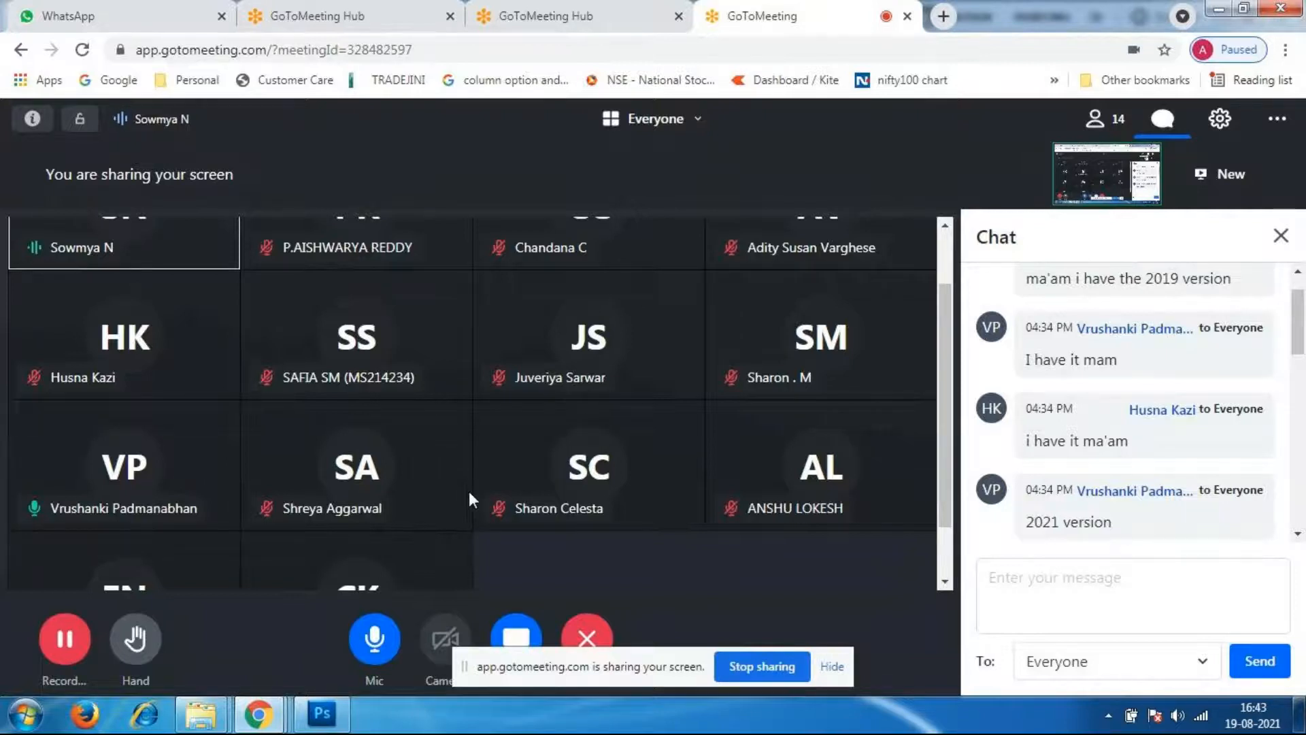
Switch to Photoshop, show the Lasso tool variants, and reselect the Move tool.
{"action": "mouse_move", "coordinate": [345, 726]}
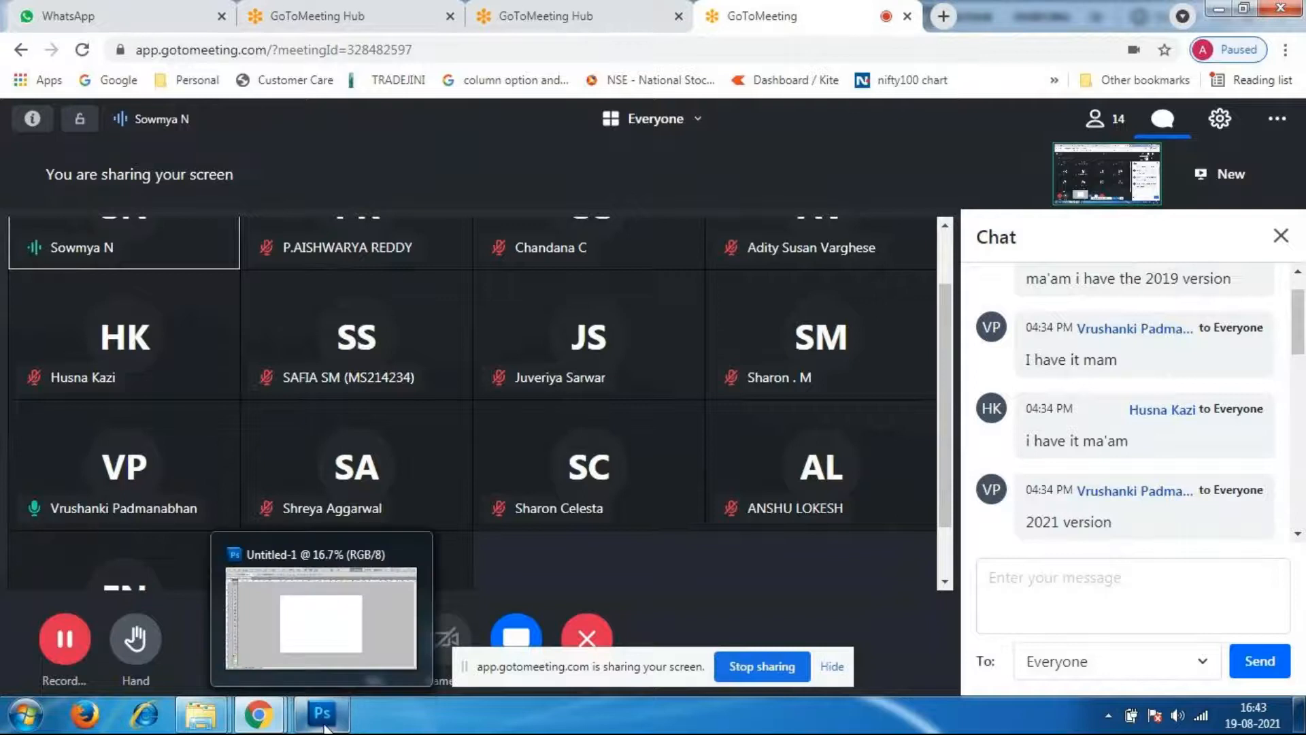
{"action": "mouse_move", "coordinate": [250, 728]}
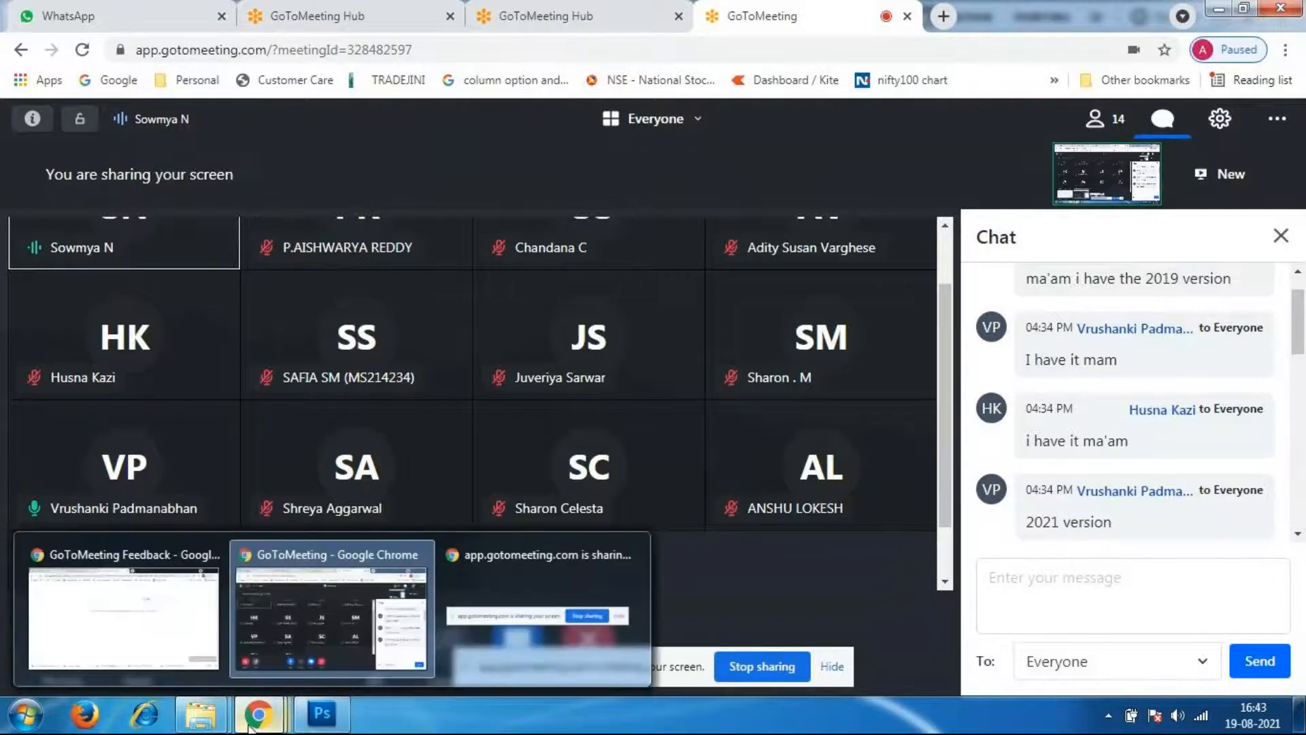
{"action": "left_click", "coordinate": [321, 714]}
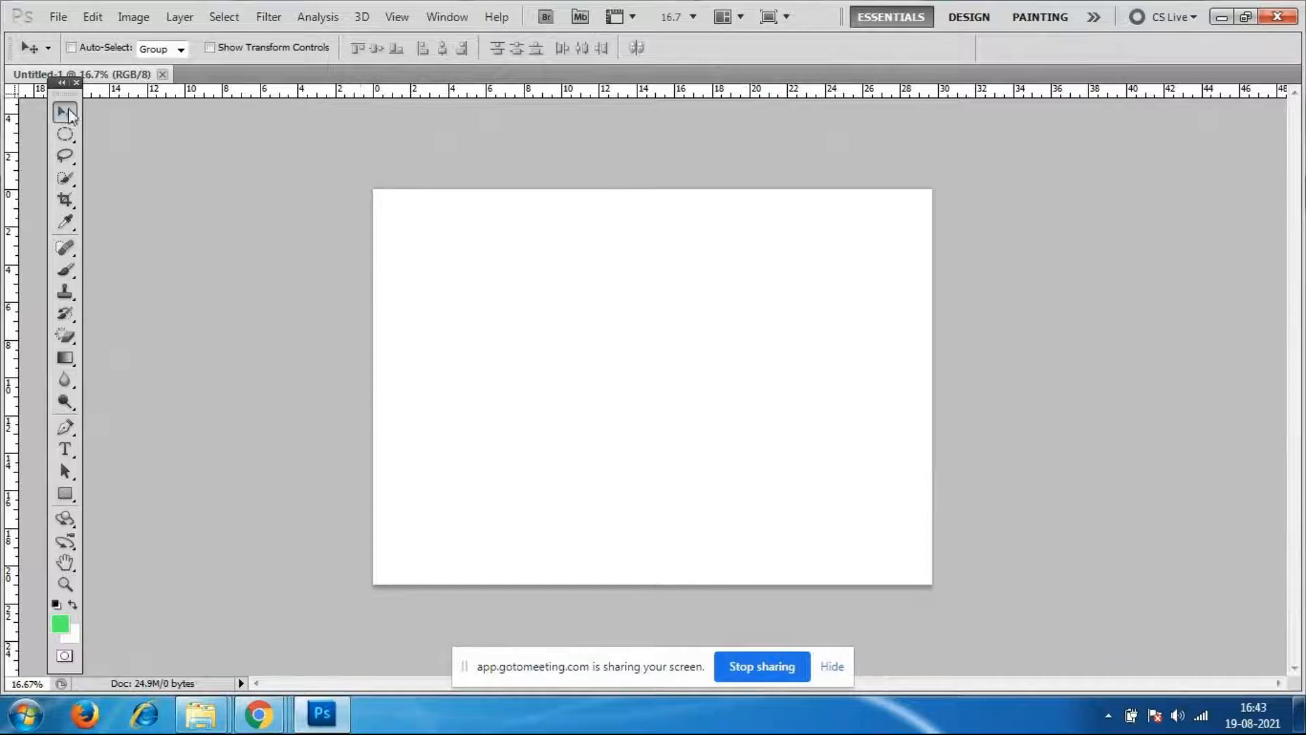
{"action": "left_click", "coordinate": [65, 163]}
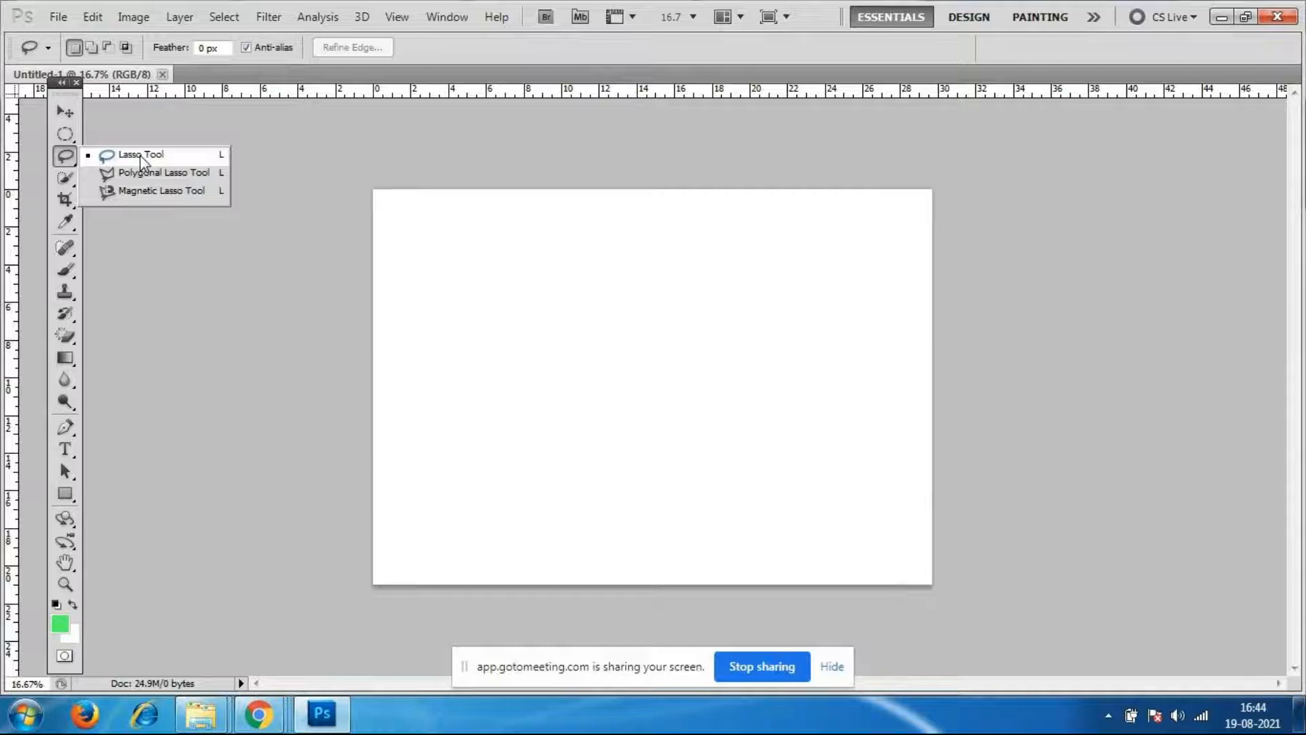
{"action": "left_click", "coordinate": [72, 115]}
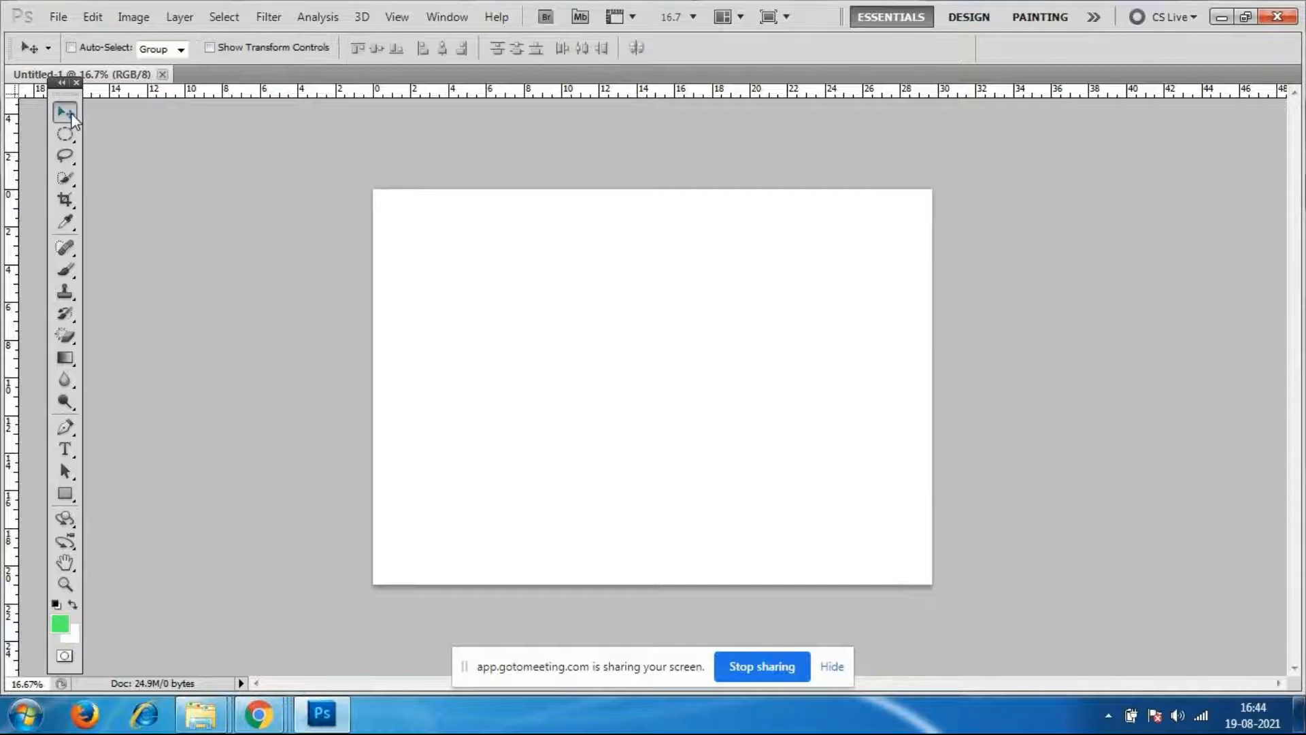
Review the new document settings and the file commands without creating a document.
{"action": "left_click", "coordinate": [58, 16]}
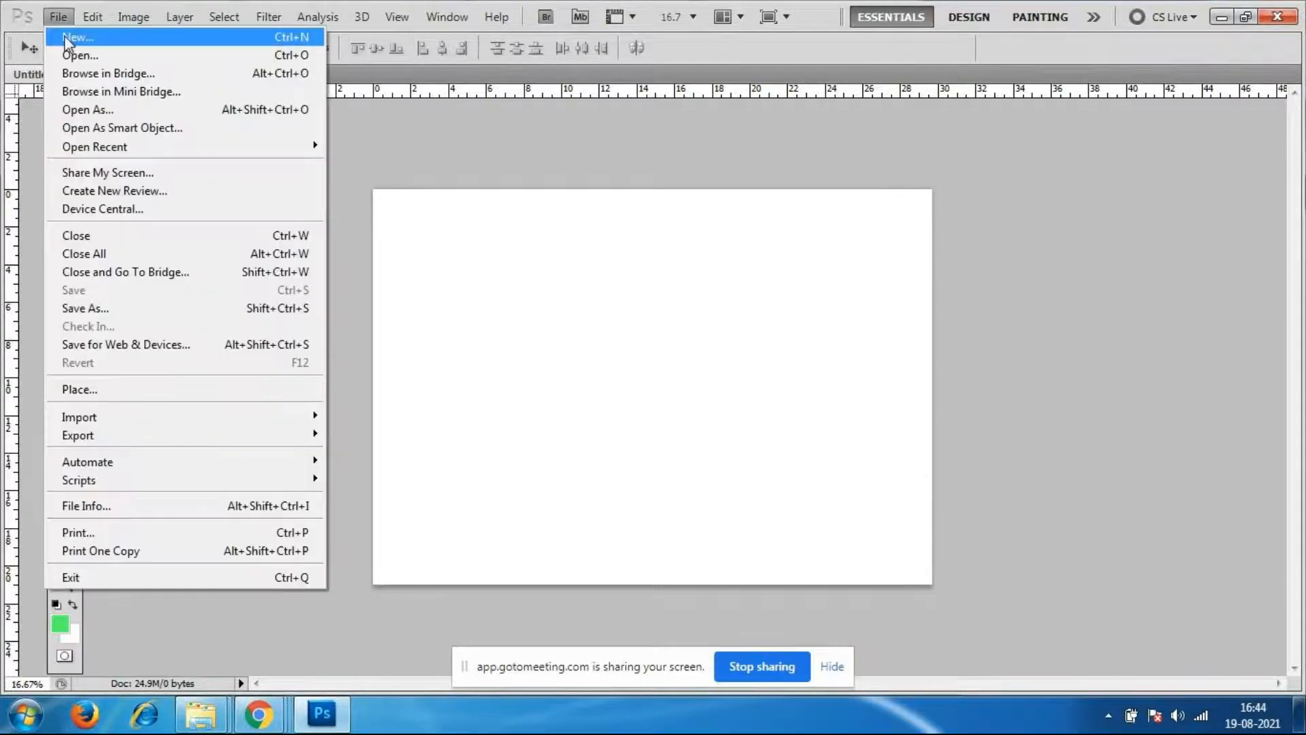
{"action": "left_click", "coordinate": [68, 37]}
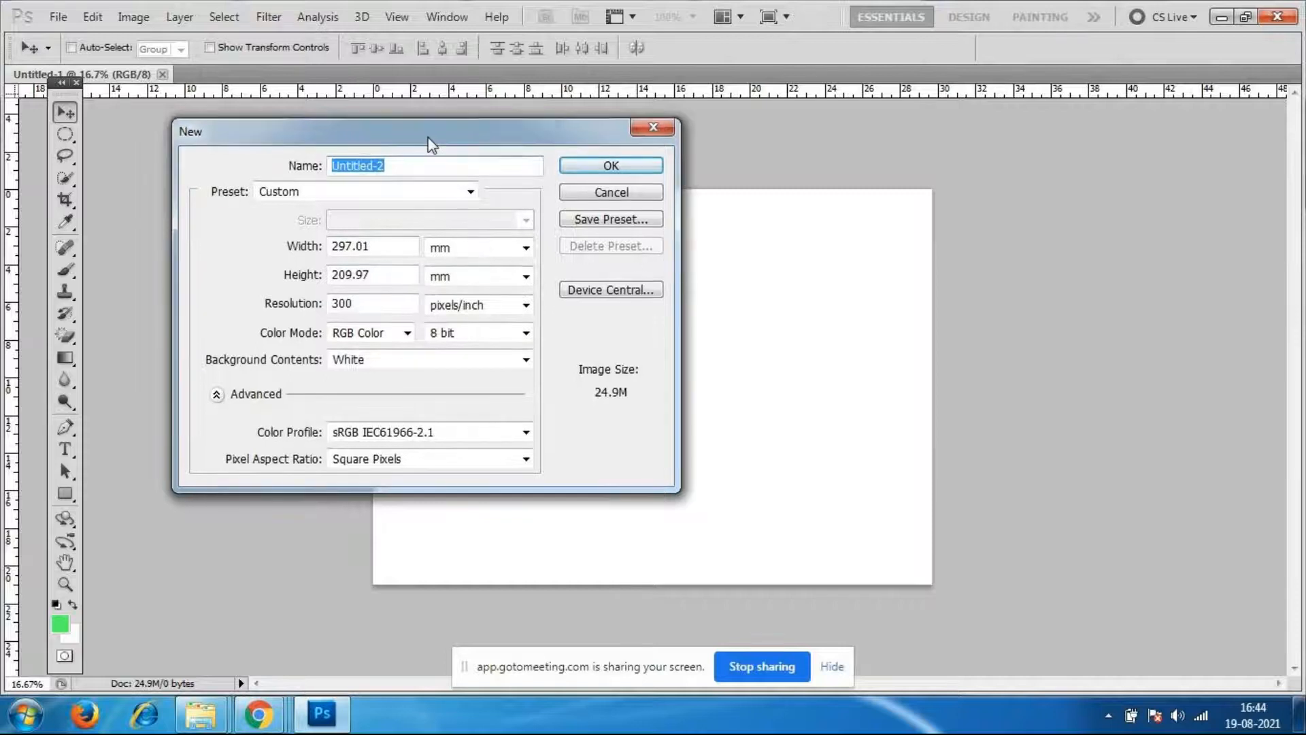
{"action": "left_click_drag", "start_coordinate": [429, 140], "coordinate": [481, 146]}
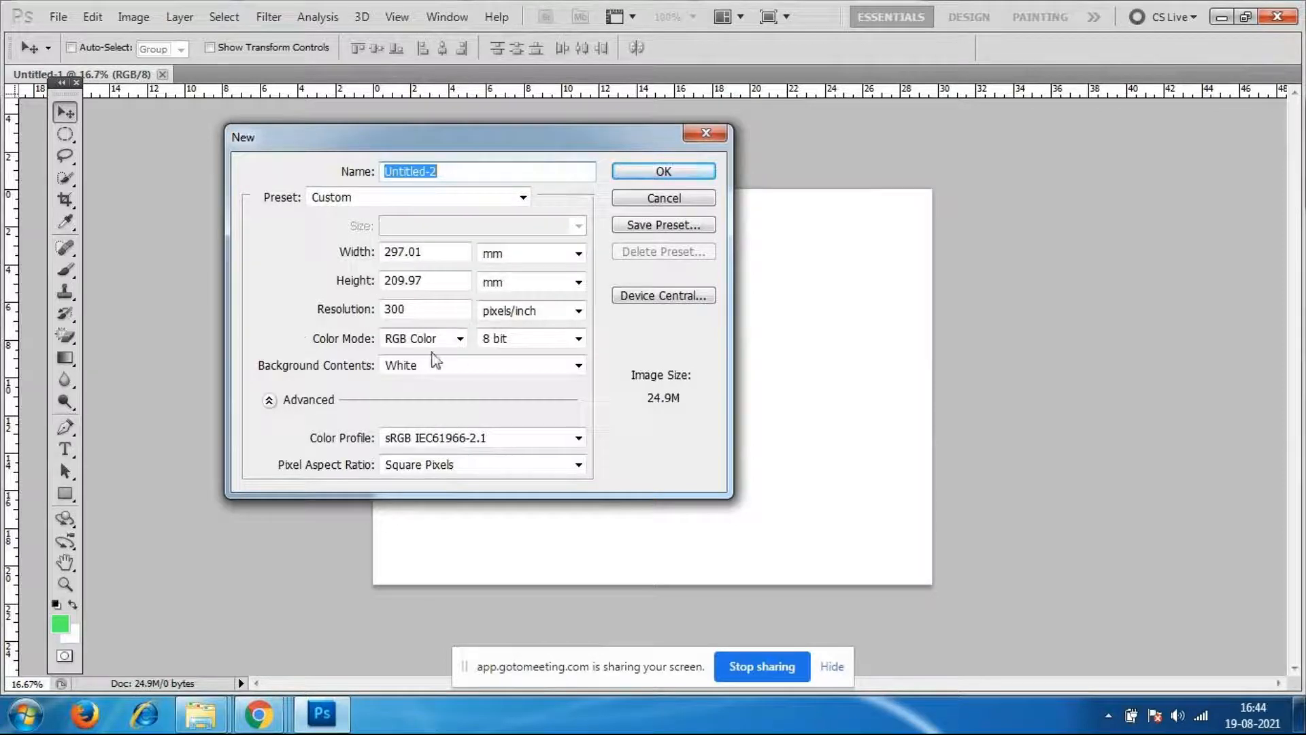
{"action": "left_click", "coordinate": [676, 204]}
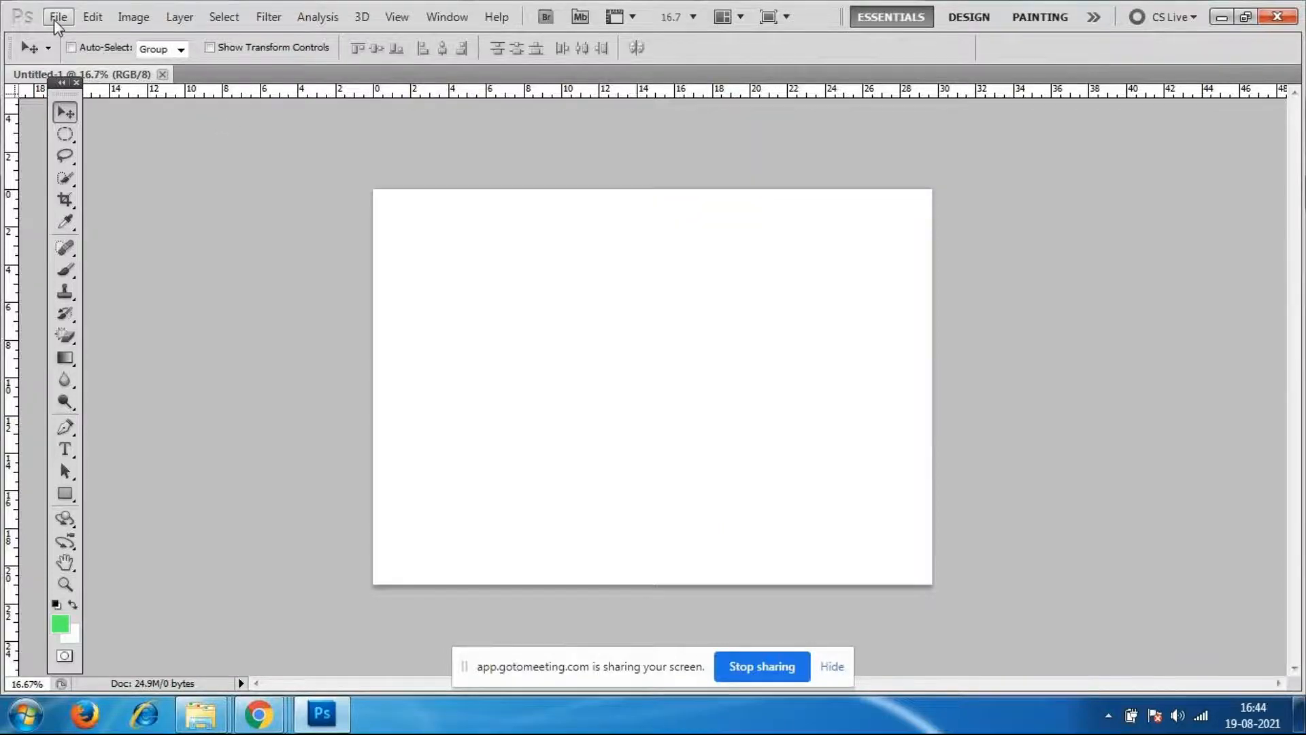
{"action": "left_click", "coordinate": [56, 19]}
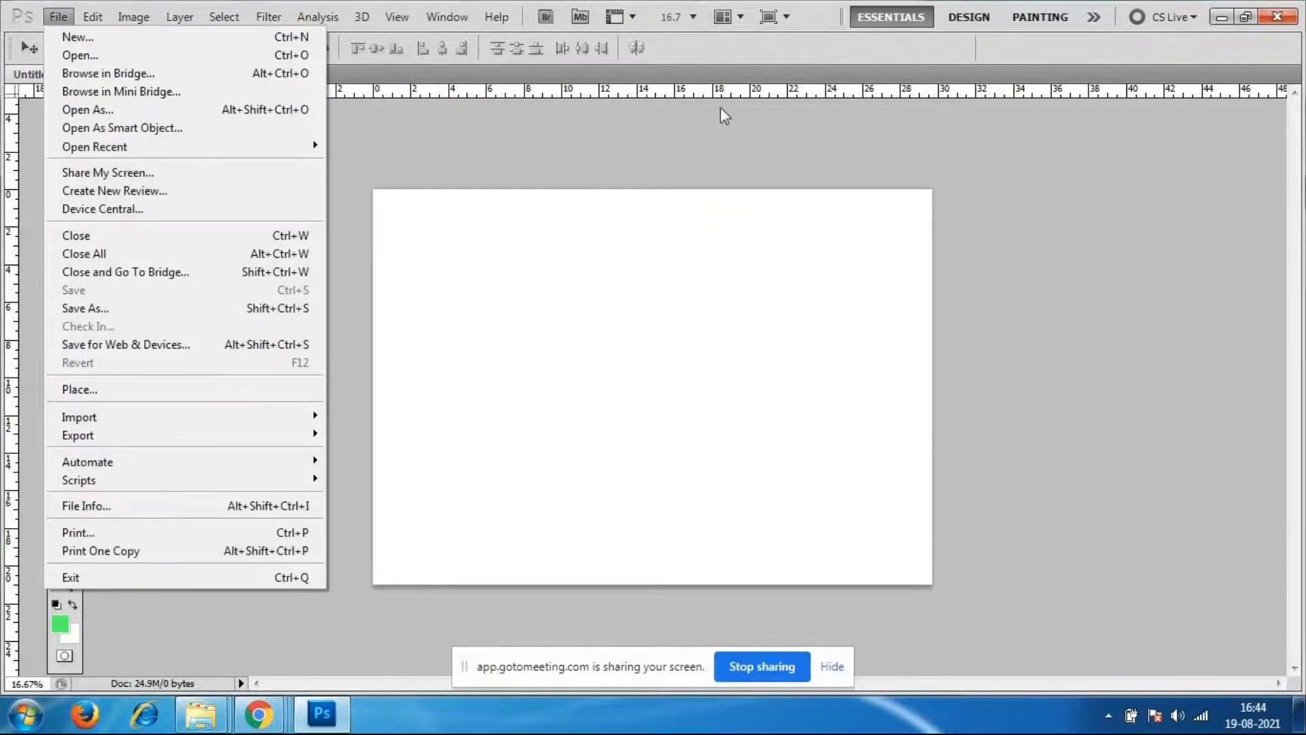
{"action": "left_click", "coordinate": [777, 49]}
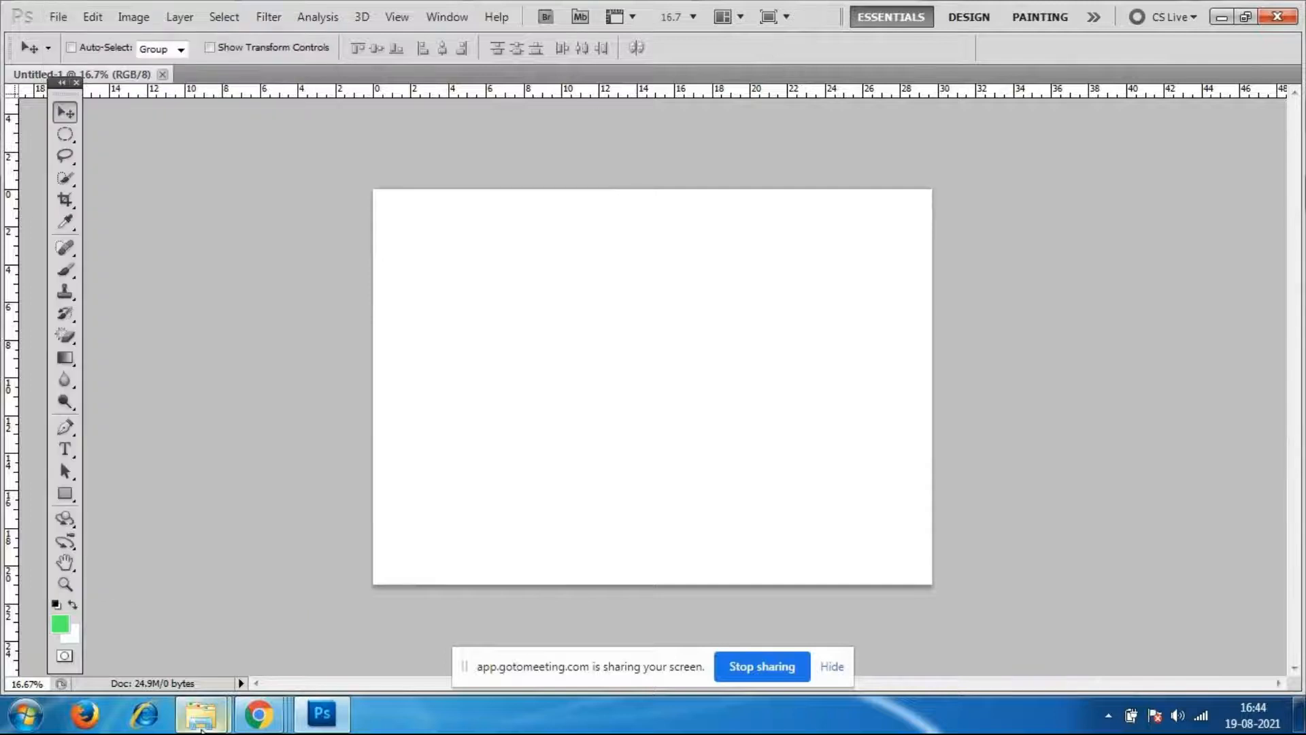
Switch to the photoshop folder in Windows Explorer, maximize it, and view the Best-Photoshop-Works-8 image.
{"action": "mouse_move", "coordinate": [208, 725]}
{"action": "left_click", "coordinate": [337, 627]}
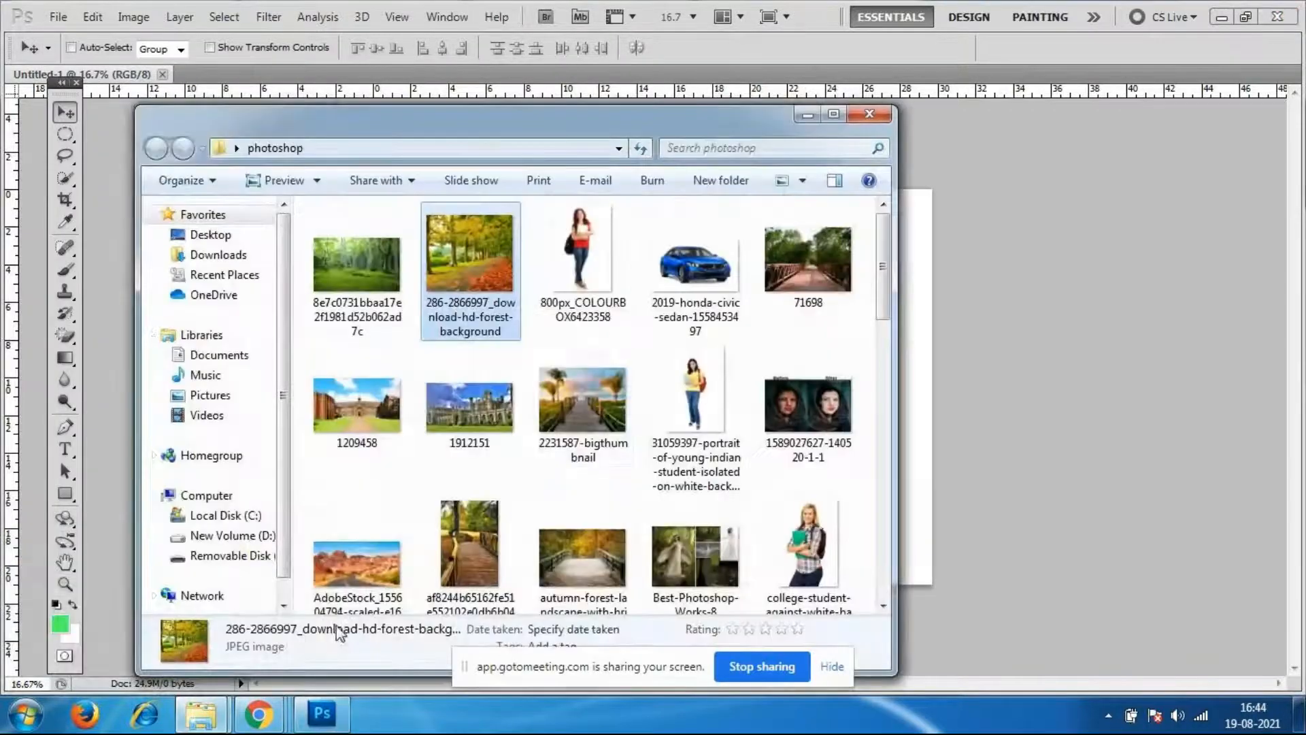
{"action": "double_click", "coordinate": [730, 125]}
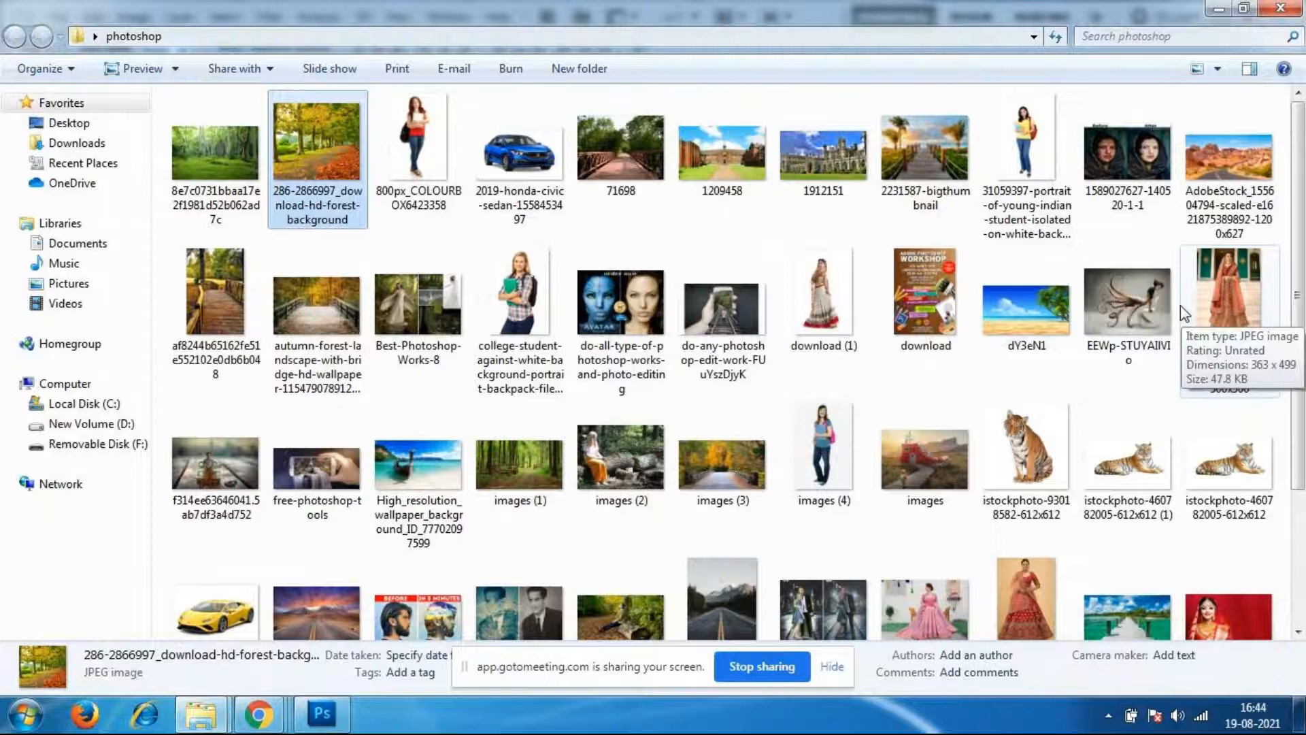
{"action": "double_click", "coordinate": [403, 338]}
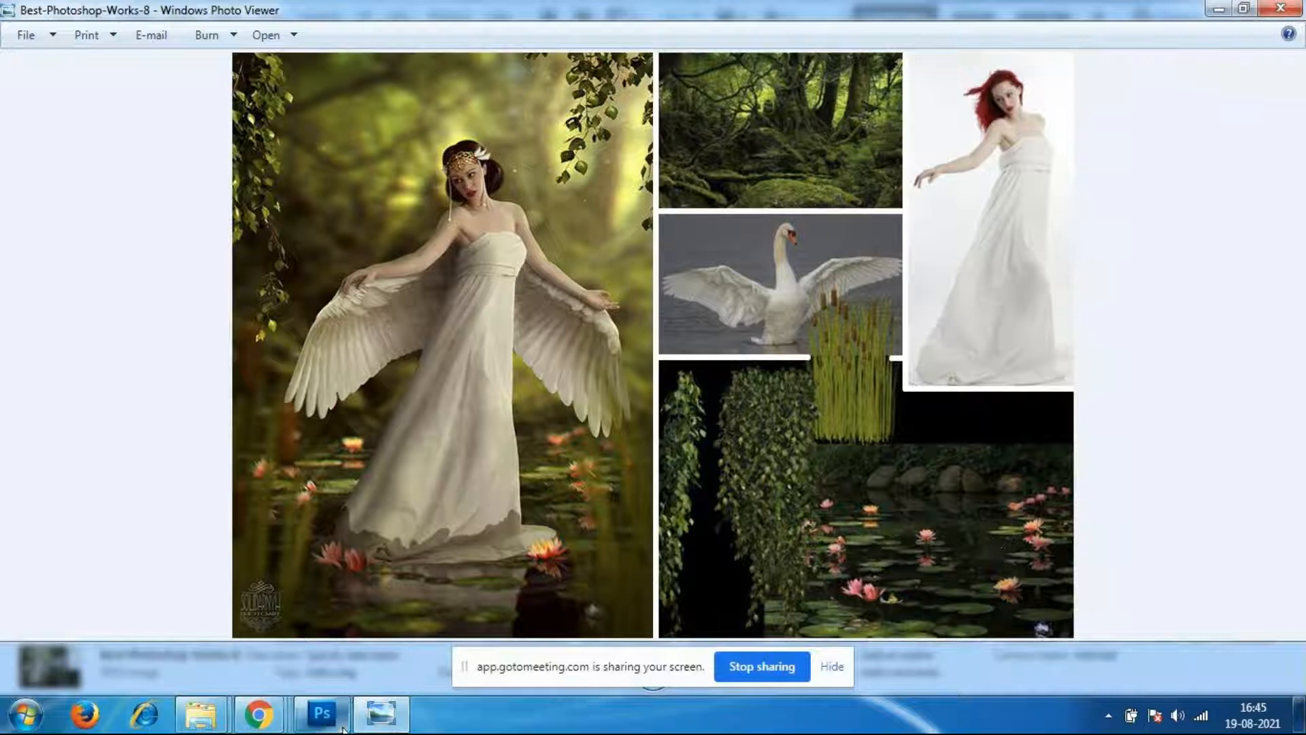
Return to Photoshop and show the photoshop folder's images in the Open dialog, closing it without opening a file.
{"action": "mouse_move", "coordinate": [344, 729]}
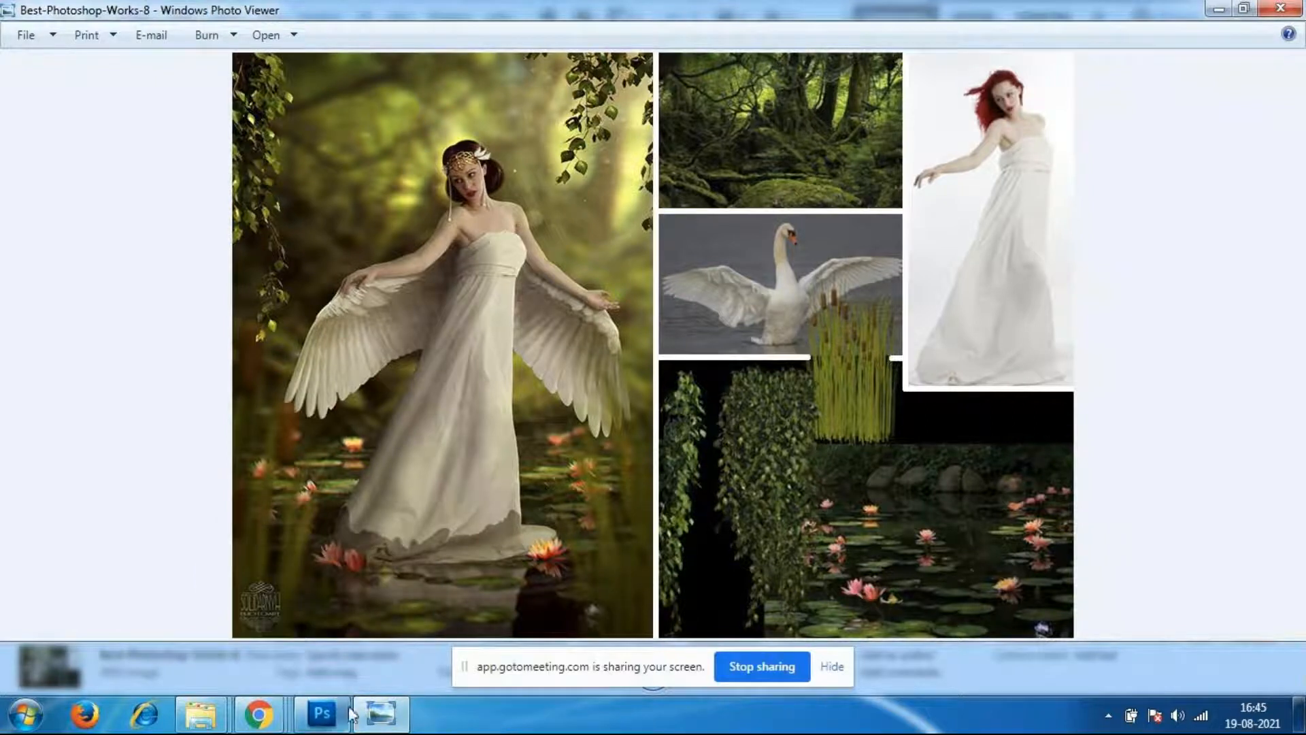
{"action": "left_click", "coordinate": [331, 725]}
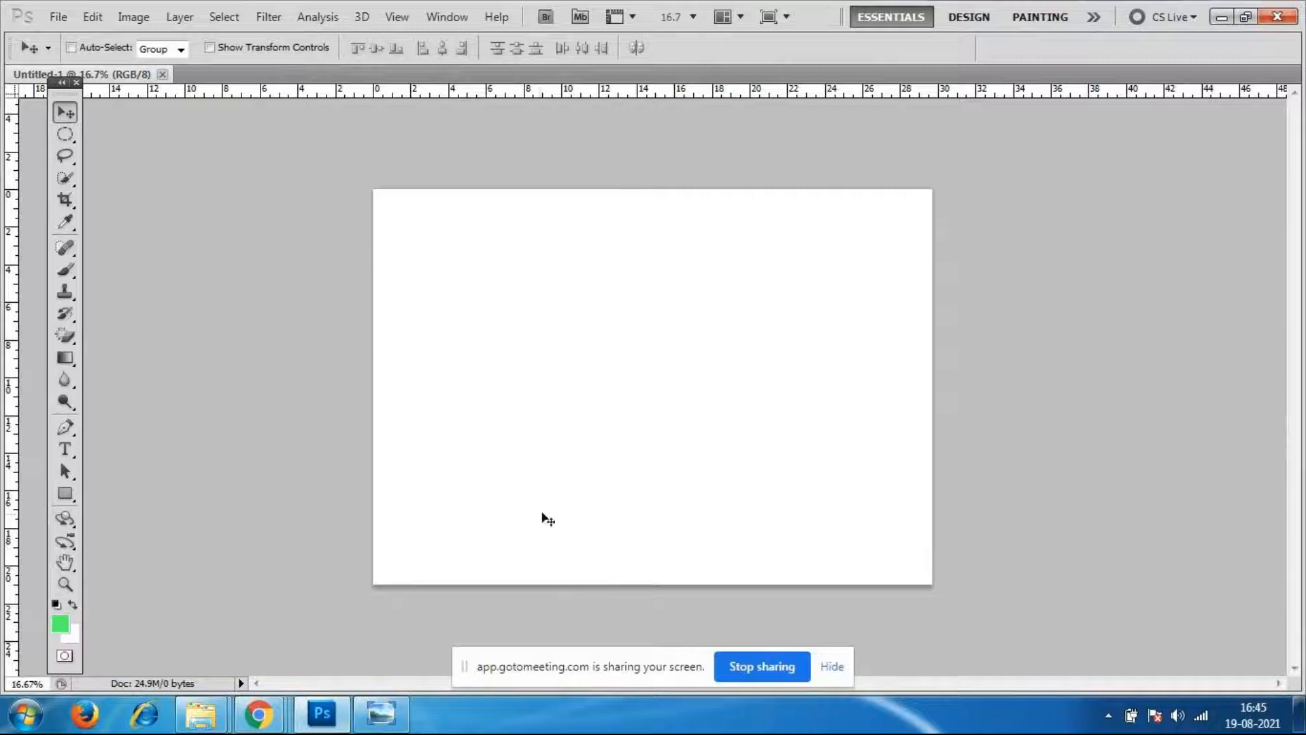
{"action": "left_click", "coordinate": [58, 17]}
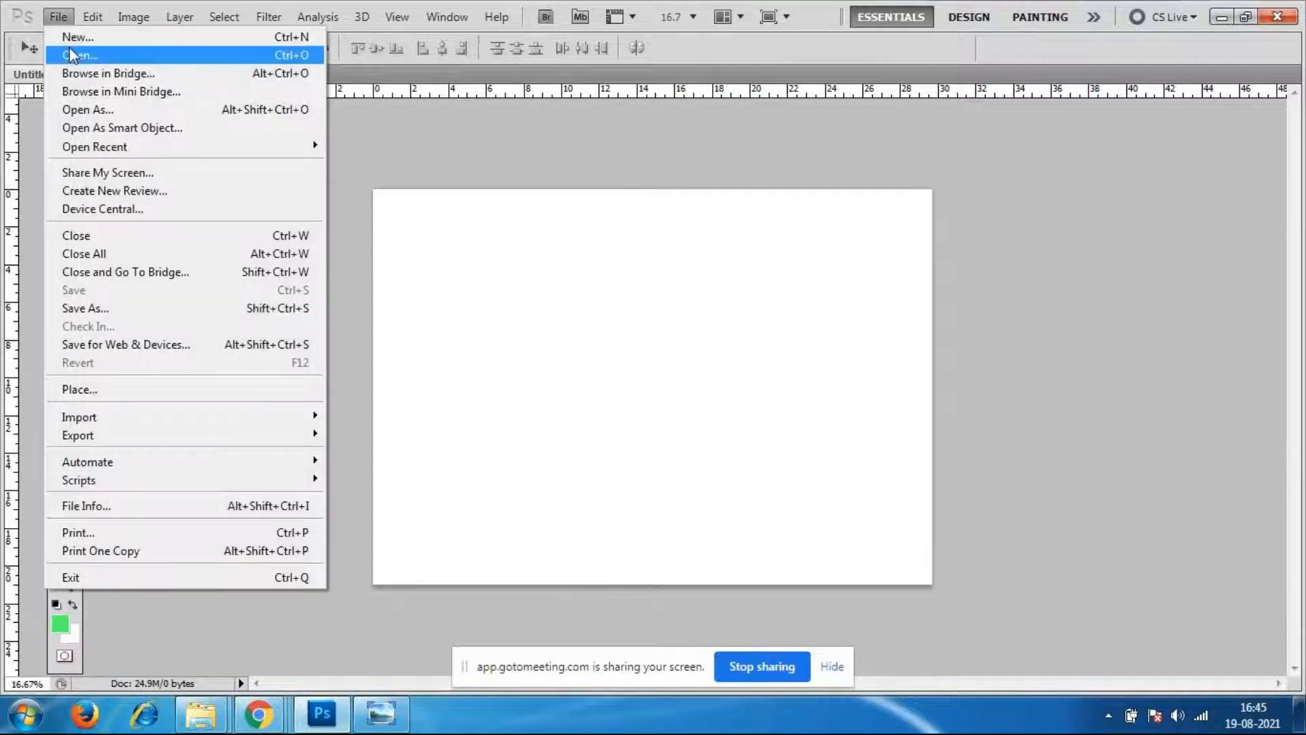
{"action": "left_click", "coordinate": [72, 55]}
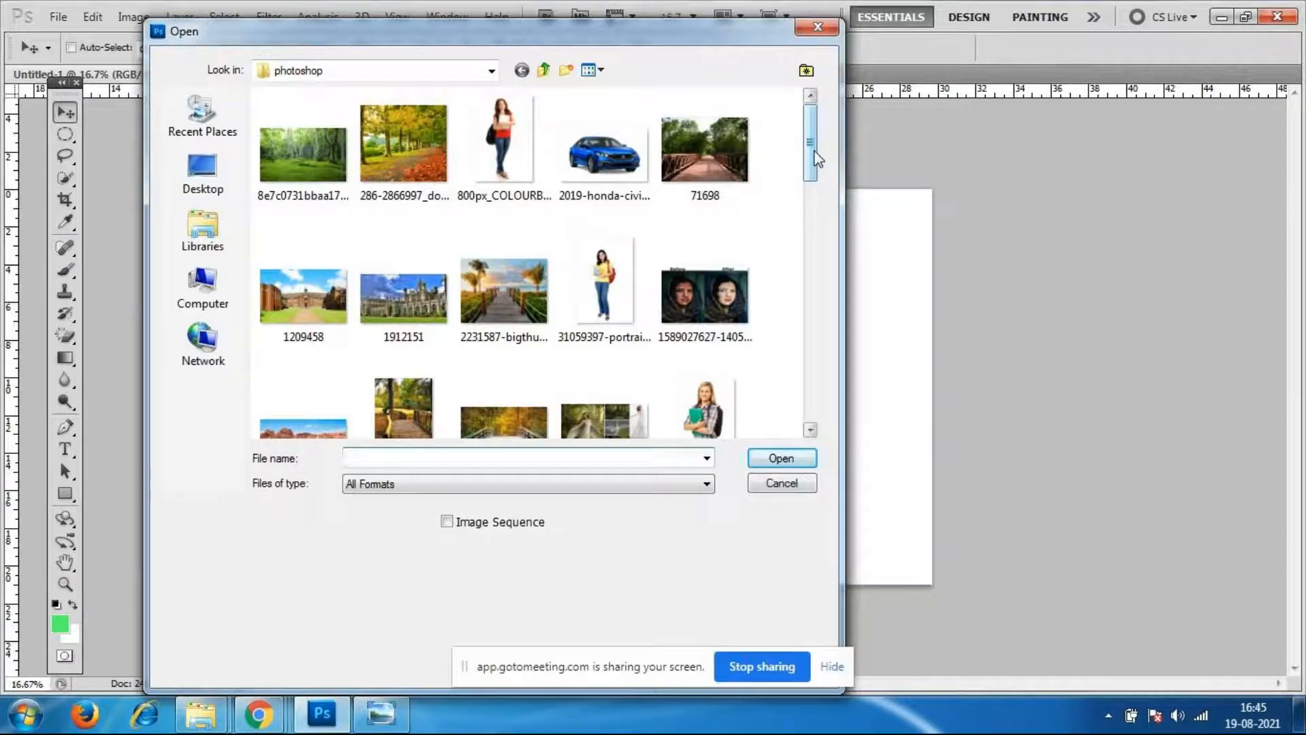
{"action": "left_click", "coordinate": [816, 29]}
Switch to the photoshop folder in Windows Explorer, examine the 800px_COLOURBOX6423358 photo up close, and close the viewer.
{"action": "mouse_move", "coordinate": [251, 723]}
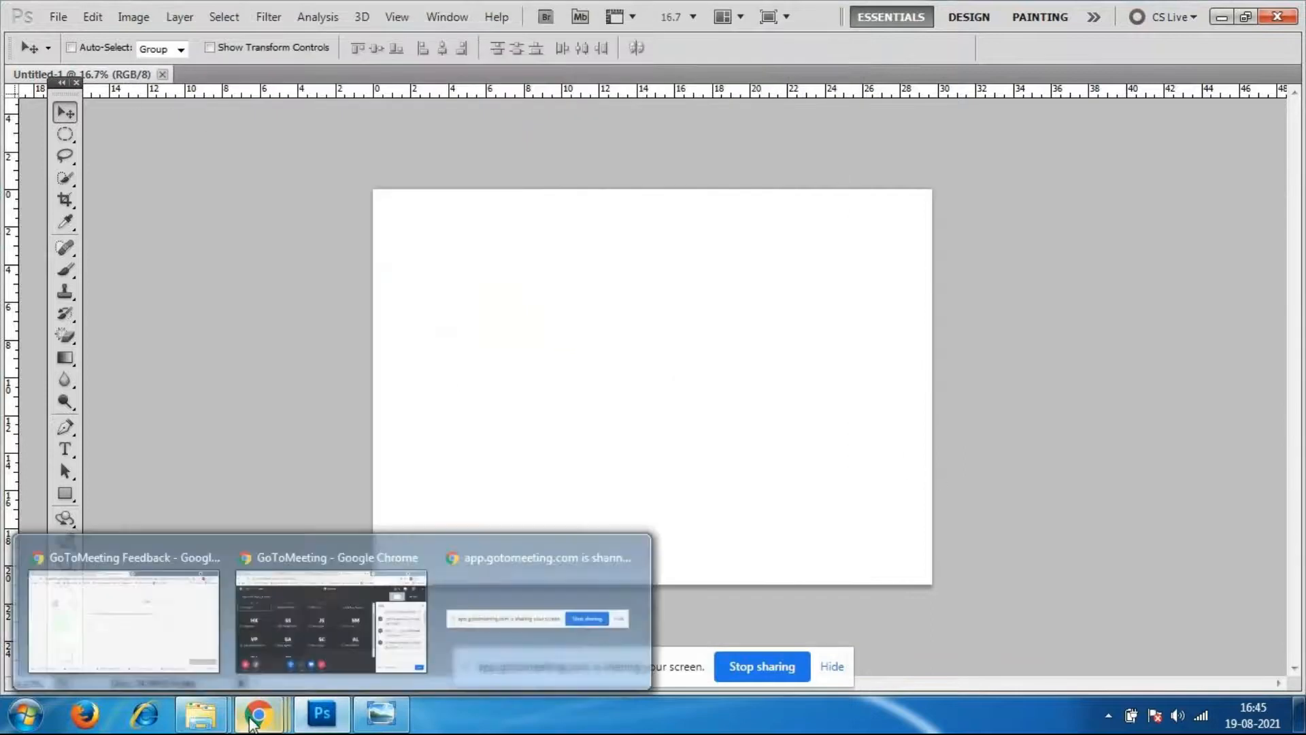
{"action": "mouse_move", "coordinate": [201, 714]}
{"action": "left_click", "coordinate": [333, 605]}
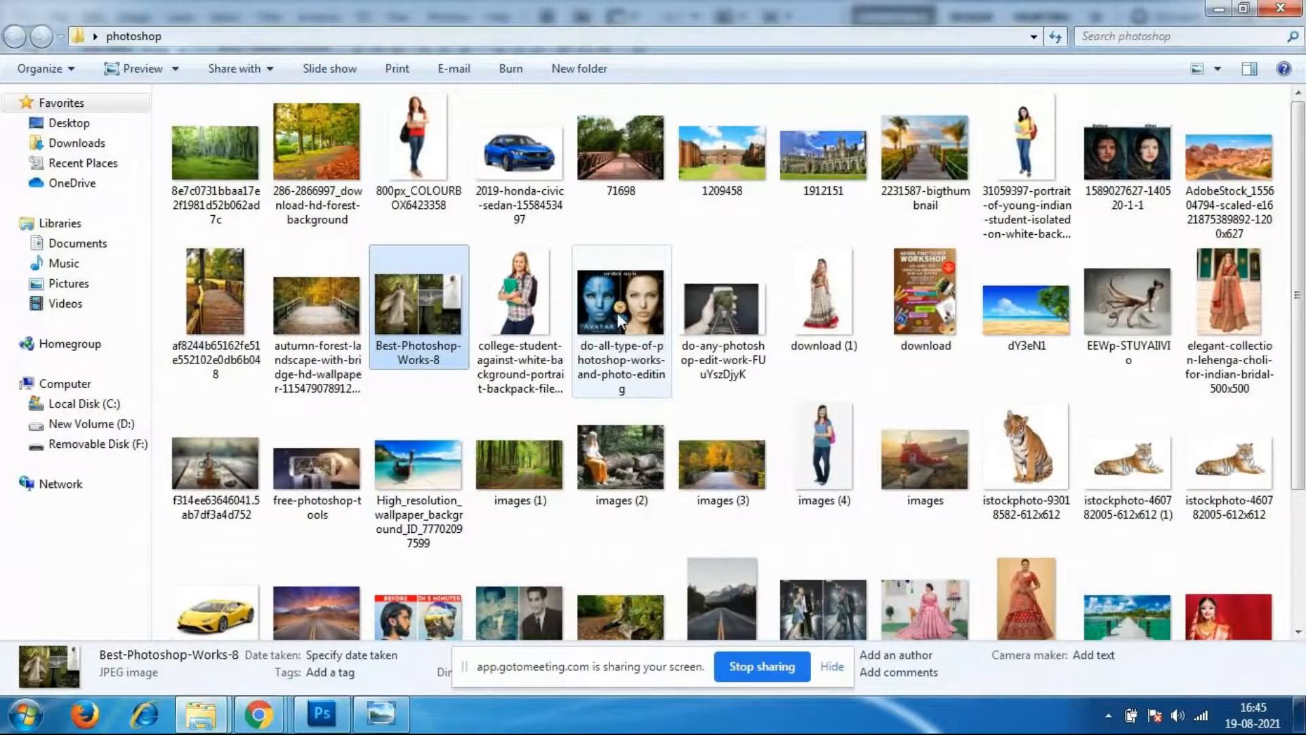
{"action": "double_click", "coordinate": [406, 137]}
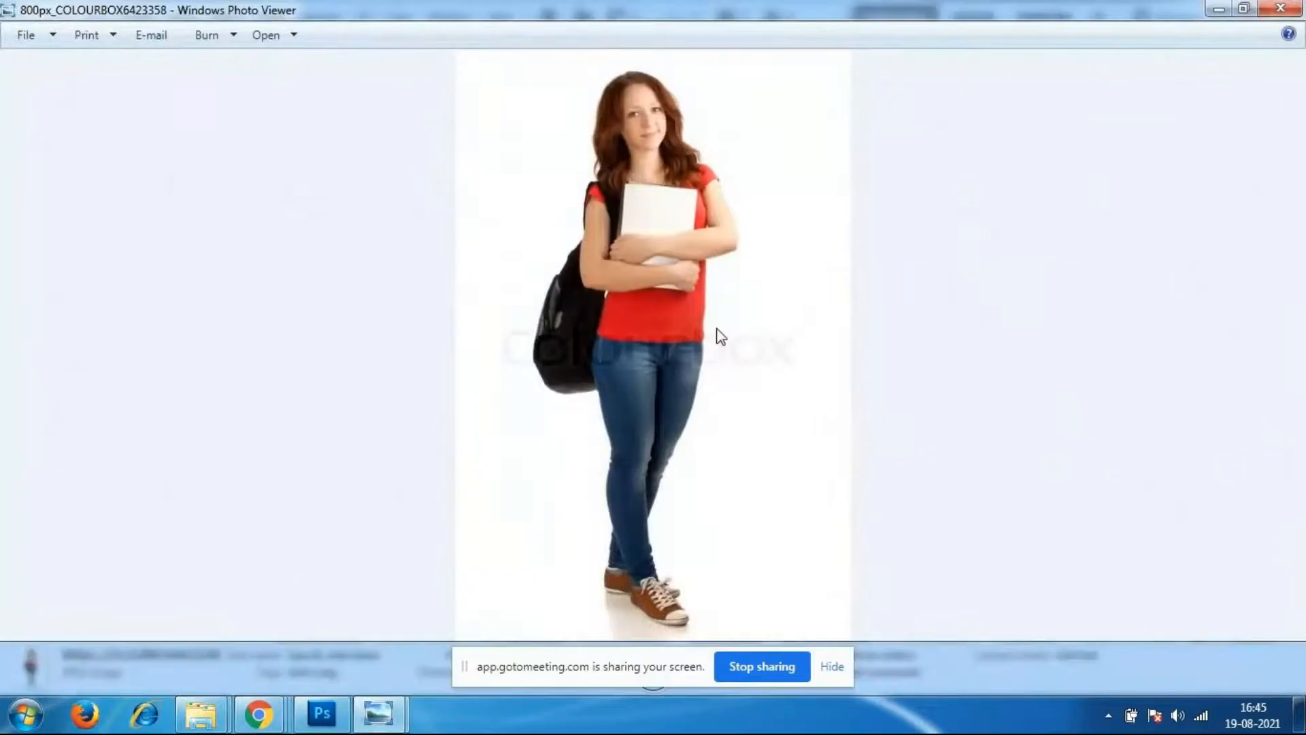
{"action": "scroll", "coordinate": [756, 172], "scroll_direction": "up", "scroll_amount": 3}
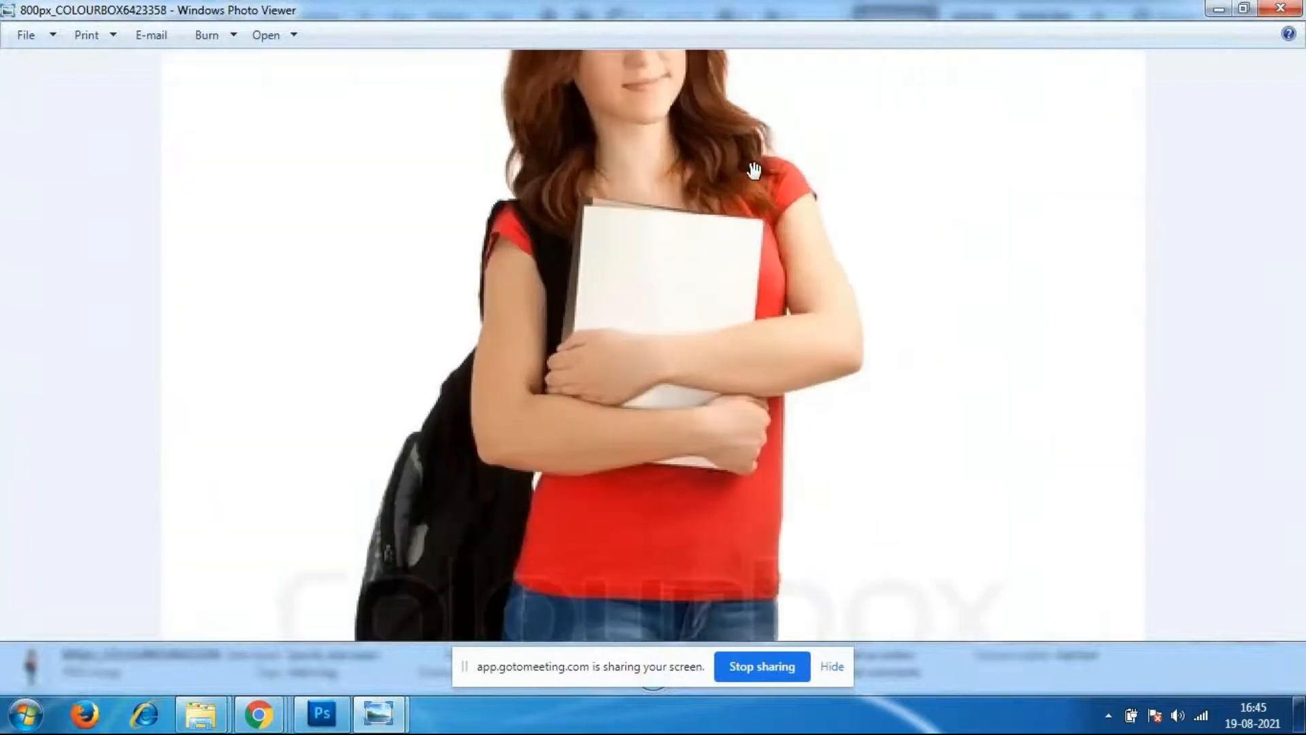
{"action": "scroll", "coordinate": [754, 170], "scroll_direction": "down", "scroll_amount": 3}
{"action": "scroll", "coordinate": [758, 173], "scroll_direction": "up", "scroll_amount": 1}
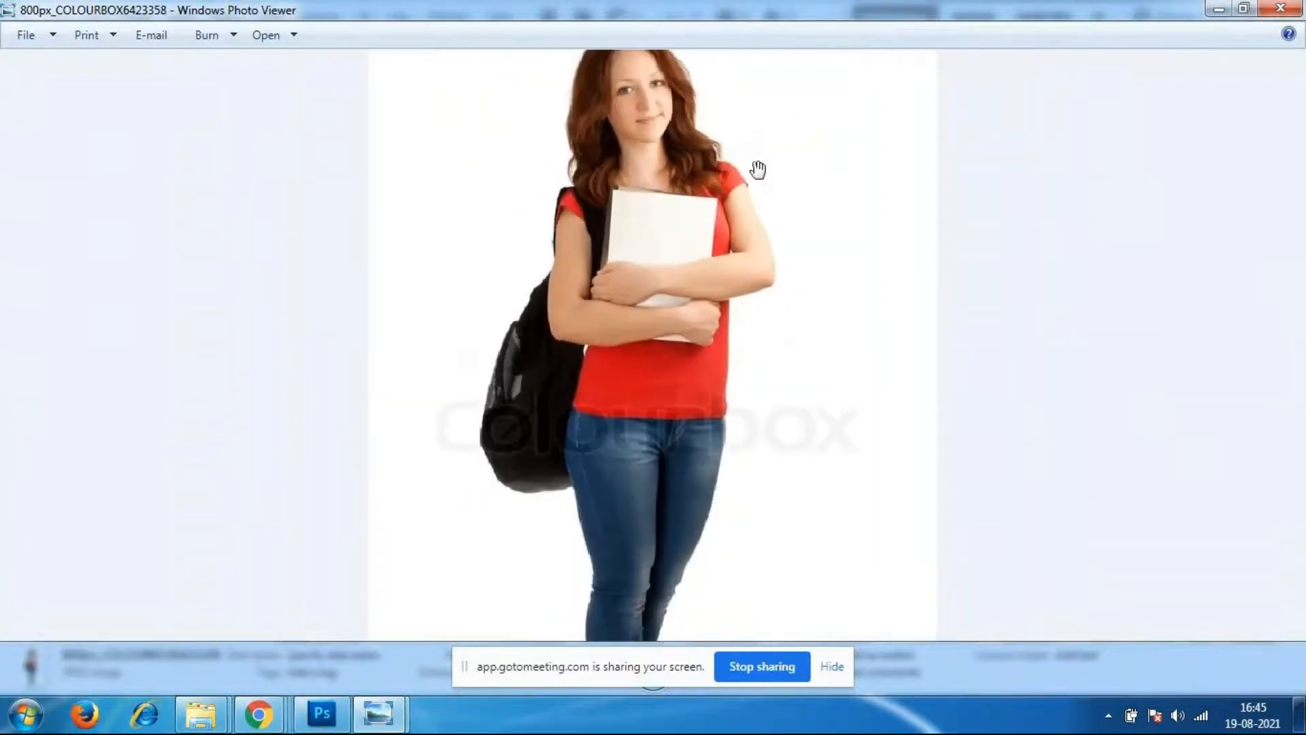
{"action": "scroll", "coordinate": [758, 170], "scroll_direction": "up", "scroll_amount": 1}
{"action": "scroll", "coordinate": [757, 167], "scroll_direction": "down", "scroll_amount": 2}
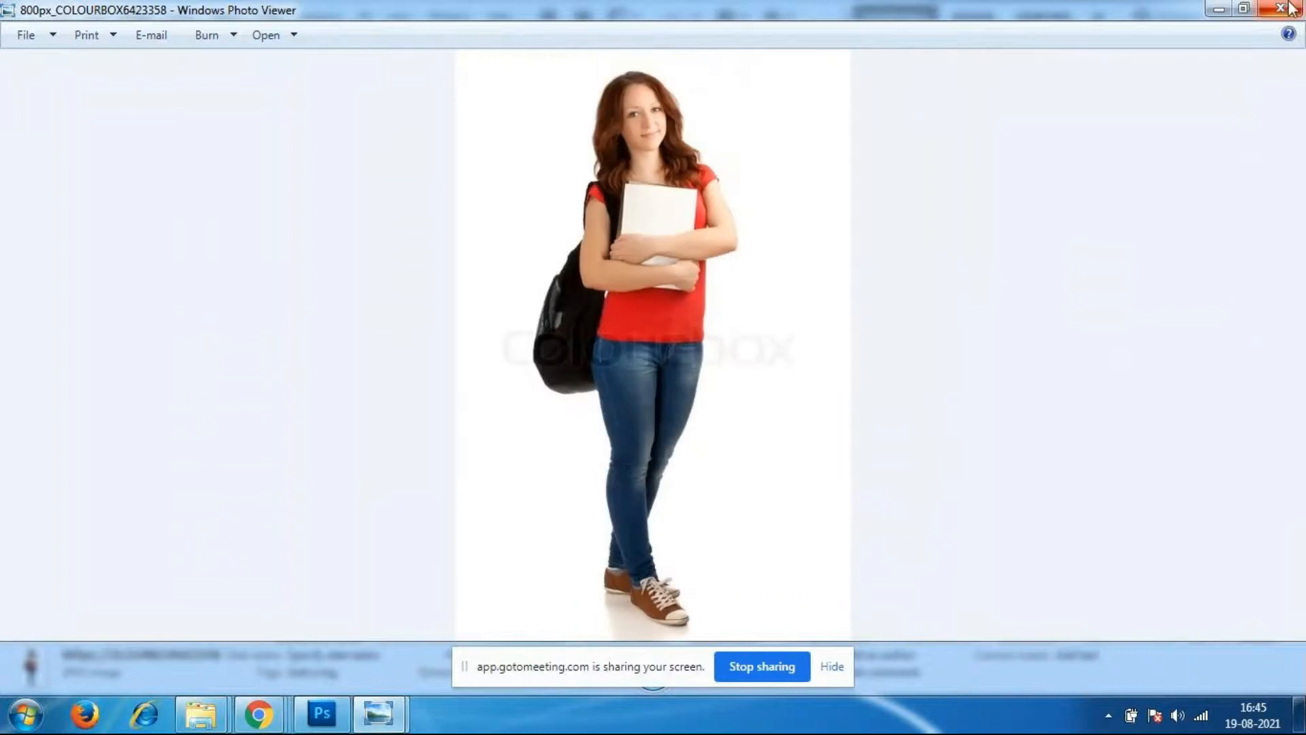
{"action": "left_click", "coordinate": [1282, 8]}
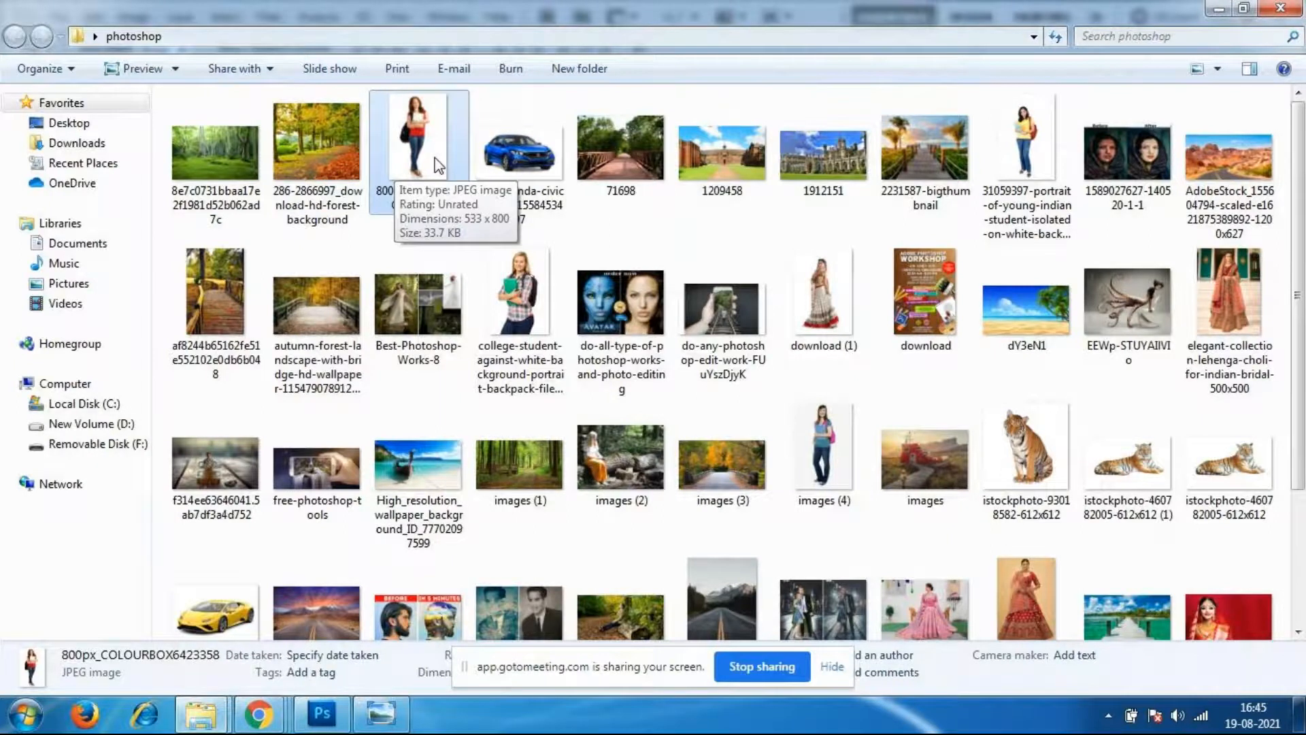
View the images 71698, 1209458 and f314ee63646041.5ab7df3a4d752 one by one, and look through the remaining pictures in the folder.
{"action": "double_click", "coordinate": [609, 156]}
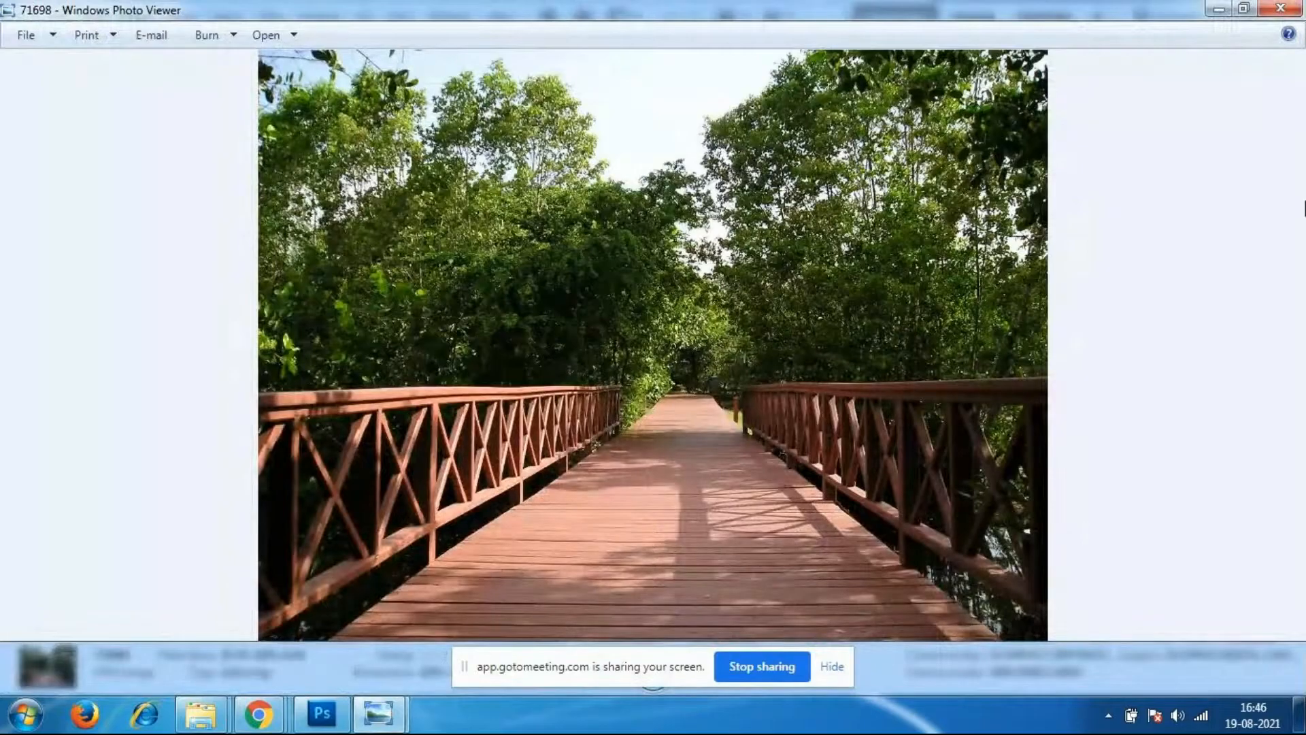
{"action": "left_click", "coordinate": [1281, 8]}
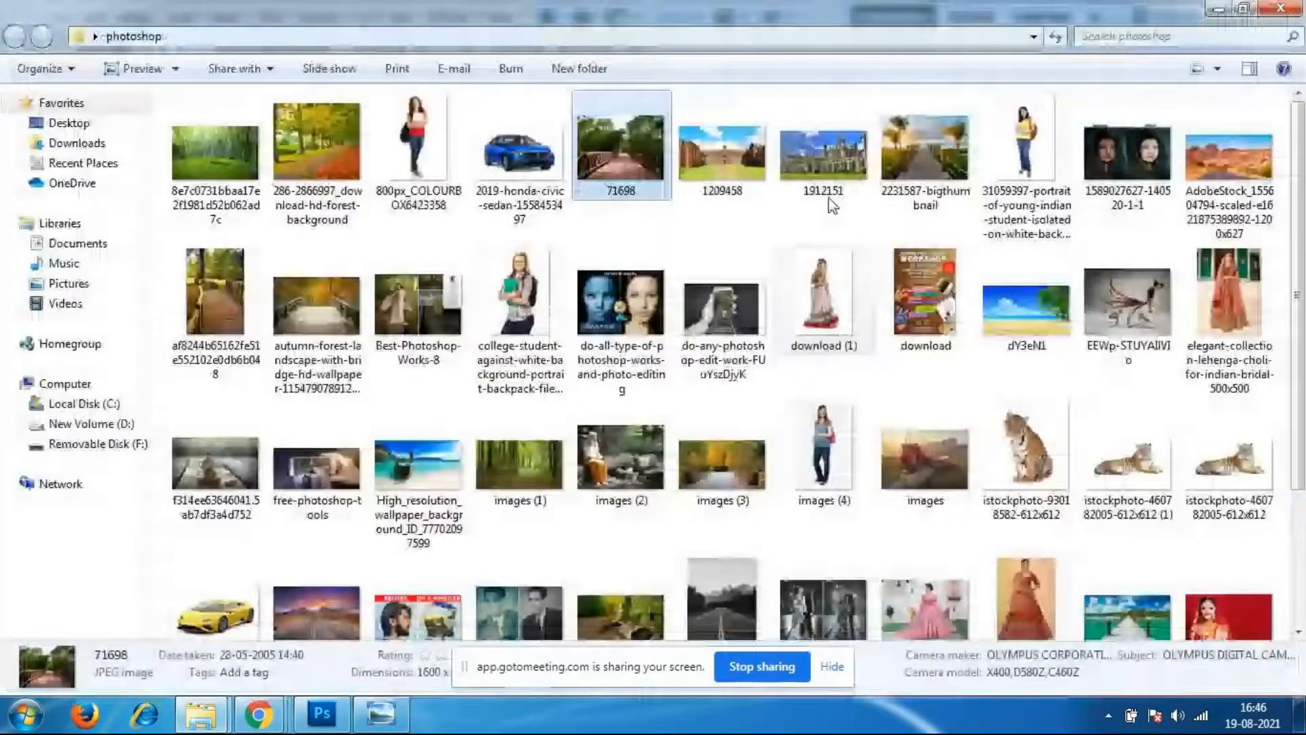
{"action": "double_click", "coordinate": [736, 148]}
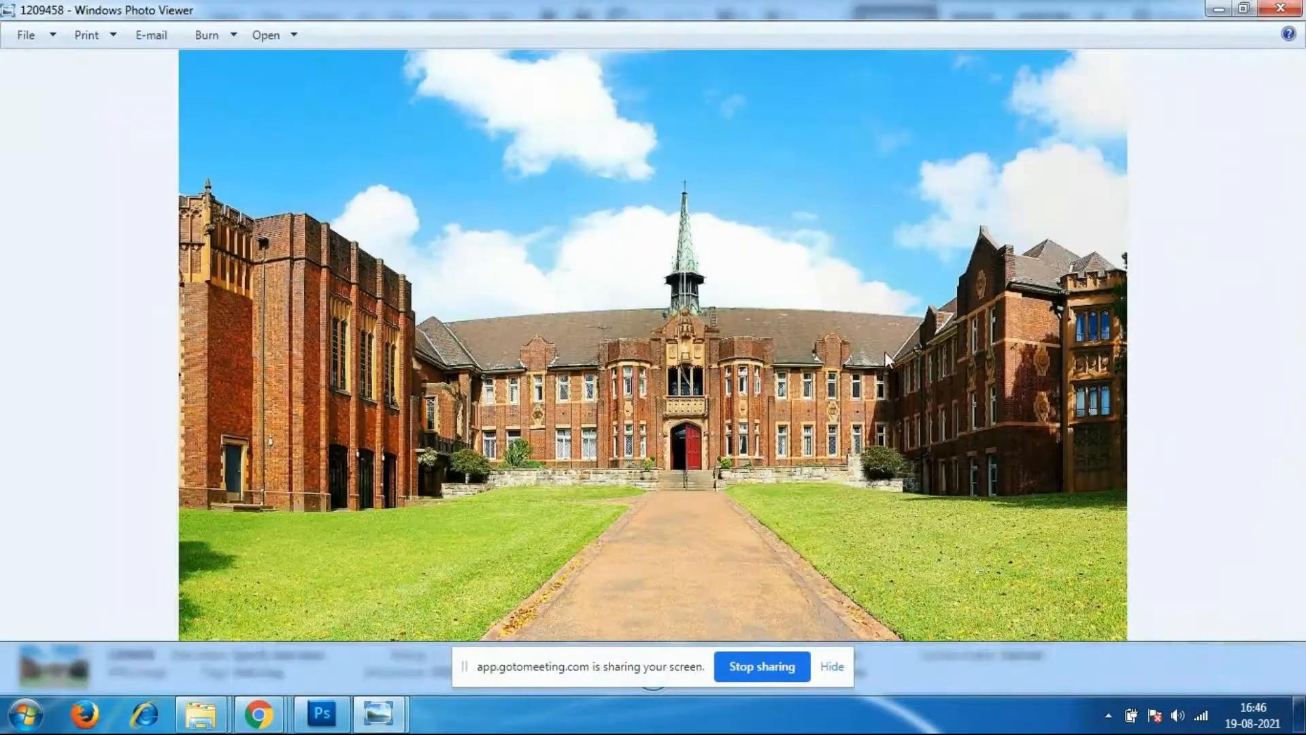
{"action": "left_click", "coordinate": [1280, 9]}
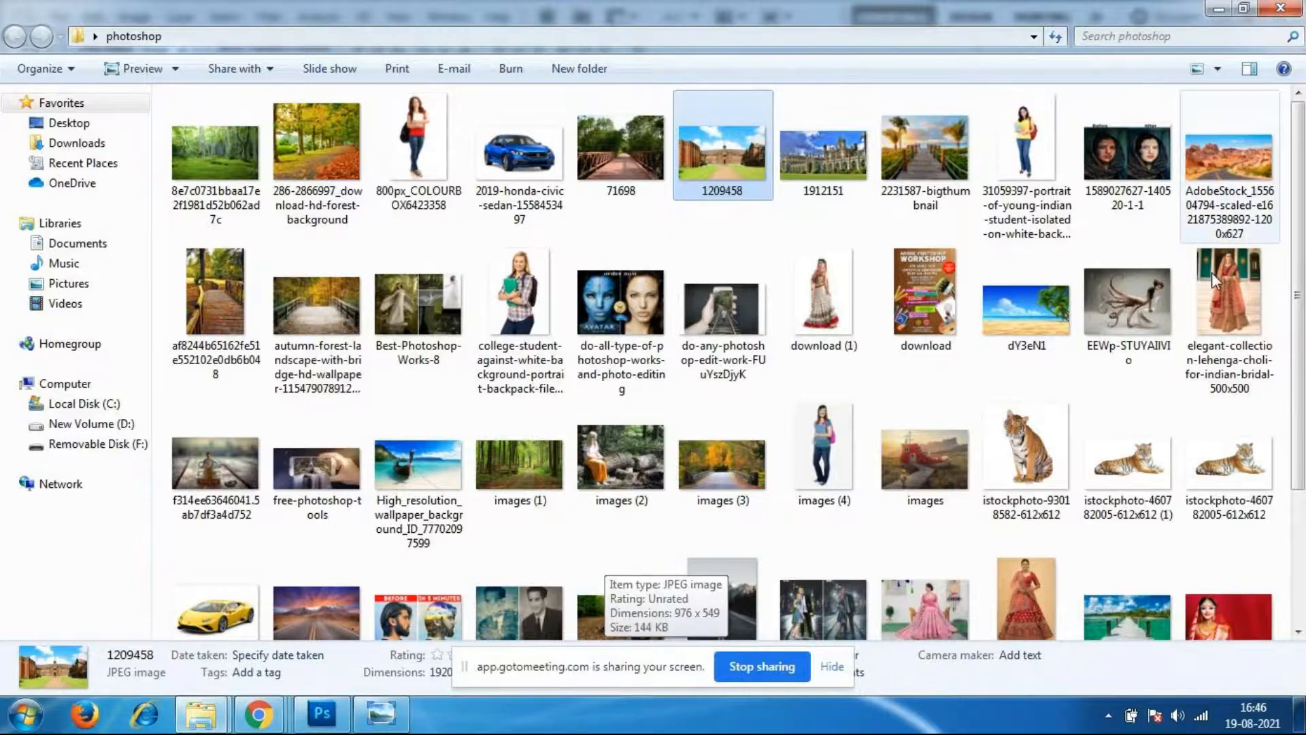
{"action": "double_click", "coordinate": [215, 463]}
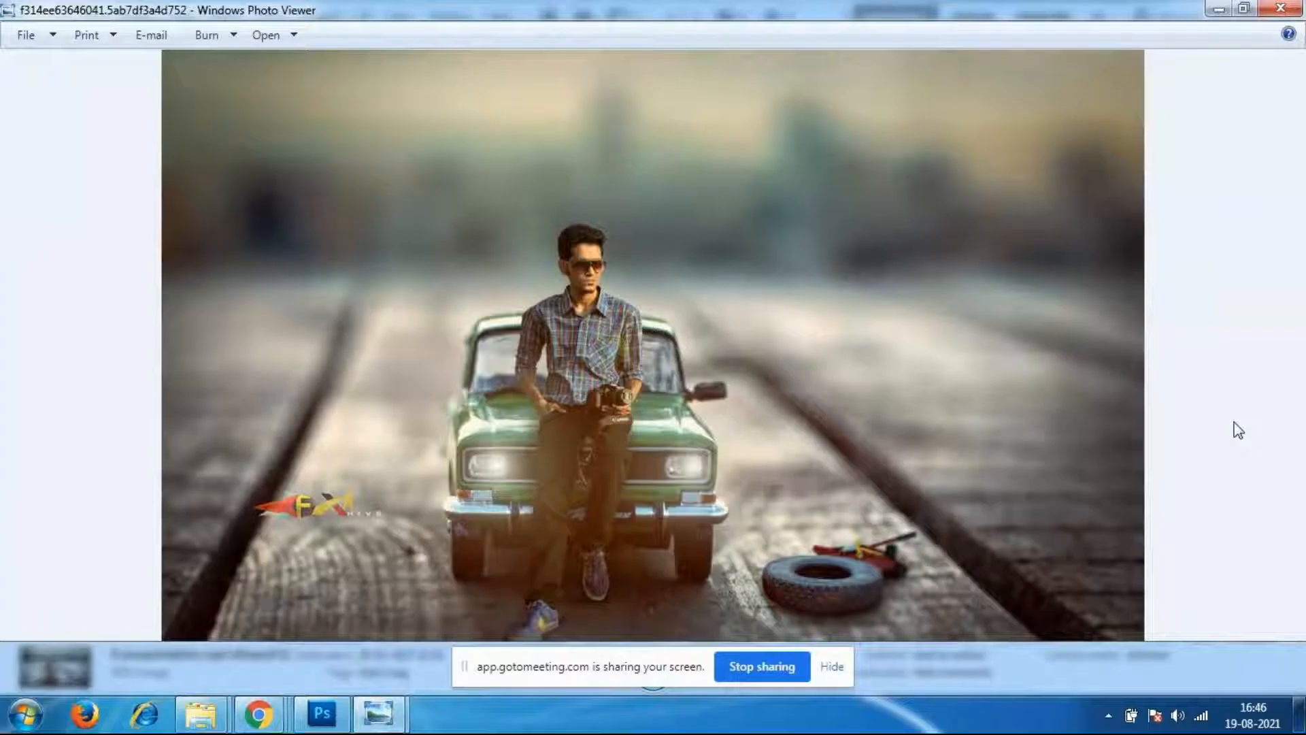
{"action": "left_click", "coordinate": [1281, 8]}
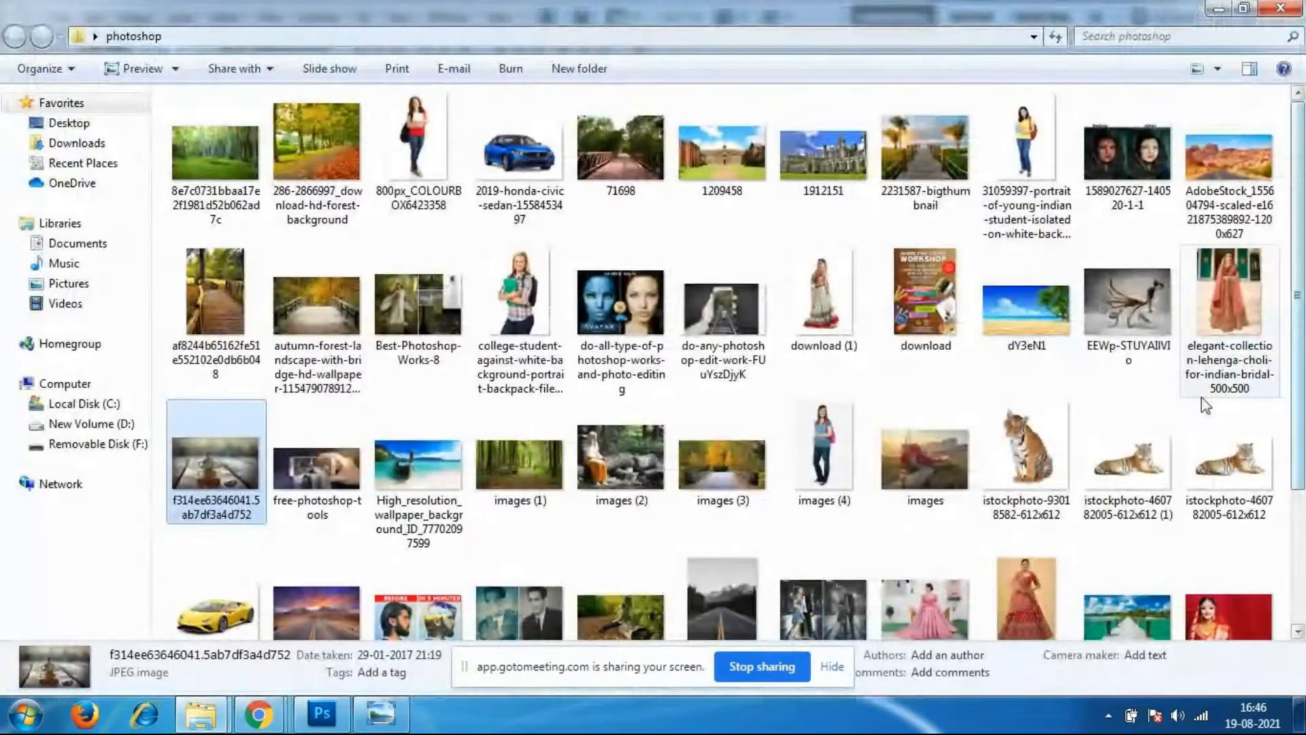
{"action": "scroll", "coordinate": [915, 469], "scroll_direction": "down", "scroll_amount": 3}
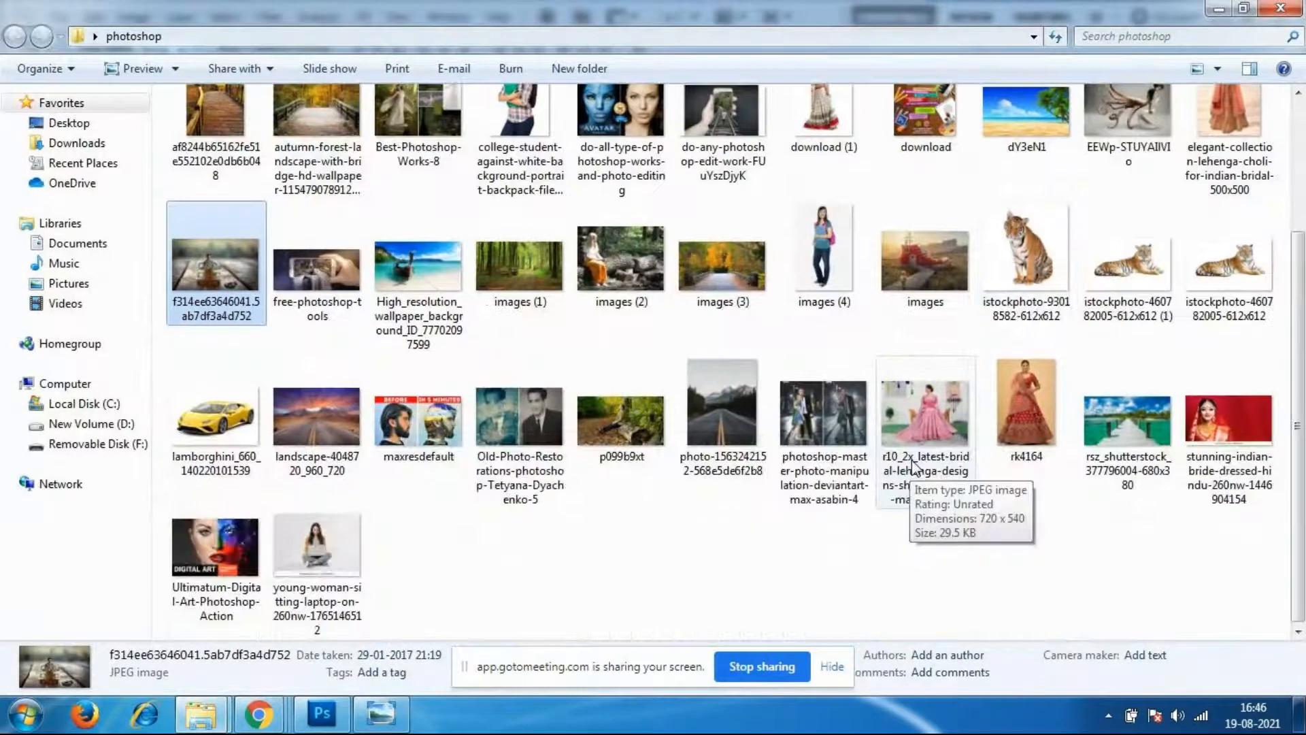
{"action": "scroll", "coordinate": [919, 463], "scroll_direction": "up", "scroll_amount": 3}
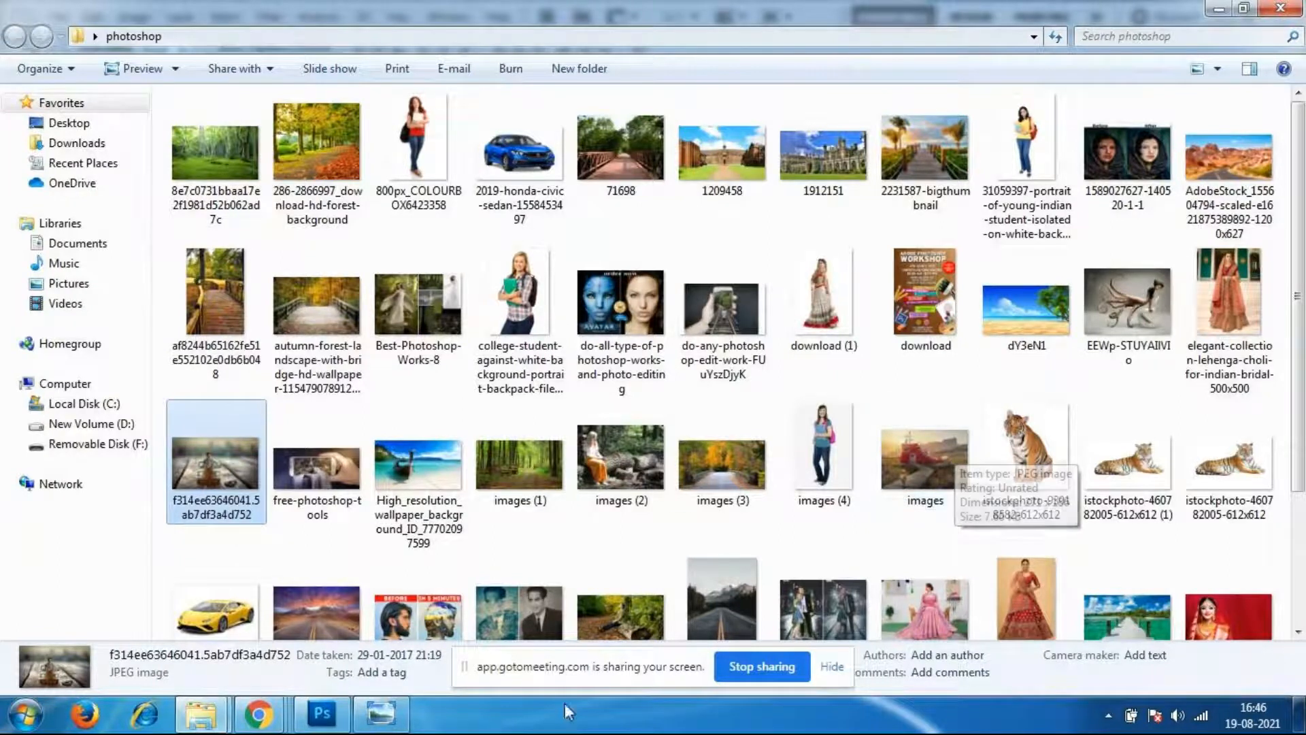
Switch to the GoToMeeting window in Chrome and view the rest of the participants.
{"action": "mouse_move", "coordinate": [258, 714]}
{"action": "left_click", "coordinate": [408, 633]}
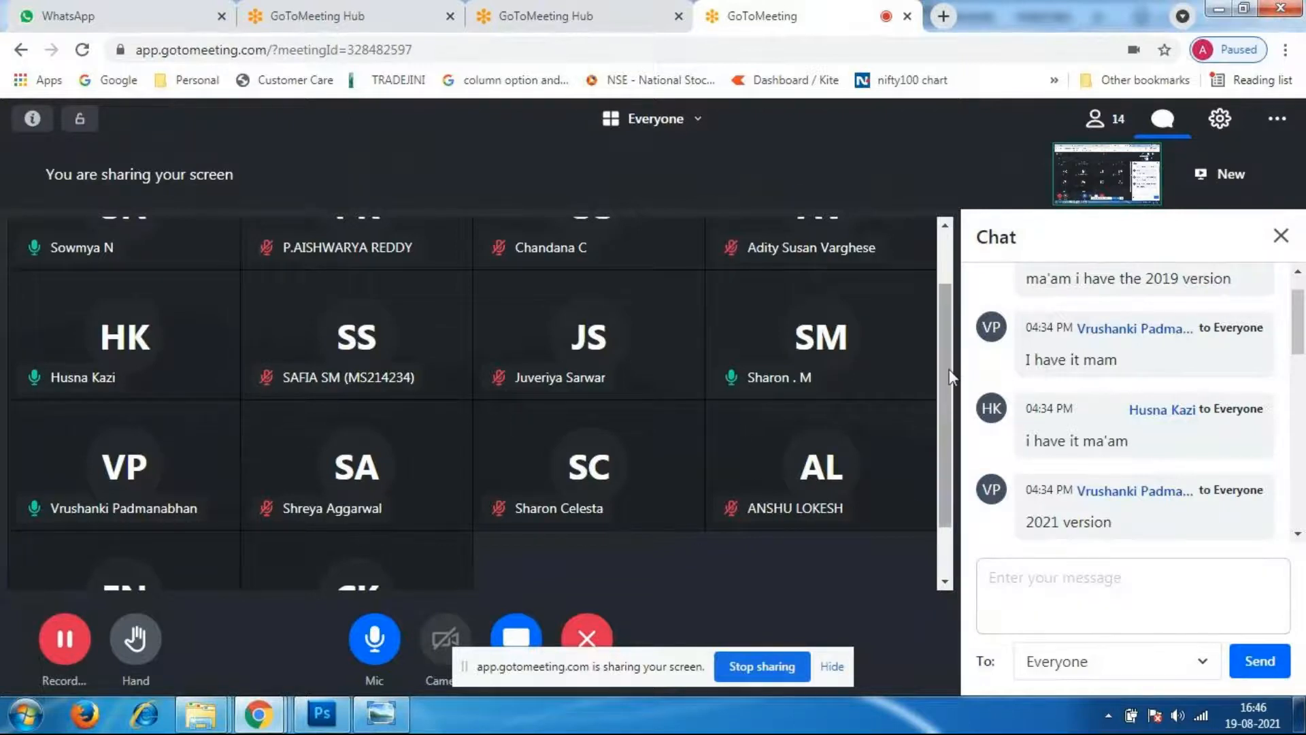
{"action": "left_click_drag", "start_coordinate": [949, 369], "coordinate": [944, 494]}
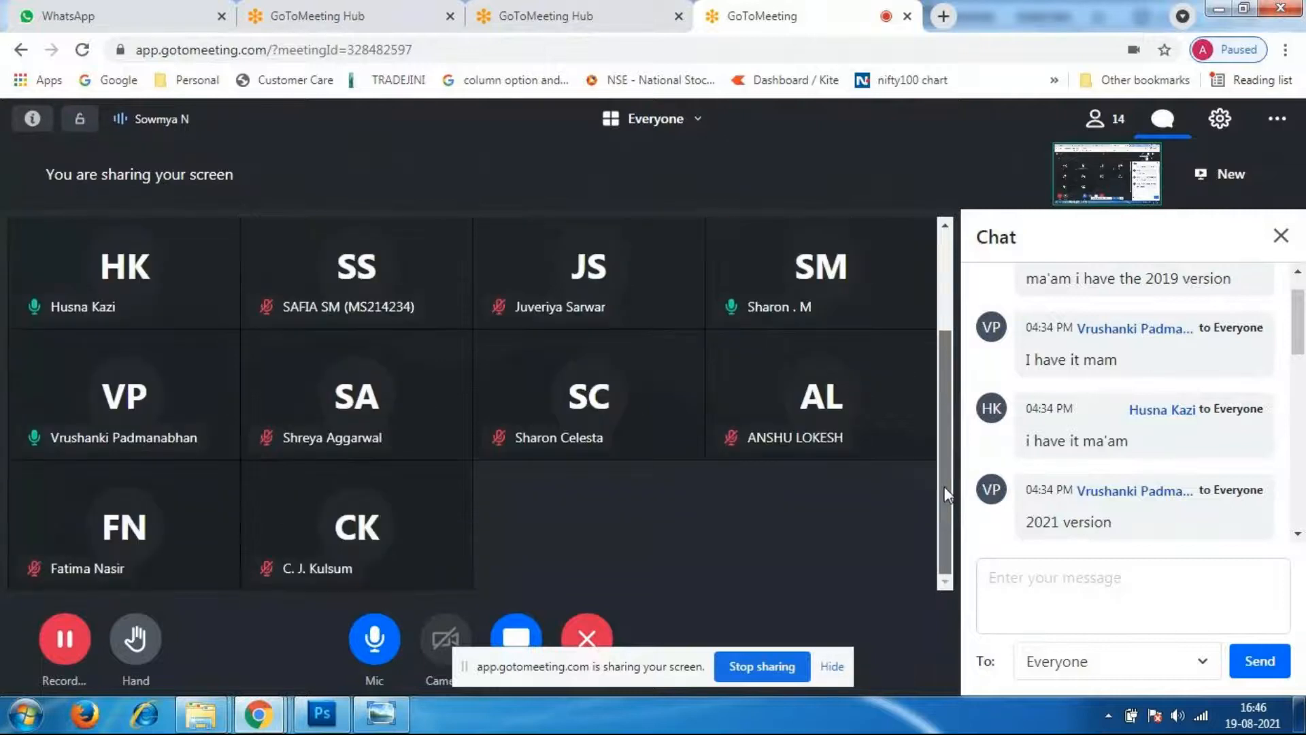
Look back through the participant tiles in the GoToMeeting window.
{"action": "scroll", "coordinate": [942, 445], "scroll_direction": "up", "scroll_amount": 2}
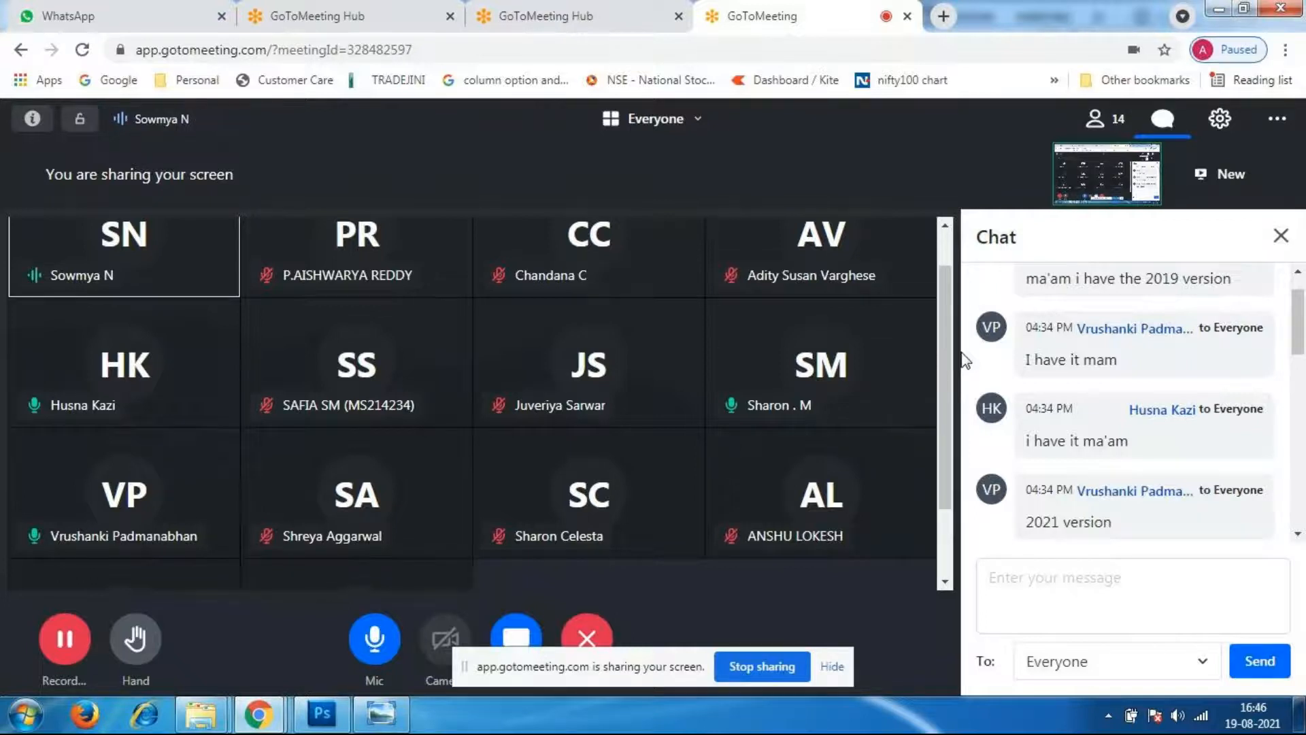
{"action": "scroll", "coordinate": [945, 320], "scroll_direction": "up", "scroll_amount": 1}
{"action": "left_click_drag", "start_coordinate": [949, 282], "coordinate": [941, 406]}
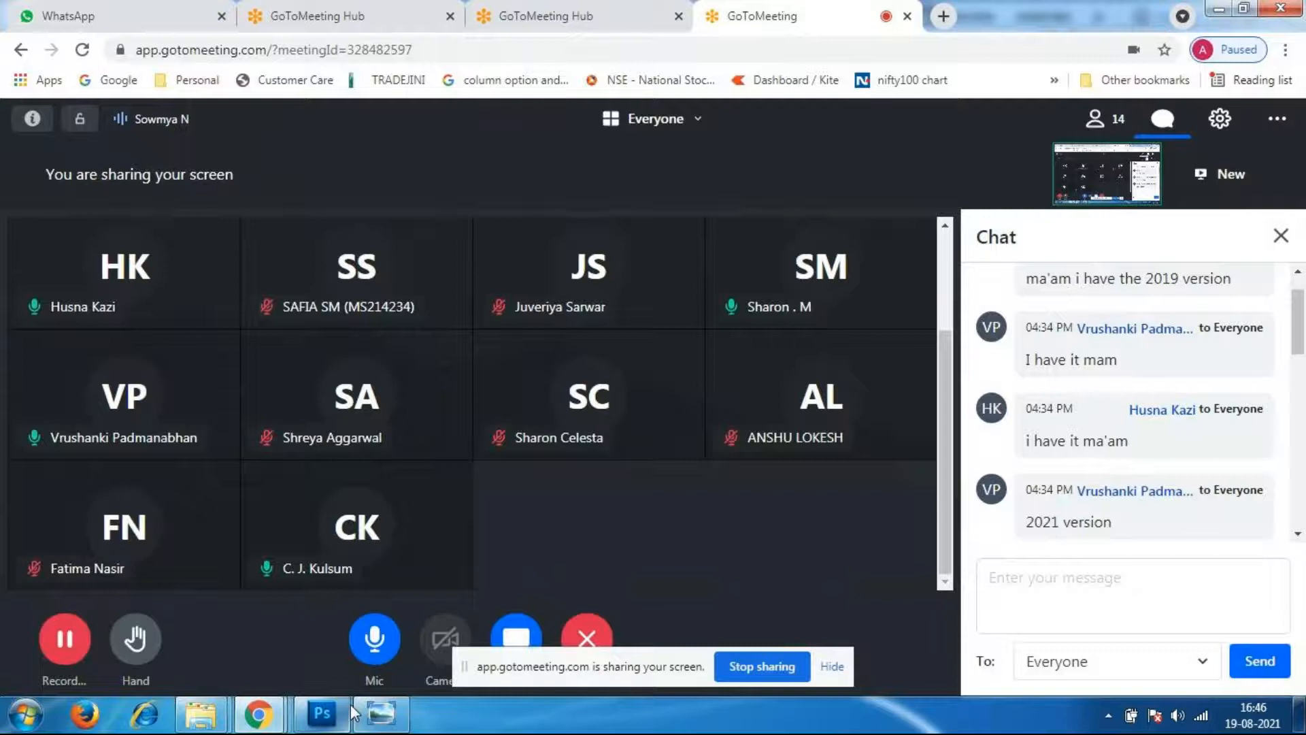
Switch to Photoshop and open the 800px_COLOURBOX6423358 image from the photoshop folder.
{"action": "left_click", "coordinate": [317, 715]}
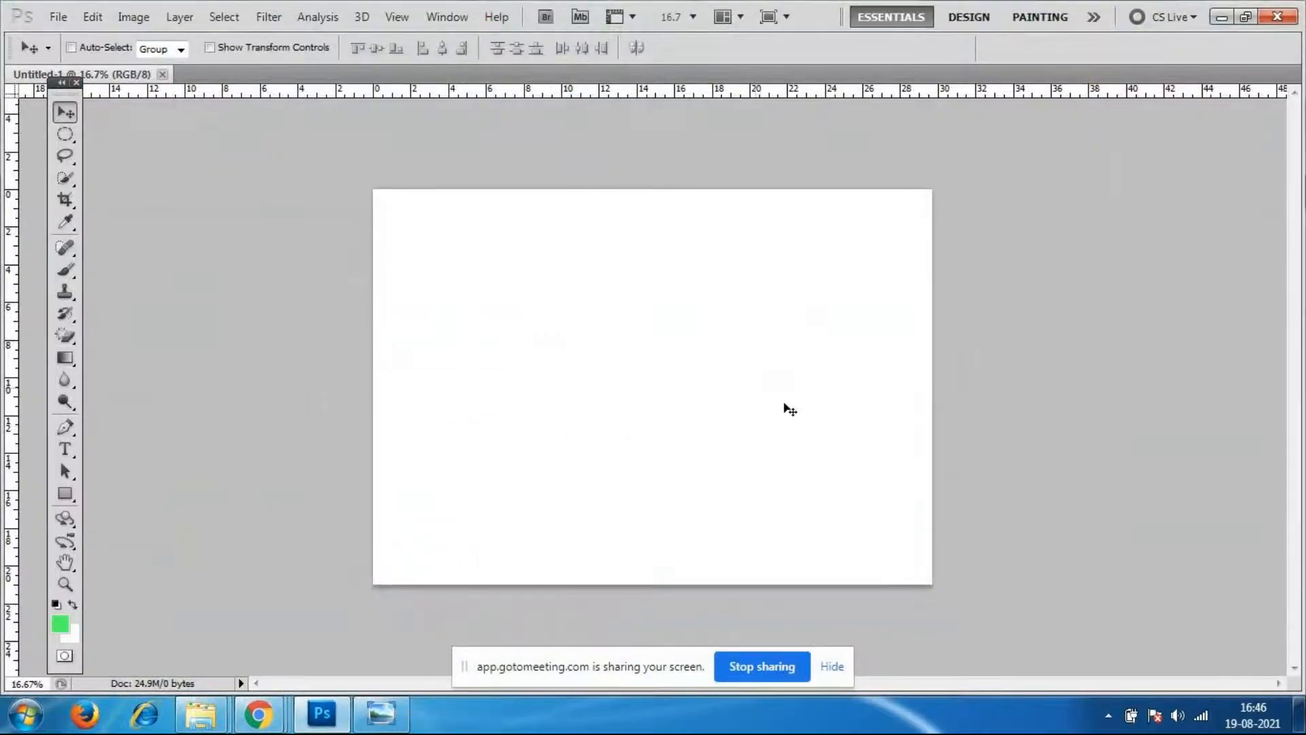
{"action": "left_click", "coordinate": [64, 18]}
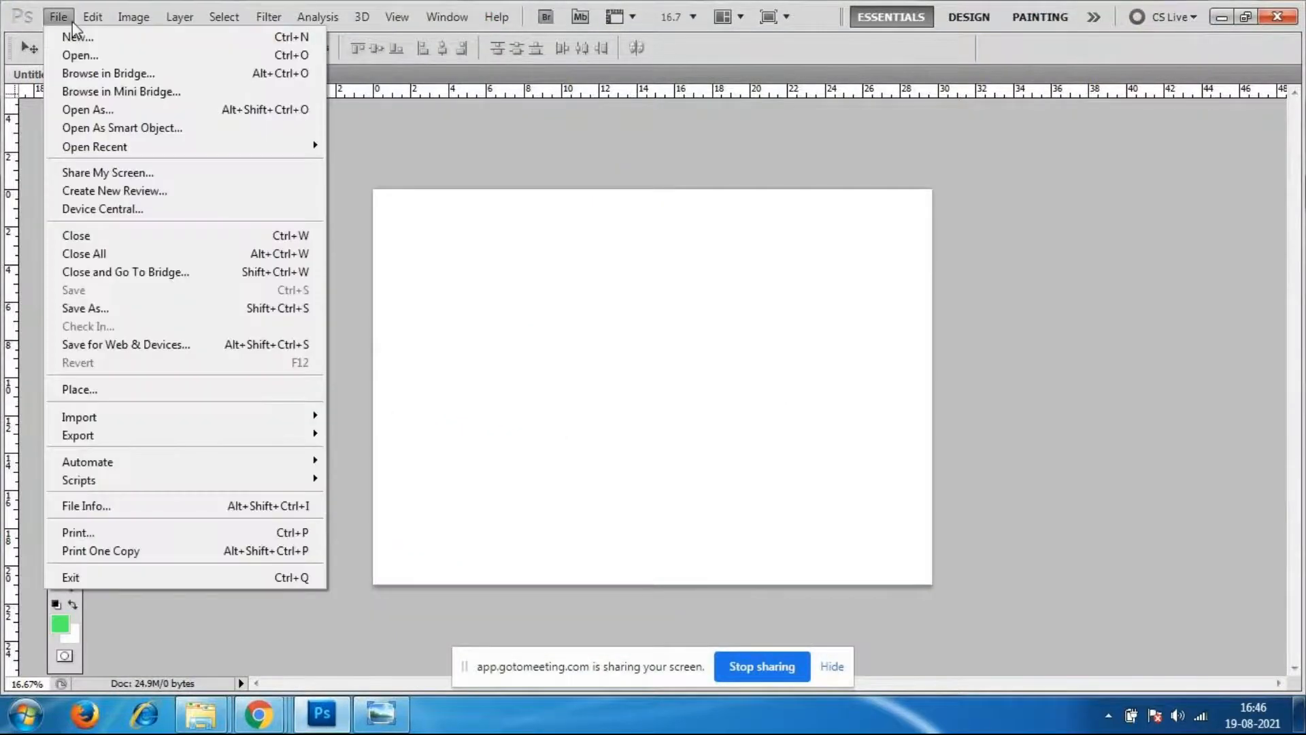
{"action": "left_click", "coordinate": [80, 55]}
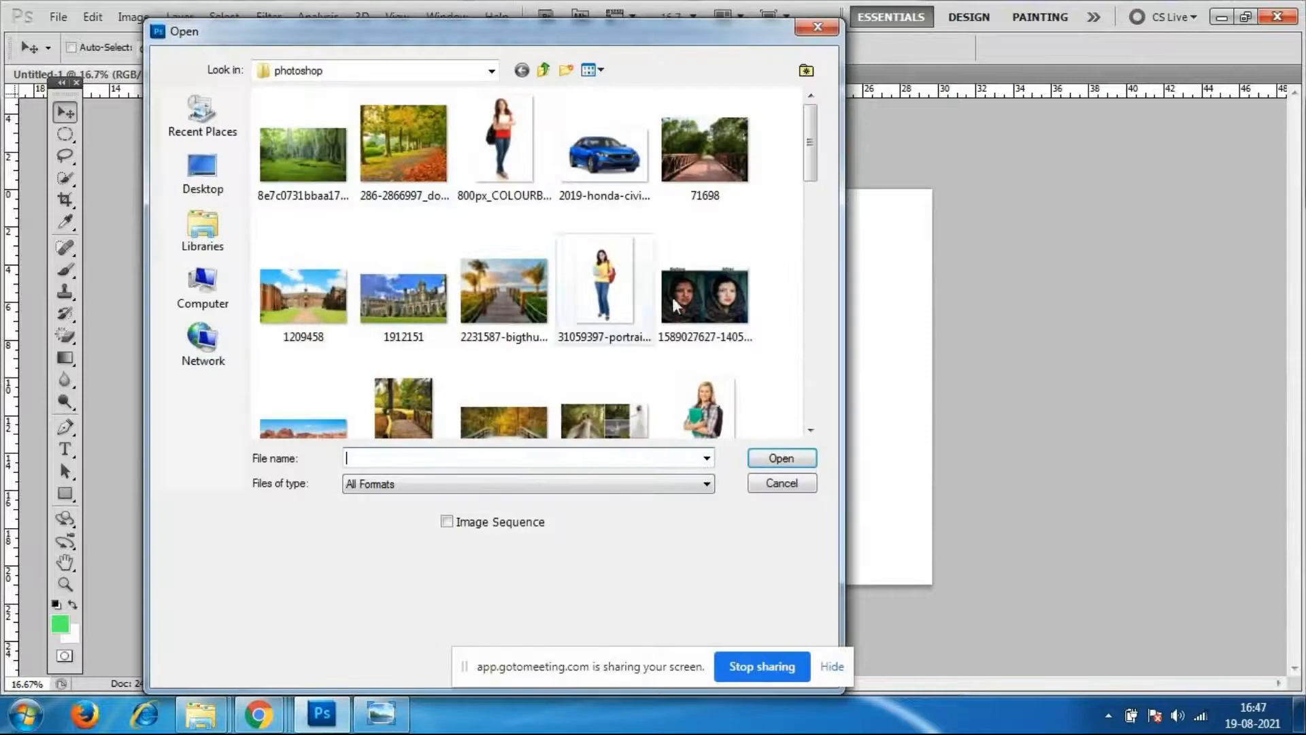
{"action": "mouse_move", "coordinate": [803, 138]}
{"action": "left_mouse_down"}
{"action": "mouse_move", "coordinate": [815, 361]}
{"action": "mouse_move", "coordinate": [813, 145]}
{"action": "left_mouse_up"}
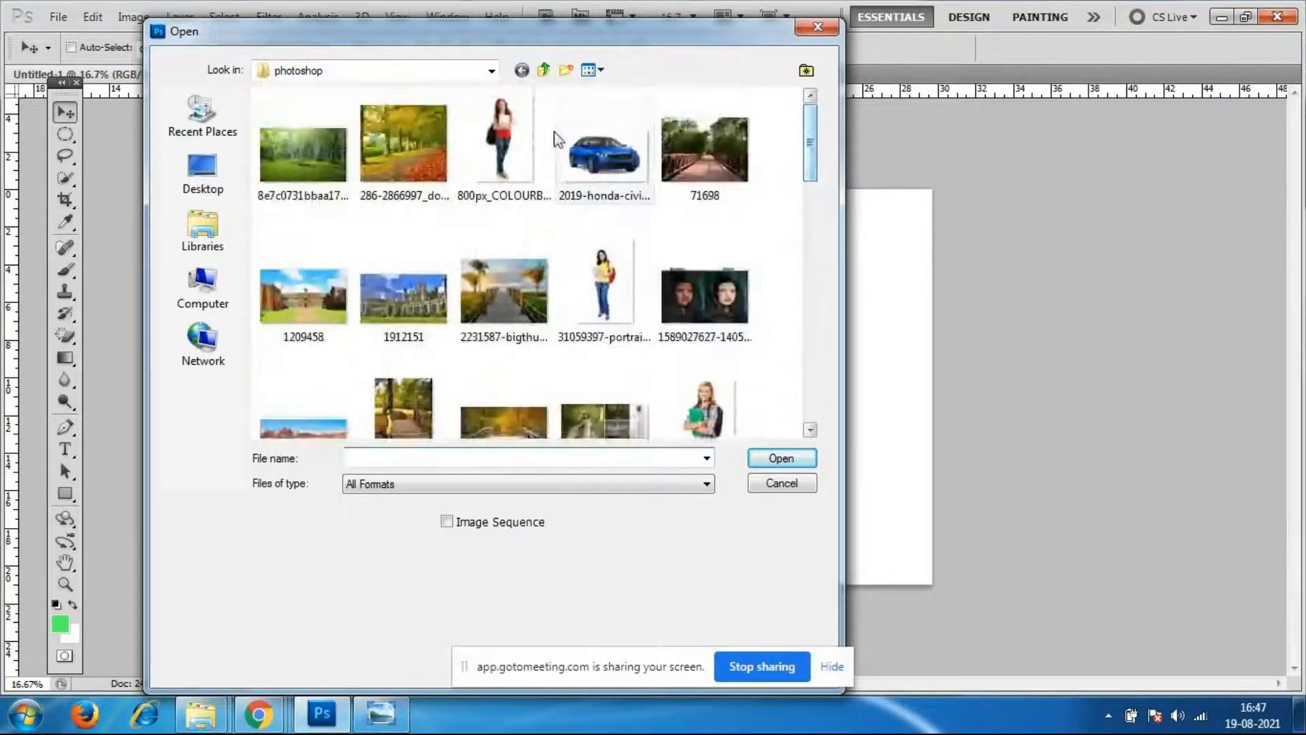
{"action": "left_click", "coordinate": [544, 142]}
{"action": "left_click", "coordinate": [789, 459]}
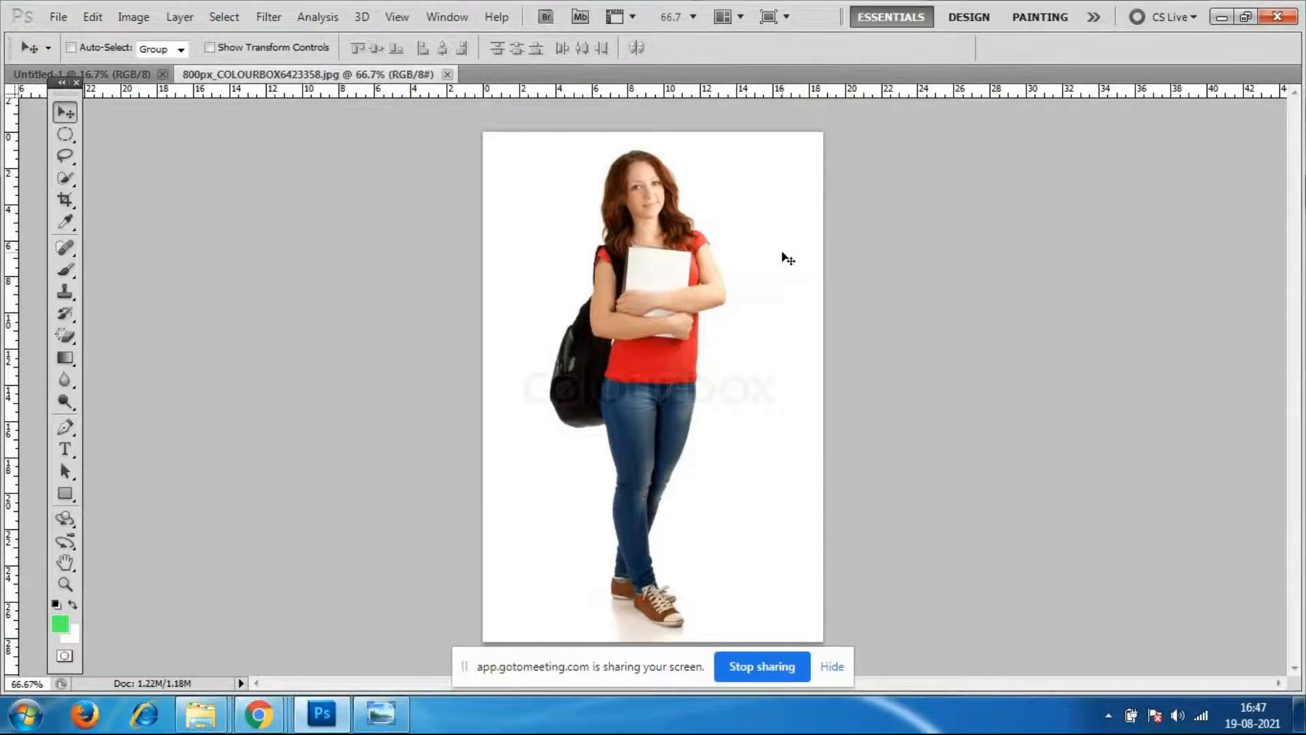
Draw a freehand Lasso selection around the woman's head and upper body.
{"action": "left_click", "coordinate": [64, 155]}
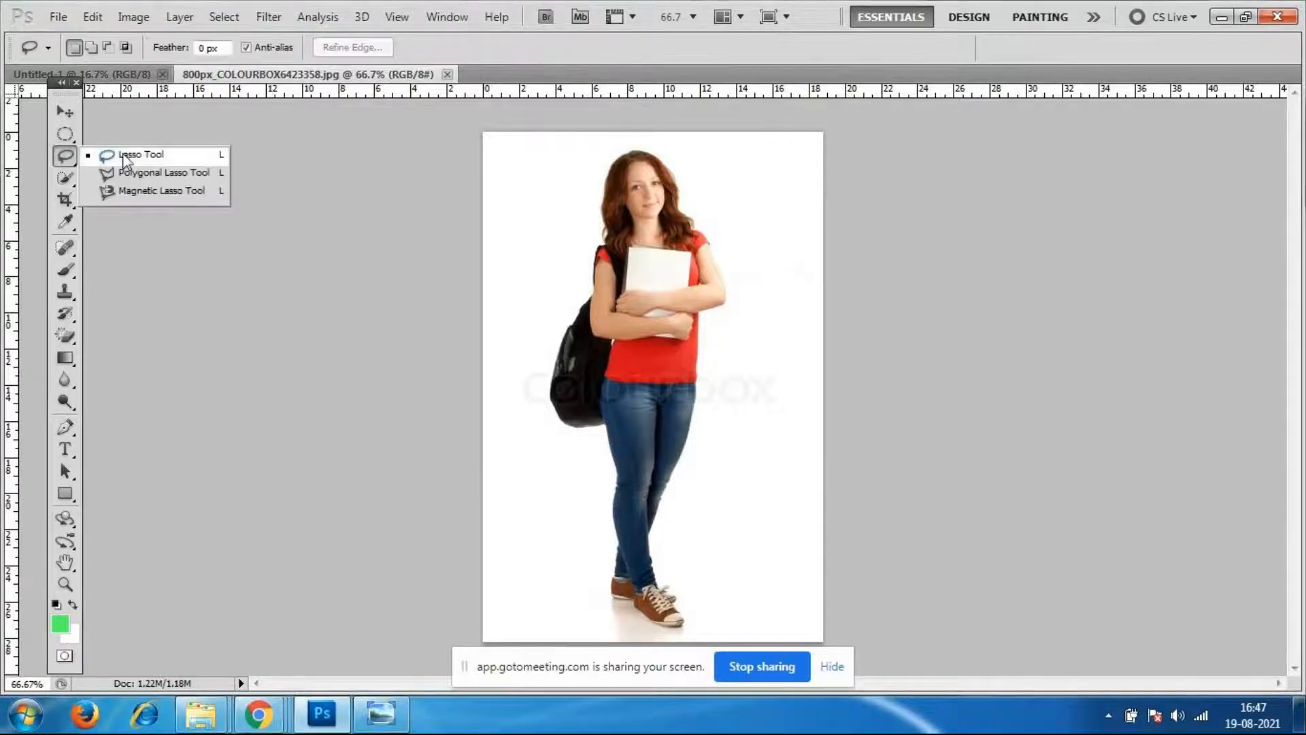
{"action": "left_click", "coordinate": [129, 155]}
{"action": "mouse_move", "coordinate": [682, 194]}
{"action": "left_mouse_down"}
{"action": "mouse_move", "coordinate": [568, 134]}
{"action": "mouse_move", "coordinate": [548, 230]}
{"action": "mouse_move", "coordinate": [563, 353]}
{"action": "mouse_move", "coordinate": [626, 401]}
{"action": "mouse_move", "coordinate": [714, 252]}
{"action": "mouse_move", "coordinate": [681, 192]}
{"action": "left_mouse_up"}
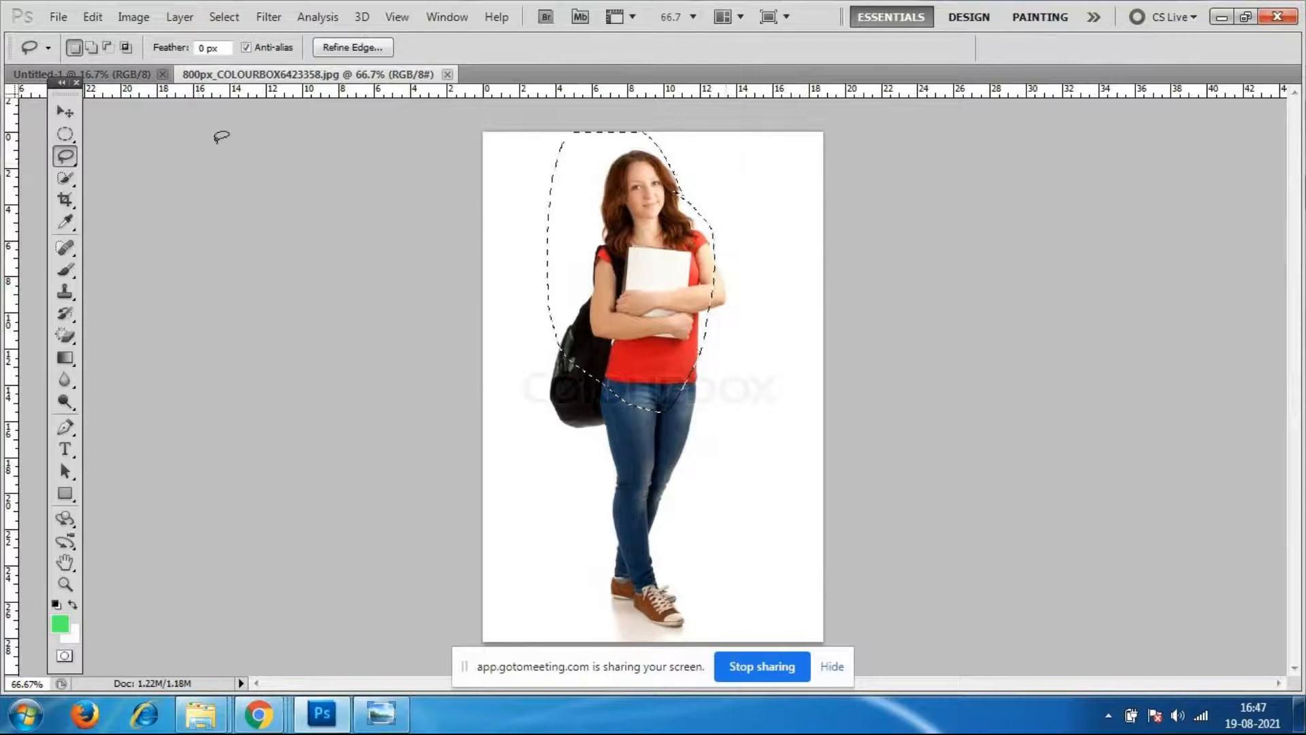
Draw another freehand Lasso selection around the woman's torso and backpack, and clear the selection.
{"action": "left_click", "coordinate": [71, 157]}
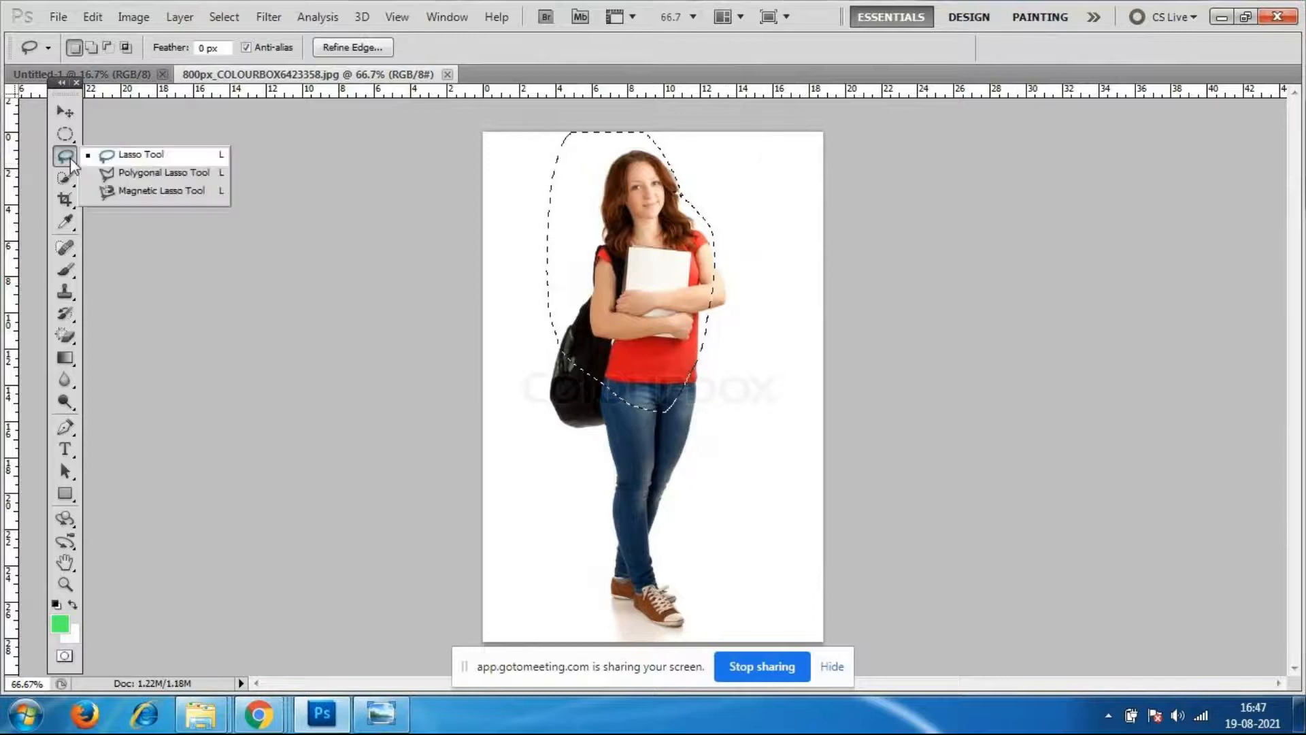
{"action": "left_click", "coordinate": [143, 156]}
{"action": "left_click", "coordinate": [704, 294]}
{"action": "mouse_move", "coordinate": [735, 307]}
{"action": "left_mouse_down"}
{"action": "mouse_move", "coordinate": [673, 298]}
{"action": "mouse_move", "coordinate": [685, 277]}
{"action": "mouse_move", "coordinate": [560, 181]}
{"action": "mouse_move", "coordinate": [738, 482]}
{"action": "left_mouse_up"}
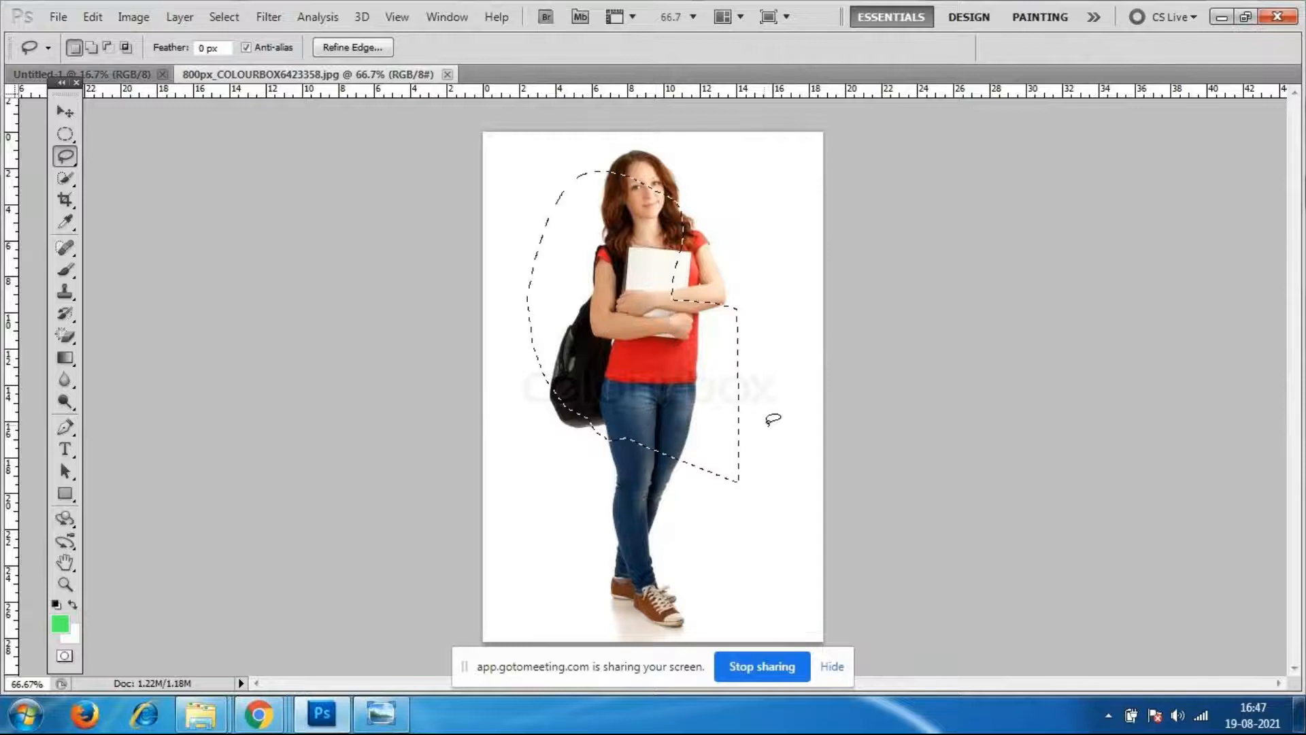
{"action": "left_click", "coordinate": [714, 426]}
{"action": "mouse_move", "coordinate": [693, 314]}
{"action": "left_mouse_down"}
{"action": "mouse_move", "coordinate": [713, 353]}
{"action": "mouse_move", "coordinate": [743, 246]}
{"action": "mouse_move", "coordinate": [568, 143]}
{"action": "mouse_move", "coordinate": [660, 406]}
{"action": "mouse_move", "coordinate": [719, 400]}
{"action": "left_mouse_up"}
{"action": "key", "text": "ctrl+d"}
With the Polygonal Lasso, start an outline at the crown of the woman's head and trace the hair down its right edge at 200% zoom.
{"action": "right_click", "coordinate": [66, 162]}
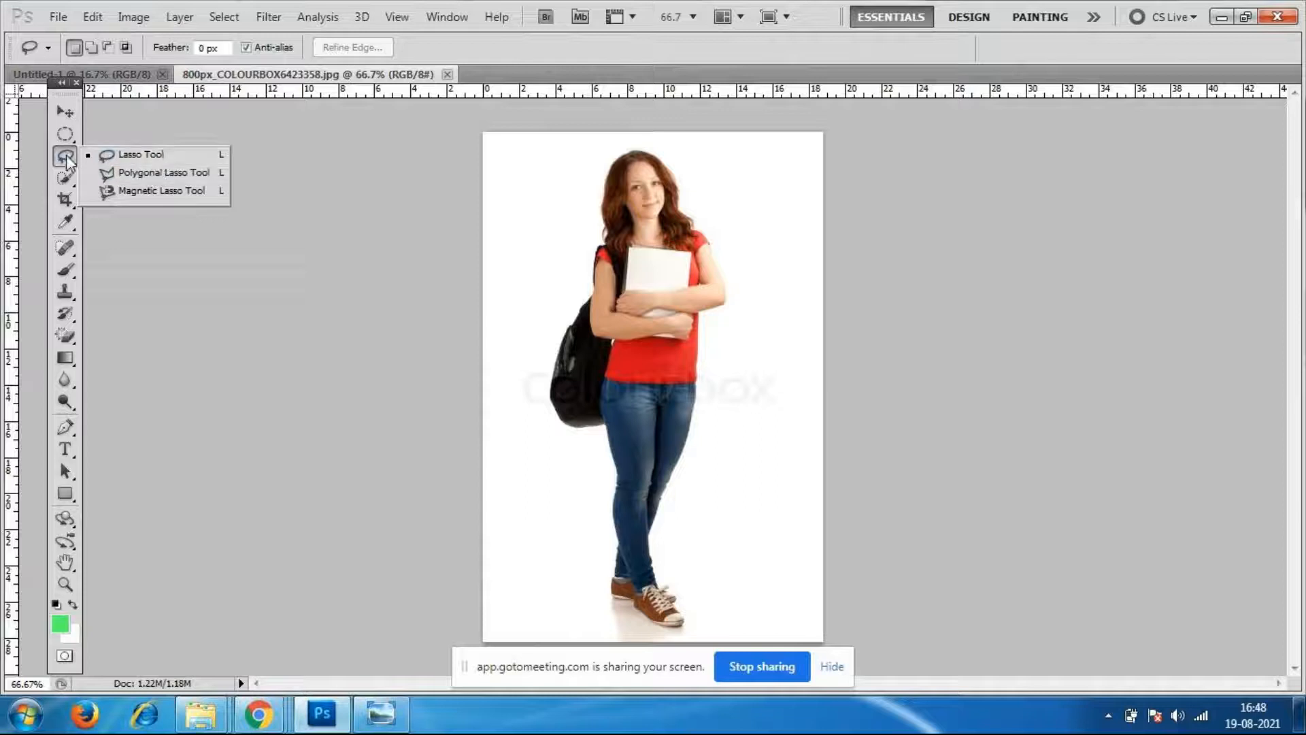
{"action": "left_click", "coordinate": [170, 180]}
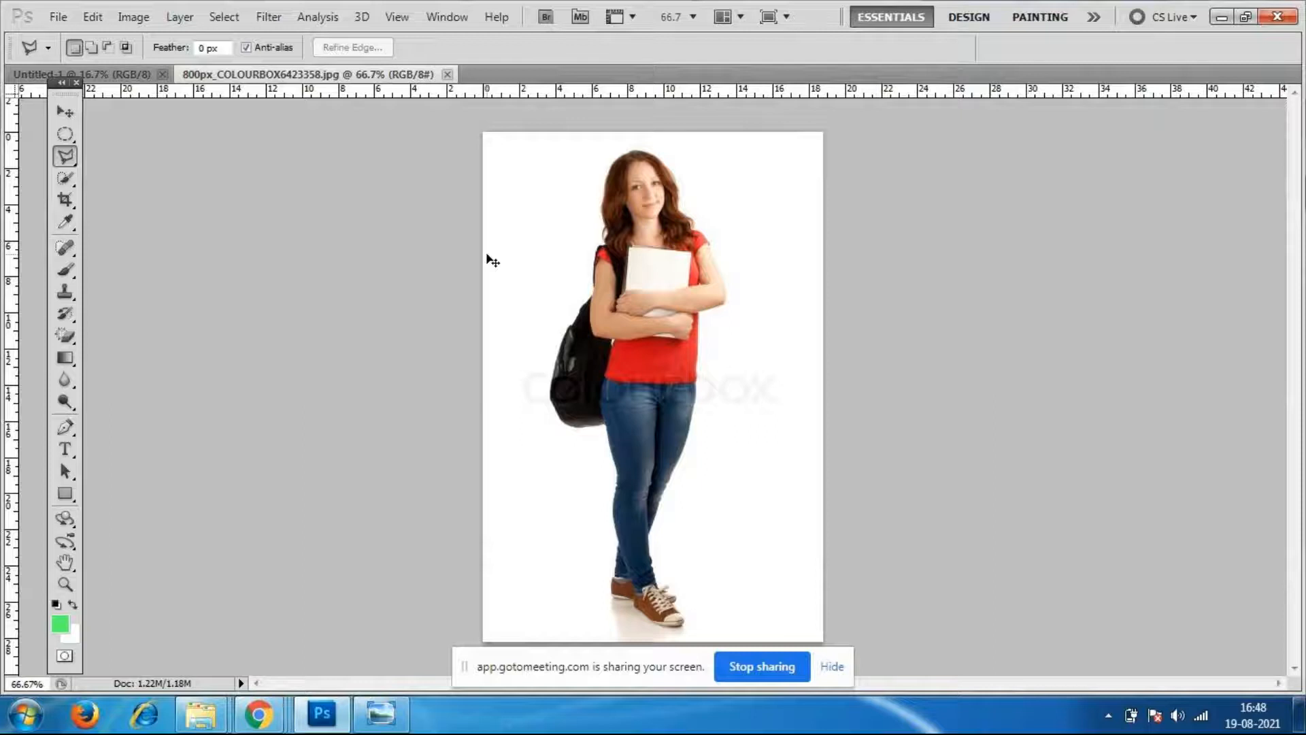
{"action": "key", "text": "ctrl+plus"}
{"action": "key", "text": "ctrl+plus"}
{"action": "key", "text": "ctrl+minus"}
{"action": "key", "text": "ctrl+minus"}
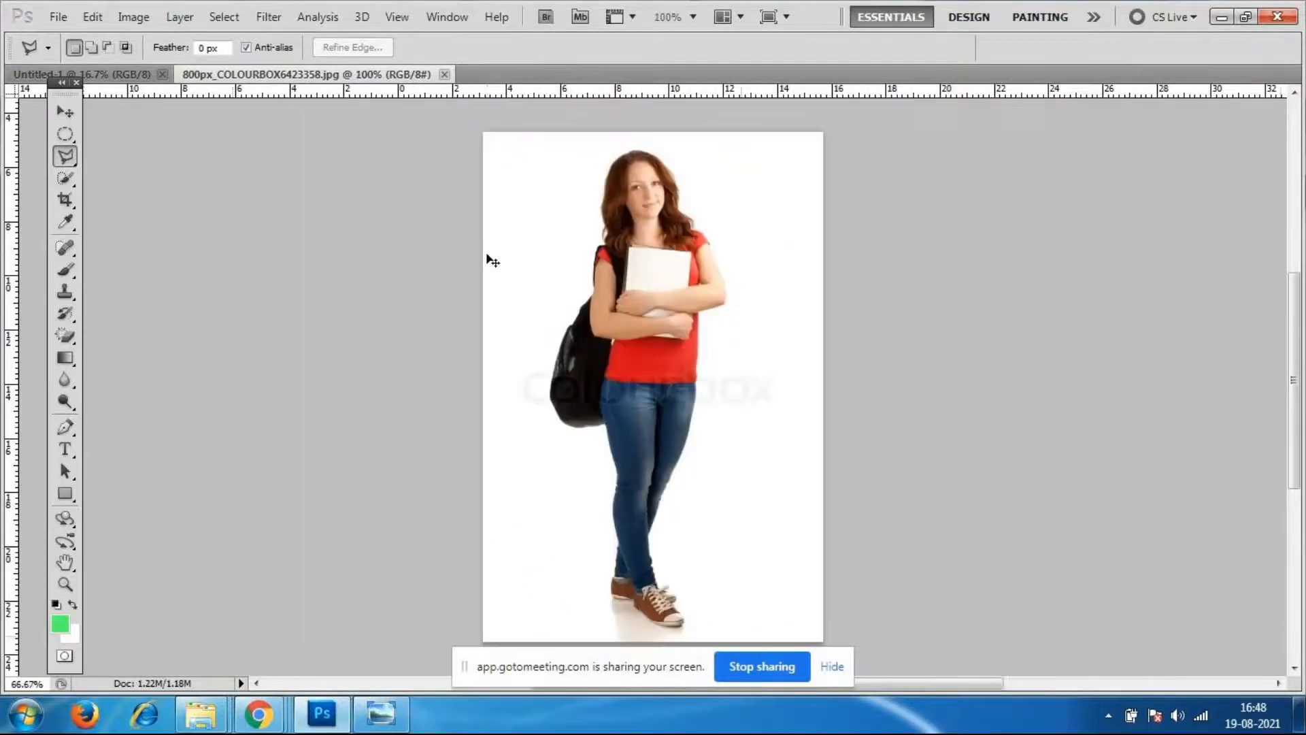
{"action": "key", "text": "ctrl+plus"}
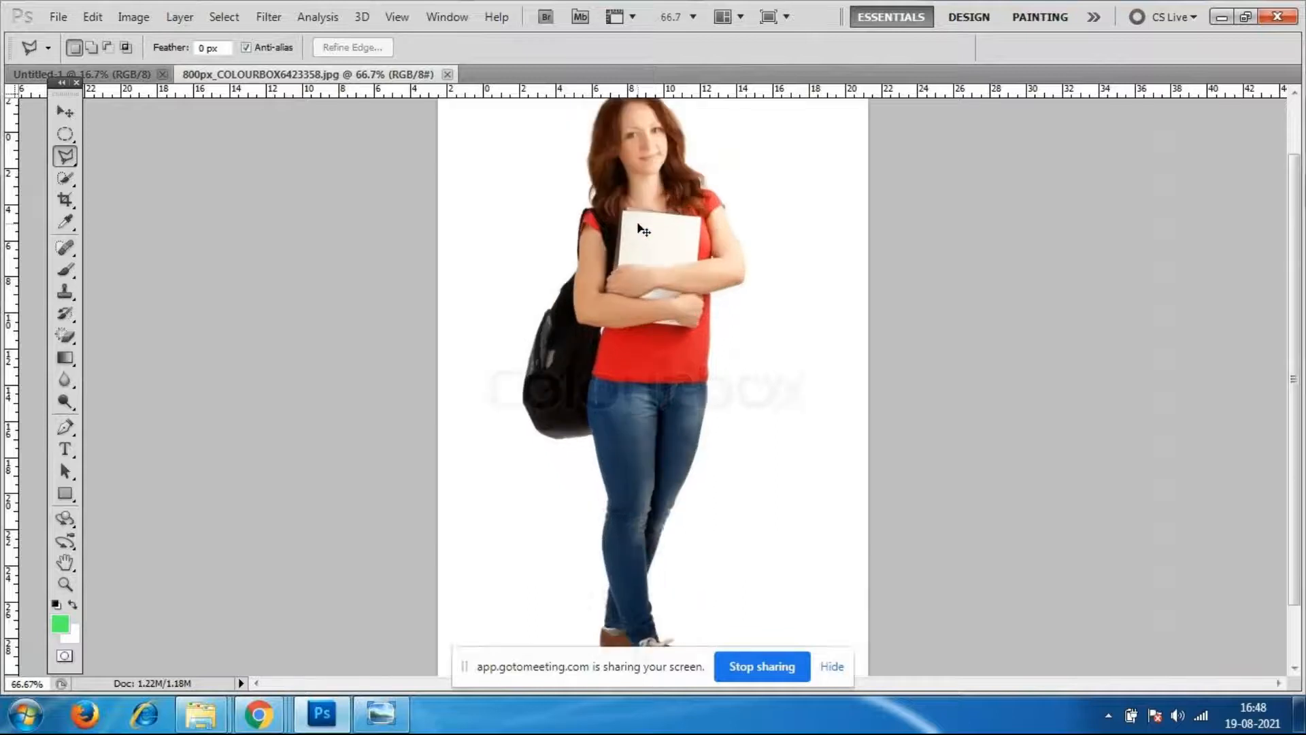
{"action": "key", "text": "ctrl+plus"}
{"action": "scroll", "coordinate": [653, 218], "scroll_direction": "up", "scroll_amount": 5}
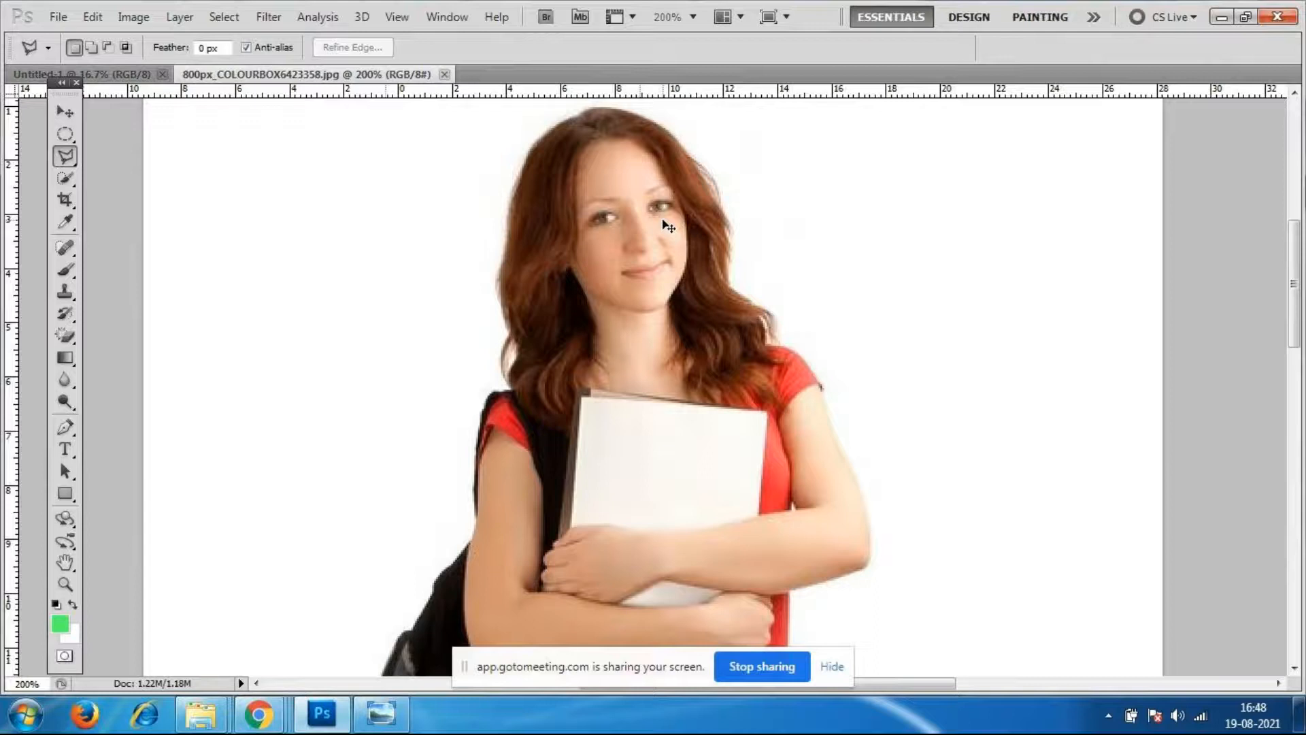
{"action": "key", "text": "ctrl+plus"}
{"action": "key", "text": "ctrl+minus"}
{"action": "key", "text": "ctrl+plus"}
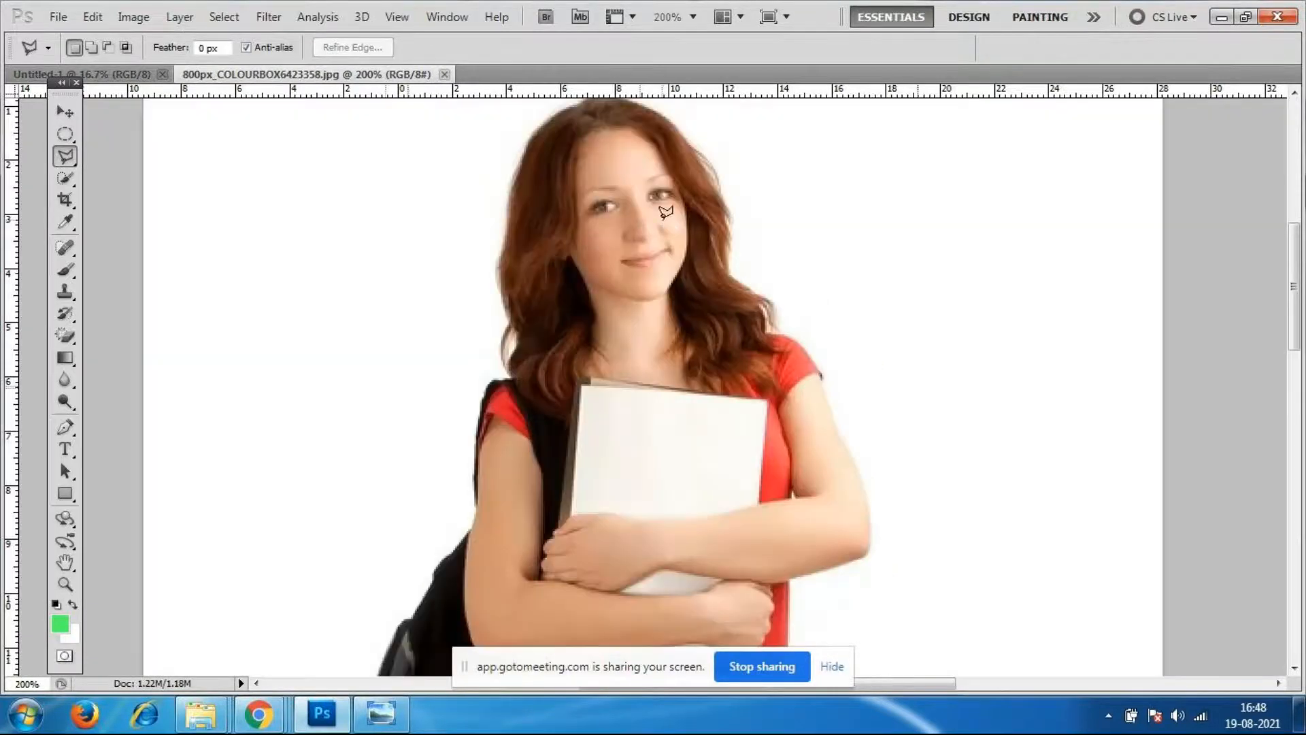
{"action": "scroll", "coordinate": [666, 211], "scroll_direction": "up", "scroll_amount": 3}
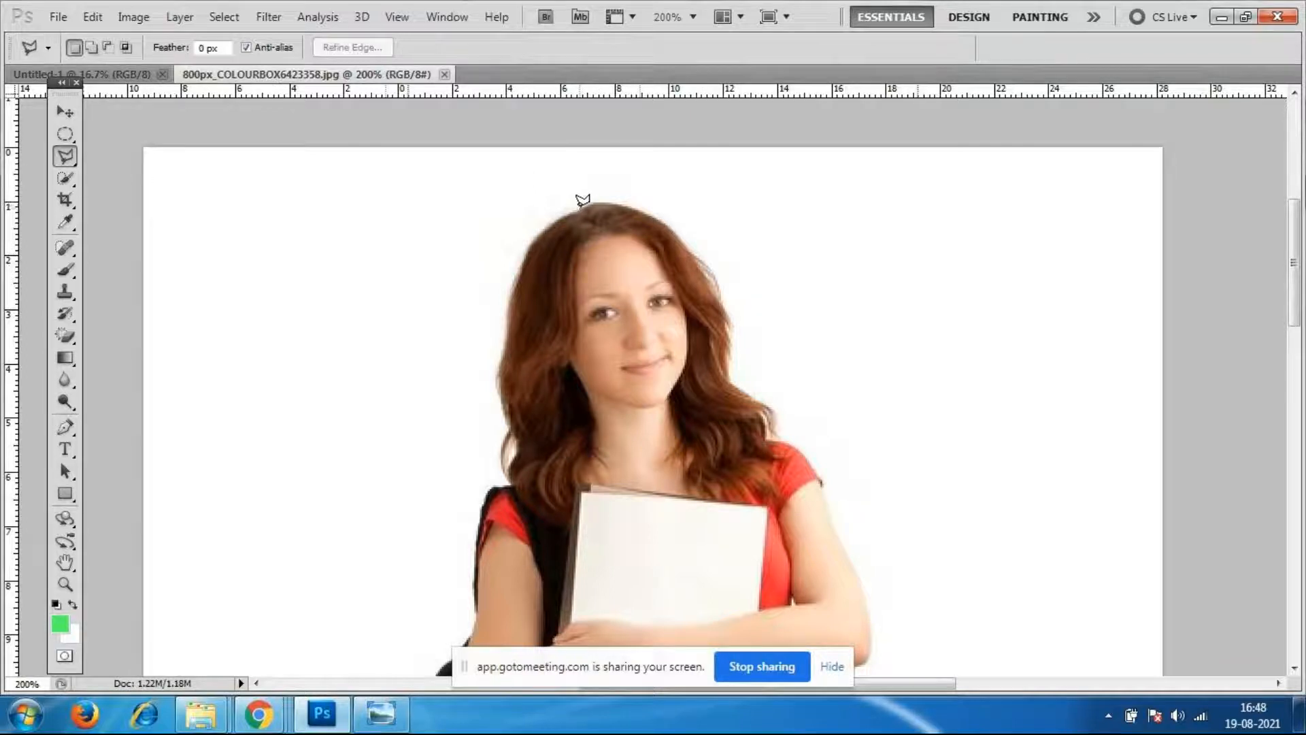
{"action": "left_click", "coordinate": [581, 204]}
{"action": "left_click", "coordinate": [594, 200]}
{"action": "left_click", "coordinate": [634, 206]}
{"action": "left_click", "coordinate": [666, 222]}
{"action": "left_click", "coordinate": [690, 249]}
{"action": "left_click", "coordinate": [704, 259]}
{"action": "left_click", "coordinate": [719, 284]}
{"action": "left_click", "coordinate": [732, 319]}
{"action": "left_click", "coordinate": [732, 378]}
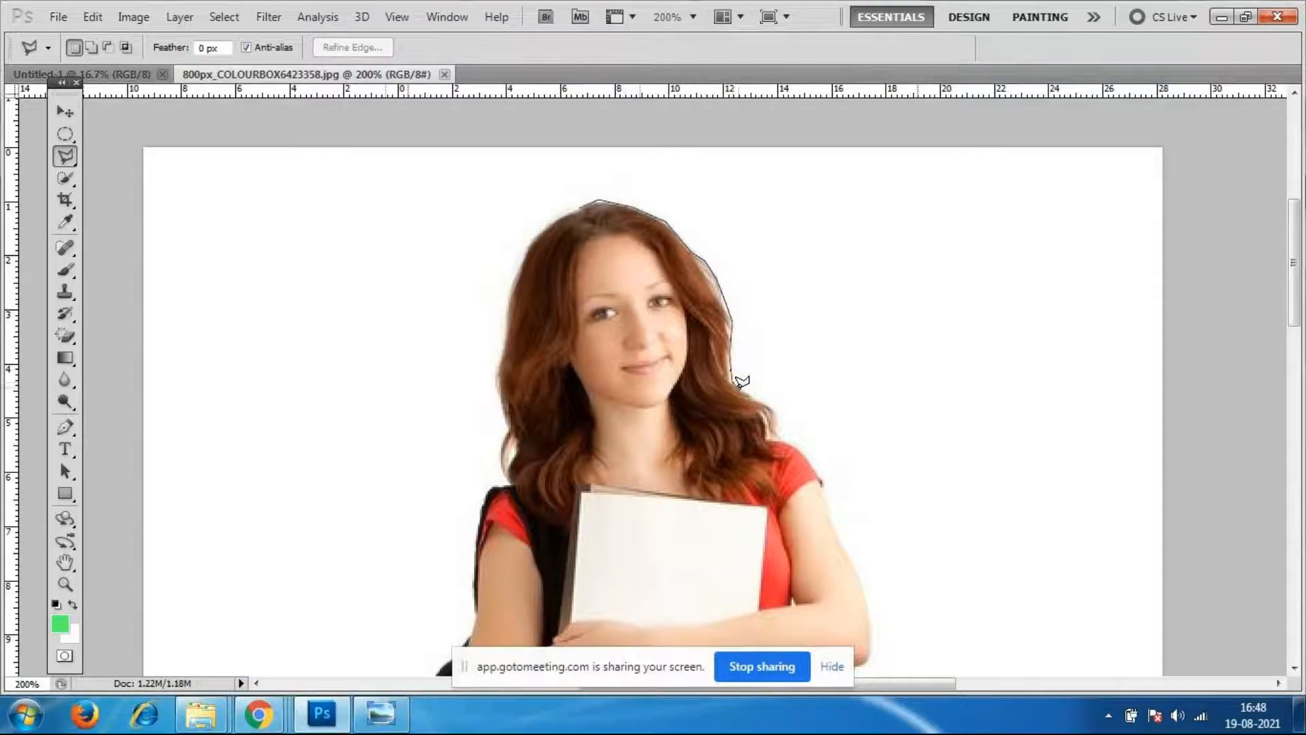
Continue the polygonal outline past the hair tips, over the shoulder and sleeve, and around the elbow to the side of the red shirt.
{"action": "left_click", "coordinate": [773, 421]}
{"action": "left_click", "coordinate": [776, 439]}
{"action": "left_click", "coordinate": [808, 450]}
{"action": "left_click", "coordinate": [823, 480]}
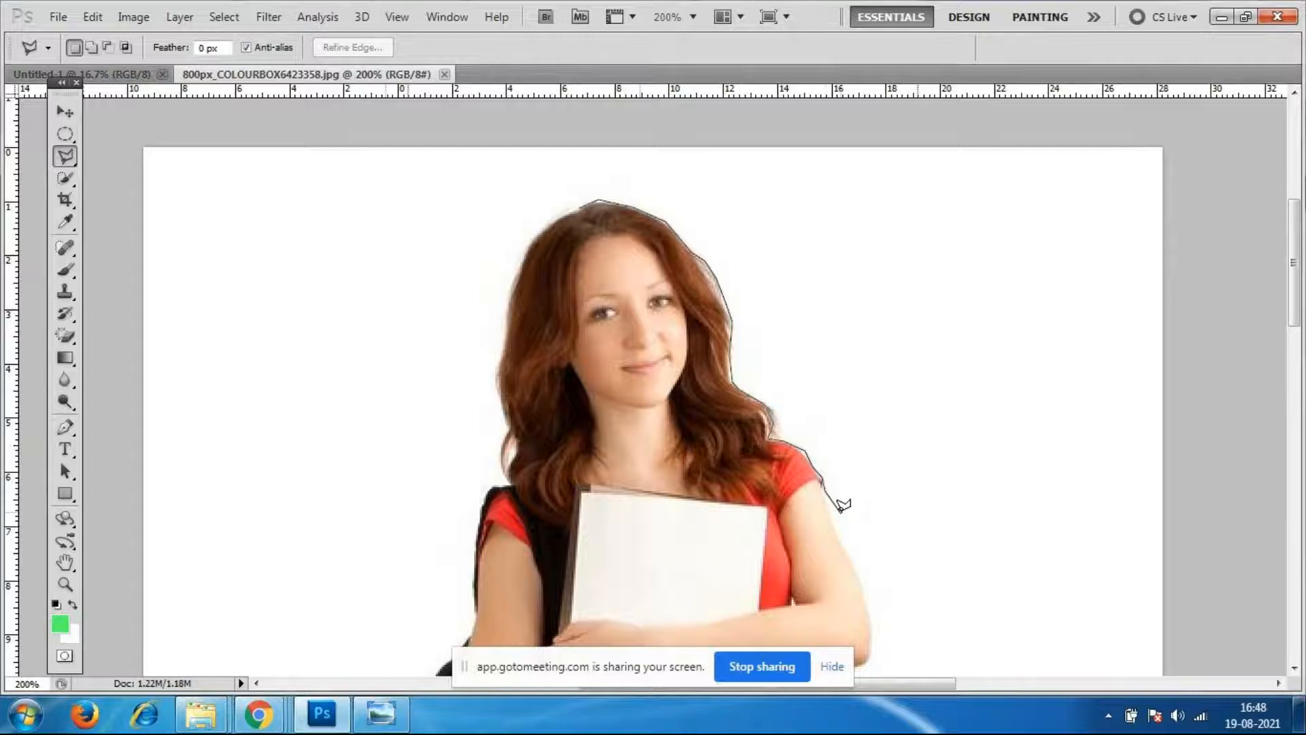
{"action": "scroll", "coordinate": [839, 626], "scroll_direction": "down", "scroll_amount": 3}
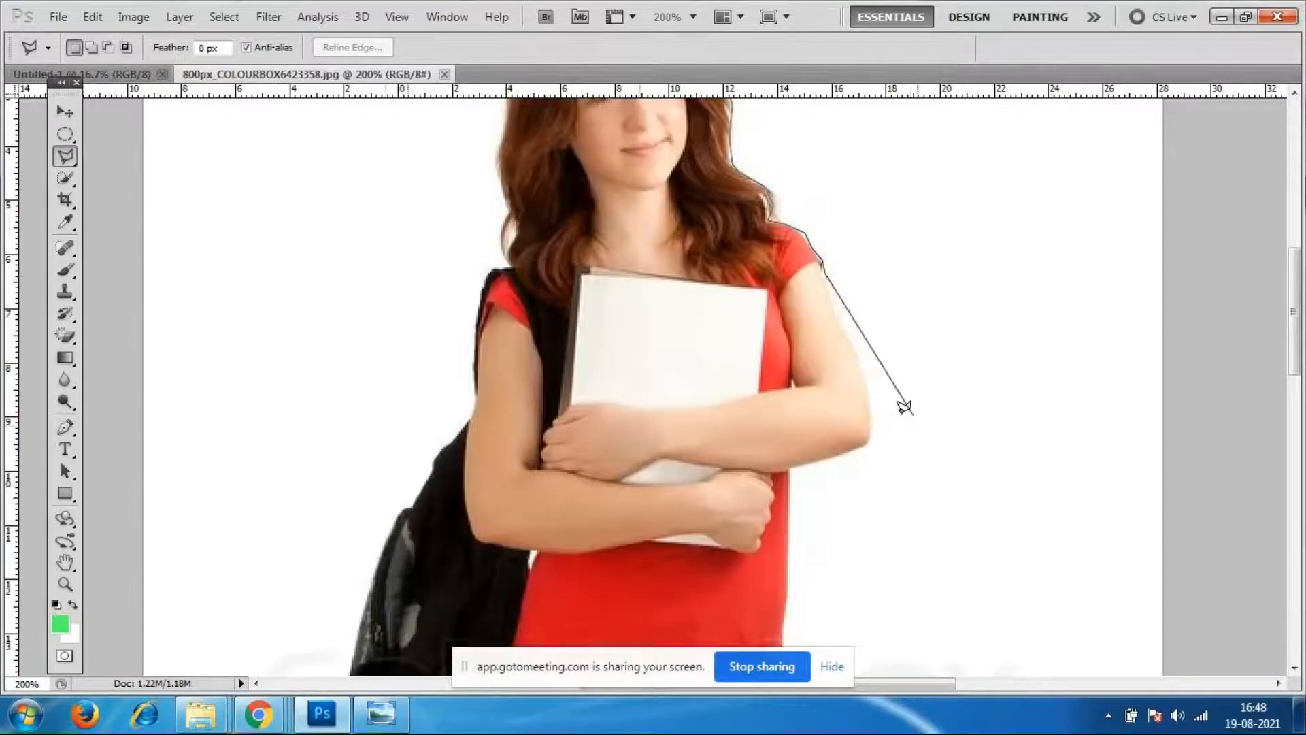
{"action": "left_click", "coordinate": [836, 321]}
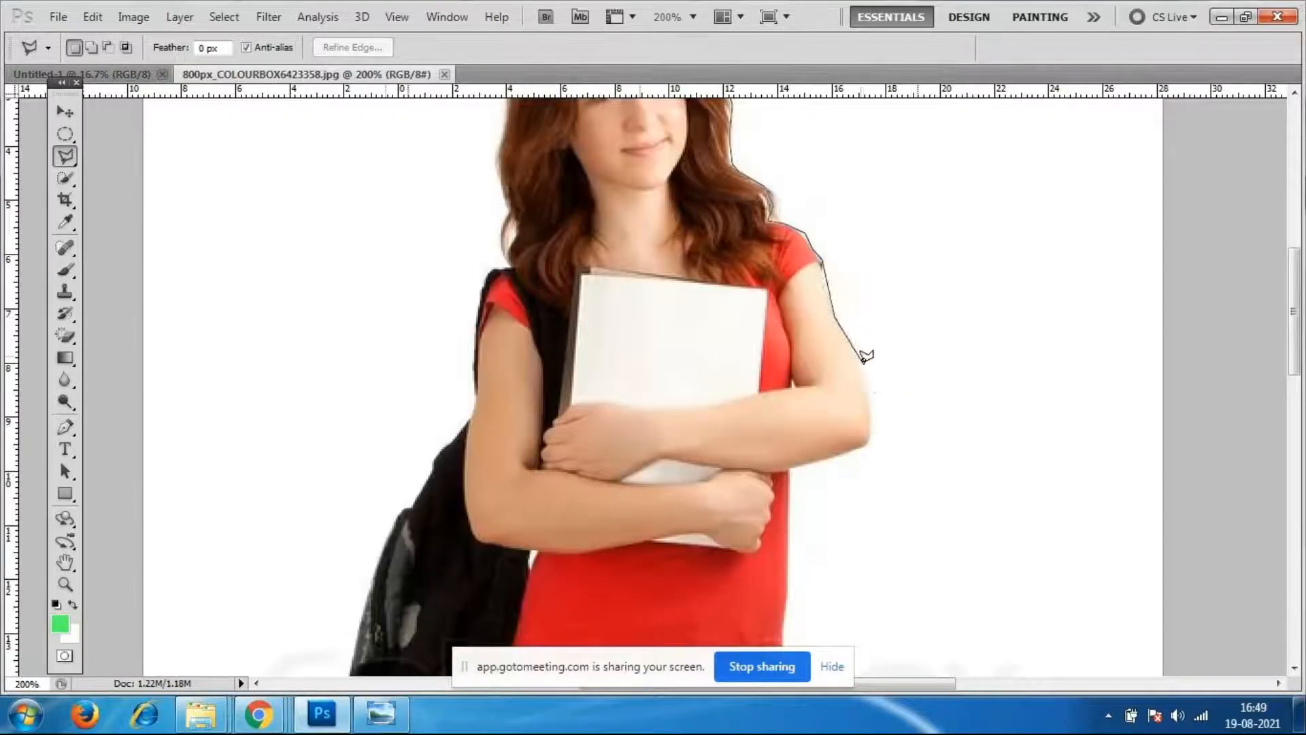
{"action": "left_click", "coordinate": [864, 359]}
{"action": "left_click", "coordinate": [868, 448]}
{"action": "left_click", "coordinate": [791, 468]}
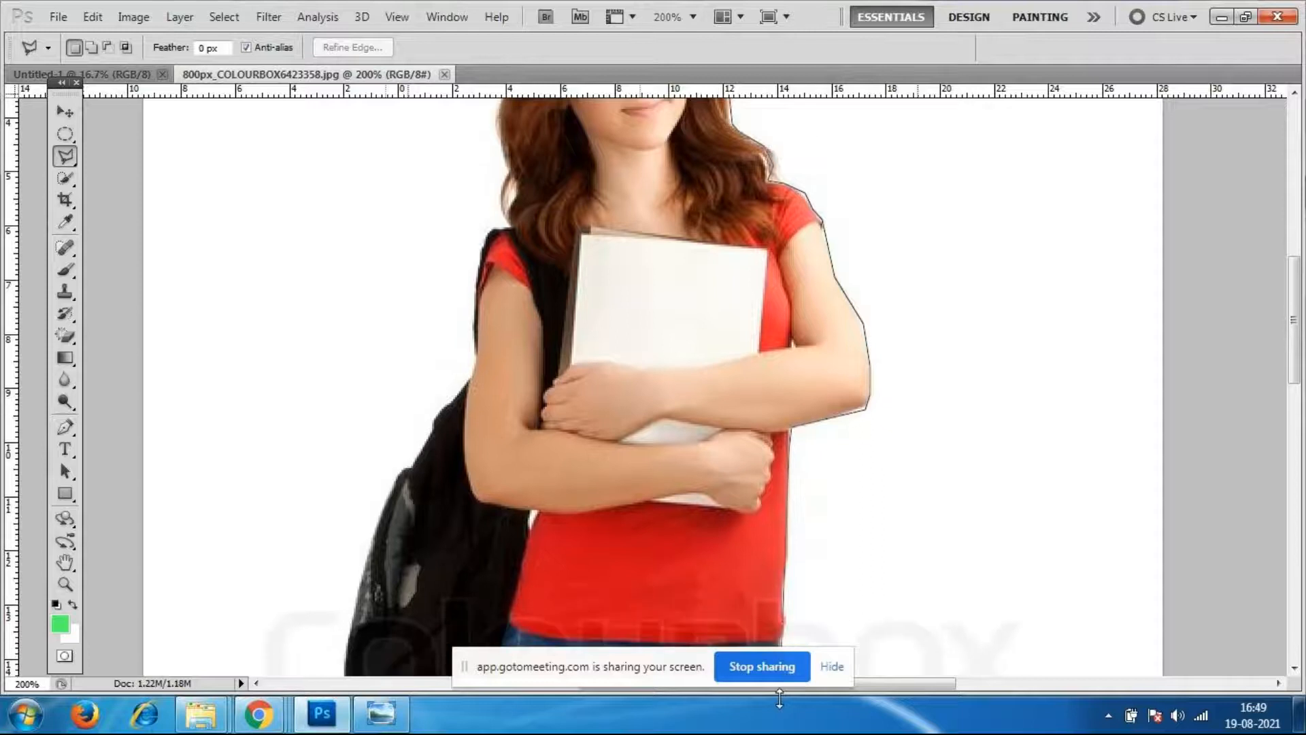
Extend the polygonal outline down the side of the red shirt and along the hip and thigh of the jeans.
{"action": "left_click", "coordinate": [787, 470]}
{"action": "left_click", "coordinate": [786, 514]}
{"action": "left_click", "coordinate": [789, 527]}
{"action": "left_click", "coordinate": [784, 546]}
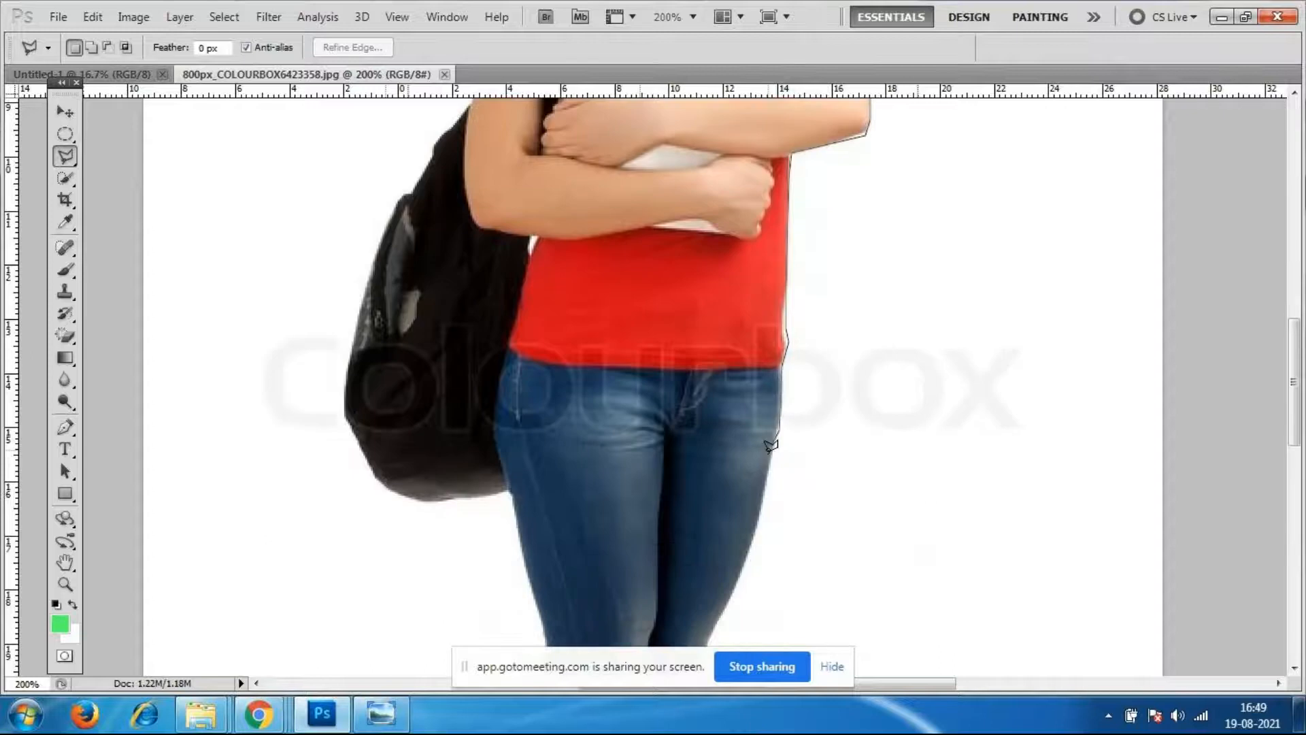
{"action": "left_click", "coordinate": [772, 453]}
{"action": "left_click", "coordinate": [755, 534]}
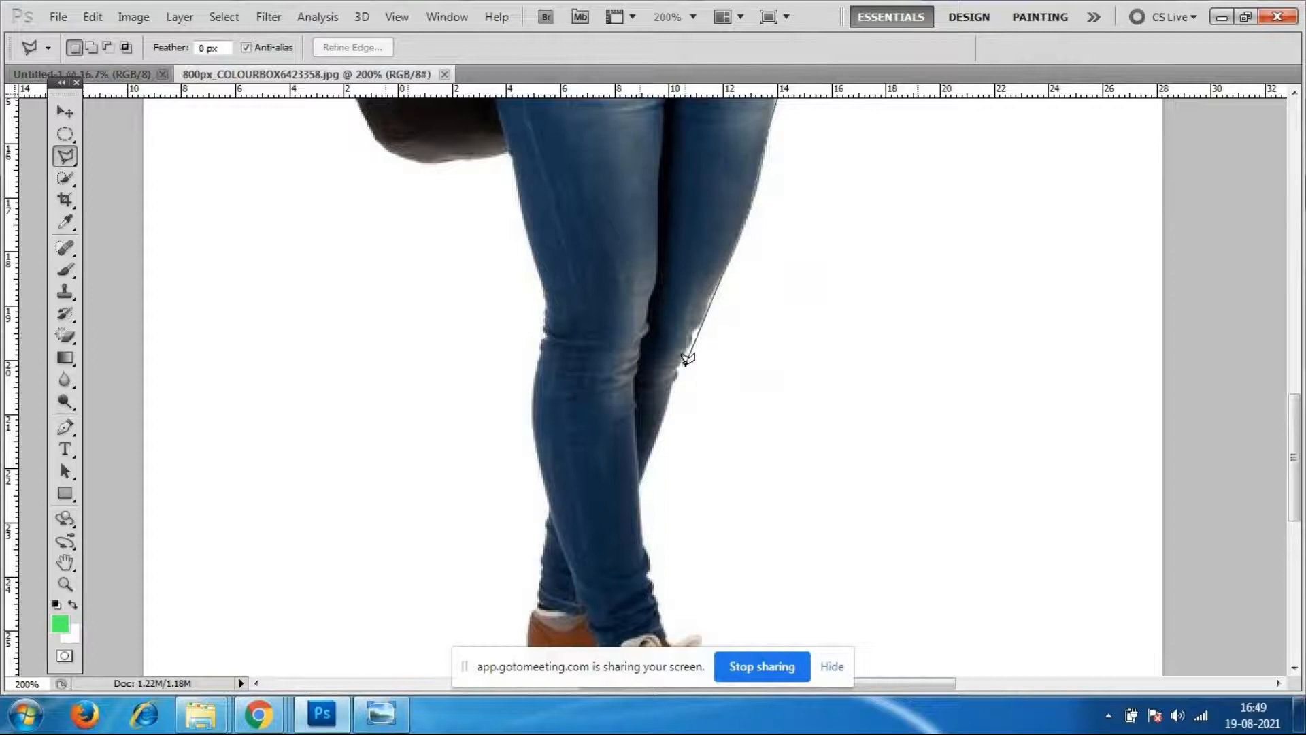
Trace the lower leg and shoes down to the front shoe's toe, and close the polygonal selection.
{"action": "left_click", "coordinate": [685, 357]}
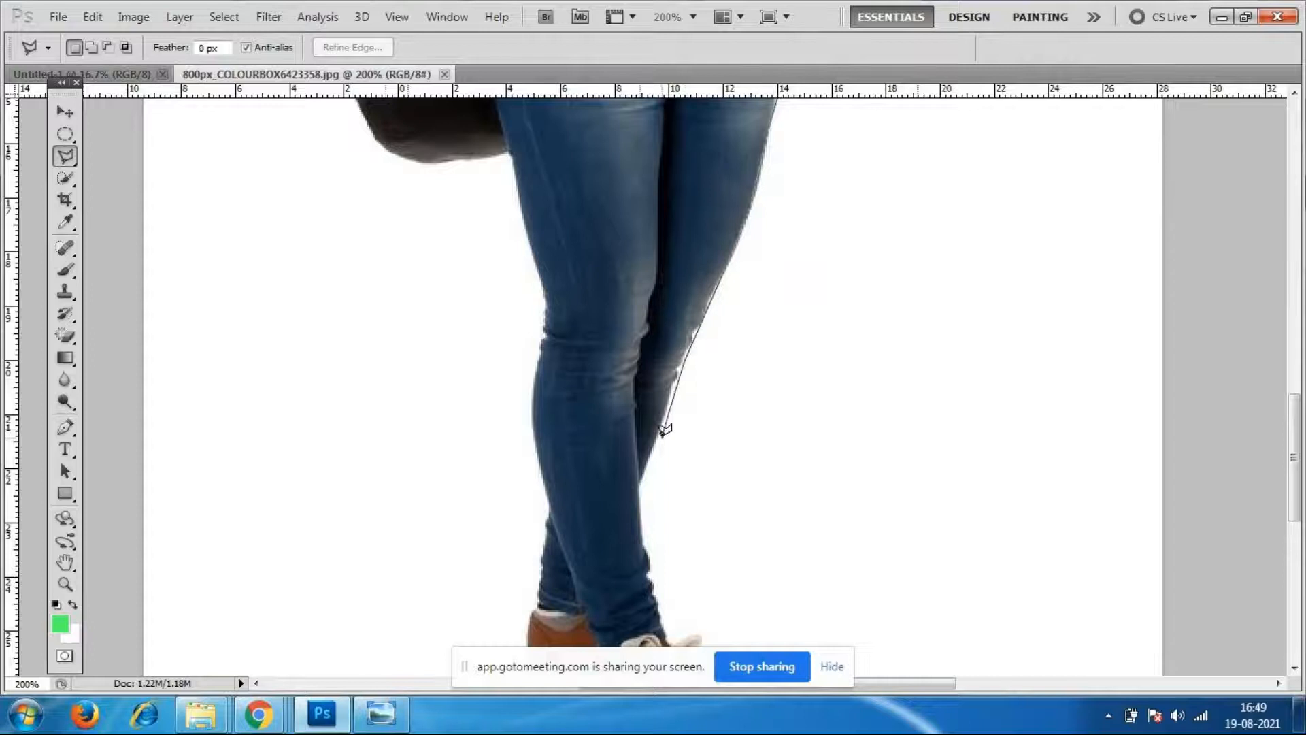
{"action": "left_click", "coordinate": [642, 480]}
{"action": "left_click", "coordinate": [646, 555]}
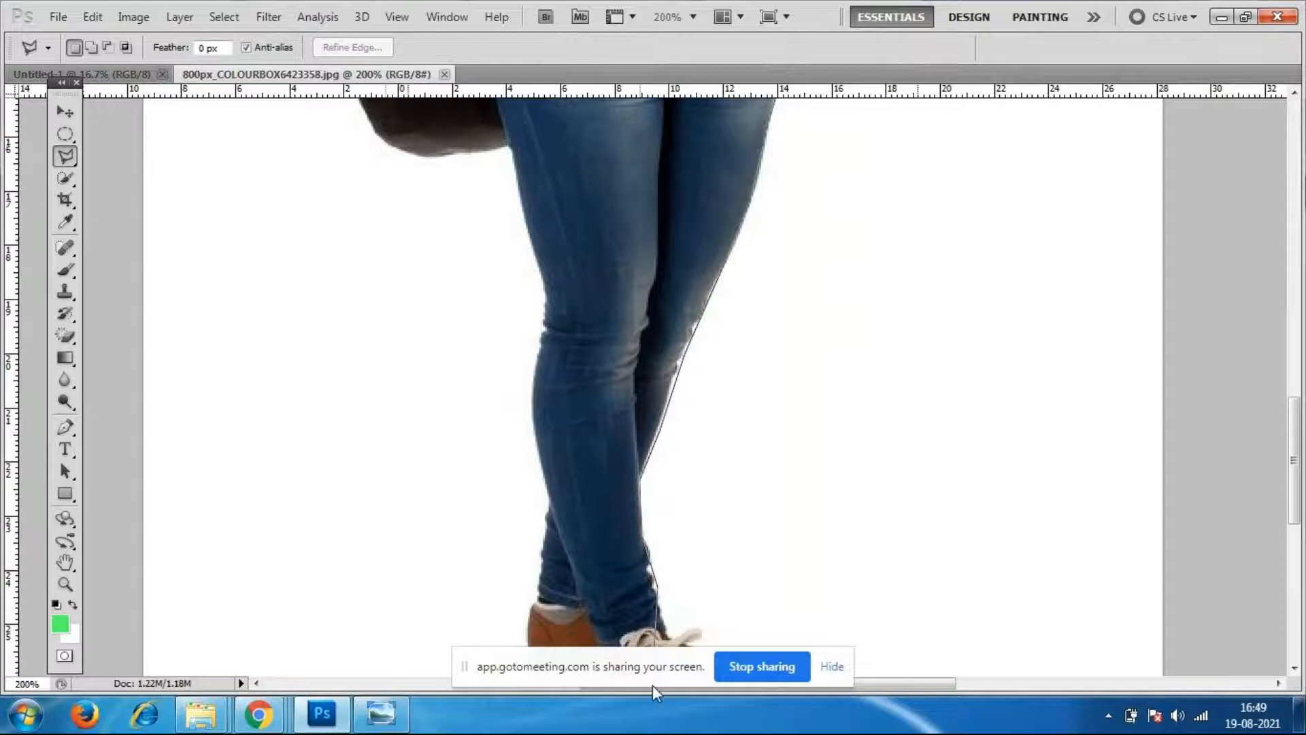
{"action": "left_click", "coordinate": [665, 539]}
{"action": "left_click", "coordinate": [702, 536]}
{"action": "left_click", "coordinate": [725, 573]}
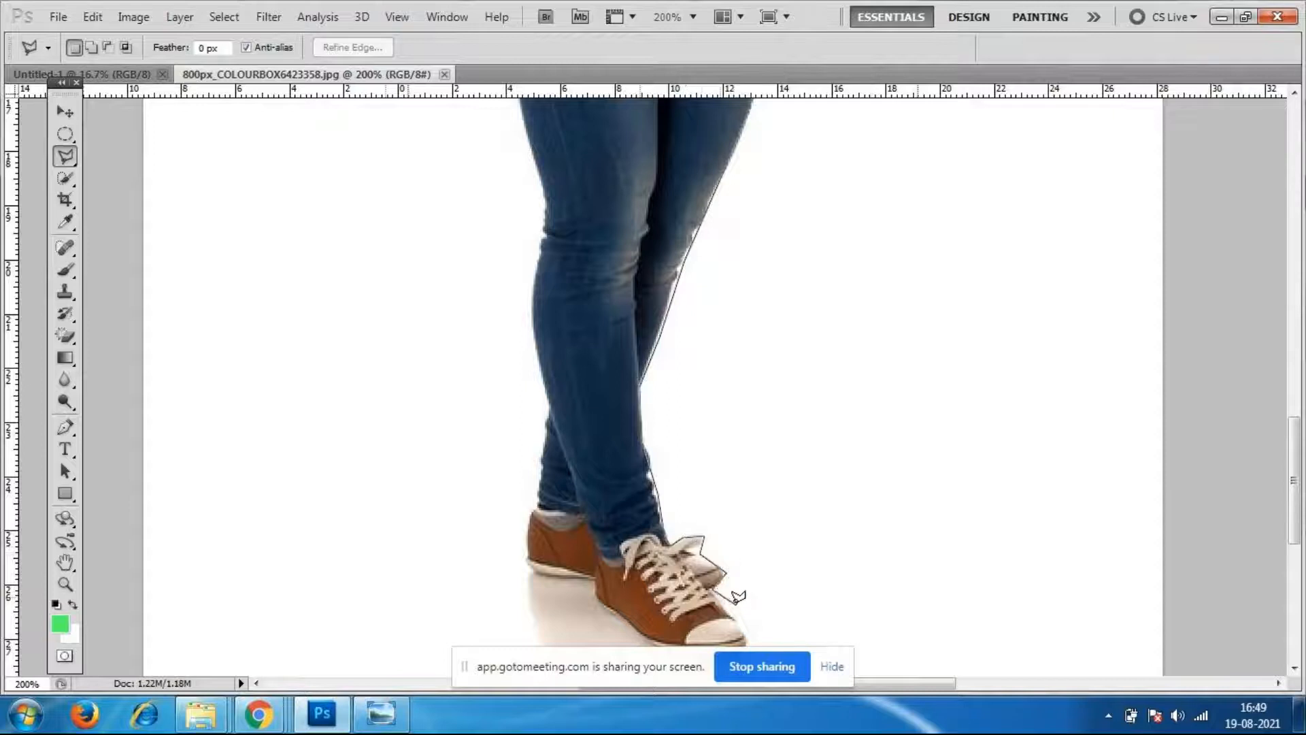
{"action": "double_click", "coordinate": [750, 643]}
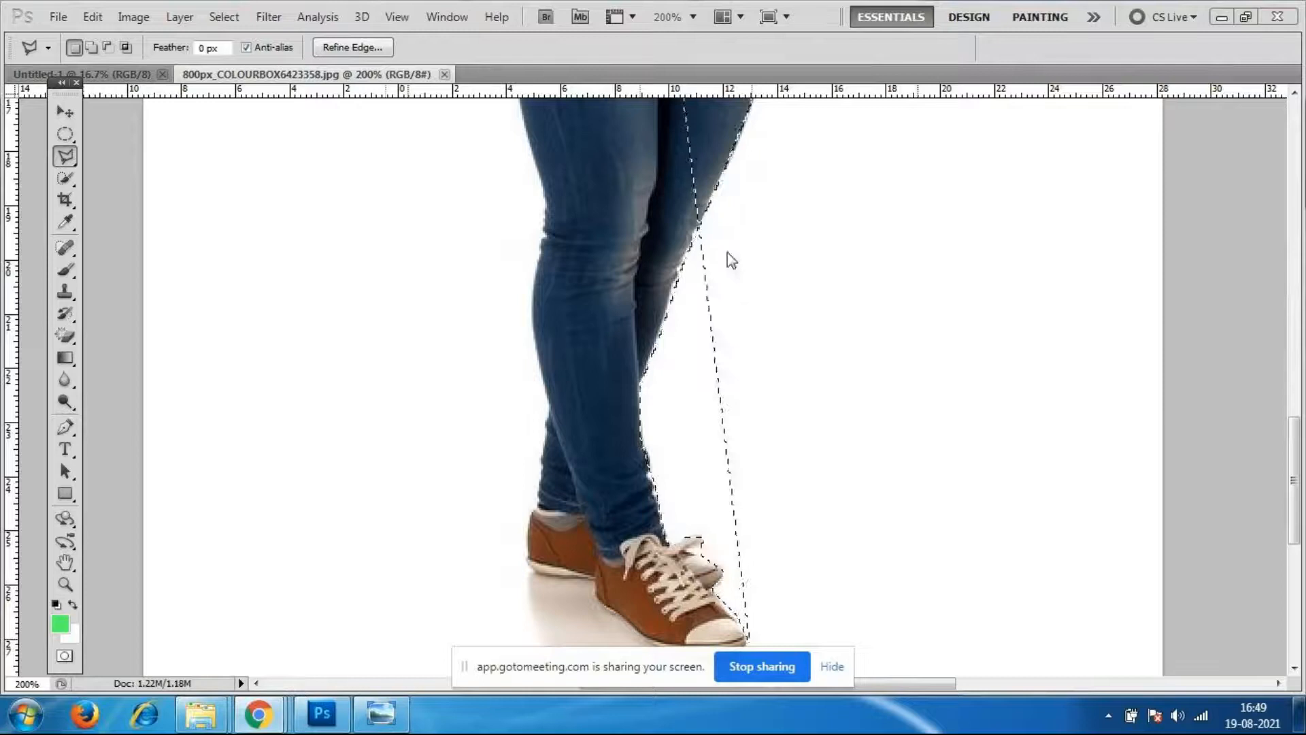
Fit the whole image on screen to examine the selection, and reactivate the Polygonal Lasso tool.
{"action": "left_click", "coordinate": [65, 563]}
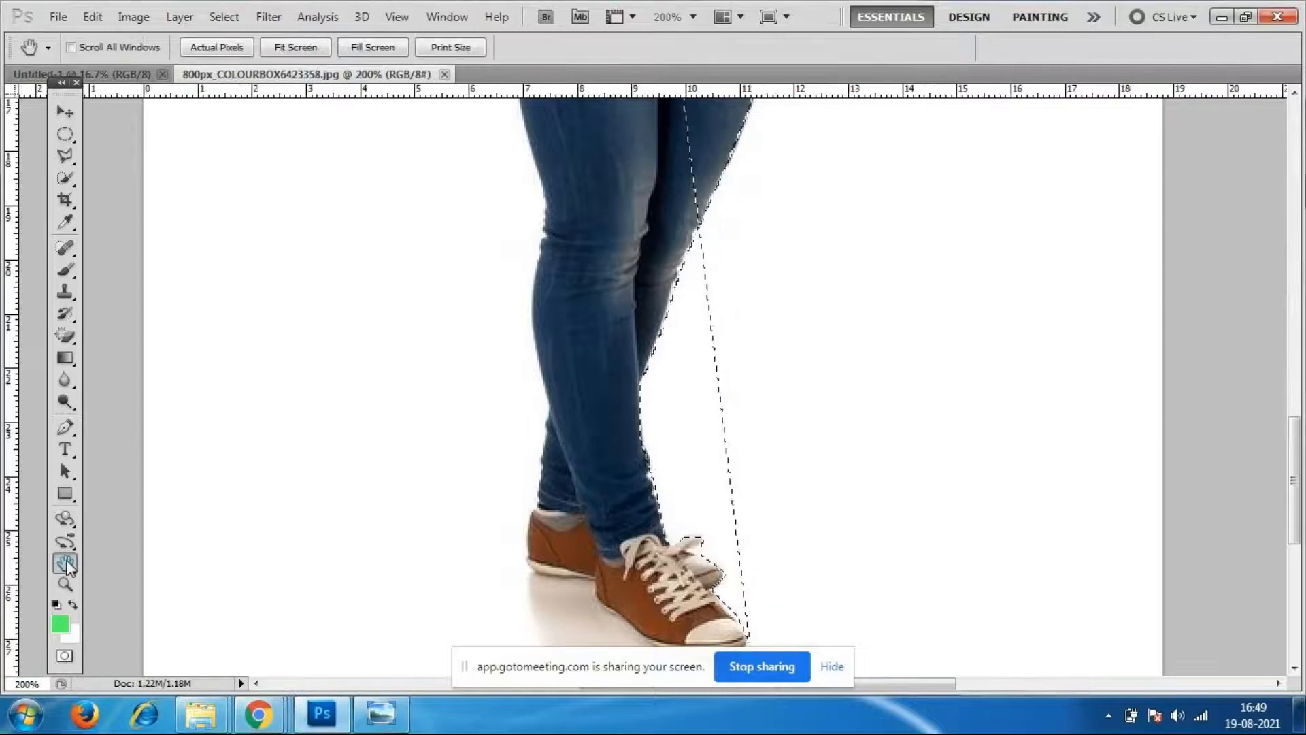
{"action": "left_click", "coordinate": [295, 47]}
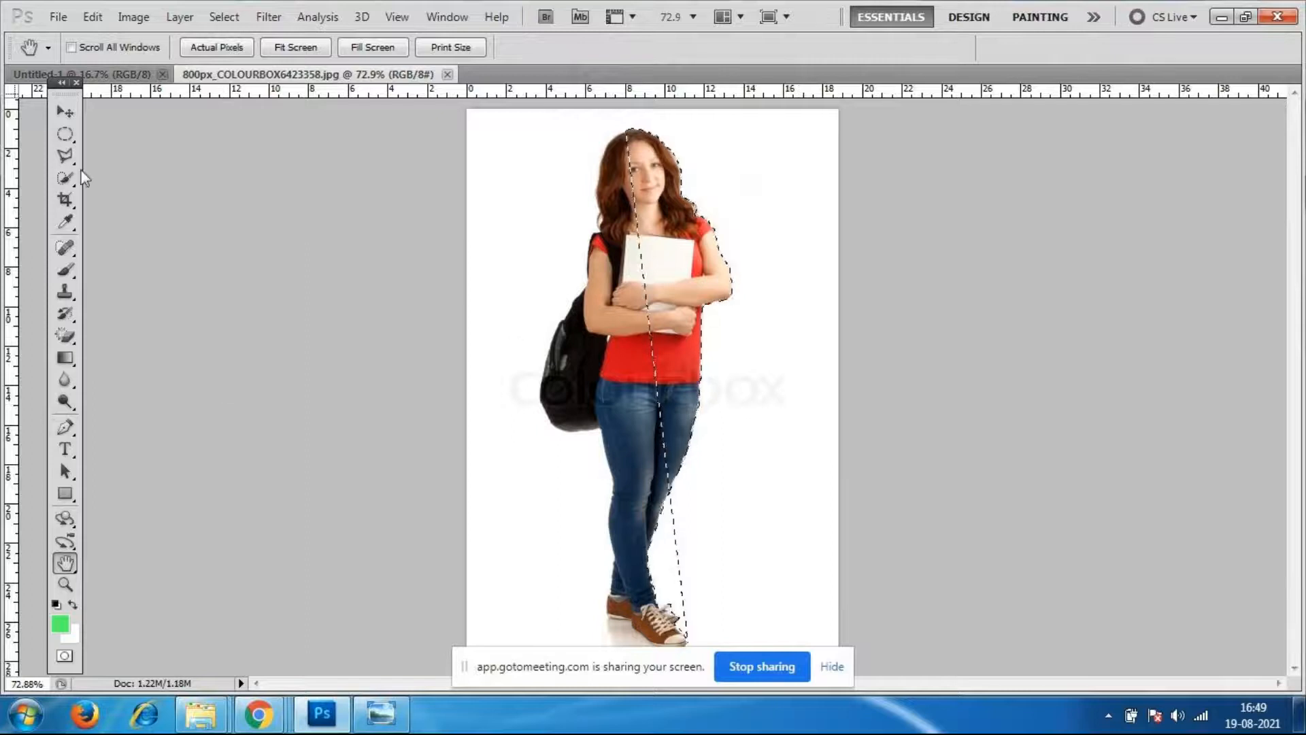
{"action": "left_click_drag", "start_coordinate": [65, 158], "coordinate": [140, 161]}
{"action": "left_click", "coordinate": [140, 174]}
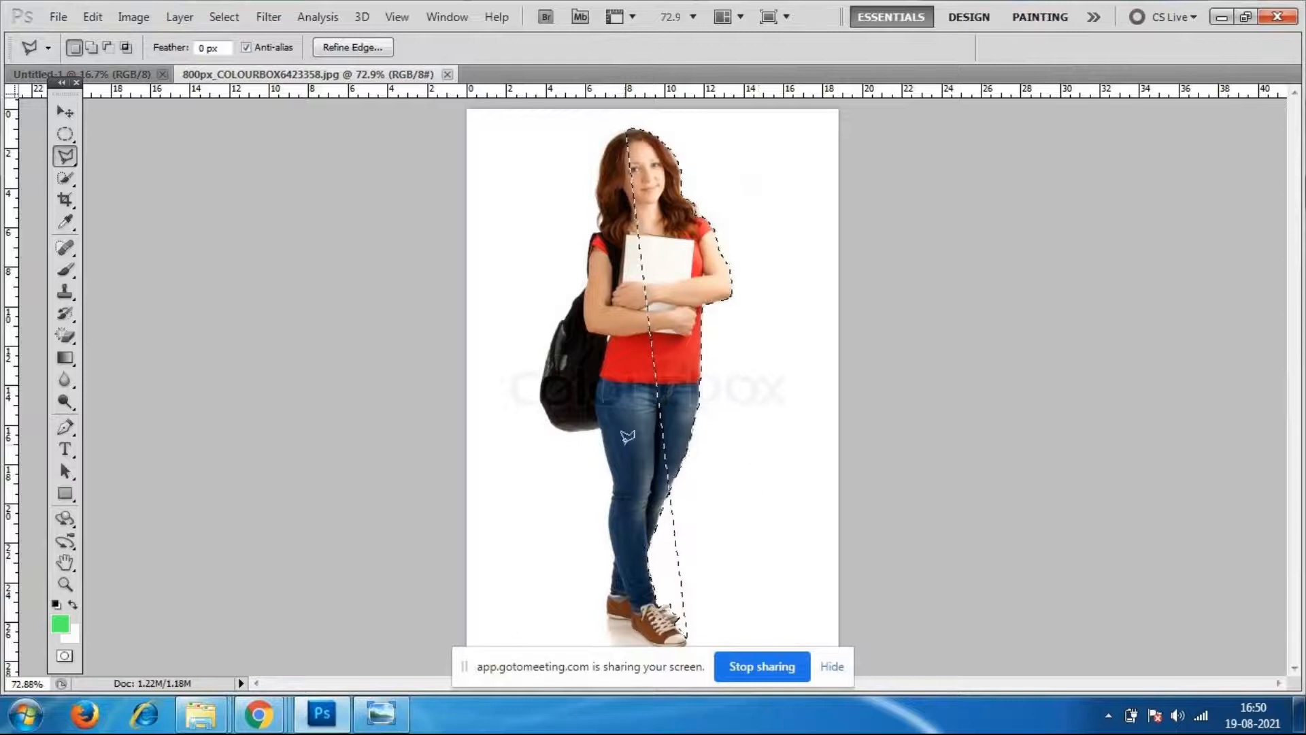
Switch to the GoToMeeting window in Chrome to check on the participants.
{"action": "left_click", "coordinate": [273, 723]}
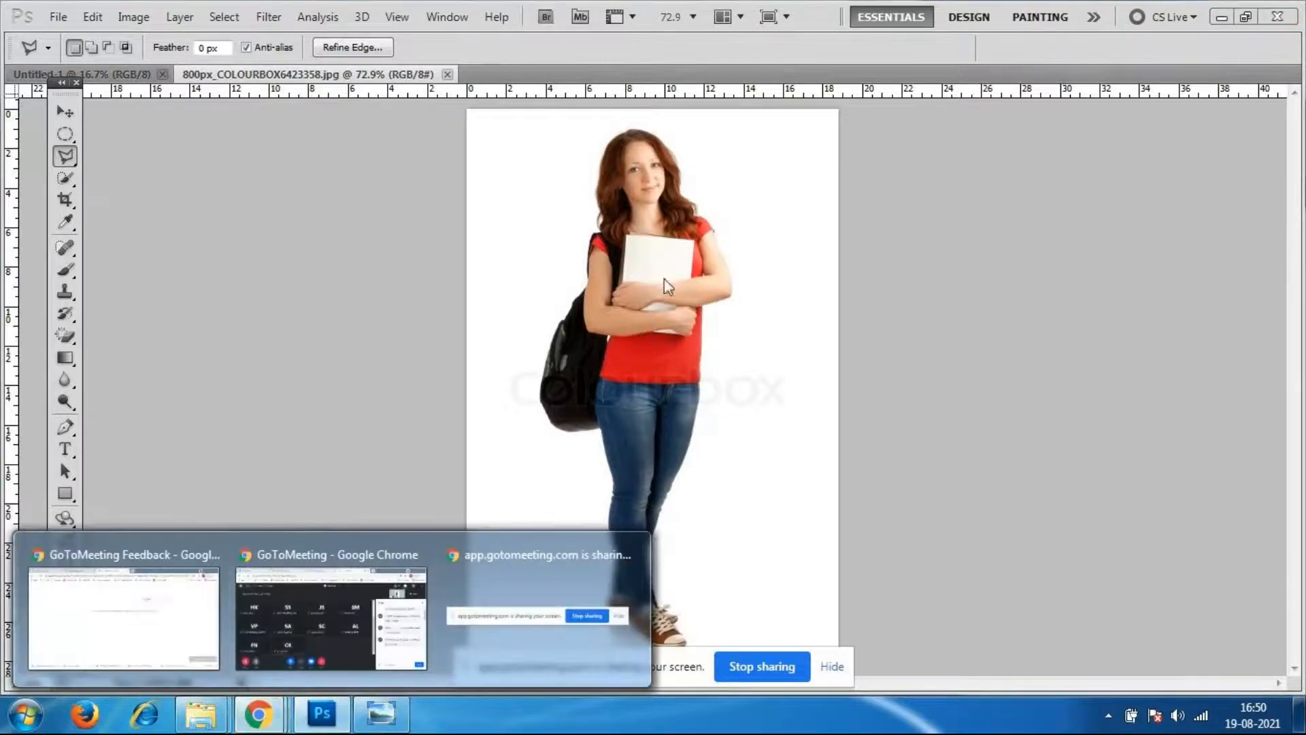
{"action": "left_click", "coordinate": [259, 715]}
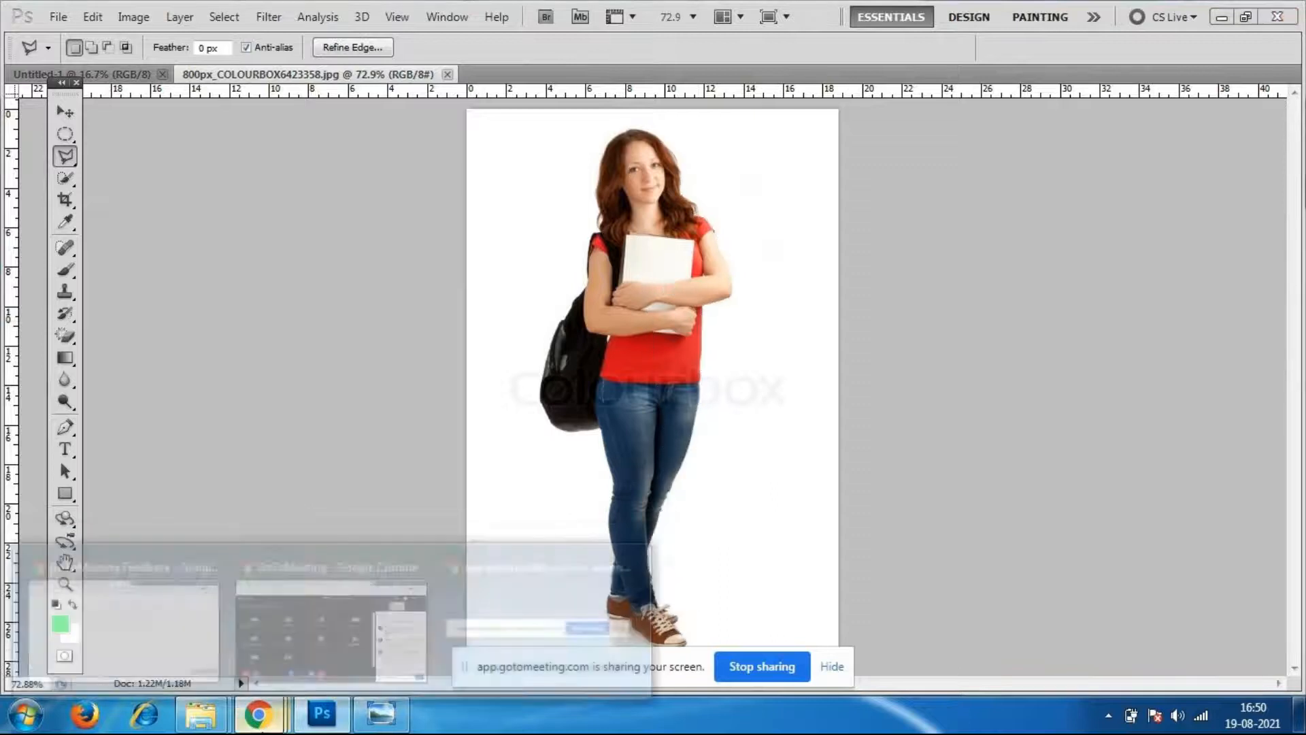
{"action": "left_click", "coordinate": [288, 670]}
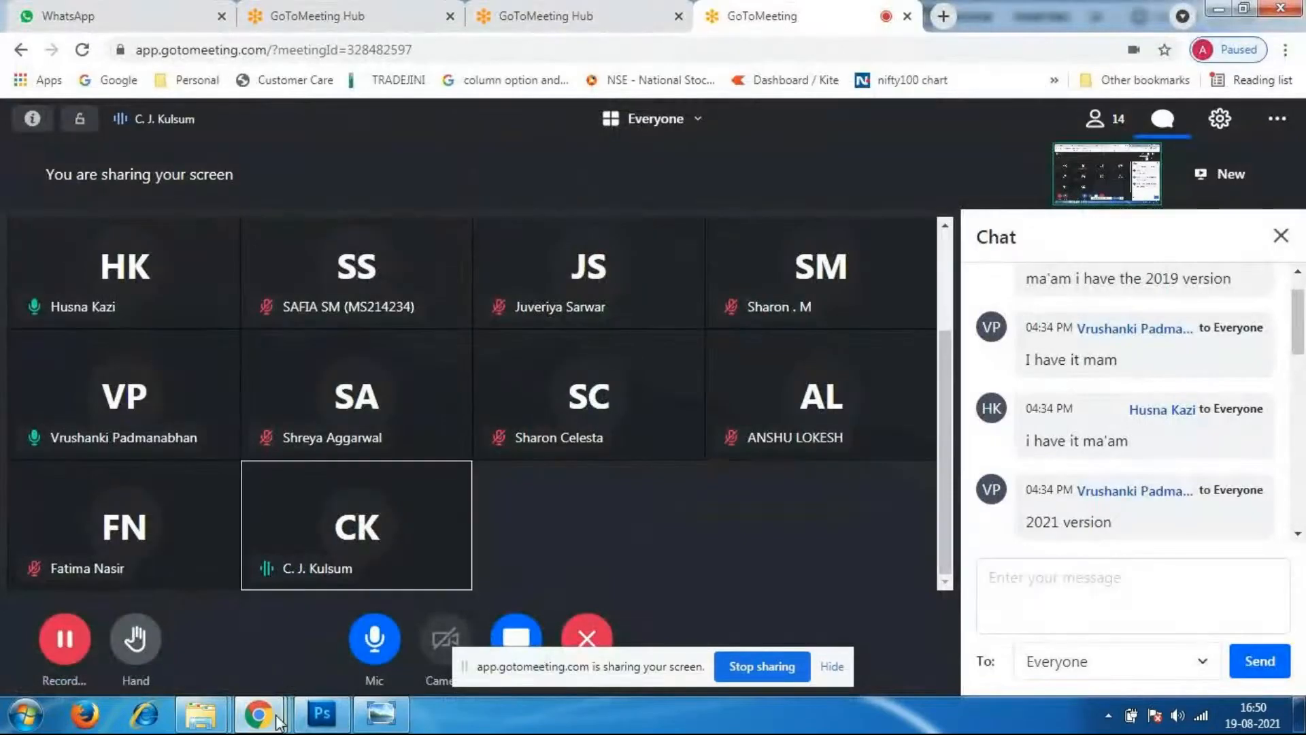
Return to Photoshop and add the hair, backpack and back side of the woman's body to the selection with a closed polygonal outline.
{"action": "left_click", "coordinate": [323, 715]}
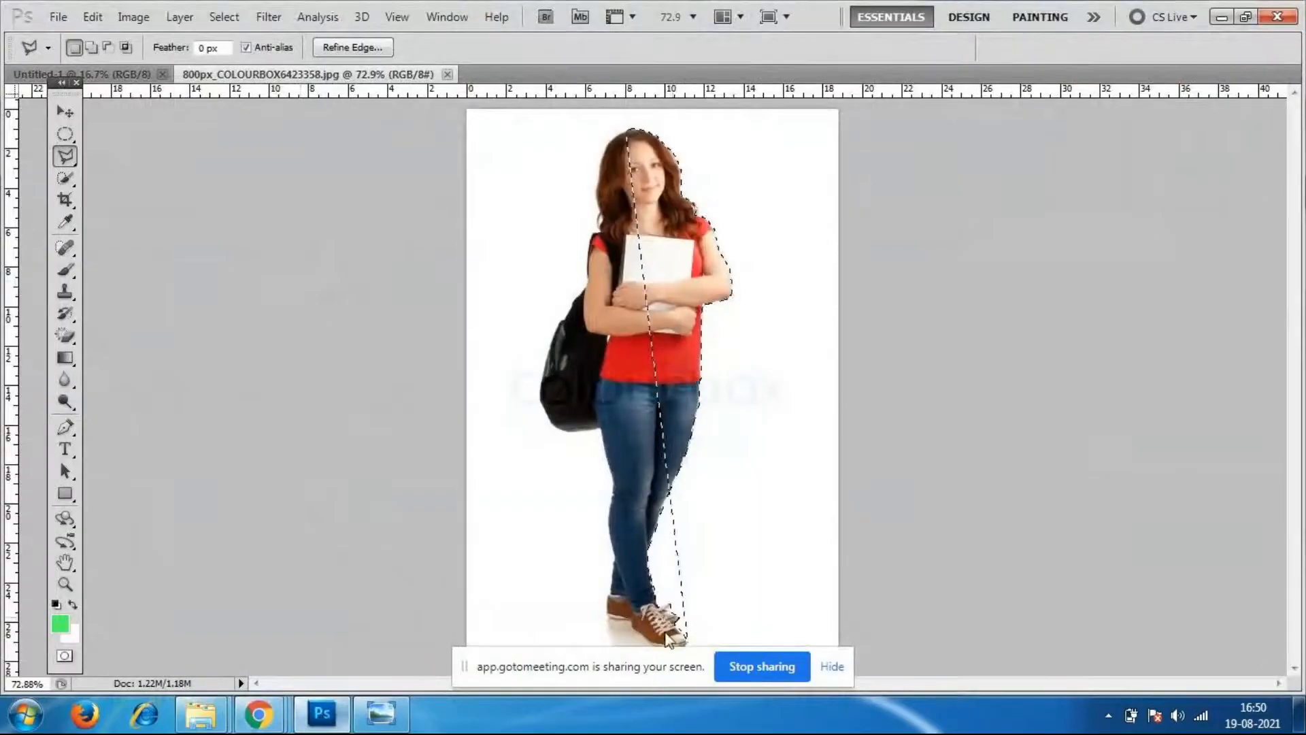
{"action": "left_click", "coordinate": [91, 48]}
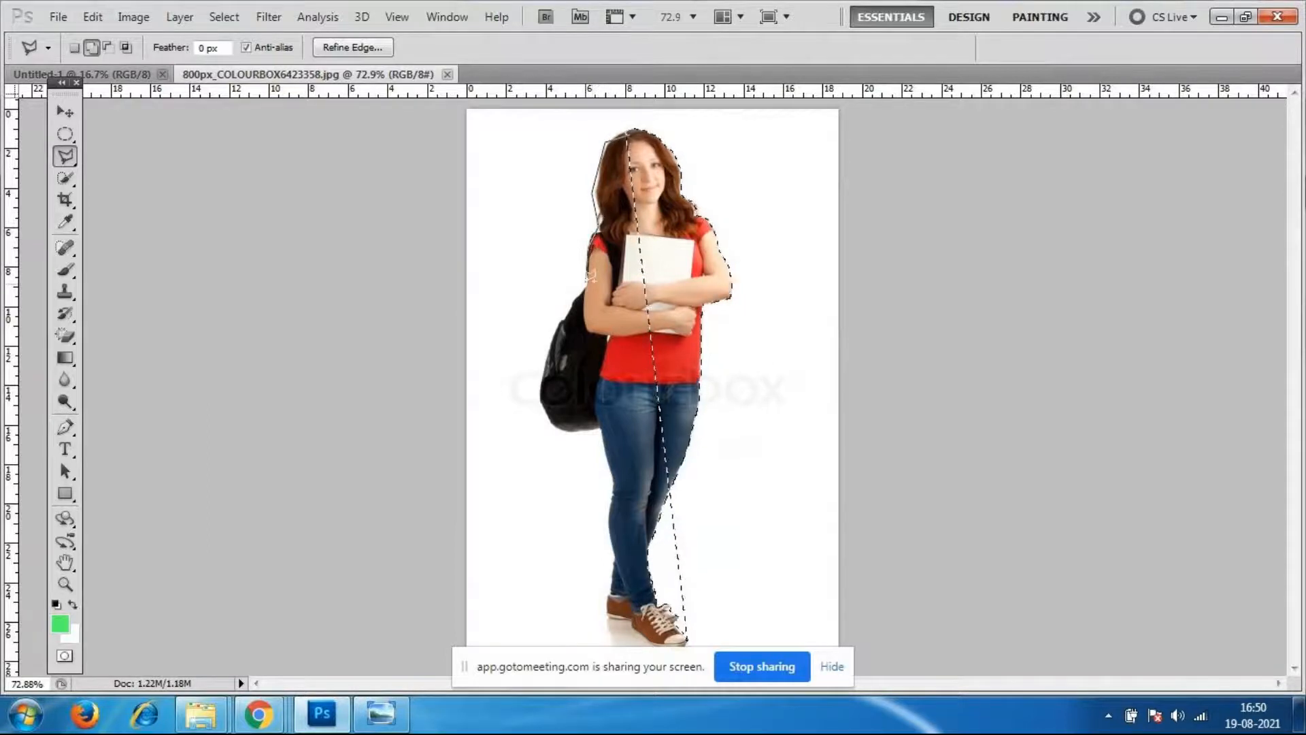
{"action": "left_click", "coordinate": [558, 319]}
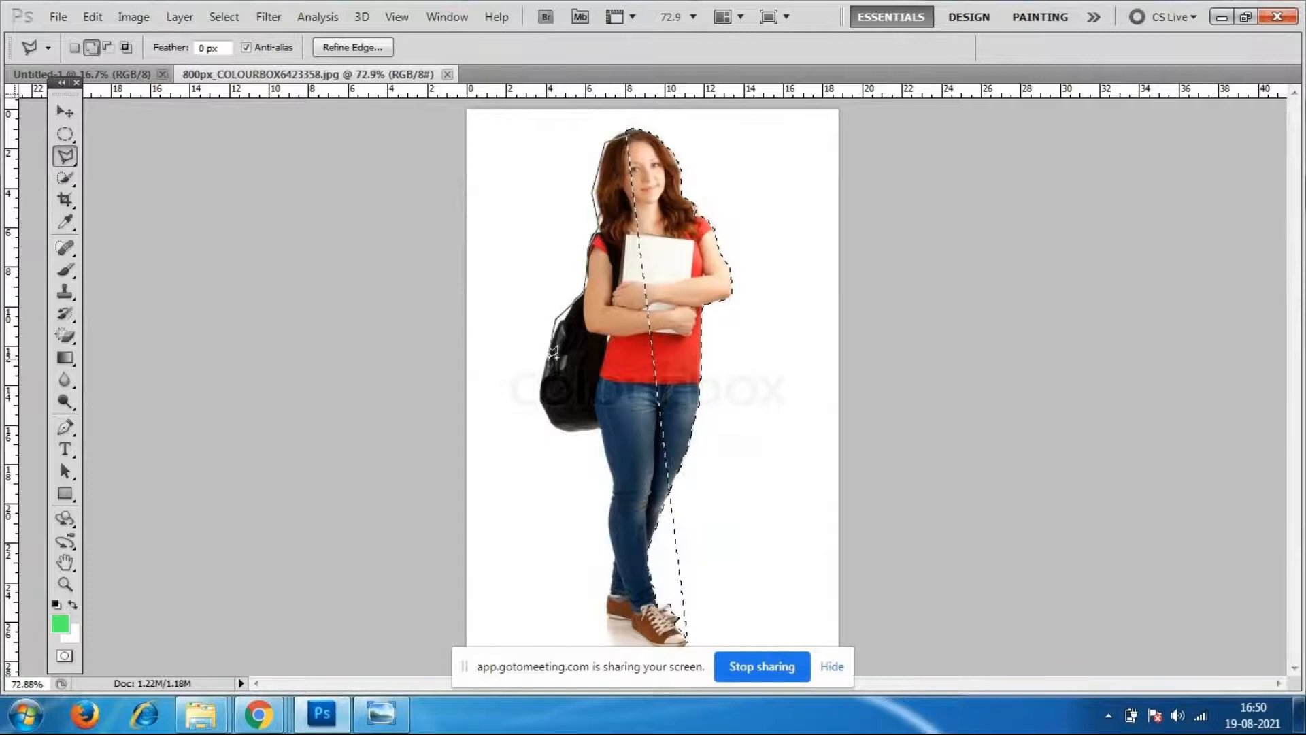
{"action": "left_click", "coordinate": [545, 399]}
{"action": "left_click", "coordinate": [558, 433]}
{"action": "left_click", "coordinate": [596, 429]}
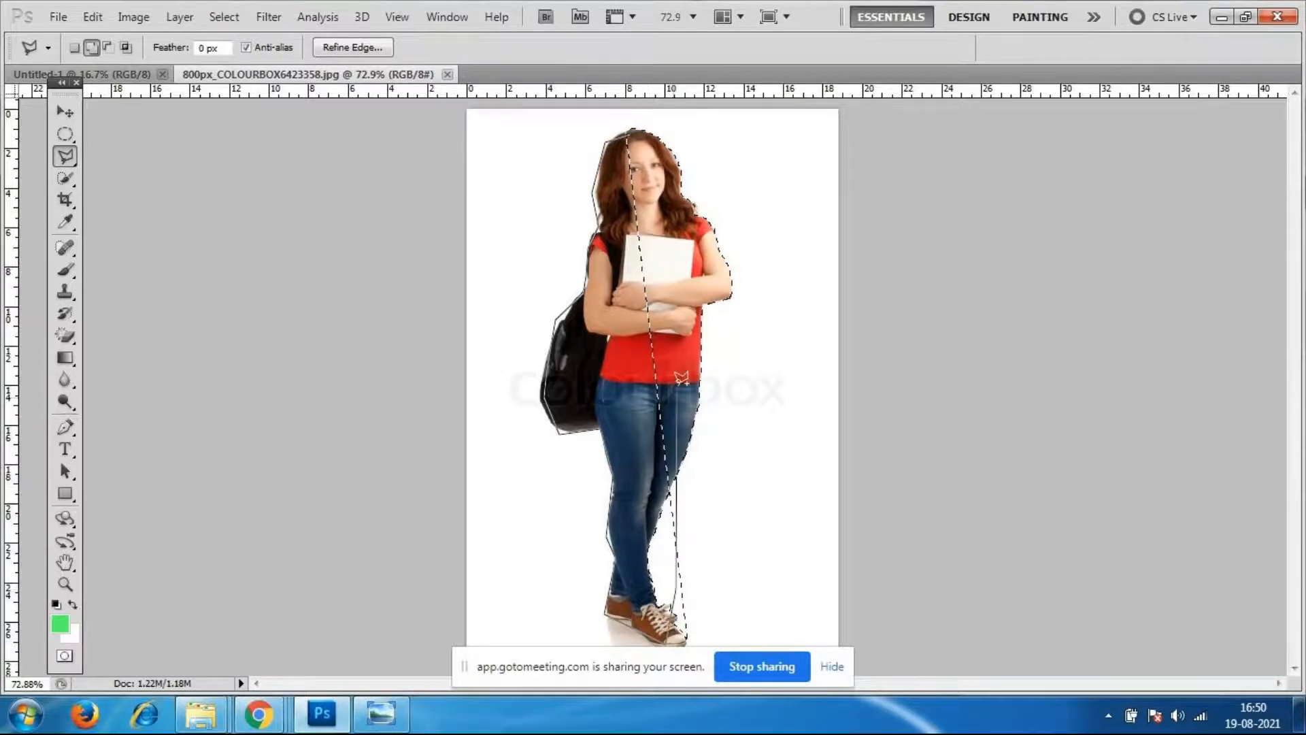
{"action": "left_click", "coordinate": [633, 134]}
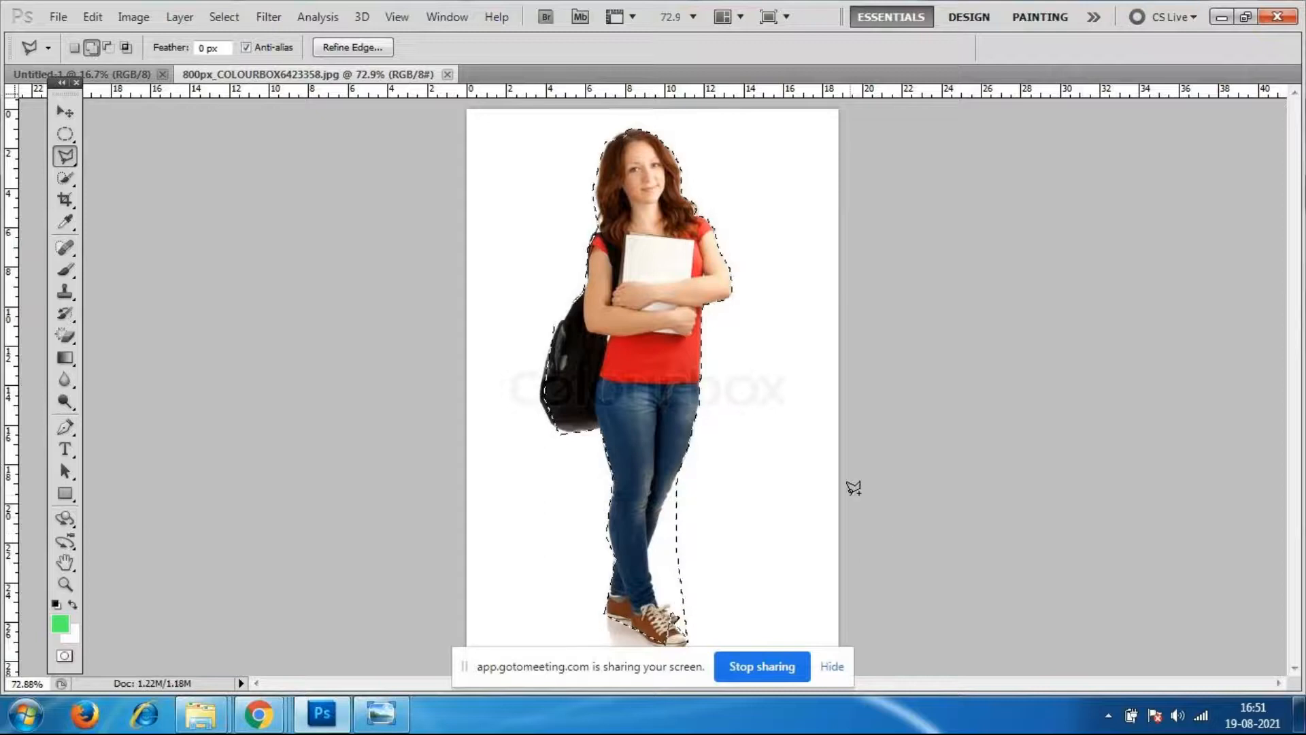
Set the Polygonal Lasso to subtract from the selection and trace down the front edge of the jeans from the knee.
{"action": "left_click", "coordinate": [66, 587]}
{"action": "left_click", "coordinate": [691, 618]}
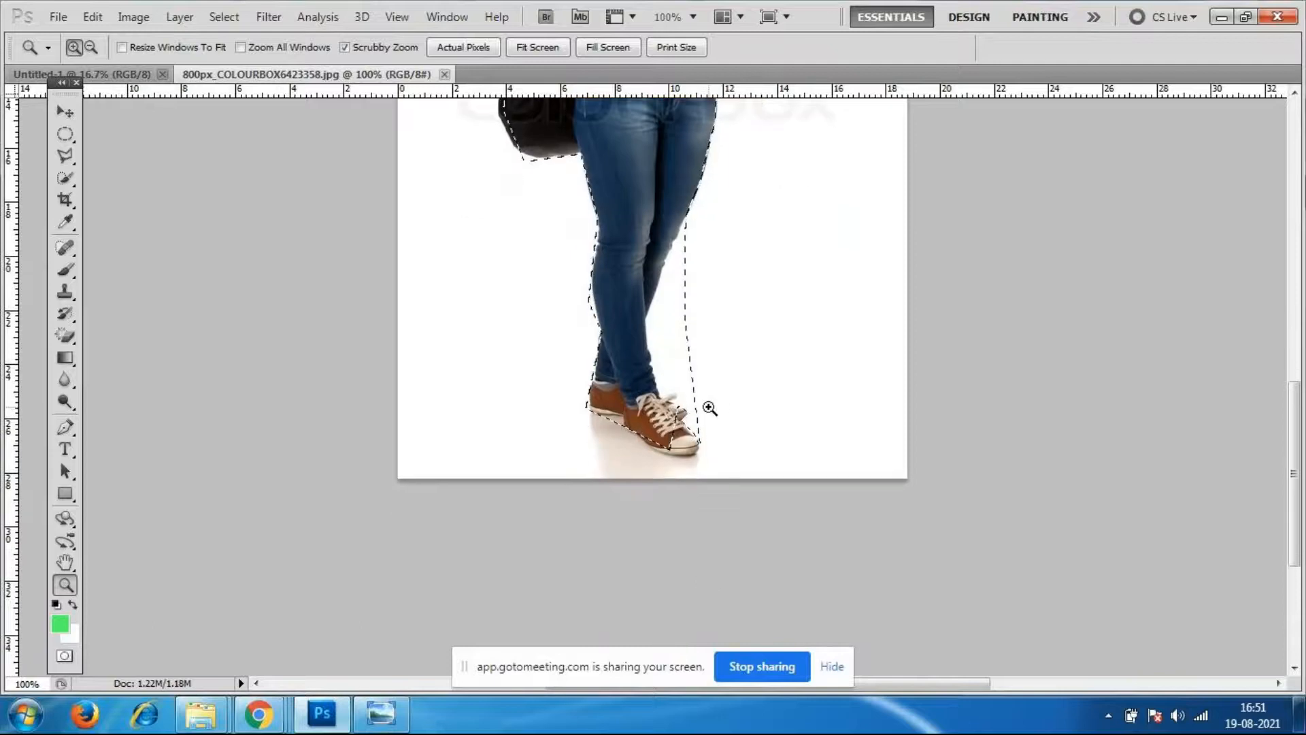
{"action": "left_click", "coordinate": [709, 408]}
{"action": "scroll", "coordinate": [753, 412], "scroll_direction": "up", "scroll_amount": 3}
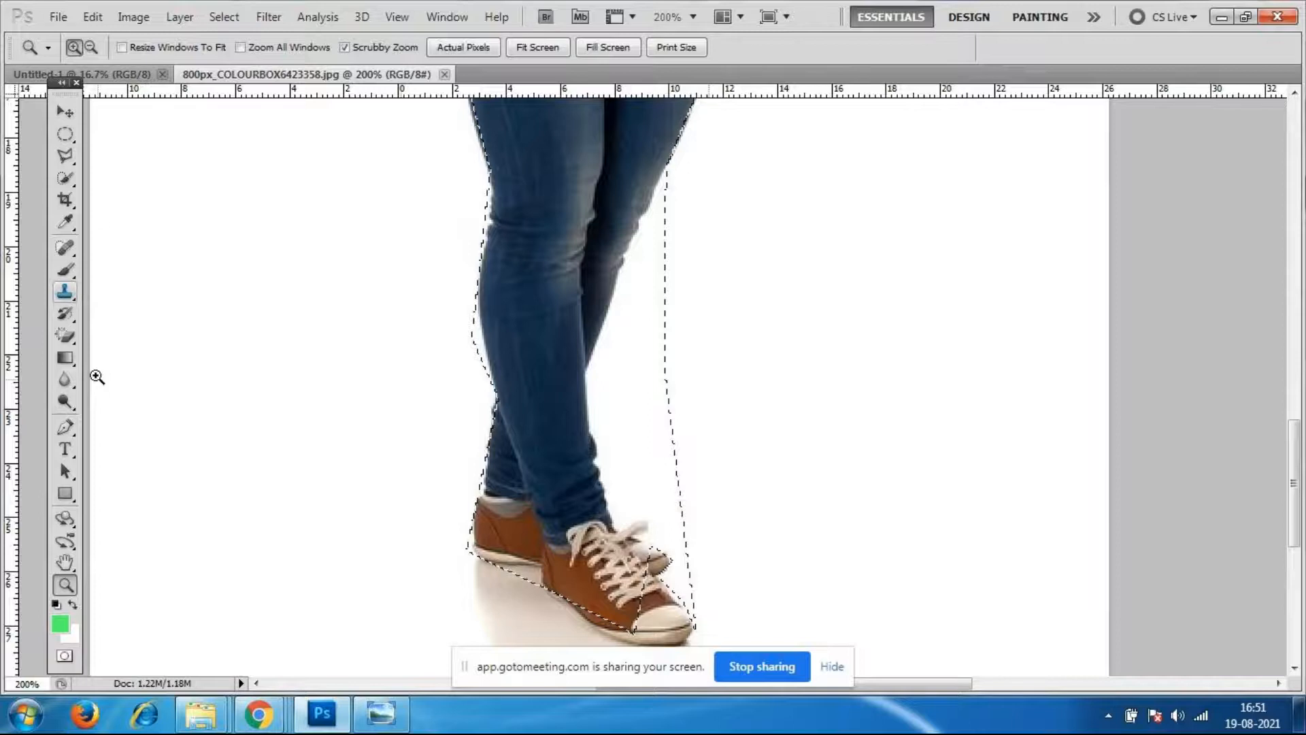
{"action": "left_click", "coordinate": [66, 157]}
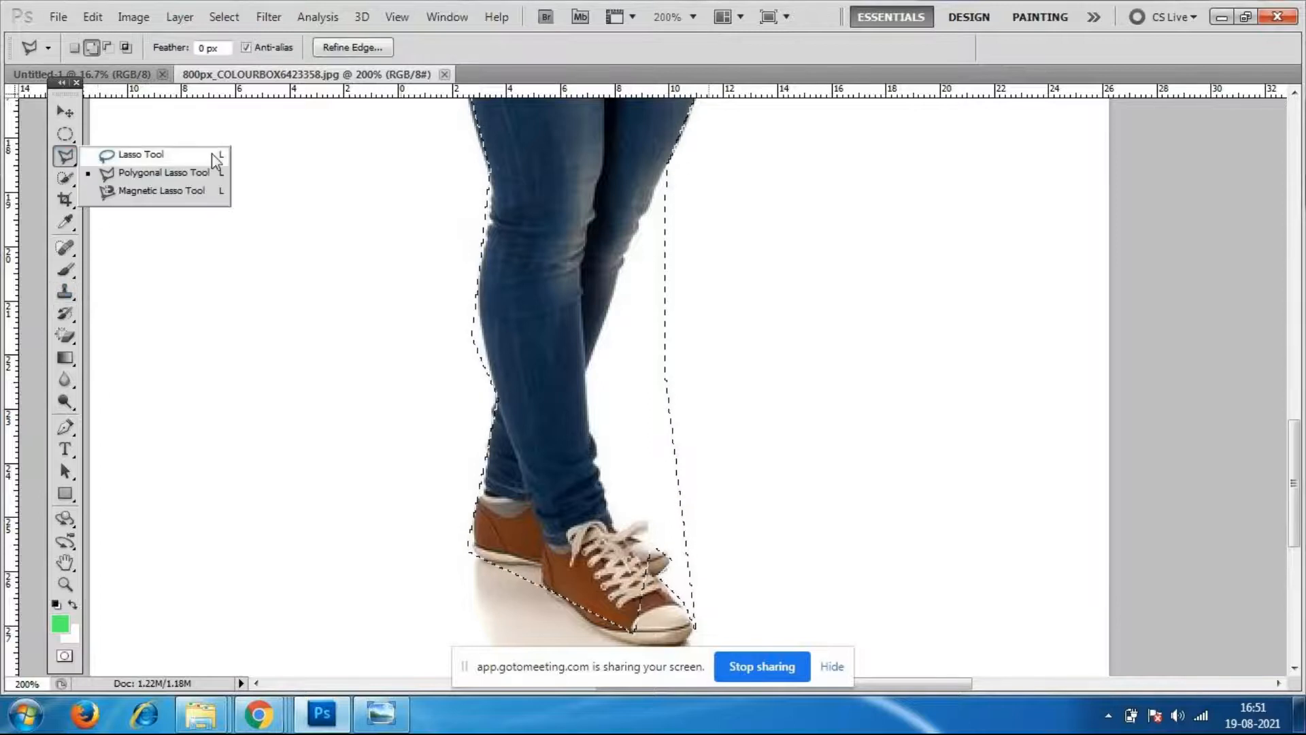
{"action": "left_click", "coordinate": [201, 180]}
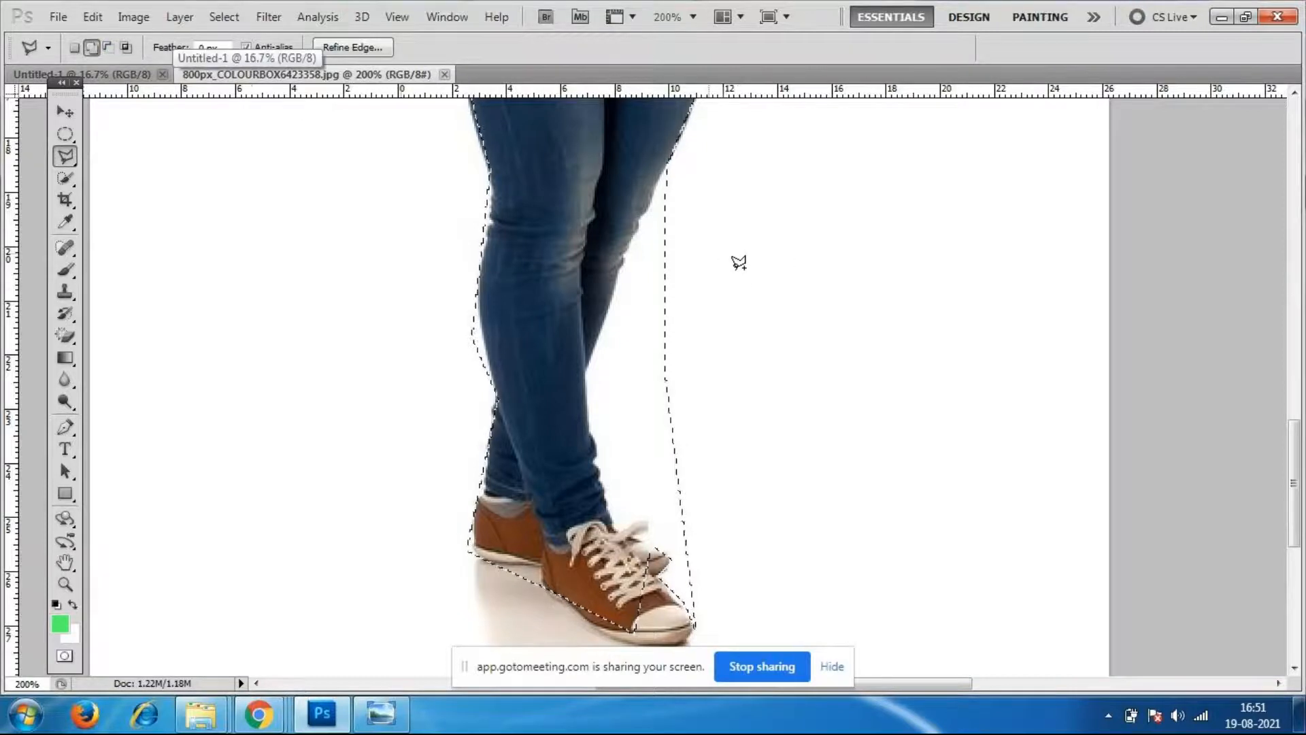
{"action": "left_click", "coordinate": [107, 47]}
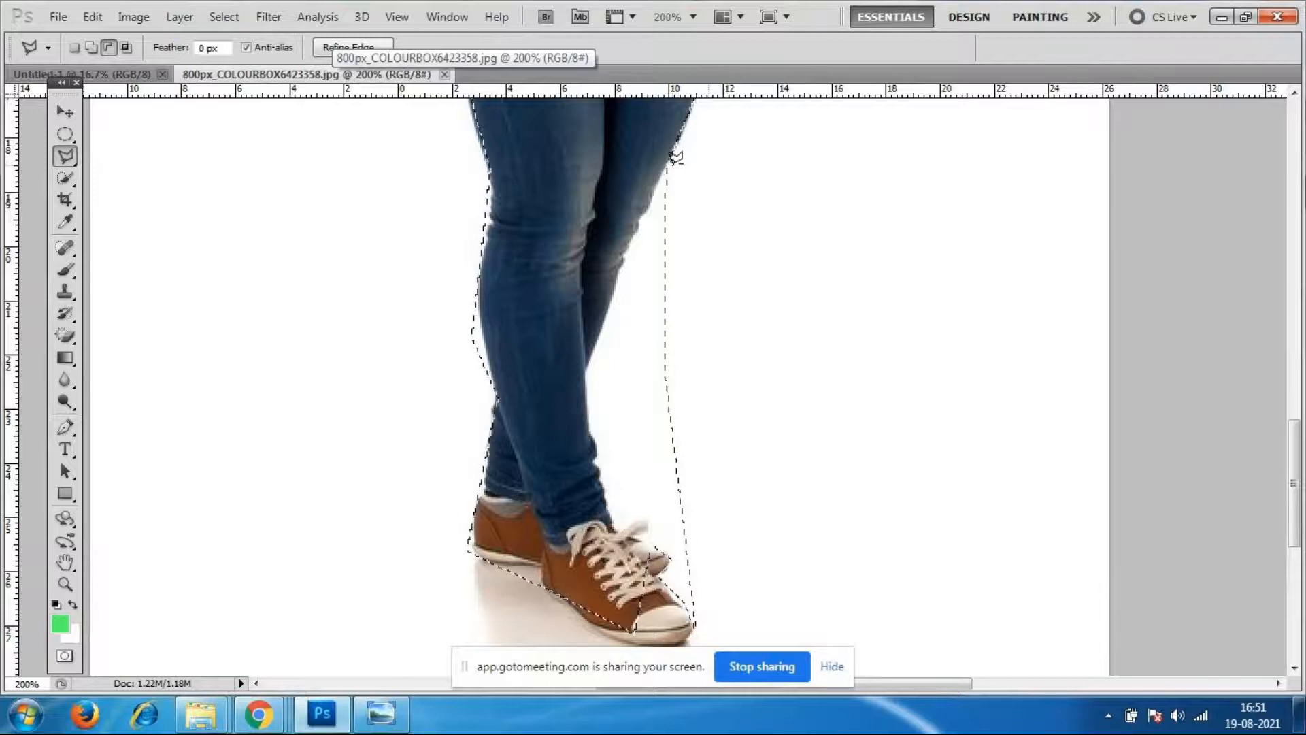
{"action": "left_click", "coordinate": [621, 267]}
{"action": "left_click", "coordinate": [587, 371]}
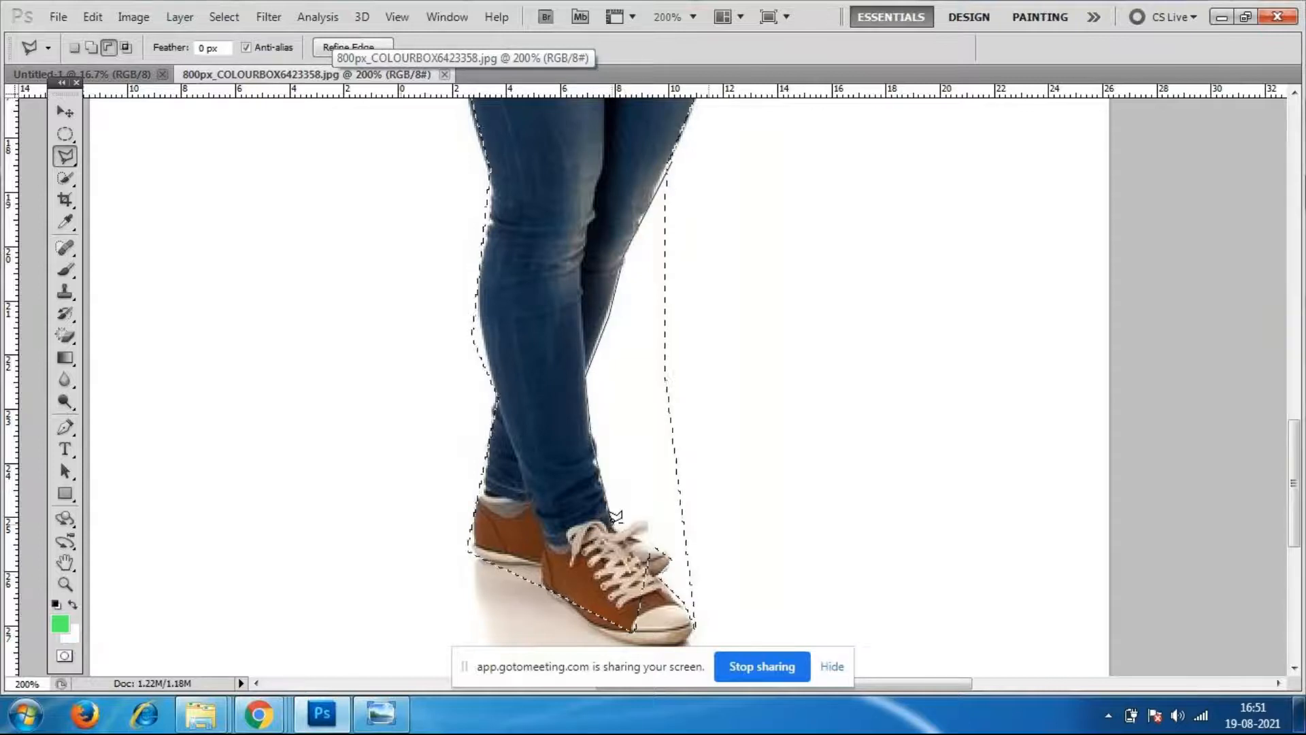
Continue the subtracting outline past the front shoe and around the white background, and close it at the knee.
{"action": "left_click", "coordinate": [661, 576]}
{"action": "left_click", "coordinate": [725, 640]}
{"action": "left_click", "coordinate": [823, 488]}
{"action": "left_click", "coordinate": [852, 279]}
{"action": "left_click", "coordinate": [808, 211]}
{"action": "left_click", "coordinate": [789, 203]}
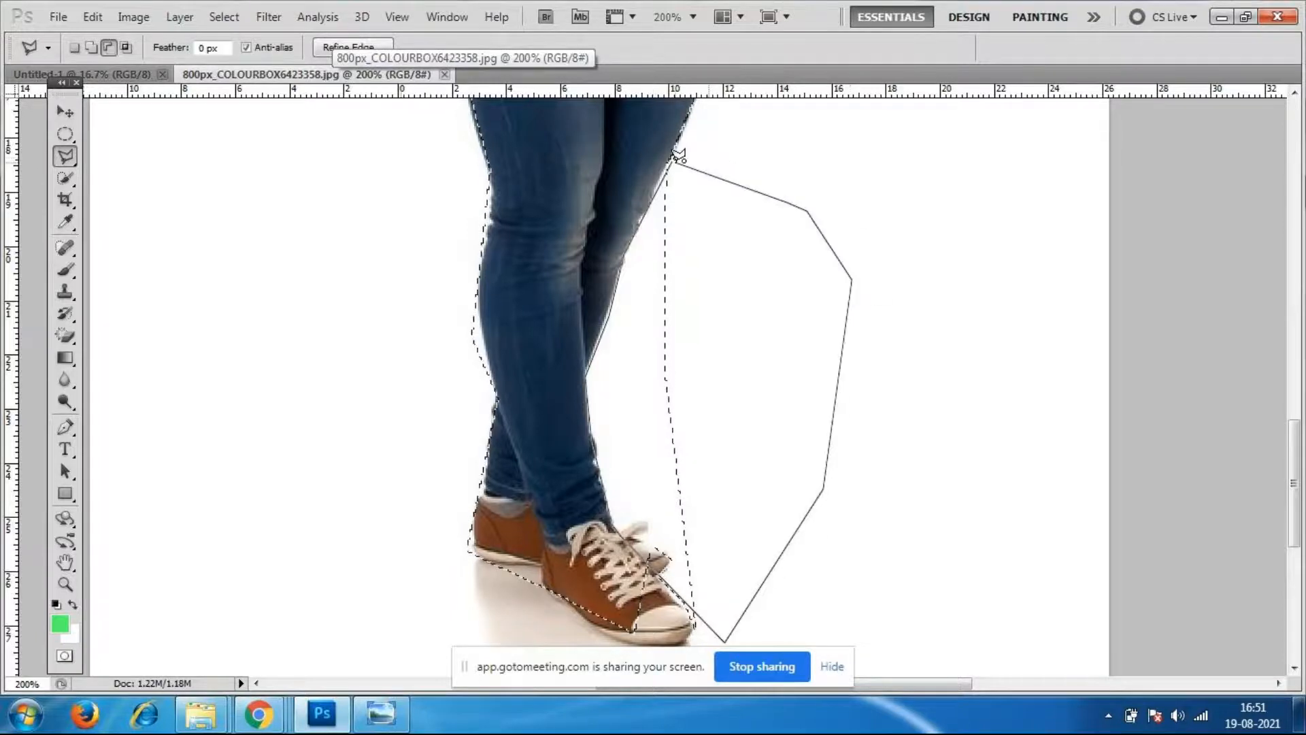
{"action": "left_click", "coordinate": [678, 155]}
Set the Polygonal Lasso to add to the selection and outline the front shoe's sole and toe.
{"action": "scroll", "coordinate": [840, 484], "scroll_direction": "down", "scroll_amount": 1}
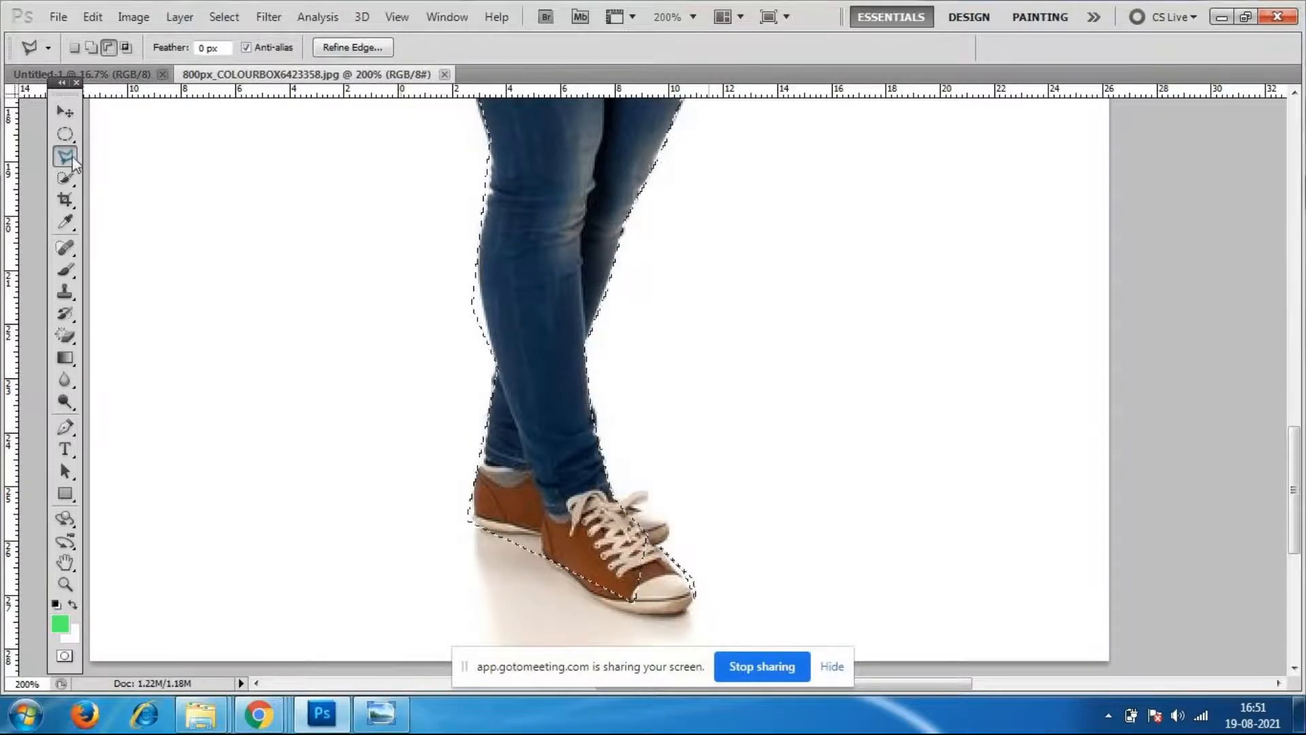
{"action": "left_click", "coordinate": [93, 46]}
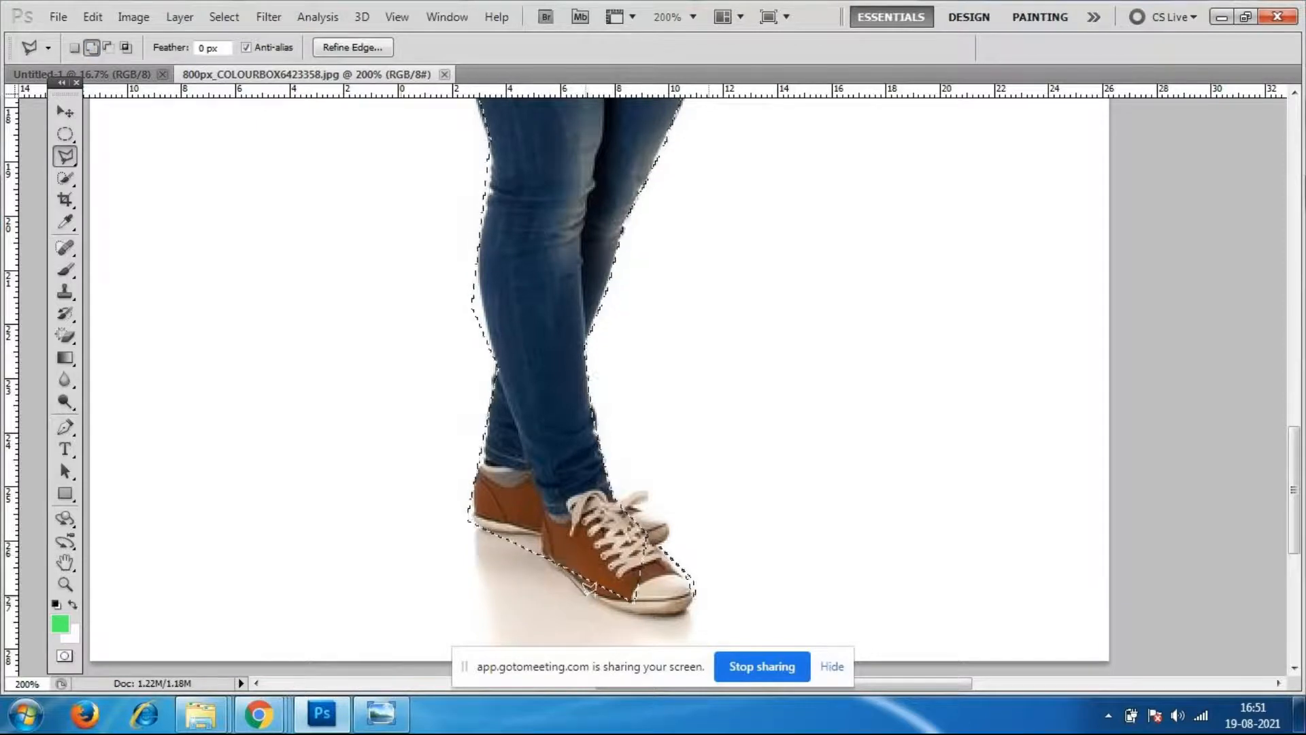
{"action": "left_click", "coordinate": [643, 615]}
{"action": "left_click", "coordinate": [701, 607]}
{"action": "left_click", "coordinate": [679, 557]}
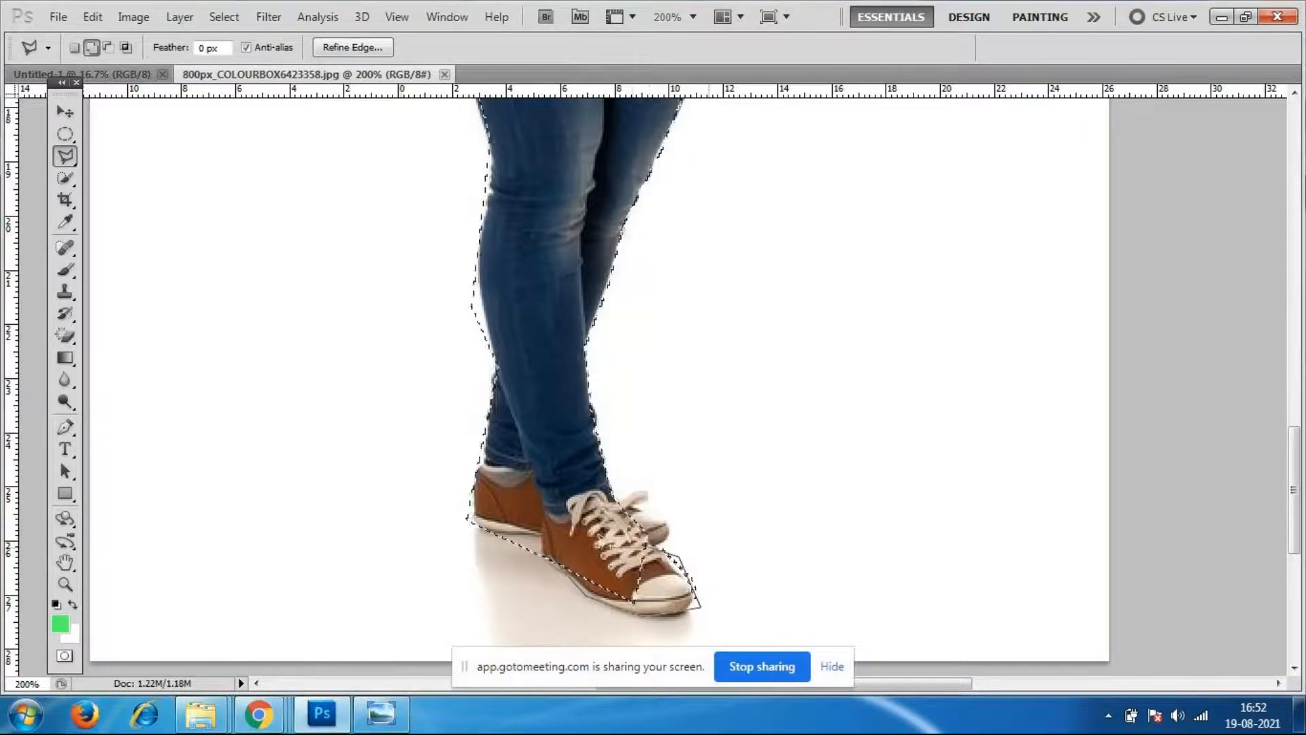
{"action": "left_click", "coordinate": [560, 550]}
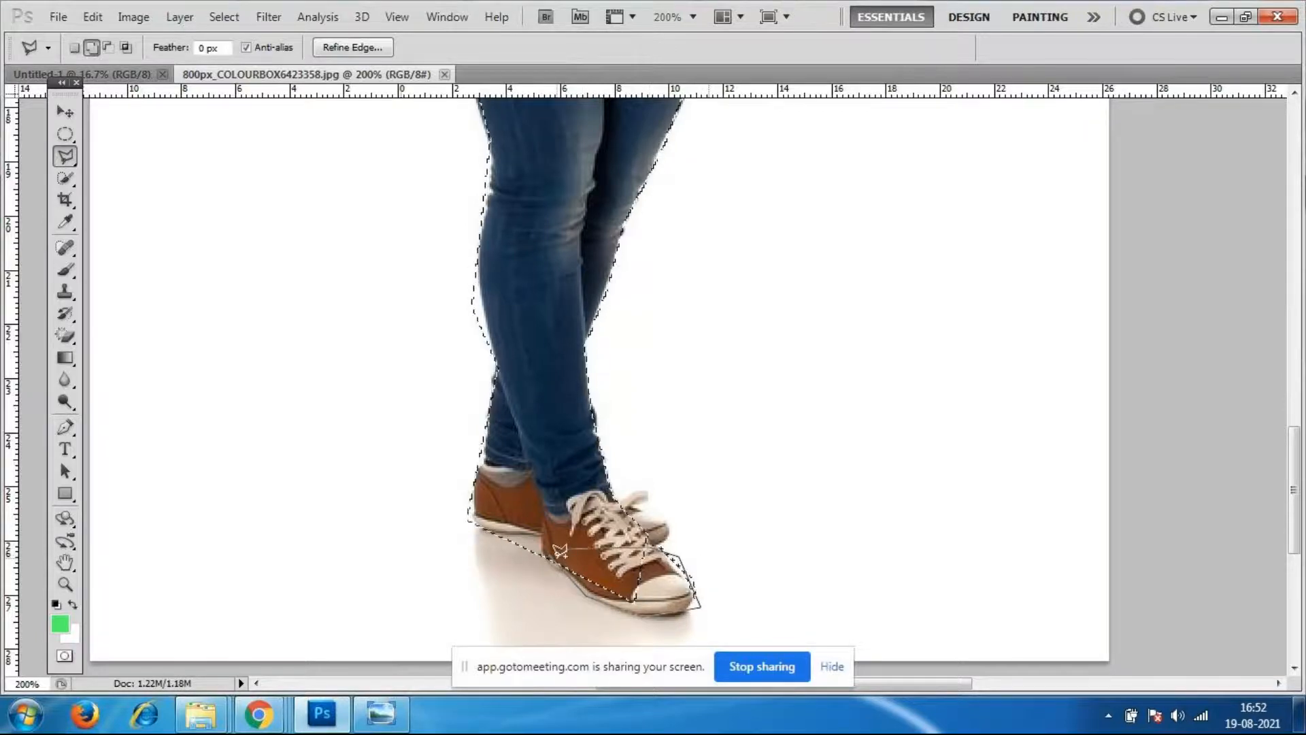
Activate the Move tool and detach the woman's photo into its own floating window.
{"action": "scroll", "coordinate": [817, 592], "scroll_direction": "up", "scroll_amount": 5}
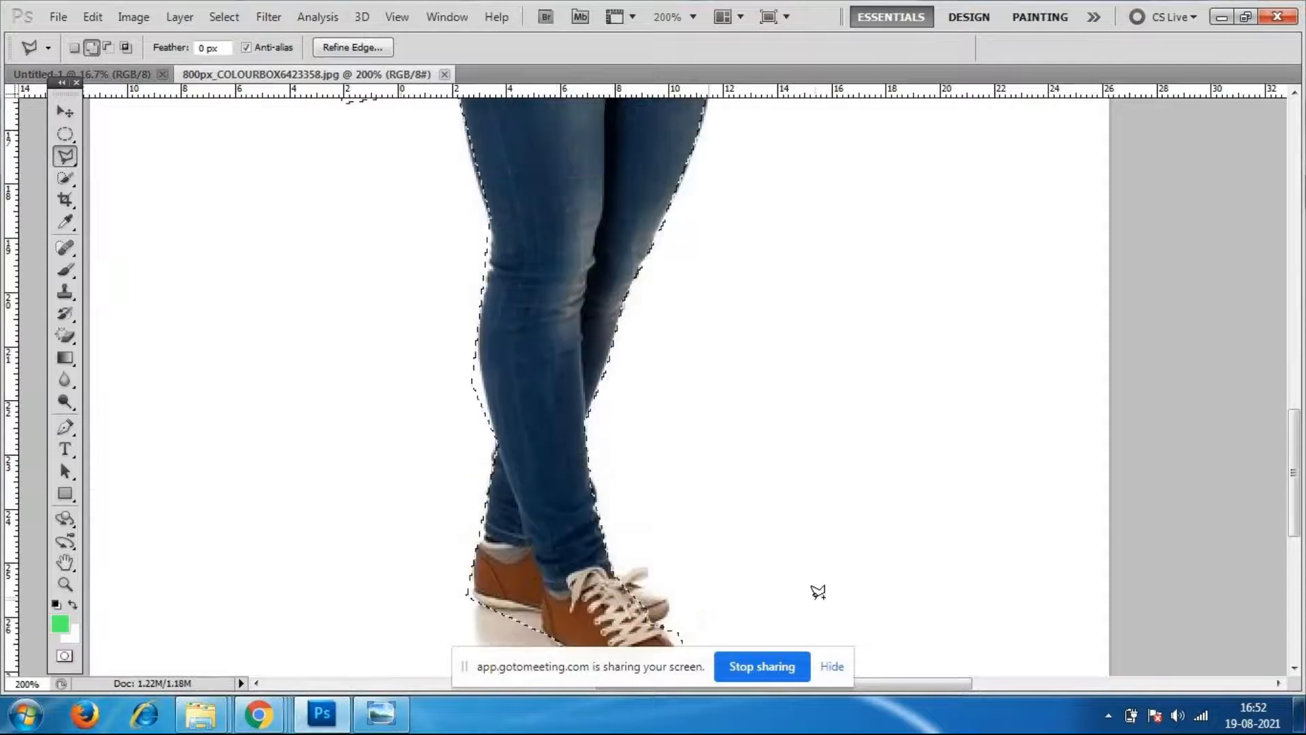
{"action": "key", "text": "ctrl+minus"}
{"action": "key", "text": "ctrl+minus"}
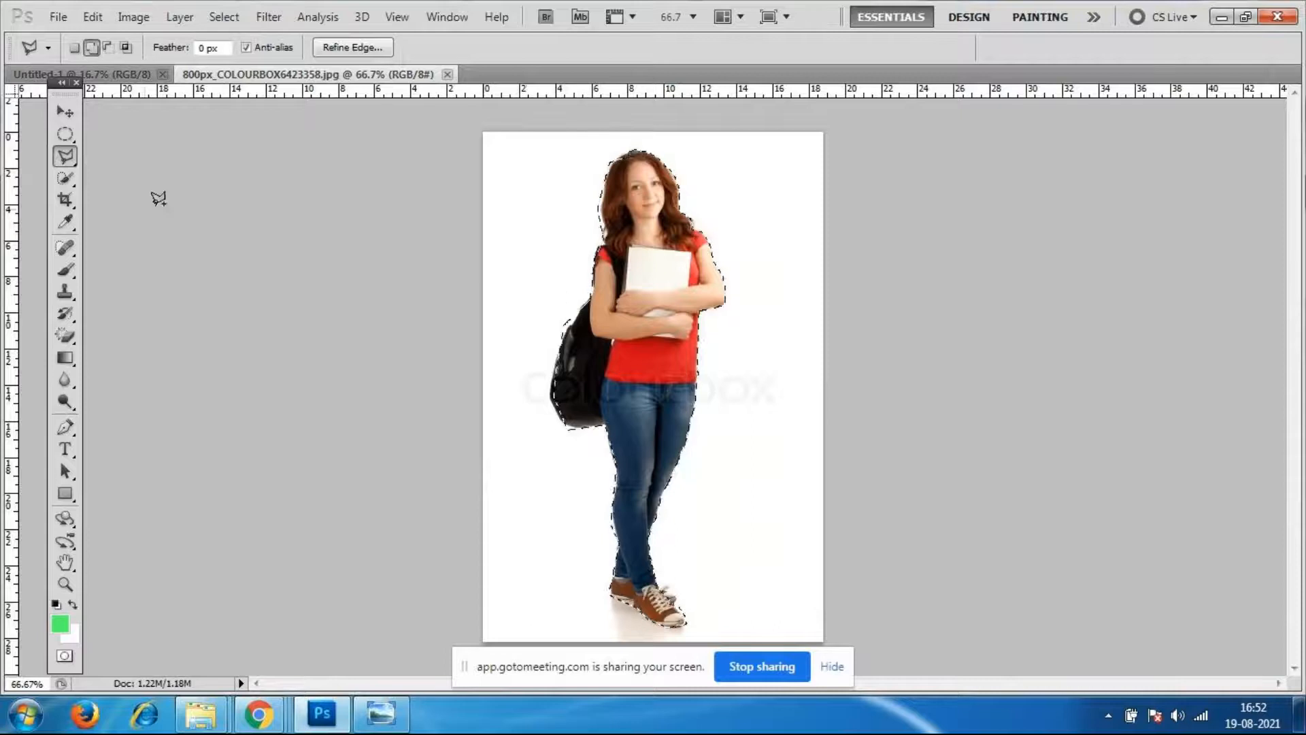
{"action": "left_click", "coordinate": [64, 113]}
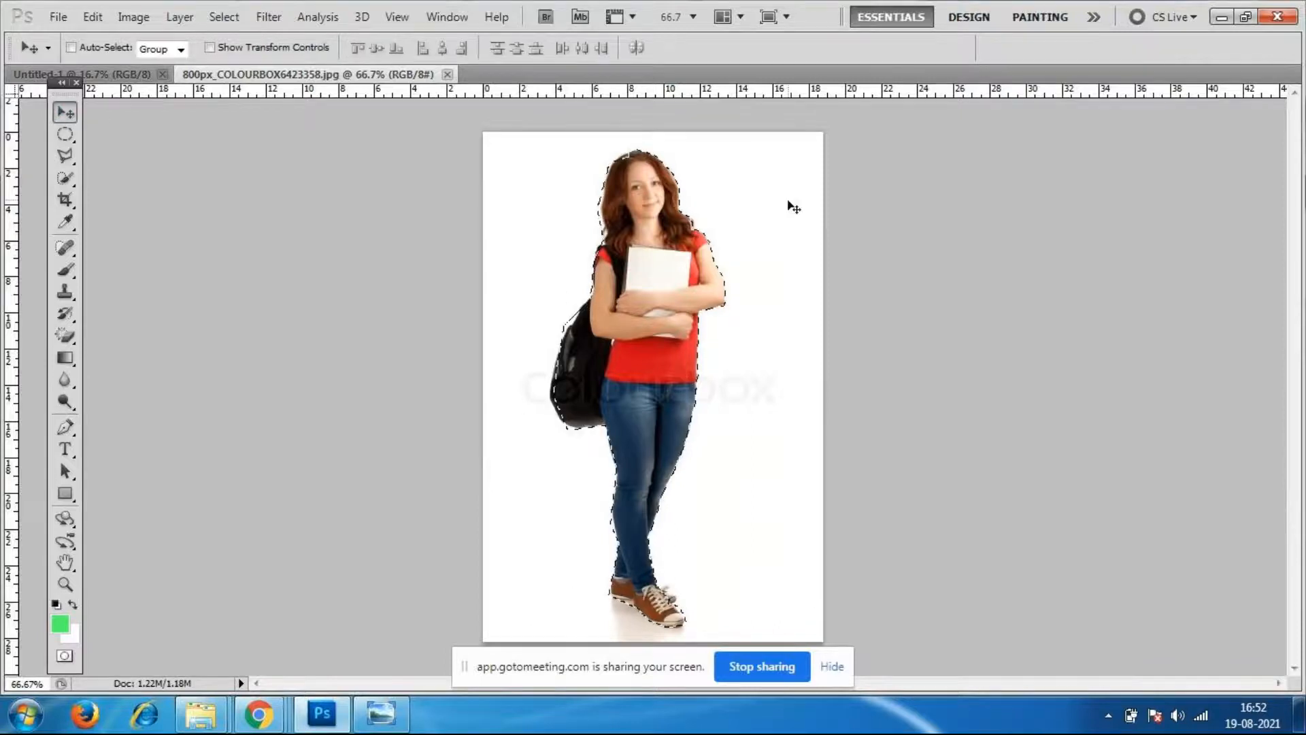
{"action": "left_click_drag", "start_coordinate": [340, 73], "coordinate": [769, 89]}
Try moving the selected woman sideways within her photo, and undo the move.
{"action": "left_click_drag", "start_coordinate": [736, 332], "coordinate": [770, 329]}
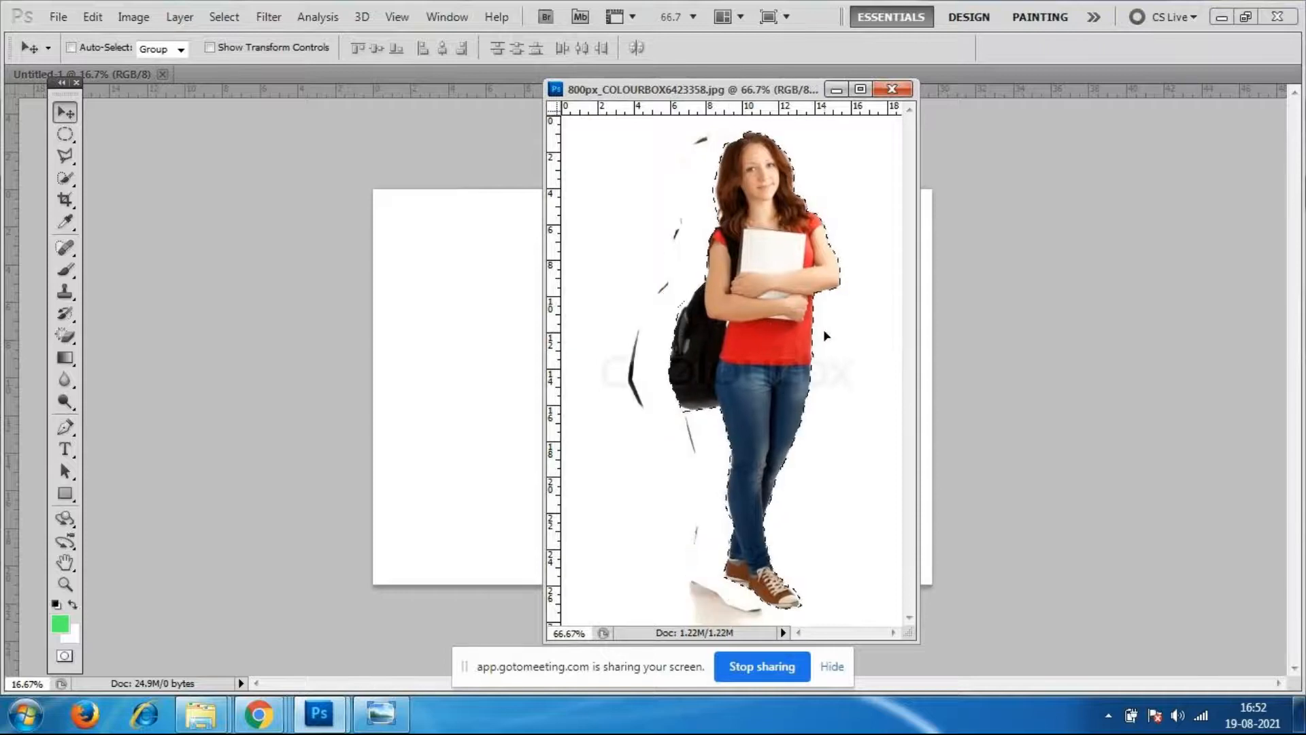
{"action": "key", "text": "ctrl+z"}
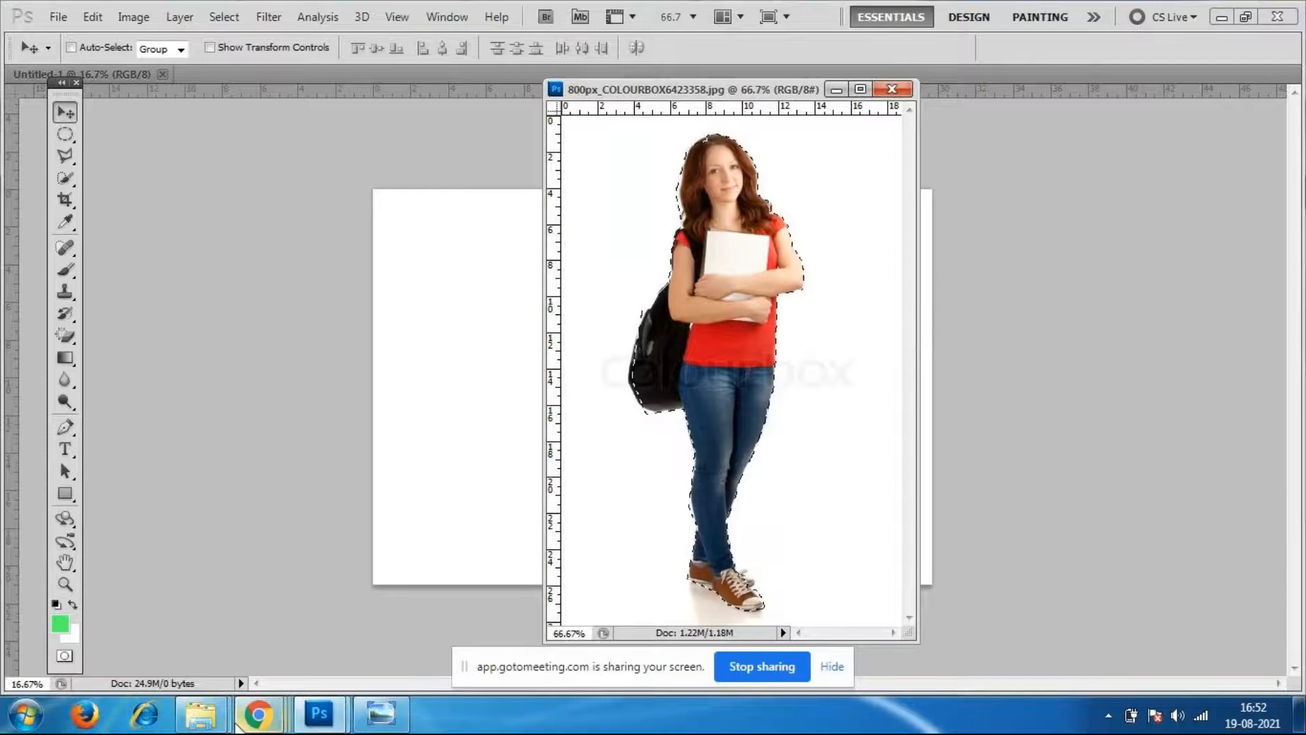
Switch to the GoToMeeting window in Chrome to check on the participants, and return to the woman's photo in Photoshop.
{"action": "mouse_move", "coordinate": [258, 715]}
{"action": "left_click", "coordinate": [313, 636]}
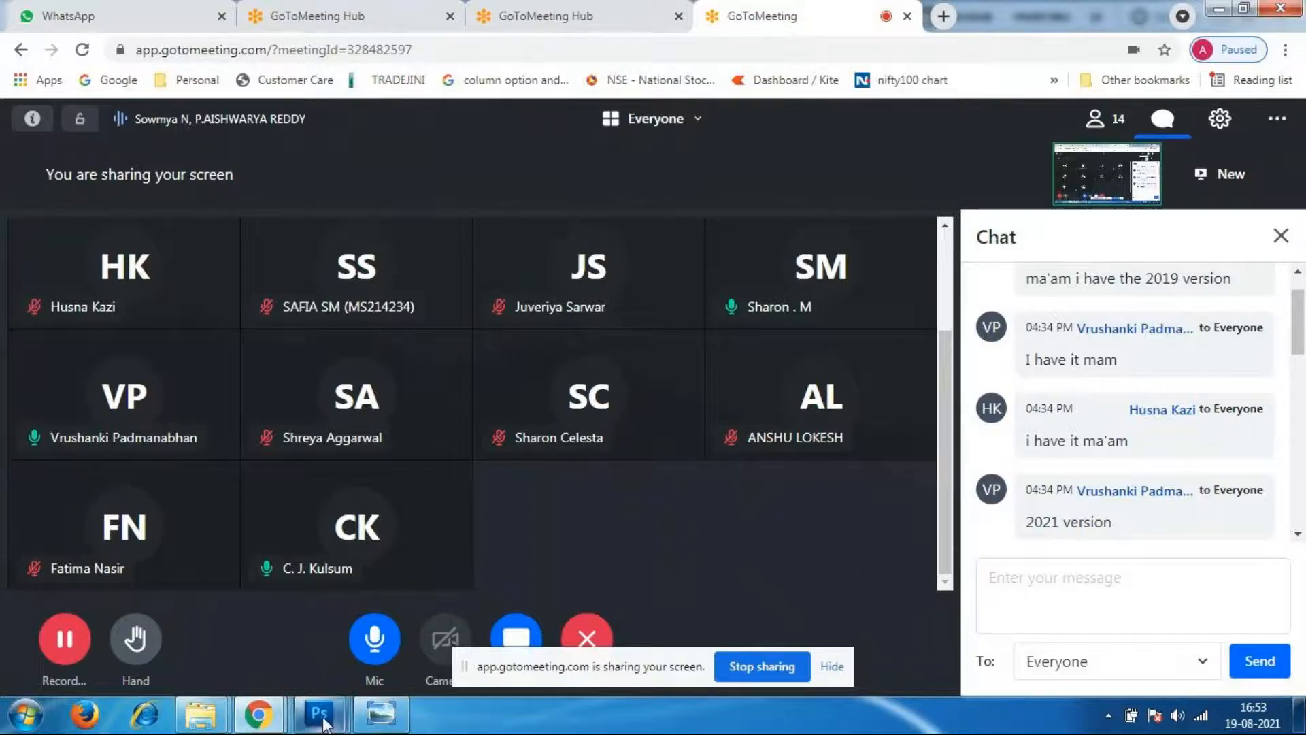
{"action": "mouse_move", "coordinate": [325, 722]}
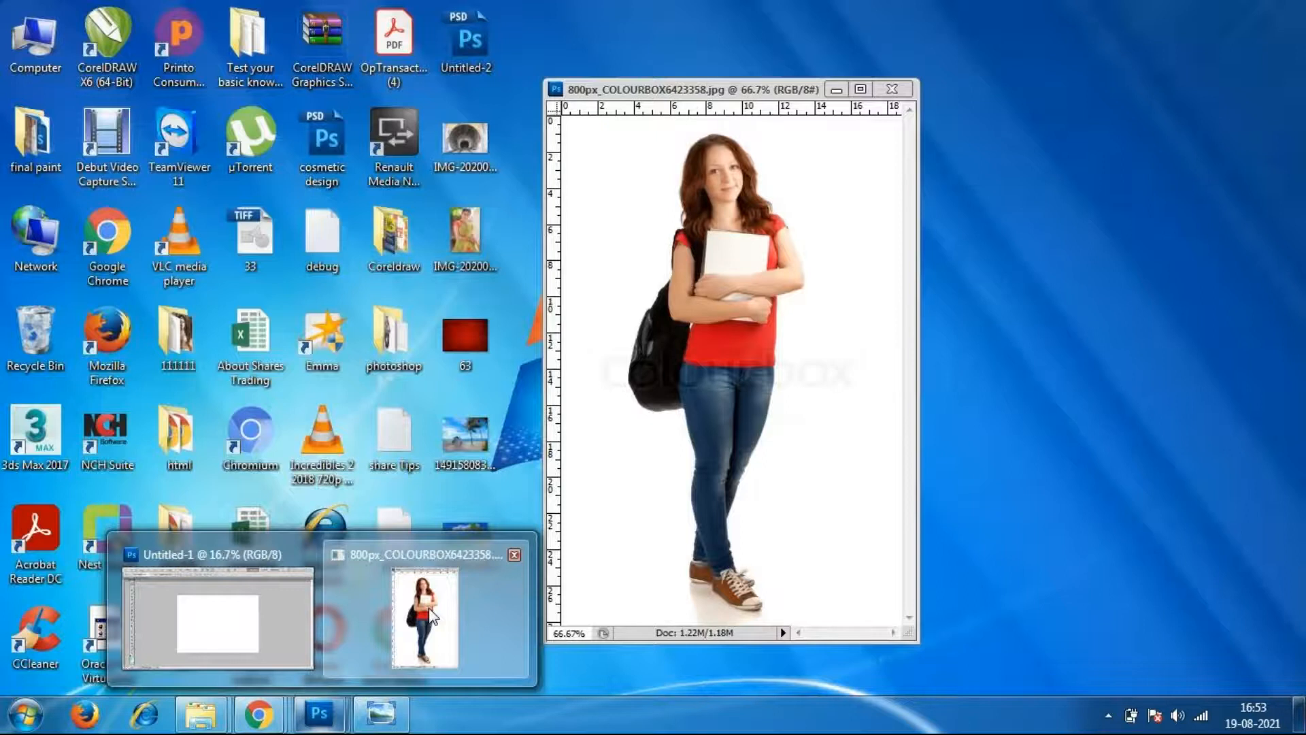
{"action": "left_click", "coordinate": [433, 615]}
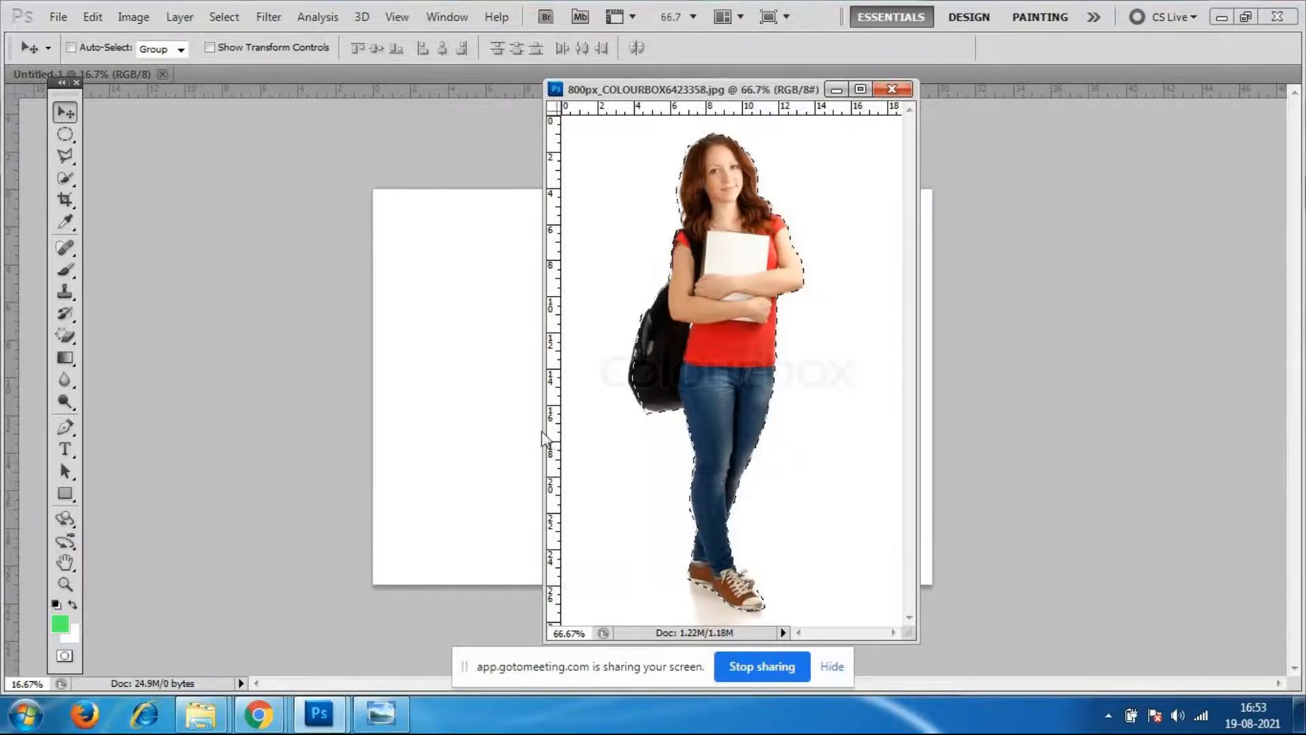
Move the woman's photo window aside and open the building image 1912151 from the photoshop folder.
{"action": "left_click_drag", "start_coordinate": [743, 89], "coordinate": [1034, 122]}
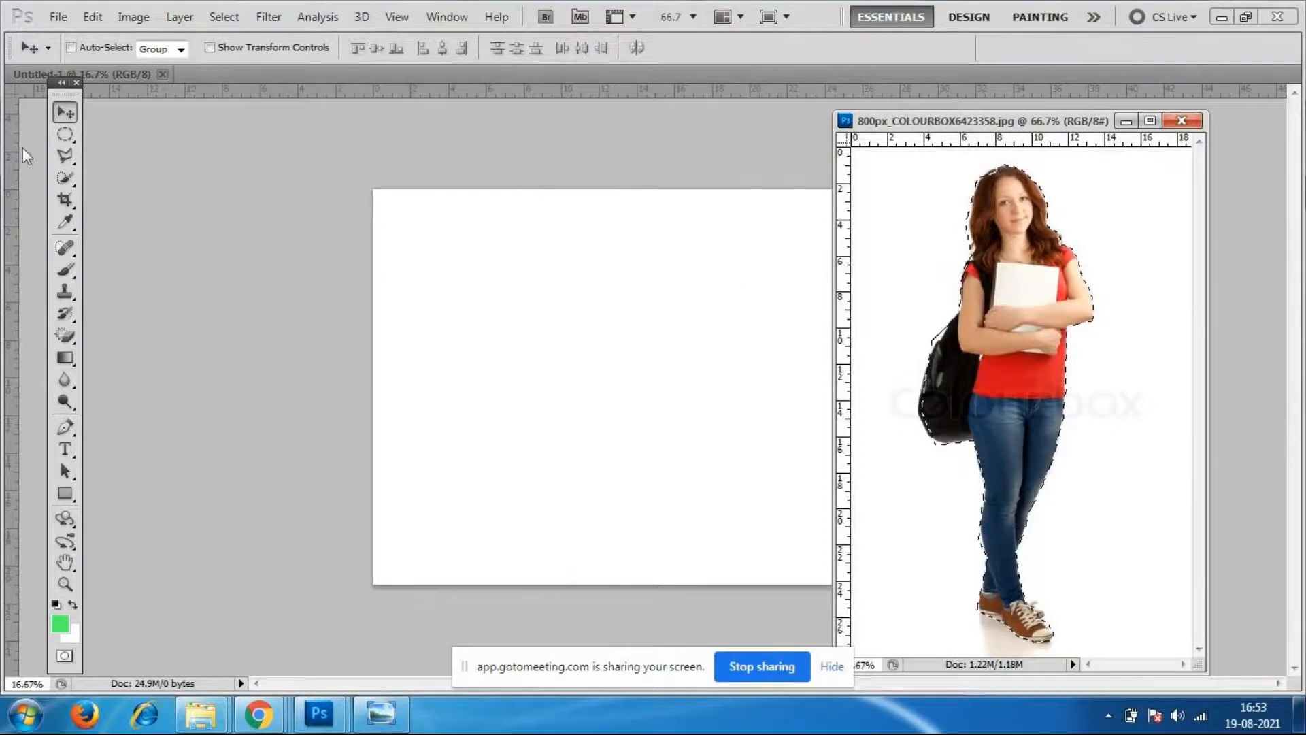
{"action": "left_click", "coordinate": [60, 17]}
{"action": "left_click", "coordinate": [85, 60]}
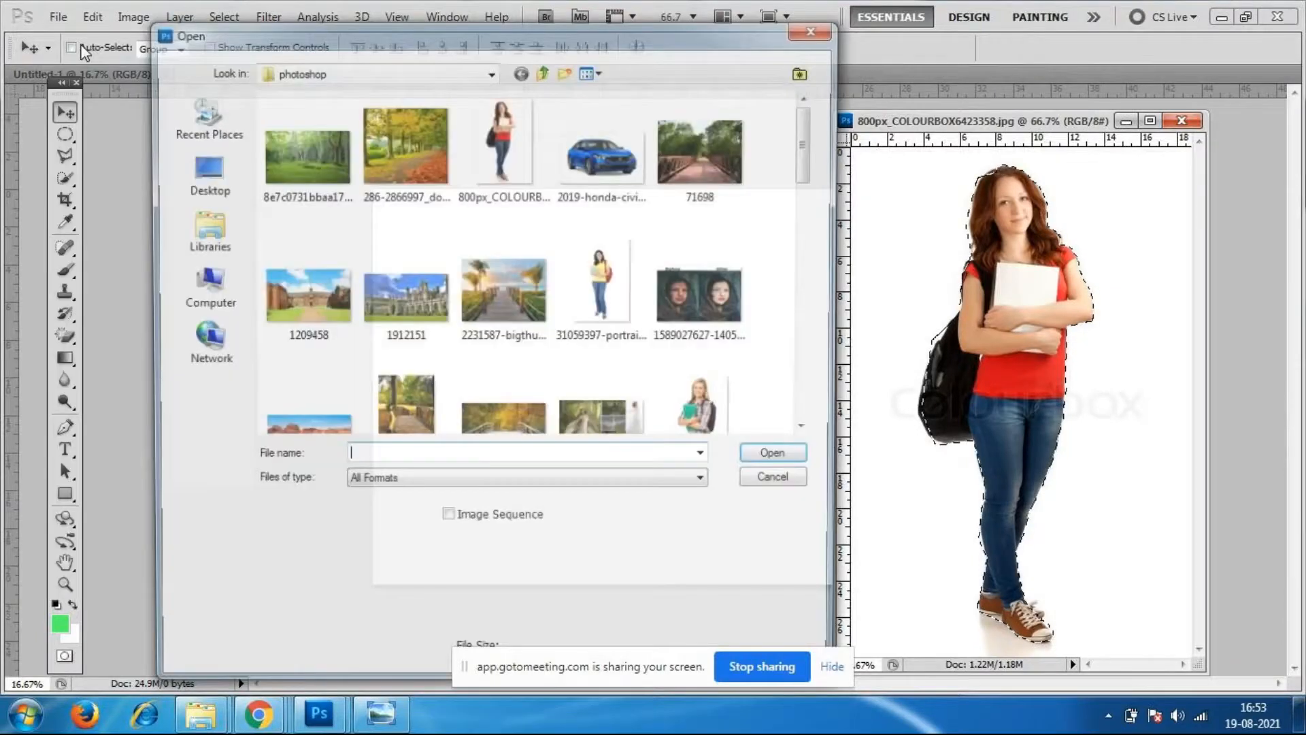
{"action": "mouse_move", "coordinate": [810, 141]}
{"action": "left_mouse_down"}
{"action": "mouse_move", "coordinate": [810, 197]}
{"action": "mouse_move", "coordinate": [808, 123]}
{"action": "left_mouse_up"}
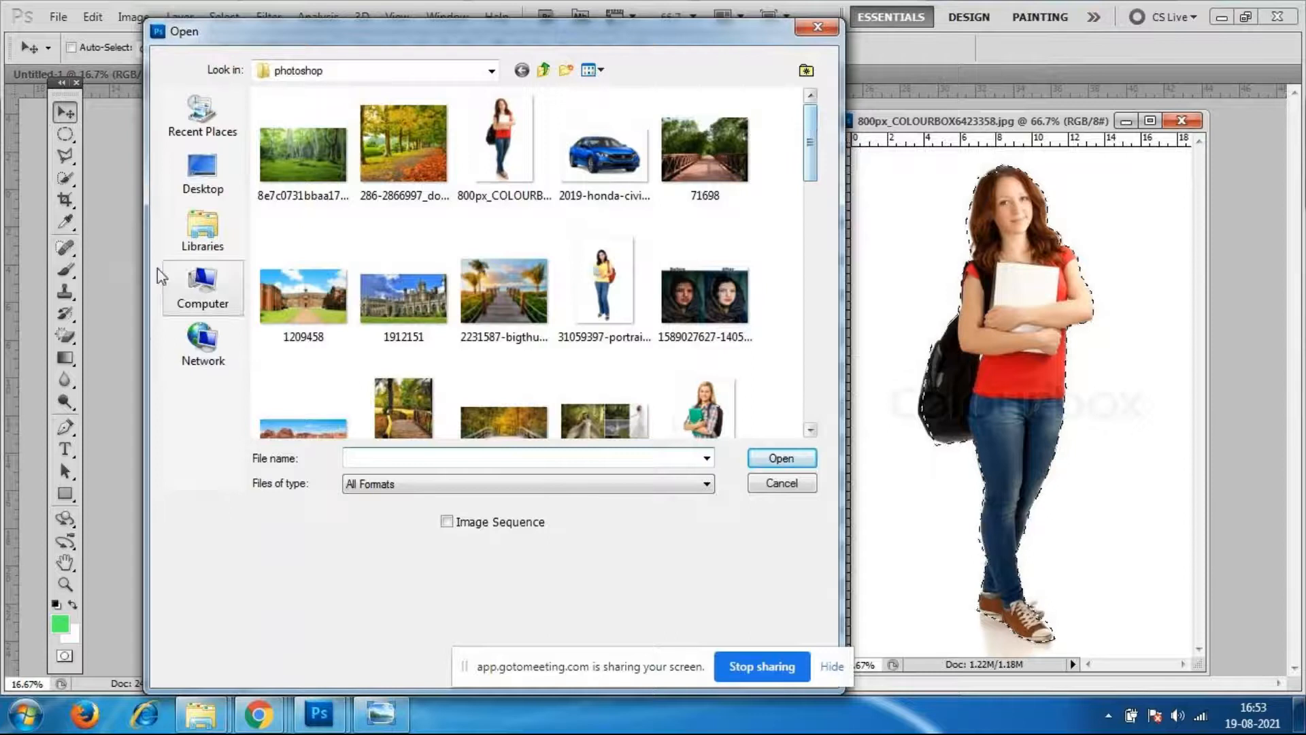
{"action": "left_click", "coordinate": [394, 294]}
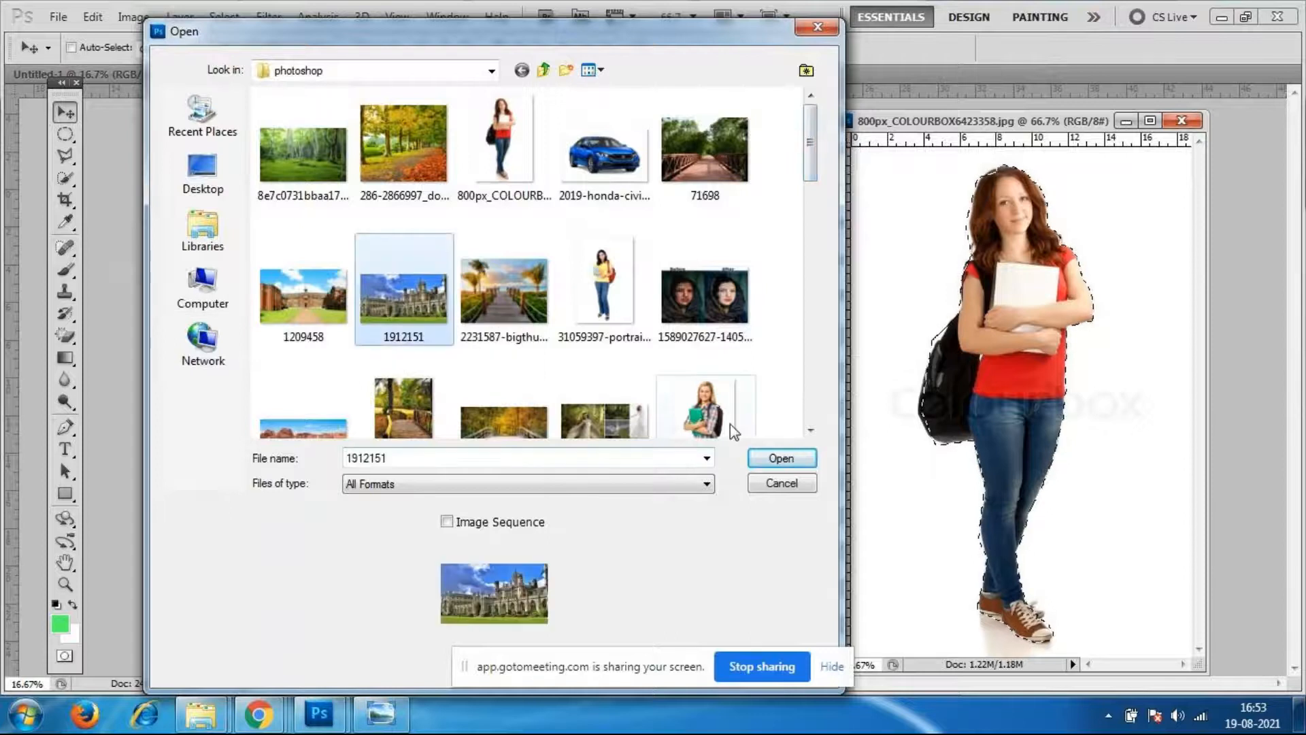
{"action": "left_click", "coordinate": [779, 457]}
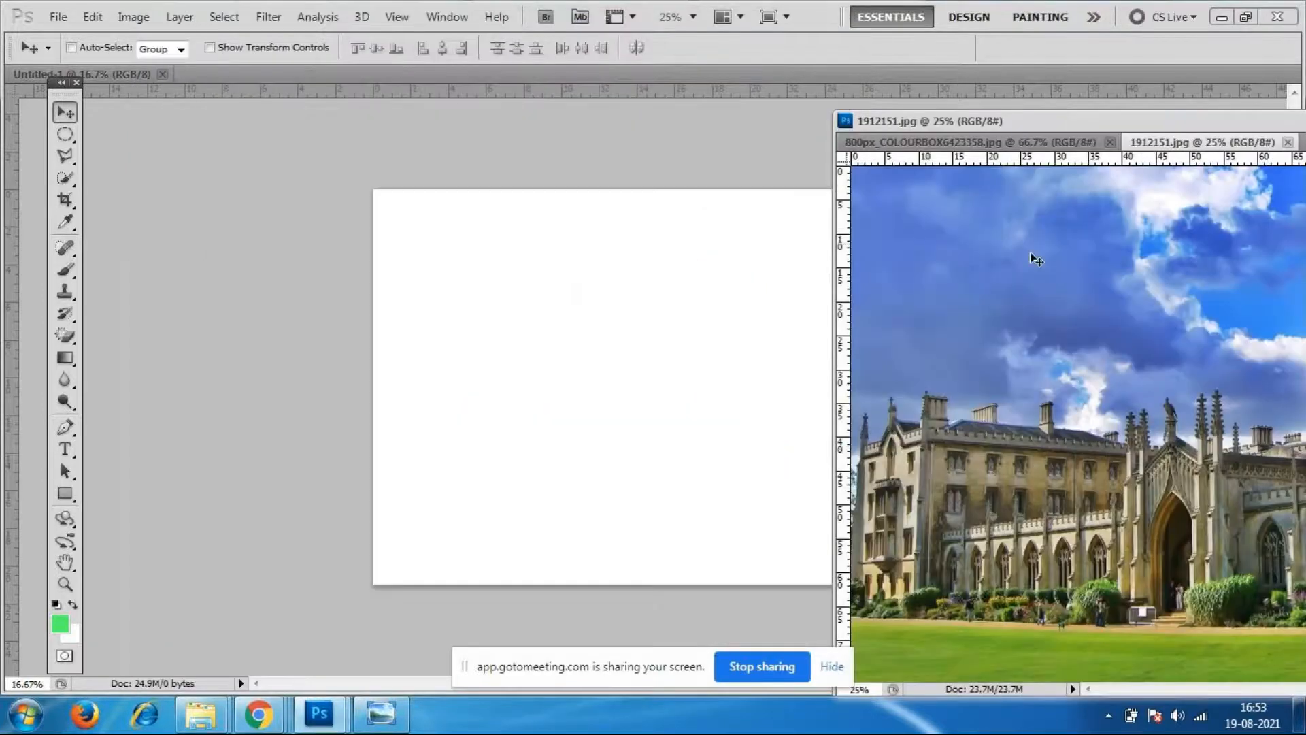
Separate the building image from the woman's photo and arrange both as floating windows side by side.
{"action": "left_click_drag", "start_coordinate": [1183, 143], "coordinate": [175, 93]}
{"action": "left_click_drag", "start_coordinate": [672, 81], "coordinate": [657, 86]}
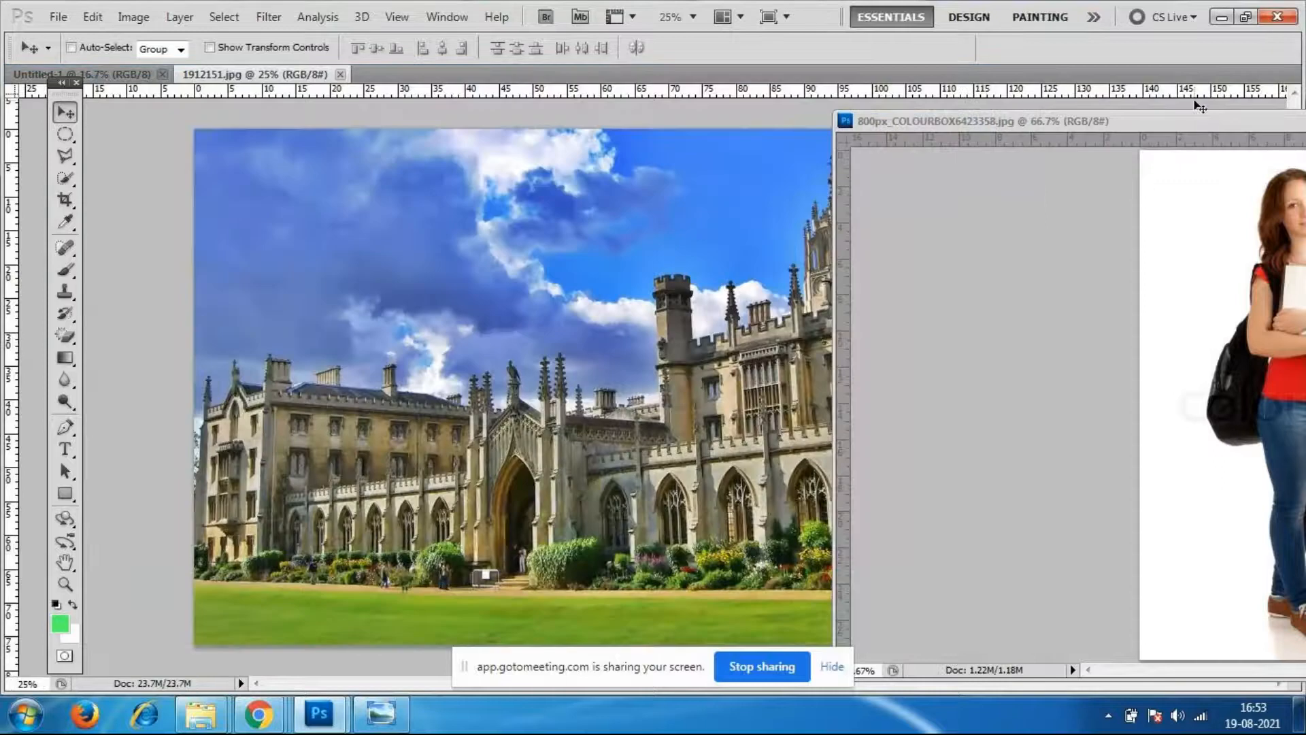
{"action": "left_click_drag", "start_coordinate": [1200, 121], "coordinate": [1100, 119]}
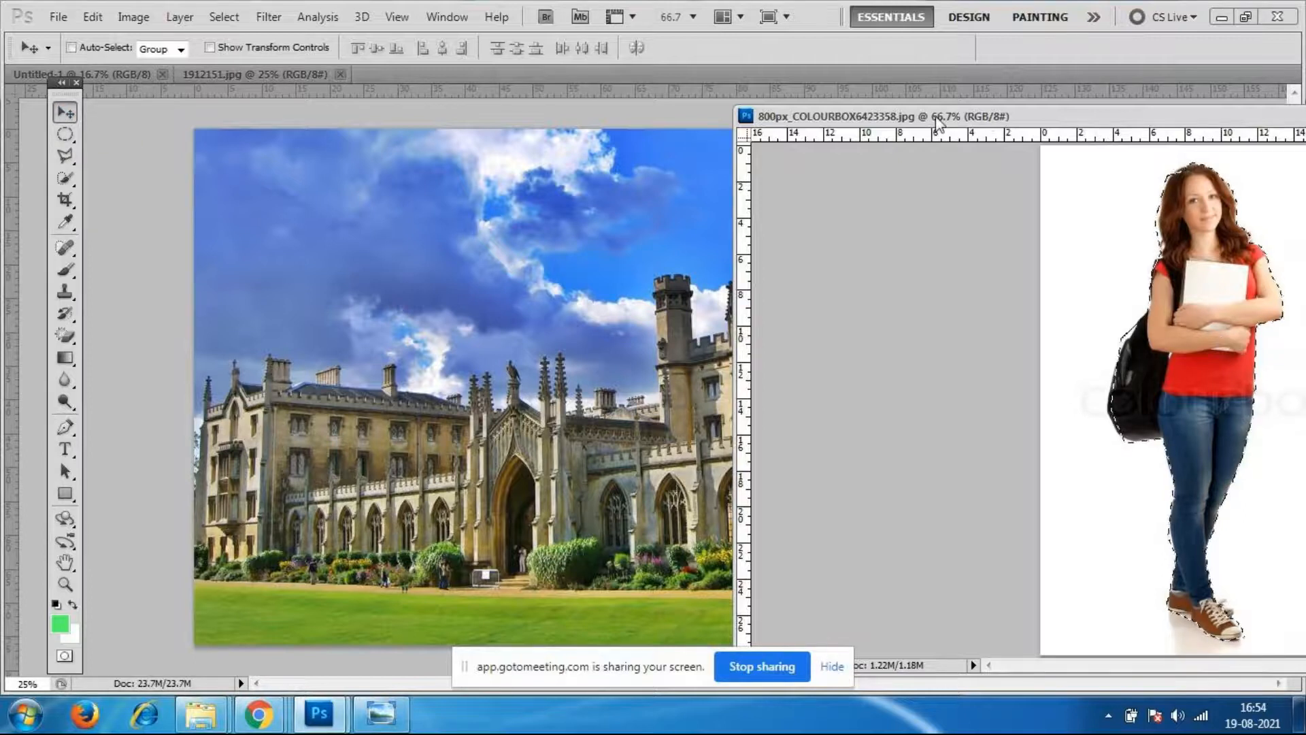
{"action": "left_click_drag", "start_coordinate": [941, 120], "coordinate": [871, 143]}
{"action": "left_click_drag", "start_coordinate": [257, 72], "coordinate": [242, 126]}
{"action": "left_click_drag", "start_coordinate": [1030, 141], "coordinate": [1051, 189]}
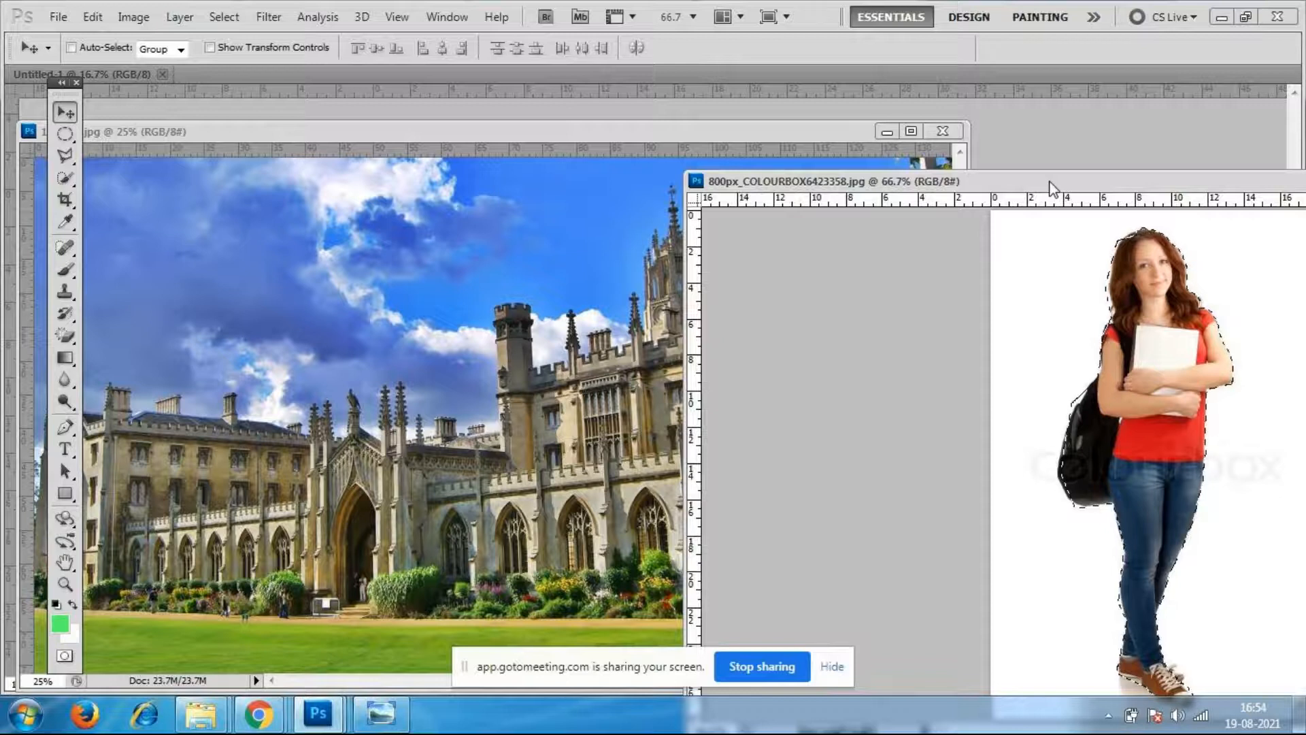
{"action": "left_click_drag", "start_coordinate": [1050, 182], "coordinate": [1065, 150]}
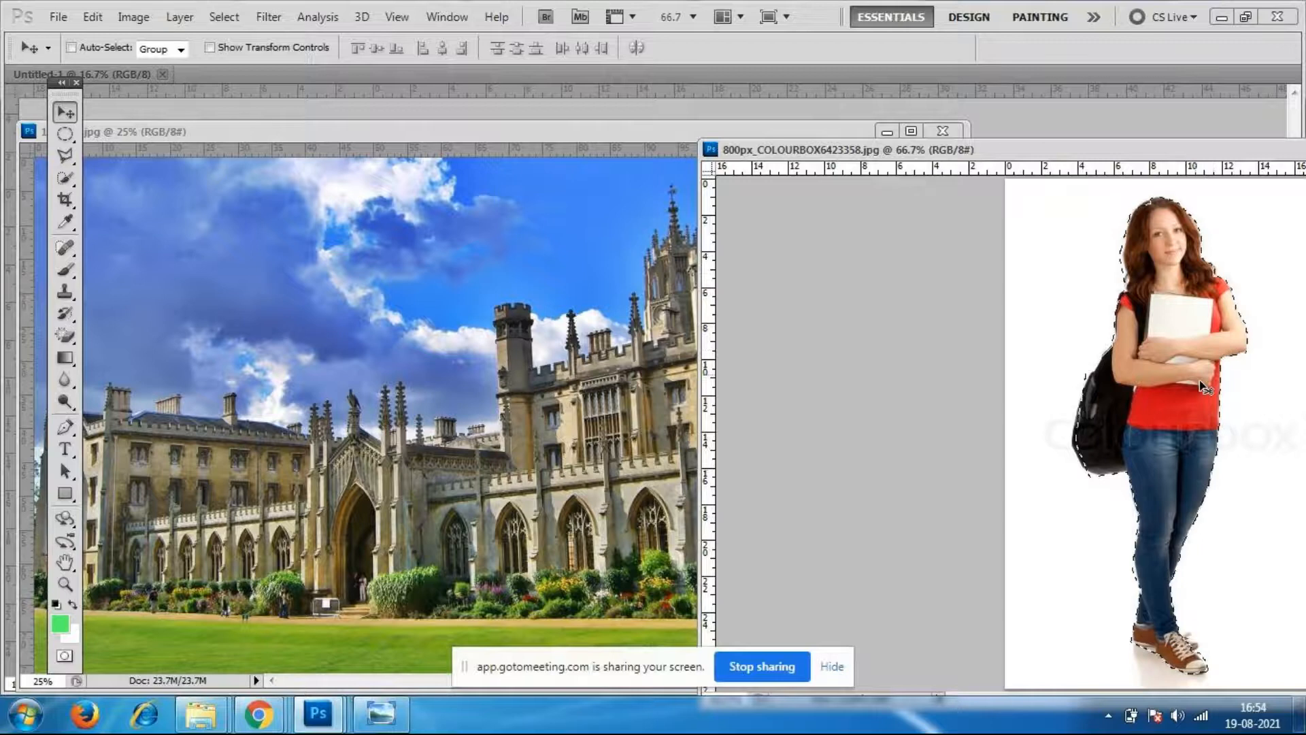
Place the selected woman from her photo onto the lawn in front of the building in 1912151.jpg.
{"action": "left_click_drag", "start_coordinate": [1162, 370], "coordinate": [553, 536]}
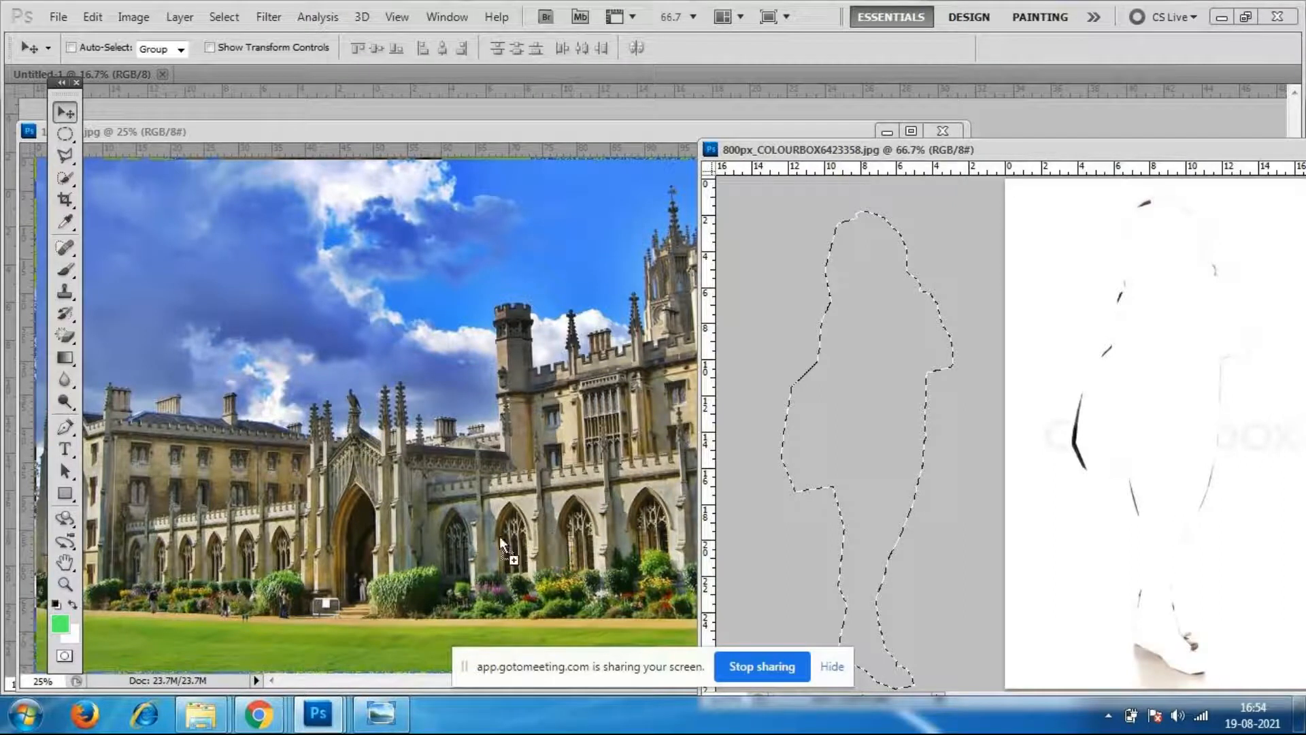
{"action": "left_click_drag", "start_coordinate": [500, 537], "coordinate": [500, 536]}
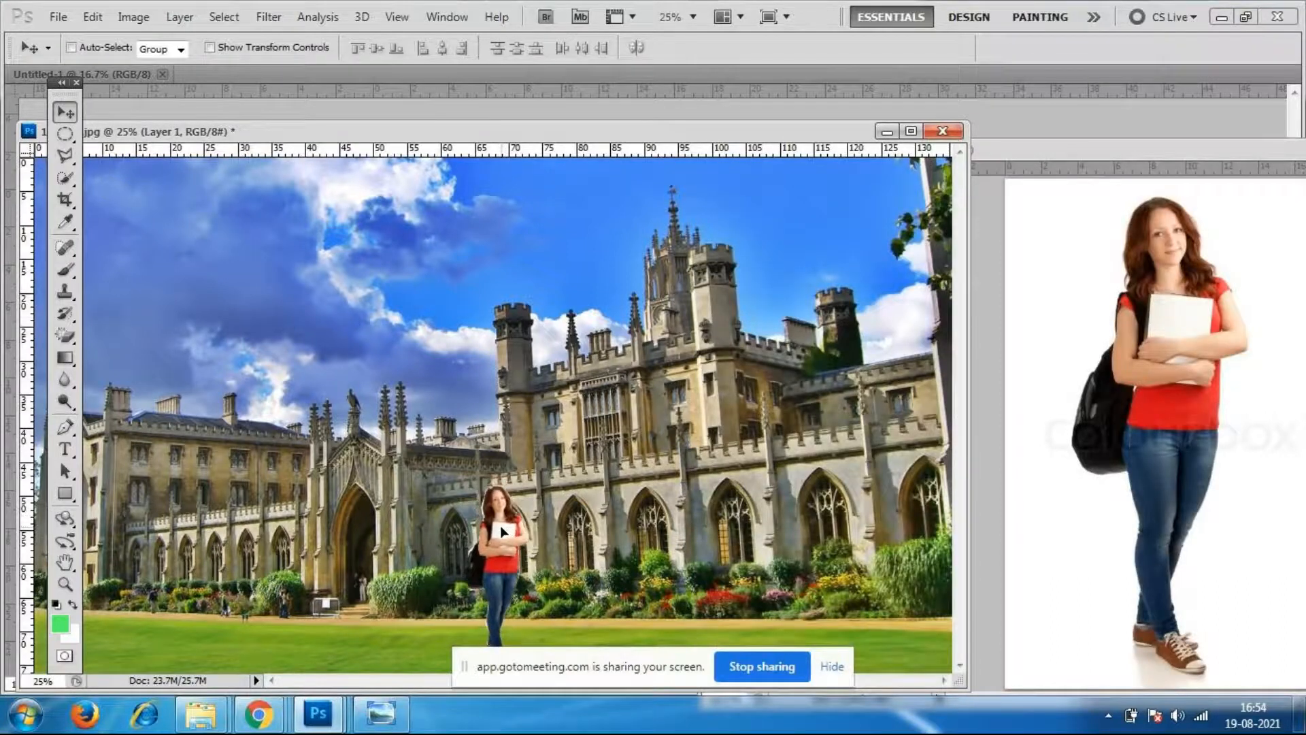
Dock the building image 1912151.jpg back into the workspace and close the woman's source photo 800px_COLOURBOX6423358.jpg.
{"action": "left_click_drag", "start_coordinate": [759, 134], "coordinate": [781, 77]}
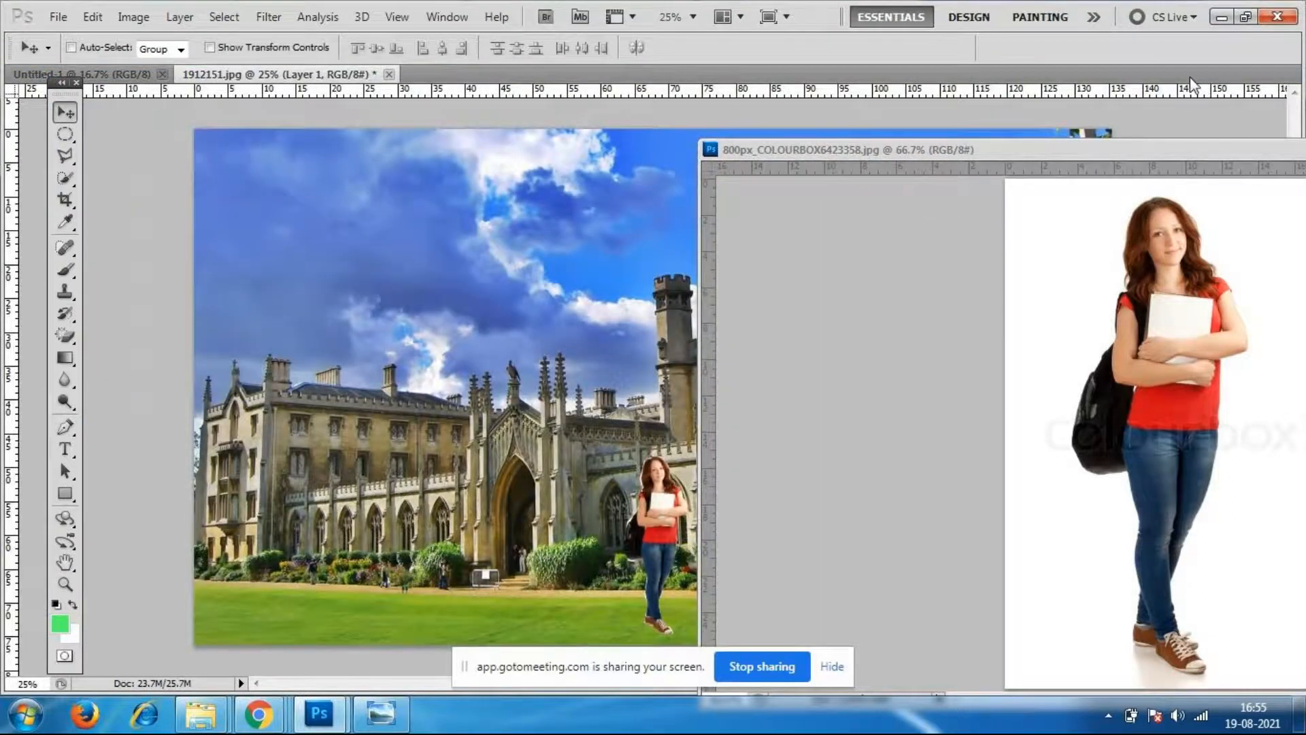
{"action": "left_click_drag", "start_coordinate": [1132, 158], "coordinate": [701, 179]}
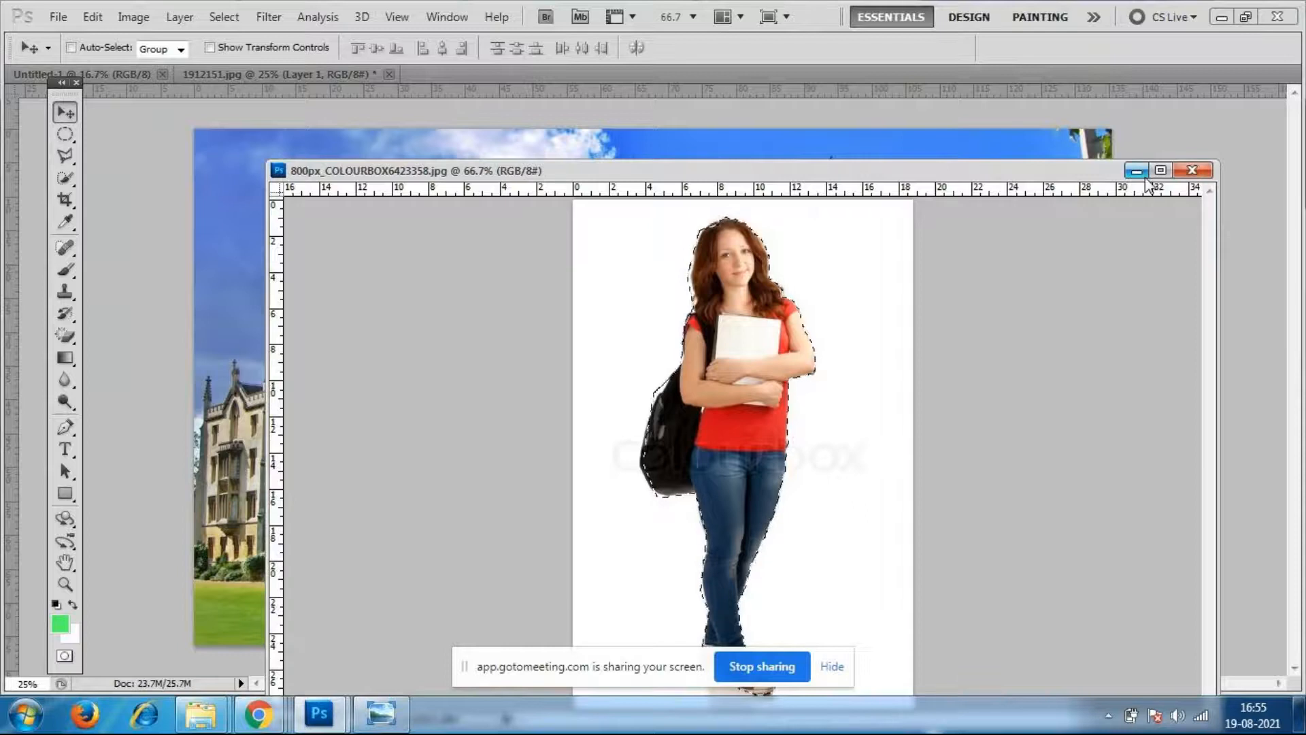
{"action": "left_click", "coordinate": [1192, 173]}
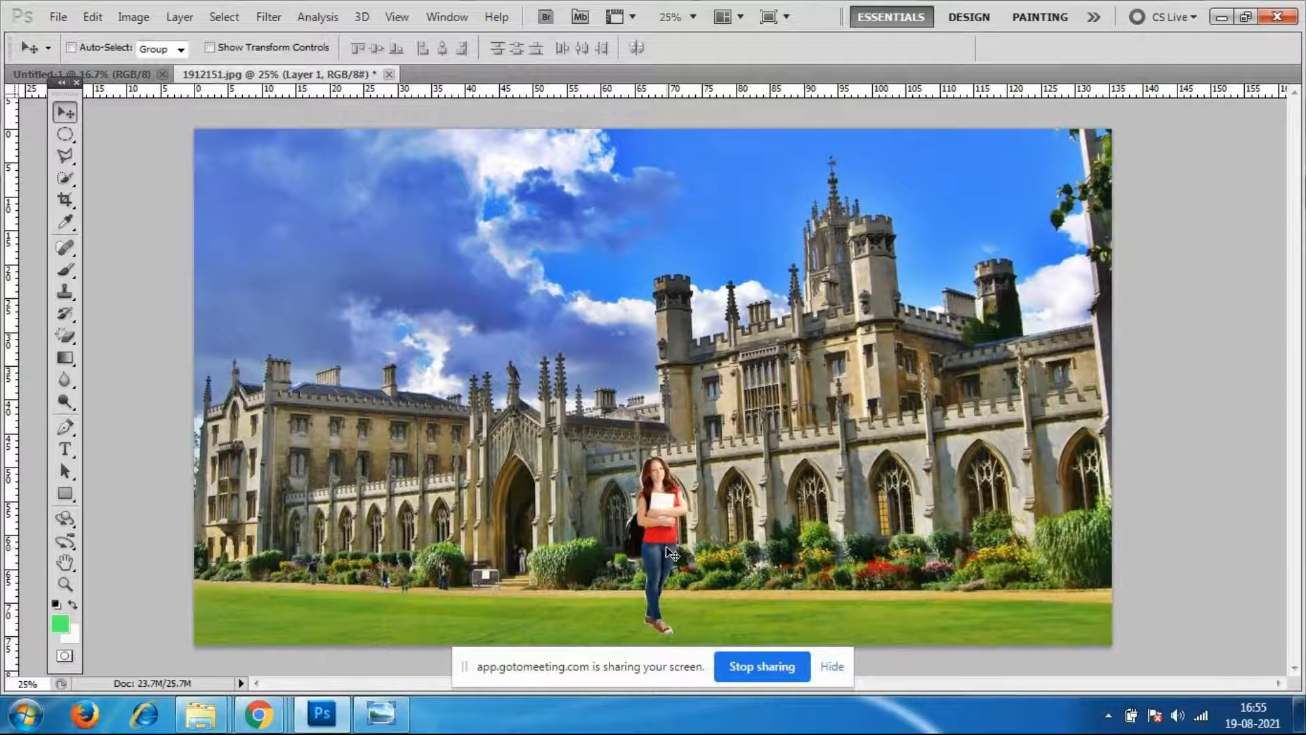
Try scaling the woman to about 52% and placing her in front of the arched entrance, and undo that transformation.
{"action": "key", "text": "ctrl+t"}
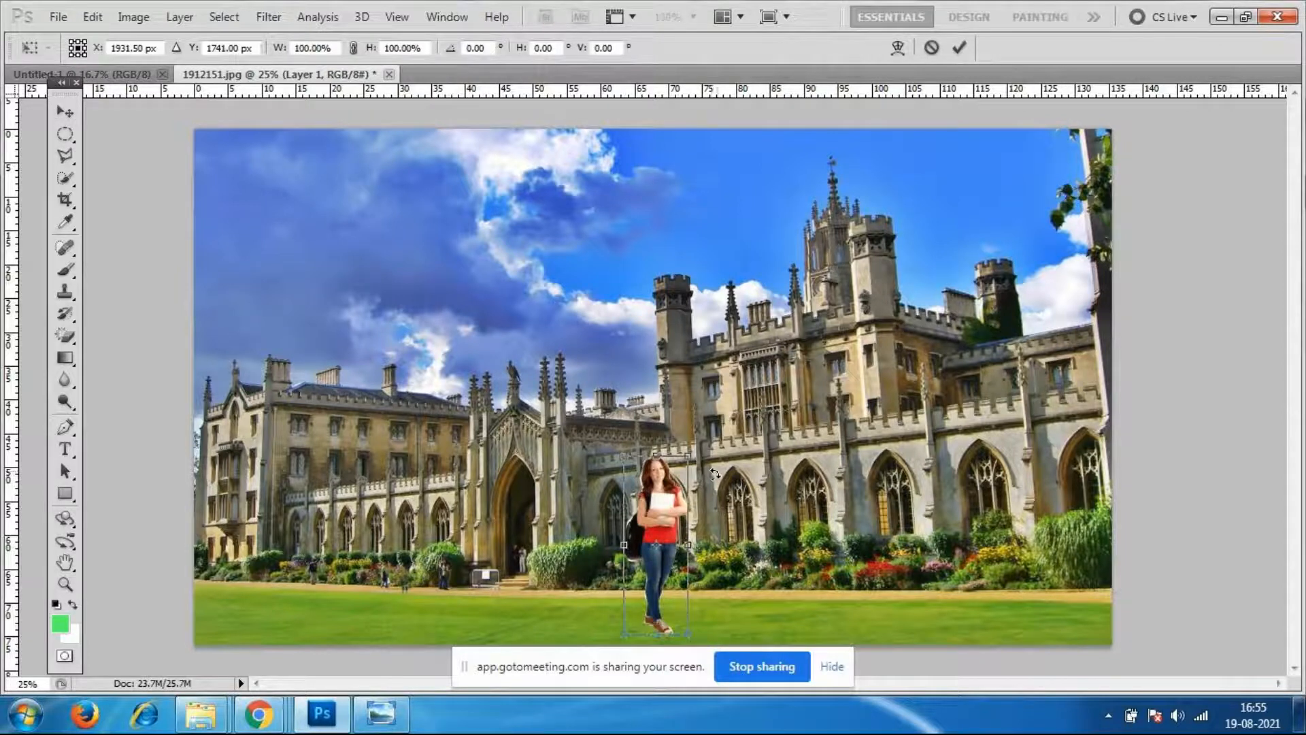
{"action": "left_click_drag", "start_coordinate": [689, 454], "coordinate": [520, 577]}
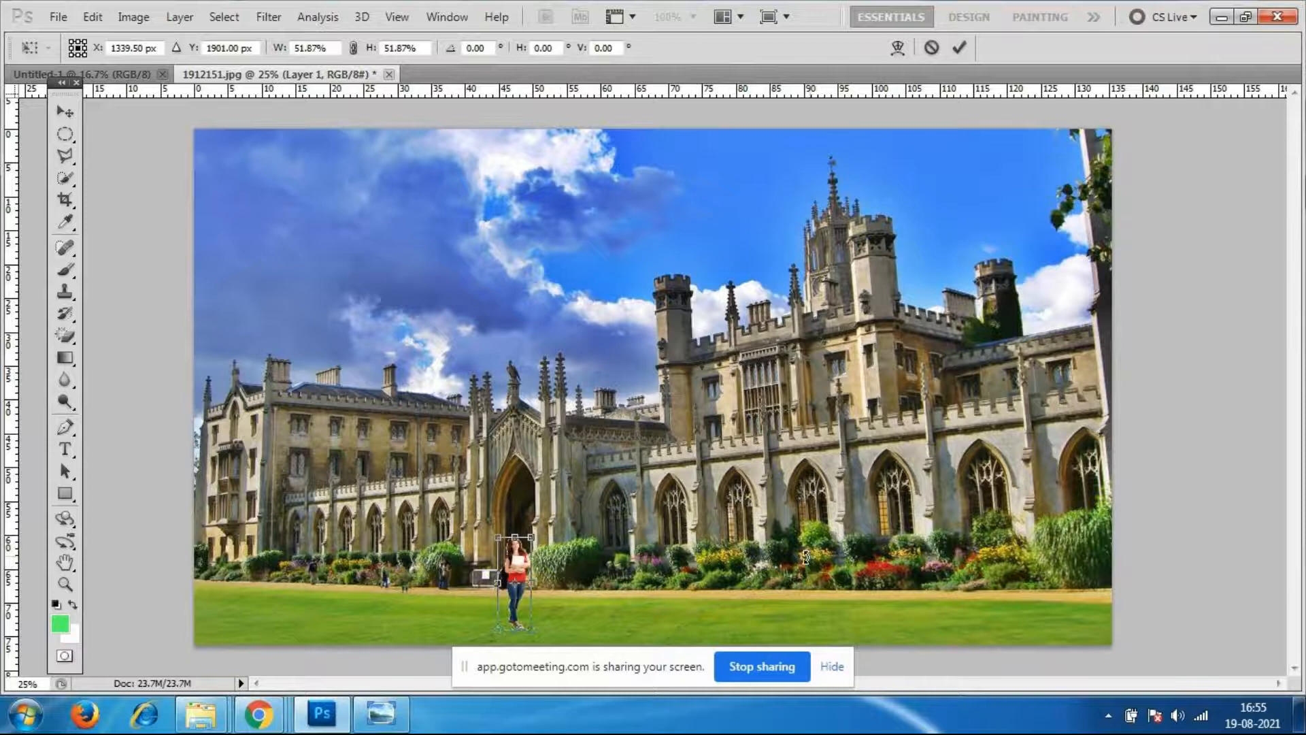
{"action": "key", "text": "Return"}
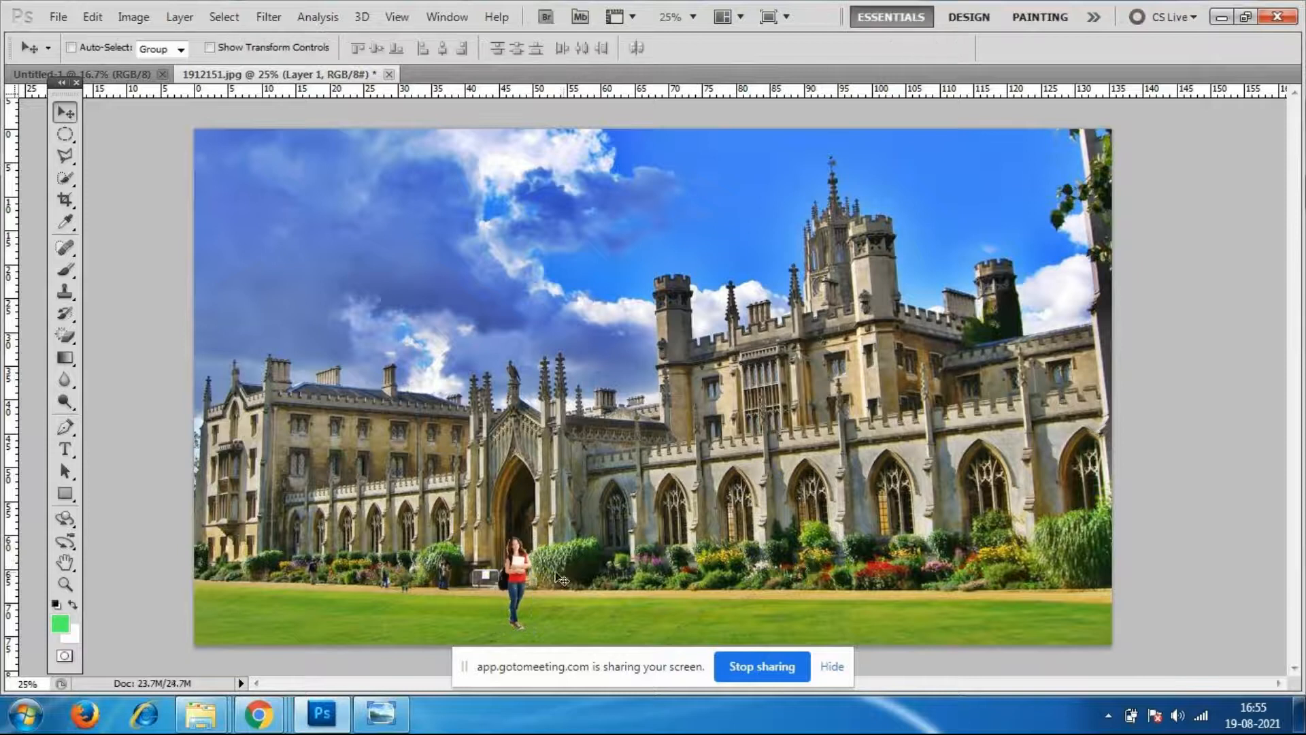
{"action": "key", "text": "ctrl+z"}
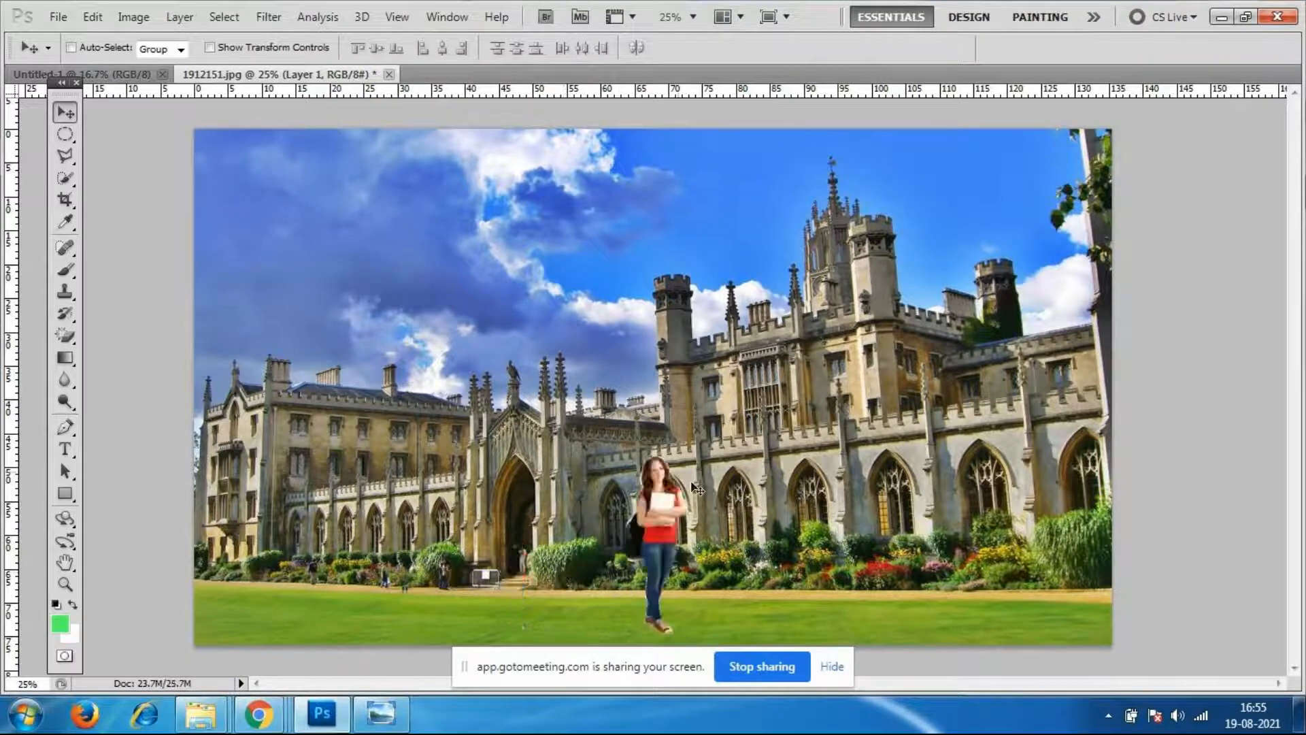
Open the beach boardwalk image 2231587-bigthumbnail from the photoshop folder.
{"action": "left_click", "coordinate": [61, 21]}
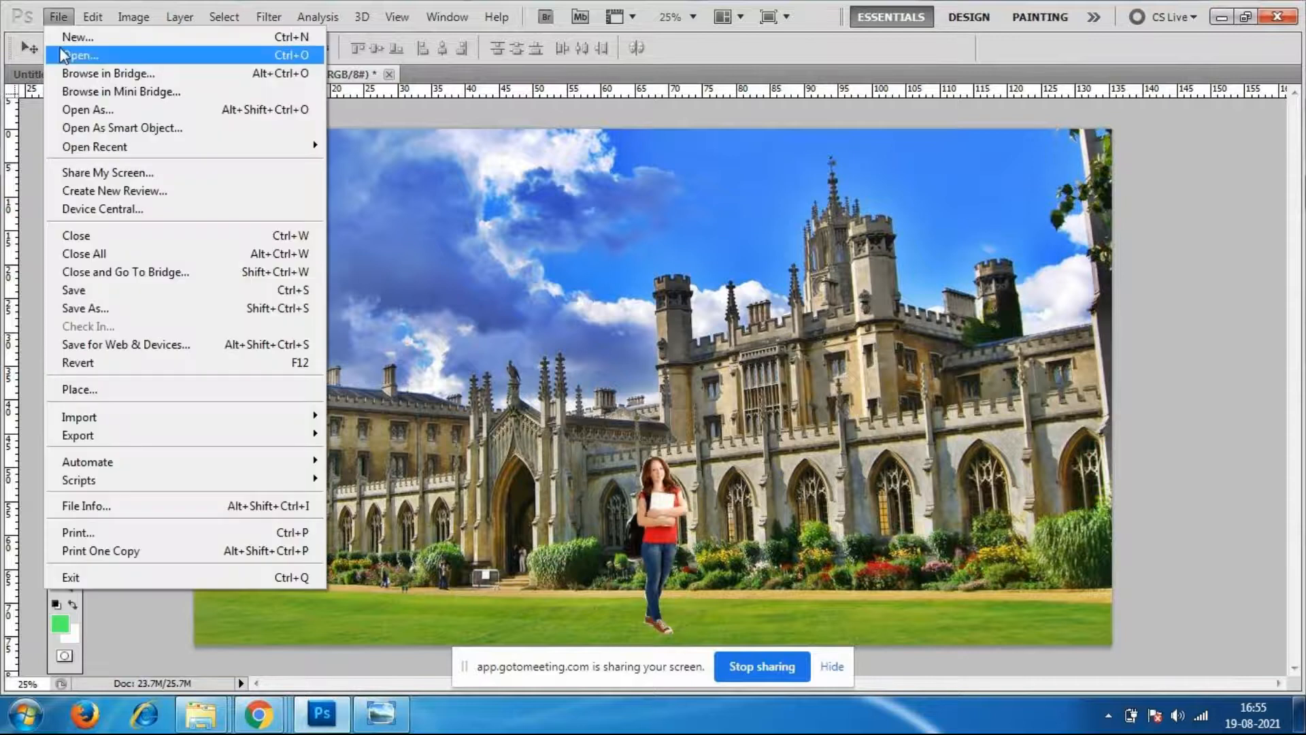
{"action": "left_click", "coordinate": [63, 55]}
{"action": "left_click", "coordinate": [492, 296]}
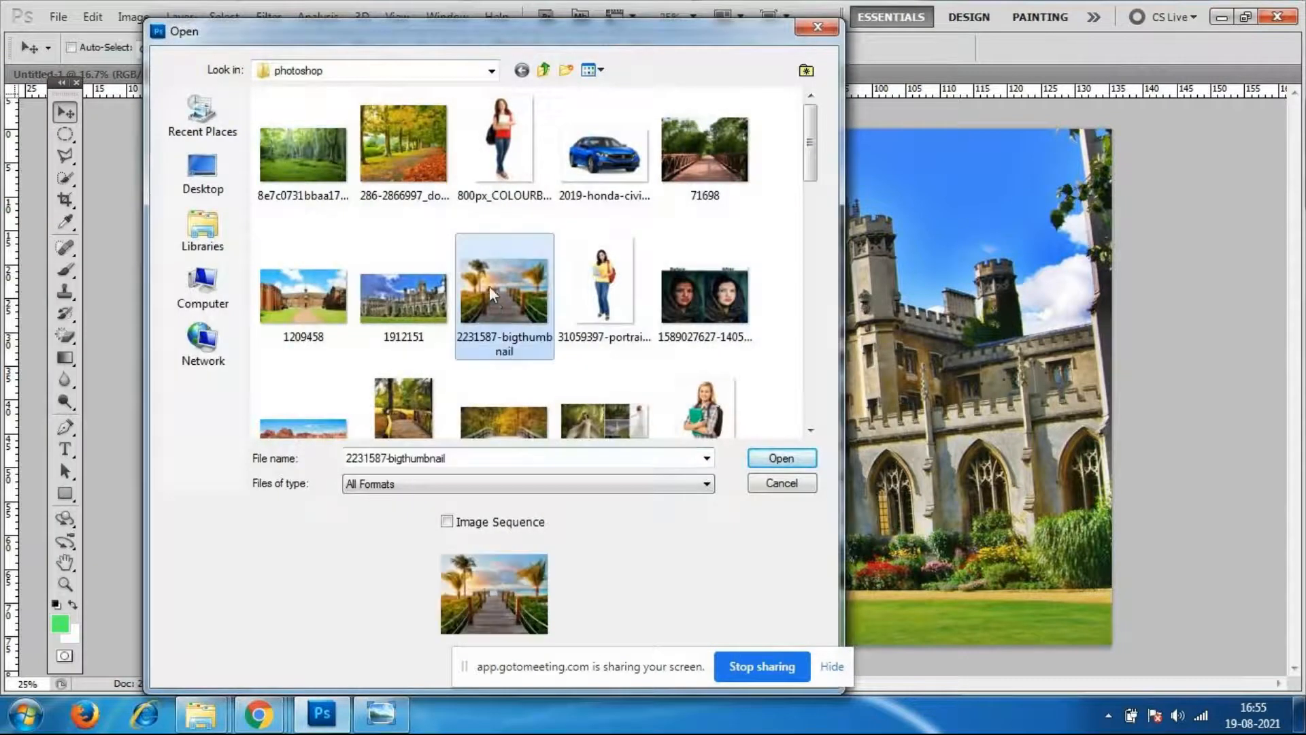
{"action": "left_click", "coordinate": [781, 461]}
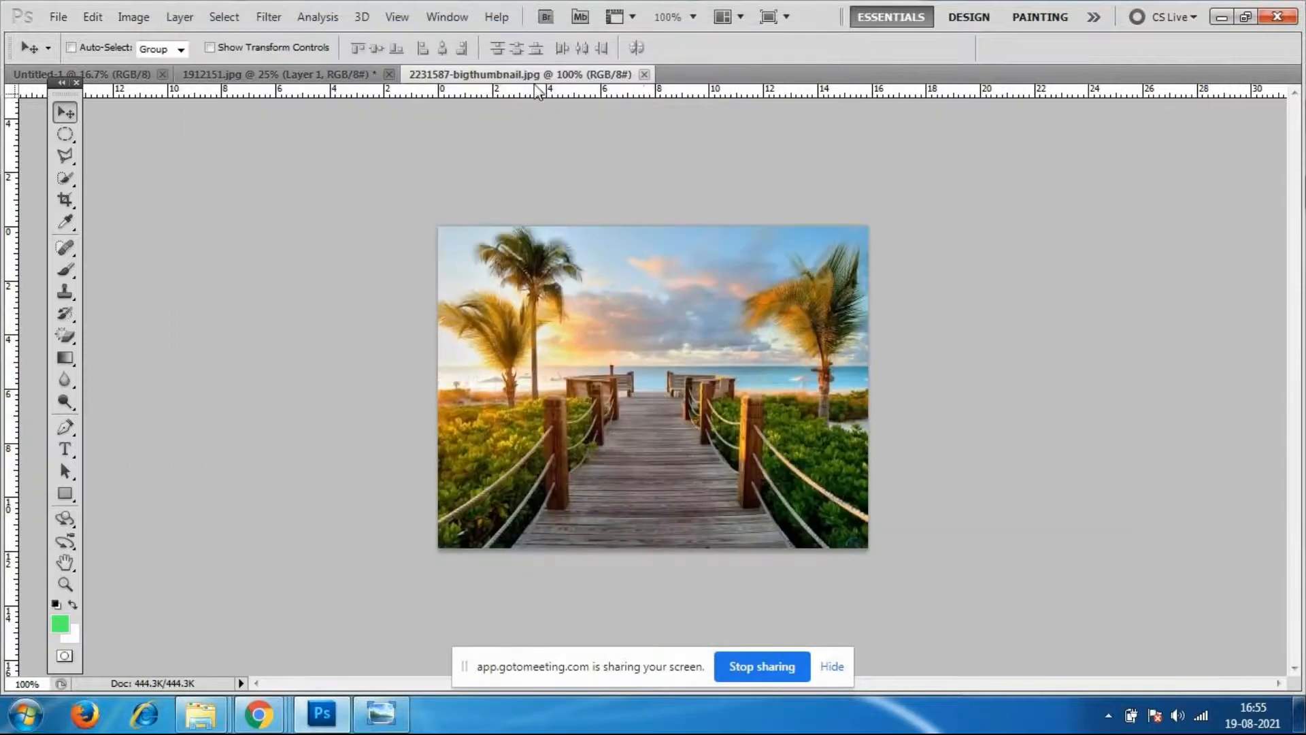
Float the beach image, copy the woman into it from the building image, and enlarge its window to show the whole picture.
{"action": "left_click_drag", "start_coordinate": [530, 74], "coordinate": [487, 115]}
{"action": "left_click_drag", "start_coordinate": [662, 524], "coordinate": [574, 375]}
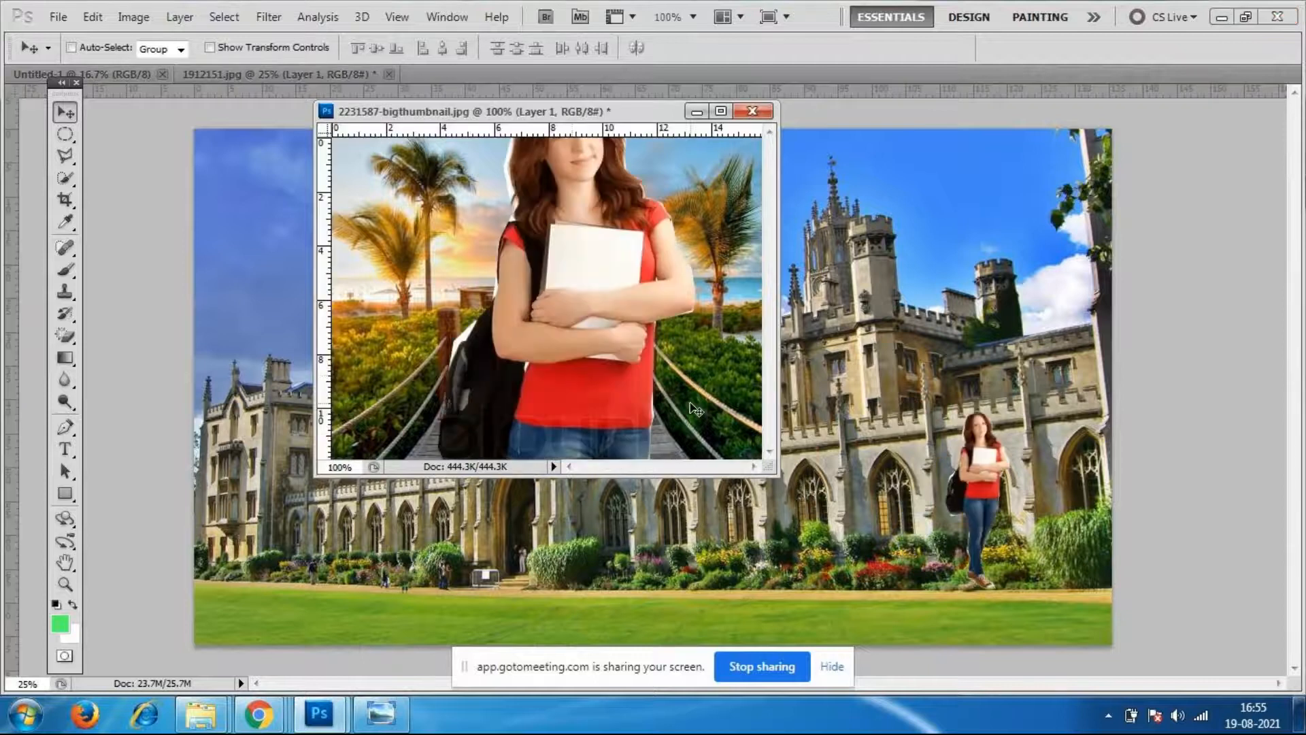
{"action": "left_click_drag", "start_coordinate": [792, 489], "coordinate": [969, 657]}
{"action": "left_click_drag", "start_coordinate": [705, 423], "coordinate": [702, 447]}
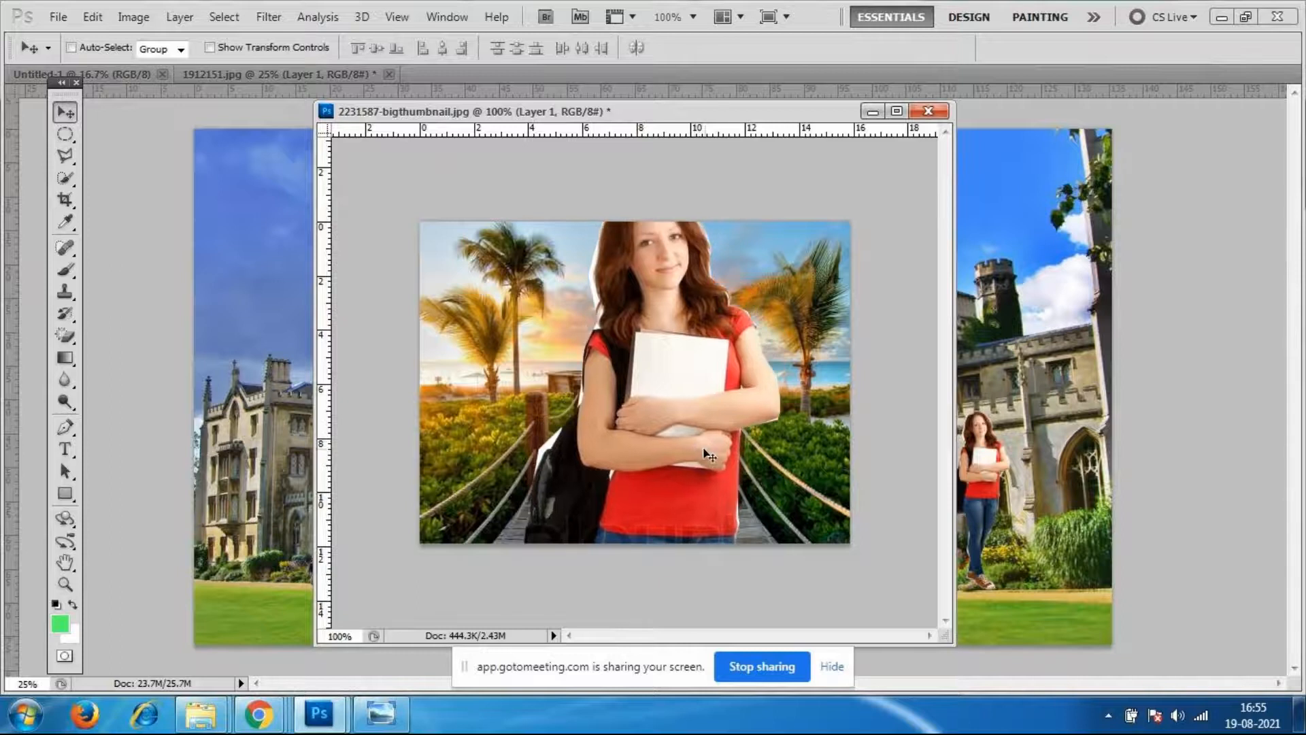
Scale the woman proportionally to about 32% and position her standing in the middle of the boardwalk.
{"action": "key", "text": "ctrl+t"}
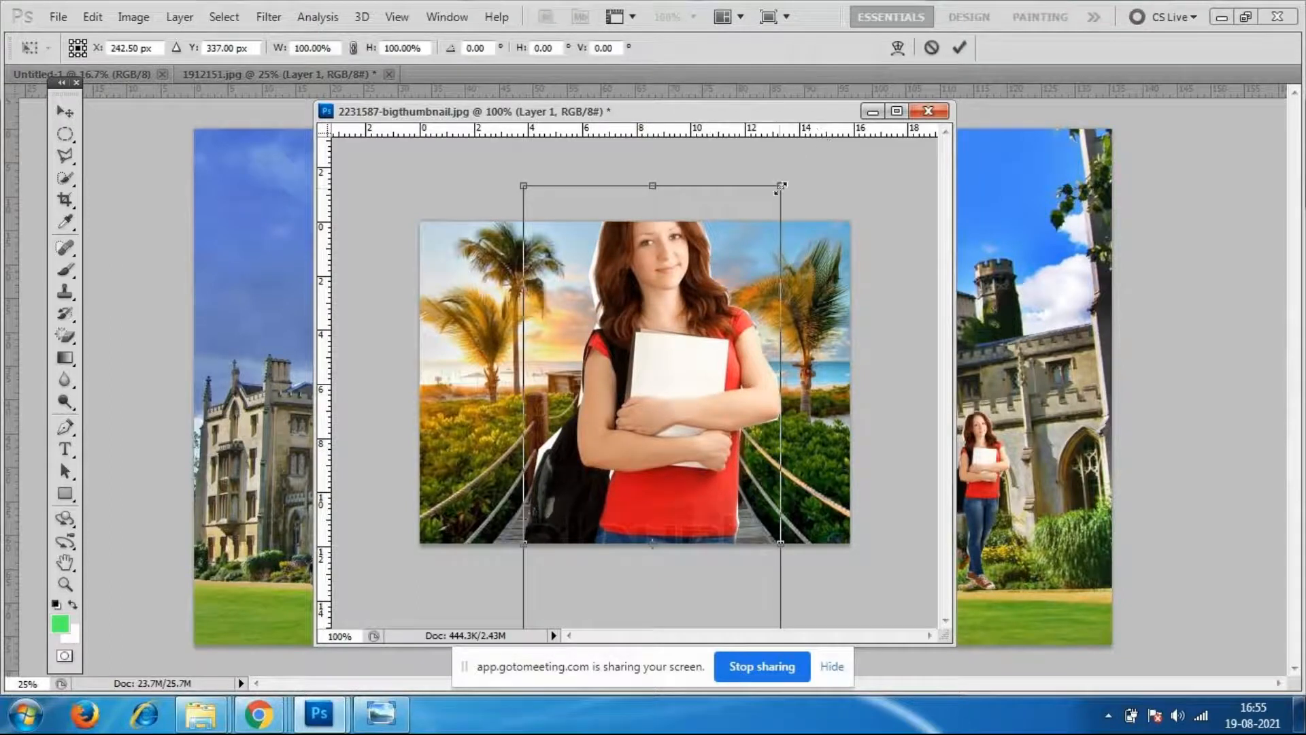
{"action": "left_click_drag", "start_coordinate": [781, 186], "coordinate": [715, 356]}
{"action": "left_click_drag", "start_coordinate": [697, 401], "coordinate": [705, 292]}
{"action": "left_click_drag", "start_coordinate": [725, 247], "coordinate": [695, 297]}
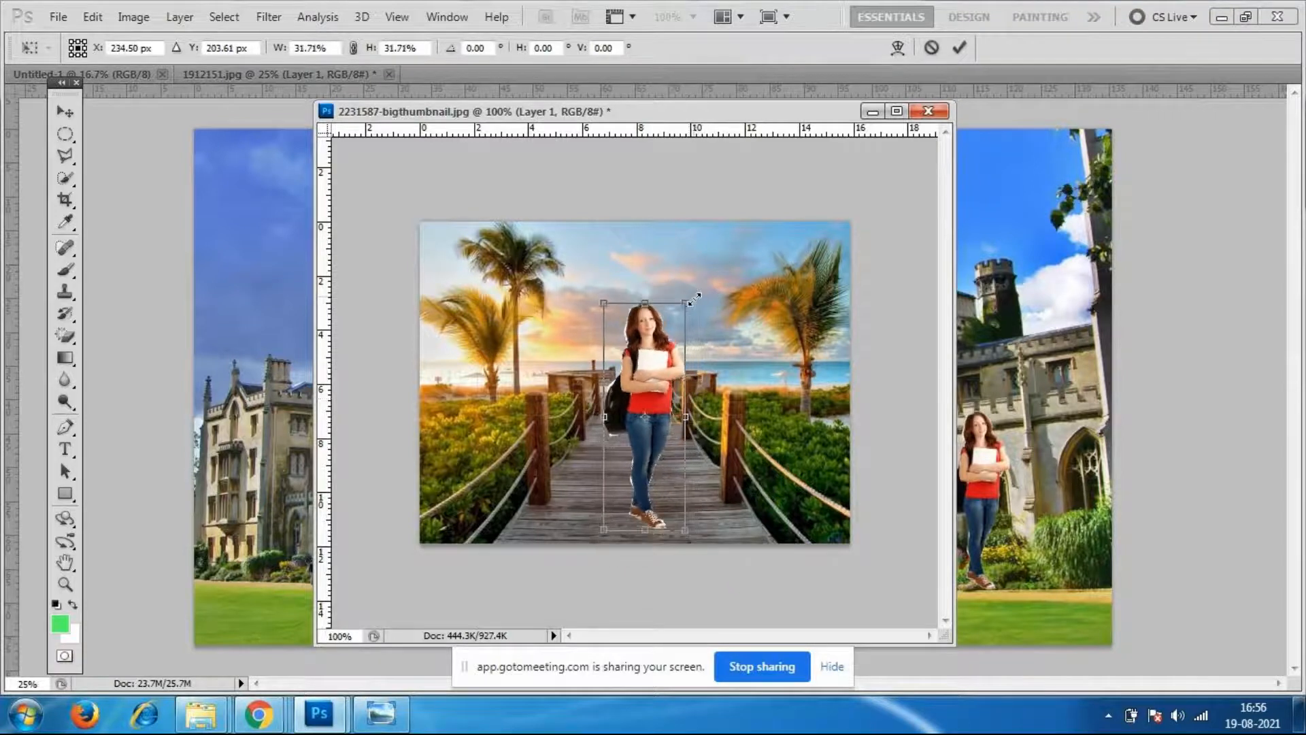
{"action": "left_click_drag", "start_coordinate": [659, 454], "coordinate": [655, 455]}
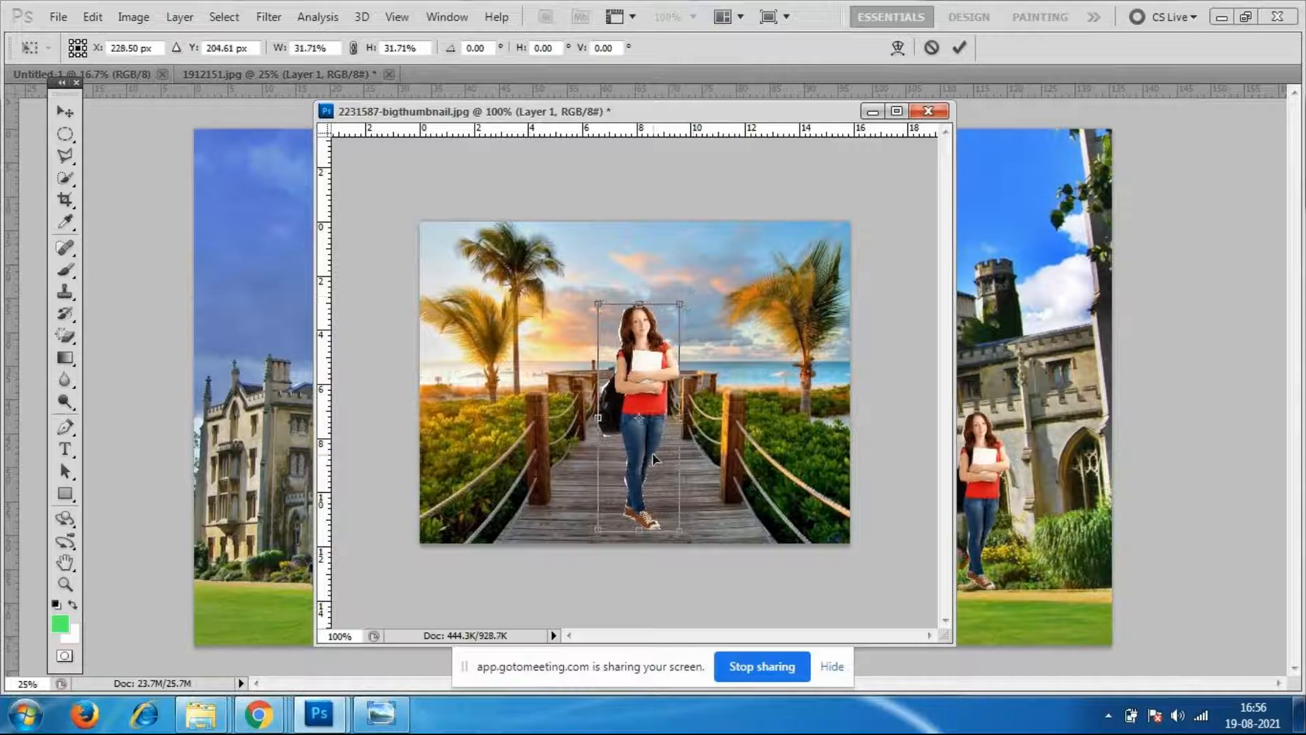
{"action": "key", "text": "Return"}
Check the woman's cut-out edges, nudge her slightly up on the boardwalk, and close the beach image without saving.
{"action": "key", "text": "ctrl+plus"}
{"action": "key", "text": "ctrl+plus"}
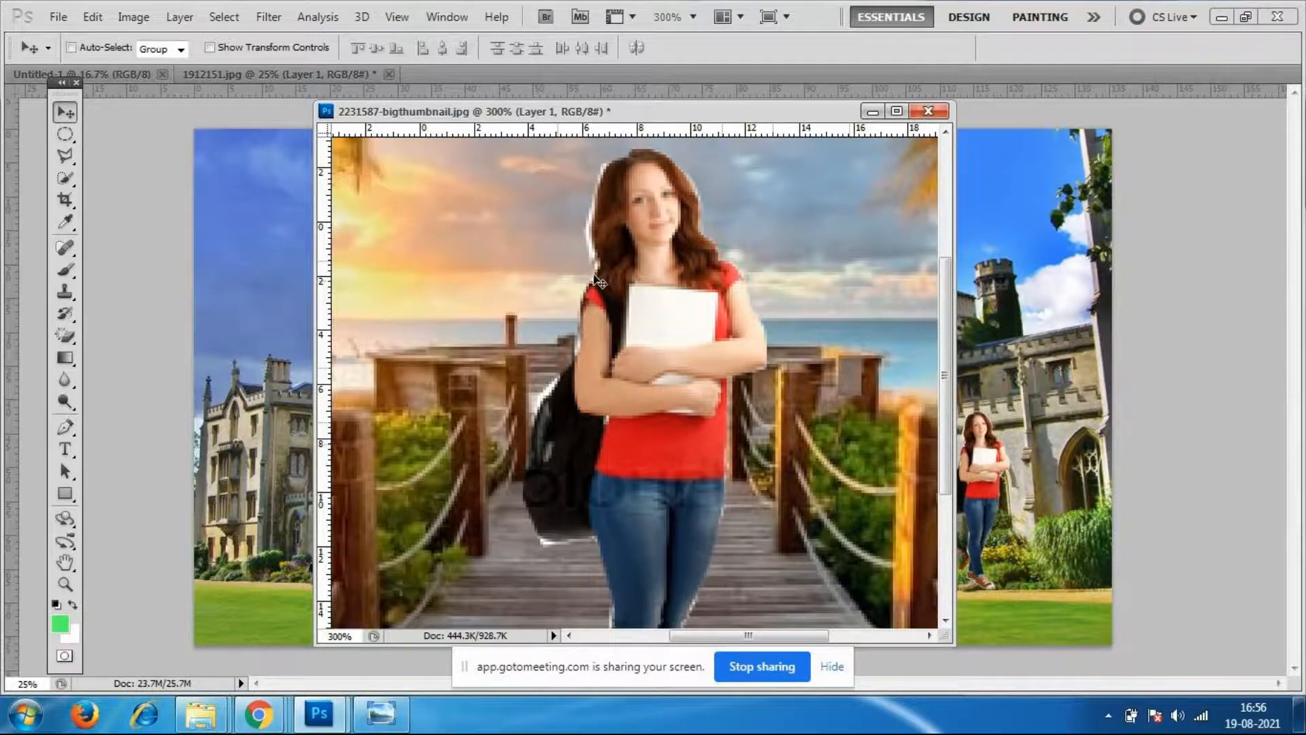
{"action": "key", "text": "ctrl+minus"}
{"action": "key", "text": "ctrl+minus"}
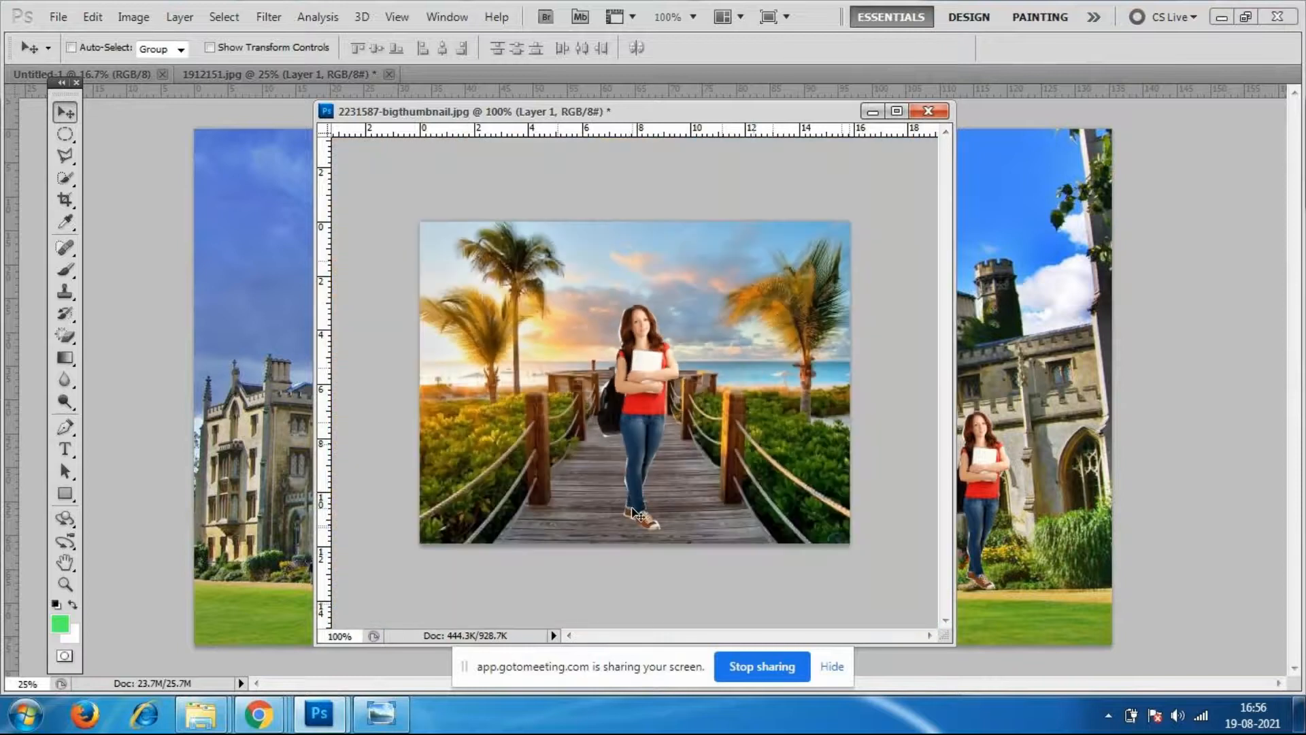
{"action": "key", "text": "ctrl+plus"}
{"action": "key", "text": "ctrl+minus"}
{"action": "left_click_drag", "start_coordinate": [638, 410], "coordinate": [636, 406]}
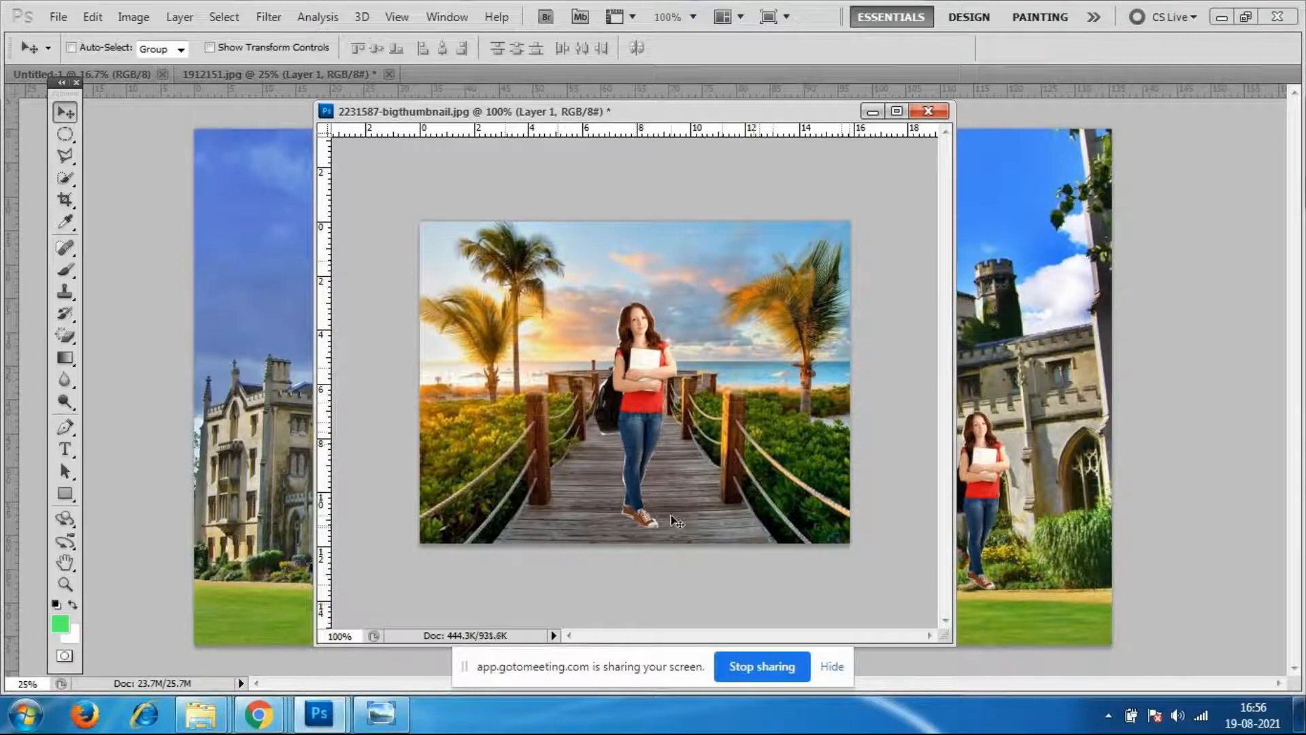
{"action": "left_click", "coordinate": [929, 112]}
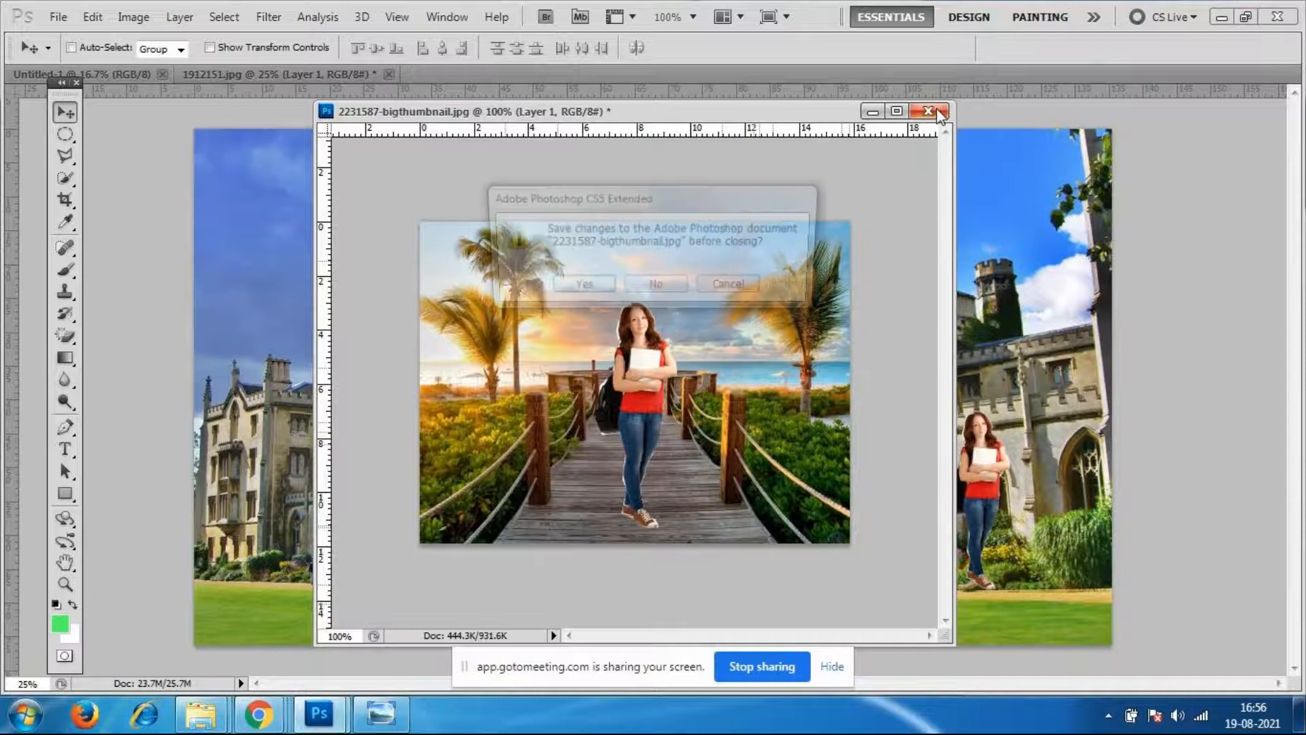
{"action": "left_click", "coordinate": [662, 288]}
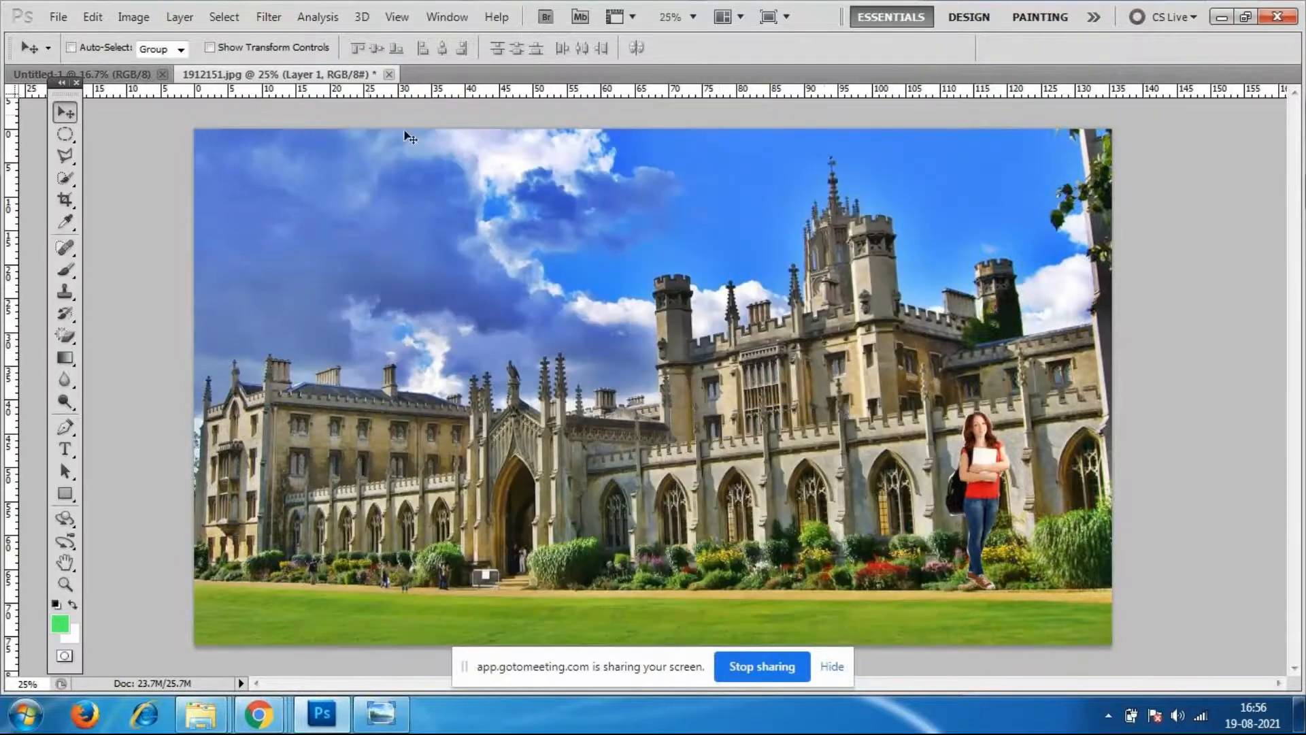
Open the photo rk4164 of the woman in a red lehenga from the photoshop folder.
{"action": "left_click", "coordinate": [54, 18]}
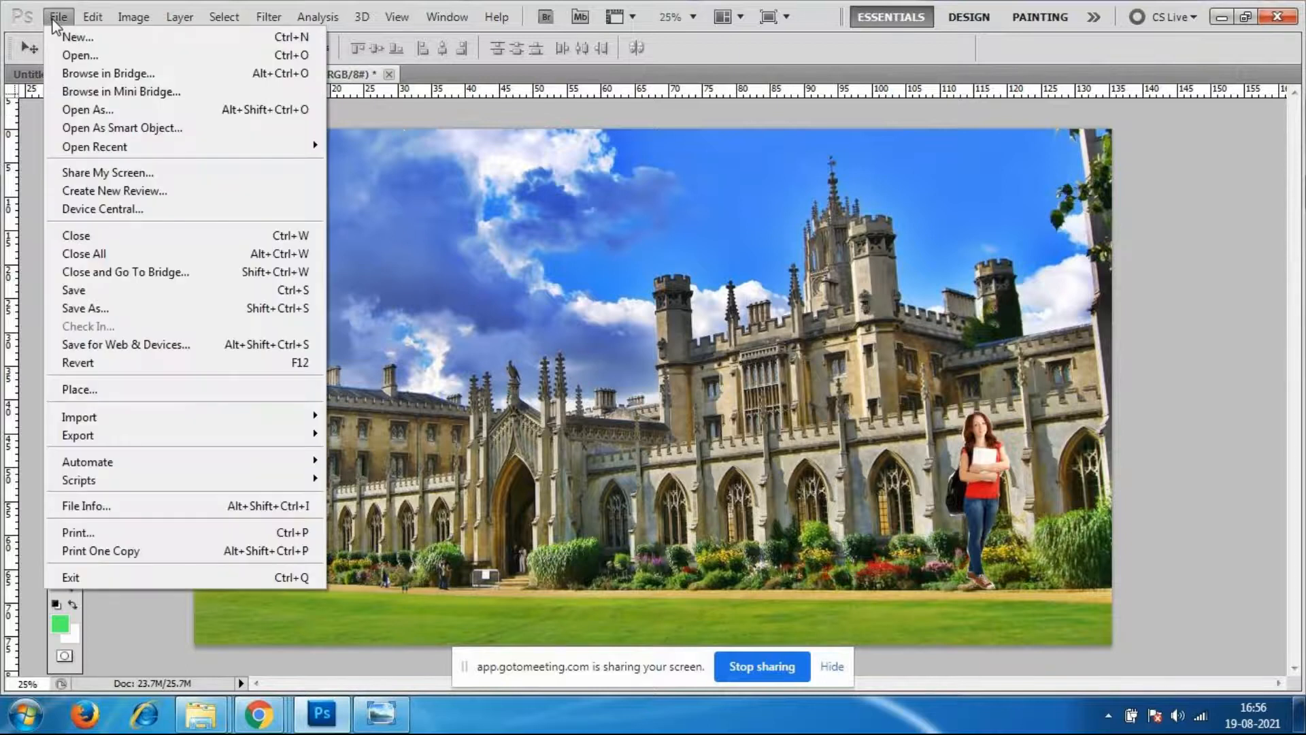
{"action": "left_click", "coordinate": [59, 60]}
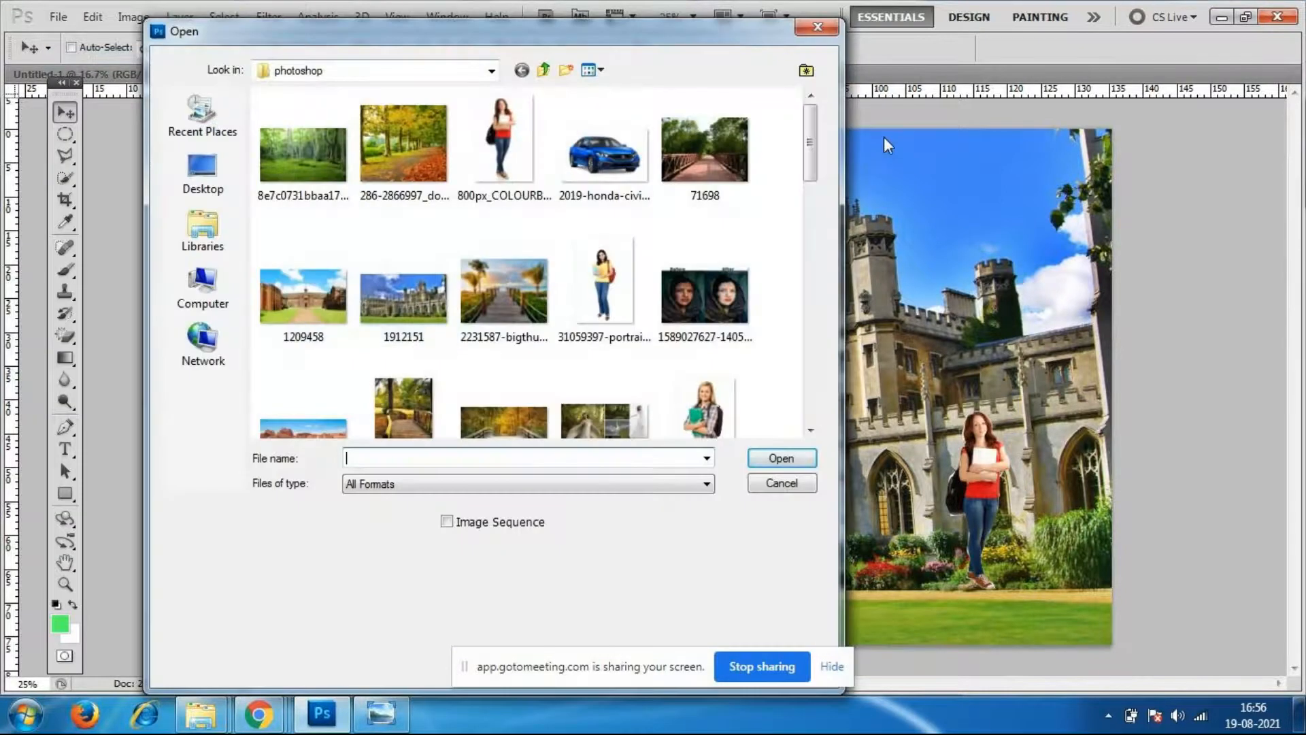
{"action": "left_click_drag", "start_coordinate": [810, 147], "coordinate": [811, 250]}
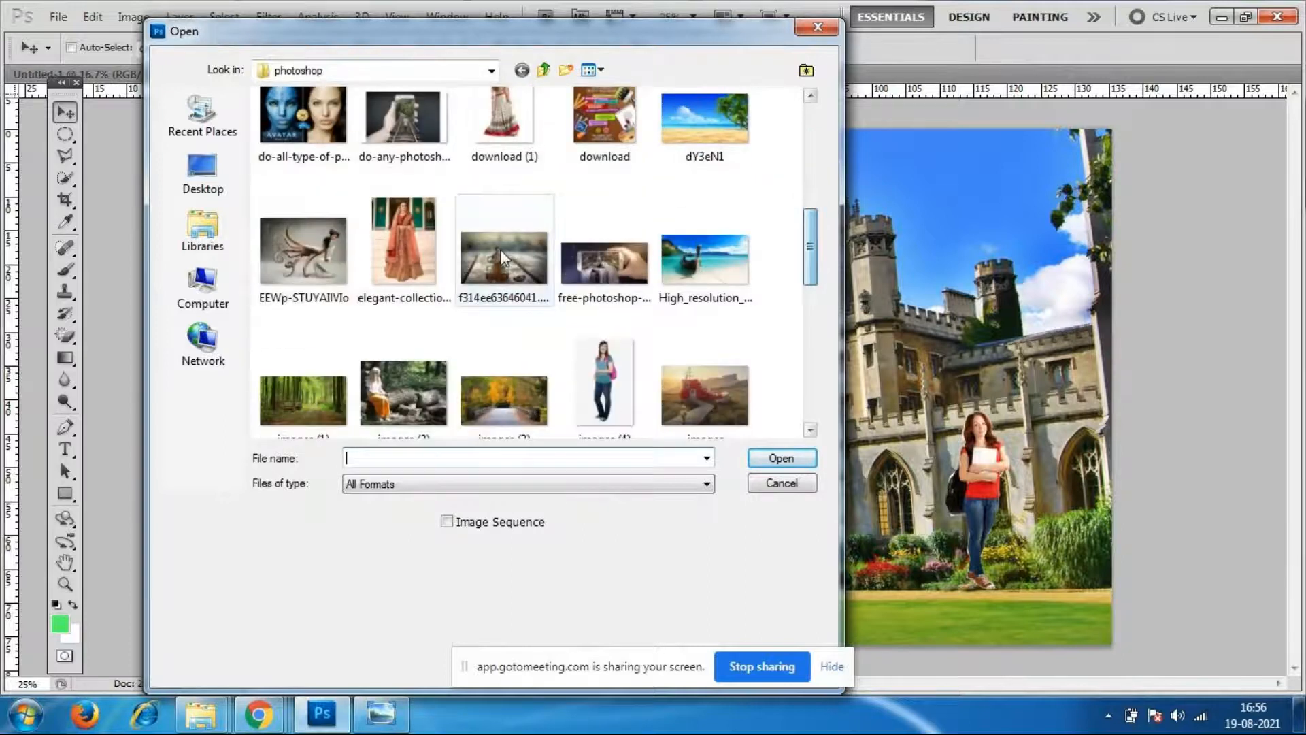
{"action": "left_click", "coordinate": [412, 245]}
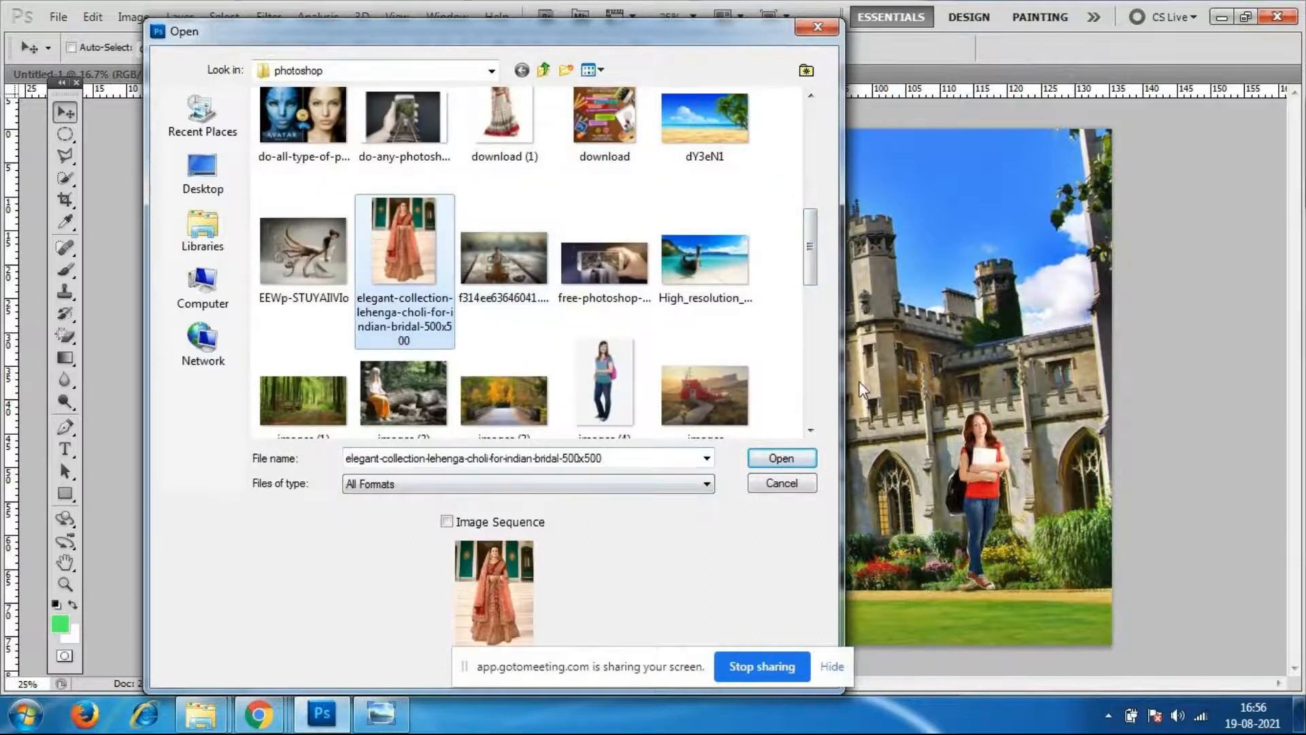
{"action": "left_click_drag", "start_coordinate": [811, 243], "coordinate": [818, 245]}
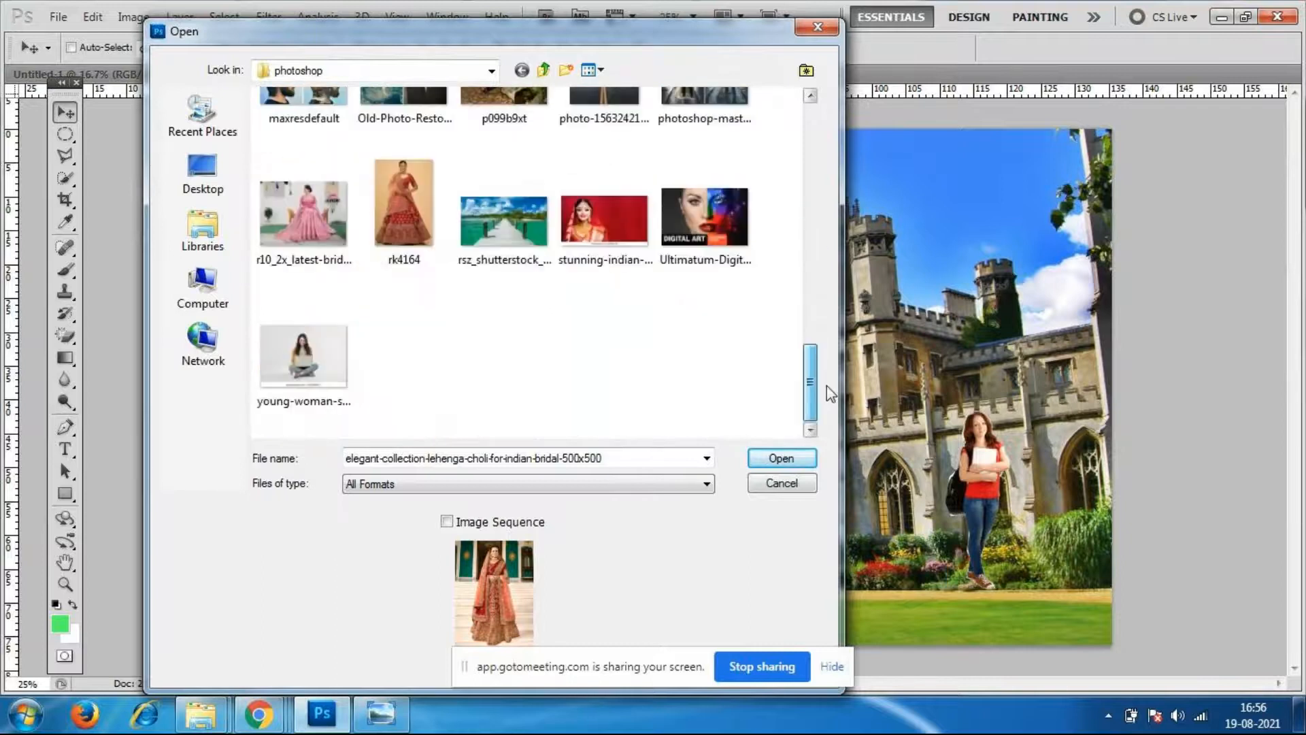
{"action": "left_click", "coordinate": [391, 235]}
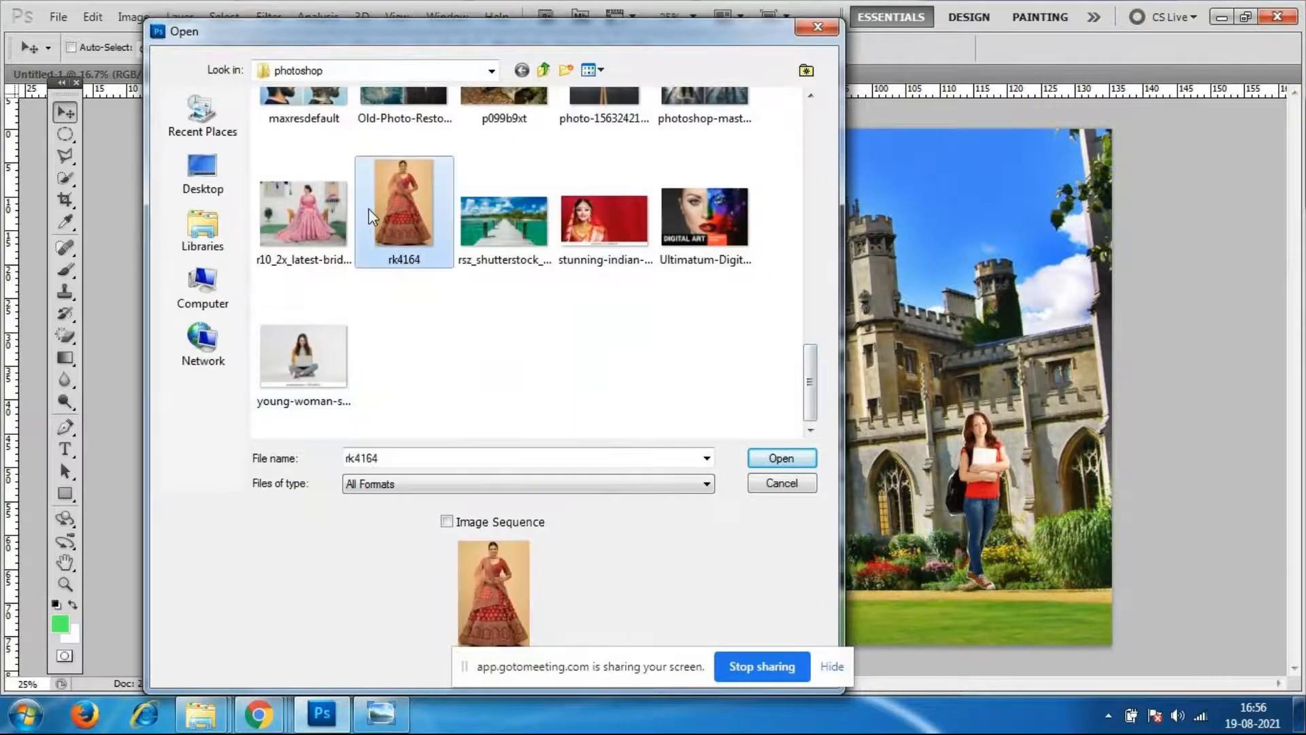
{"action": "left_click", "coordinate": [779, 458]}
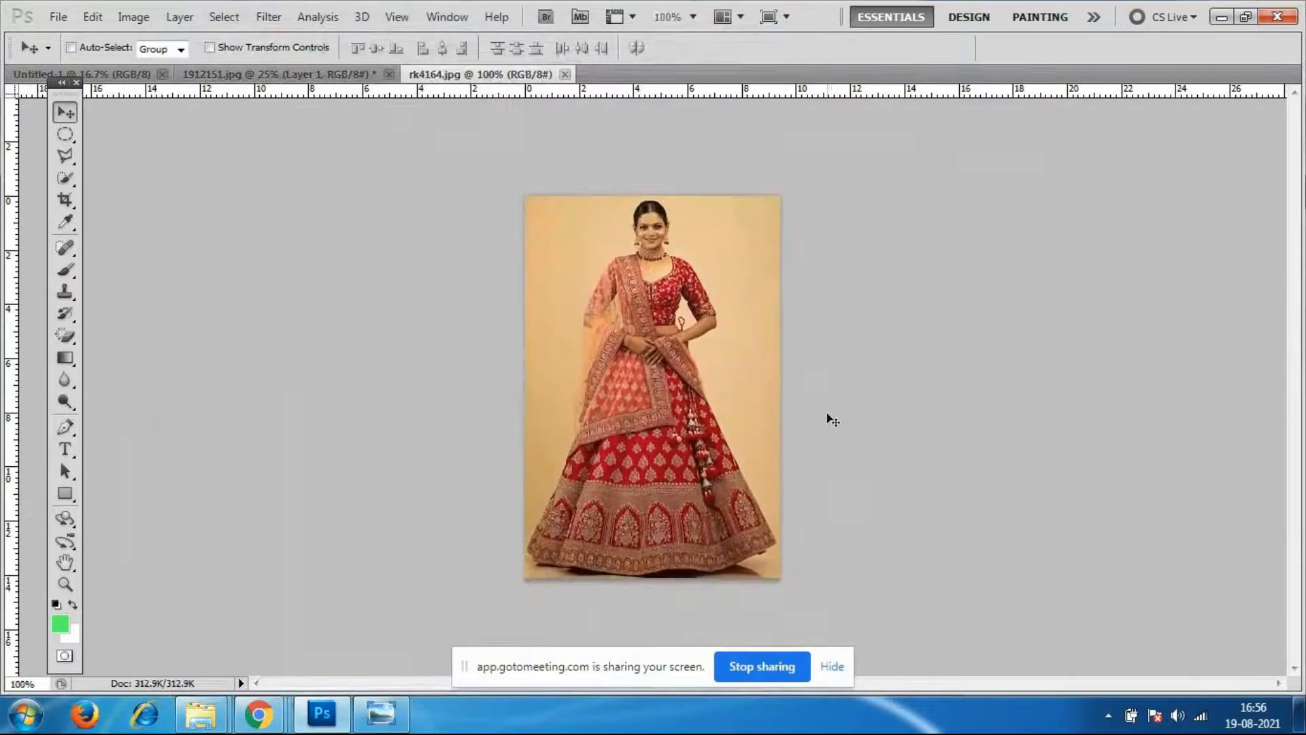
Inspect the woman's face and outline in rk4164.jpg at up to 400% magnification, and close the photo.
{"action": "key", "text": "ctrl+plus"}
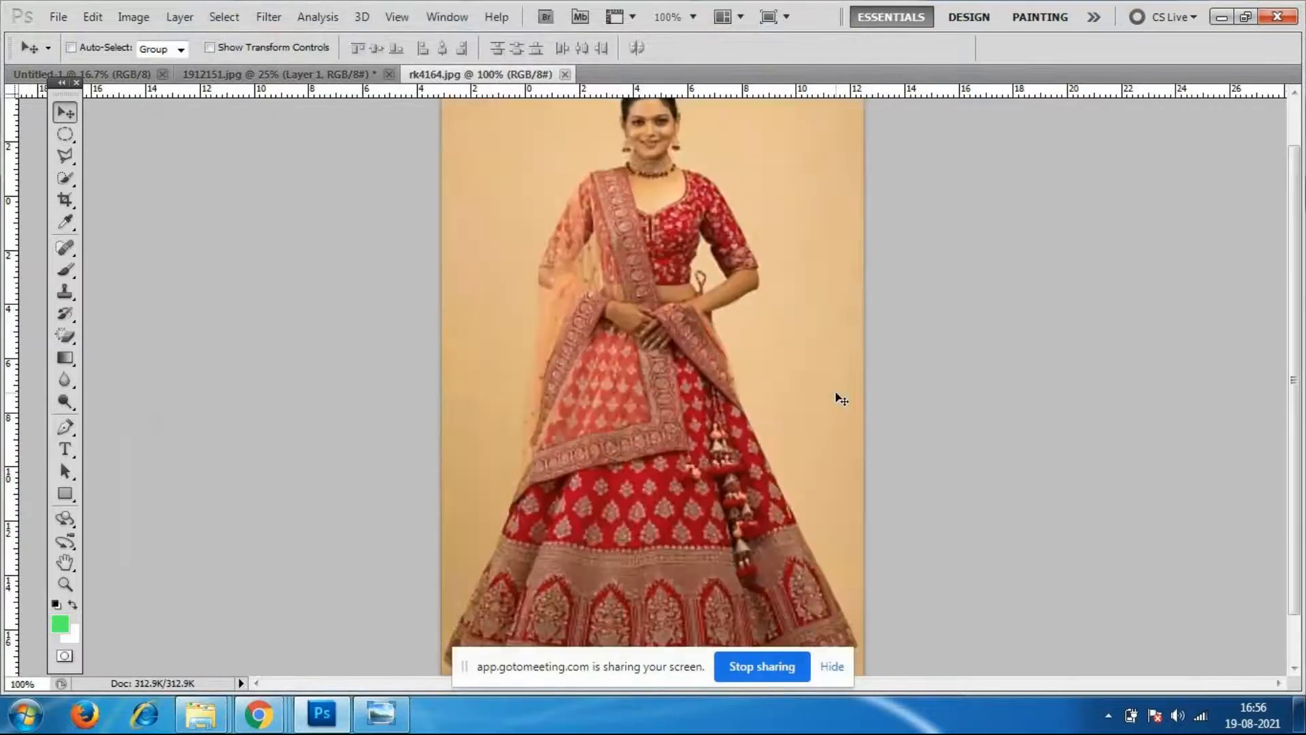
{"action": "scroll", "coordinate": [755, 323], "scroll_direction": "up", "scroll_amount": 2}
{"action": "scroll", "coordinate": [811, 315], "scroll_direction": "left", "scroll_amount": 1}
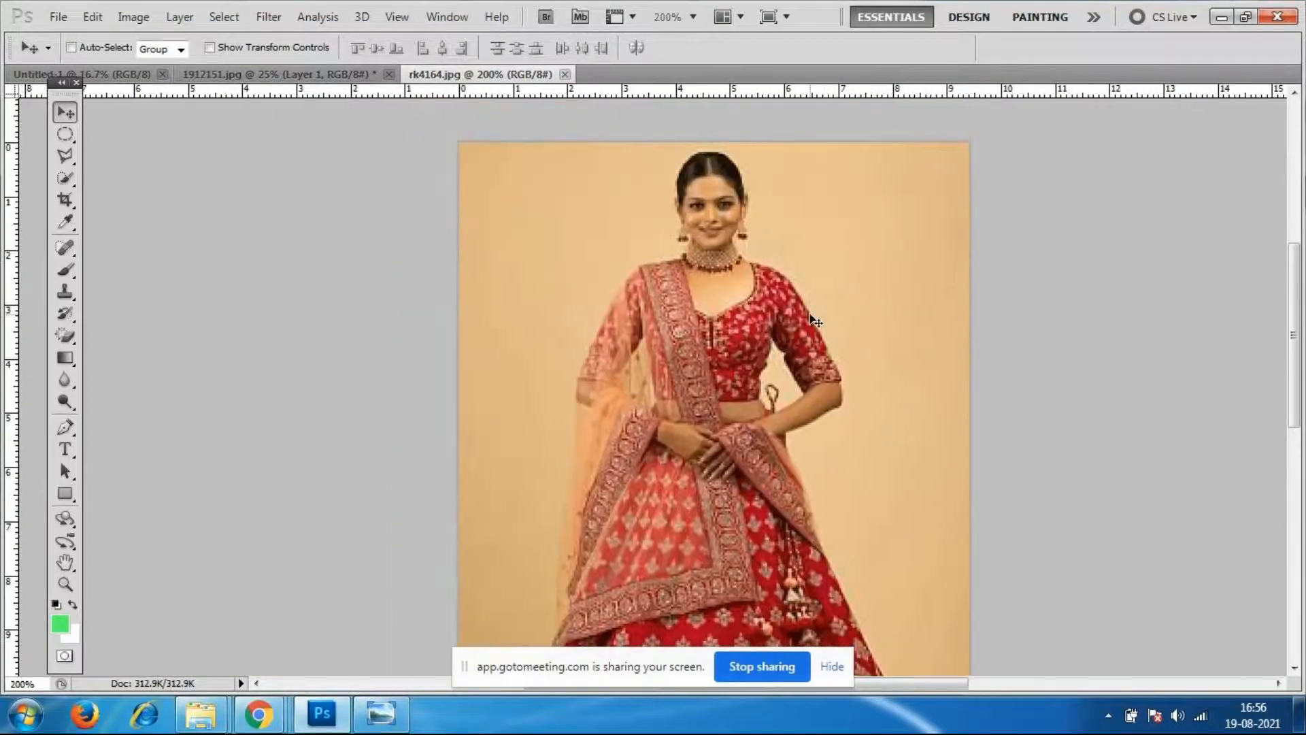
{"action": "key", "text": "ctrl+plus"}
{"action": "scroll", "coordinate": [721, 269], "scroll_direction": "up", "scroll_amount": 1}
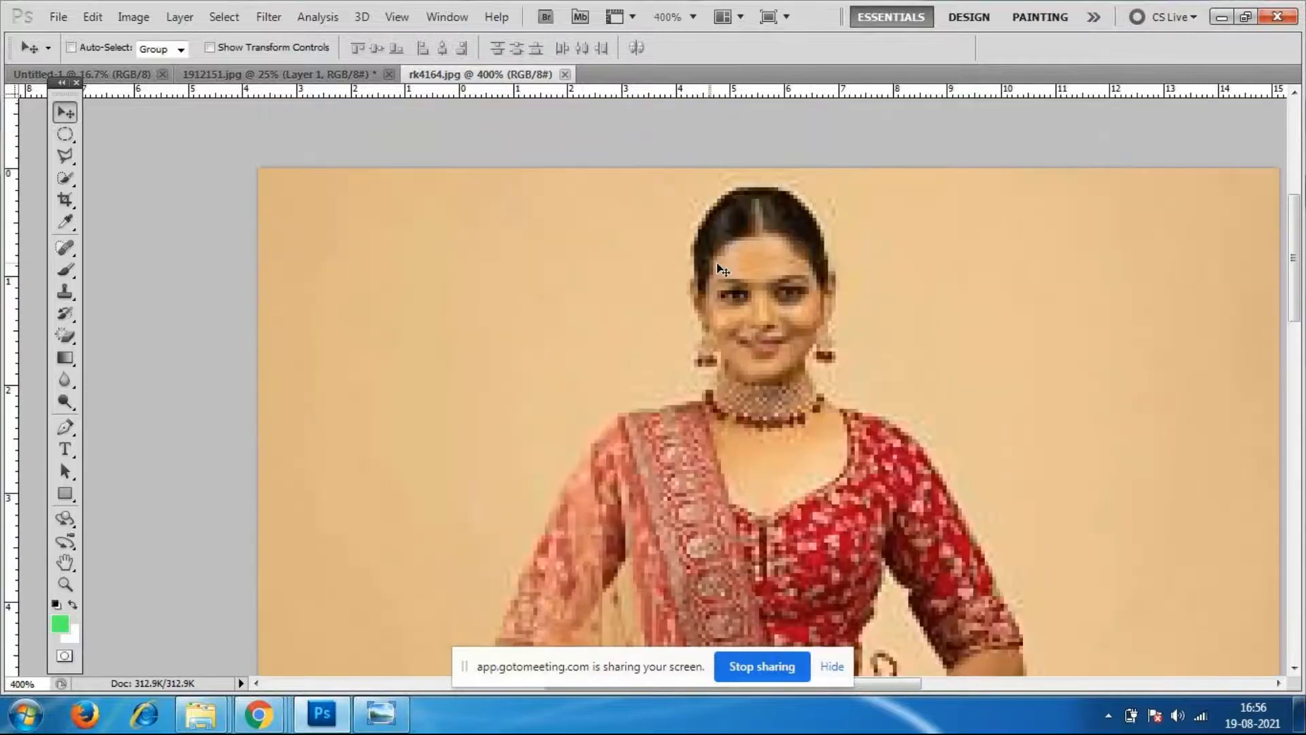
{"action": "left_click", "coordinate": [565, 74]}
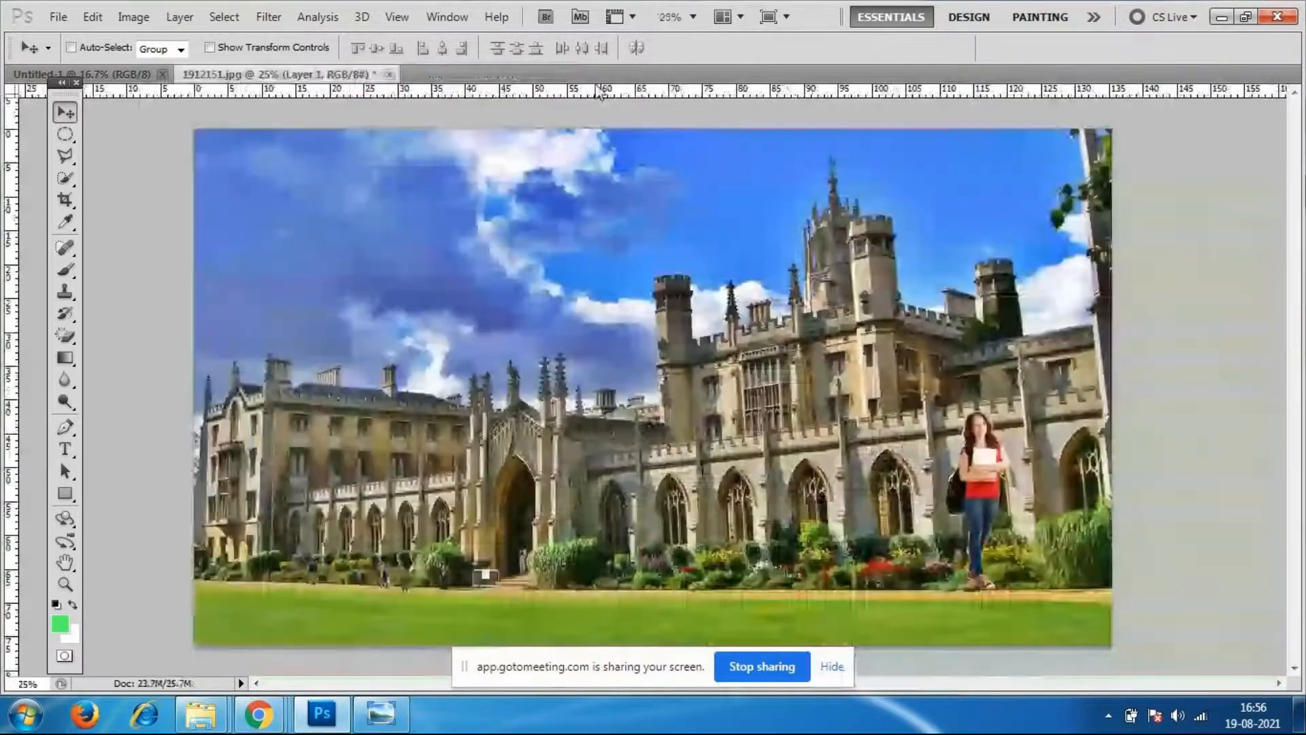
{"action": "left_click", "coordinate": [58, 16]}
{"action": "left_click", "coordinate": [67, 54]}
{"action": "scroll", "coordinate": [523, 269], "scroll_direction": "down", "scroll_amount": 6}
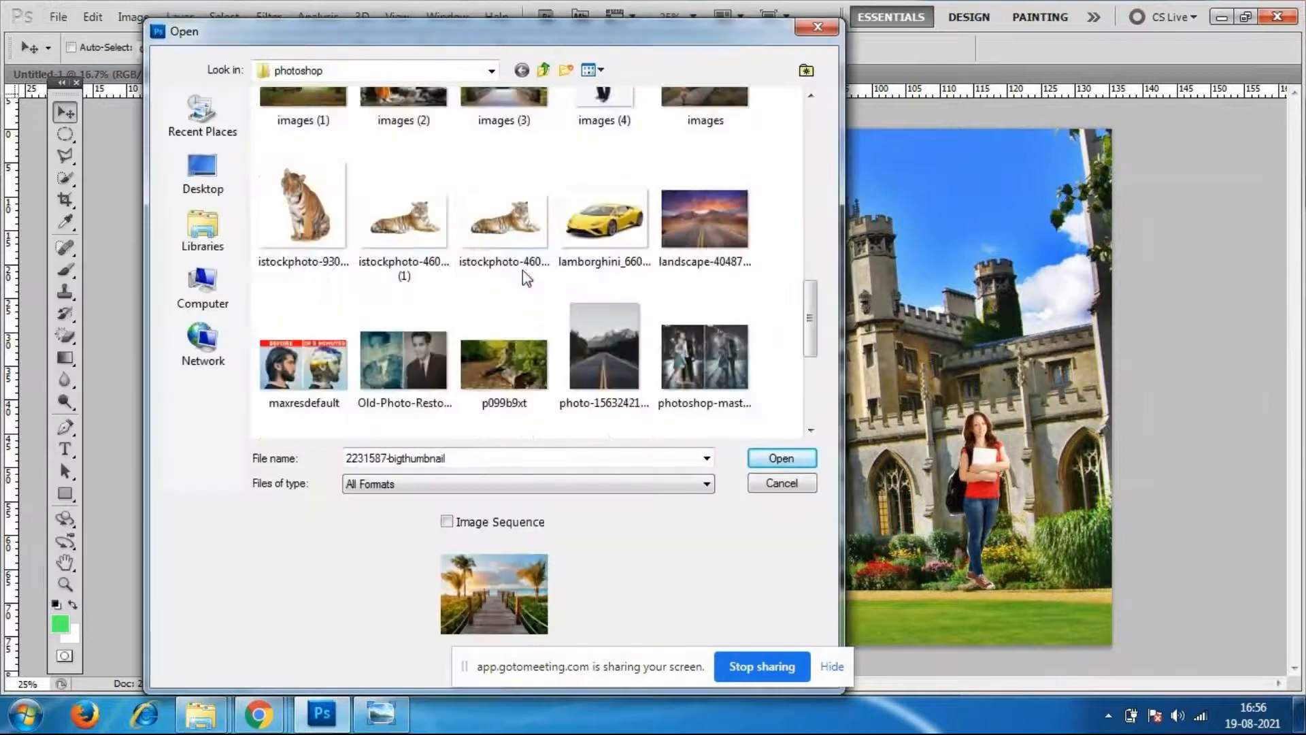
{"action": "scroll", "coordinate": [522, 269], "scroll_direction": "down", "scroll_amount": 2}
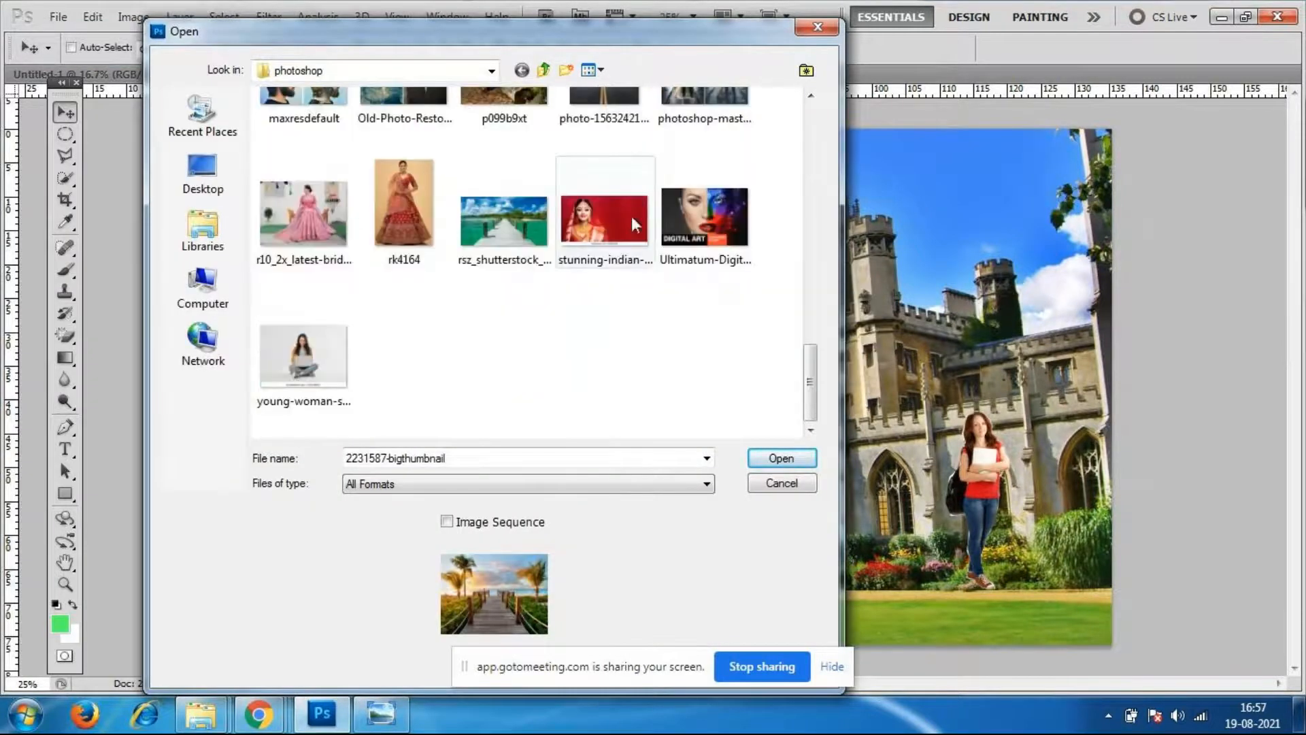
{"action": "scroll", "coordinate": [652, 267], "scroll_direction": "up", "scroll_amount": 8}
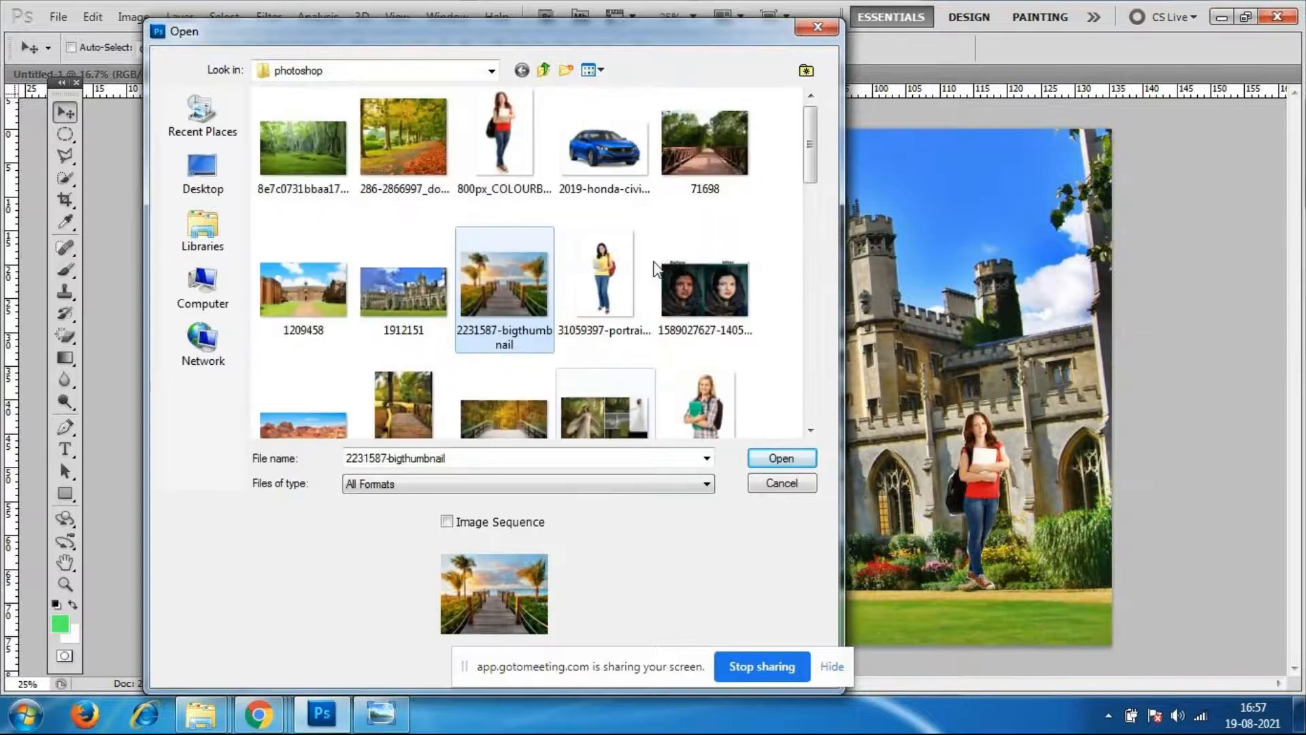
{"action": "scroll", "coordinate": [653, 268], "scroll_direction": "up", "scroll_amount": 1}
{"action": "scroll", "coordinate": [655, 256], "scroll_direction": "down", "scroll_amount": 3}
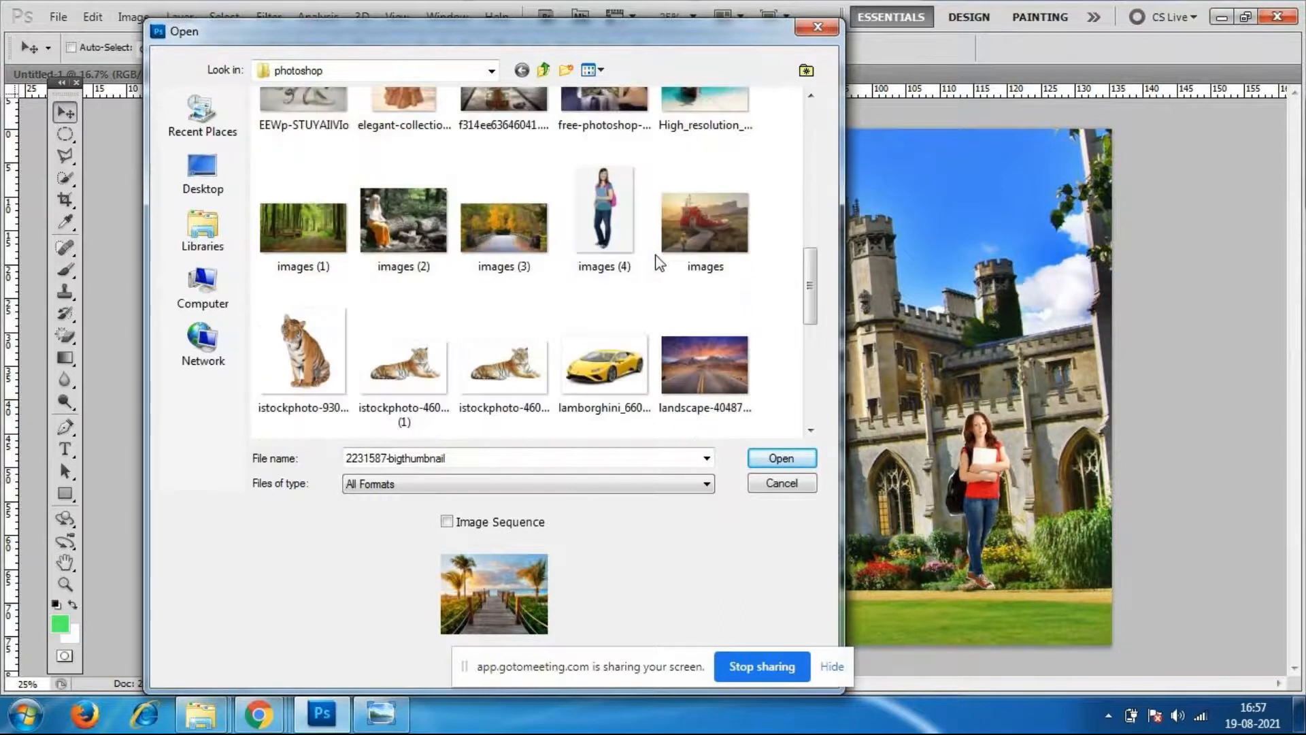
{"action": "left_click", "coordinate": [604, 252]}
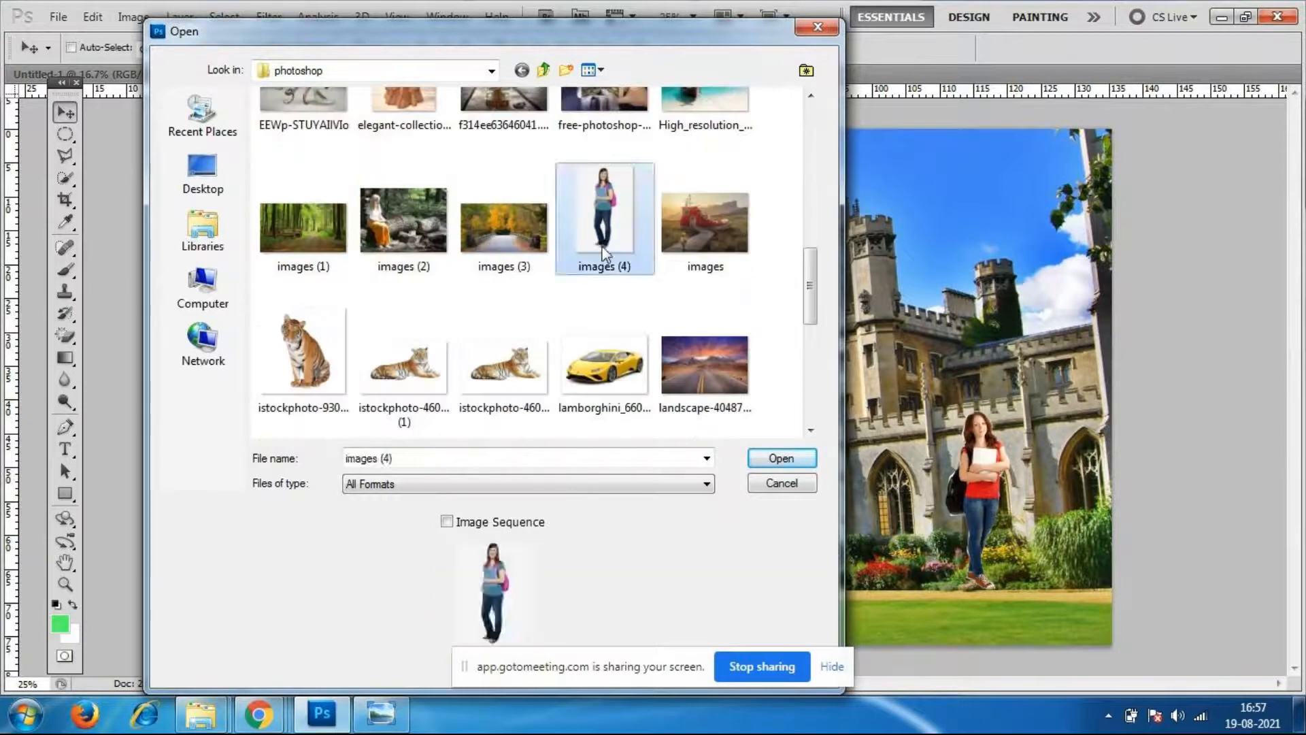
{"action": "left_click", "coordinate": [782, 457]}
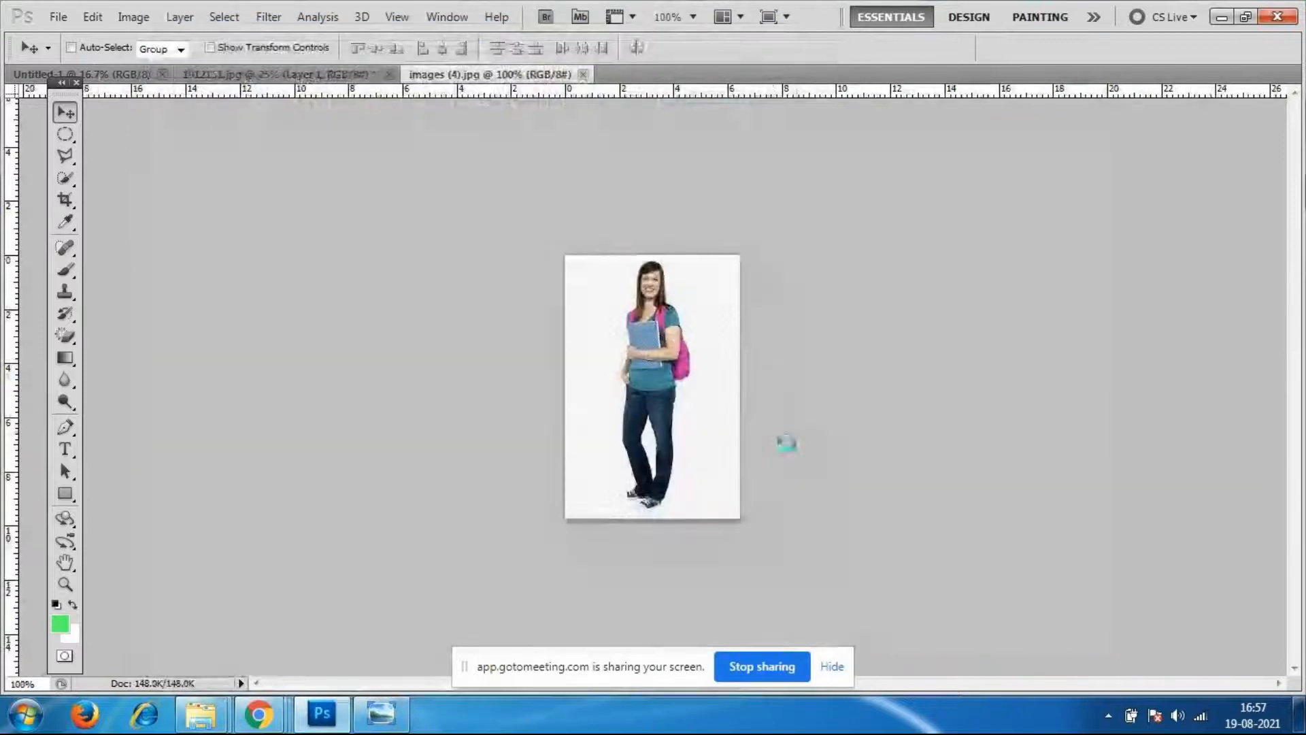
{"action": "left_click", "coordinate": [584, 75]}
Open the 31059397-portrait photo of the student in a yellow T-shirt from the photoshop folder.
{"action": "left_click", "coordinate": [58, 17]}
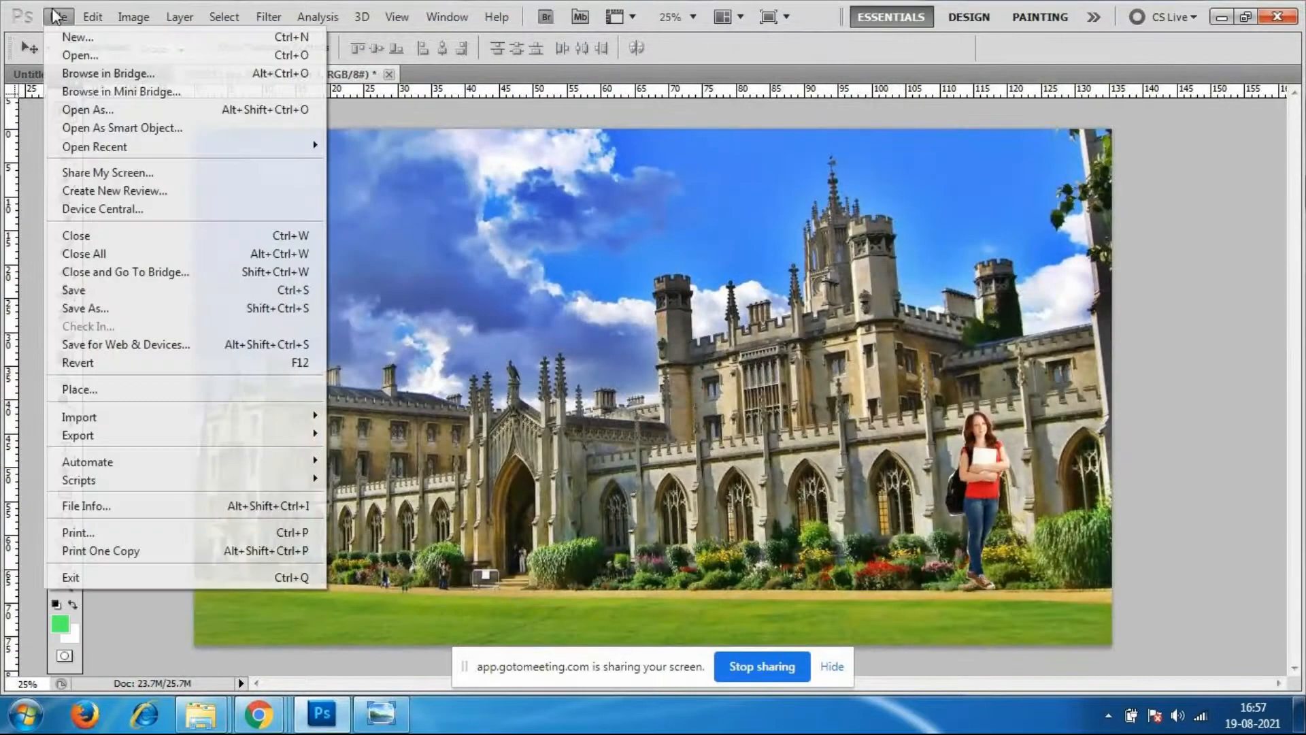
{"action": "left_click", "coordinate": [65, 52]}
{"action": "left_click", "coordinate": [604, 286]}
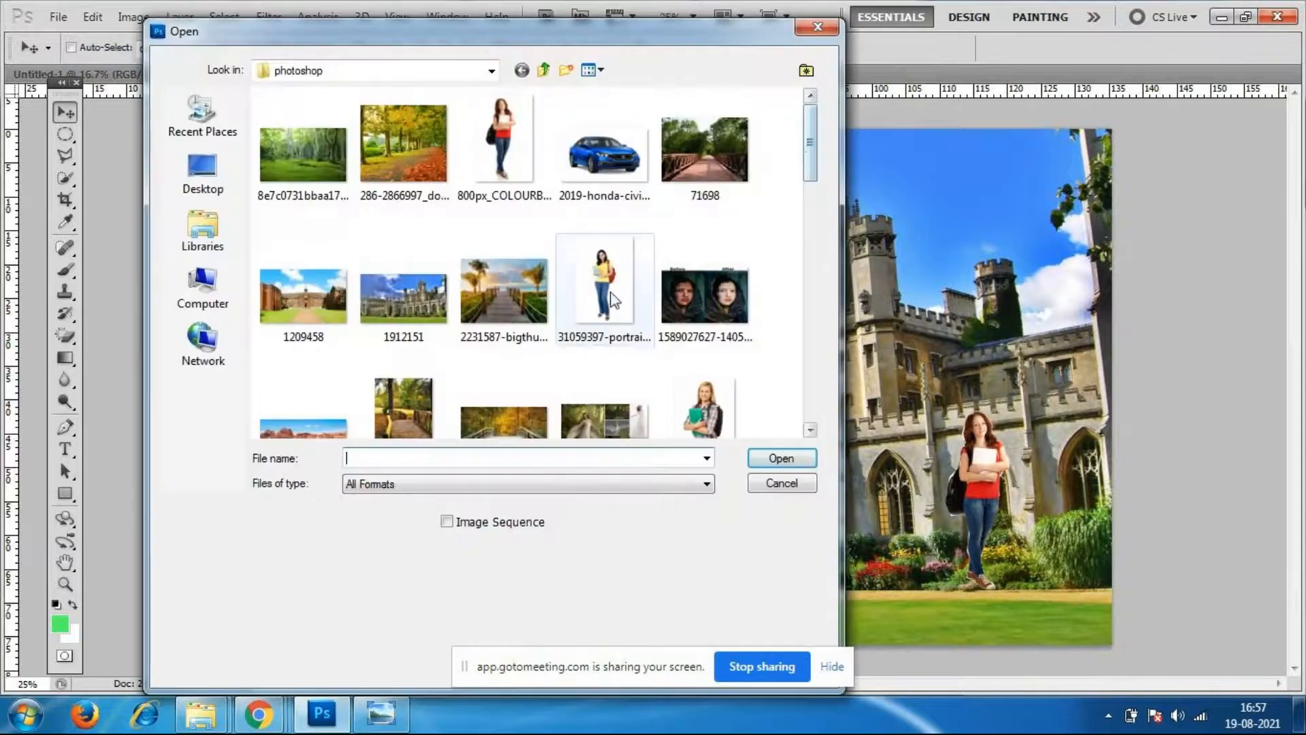
{"action": "left_click", "coordinate": [776, 457]}
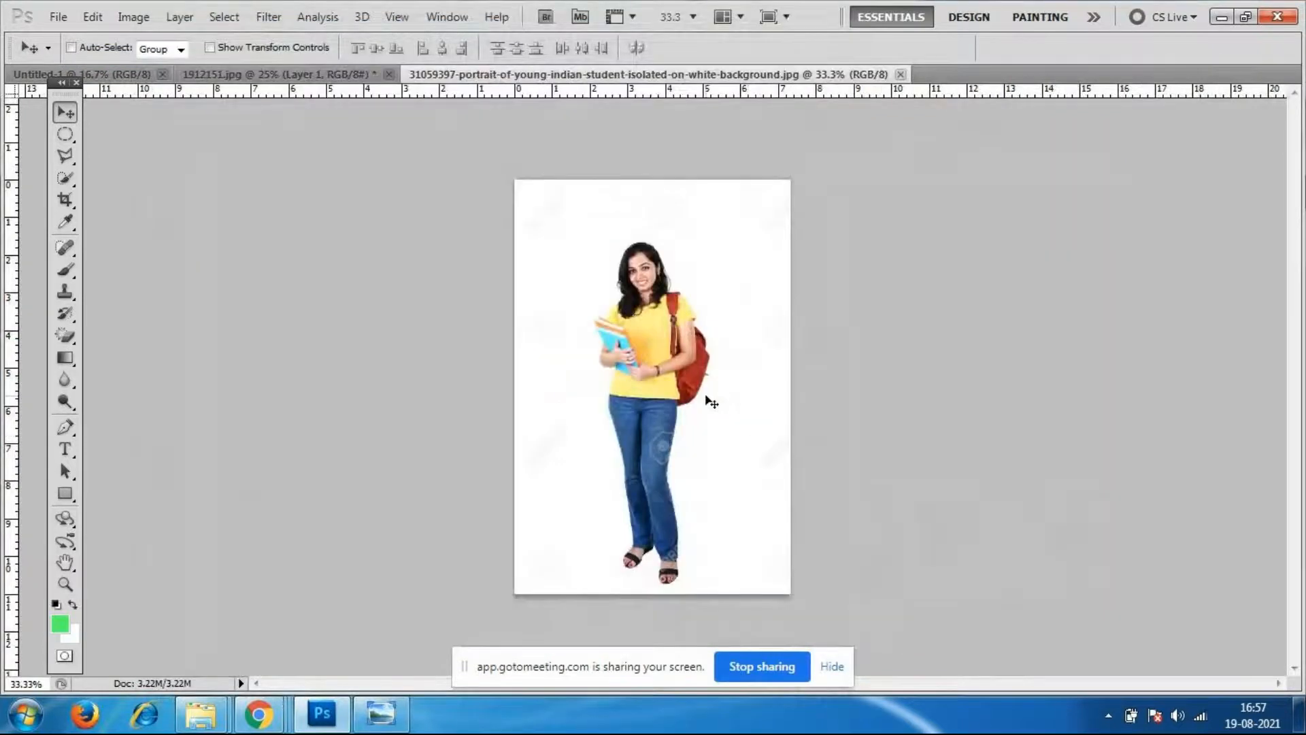
Start a Polygonal Lasso outline at 200% magnification, tracing from the backpack strap over the shoulder and down around the yellow sleeve.
{"action": "key", "text": "ctrl+plus"}
{"action": "key", "text": "ctrl+plus"}
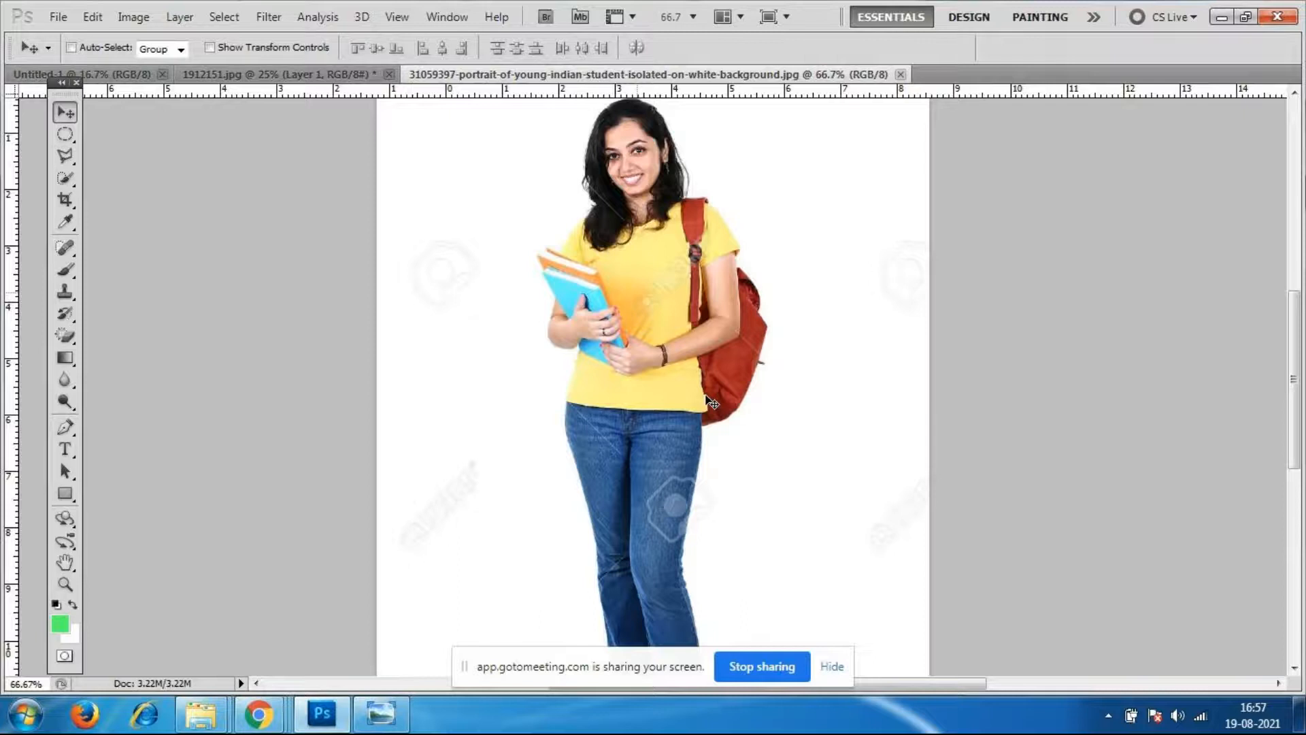
{"action": "key", "text": "ctrl+plus"}
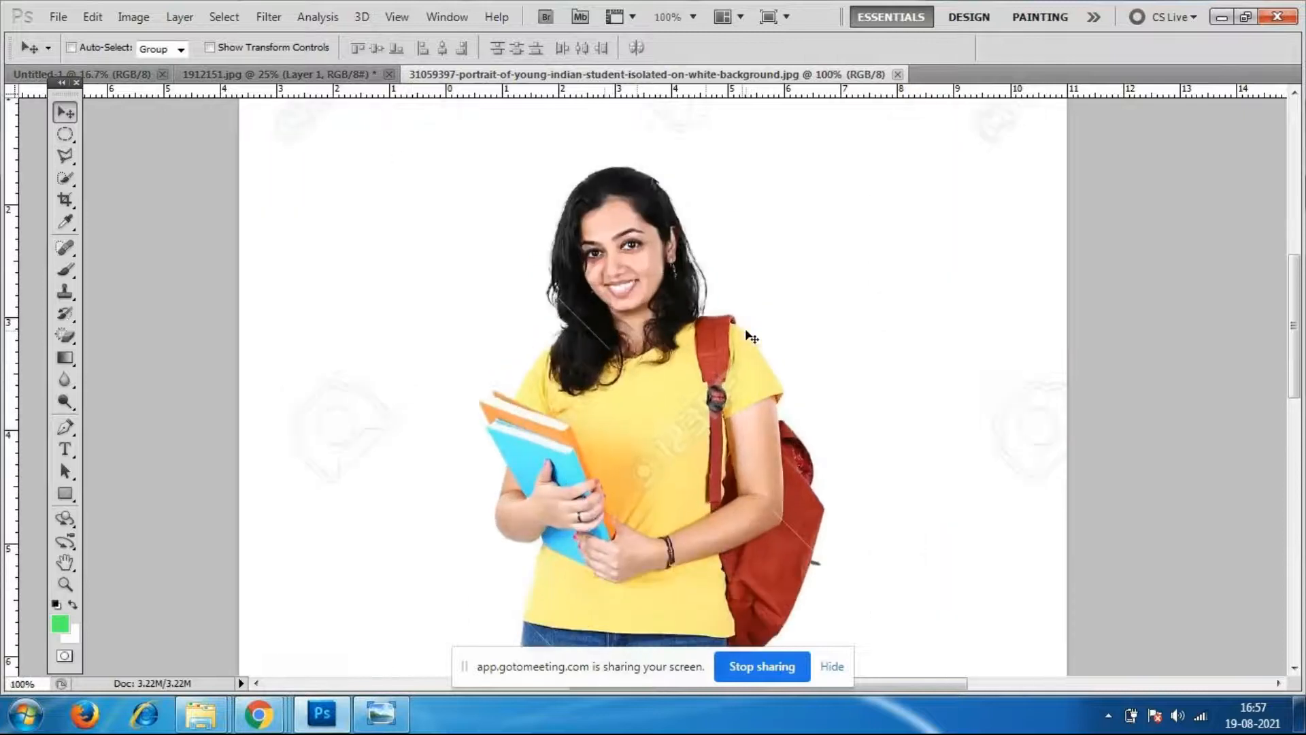
{"action": "left_click", "coordinate": [64, 155]}
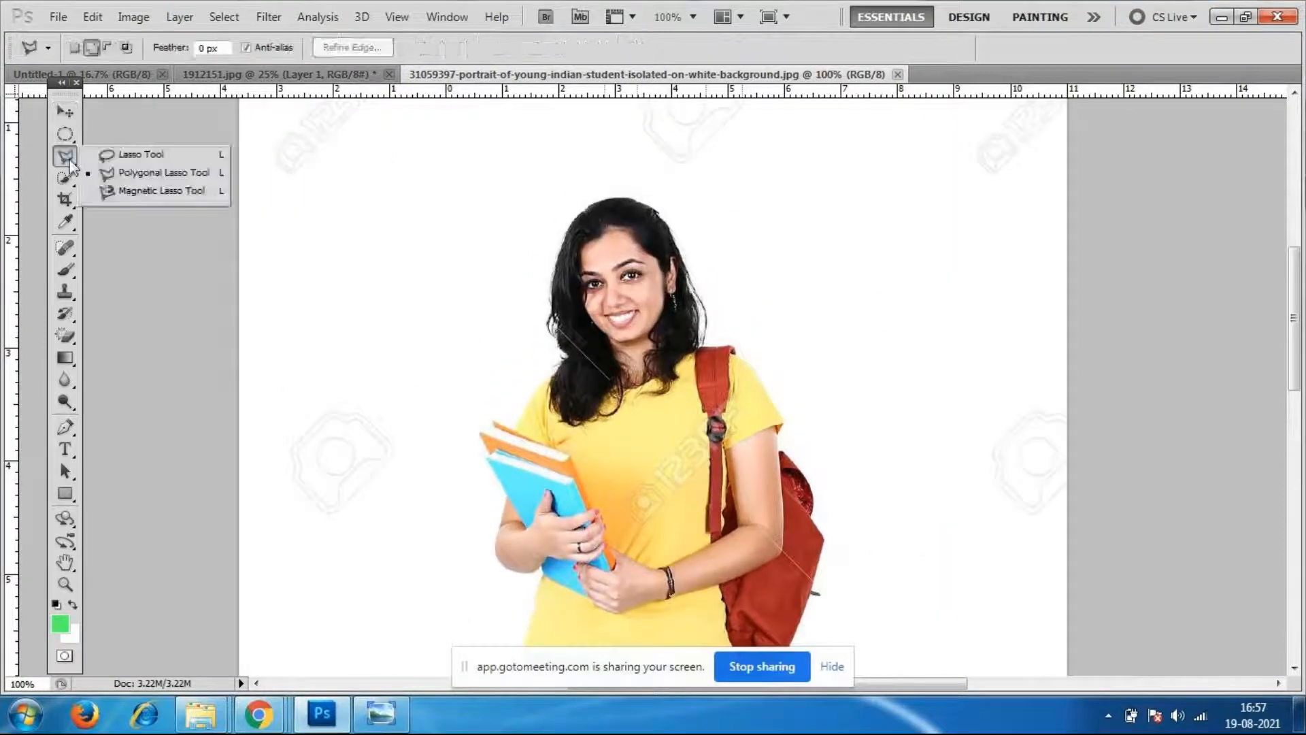
{"action": "left_click", "coordinate": [201, 175]}
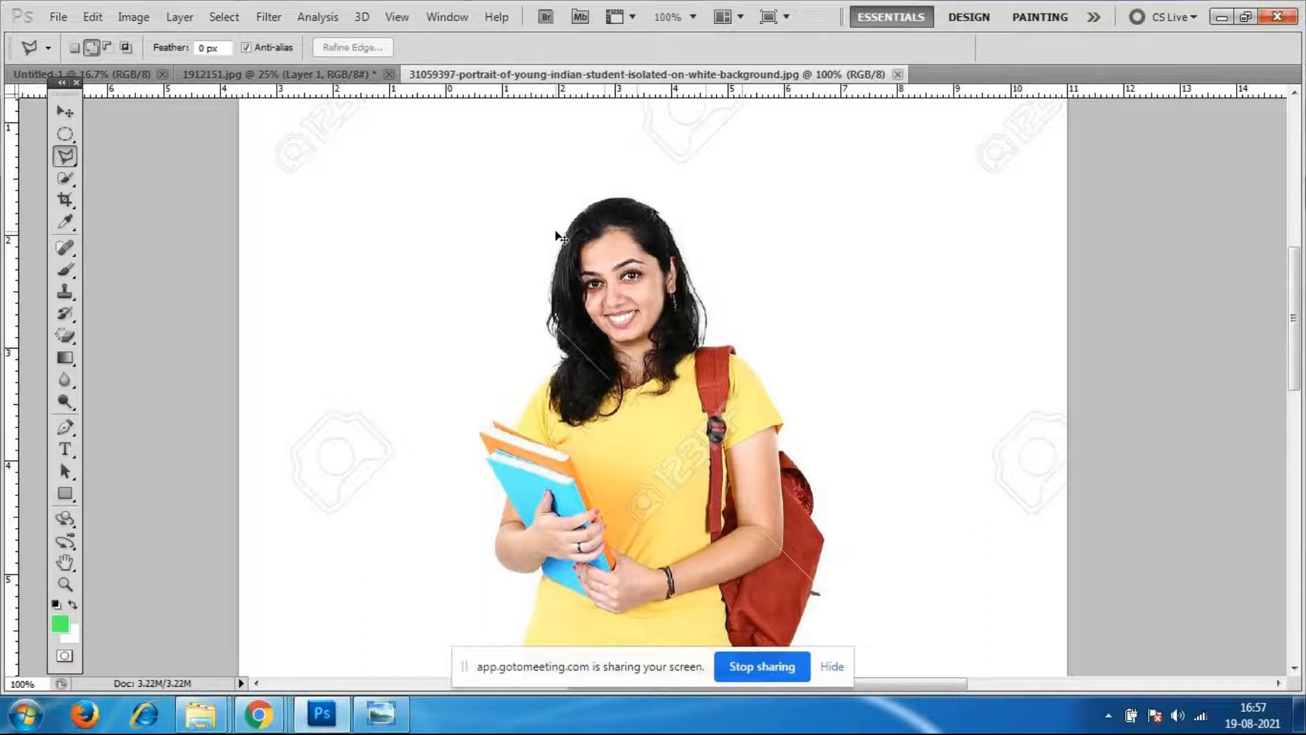
{"action": "key", "text": "ctrl+plus"}
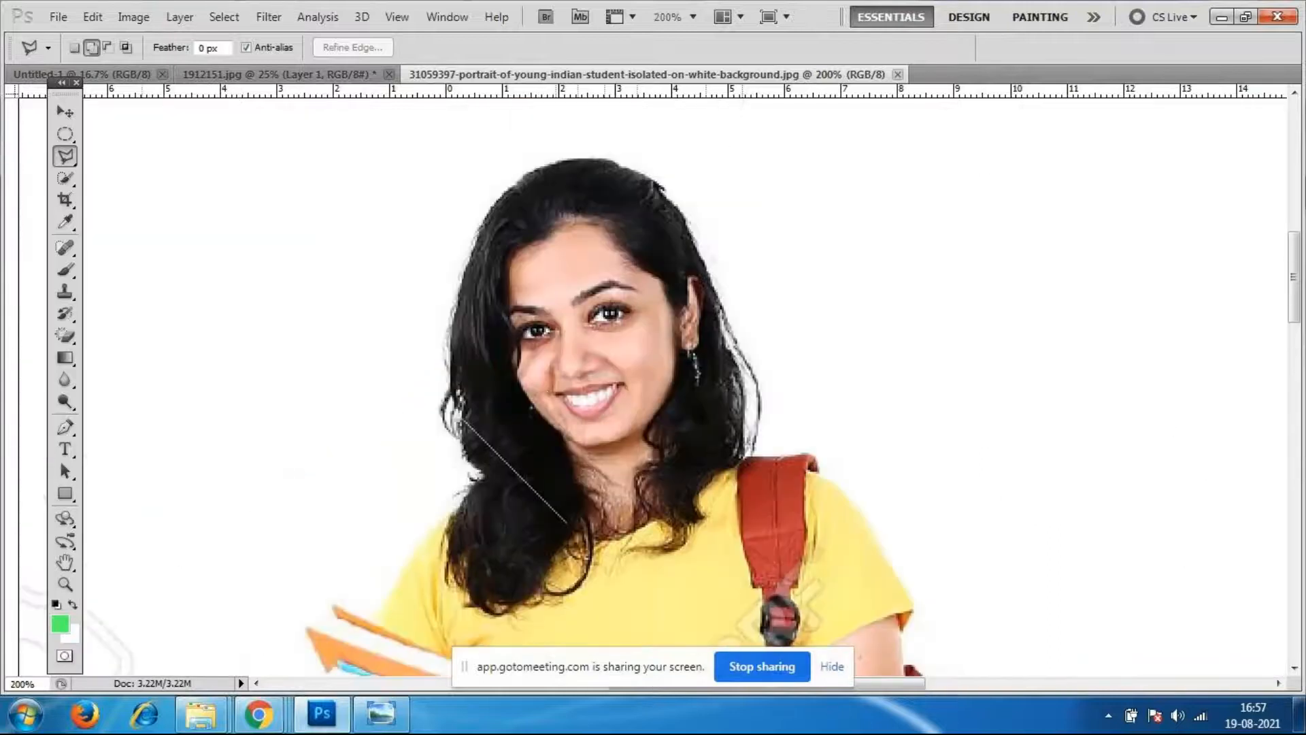
{"action": "scroll", "coordinate": [573, 209], "scroll_direction": "up", "scroll_amount": 2}
{"action": "scroll", "coordinate": [874, 357], "scroll_direction": "down", "scroll_amount": 8}
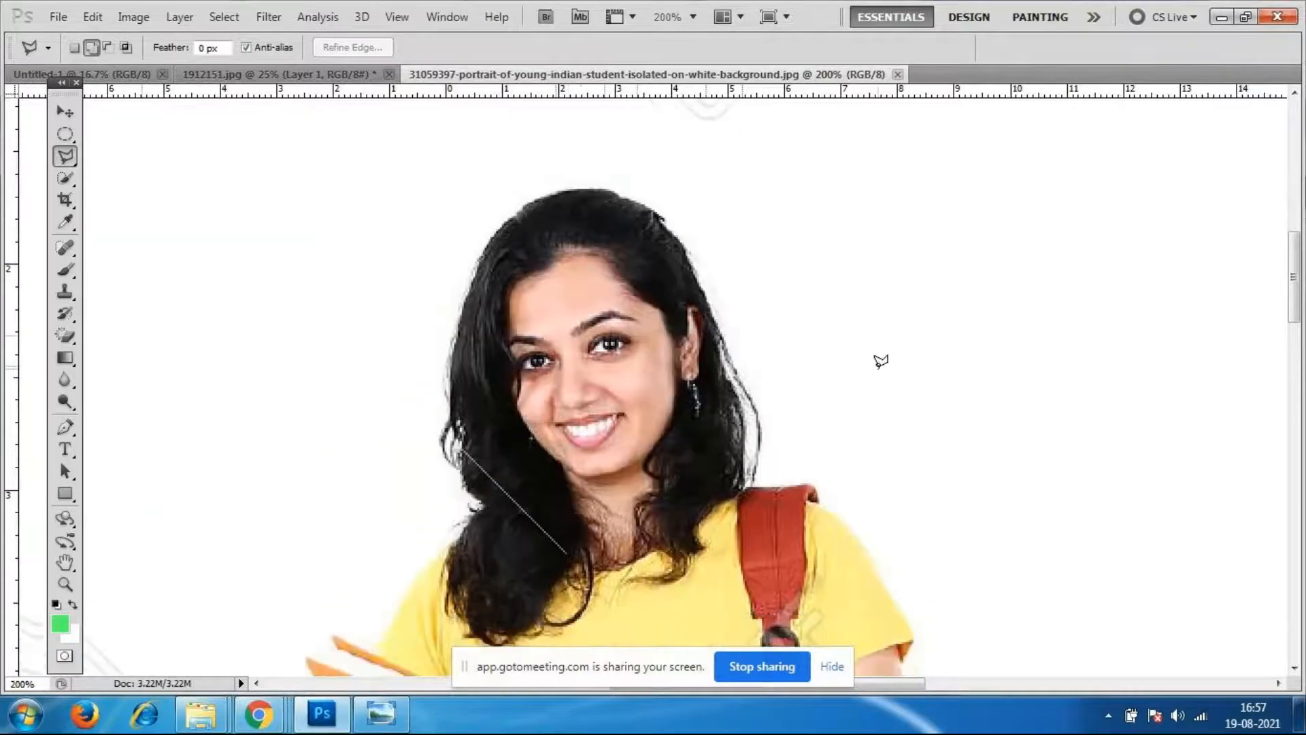
{"action": "left_click", "coordinate": [809, 272]}
{"action": "left_click", "coordinate": [836, 280]}
{"action": "left_click", "coordinate": [883, 348]}
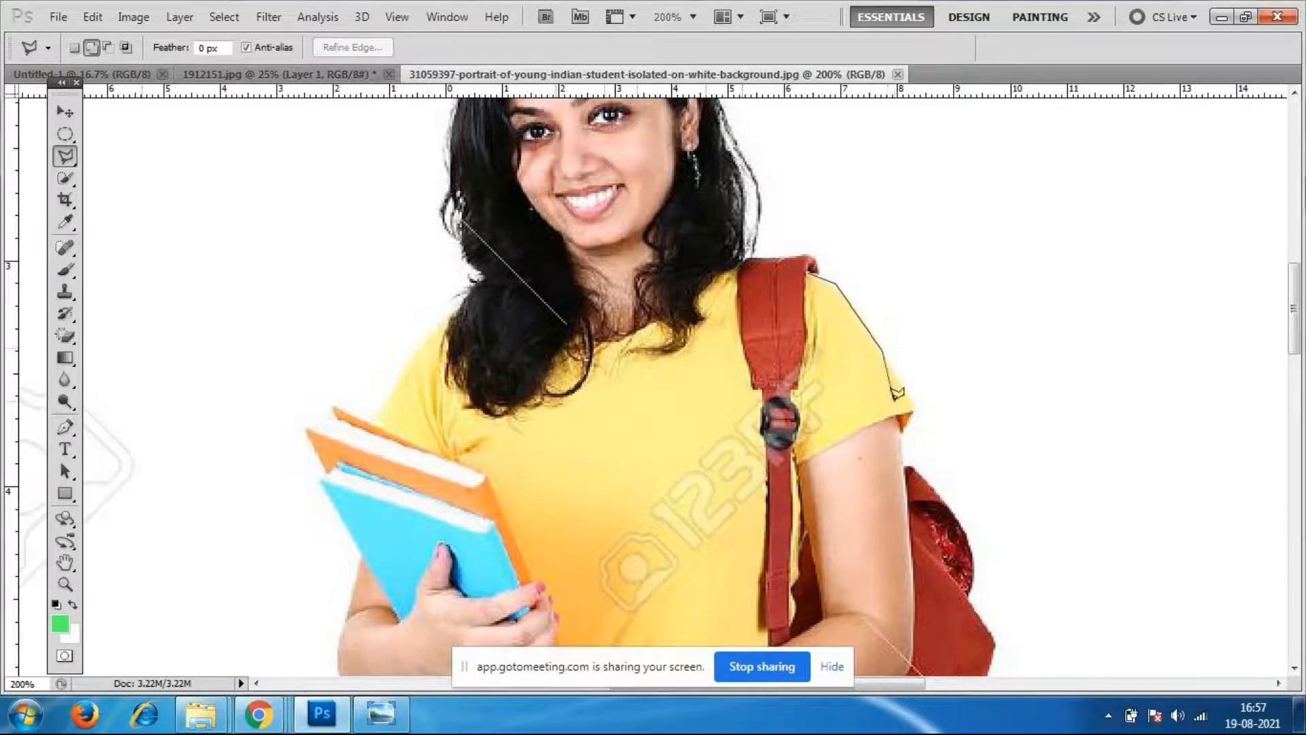
{"action": "left_click", "coordinate": [916, 411]}
{"action": "left_click", "coordinate": [905, 433]}
Continue the lasso outline around the outer edge of the red backpack, including its small side strap, down to its lower corner.
{"action": "left_click", "coordinate": [913, 464]}
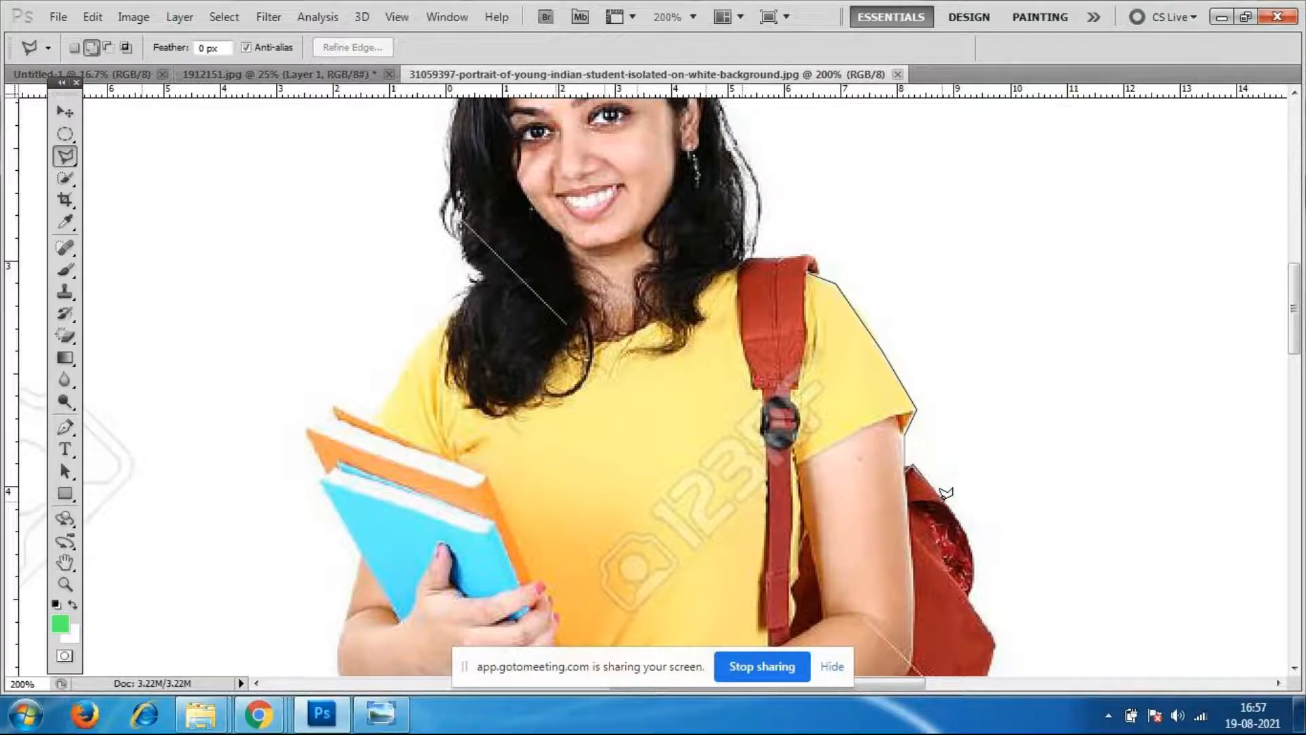
{"action": "left_click", "coordinate": [962, 513]}
{"action": "scroll", "coordinate": [975, 586], "scroll_direction": "down", "scroll_amount": 5}
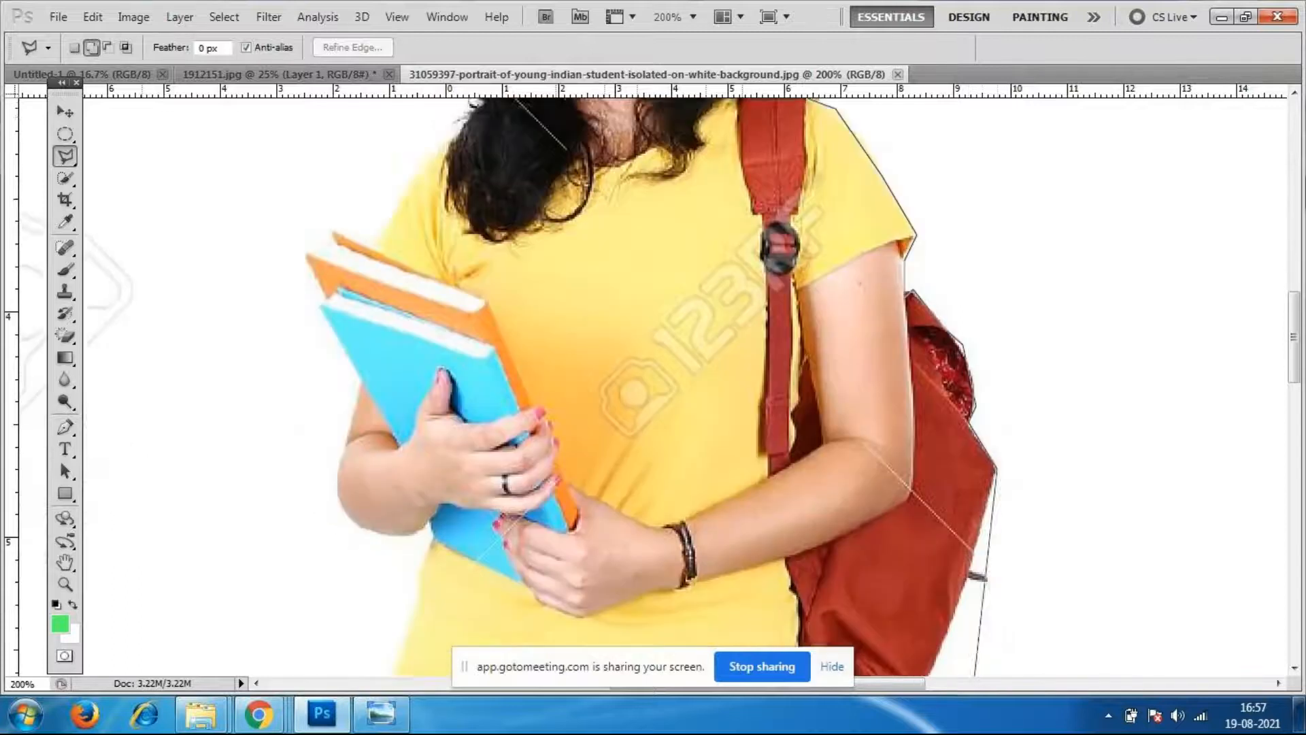
{"action": "left_click", "coordinate": [973, 505]}
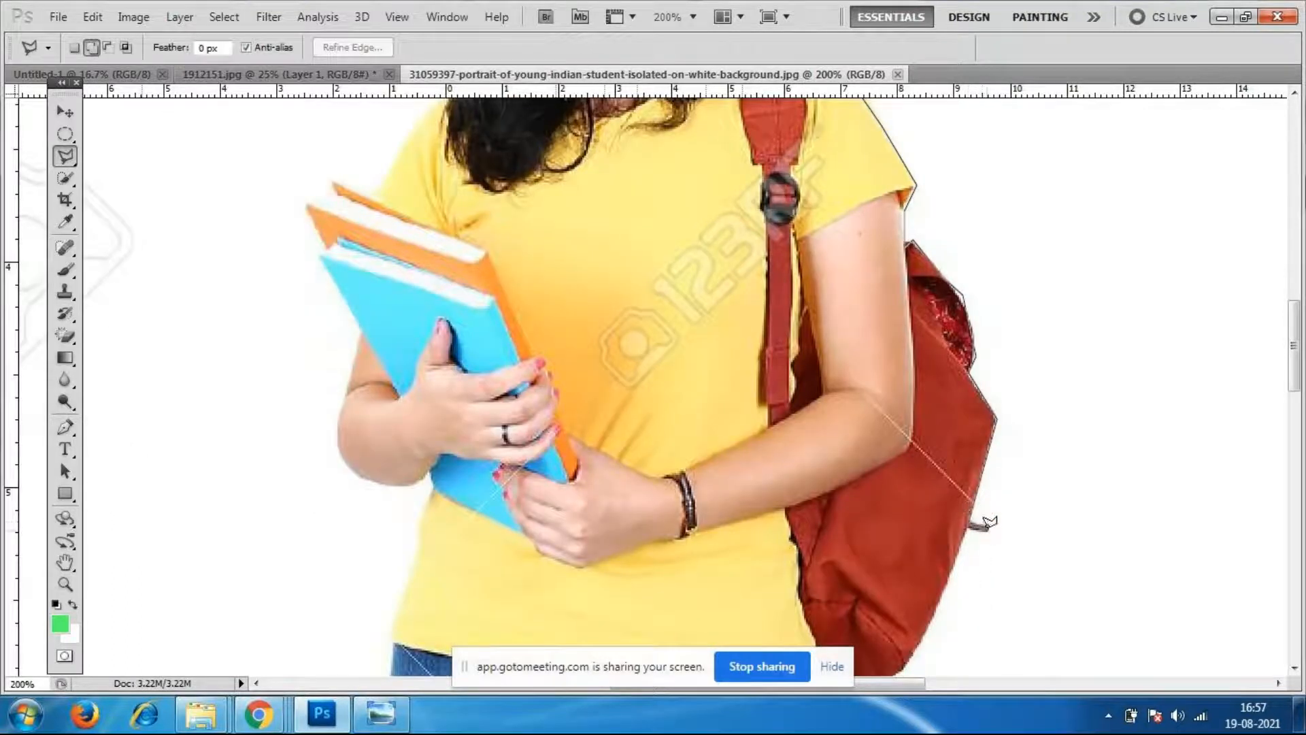
{"action": "left_click", "coordinate": [980, 531]}
{"action": "scroll", "coordinate": [952, 591], "scroll_direction": "down", "scroll_amount": 2}
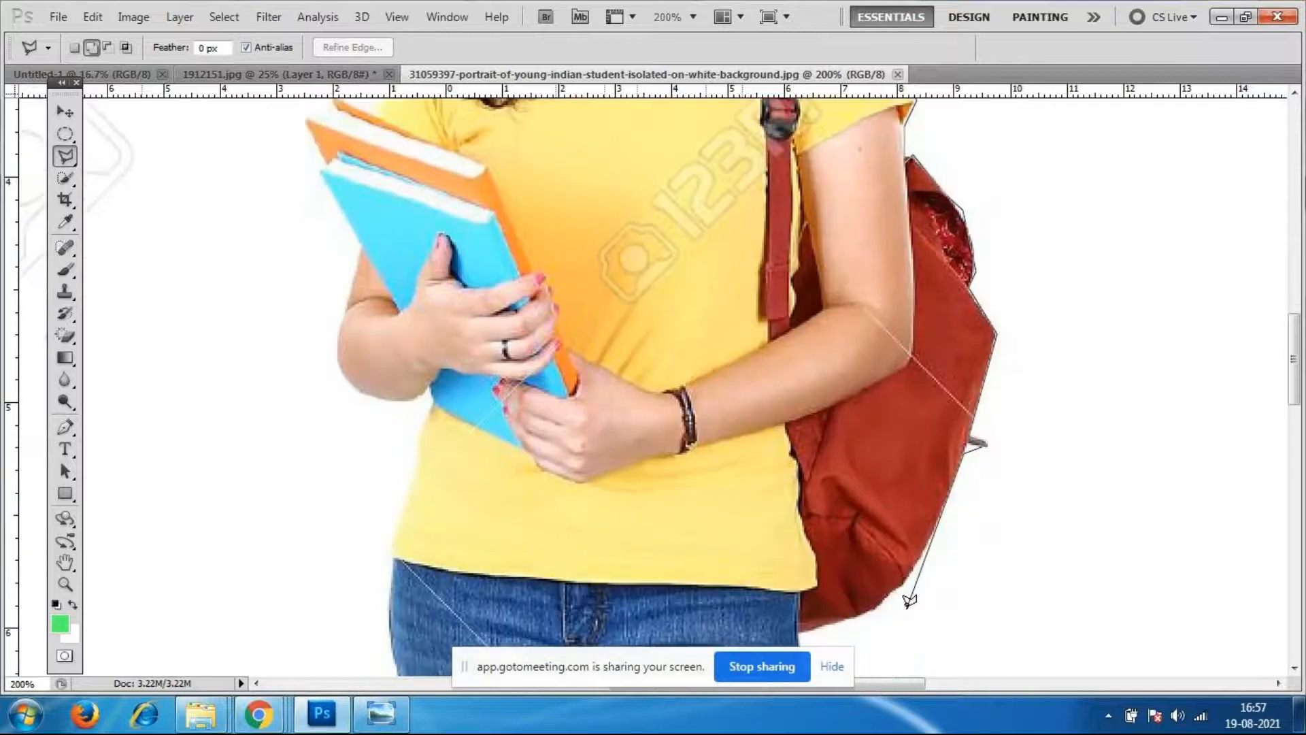
{"action": "left_click", "coordinate": [905, 581]}
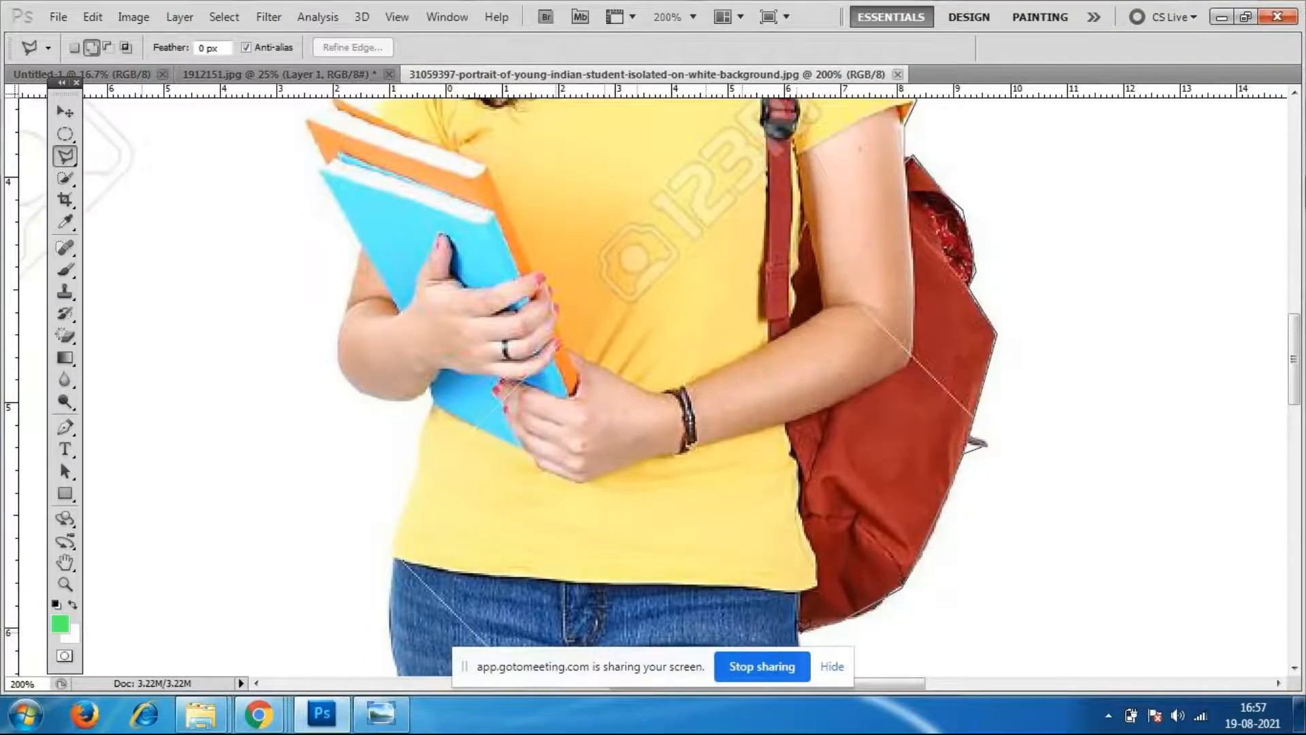
Extend the lasso outline down the outer edge of the jeans on the backpack side to the trouser hem.
{"action": "scroll", "coordinate": [802, 625], "scroll_direction": "down", "scroll_amount": 10}
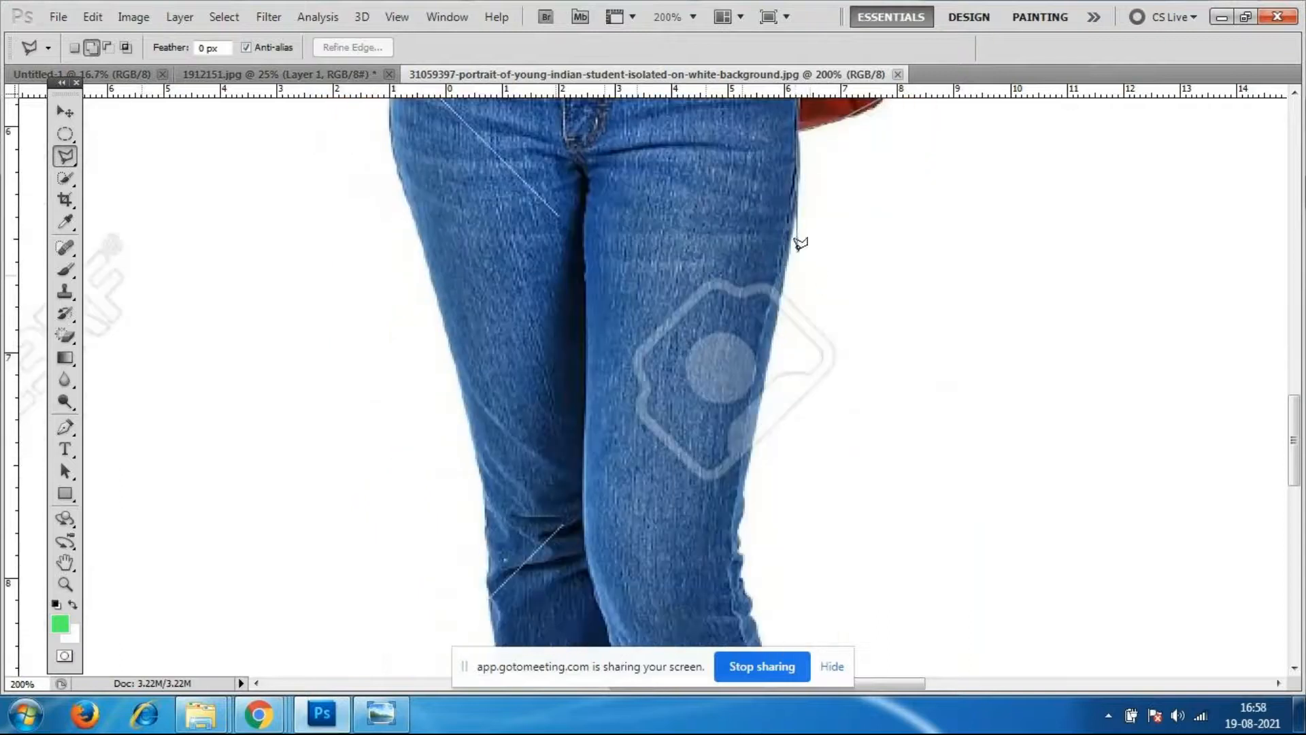
{"action": "left_click", "coordinate": [794, 237]}
{"action": "left_click", "coordinate": [739, 532]}
{"action": "mouse_move", "coordinate": [764, 691]}
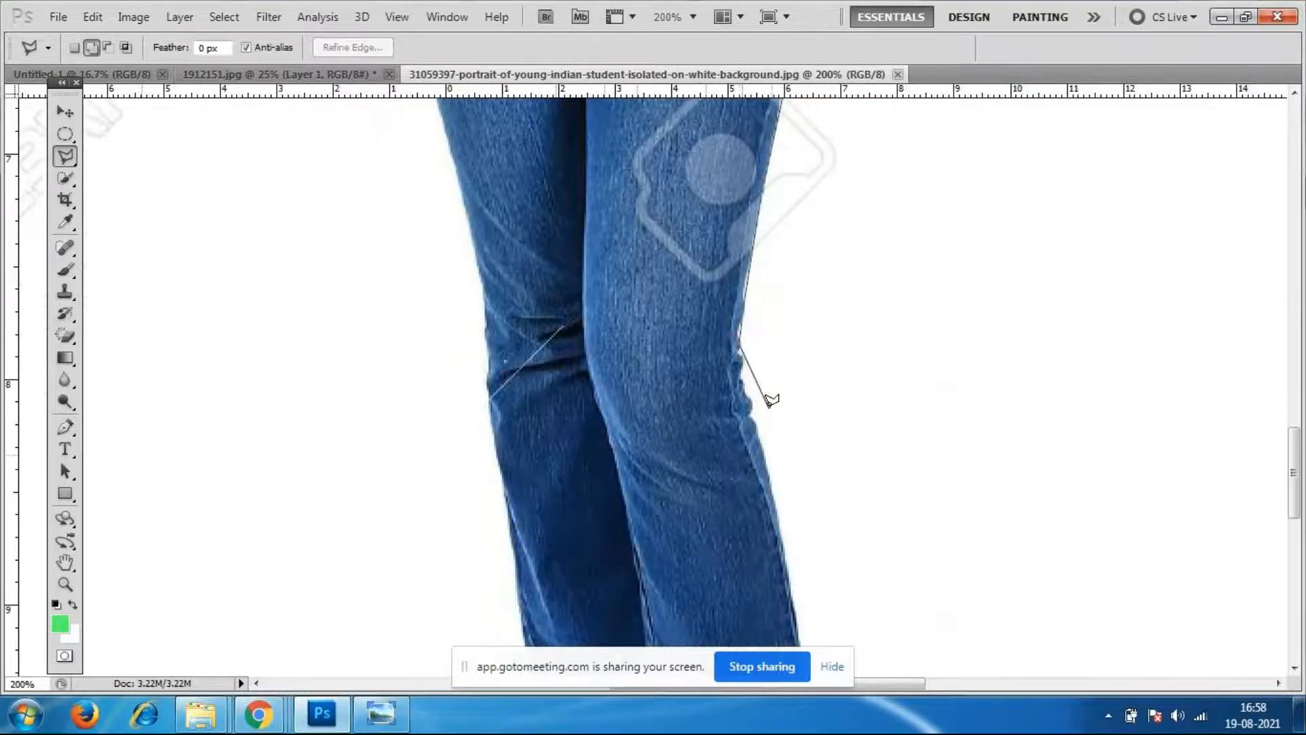
{"action": "left_click", "coordinate": [744, 390]}
{"action": "left_click", "coordinate": [769, 478]}
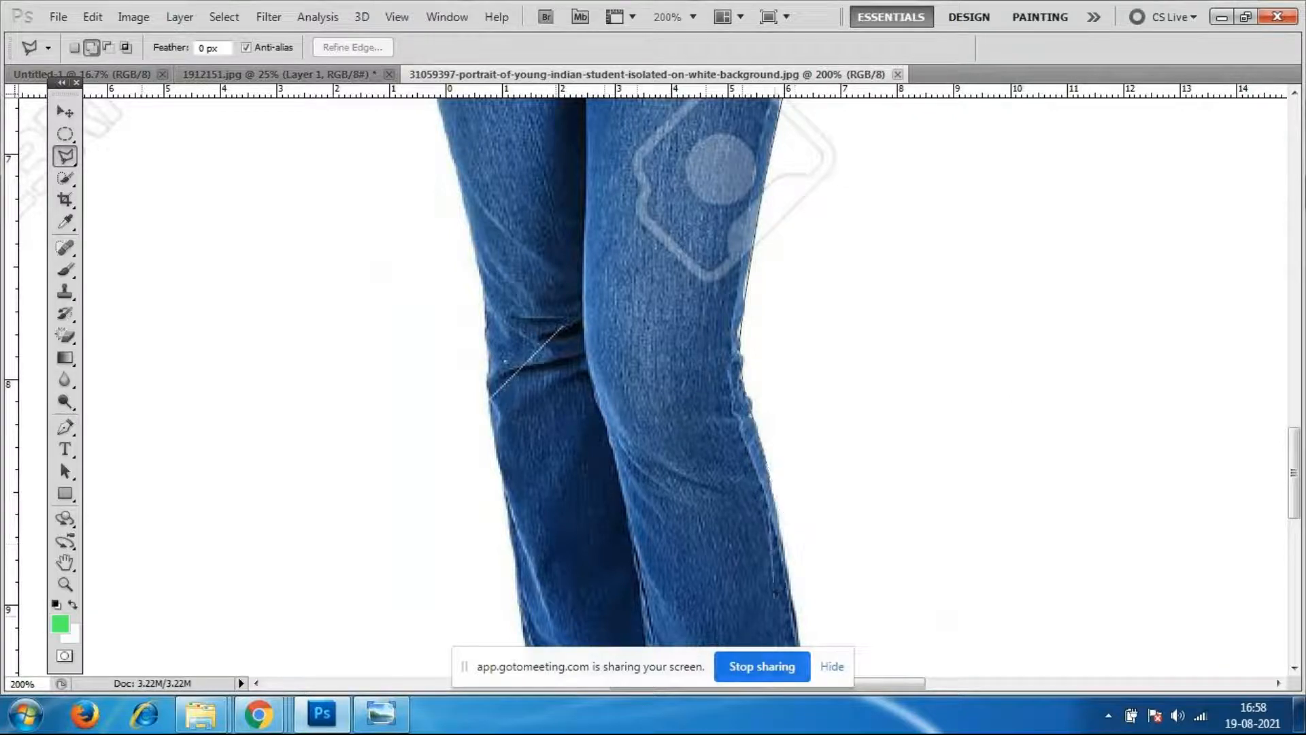
{"action": "left_click", "coordinate": [783, 553]}
{"action": "mouse_move", "coordinate": [819, 701]}
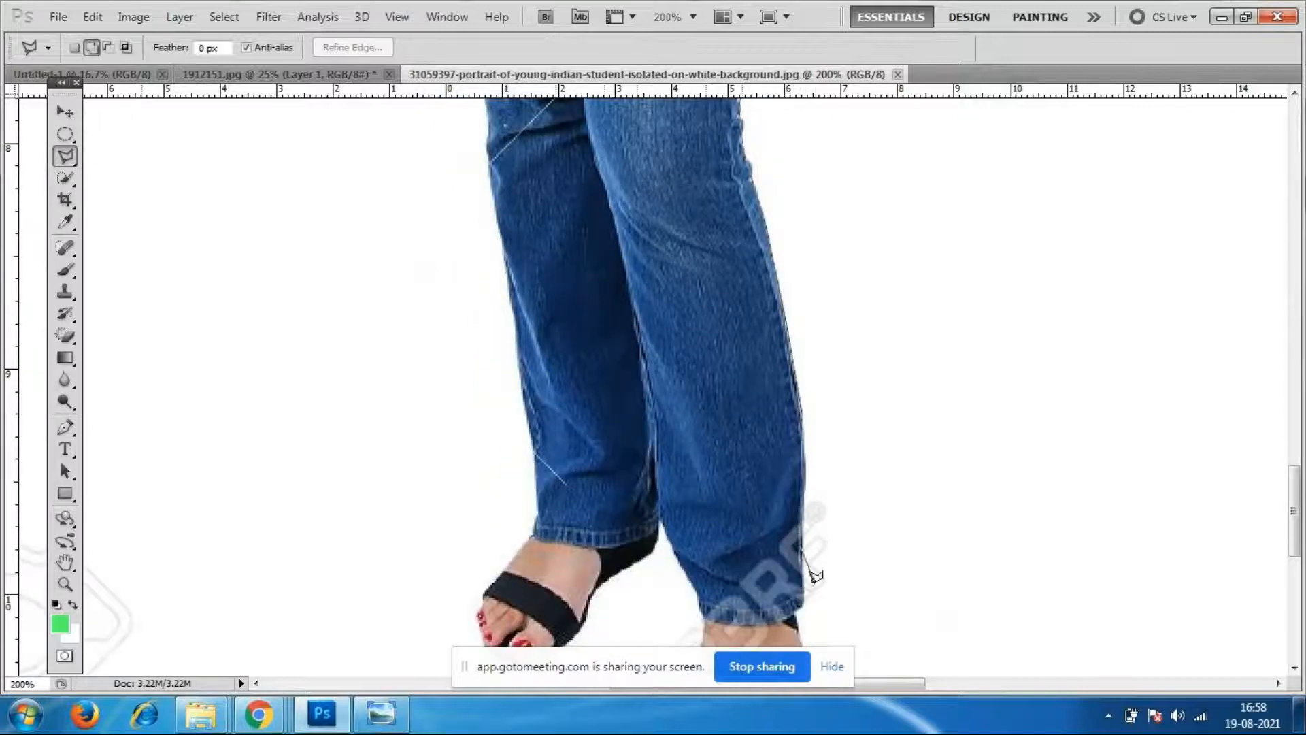
{"action": "left_click", "coordinate": [803, 603]}
{"action": "left_click", "coordinate": [796, 619]}
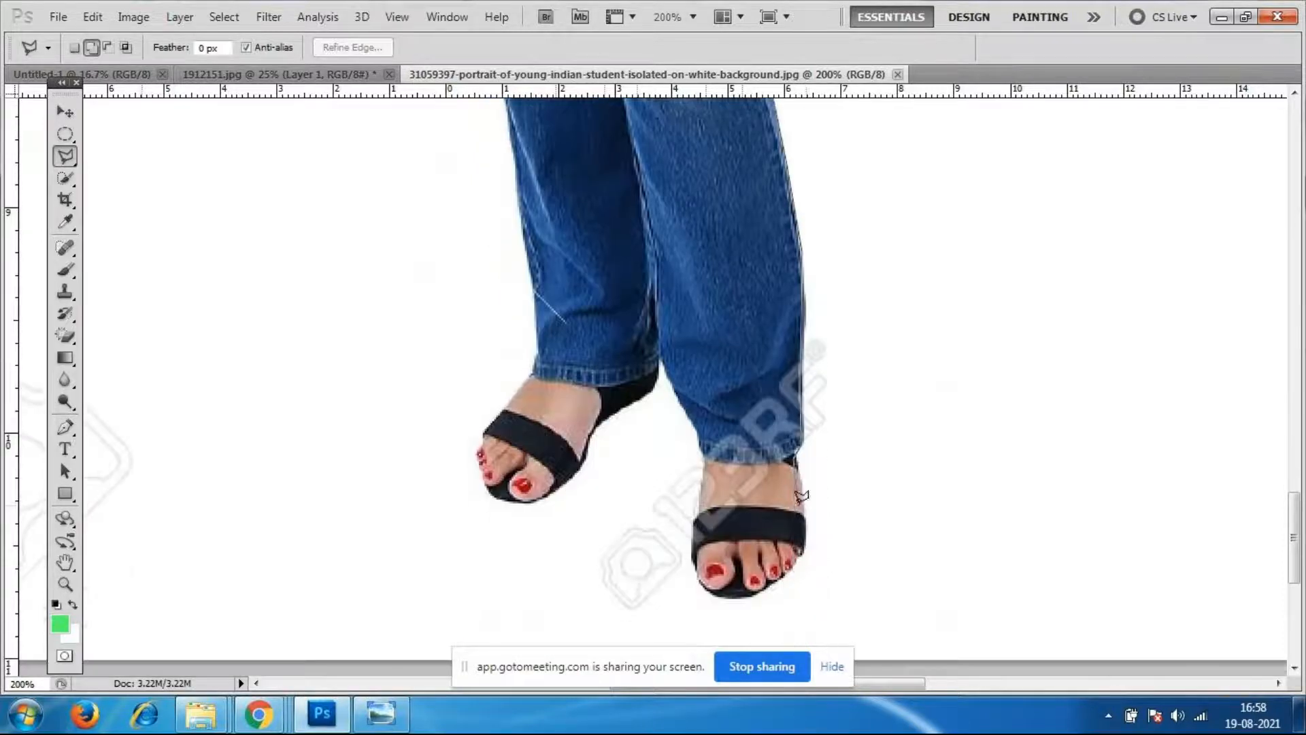
Trace the lasso outline around the sandalled foot on the backpack side and back up to the inner trouser hem.
{"action": "left_click", "coordinate": [803, 486]}
{"action": "left_click", "coordinate": [805, 547]}
{"action": "left_click", "coordinate": [789, 573]}
{"action": "left_click", "coordinate": [753, 600]}
{"action": "left_click", "coordinate": [708, 594]}
{"action": "left_click", "coordinate": [695, 575]}
{"action": "left_click", "coordinate": [699, 456]}
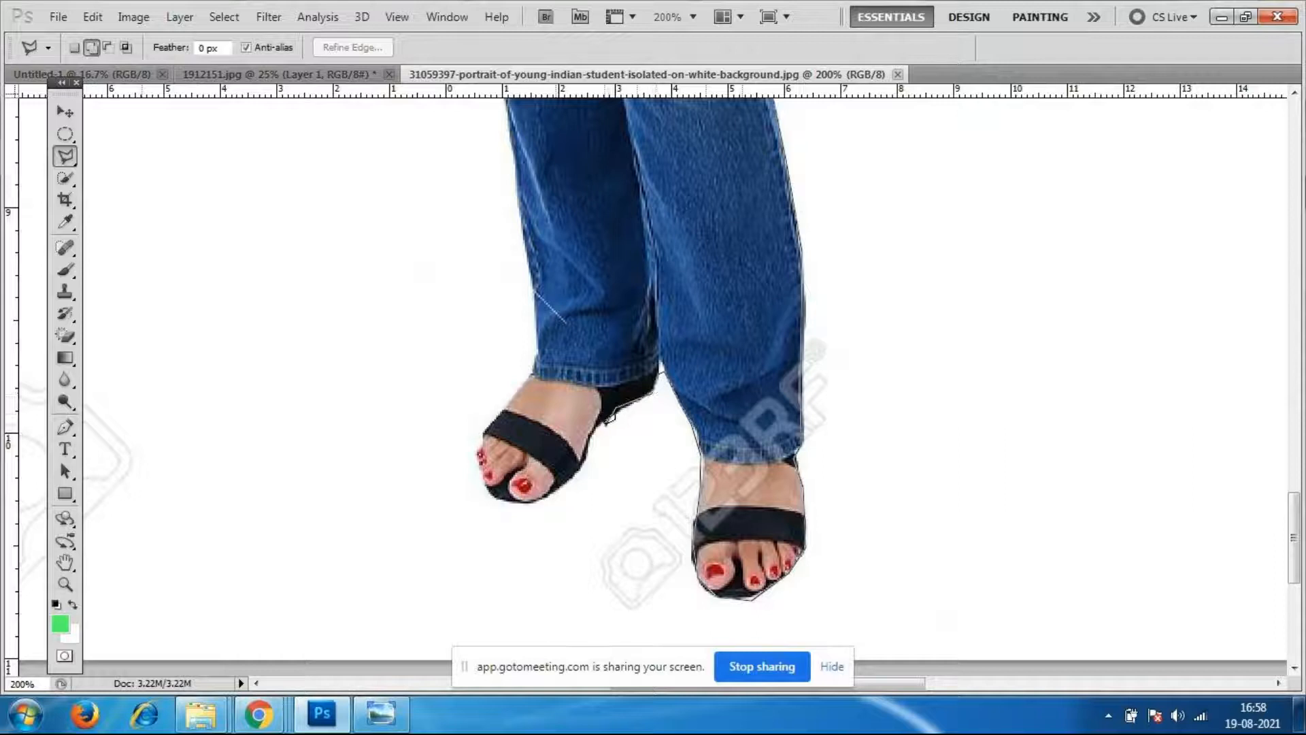
Trace the lasso outline around the other sandalled foot and up to that leg's outer trouser hem.
{"action": "left_click", "coordinate": [581, 477]}
{"action": "left_click", "coordinate": [527, 503]}
{"action": "left_click", "coordinate": [487, 488]}
{"action": "left_click", "coordinate": [486, 425]}
{"action": "left_click", "coordinate": [533, 373]}
{"action": "left_click", "coordinate": [537, 339]}
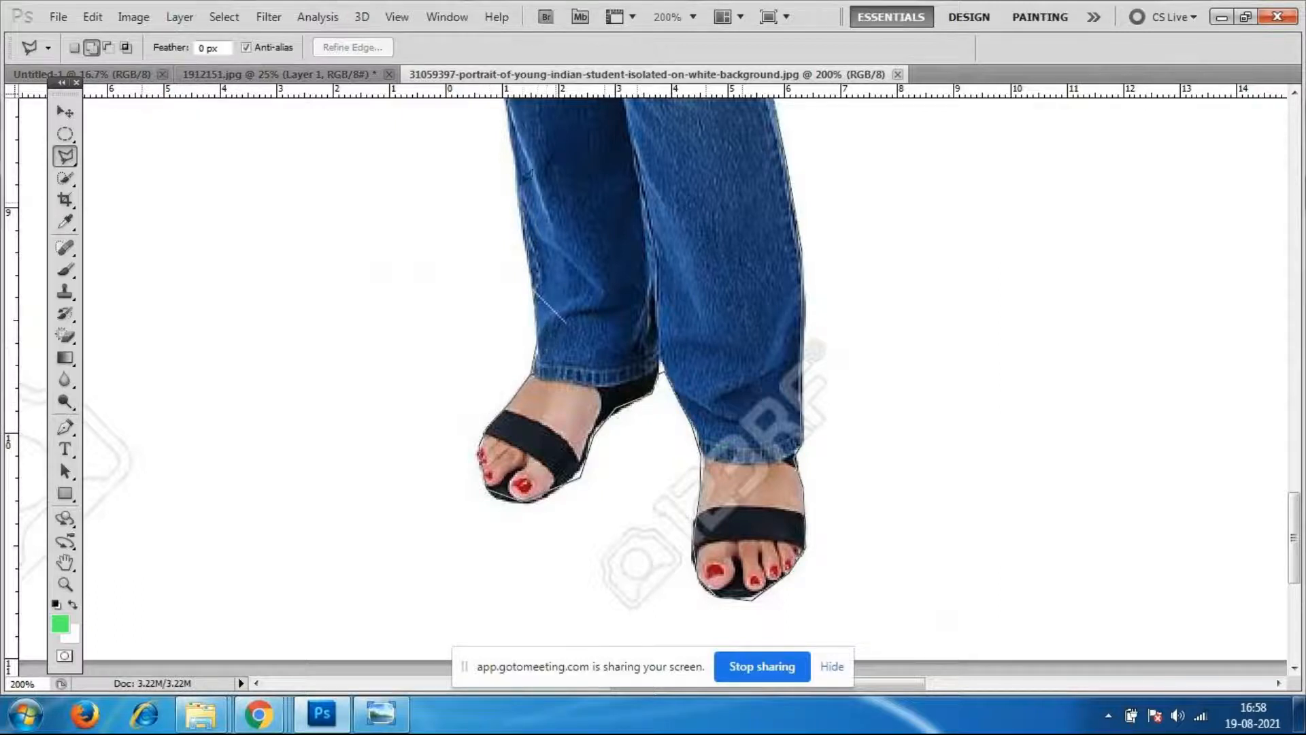
Continue the lasso outline up the outer edge of the other jeans leg, past the knee and hip to the shirt hem.
{"action": "left_click", "coordinate": [515, 198]}
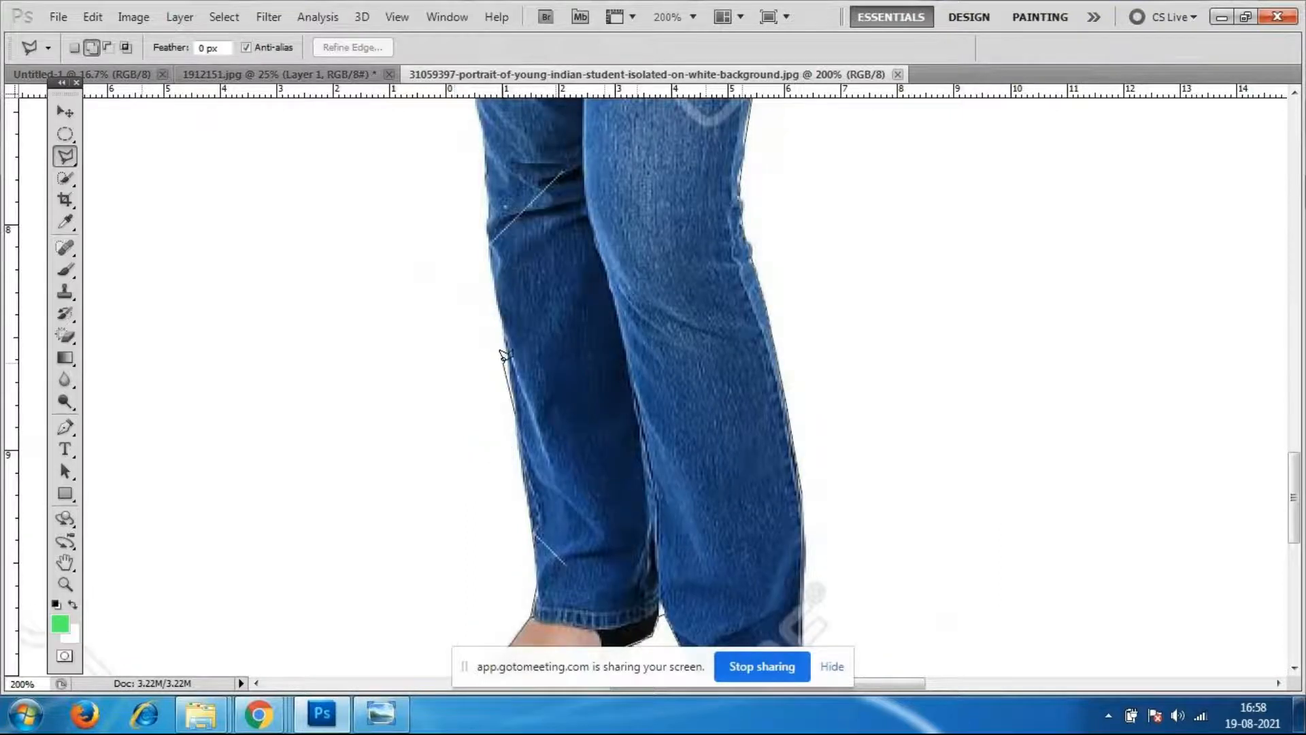
{"action": "left_click", "coordinate": [487, 234]}
{"action": "scroll", "coordinate": [487, 238], "scroll_direction": "up", "scroll_amount": 3}
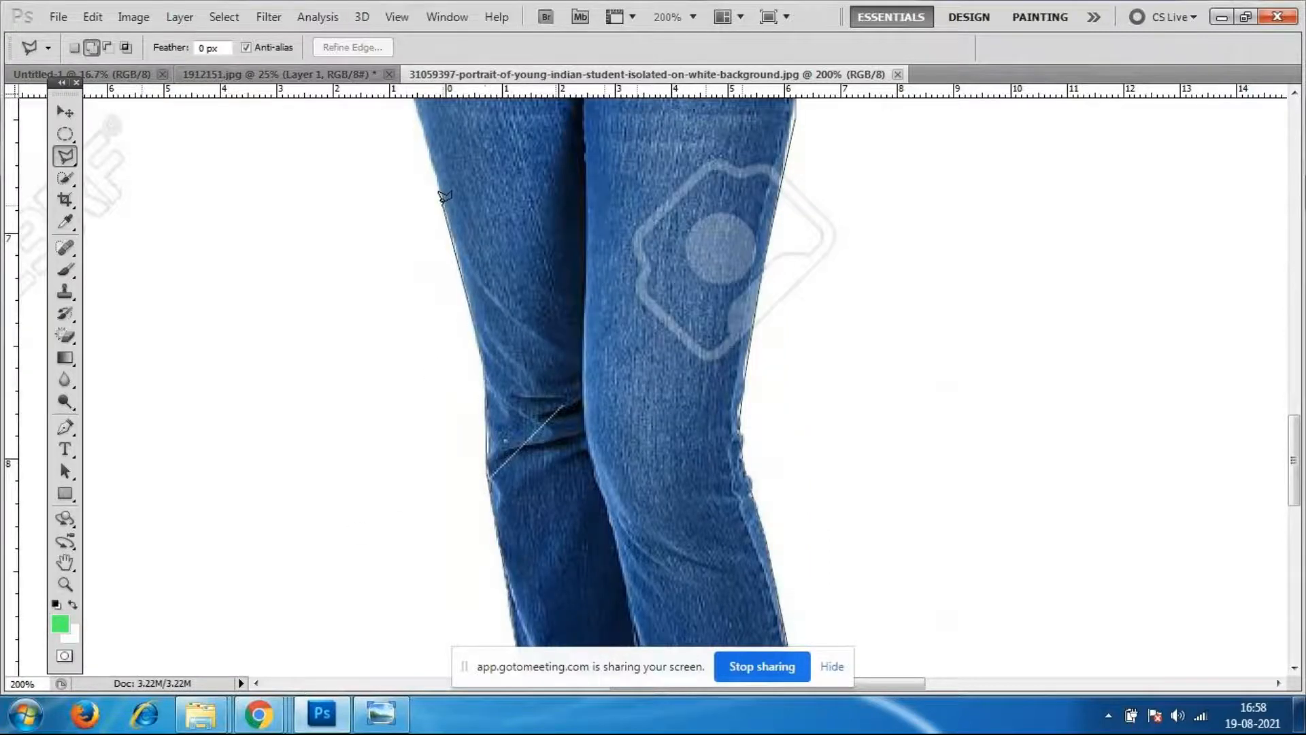
{"action": "scroll", "coordinate": [442, 151], "scroll_direction": "up", "scroll_amount": 4}
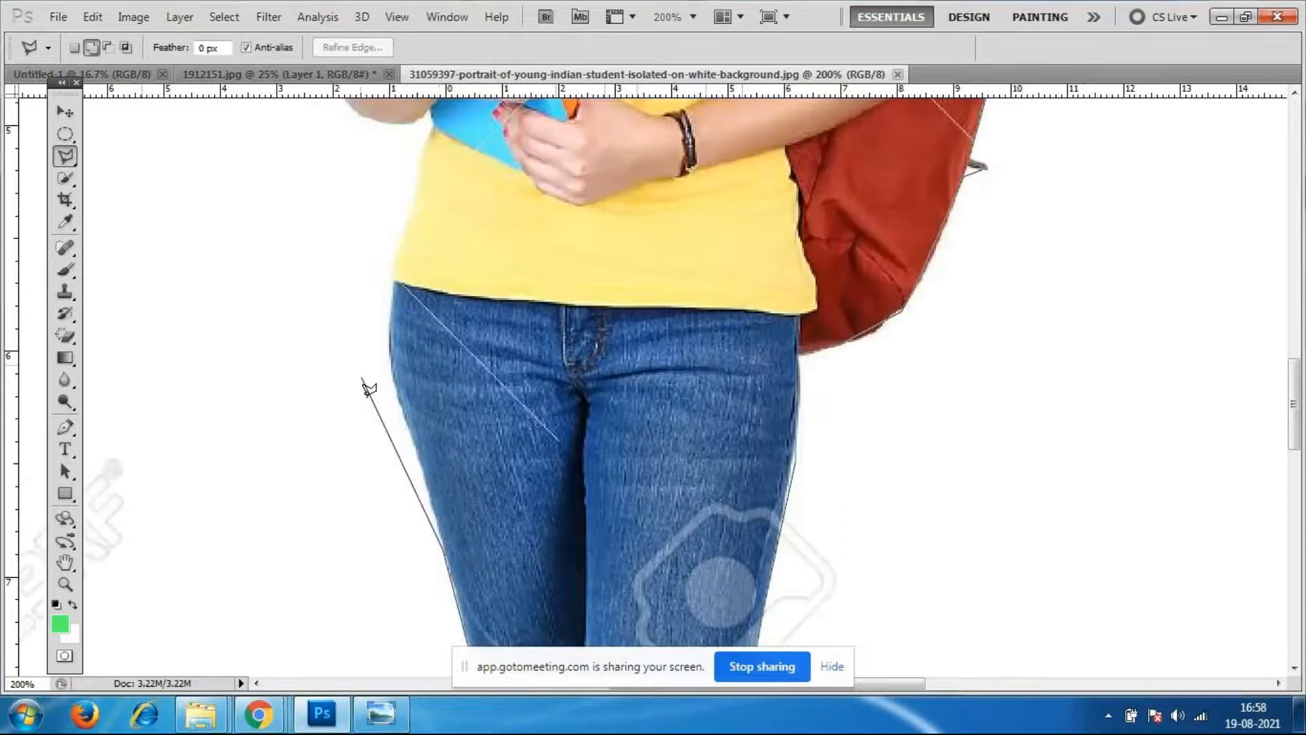
{"action": "left_click", "coordinate": [408, 435]}
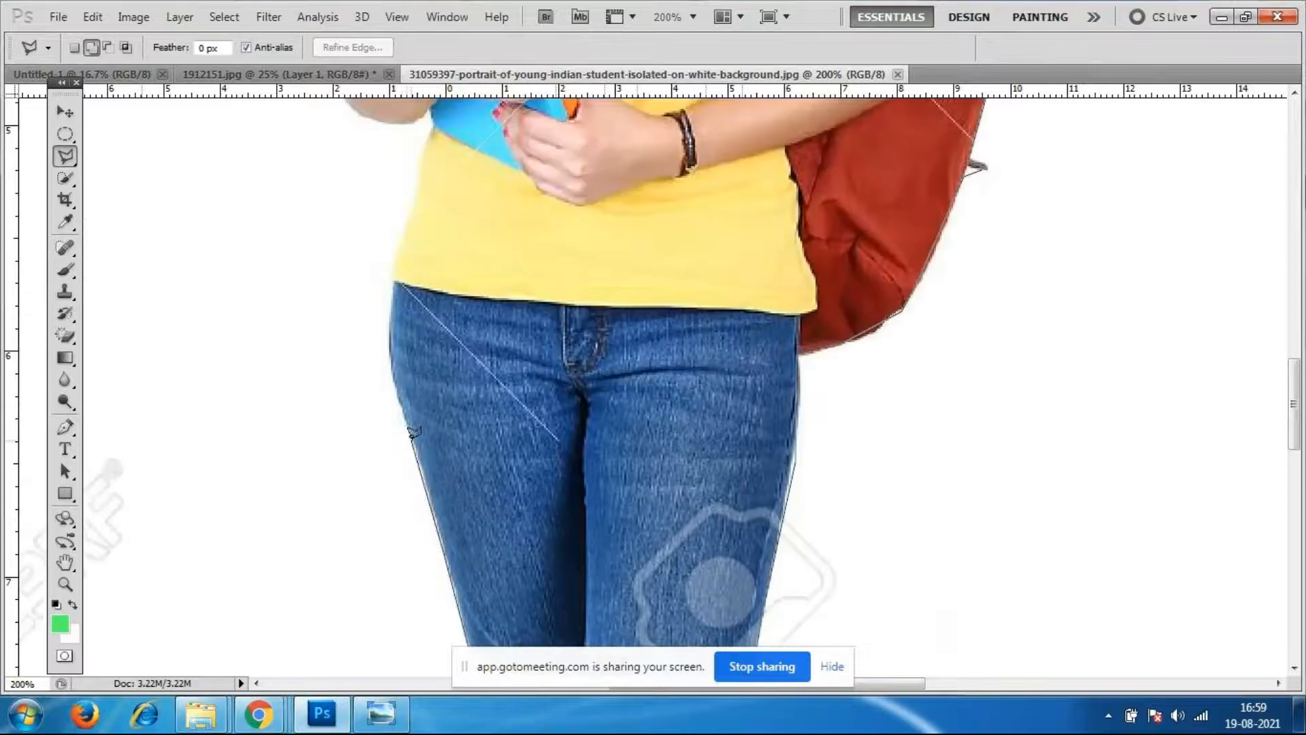
{"action": "left_click", "coordinate": [396, 281]}
Continue the lasso outline from the shirt hem up the shirt's side to the lower edge of the blue book.
{"action": "left_click", "coordinate": [417, 185]}
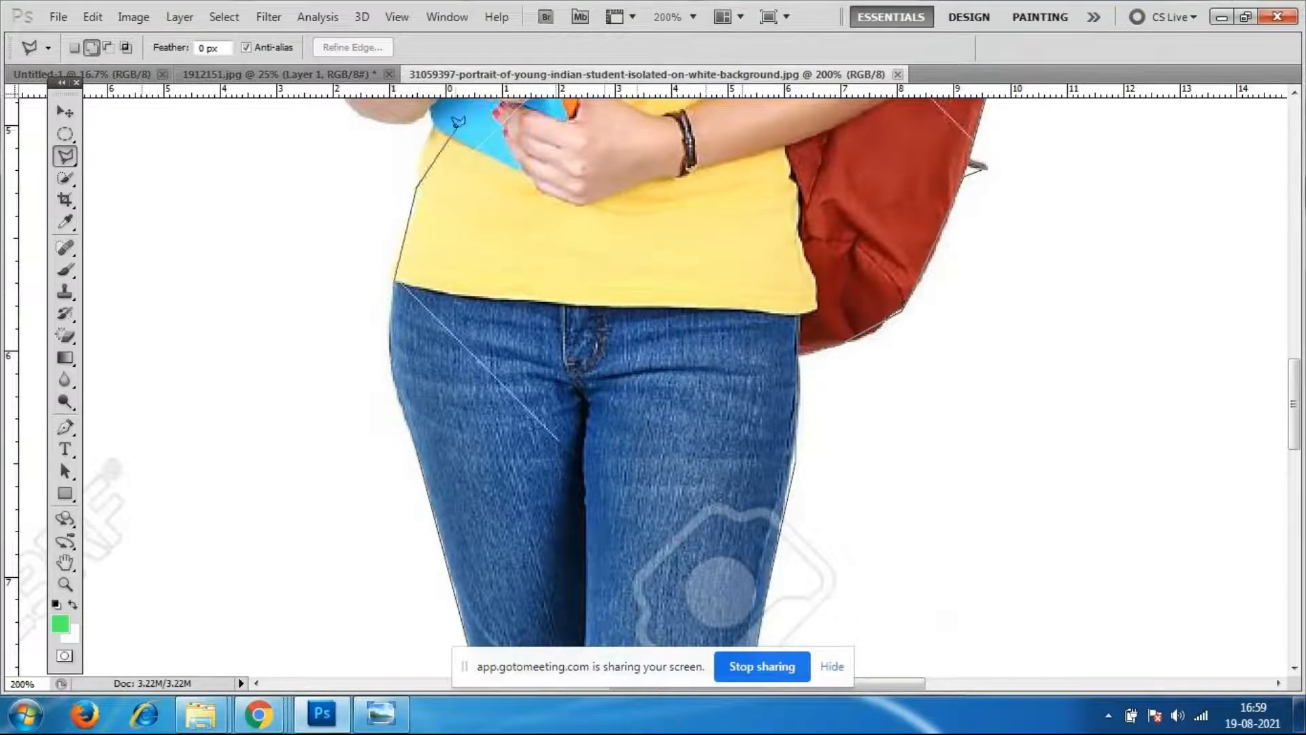
{"action": "left_click", "coordinate": [432, 132]}
{"action": "left_click", "coordinate": [413, 121]}
{"action": "scroll", "coordinate": [375, 161], "scroll_direction": "up", "scroll_amount": 5}
Trace the lasso outline around the bent elbow and up the arm to the blue book's upper outer corner.
{"action": "left_click", "coordinate": [372, 373]}
{"action": "left_click", "coordinate": [341, 344]}
{"action": "left_click", "coordinate": [341, 303]}
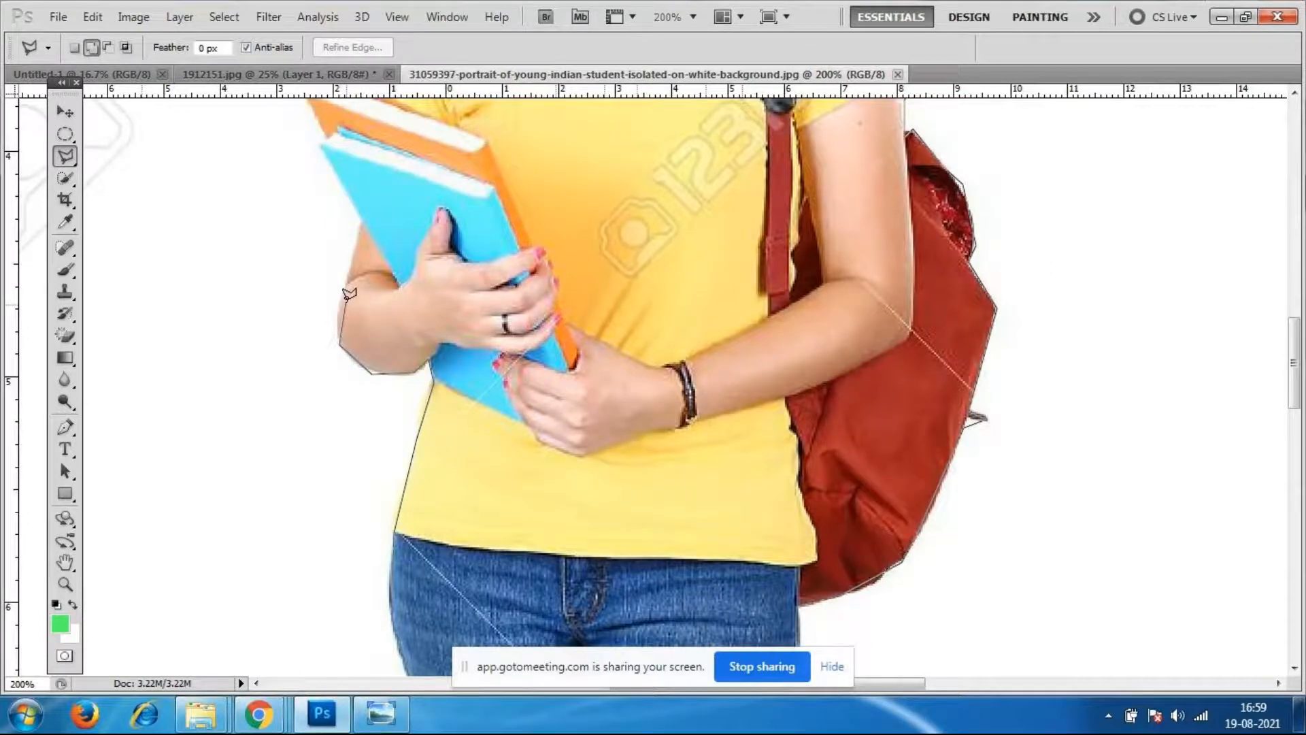
{"action": "left_click", "coordinate": [343, 289]}
{"action": "left_click", "coordinate": [355, 223]}
{"action": "left_click", "coordinate": [320, 154]}
Trace the lasso outline around the orange book's outer corners and along its upper edge to the shirt sleeve.
{"action": "scroll", "coordinate": [321, 140], "scroll_direction": "up", "scroll_amount": 3}
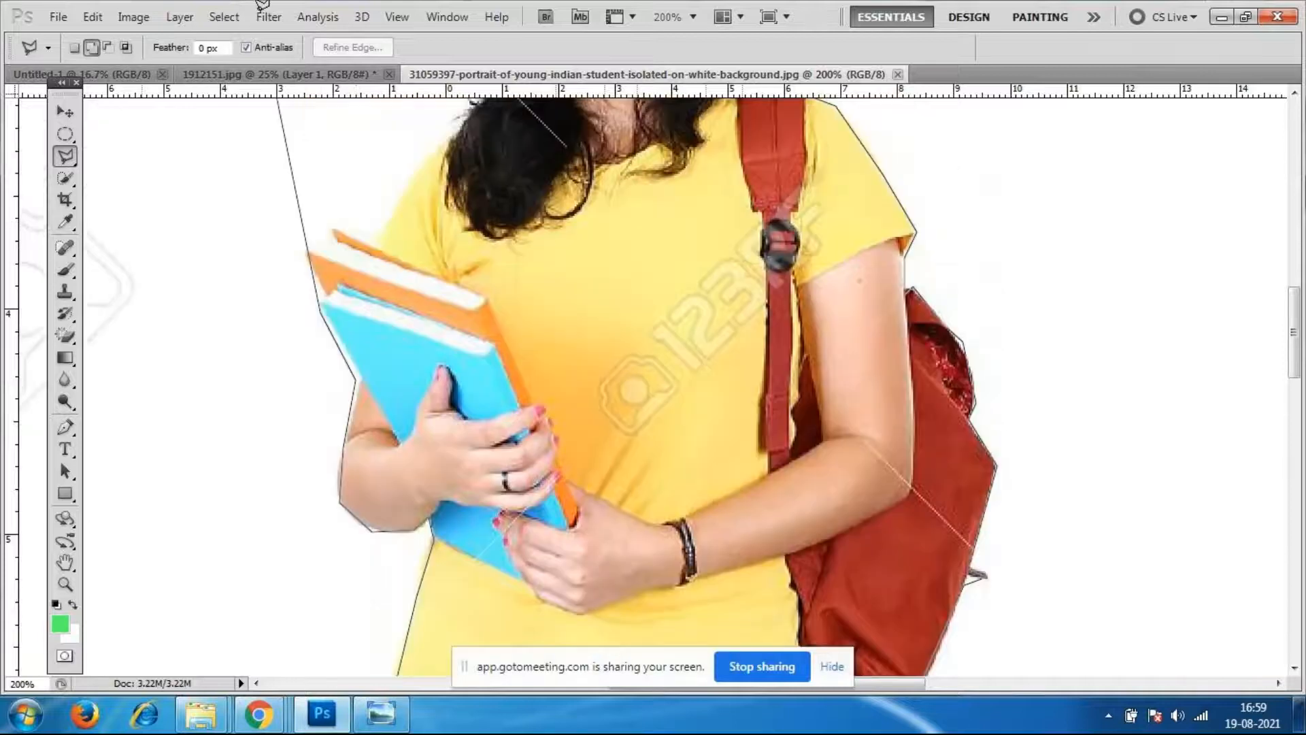
{"action": "left_click", "coordinate": [319, 334]}
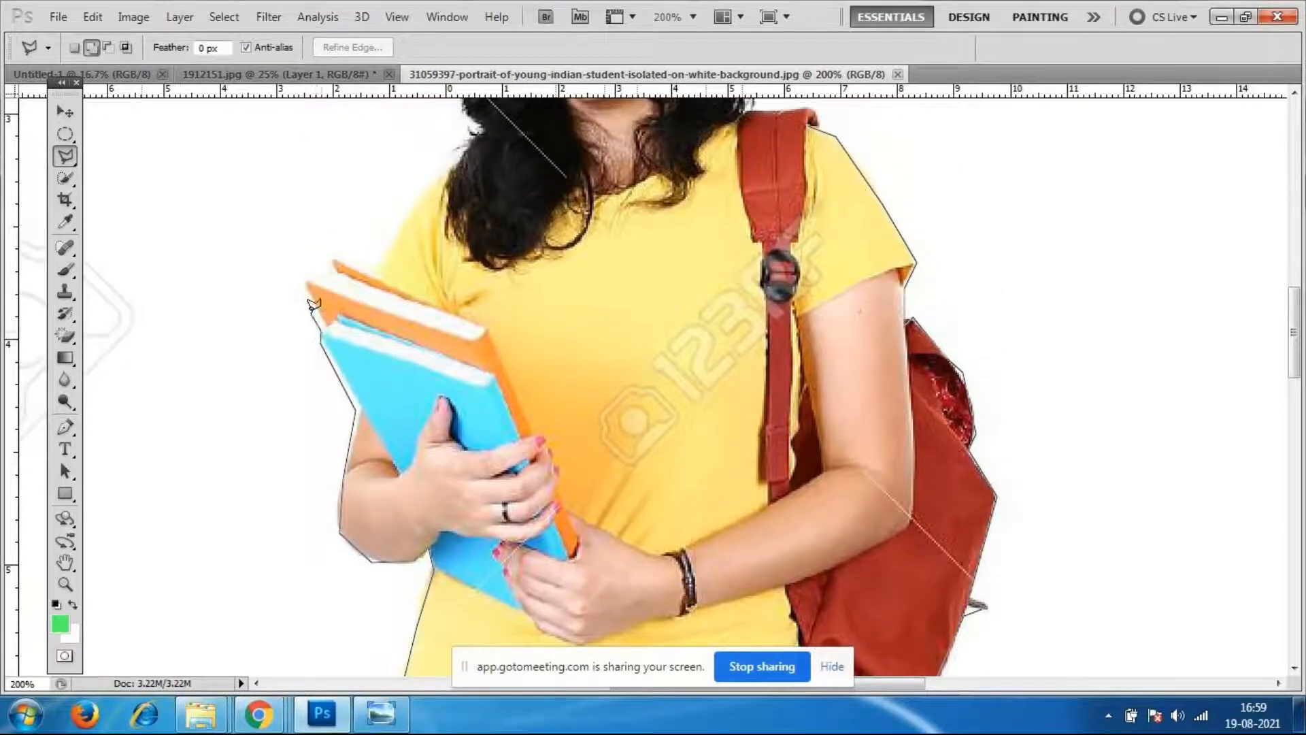
{"action": "left_click", "coordinate": [308, 288]}
{"action": "left_click", "coordinate": [333, 260]}
{"action": "left_click", "coordinate": [374, 272]}
Continue the lasso outline over the sleeve and shoulder and up the outer edge of the hair beside the face.
{"action": "left_click", "coordinate": [404, 209]}
{"action": "left_click", "coordinate": [451, 159]}
{"action": "scroll", "coordinate": [477, 128], "scroll_direction": "up", "scroll_amount": 2}
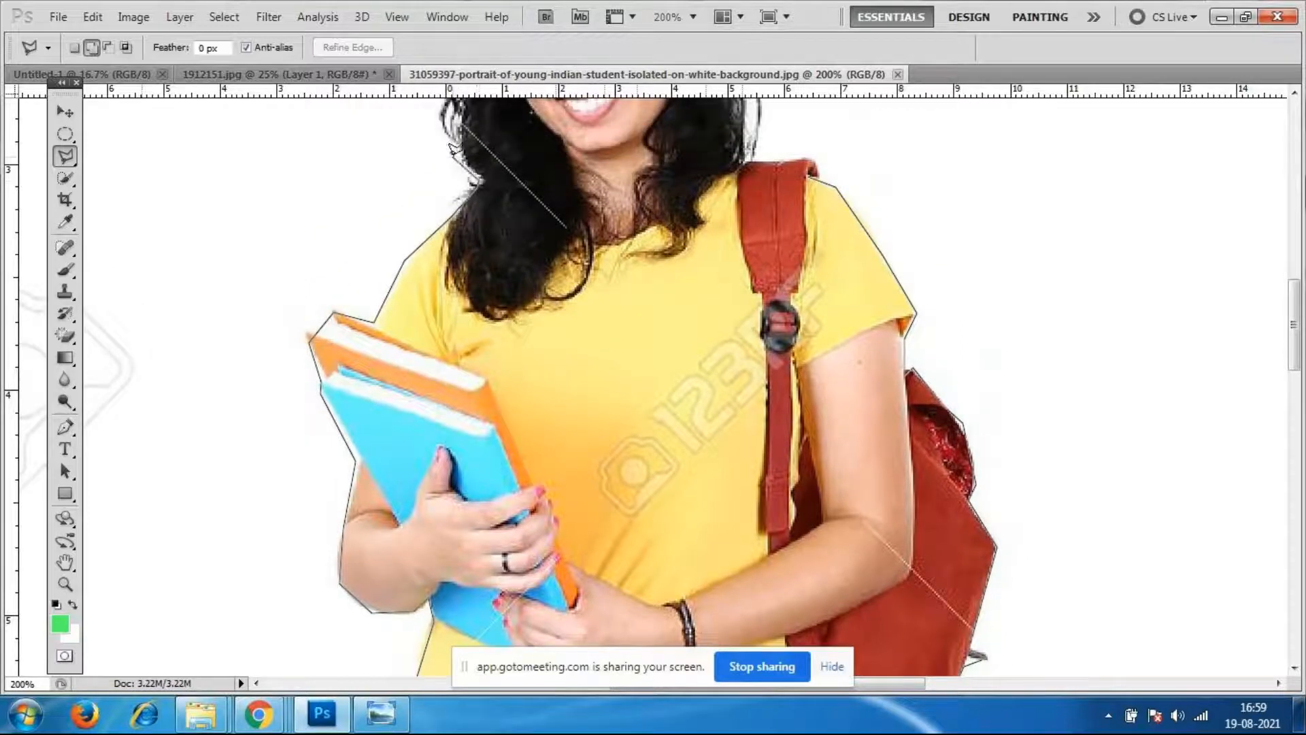
{"action": "scroll", "coordinate": [476, 163], "scroll_direction": "up", "scroll_amount": 3}
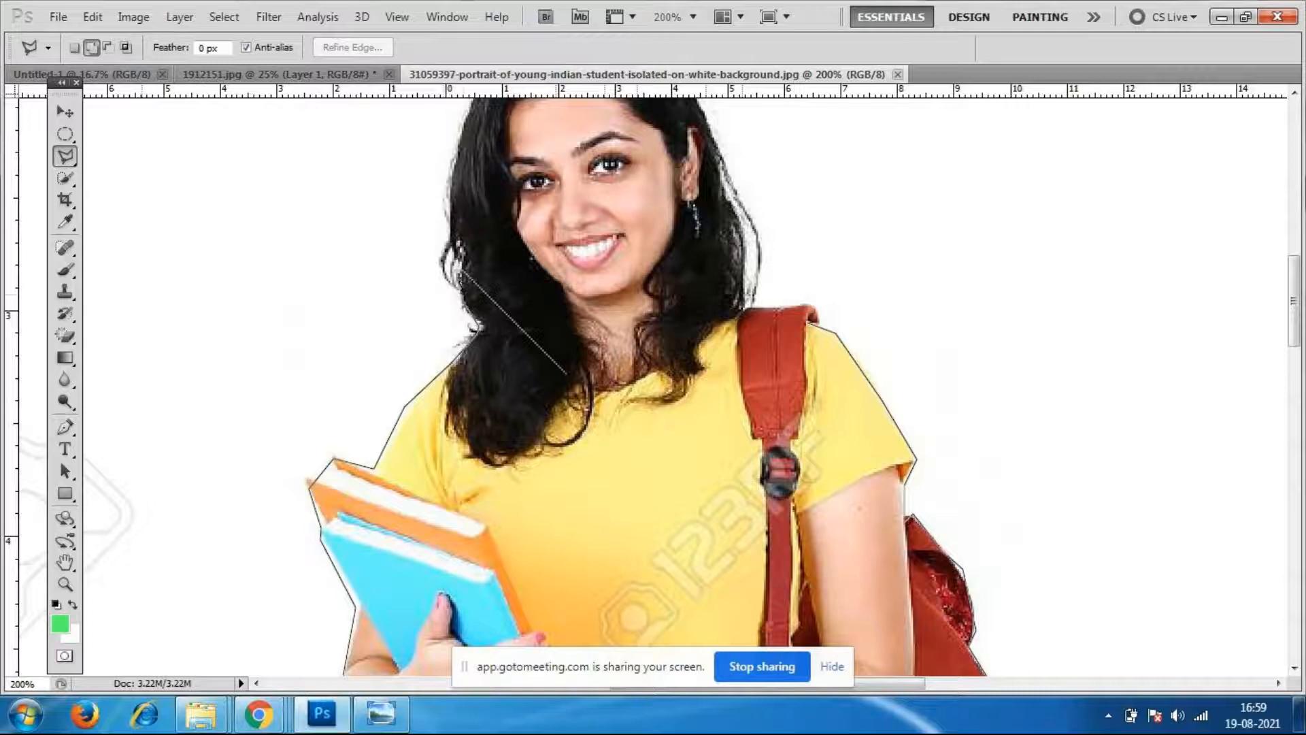
{"action": "left_click", "coordinate": [448, 279]}
{"action": "left_click", "coordinate": [446, 236]}
{"action": "left_click", "coordinate": [452, 154]}
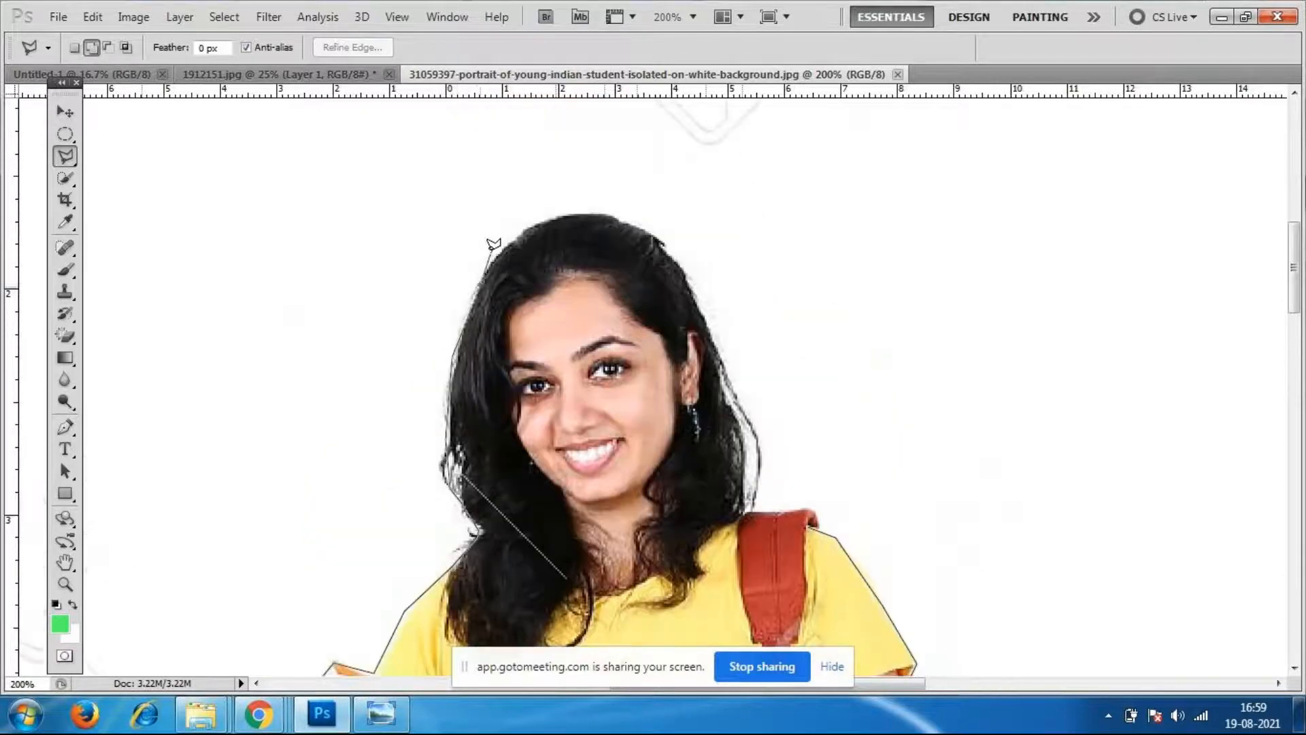
Trace the lasso outline over the crown and down the hair on the backpack side, closing the selection at the shoulder strap.
{"action": "left_click", "coordinate": [509, 240]}
{"action": "left_click", "coordinate": [550, 217]}
{"action": "left_click", "coordinate": [610, 215]}
{"action": "left_click", "coordinate": [656, 238]}
{"action": "left_click", "coordinate": [713, 312]}
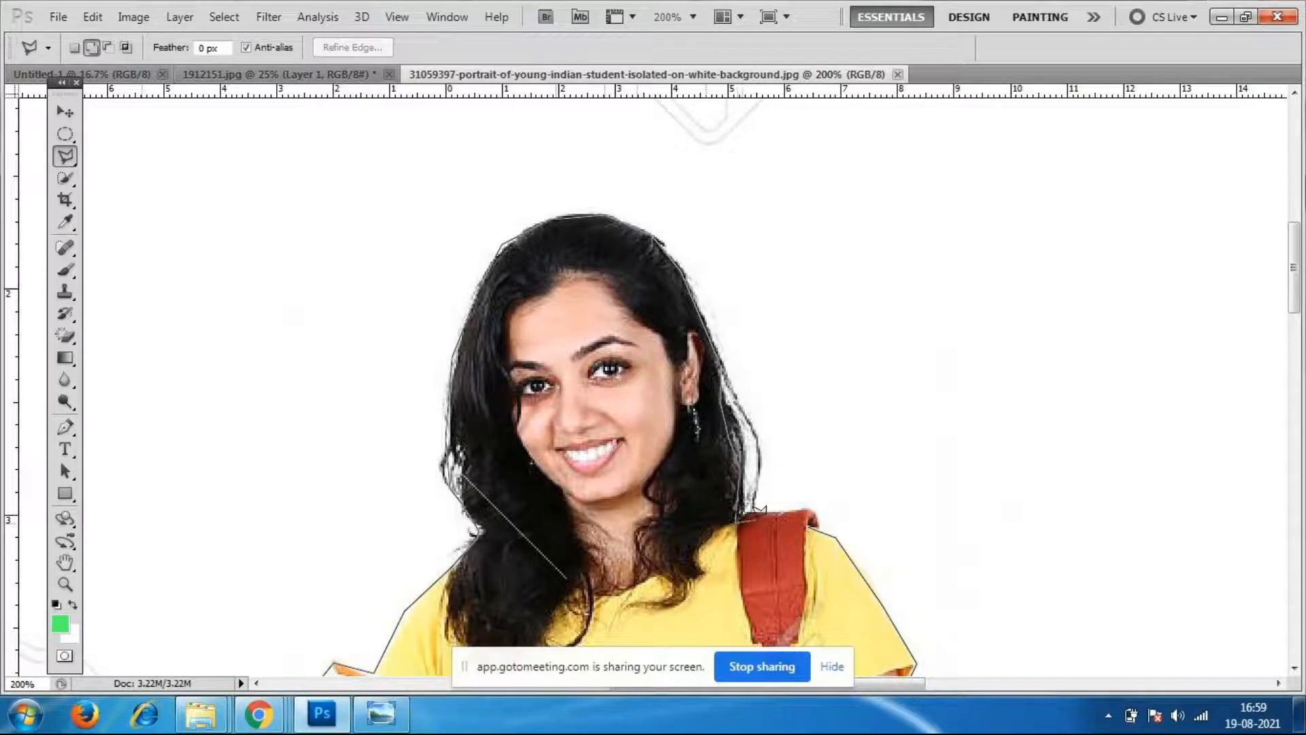
{"action": "left_click", "coordinate": [810, 525]}
{"action": "left_click", "coordinate": [813, 523]}
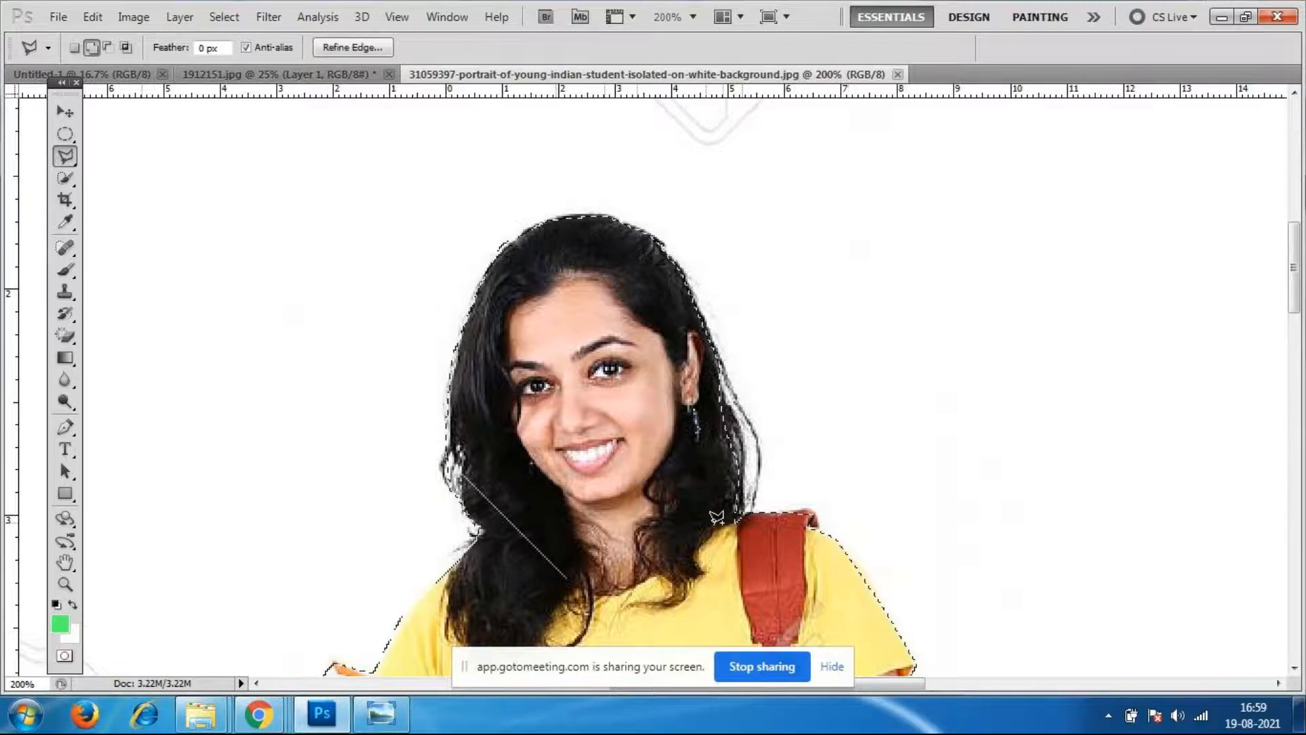
Examine the completed selection around the student at reduced magnification.
{"action": "scroll", "coordinate": [765, 447], "scroll_direction": "down", "scroll_amount": 3}
{"action": "key", "text": "ctrl+minus"}
{"action": "key", "text": "ctrl+minus"}
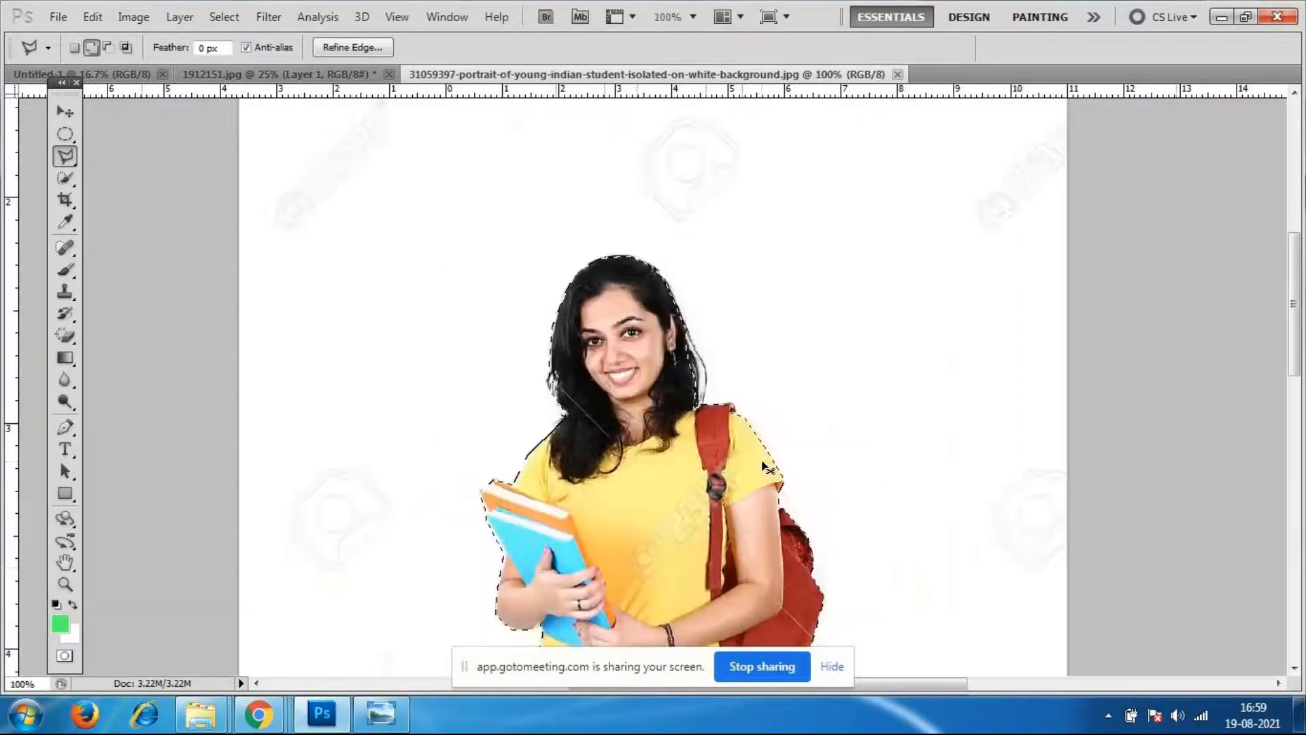
{"action": "key", "text": "ctrl+plus"}
{"action": "key", "text": "ctrl+plus"}
{"action": "key", "text": "ctrl+minus"}
{"action": "key", "text": "ctrl+minus"}
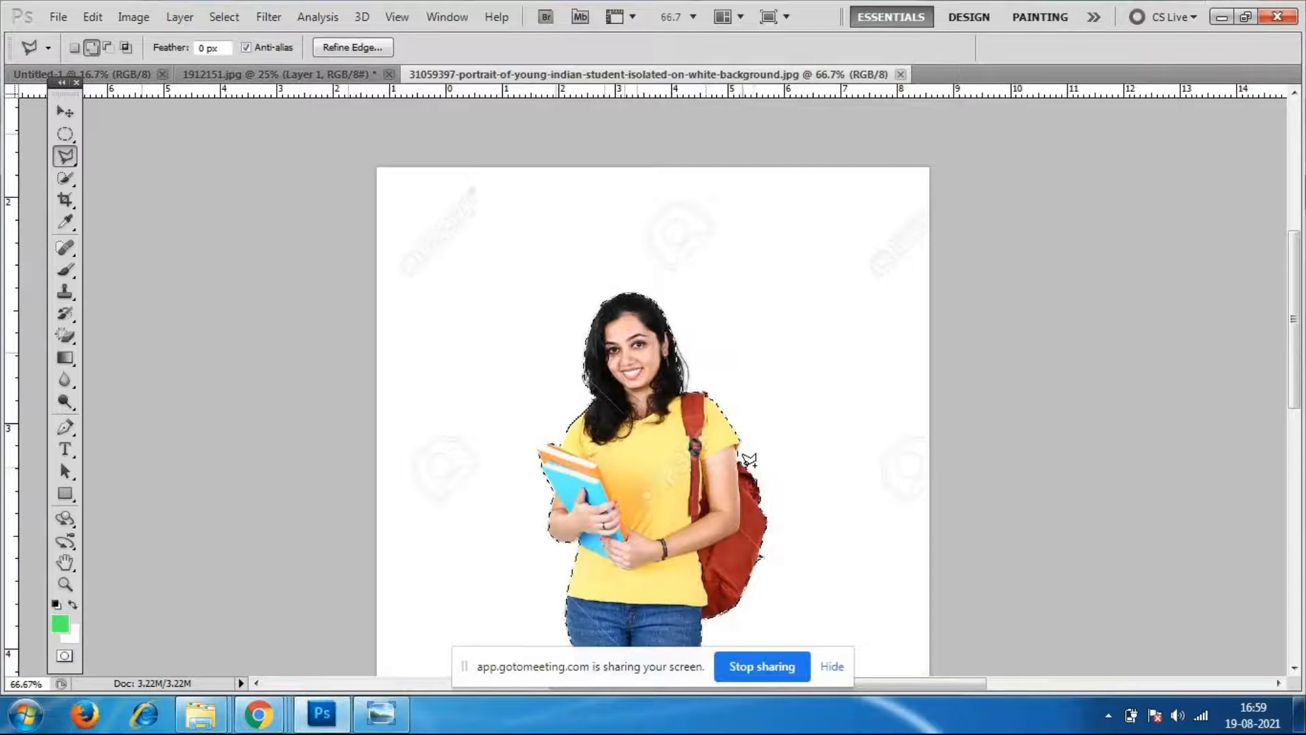
{"action": "scroll", "coordinate": [758, 373], "scroll_direction": "down", "scroll_amount": 2}
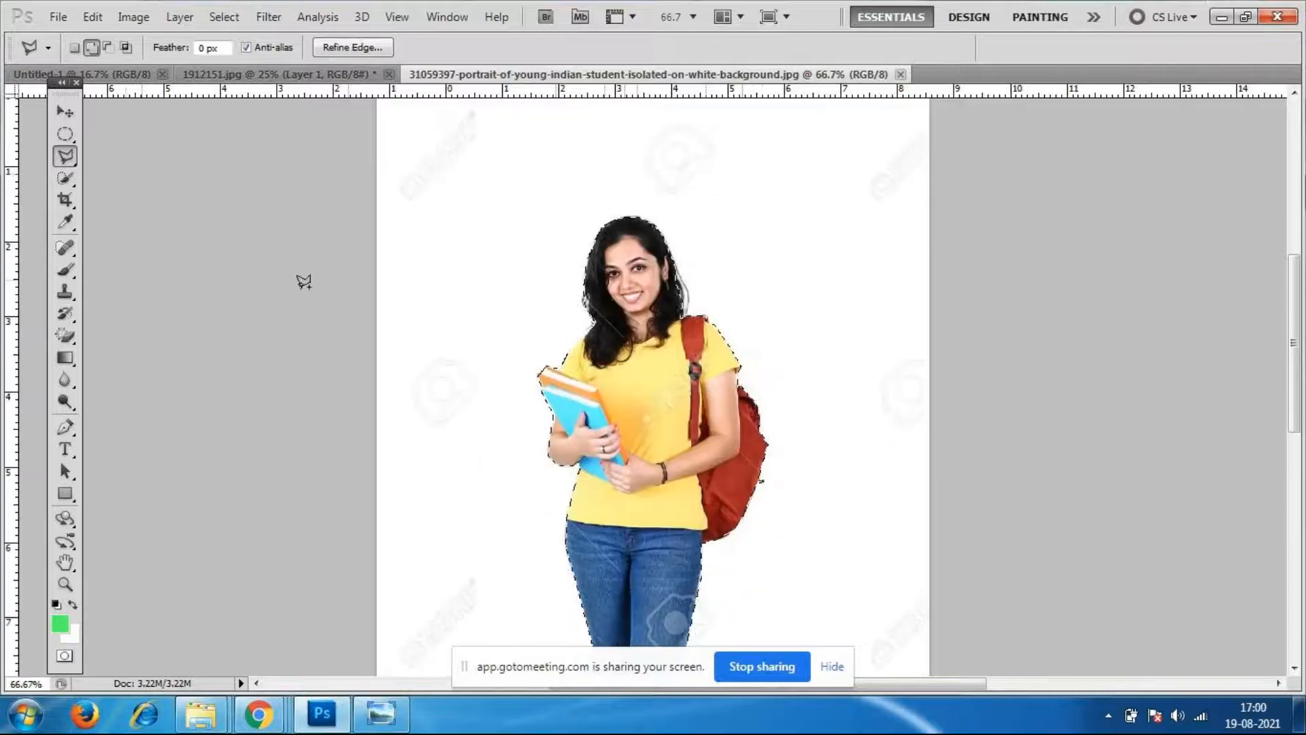
Float the student photo in its own window and copy the selected student onto the lawn in 1912151.jpg.
{"action": "left_click", "coordinate": [66, 114]}
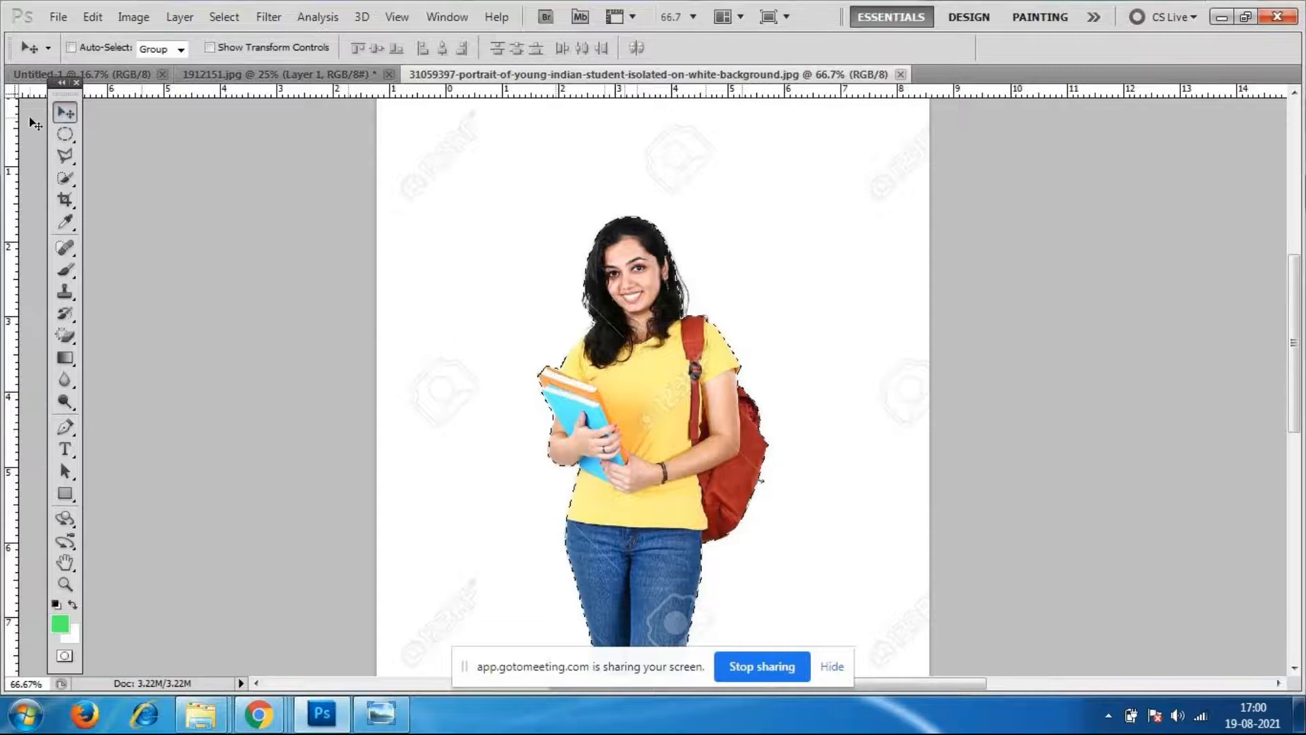
{"action": "left_click_drag", "start_coordinate": [565, 74], "coordinate": [834, 119]}
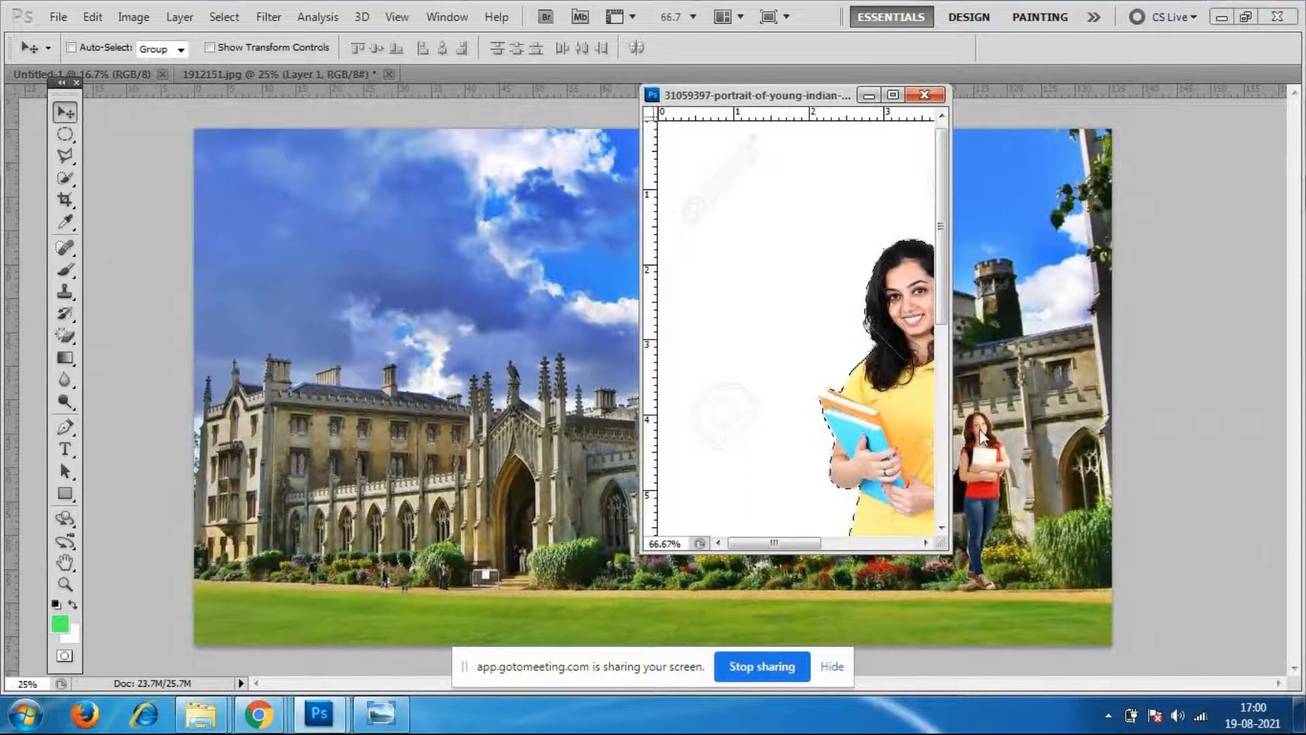
{"action": "left_click_drag", "start_coordinate": [908, 341], "coordinate": [474, 519]}
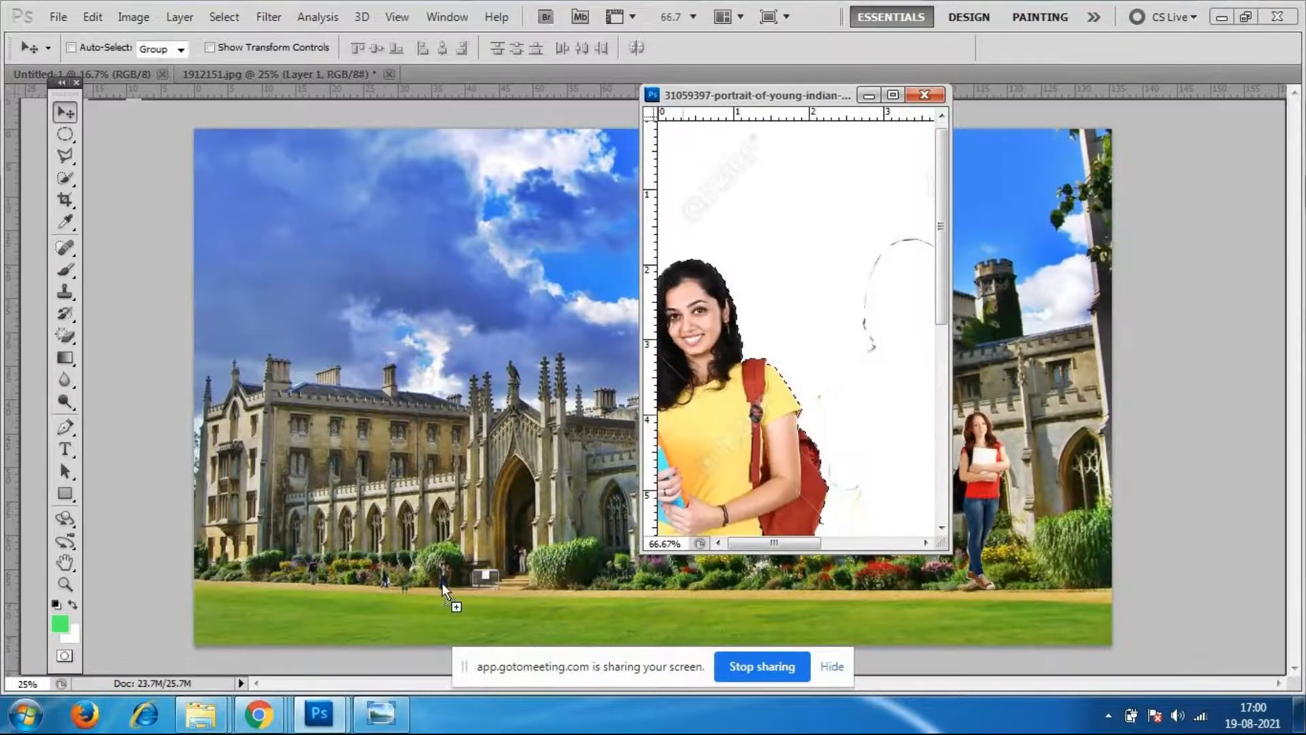
{"action": "left_click_drag", "start_coordinate": [442, 582], "coordinate": [442, 582]}
{"action": "left_click_drag", "start_coordinate": [851, 94], "coordinate": [1177, 398]}
{"action": "left_click_drag", "start_coordinate": [467, 592], "coordinate": [439, 481]}
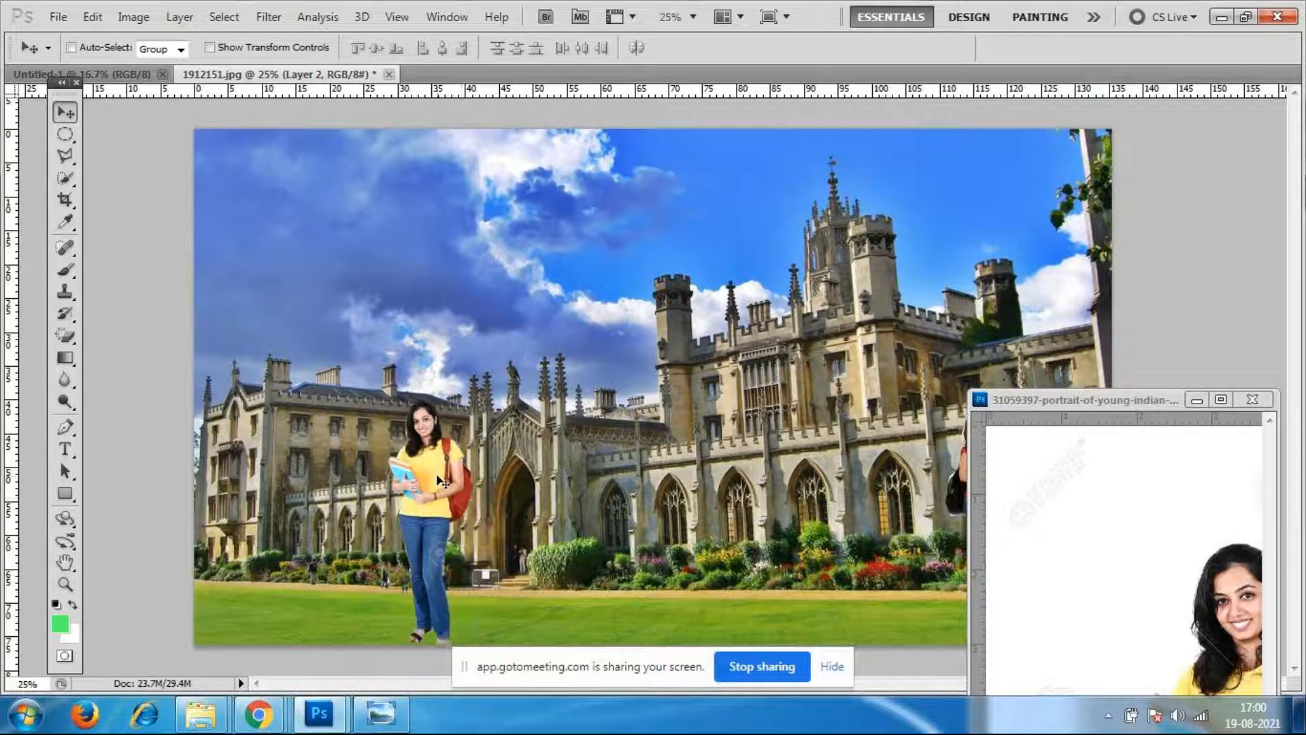
Scale the pasted student proportionally to 44.54% with Free Transform and place her on the lawn in front of the arched entrance.
{"action": "key", "text": "ctrl+t"}
{"action": "left_click_drag", "start_coordinate": [474, 400], "coordinate": [460, 446]}
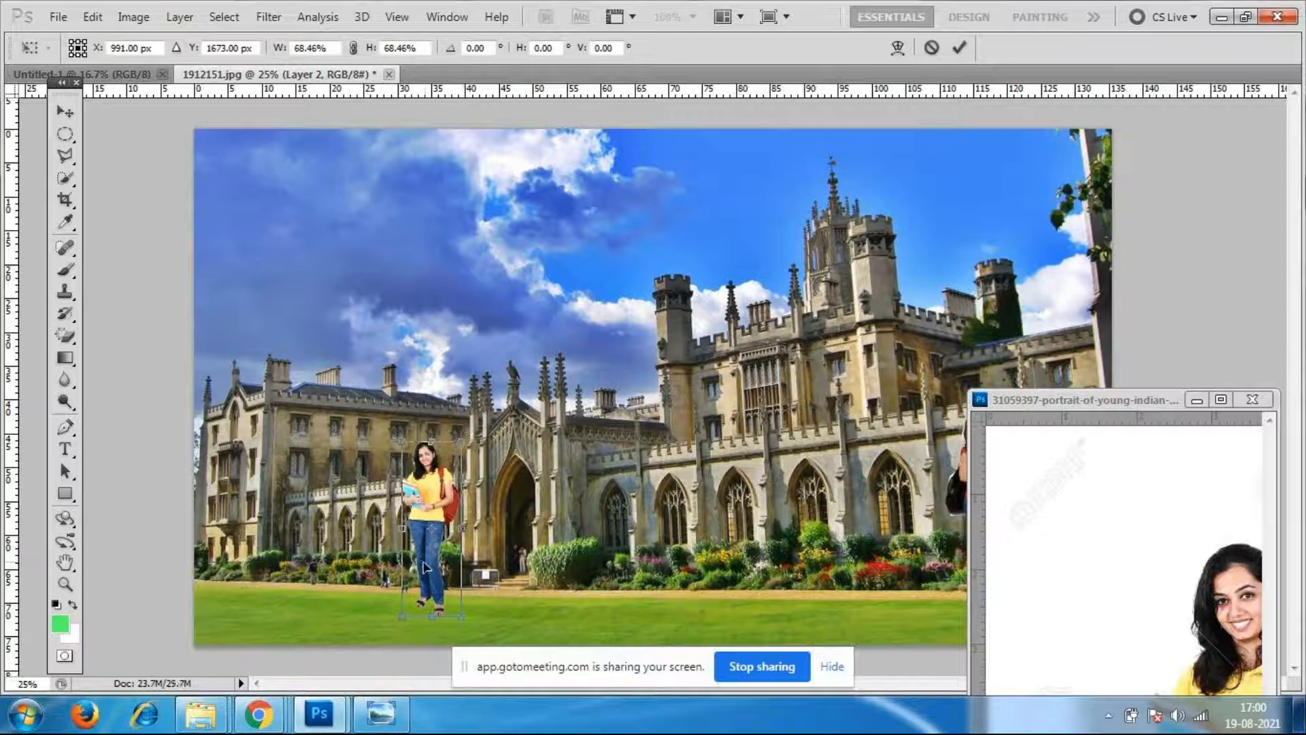
{"action": "left_click_drag", "start_coordinate": [428, 567], "coordinate": [436, 585]}
{"action": "left_click_drag", "start_coordinate": [468, 471], "coordinate": [470, 492]}
{"action": "left_click_drag", "start_coordinate": [429, 595], "coordinate": [432, 616]}
{"action": "left_click_drag", "start_coordinate": [463, 527], "coordinate": [466, 537]}
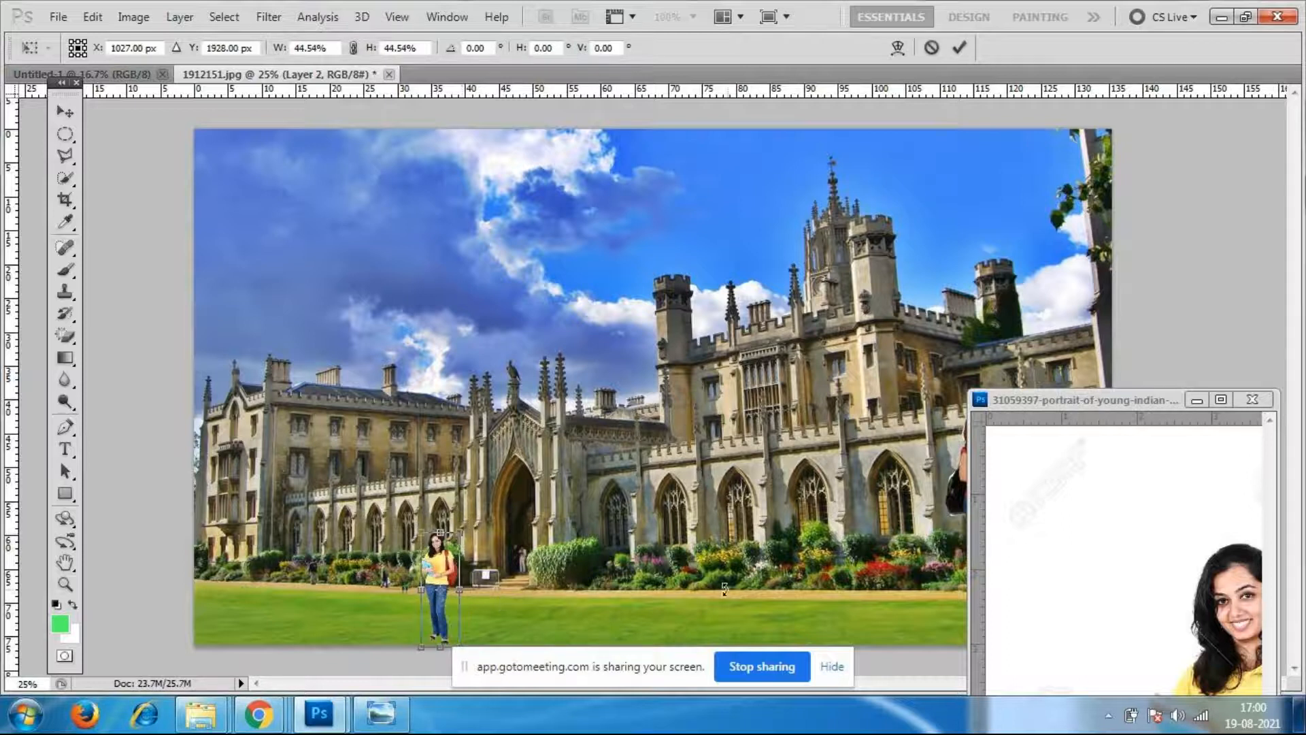
{"action": "key", "text": "Return"}
{"action": "left_click_drag", "start_coordinate": [474, 612], "coordinate": [519, 582]}
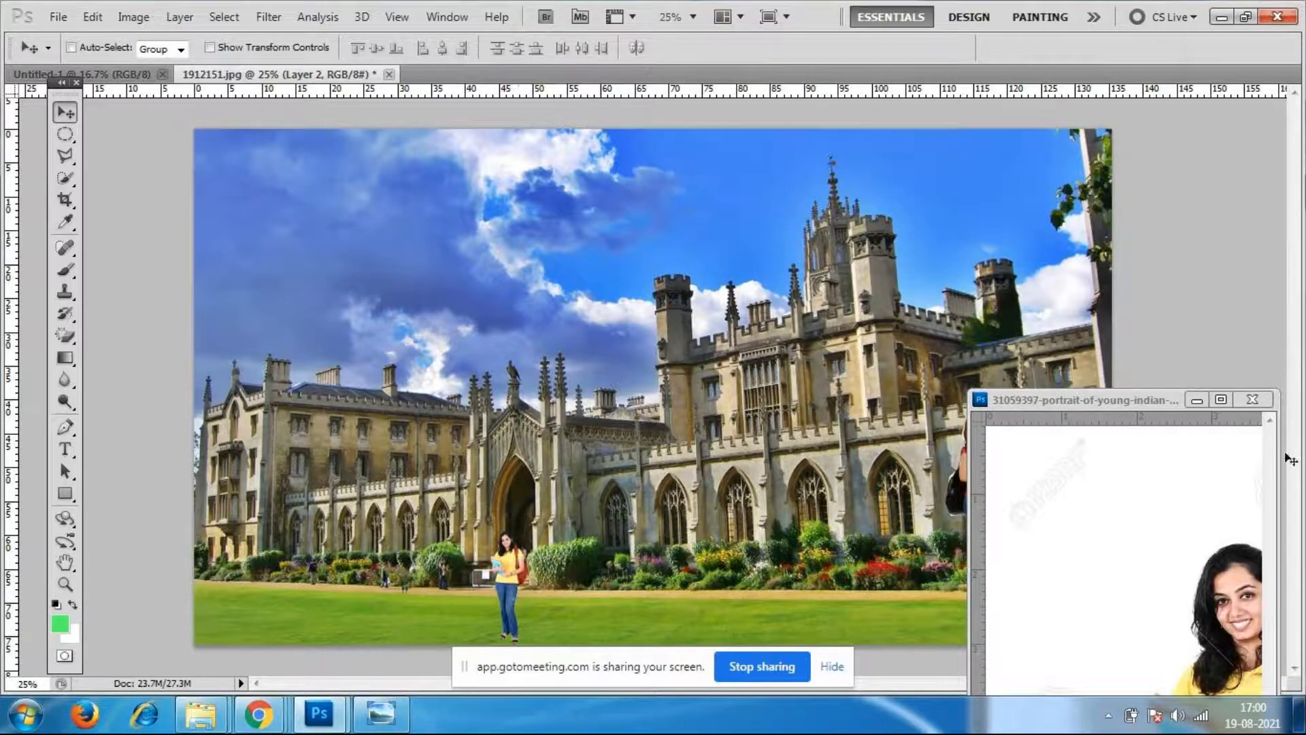
Open the wooden bridge image af8244b65162fe51e552102e0db6b048 from the photoshop folder.
{"action": "left_click_drag", "start_coordinate": [1140, 400], "coordinate": [1108, 183]}
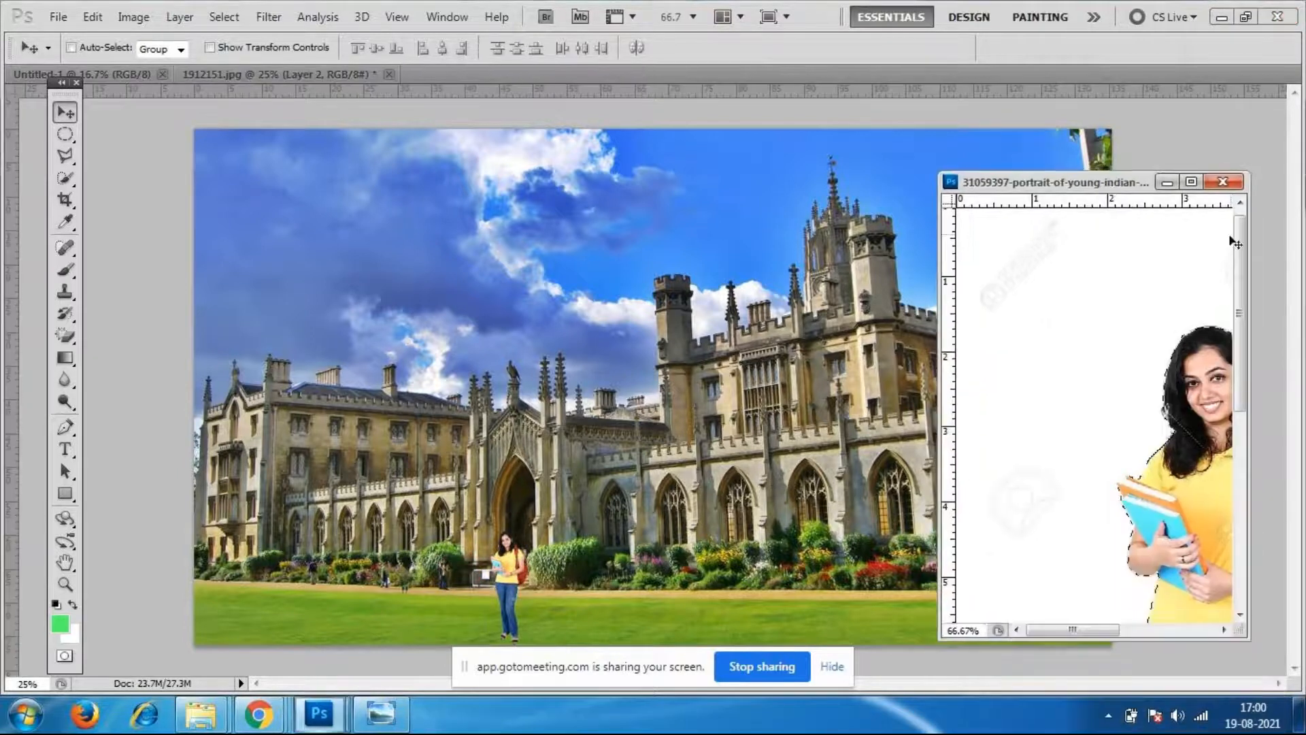
{"action": "left_click", "coordinate": [58, 17]}
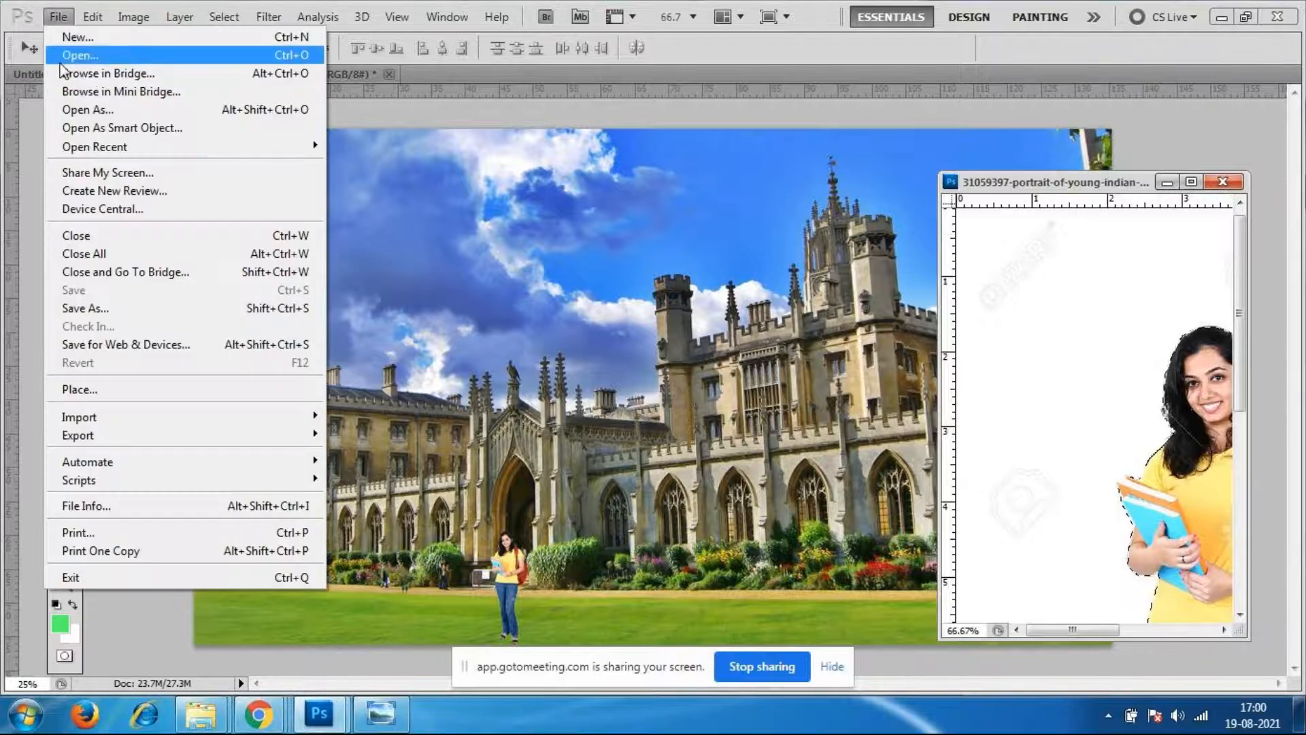
{"action": "left_click", "coordinate": [68, 56]}
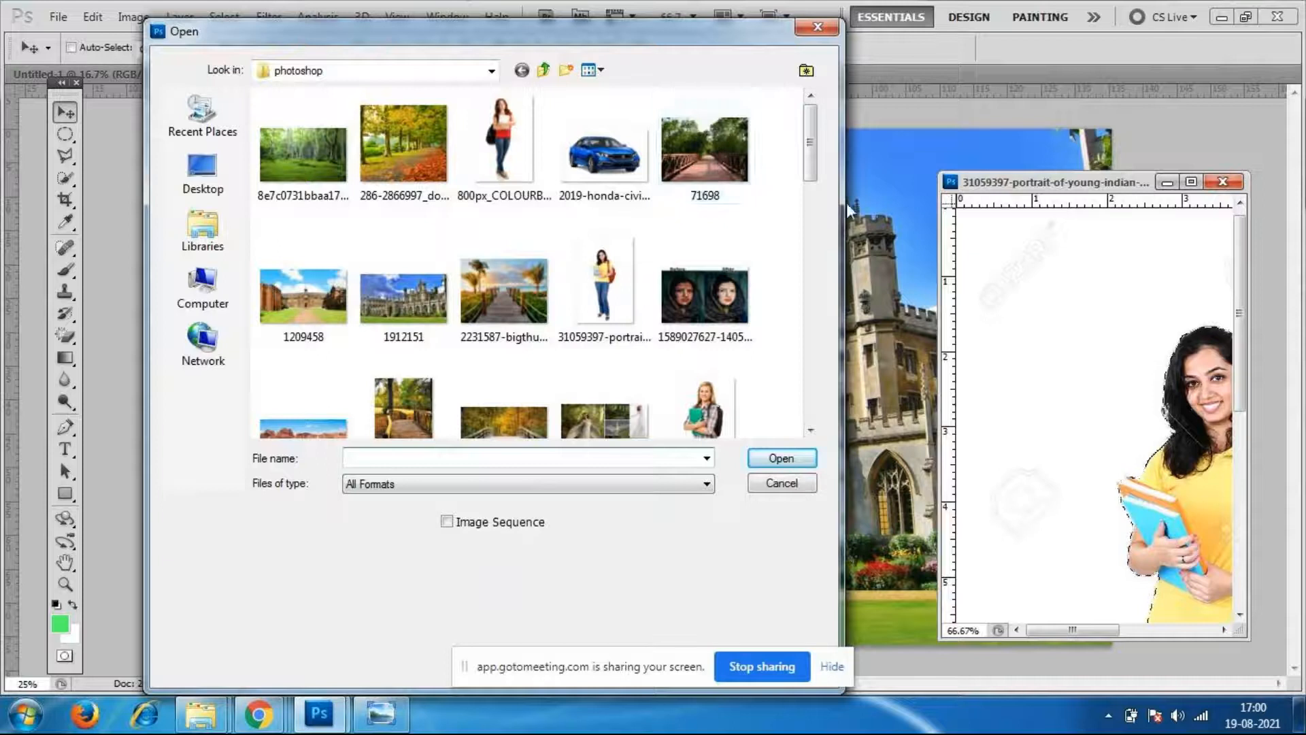
{"action": "left_click_drag", "start_coordinate": [810, 136], "coordinate": [811, 193]}
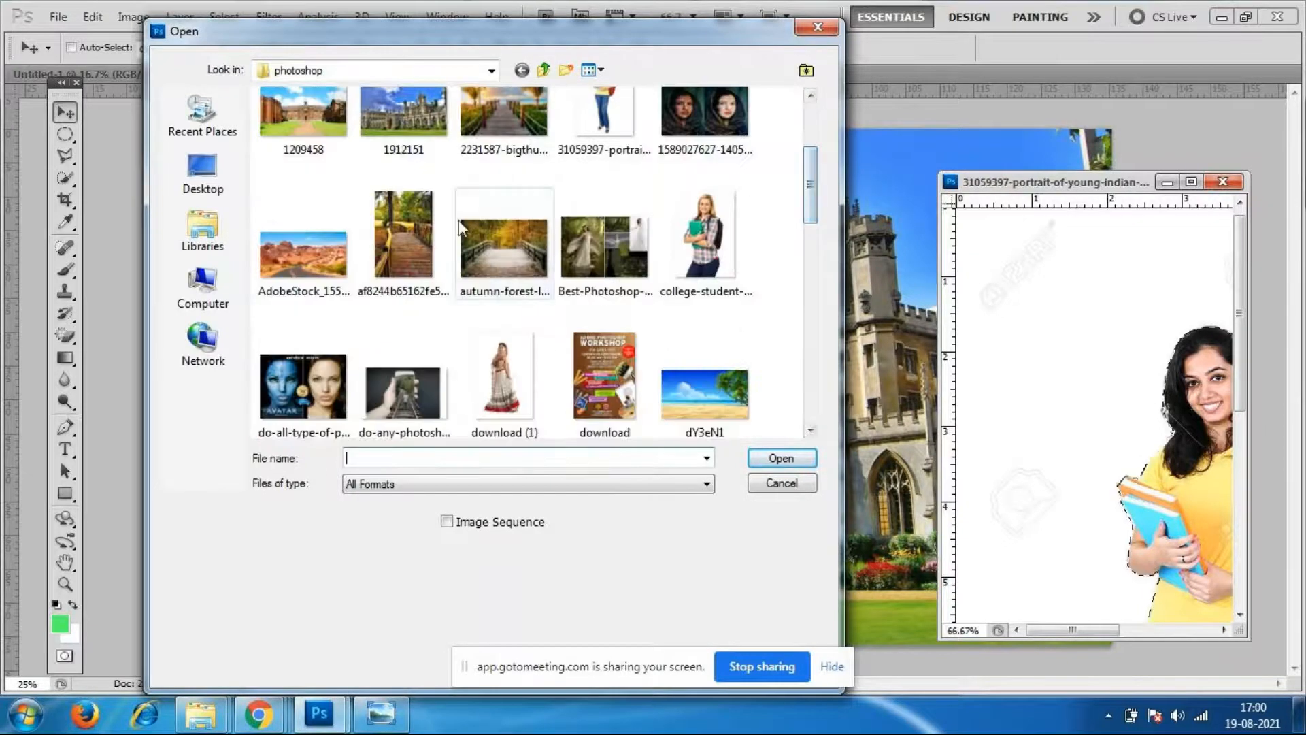
{"action": "left_click", "coordinate": [408, 259]}
{"action": "left_click", "coordinate": [782, 458]}
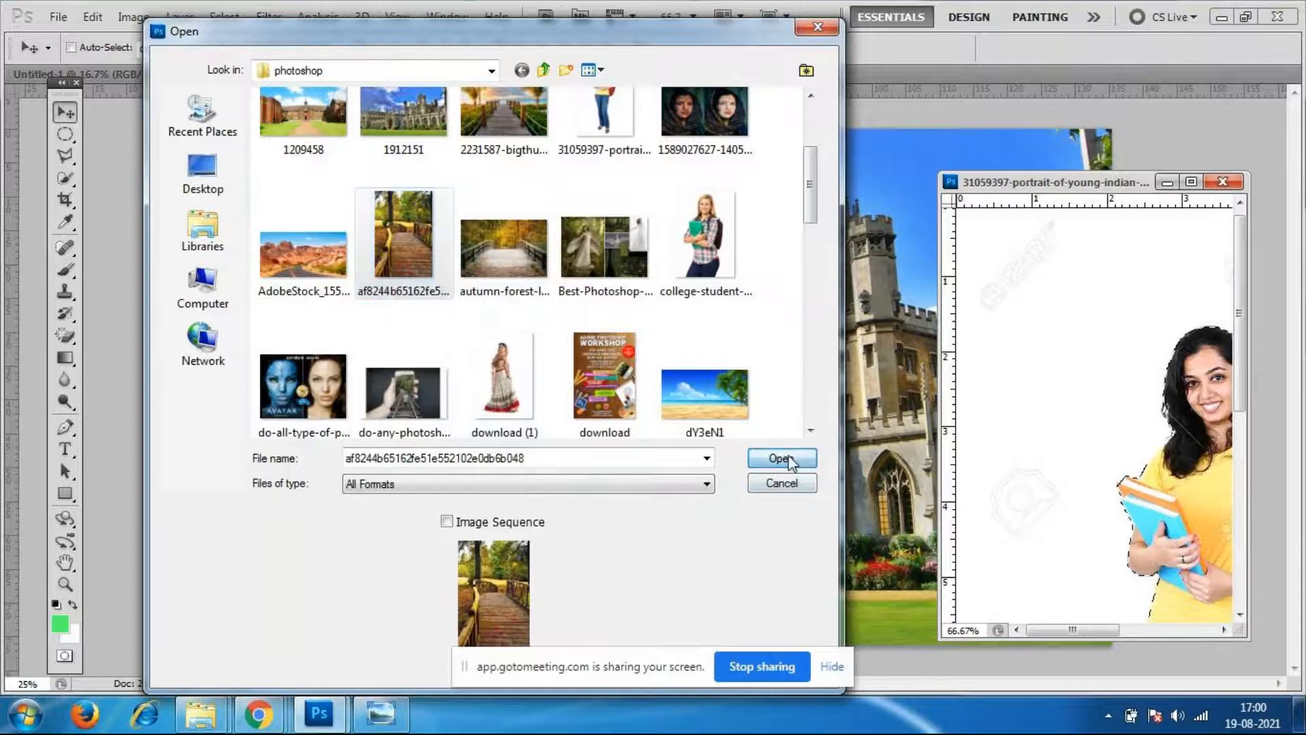
Arrange the bridge image and student photo windows side by side and enlarge the student window to show more of her.
{"action": "left_click_drag", "start_coordinate": [1131, 203], "coordinate": [506, 132]}
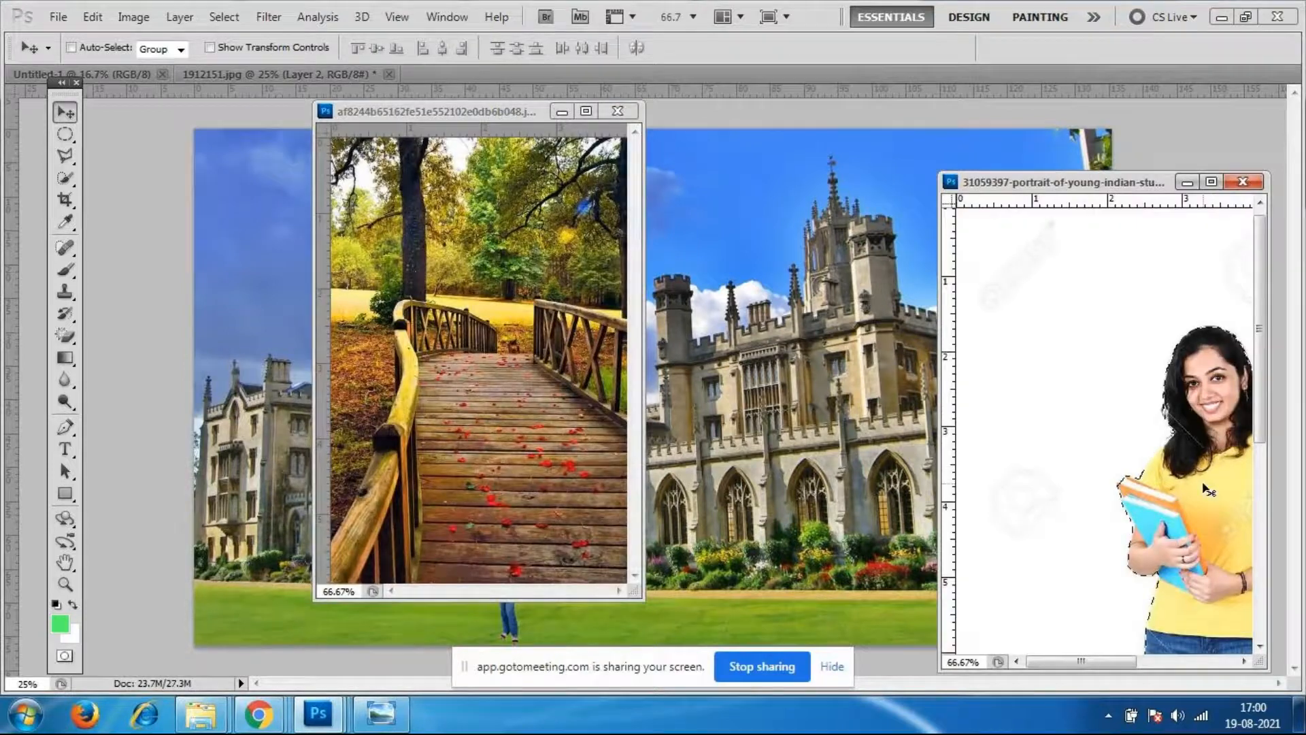
{"action": "left_click_drag", "start_coordinate": [1075, 182], "coordinate": [1004, 177]}
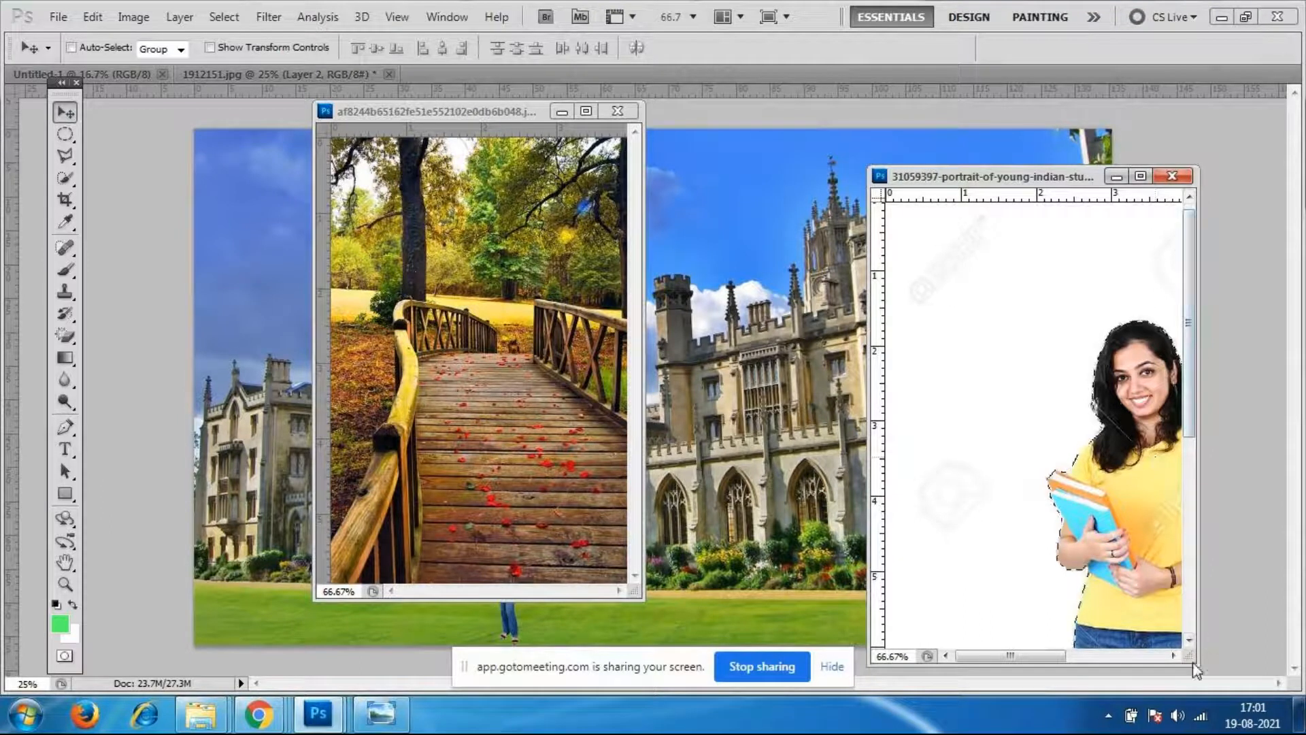
{"action": "left_click_drag", "start_coordinate": [1195, 670], "coordinate": [1264, 675]}
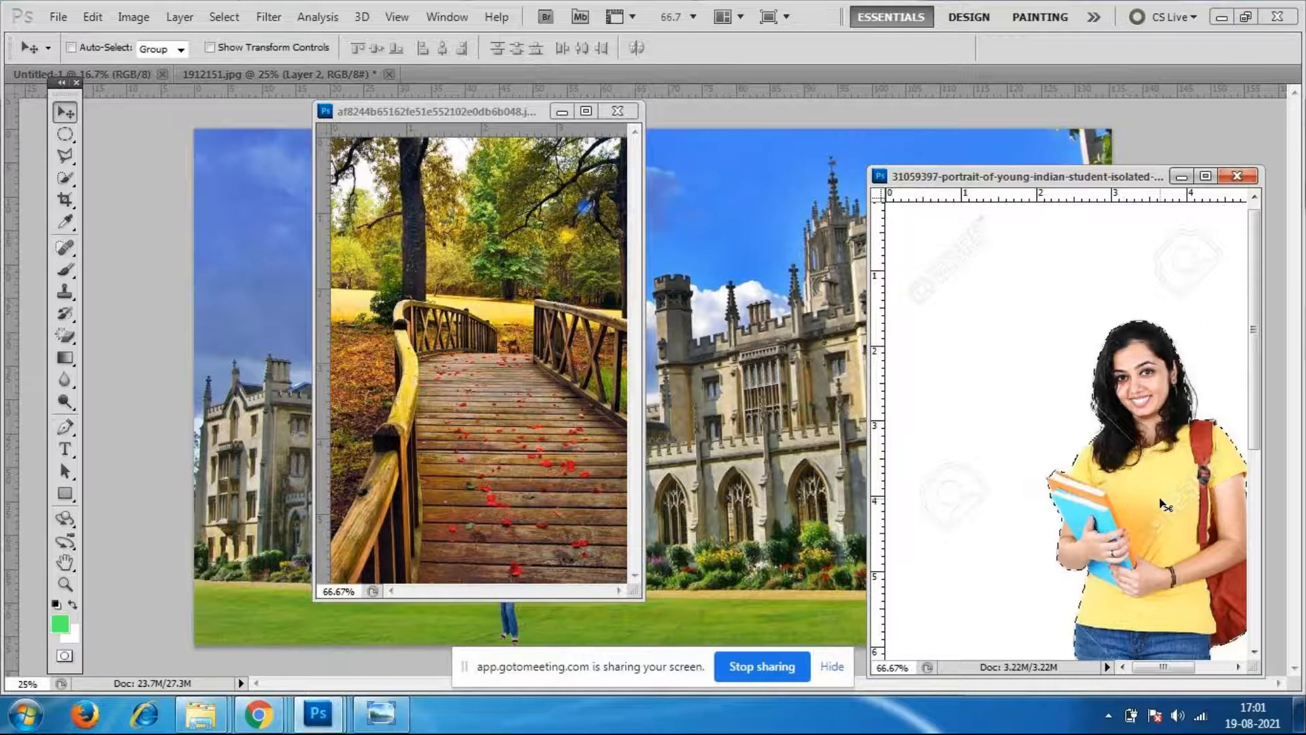
Copy the selected student into the bridge image, enlarge that image's window and position her over the middle of the bridge.
{"action": "left_click_drag", "start_coordinate": [1173, 492], "coordinate": [570, 412]}
{"action": "left_click_drag", "start_coordinate": [465, 410], "coordinate": [466, 413]}
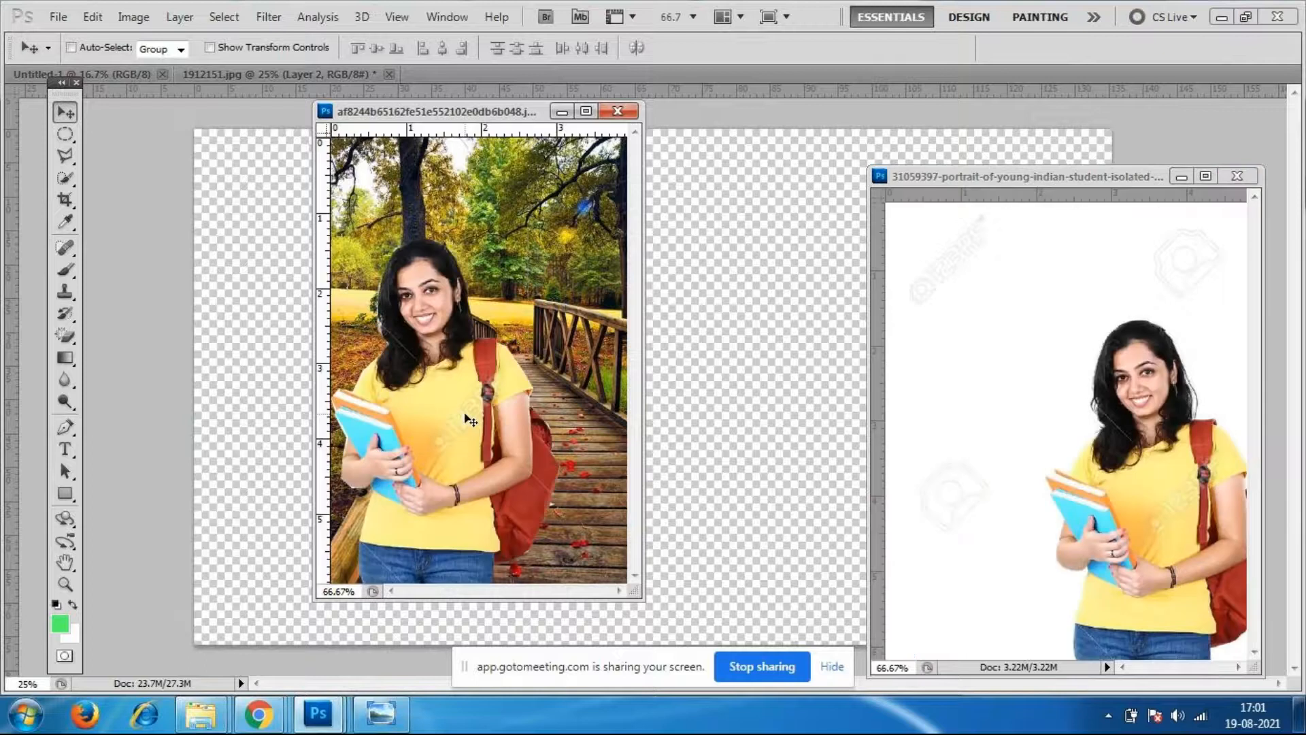
{"action": "left_click_drag", "start_coordinate": [641, 596], "coordinate": [827, 635]}
{"action": "left_click_drag", "start_coordinate": [544, 410], "coordinate": [594, 383]}
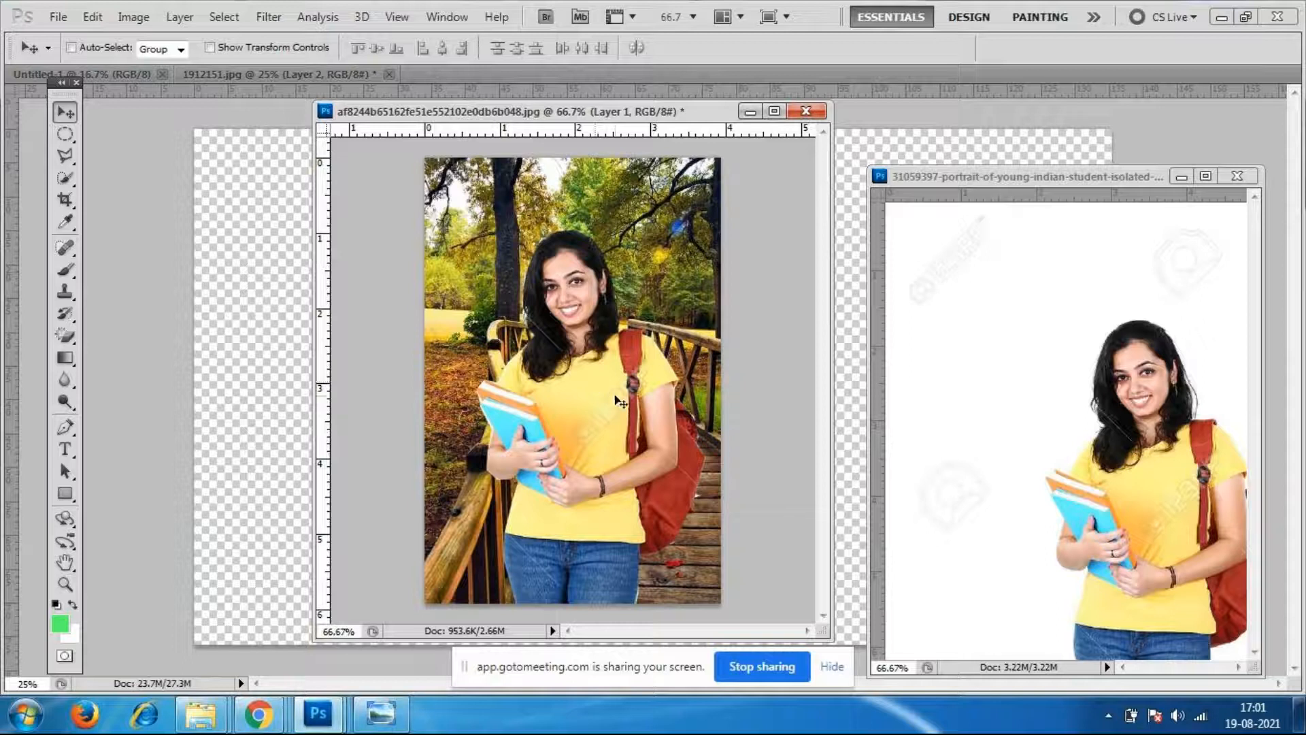
{"action": "key", "text": "ctrl+t"}
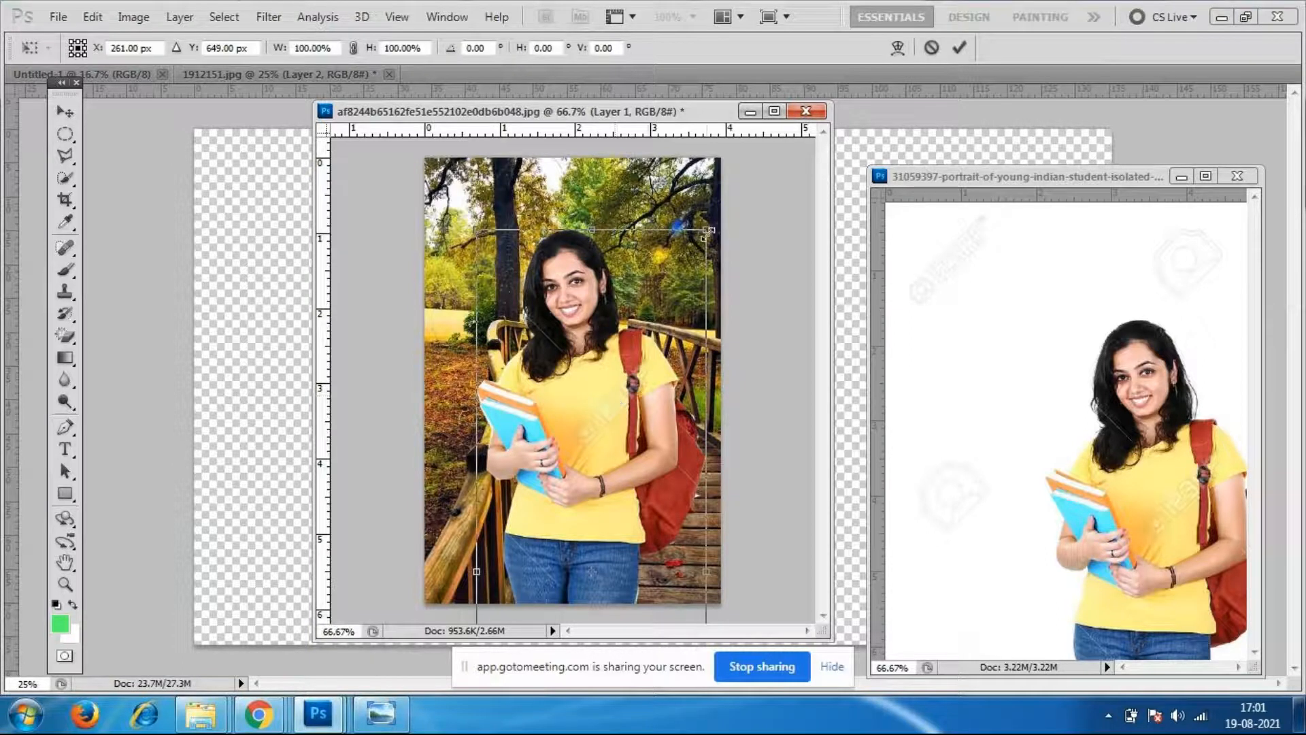
{"action": "left_click_drag", "start_coordinate": [708, 234], "coordinate": [665, 347]}
{"action": "left_click_drag", "start_coordinate": [563, 472], "coordinate": [568, 347]}
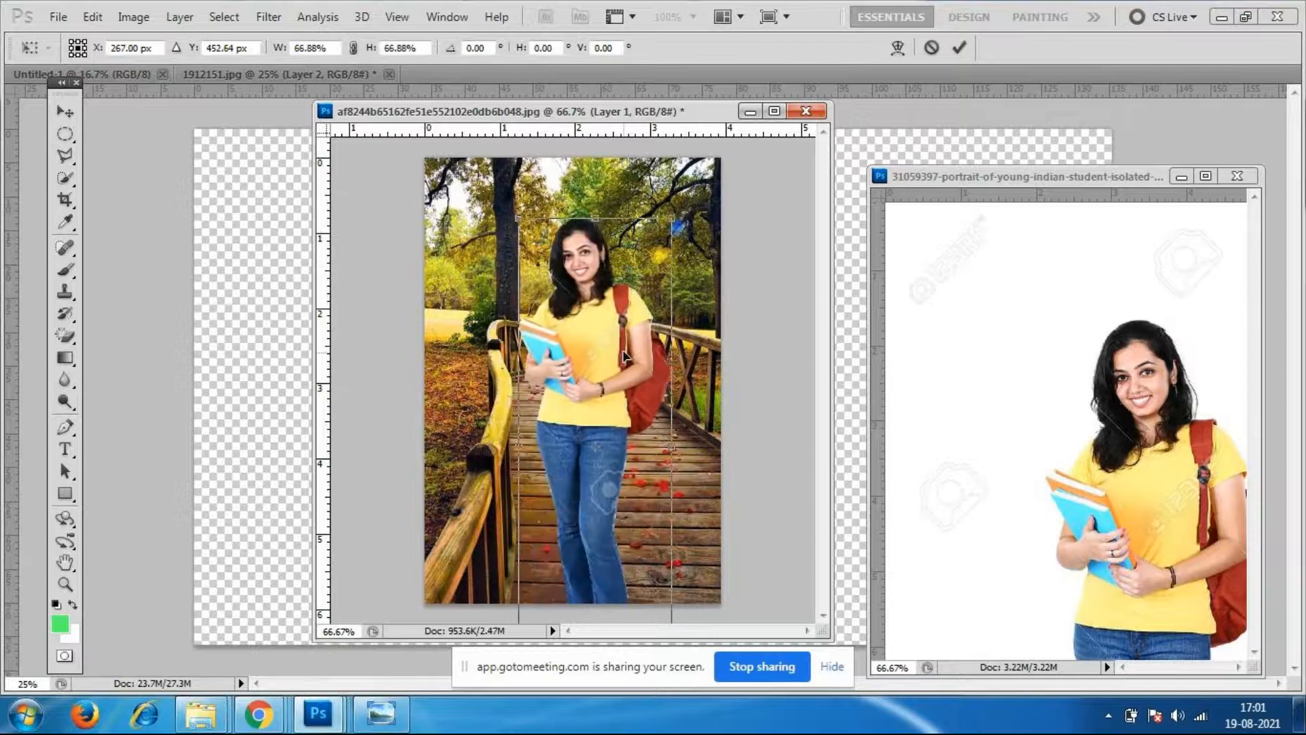
{"action": "left_click_drag", "start_coordinate": [680, 216], "coordinate": [663, 265]}
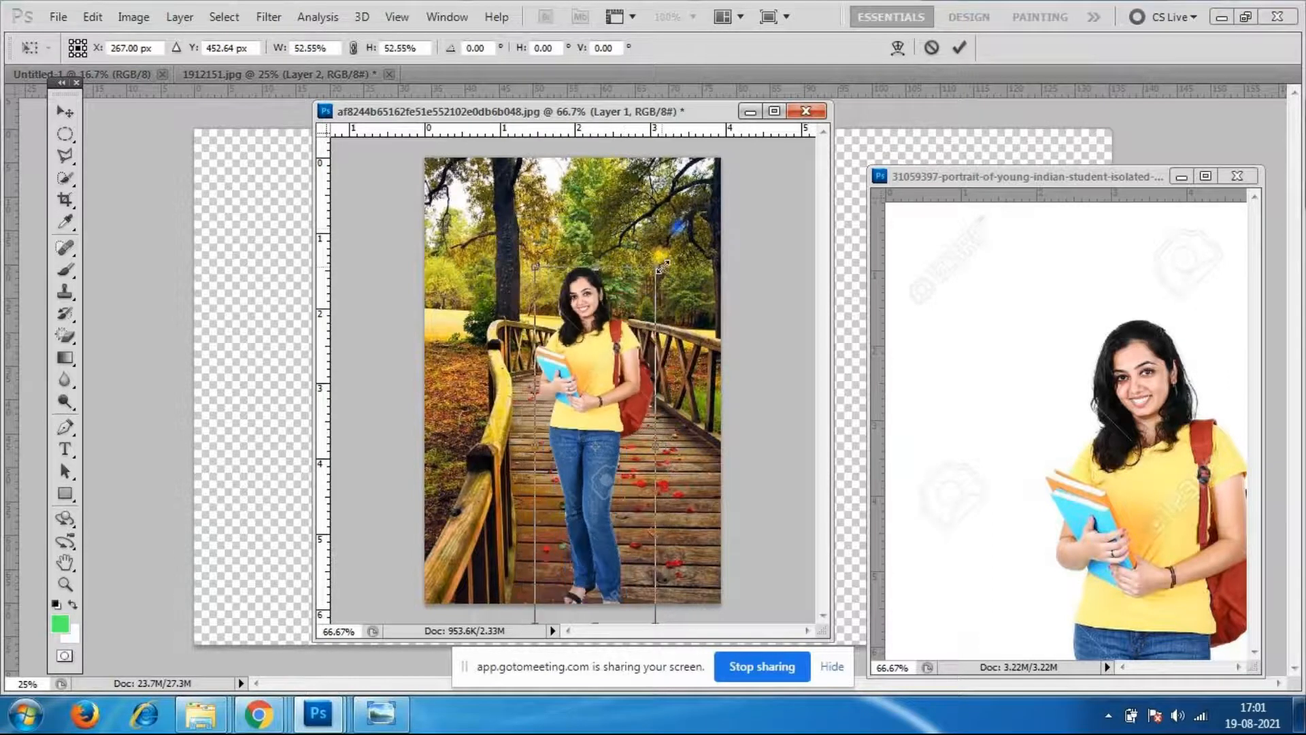
{"action": "left_click_drag", "start_coordinate": [602, 424], "coordinate": [596, 380]}
{"action": "left_click_drag", "start_coordinate": [612, 334], "coordinate": [605, 326]}
{"action": "left_click_drag", "start_coordinate": [644, 215], "coordinate": [627, 250]}
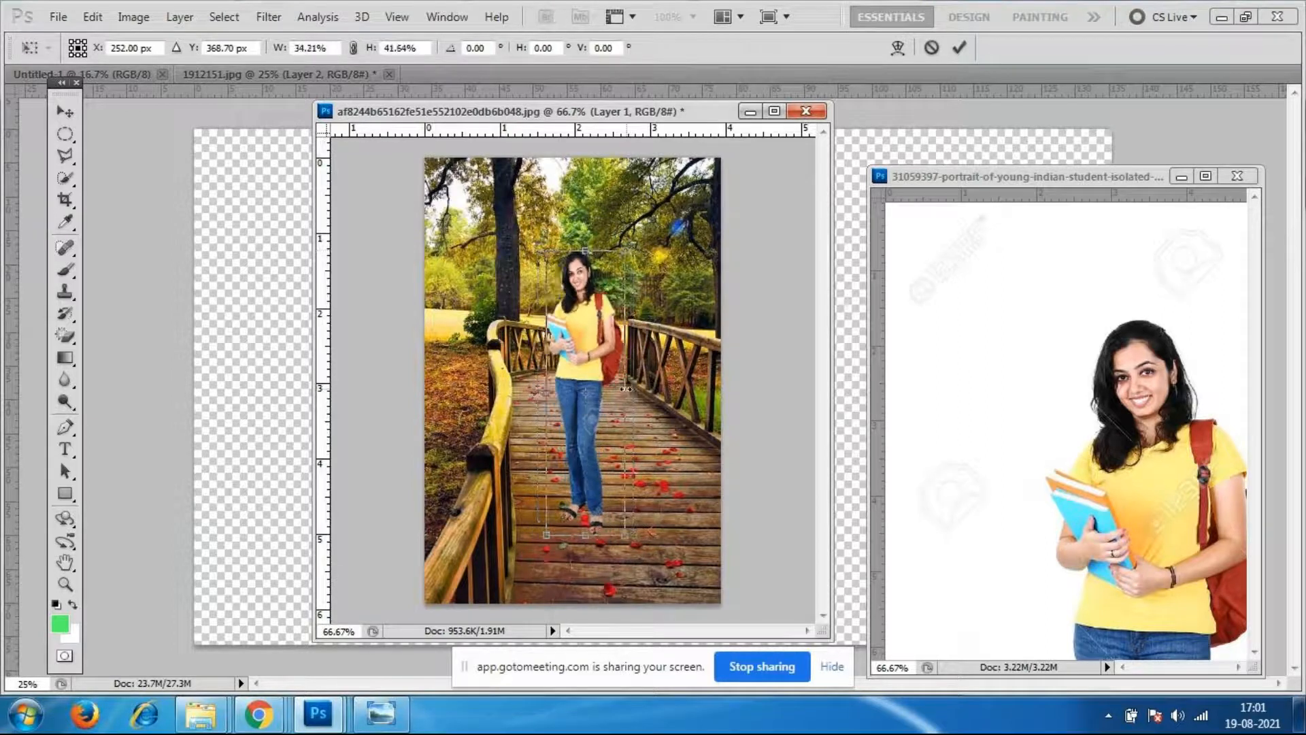
{"action": "left_click_drag", "start_coordinate": [626, 389], "coordinate": [795, 393]}
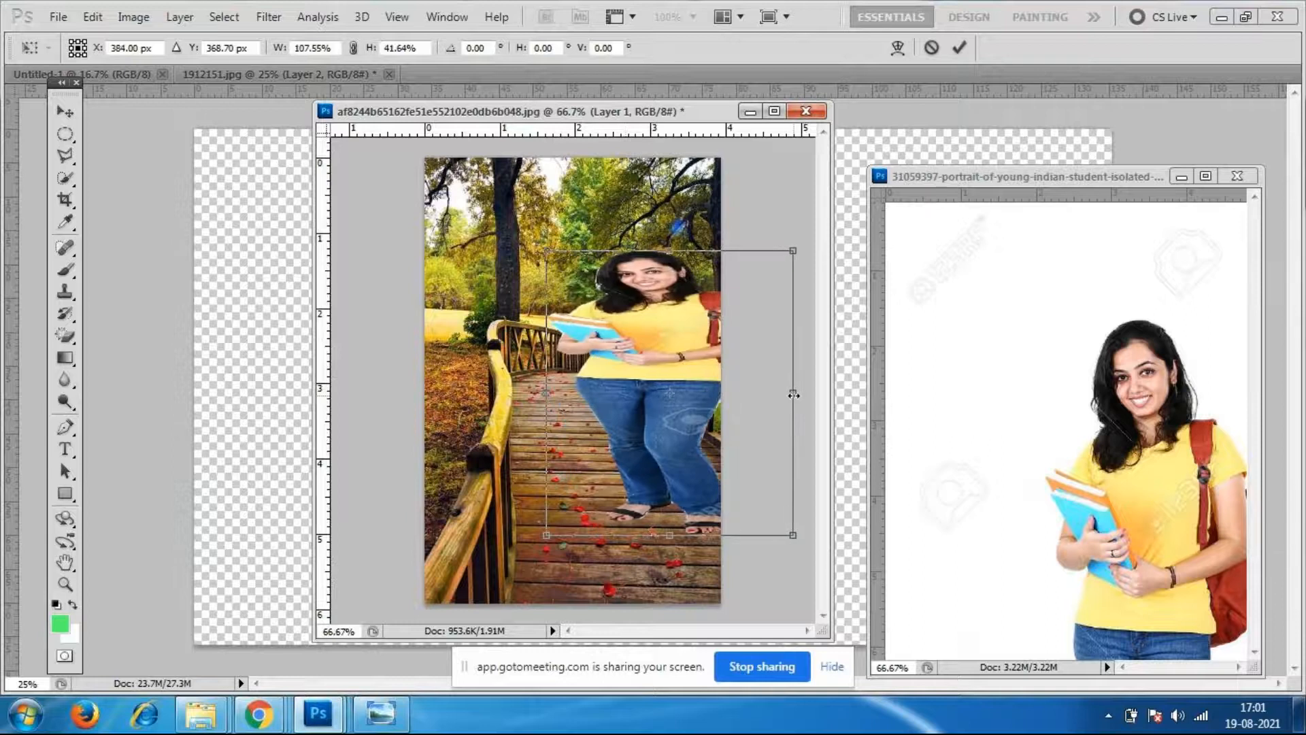
{"action": "key", "text": "ctrl+z"}
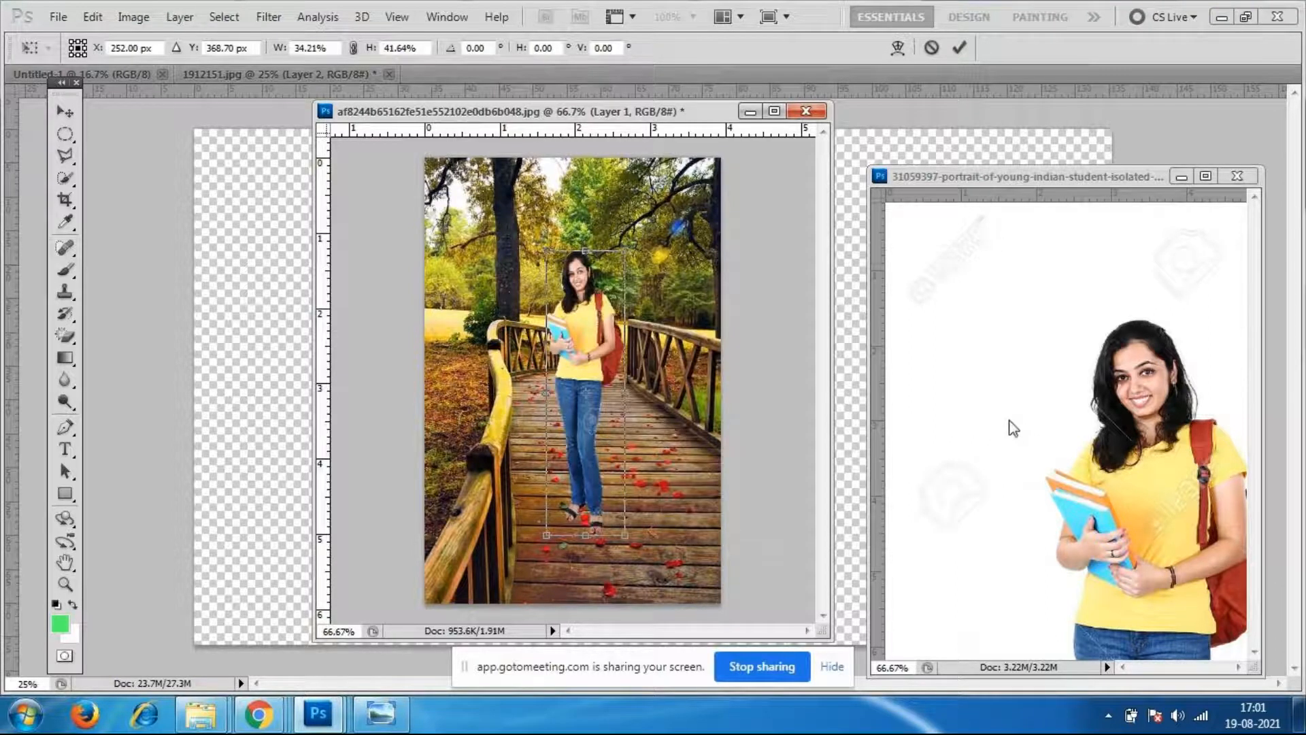
{"action": "left_click_drag", "start_coordinate": [625, 391], "coordinate": [631, 391]}
{"action": "key", "text": "ctrl+z"}
{"action": "key", "text": "ctrl+z"}
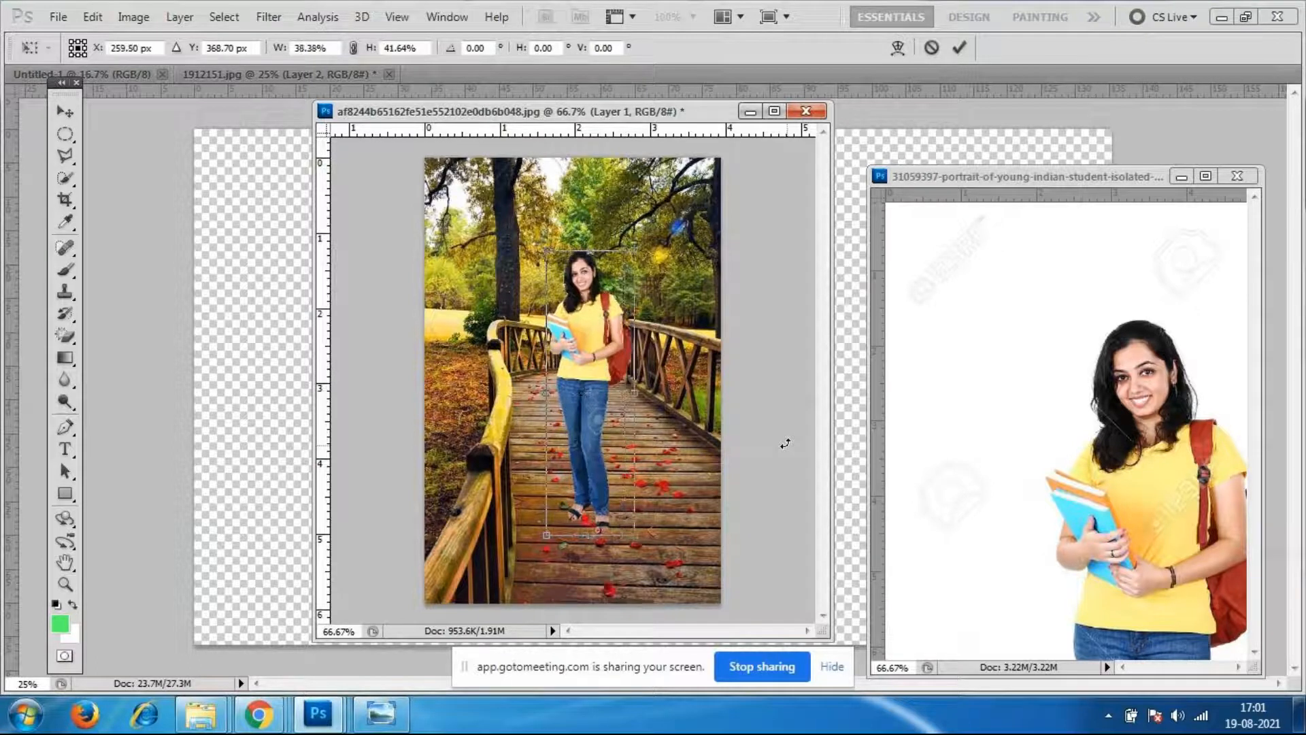
{"action": "key", "text": "ctrl+z"}
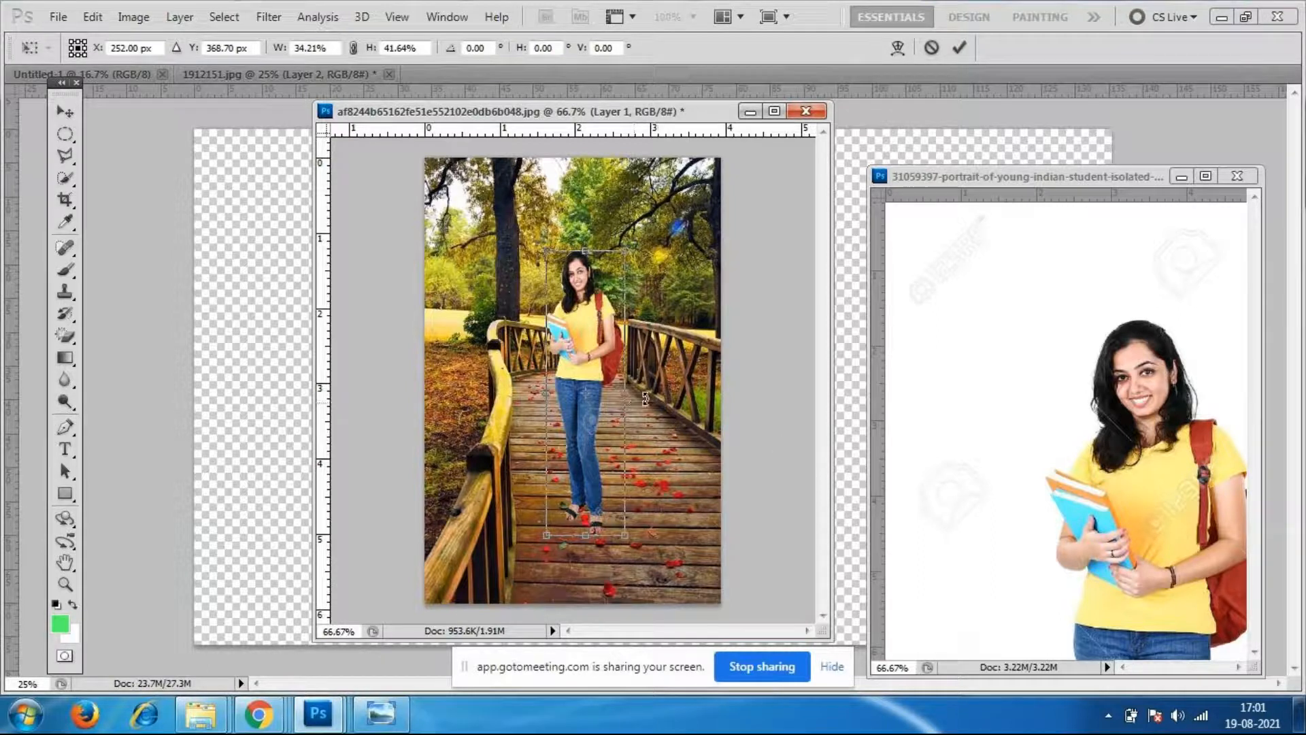
{"action": "key", "text": "Escape"}
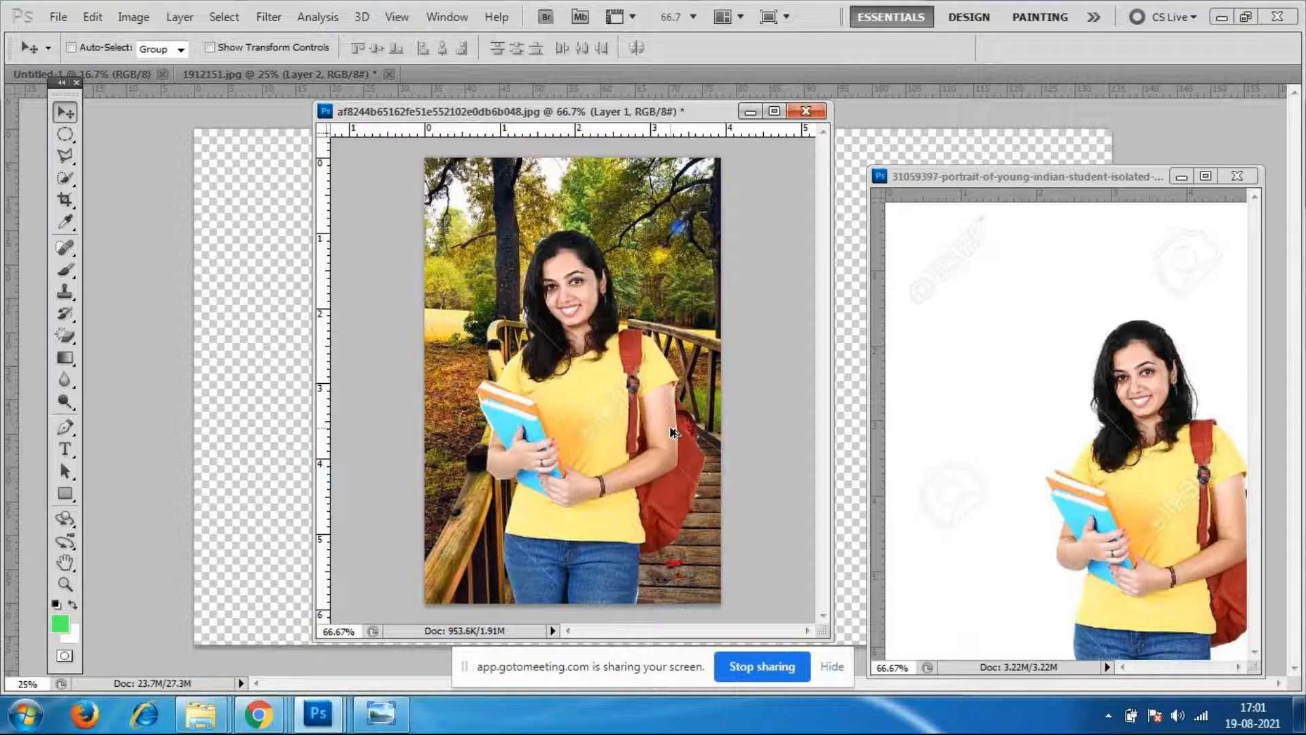
Scale the pasted student down to slightly under half size with Free Transform and stand her in the middle of the bridge.
{"action": "key", "text": "ctrl+t"}
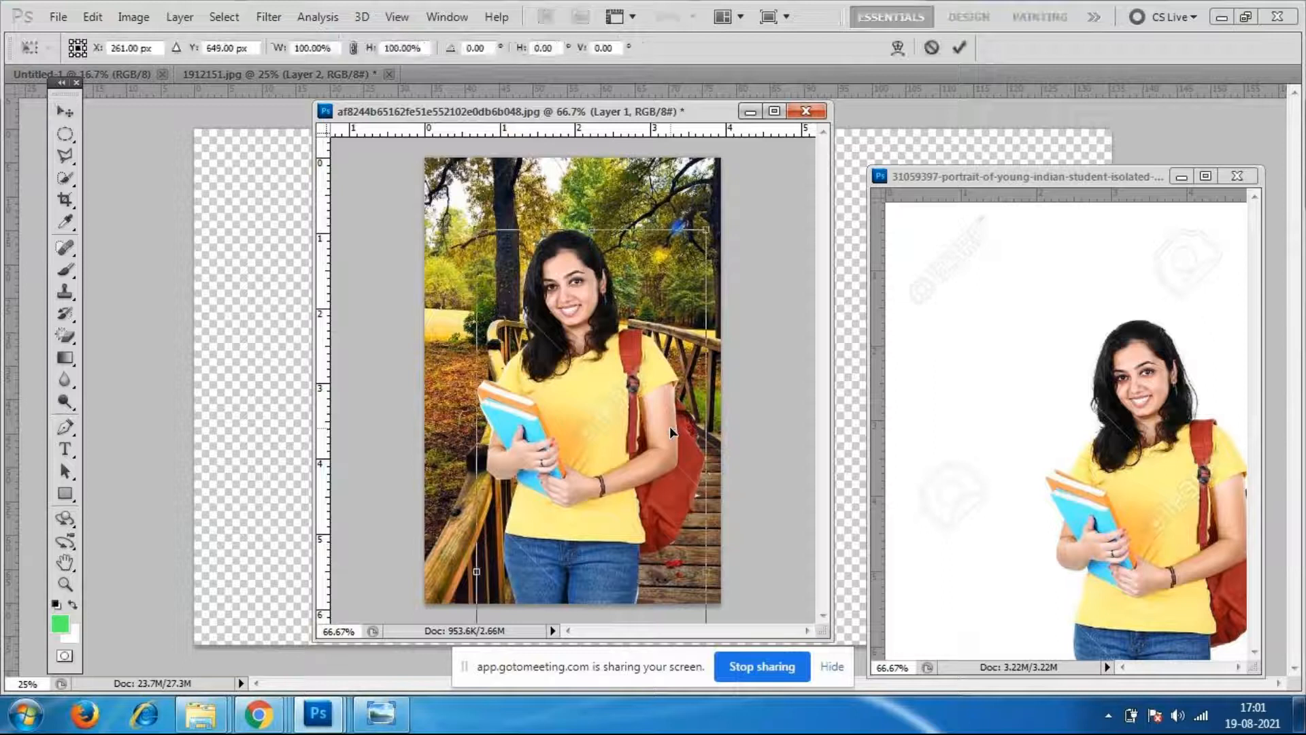
{"action": "mouse_move", "coordinate": [706, 230]}
{"action": "left_mouse_down"}
{"action": "mouse_move", "coordinate": [683, 257]}
{"action": "mouse_move", "coordinate": [646, 373]}
{"action": "mouse_move", "coordinate": [699, 228]}
{"action": "left_mouse_up"}
{"action": "mouse_move", "coordinate": [639, 359]}
{"action": "left_mouse_down"}
{"action": "mouse_move", "coordinate": [598, 506]}
{"action": "mouse_move", "coordinate": [640, 258]}
{"action": "mouse_move", "coordinate": [619, 264]}
{"action": "mouse_move", "coordinate": [618, 374]}
{"action": "left_mouse_up"}
{"action": "left_click_drag", "start_coordinate": [695, 242], "coordinate": [661, 349]}
{"action": "left_click_drag", "start_coordinate": [624, 468], "coordinate": [604, 354]}
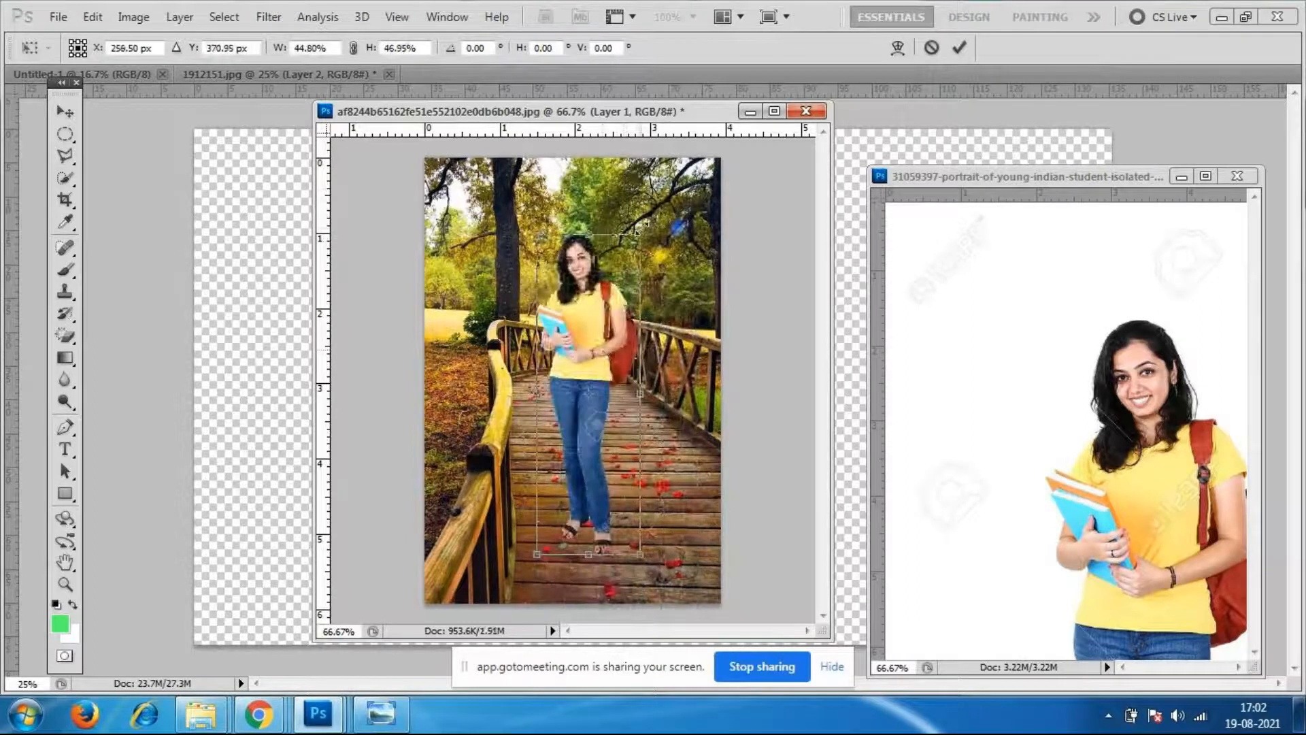
{"action": "mouse_move", "coordinate": [640, 236]}
{"action": "left_mouse_down"}
{"action": "mouse_move", "coordinate": [653, 214]}
{"action": "mouse_move", "coordinate": [642, 228]}
{"action": "left_mouse_up"}
{"action": "left_click_drag", "start_coordinate": [622, 345], "coordinate": [624, 326]}
{"action": "key", "text": "Return"}
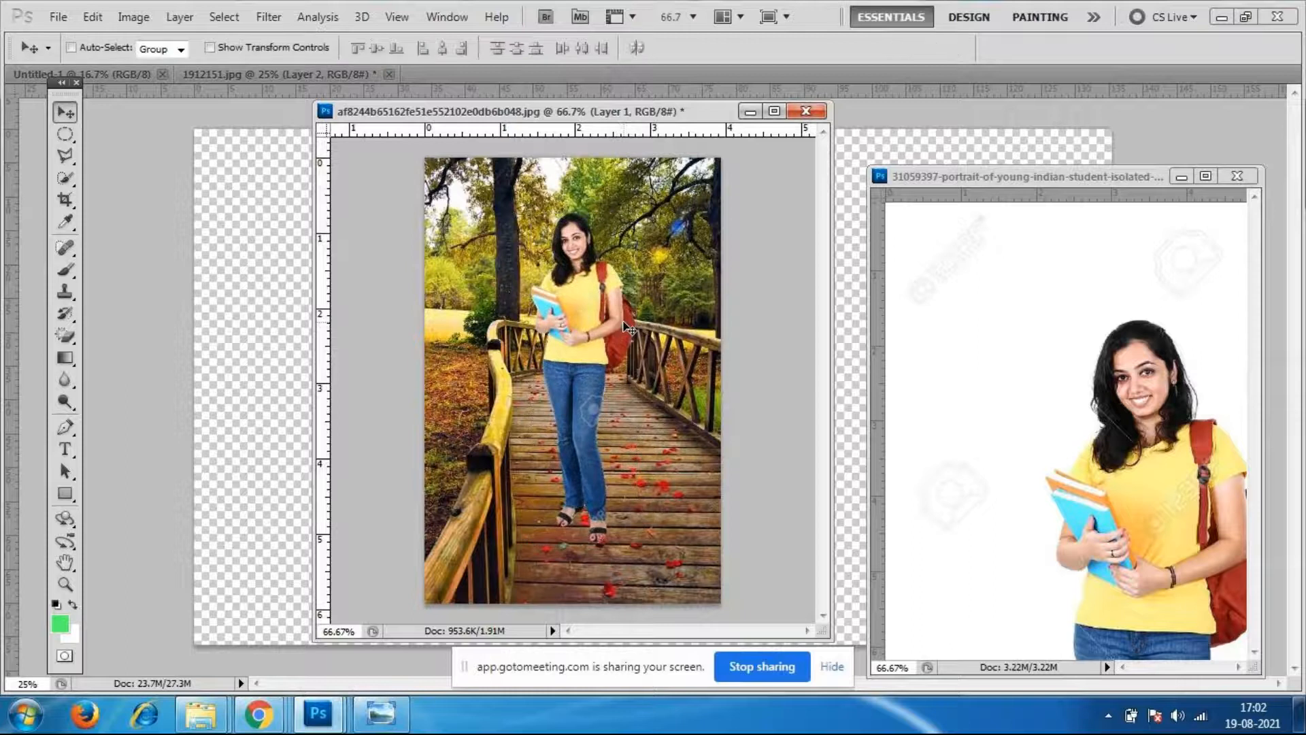
Check the GoToMeeting window in Chrome and return to the bridge image in Photoshop.
{"action": "mouse_move", "coordinate": [258, 715]}
{"action": "left_click", "coordinate": [329, 621]}
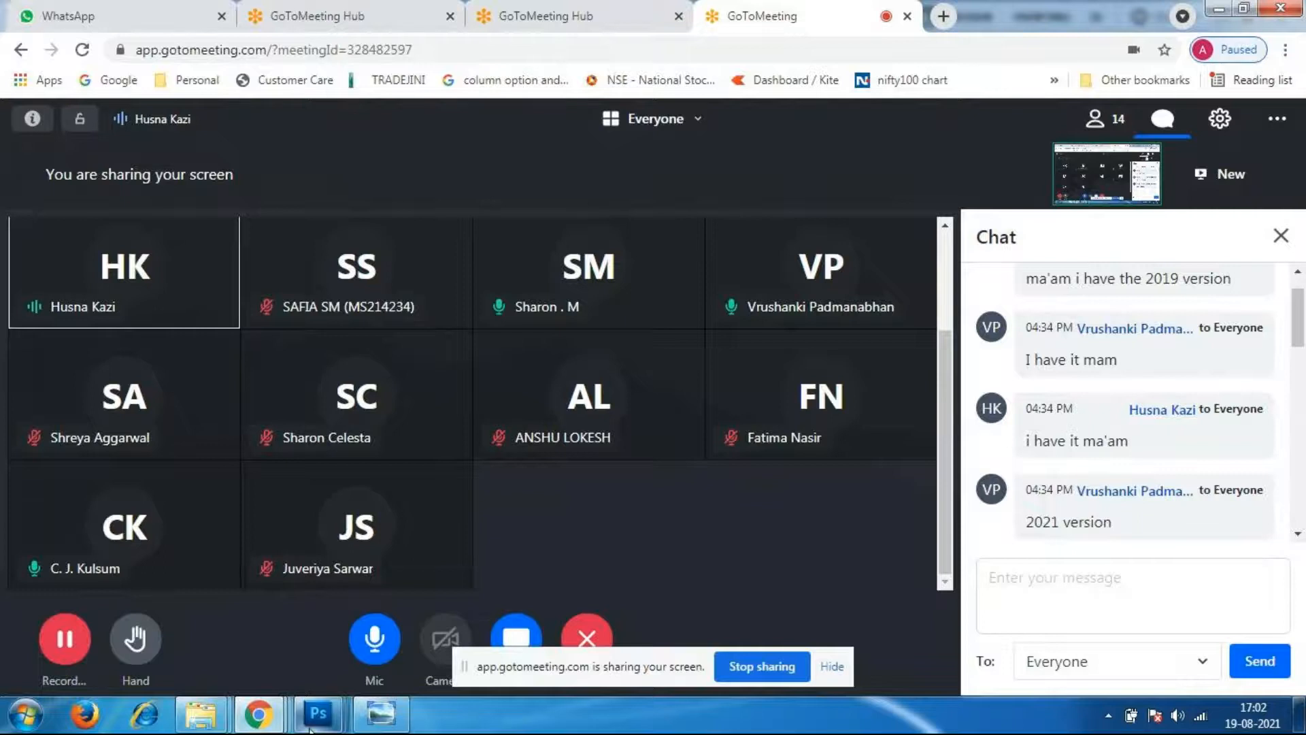
{"action": "mouse_move", "coordinate": [318, 713]}
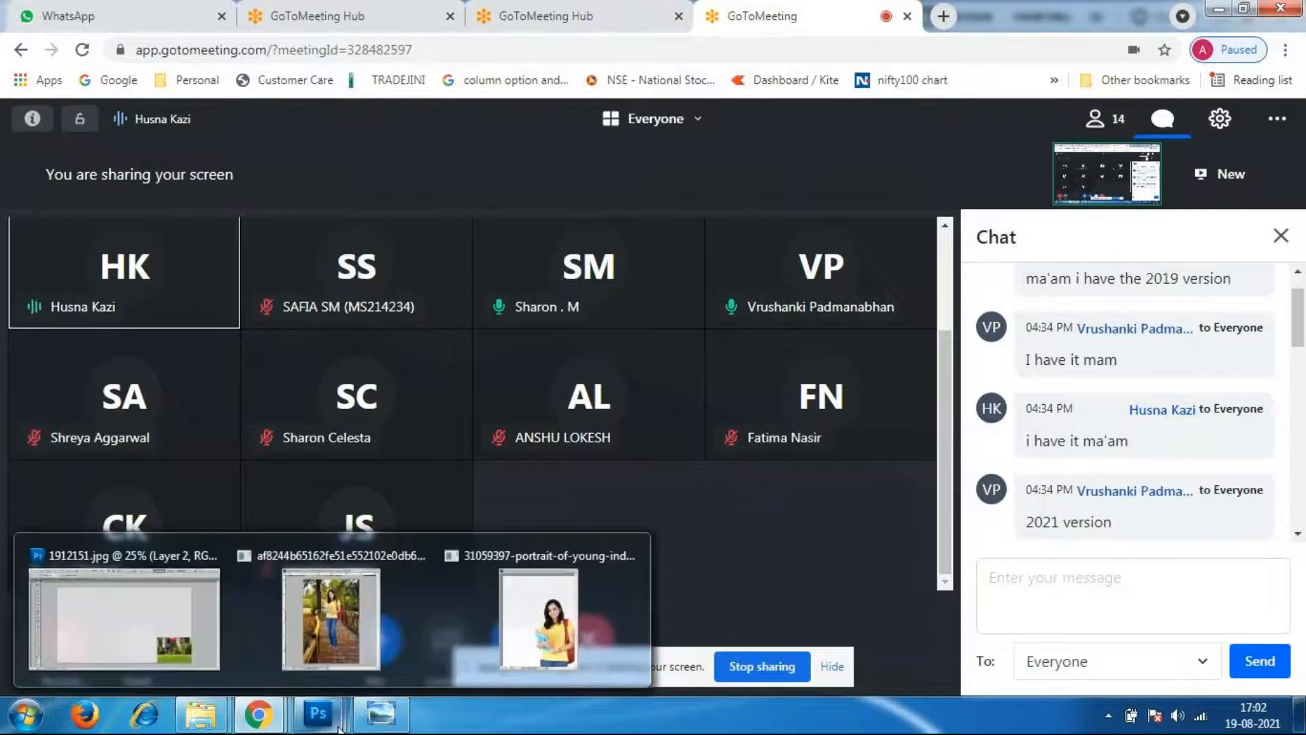
{"action": "left_click", "coordinate": [344, 601]}
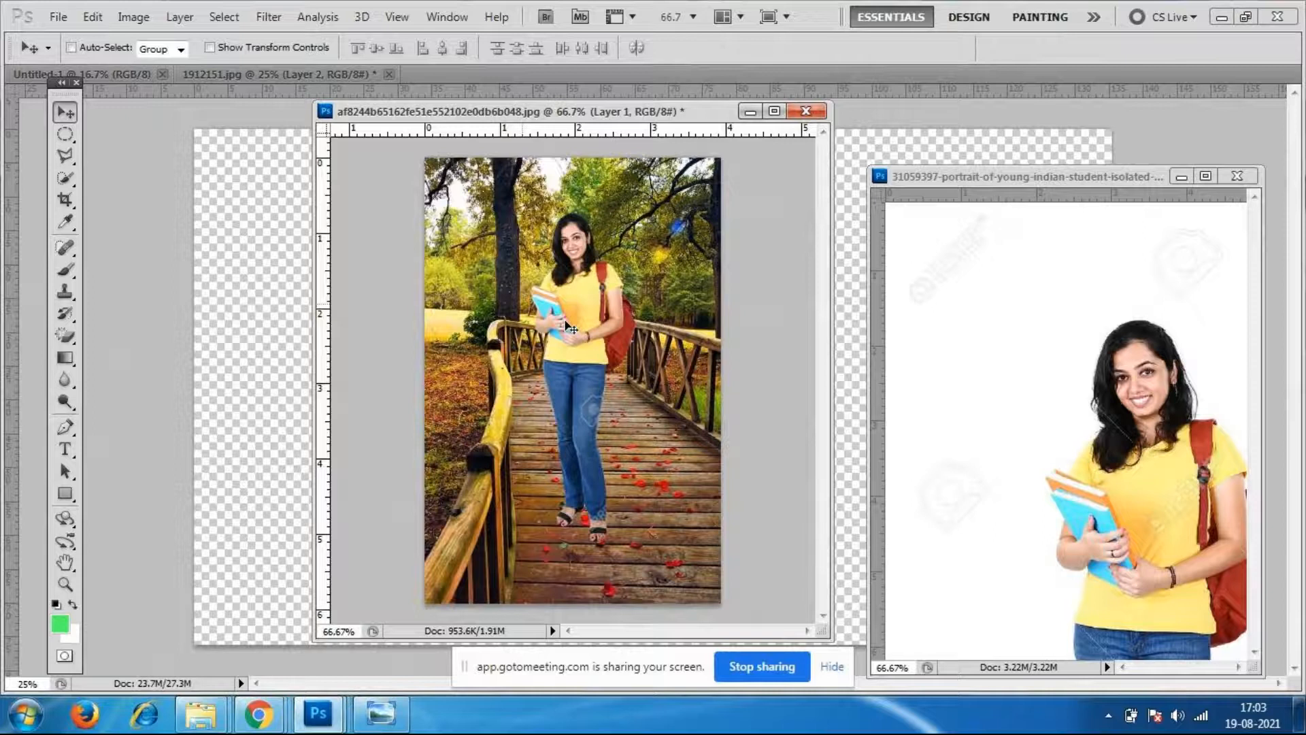
Float the 1912151.jpg campus image in its own window and arrange it beside the bridge image to show both composites.
{"action": "left_click_drag", "start_coordinate": [585, 111], "coordinate": [554, 119]}
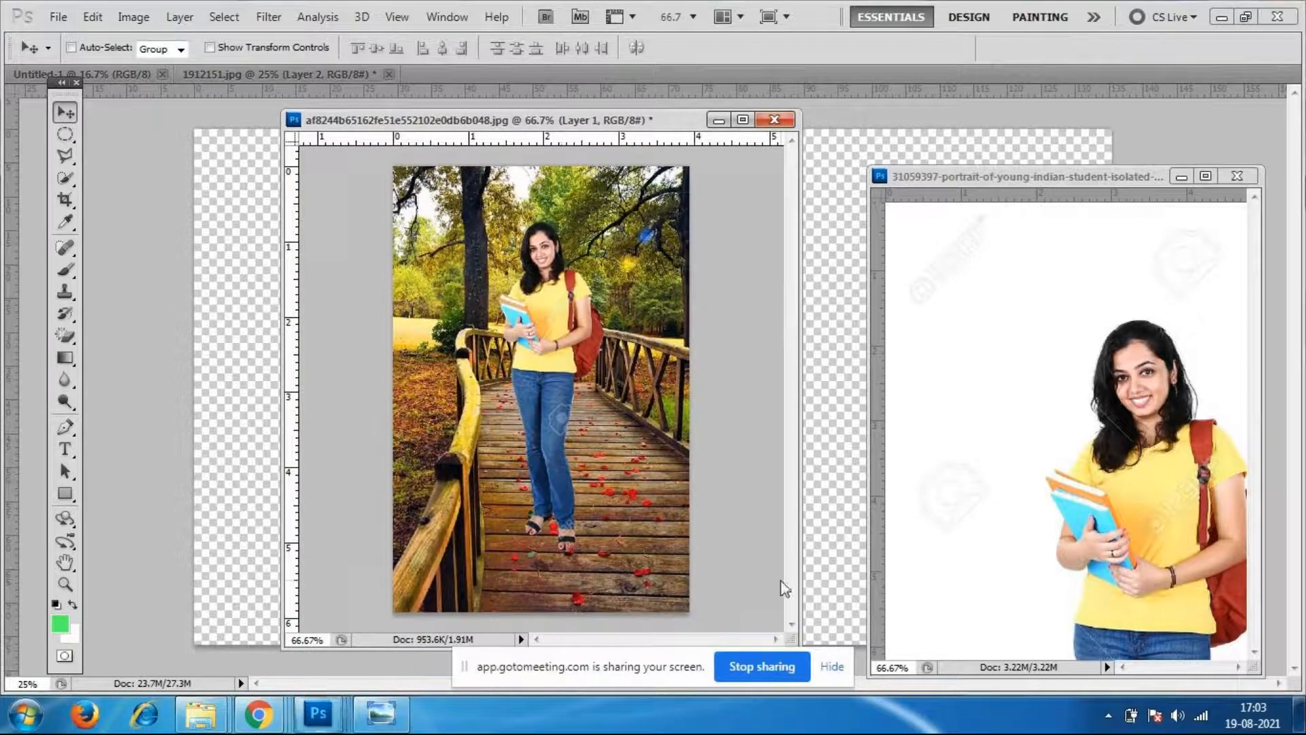
{"action": "left_click_drag", "start_coordinate": [558, 126], "coordinate": [389, 187]}
{"action": "left_click_drag", "start_coordinate": [300, 77], "coordinate": [451, 129]}
{"action": "left_click_drag", "start_coordinate": [582, 113], "coordinate": [675, 149]}
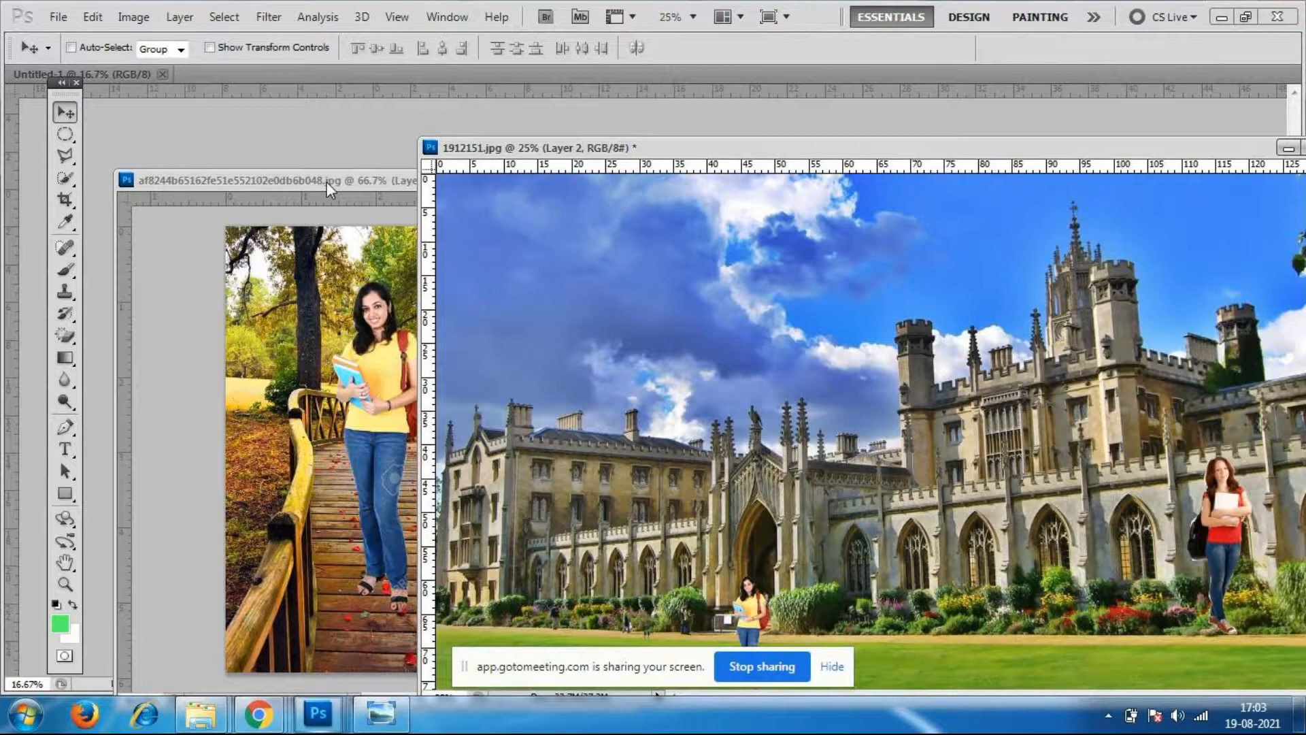
{"action": "left_click_drag", "start_coordinate": [327, 182], "coordinate": [353, 130]}
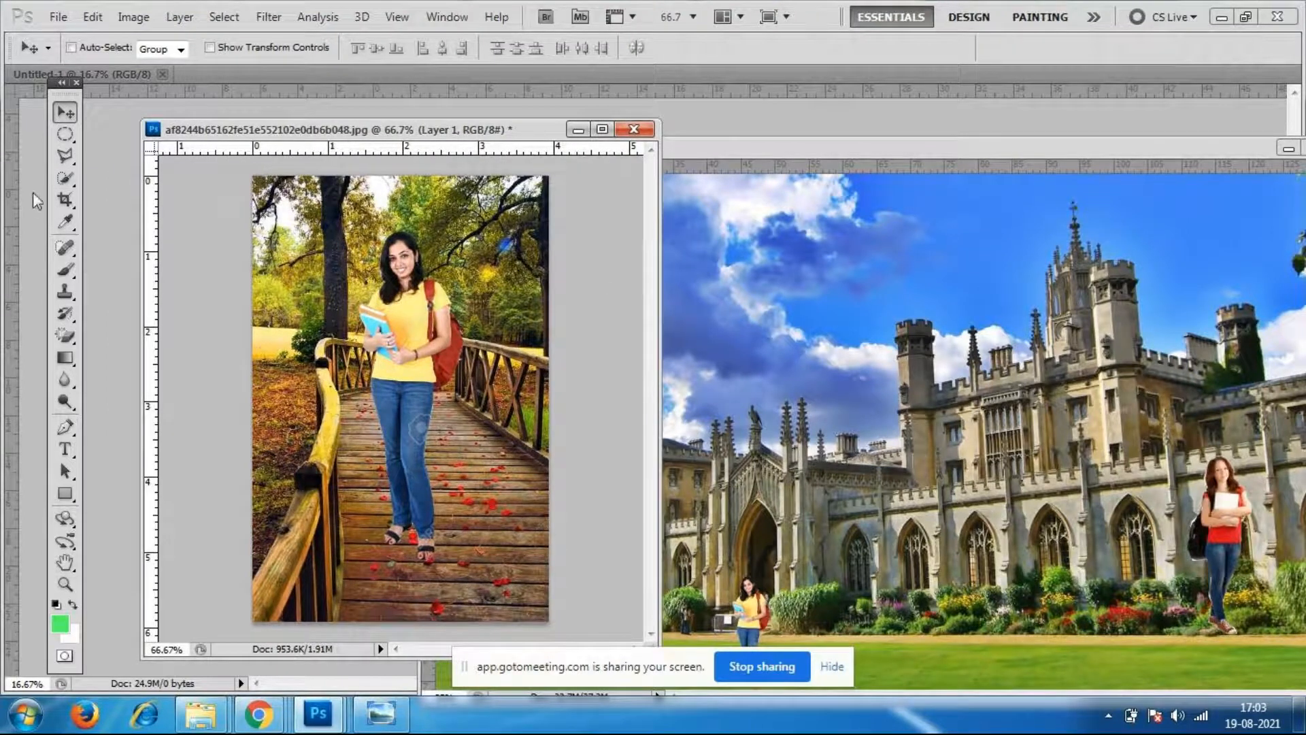
Select the Polygonal Lasso and Pen tools in turn, and widen the bridge image window.
{"action": "left_click", "coordinate": [65, 156]}
{"action": "right_click", "coordinate": [64, 161]}
{"action": "left_click", "coordinate": [65, 161]}
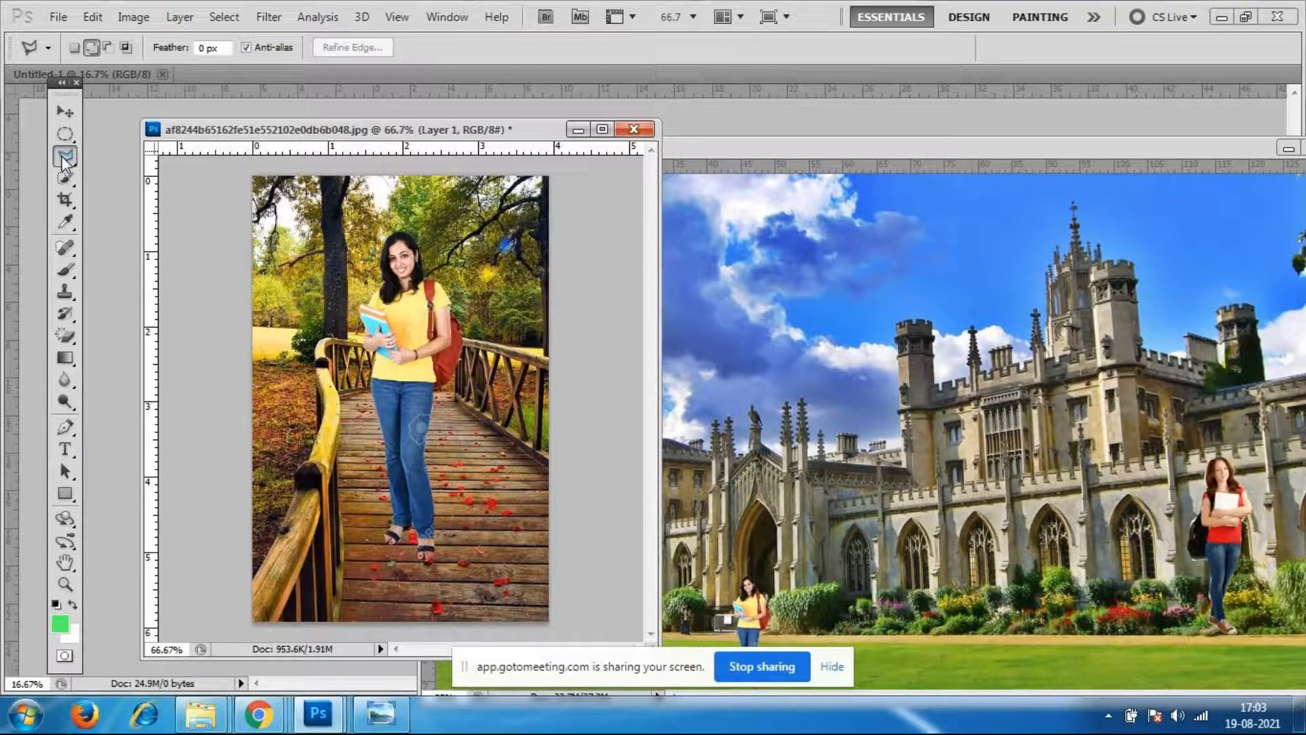
{"action": "left_click", "coordinate": [65, 429]}
{"action": "left_click", "coordinate": [66, 436]}
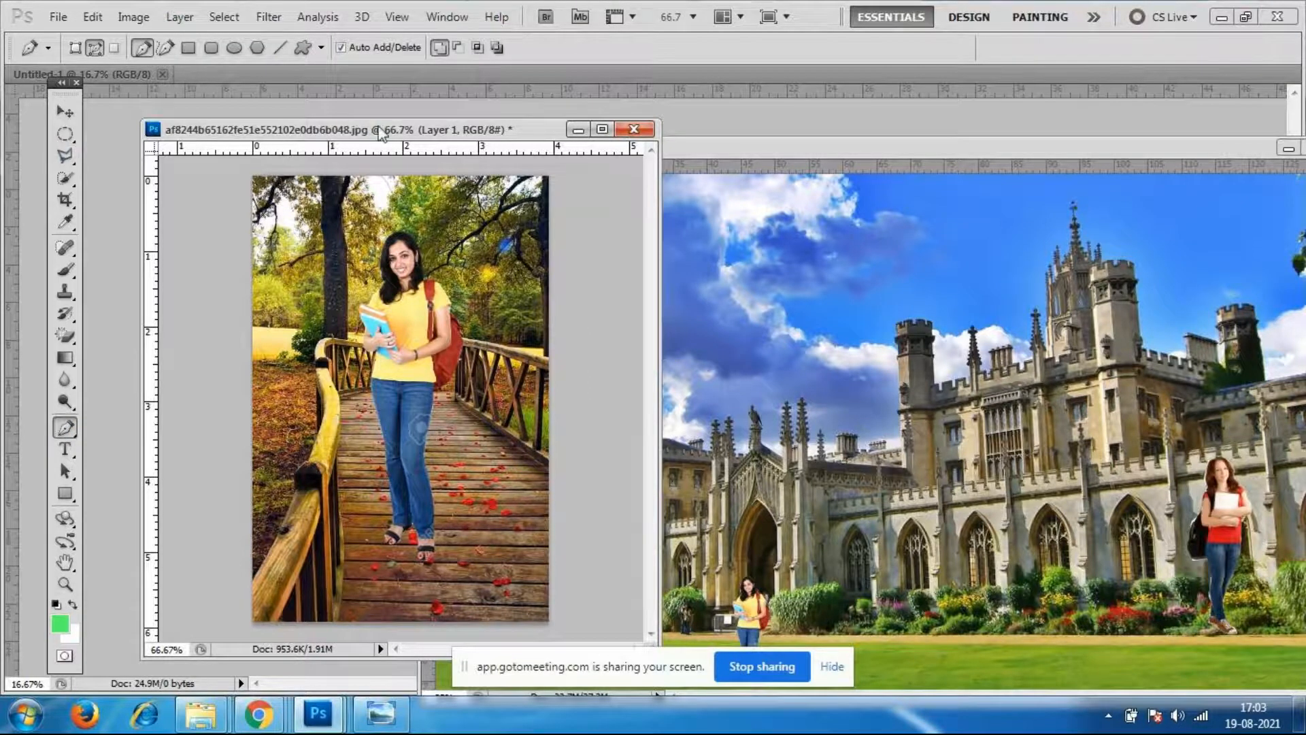
{"action": "left_click_drag", "start_coordinate": [385, 129], "coordinate": [386, 120]}
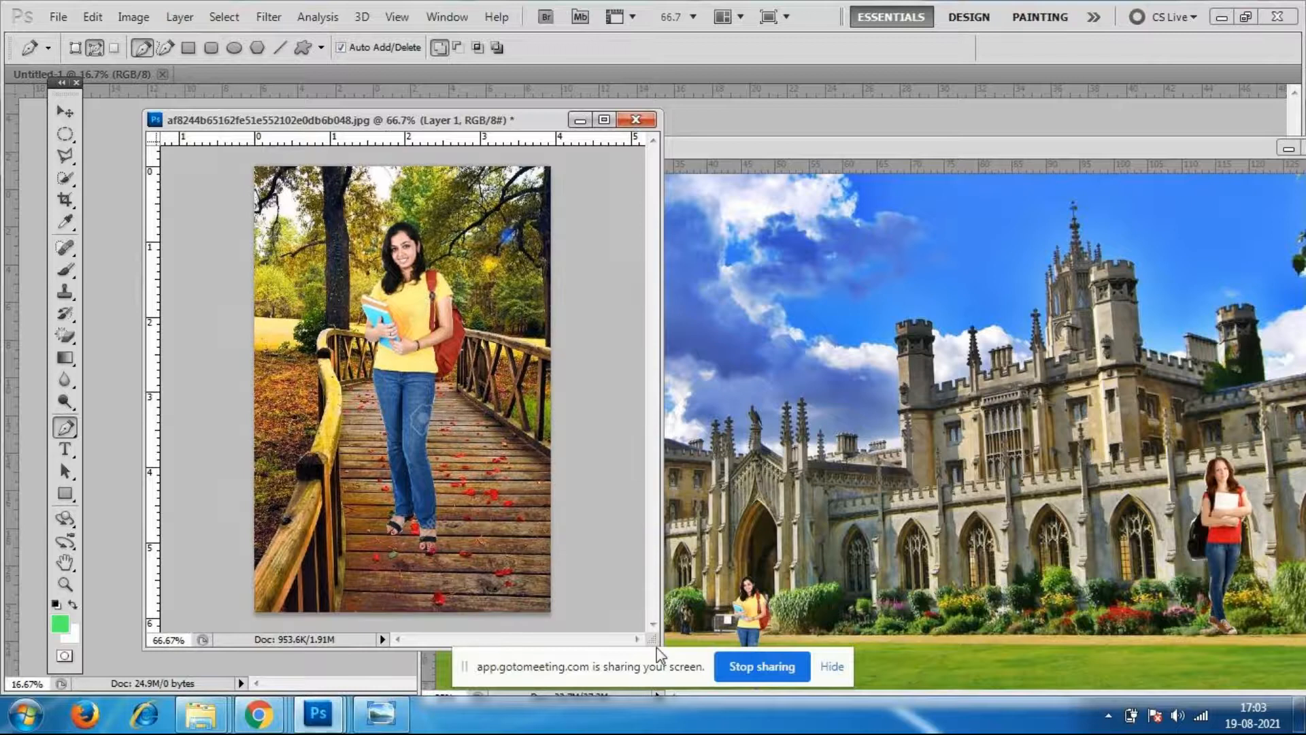
{"action": "left_click_drag", "start_coordinate": [657, 646], "coordinate": [744, 643]}
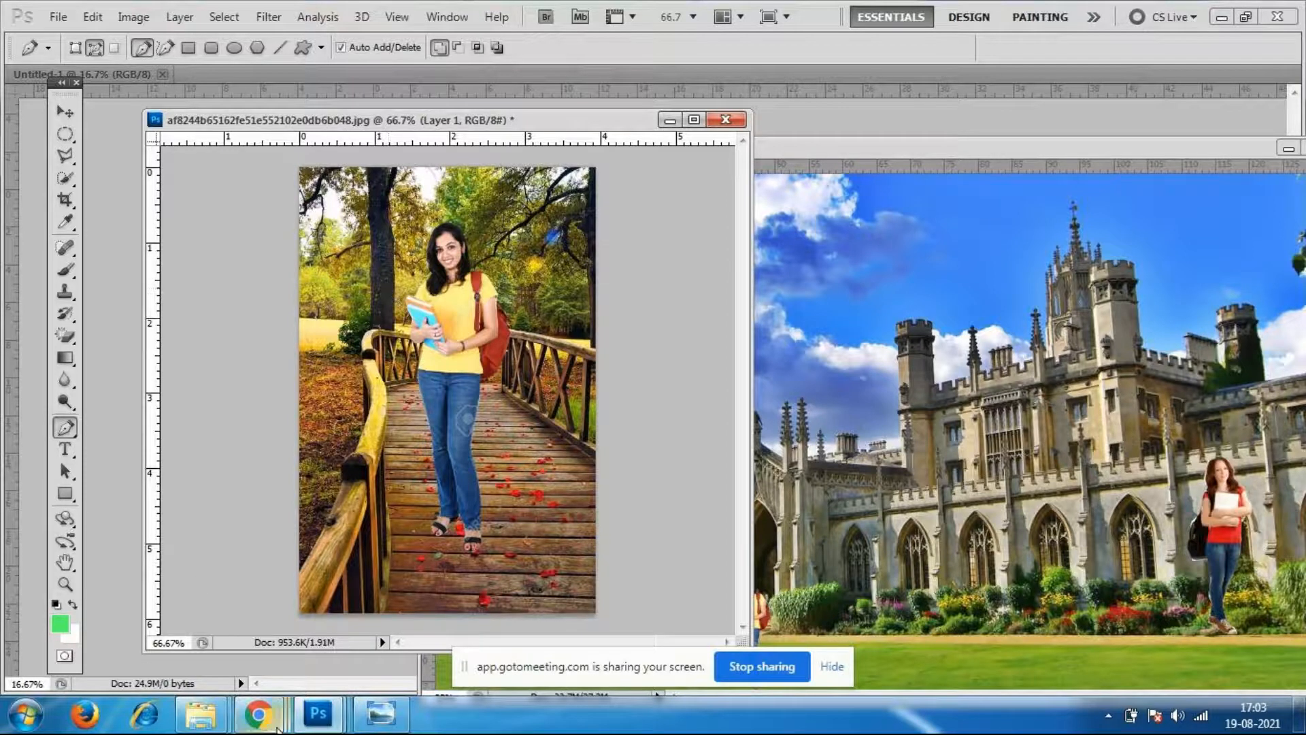
Switch through the GoToMeeting window to the photoshop folder, view the EEWp-STUYAIIVIo sample manipulation full size and close it.
{"action": "left_click", "coordinate": [262, 721]}
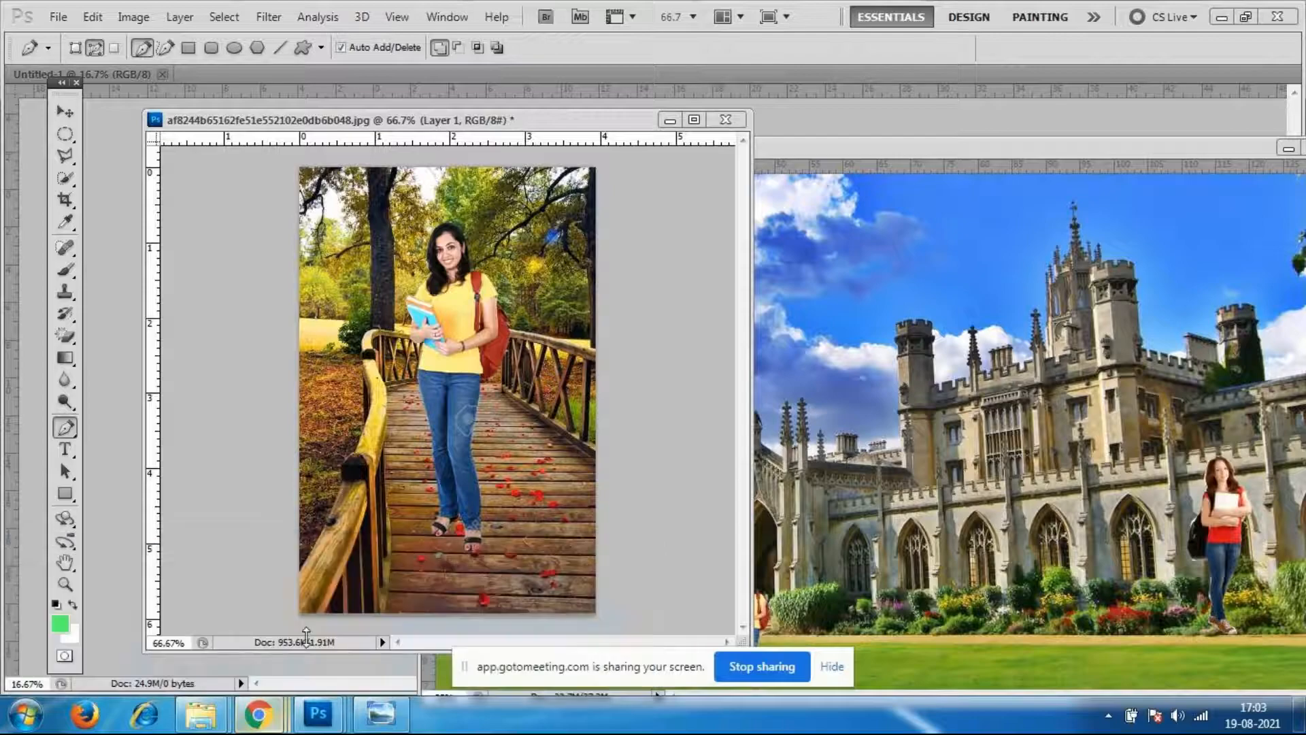
{"action": "left_click", "coordinate": [346, 646]}
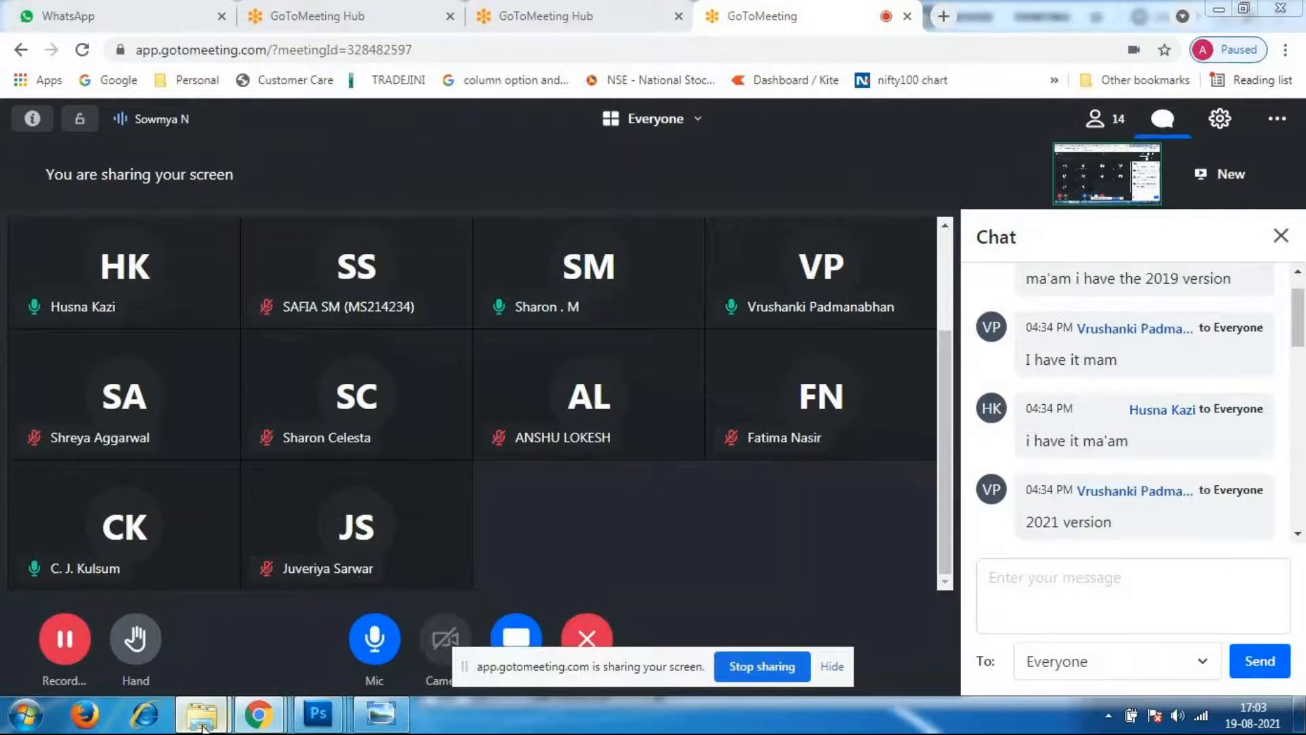
{"action": "mouse_move", "coordinate": [202, 723]}
{"action": "left_click", "coordinate": [312, 582]}
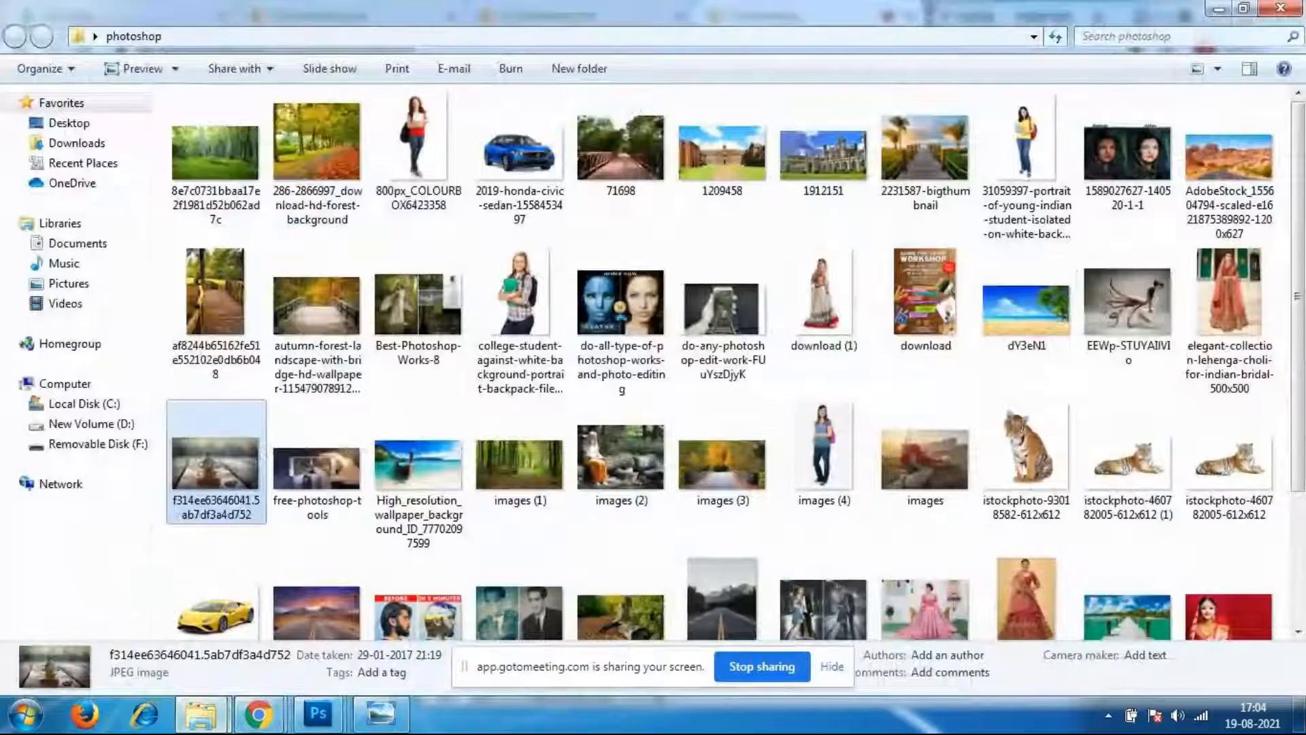
{"action": "scroll", "coordinate": [1044, 288], "scroll_direction": "down", "scroll_amount": 3}
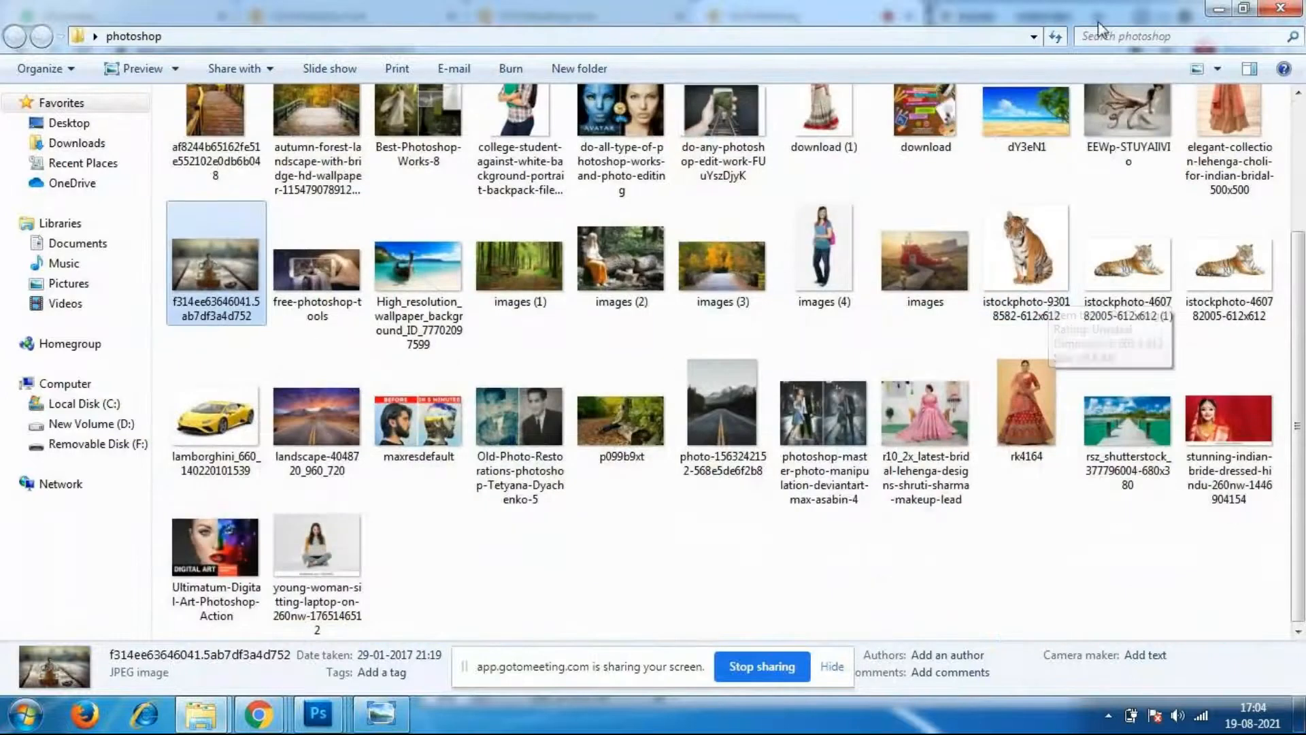
{"action": "double_click", "coordinate": [1116, 117]}
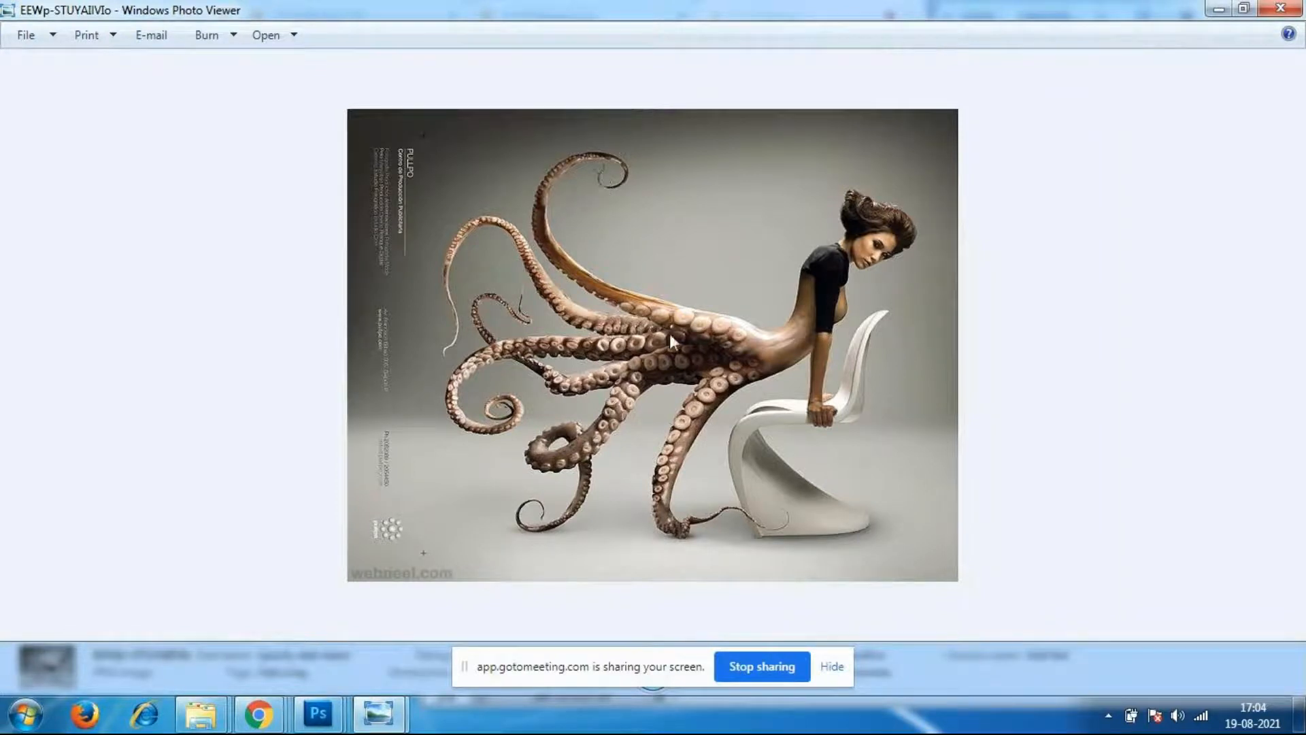
{"action": "left_click", "coordinate": [1280, 8]}
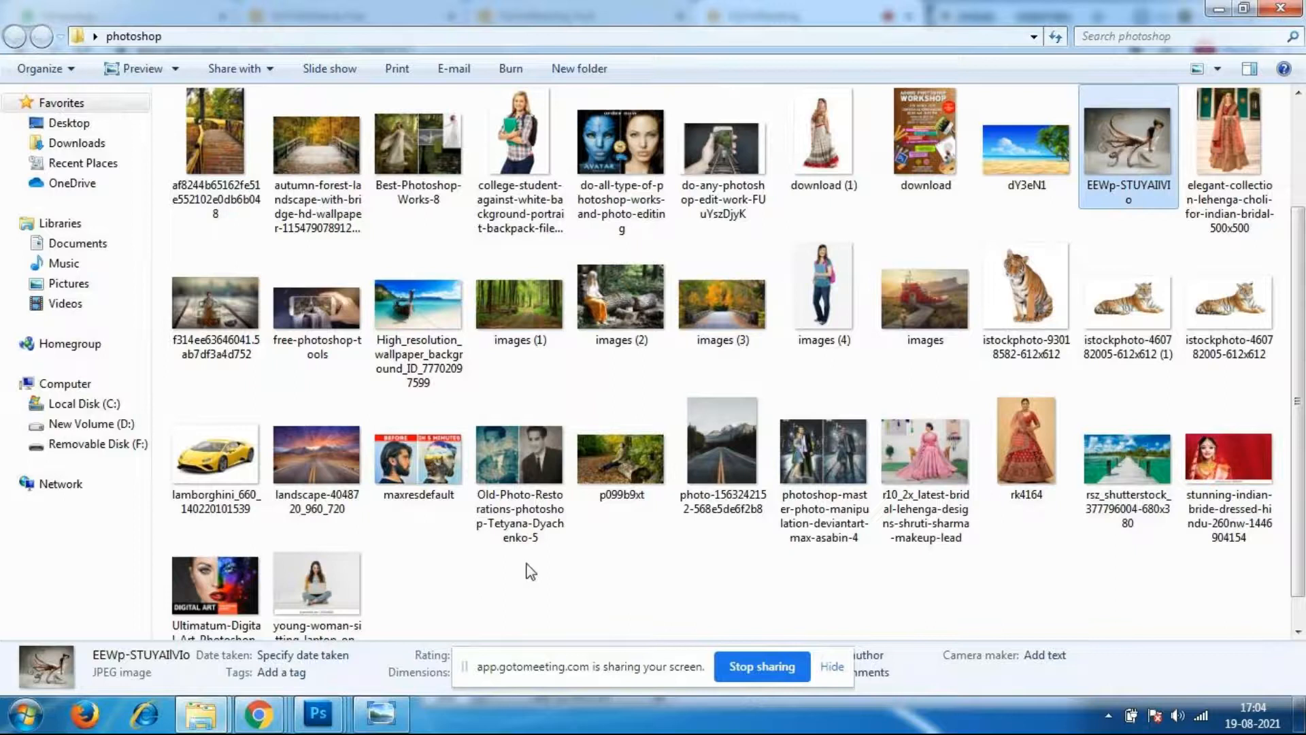
Return to the Photoshop documents and shift the bridge image window further over the campus image.
{"action": "left_click", "coordinate": [318, 725]}
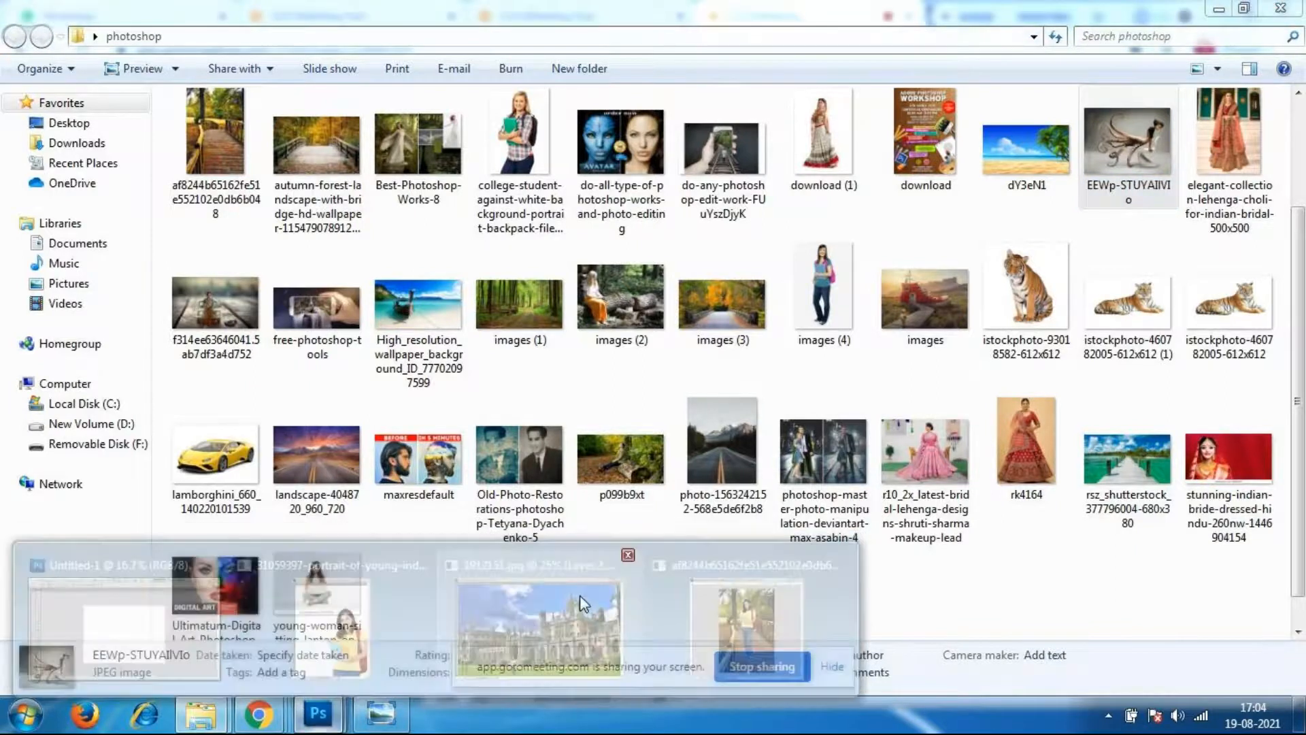
{"action": "left_click", "coordinate": [334, 715]}
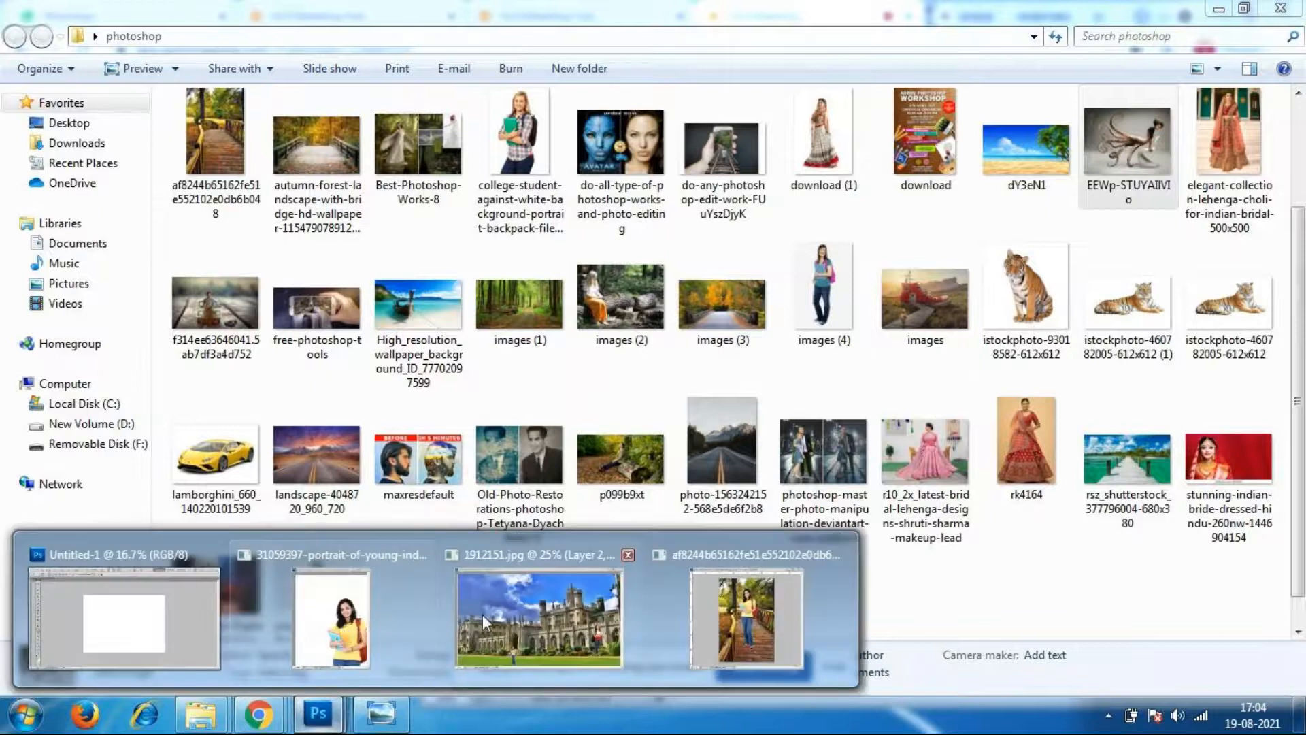
{"action": "left_click", "coordinate": [170, 626]}
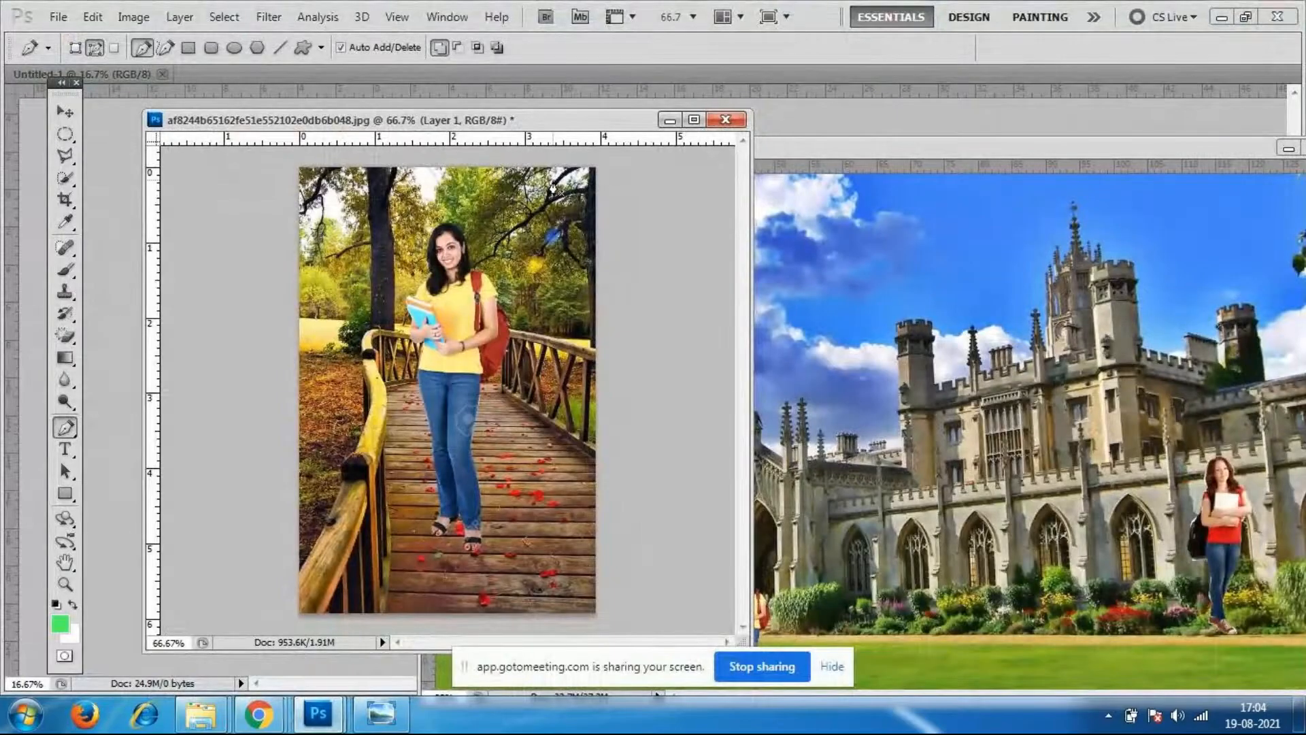
{"action": "left_click_drag", "start_coordinate": [481, 128], "coordinate": [593, 148]}
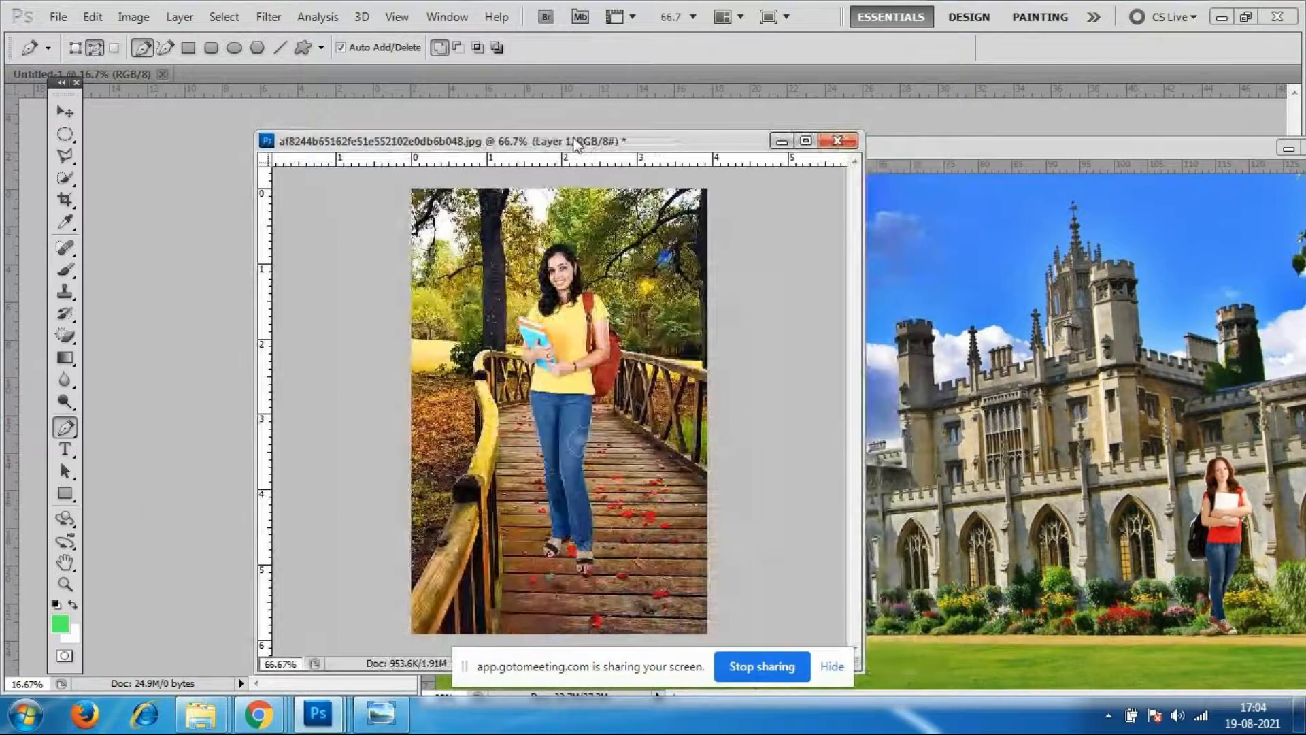
Activate the Polygonal Lasso tool from the lasso group and set it to add to the selection.
{"action": "left_click", "coordinate": [65, 157]}
{"action": "right_click", "coordinate": [64, 157]}
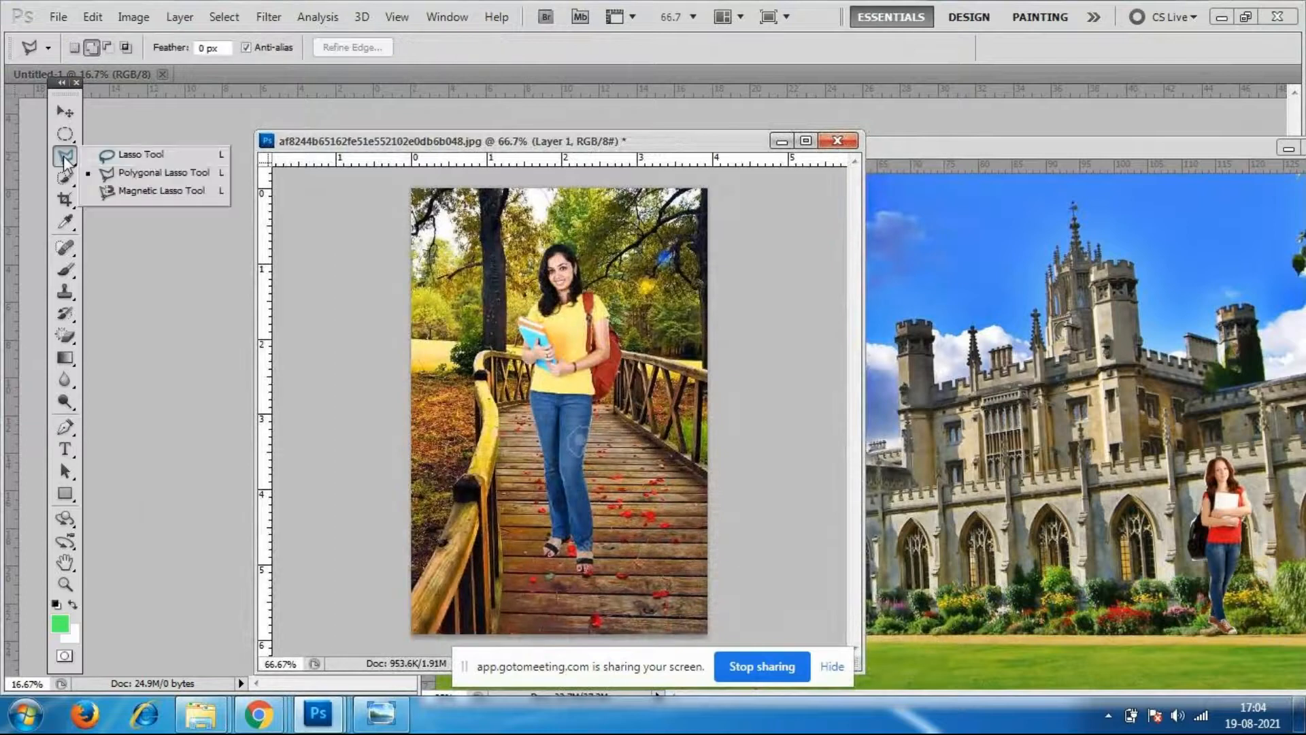
{"action": "left_click", "coordinate": [149, 170]}
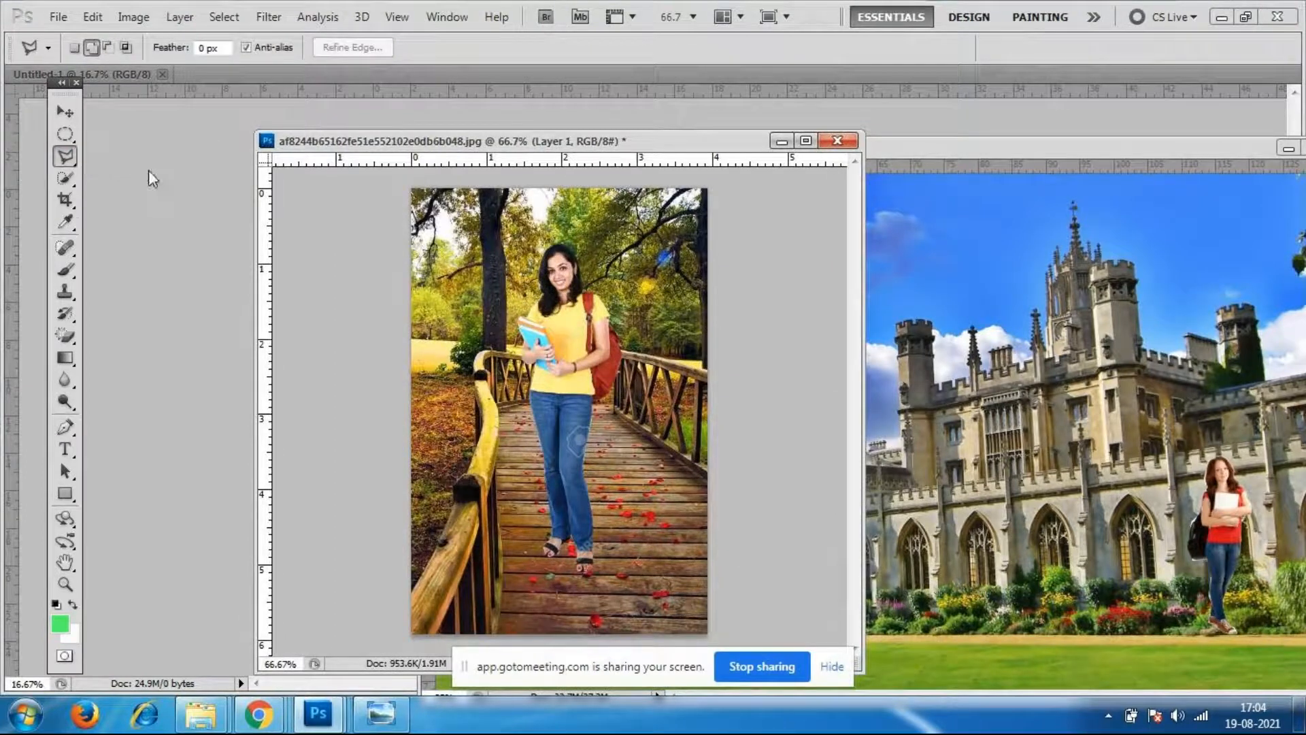
{"action": "left_click", "coordinate": [90, 48]}
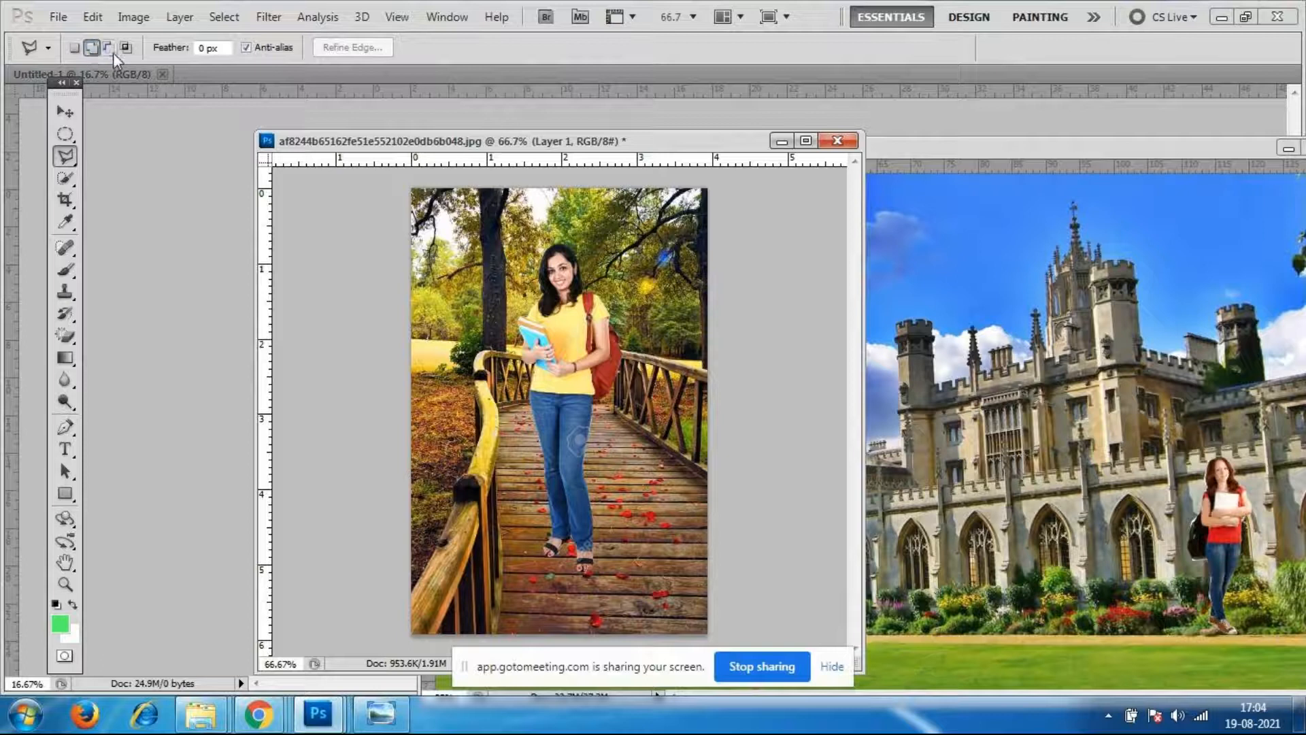
Check the GoToMeeting window, and switch back to the student portrait document in Photoshop.
{"action": "left_click", "coordinate": [272, 718]}
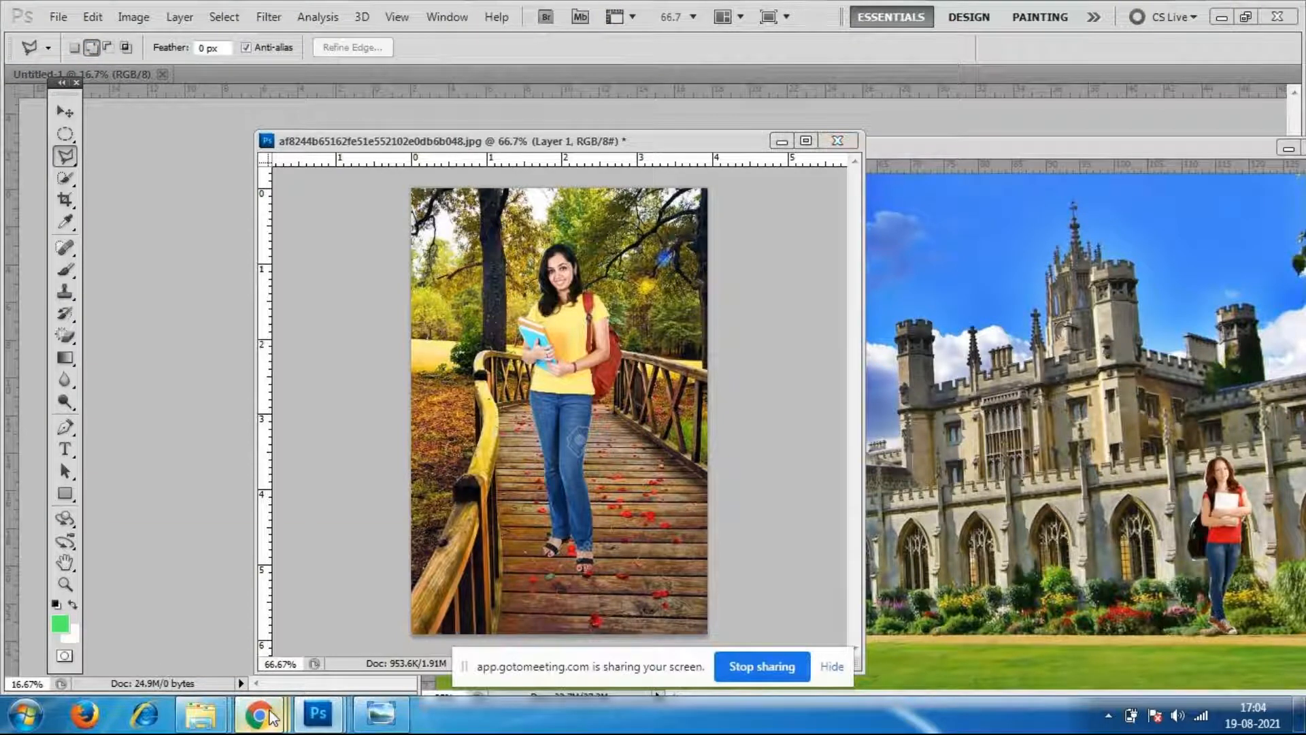
{"action": "left_click", "coordinate": [290, 615]}
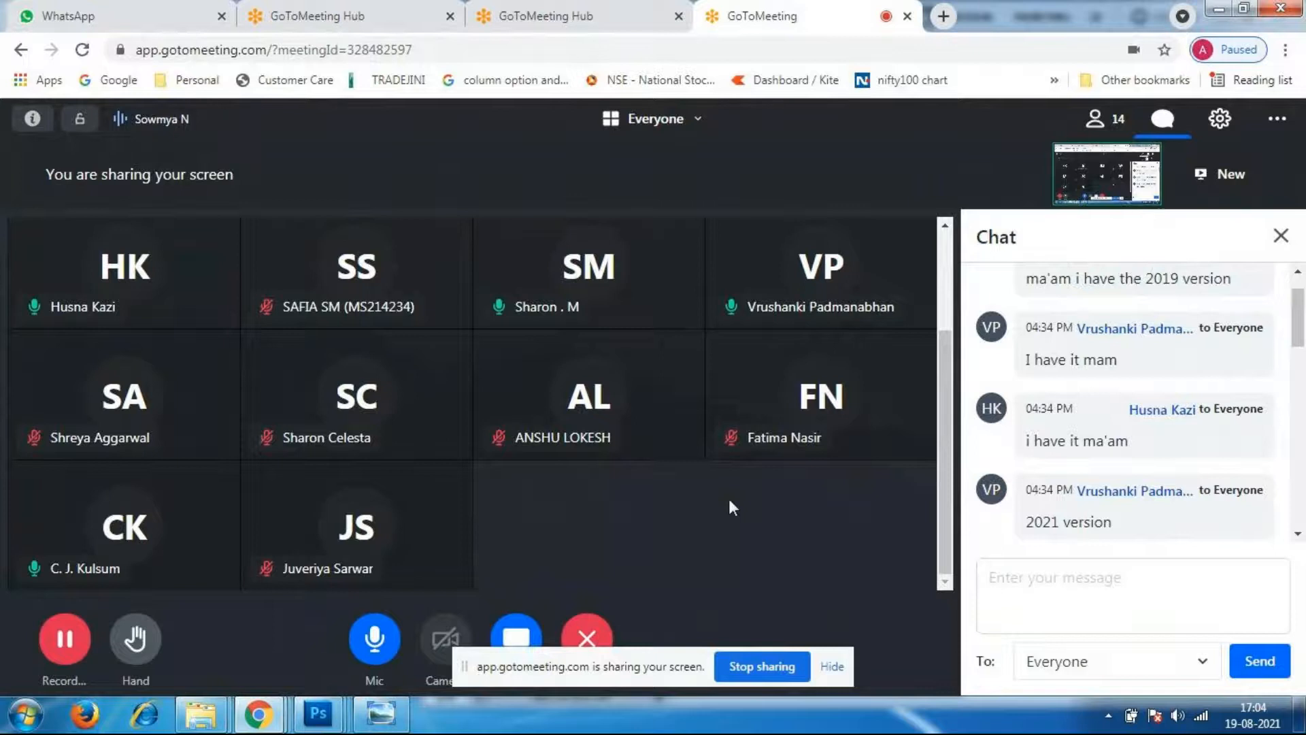
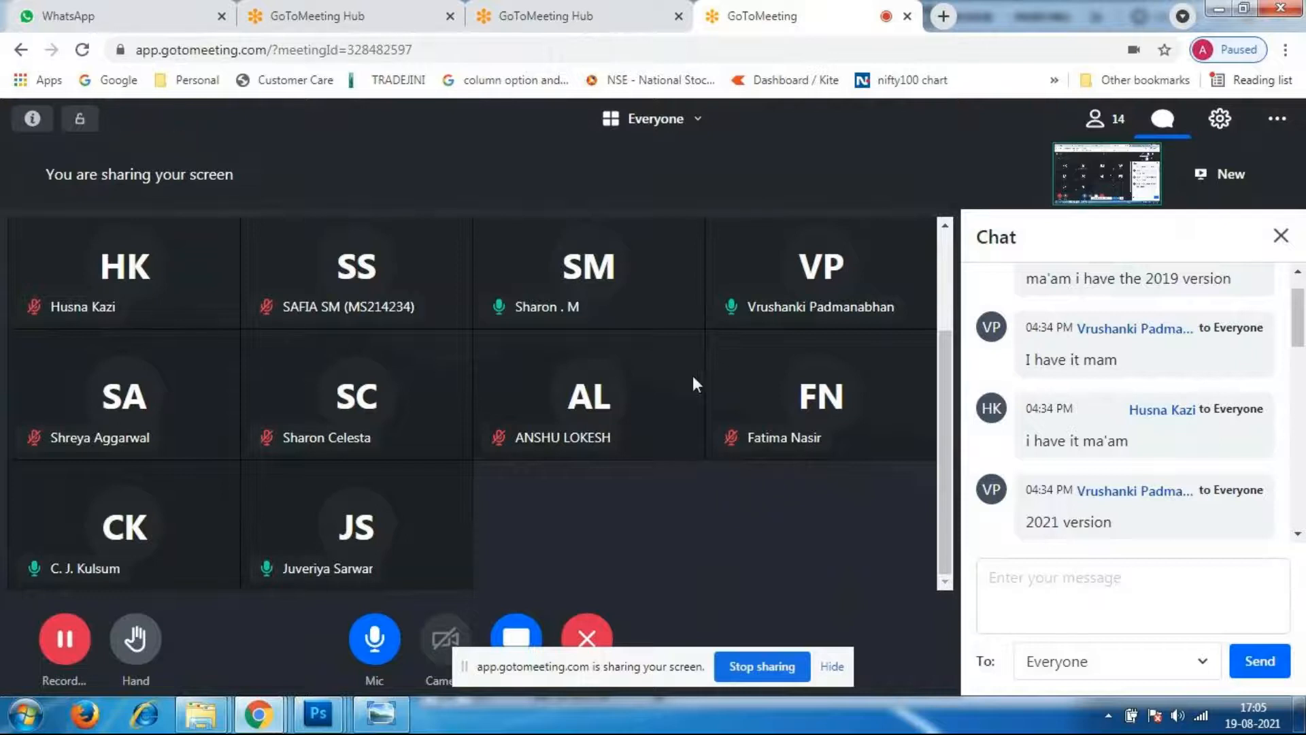
{"action": "left_click", "coordinate": [324, 722]}
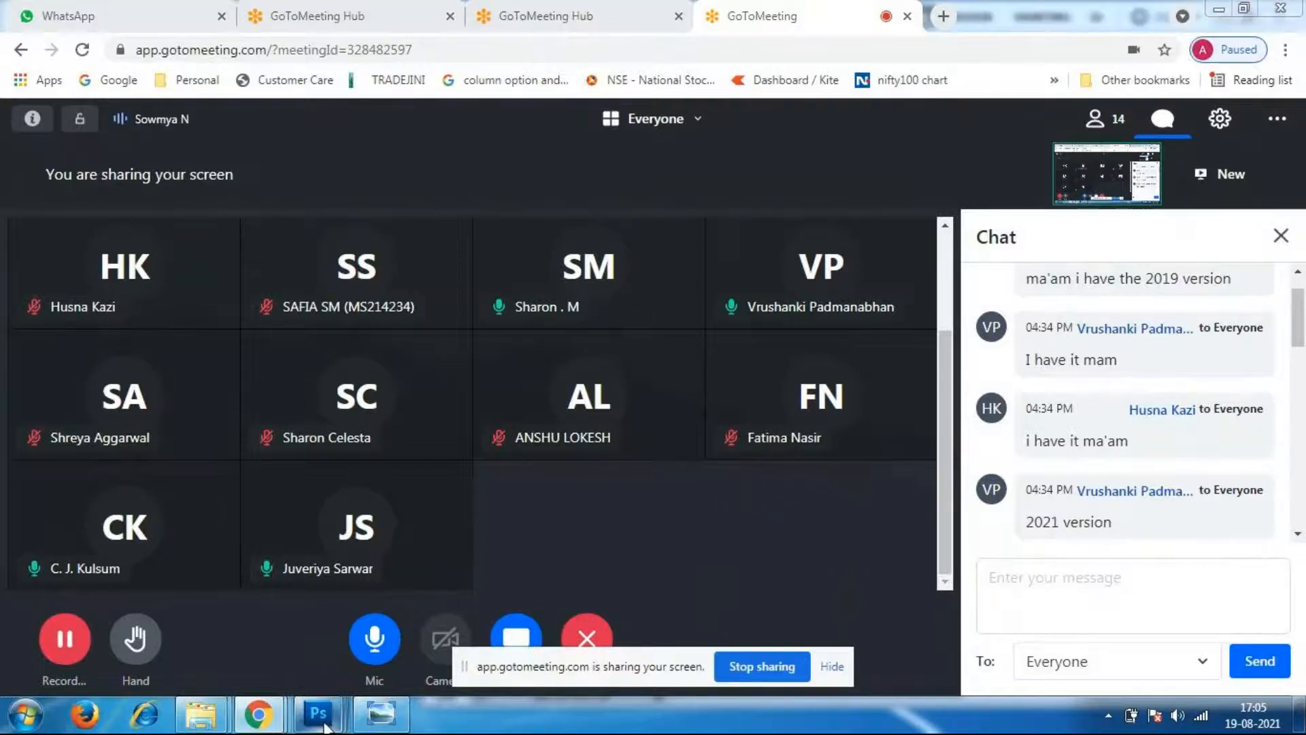
{"action": "left_click", "coordinate": [357, 638]}
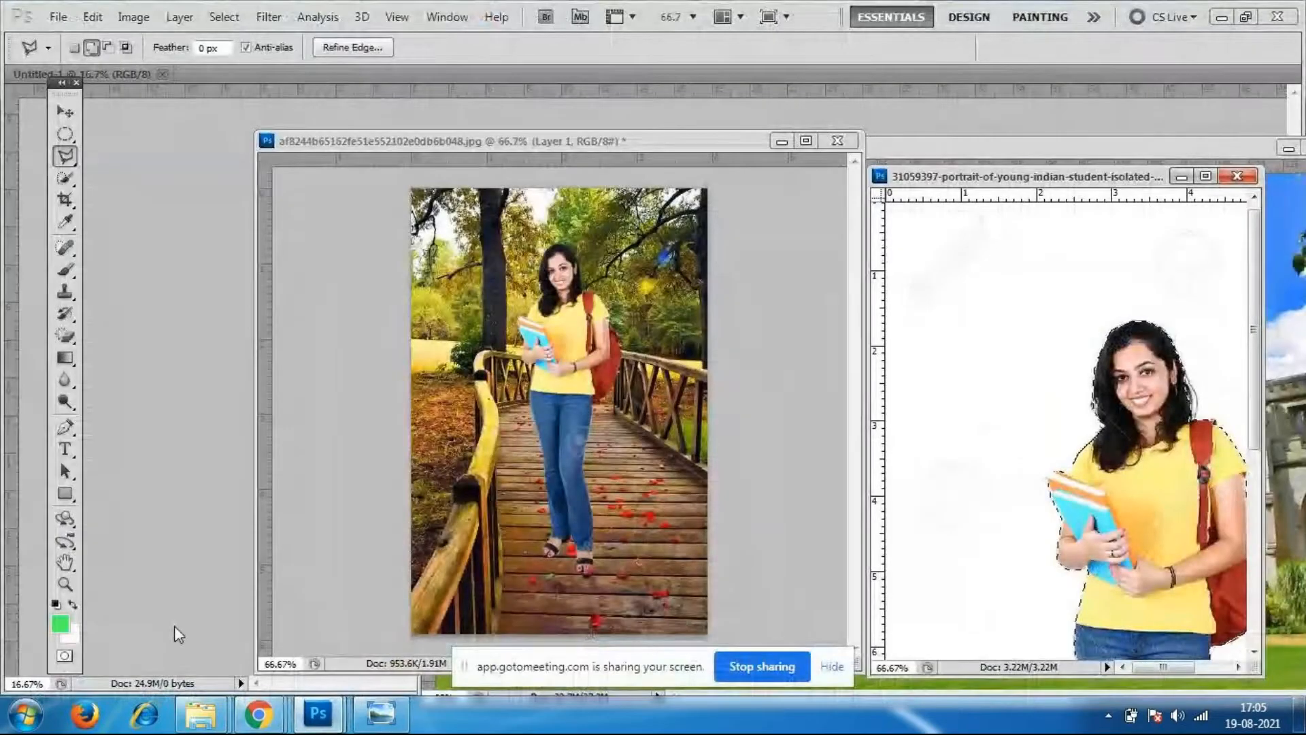
Arrange the bridge image and student portrait windows side by side, and choose the Polygonal Lasso tool from the lasso group.
{"action": "left_click_drag", "start_coordinate": [679, 145], "coordinate": [649, 138]}
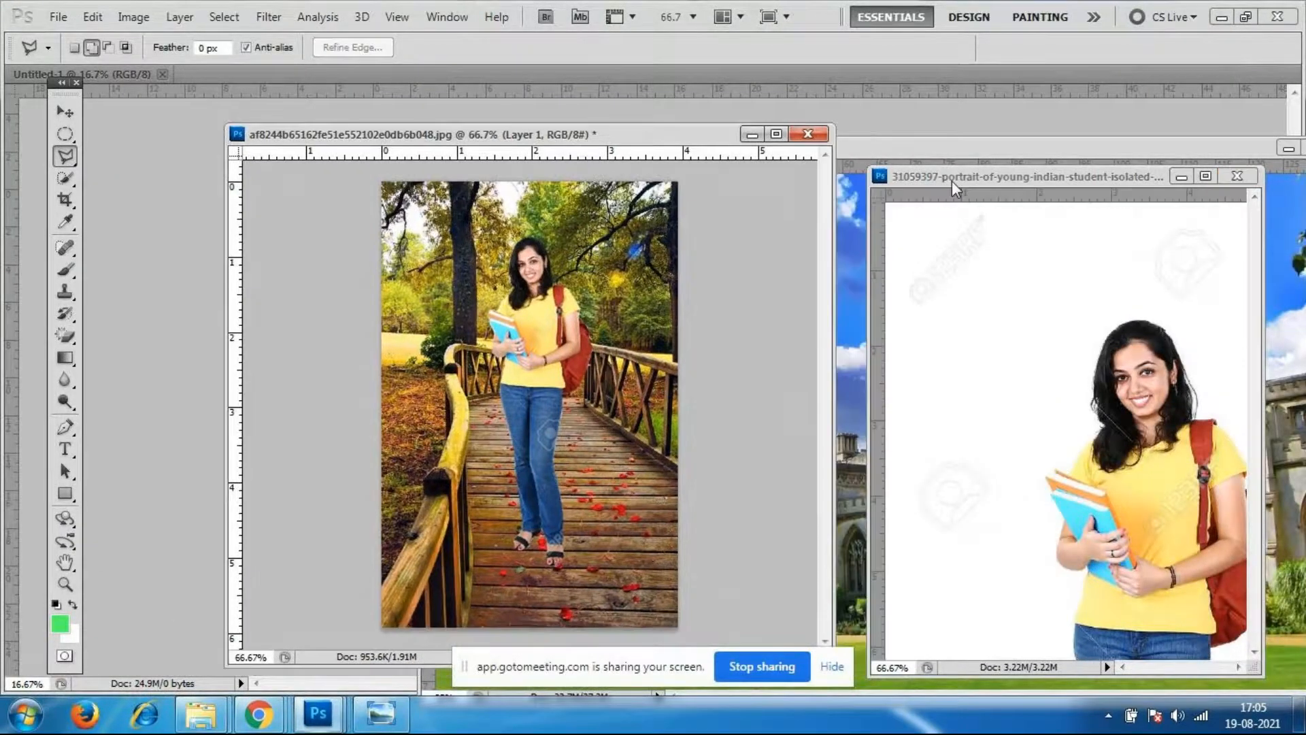
{"action": "left_click_drag", "start_coordinate": [952, 181], "coordinate": [931, 178]}
{"action": "mouse_move", "coordinate": [1053, 181]}
{"action": "left_mouse_down"}
{"action": "mouse_move", "coordinate": [1027, 165]}
{"action": "mouse_move", "coordinate": [1068, 197]}
{"action": "left_mouse_up"}
{"action": "right_click", "coordinate": [65, 156]}
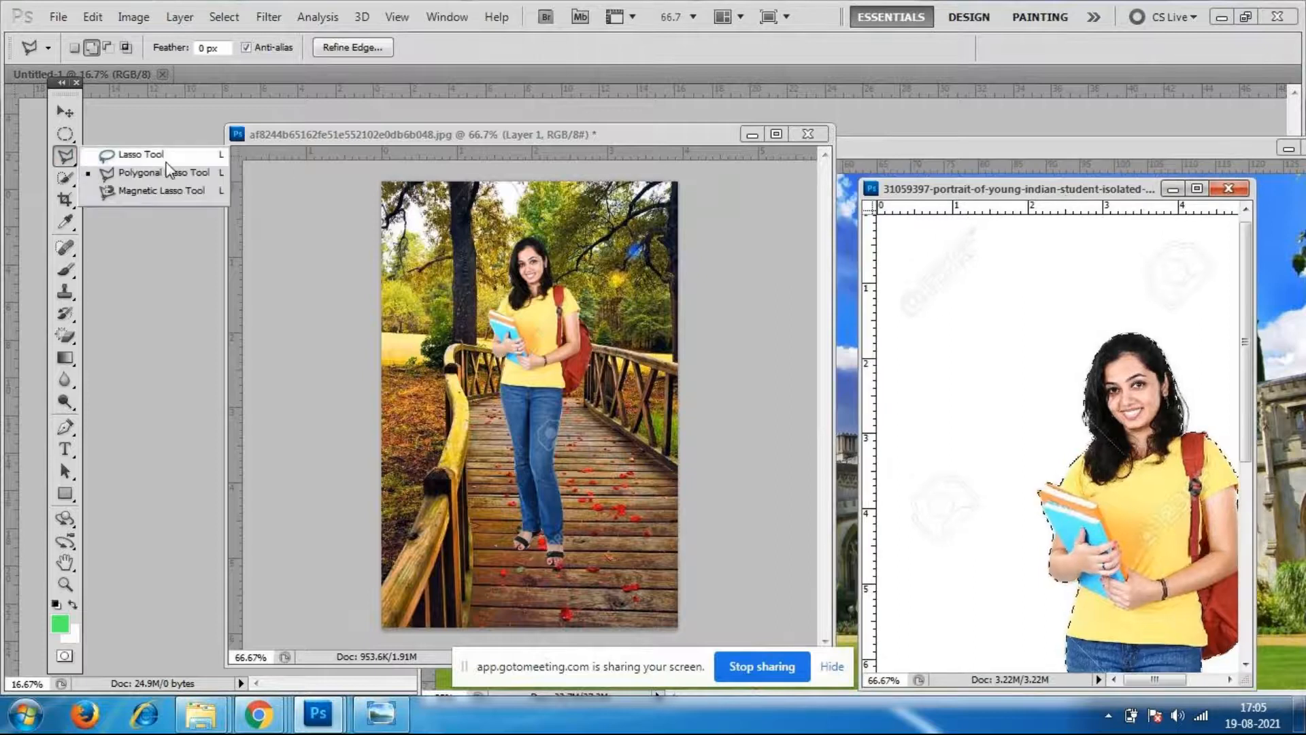
{"action": "left_click", "coordinate": [188, 175]}
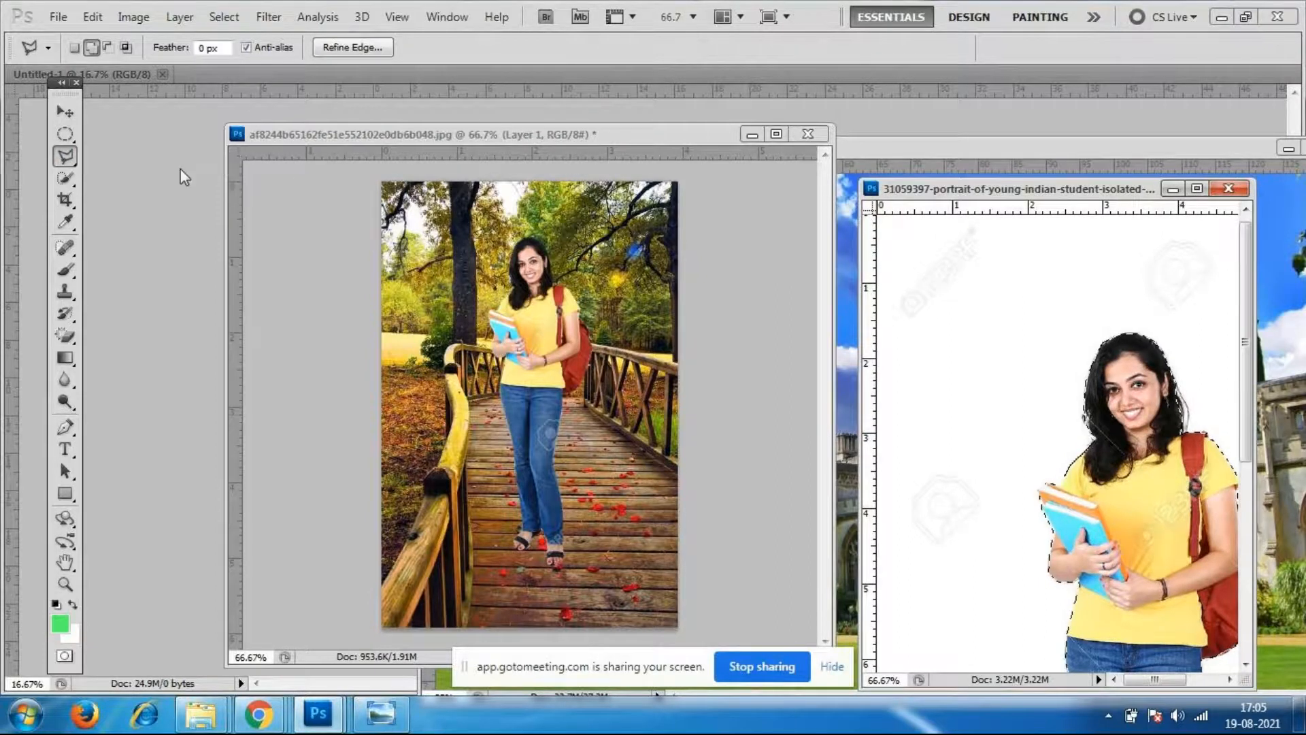
{"action": "left_click_drag", "start_coordinate": [582, 139], "coordinate": [527, 130]}
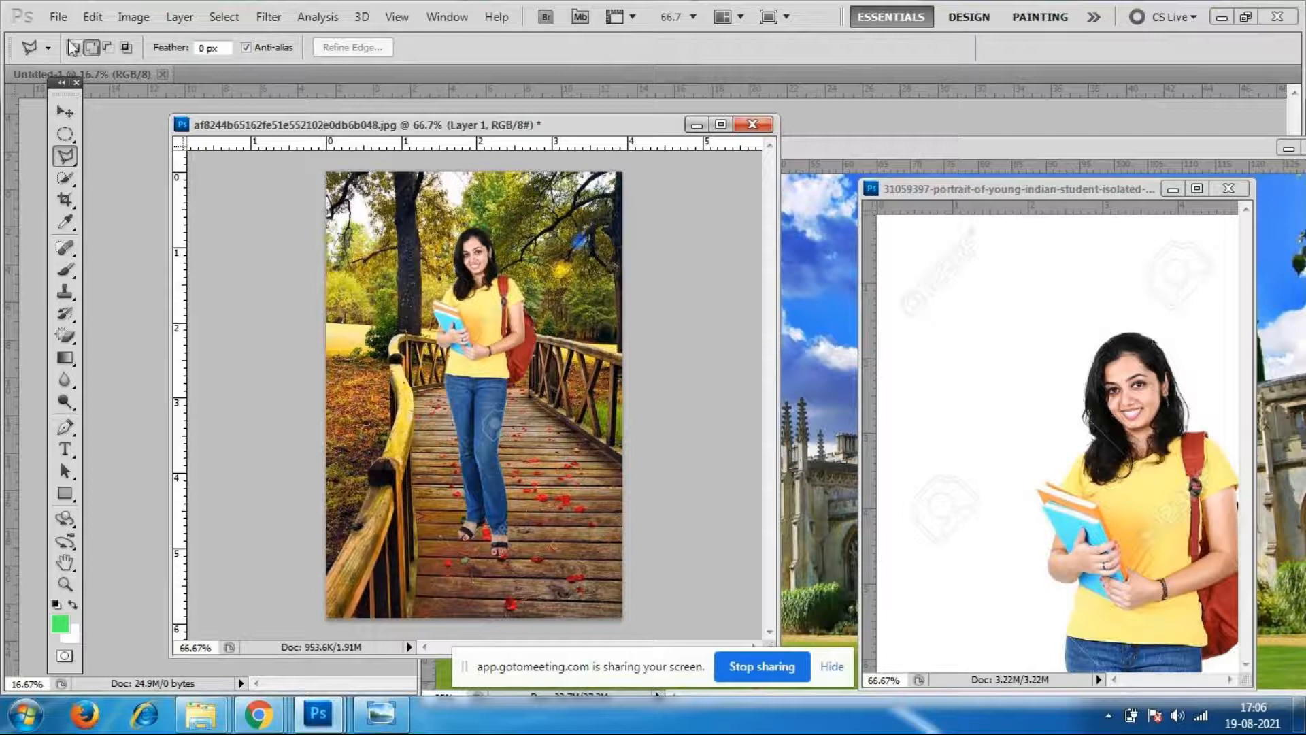
{"action": "right_click", "coordinate": [66, 160]}
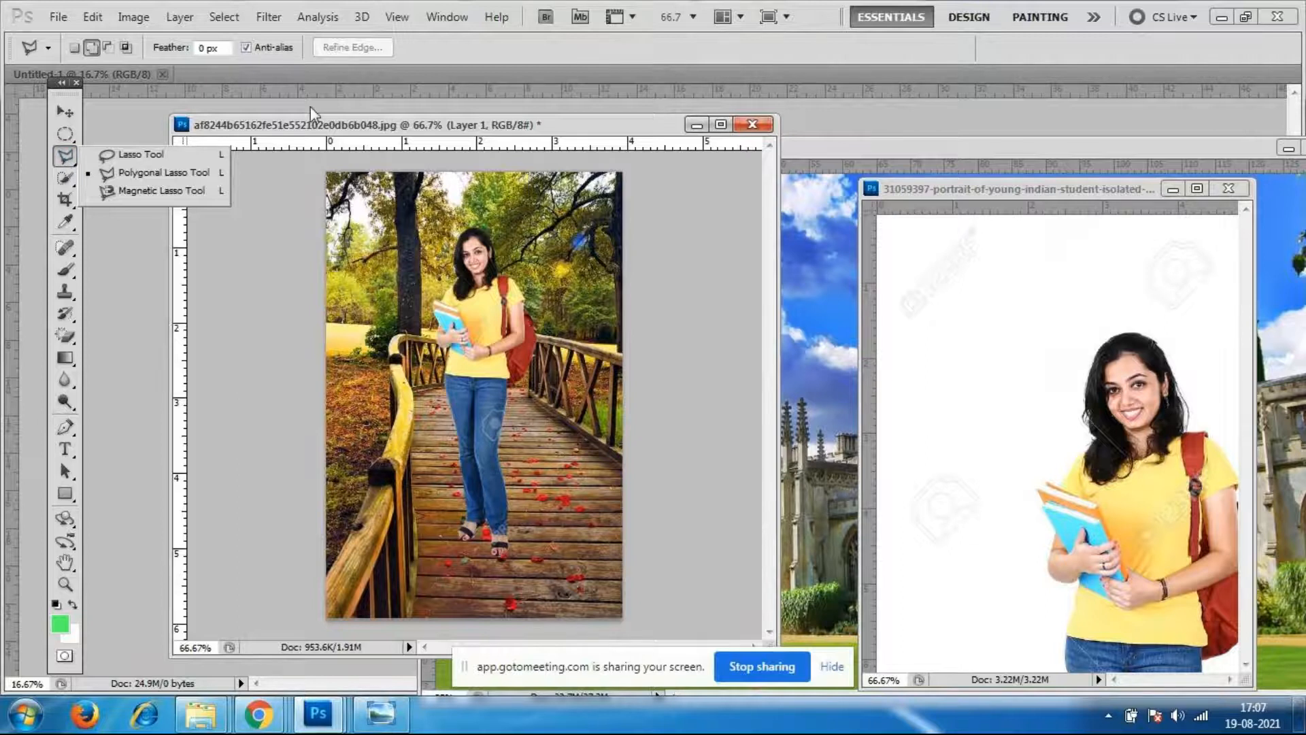
{"action": "left_click_drag", "start_coordinate": [449, 131], "coordinate": [440, 121]}
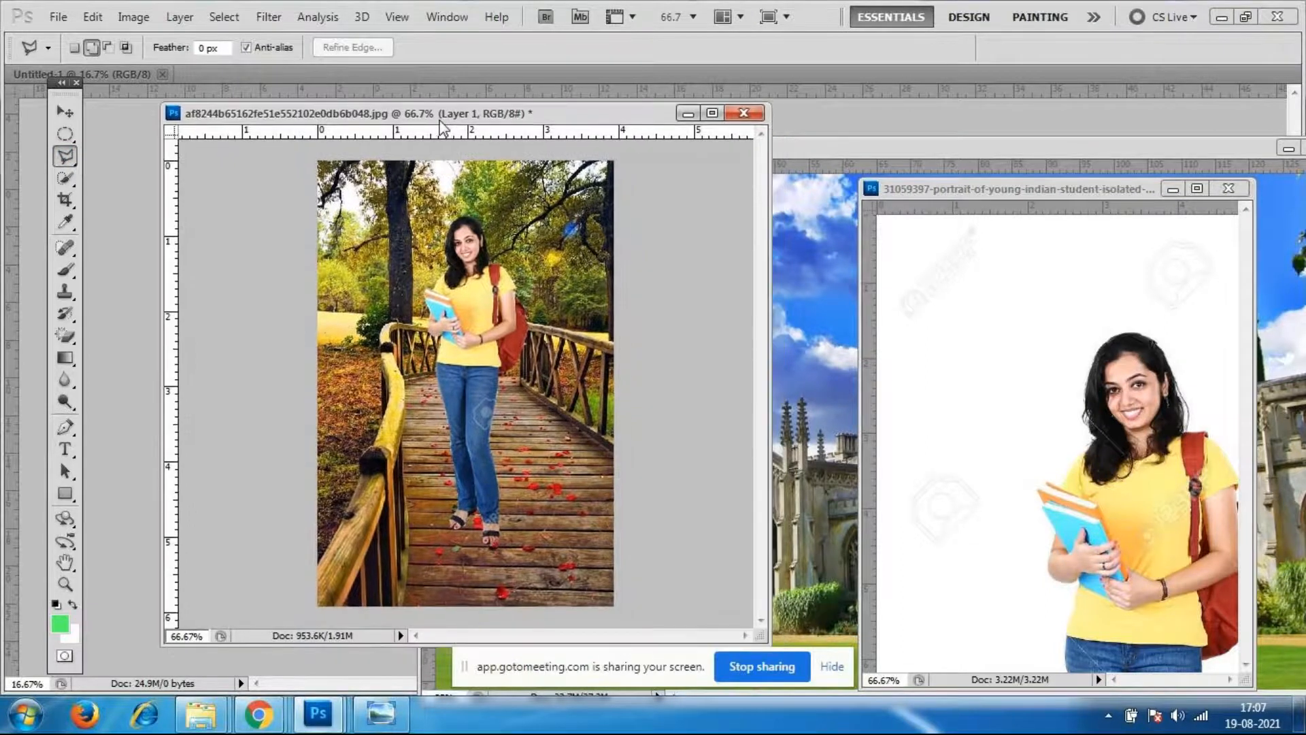
{"action": "left_click", "coordinate": [57, 17]}
{"action": "left_click", "coordinate": [102, 57]}
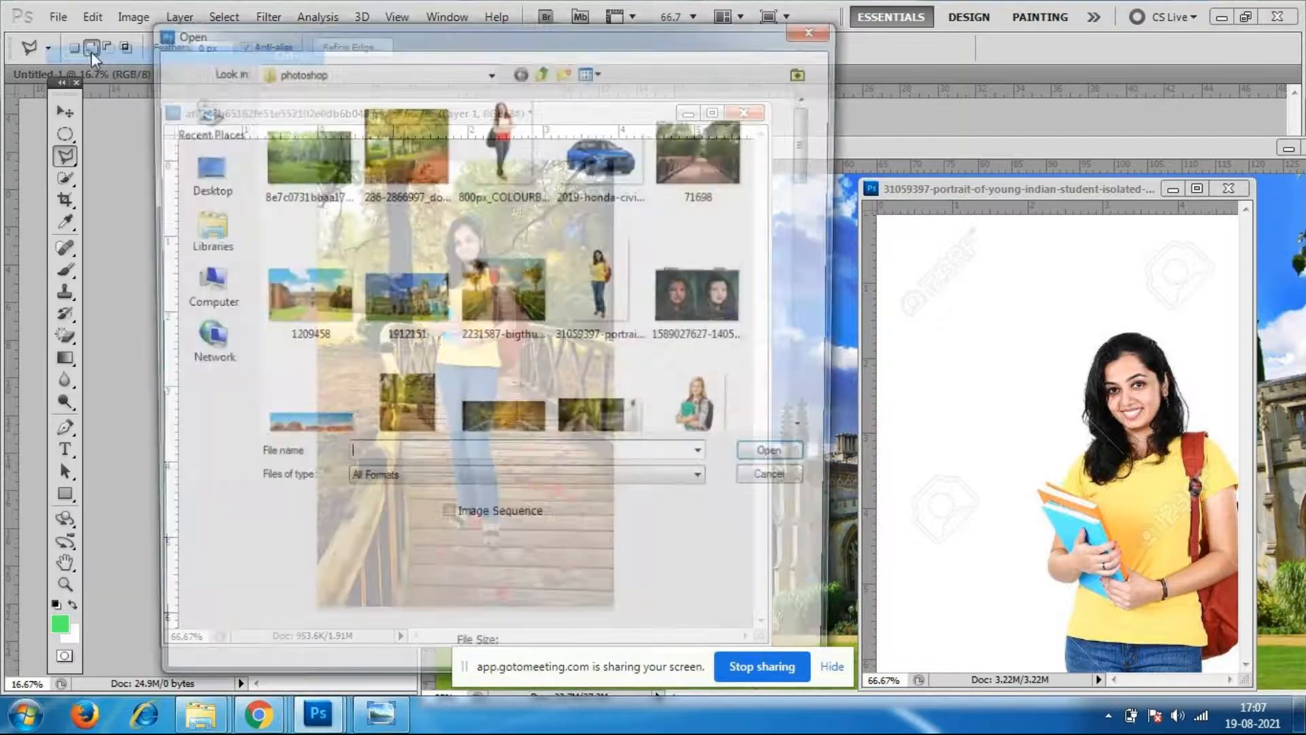
{"action": "left_click_drag", "start_coordinate": [811, 170], "coordinate": [809, 327]}
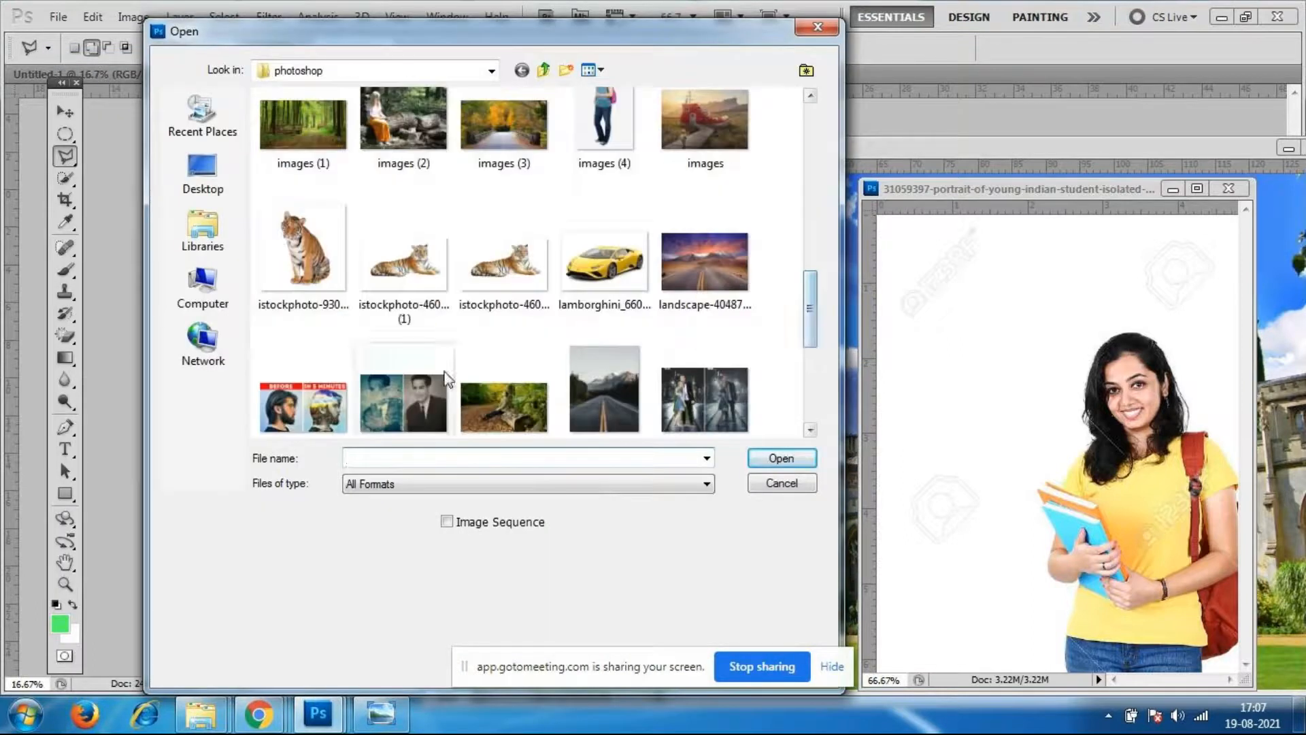
{"action": "left_click", "coordinate": [411, 289]}
{"action": "left_click", "coordinate": [351, 291]}
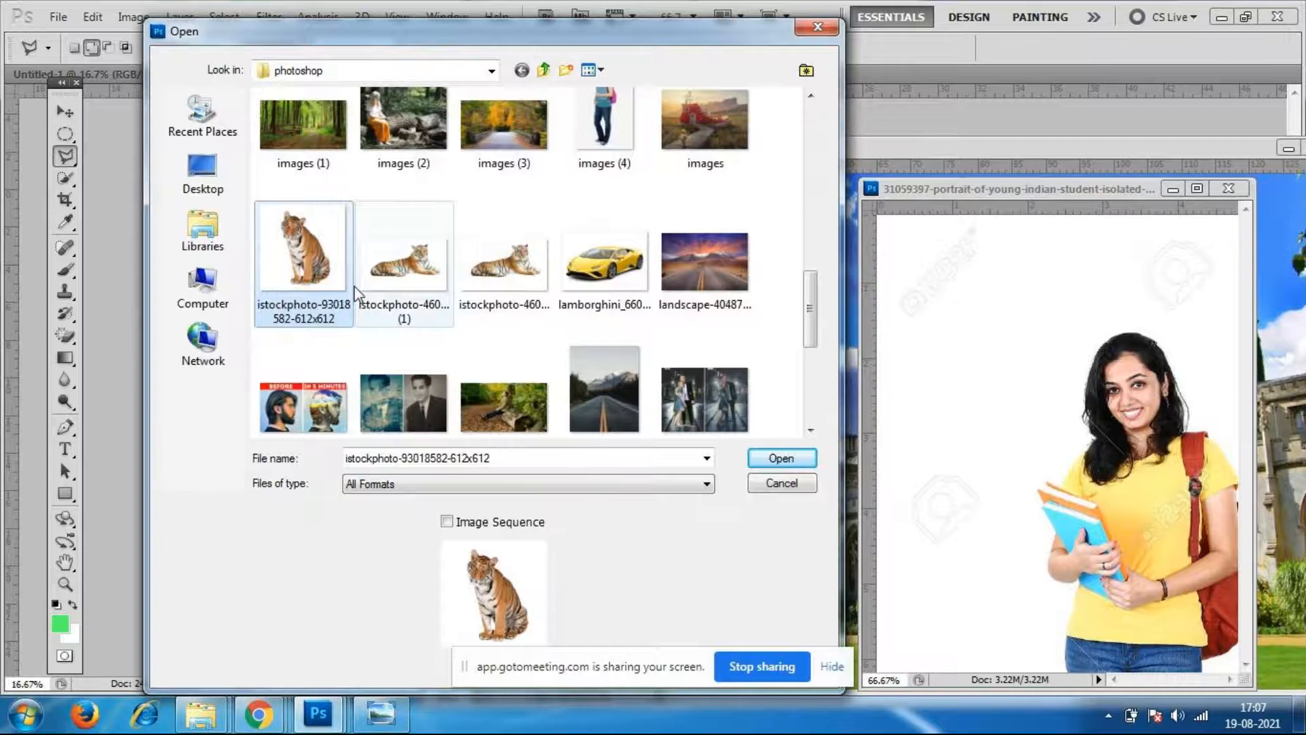
{"action": "left_click", "coordinate": [781, 458]}
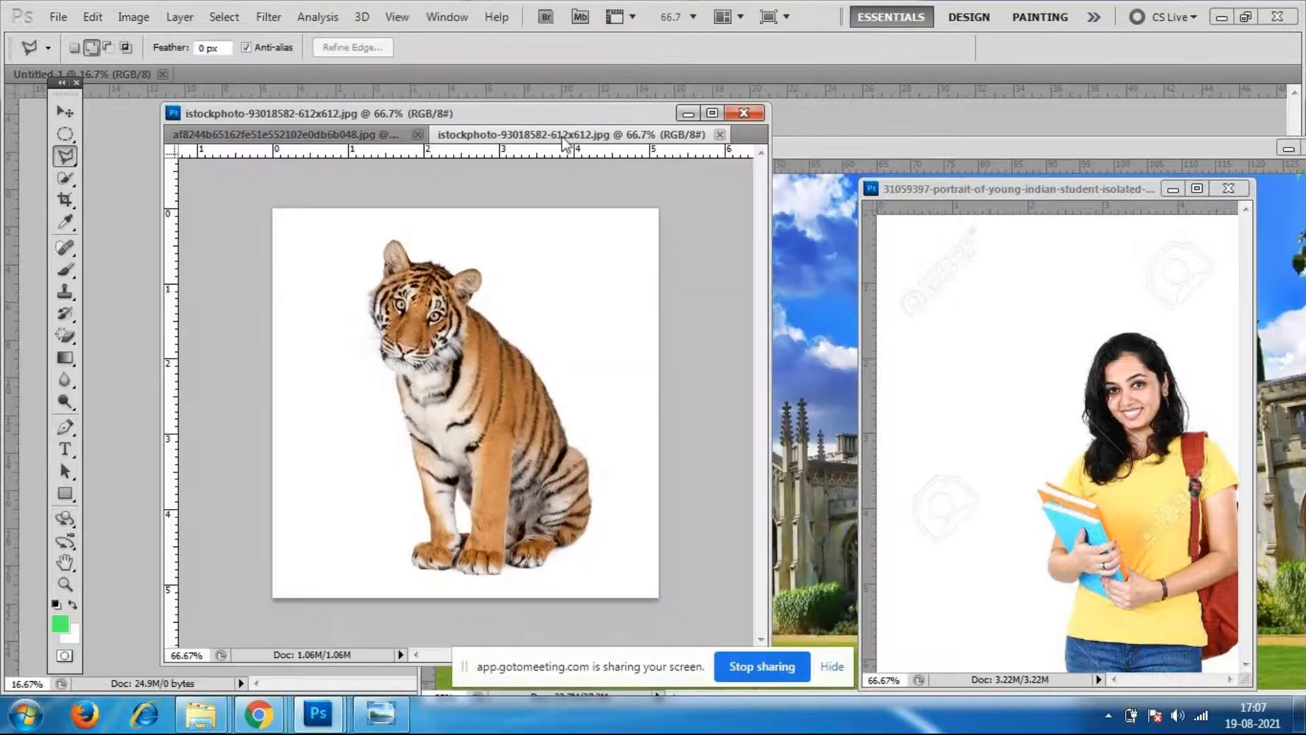
{"action": "left_click_drag", "start_coordinate": [565, 141], "coordinate": [716, 177]}
Zoom the tiger image to 100% and trace the tiger's outline with the Magnetic Lasso into a closed selection.
{"action": "left_click", "coordinate": [65, 156]}
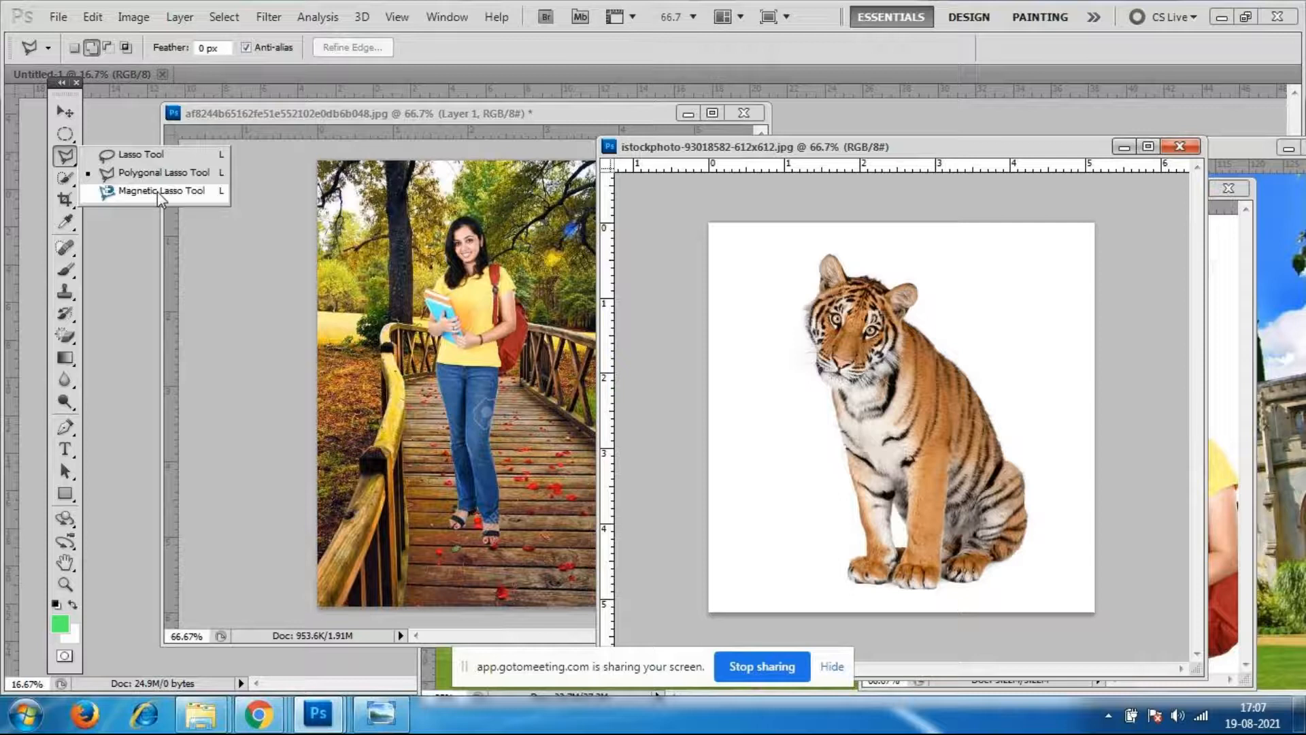
{"action": "left_click", "coordinate": [158, 190]}
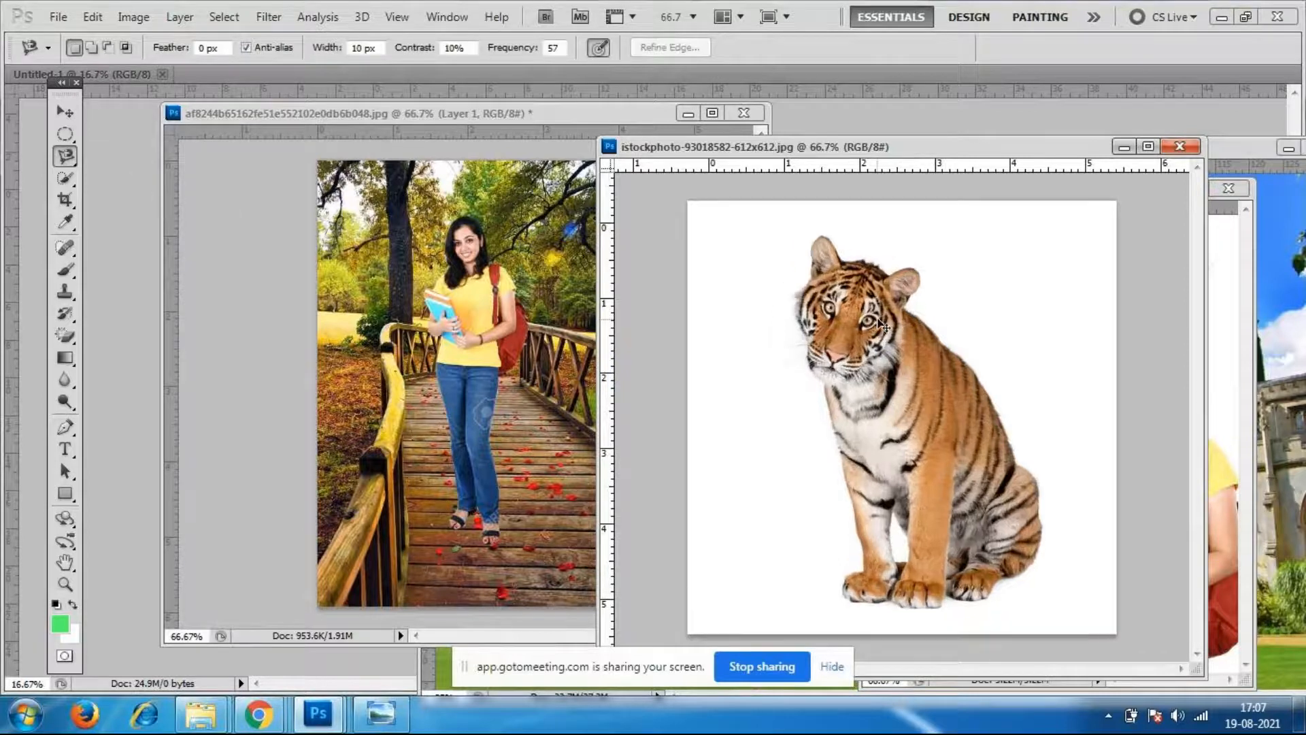
{"action": "key", "text": "ctrl+plus"}
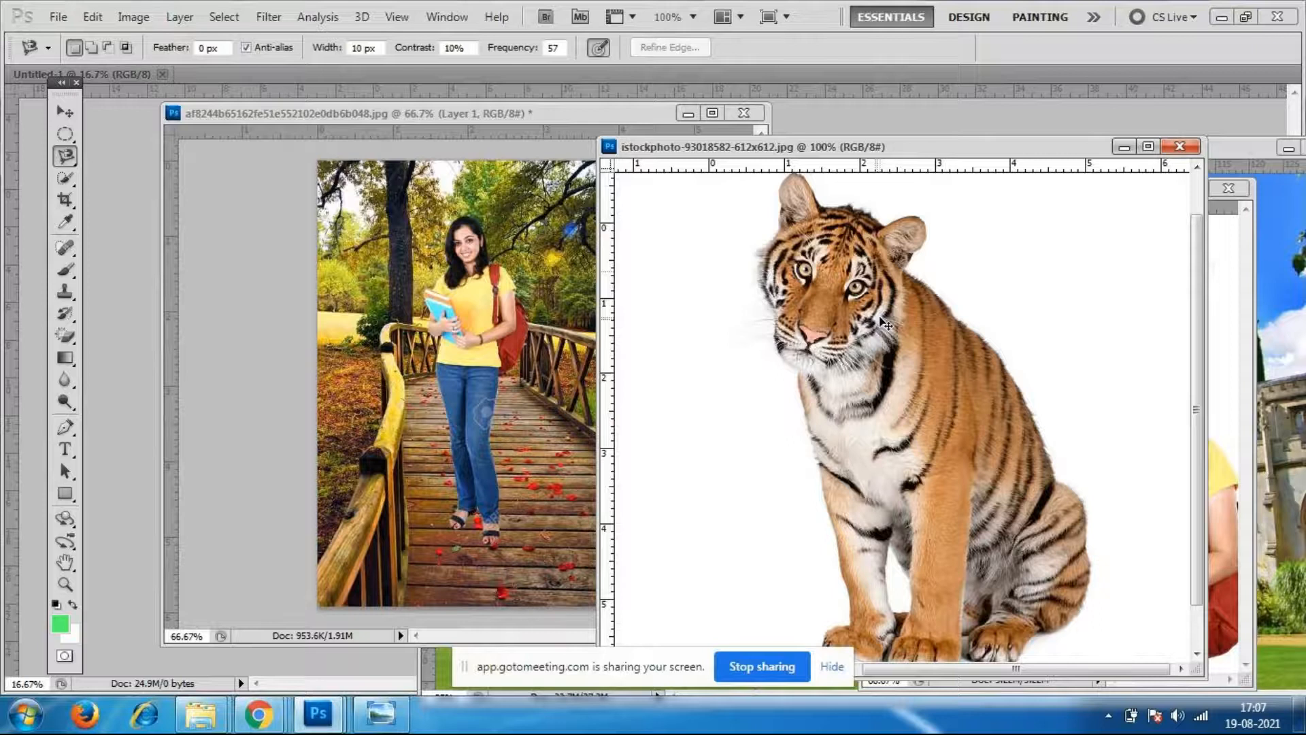
{"action": "left_click", "coordinate": [905, 263]}
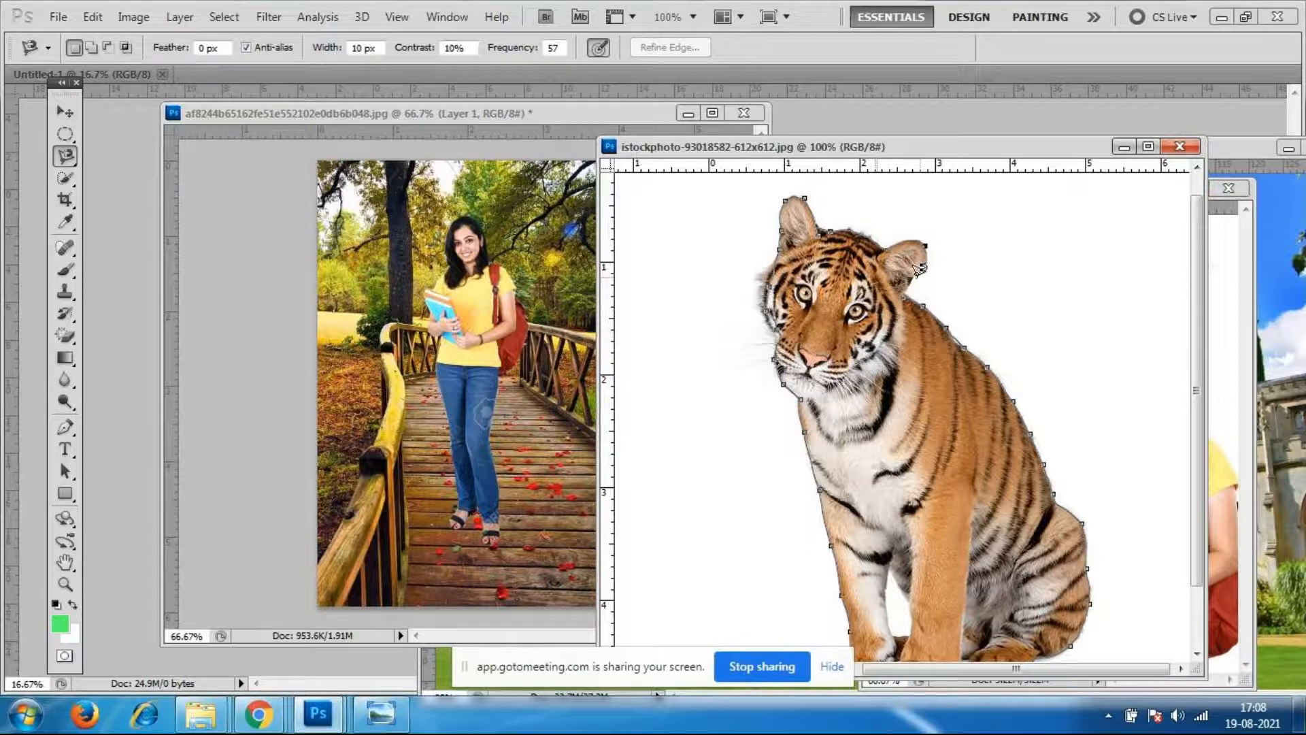
{"action": "left_click", "coordinate": [919, 302]}
{"action": "scroll", "coordinate": [1146, 422], "scroll_direction": "down", "scroll_amount": 1}
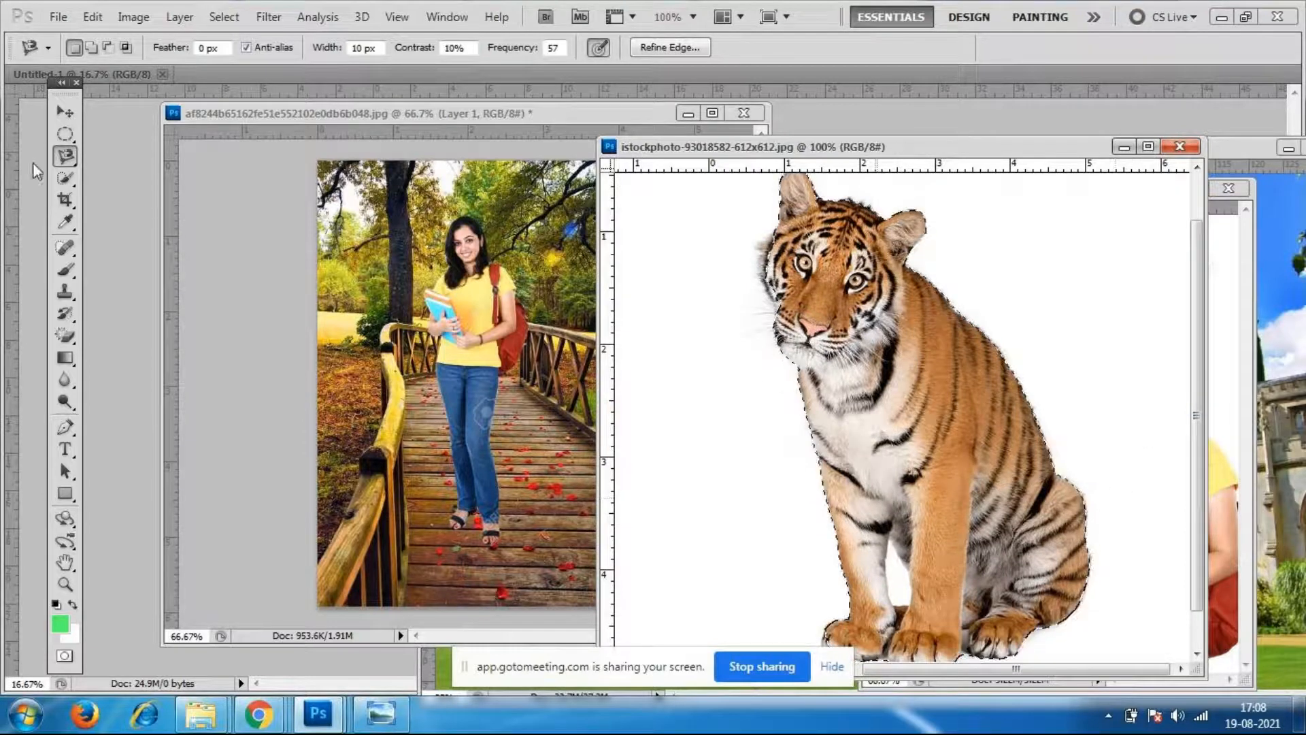
Switch to the Move tool and back to the Magnetic Lasso, and look over the tiger selection.
{"action": "left_click", "coordinate": [65, 157]}
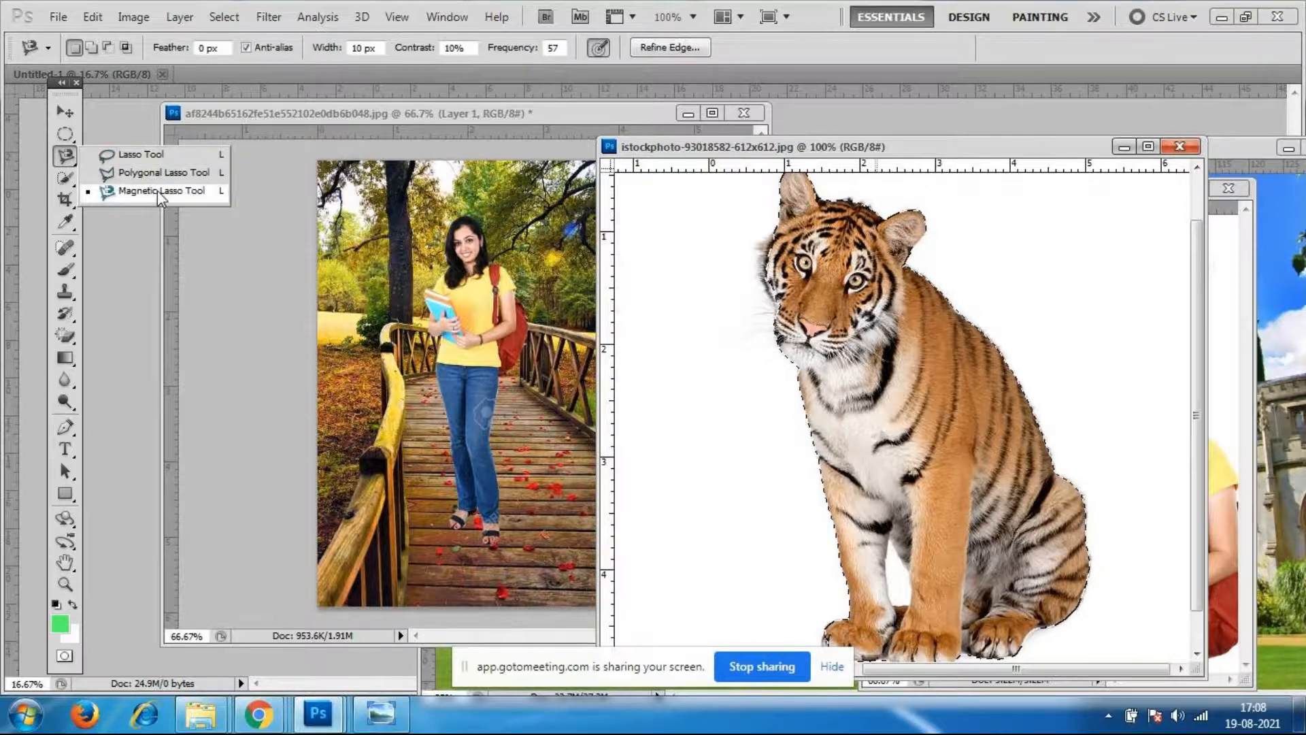
{"action": "left_click", "coordinate": [65, 111]}
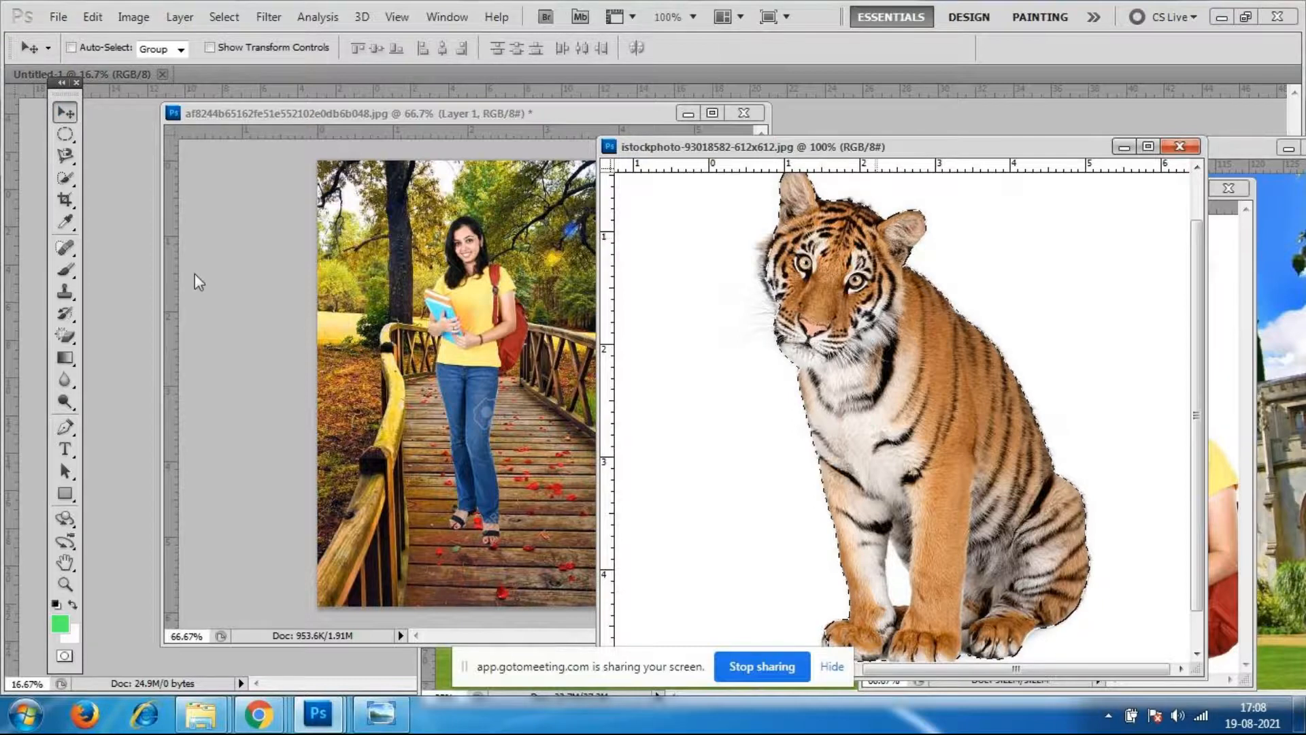
{"action": "left_click", "coordinate": [66, 155]}
{"action": "right_click", "coordinate": [63, 154]}
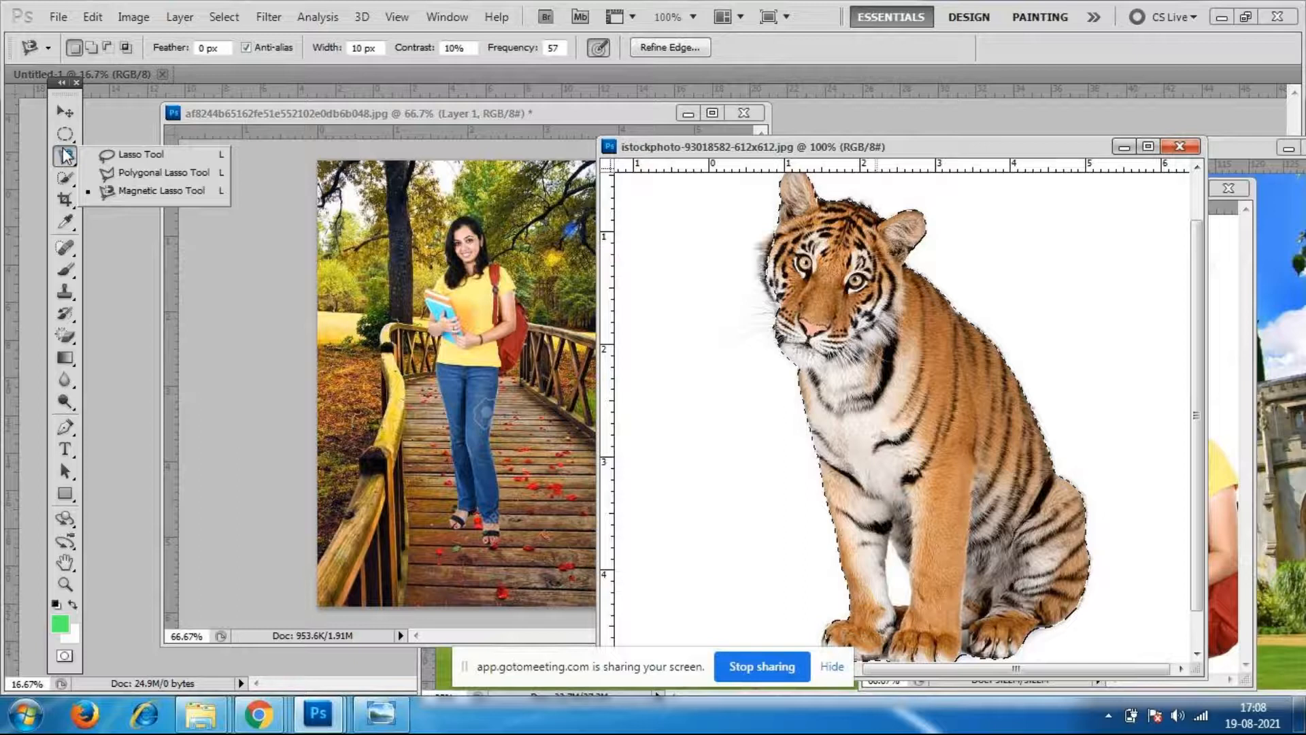
{"action": "left_click", "coordinate": [142, 190]}
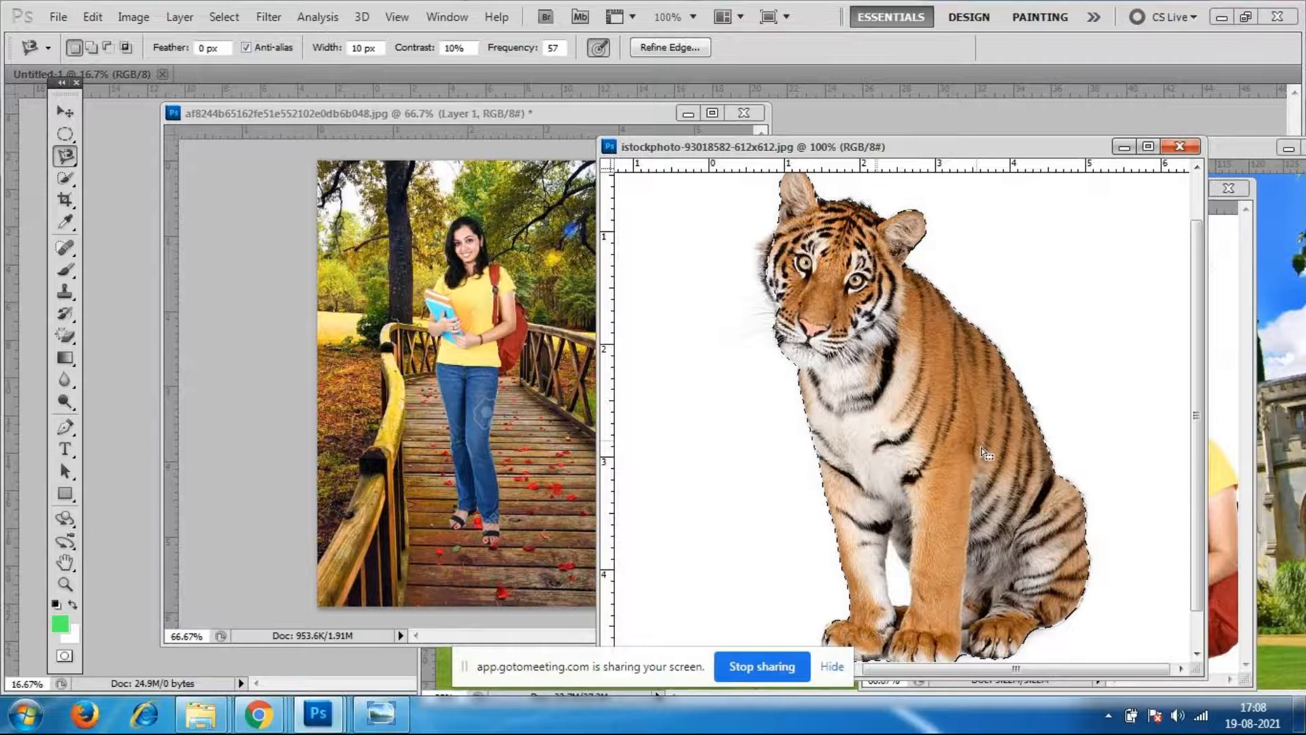
{"action": "scroll", "coordinate": [955, 417], "scroll_direction": "down", "scroll_amount": 2}
{"action": "scroll", "coordinate": [956, 417], "scroll_direction": "up", "scroll_amount": 3}
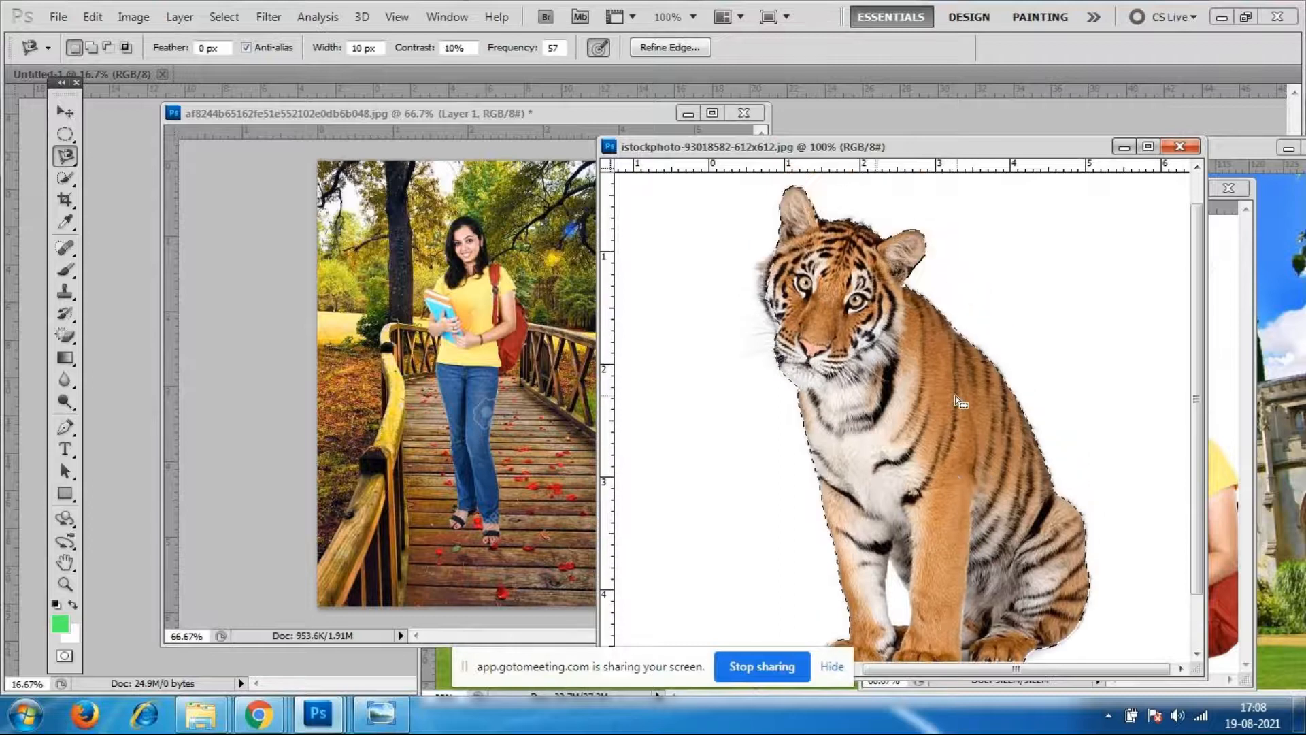
Move the selected tiger into the bridge image with the Move tool.
{"action": "left_click", "coordinate": [65, 112]}
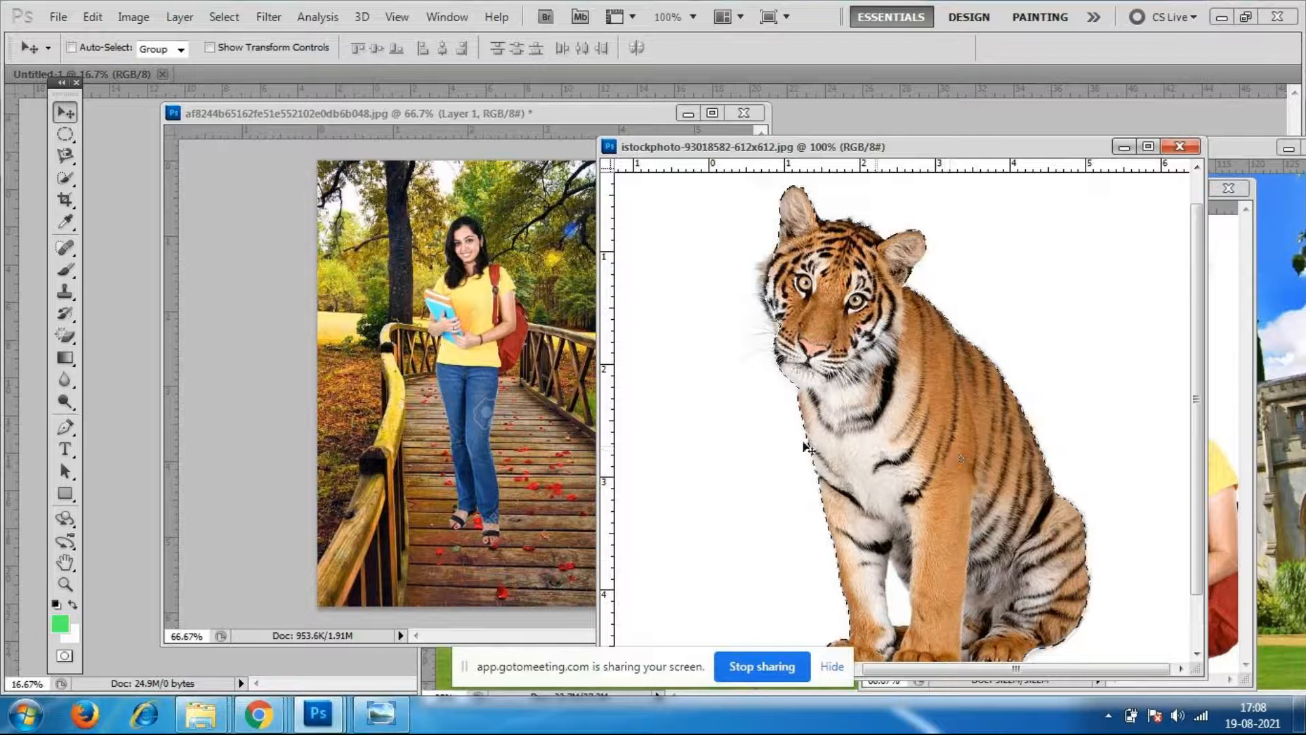
{"action": "left_click_drag", "start_coordinate": [948, 416], "coordinate": [541, 425]}
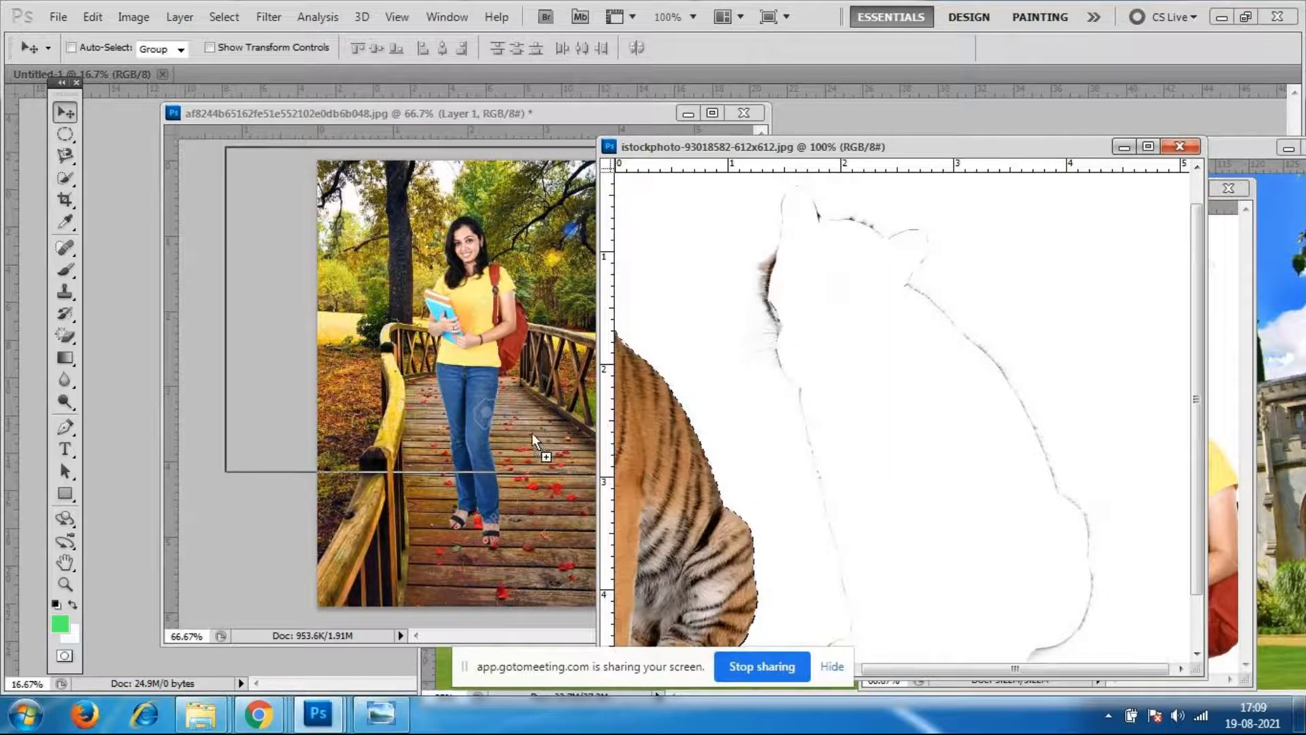
{"action": "left_click_drag", "start_coordinate": [532, 432], "coordinate": [531, 431]}
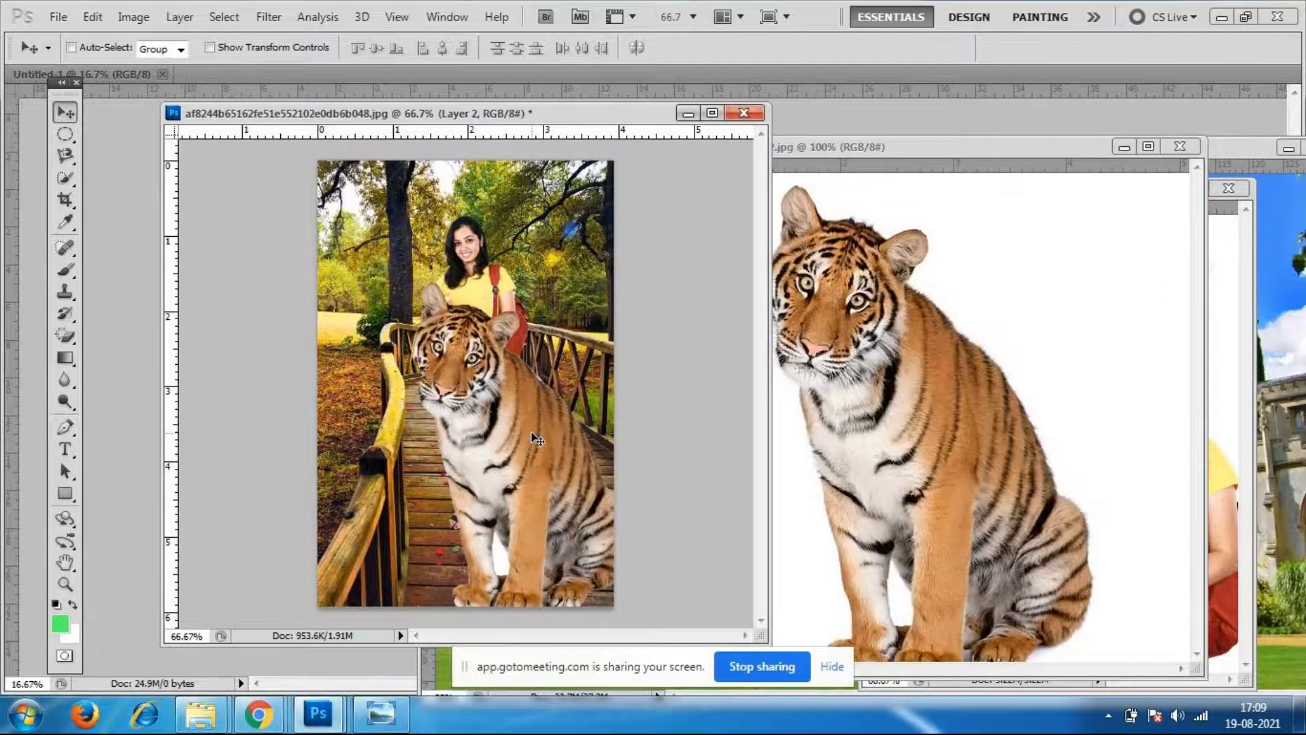
Shift the tiger image window away from the bridge image, and reposition and enlarge the bridge image window.
{"action": "left_click_drag", "start_coordinate": [957, 159], "coordinate": [1119, 162]}
{"action": "left_click_drag", "start_coordinate": [822, 149], "coordinate": [1045, 170]}
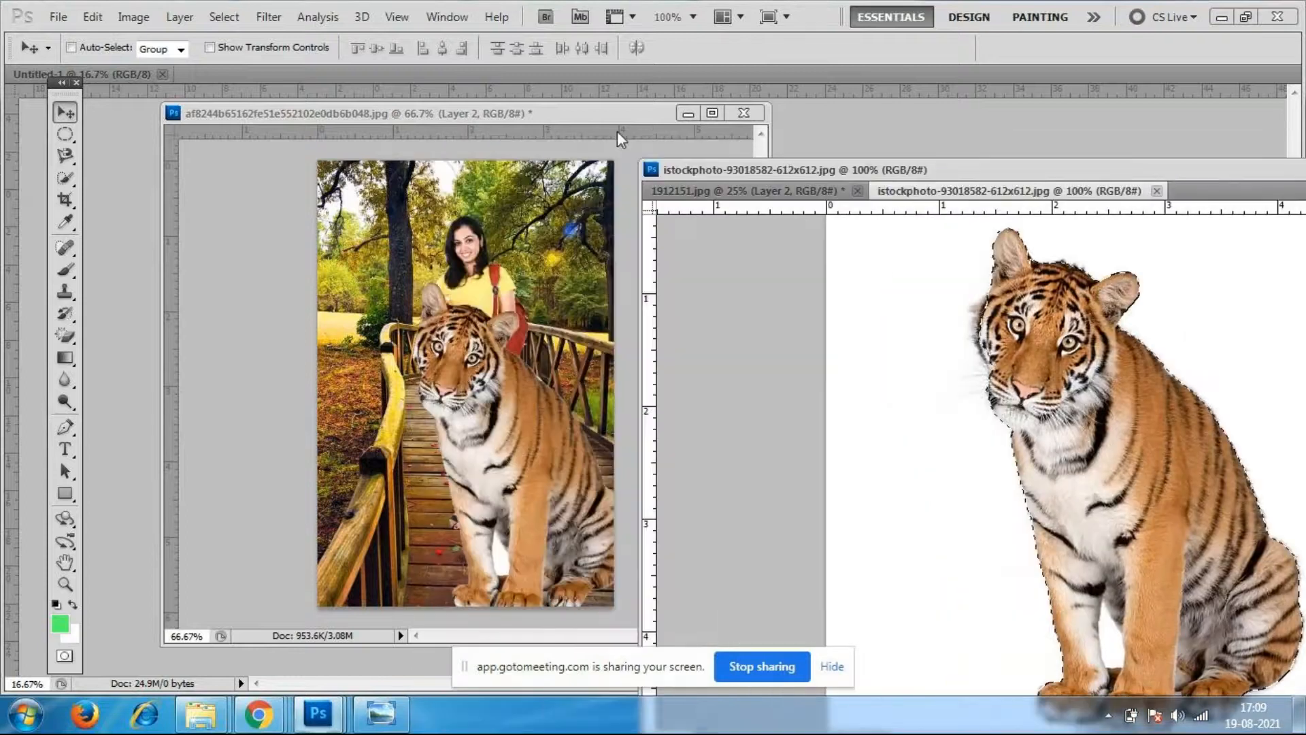
{"action": "left_click_drag", "start_coordinate": [600, 116], "coordinate": [654, 92]}
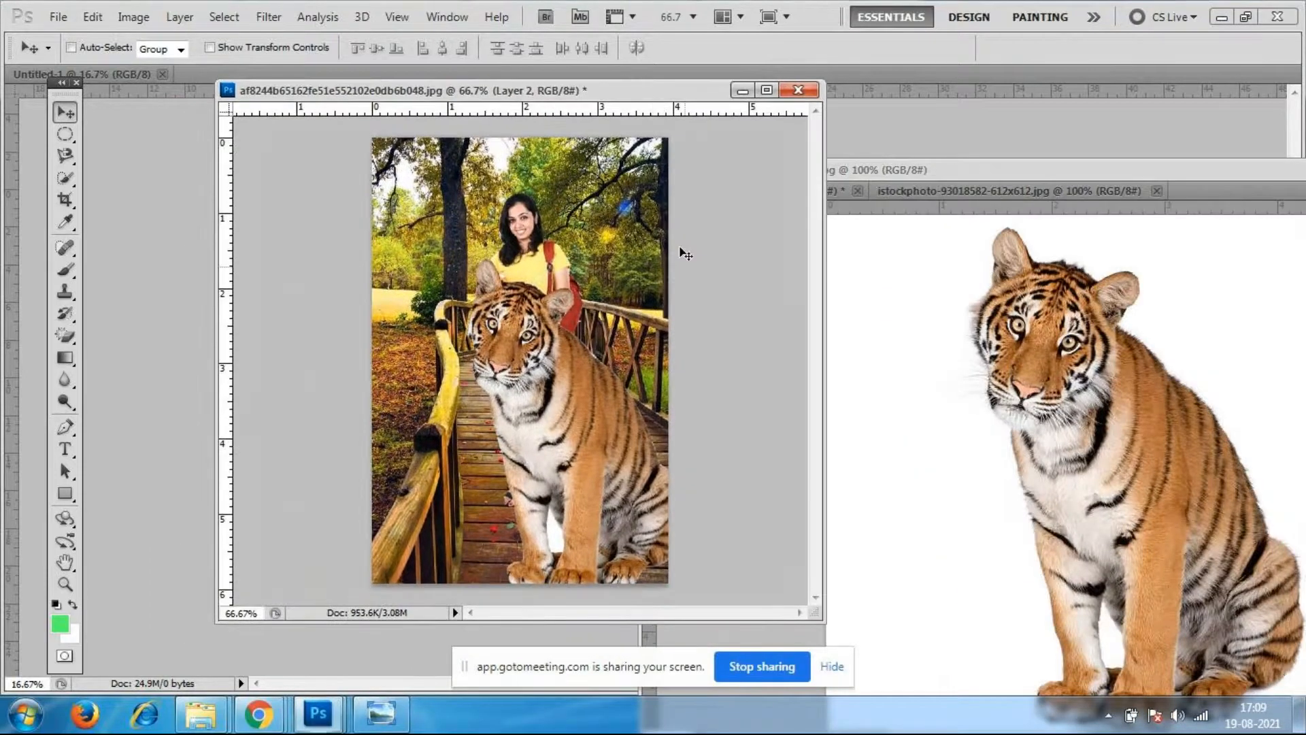
{"action": "left_click_drag", "start_coordinate": [831, 620], "coordinate": [943, 655]}
Scale the tiger down with Free Transform and place it on the bridge beside the woman's legs.
{"action": "key", "text": "ctrl+t"}
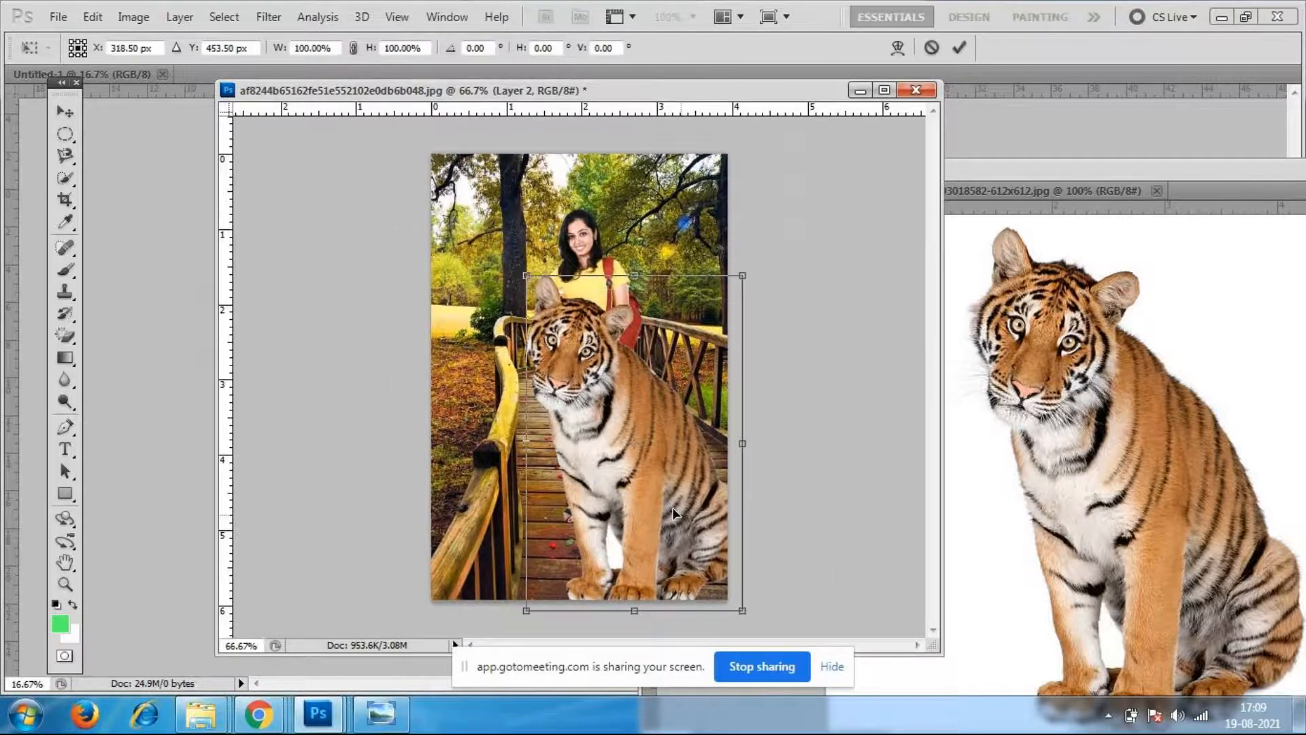
{"action": "left_click_drag", "start_coordinate": [744, 276], "coordinate": [696, 374]}
{"action": "left_click_drag", "start_coordinate": [613, 480], "coordinate": [655, 455]}
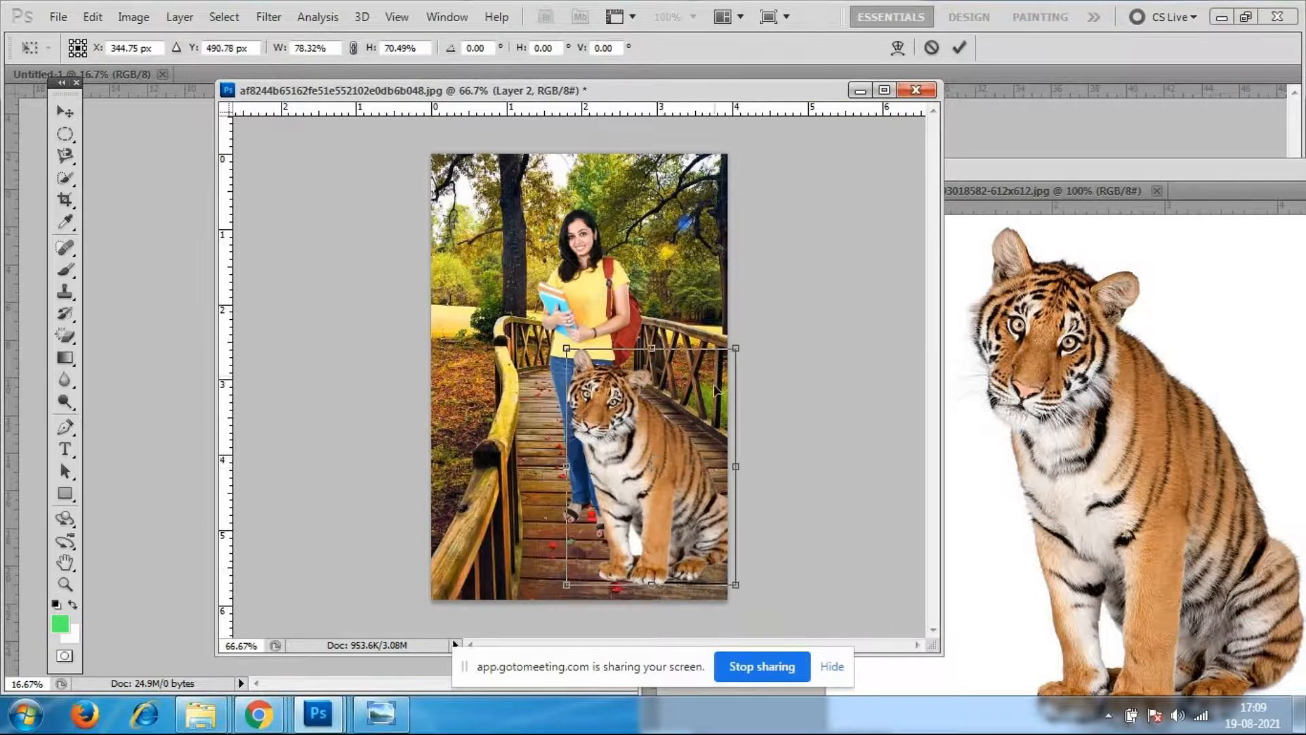
{"action": "left_click_drag", "start_coordinate": [725, 350], "coordinate": [713, 378]}
{"action": "key", "text": "Return"}
{"action": "left_click_drag", "start_coordinate": [660, 457], "coordinate": [652, 451]}
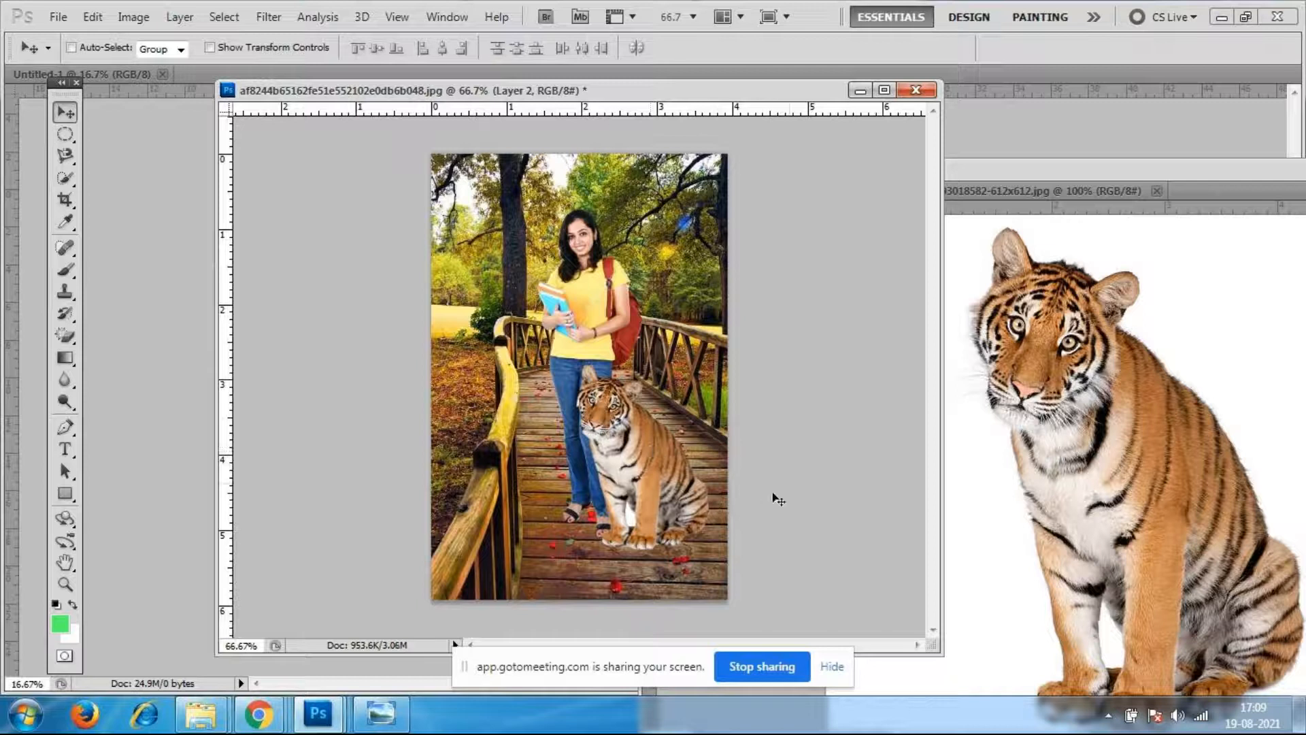
Enlarge the bridge image window further, and activate the Magnetic Lasso with its tool group shown.
{"action": "left_click_drag", "start_coordinate": [939, 650], "coordinate": [1057, 679]}
{"action": "key", "text": "ctrl+plus"}
{"action": "key", "text": "ctrl+minus"}
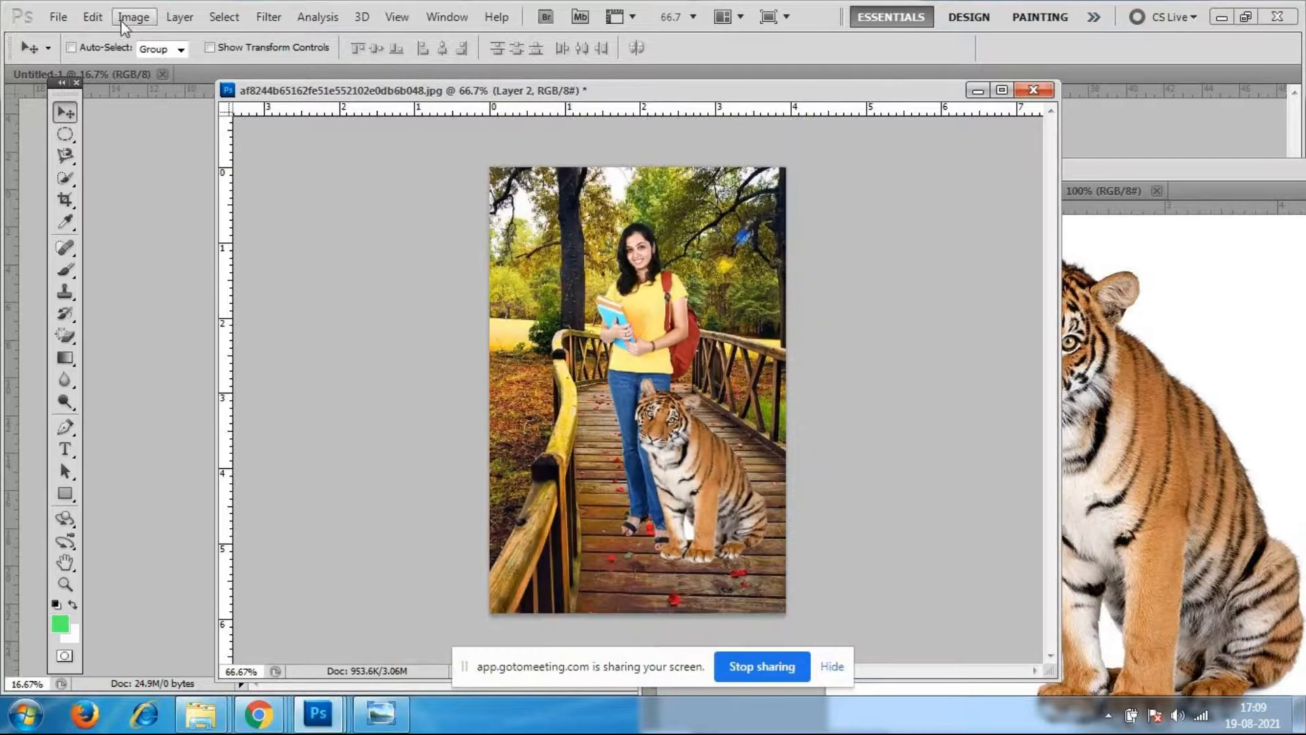
{"action": "left_click", "coordinate": [66, 165]}
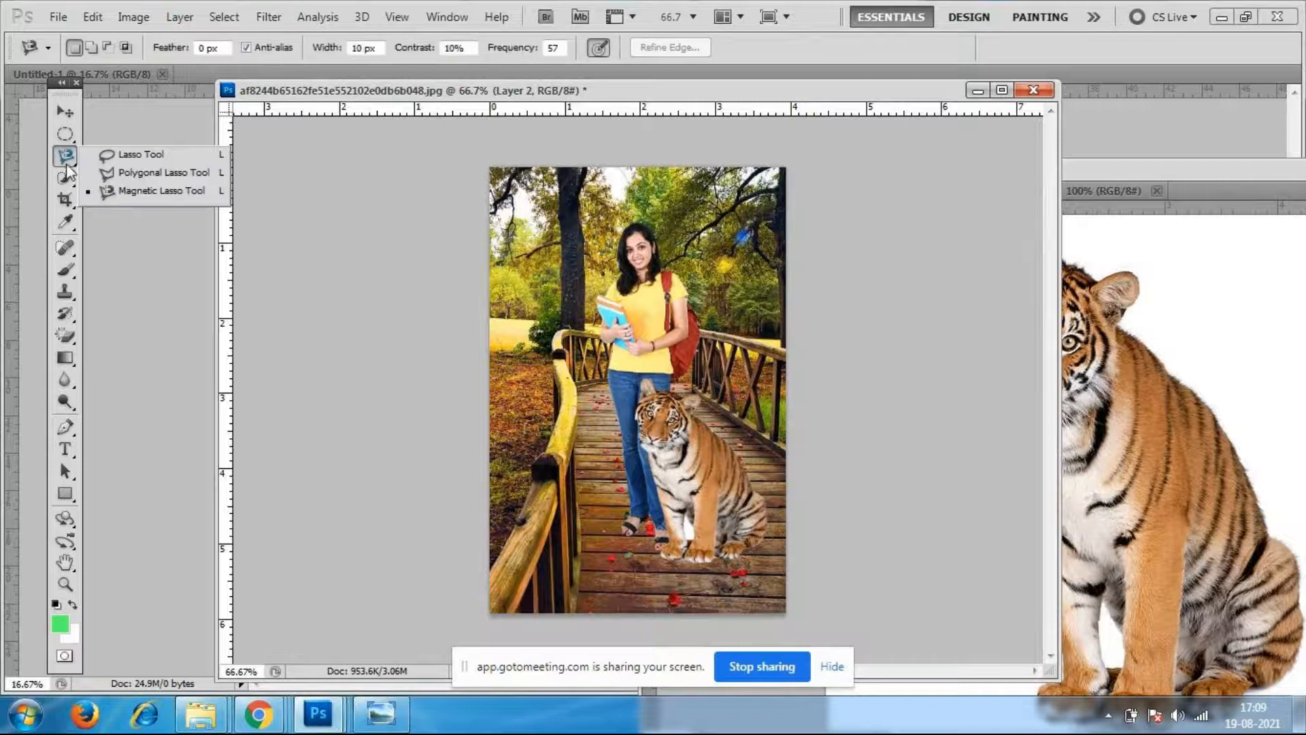
Shift the bridge image window toward the tools, clear of the tiger photo, and activate the Move tool.
{"action": "left_click", "coordinate": [151, 191]}
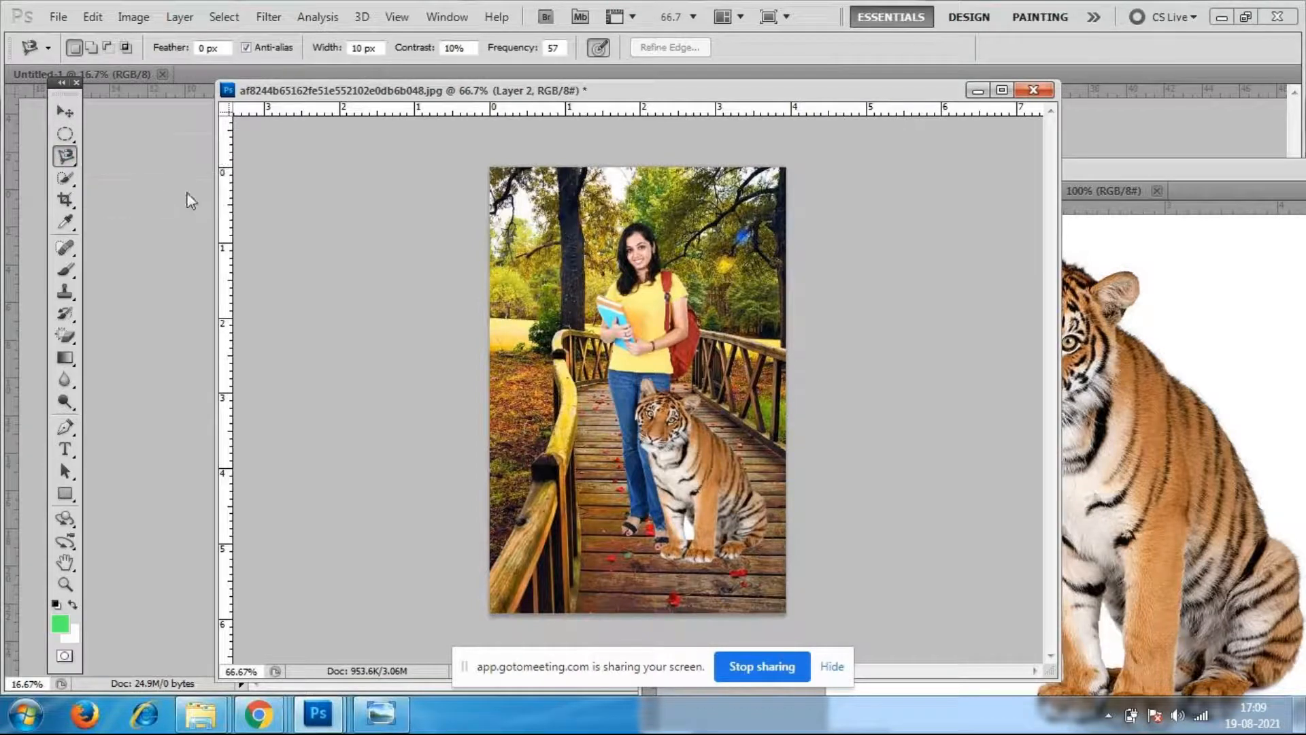
{"action": "left_click_drag", "start_coordinate": [658, 99], "coordinate": [601, 101]}
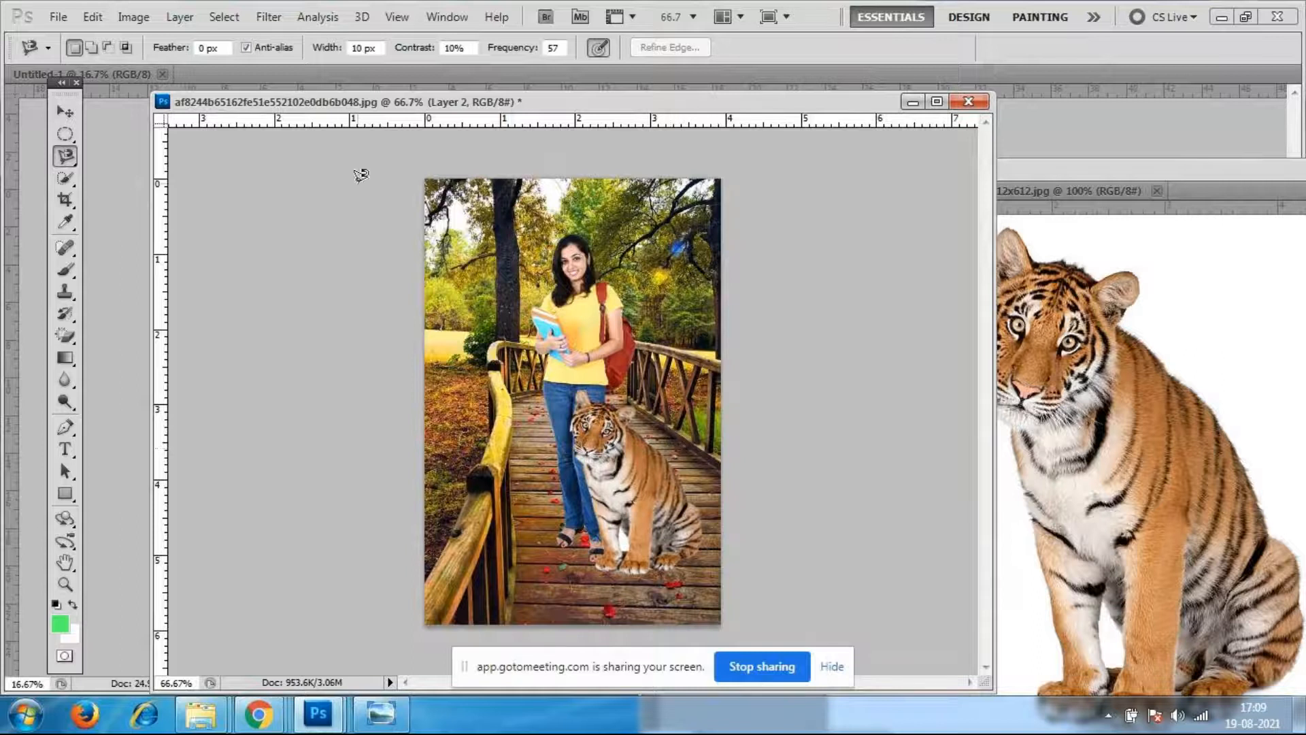
{"action": "left_click", "coordinate": [66, 111]}
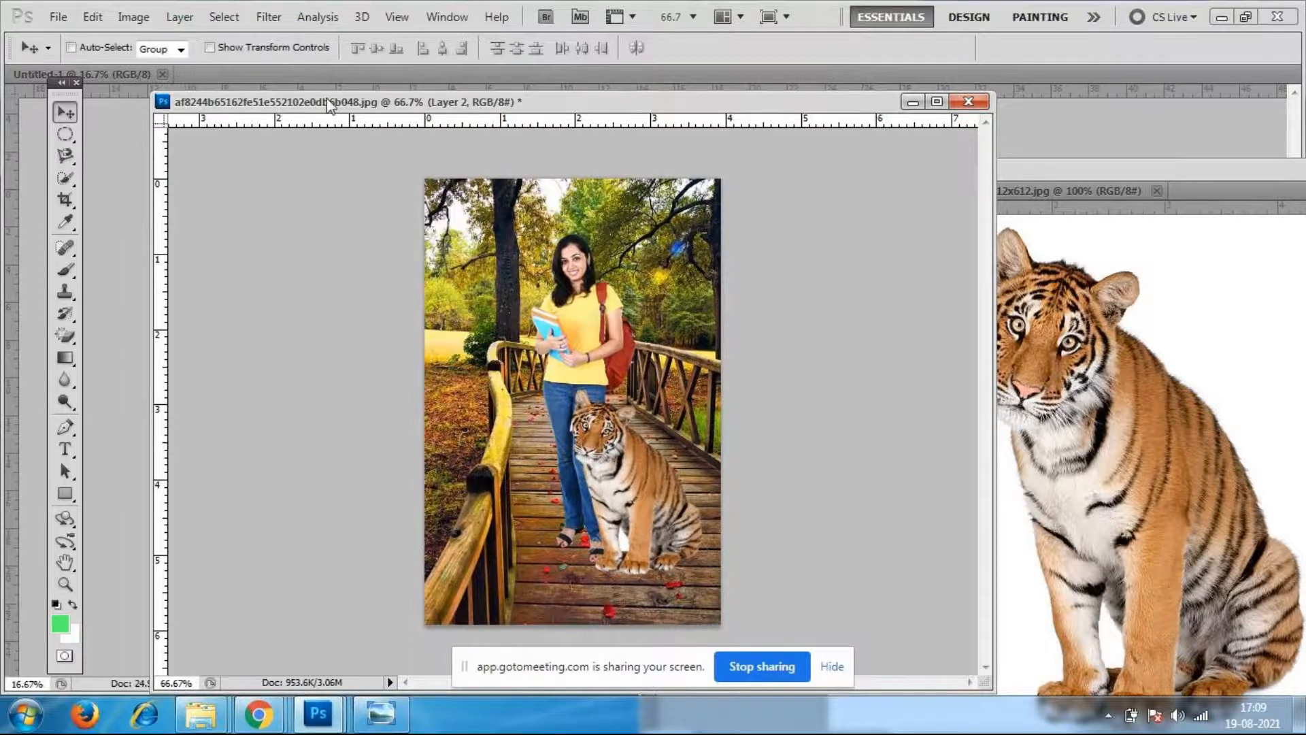
Show the bridge image's layer list and place it beside the composite, clear of the woman and tiger.
{"action": "left_click", "coordinate": [454, 21]}
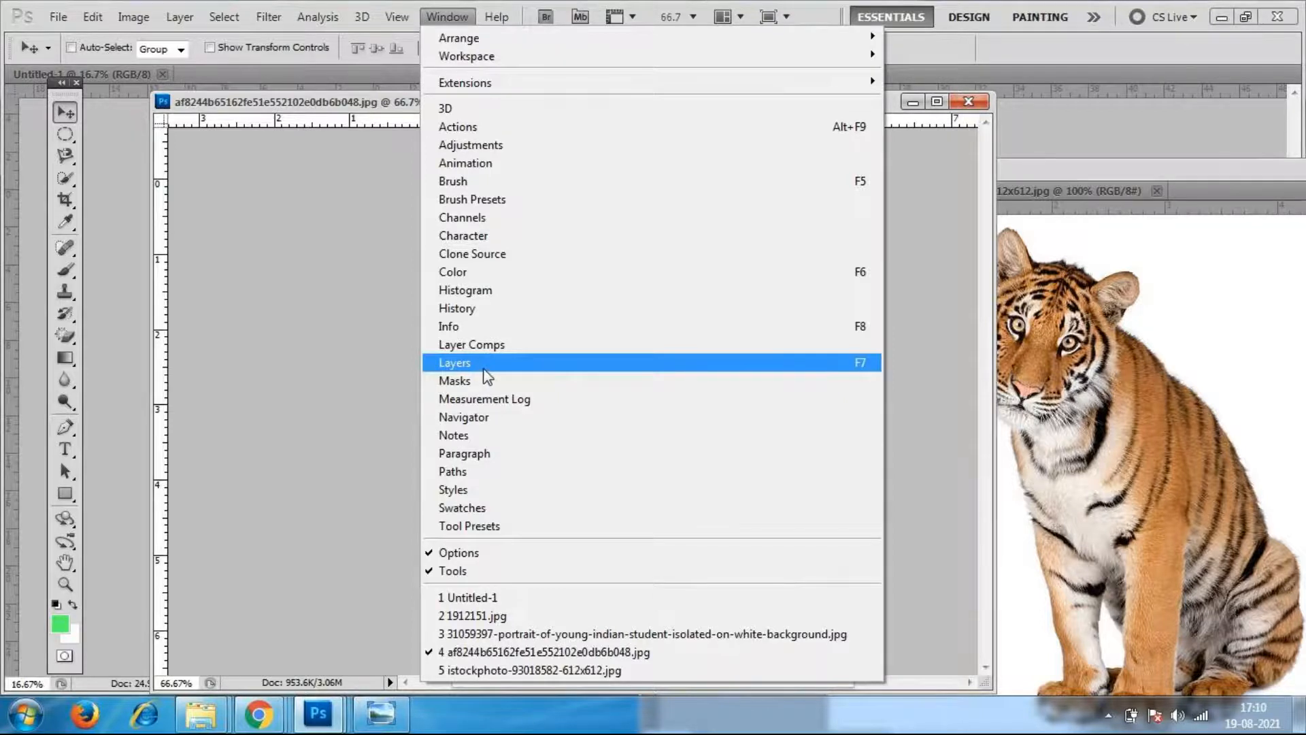
{"action": "left_click", "coordinate": [480, 367]}
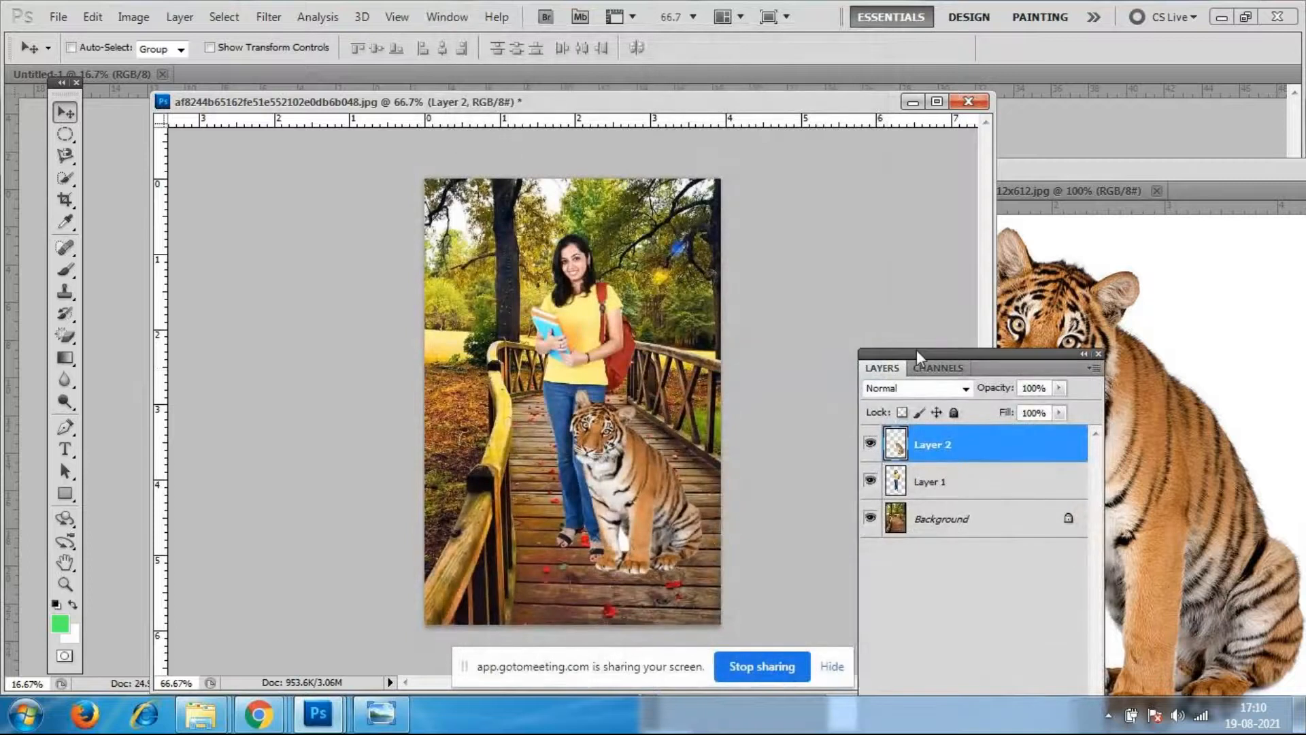
{"action": "left_click_drag", "start_coordinate": [945, 353], "coordinate": [1019, 146]}
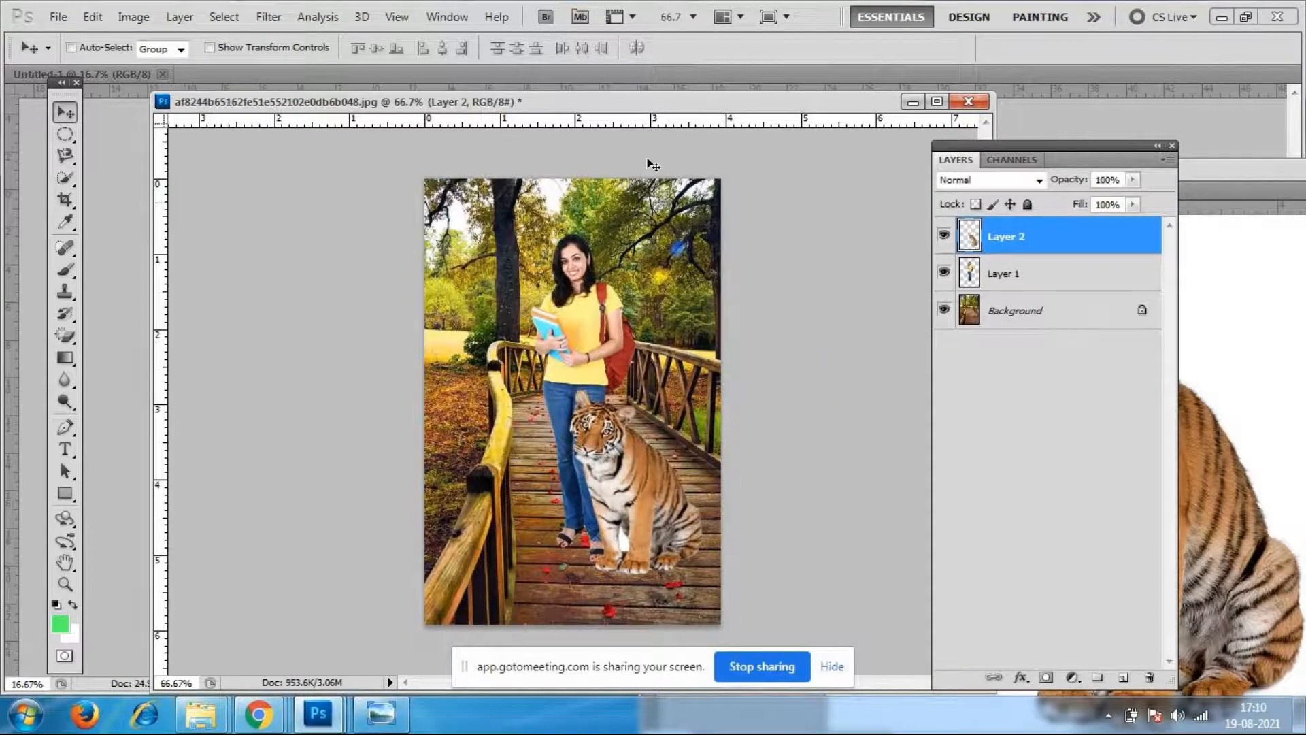
{"action": "left_click_drag", "start_coordinate": [1105, 144], "coordinate": [1099, 119]}
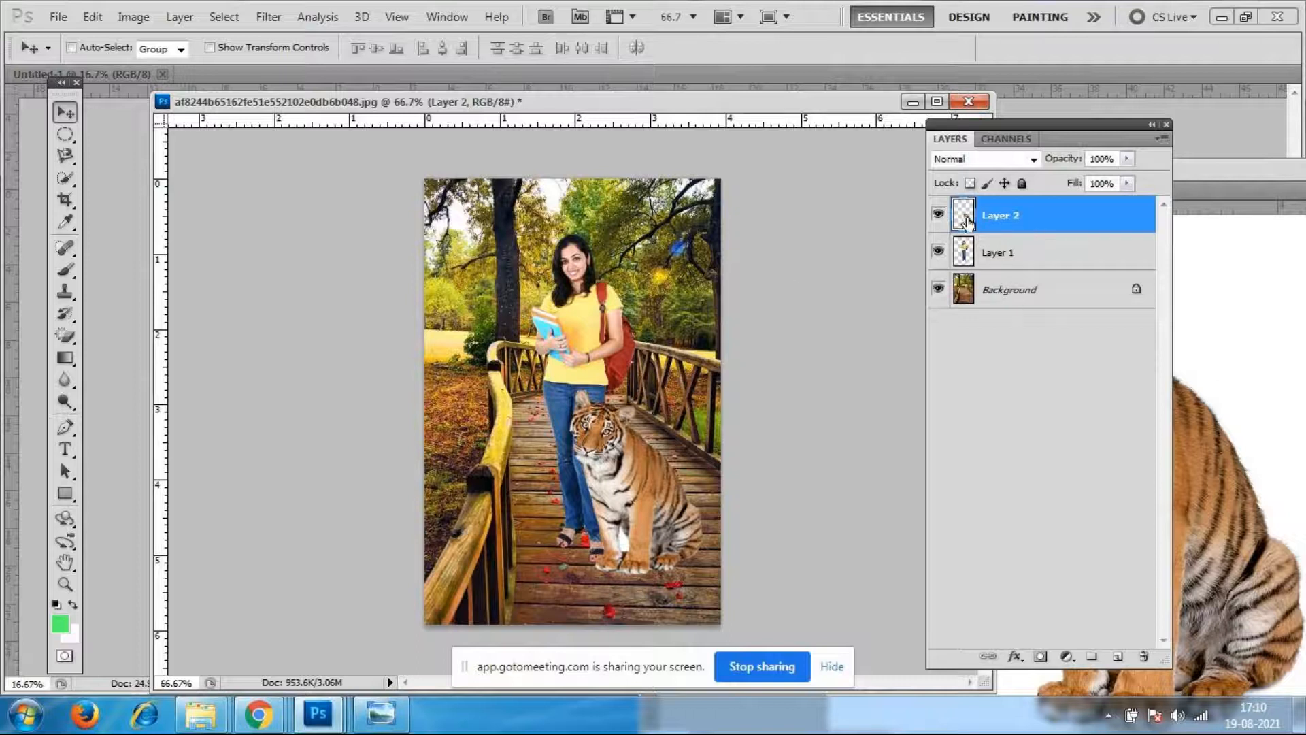
Toggle the visibility of the woman's layer, Layer 1, off and on several times, leaving it shown.
{"action": "left_click", "coordinate": [940, 253]}
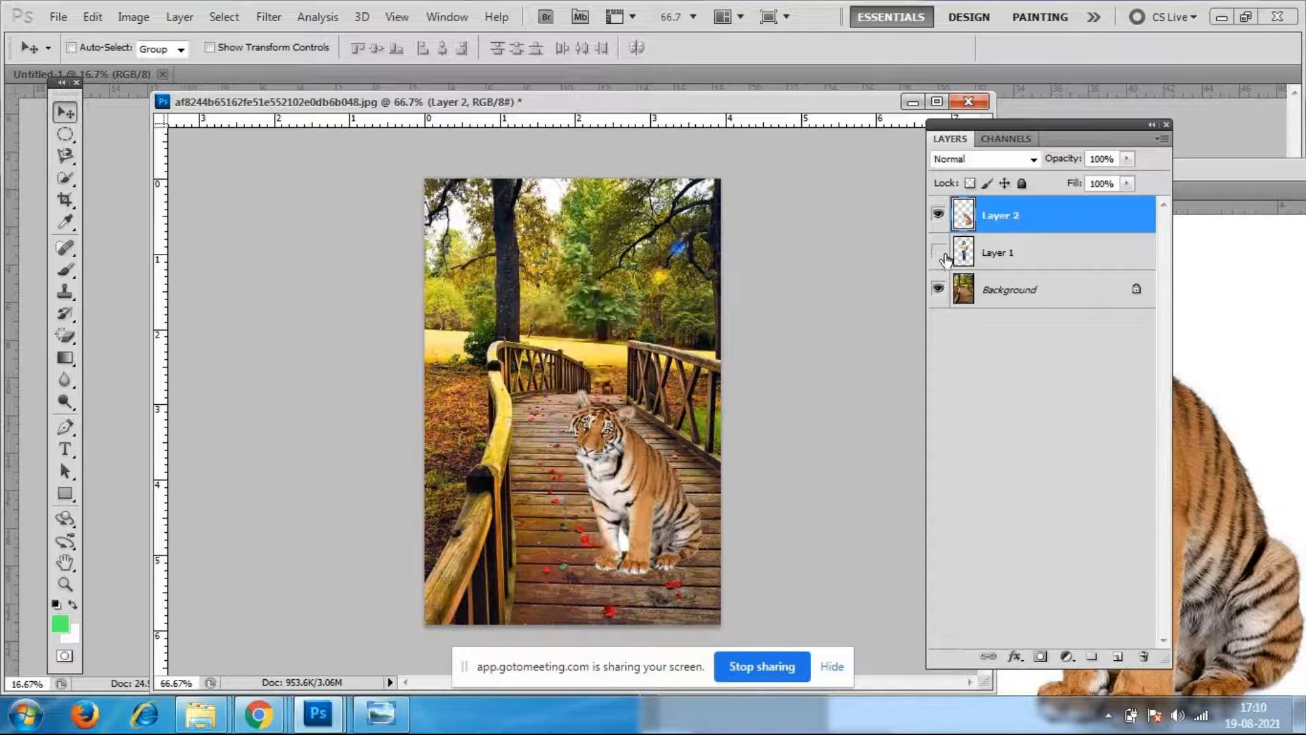
{"action": "left_click", "coordinate": [942, 254]}
{"action": "left_click", "coordinate": [941, 253]}
{"action": "left_click", "coordinate": [940, 253]}
{"action": "left_click", "coordinate": [940, 253]}
{"action": "left_click", "coordinate": [940, 253]}
{"action": "left_click", "coordinate": [941, 253]}
{"action": "left_click", "coordinate": [940, 253]}
{"action": "left_click", "coordinate": [940, 253]}
{"action": "left_click", "coordinate": [940, 253]}
{"action": "left_click", "coordinate": [939, 255]}
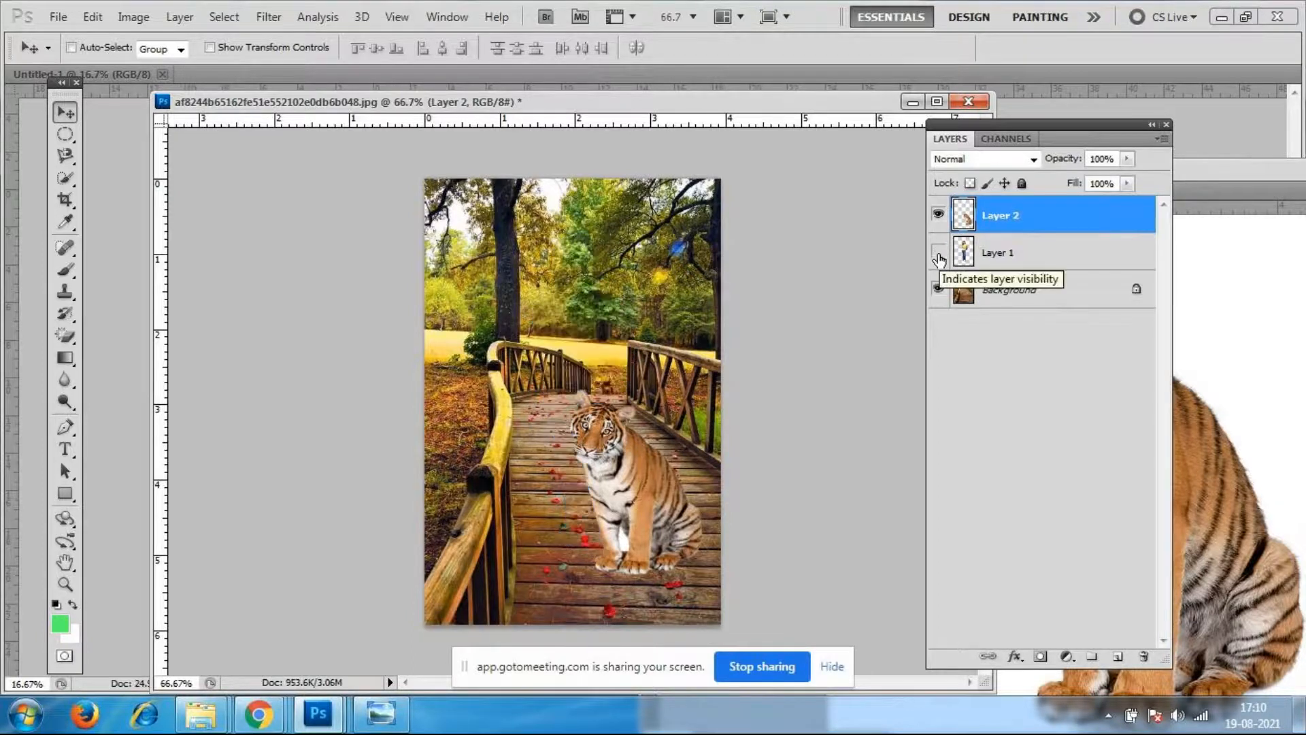
{"action": "left_click", "coordinate": [940, 253]}
Toggle the visibility of the tiger's layer, Layer 2, off and on several times, leaving it shown.
{"action": "left_click", "coordinate": [941, 215]}
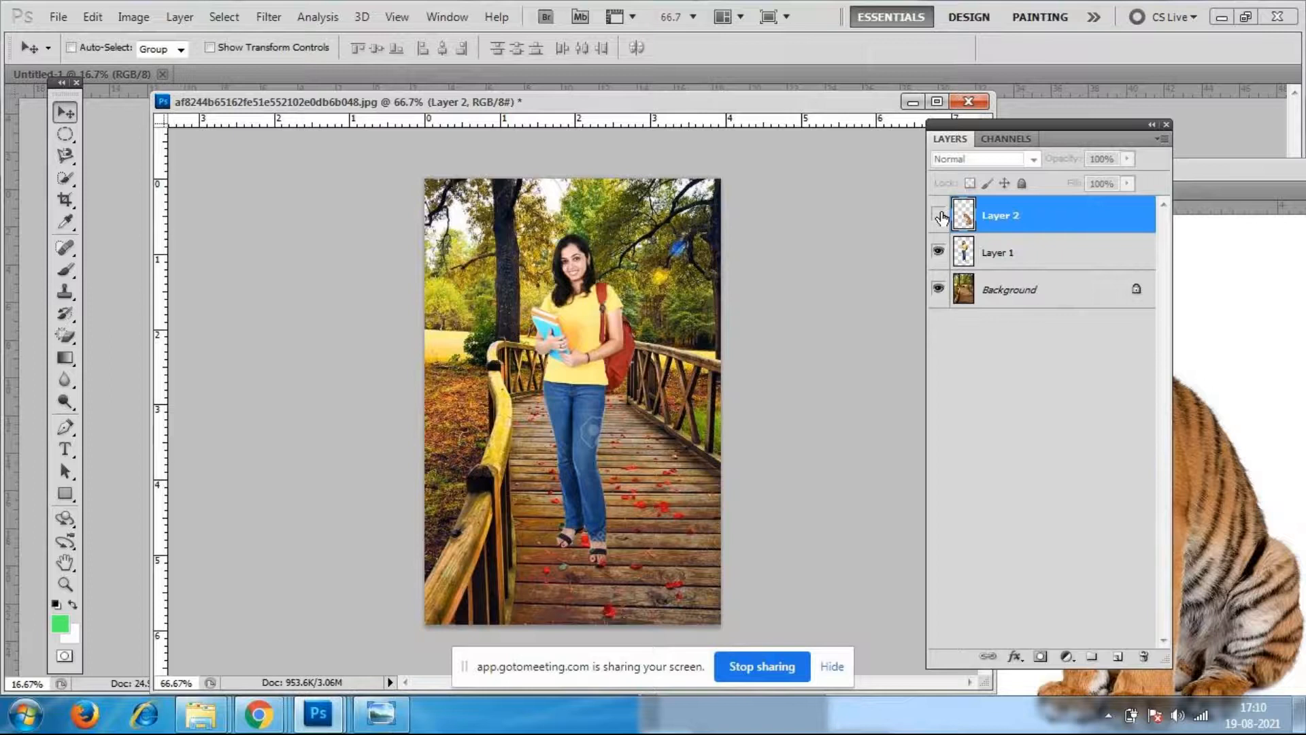
{"action": "left_click", "coordinate": [941, 215]}
{"action": "left_click", "coordinate": [941, 215]}
{"action": "left_click", "coordinate": [940, 215]}
{"action": "left_click", "coordinate": [940, 215]}
{"action": "left_click", "coordinate": [941, 215]}
Toggle the visibility of the bridge Background layer off and on, leaving it shown.
{"action": "left_click", "coordinate": [939, 292]}
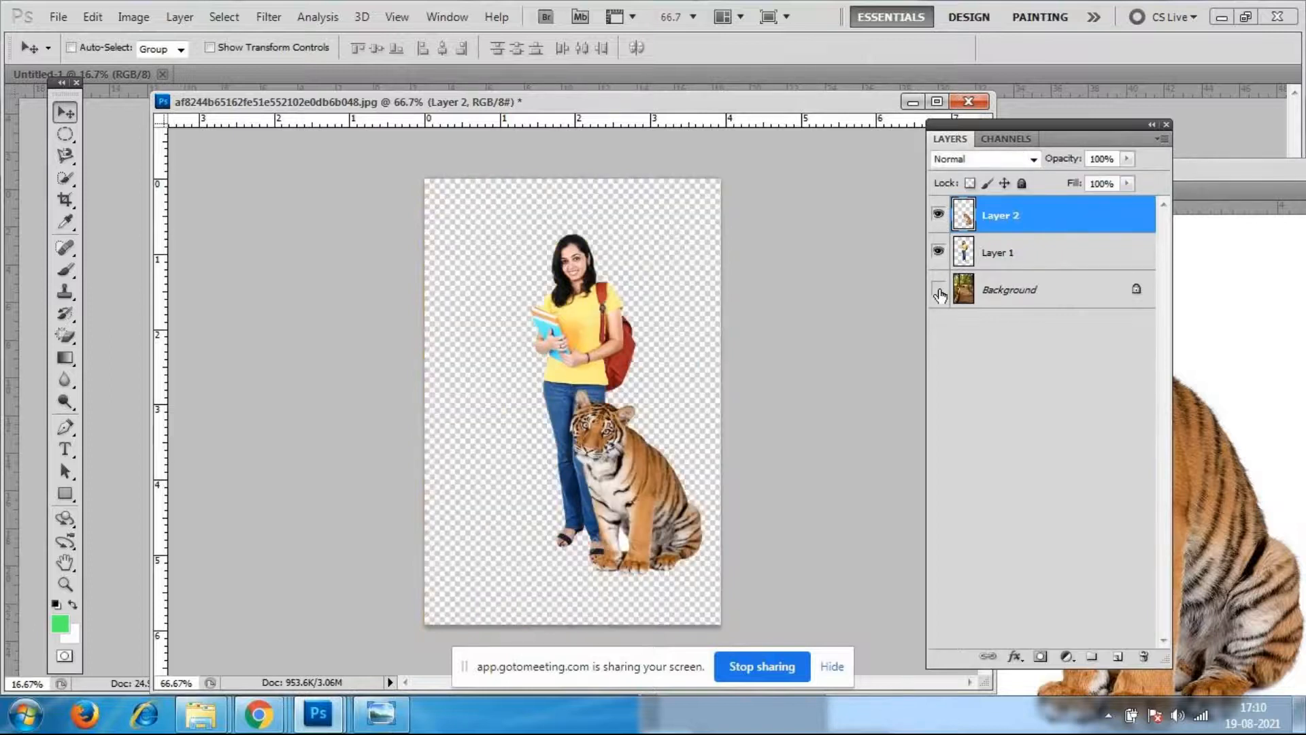
{"action": "left_click", "coordinate": [939, 293]}
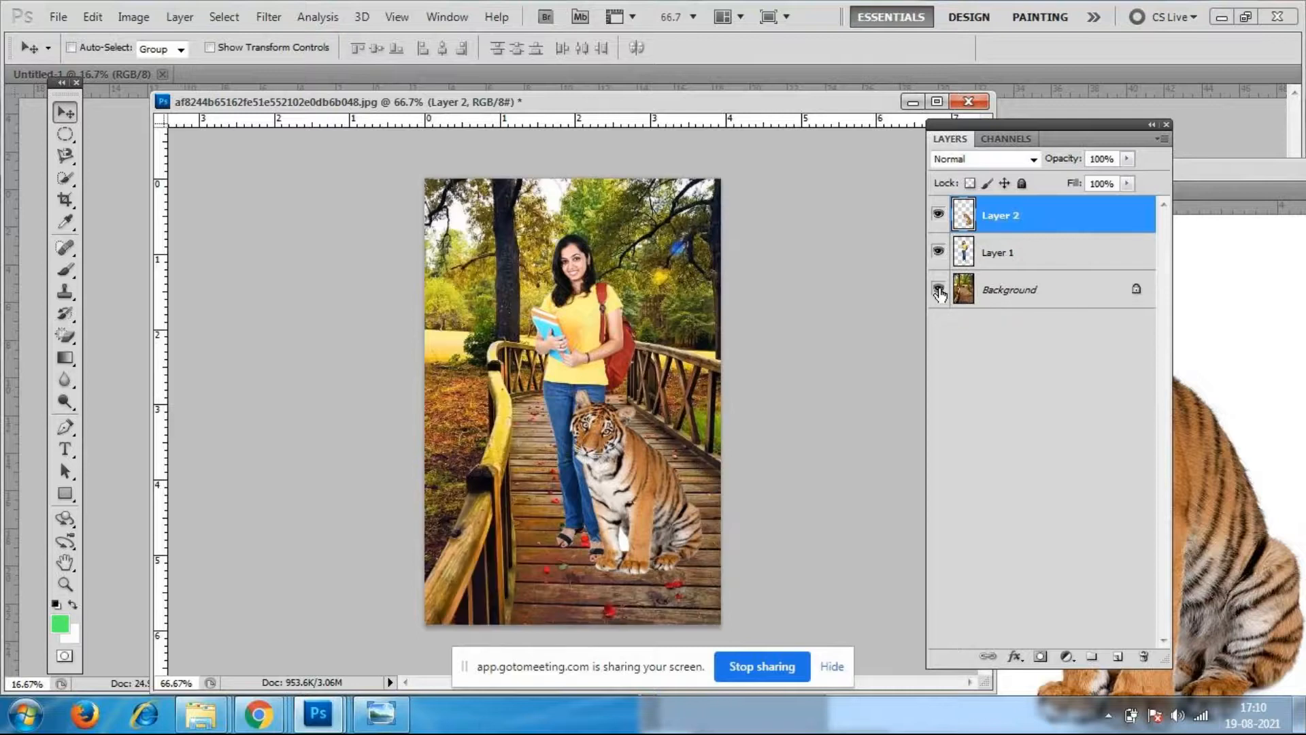
{"action": "left_click", "coordinate": [940, 293]}
{"action": "left_click", "coordinate": [940, 292]}
{"action": "left_click", "coordinate": [939, 292]}
{"action": "left_click", "coordinate": [939, 293]}
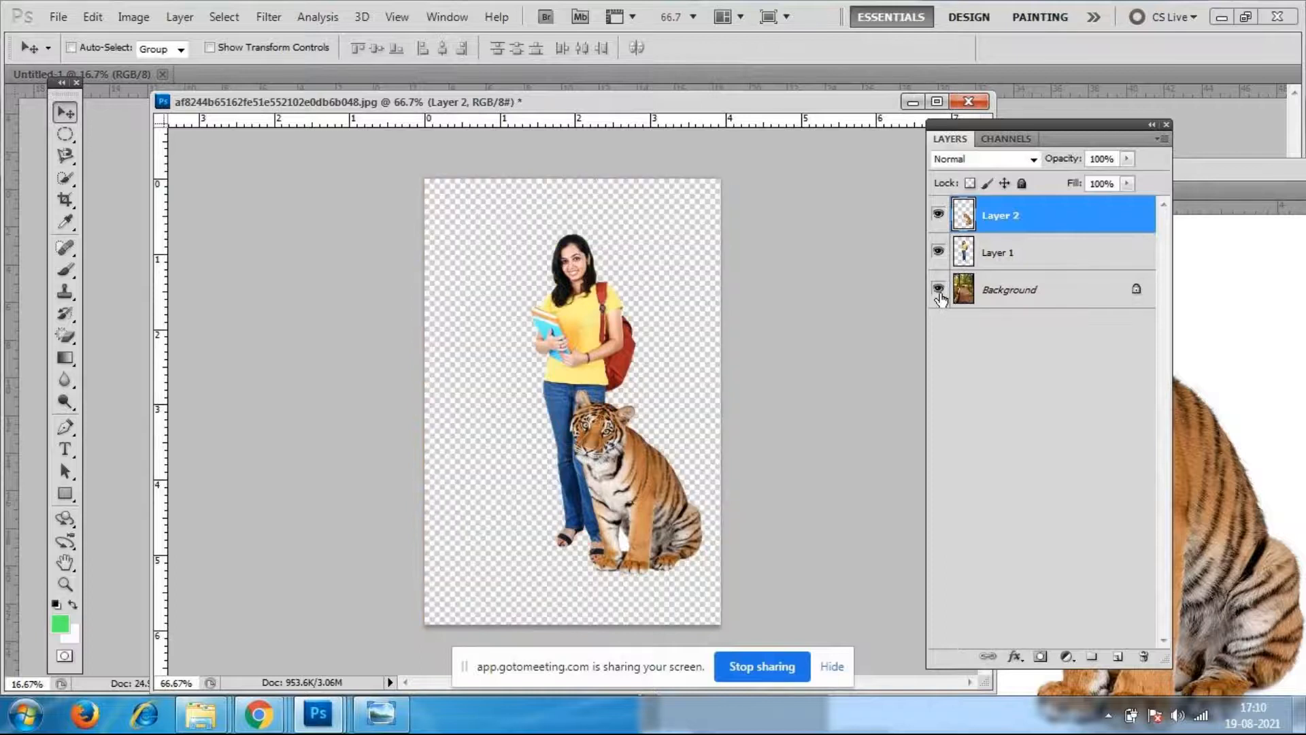
{"action": "left_click", "coordinate": [940, 291]}
Hide and show the tiger layer again to demonstrate which part of the composite it holds.
{"action": "left_click", "coordinate": [939, 215]}
{"action": "left_click", "coordinate": [939, 214]}
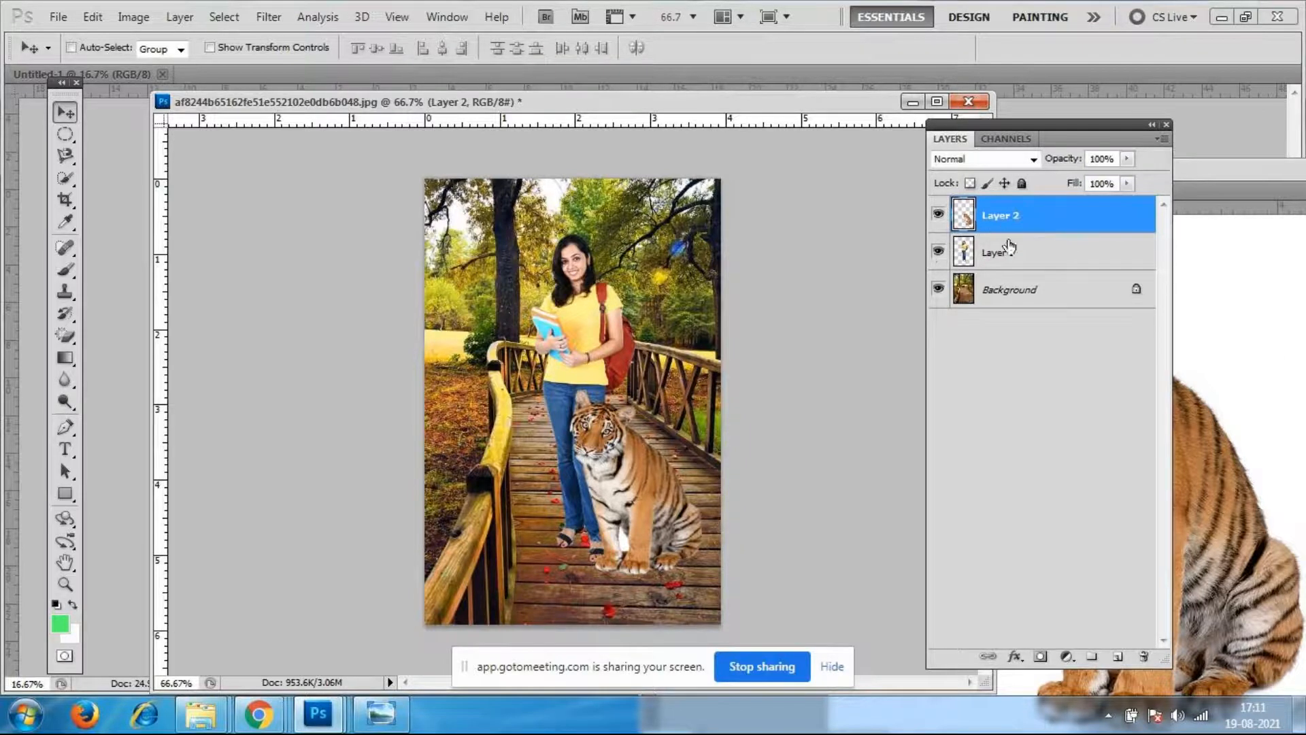
{"action": "left_click", "coordinate": [938, 215]}
{"action": "left_click", "coordinate": [939, 215]}
Alternate the active layer between Layer 1 and Layer 2 to demonstrate layer selection, ending on Layer 2.
{"action": "left_click", "coordinate": [1030, 253]}
{"action": "left_click", "coordinate": [1029, 218]}
{"action": "left_click", "coordinate": [1027, 253]}
{"action": "left_click", "coordinate": [1017, 218]}
{"action": "left_click", "coordinate": [1019, 253]}
{"action": "left_click", "coordinate": [1017, 219]}
{"action": "left_click", "coordinate": [1015, 256]}
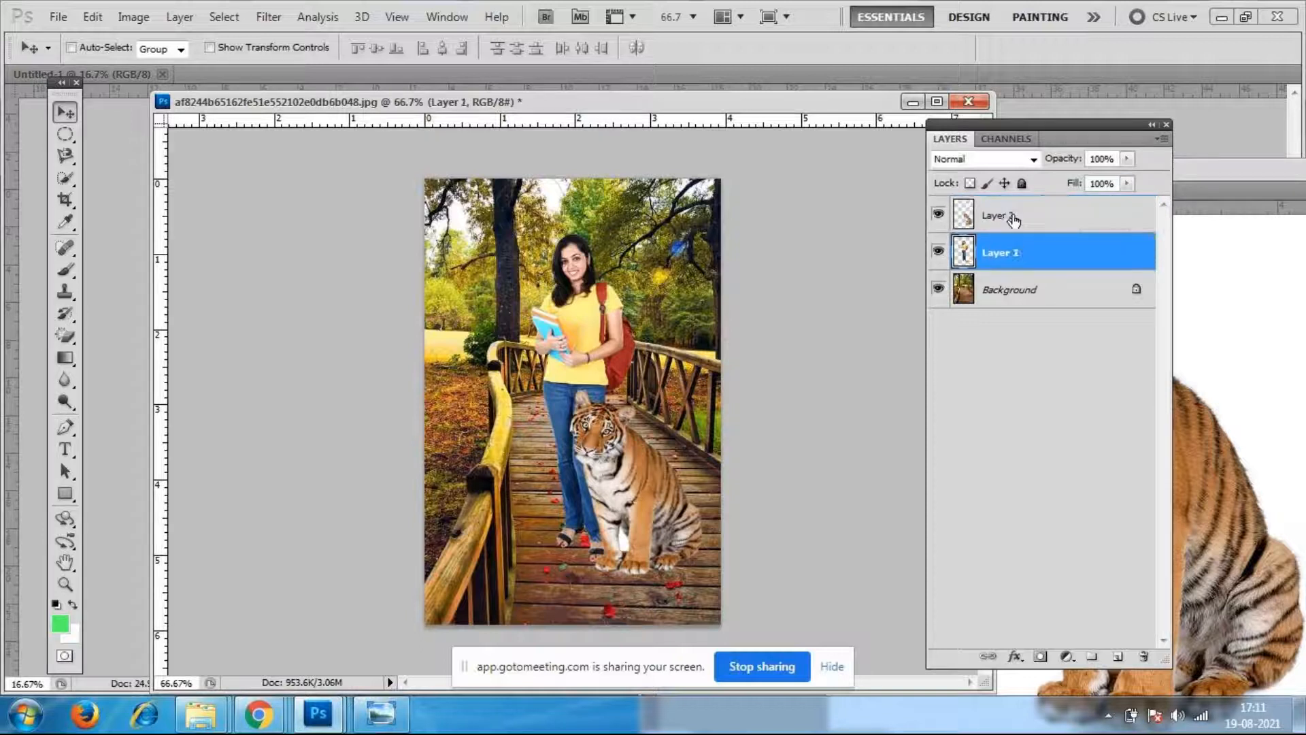
{"action": "left_click", "coordinate": [1015, 219]}
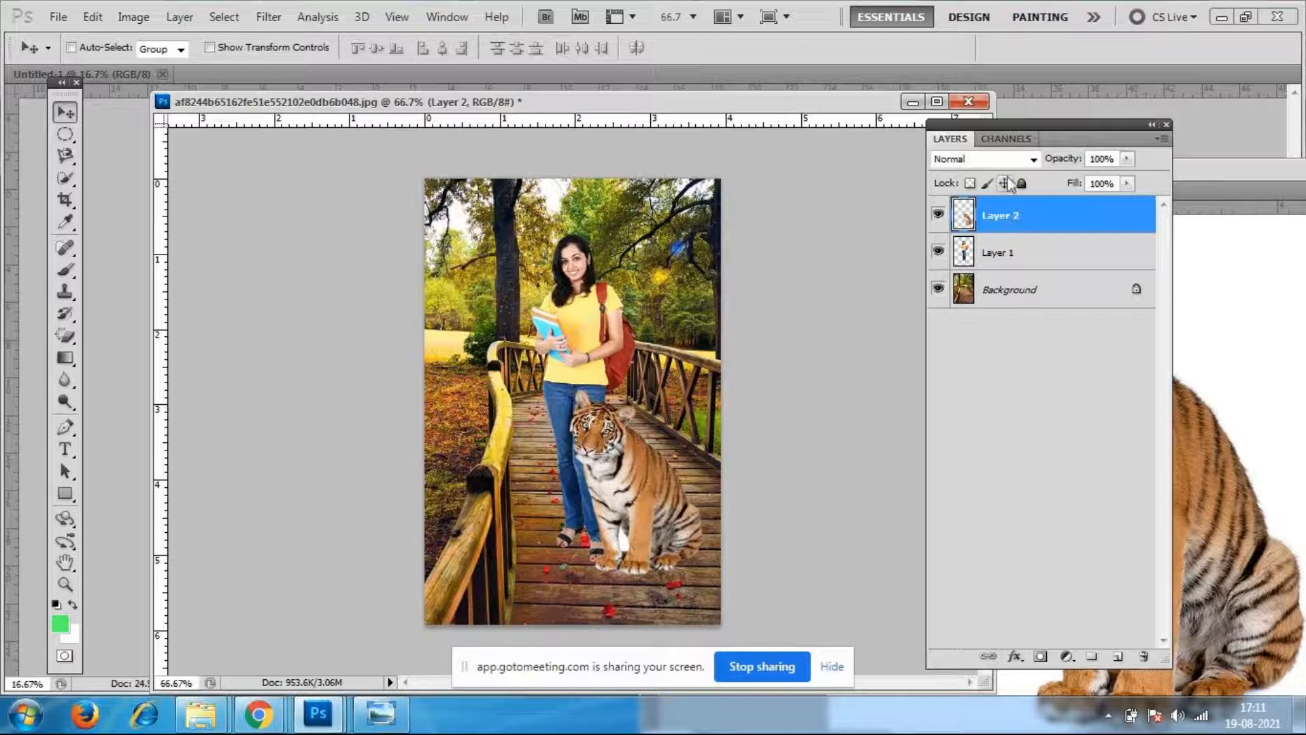
Reorder Layer 2 beneath Layer 1 and move the tiger up behind the woman's legs.
{"action": "left_click_drag", "start_coordinate": [1034, 222], "coordinate": [1038, 264]}
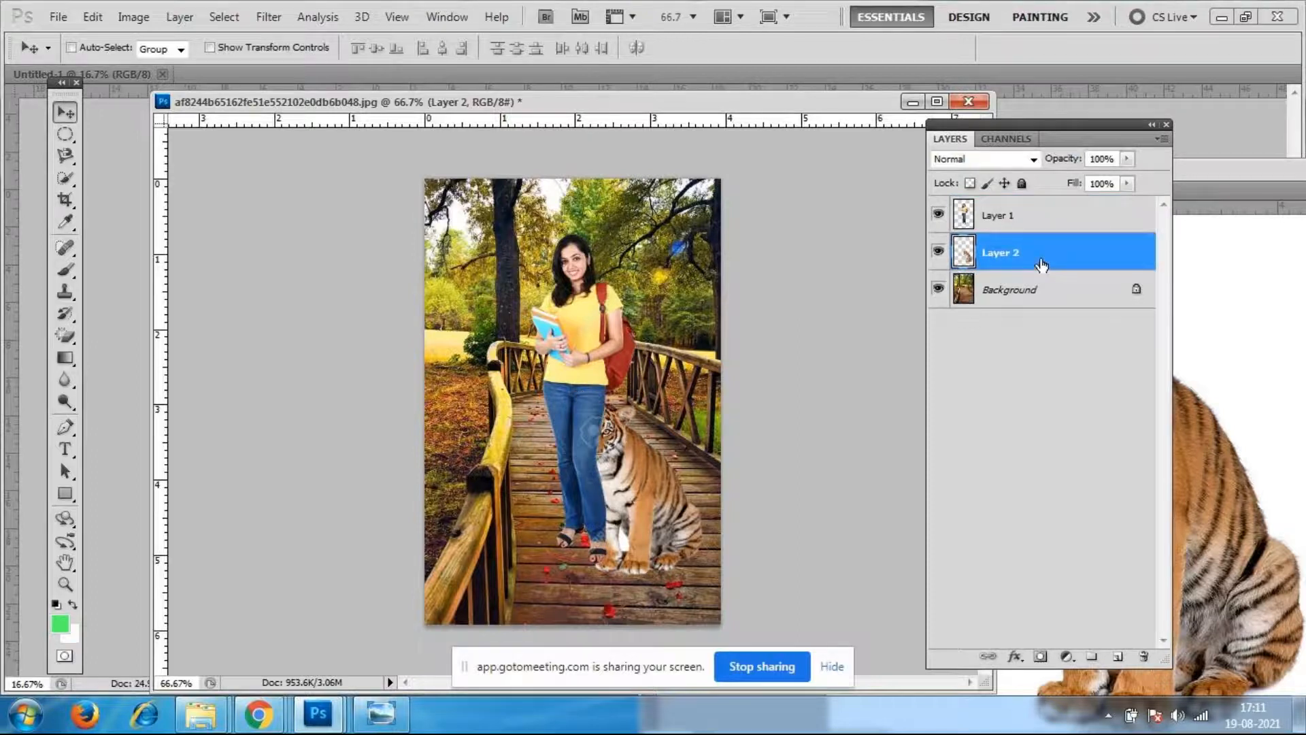
{"action": "left_click_drag", "start_coordinate": [631, 502], "coordinate": [660, 470]}
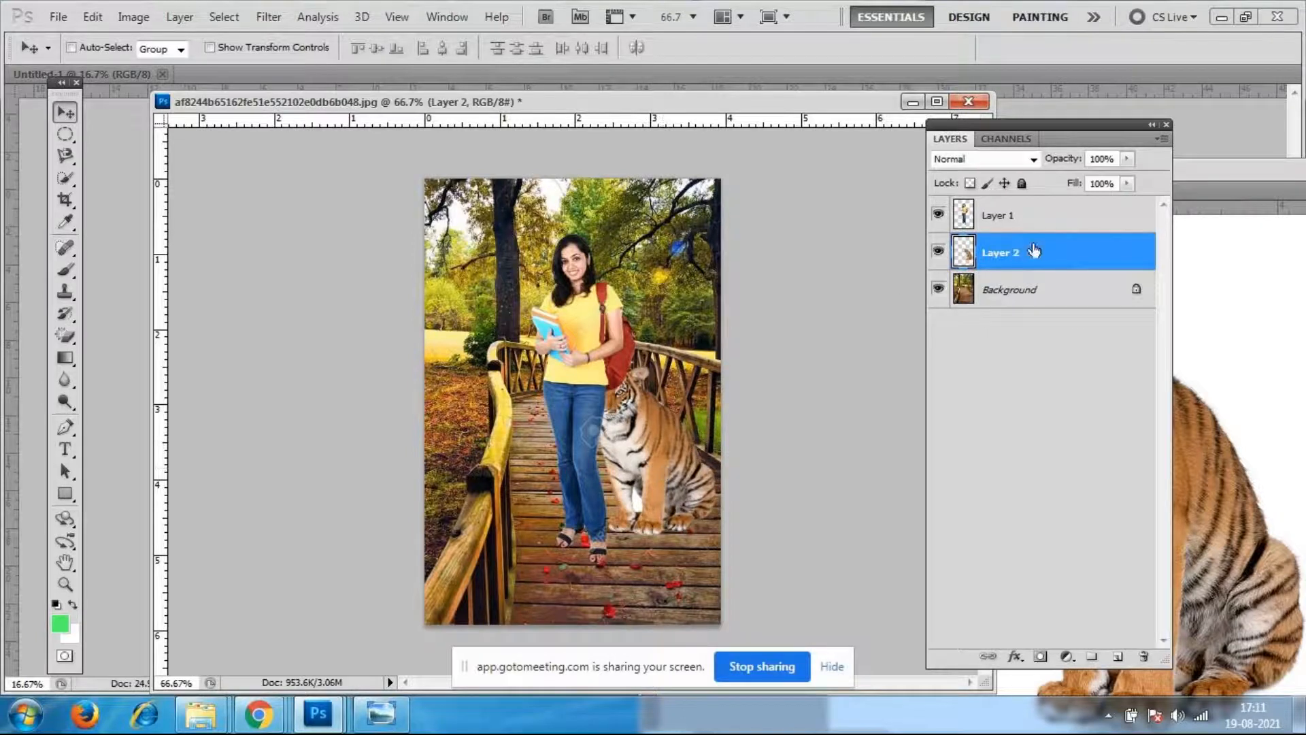
Reorder Layer 2 back above Layer 1 and lower the tiger slightly so it sits in front of the woman's legs.
{"action": "left_click_drag", "start_coordinate": [1037, 254], "coordinate": [1034, 208]}
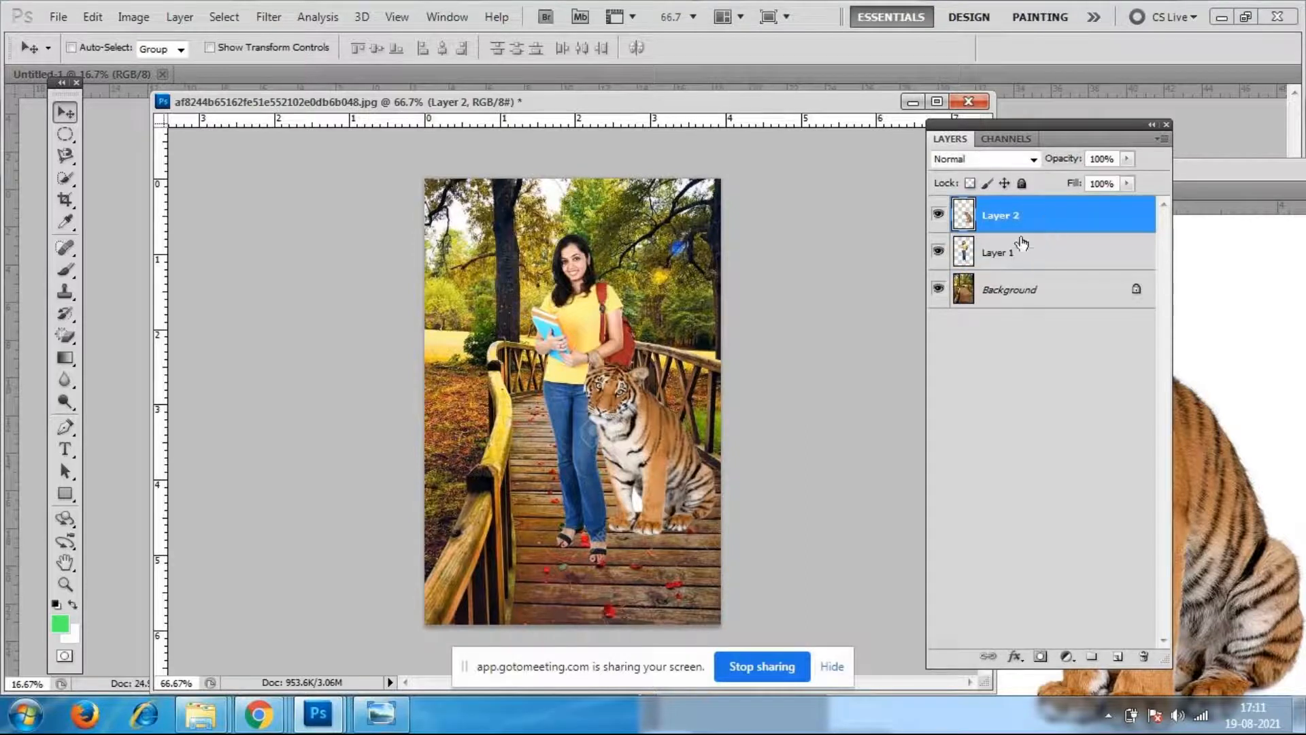
{"action": "mouse_move", "coordinate": [1009, 216]}
{"action": "left_mouse_down"}
{"action": "mouse_move", "coordinate": [1011, 267]}
{"action": "mouse_move", "coordinate": [1014, 218]}
{"action": "left_mouse_up"}
{"action": "left_click_drag", "start_coordinate": [655, 426], "coordinate": [651, 457]}
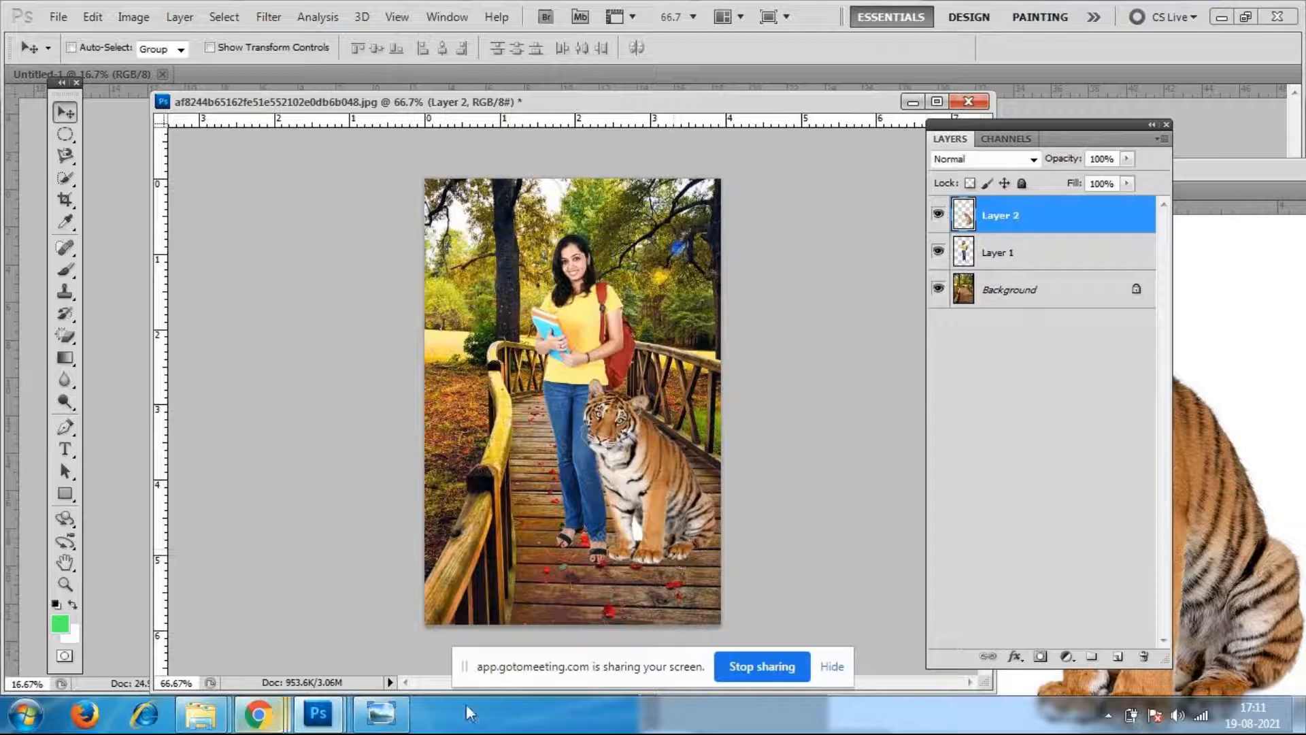
Open college-student-against-white-background-portrait-backpack-file-vertical-shot-39165390.jpg from the photoshop folder.
{"action": "left_click", "coordinate": [57, 16]}
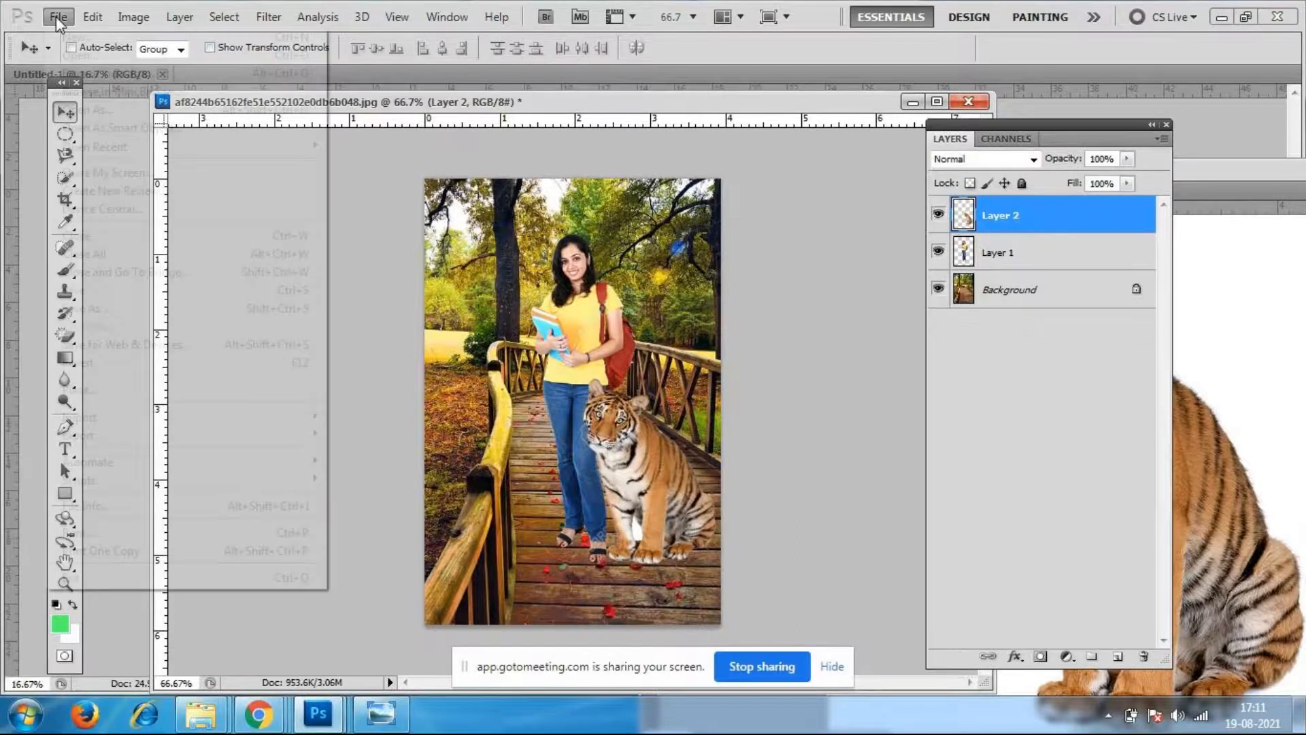
{"action": "left_click", "coordinate": [66, 55]}
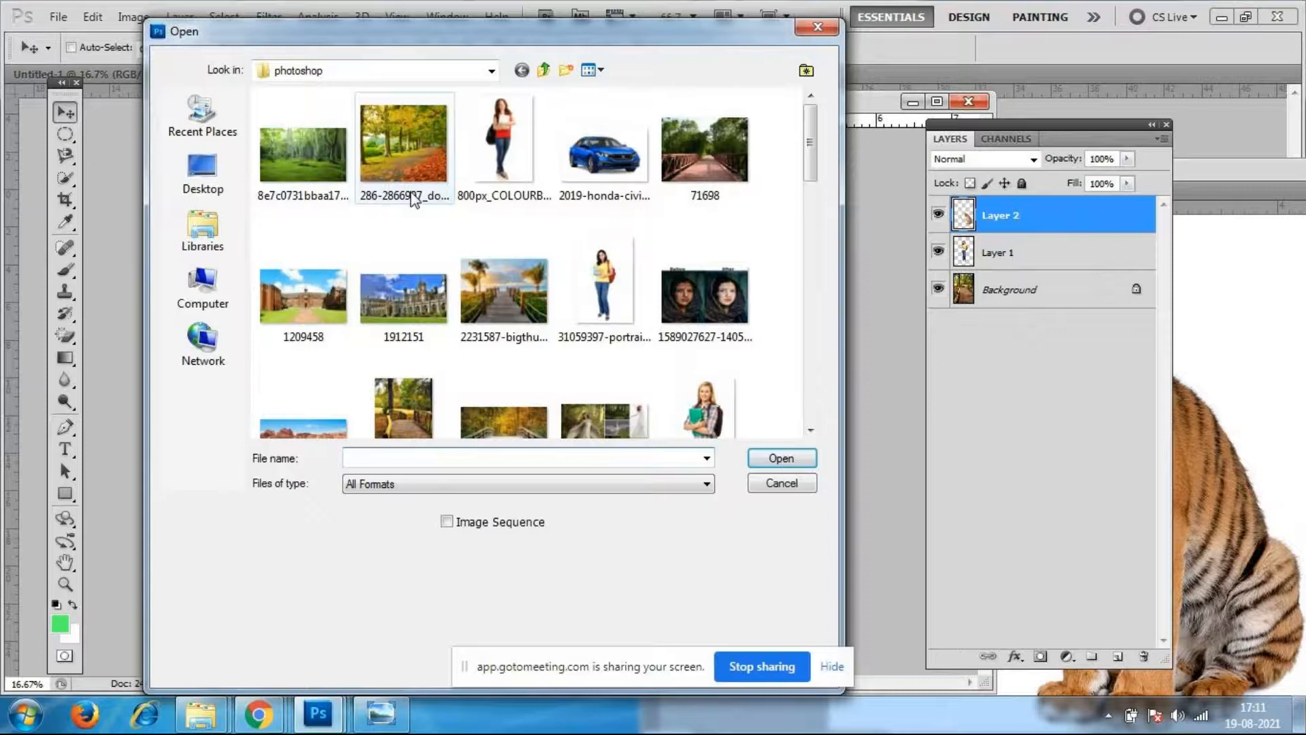
{"action": "left_click_drag", "start_coordinate": [813, 153], "coordinate": [815, 208]}
{"action": "left_click", "coordinate": [705, 181]}
{"action": "left_click", "coordinate": [781, 458]}
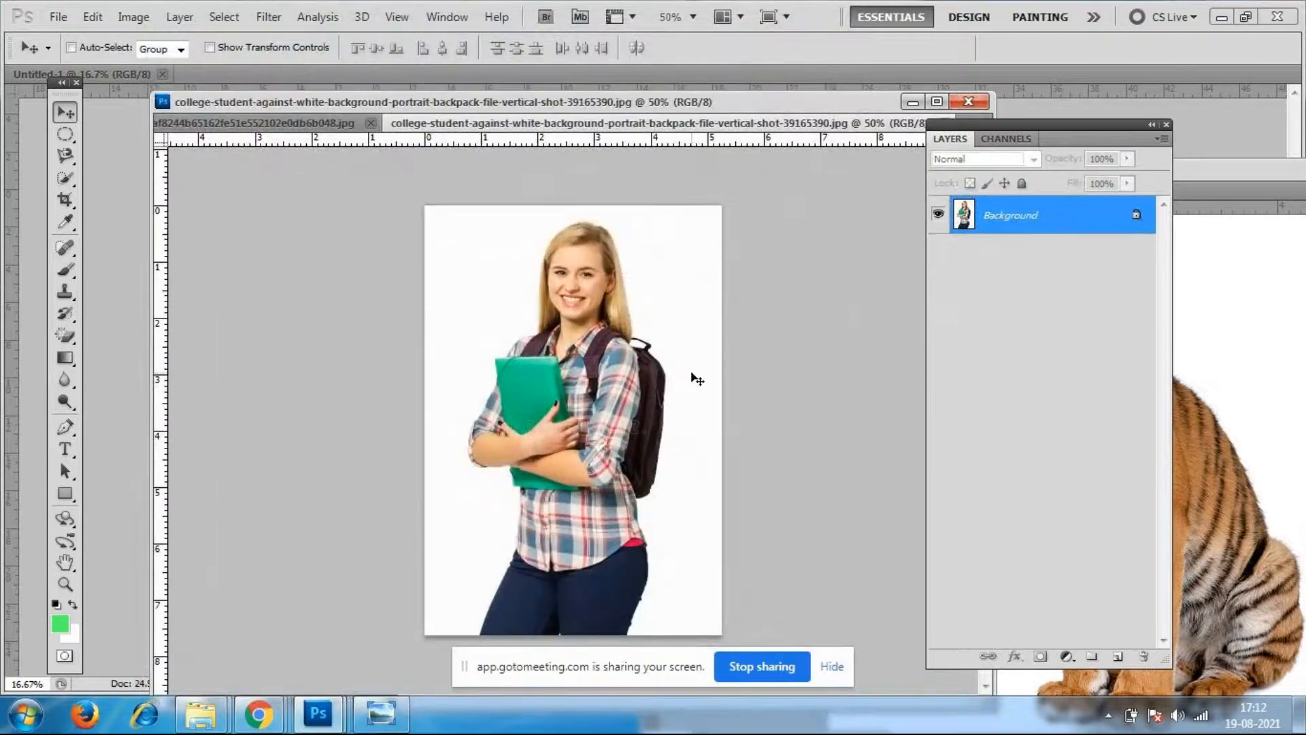
Trace the blonde student with the Magnetic Lasso from her head down the backpack side and along the bottom, then close the selection.
{"action": "left_click_drag", "start_coordinate": [66, 156], "coordinate": [160, 191]}
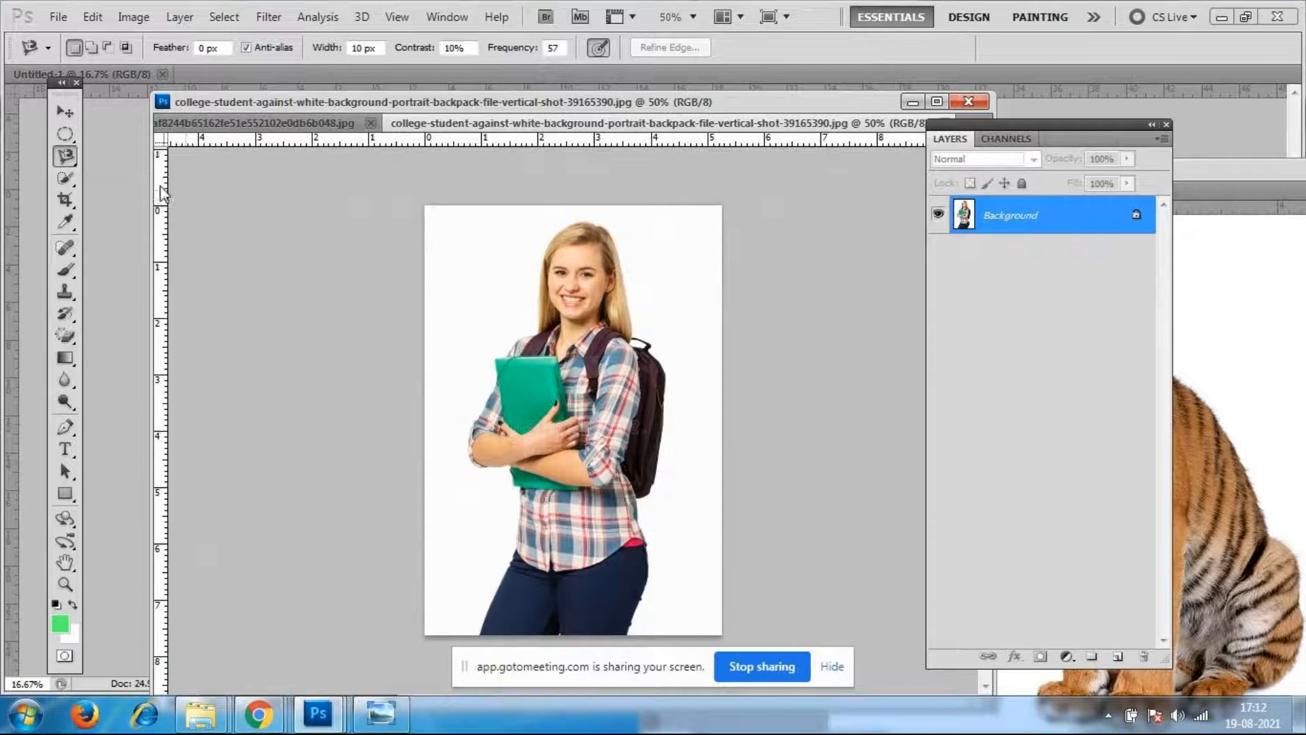
{"action": "key", "text": "ctrl+plus"}
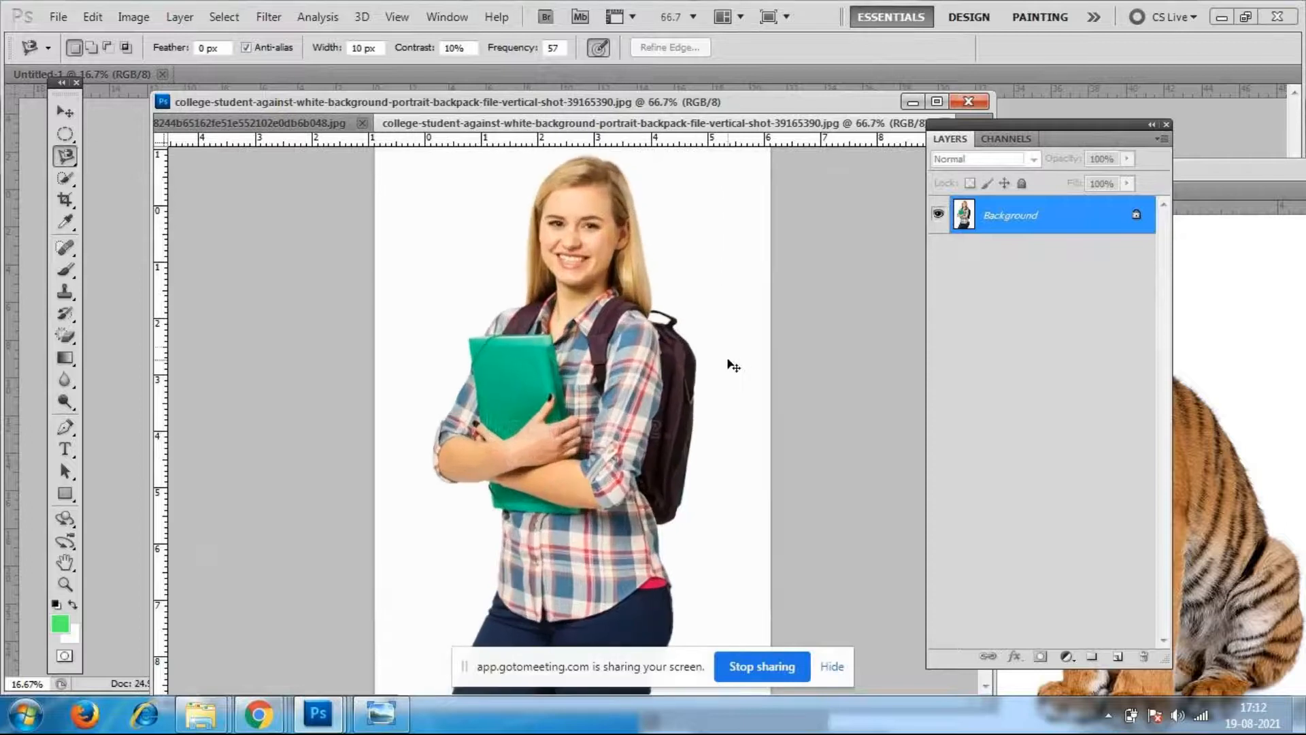
{"action": "key", "text": "ctrl+plus"}
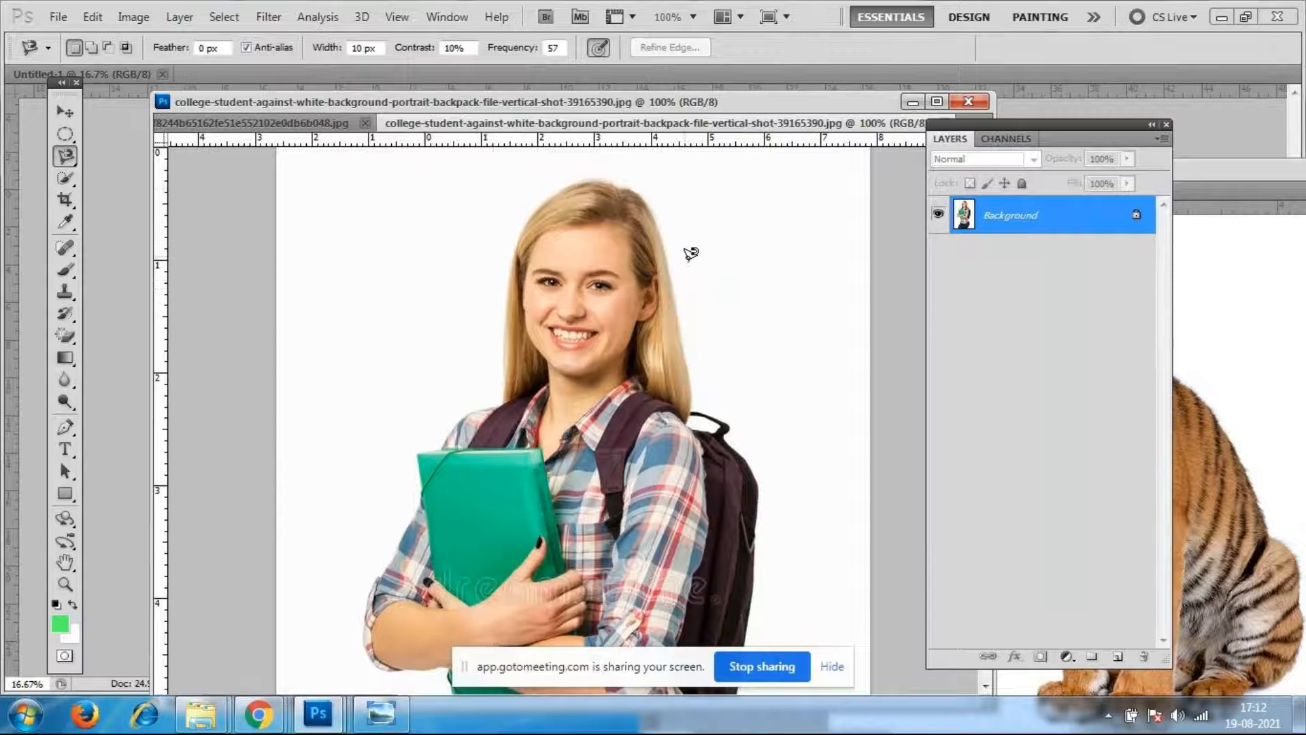
{"action": "left_click", "coordinate": [620, 187]}
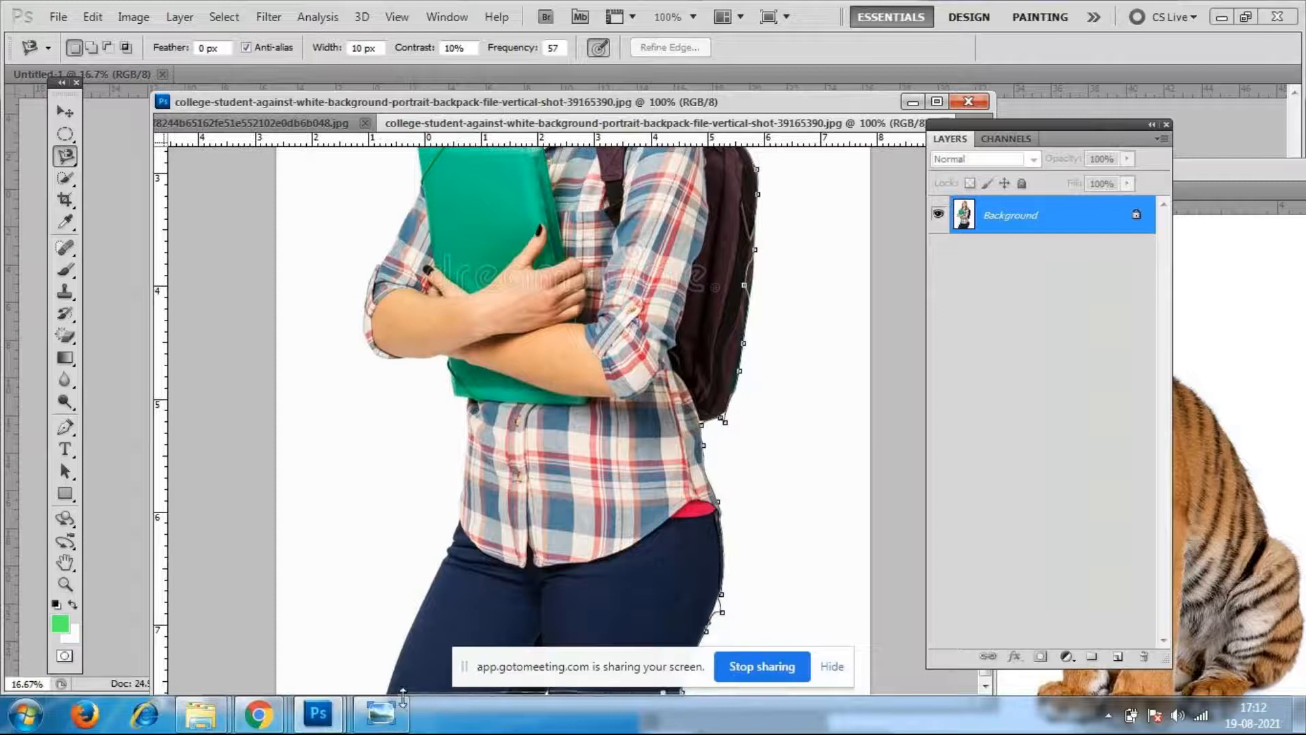
{"action": "double_click", "coordinate": [383, 691]}
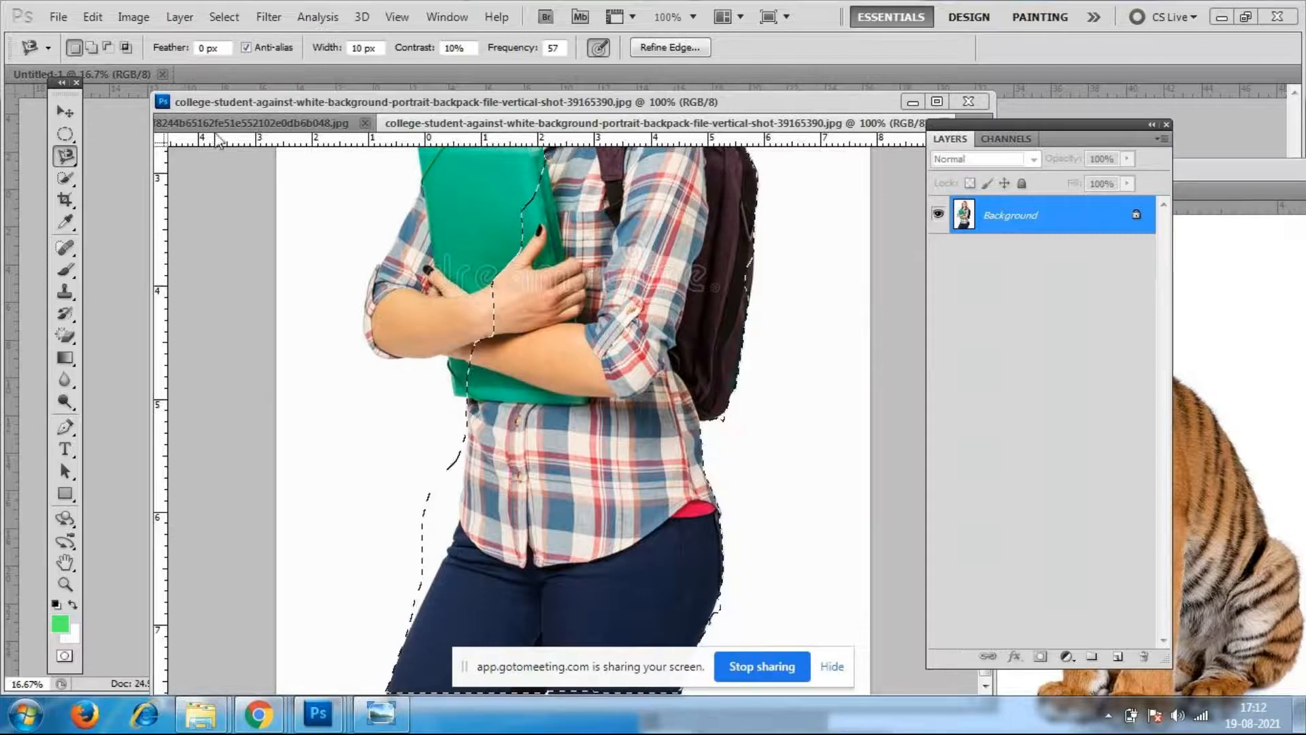
Add the unselected folder side of the student, from head to waist, to the selection with the Magnetic Lasso.
{"action": "key", "text": "ctrl+minus"}
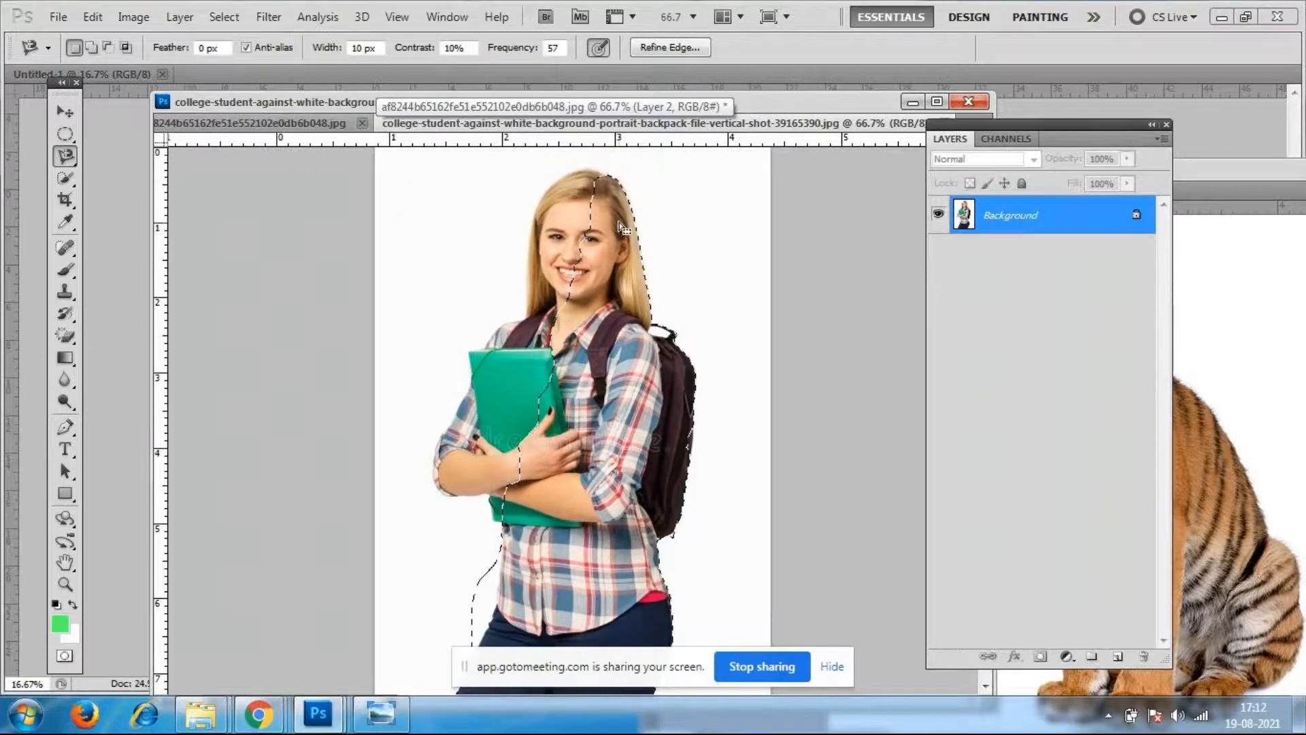
{"action": "left_click", "coordinate": [92, 47]}
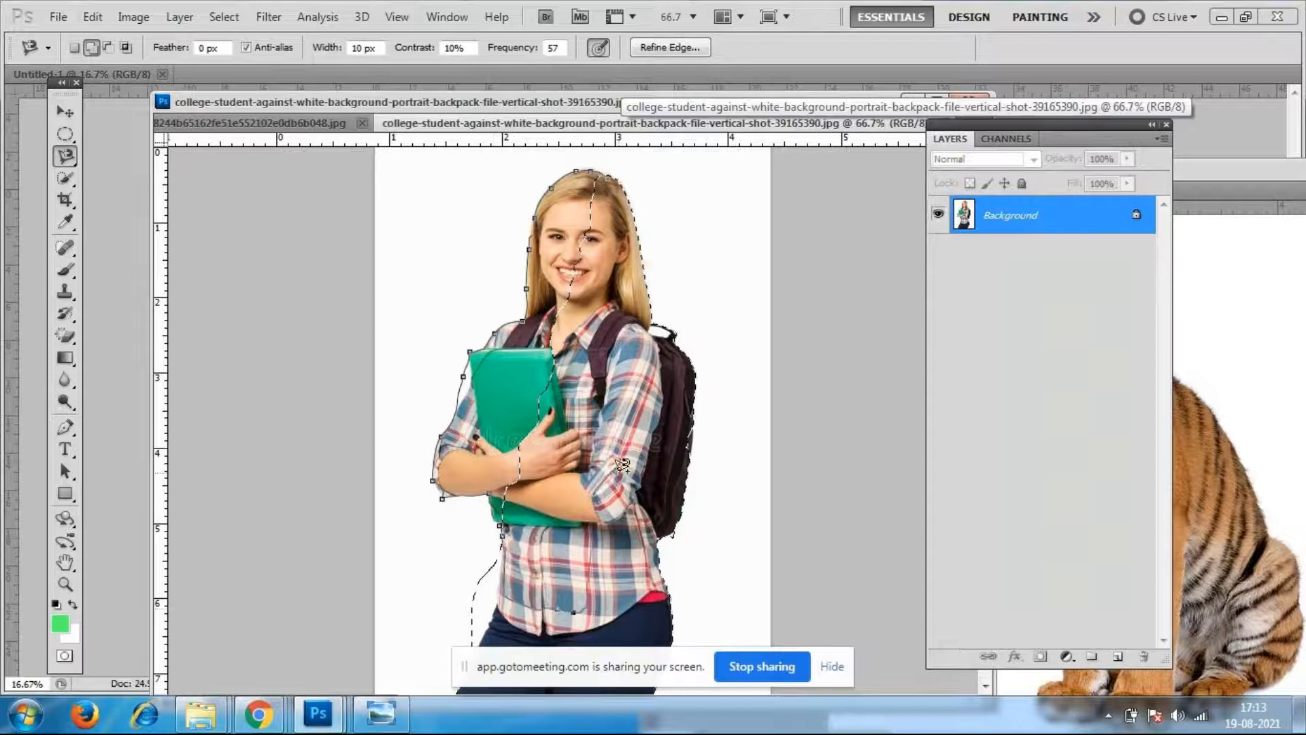
{"action": "left_click", "coordinate": [609, 173]}
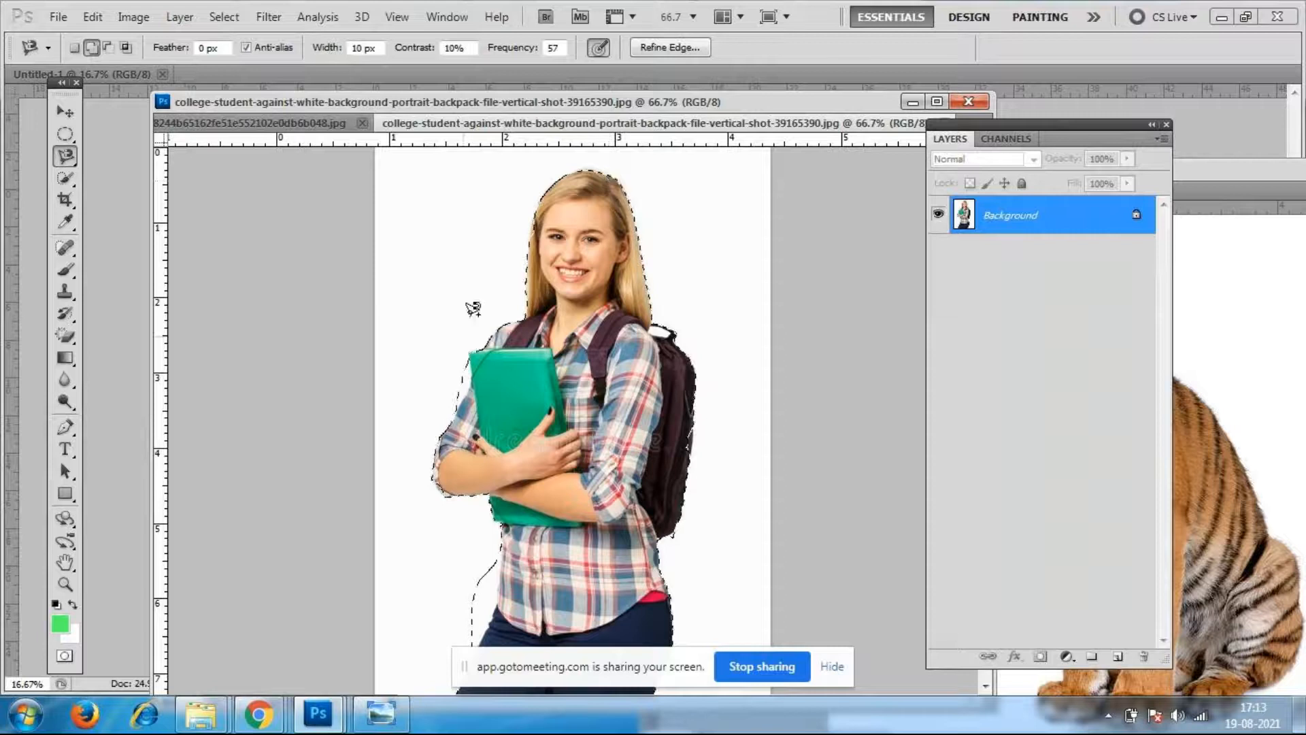
Subtract the white background area beside the student's waist and hip from the selection with the Magnetic Lasso.
{"action": "scroll", "coordinate": [592, 272], "scroll_direction": "down", "scroll_amount": 2}
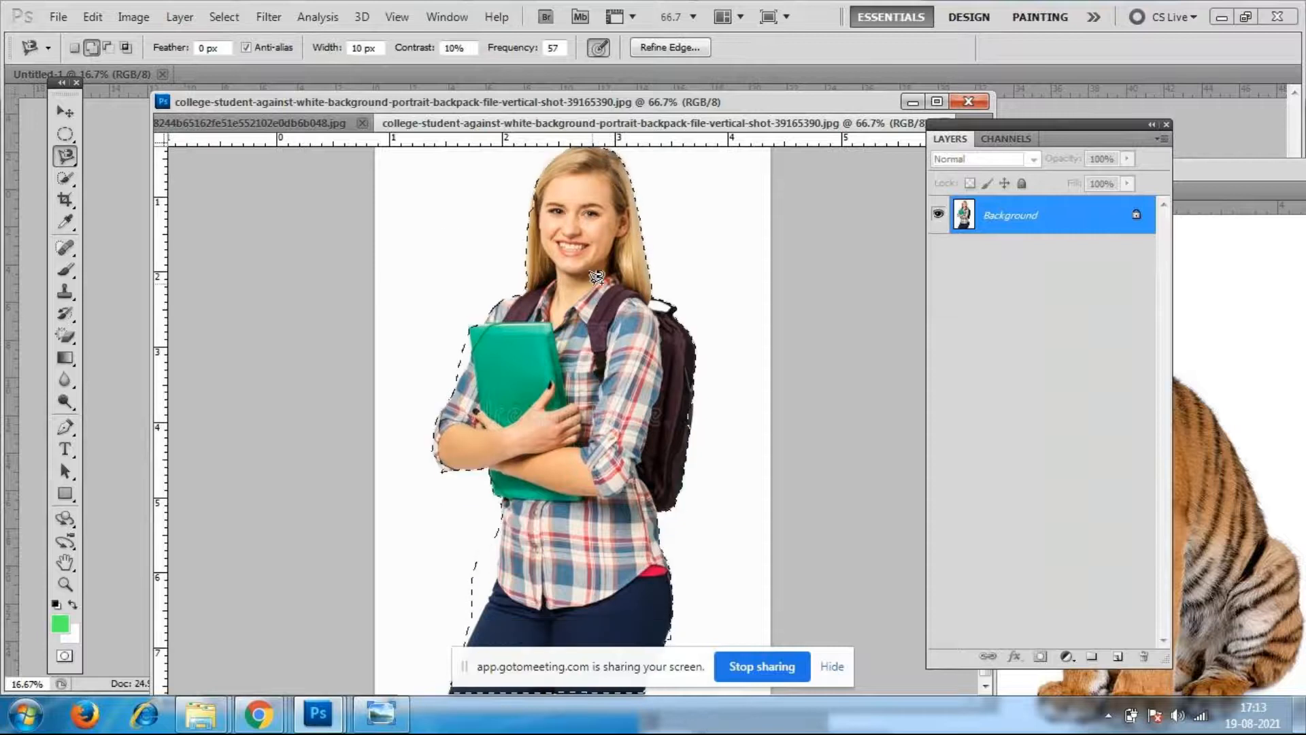
{"action": "left_click", "coordinate": [108, 48]}
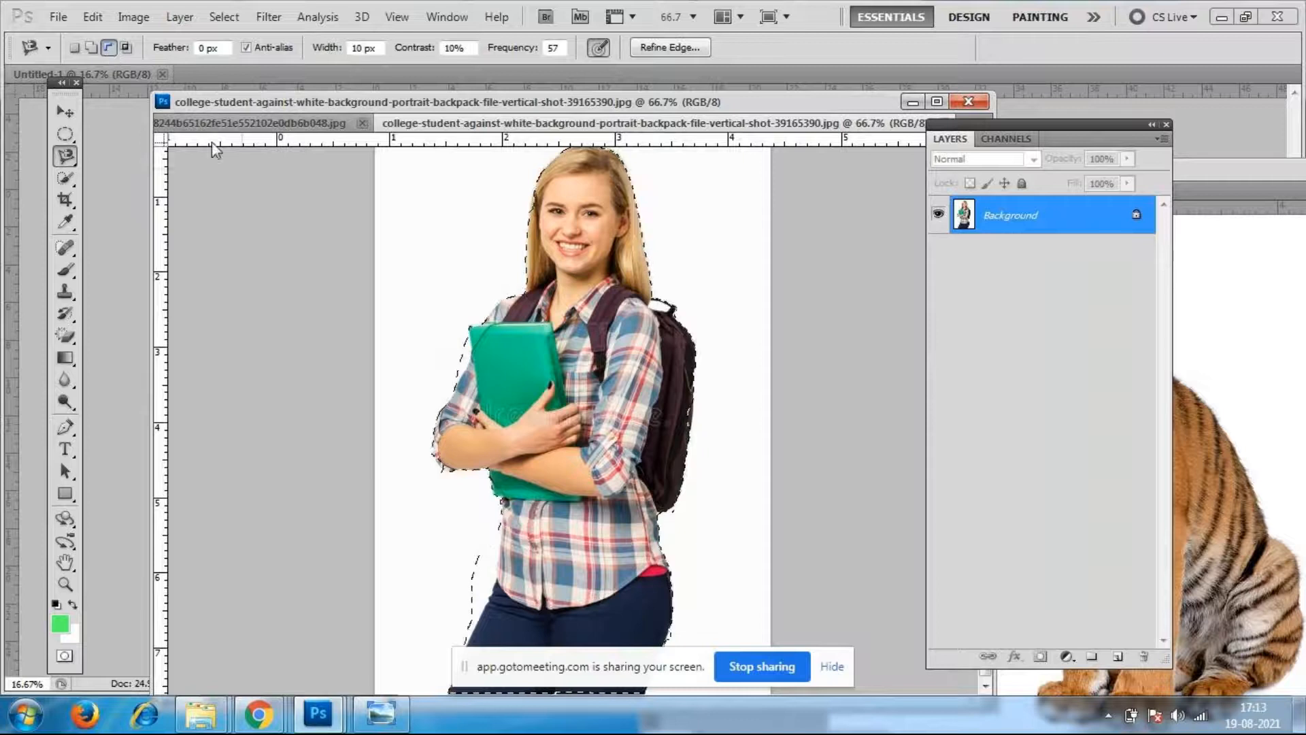
{"action": "left_click", "coordinate": [502, 528]}
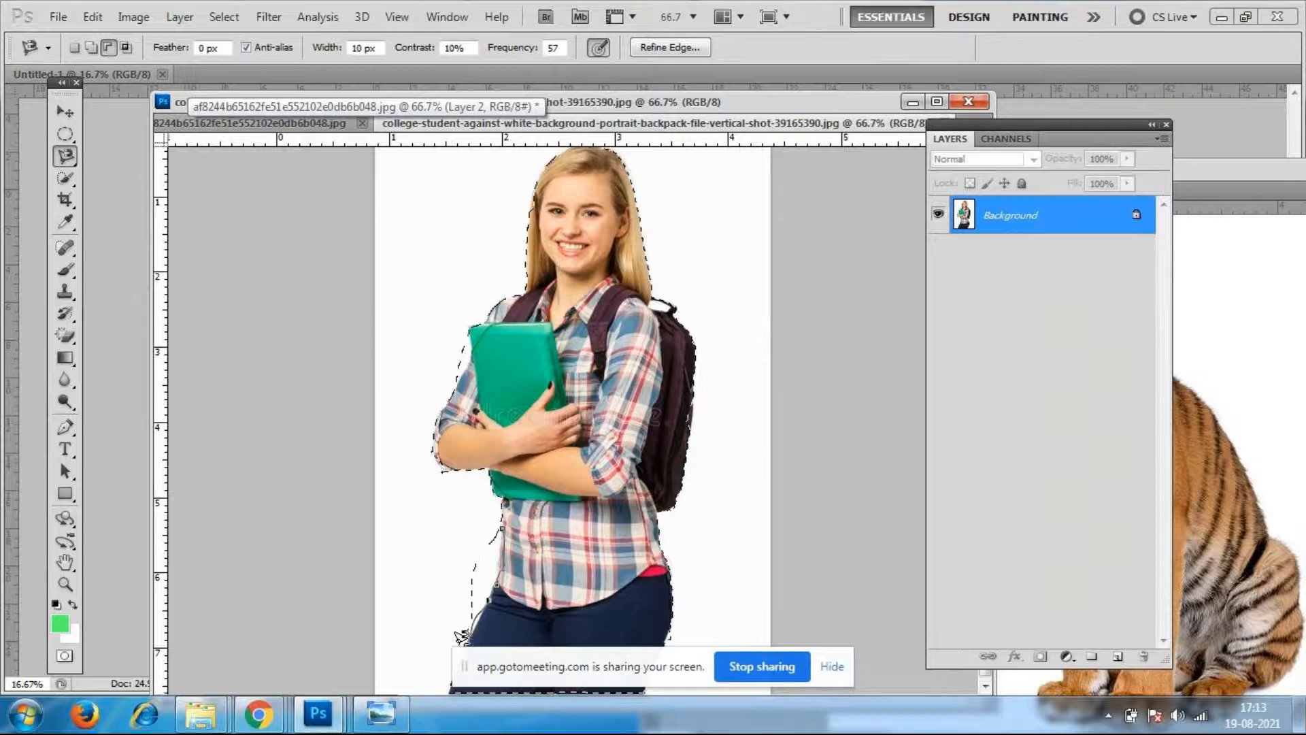
{"action": "key", "text": "ctrl+minus"}
{"action": "left_click", "coordinate": [458, 607]}
{"action": "left_click", "coordinate": [455, 525]}
{"action": "left_click", "coordinate": [521, 503]}
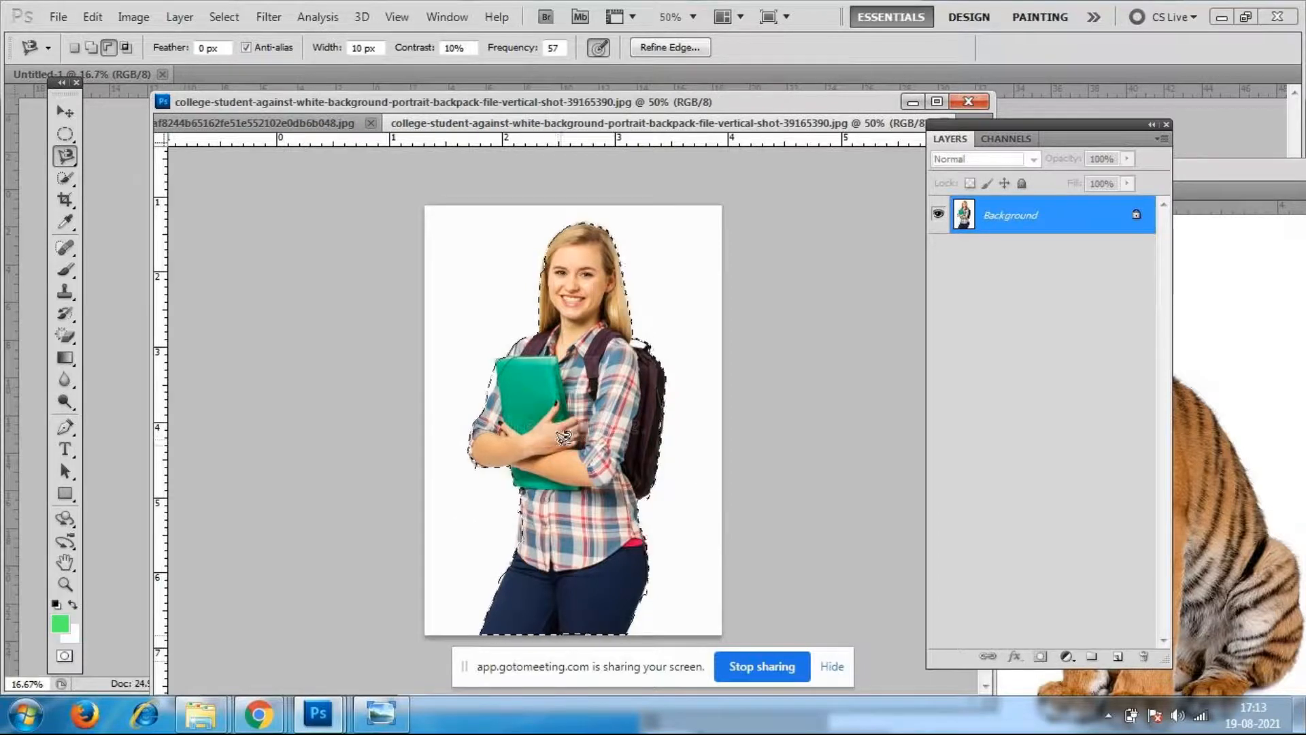
Subtract the white gap between the folder corner and the student's upper arm from the selection with the Magnetic Lasso.
{"action": "key", "text": "ctrl+plus"}
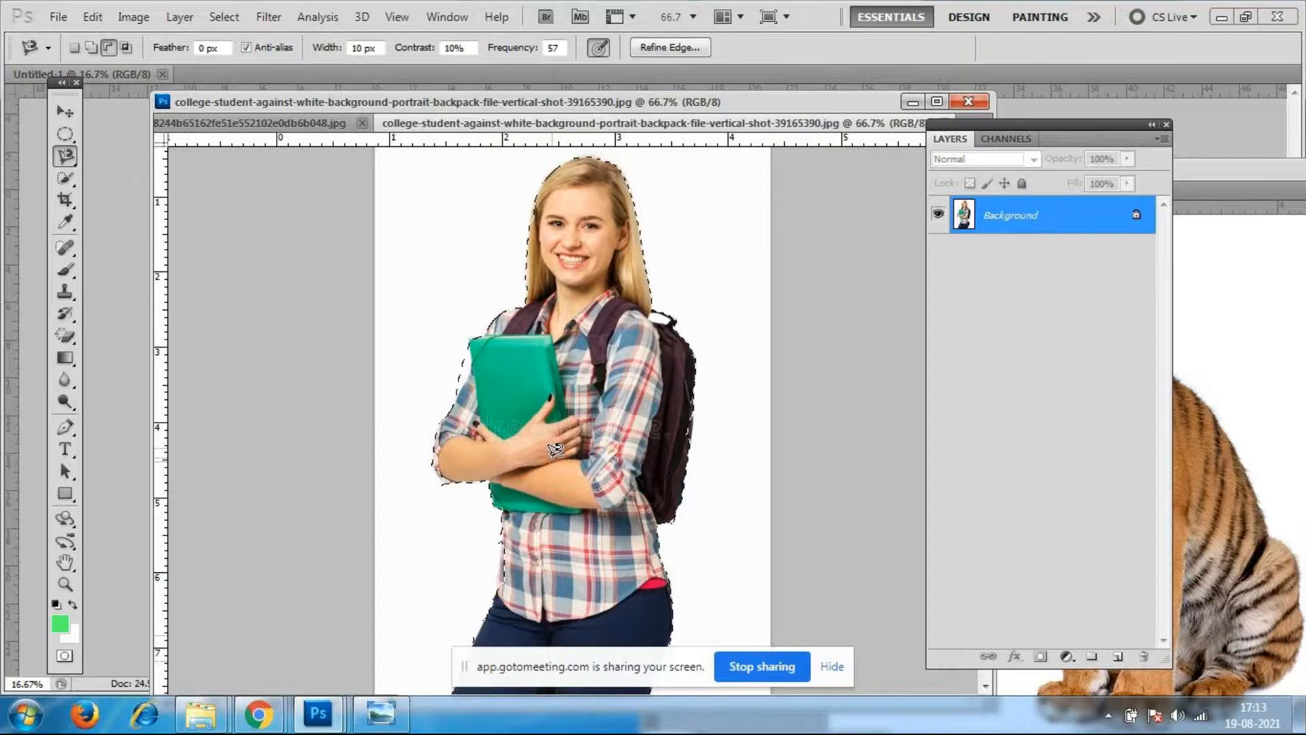
{"action": "key", "text": "ctrl+plus"}
{"action": "key", "text": "ctrl+plus"}
{"action": "scroll", "coordinate": [435, 313], "scroll_direction": "up", "scroll_amount": 2}
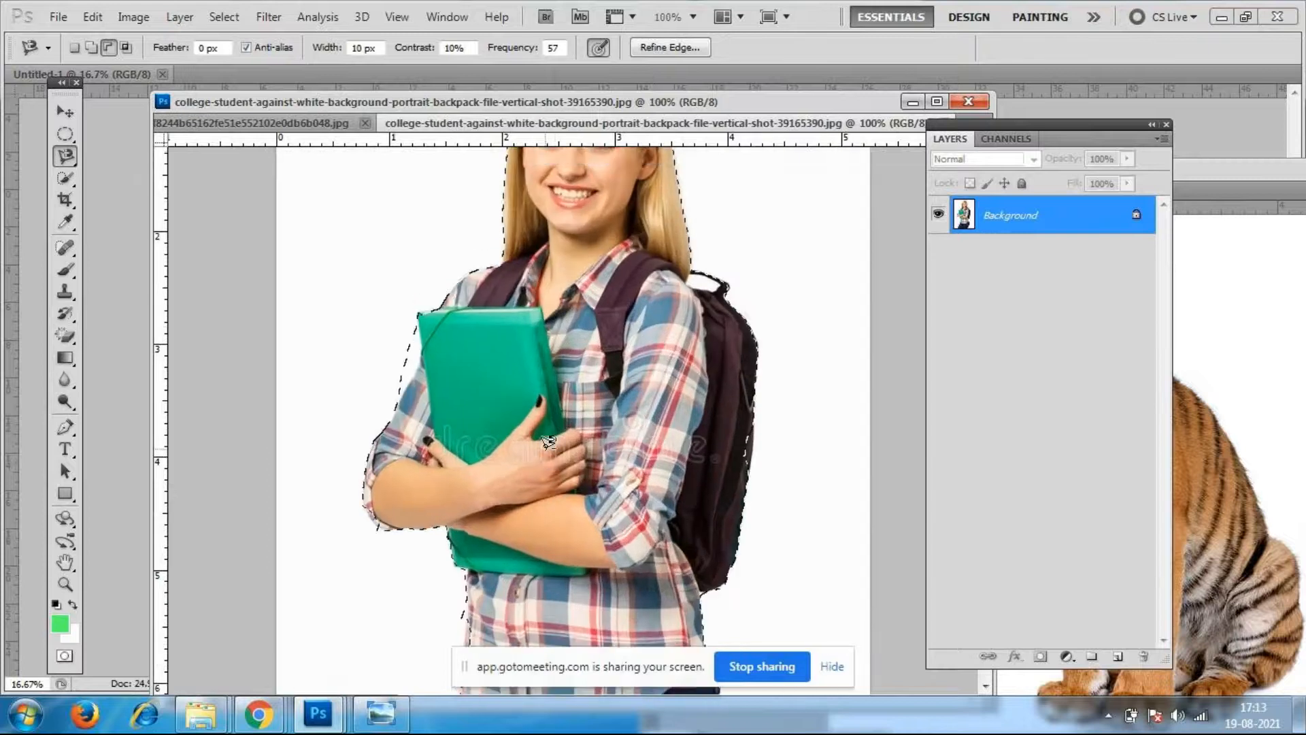
{"action": "left_click", "coordinate": [92, 49]}
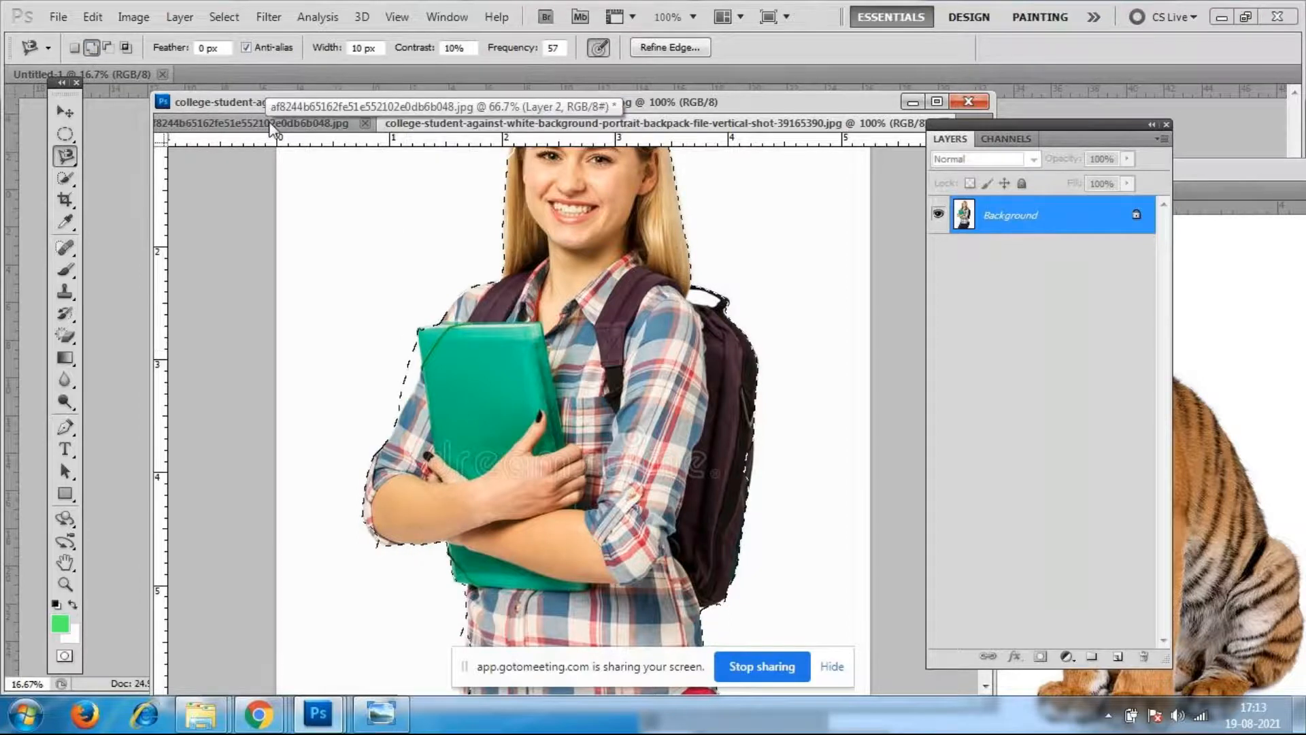
{"action": "left_click", "coordinate": [111, 52]}
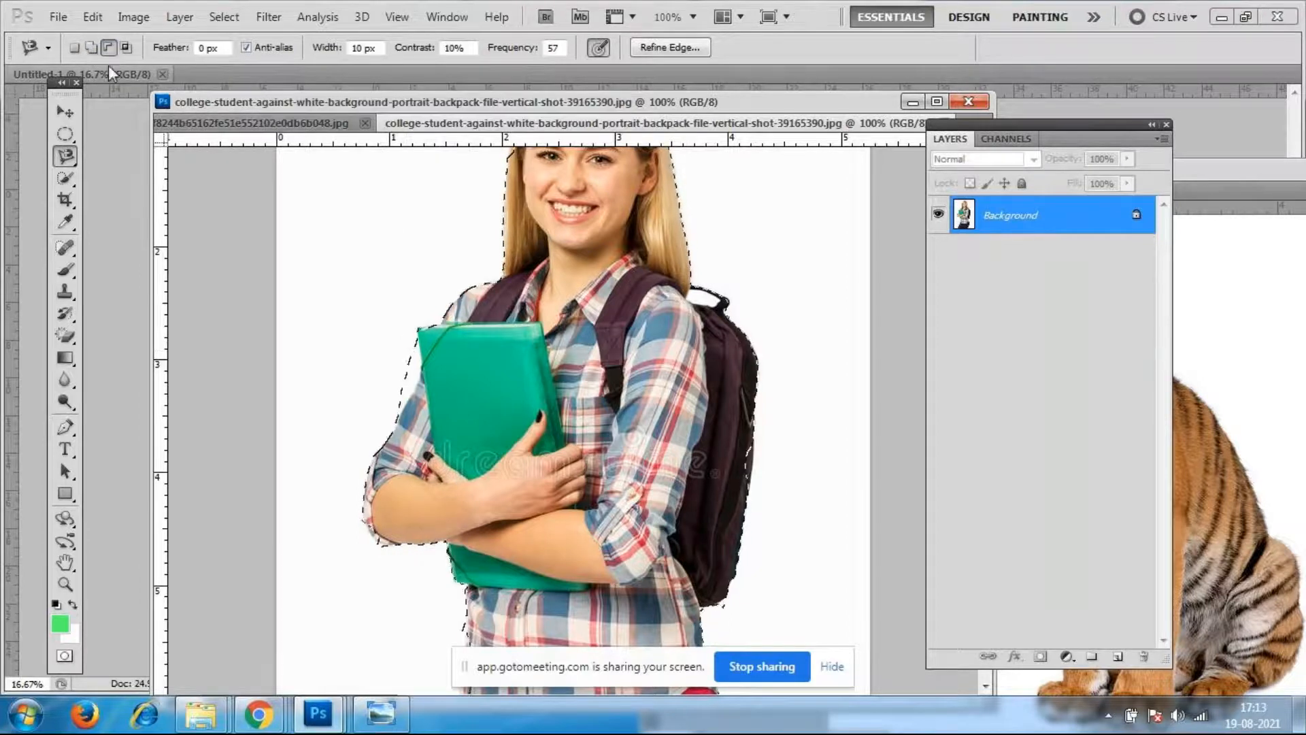
{"action": "left_click", "coordinate": [415, 331]}
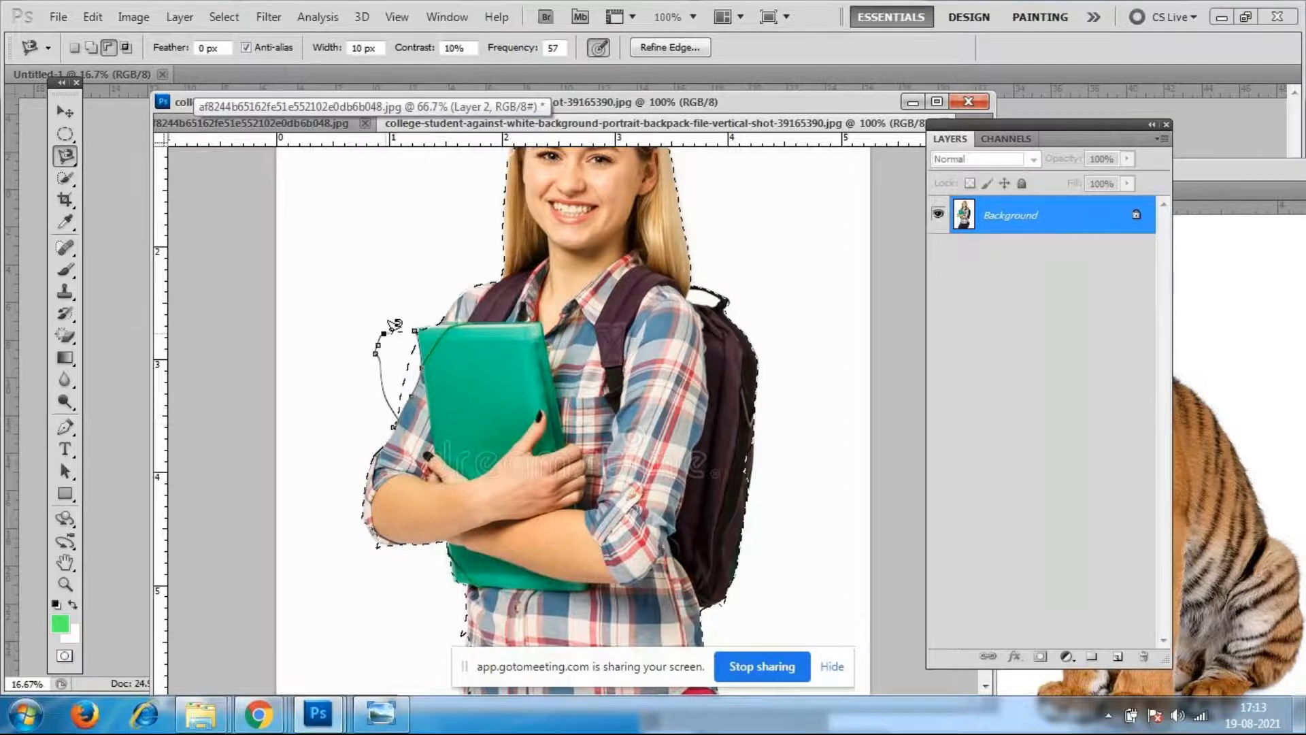
{"action": "left_click", "coordinate": [413, 317]}
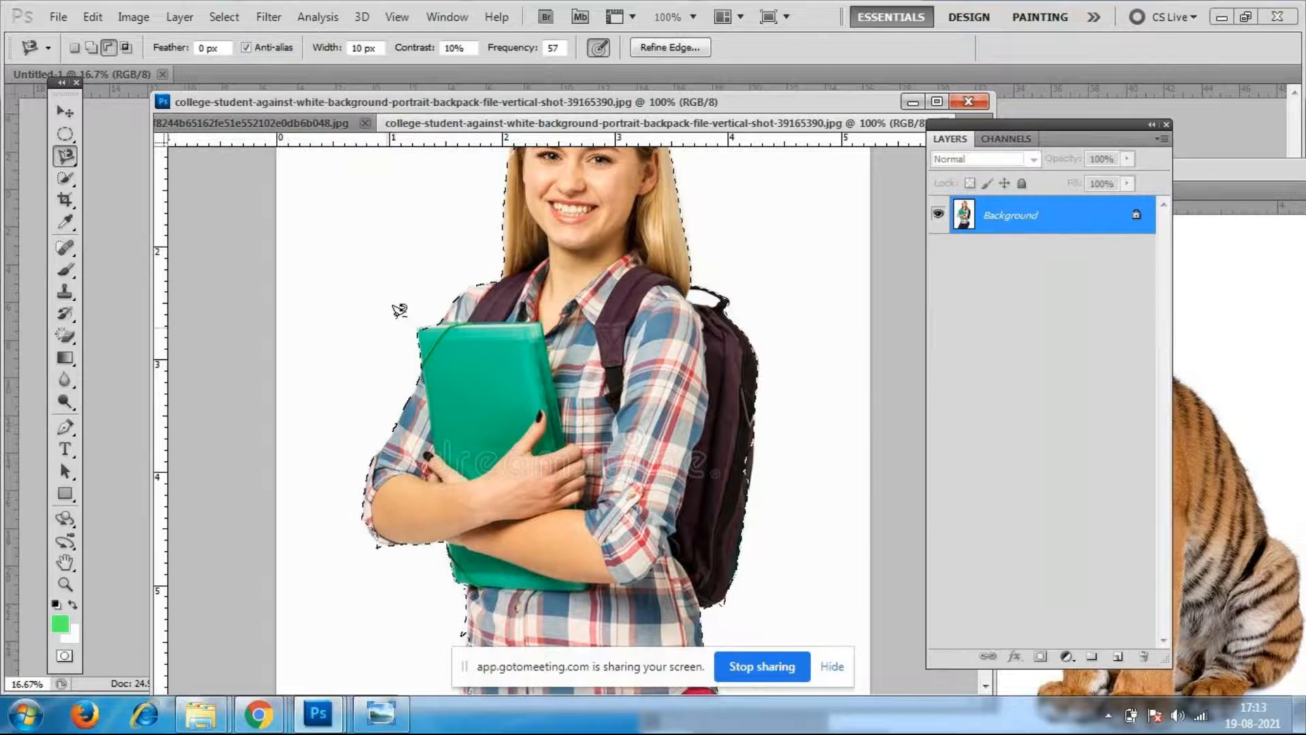
Float the student photo's window and move the selected blonde student into the wooden bridge composite, centred over the scene.
{"action": "left_click", "coordinate": [65, 111]}
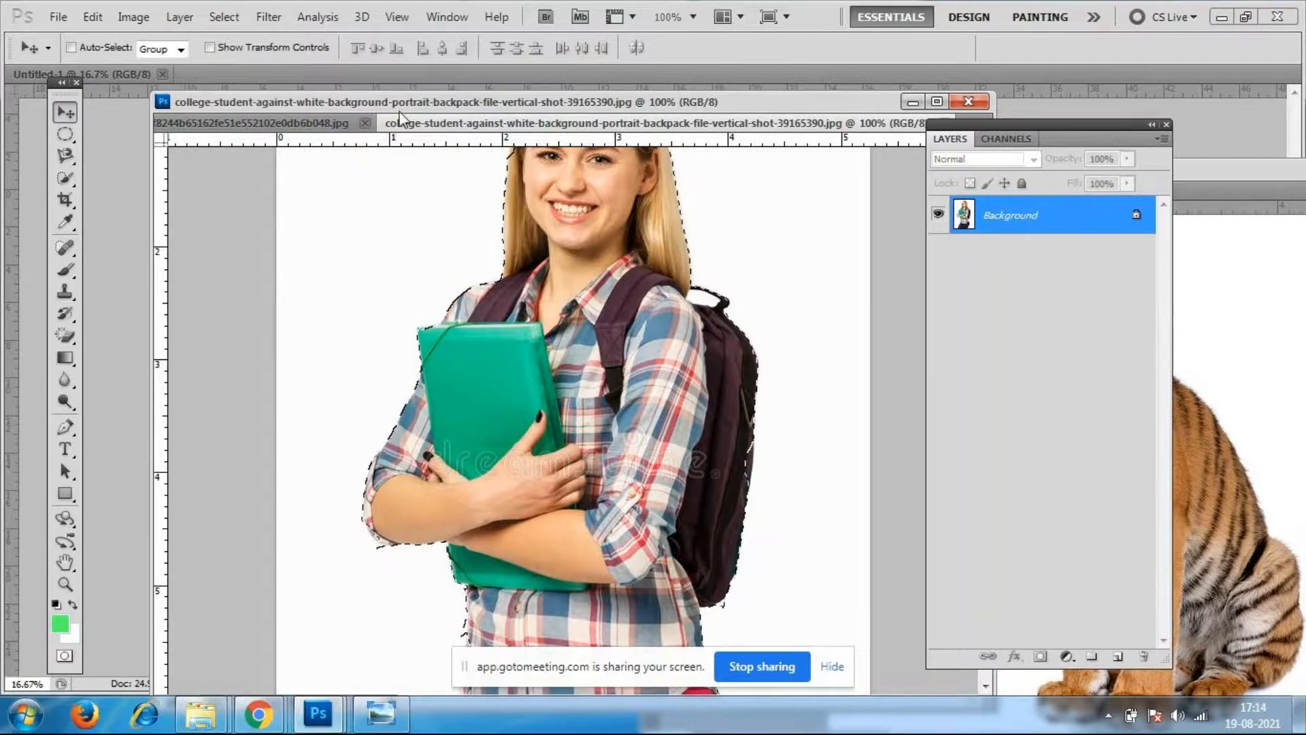
{"action": "left_click_drag", "start_coordinate": [598, 123], "coordinate": [520, 266]}
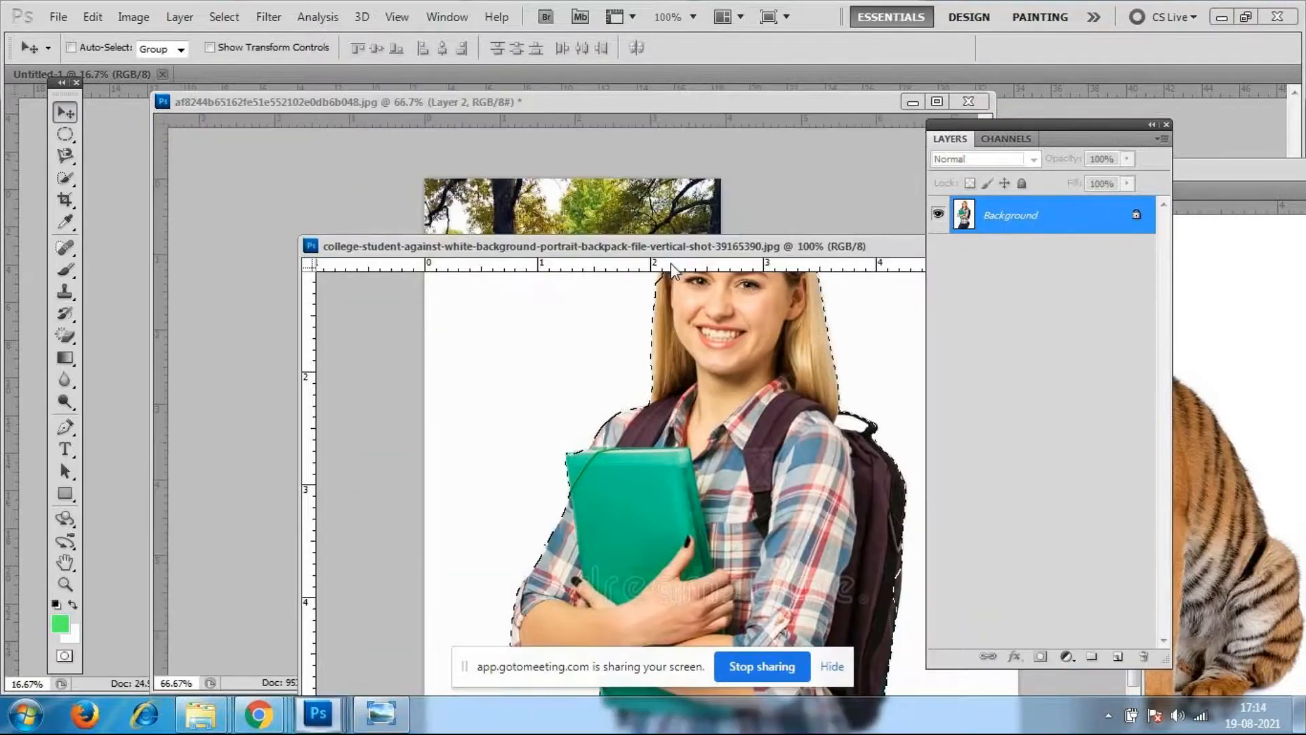
{"action": "left_click_drag", "start_coordinate": [662, 250], "coordinate": [872, 247]}
{"action": "left_click_drag", "start_coordinate": [994, 129], "coordinate": [1117, 116]}
{"action": "left_click_drag", "start_coordinate": [942, 258], "coordinate": [969, 193]}
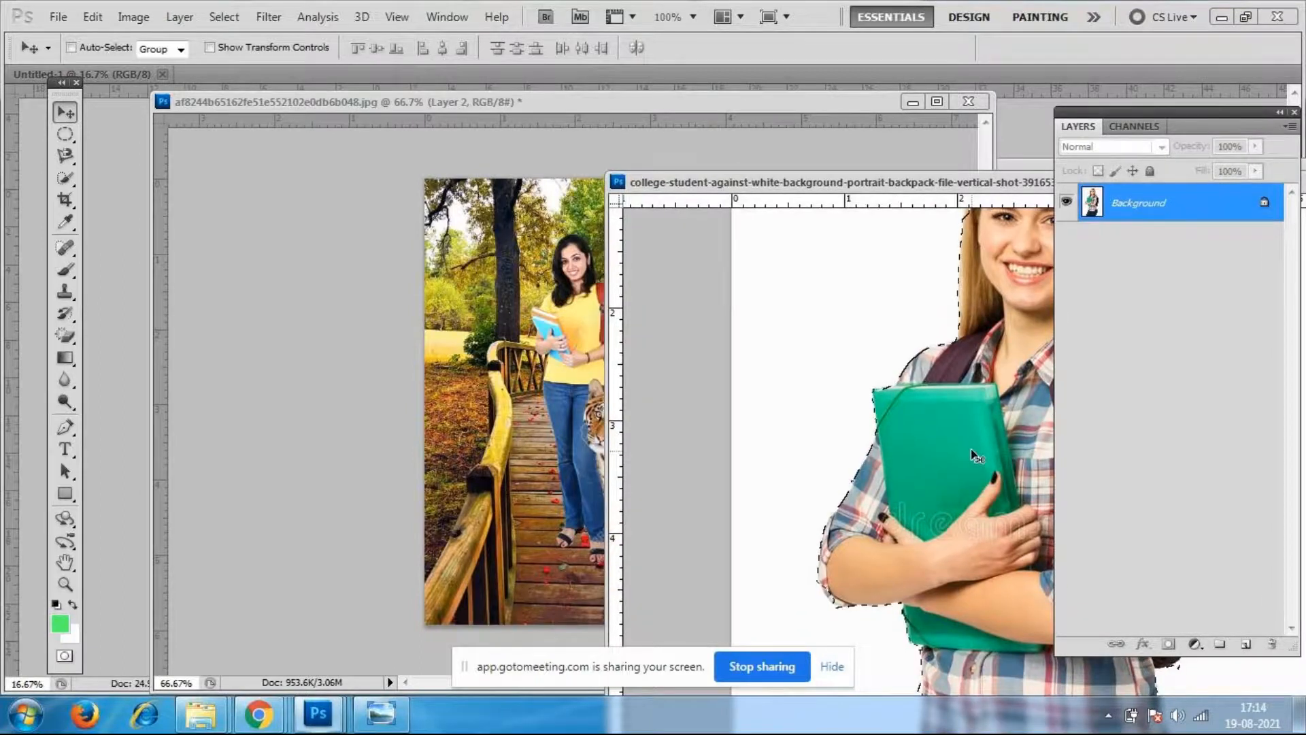
{"action": "left_click_drag", "start_coordinate": [853, 456], "coordinate": [532, 458]}
{"action": "left_click_drag", "start_coordinate": [599, 402], "coordinate": [617, 371]}
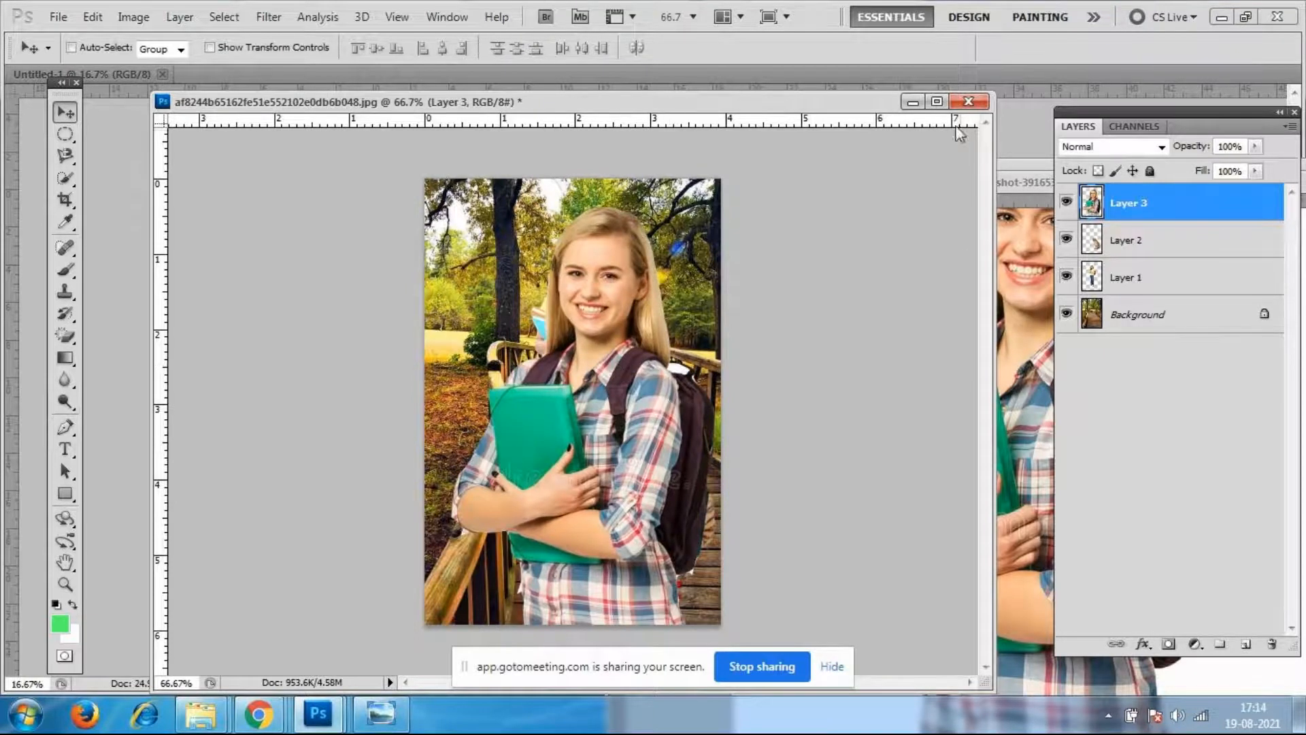
Bring the castle composite 1912151.jpg forward and close it without saving changes.
{"action": "left_click_drag", "start_coordinate": [1014, 168], "coordinate": [568, 185]}
{"action": "left_click_drag", "start_coordinate": [905, 185], "coordinate": [781, 185]}
{"action": "left_click_drag", "start_coordinate": [529, 213], "coordinate": [351, 286]}
{"action": "left_click", "coordinate": [951, 271]}
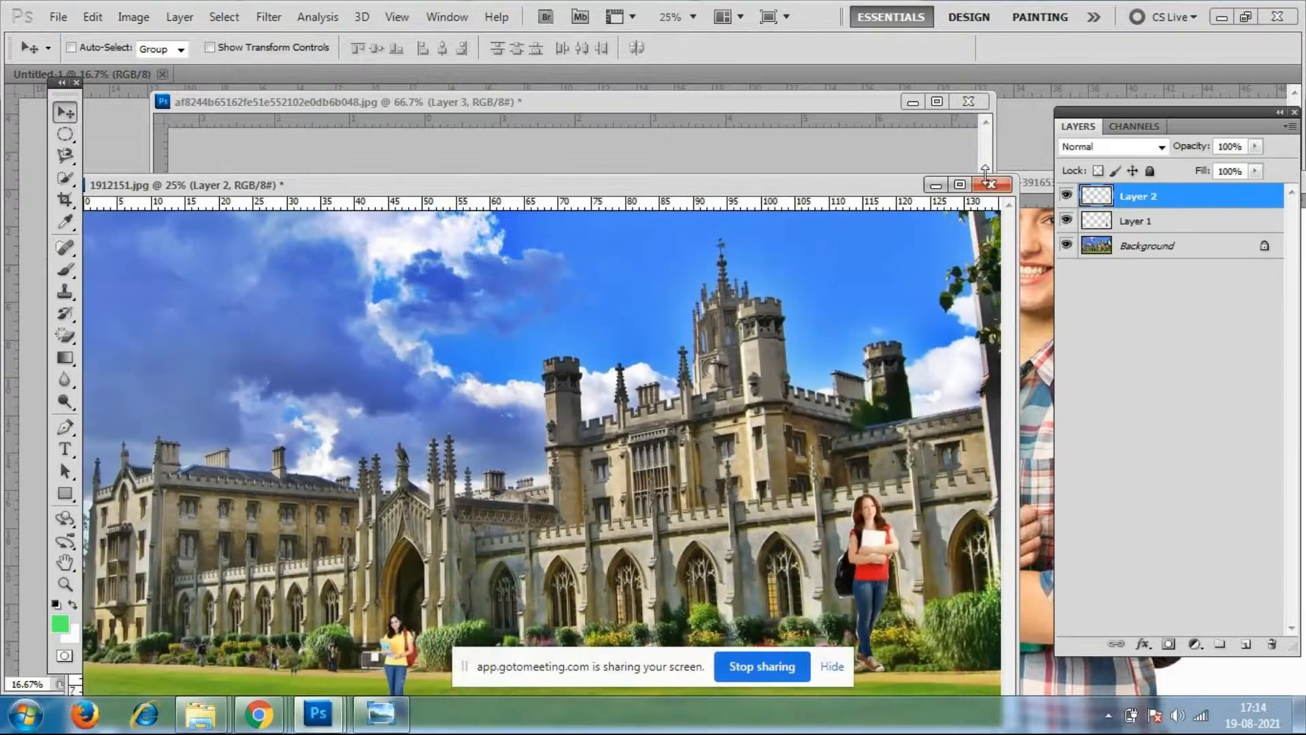
{"action": "left_click", "coordinate": [991, 184]}
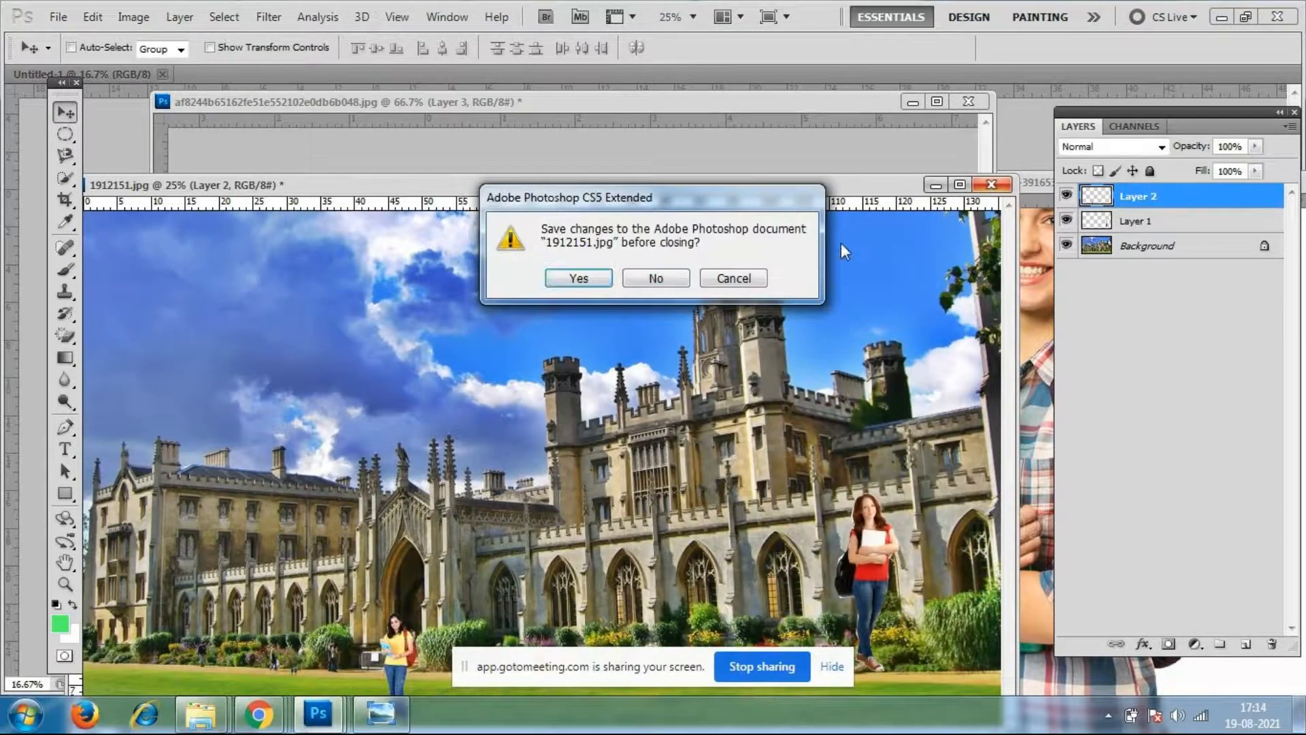
{"action": "left_click", "coordinate": [664, 278]}
Close the source photo of the blonde college student, leaving the bridge composite open.
{"action": "left_click_drag", "start_coordinate": [848, 109], "coordinate": [797, 107]}
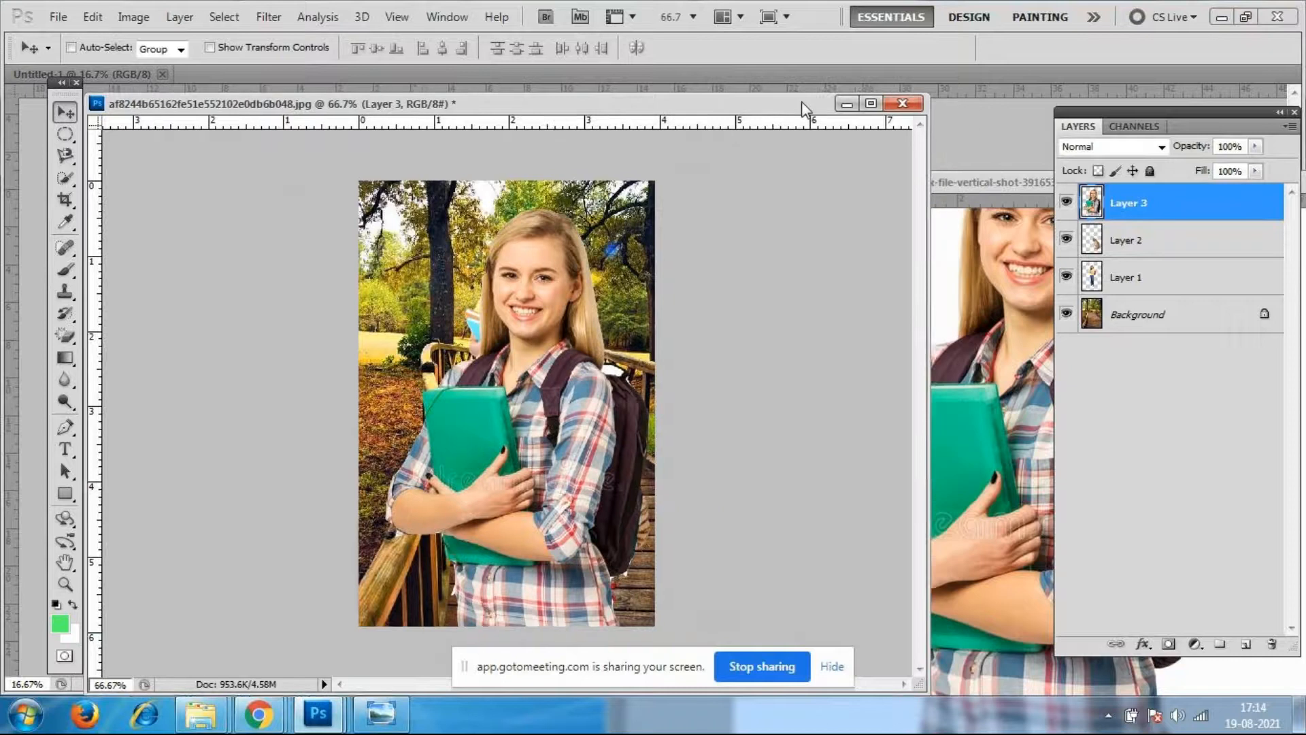
{"action": "left_click_drag", "start_coordinate": [1057, 191], "coordinate": [629, 236]}
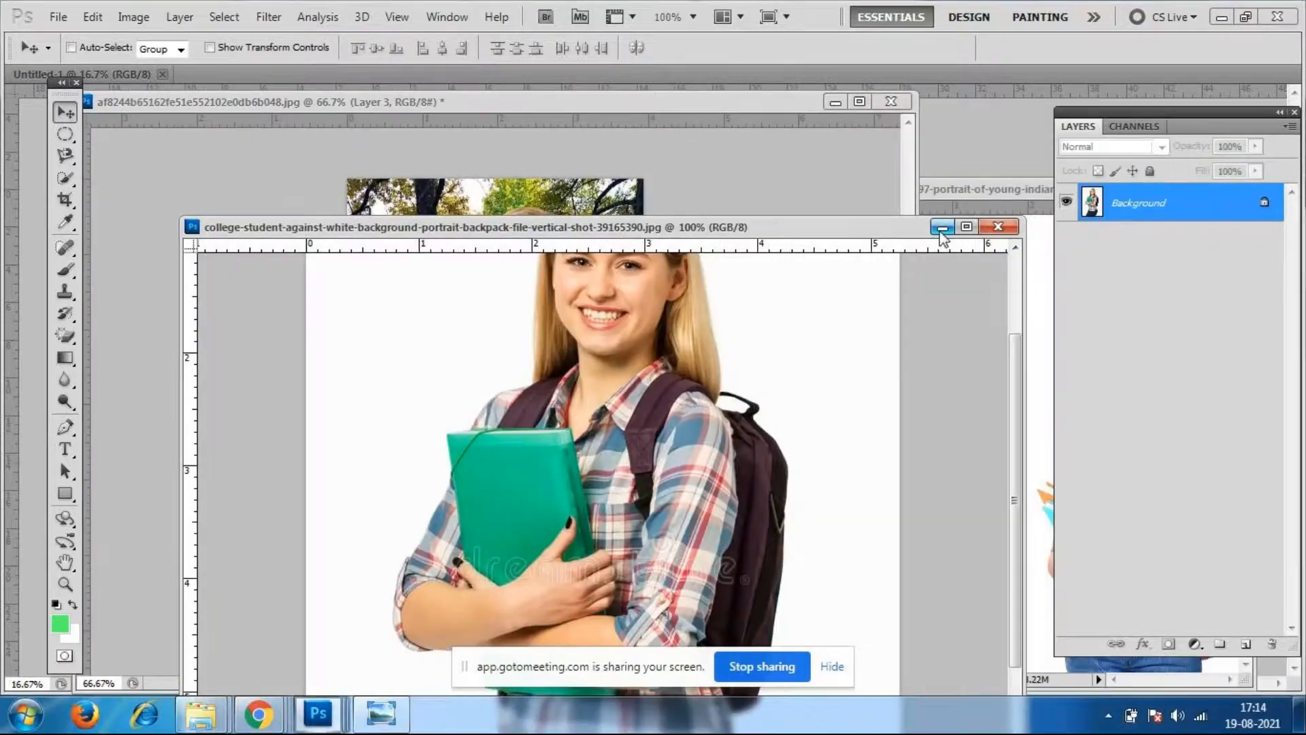
{"action": "left_click", "coordinate": [1014, 227]}
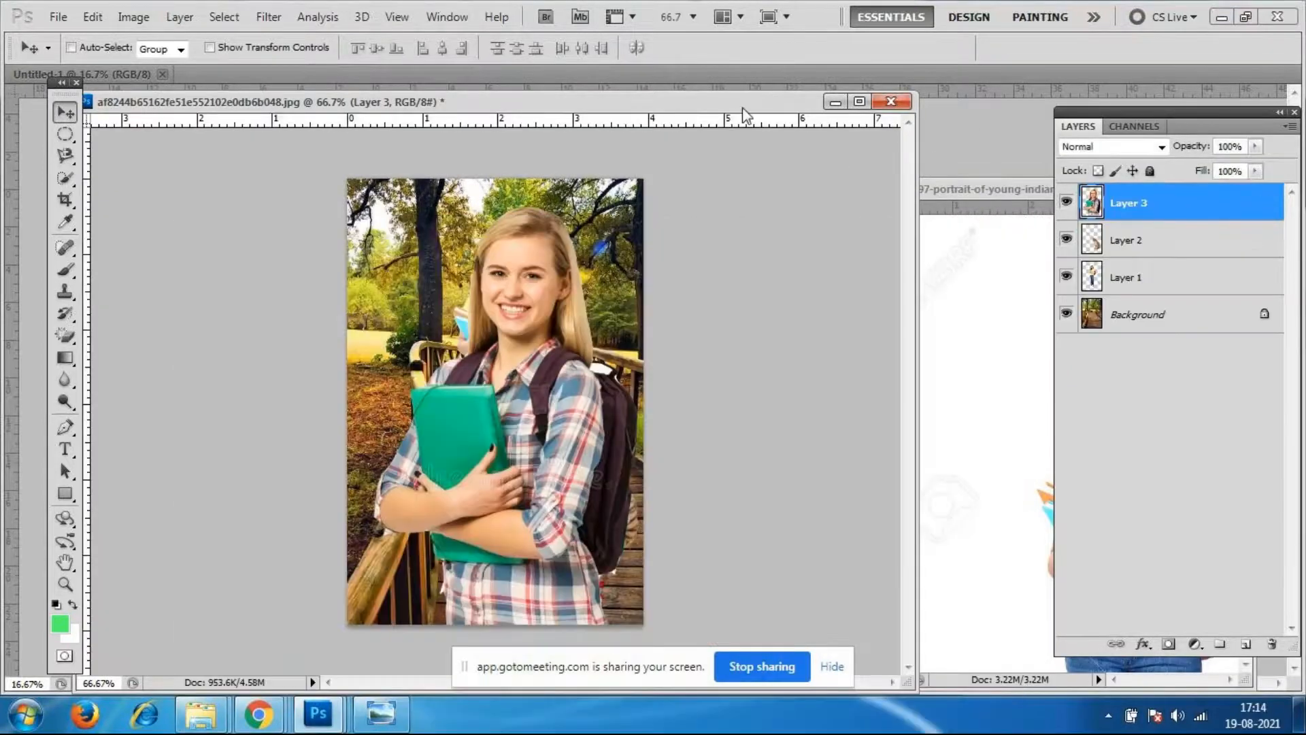
Scale the blonde student down with Free Transform and place her beside the woman in yellow, over the tiger.
{"action": "left_click_drag", "start_coordinate": [748, 102], "coordinate": [869, 98]}
{"action": "key", "text": "ctrl+t"}
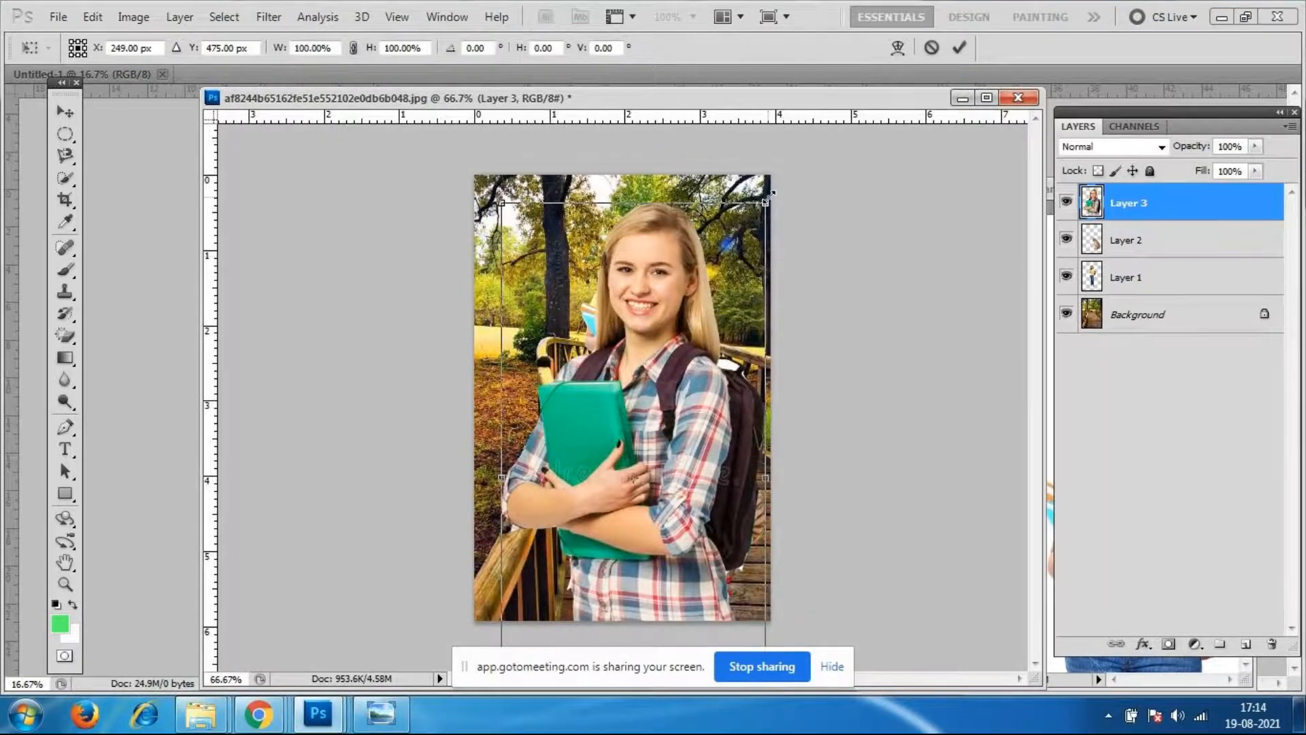
{"action": "left_click_drag", "start_coordinate": [768, 198], "coordinate": [697, 320]}
{"action": "key", "text": "Return"}
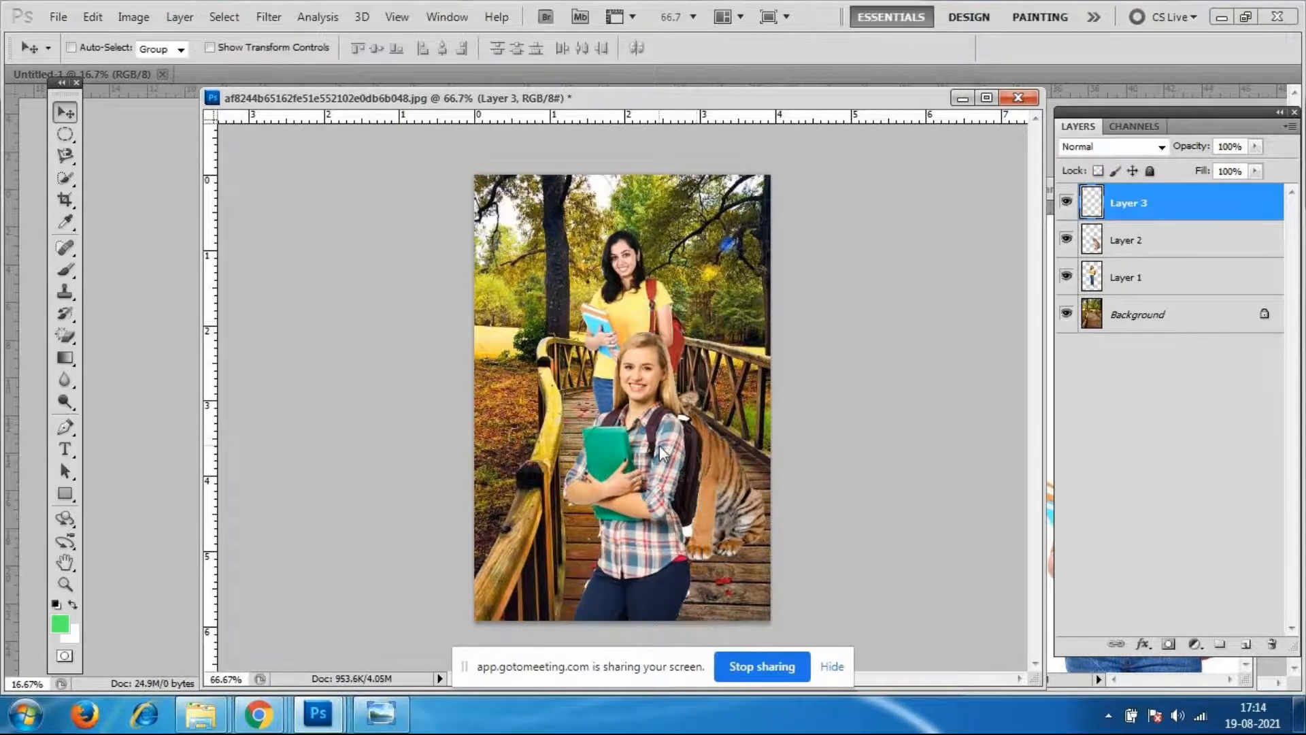
{"action": "left_click_drag", "start_coordinate": [657, 449], "coordinate": [742, 332]}
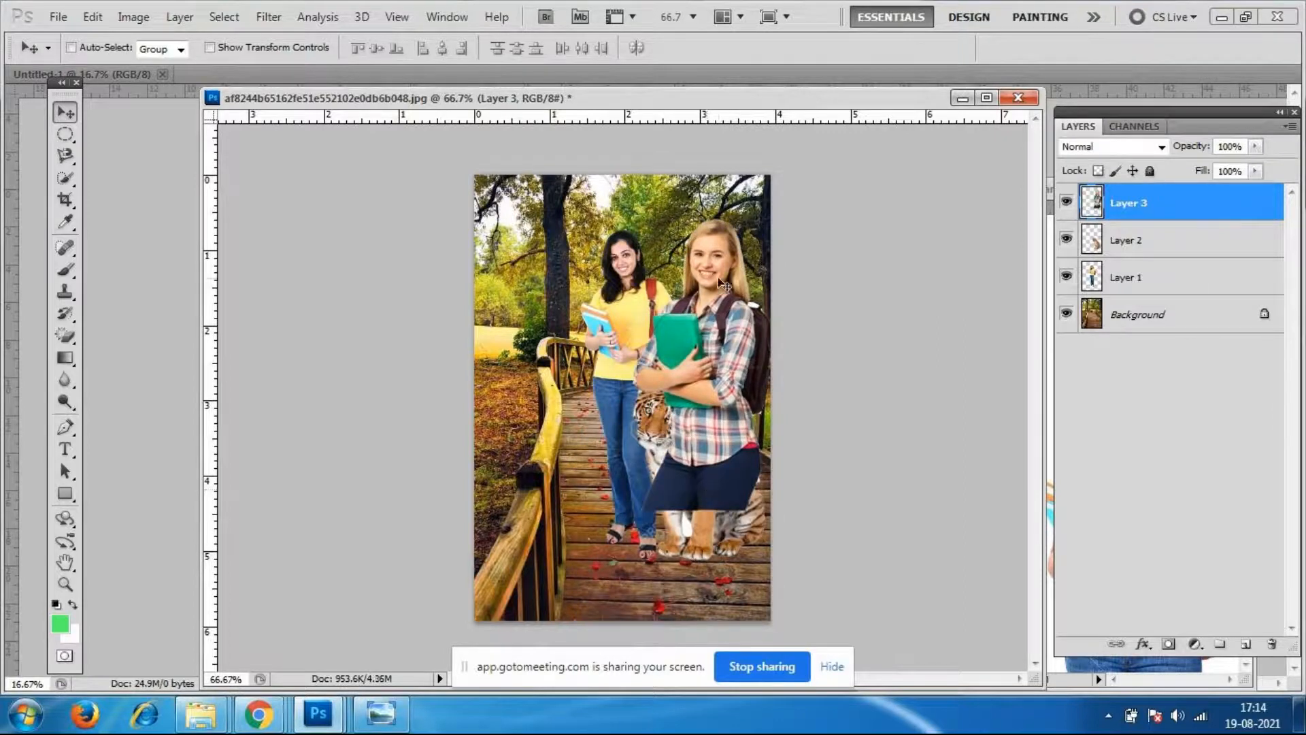
{"action": "left_click_drag", "start_coordinate": [723, 286], "coordinate": [721, 296]}
Put Layer 3 beneath the tiger's layer, scale the student to 66.34%, and raise her to stand behind the tiger.
{"action": "left_click_drag", "start_coordinate": [1154, 208], "coordinate": [1155, 263]}
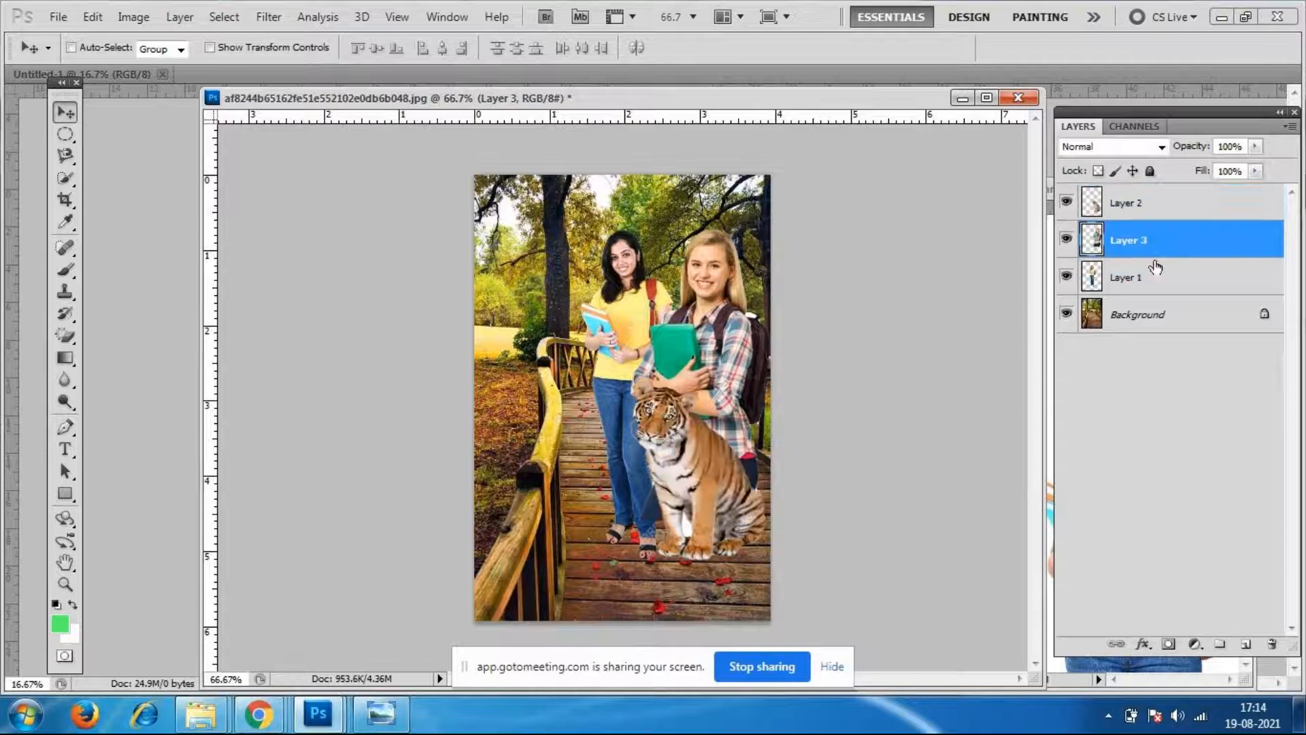
{"action": "key", "text": "ctrl+t"}
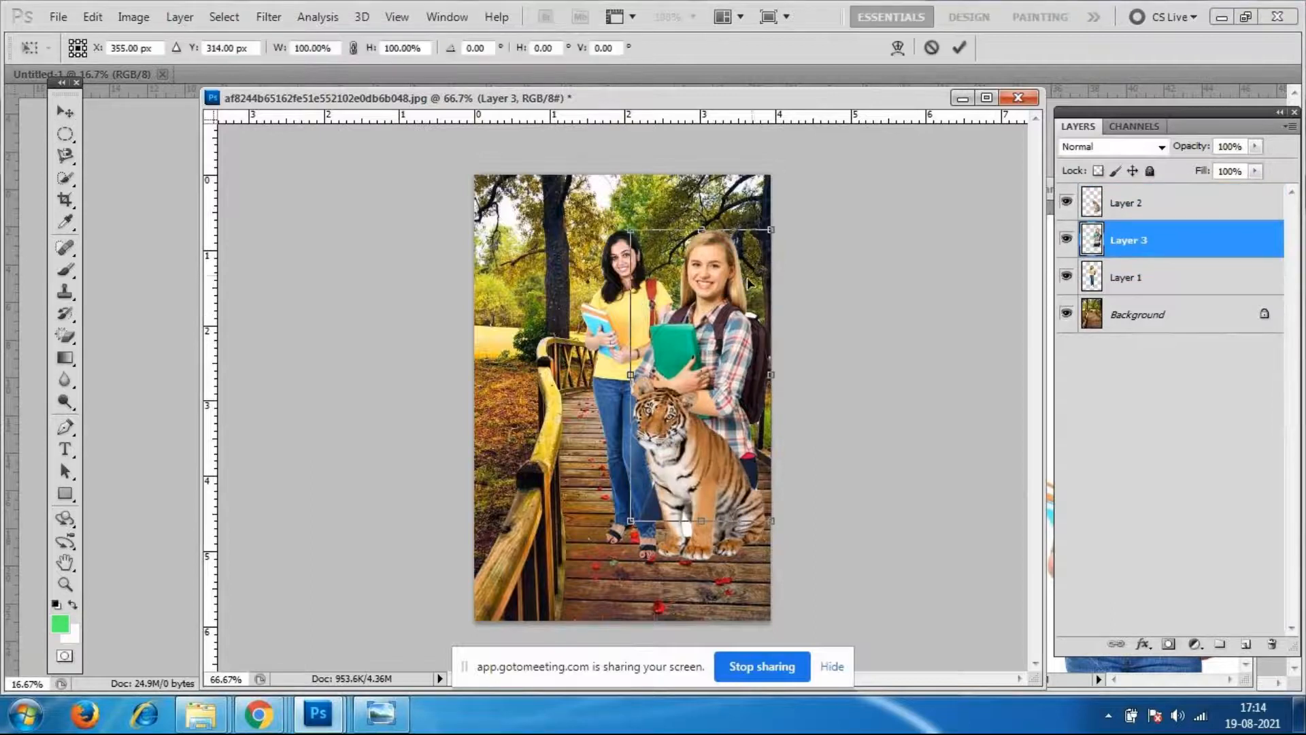
{"action": "left_click_drag", "start_coordinate": [771, 229], "coordinate": [758, 284]}
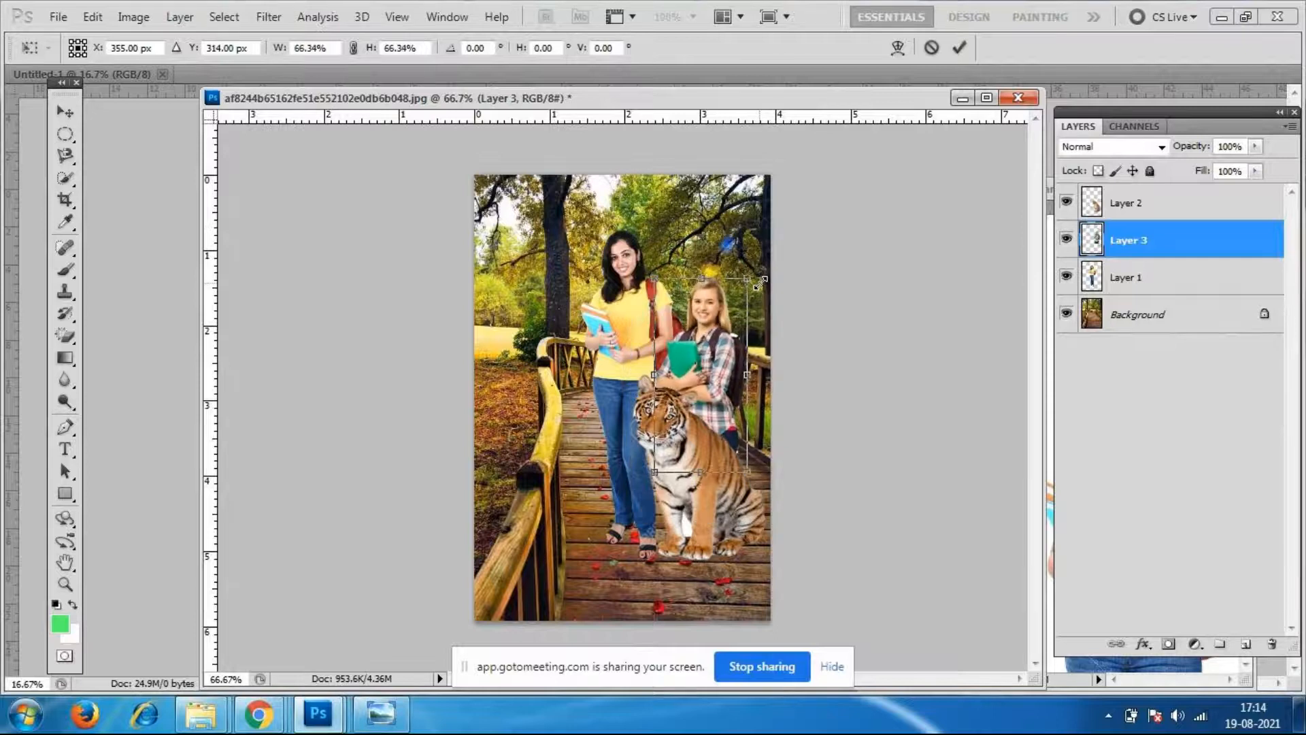
{"action": "left_click_drag", "start_coordinate": [722, 347], "coordinate": [722, 299]}
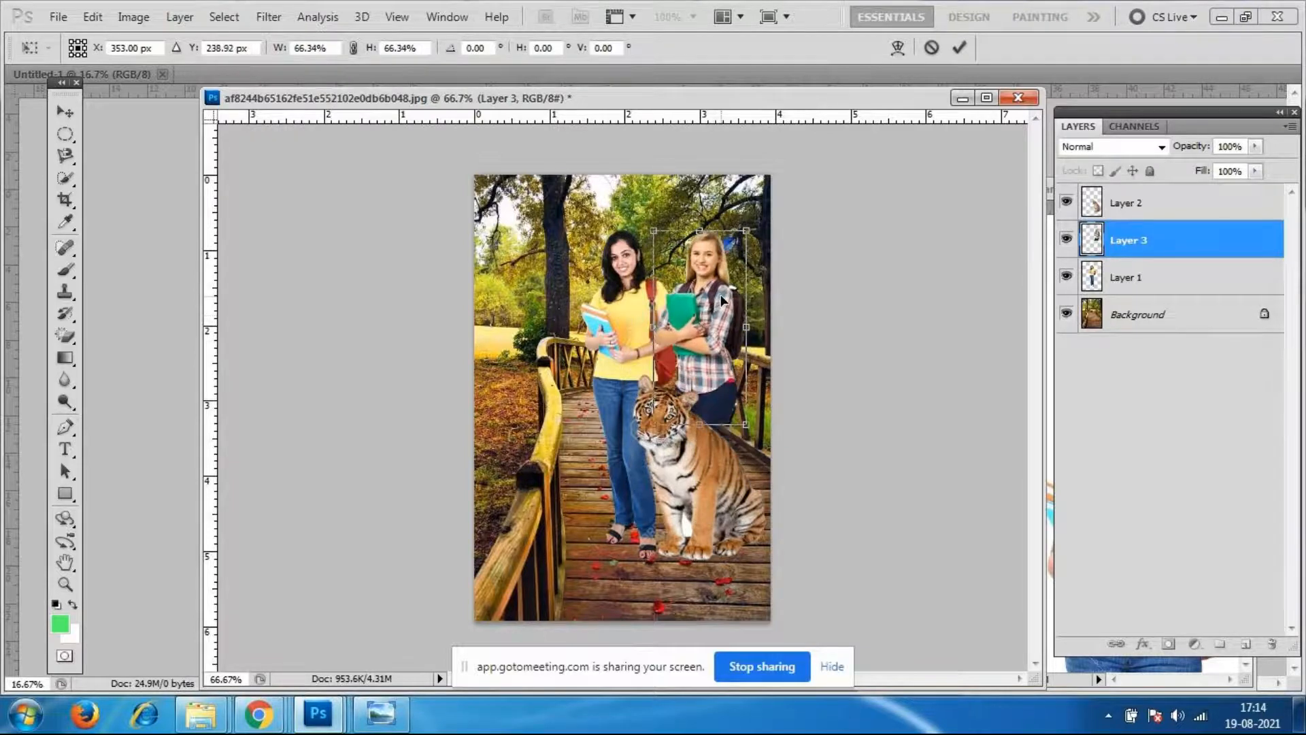
{"action": "key", "text": "Return"}
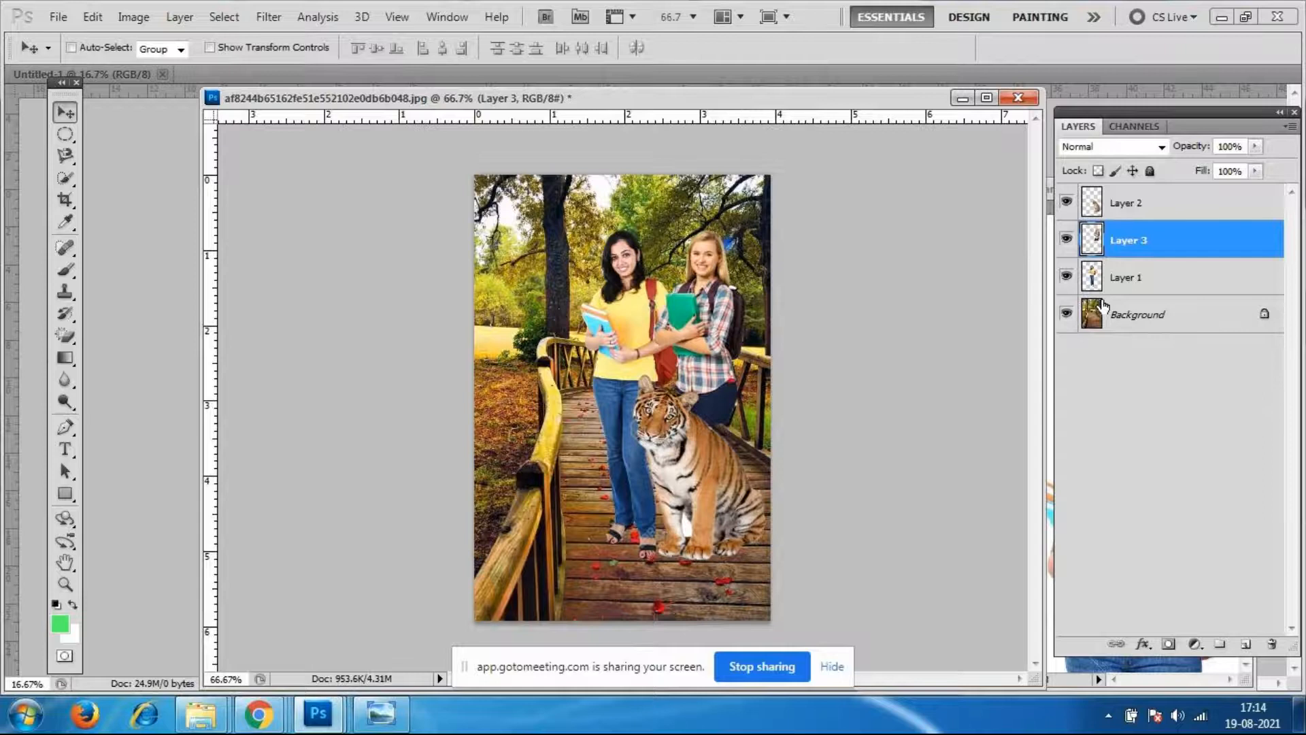
Move the tiger slightly up and away from the woman in yellow, and shrink the blonde student slightly with Free Transform.
{"action": "left_click", "coordinate": [1126, 204]}
{"action": "mouse_move", "coordinate": [692, 431]}
{"action": "left_mouse_down"}
{"action": "mouse_move", "coordinate": [726, 423]}
{"action": "mouse_move", "coordinate": [709, 417]}
{"action": "left_mouse_up"}
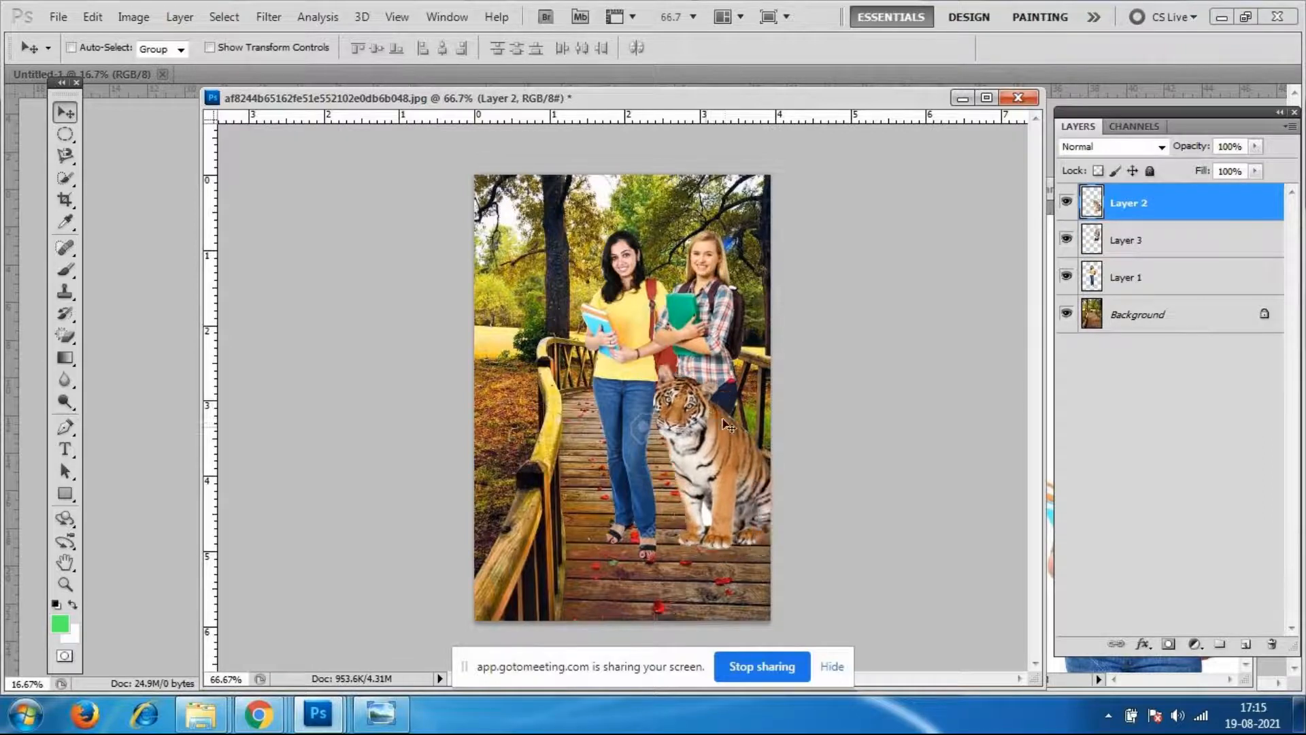
{"action": "left_click", "coordinate": [1138, 238]}
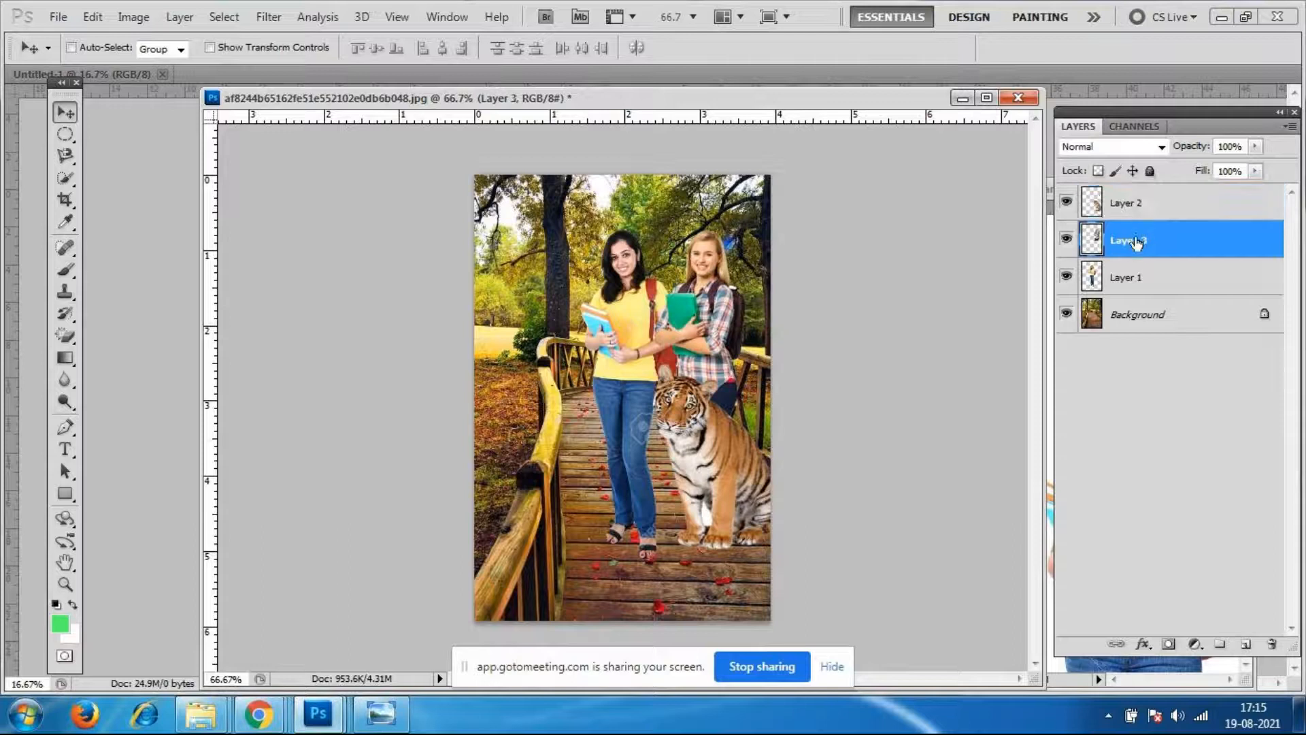
{"action": "key", "text": "ctrl+t"}
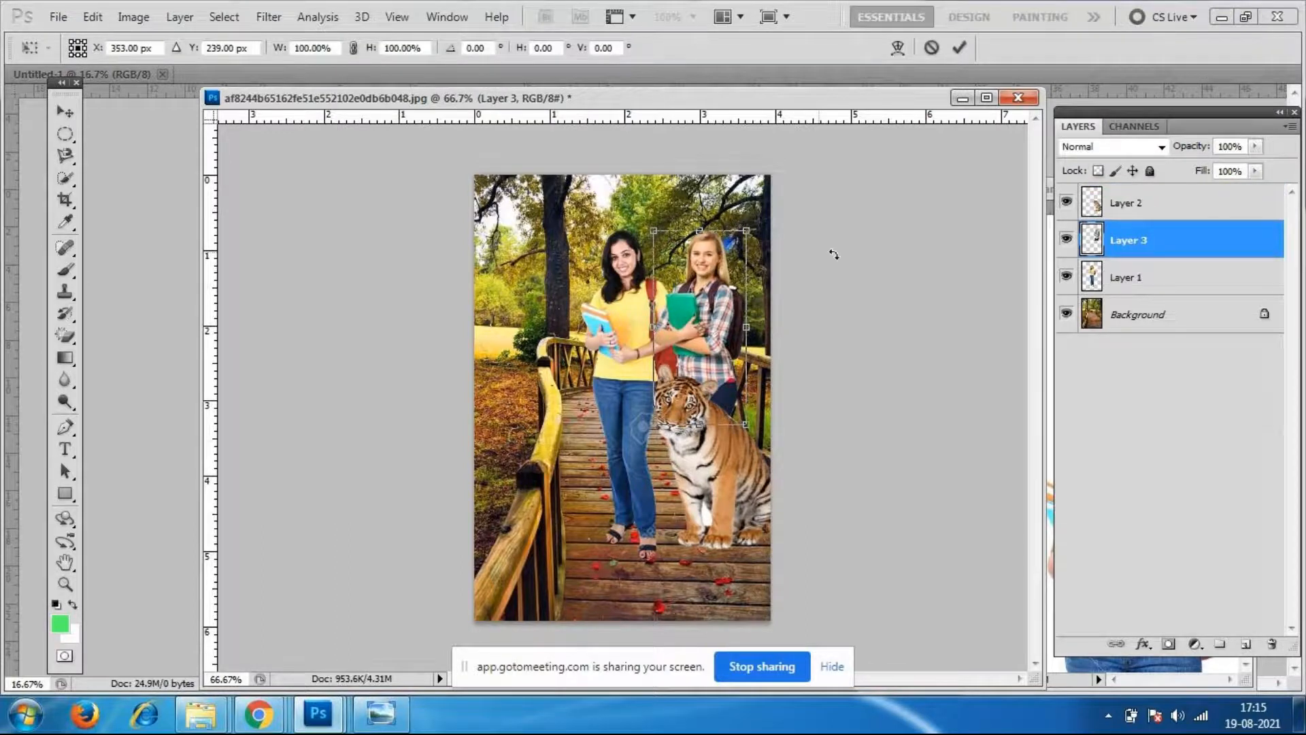
{"action": "left_click_drag", "start_coordinate": [748, 234], "coordinate": [741, 240]}
{"action": "key", "text": "Return"}
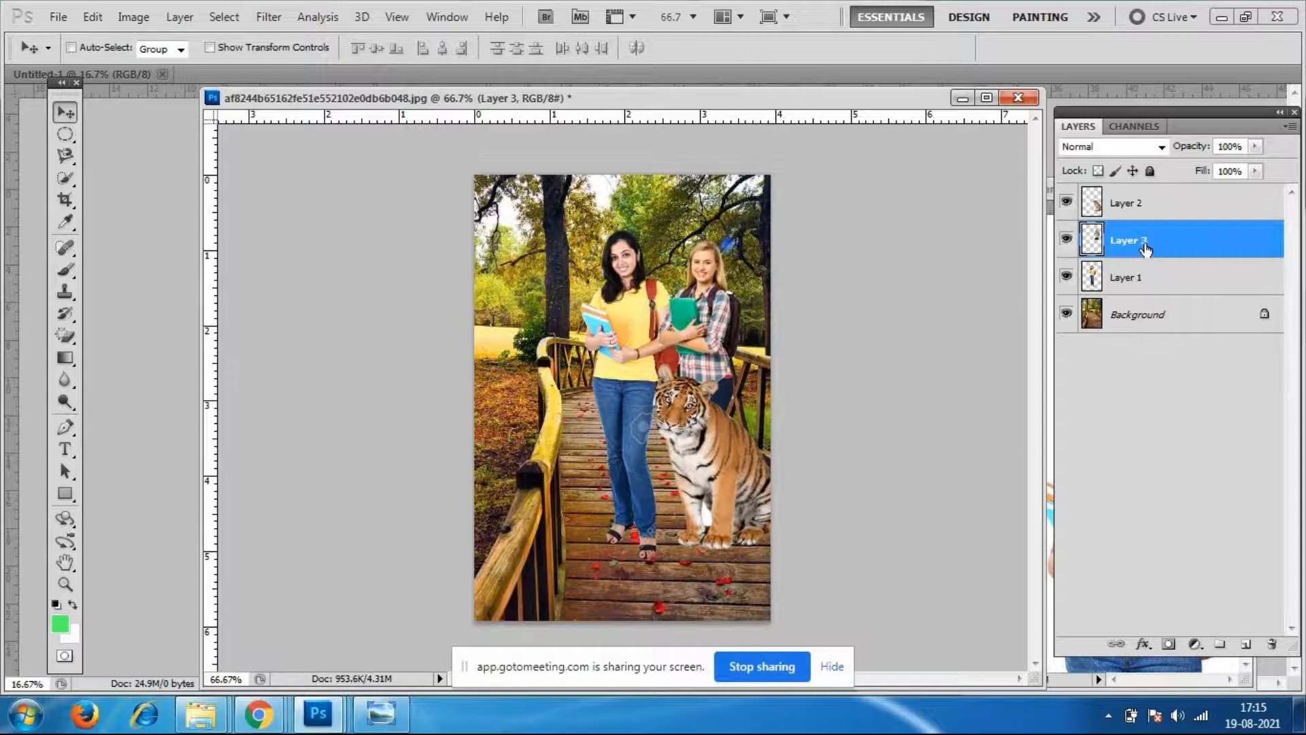
Place Layer 3 beneath Layer 1 and position the blonde student behind the shoulder of the woman in yellow.
{"action": "left_click_drag", "start_coordinate": [1145, 249], "coordinate": [1144, 303]}
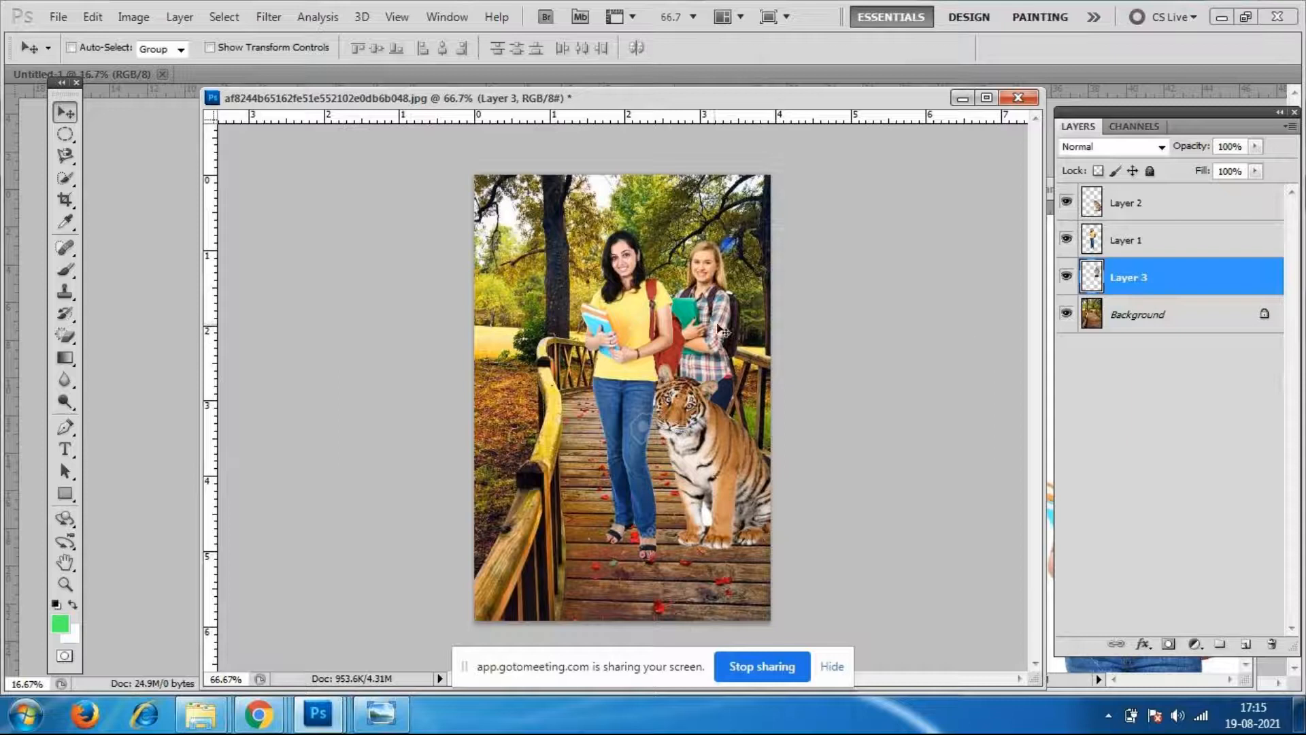
{"action": "left_click_drag", "start_coordinate": [723, 332], "coordinate": [702, 335]}
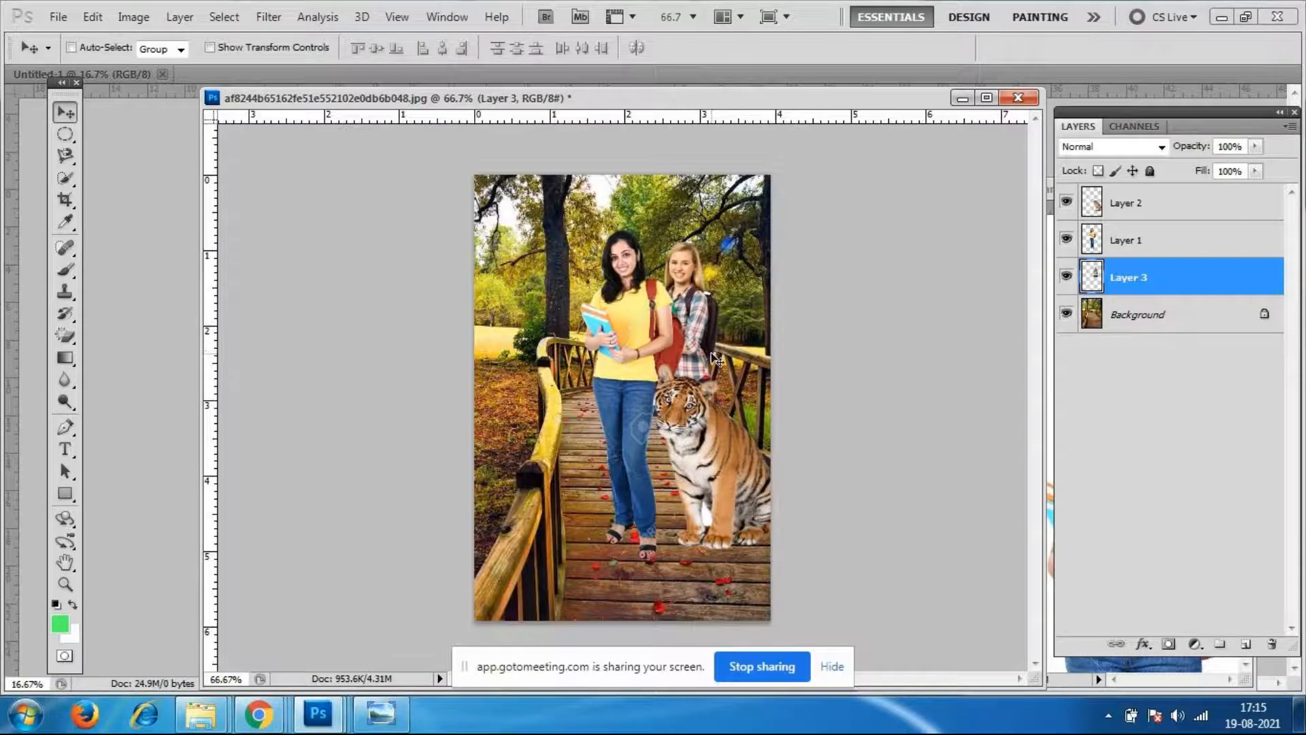
{"action": "mouse_move", "coordinate": [690, 344]}
{"action": "left_mouse_down"}
{"action": "mouse_move", "coordinate": [716, 329]}
{"action": "mouse_move", "coordinate": [707, 340]}
{"action": "left_mouse_up"}
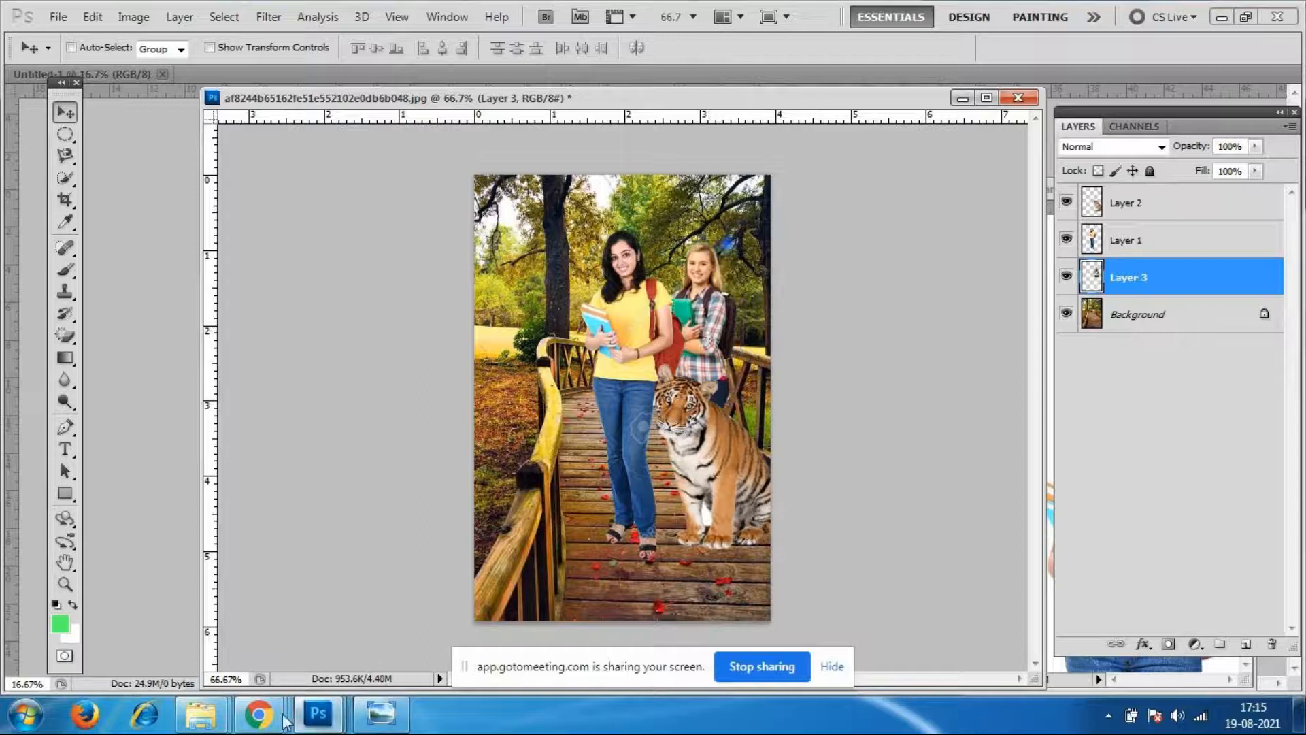
Check the GoToMeeting session and its chat in Chrome, and return to the bridge composite in Photoshop.
{"action": "left_click", "coordinate": [259, 714]}
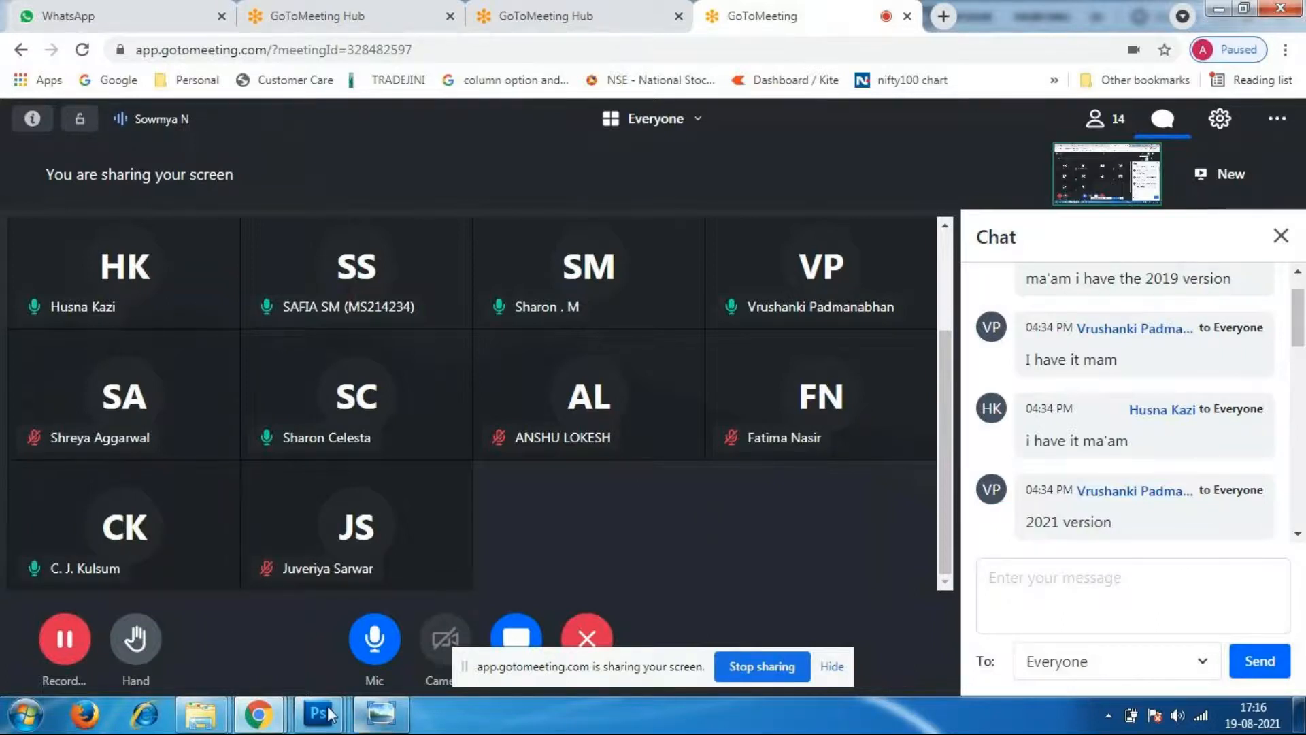
{"action": "mouse_move", "coordinate": [318, 715]}
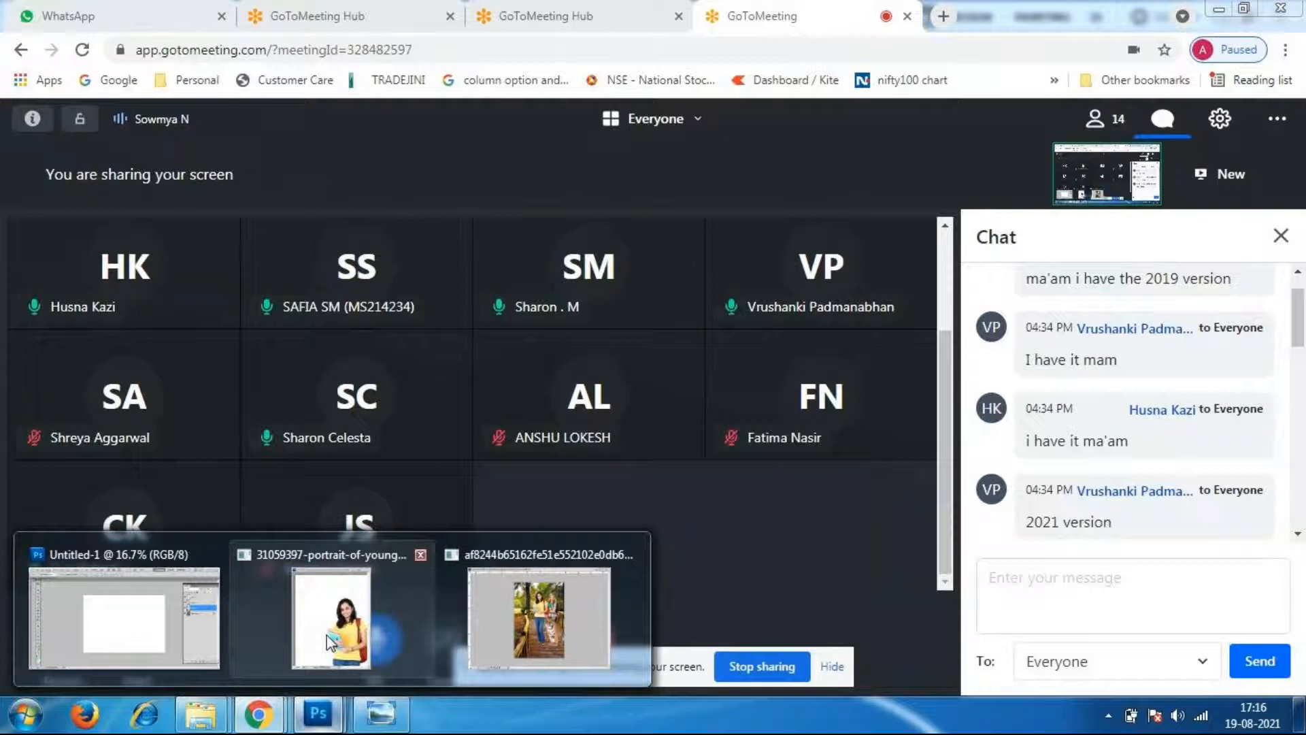
{"action": "left_click", "coordinate": [534, 610]}
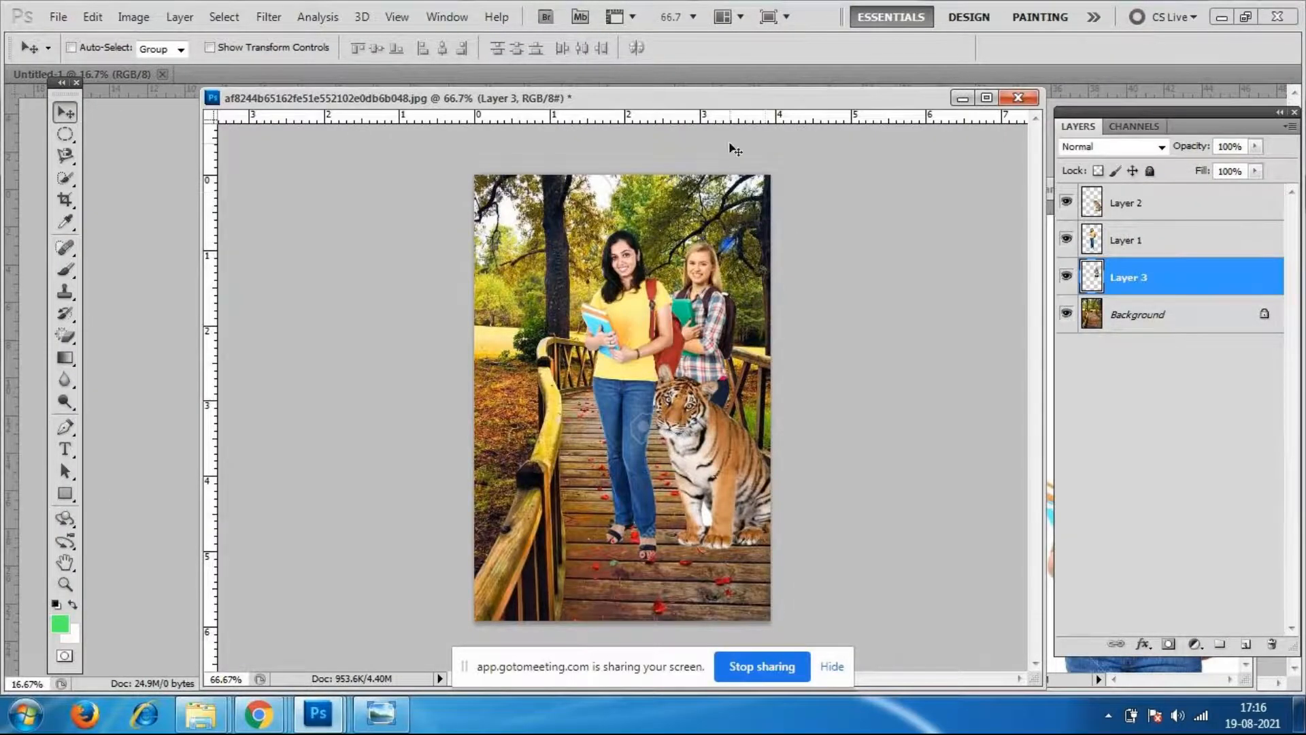
Move the blonde student on Layer 3 slightly closer behind the woman in yellow.
{"action": "left_click_drag", "start_coordinate": [731, 99], "coordinate": [699, 101]}
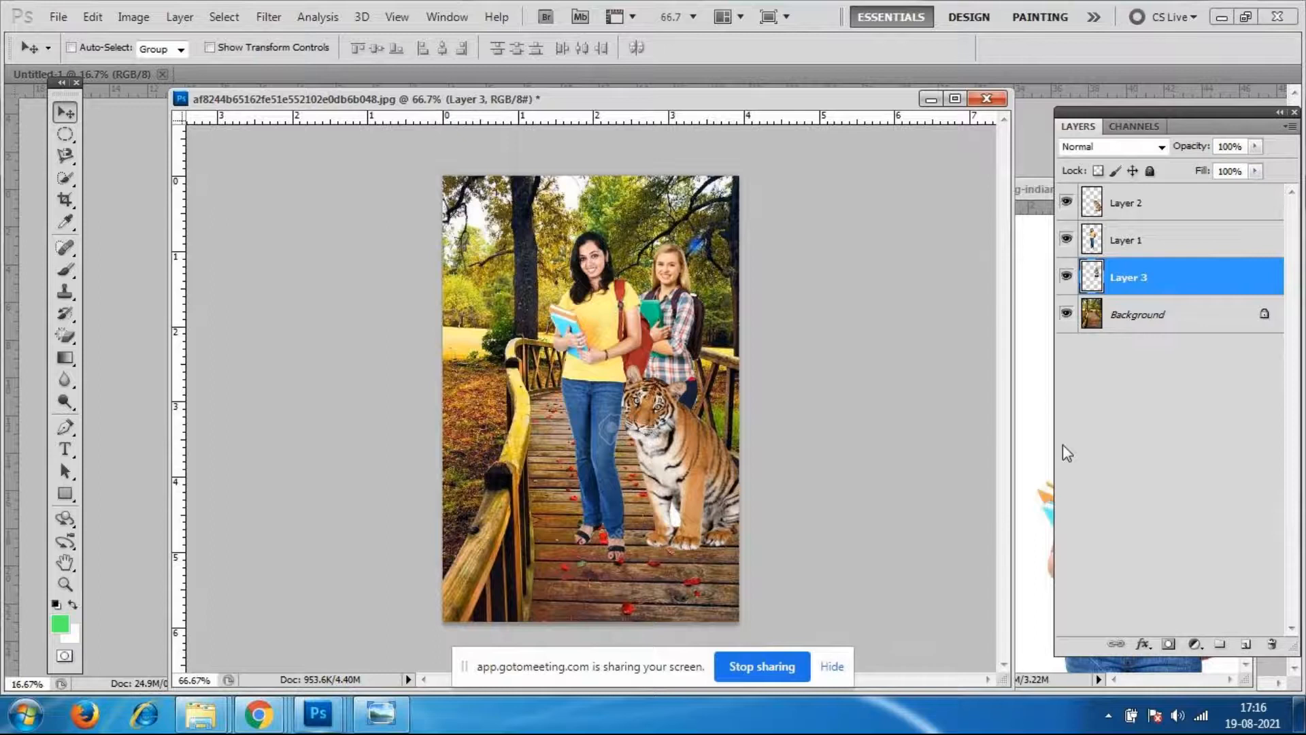
{"action": "left_click_drag", "start_coordinate": [699, 478], "coordinate": [679, 478]}
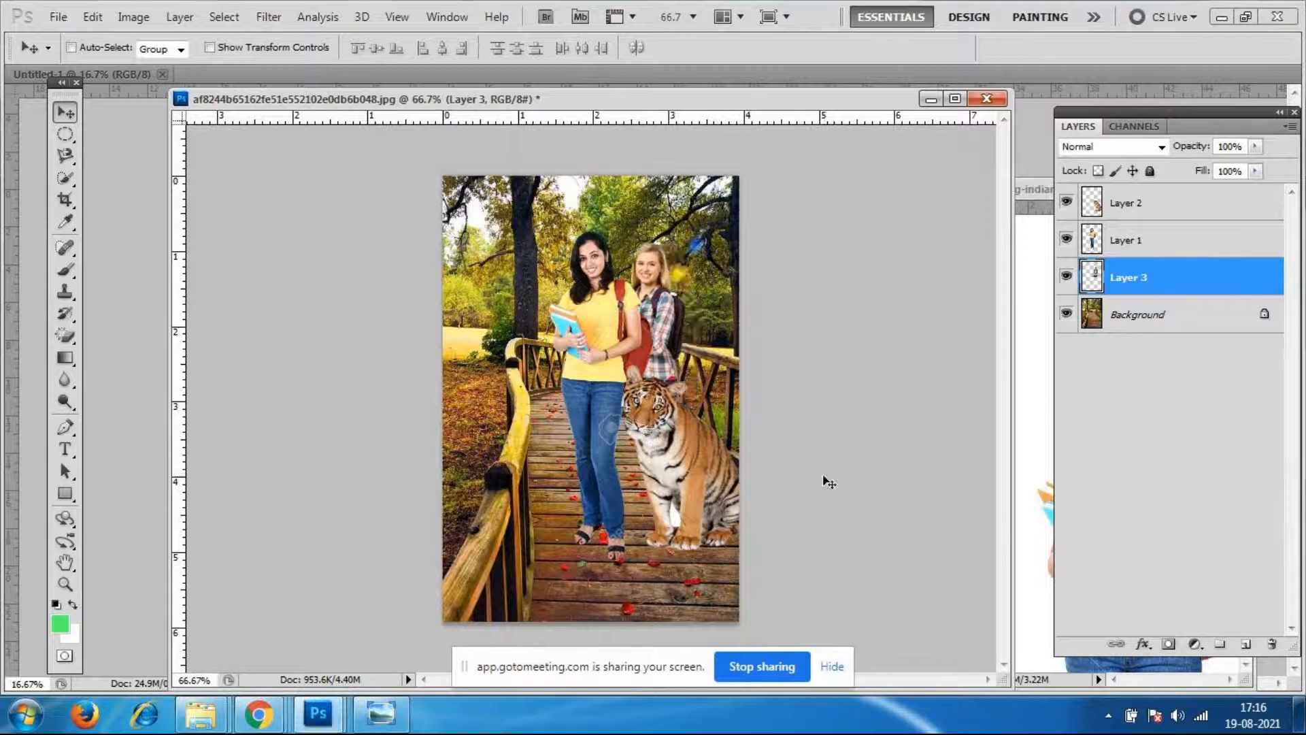
Undo the blonde student's last move, scale the tiger on Layer 2 to 94.92%, and move it down in front of the woman in yellow.
{"action": "key", "text": "ctrl+z"}
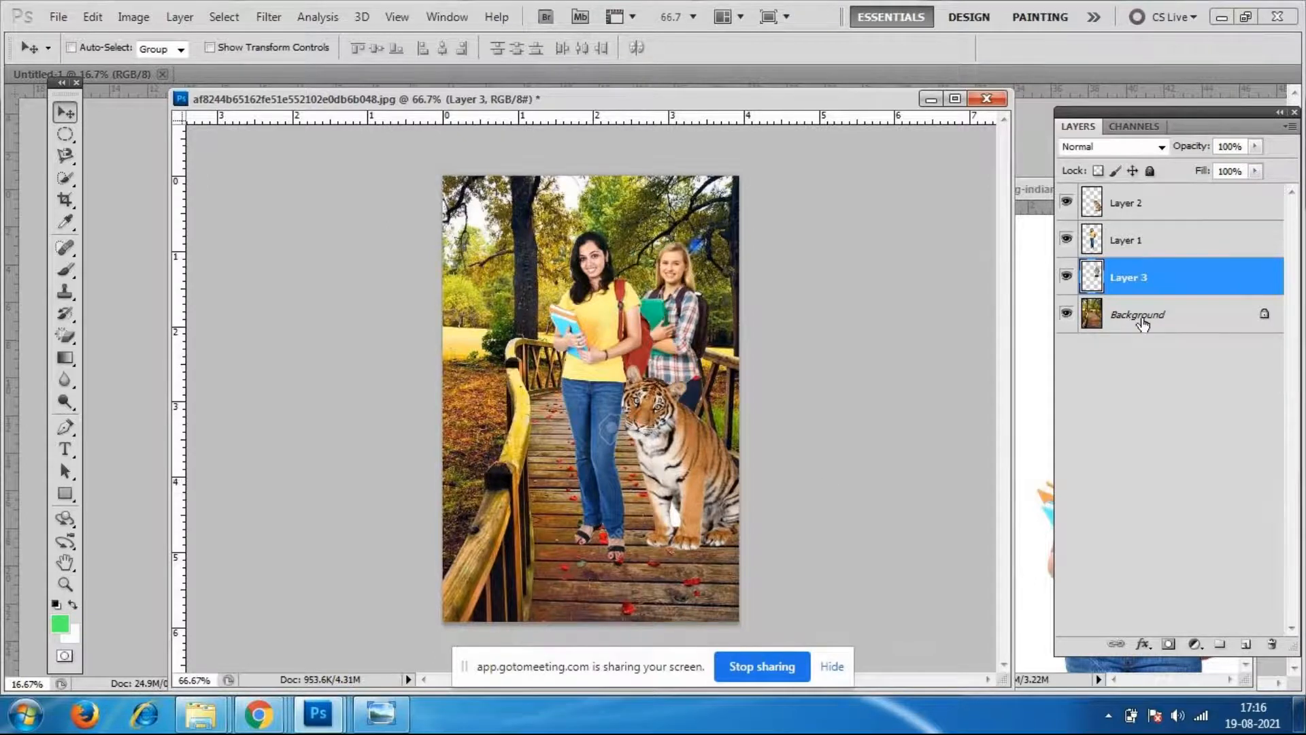
{"action": "left_click", "coordinate": [1124, 204]}
{"action": "key", "text": "ctrl+t"}
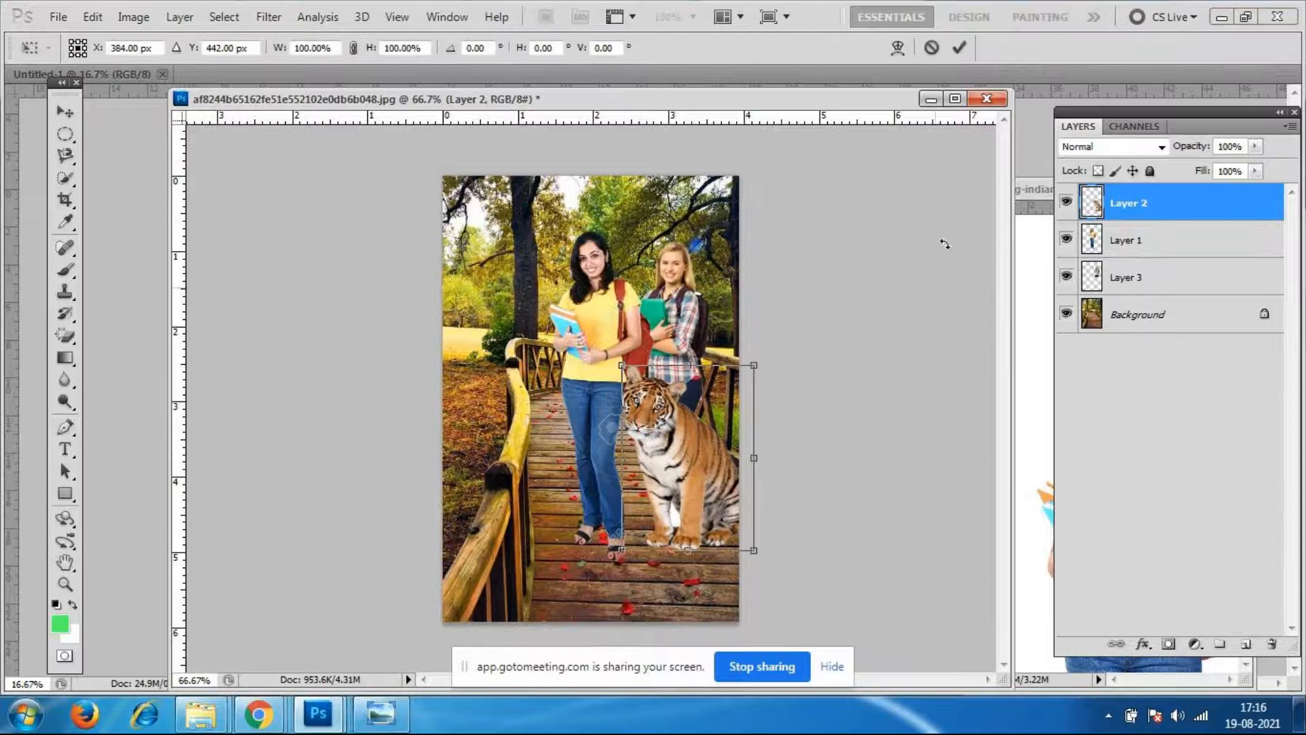
{"action": "left_click_drag", "start_coordinate": [755, 366], "coordinate": [752, 371]}
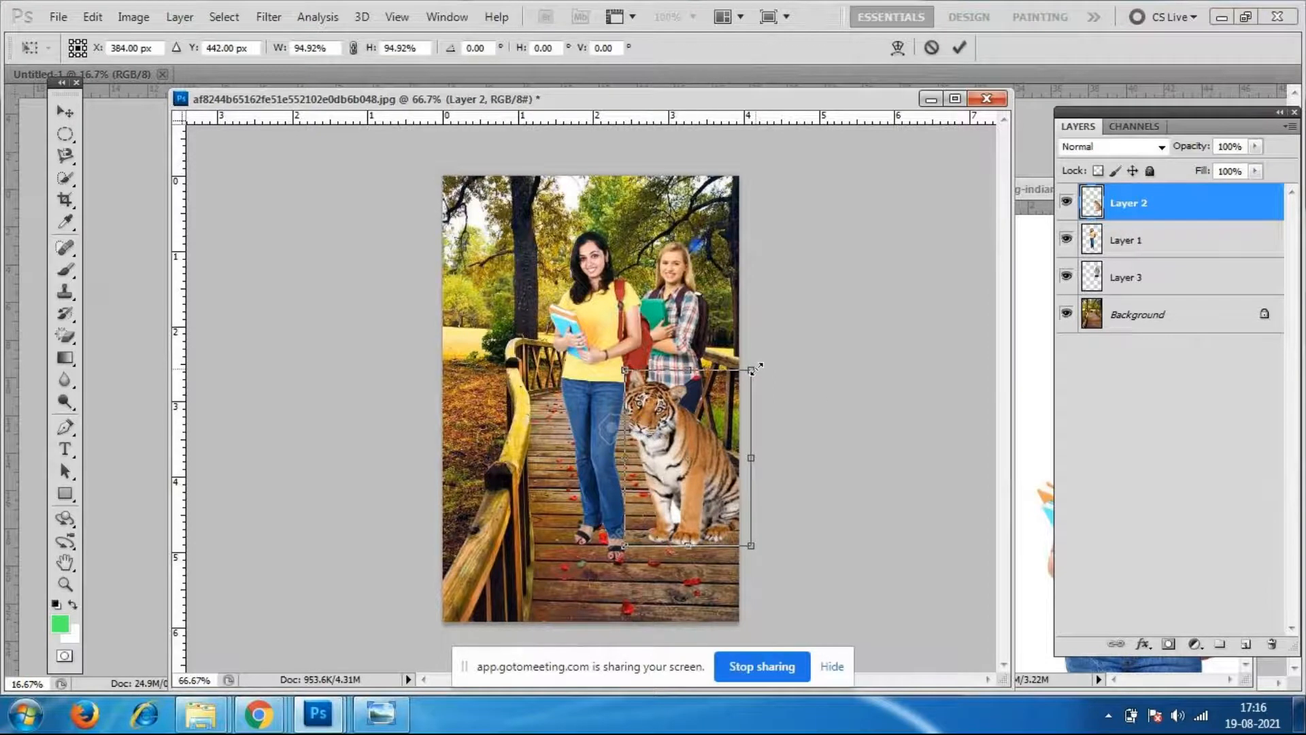
{"action": "left_click_drag", "start_coordinate": [717, 444], "coordinate": [699, 459]}
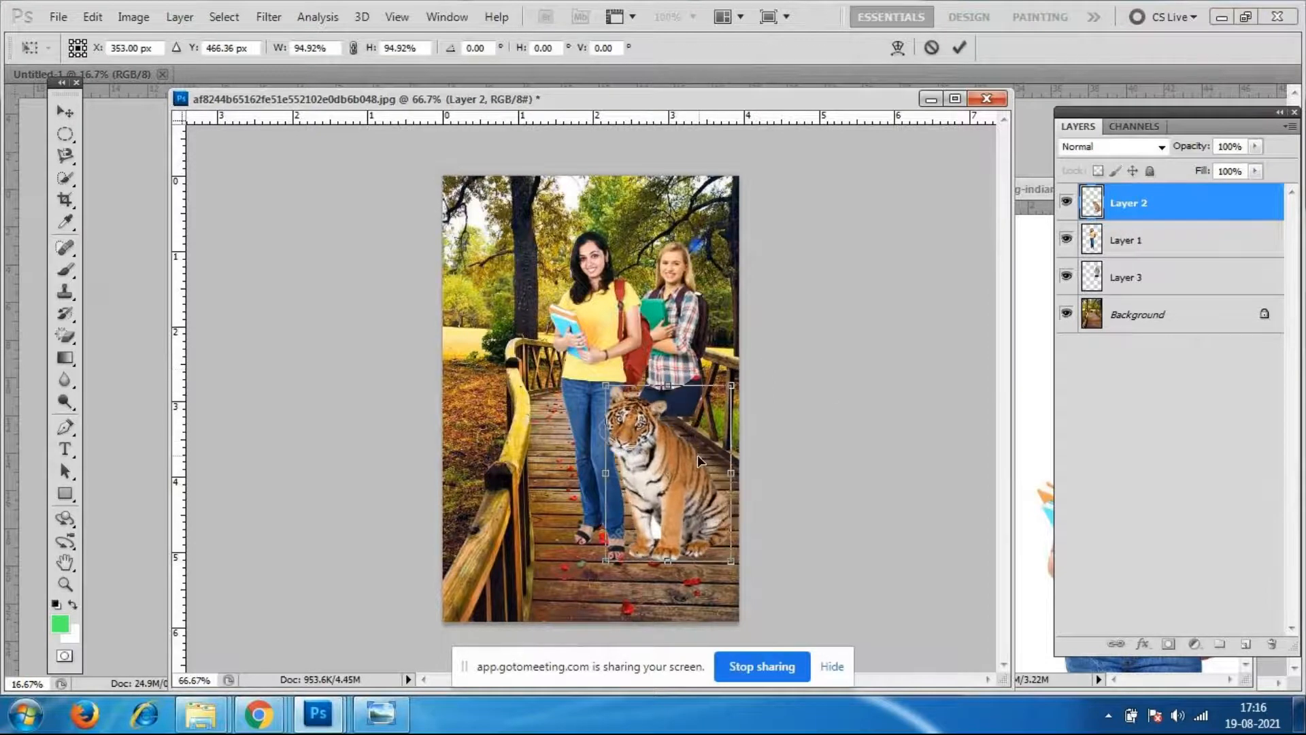
{"action": "key", "text": "Return"}
Check the GoToMeeting session and its chat in Chrome, and return to the bridge composite in Photoshop for a closer look.
{"action": "mouse_move", "coordinate": [259, 714]}
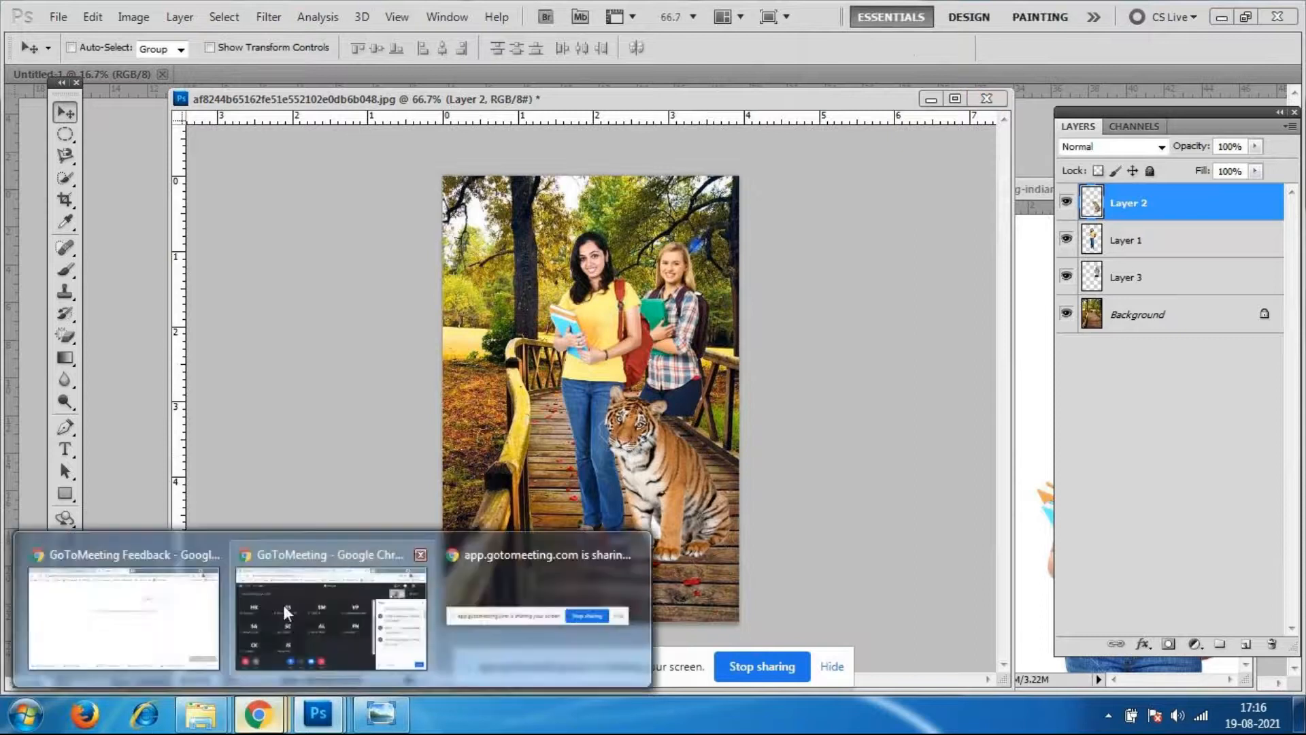
{"action": "left_click", "coordinate": [283, 605]}
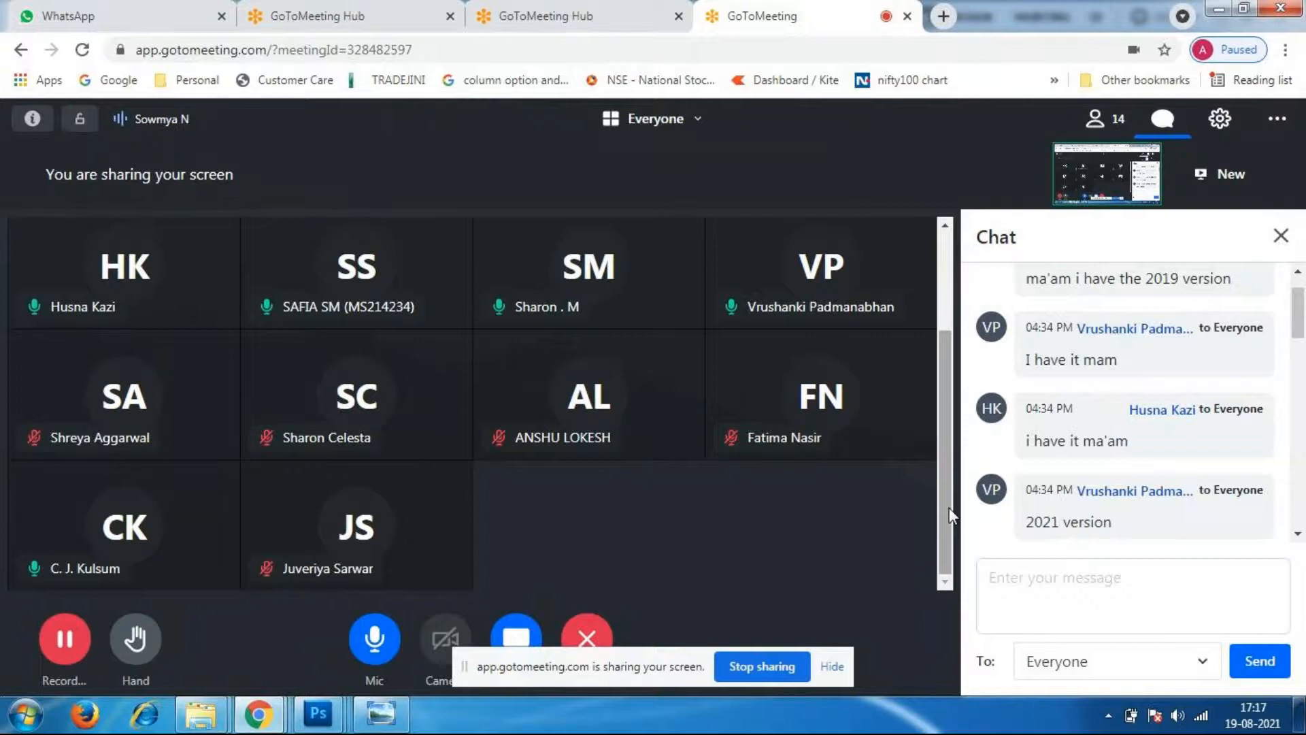
{"action": "left_click", "coordinate": [310, 720]}
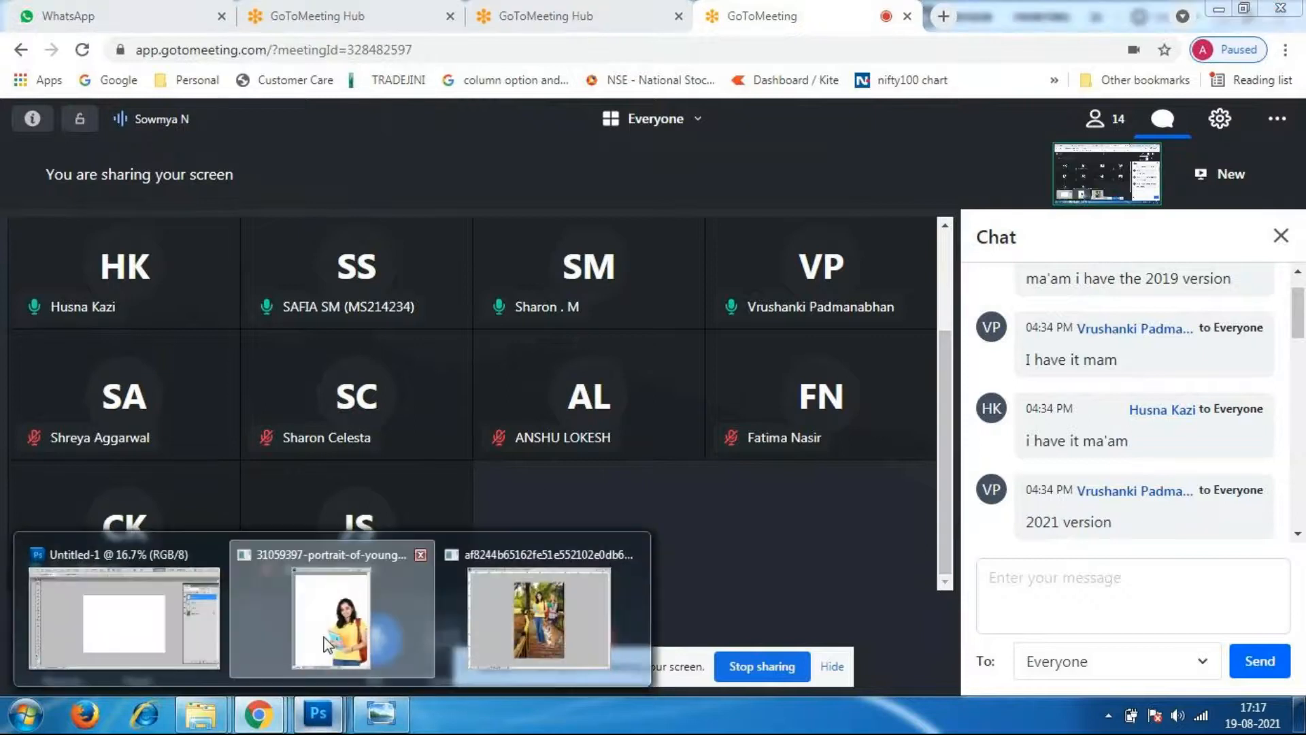
{"action": "left_click", "coordinate": [537, 609]}
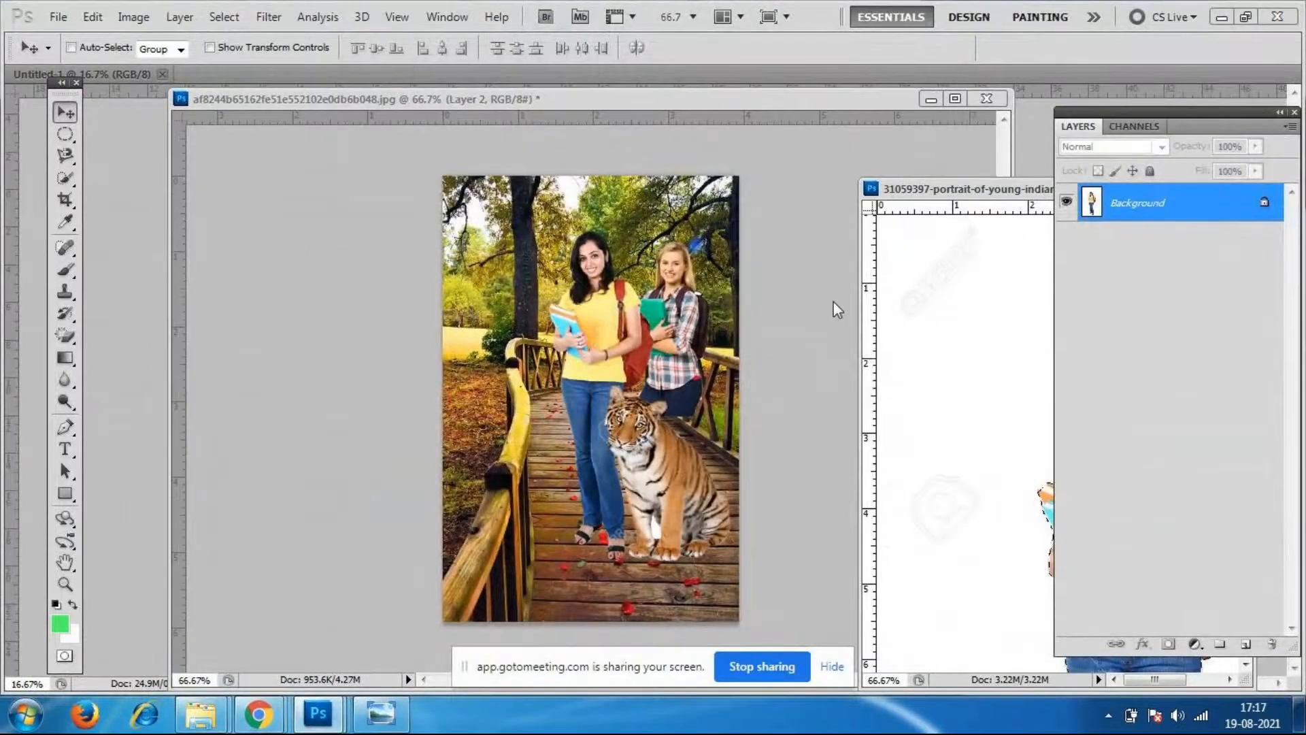
{"action": "left_click", "coordinate": [623, 290]}
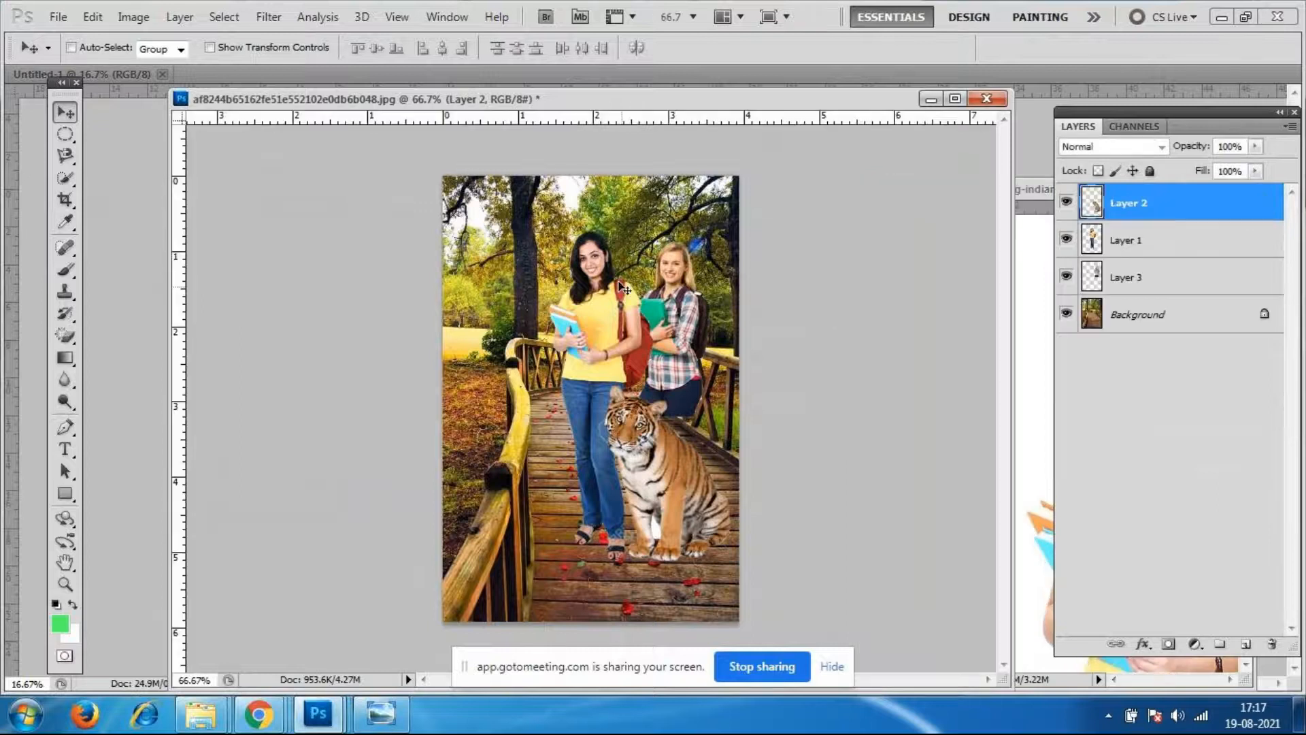
{"action": "key", "text": "ctrl+plus"}
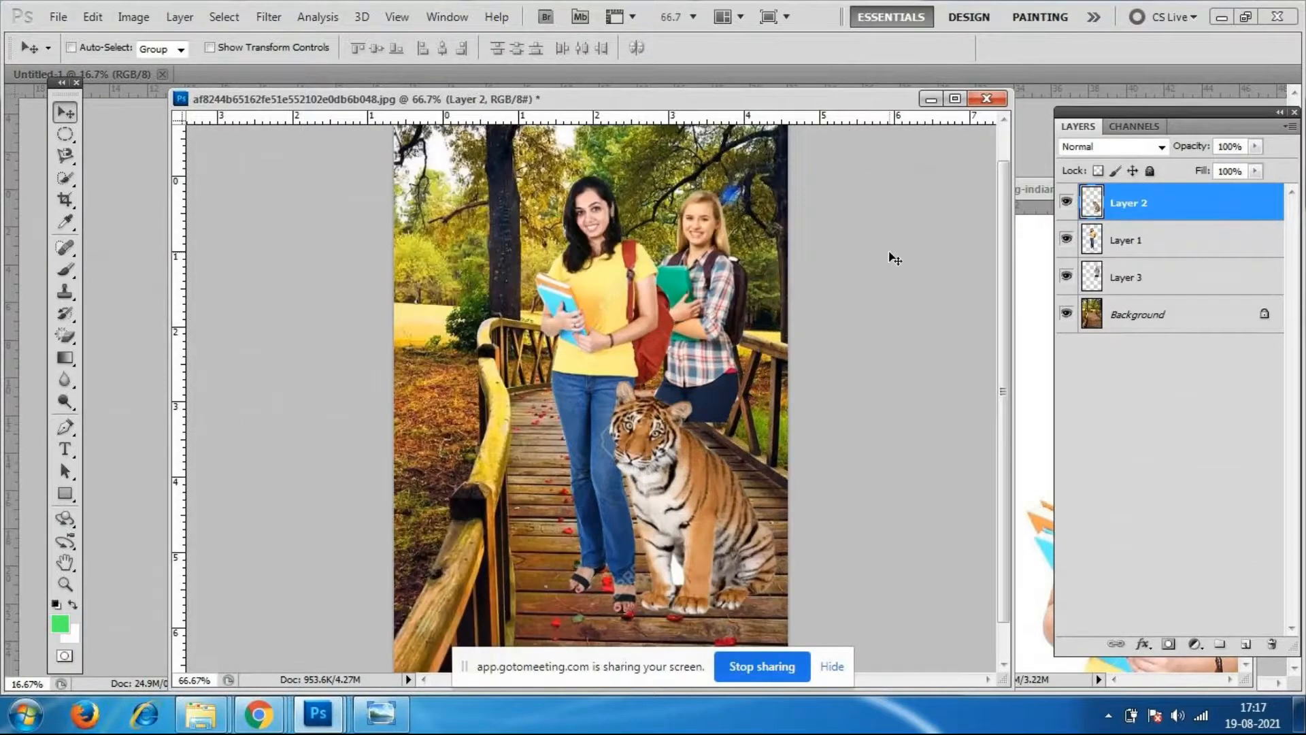
Switch to the photoshop folder in Windows Explorer, try to view images (2), and close the viewer.
{"action": "mouse_move", "coordinate": [216, 727]}
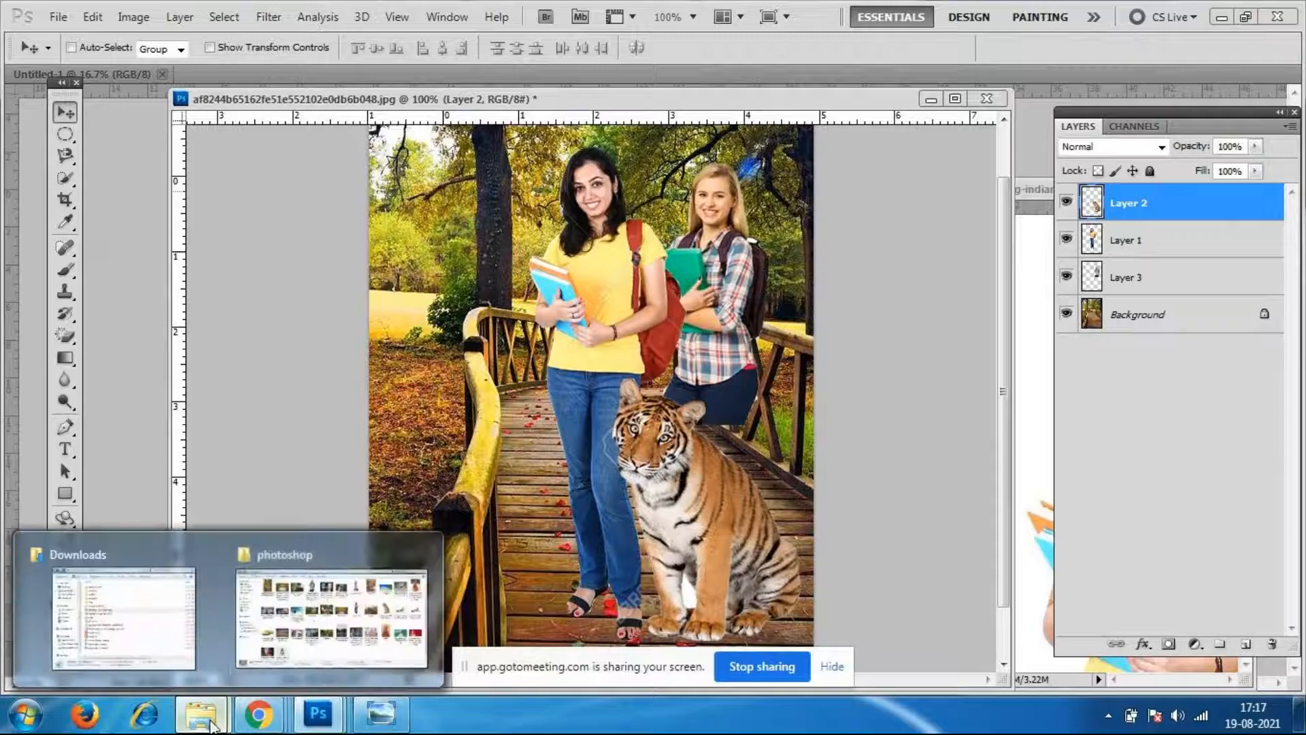
{"action": "left_click", "coordinate": [340, 622]}
{"action": "double_click", "coordinate": [621, 299]}
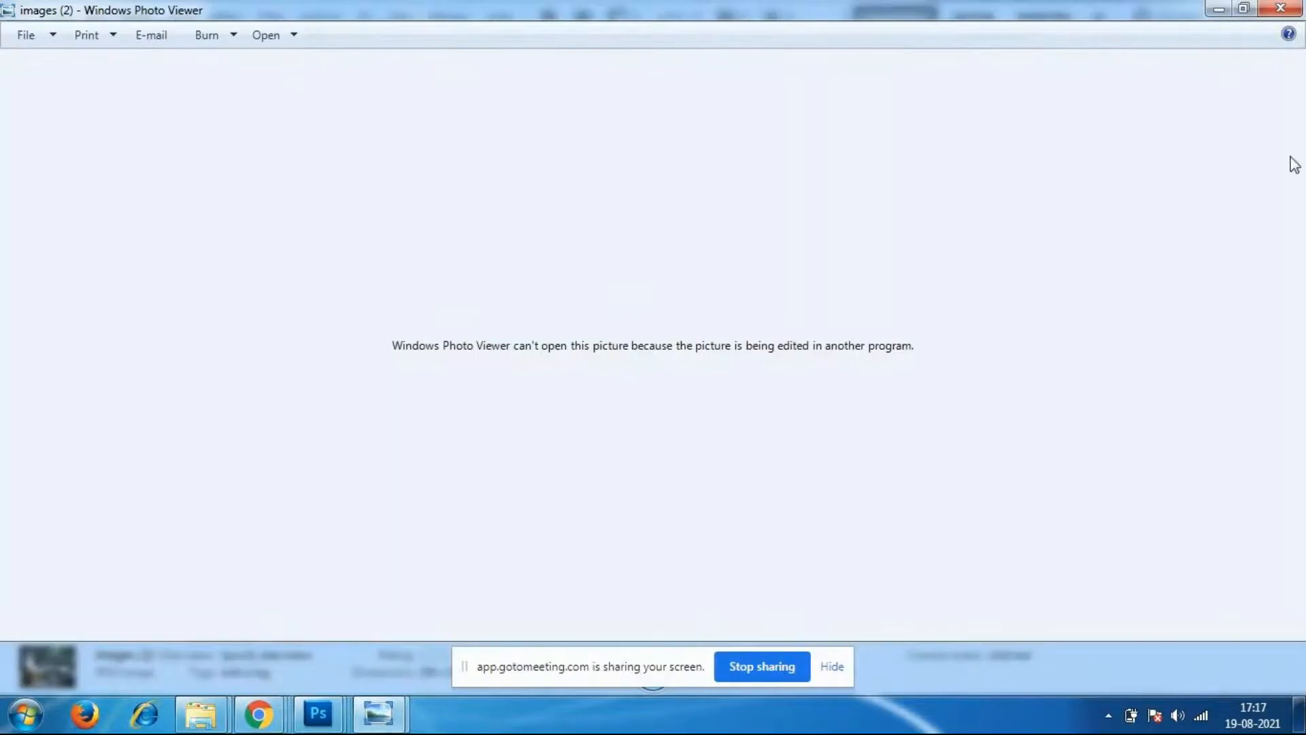
{"action": "left_click", "coordinate": [1280, 8]}
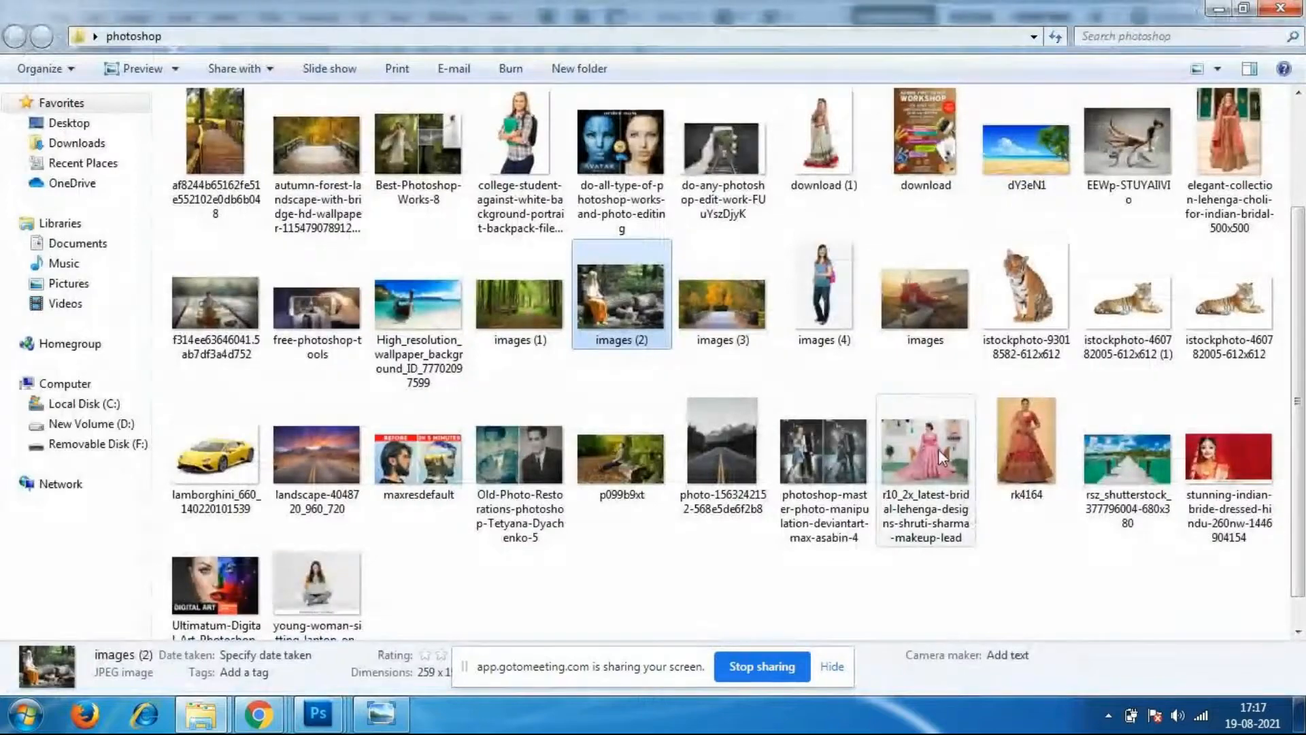
Examine the photo of the seated bride in the pink lehenga, checking the head and outfit edges up close, and close it.
{"action": "double_click", "coordinate": [937, 449]}
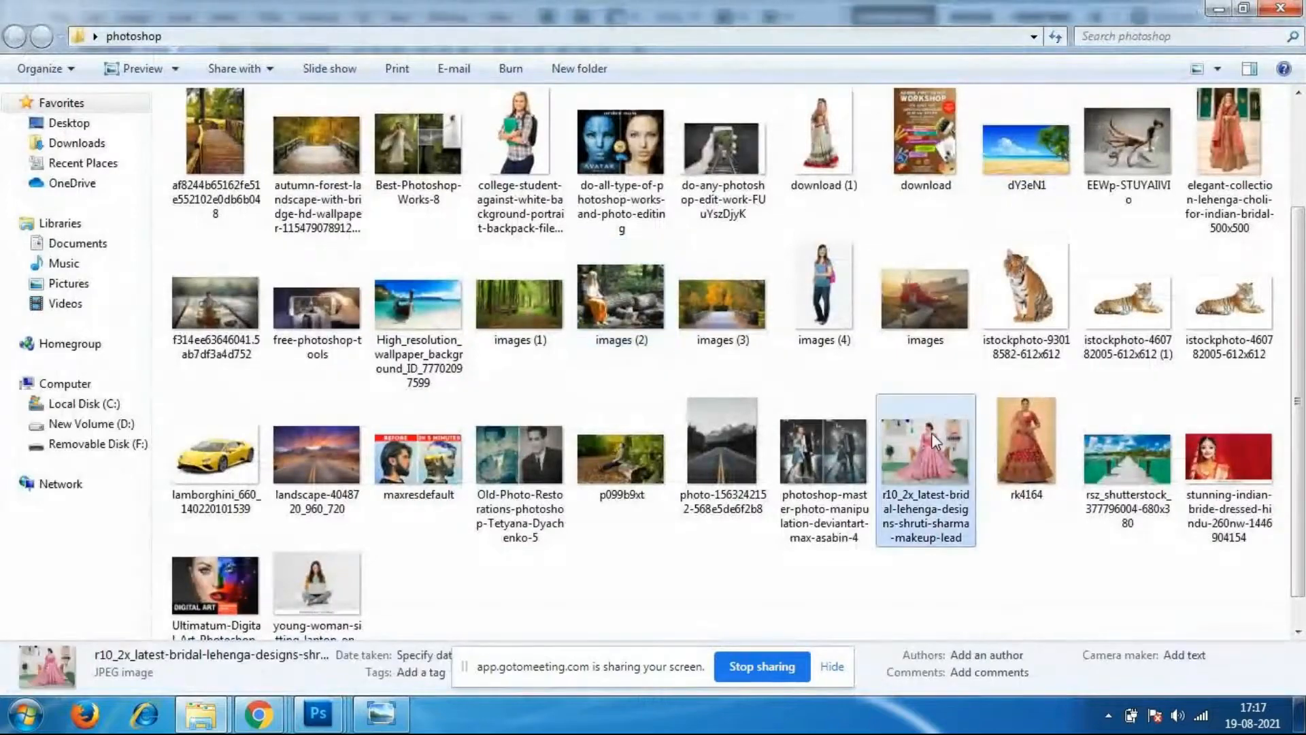
{"action": "scroll", "coordinate": [739, 253], "scroll_direction": "up", "scroll_amount": 1}
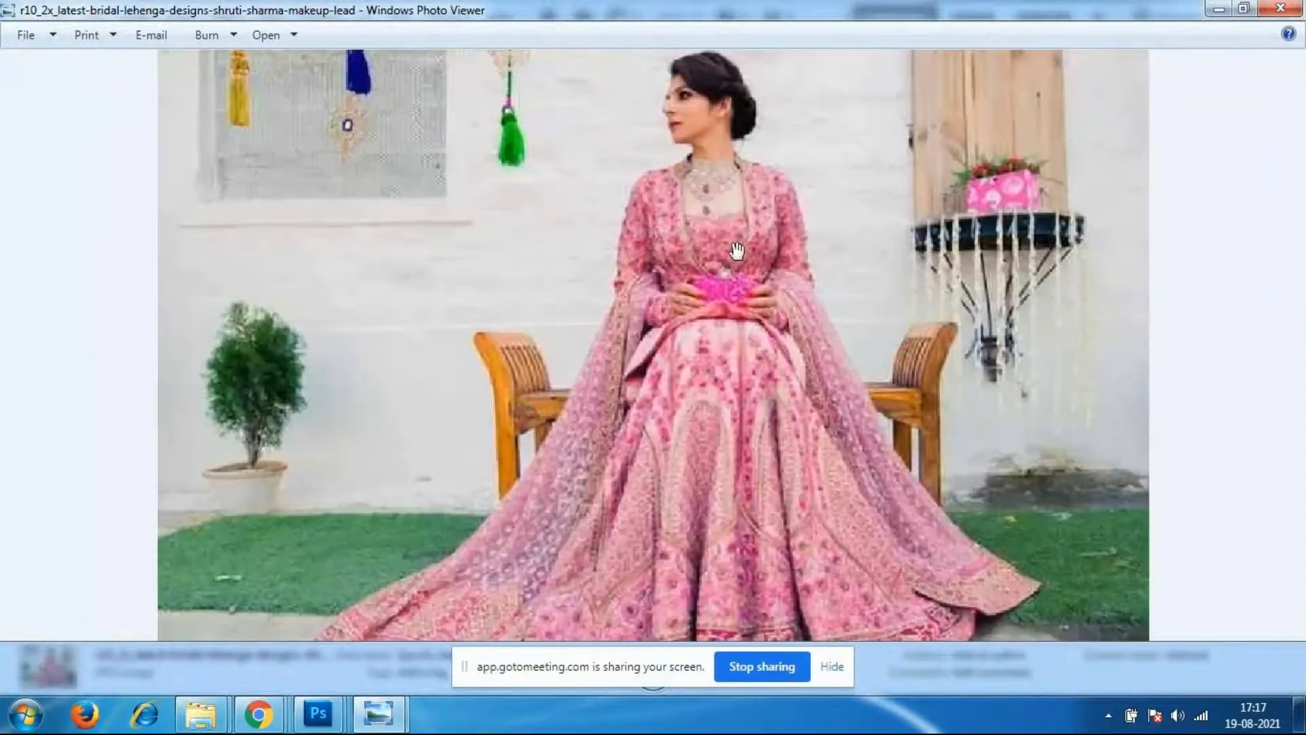
{"action": "scroll", "coordinate": [748, 112], "scroll_direction": "up", "scroll_amount": 1}
{"action": "scroll", "coordinate": [749, 103], "scroll_direction": "down", "scroll_amount": 2}
{"action": "scroll", "coordinate": [749, 104], "scroll_direction": "up", "scroll_amount": 4}
{"action": "scroll", "coordinate": [752, 104], "scroll_direction": "down", "scroll_amount": 4}
{"action": "scroll", "coordinate": [685, 87], "scroll_direction": "up", "scroll_amount": 4}
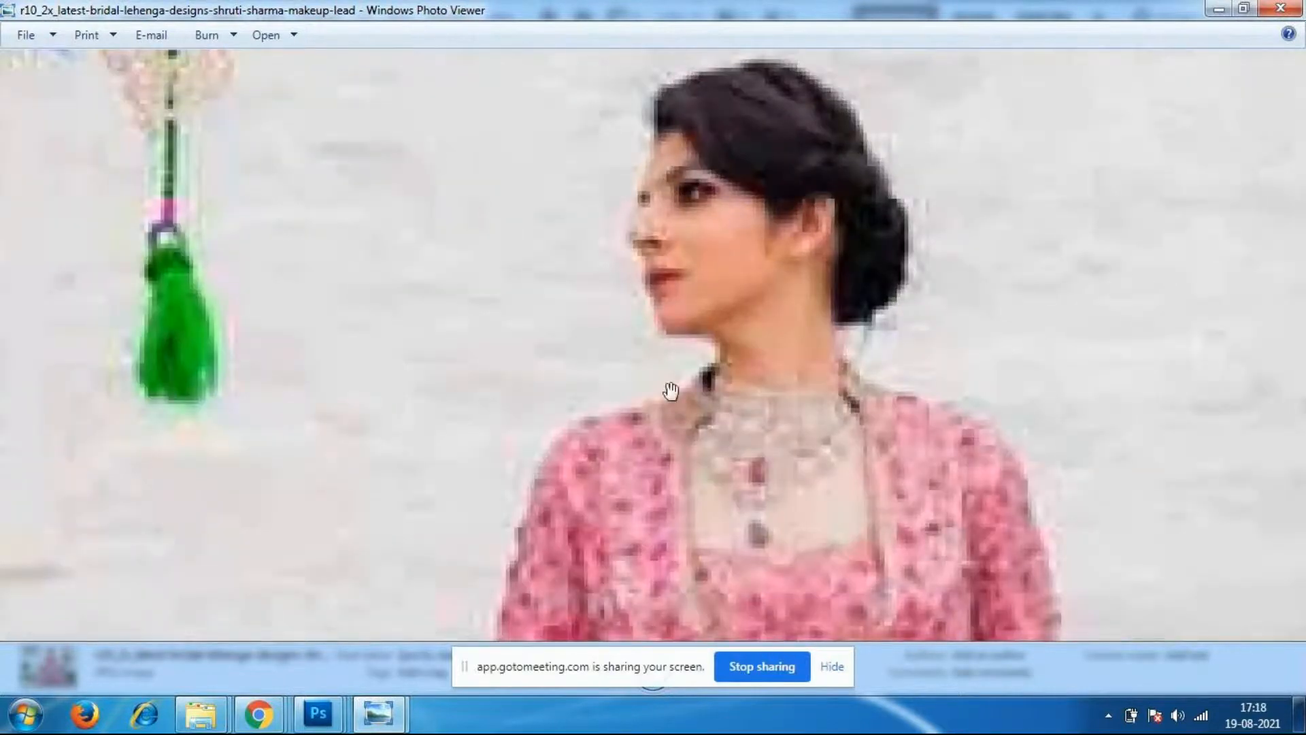
{"action": "scroll", "coordinate": [894, 386], "scroll_direction": "down", "scroll_amount": 2}
{"action": "scroll", "coordinate": [895, 387], "scroll_direction": "down", "scroll_amount": 3}
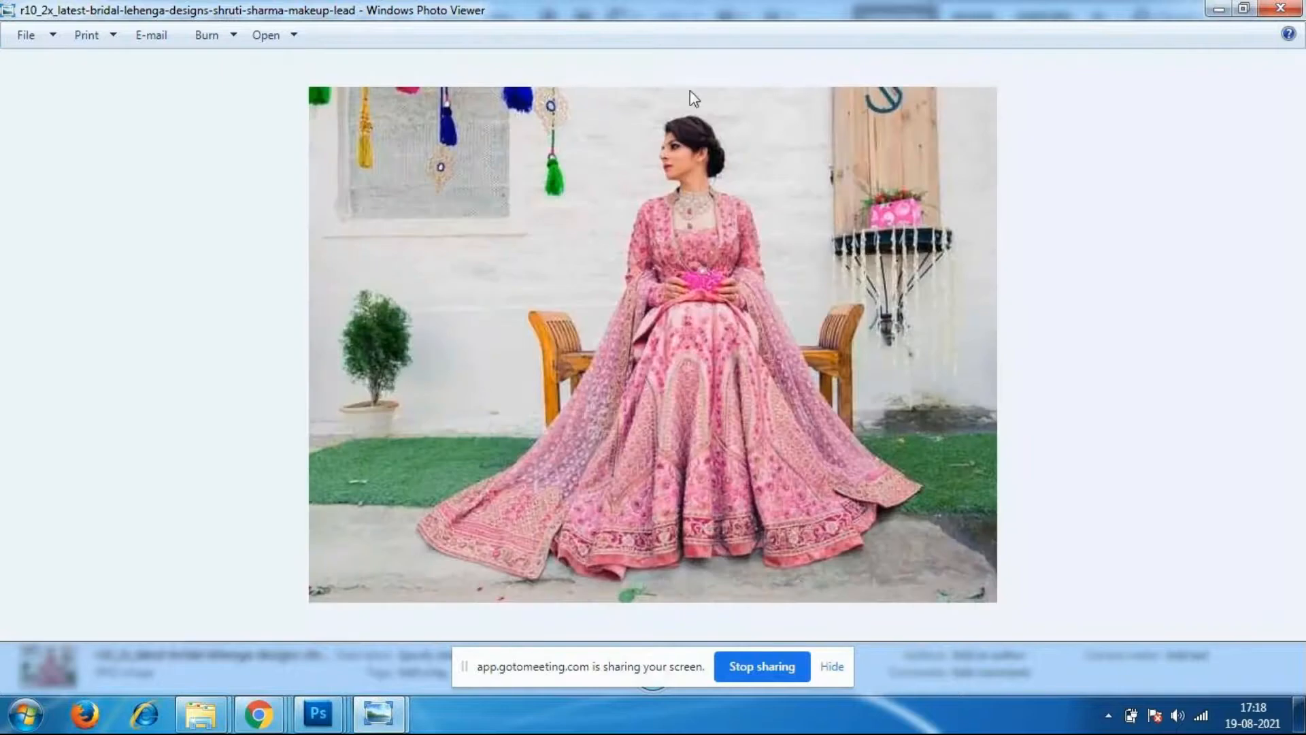
{"action": "scroll", "coordinate": [721, 163], "scroll_direction": "up", "scroll_amount": 3}
{"action": "scroll", "coordinate": [761, 239], "scroll_direction": "down", "scroll_amount": 3}
{"action": "left_click", "coordinate": [1281, 8]}
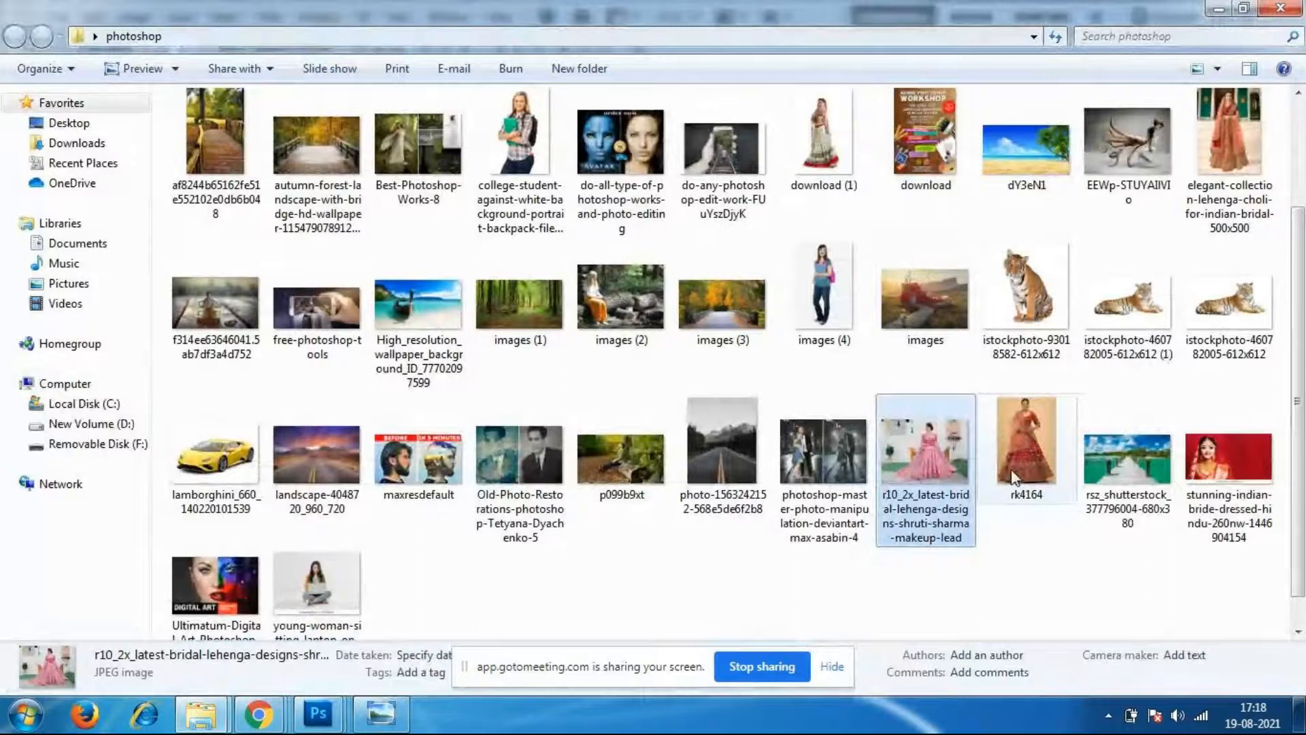
View the bridal photos rk4164 and stunning-indian-bride up close, closing each one after inspection.
{"action": "double_click", "coordinate": [1024, 456]}
{"action": "scroll", "coordinate": [1059, 195], "scroll_direction": "up", "scroll_amount": 2}
{"action": "scroll", "coordinate": [1059, 195], "scroll_direction": "down", "scroll_amount": 2}
{"action": "left_click", "coordinate": [1280, 8]}
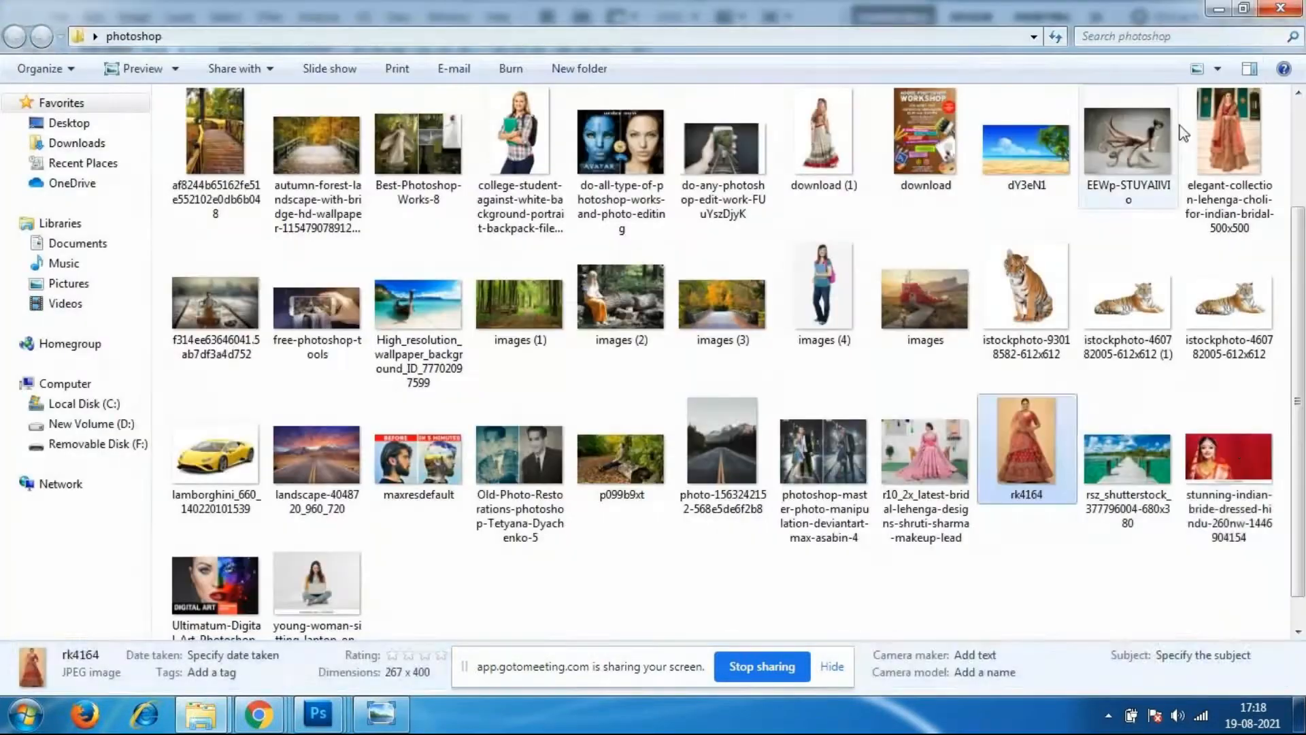
{"action": "left_click", "coordinate": [1242, 452]}
{"action": "double_click", "coordinate": [1242, 451]}
{"action": "scroll", "coordinate": [492, 268], "scroll_direction": "up", "scroll_amount": 2}
{"action": "scroll", "coordinate": [492, 268], "scroll_direction": "down", "scroll_amount": 1}
{"action": "left_click", "coordinate": [1280, 8]}
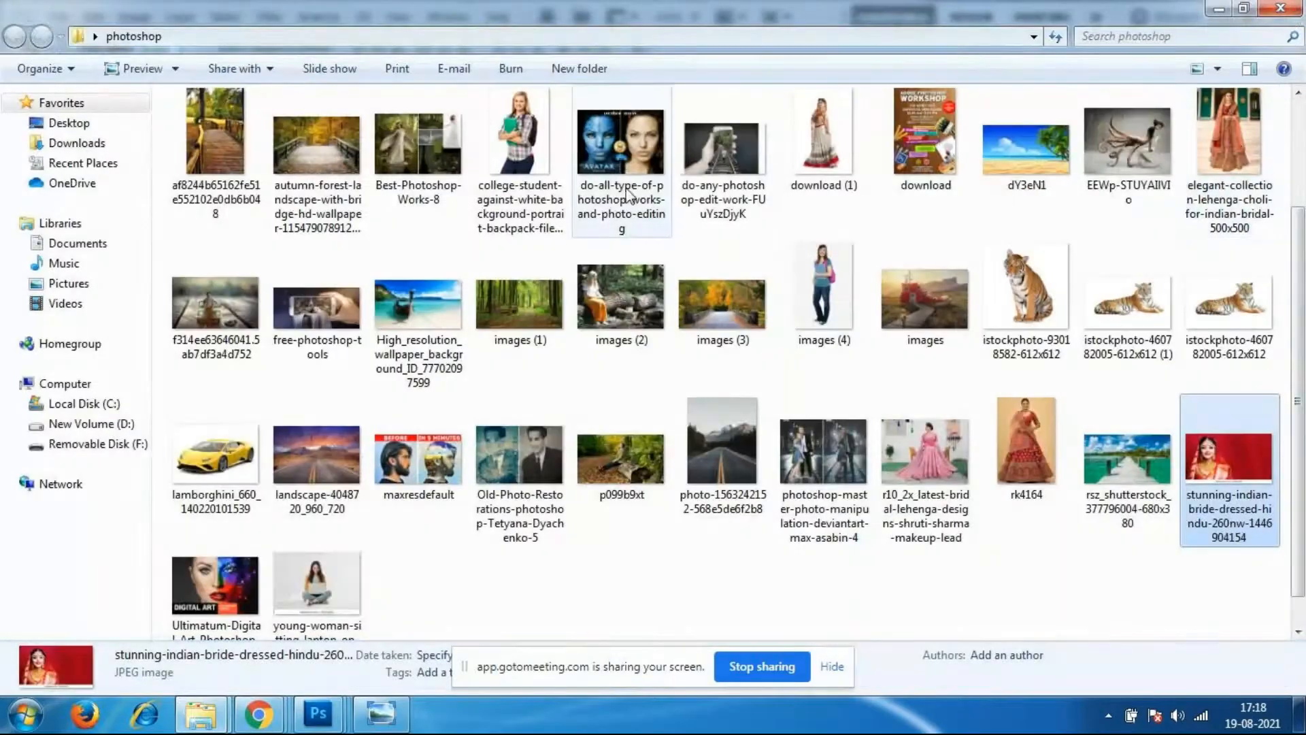
View the Avatar-style face edit and the yellow Lamborghini photo from the photoshop folder, closing each one.
{"action": "double_click", "coordinate": [620, 143]}
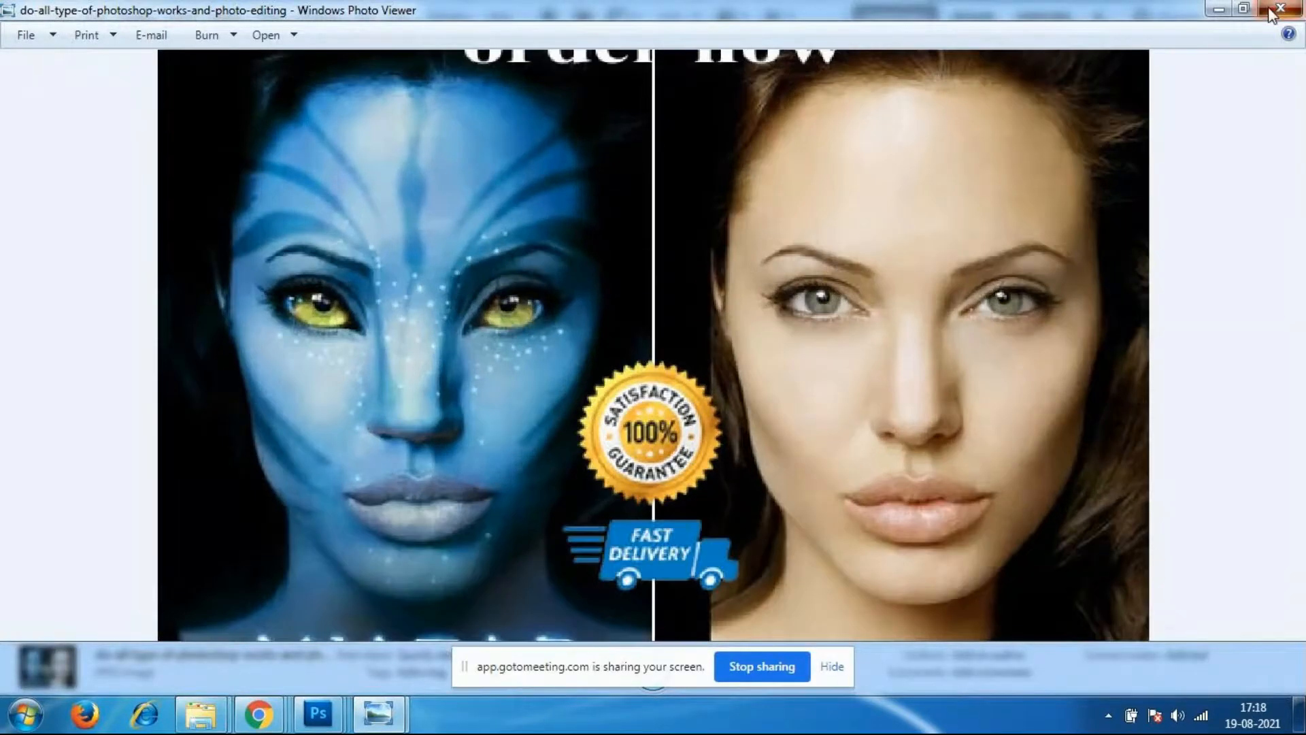
{"action": "left_click", "coordinate": [1273, 11]}
{"action": "double_click", "coordinate": [219, 462]}
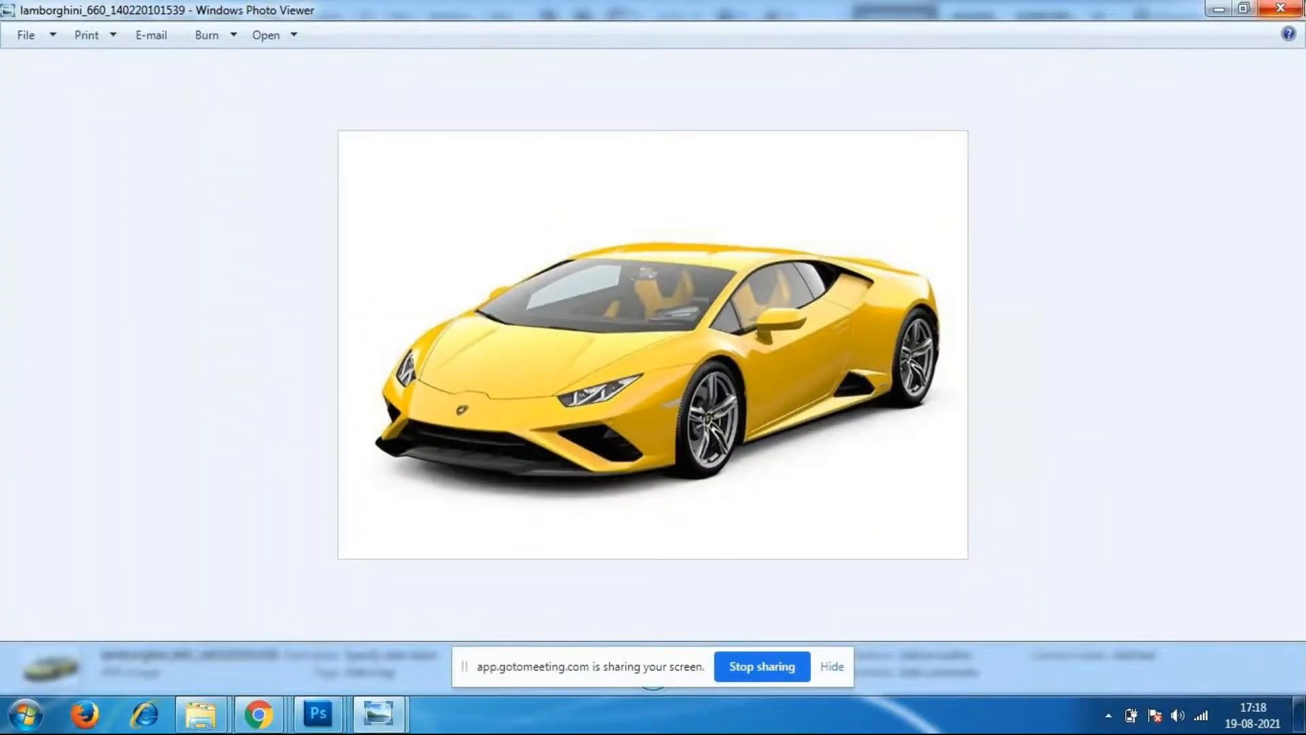
{"action": "left_click", "coordinate": [1295, 8]}
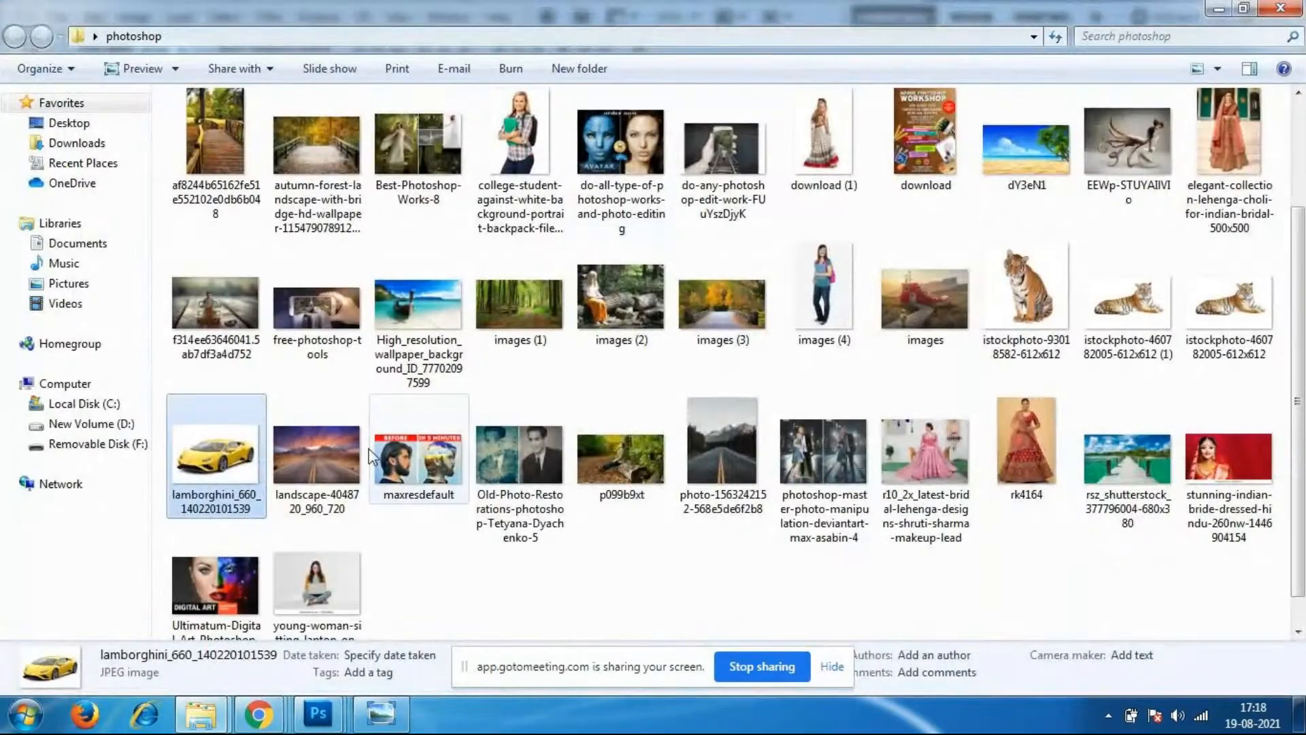
View the composite of the man leaning on the green car, and open free-photoshop-tools and Best-Photoshop-Works-8.
{"action": "double_click", "coordinate": [232, 315]}
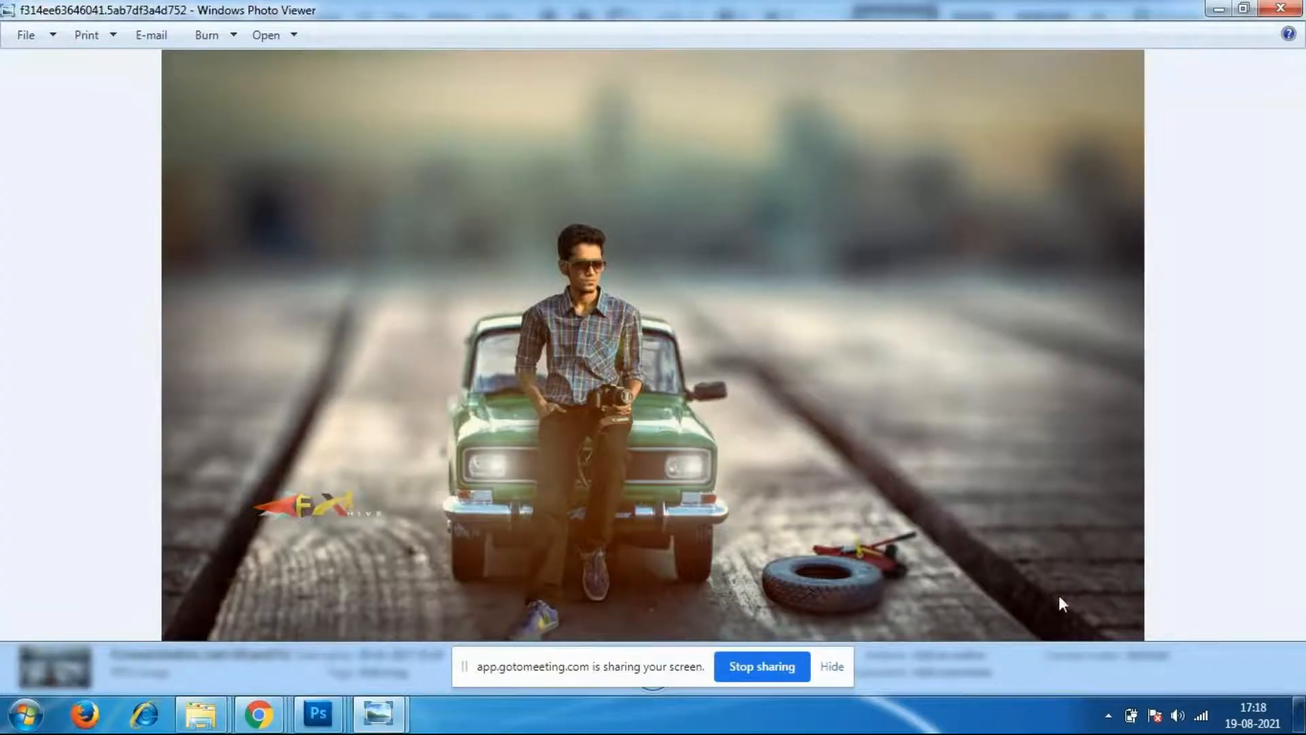
{"action": "left_click", "coordinate": [1251, 8]}
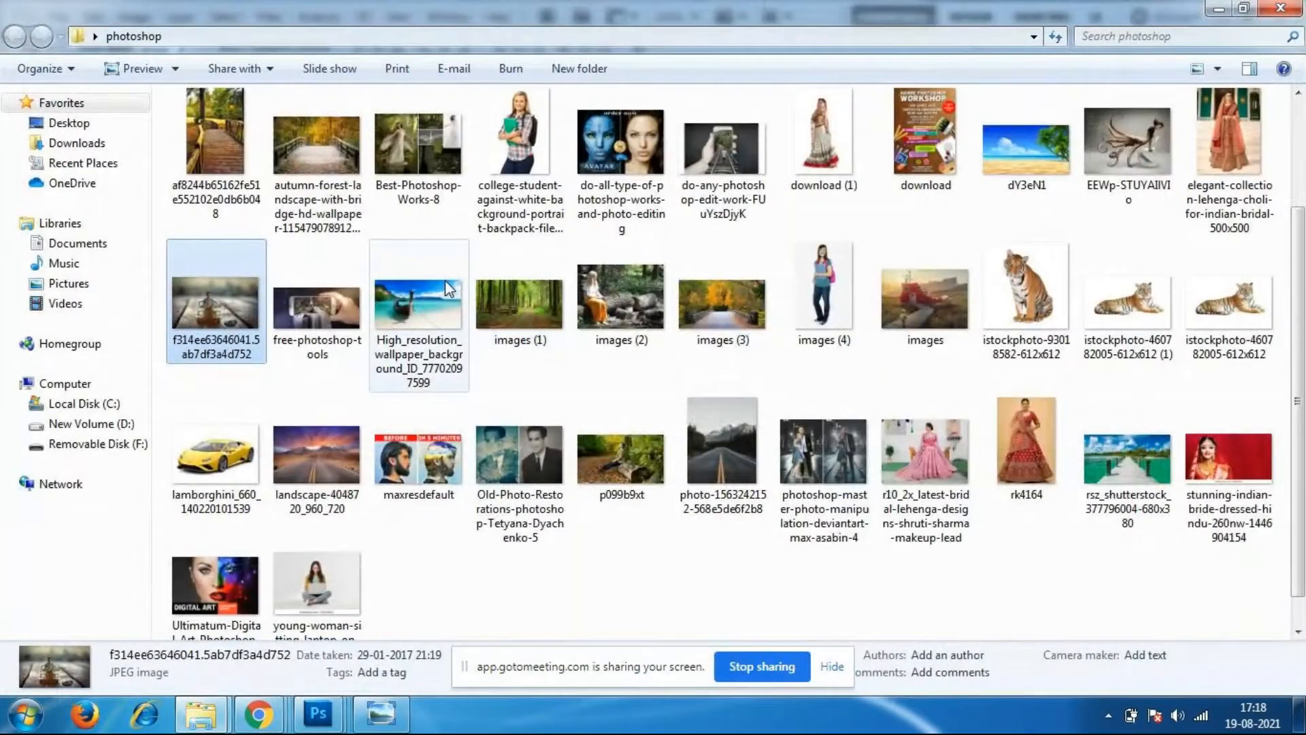
{"action": "left_click", "coordinate": [349, 316]}
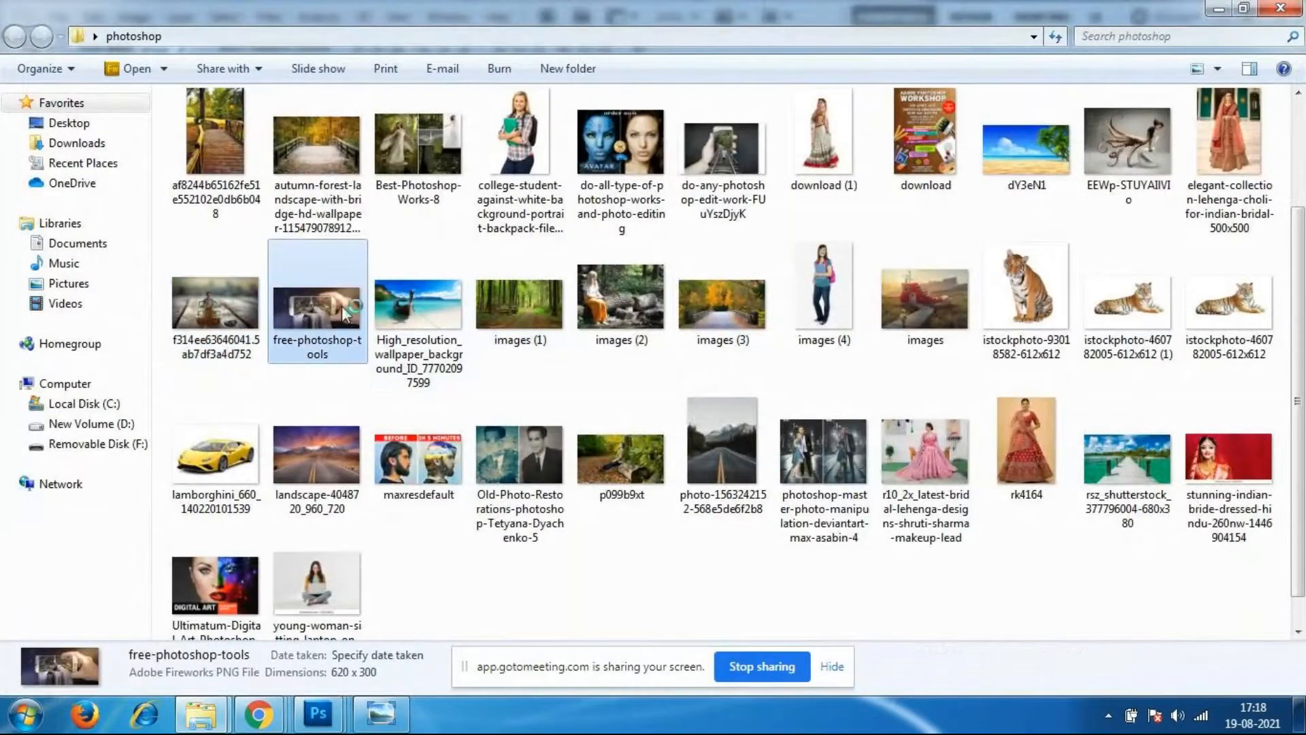
{"action": "double_click", "coordinate": [422, 145]}
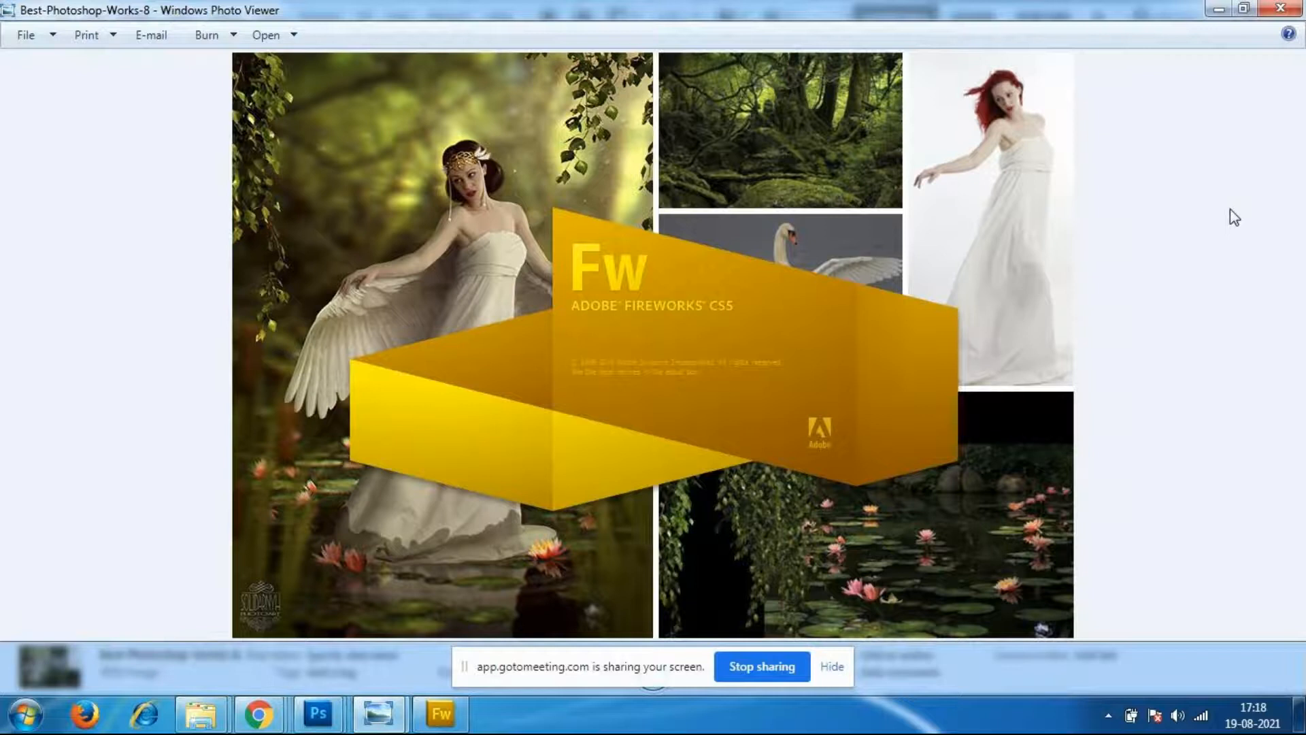
Force Adobe Fireworks CS5 to close through Windows Task Manager and dismiss its not-responding dialog.
{"action": "right_click", "coordinate": [448, 711]}
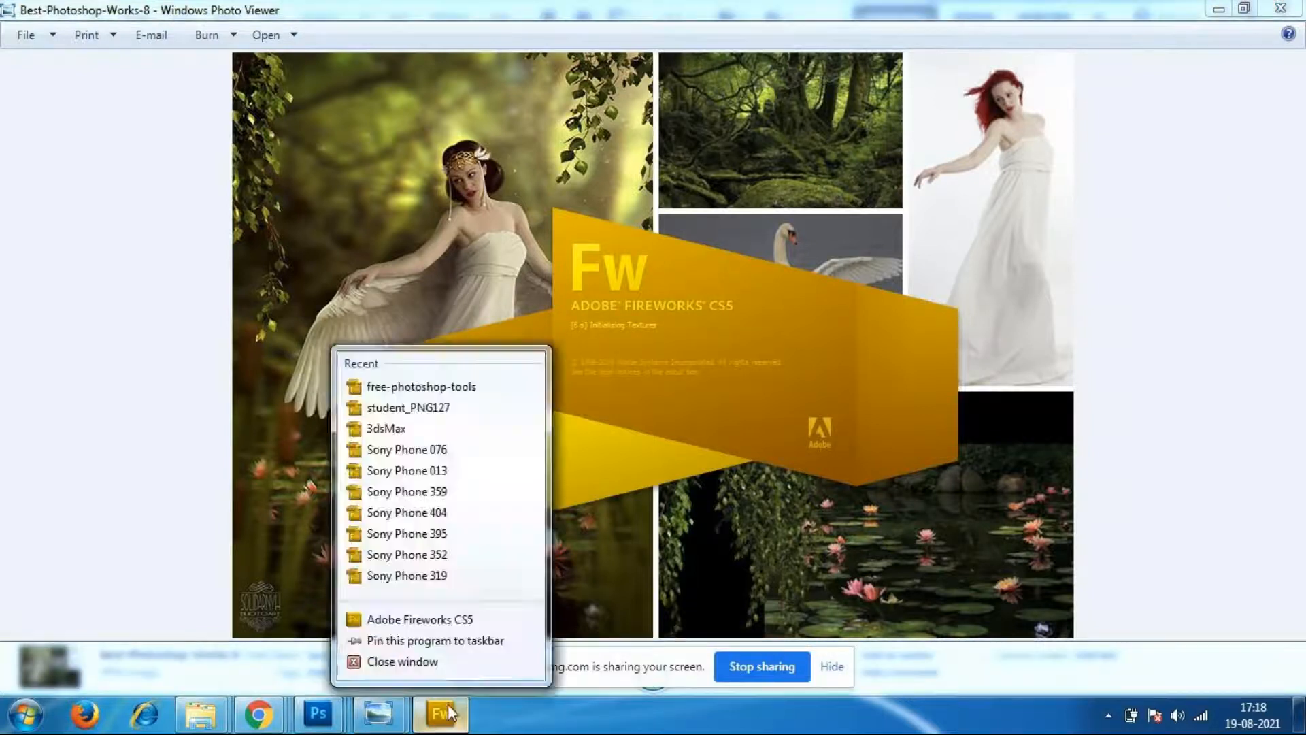
{"action": "right_click", "coordinate": [582, 720]}
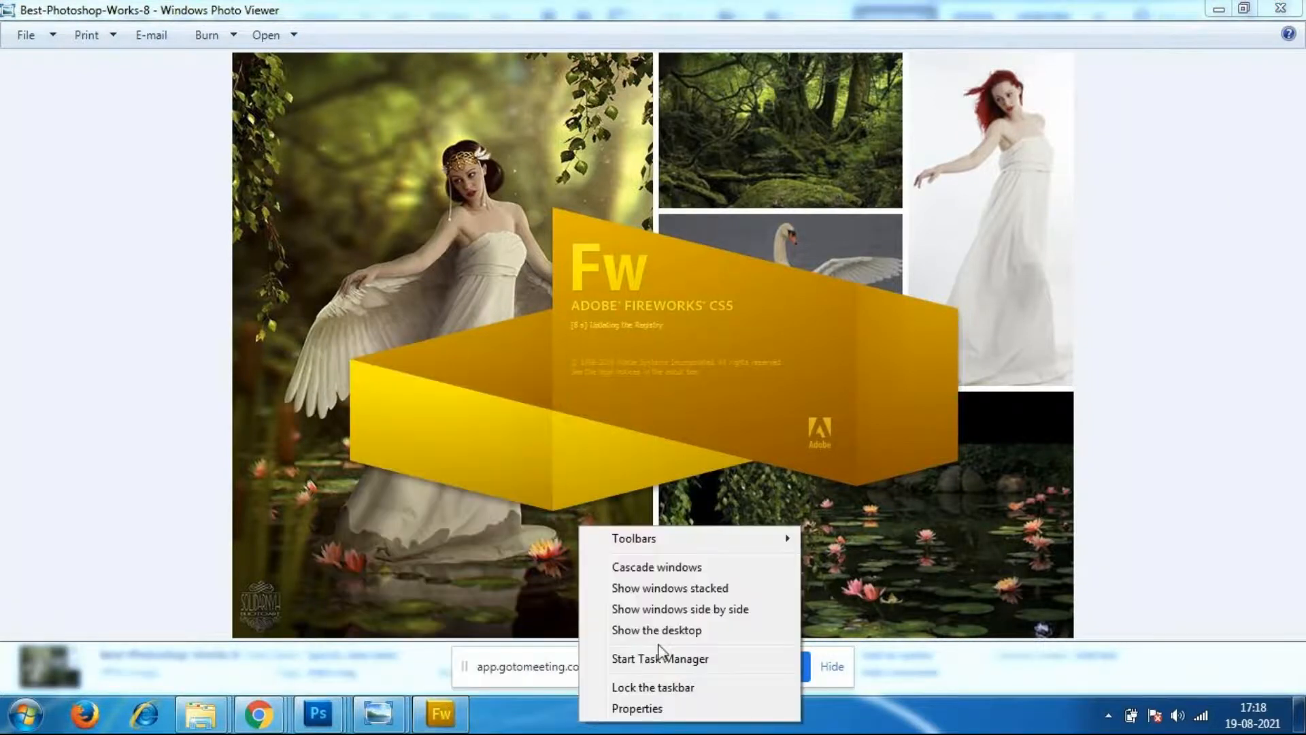
{"action": "left_click", "coordinate": [659, 651]}
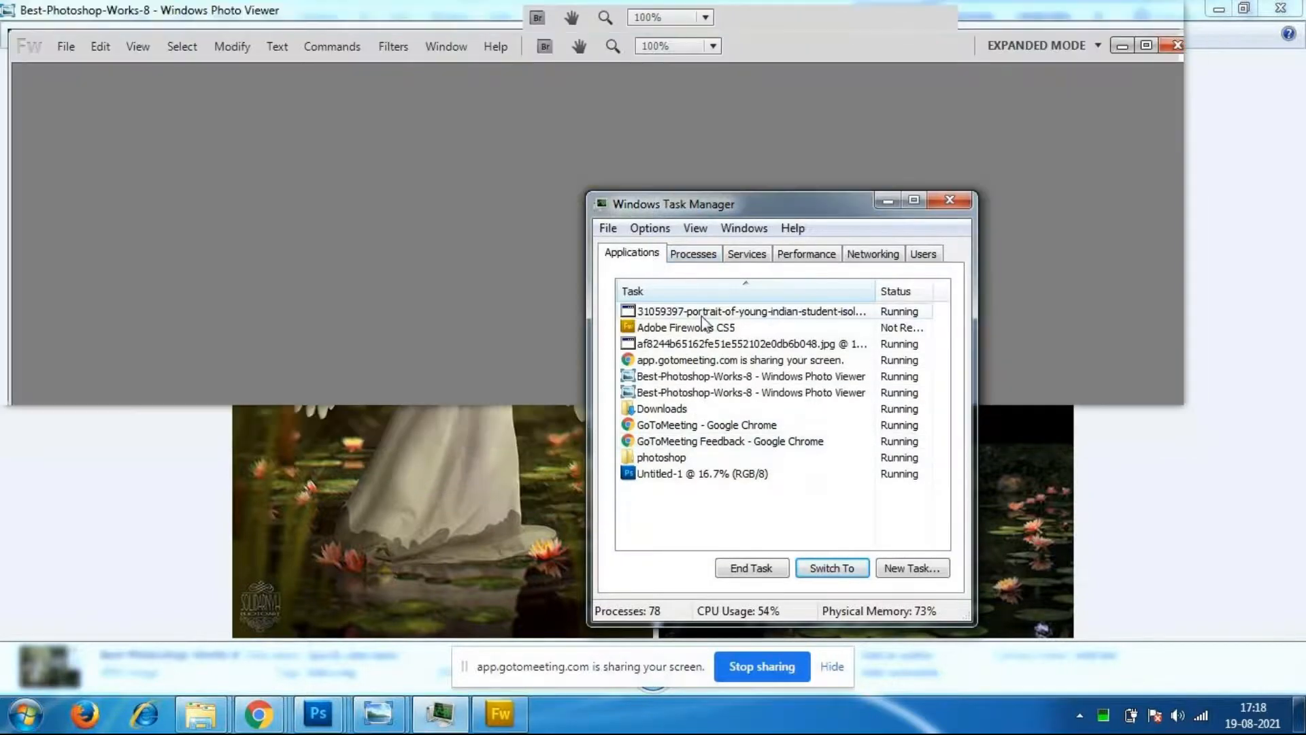
{"action": "left_click", "coordinate": [695, 327]}
{"action": "left_click", "coordinate": [768, 569]}
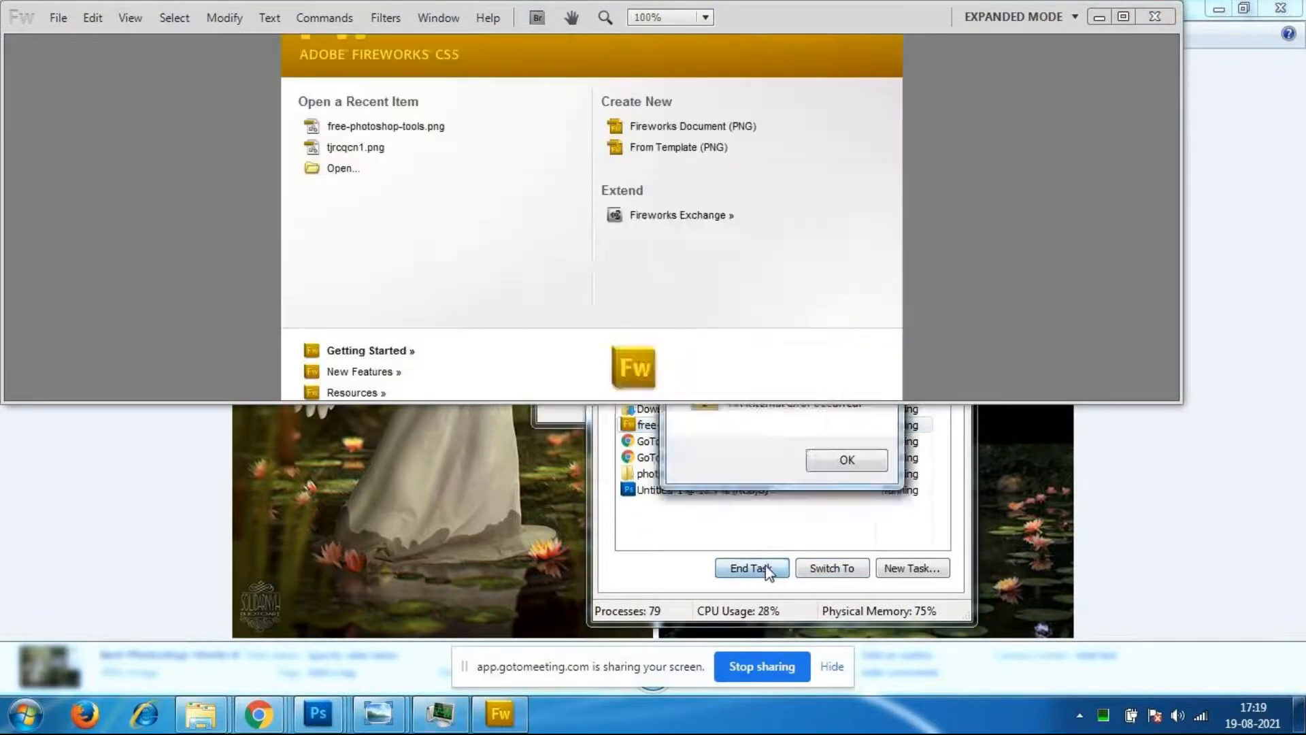
{"action": "left_click", "coordinate": [709, 436]}
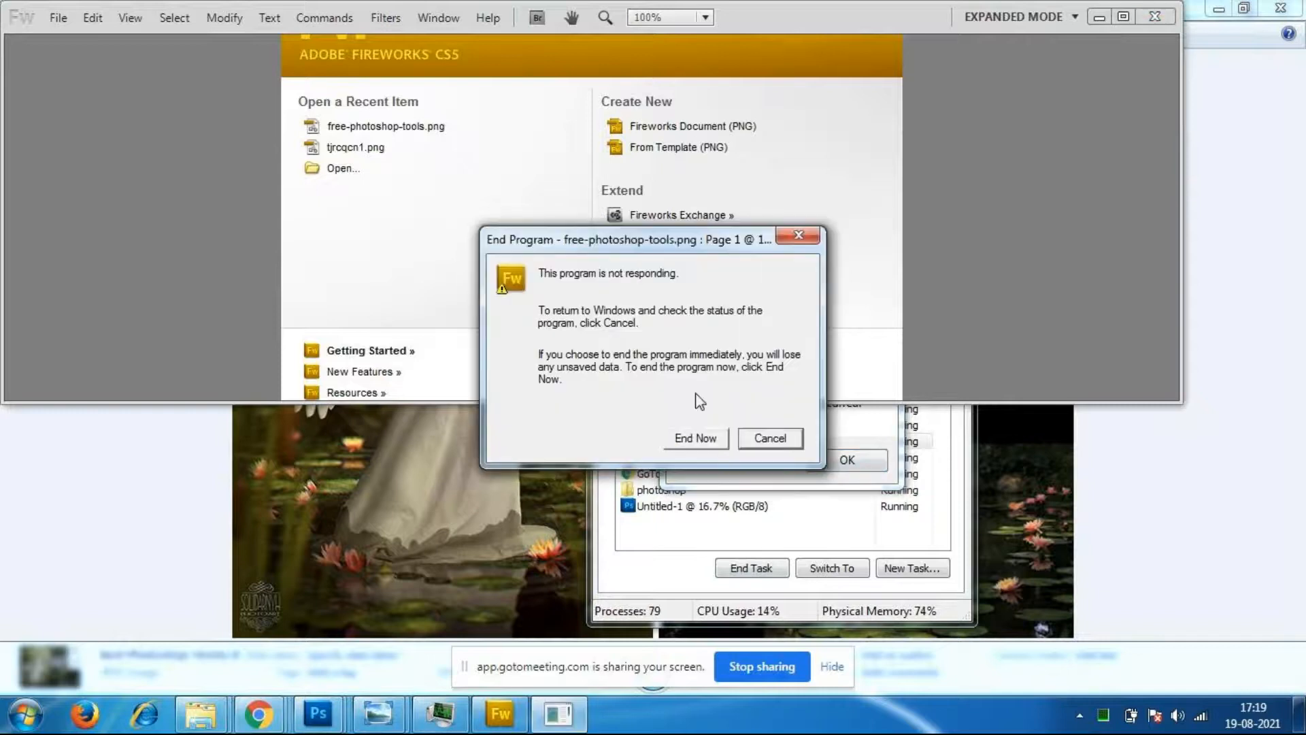
{"action": "left_click", "coordinate": [708, 438]}
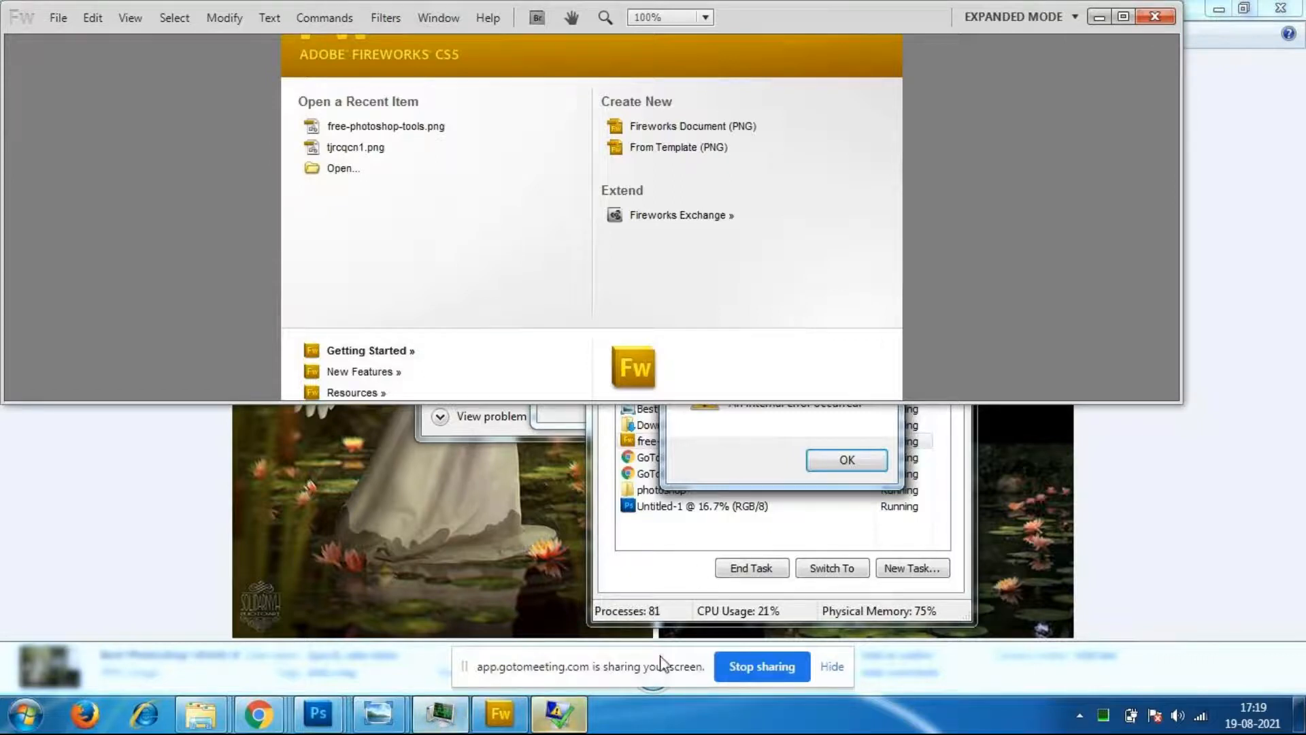
{"action": "left_click", "coordinate": [553, 725]}
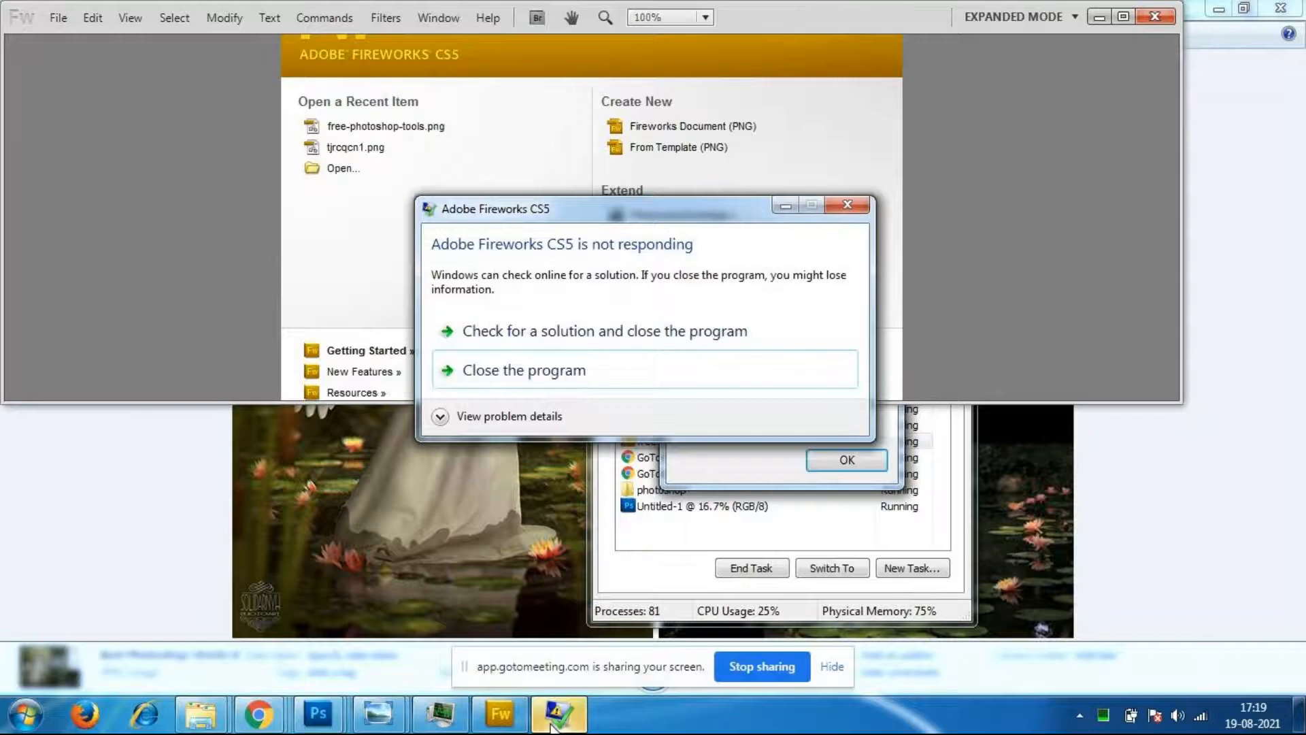
{"action": "left_click", "coordinate": [847, 205]}
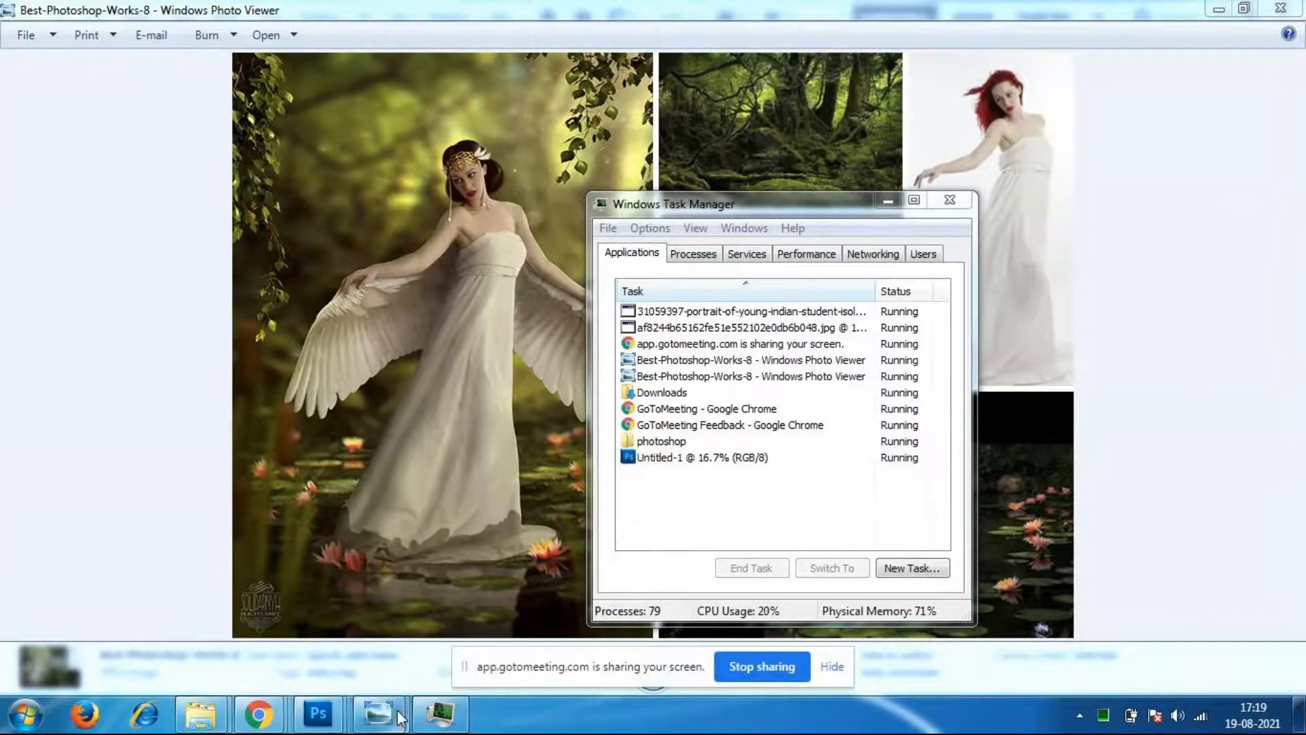
Switch to Photoshop and bring the bridge composite with the two women and tiger to the front in a floating window.
{"action": "mouse_move", "coordinate": [318, 713]}
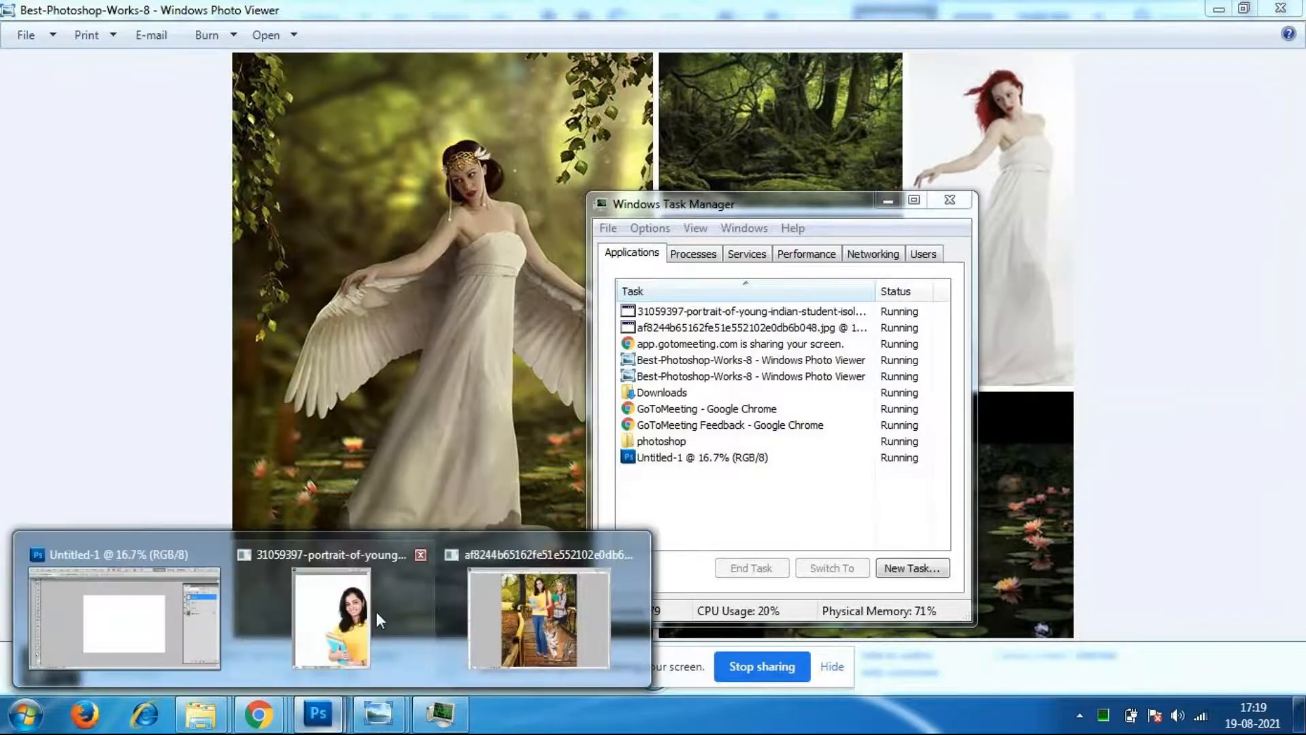
{"action": "left_click", "coordinate": [509, 623]}
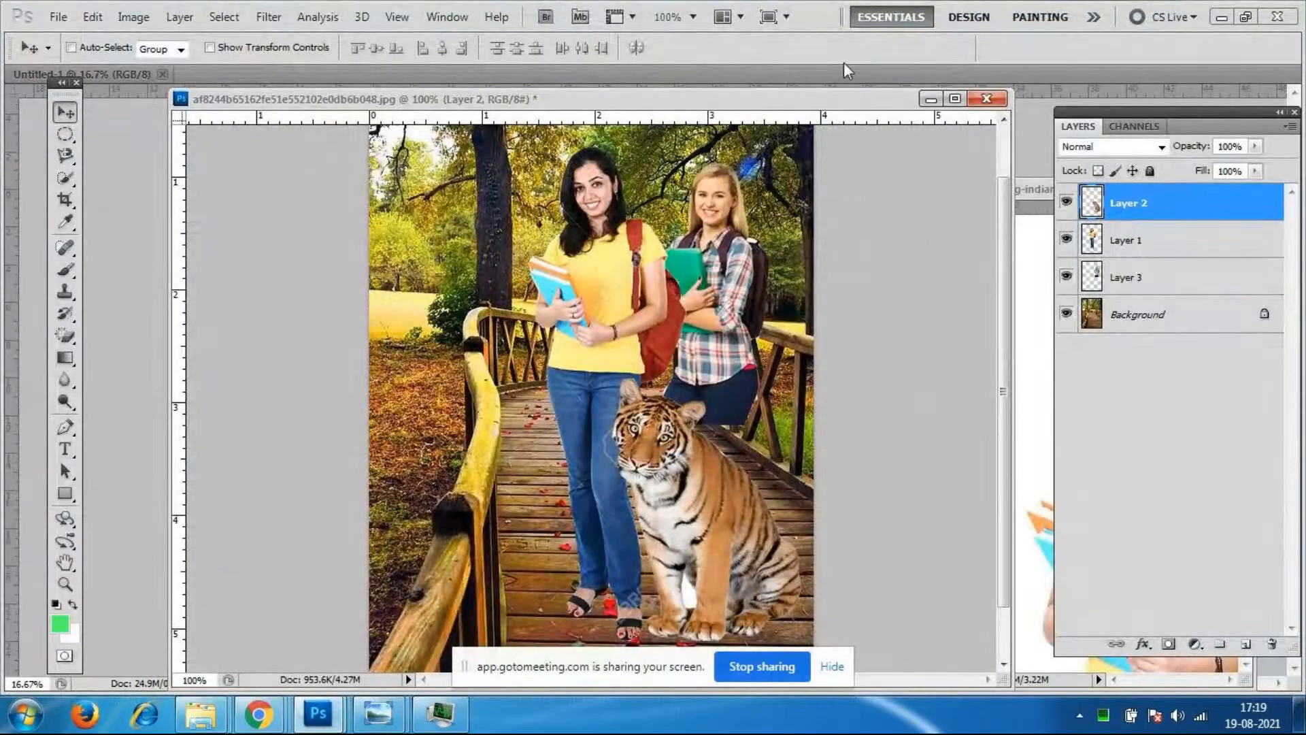
{"action": "left_click_drag", "start_coordinate": [763, 104], "coordinate": [752, 82]}
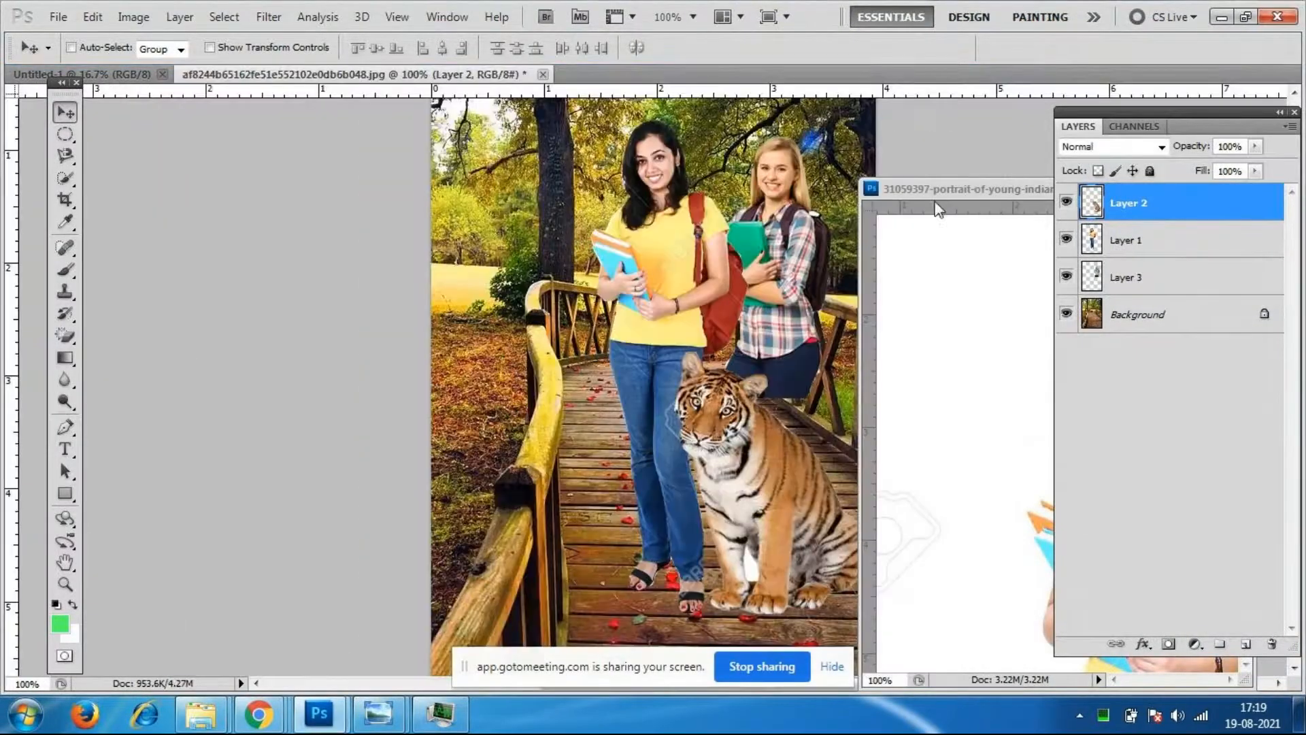
{"action": "left_click", "coordinate": [974, 193]}
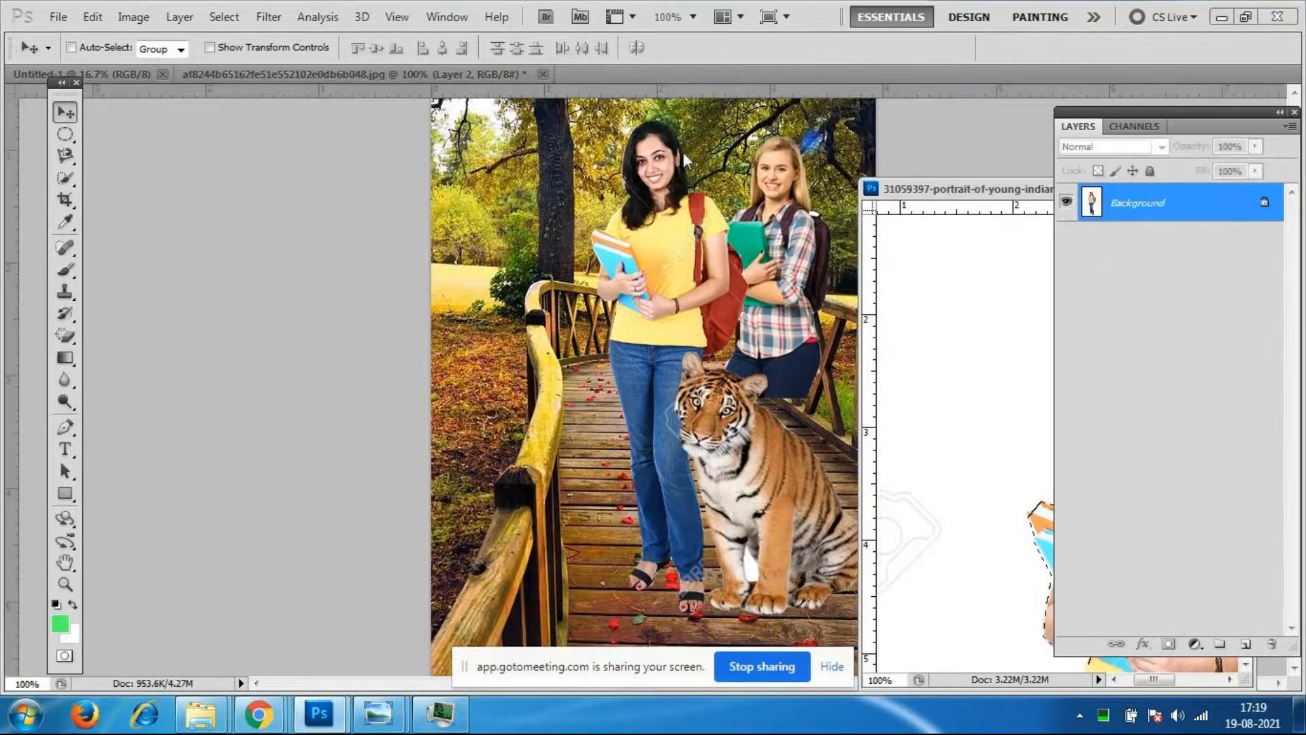
{"action": "left_click_drag", "start_coordinate": [429, 76], "coordinate": [470, 98]}
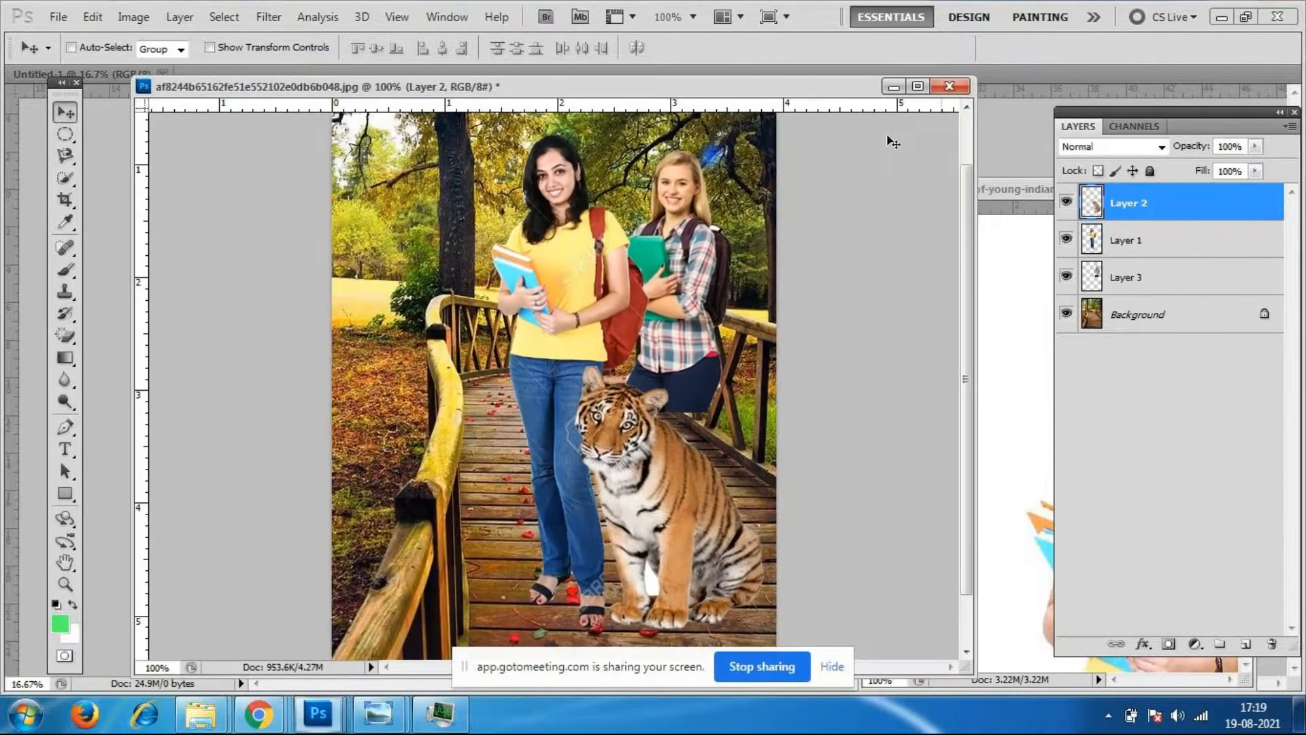
Scale the blonde woman on Layer 3 to 76.67% and position her just behind the woman in yellow.
{"action": "left_click", "coordinate": [1130, 284]}
{"action": "left_click_drag", "start_coordinate": [693, 291], "coordinate": [677, 298]}
{"action": "key", "text": "ctrl+t"}
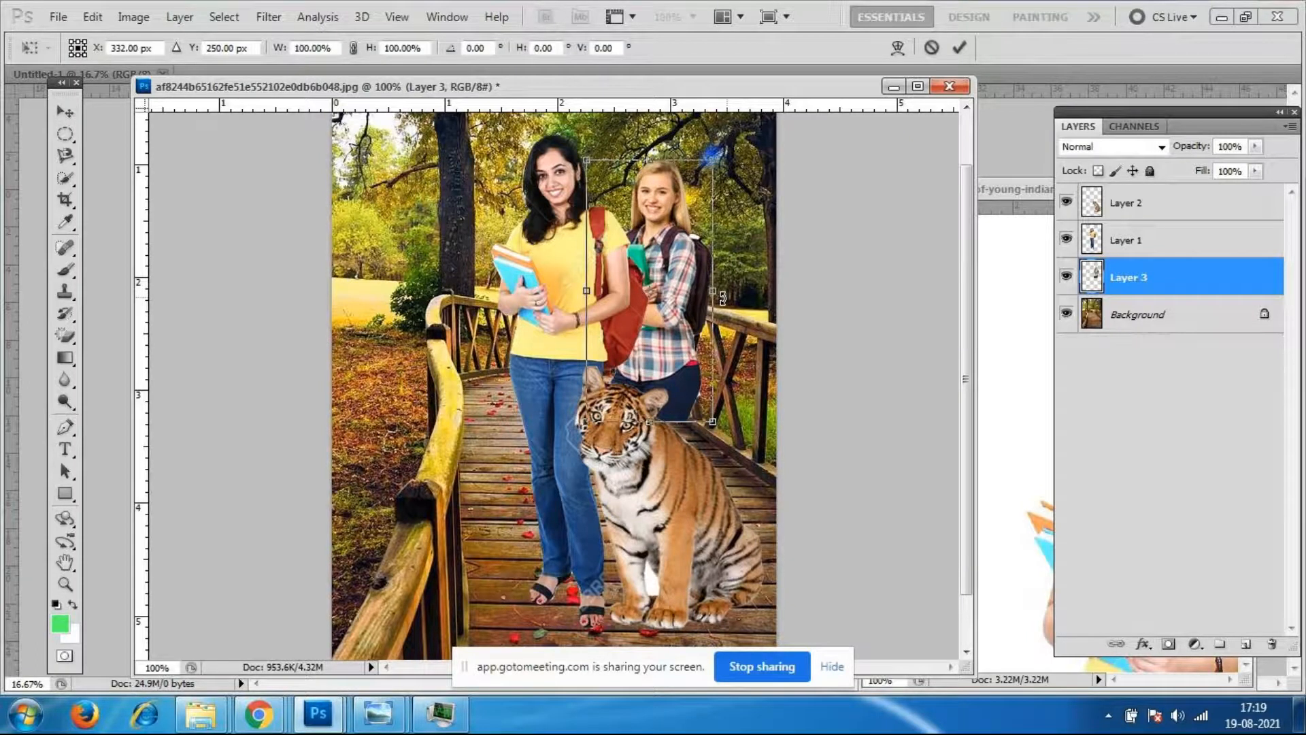
{"action": "left_click_drag", "start_coordinate": [712, 161], "coordinate": [699, 195]}
{"action": "left_click_drag", "start_coordinate": [675, 270], "coordinate": [702, 284]}
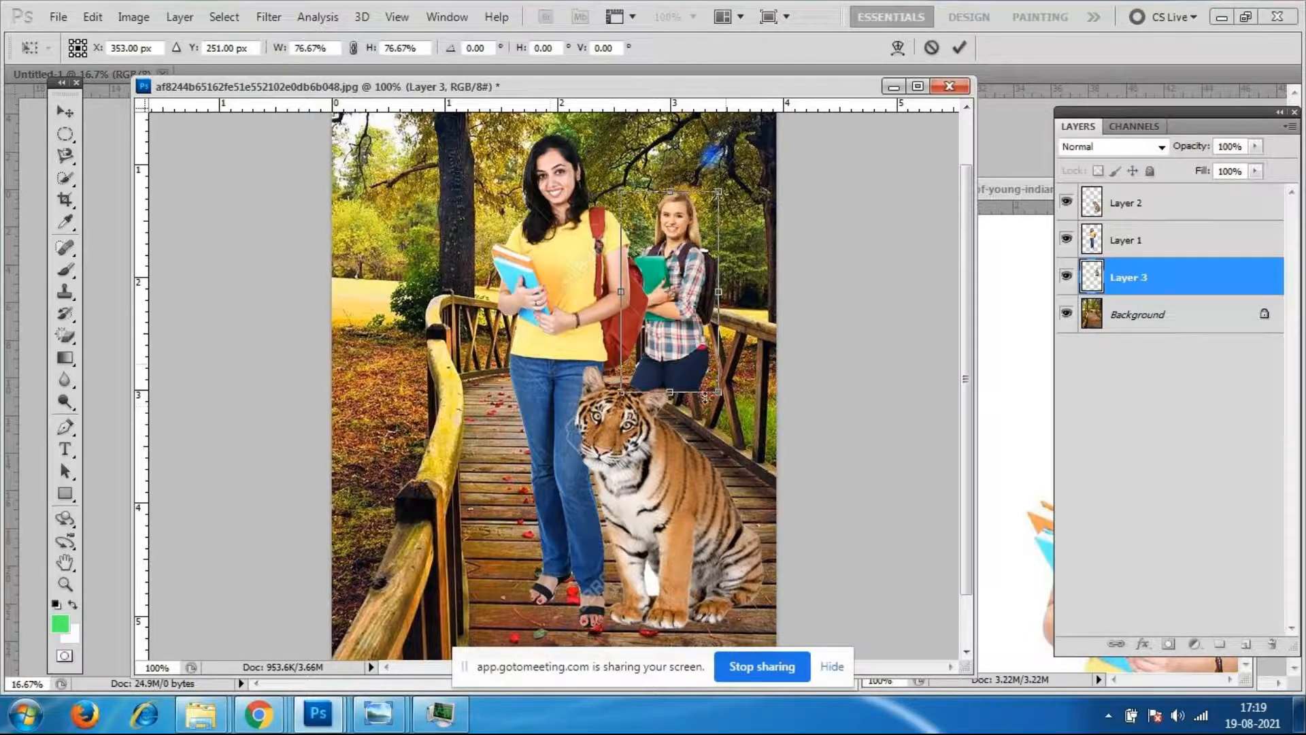
{"action": "key", "text": "Return"}
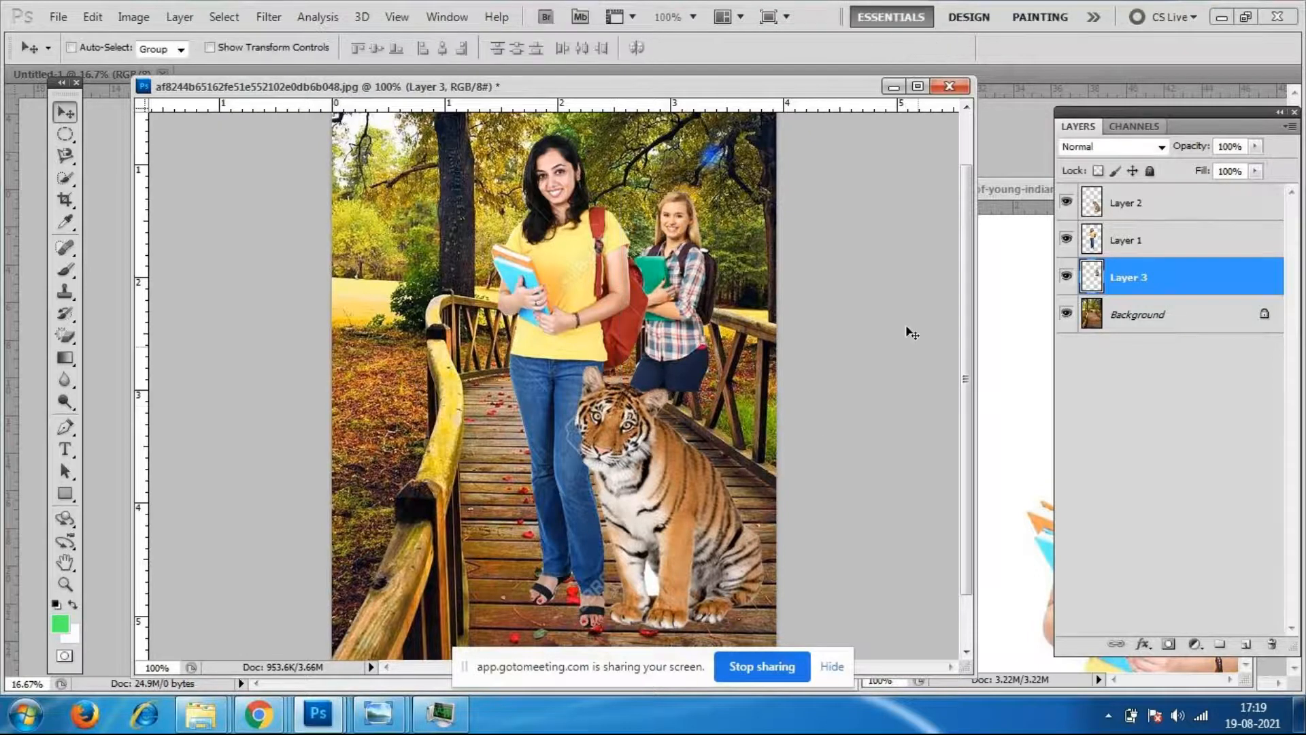
Move the tiger on Layer 2 slightly up and away from the woman in yellow, in front of the blonde woman.
{"action": "left_click", "coordinate": [1128, 203]}
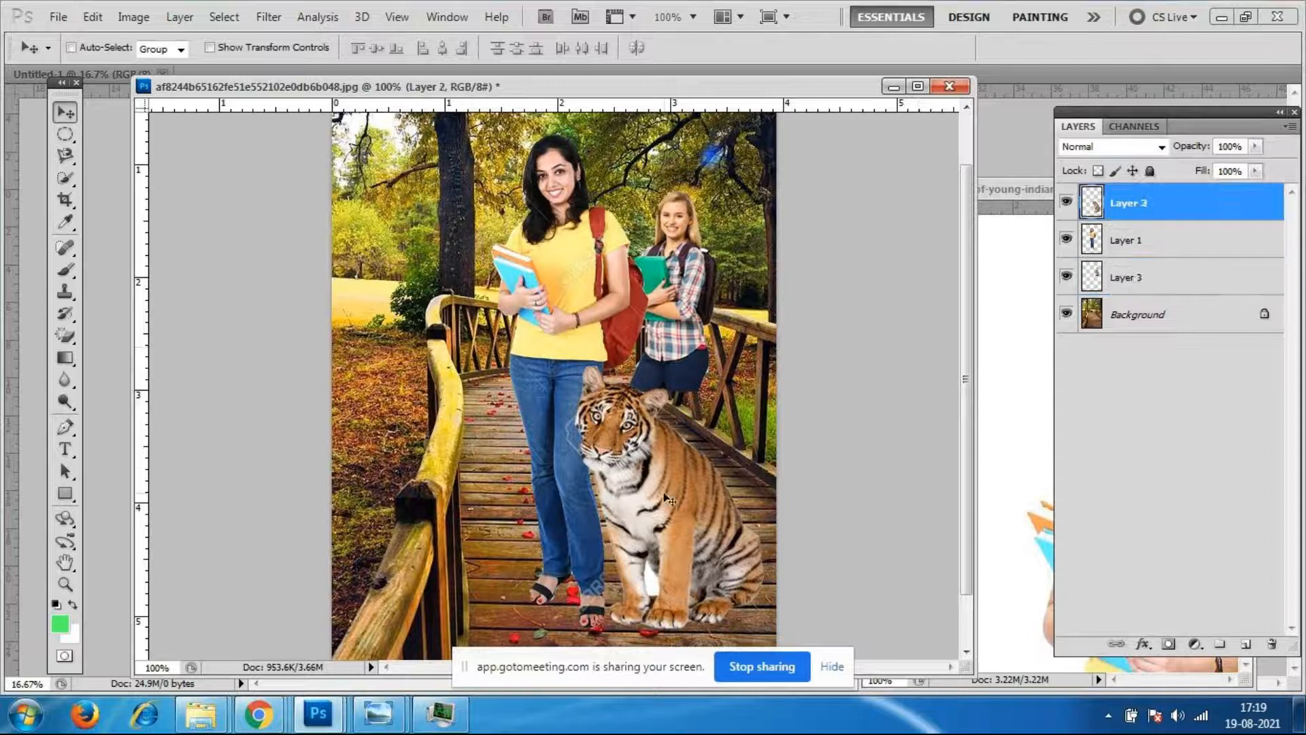
{"action": "left_click_drag", "start_coordinate": [664, 491], "coordinate": [695, 466]}
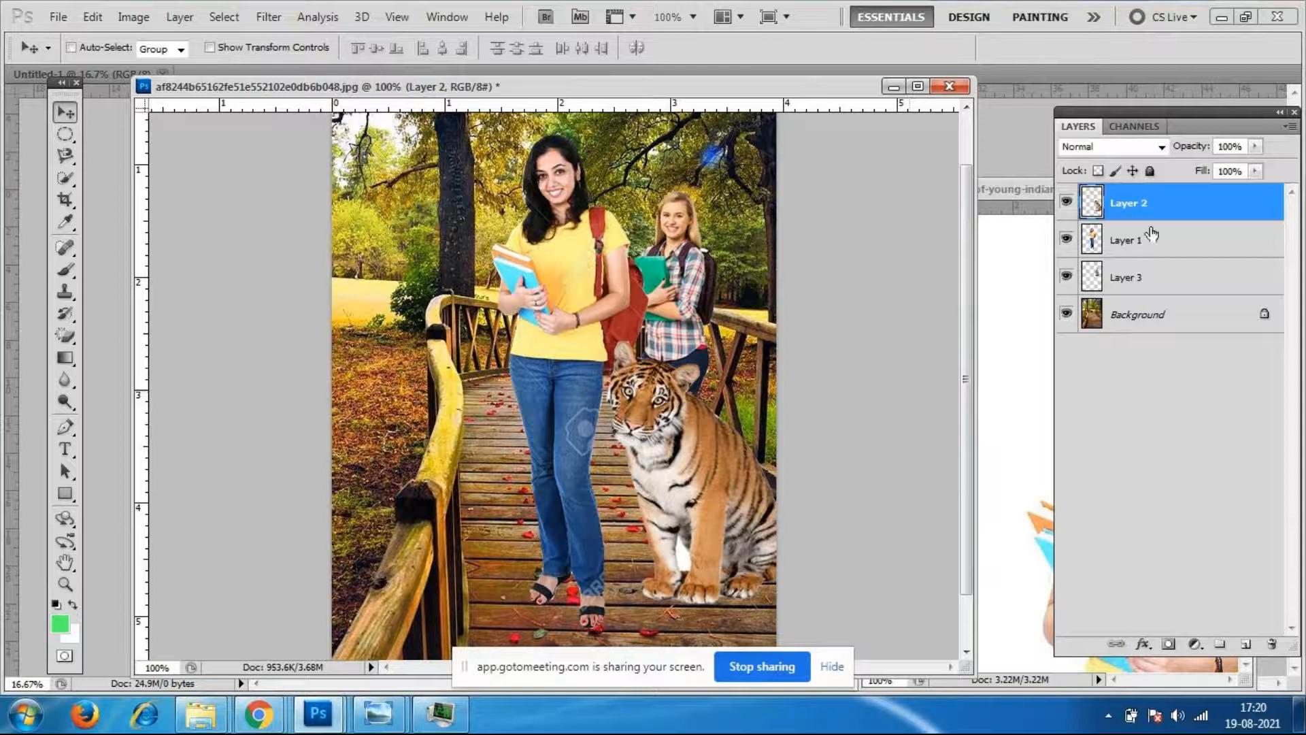
Select Layer 3 and nudge the blonde student in the plaid shirt slightly to the left.
{"action": "left_click", "coordinate": [1184, 290]}
{"action": "key", "text": "Left"}
{"action": "key", "text": "Left"}
{"action": "key", "text": "Left"}
{"action": "right_click", "coordinate": [1183, 294]}
{"action": "key", "text": "Escape"}
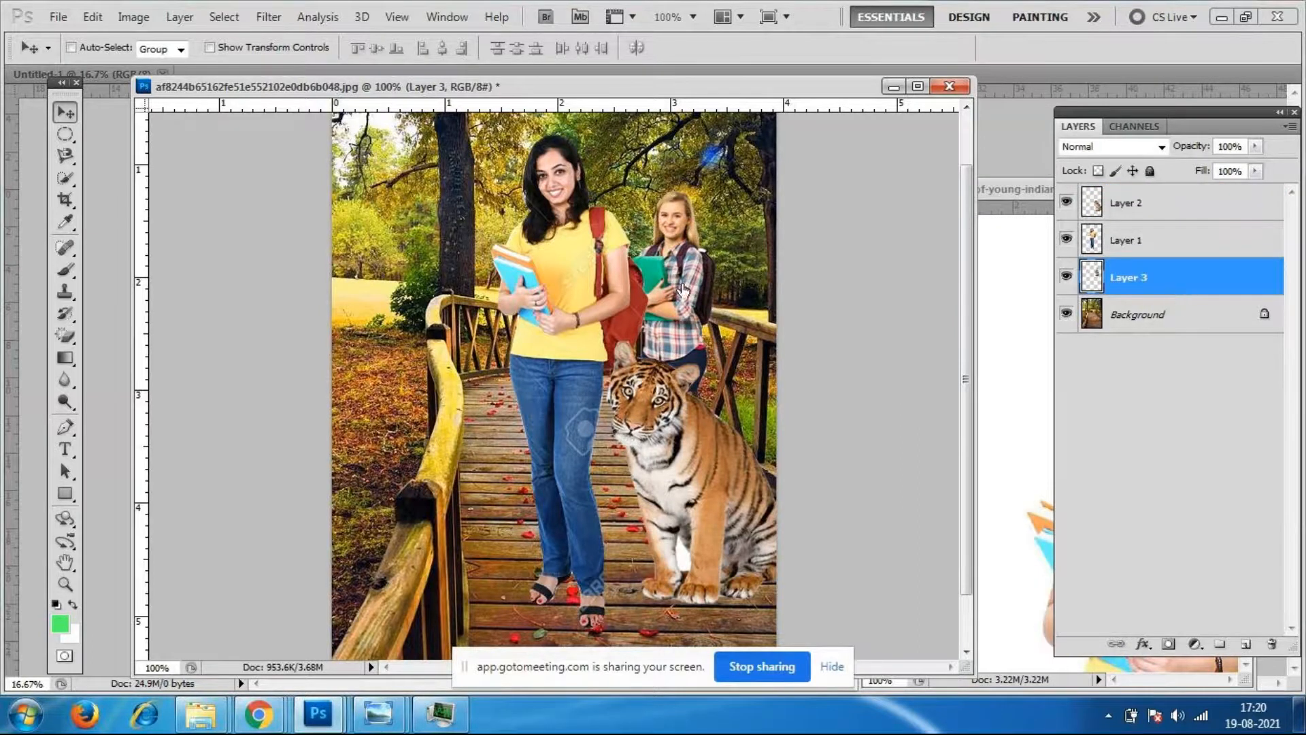
{"action": "key", "text": "Left"}
{"action": "key", "text": "Left"}
{"action": "key", "text": "Left"}
{"action": "key", "text": "Left"}
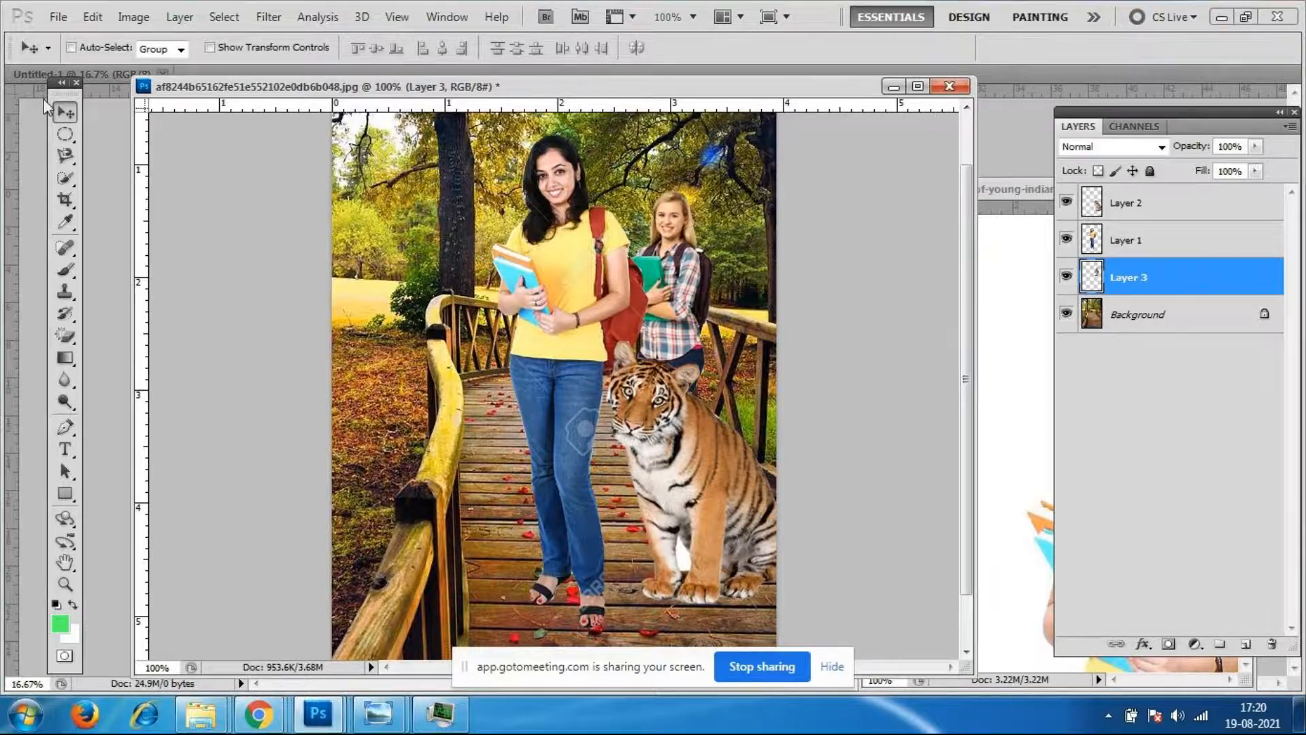
Start saving the composite as a separate Photoshop-format file named work1.
{"action": "left_click", "coordinate": [60, 18]}
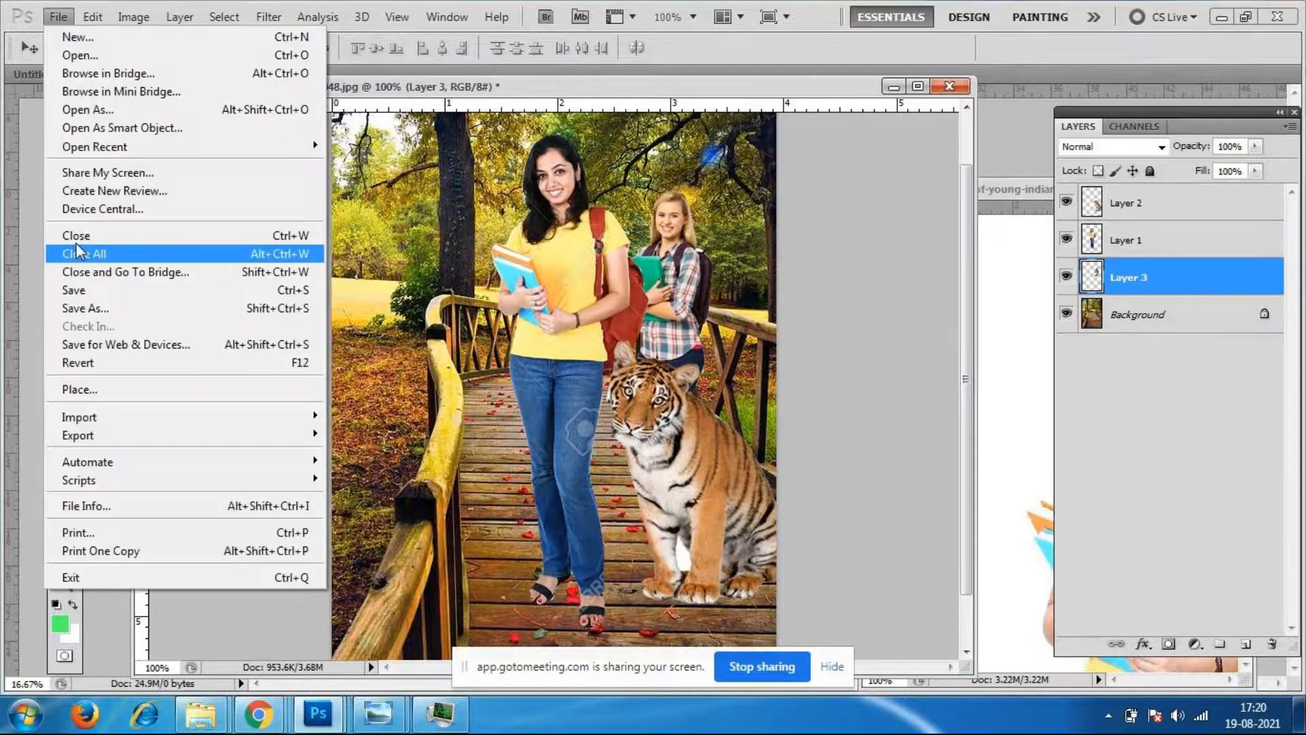
{"action": "left_click", "coordinate": [98, 308]}
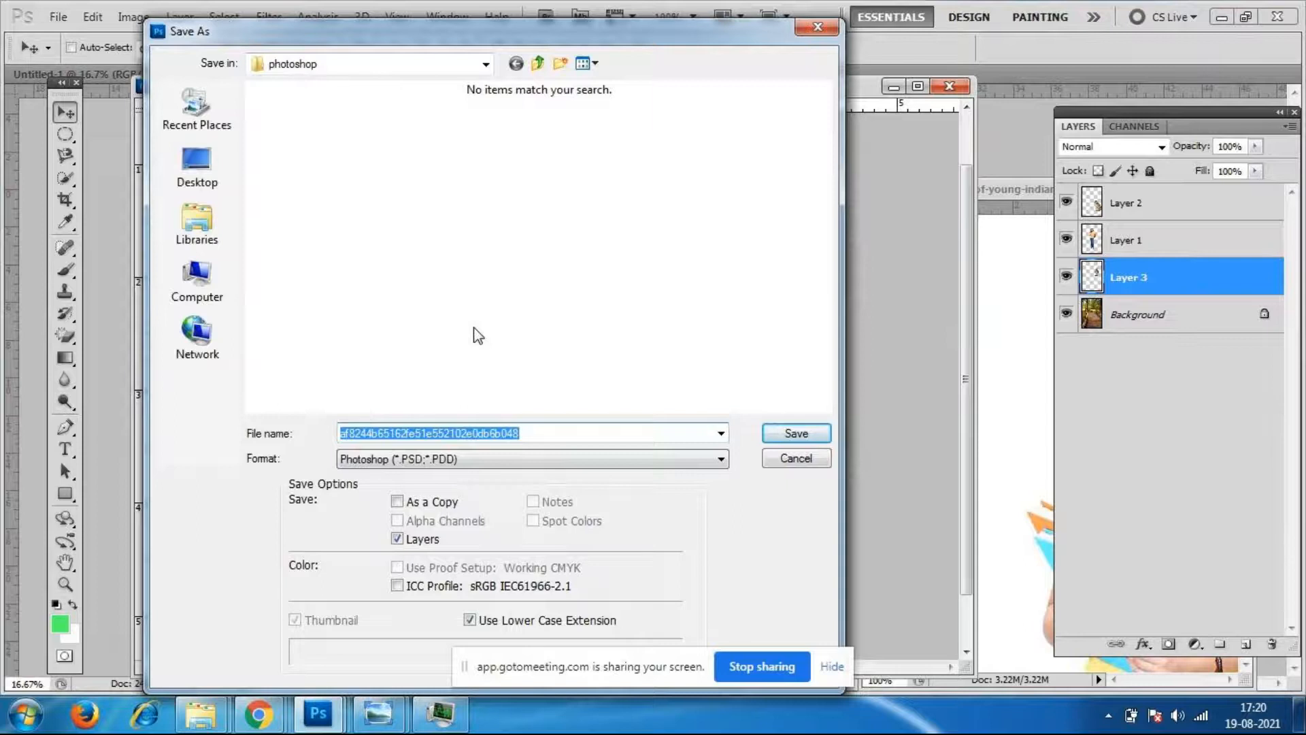
{"action": "type", "text": "l"}
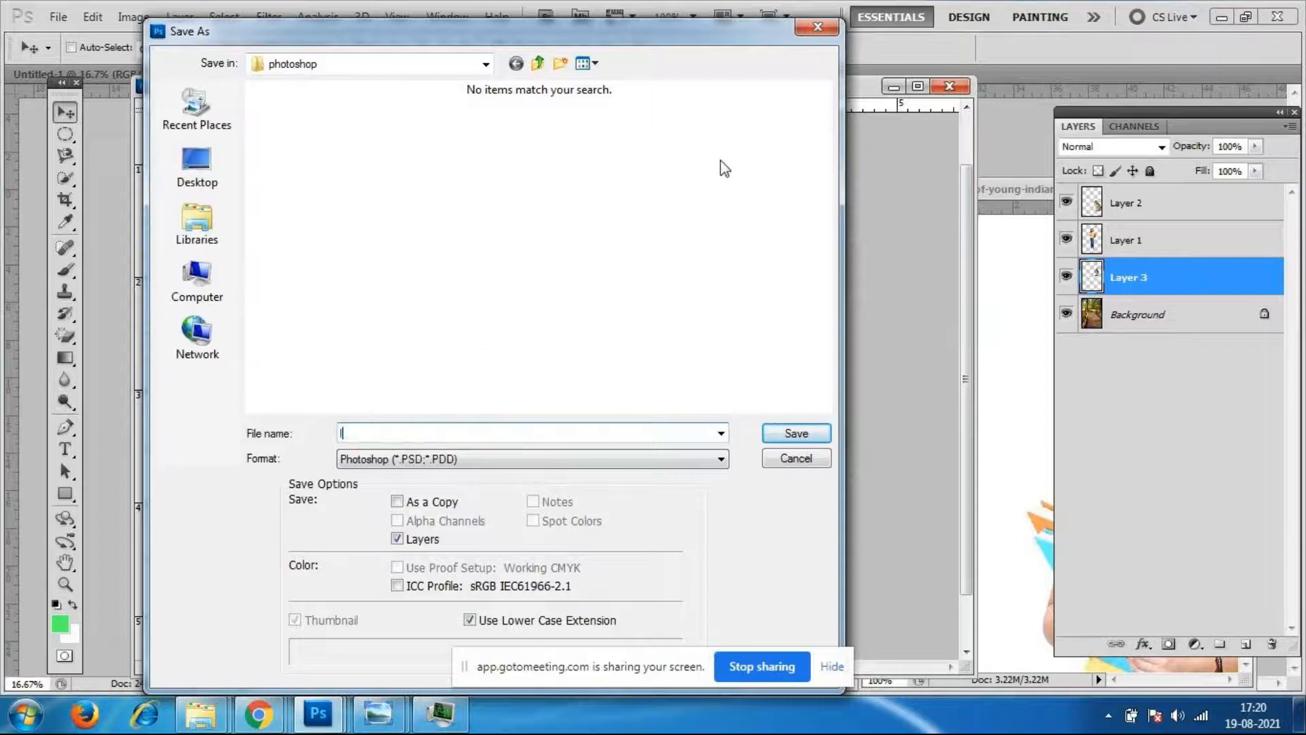
{"action": "type", "text": "assotool"}
{"action": "key", "text": "BackSpace"}
{"action": "key", "text": "BackSpace"}
{"action": "key", "text": "BackSpace"}
{"action": "key", "text": "BackSpace"}
{"action": "key", "text": "BackSpace"}
{"action": "key", "text": "BackSpace"}
{"action": "key", "text": "BackSpace"}
{"action": "key", "text": "BackSpace"}
{"action": "key", "text": "BackSpace"}
{"action": "type", "text": "po"}
{"action": "key", "text": "BackSpace"}
{"action": "key", "text": "BackSpace"}
{"action": "type", "text": "work1"}
{"action": "right_click", "coordinate": [415, 232]}
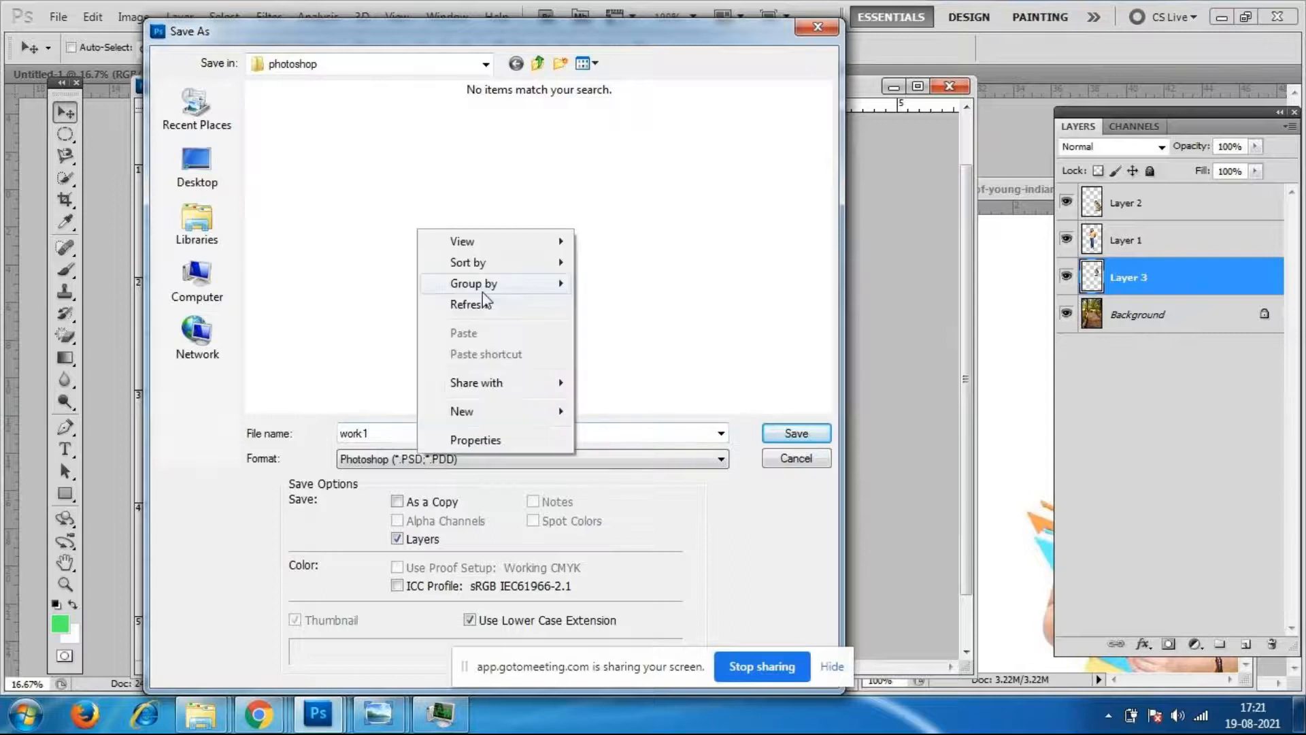
{"action": "left_click", "coordinate": [479, 304]}
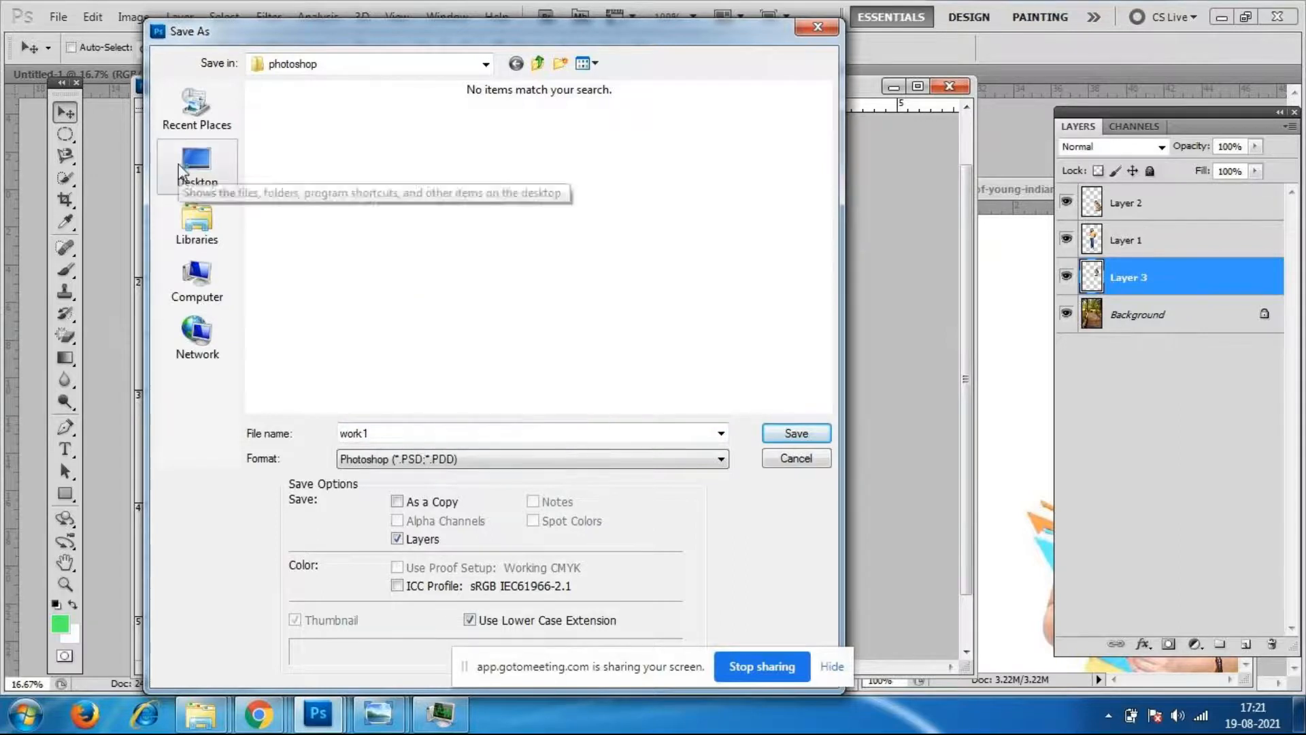
Create a new folder named "photoshop work" on the Desktop from within the save dialog.
{"action": "left_click", "coordinate": [179, 163]}
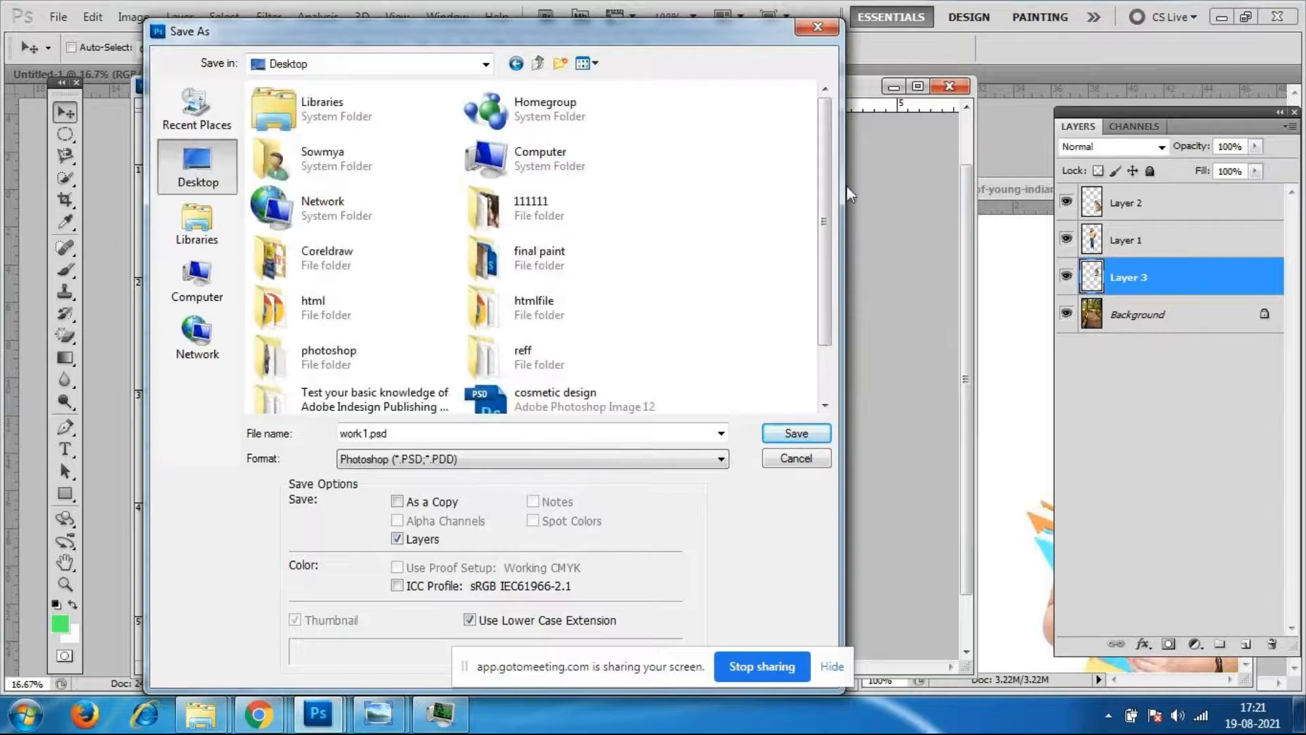
{"action": "scroll", "coordinate": [748, 238], "scroll_direction": "down", "scroll_amount": 2}
{"action": "right_click", "coordinate": [699, 246]}
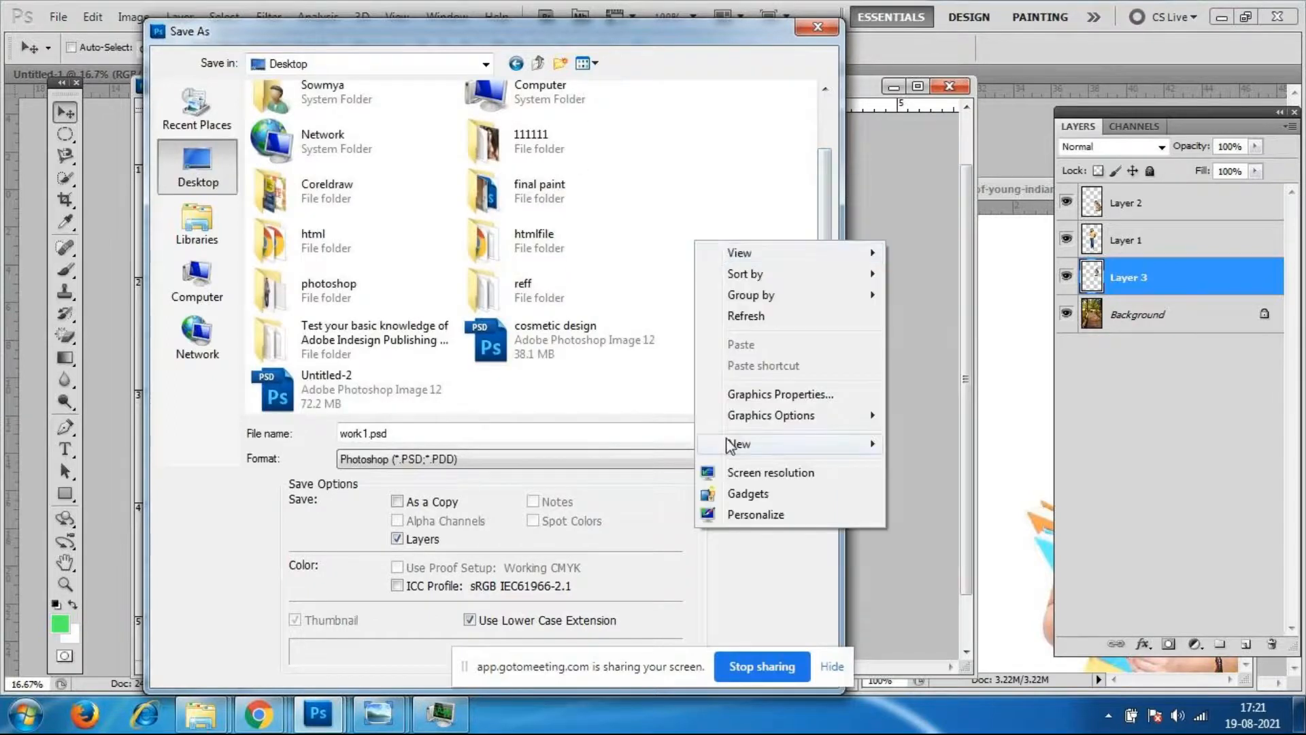
{"action": "mouse_move", "coordinate": [817, 444]}
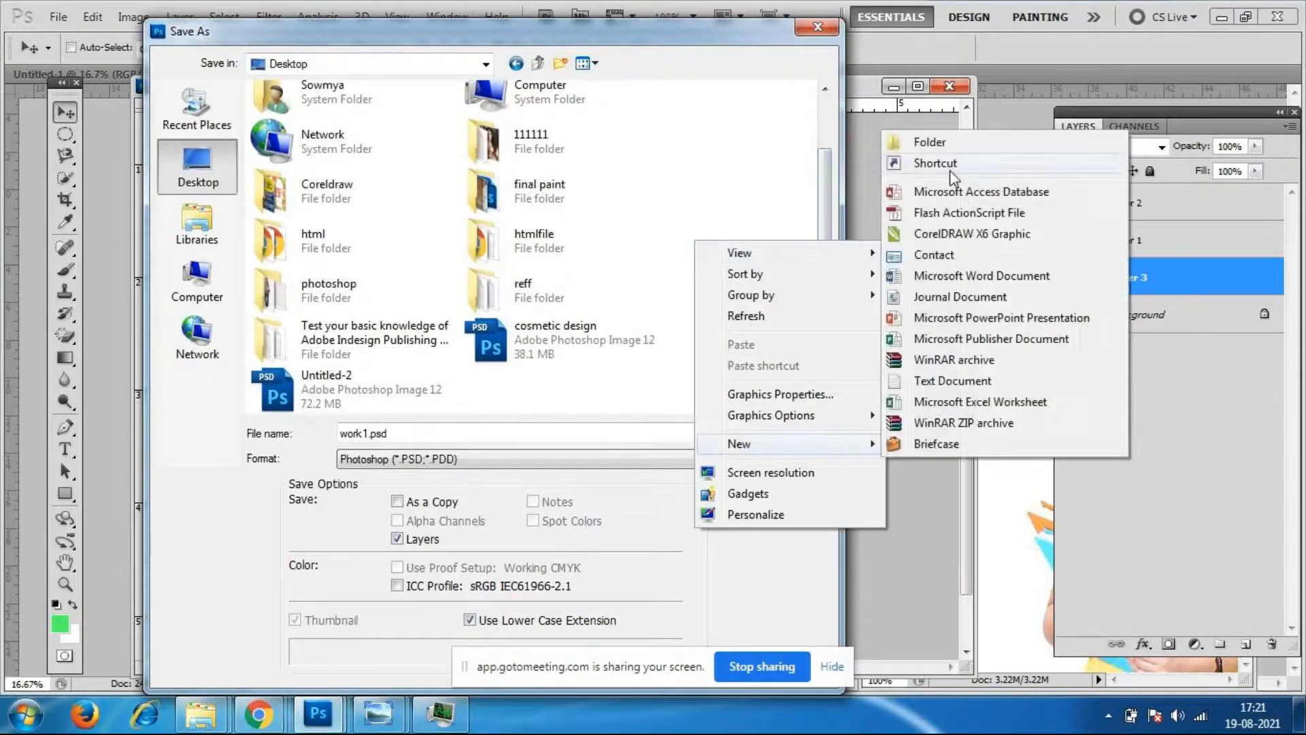
{"action": "left_click", "coordinate": [946, 142]}
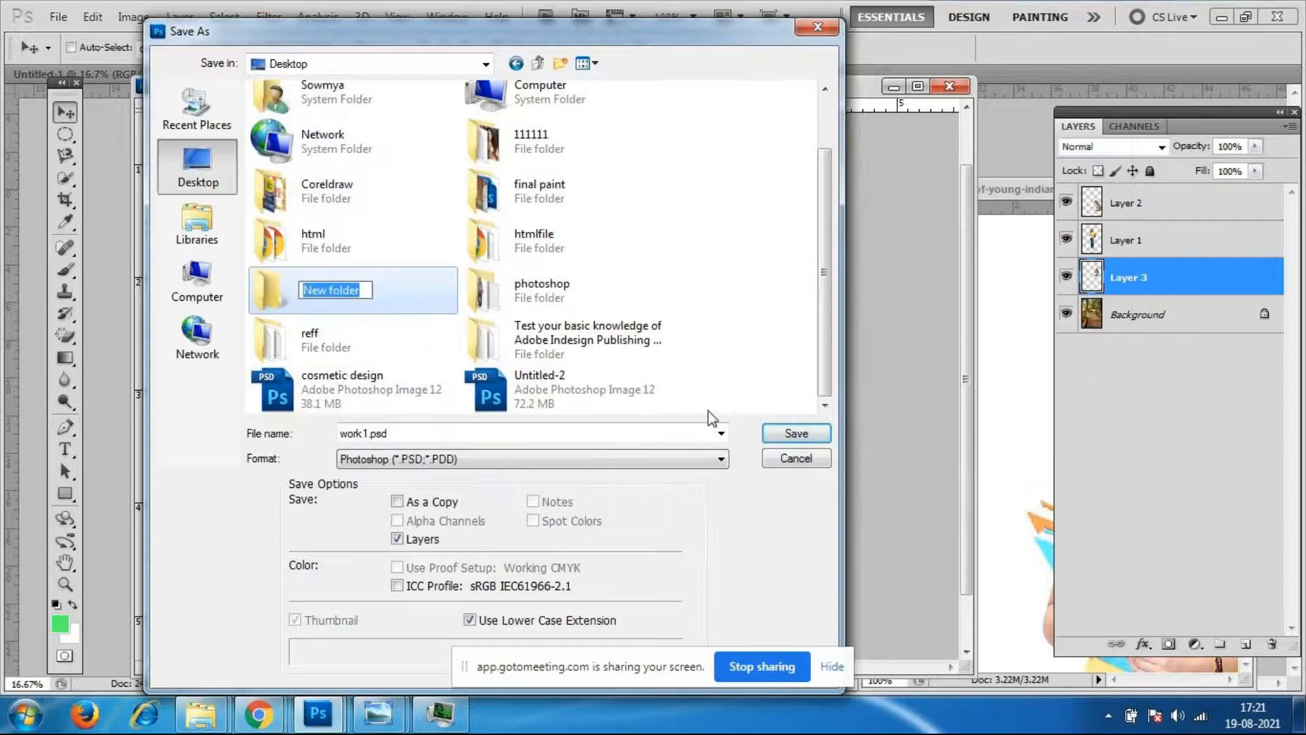
{"action": "type", "text": "photo"}
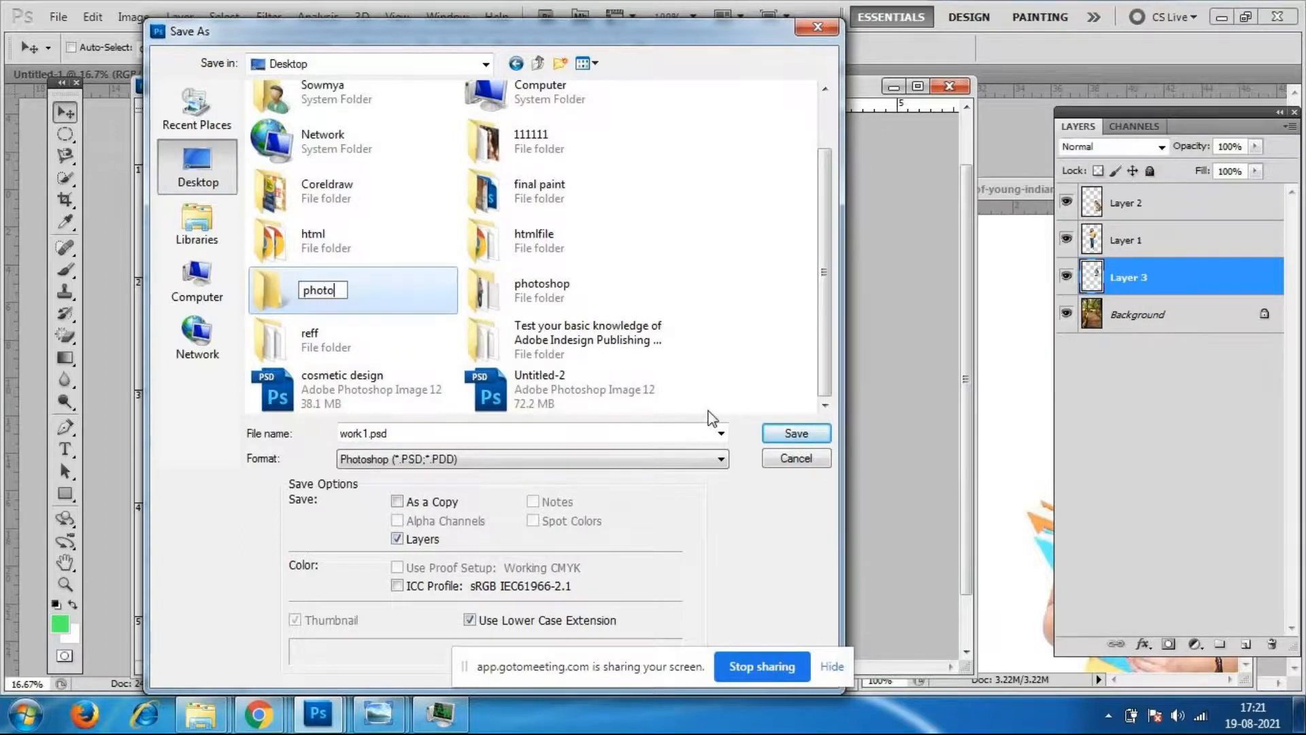
{"action": "type", "text": "shop work"}
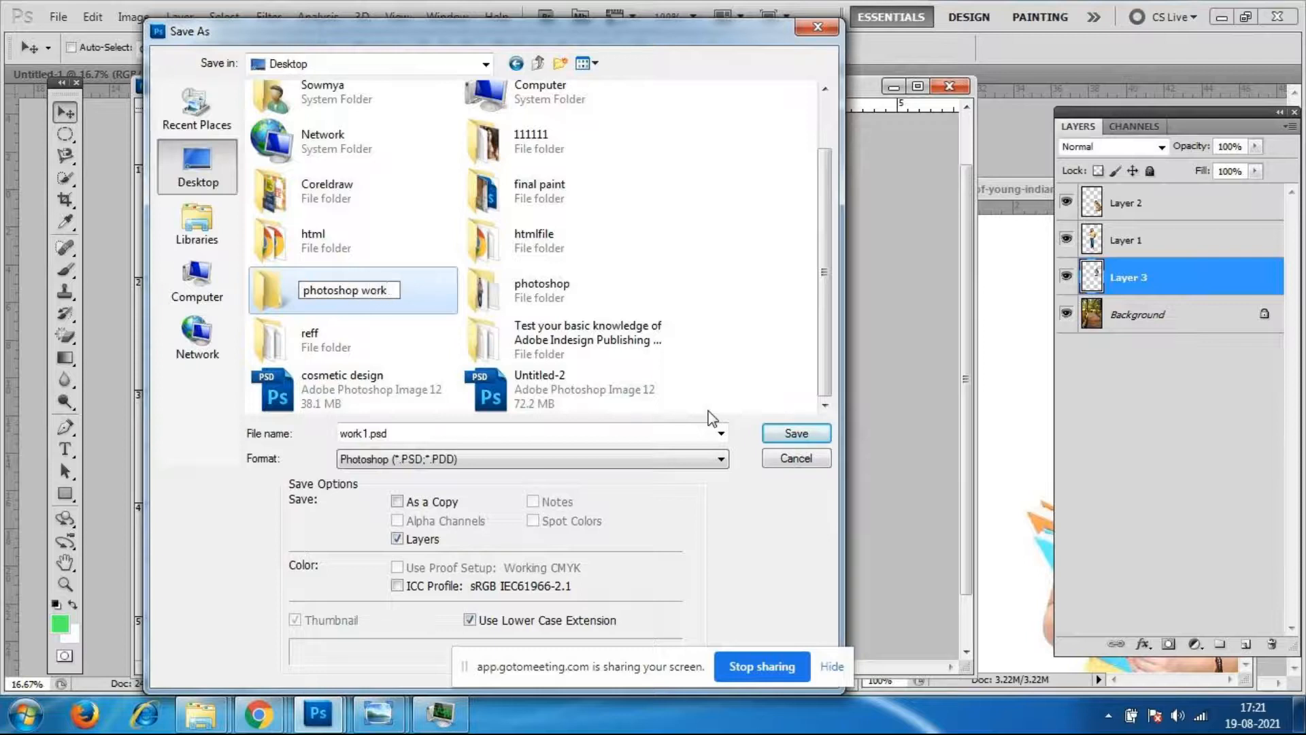
{"action": "key", "text": "Return"}
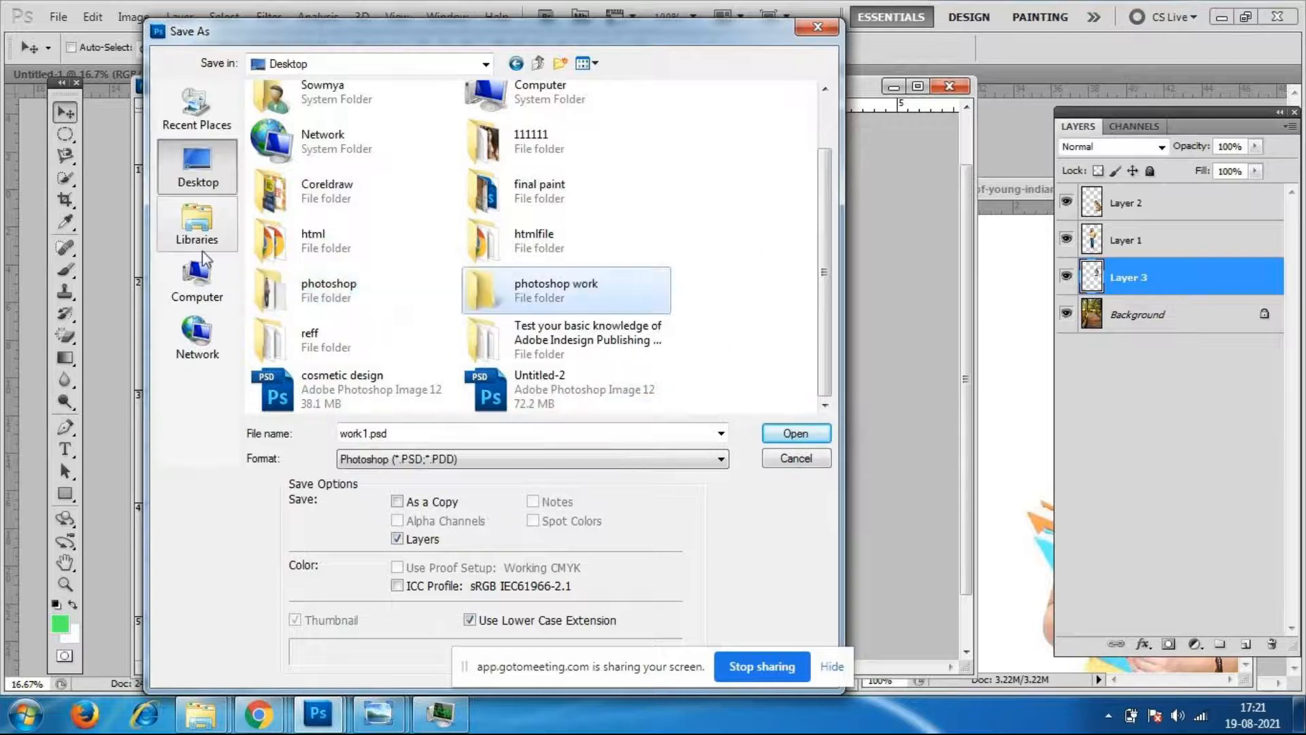
Save work1.psd in the Desktop's photoshop folder, keeping Maximize Compatibility on.
{"action": "double_click", "coordinate": [344, 298]}
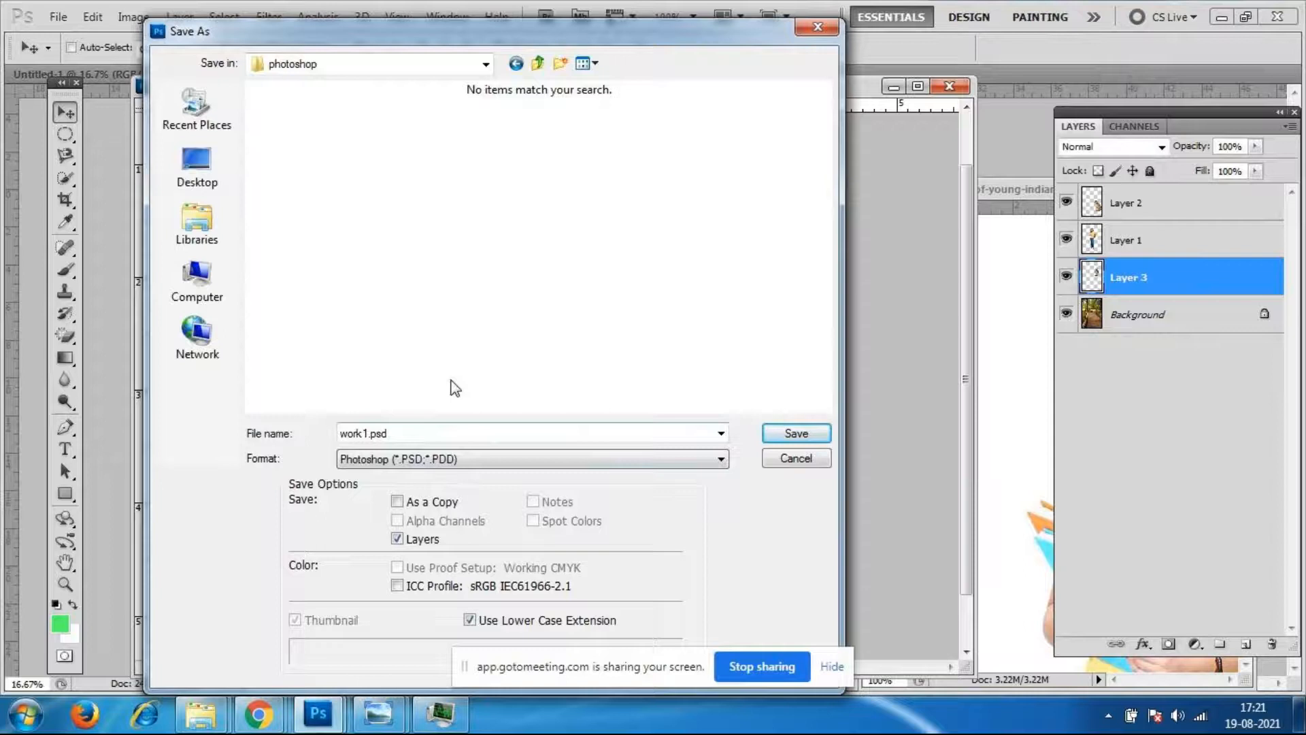
{"action": "left_click", "coordinate": [807, 435]}
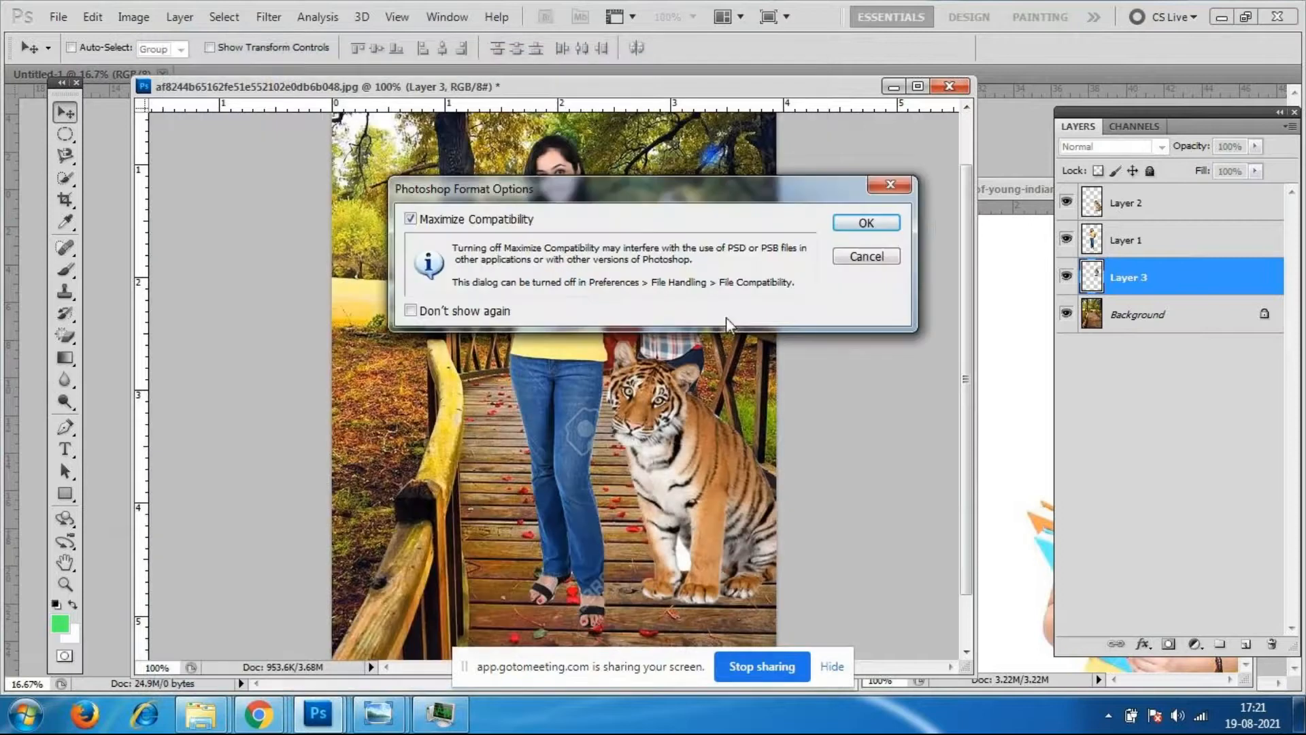
{"action": "left_click", "coordinate": [887, 227]}
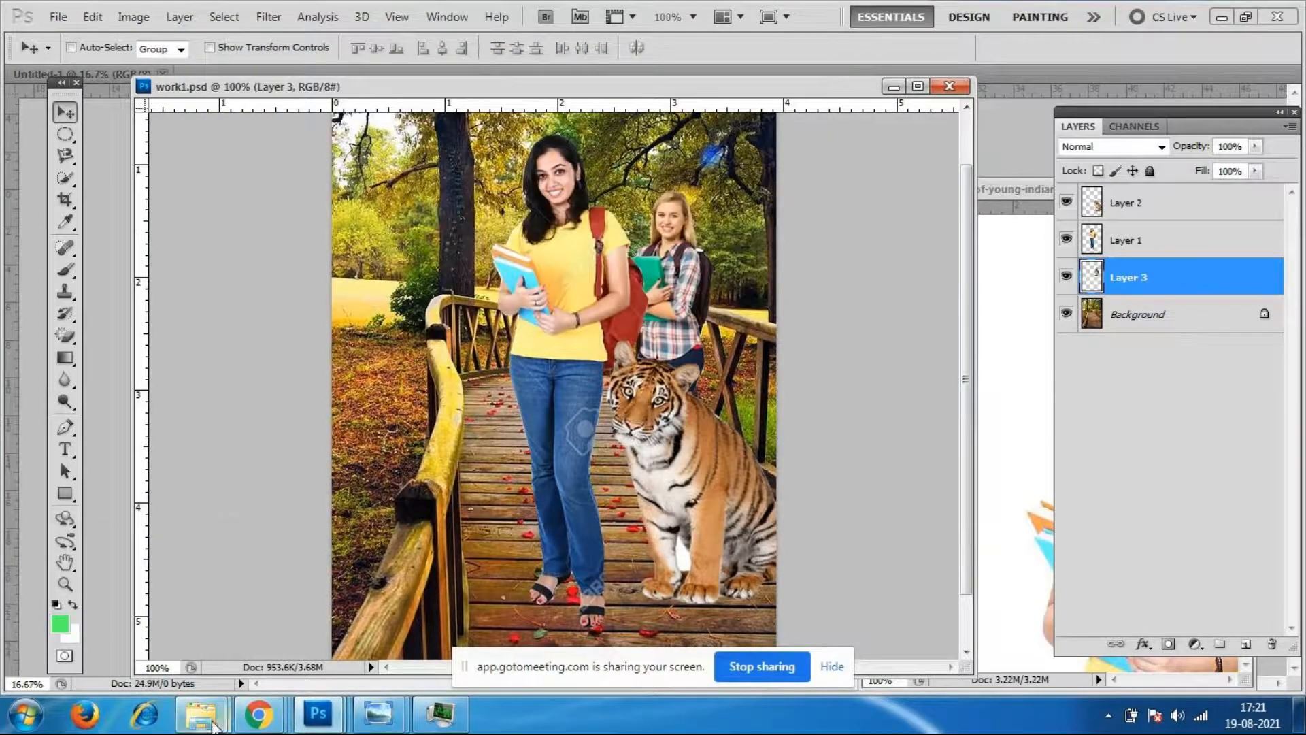
Switch to Windows Explorer, check the contents of the Desktop's photoshop work folder, and close the window.
{"action": "mouse_move", "coordinate": [201, 714]}
{"action": "left_click", "coordinate": [164, 627]}
{"action": "left_click", "coordinate": [76, 227]}
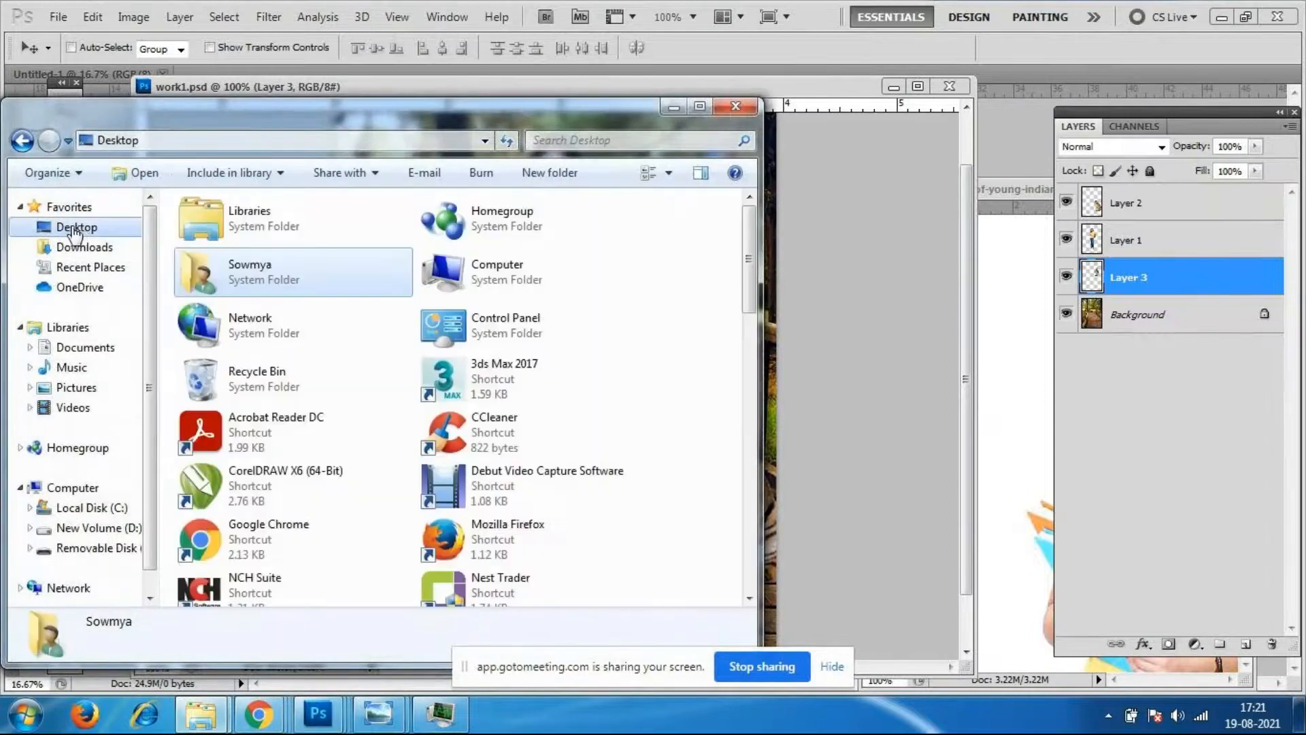
{"action": "left_click_drag", "start_coordinate": [749, 264], "coordinate": [746, 435]}
{"action": "double_click", "coordinate": [280, 282]}
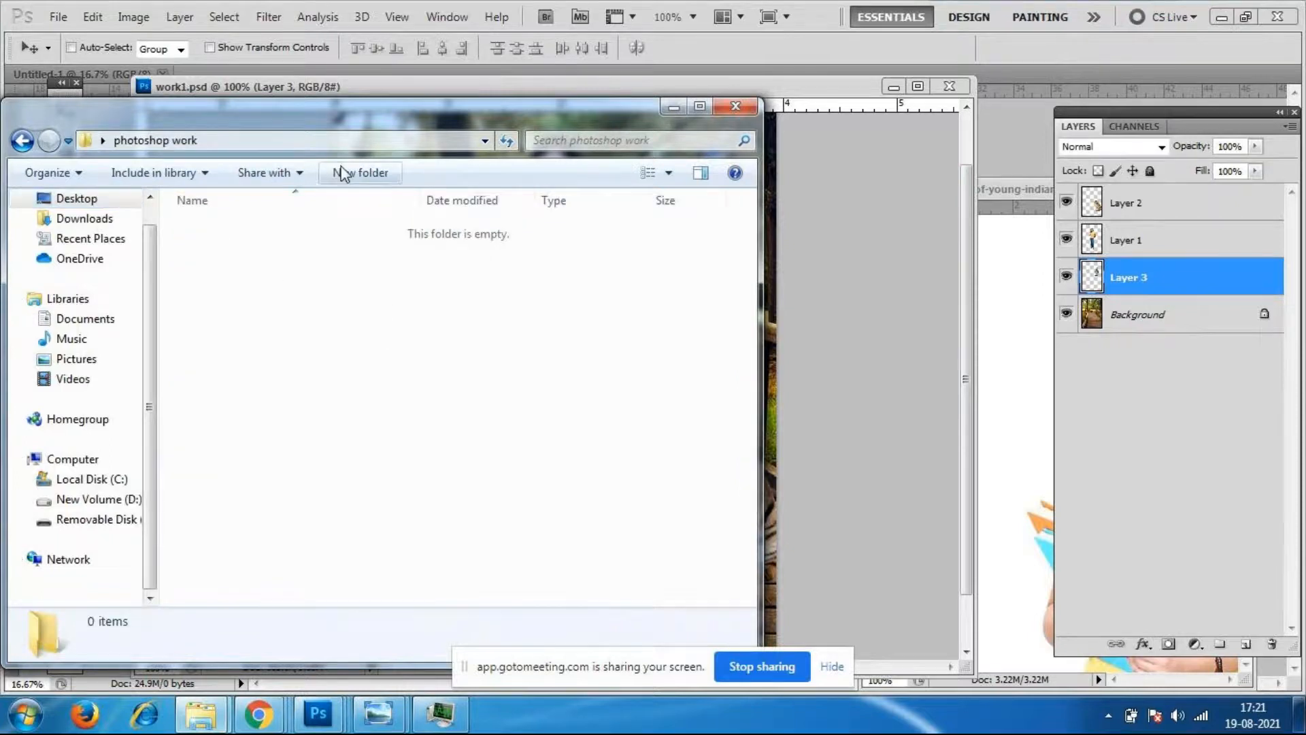
{"action": "left_click_drag", "start_coordinate": [306, 113], "coordinate": [516, 117]}
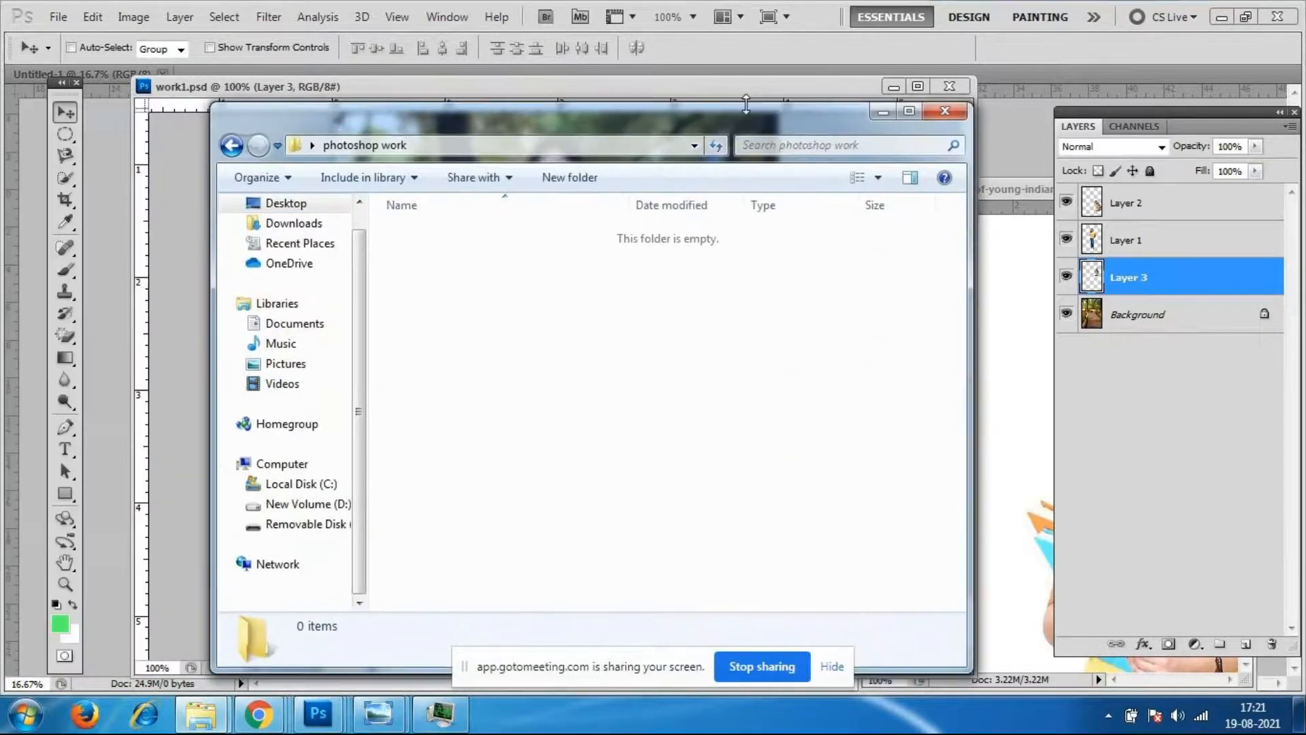
{"action": "left_click", "coordinate": [948, 116]}
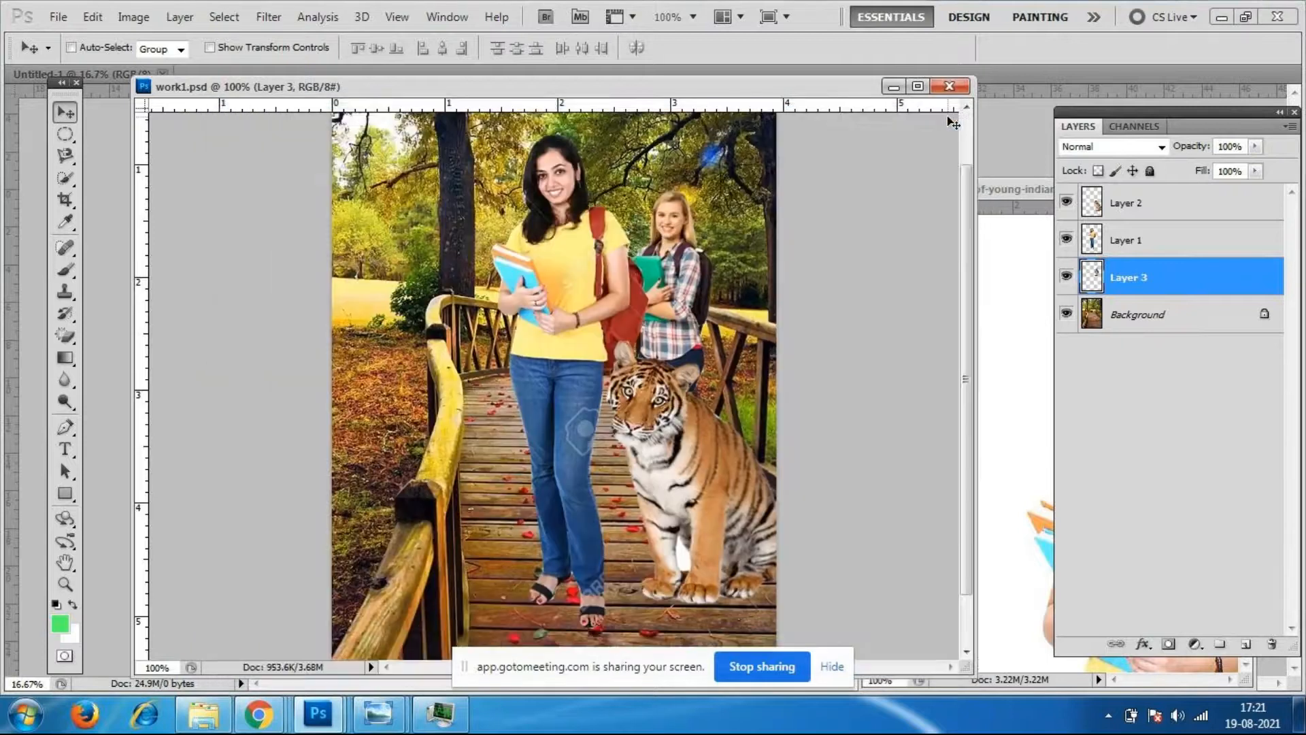
Look for the work1 file in Explorer's photoshop and photoshop work folders, and return to Photoshop.
{"action": "left_click_drag", "start_coordinate": [603, 87], "coordinate": [585, 189]}
{"action": "left_click", "coordinate": [199, 720]}
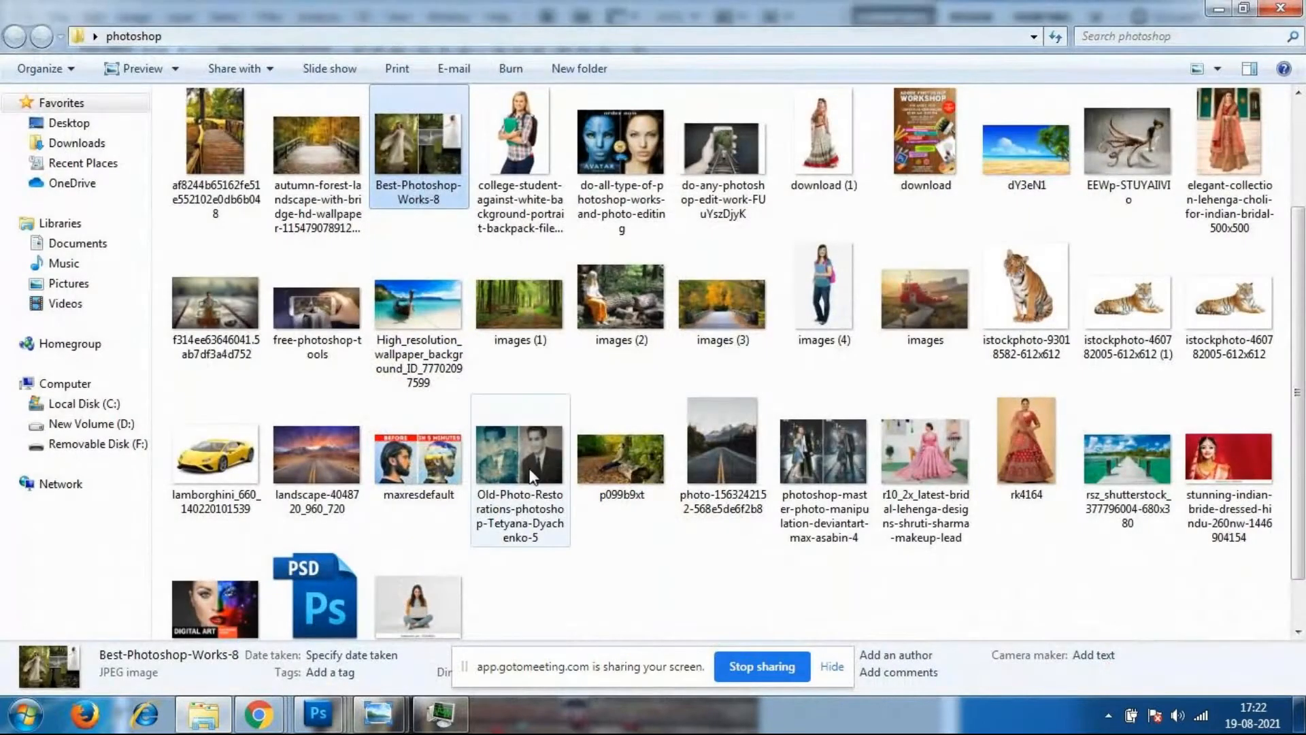
{"action": "scroll", "coordinate": [675, 493], "scroll_direction": "down", "scroll_amount": 1}
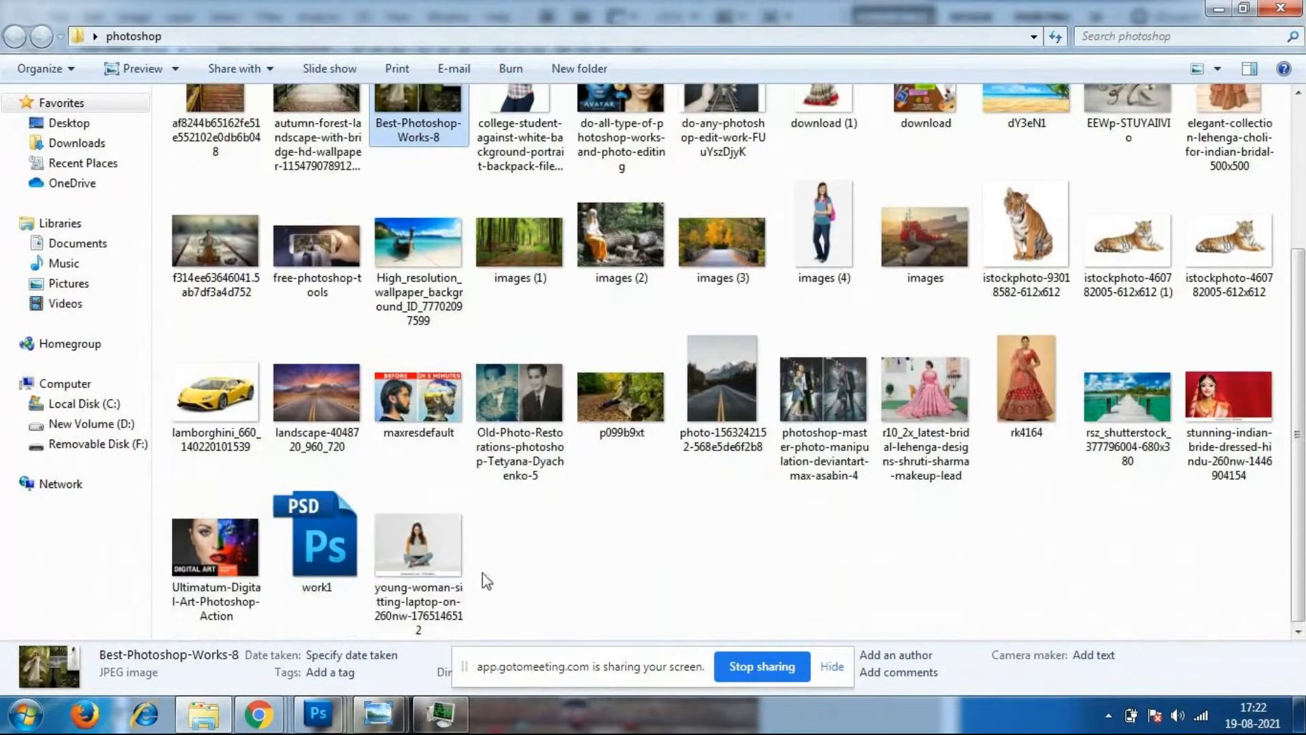
{"action": "left_click", "coordinate": [320, 544]}
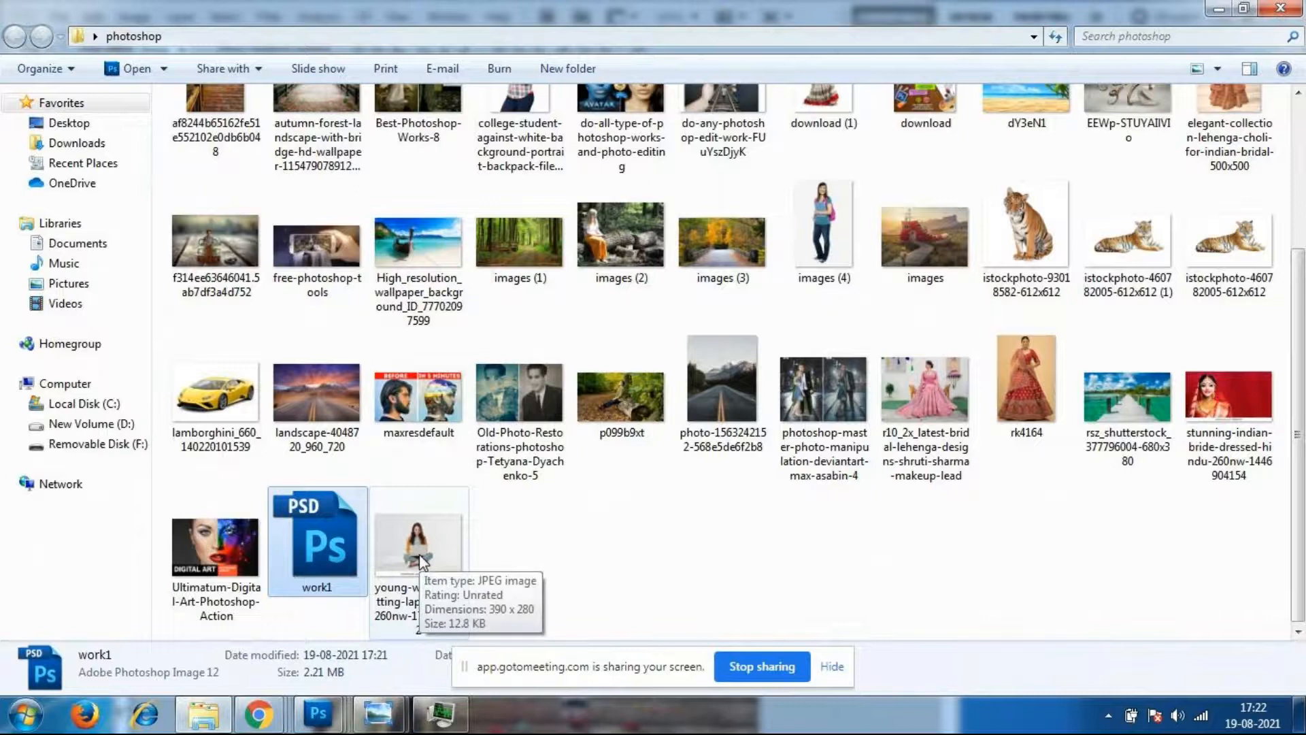
{"action": "left_click", "coordinate": [77, 127]}
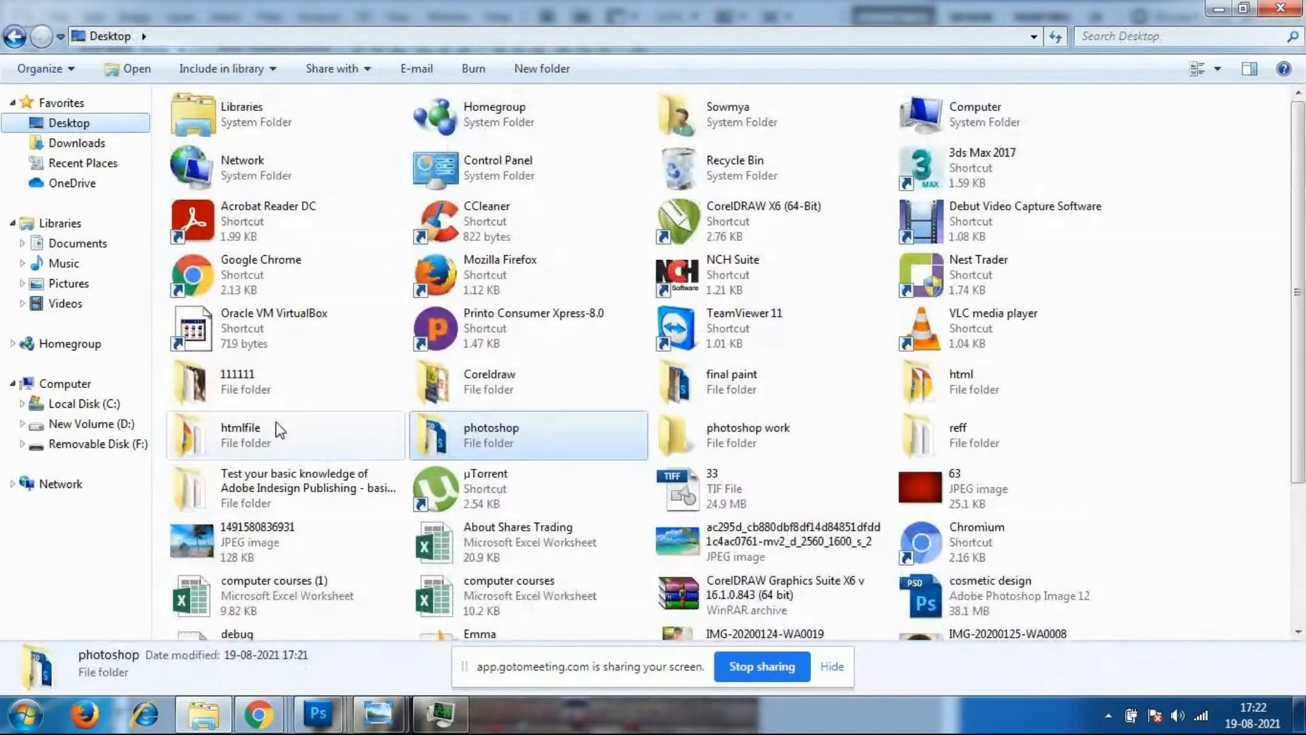
{"action": "double_click", "coordinate": [732, 451]}
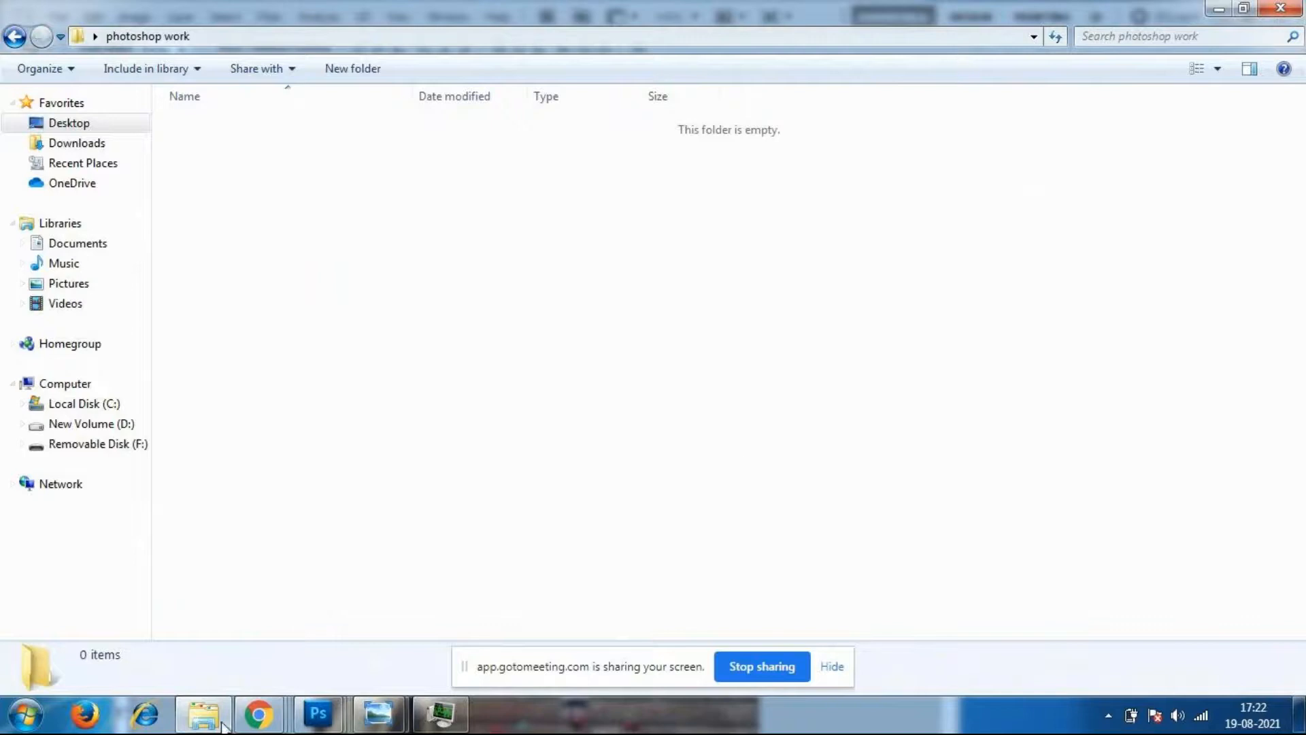
{"action": "mouse_move", "coordinate": [325, 721]}
{"action": "left_click", "coordinate": [472, 670]}
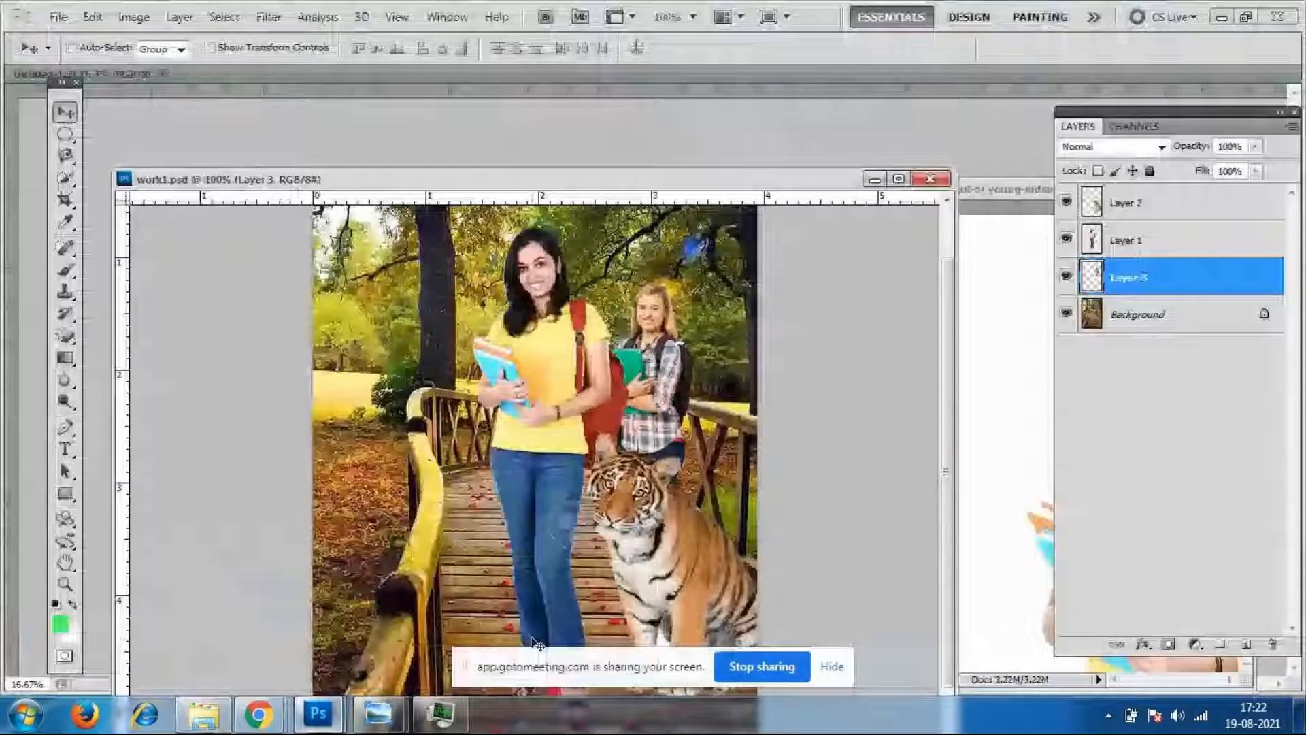
Save the composite again as work1.psd in the Desktop's photoshop work folder, keeping Maximize Compatibility on.
{"action": "left_click_drag", "start_coordinate": [309, 180], "coordinate": [307, 136]}
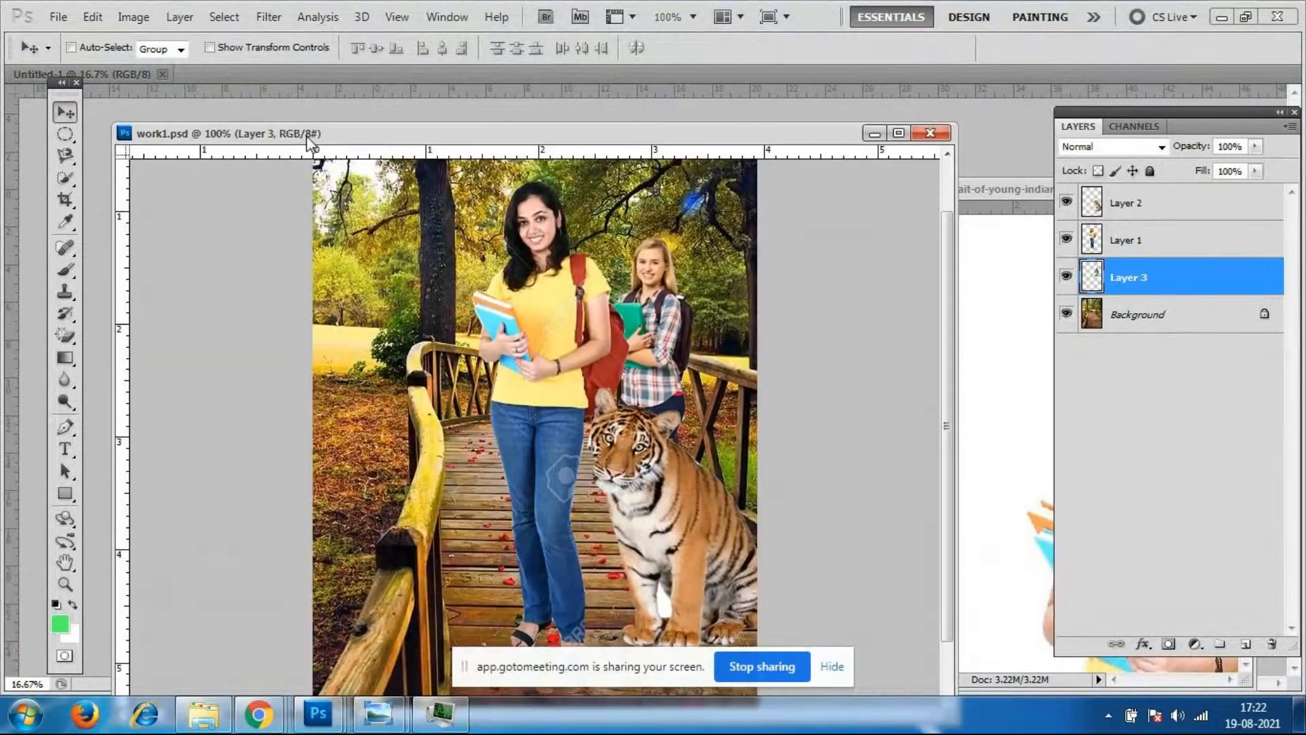
{"action": "left_click", "coordinate": [58, 17]}
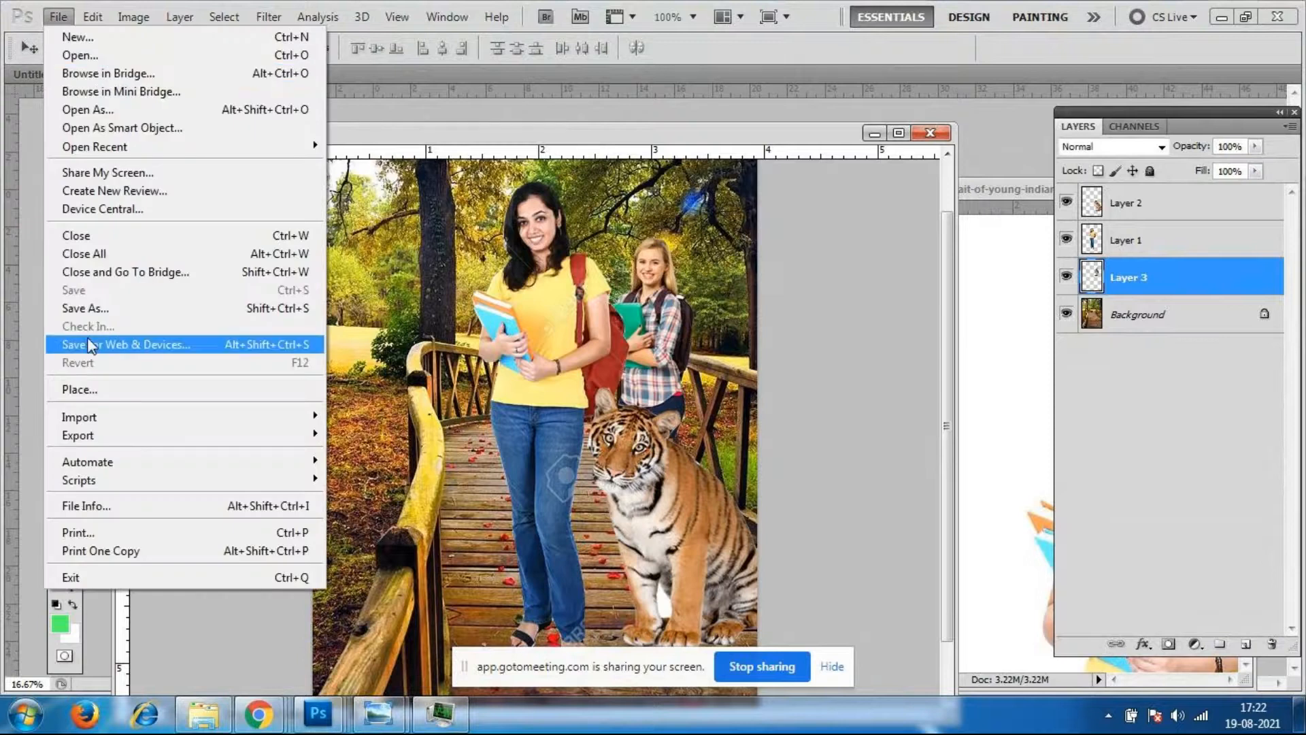
{"action": "left_click", "coordinate": [100, 311]}
{"action": "left_click", "coordinate": [197, 167]}
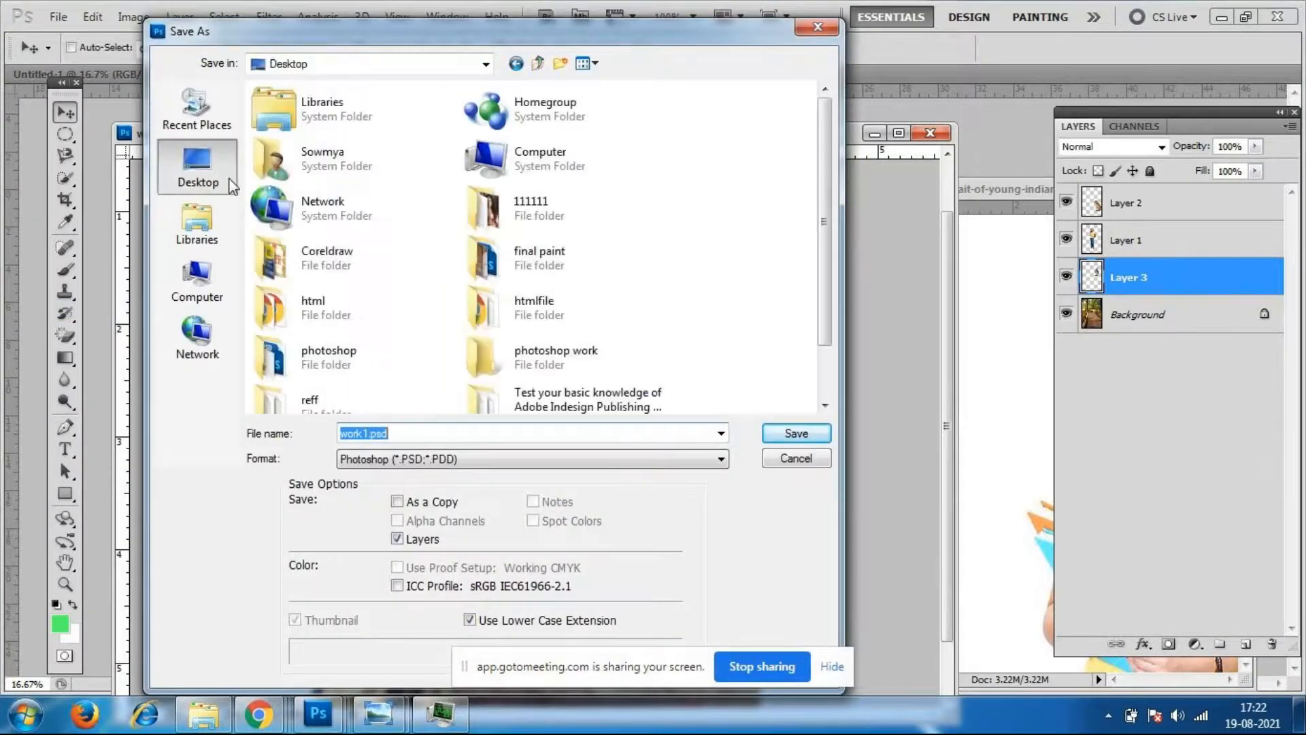
{"action": "double_click", "coordinate": [489, 353]}
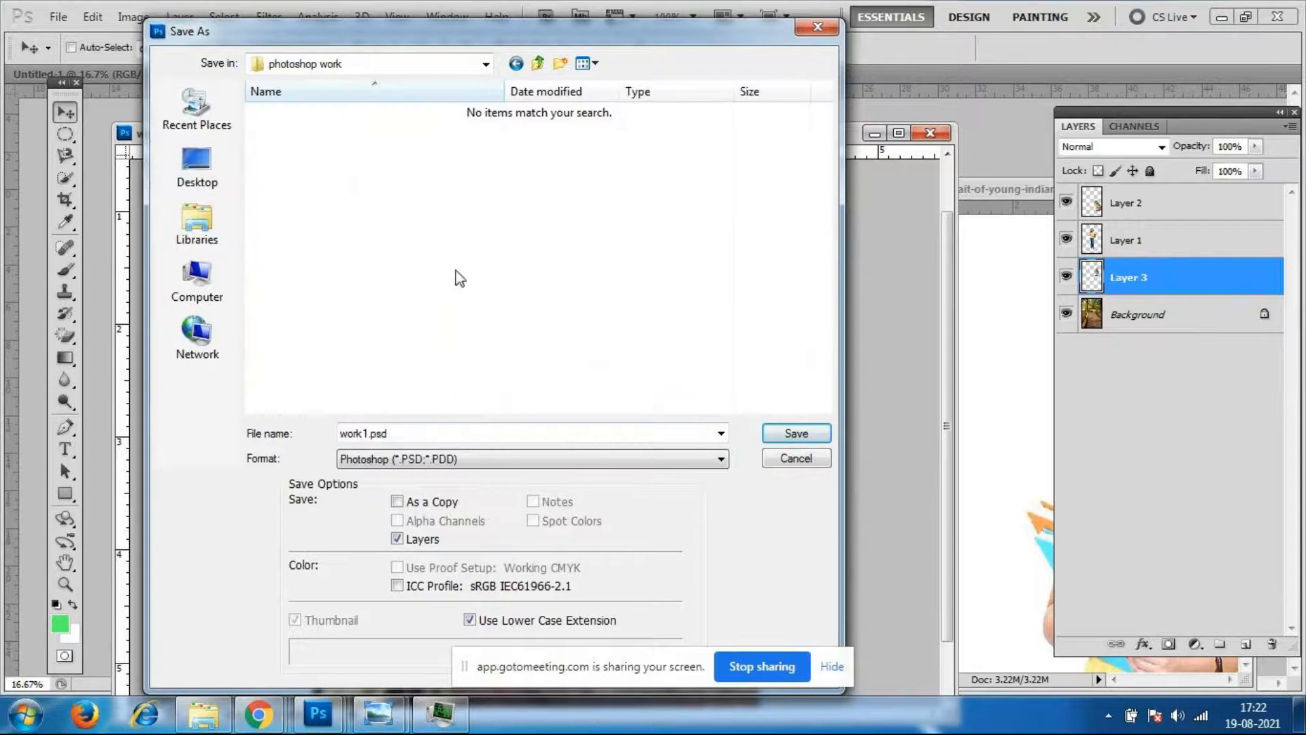
{"action": "left_click", "coordinate": [793, 433]}
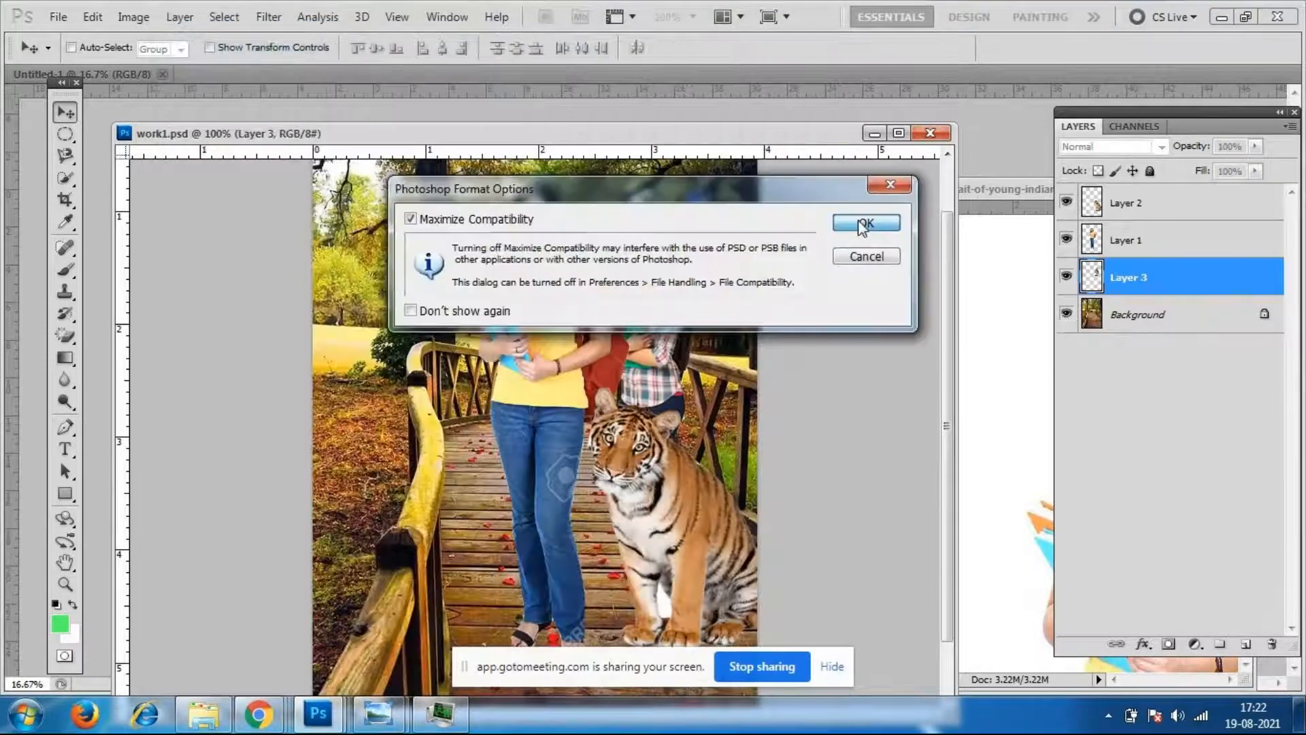
{"action": "left_click", "coordinate": [861, 224]}
Switch to Explorer, refresh the photoshop work folder to check for work1, and return to Photoshop.
{"action": "left_click", "coordinate": [203, 714]}
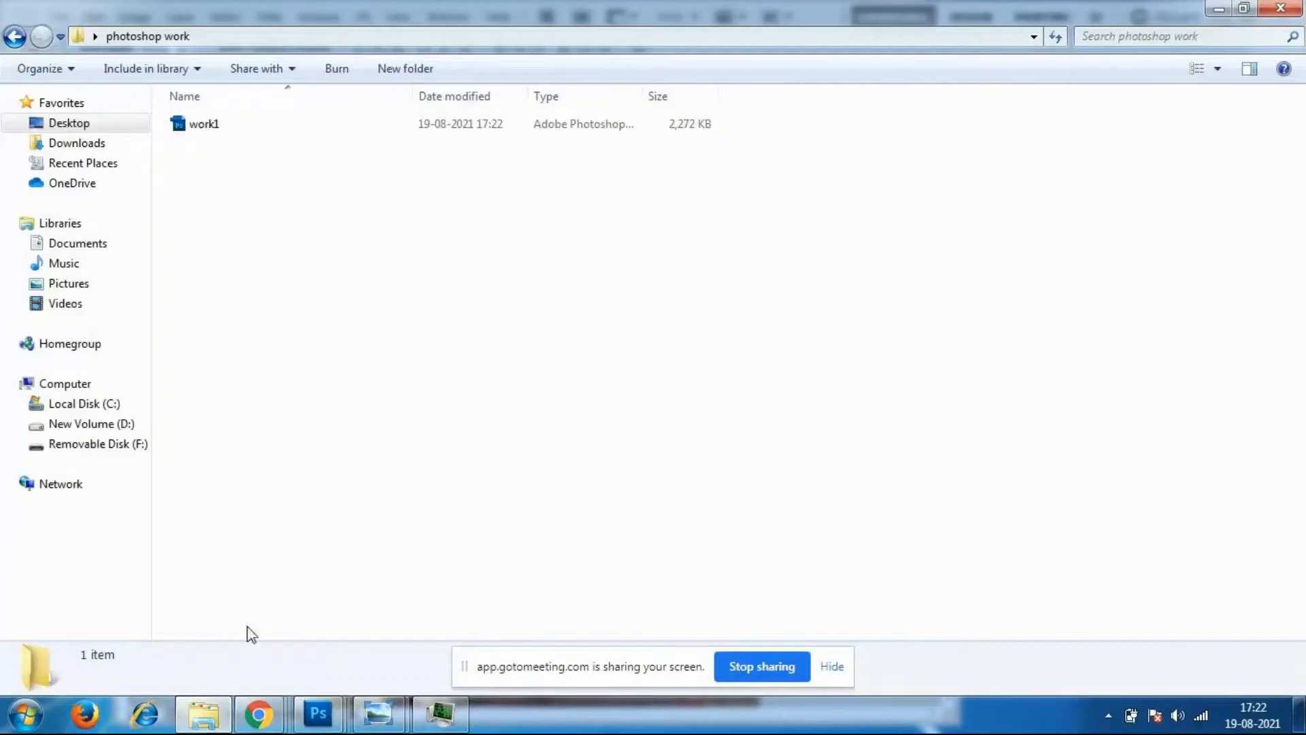
{"action": "right_click", "coordinate": [352, 371]}
{"action": "left_click", "coordinate": [398, 446]}
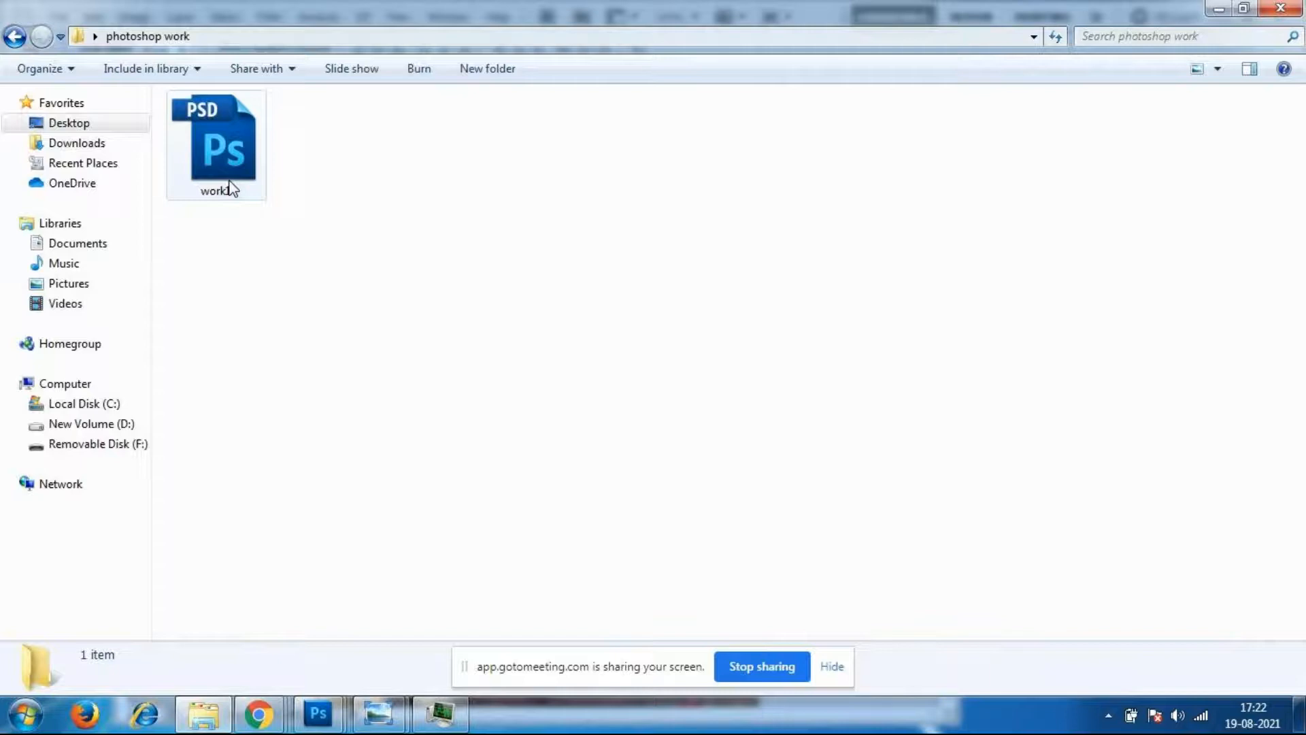
{"action": "left_click", "coordinate": [317, 713]}
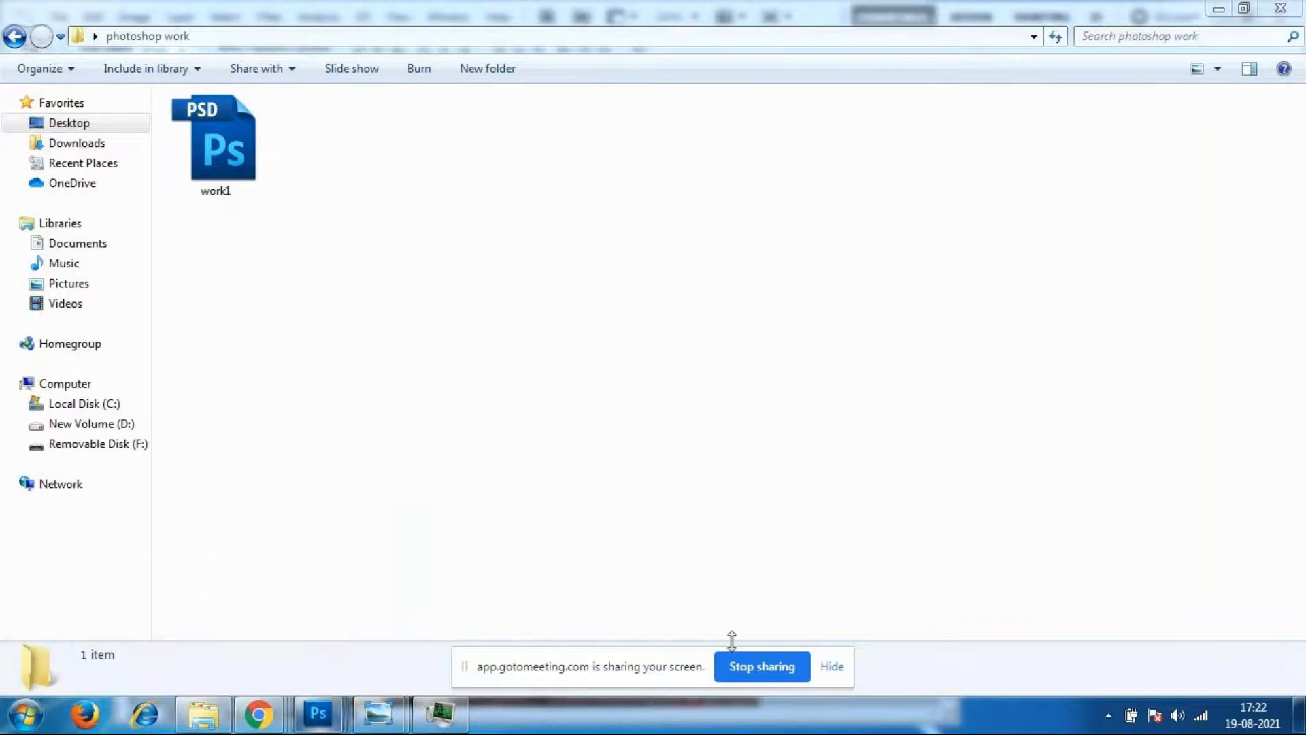
Return to work1.psd in Photoshop and try to save a JPEG copy as work1.jpg in the photoshop work folder at quality 12.
{"action": "left_click", "coordinate": [318, 720]}
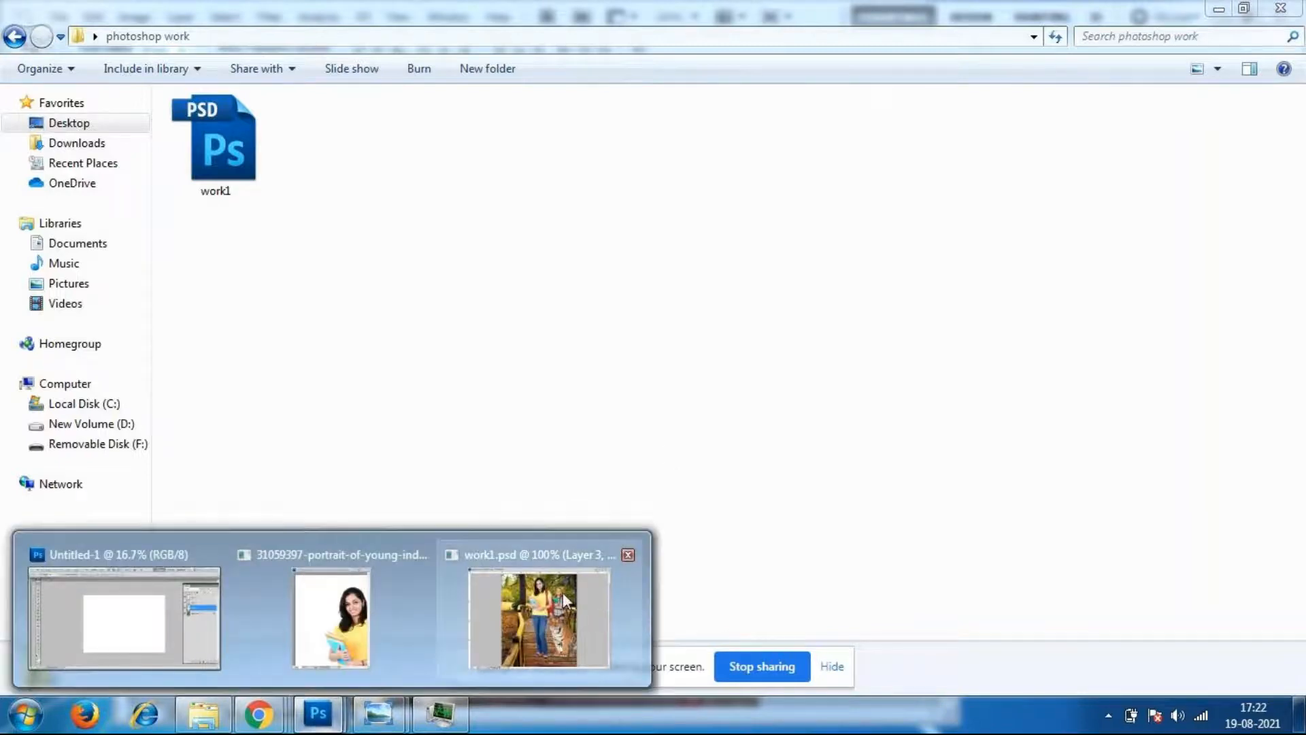
{"action": "left_click", "coordinate": [562, 592]}
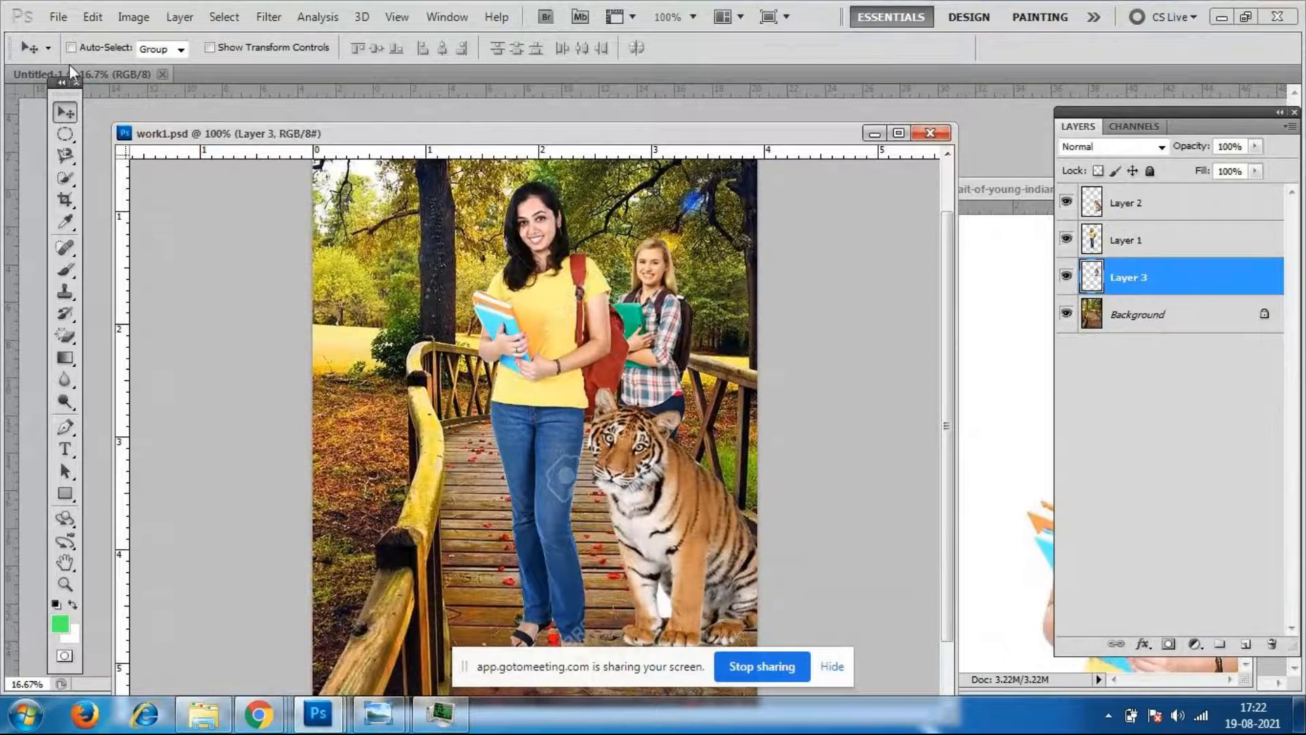
{"action": "left_click", "coordinate": [73, 18]}
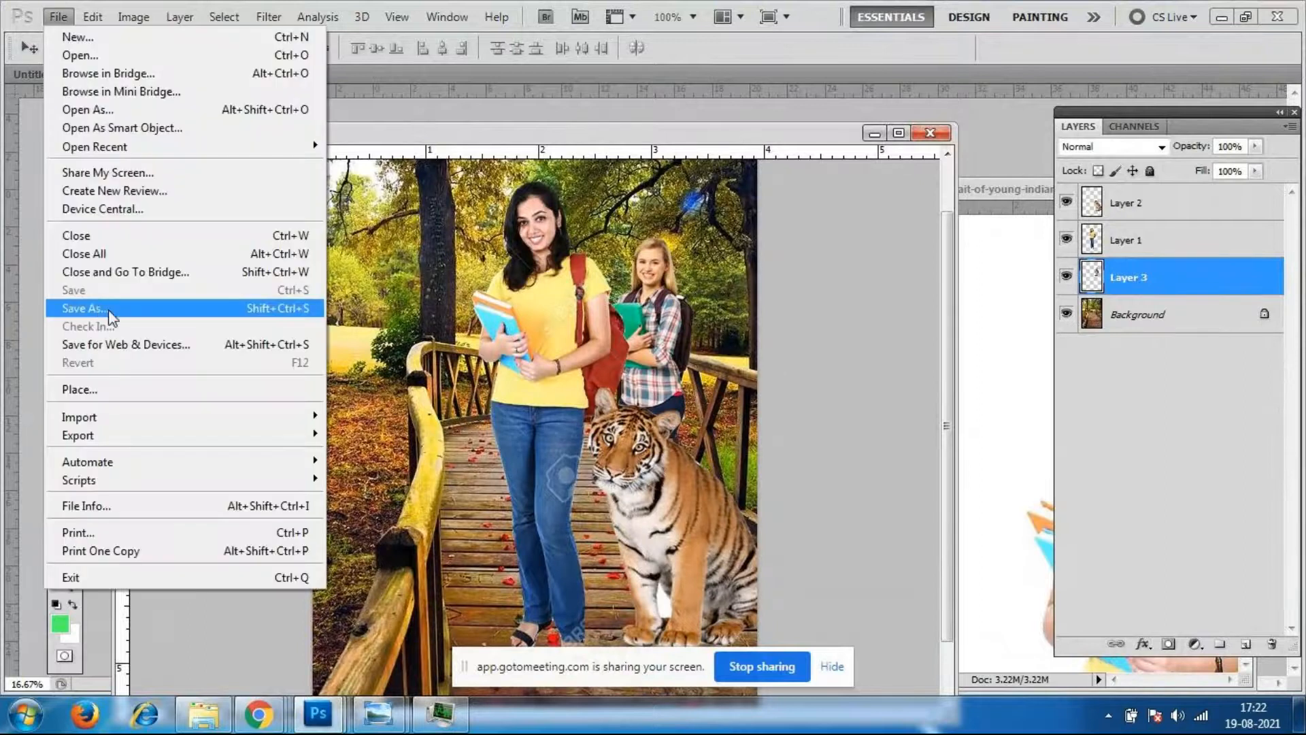
{"action": "left_click", "coordinate": [96, 300]}
{"action": "left_click", "coordinate": [400, 460]}
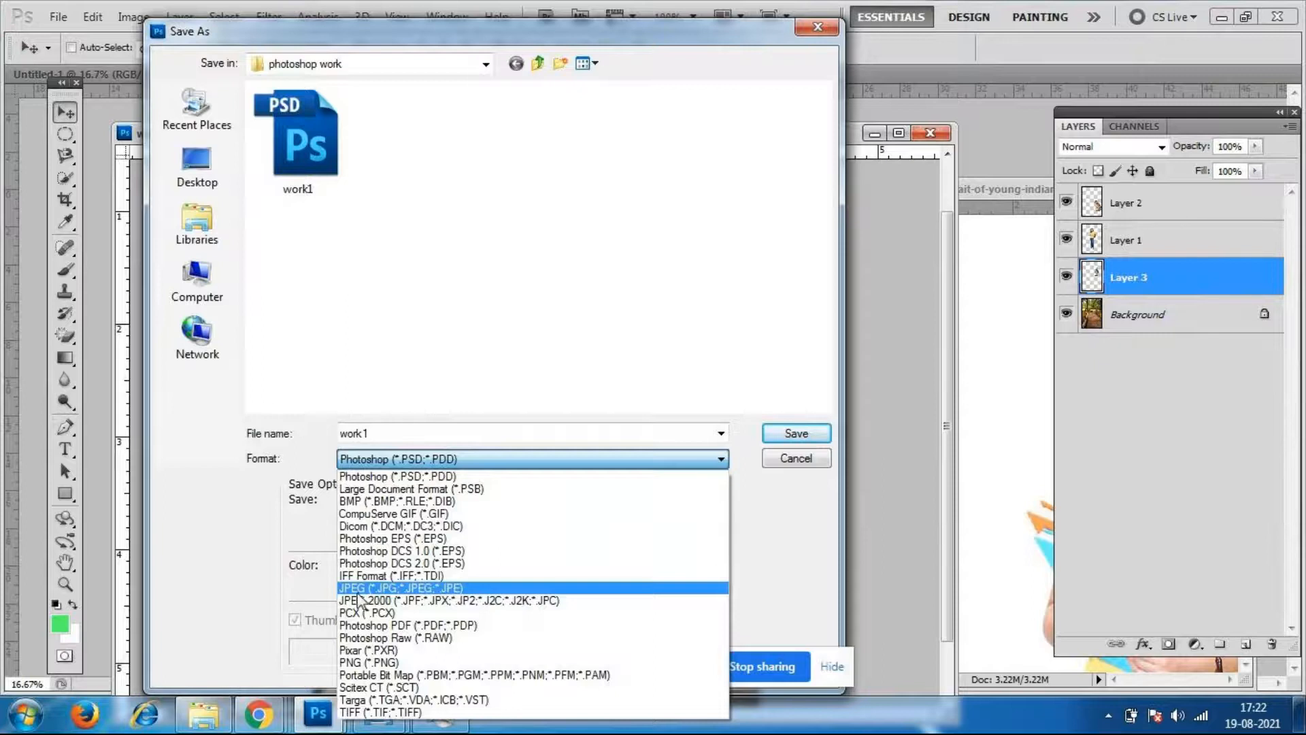
{"action": "left_click", "coordinate": [633, 304]}
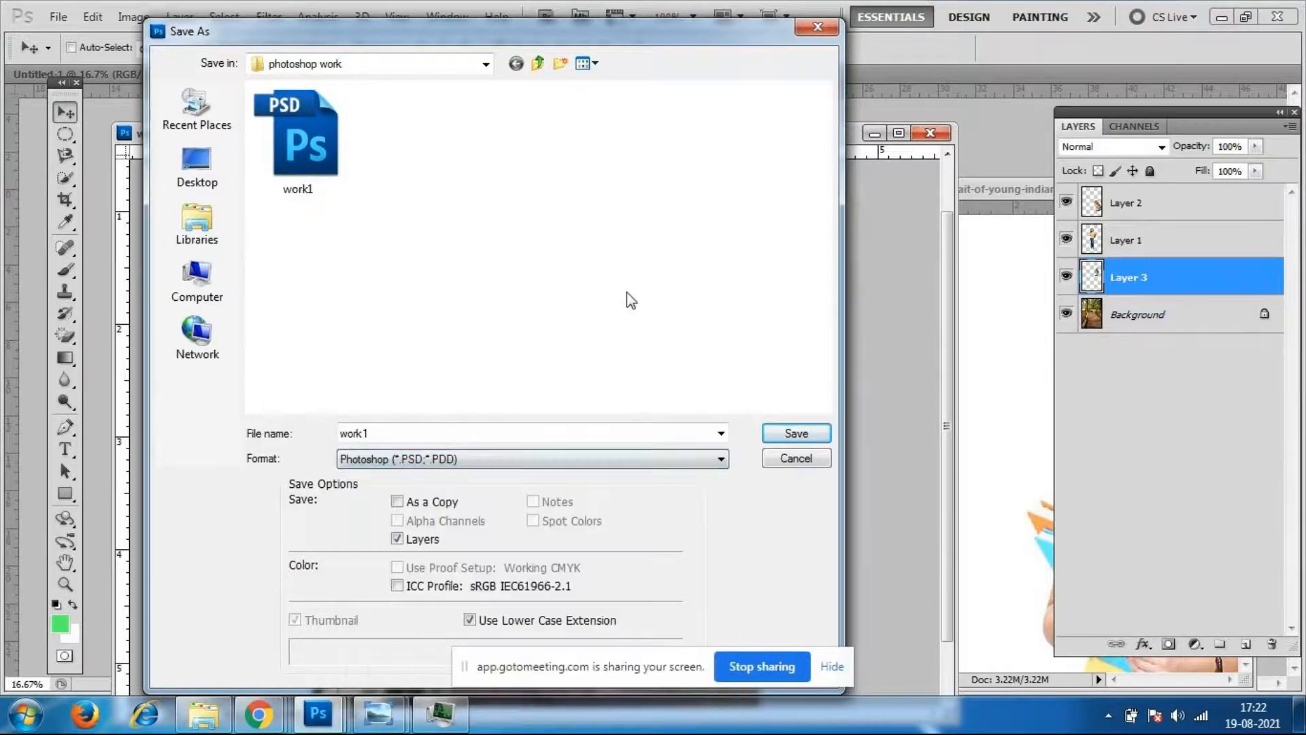
{"action": "left_click", "coordinate": [385, 460]}
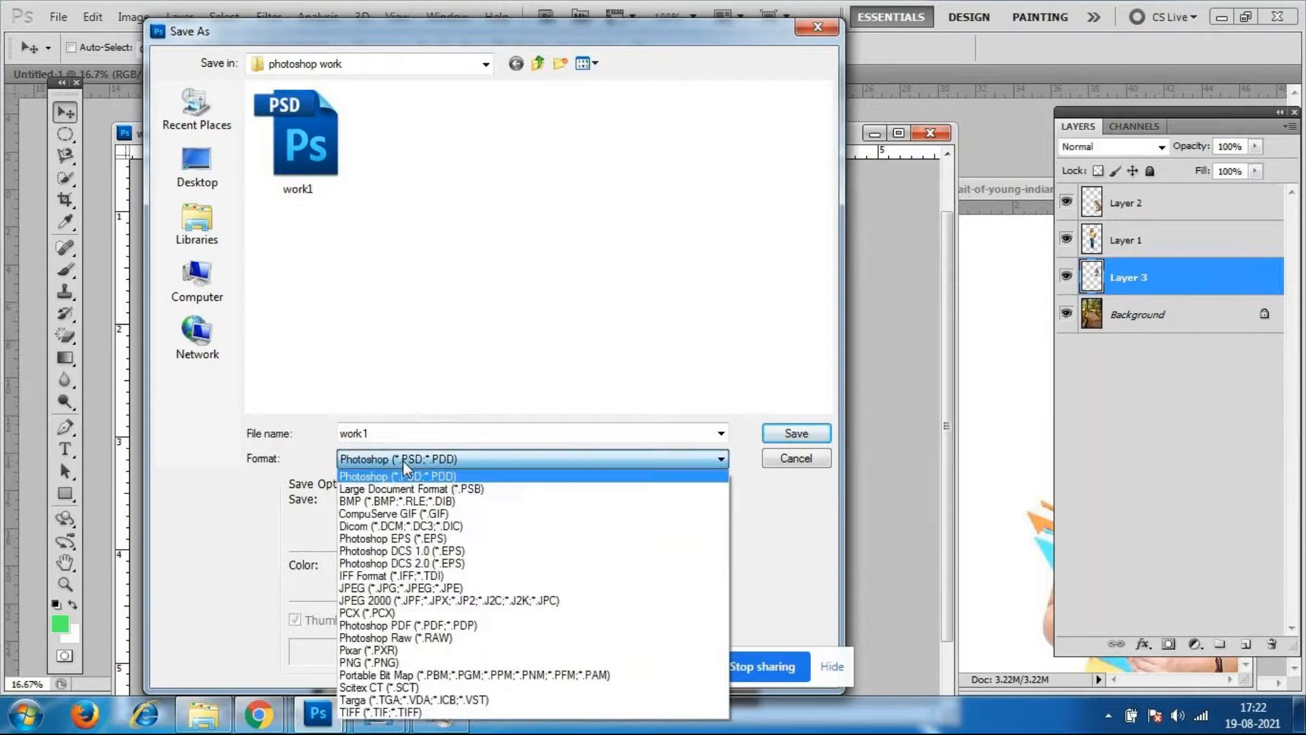
{"action": "left_click", "coordinate": [381, 587]}
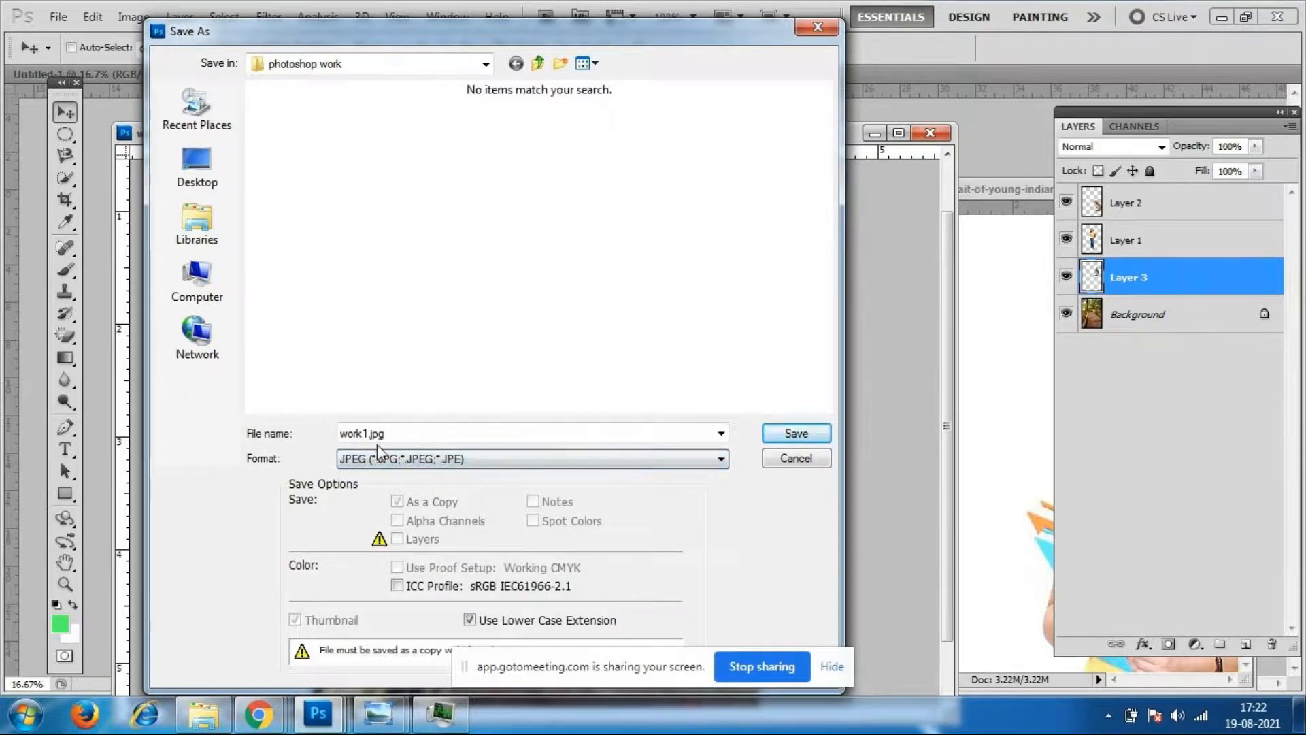
{"action": "left_click", "coordinate": [794, 439]}
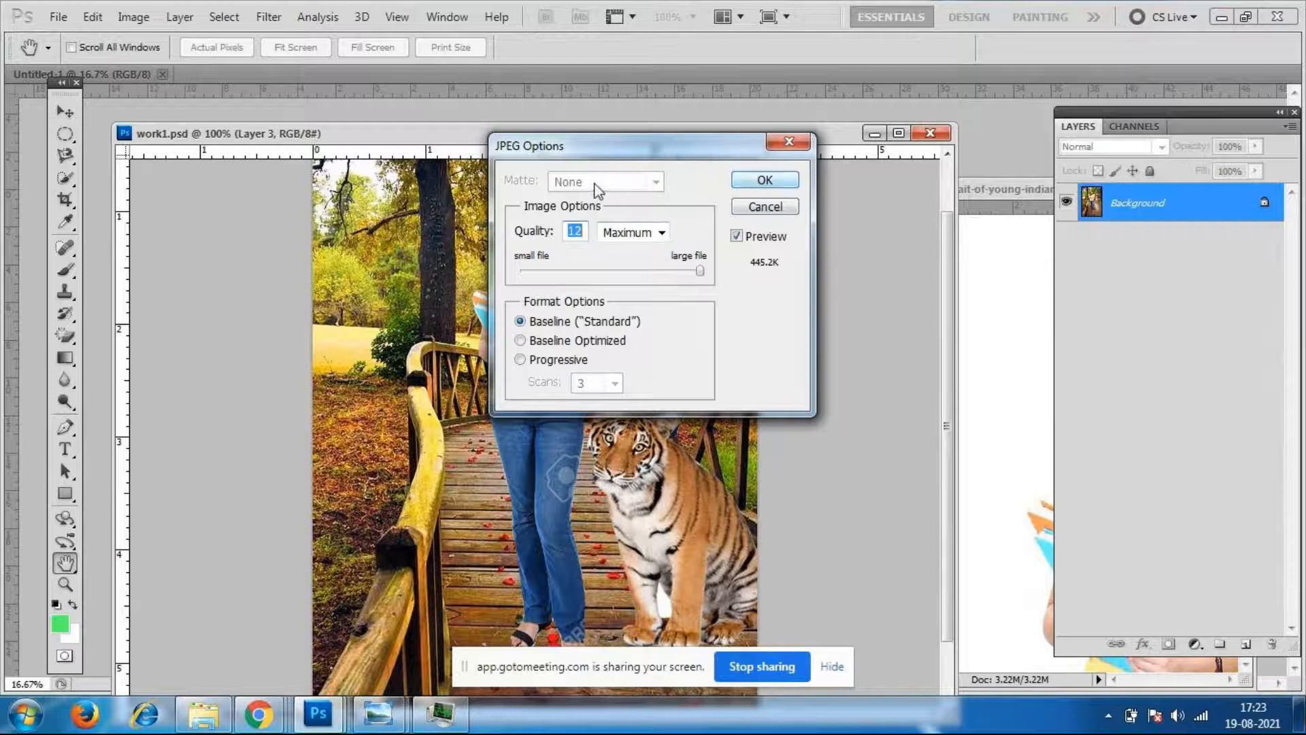
{"action": "left_click", "coordinate": [765, 181]}
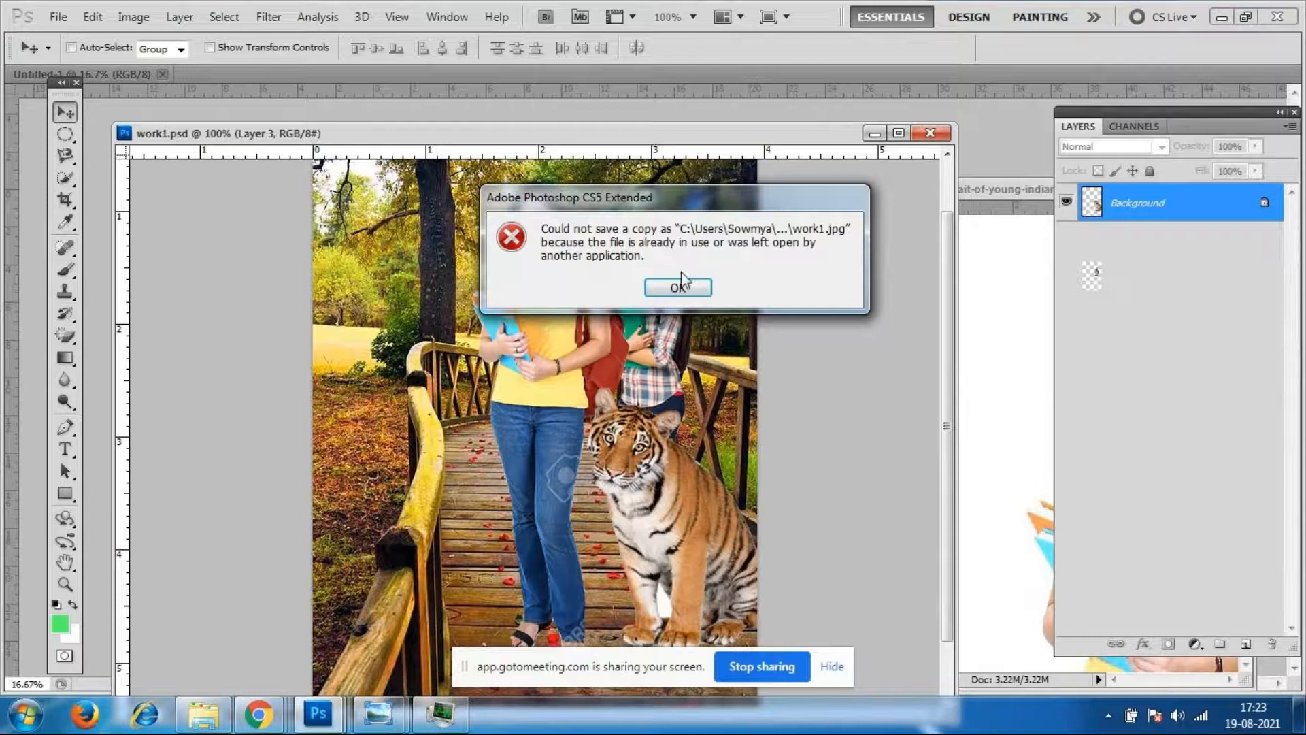
{"action": "left_click", "coordinate": [681, 286]}
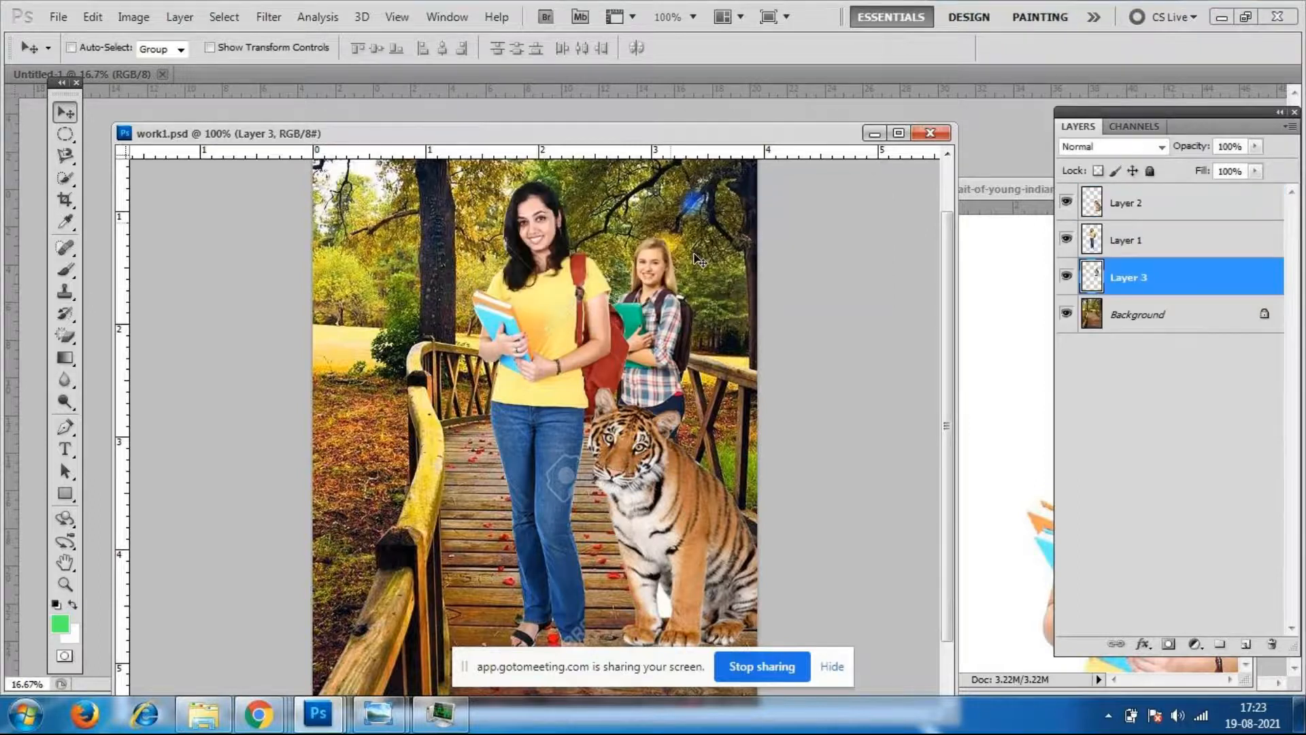
Save a copy of the composite in JPEG format as work1.jpg in the photoshop work folder, accepting the offered JPEG options.
{"action": "left_click", "coordinate": [59, 17]}
{"action": "left_click", "coordinate": [77, 309]}
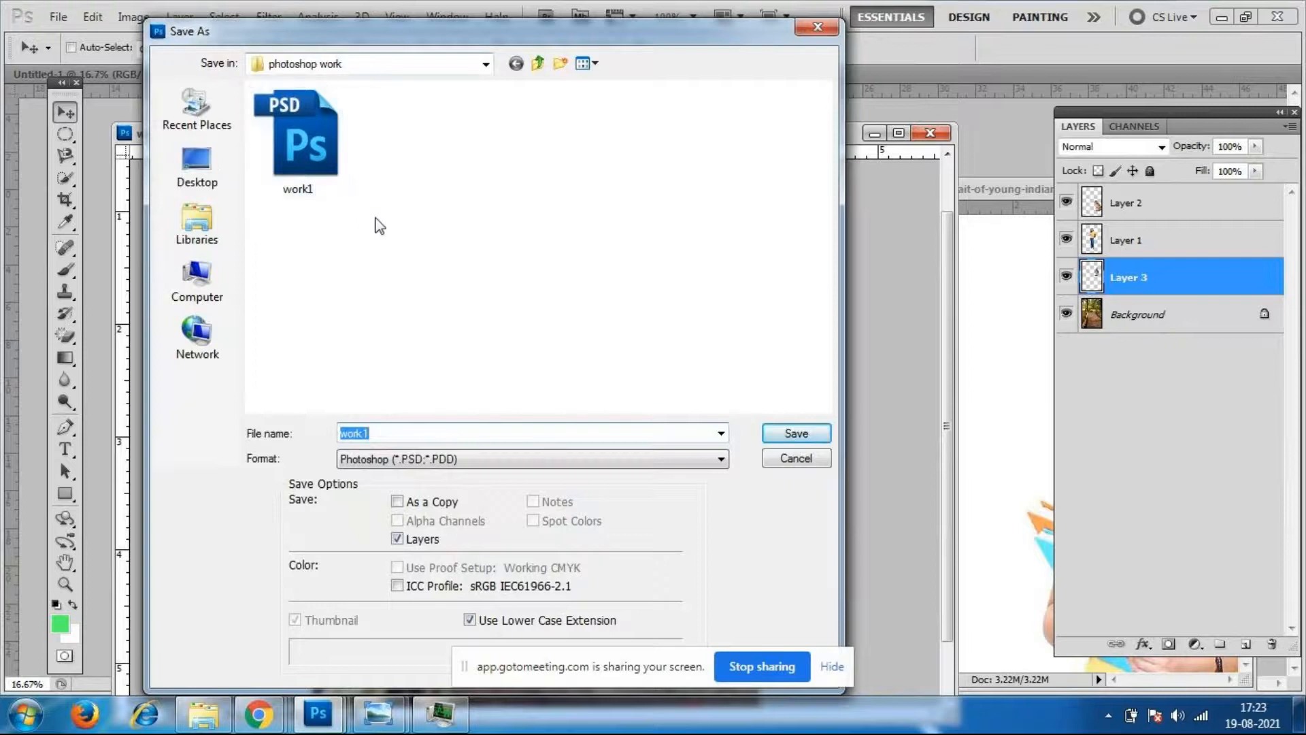
{"action": "left_click", "coordinate": [439, 460]}
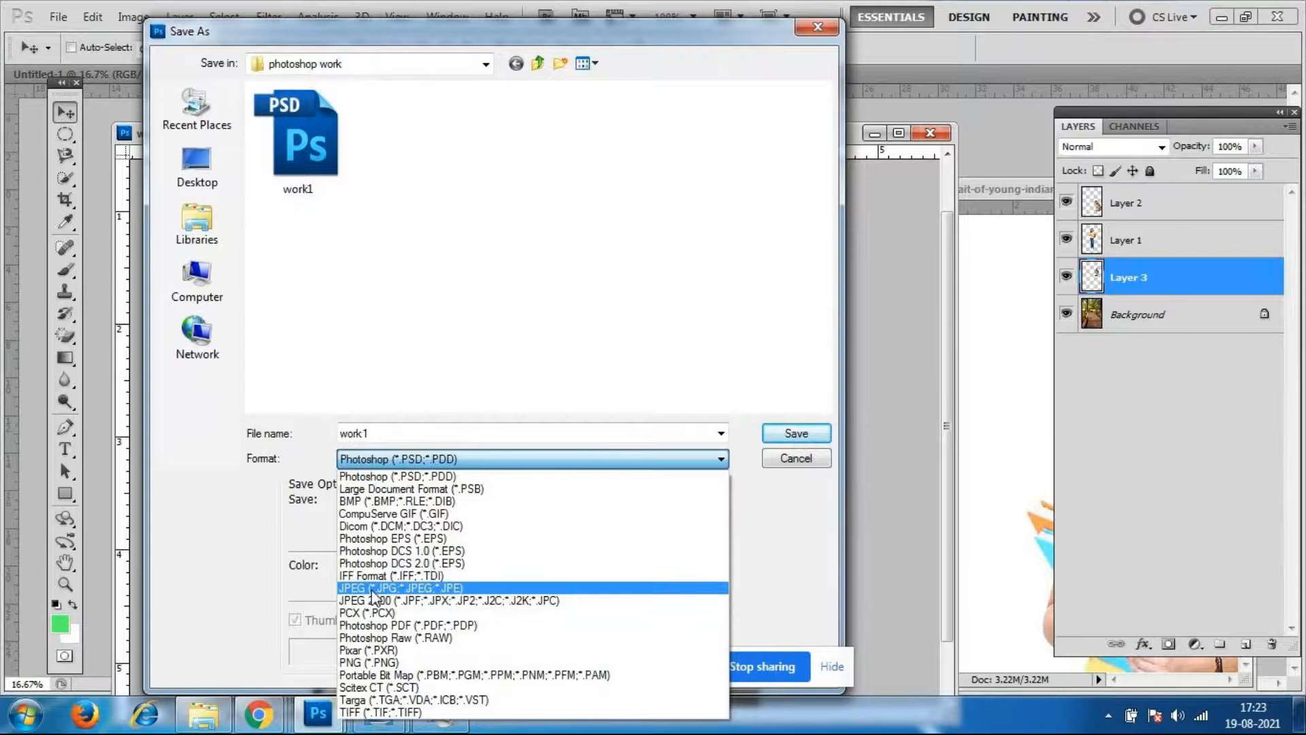
{"action": "left_click", "coordinate": [372, 589]}
{"action": "right_click", "coordinate": [462, 236]}
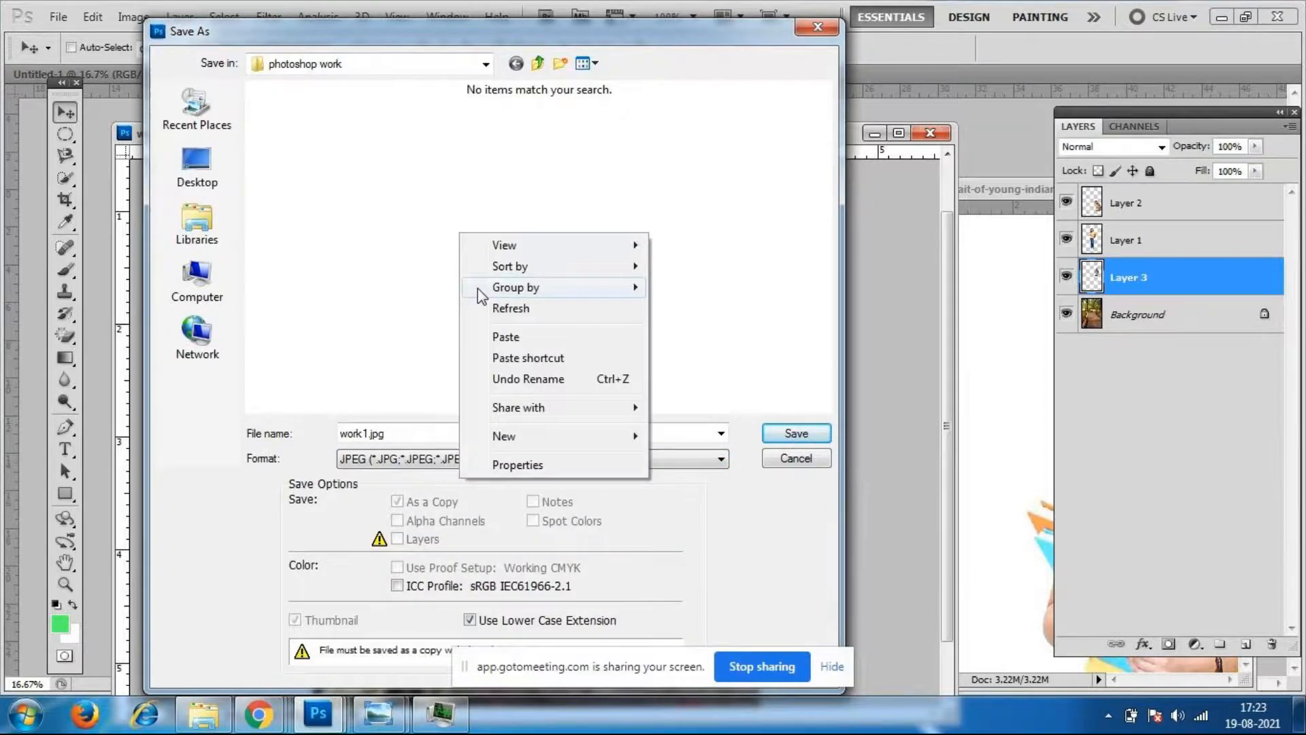
{"action": "left_click", "coordinate": [405, 284]}
{"action": "left_click", "coordinate": [790, 432]}
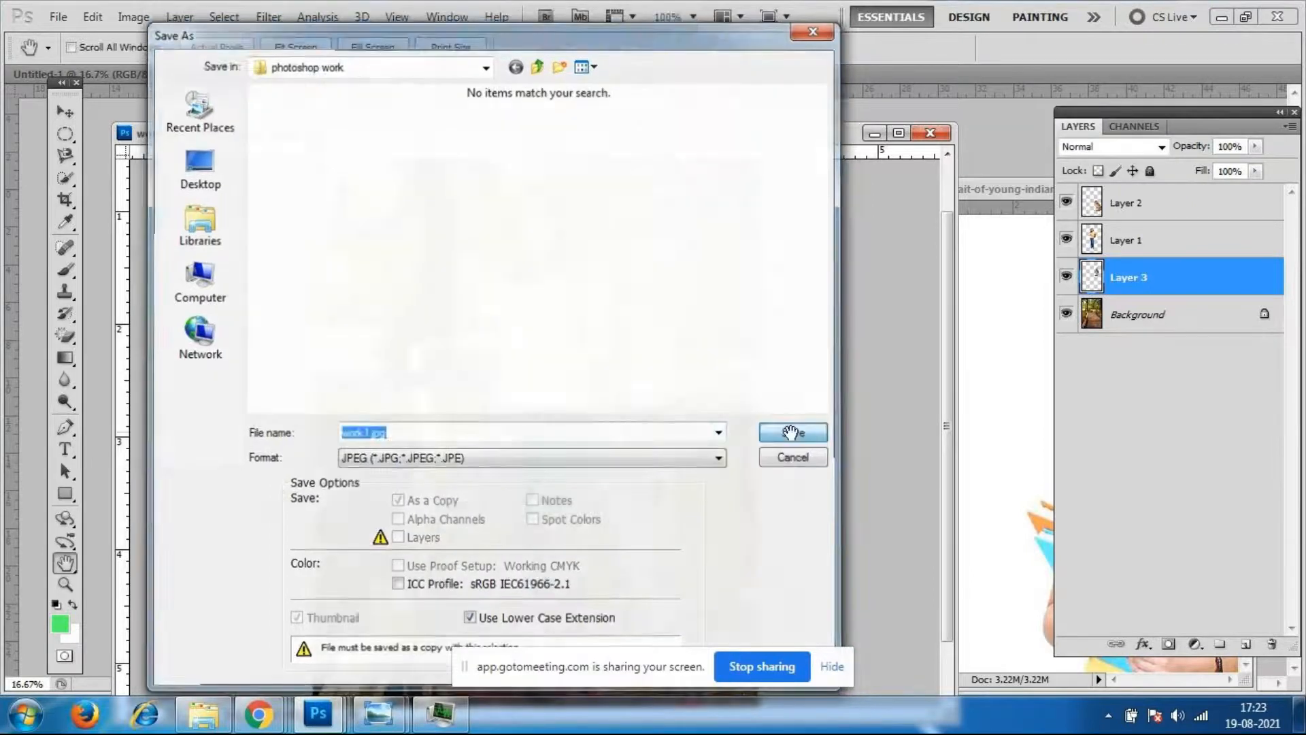
{"action": "left_click", "coordinate": [793, 182]}
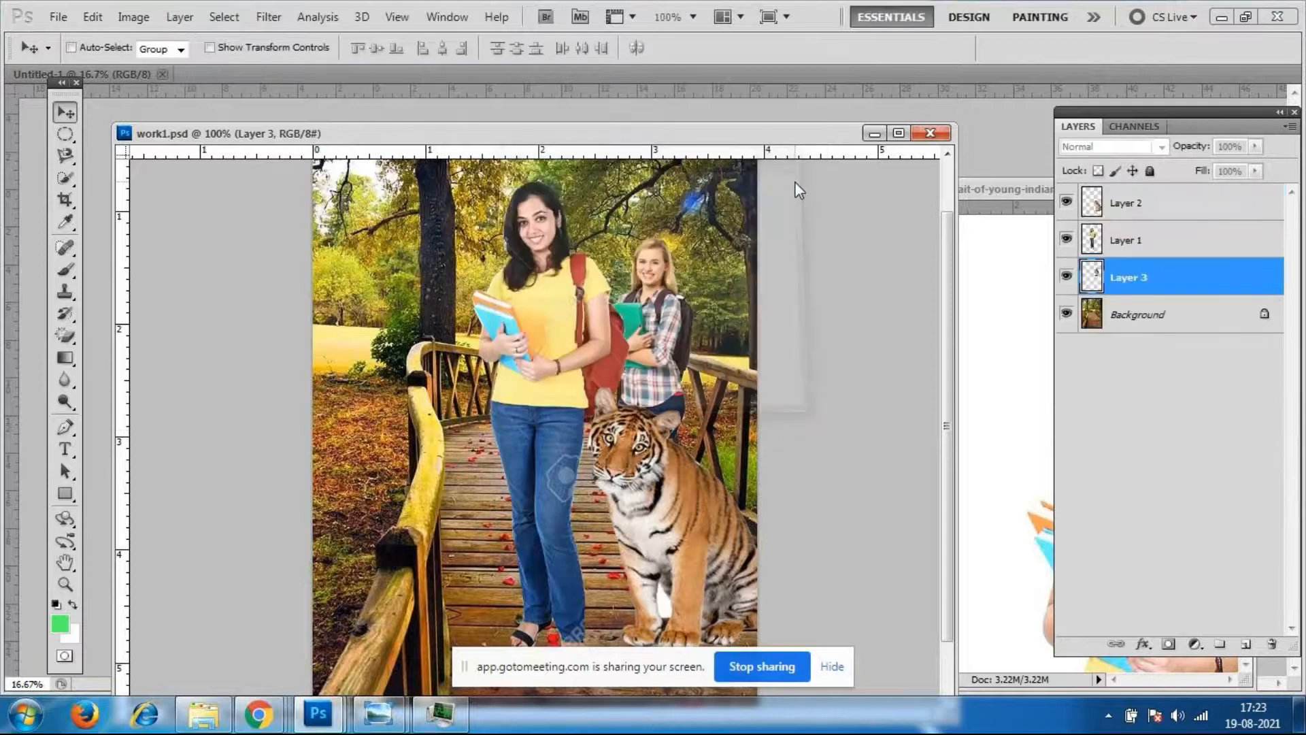
Switch to Windows Explorer and refresh the photoshop work folder to check for the JPEG copy.
{"action": "left_click", "coordinate": [204, 714]}
{"action": "right_click", "coordinate": [598, 260]}
{"action": "left_click", "coordinate": [639, 331]}
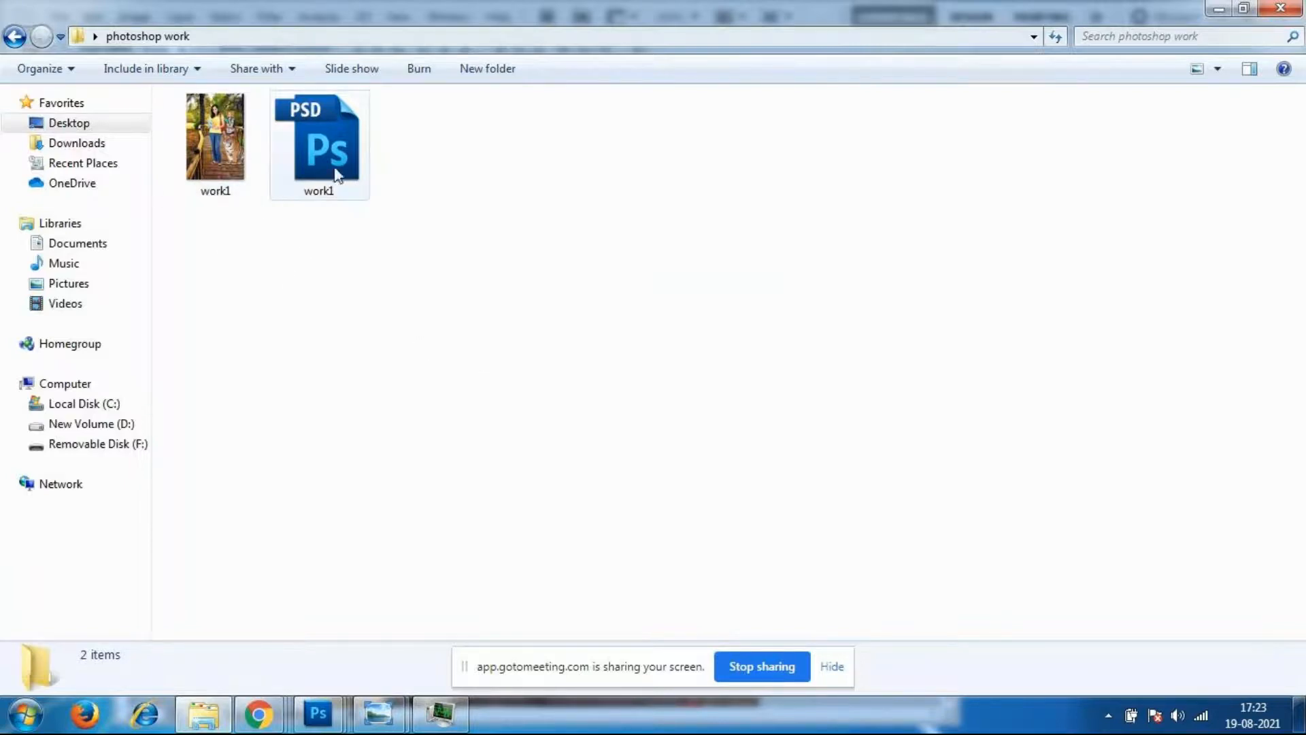
View the work1 JPEG in Windows Photo Viewer, closing and reopening it from the photoshop work folder.
{"action": "double_click", "coordinate": [222, 145]}
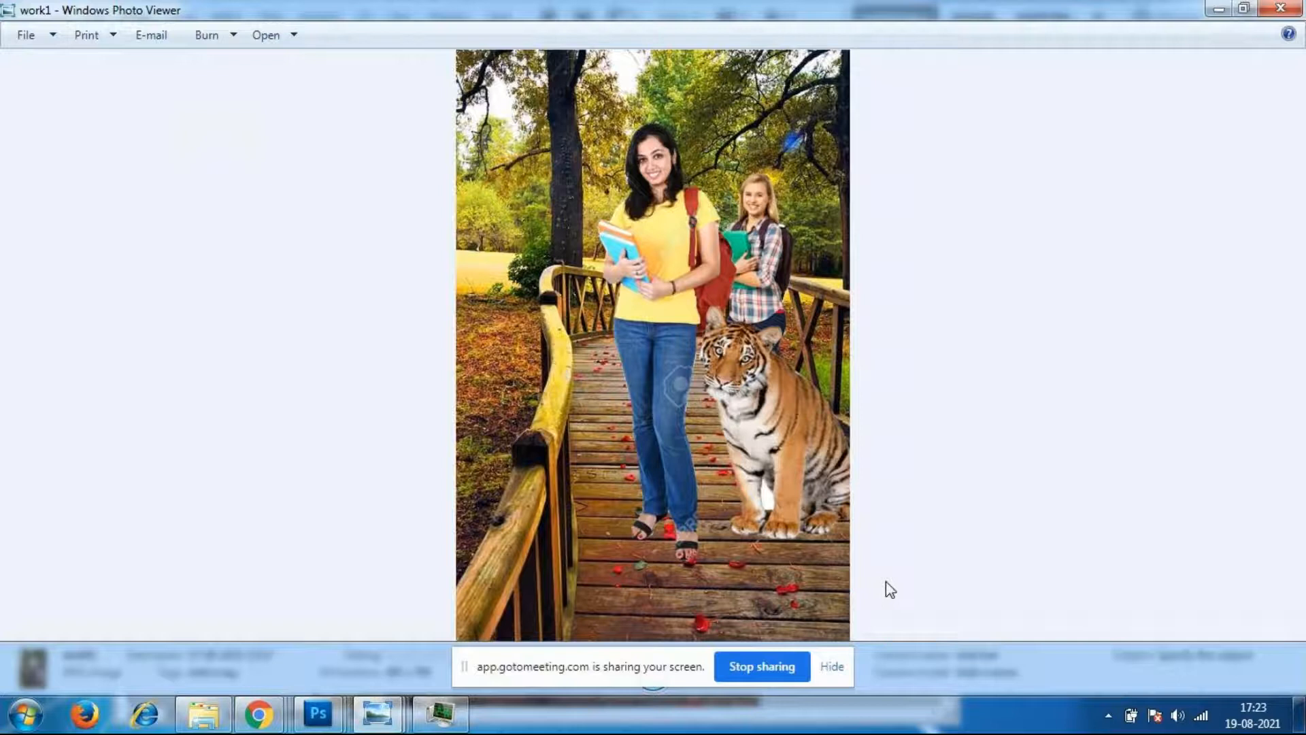
{"action": "left_click", "coordinate": [1280, 8]}
{"action": "double_click", "coordinate": [217, 132]}
{"action": "left_click", "coordinate": [1280, 9]}
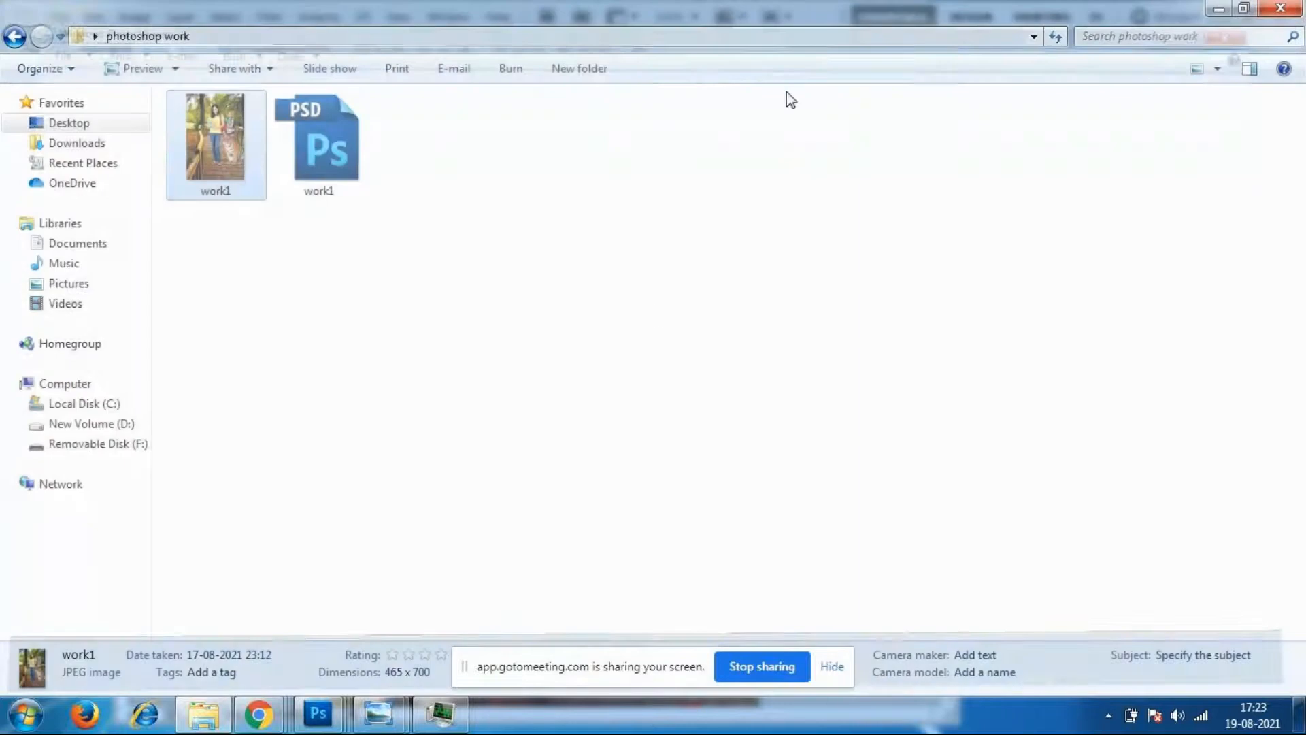
{"action": "left_click", "coordinate": [626, 349]}
{"action": "double_click", "coordinate": [222, 143]}
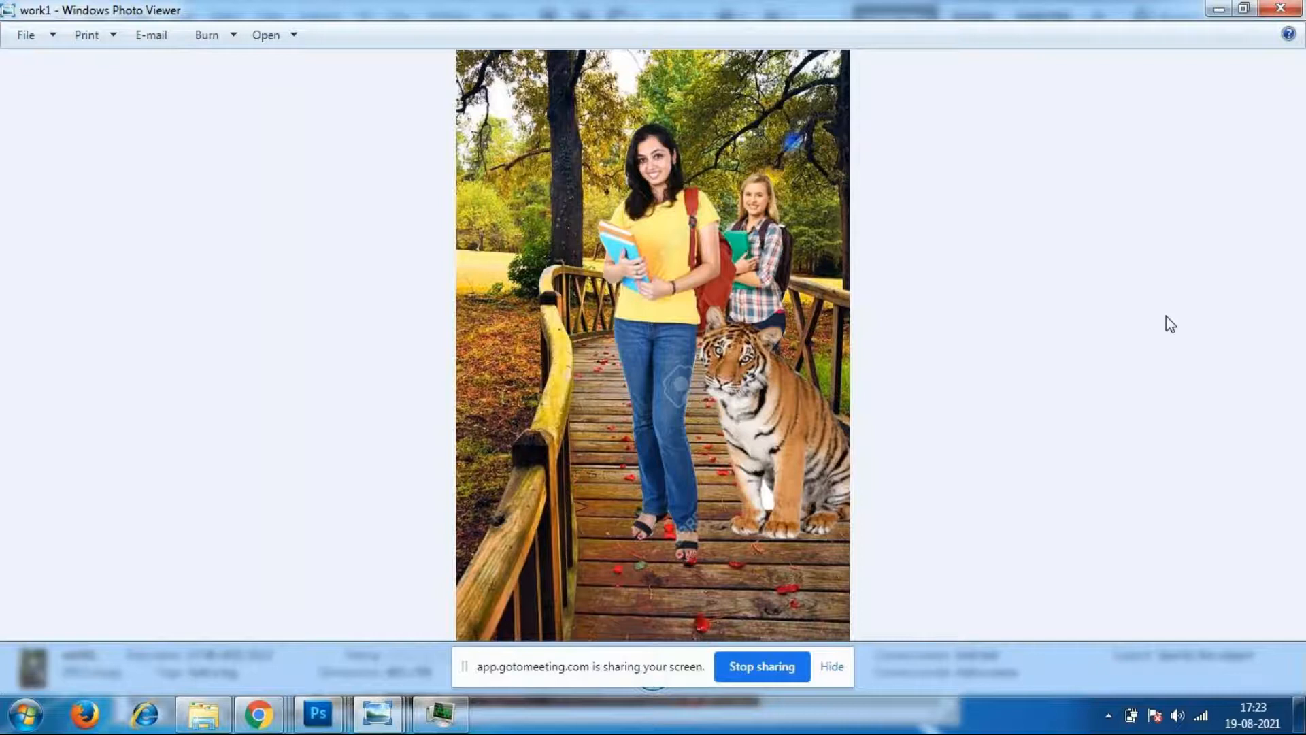
Switch to the GoToMeeting window in Chrome to check the meeting.
{"action": "left_click", "coordinate": [329, 723]}
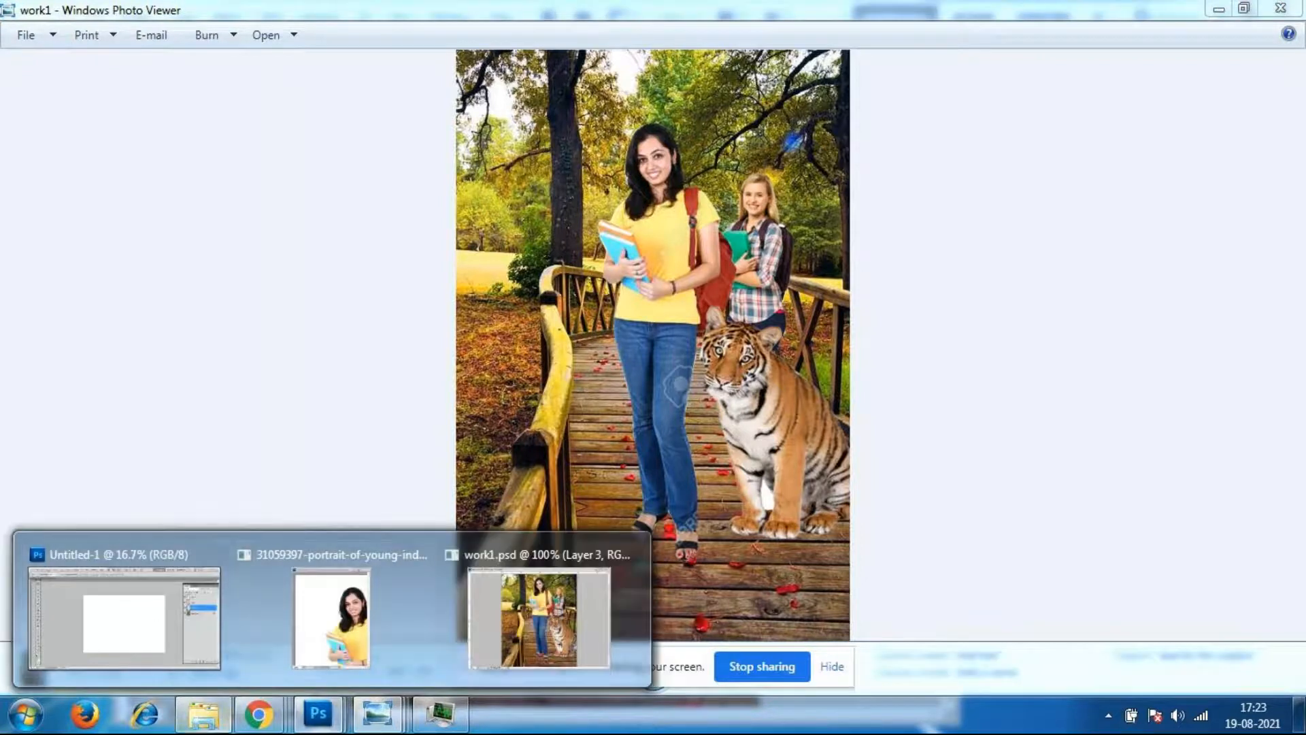
{"action": "mouse_move", "coordinate": [262, 722]}
{"action": "left_click", "coordinate": [287, 653]}
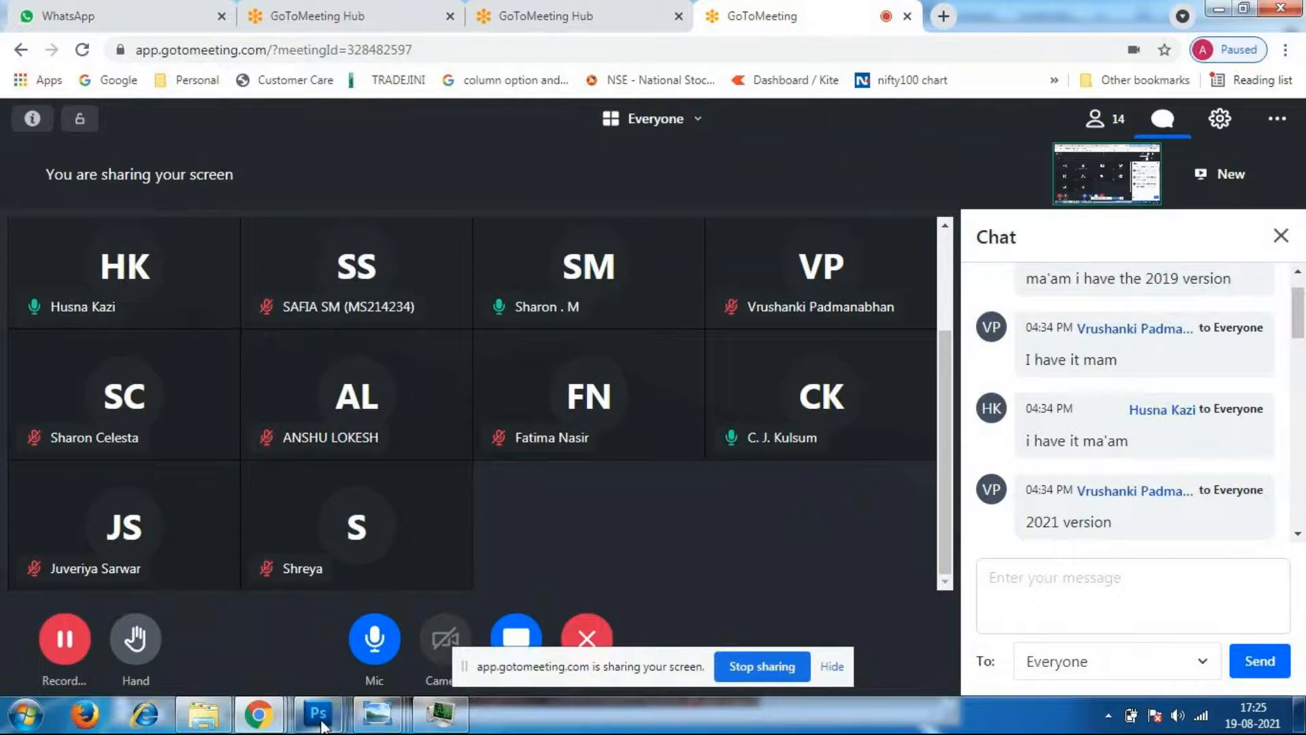
Return to Photoshop and dock the floating work1.psd window as a document tab.
{"action": "mouse_move", "coordinate": [322, 723]}
{"action": "left_click", "coordinate": [340, 620]}
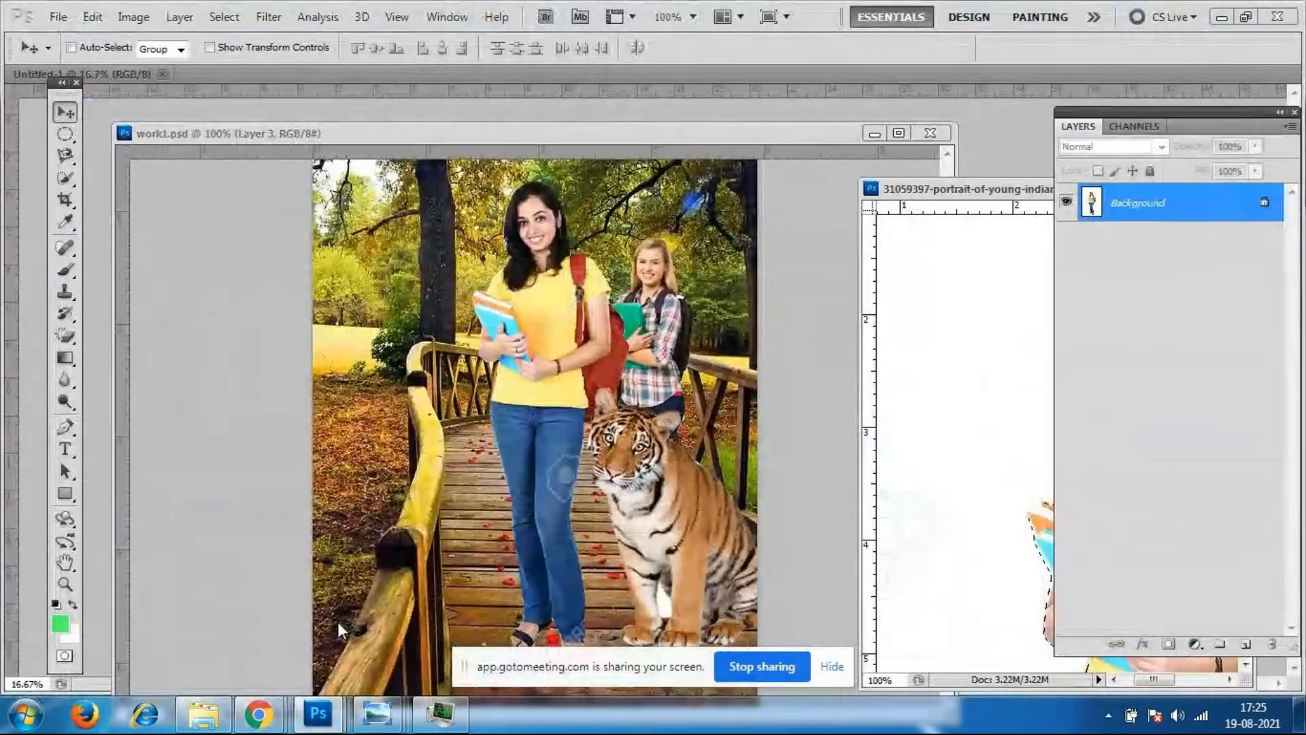
{"action": "left_click_drag", "start_coordinate": [765, 139], "coordinate": [786, 79]}
Check the GoToMeeting window in Chrome, return to Photoshop, and move the floating portrait photo window over the composite.
{"action": "left_click", "coordinate": [262, 713]}
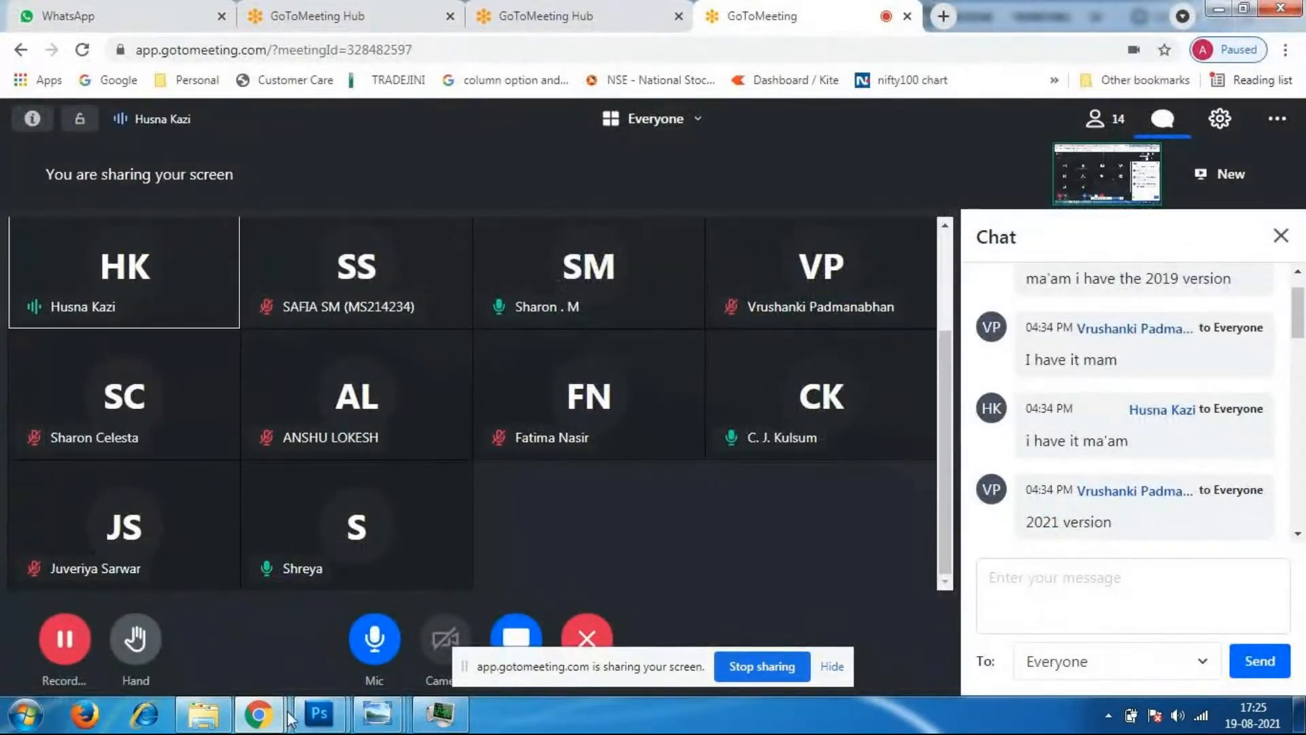
{"action": "mouse_move", "coordinate": [321, 714]}
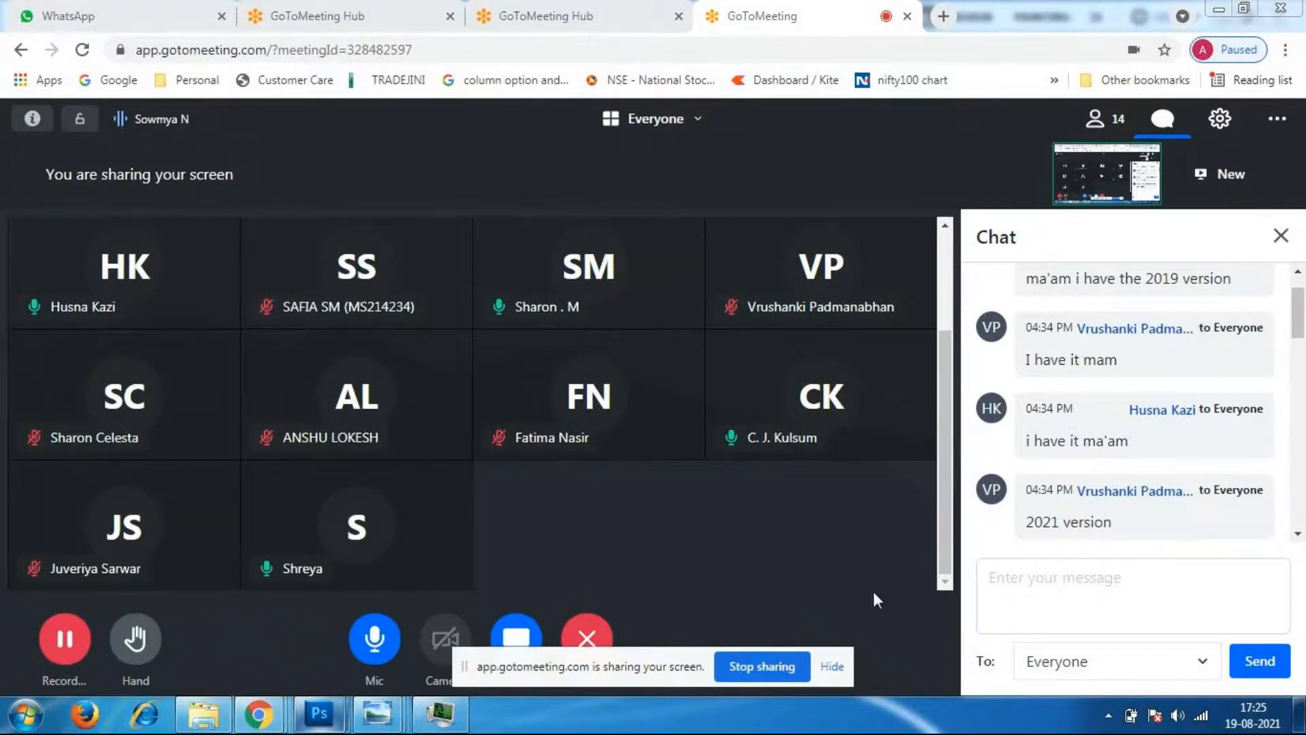
{"action": "left_click", "coordinate": [280, 615]}
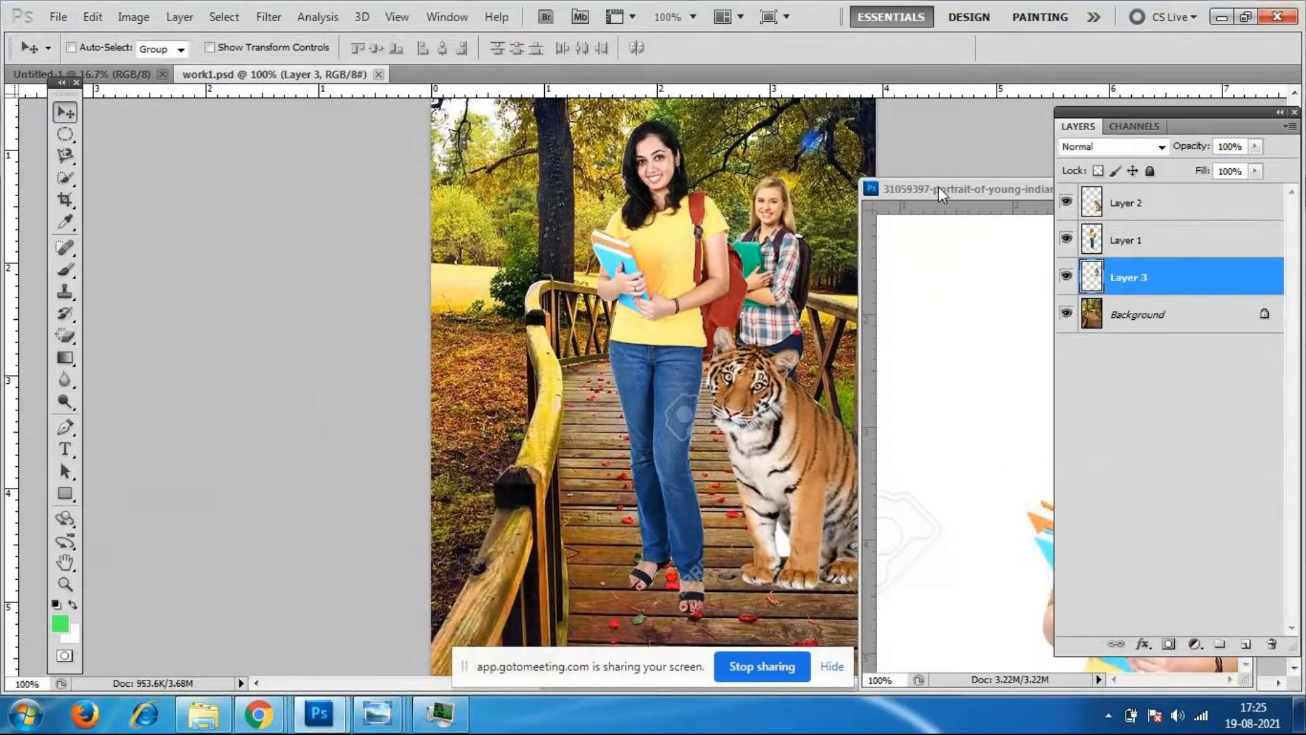
{"action": "left_click_drag", "start_coordinate": [994, 191], "coordinate": [504, 240]}
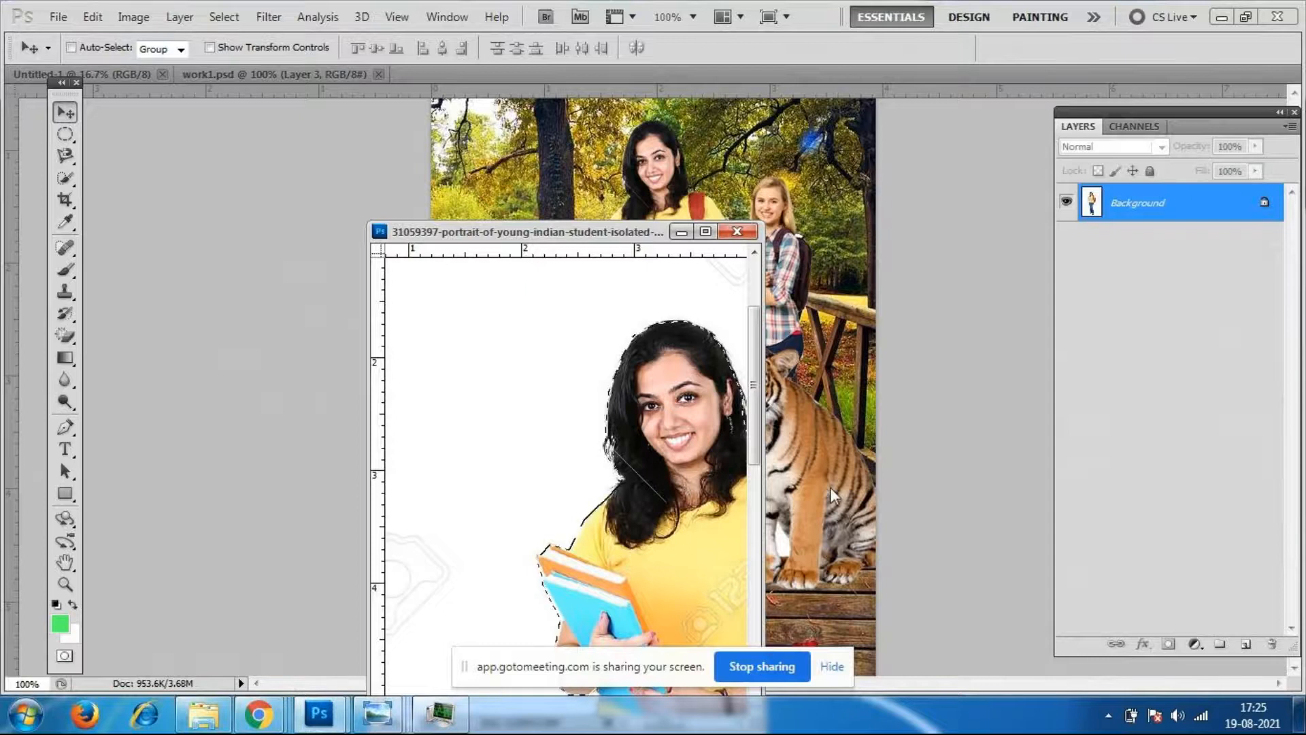
Check the GoToMeeting window once more, return to Photoshop, and close the portrait photo document.
{"action": "mouse_move", "coordinate": [276, 723]}
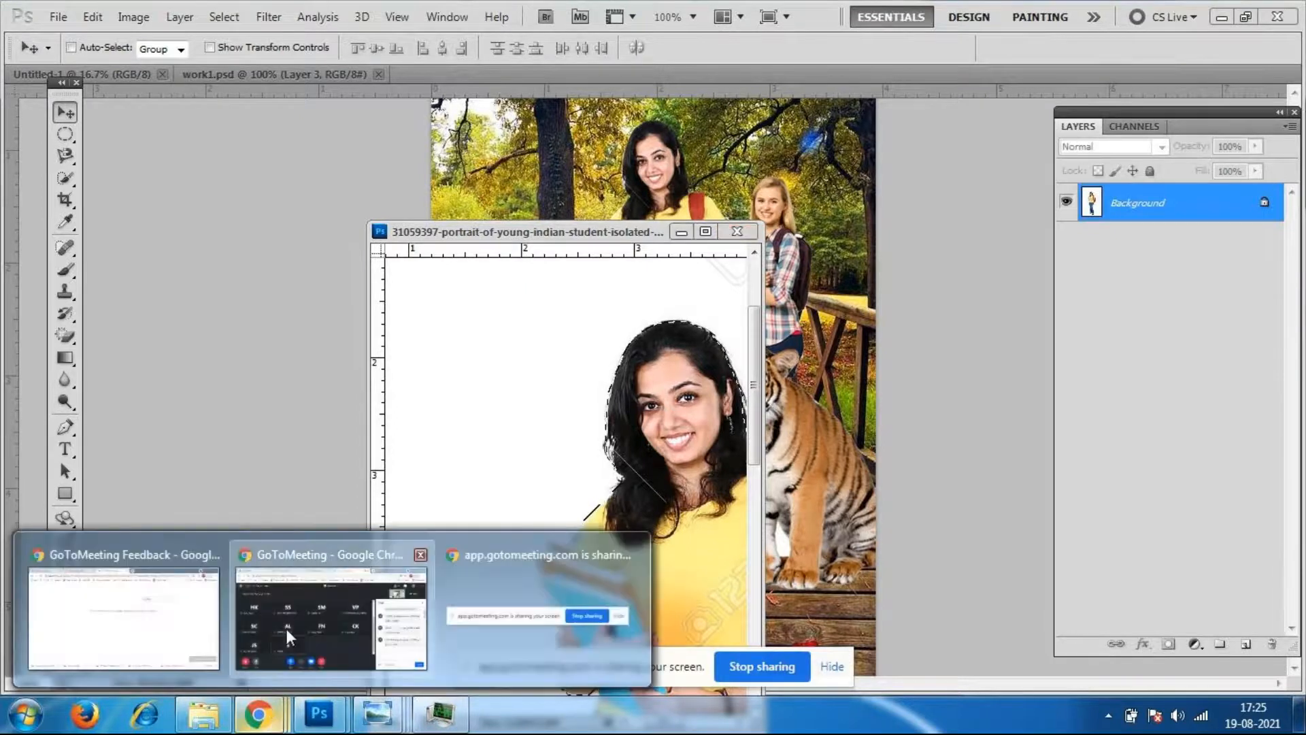
{"action": "left_click", "coordinate": [317, 626]}
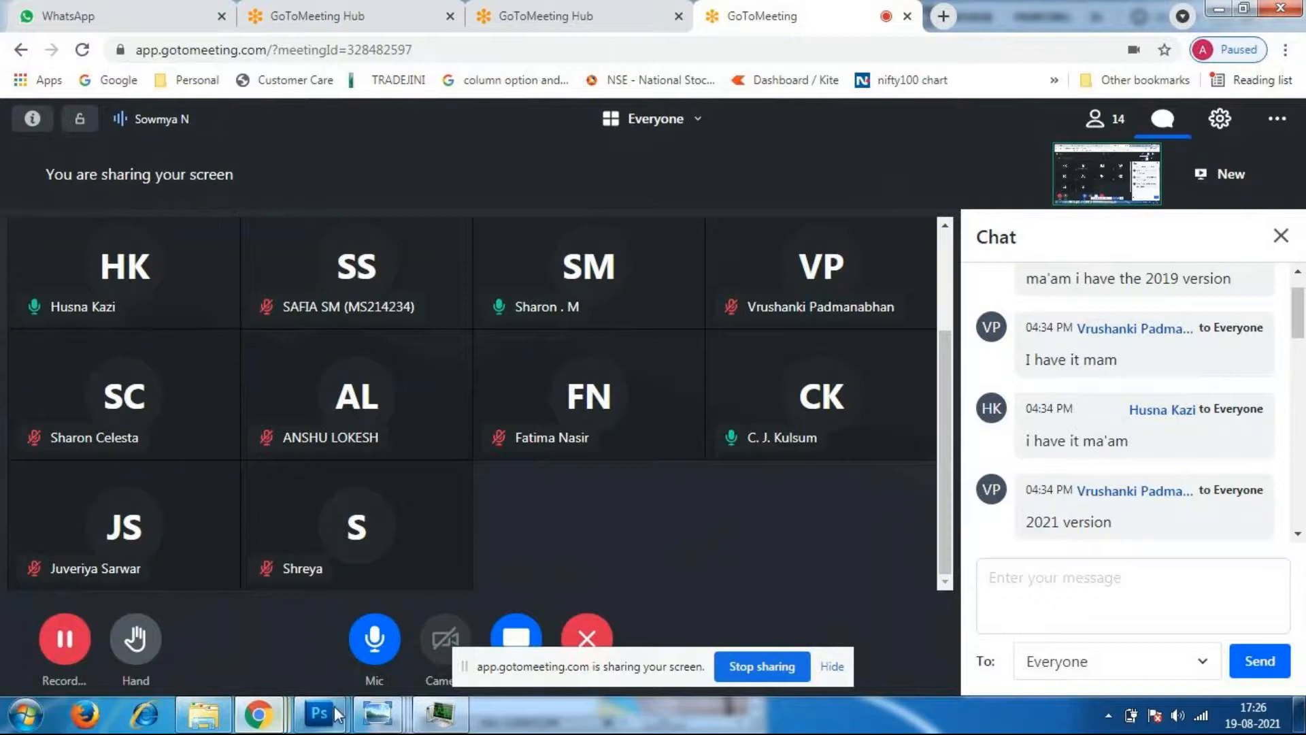
{"action": "mouse_move", "coordinate": [330, 713]}
{"action": "left_click", "coordinate": [258, 610]}
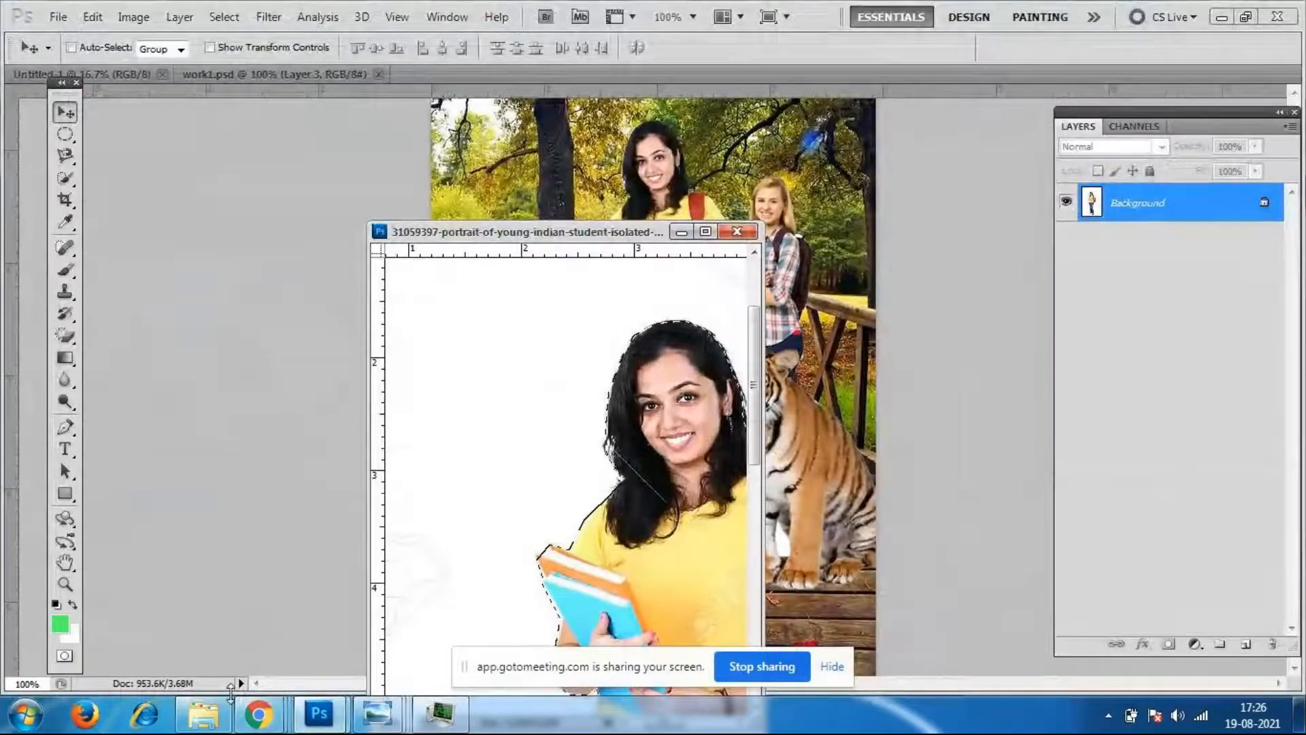
{"action": "left_click", "coordinate": [737, 231]}
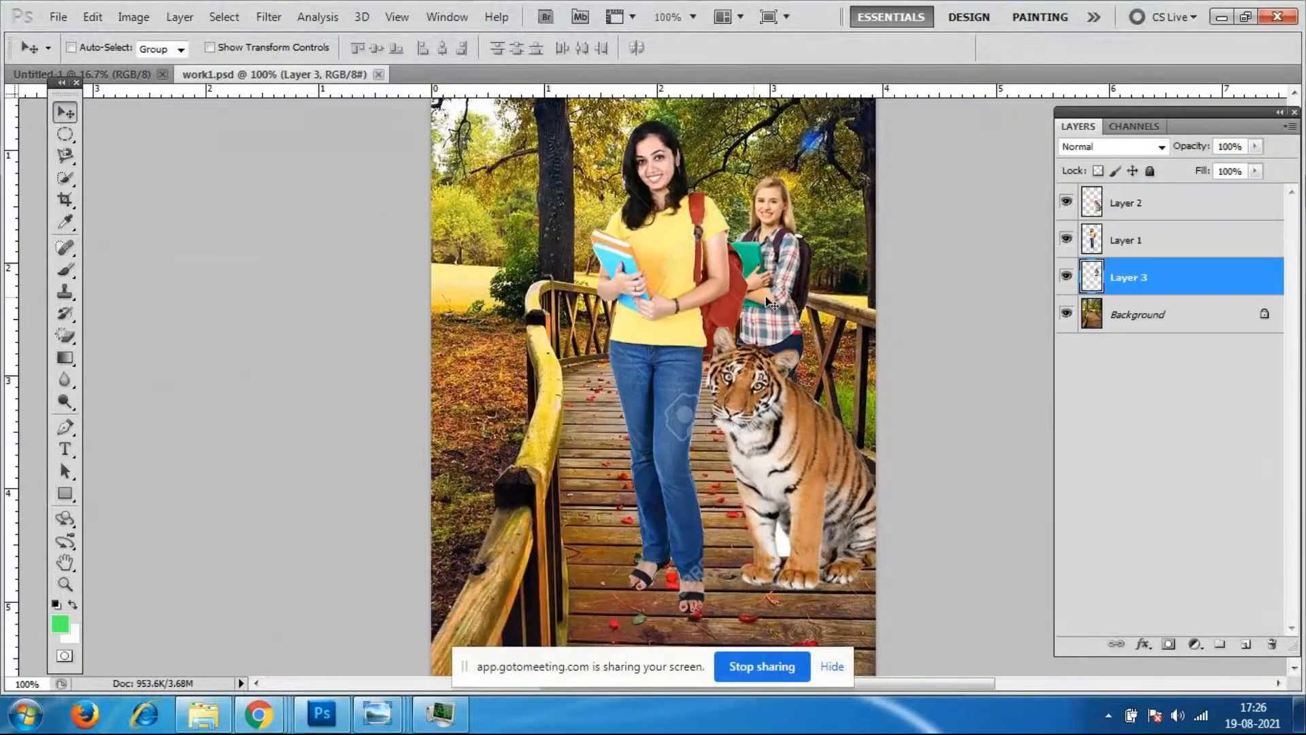
{"action": "left_click", "coordinate": [57, 17]}
{"action": "left_click", "coordinate": [76, 55]}
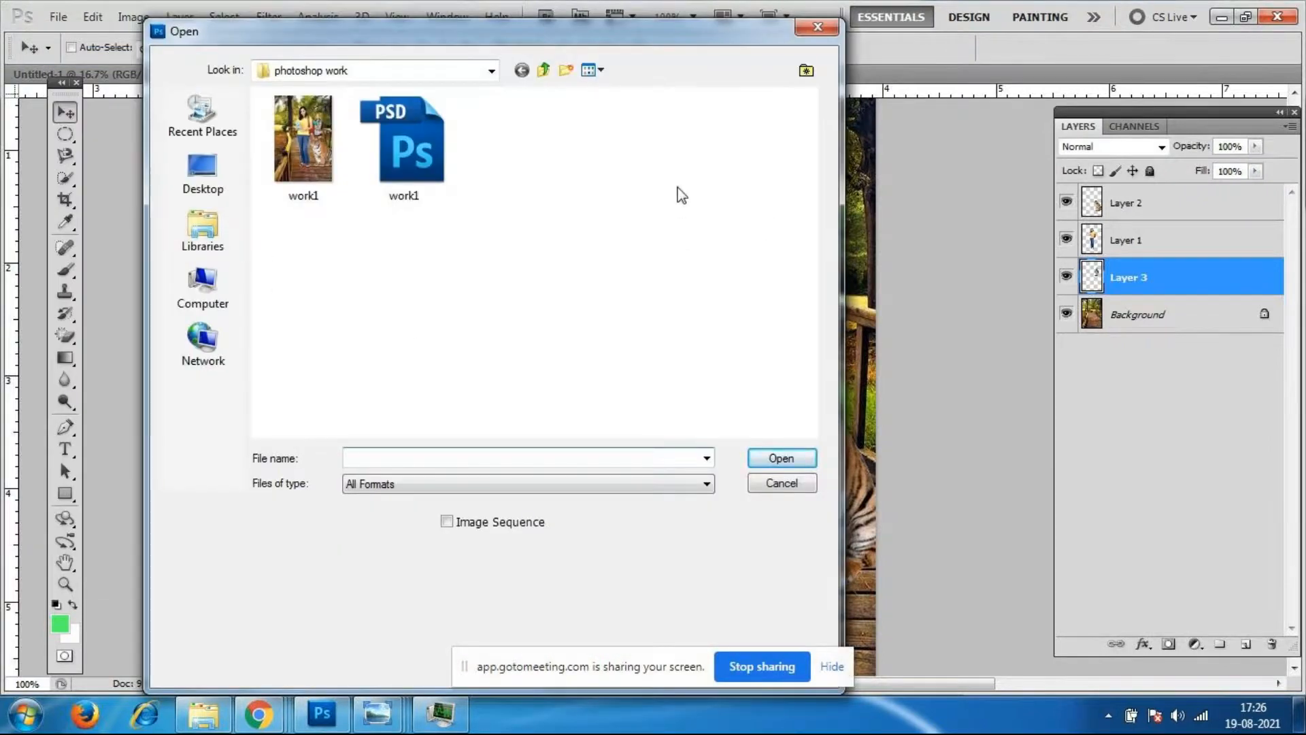
{"action": "left_click", "coordinate": [788, 489]}
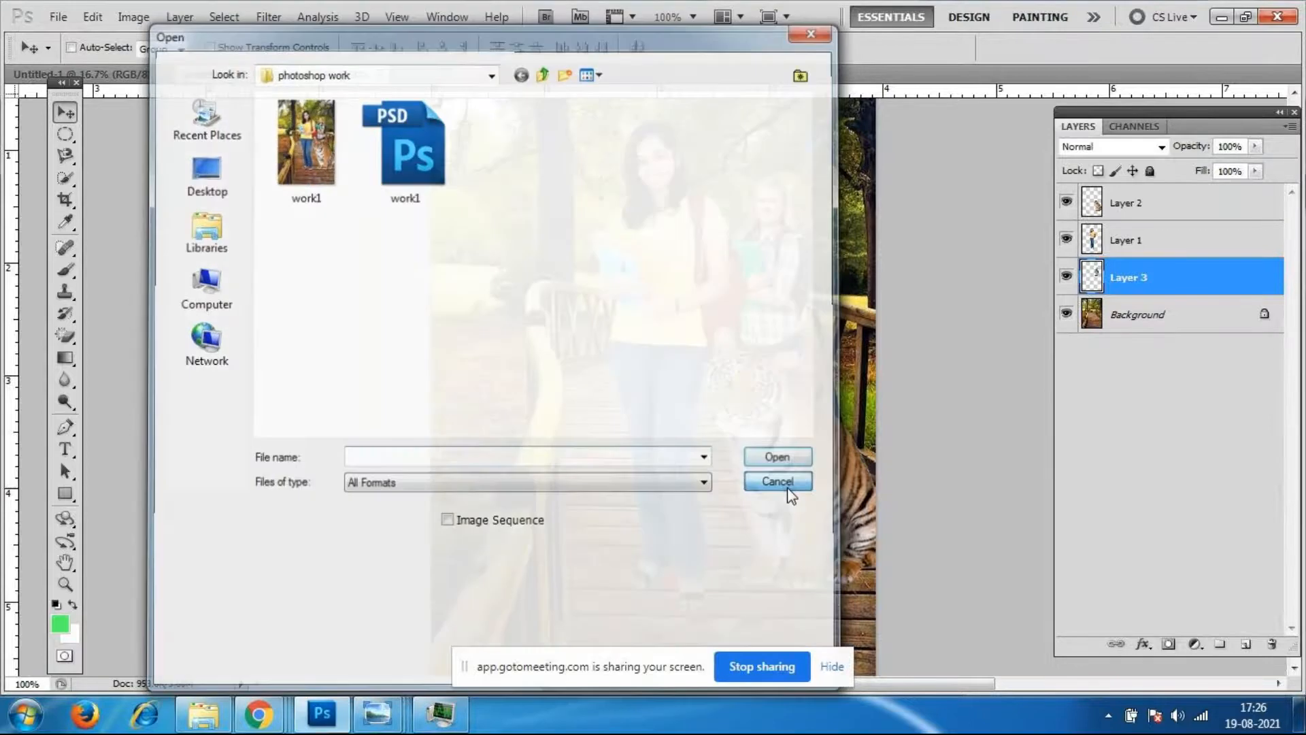
Switch to the photoshop work folder in Windows Explorer, refresh it, and change its file view to Details.
{"action": "left_click", "coordinate": [207, 723]}
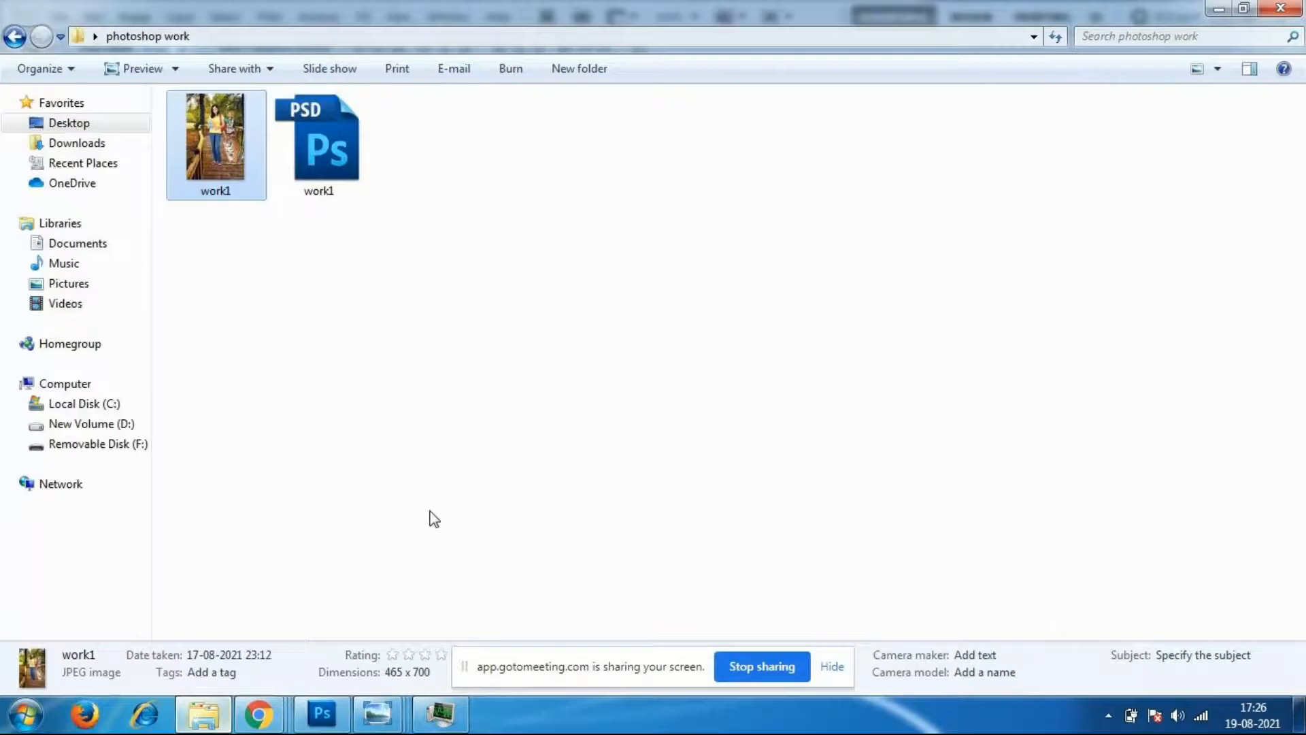
{"action": "right_click", "coordinate": [423, 286]}
{"action": "left_click", "coordinate": [498, 364]}
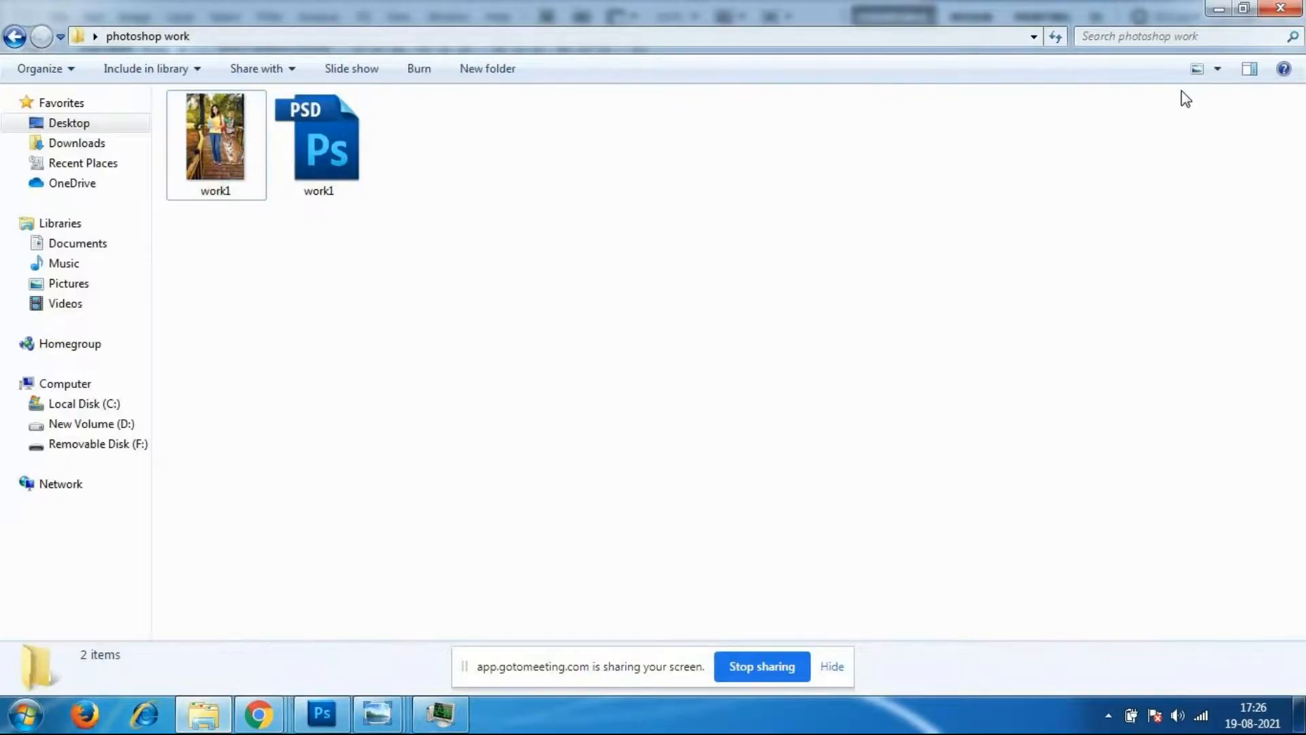
{"action": "left_click", "coordinate": [1217, 71]}
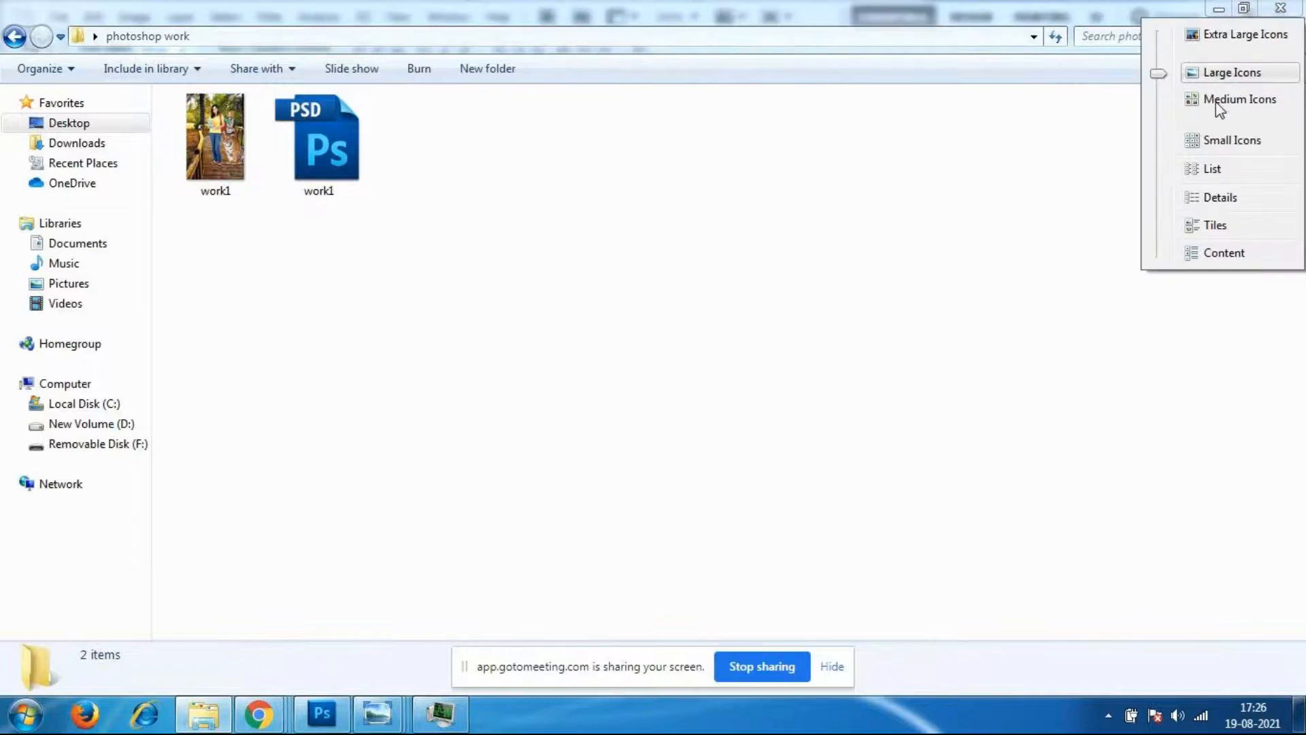
{"action": "left_click", "coordinate": [1211, 171]}
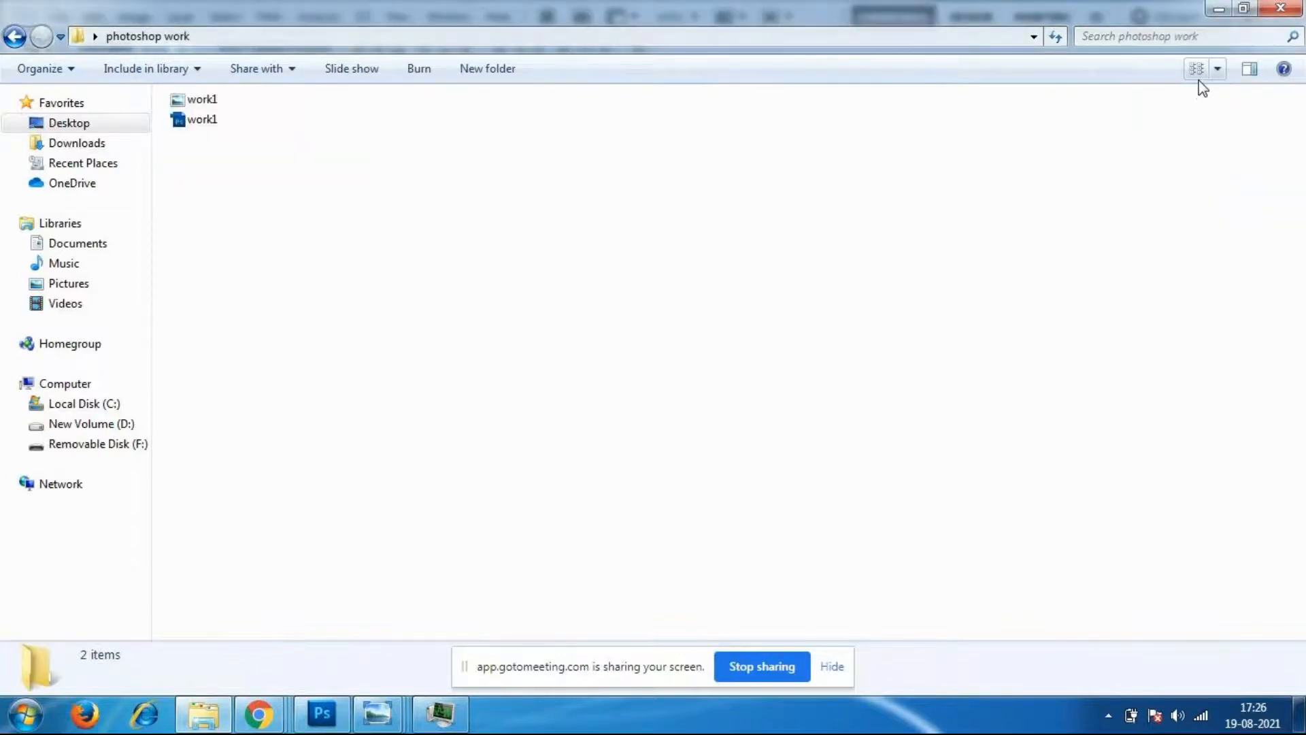
{"action": "left_click", "coordinate": [1217, 69]}
{"action": "left_click", "coordinate": [1225, 177]}
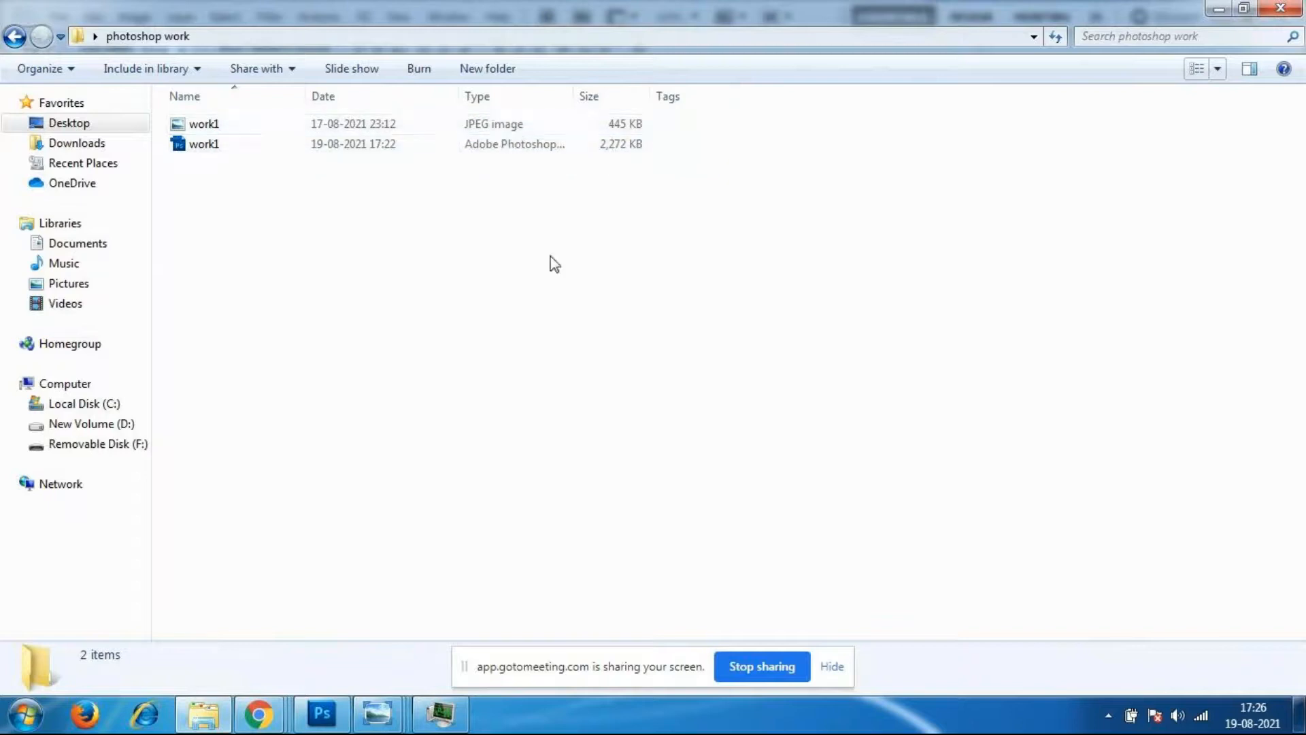
Refresh the detailed file listing of the photoshop work folder.
{"action": "right_click", "coordinate": [559, 282]}
{"action": "left_click", "coordinate": [535, 232]}
{"action": "right_click", "coordinate": [539, 238]}
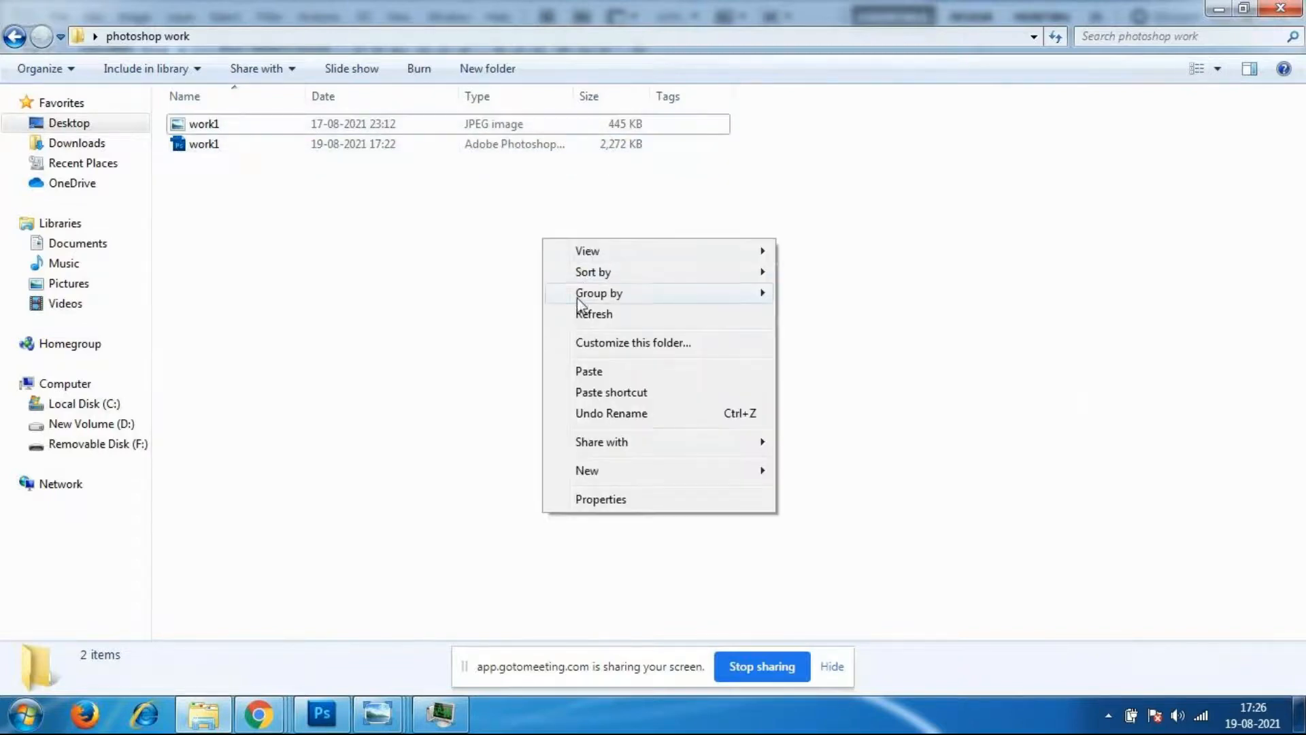
{"action": "left_click", "coordinate": [573, 317]}
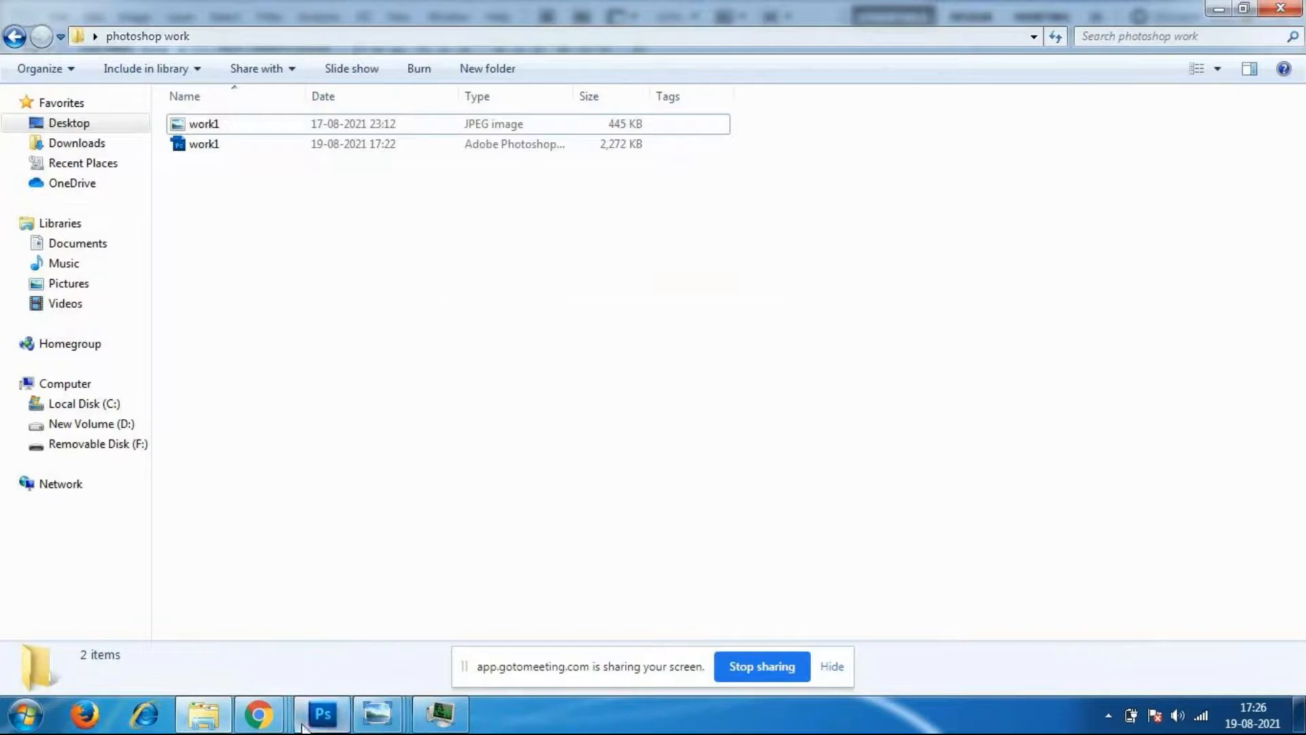
Return to Photoshop and try to open the JPEG image IMG-20200125-WA0008 from the Desktop.
{"action": "left_click", "coordinate": [322, 713]}
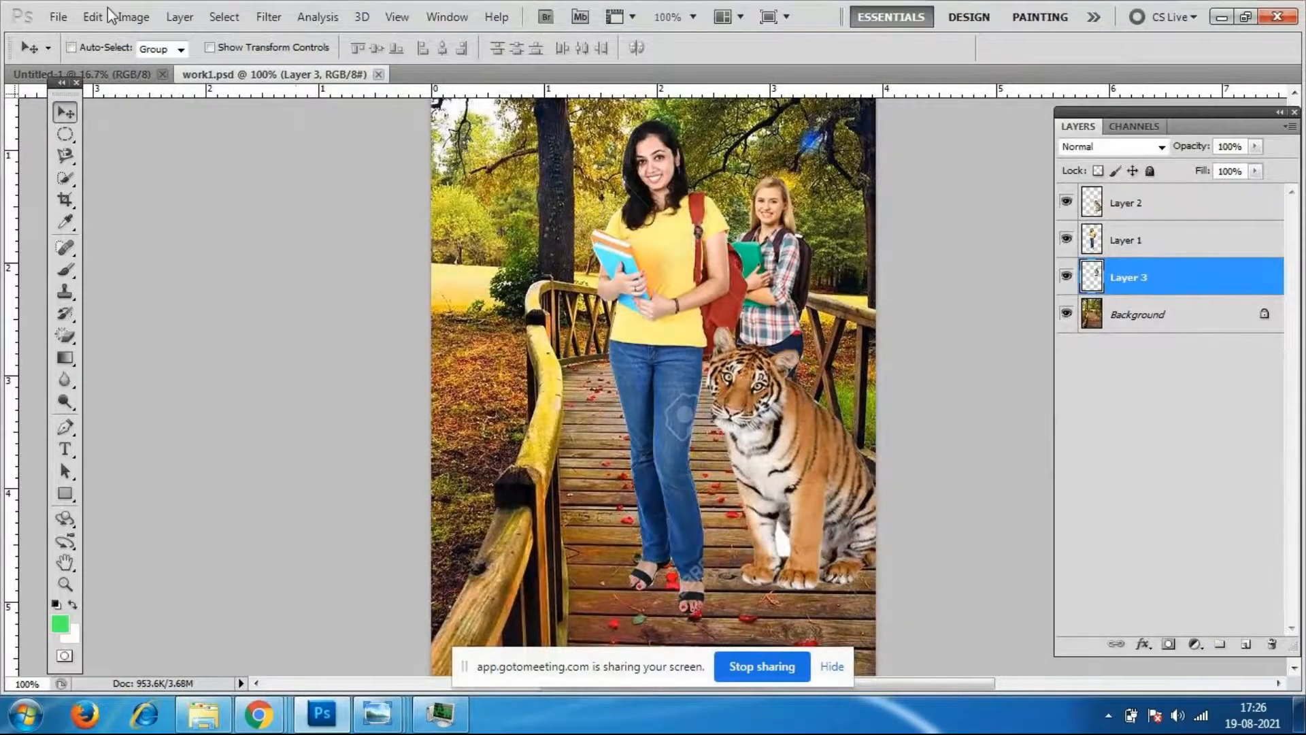
{"action": "left_click", "coordinate": [58, 16]}
{"action": "left_click", "coordinate": [65, 54]}
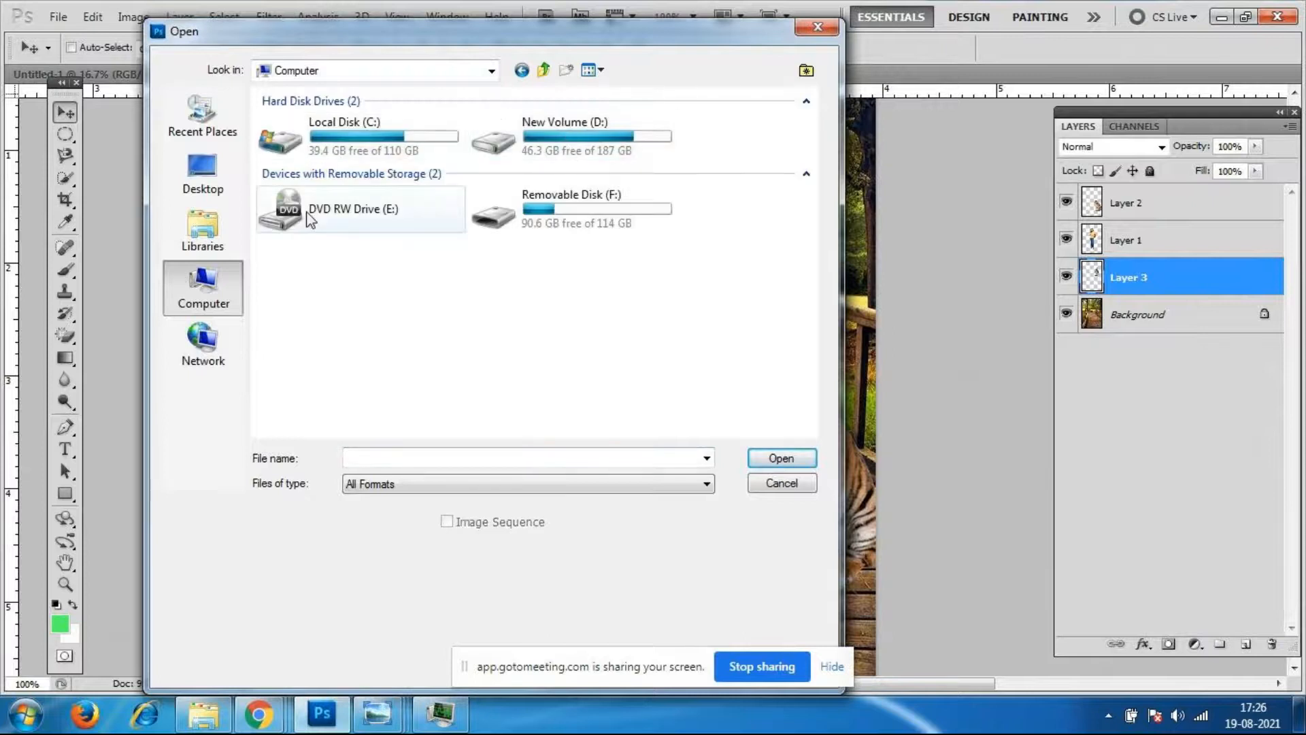
{"action": "left_click", "coordinate": [199, 183]}
{"action": "scroll", "coordinate": [797, 355], "scroll_direction": "down", "scroll_amount": 10}
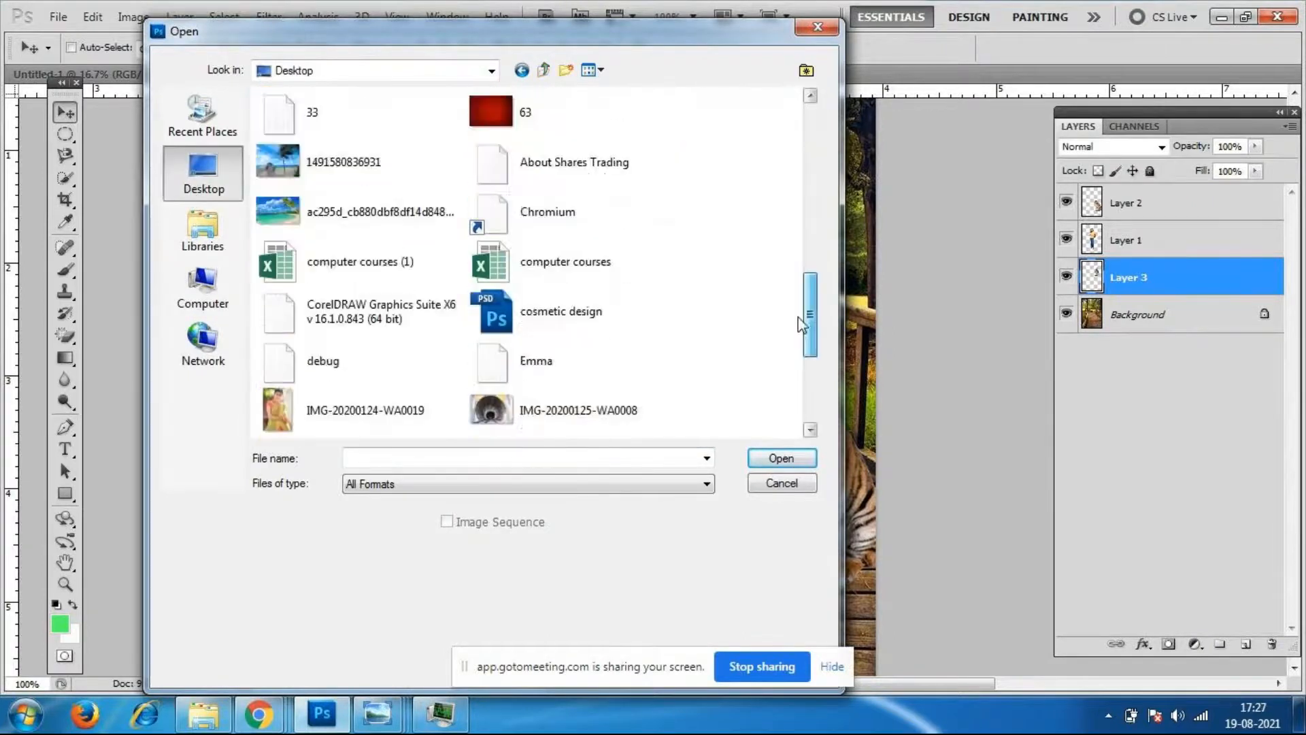
{"action": "scroll", "coordinate": [799, 359], "scroll_direction": "down", "scroll_amount": 3}
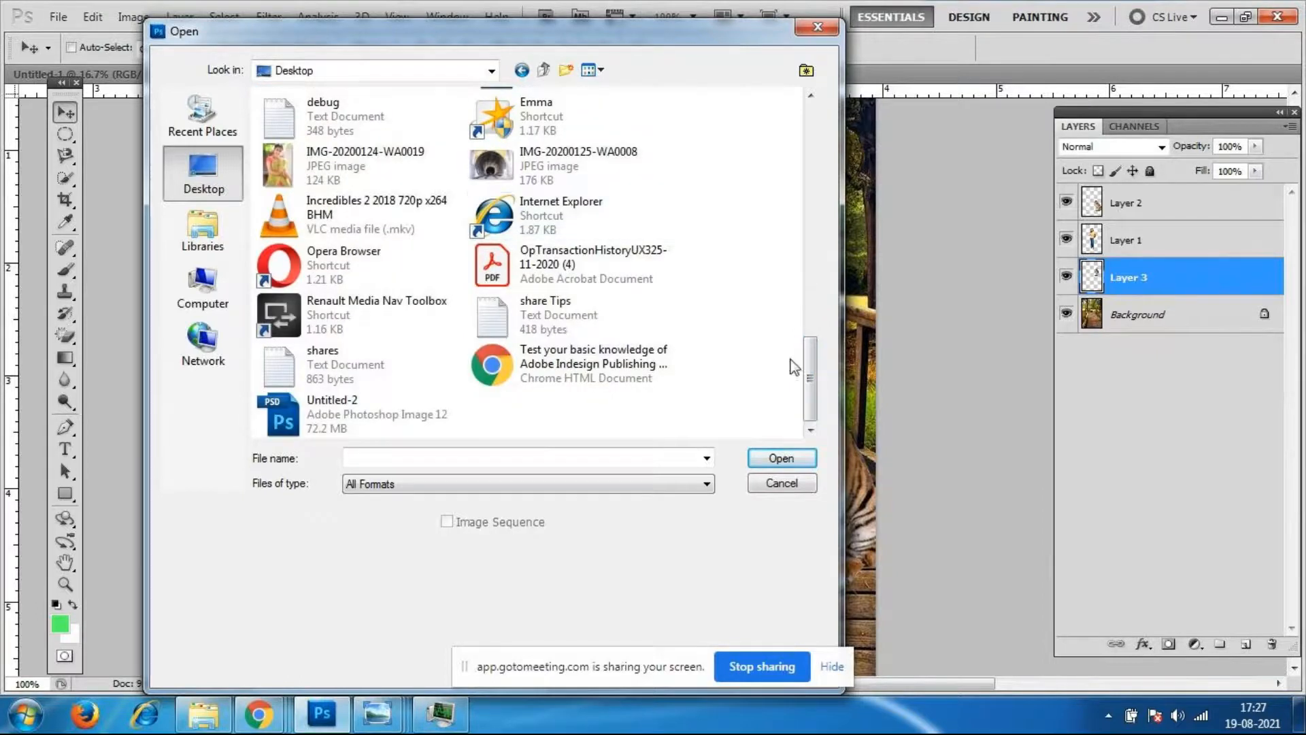
{"action": "left_click", "coordinate": [578, 165]}
{"action": "left_click", "coordinate": [772, 460]}
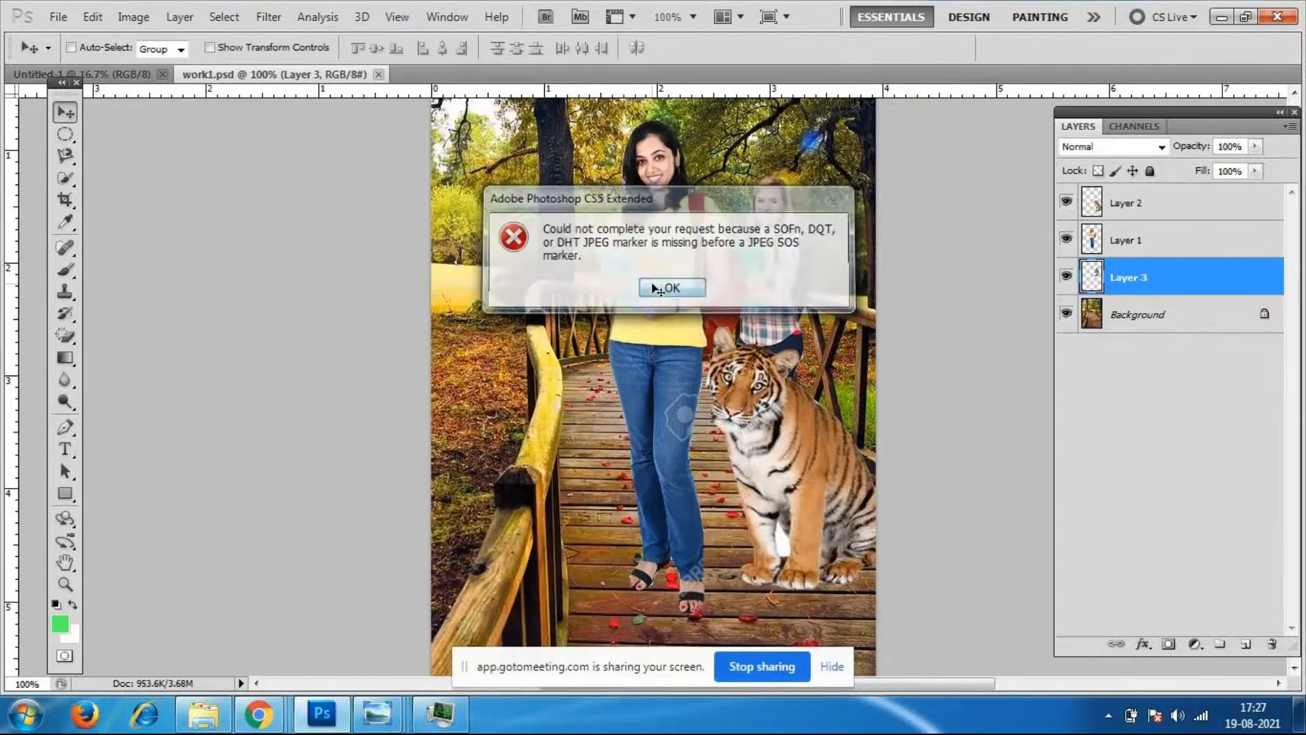
{"action": "left_click", "coordinate": [655, 287]}
Open the autumn-forest-landscape-with-bridge wallpaper image from the photoshop folder on the Desktop.
{"action": "left_click", "coordinate": [58, 17]}
{"action": "left_click", "coordinate": [67, 52]}
{"action": "left_click_drag", "start_coordinate": [807, 183], "coordinate": [809, 257]}
{"action": "double_click", "coordinate": [346, 332]}
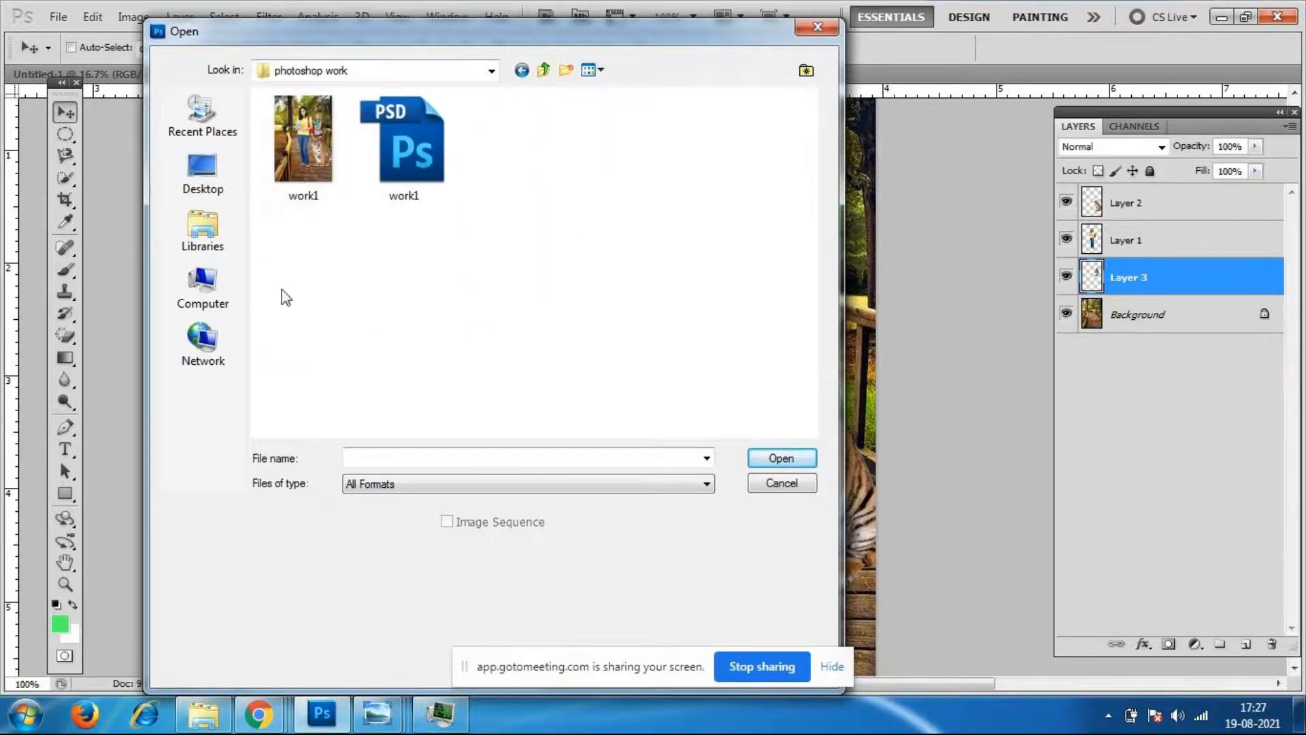
{"action": "left_click", "coordinate": [231, 286]}
{"action": "left_click", "coordinate": [219, 173]}
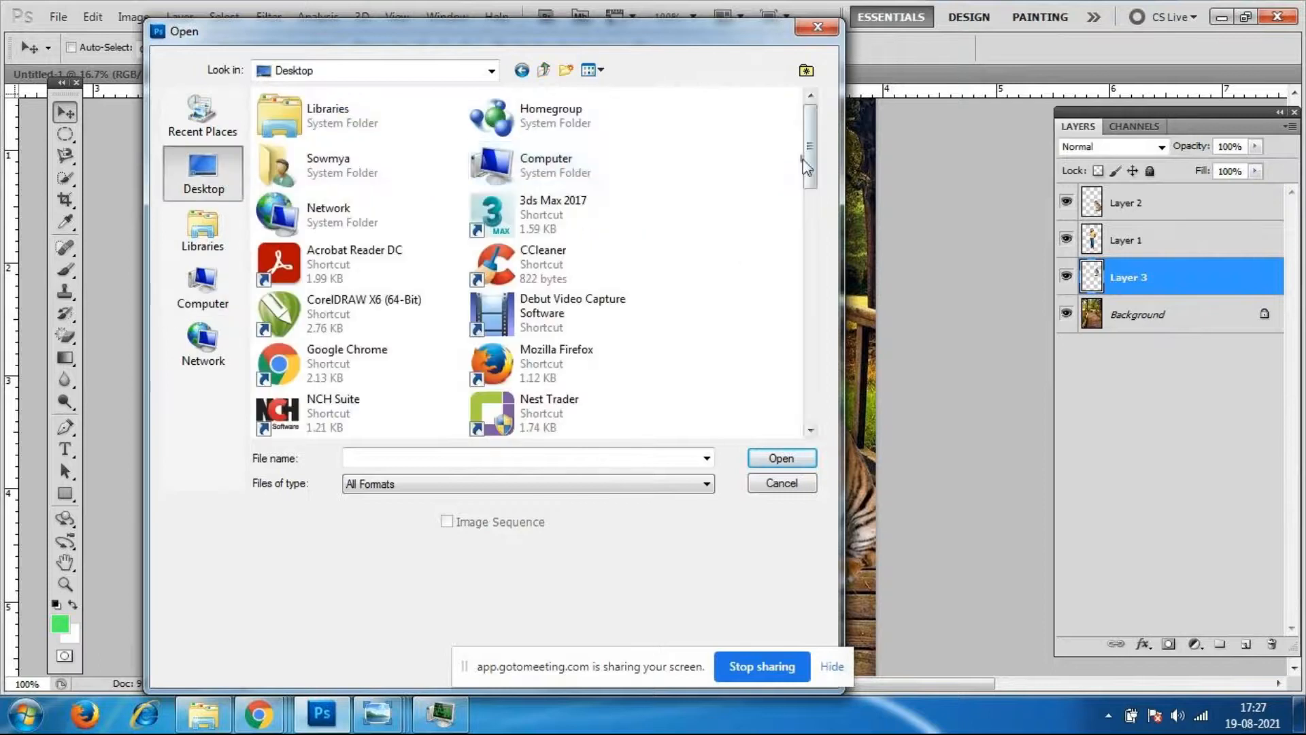
{"action": "left_click_drag", "start_coordinate": [811, 170], "coordinate": [773, 289]}
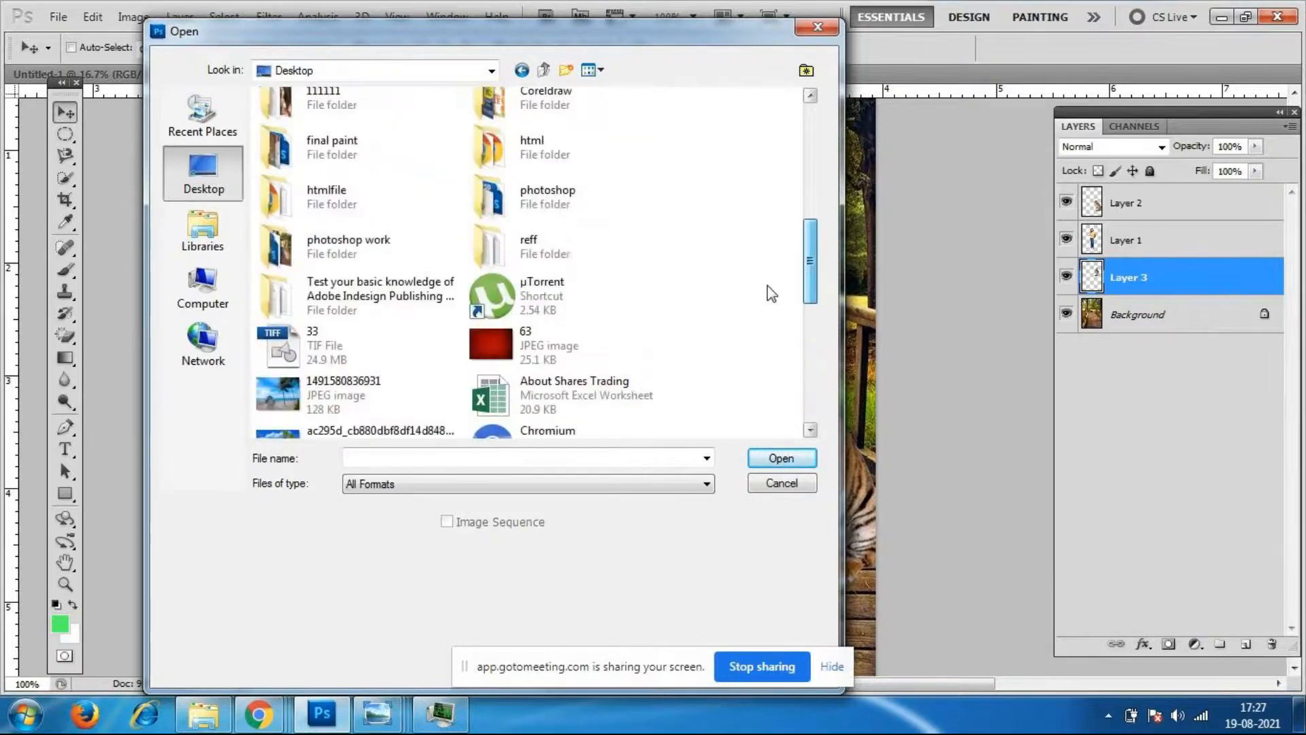
{"action": "double_click", "coordinate": [563, 201]}
{"action": "scroll", "coordinate": [823, 176], "scroll_direction": "down", "scroll_amount": 1}
{"action": "scroll", "coordinate": [821, 191], "scroll_direction": "down", "scroll_amount": 4}
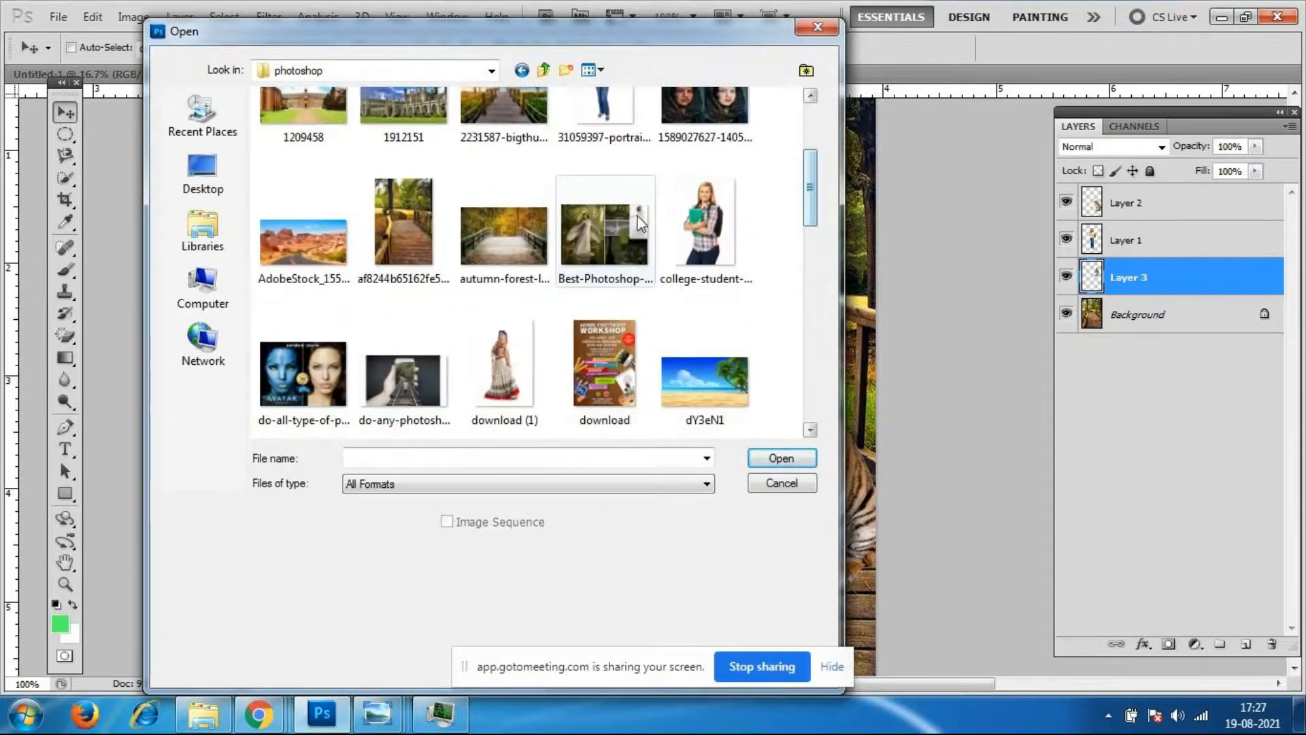
{"action": "left_click", "coordinate": [503, 235]}
{"action": "left_click", "coordinate": [780, 458]}
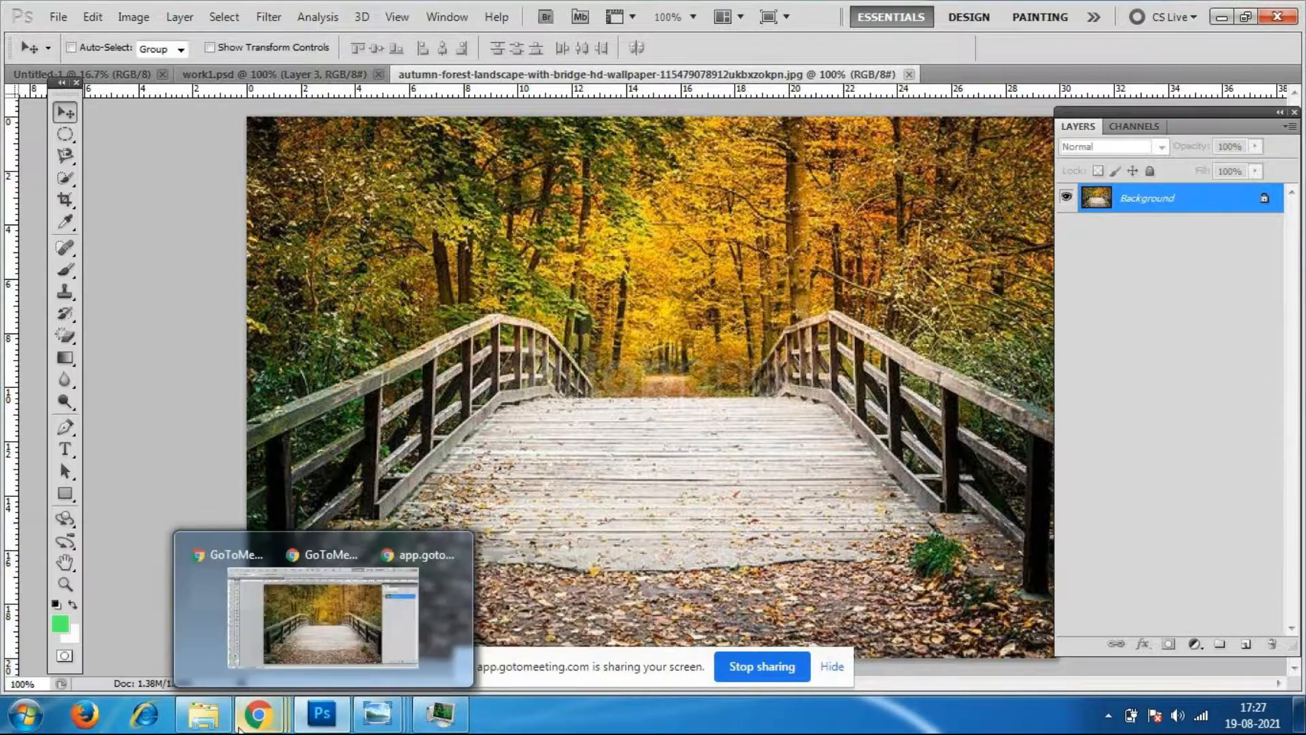
Switch to Windows Explorer, go to the Desktop's photoshop folder, and preview the High_resolution_wallpaper_background image.
{"action": "left_click", "coordinate": [203, 714]}
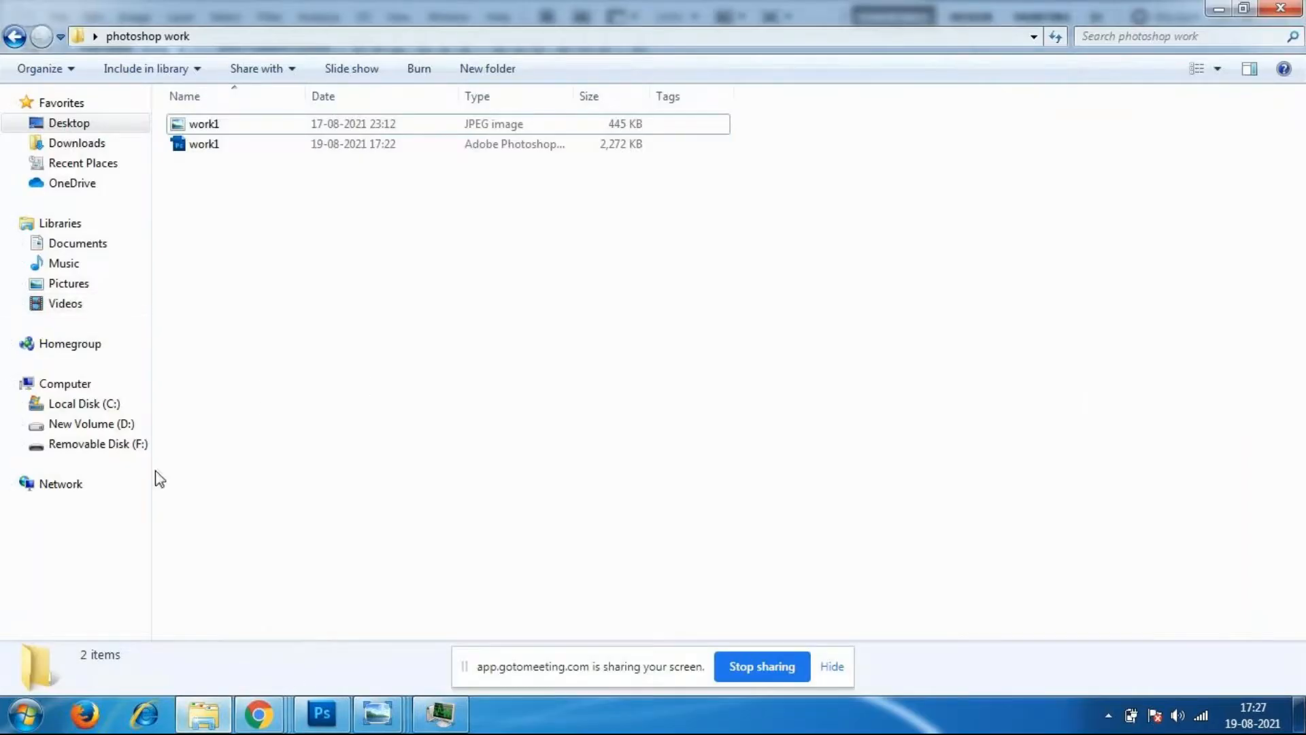
{"action": "left_click", "coordinate": [65, 126]}
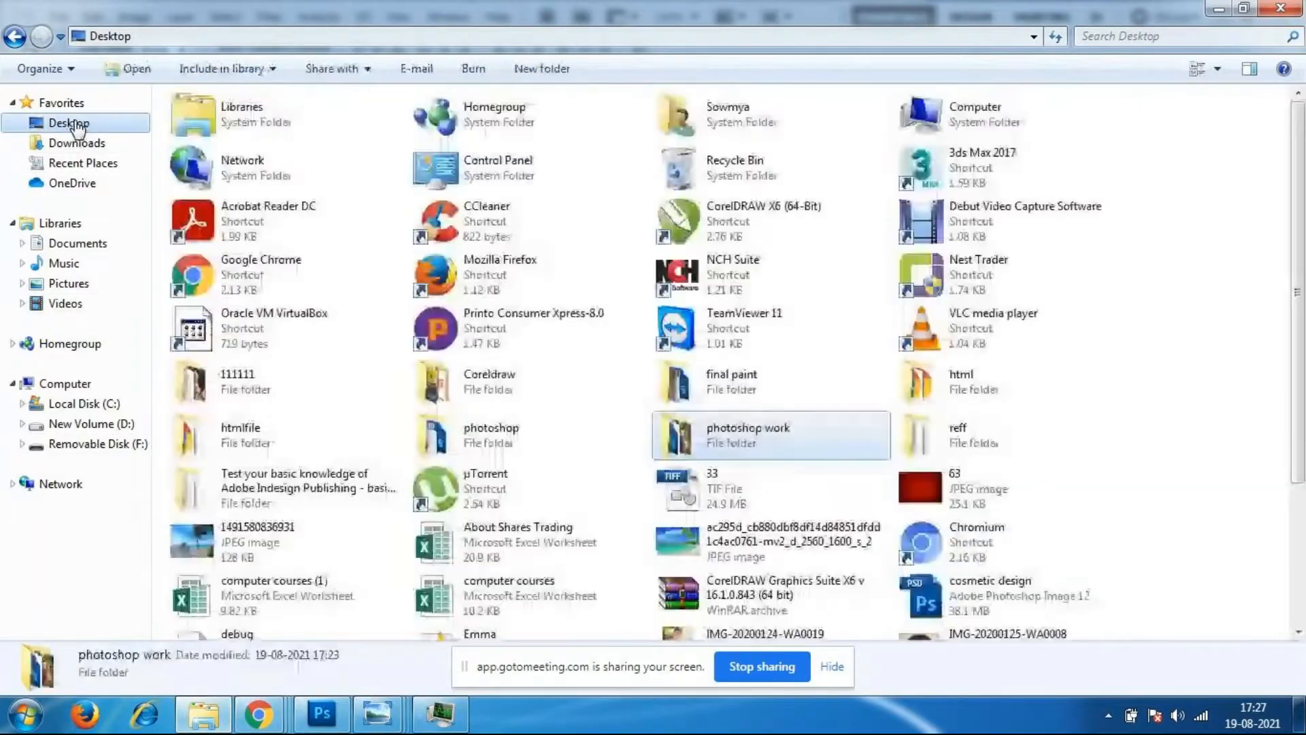
{"action": "double_click", "coordinate": [466, 443]}
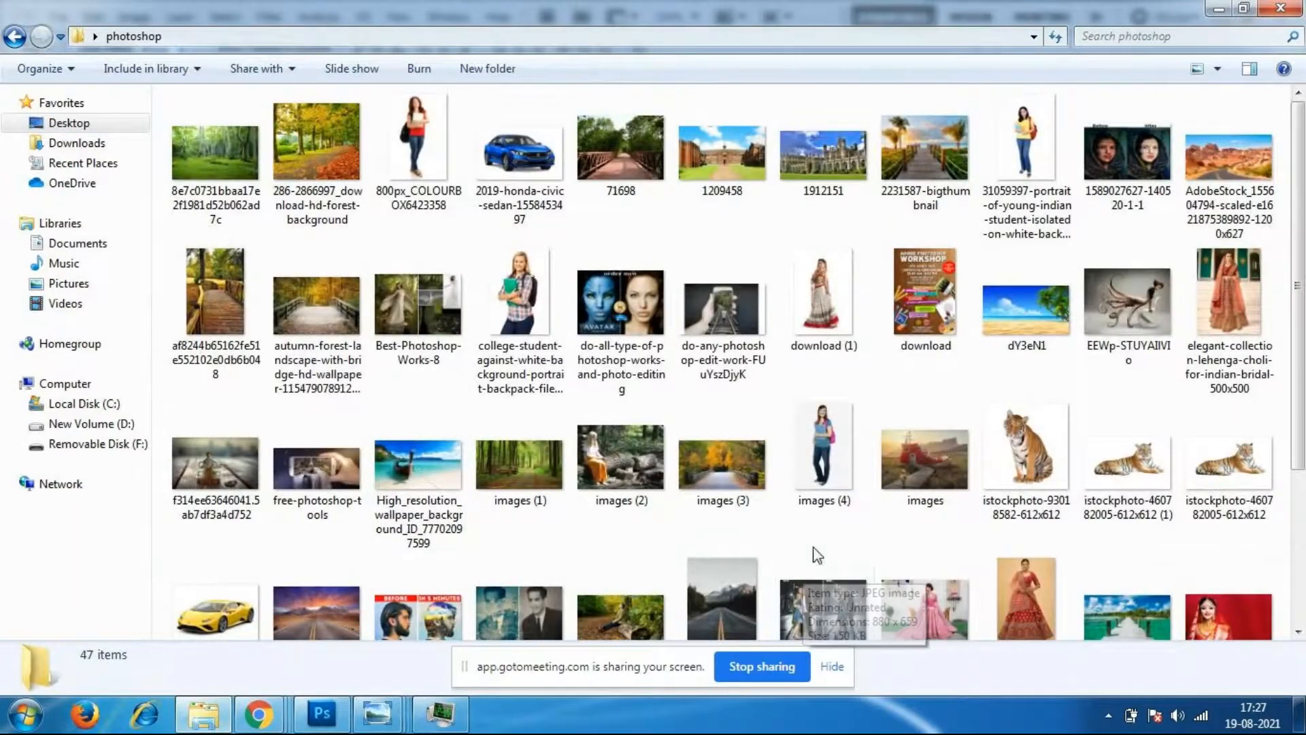
{"action": "double_click", "coordinate": [419, 485]}
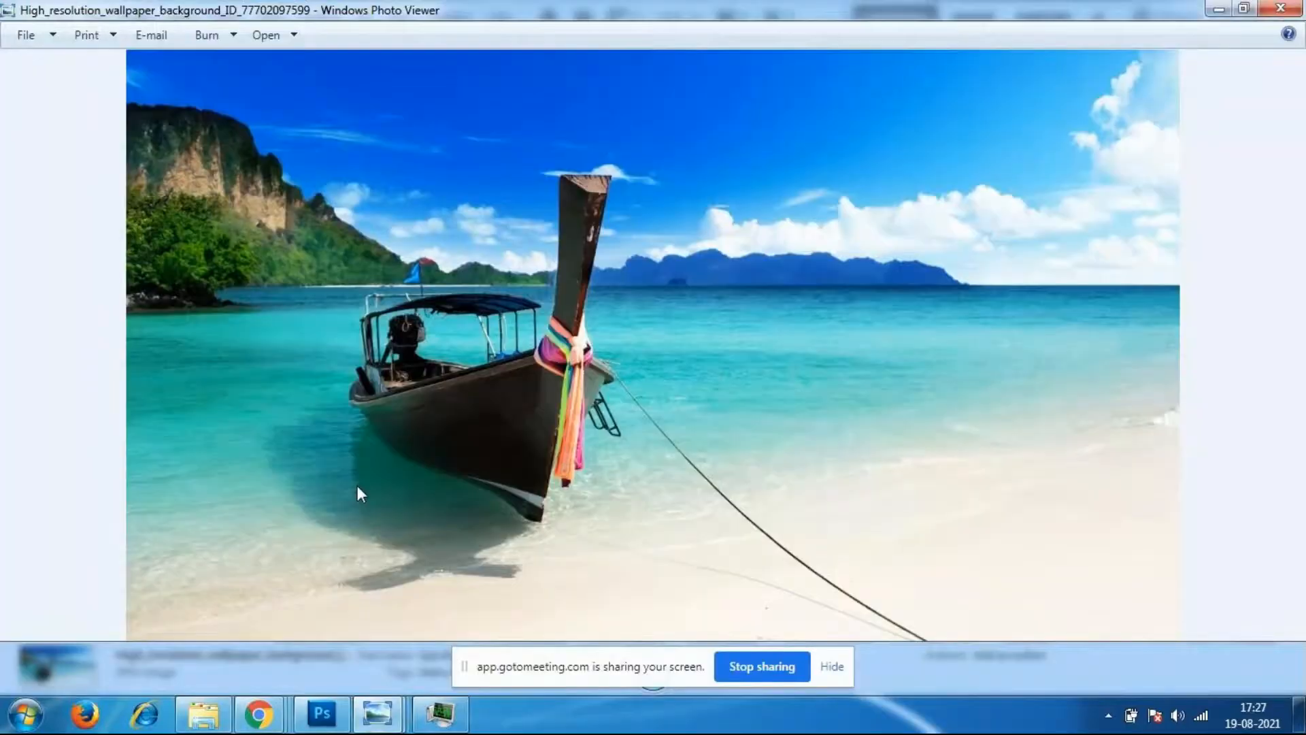
{"action": "left_click", "coordinate": [1281, 8]}
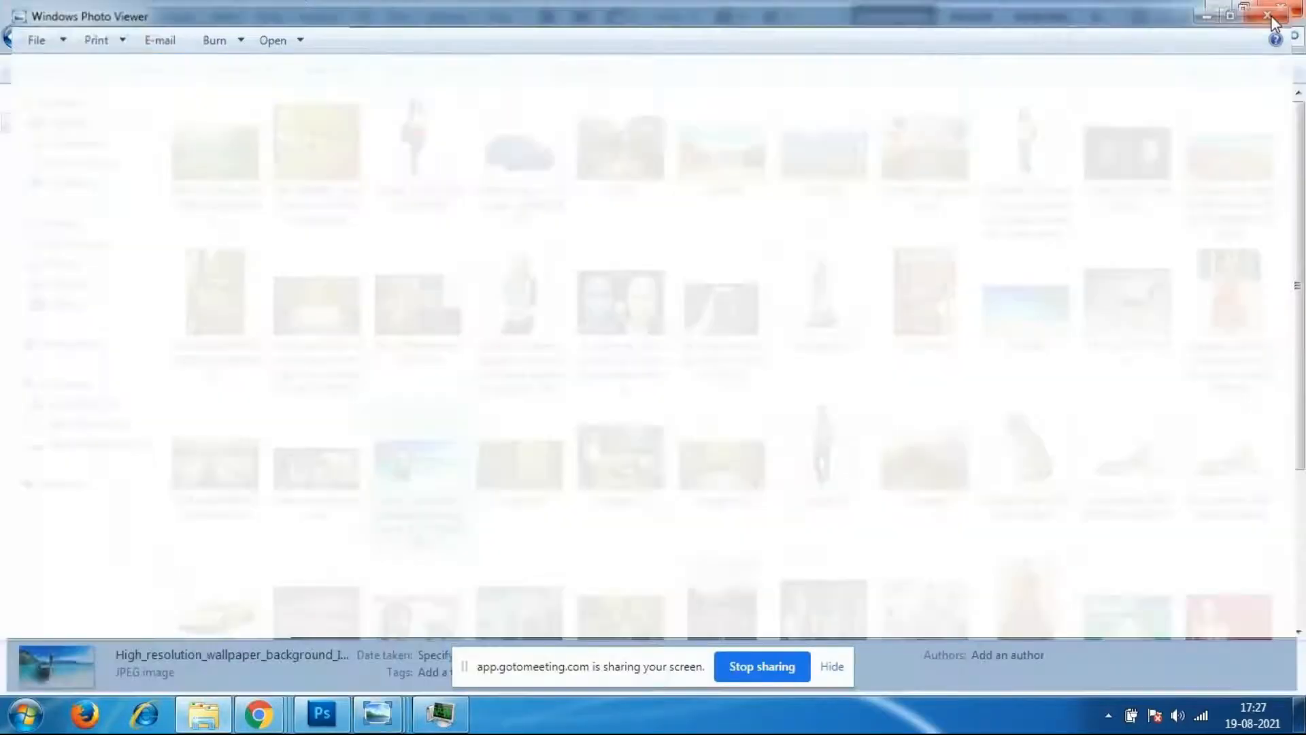
Preview the images (2) and p099b9xt photos from the photoshop folder, closing the viewer after each.
{"action": "scroll", "coordinate": [1046, 371], "scroll_direction": "down", "scroll_amount": 3}
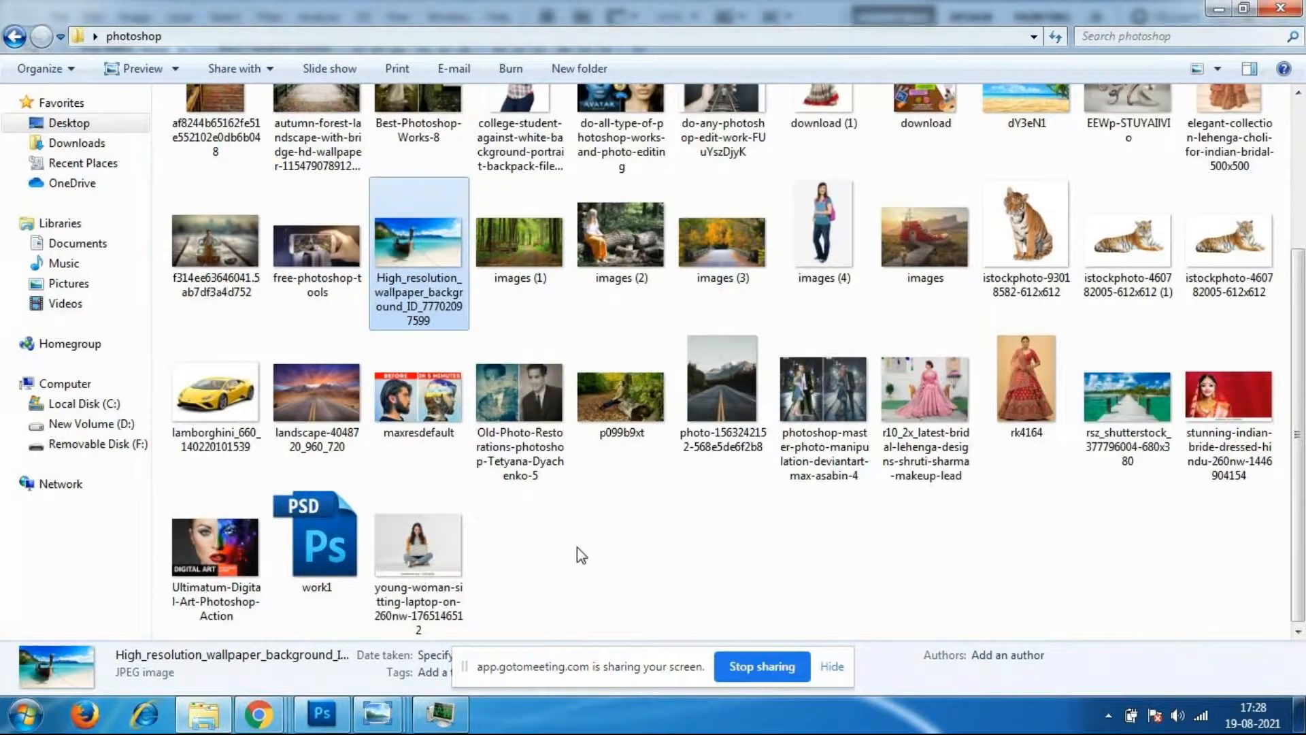
{"action": "double_click", "coordinate": [630, 219]}
{"action": "left_click", "coordinate": [1271, 12]}
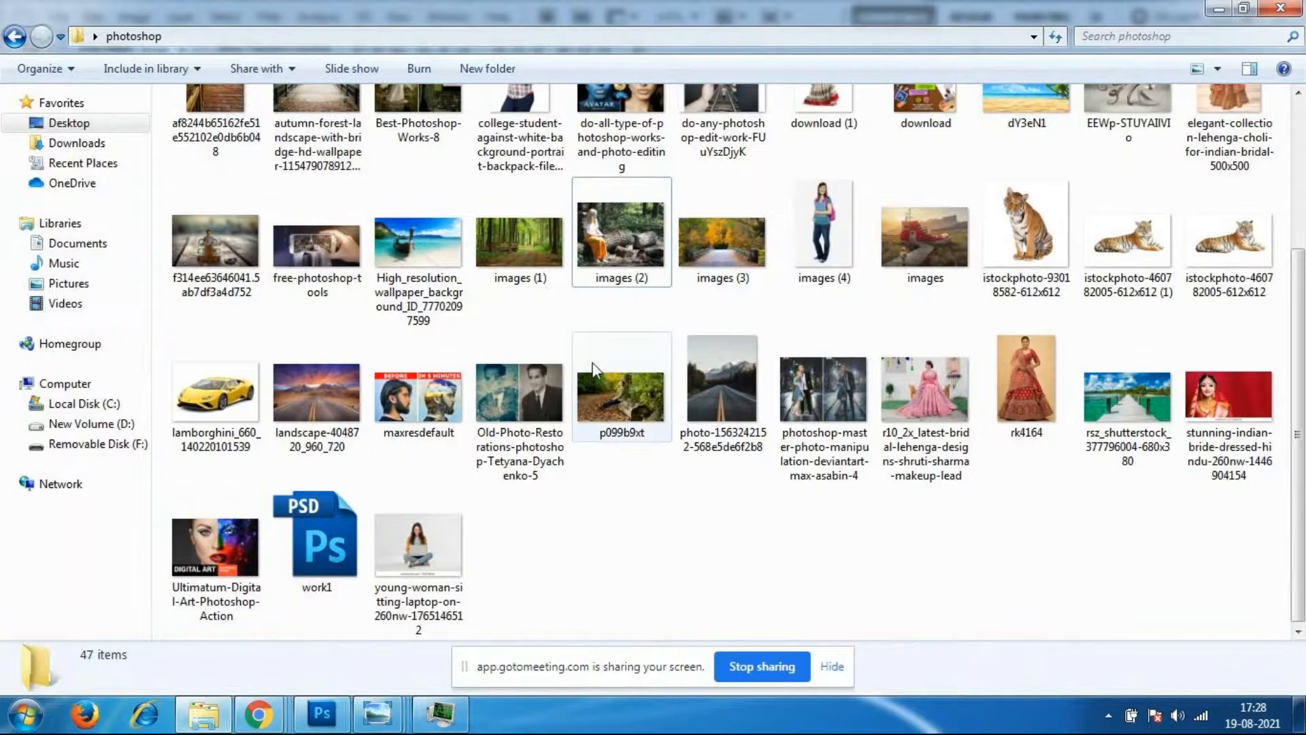
{"action": "left_click", "coordinate": [599, 389]}
{"action": "double_click", "coordinate": [600, 389]}
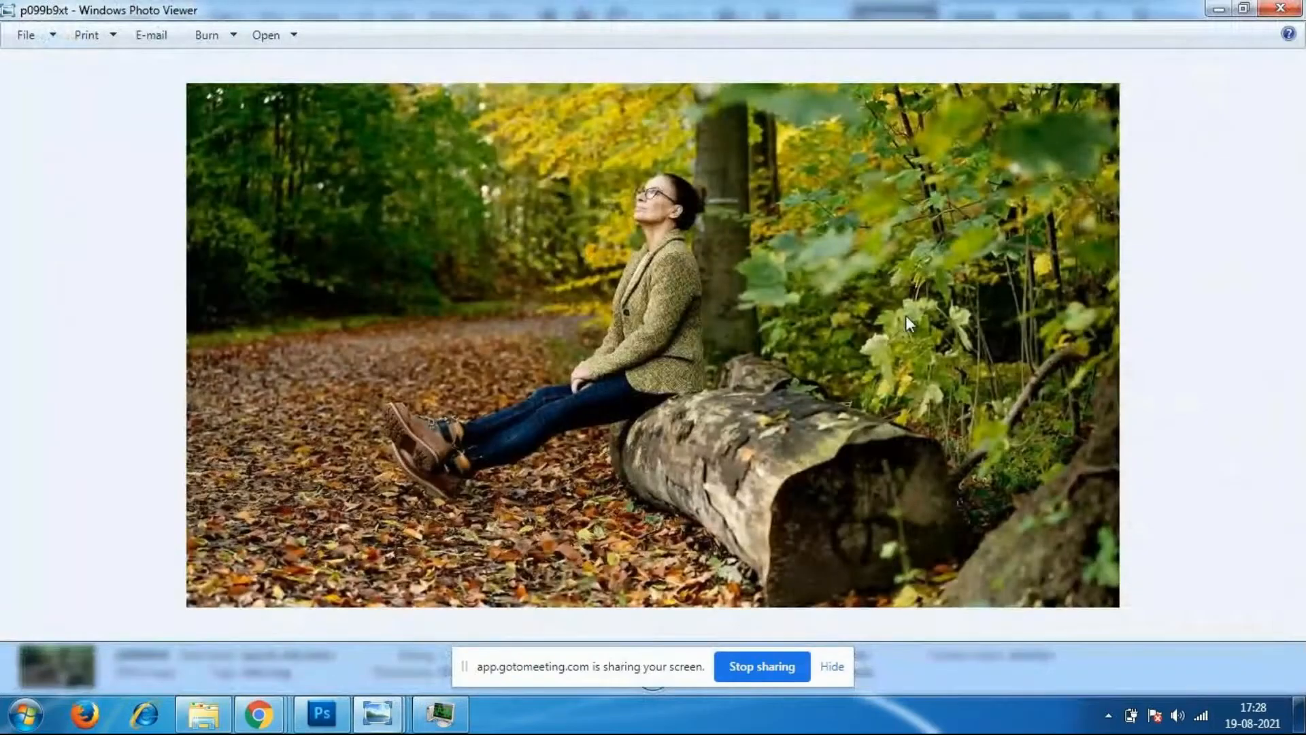
{"action": "left_click", "coordinate": [1281, 8]}
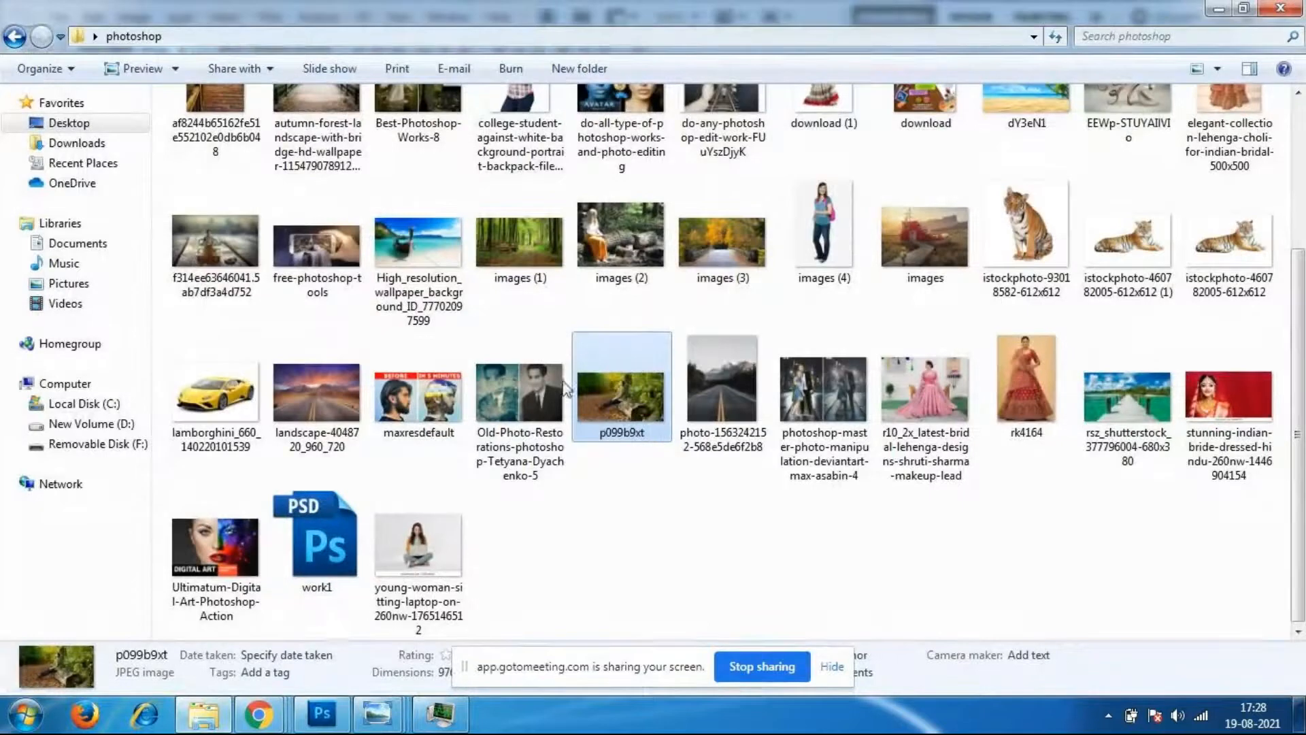
Return to Photoshop and open the beach image dY3eN1 from the photoshop folder.
{"action": "left_click", "coordinate": [322, 713]}
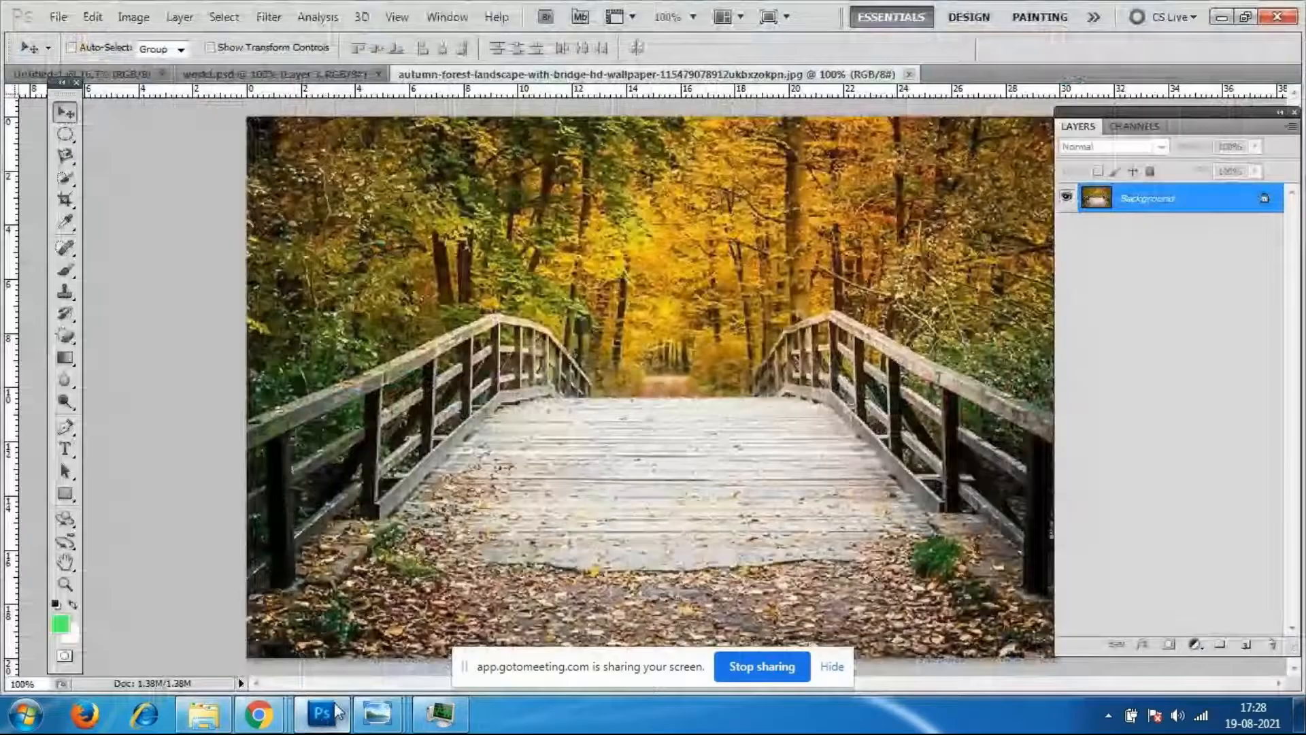
{"action": "left_click", "coordinate": [64, 14]}
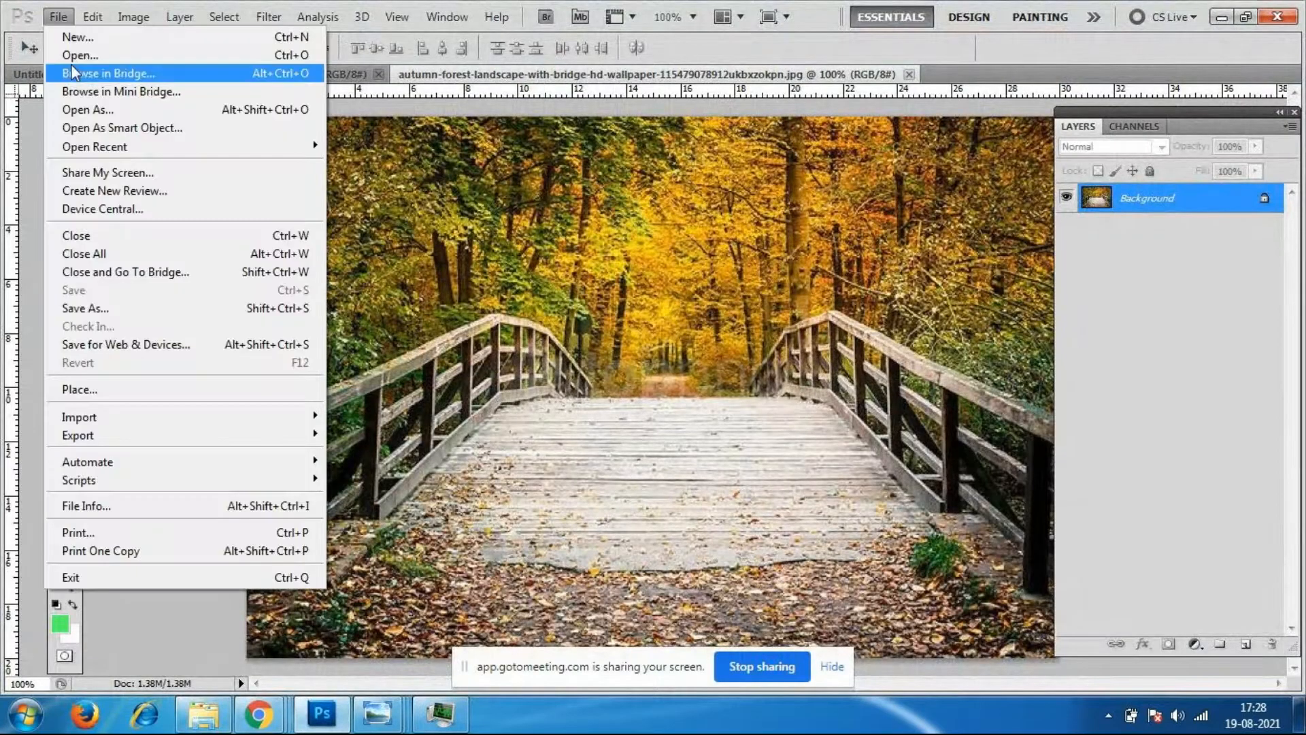
{"action": "left_click", "coordinate": [72, 57]}
{"action": "scroll", "coordinate": [815, 166], "scroll_direction": "down", "scroll_amount": 5}
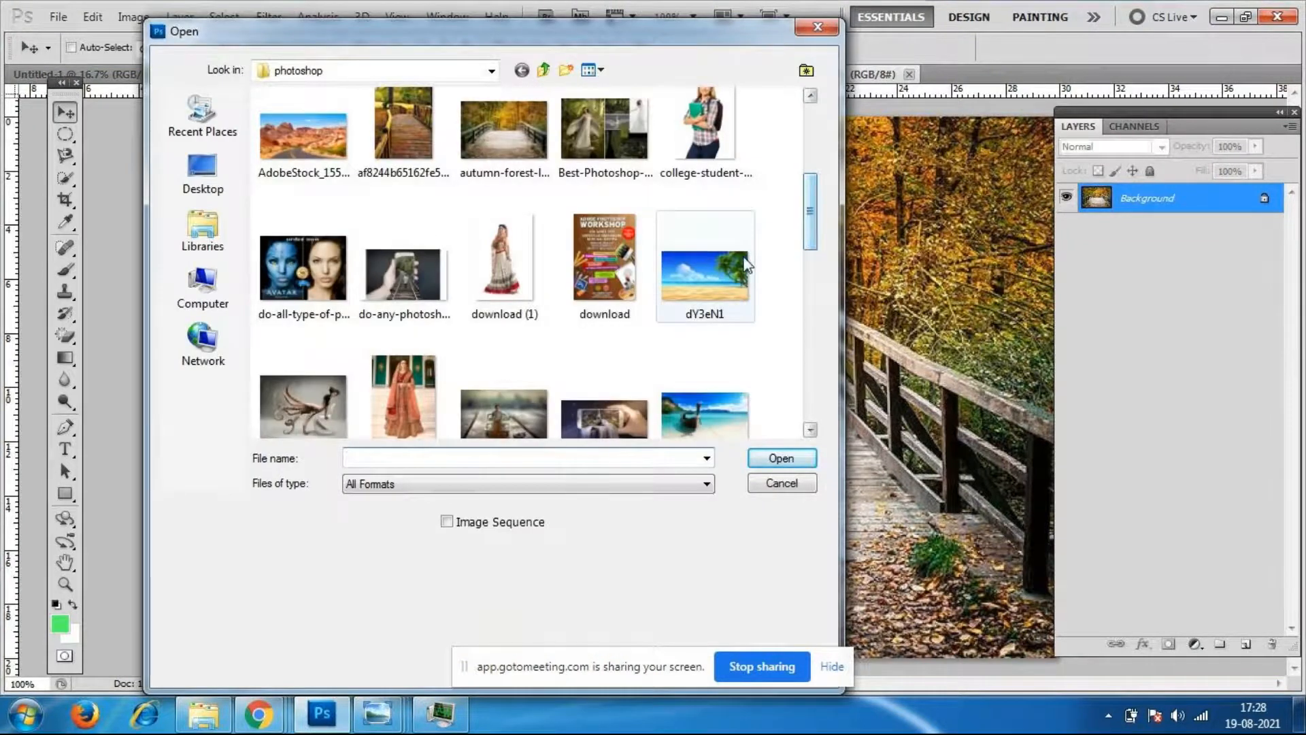
{"action": "left_click", "coordinate": [747, 264]}
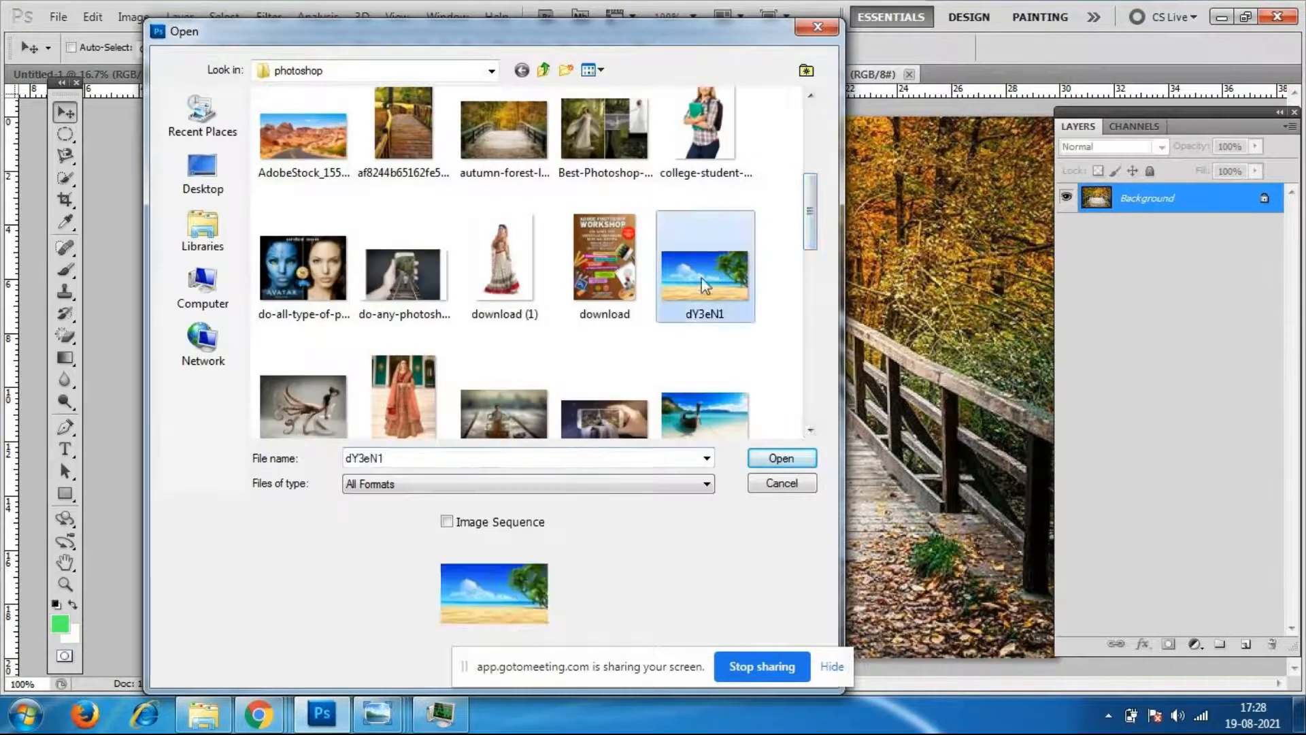
{"action": "left_click", "coordinate": [763, 458]}
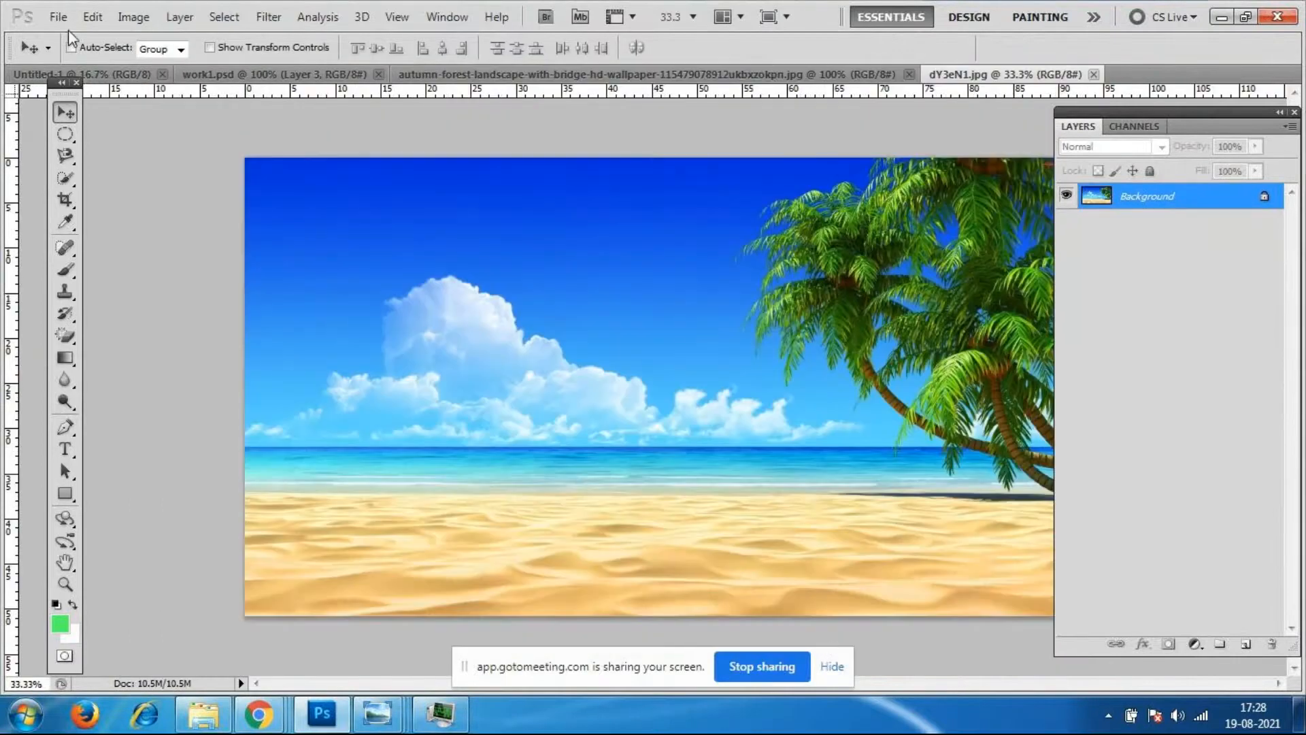
{"action": "left_click", "coordinate": [59, 17]}
{"action": "left_click", "coordinate": [136, 52]}
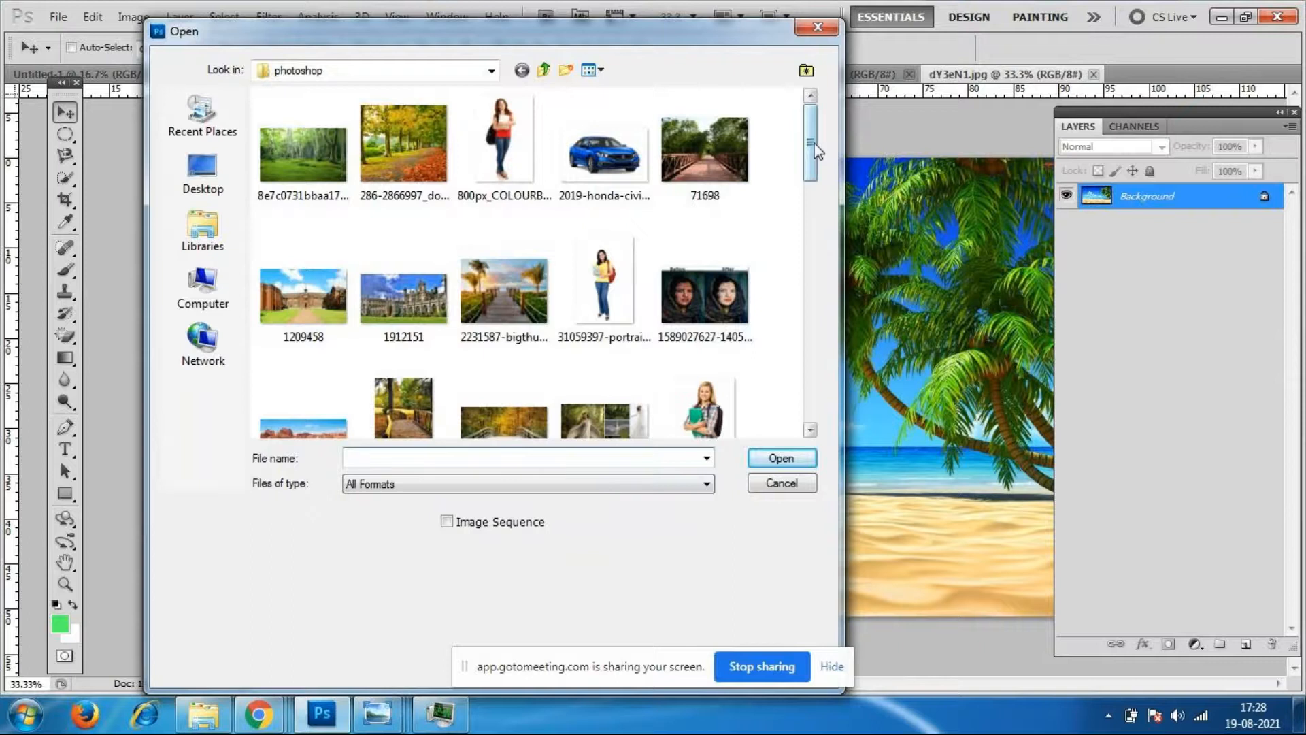
{"action": "left_click_drag", "start_coordinate": [811, 143], "coordinate": [808, 330]}
{"action": "left_click", "coordinate": [603, 155]}
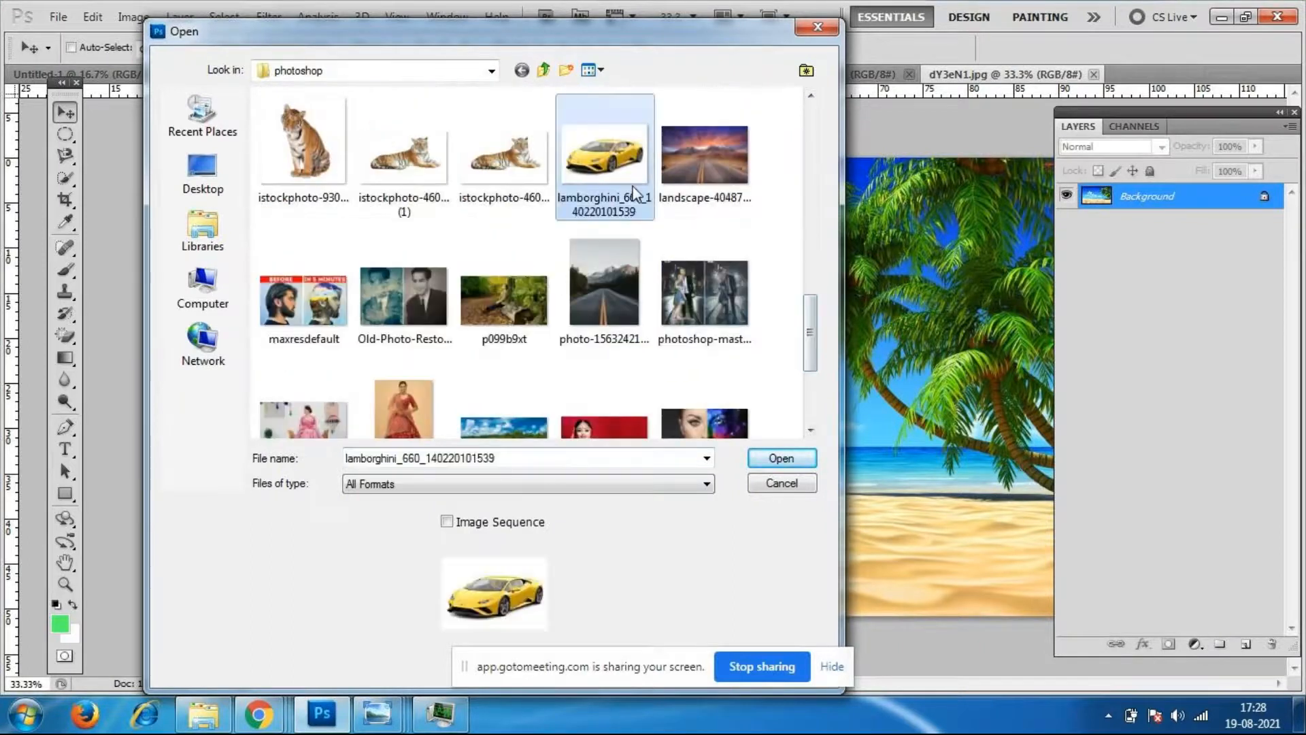
{"action": "left_click", "coordinate": [779, 459]}
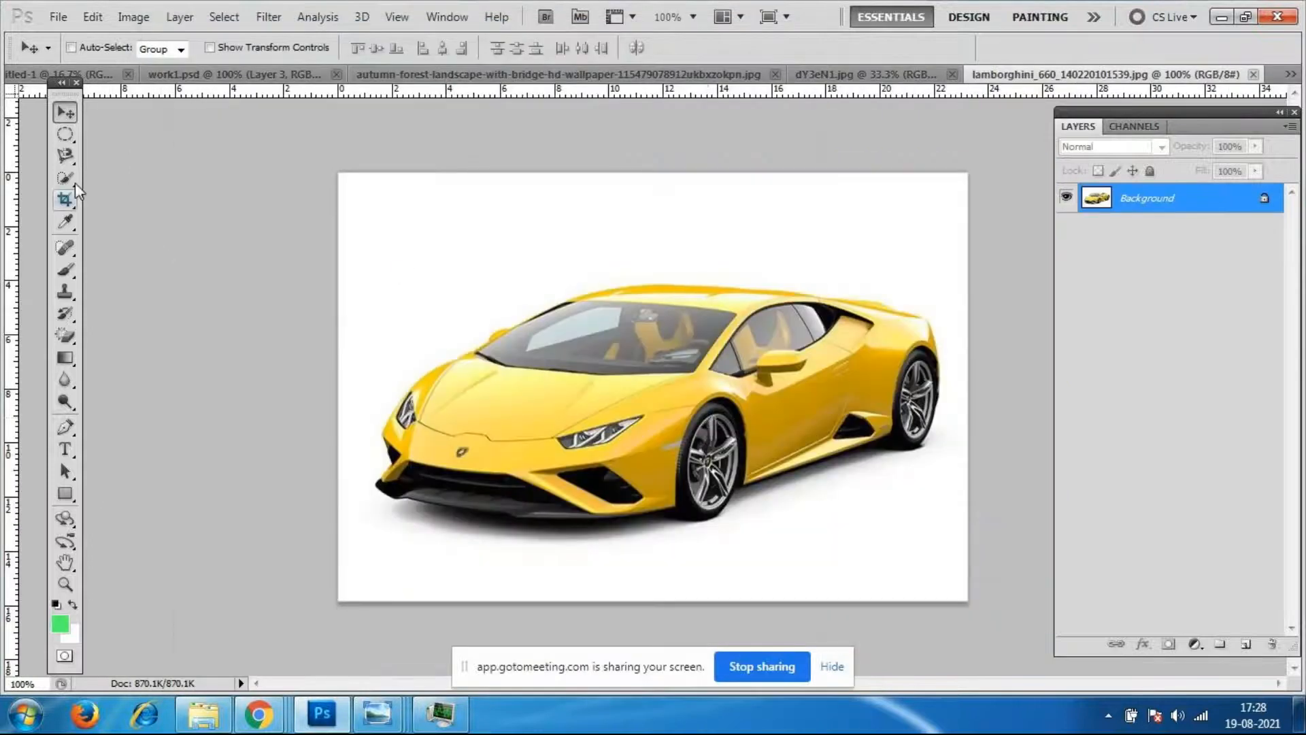
{"action": "left_click", "coordinate": [65, 156]}
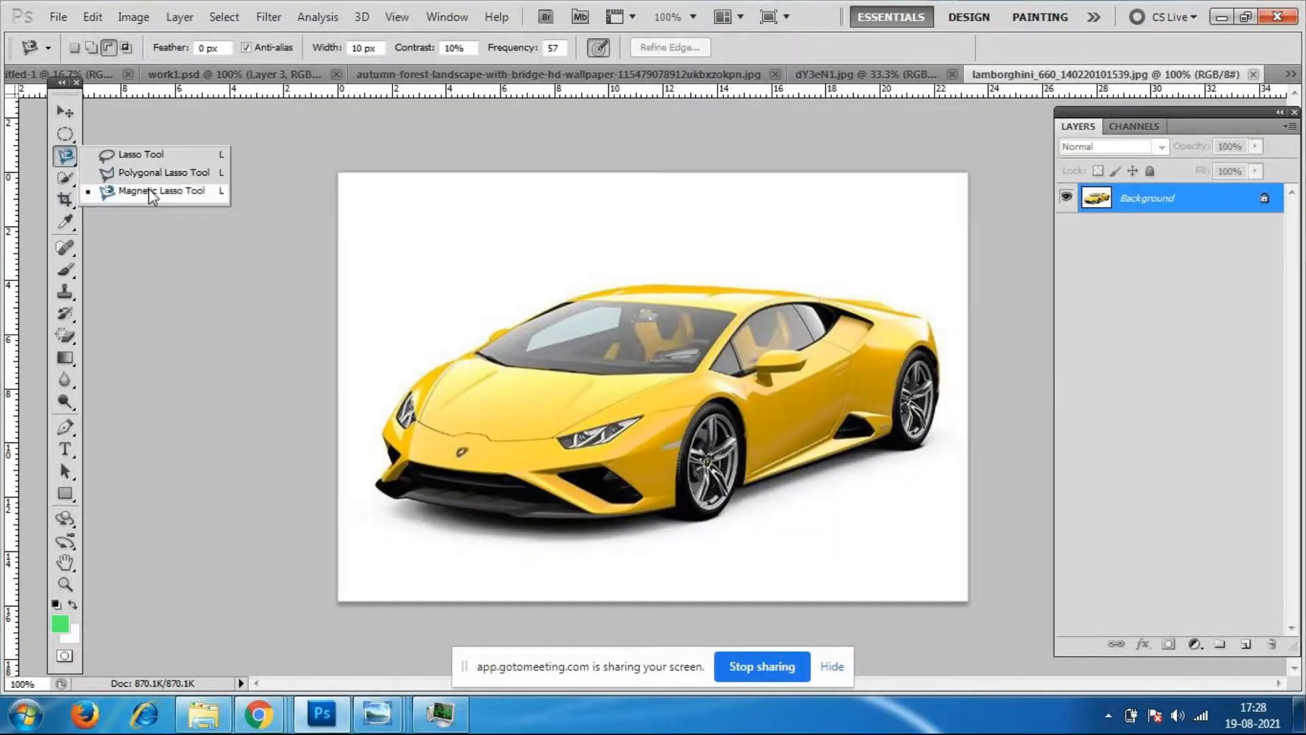
{"action": "left_click", "coordinate": [149, 195]}
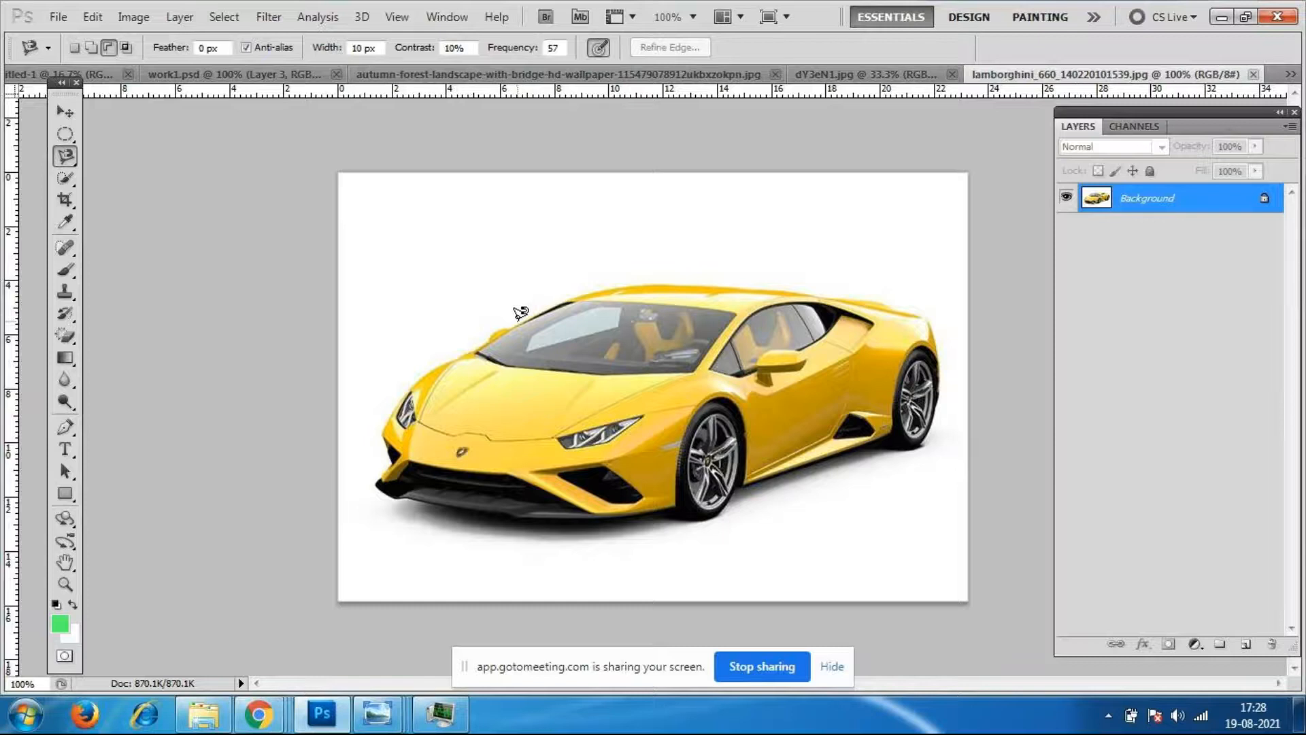
{"action": "left_click", "coordinate": [73, 157]}
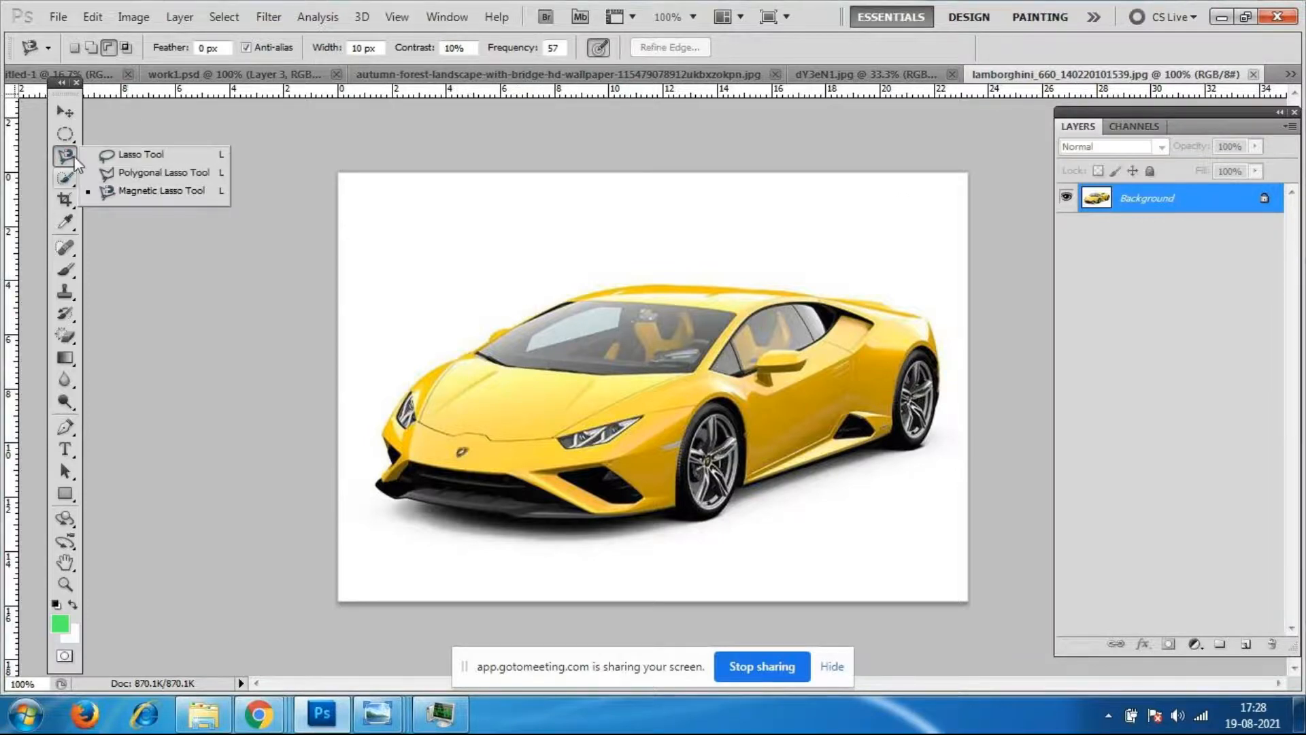
{"action": "left_click", "coordinate": [72, 152]}
{"action": "left_click", "coordinate": [68, 176]}
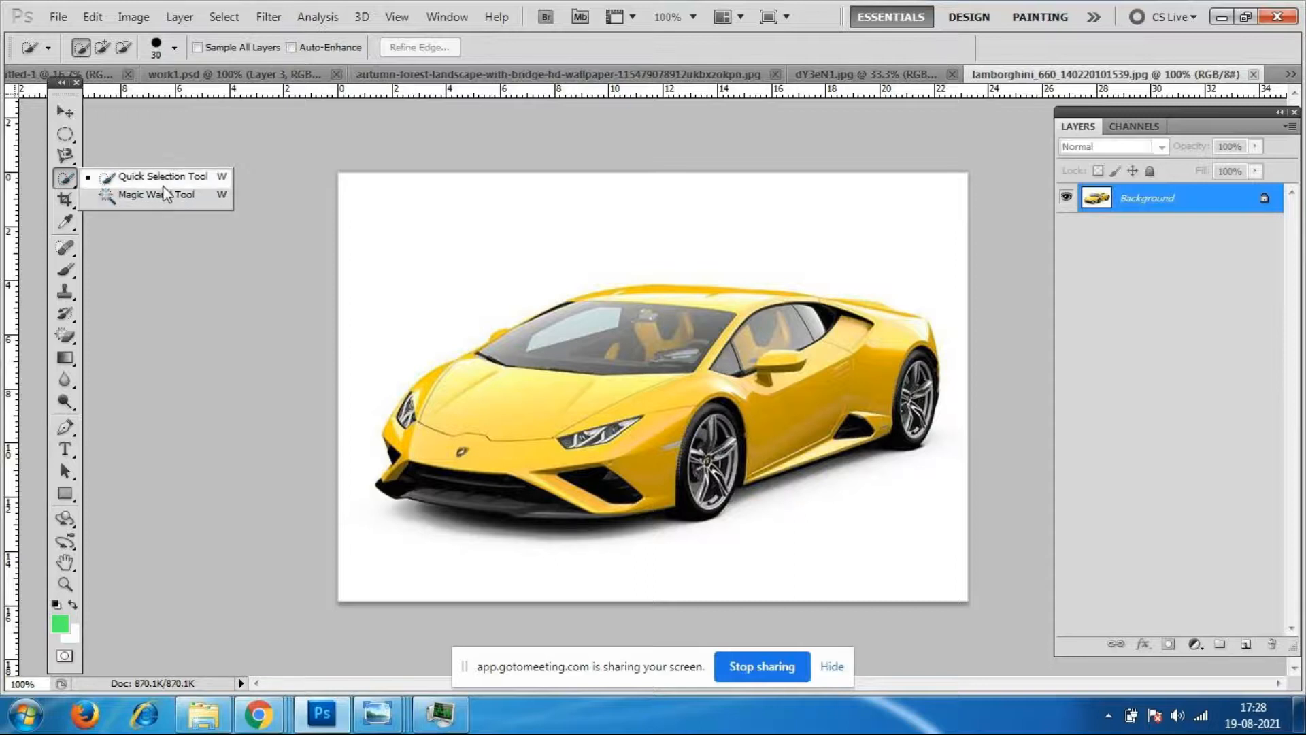
{"action": "left_click", "coordinate": [69, 157]}
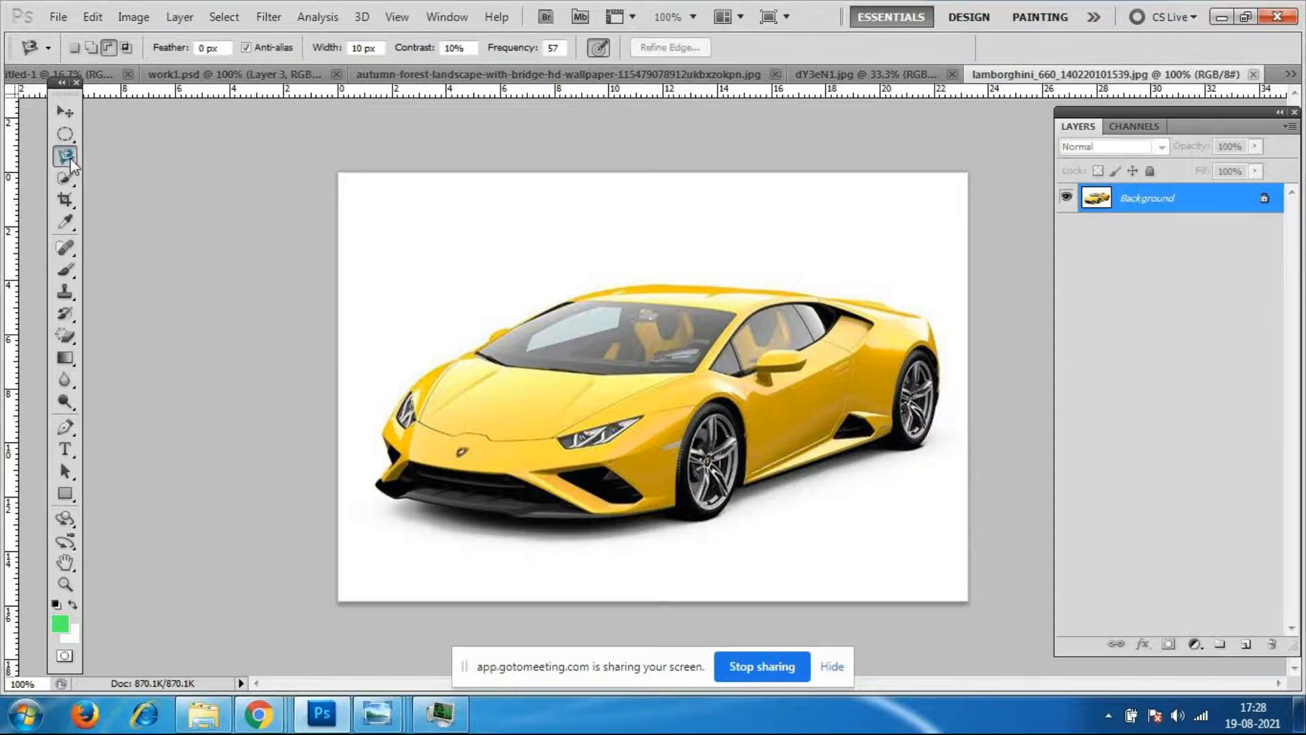
{"action": "right_click", "coordinate": [71, 158]}
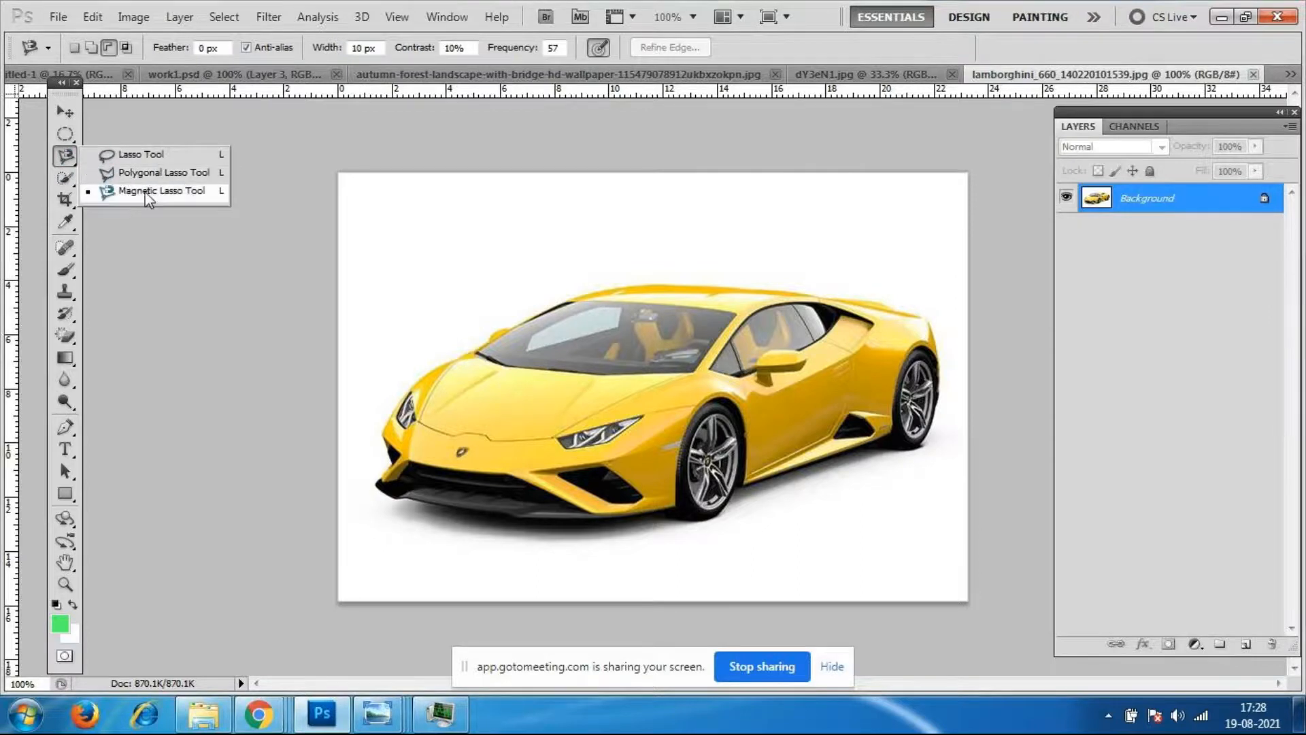
{"action": "left_click", "coordinate": [72, 164]}
Try selecting the white background above and below the car with the Quick Selection tool, and clear the selection.
{"action": "left_click", "coordinate": [68, 175]}
{"action": "right_click", "coordinate": [70, 177]}
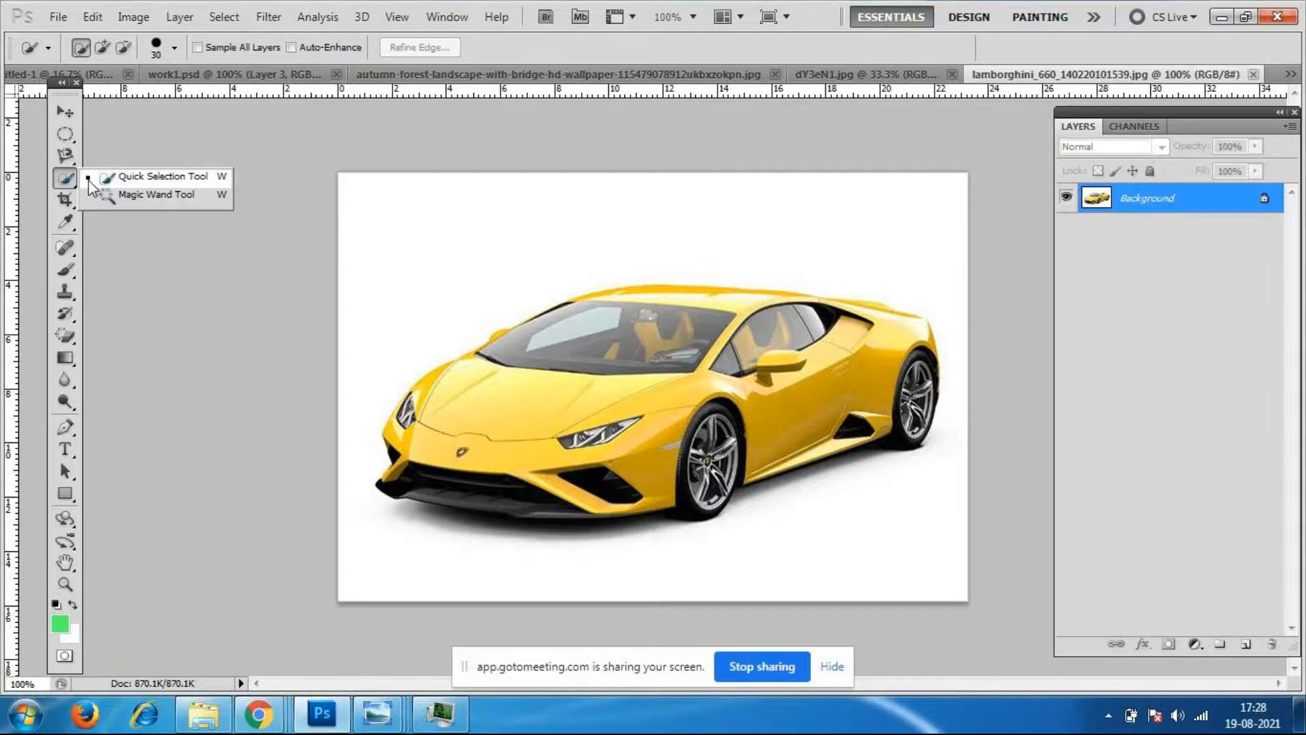
{"action": "left_click", "coordinate": [137, 176]}
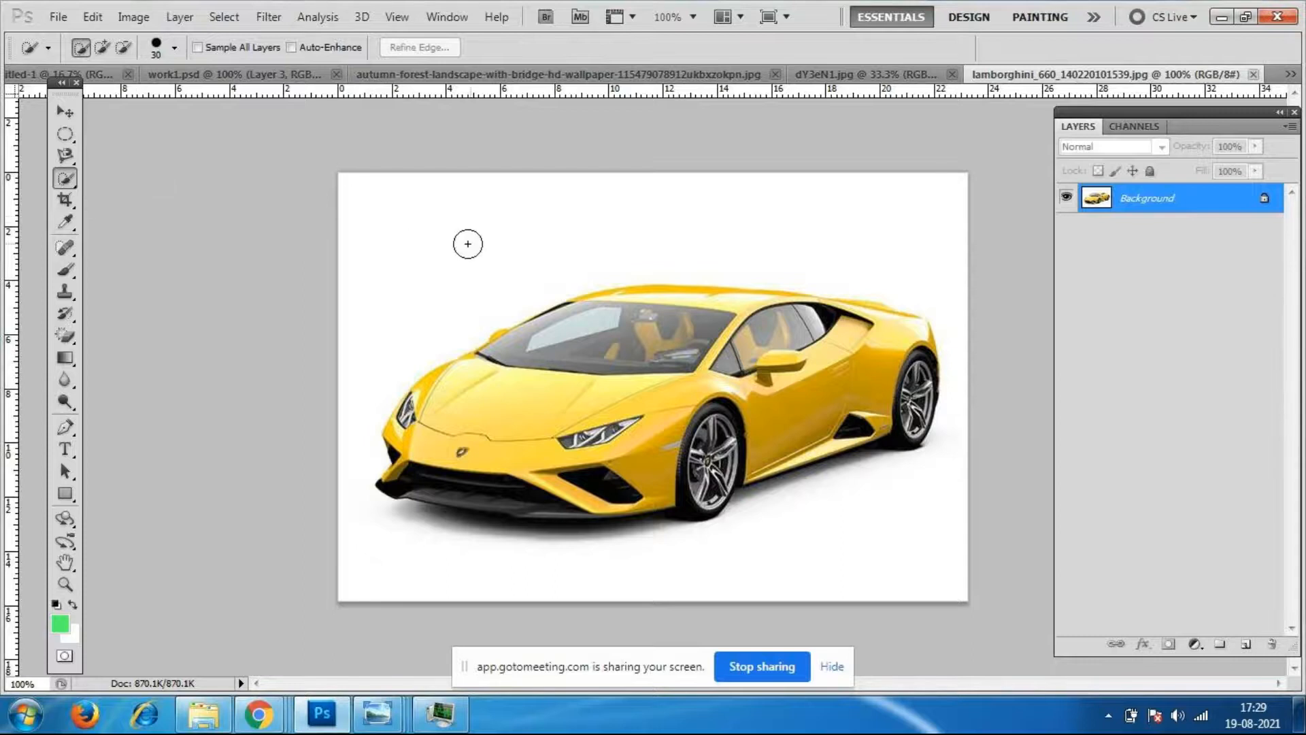
{"action": "left_click_drag", "start_coordinate": [473, 244], "coordinate": [528, 236]}
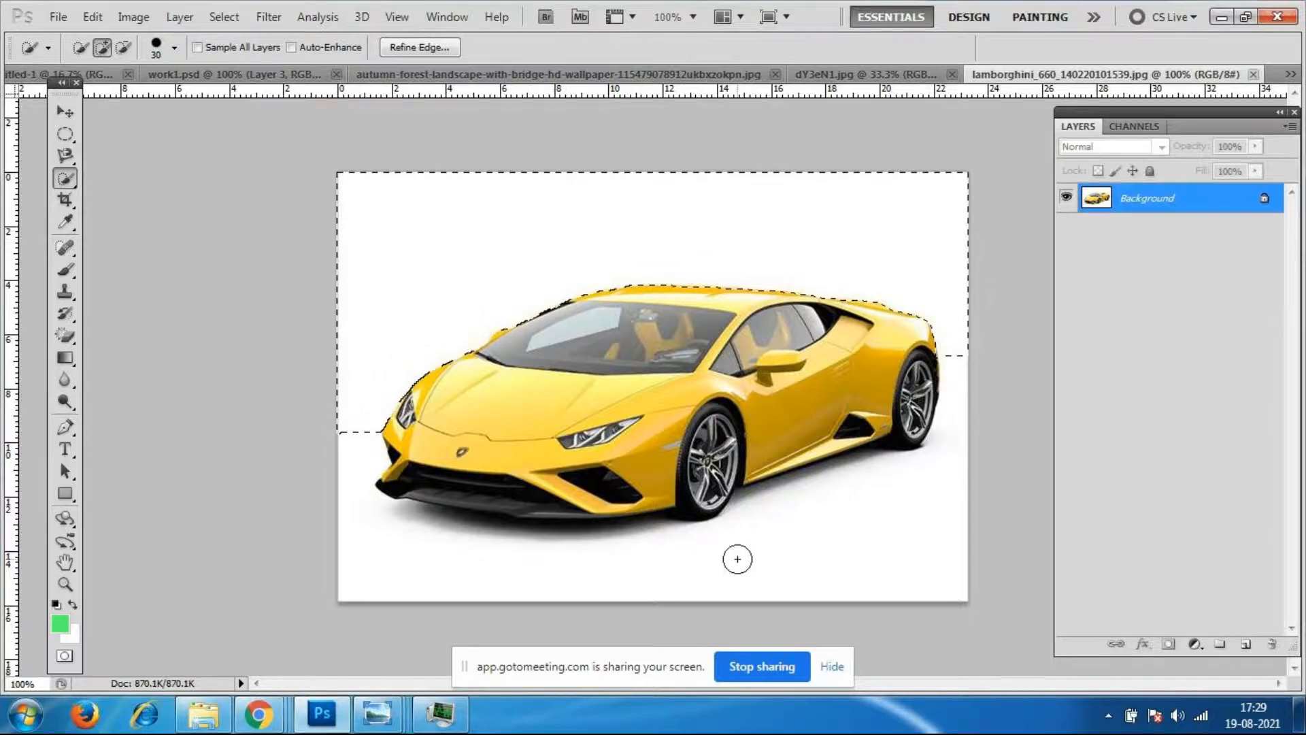
{"action": "left_click_drag", "start_coordinate": [790, 553], "coordinate": [860, 513]}
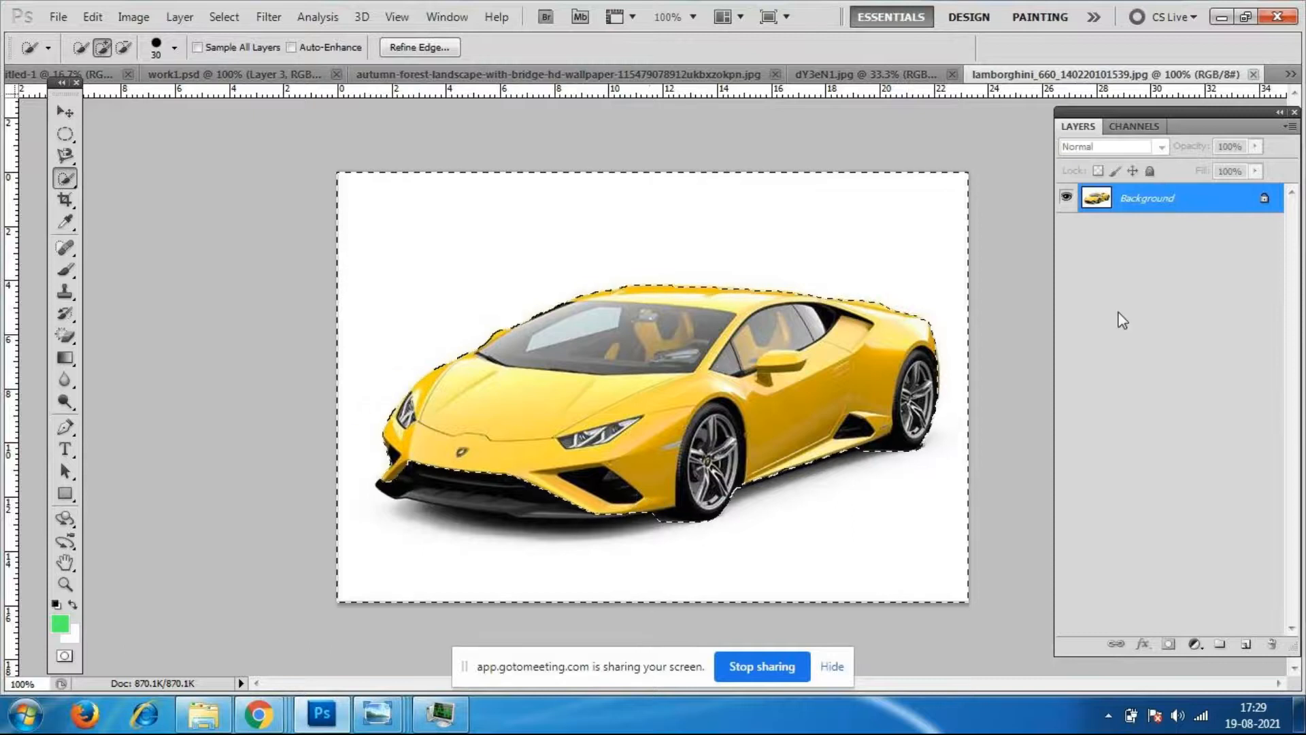
{"action": "key", "text": "ctrl+d"}
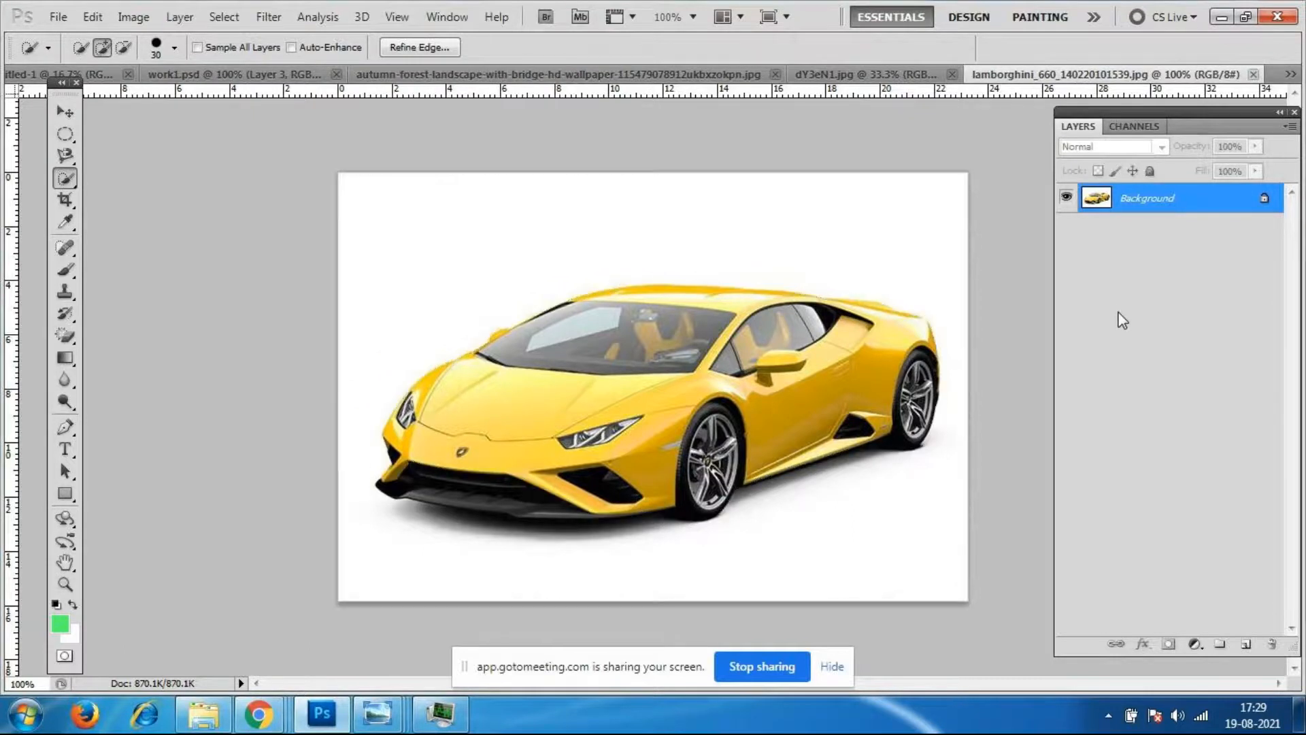
{"action": "left_click", "coordinate": [75, 157]}
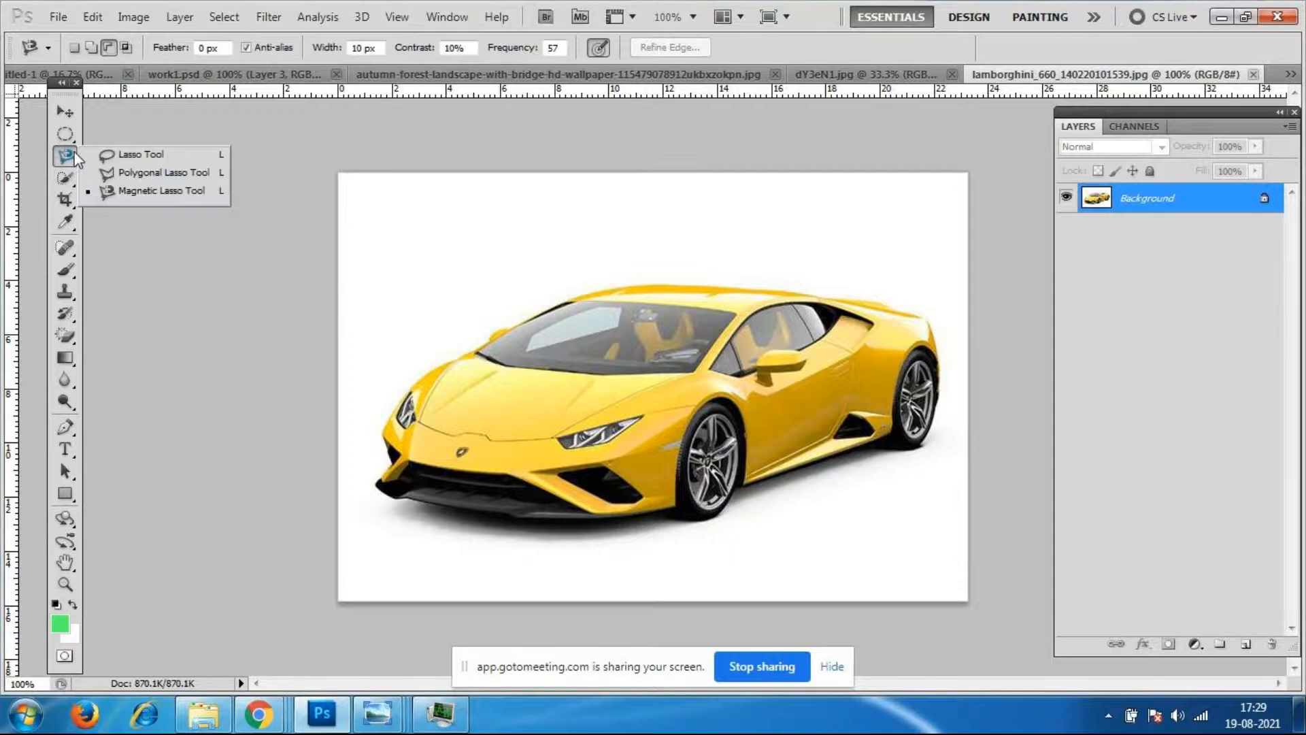
{"action": "left_click", "coordinate": [78, 160]}
{"action": "left_click", "coordinate": [71, 178]}
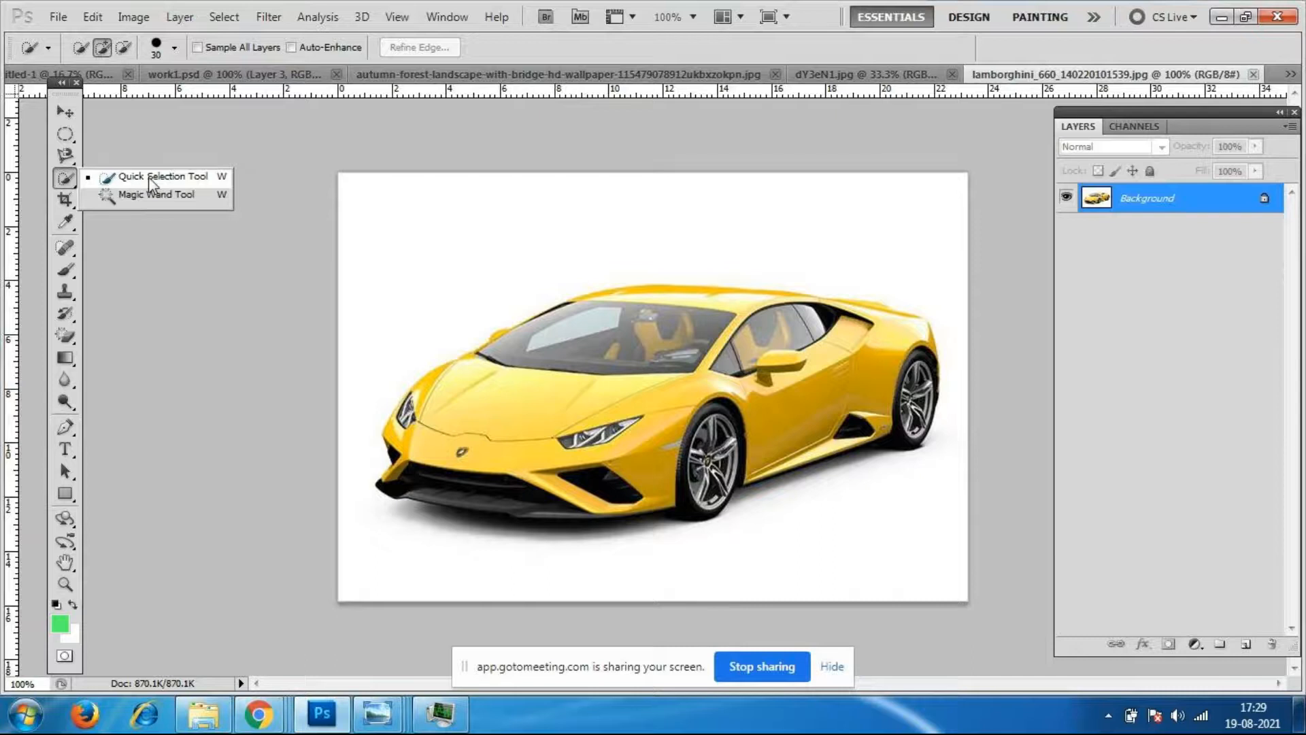
{"action": "left_click", "coordinate": [66, 158]}
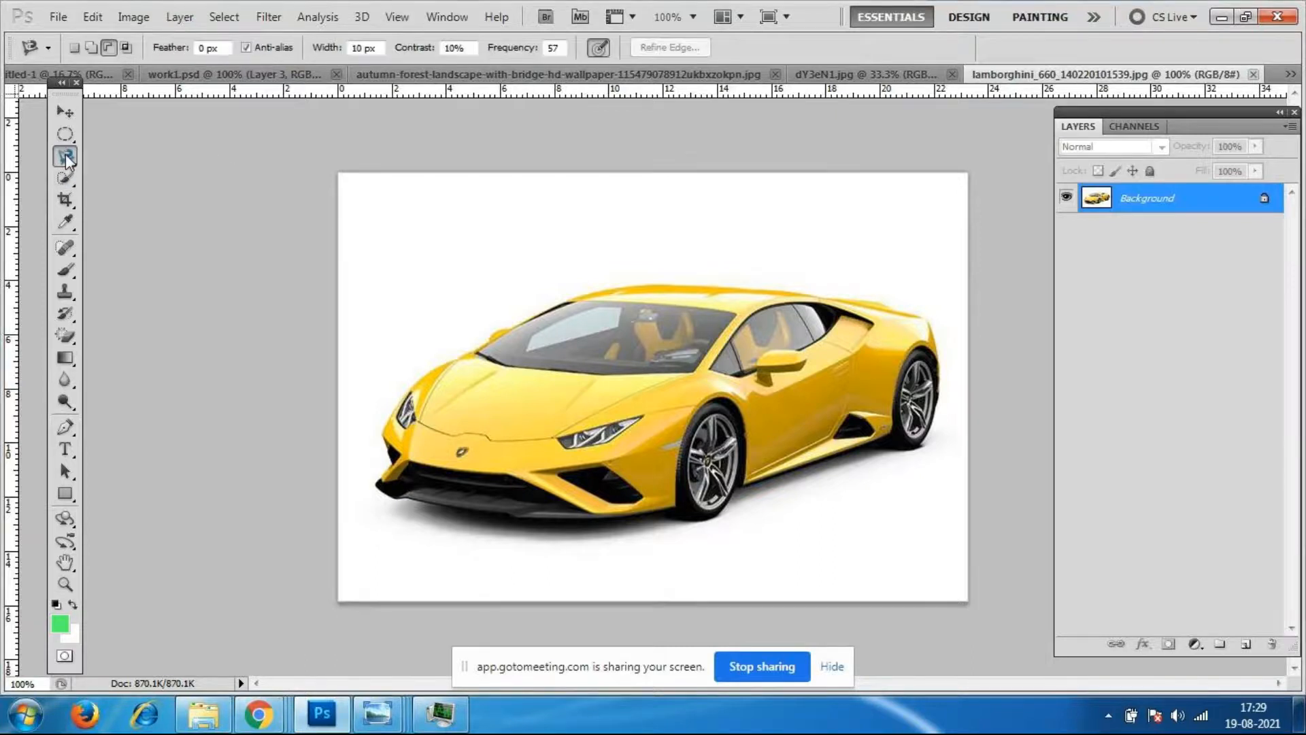
{"action": "left_click", "coordinate": [204, 174]}
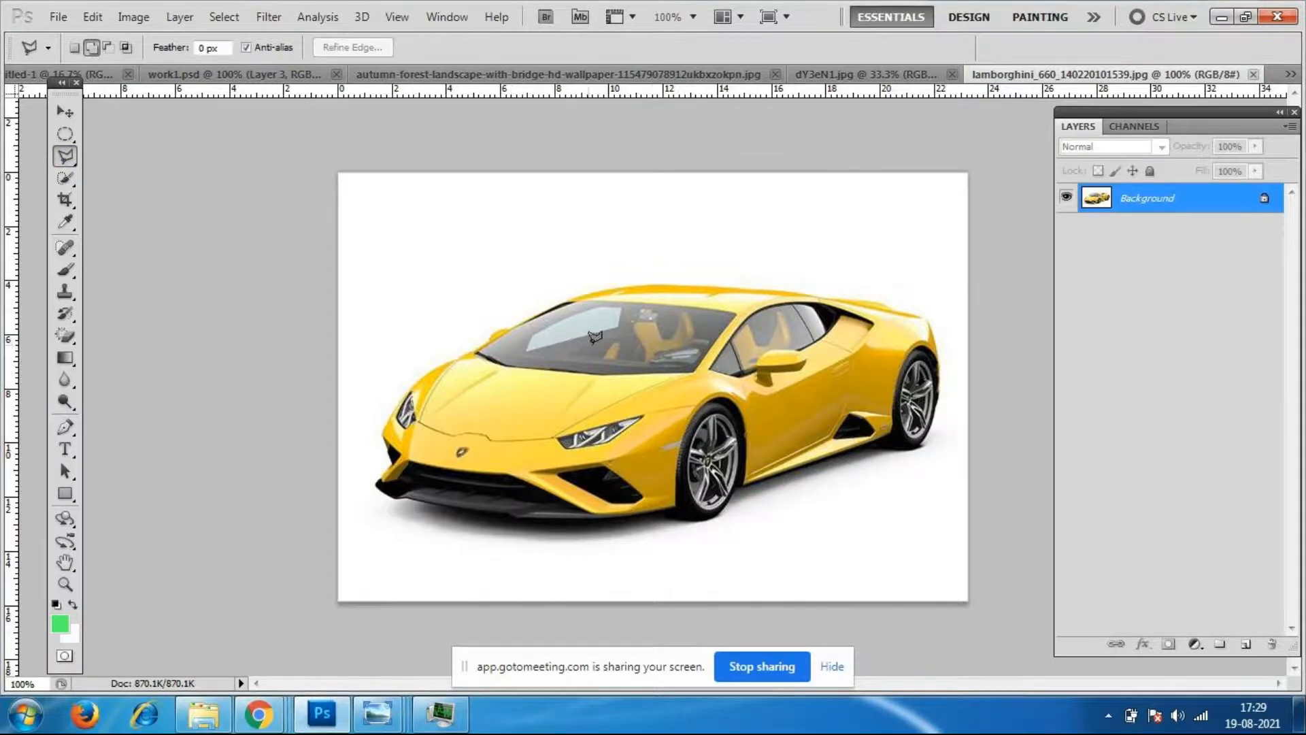
Try the Quick Selection tool on the white background and the car's black front bumper, and deselect everything.
{"action": "left_click", "coordinate": [72, 180]}
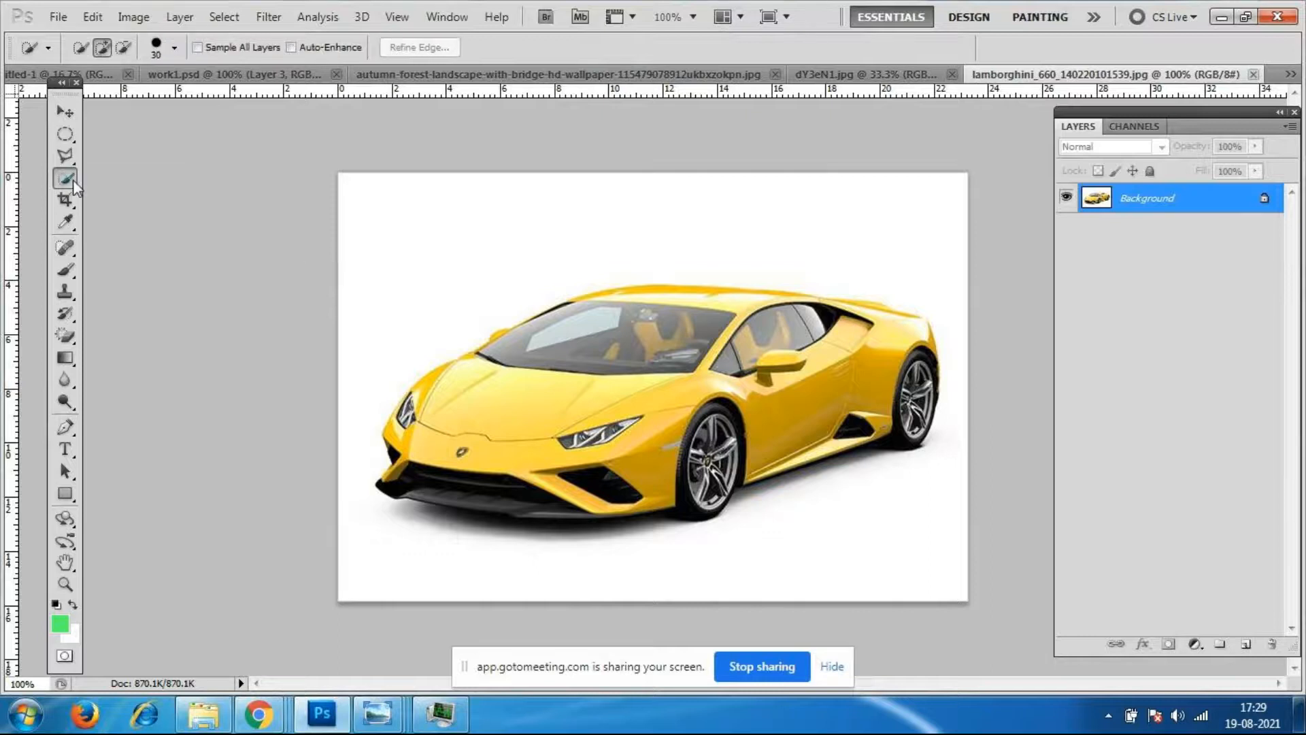
{"action": "left_click", "coordinate": [190, 181]}
{"action": "left_click", "coordinate": [467, 249]}
{"action": "left_click_drag", "start_coordinate": [594, 238], "coordinate": [926, 259]}
{"action": "left_click_drag", "start_coordinate": [913, 511], "coordinate": [728, 552]}
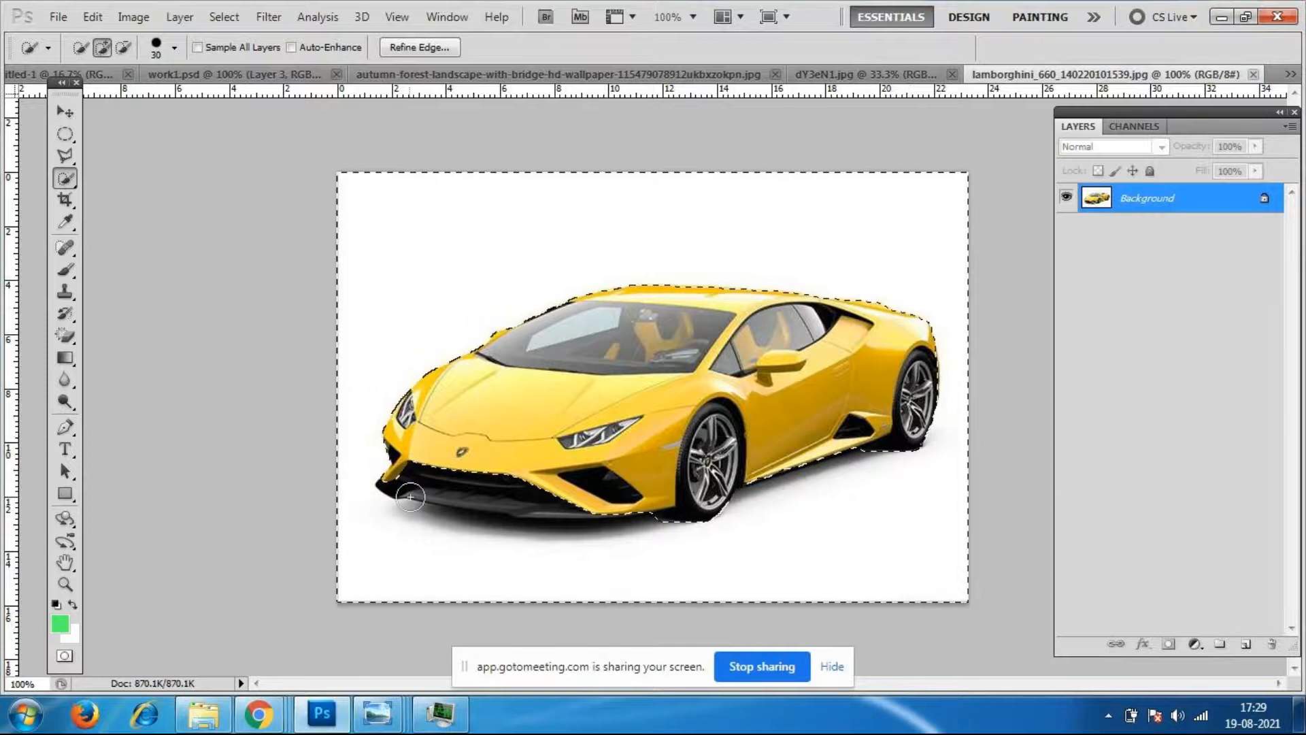
{"action": "mouse_move", "coordinate": [391, 481]}
{"action": "left_mouse_down"}
{"action": "mouse_move", "coordinate": [629, 520]}
{"action": "mouse_move", "coordinate": [550, 530]}
{"action": "mouse_move", "coordinate": [436, 502]}
{"action": "mouse_move", "coordinate": [559, 502]}
{"action": "left_mouse_up"}
{"action": "key", "text": "ctrl+d"}
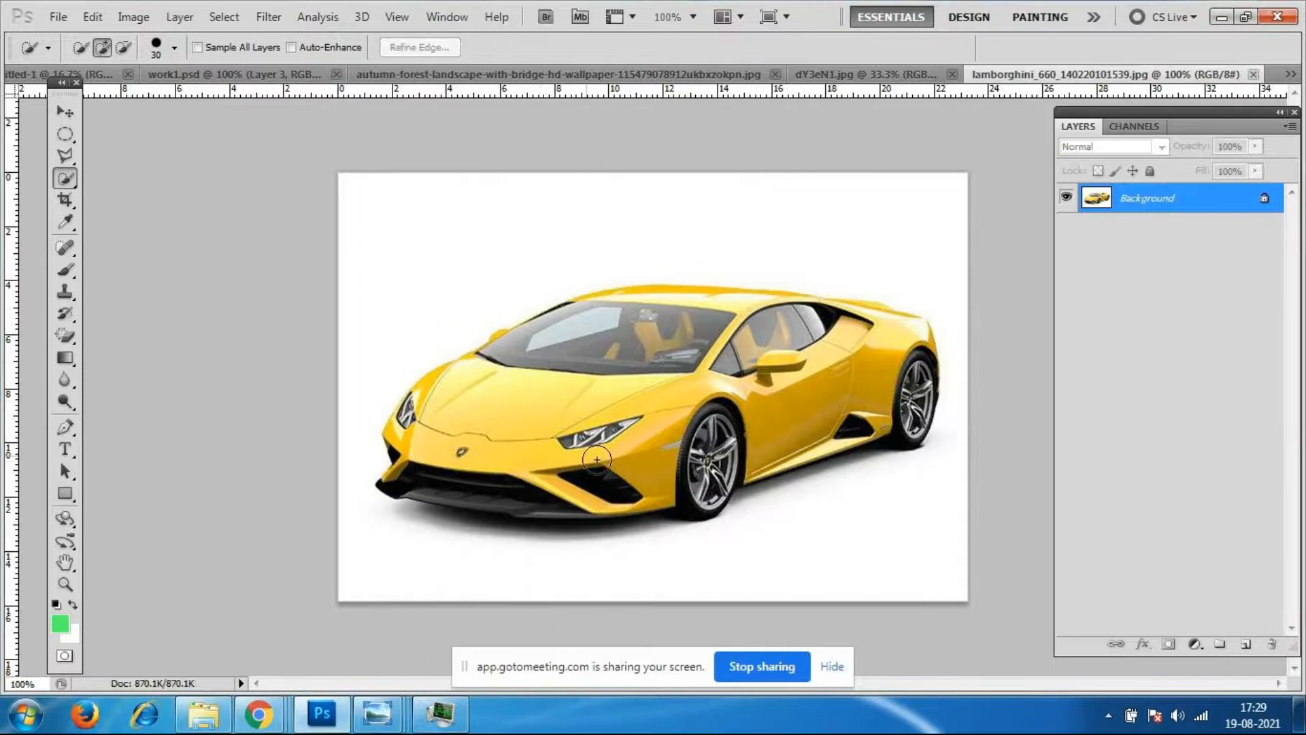
Switch to the GoToMeeting window in Chrome to check the participants and chat, and return to Photoshop.
{"action": "left_click", "coordinate": [63, 157]}
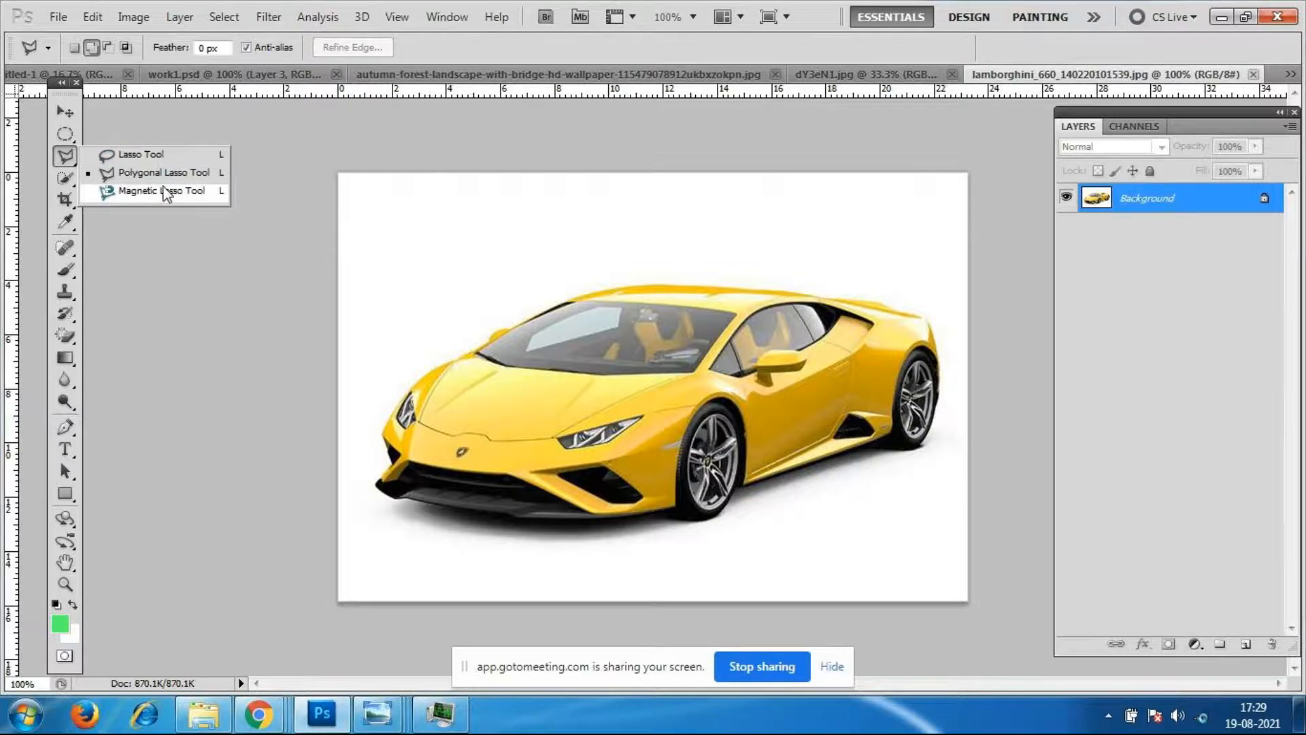
{"action": "left_click", "coordinate": [251, 722]}
{"action": "left_click", "coordinate": [288, 663]}
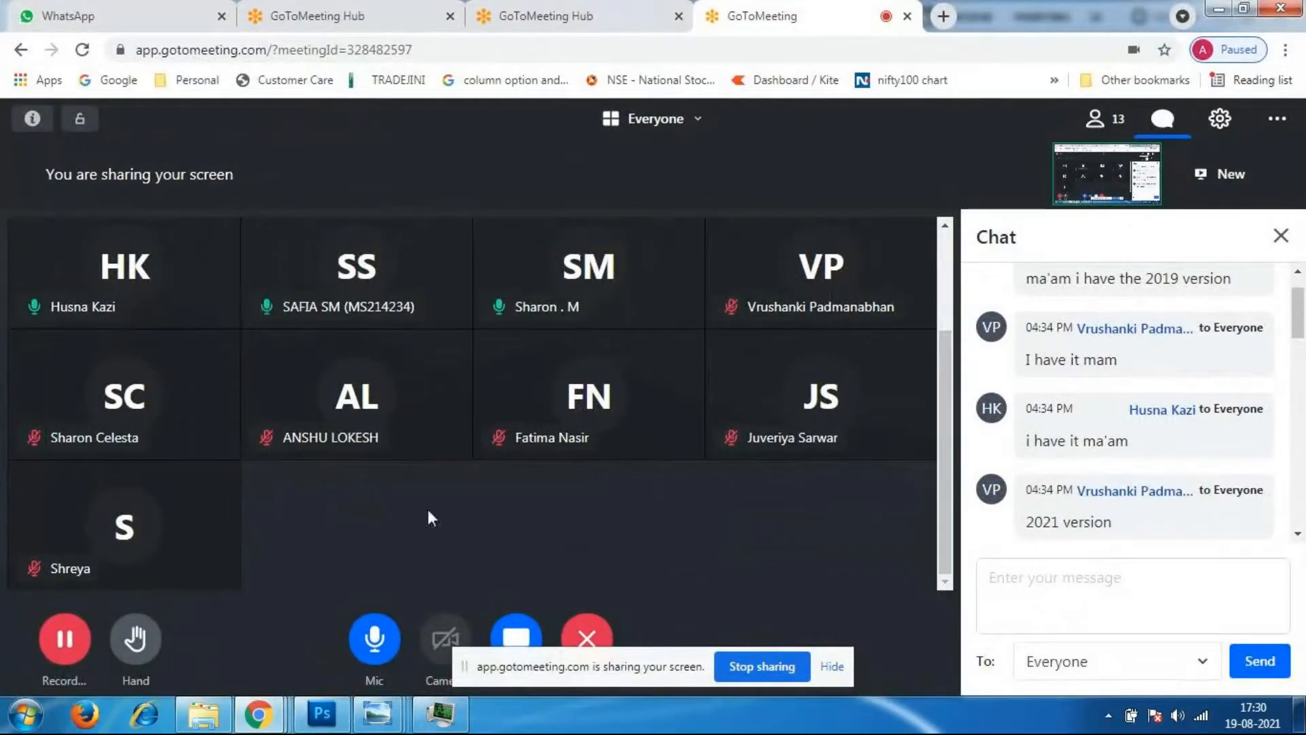
{"action": "left_click", "coordinate": [322, 715]}
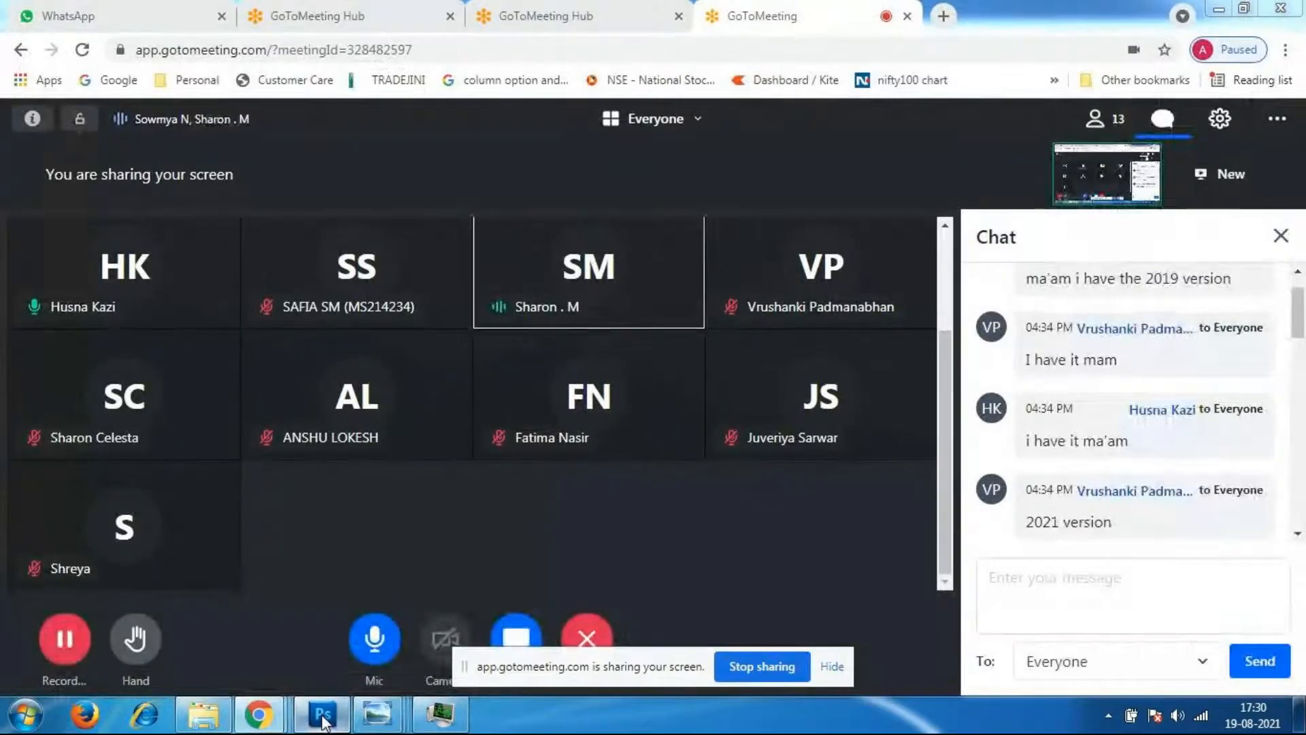
{"action": "left_click", "coordinate": [322, 714]}
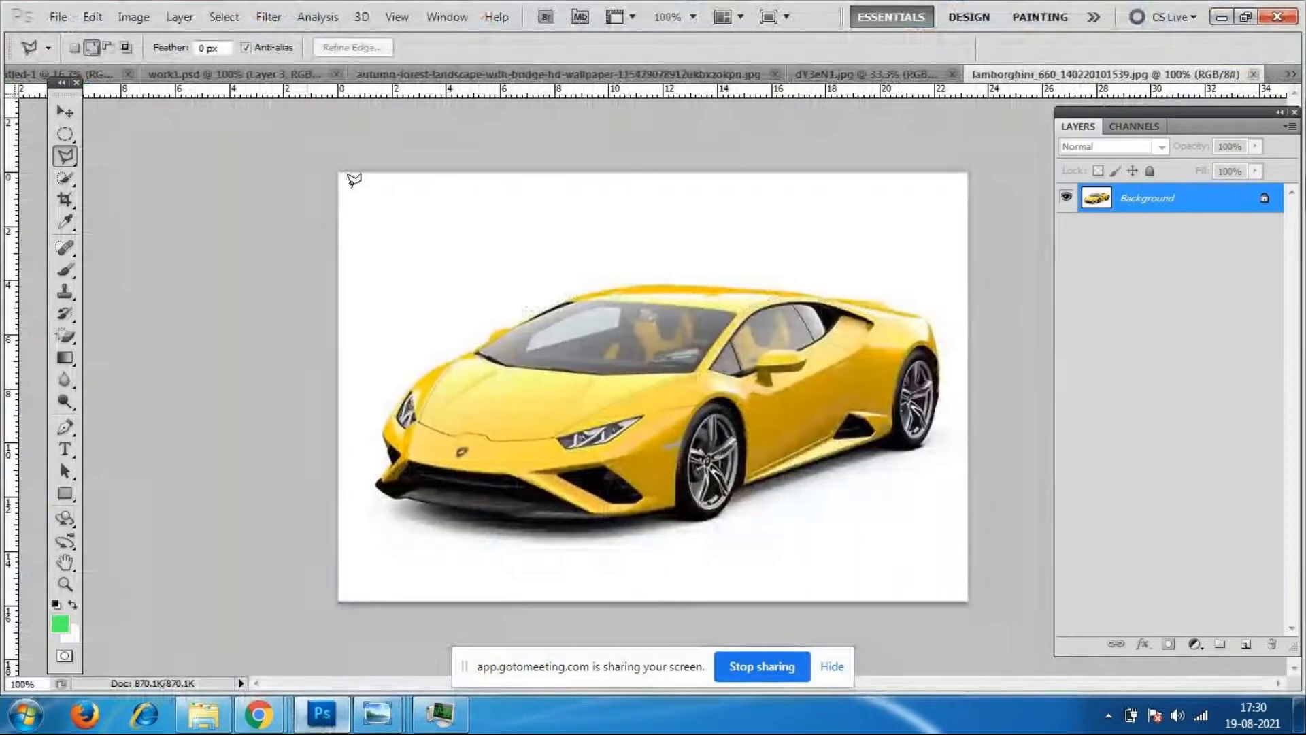
{"action": "left_click", "coordinate": [66, 134]}
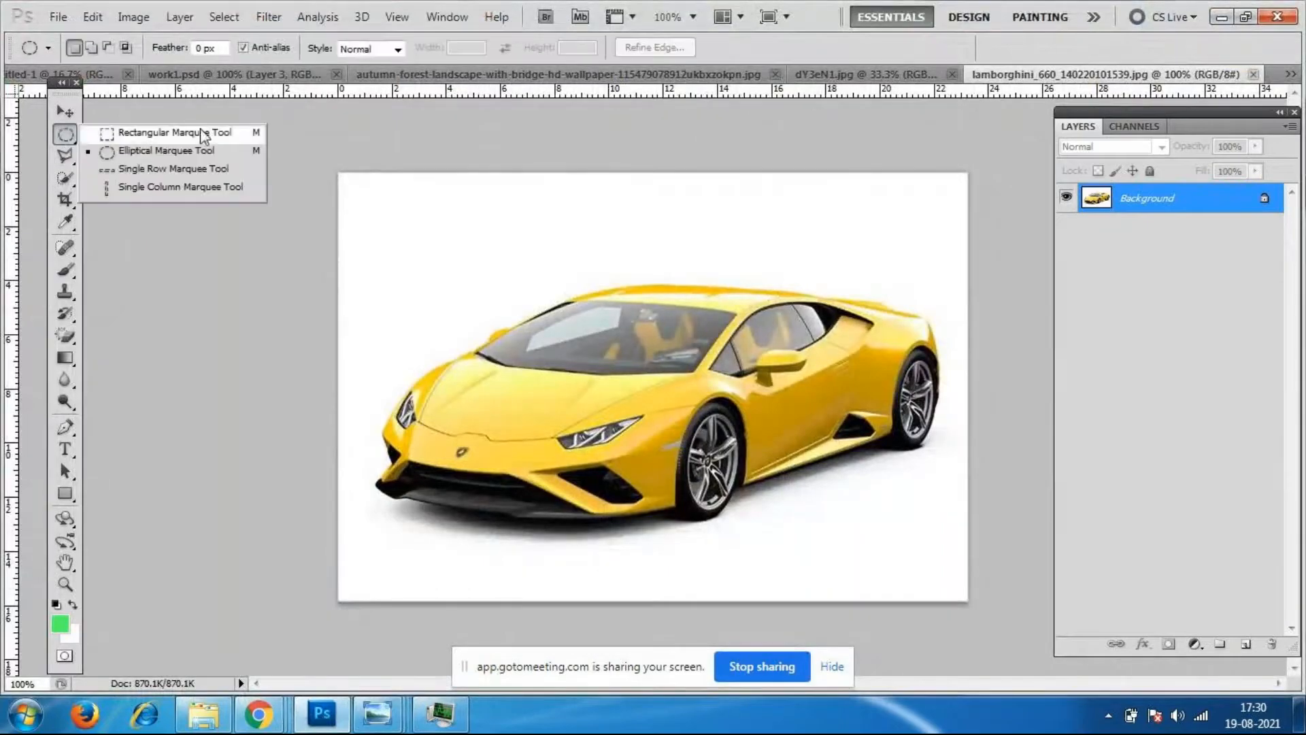
{"action": "left_click", "coordinate": [65, 138]}
{"action": "left_click_drag", "start_coordinate": [66, 156], "coordinate": [148, 158]}
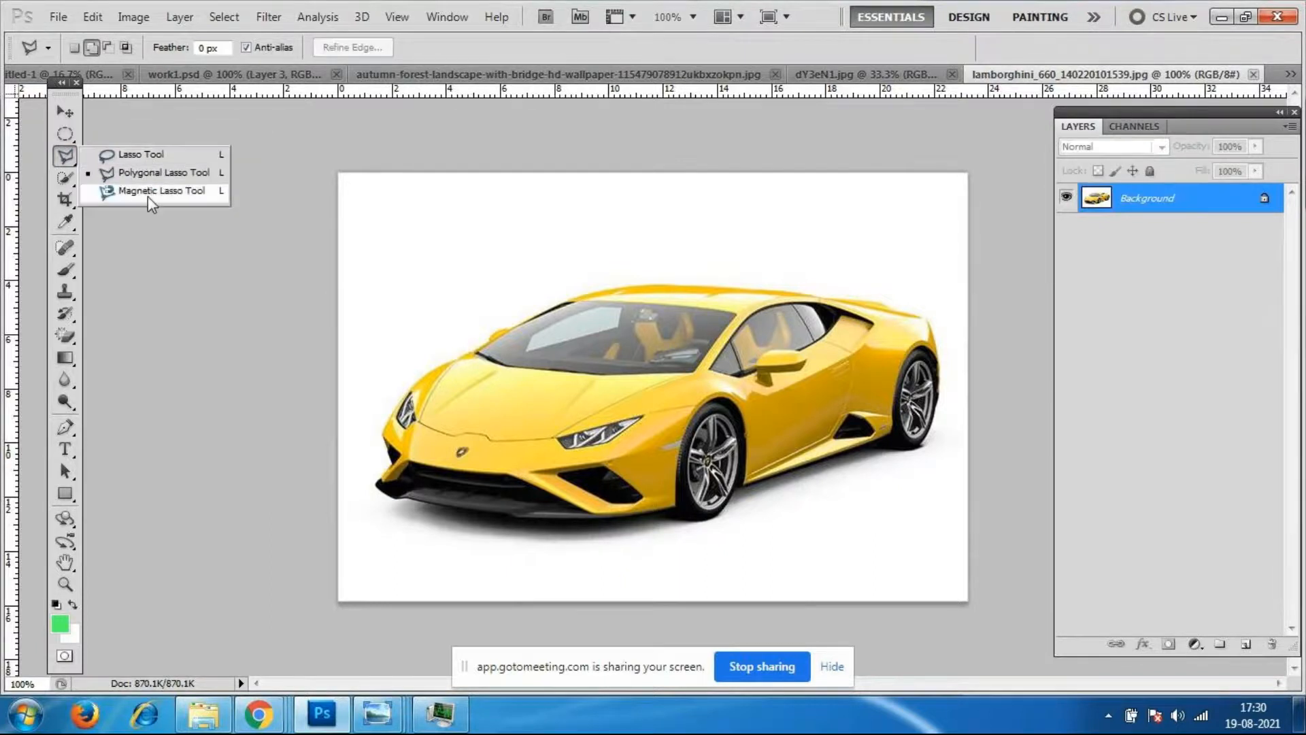
{"action": "left_click", "coordinate": [68, 158]}
{"action": "left_click_drag", "start_coordinate": [65, 177], "coordinate": [165, 183]}
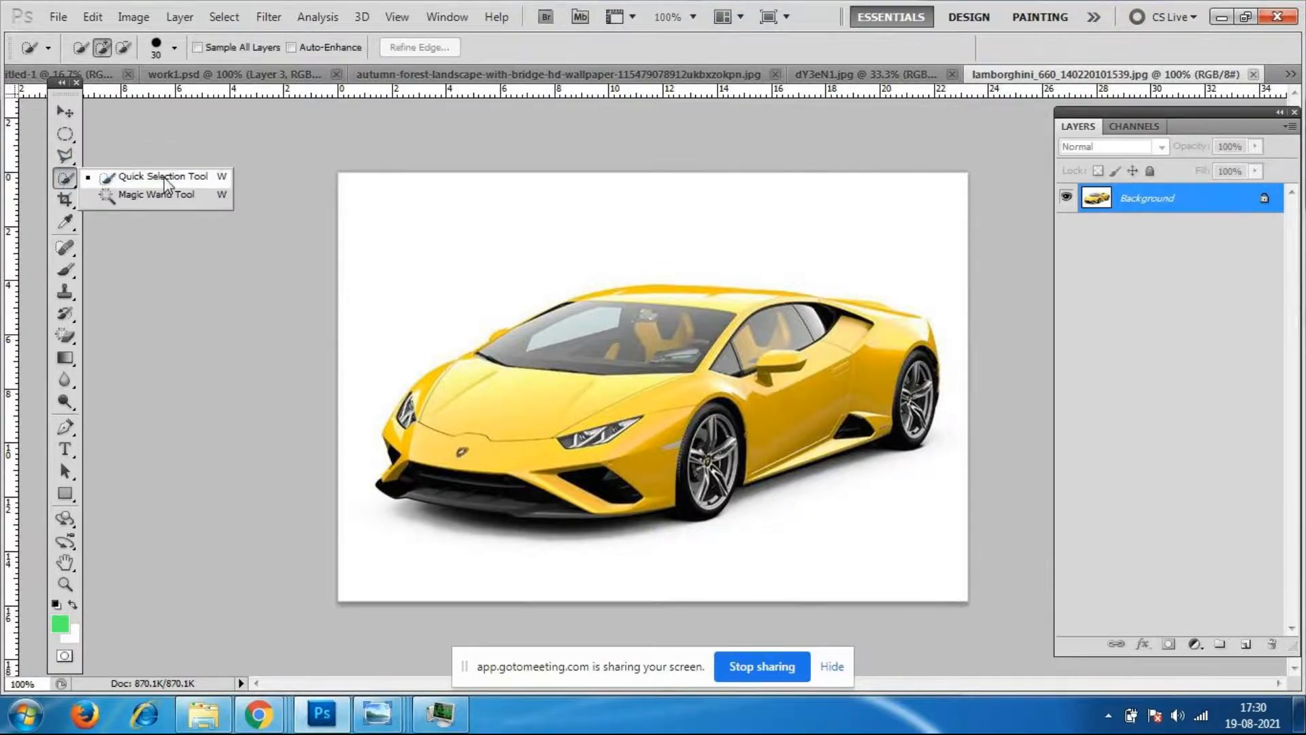
{"action": "left_click", "coordinate": [70, 183]}
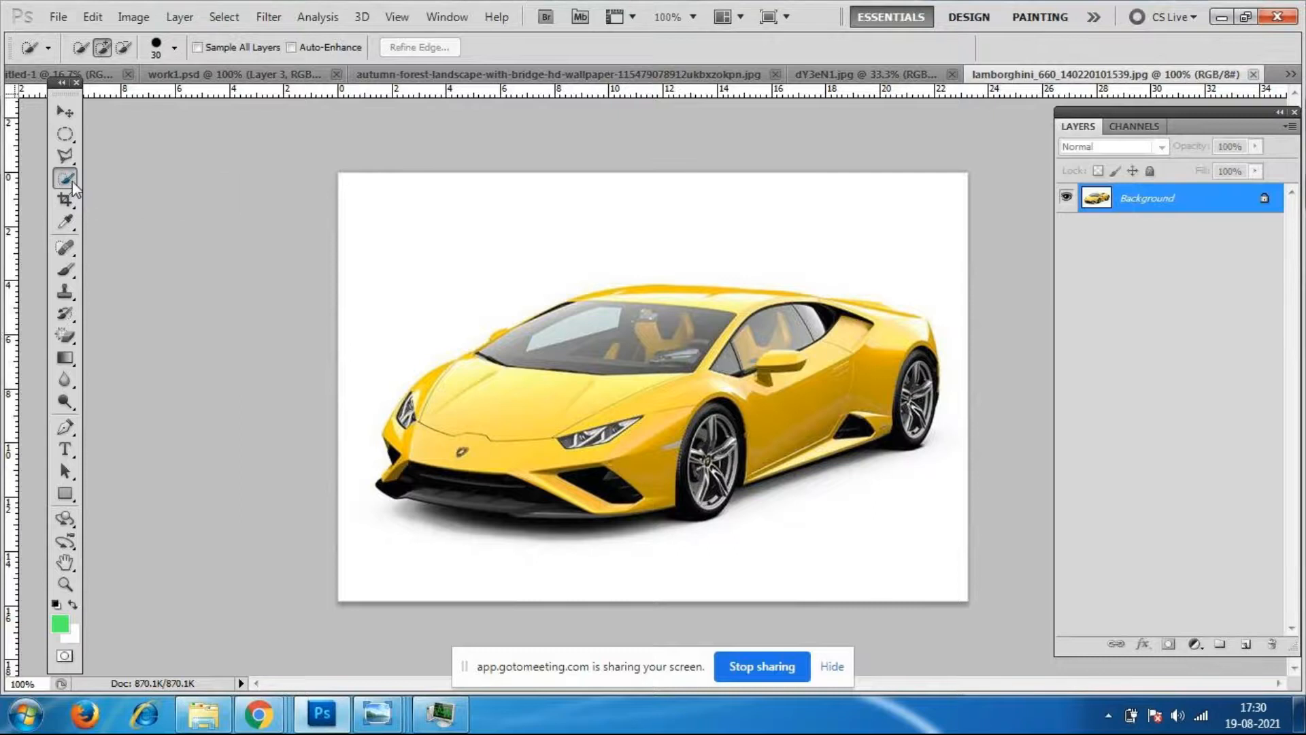
{"action": "left_click", "coordinate": [65, 158]}
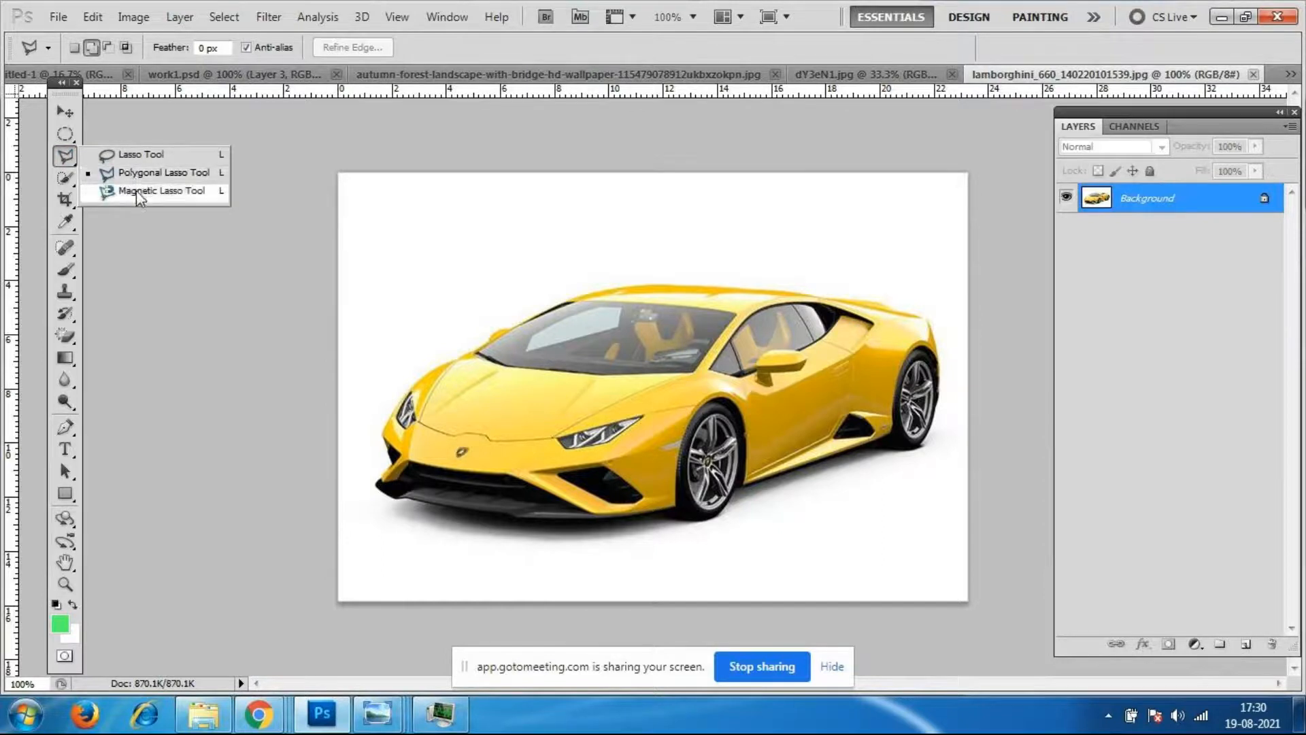
Select the white background all around the yellow car with the Quick Selection tool.
{"action": "left_click", "coordinate": [68, 178]}
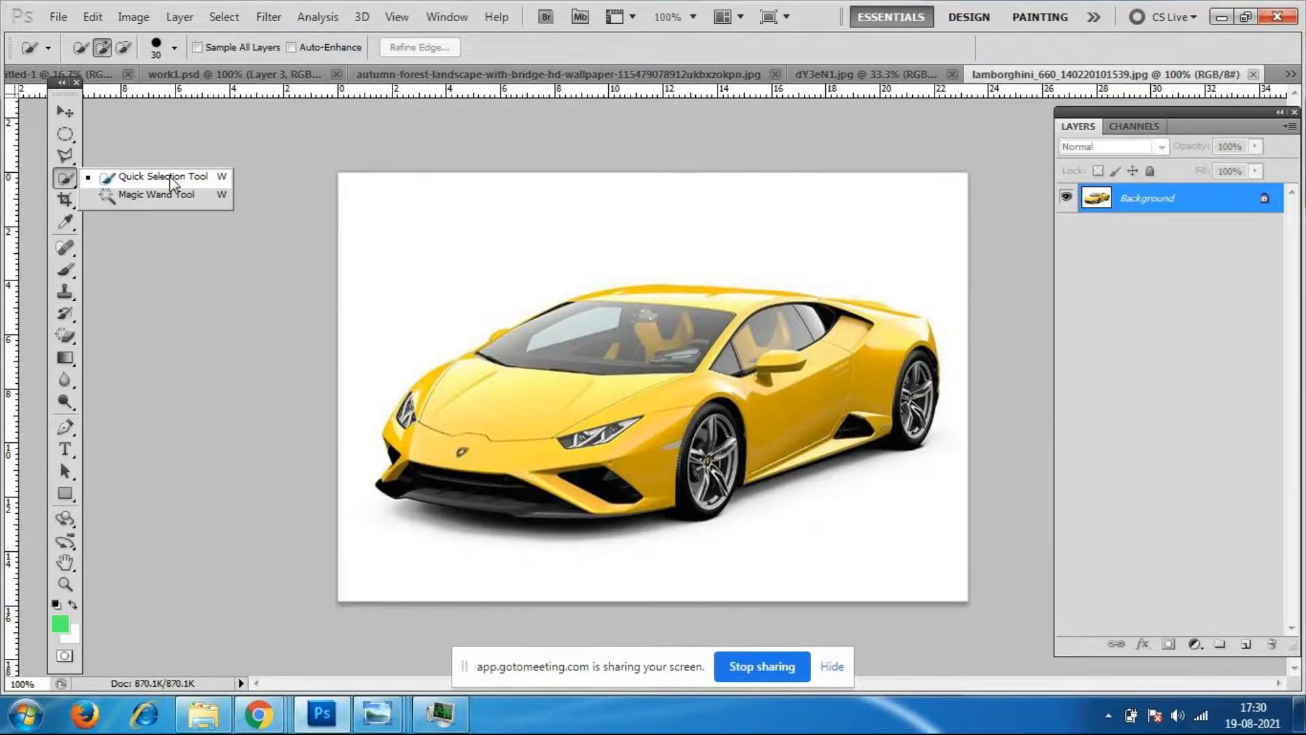
{"action": "left_click", "coordinate": [171, 179]}
{"action": "left_click_drag", "start_coordinate": [394, 215], "coordinate": [398, 226]}
{"action": "left_click", "coordinate": [521, 234]}
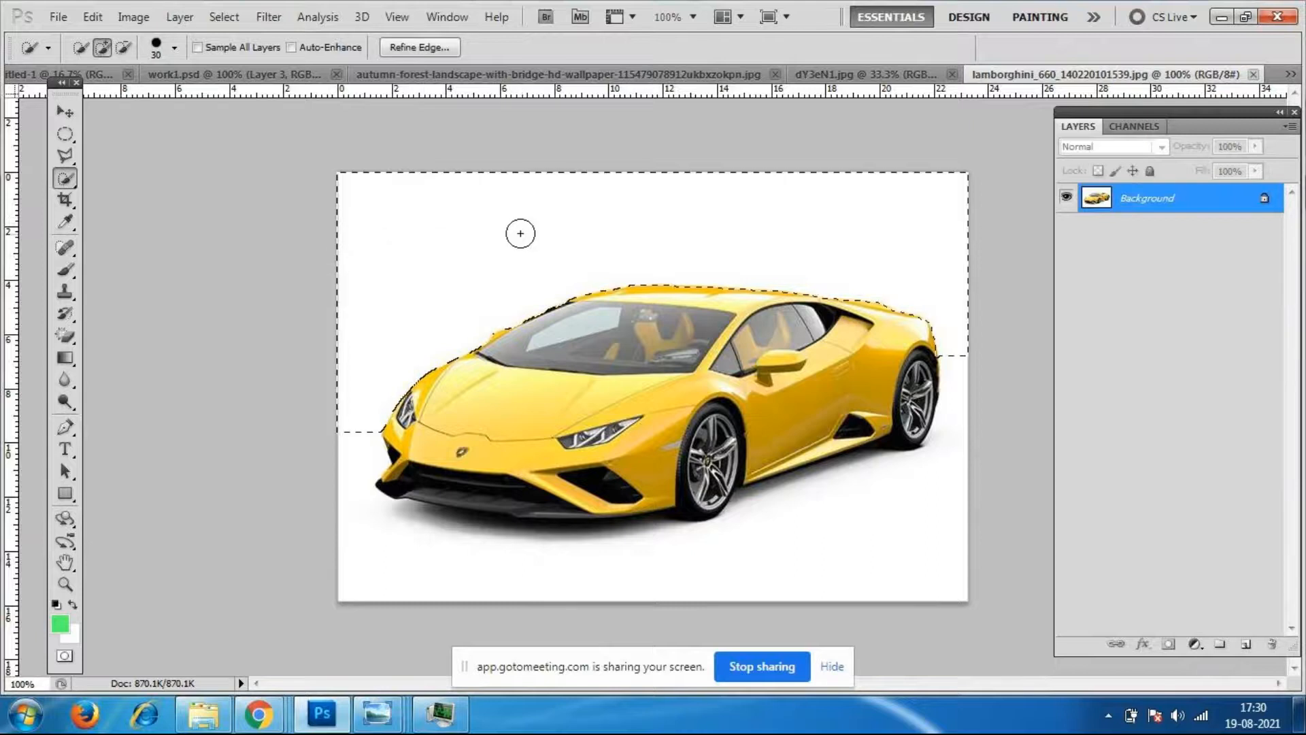
{"action": "left_click", "coordinate": [936, 545]}
{"action": "left_click", "coordinate": [624, 567]}
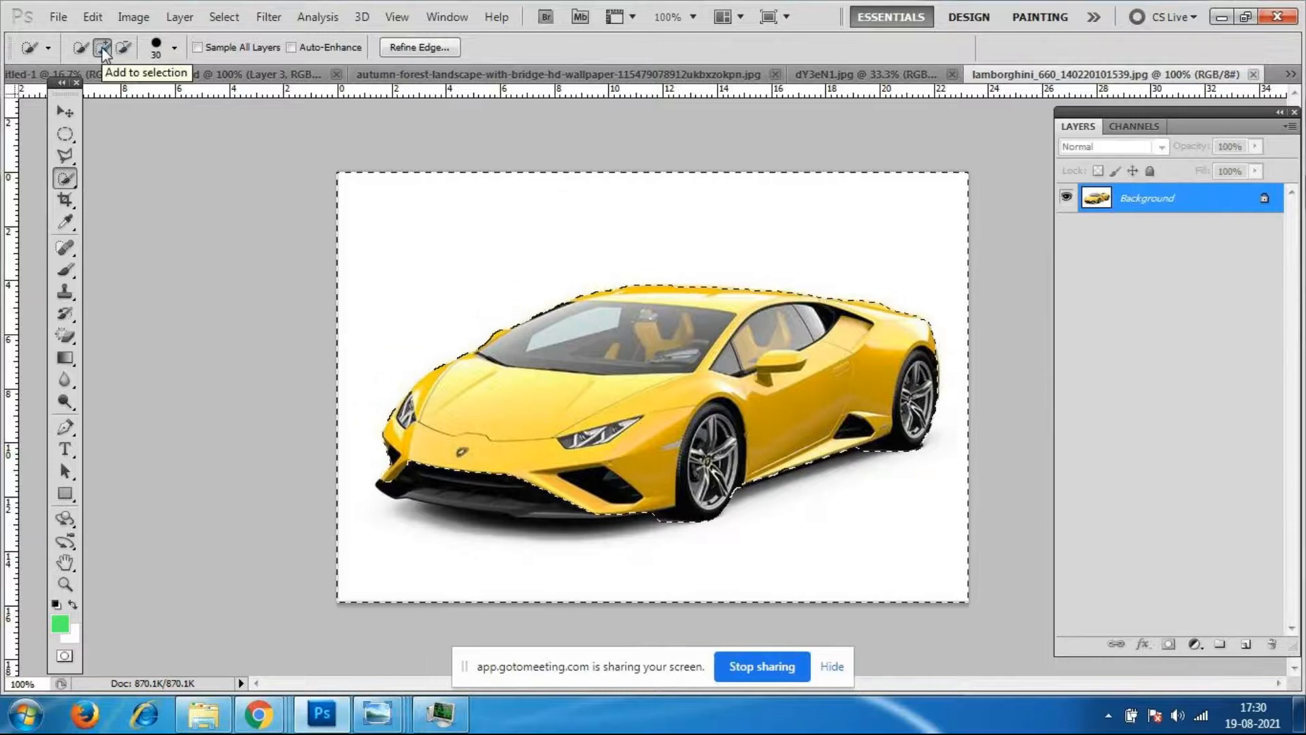
{"action": "left_click", "coordinate": [71, 181]}
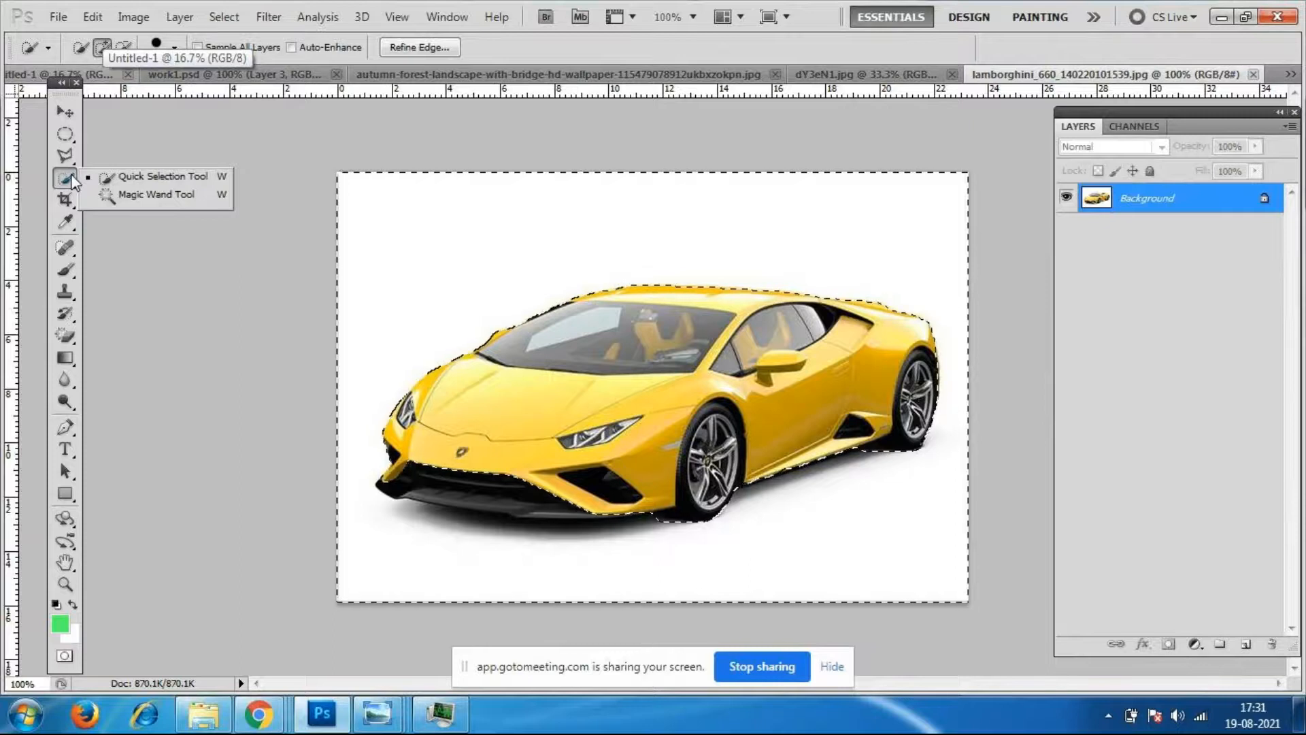
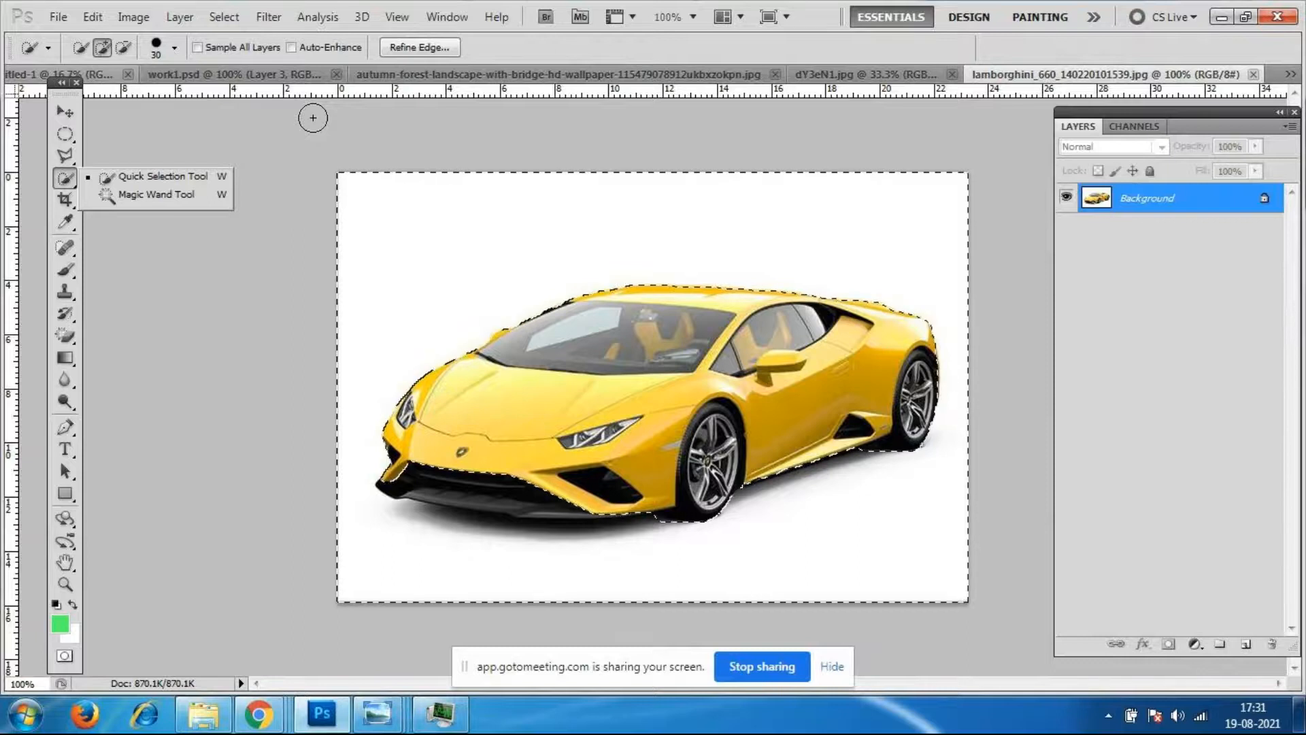
{"action": "left_click", "coordinate": [121, 178]}
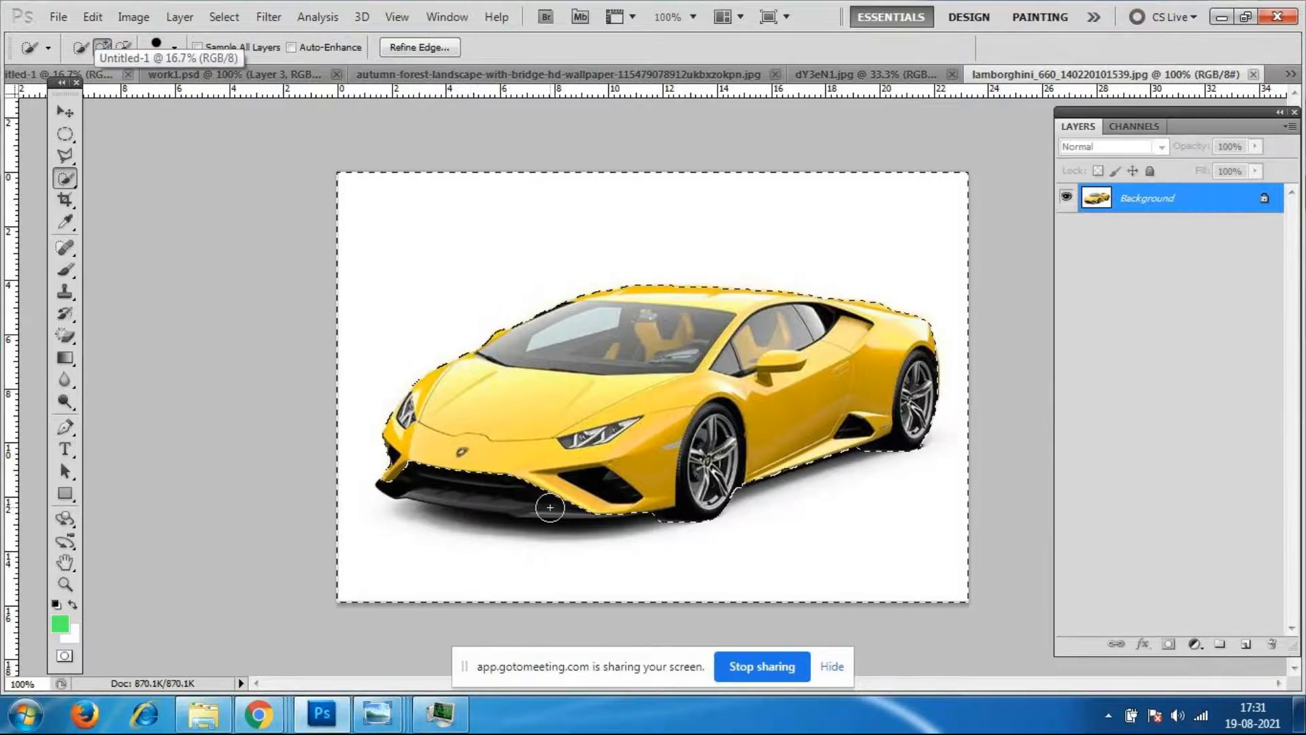
Check the GoToMeeting session in Chrome and go back to the car image in Photoshop.
{"action": "mouse_move", "coordinate": [259, 715]}
{"action": "left_click", "coordinate": [254, 651]}
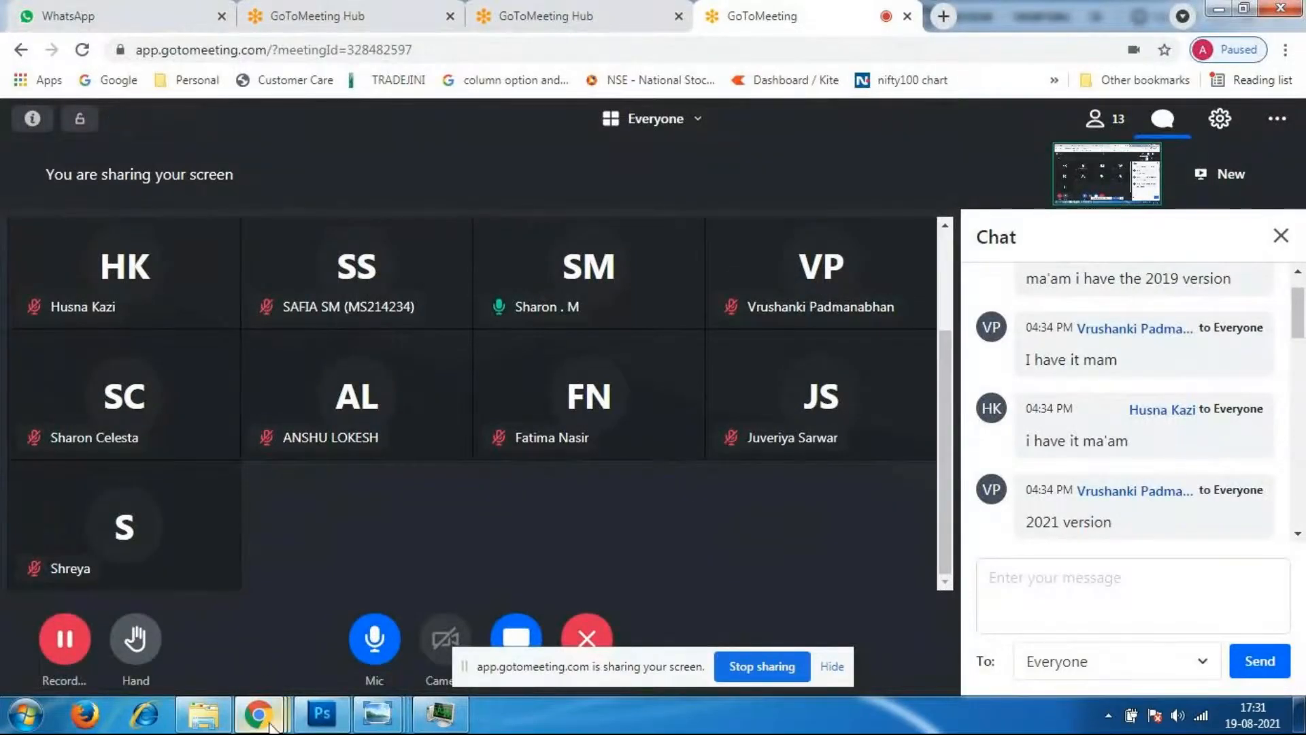
{"action": "left_click", "coordinate": [322, 715]}
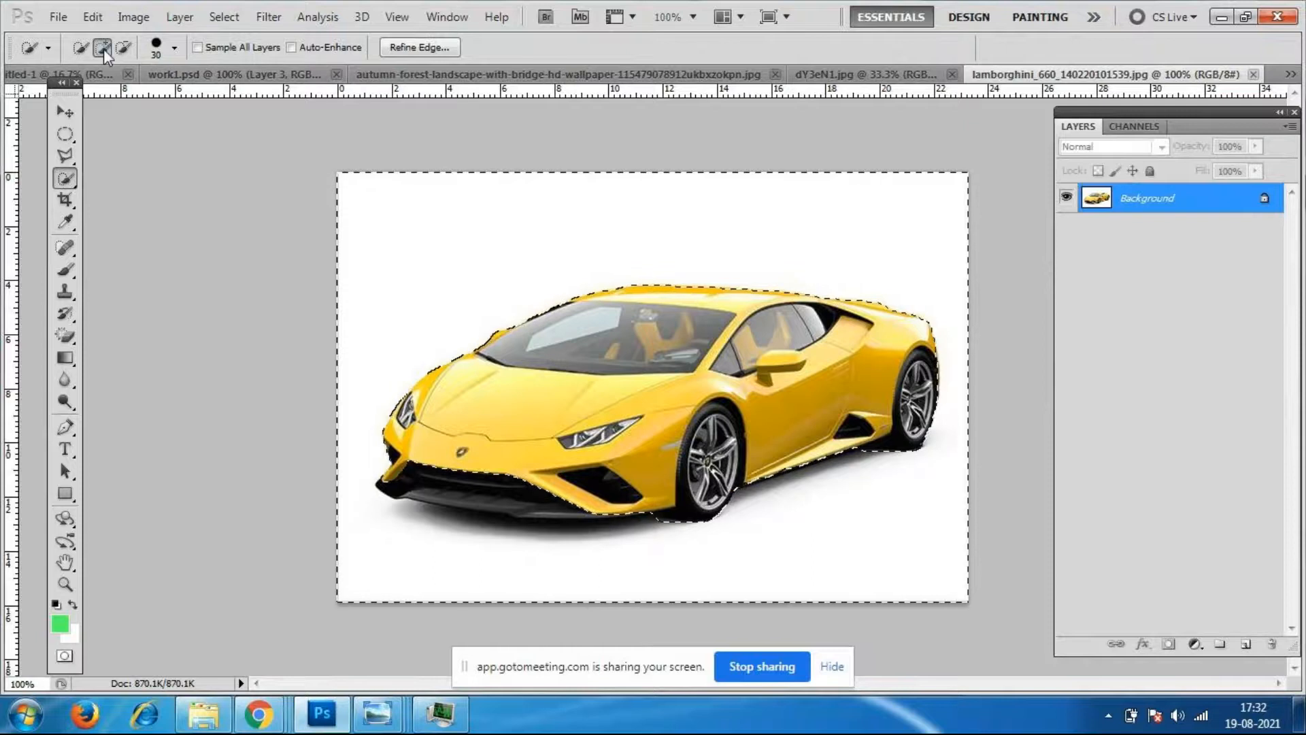
Try adding the car's front bumper, hood and side to the selection with the Quick Selection tool, and undo those strokes.
{"action": "left_click_drag", "start_coordinate": [475, 470], "coordinate": [477, 479]}
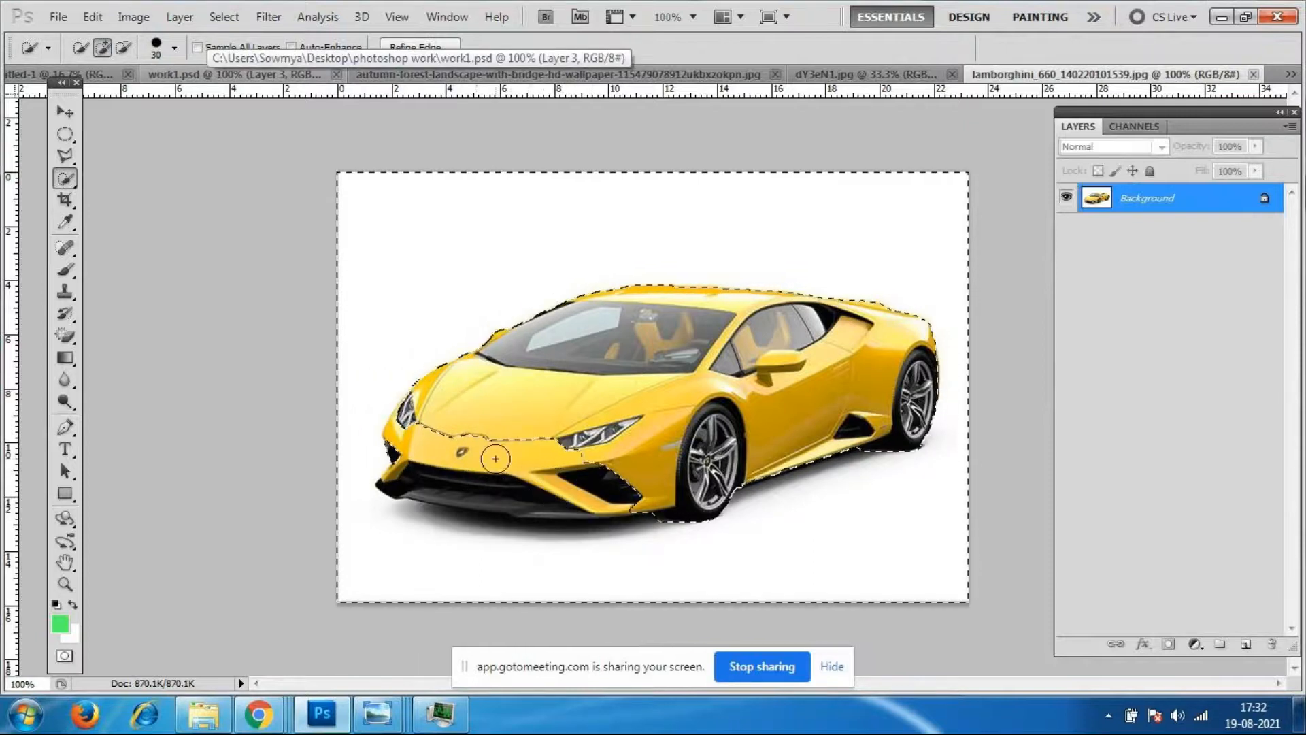
{"action": "left_click_drag", "start_coordinate": [496, 461], "coordinate": [518, 427]}
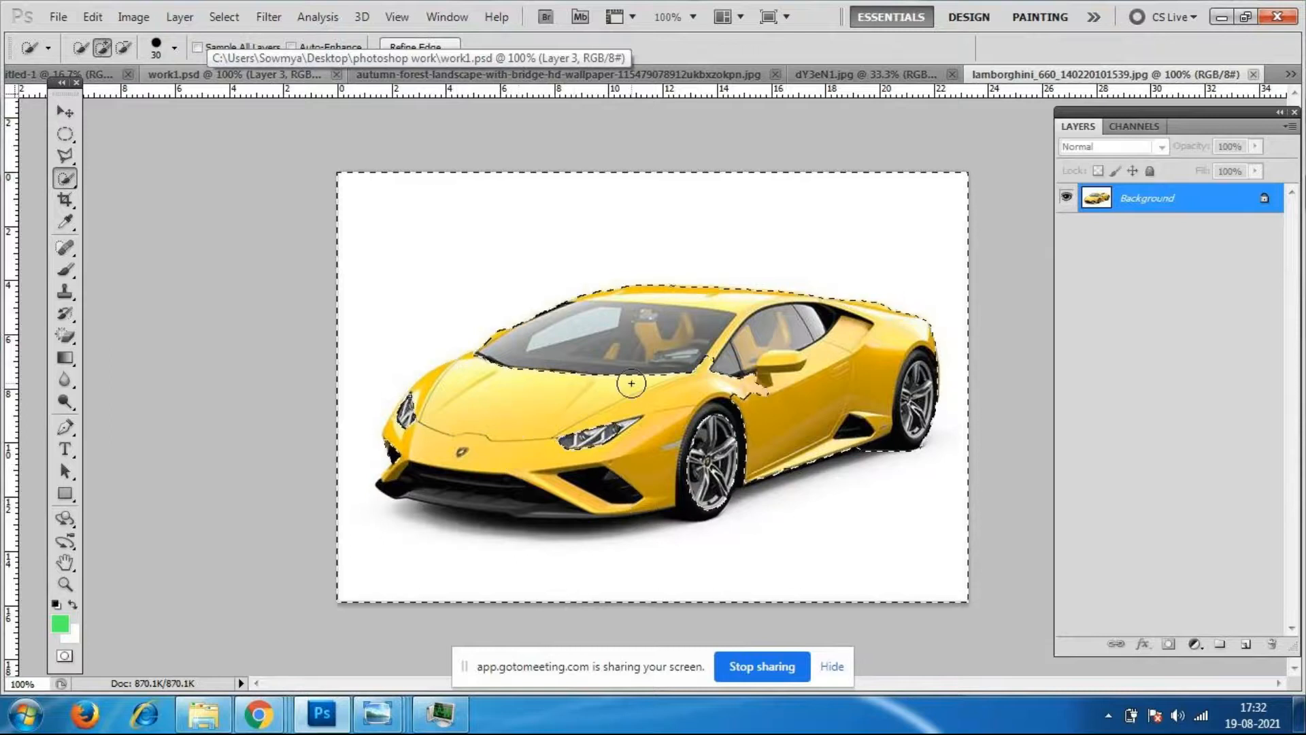
{"action": "left_click_drag", "start_coordinate": [778, 402], "coordinate": [811, 408]}
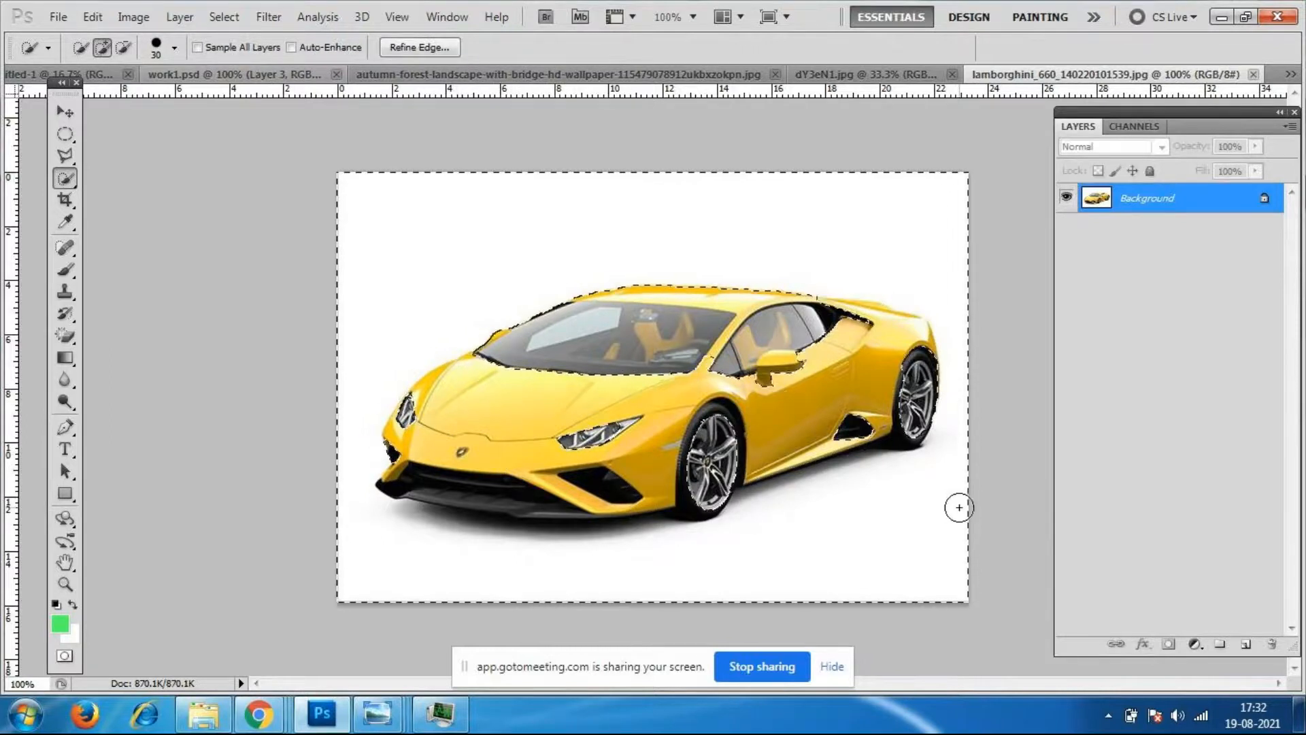
{"action": "key", "text": "ctrl+z"}
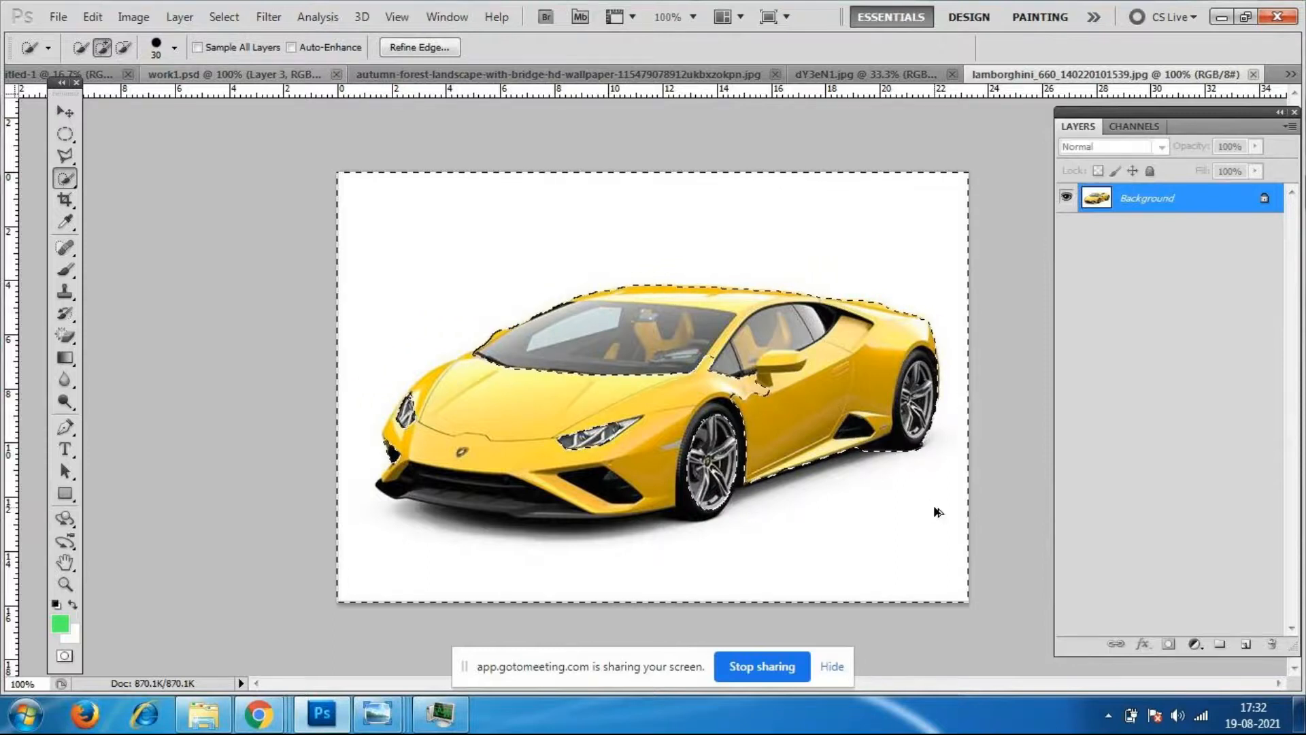
{"action": "key", "text": "ctrl+alt+z"}
{"action": "key", "text": "ctrl+alt+z"}
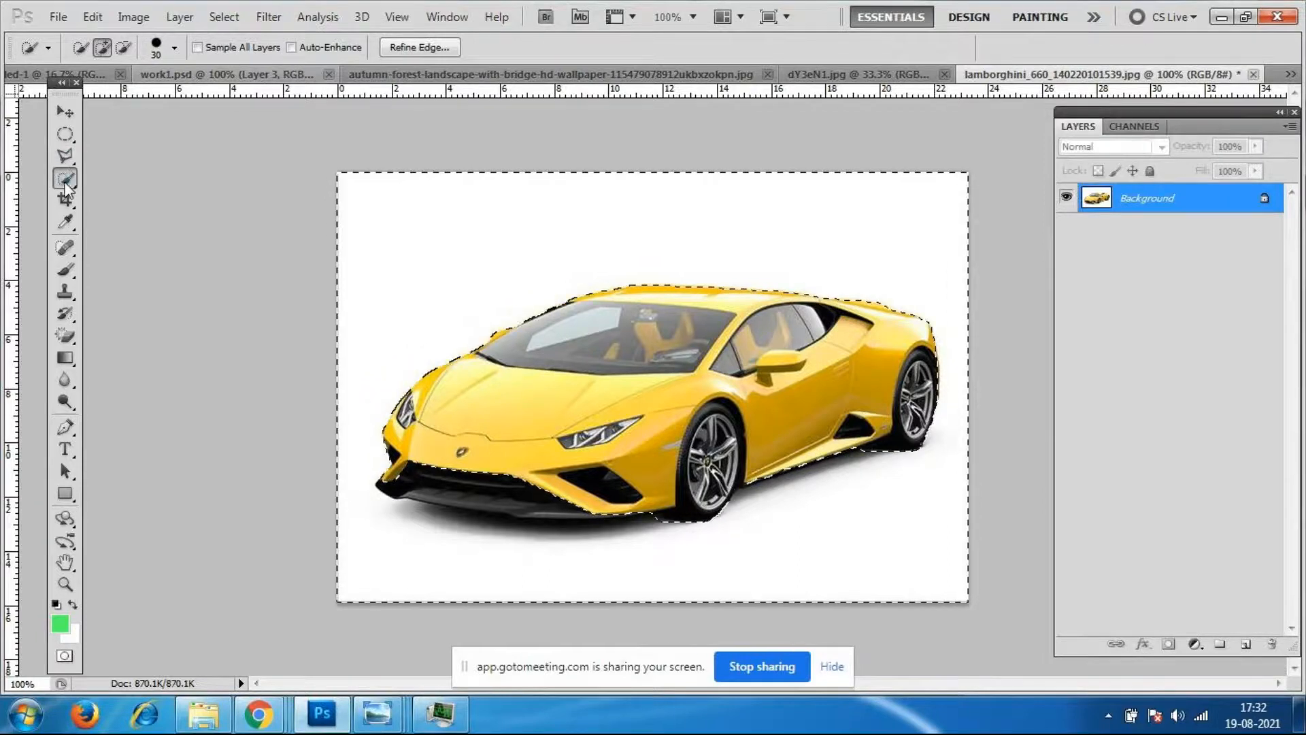
Subtract the car's black front bumper and the shadow below it from the selection with the Quick Selection tool.
{"action": "left_click", "coordinate": [123, 47]}
{"action": "left_click_drag", "start_coordinate": [670, 510], "coordinate": [474, 488]}
{"action": "key", "text": "ctrl+z"}
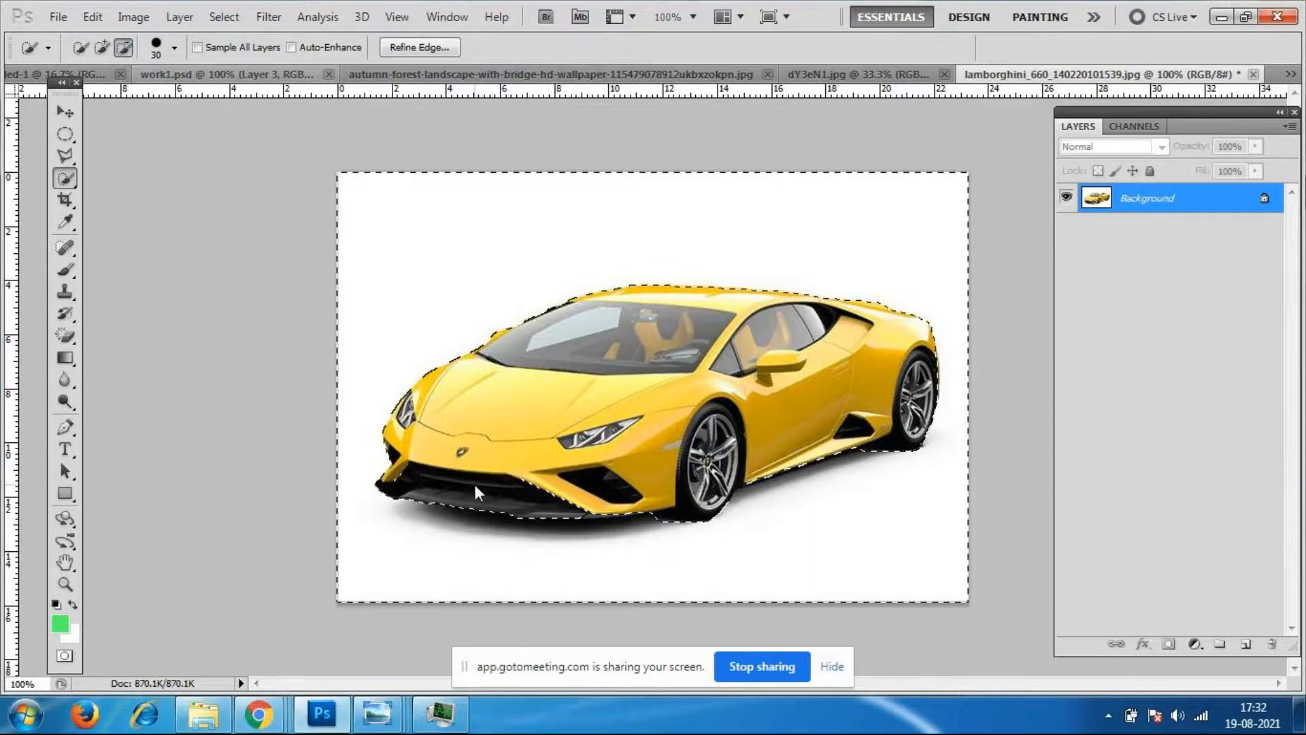
{"action": "left_click", "coordinate": [540, 496]}
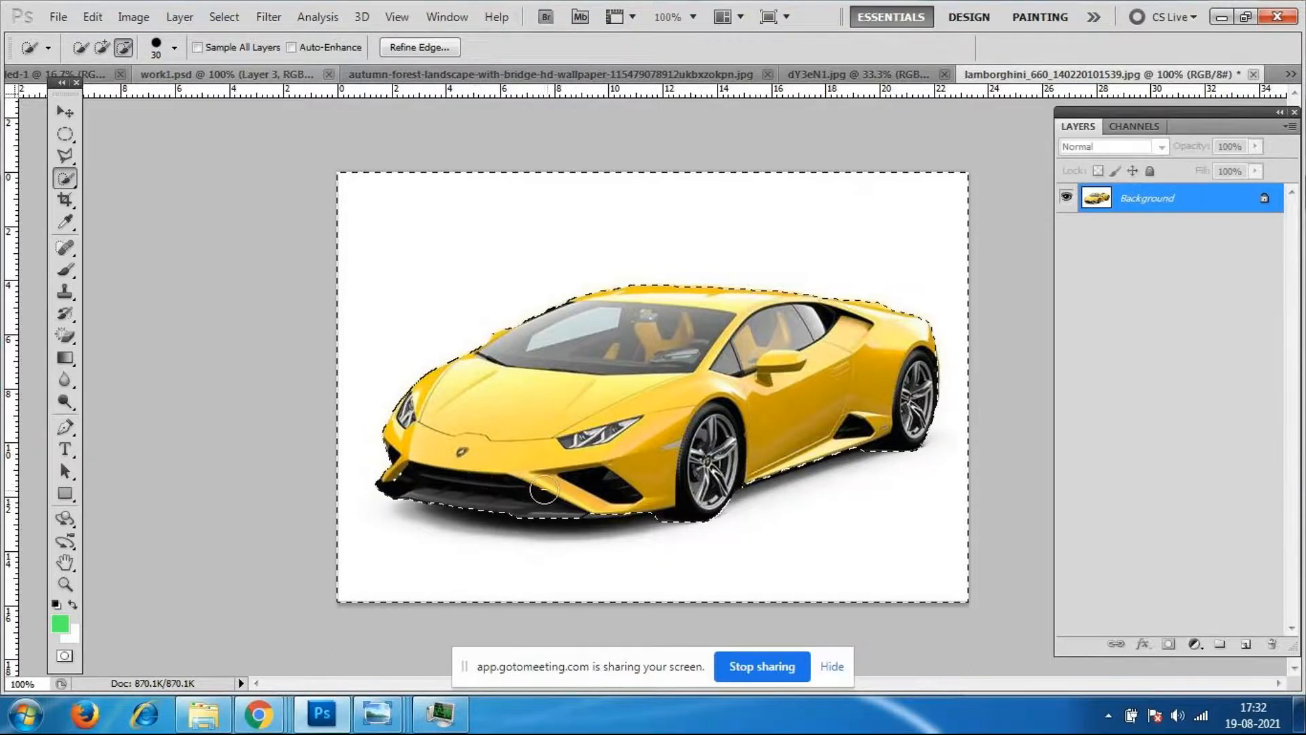
{"action": "left_click", "coordinate": [587, 515]}
{"action": "left_click_drag", "start_coordinate": [601, 520], "coordinate": [643, 512]}
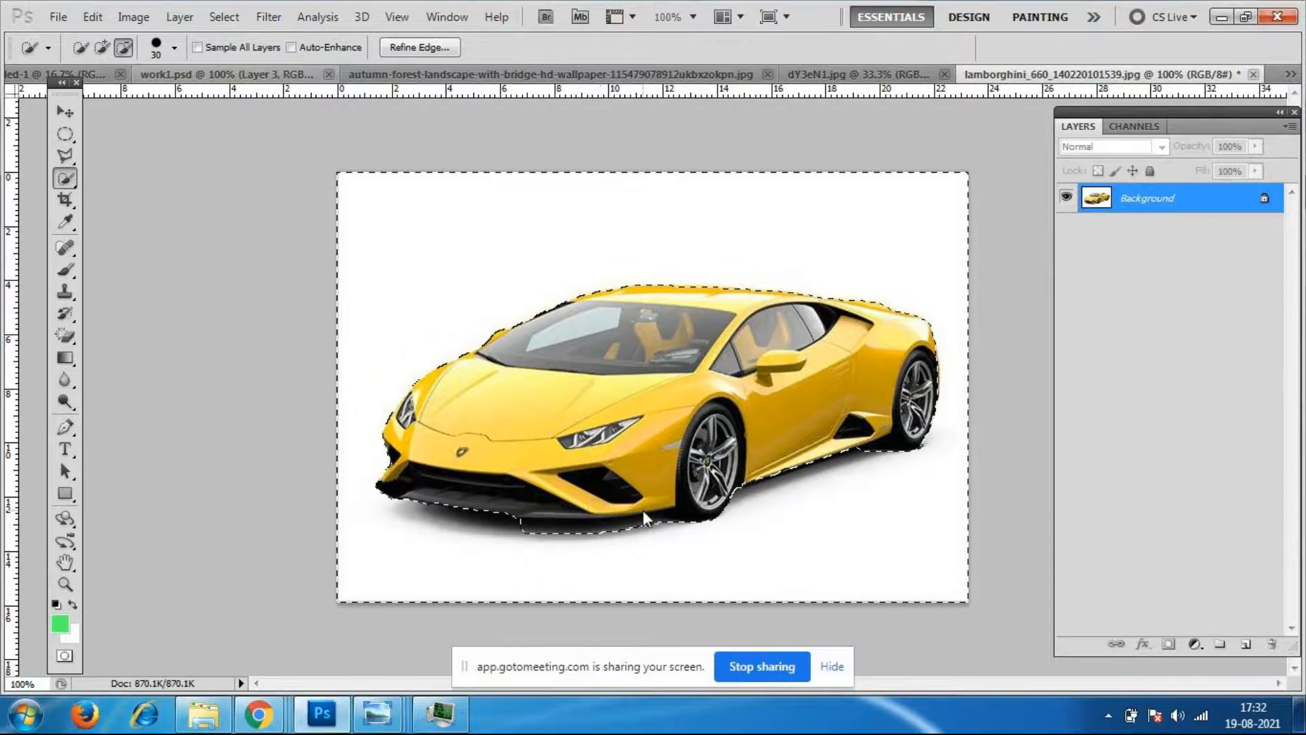
{"action": "mouse_move", "coordinate": [507, 523]}
{"action": "left_mouse_down"}
{"action": "mouse_move", "coordinate": [406, 494]}
{"action": "mouse_move", "coordinate": [395, 516]}
{"action": "mouse_move", "coordinate": [407, 526]}
{"action": "left_mouse_up"}
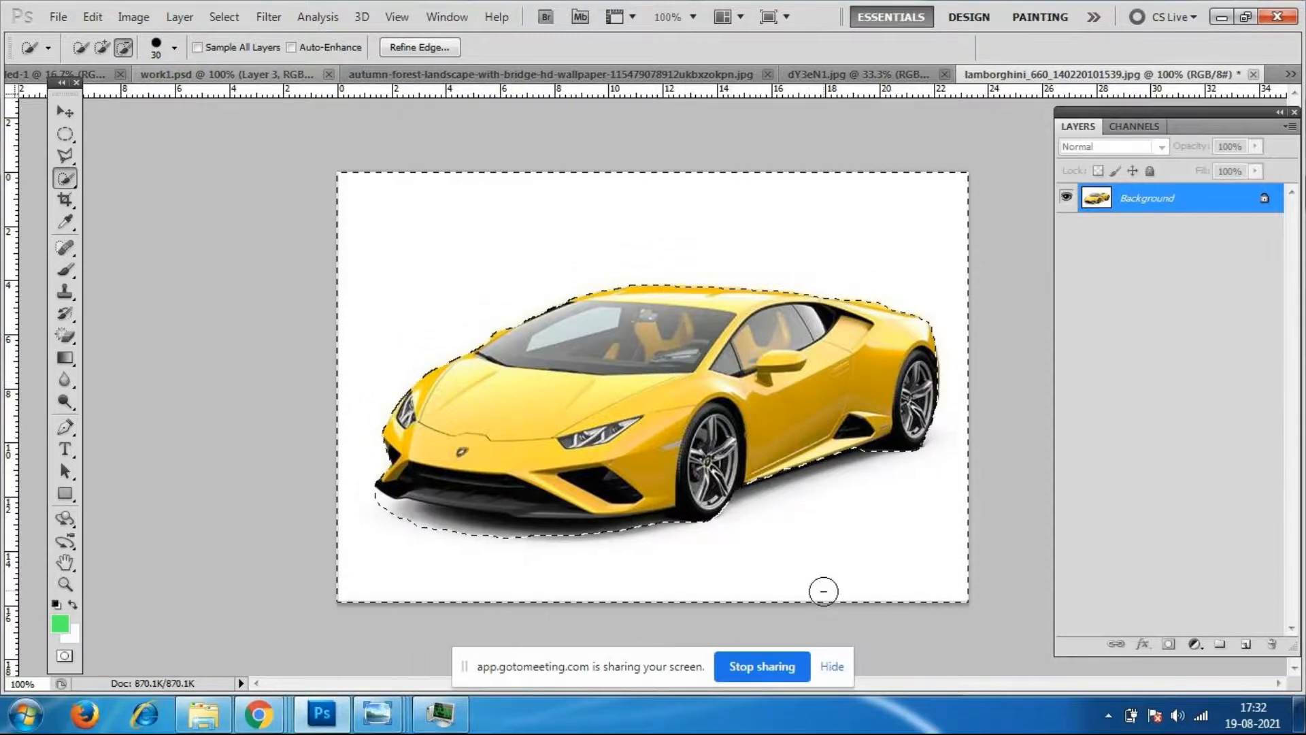
Try to move the selected area with the Move tool on the locked Background layer.
{"action": "left_click", "coordinate": [62, 117]}
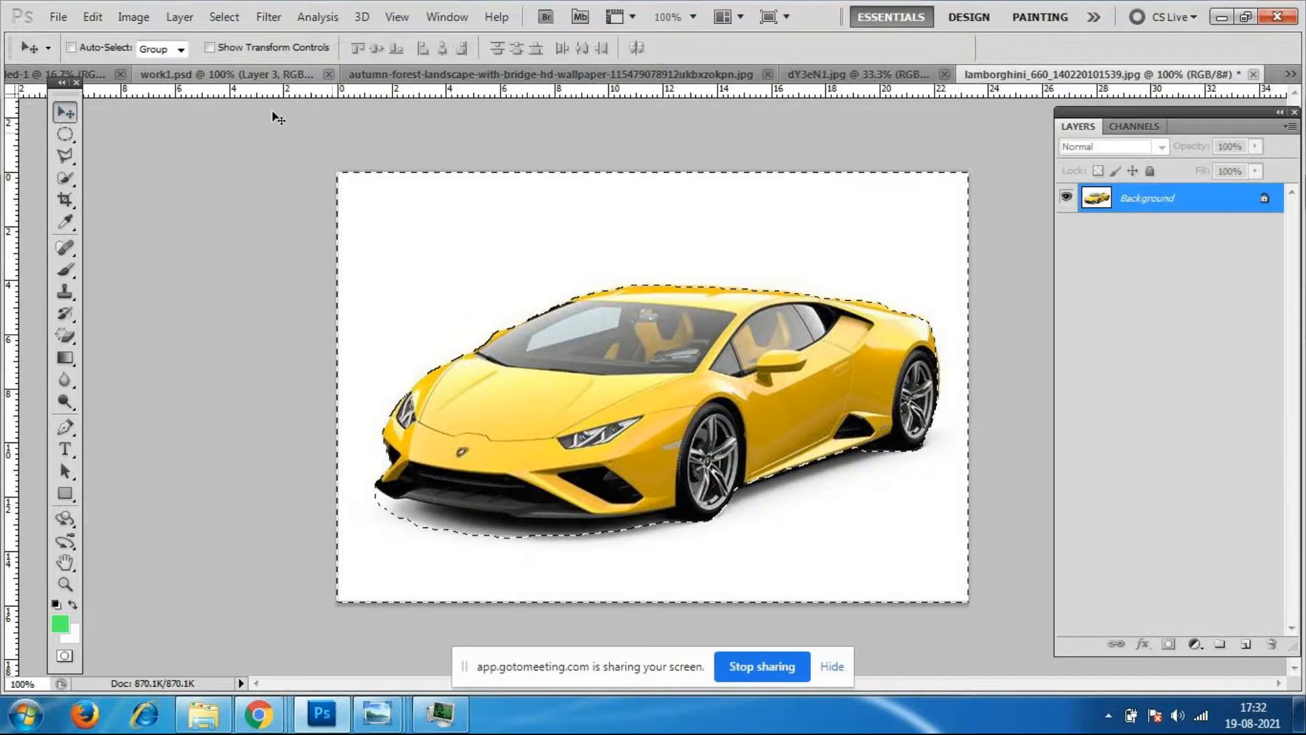
{"action": "left_click_drag", "start_coordinate": [639, 353], "coordinate": [419, 335]}
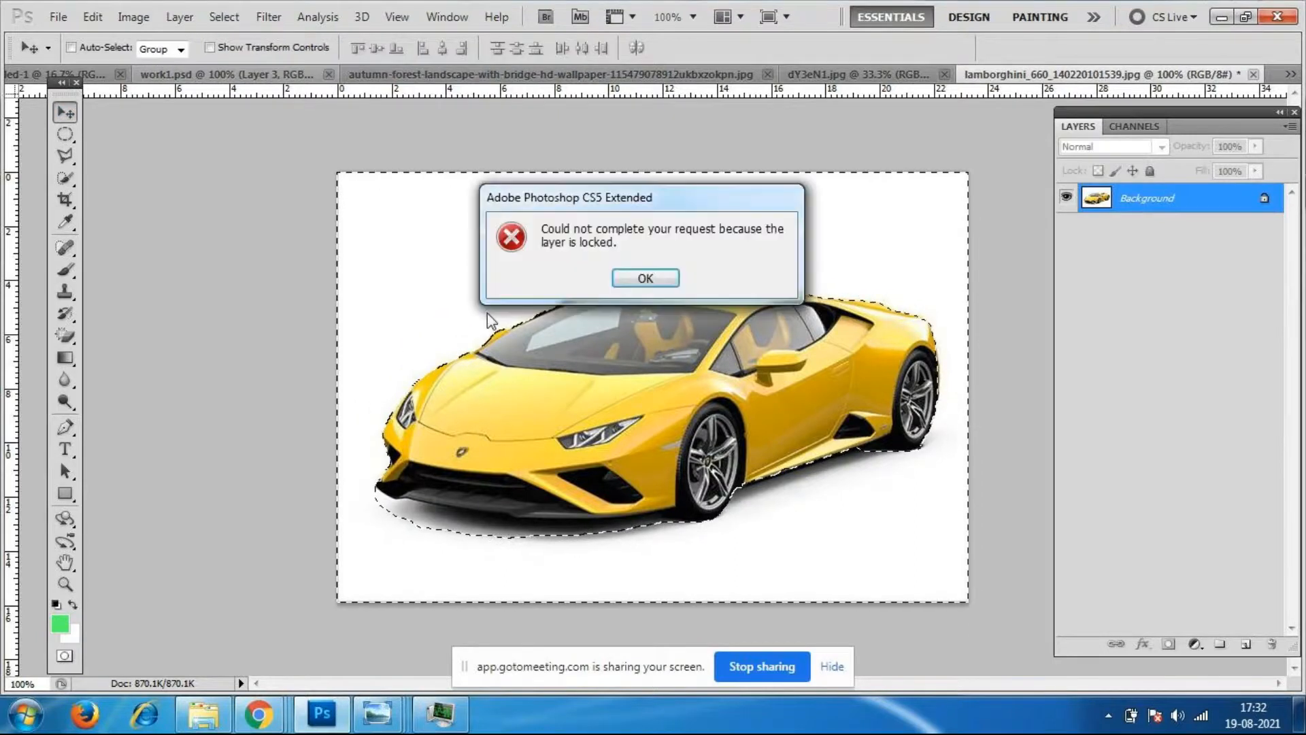
{"action": "left_click", "coordinate": [650, 276]}
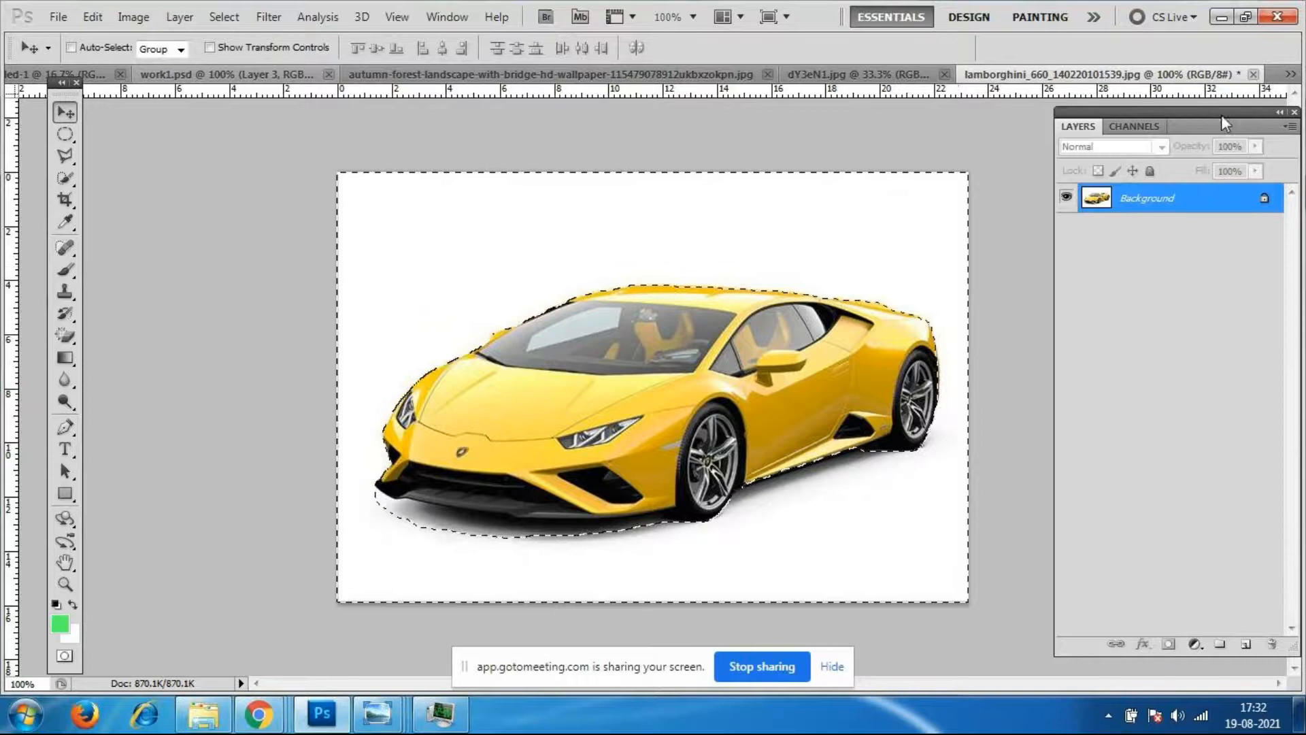
Move the Layers panel slightly inward and convert the locked Background into an editable layer named Layer 0.
{"action": "left_click_drag", "start_coordinate": [1213, 109], "coordinate": [1161, 118]}
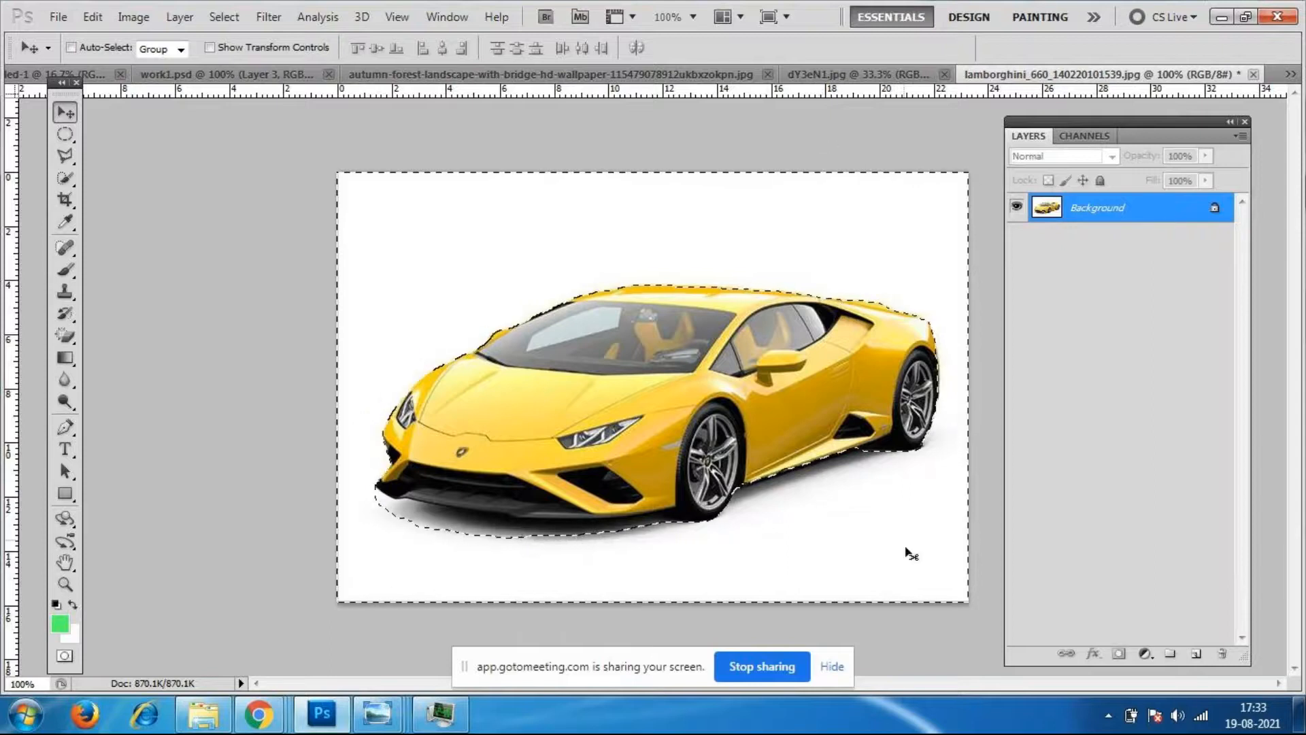
{"action": "double_click", "coordinate": [1214, 214]}
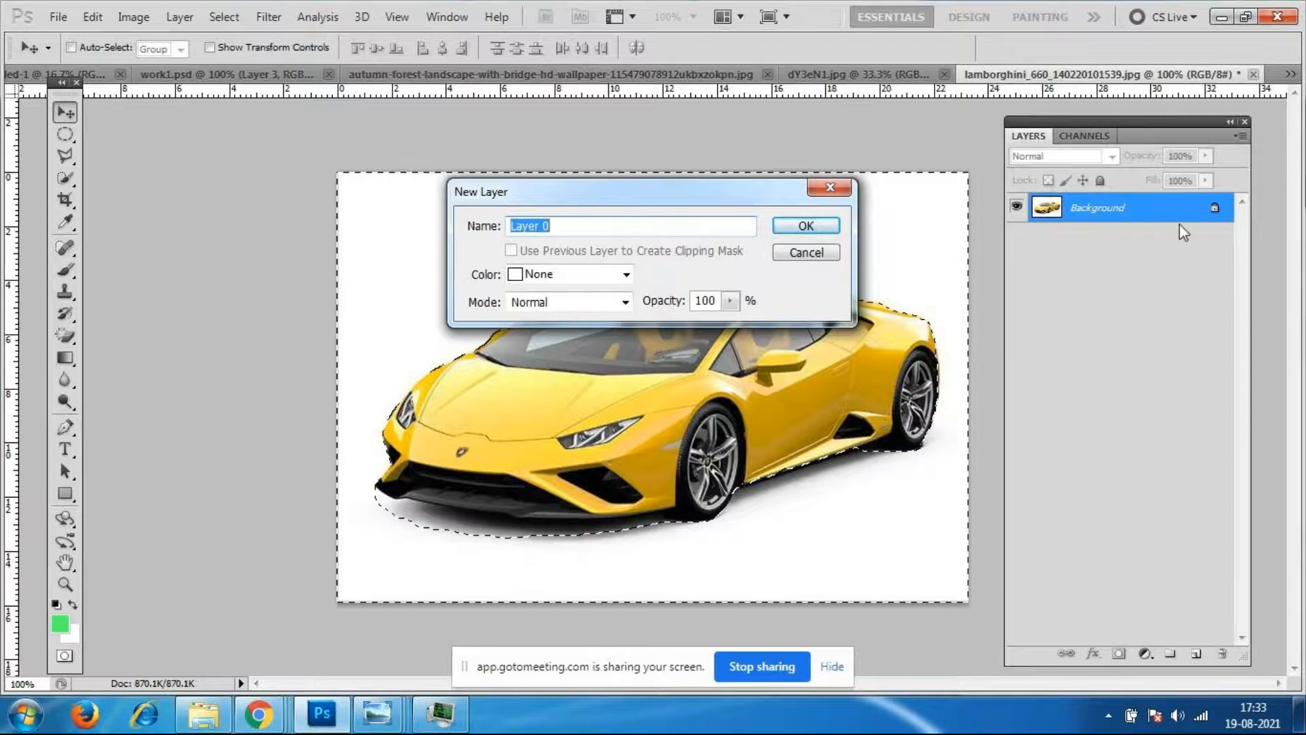
{"action": "left_click", "coordinate": [825, 225]}
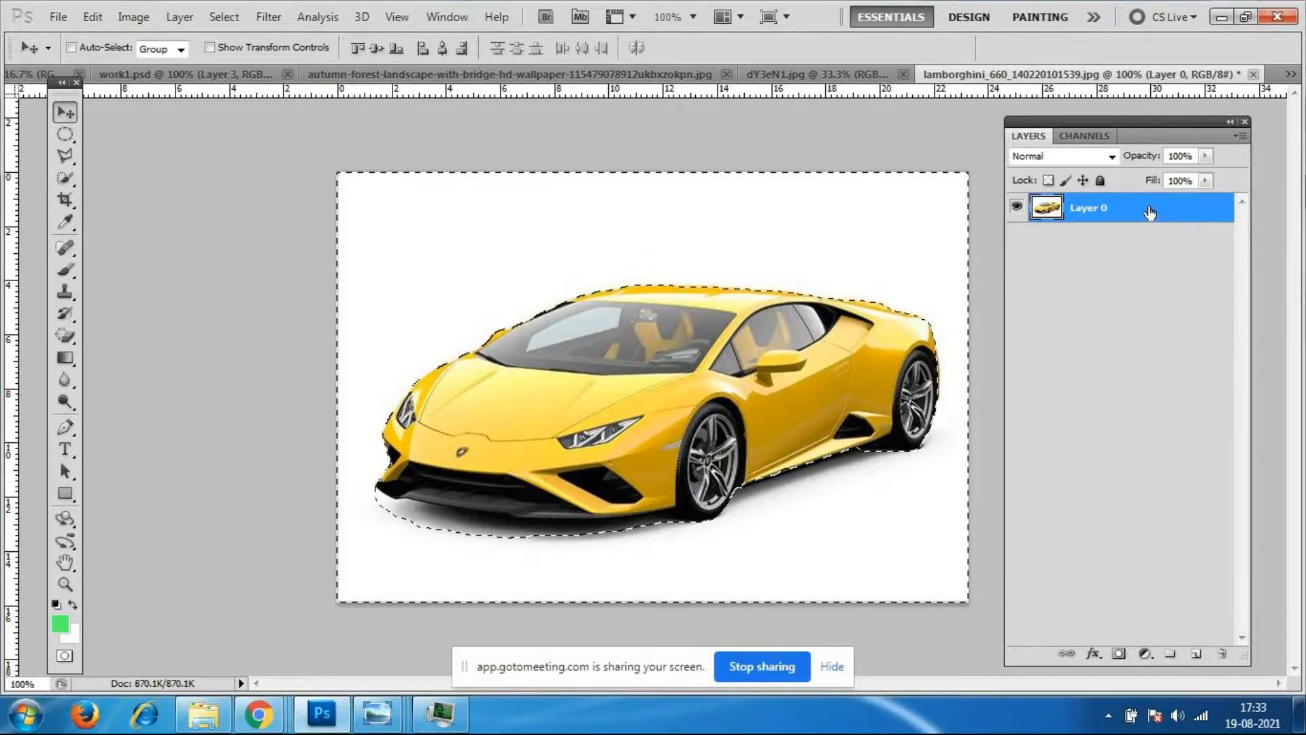
Float the lamborghini document in its own window and copy its car image onto the beach picture dY3eN1.jpg.
{"action": "left_click_drag", "start_coordinate": [993, 74], "coordinate": [715, 134]}
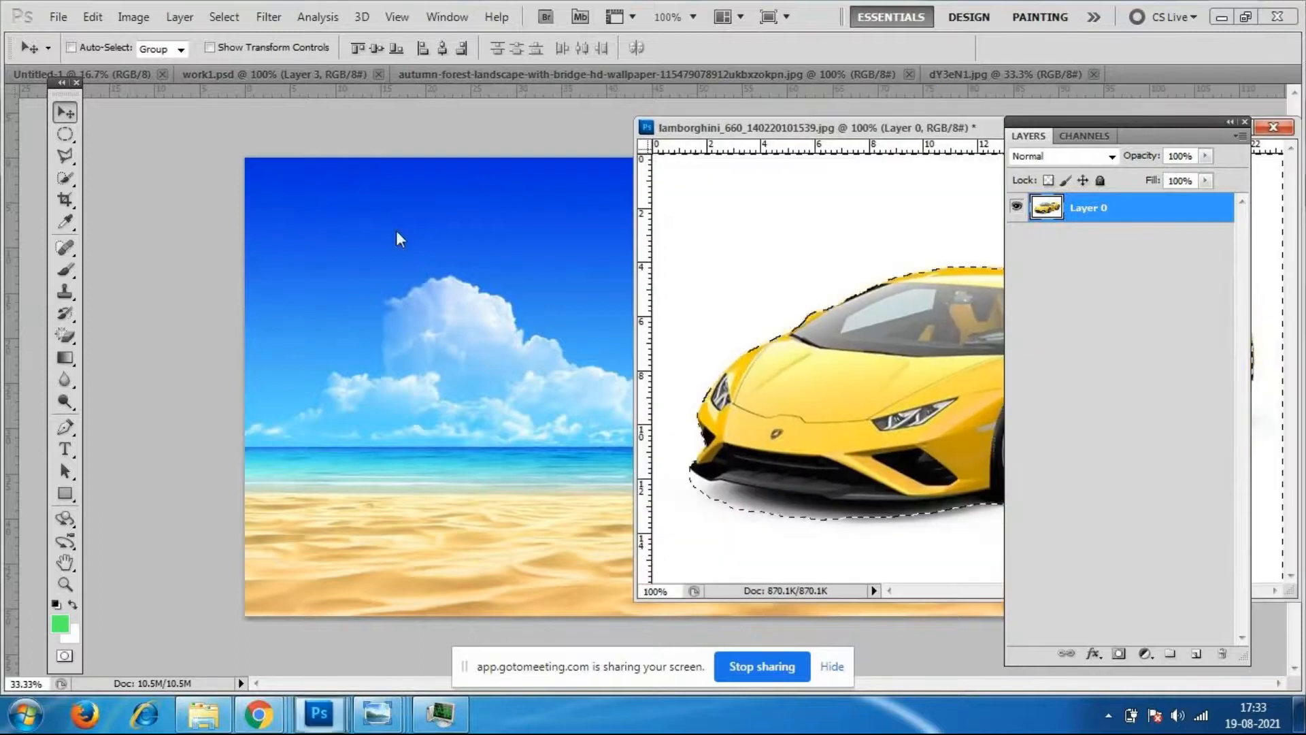
{"action": "left_click_drag", "start_coordinate": [829, 397], "coordinate": [390, 428]}
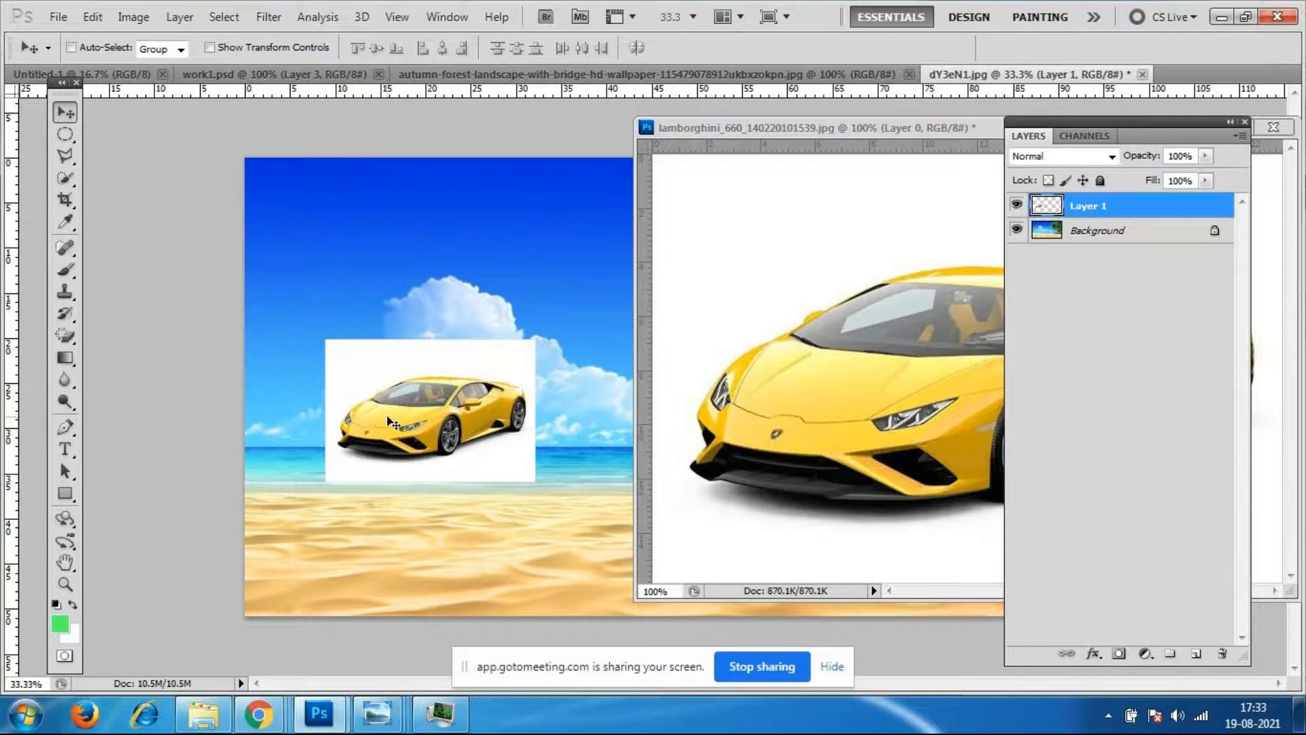
{"action": "left_click_drag", "start_coordinate": [851, 124], "coordinate": [801, 198]}
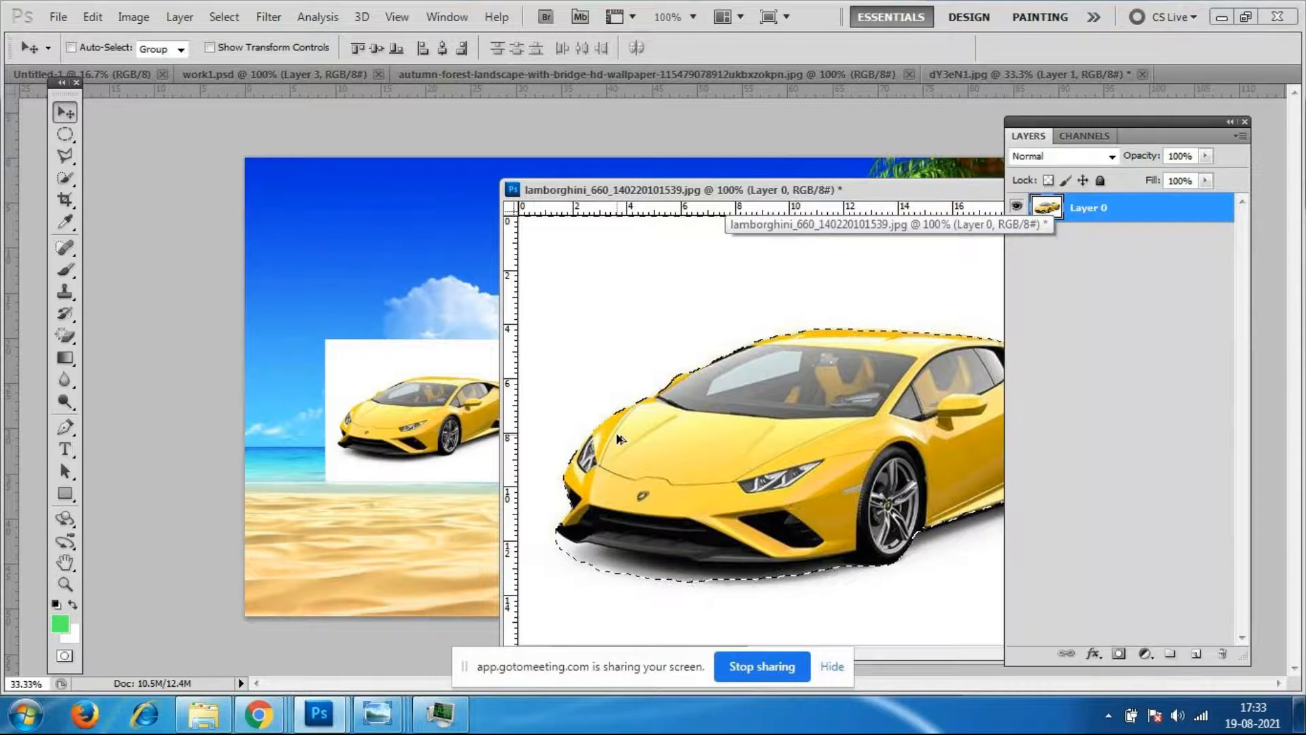
Undo the layer conversion in the lamborghini document and the car layer added to the beach picture.
{"action": "key", "text": "ctrl+alt+z"}
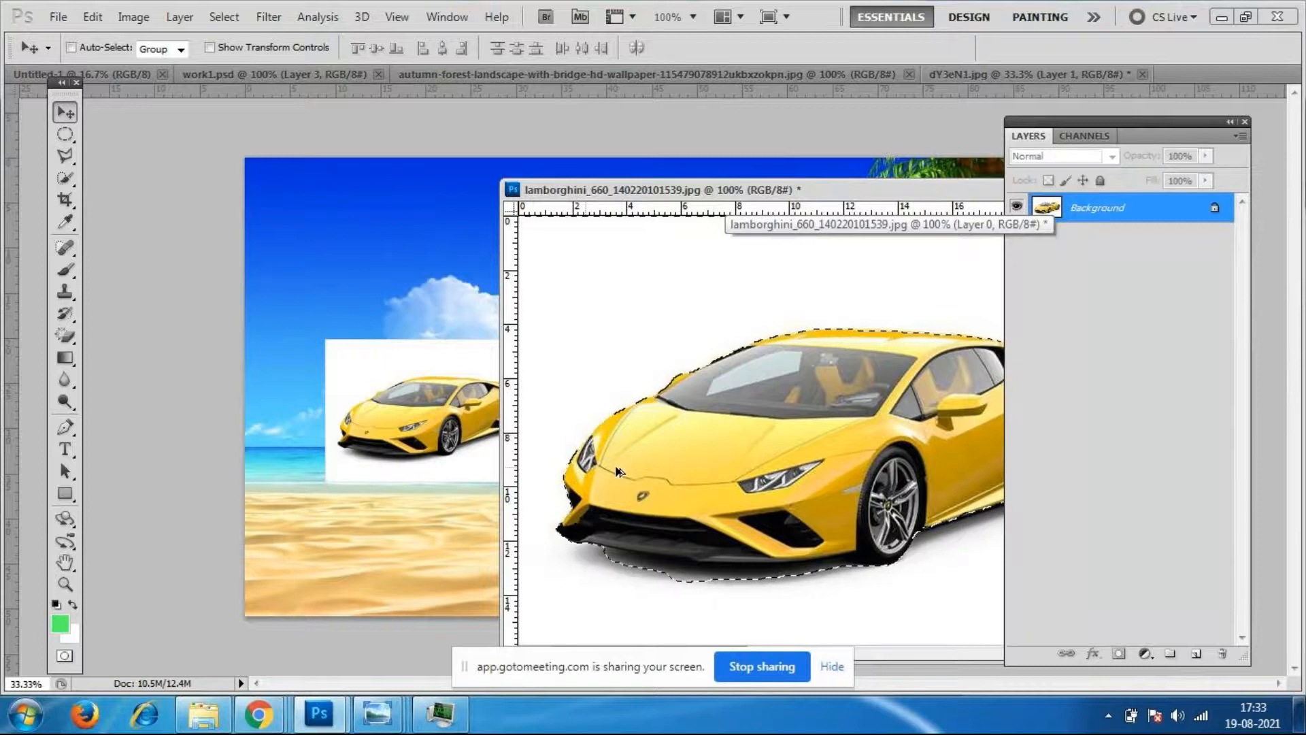
{"action": "left_click", "coordinate": [395, 406]}
{"action": "key", "text": "ctrl+alt+z"}
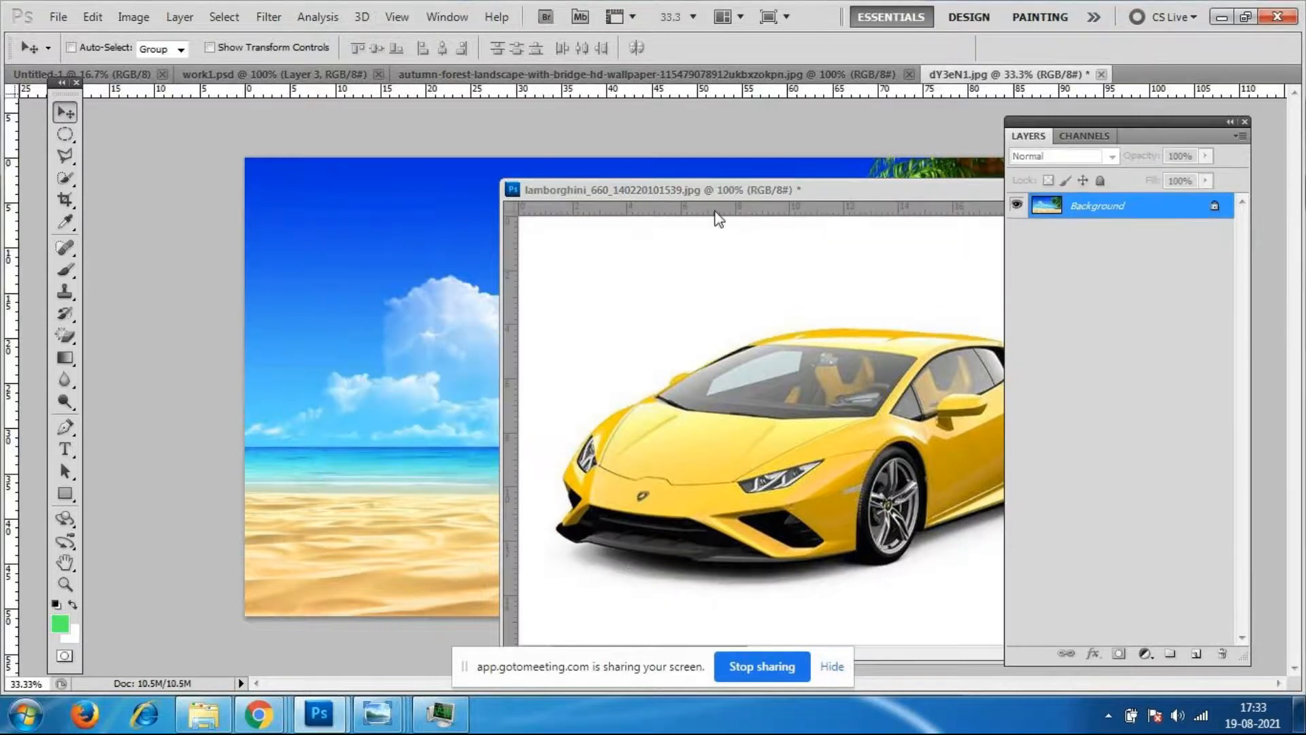
{"action": "left_click", "coordinate": [717, 215]}
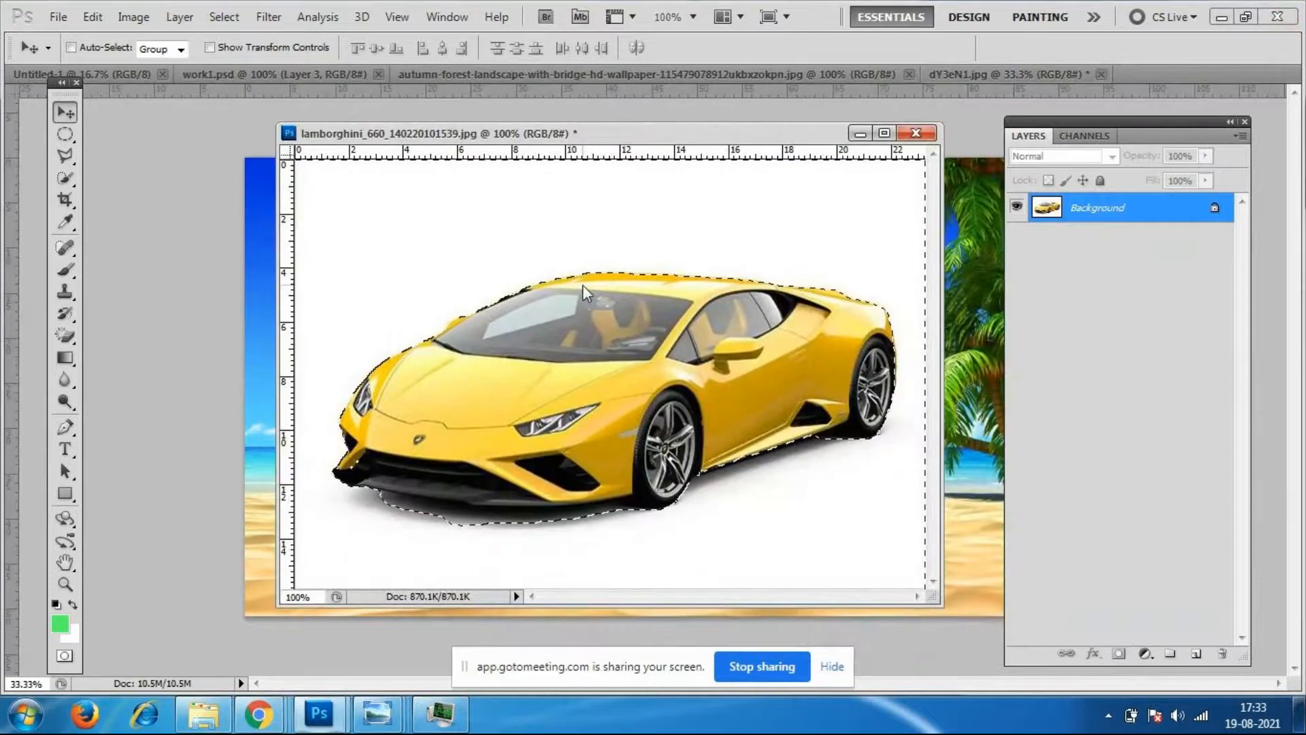
Fill the selected area around the car using Content-Aware at 100% opacity, and undo the fill.
{"action": "key", "text": "i"}
{"action": "key", "text": "shift+BackSpace"}
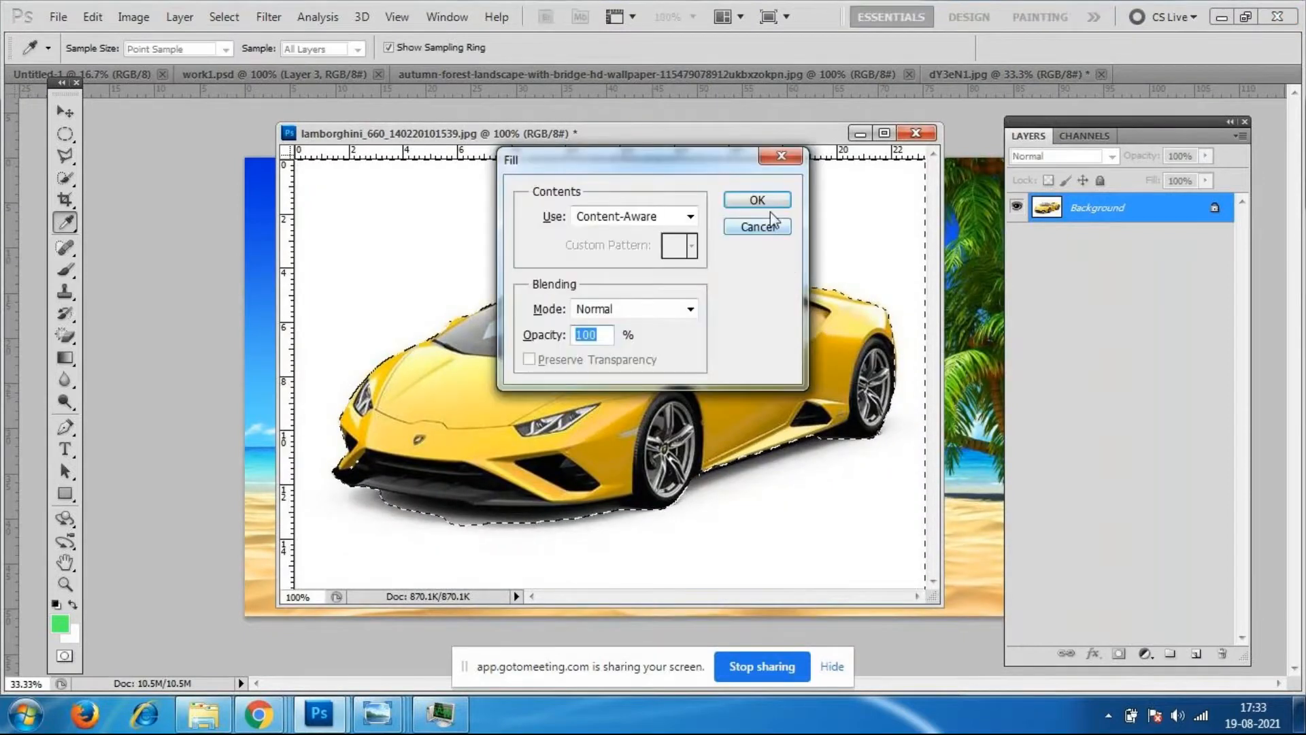
{"action": "left_click", "coordinate": [757, 226]}
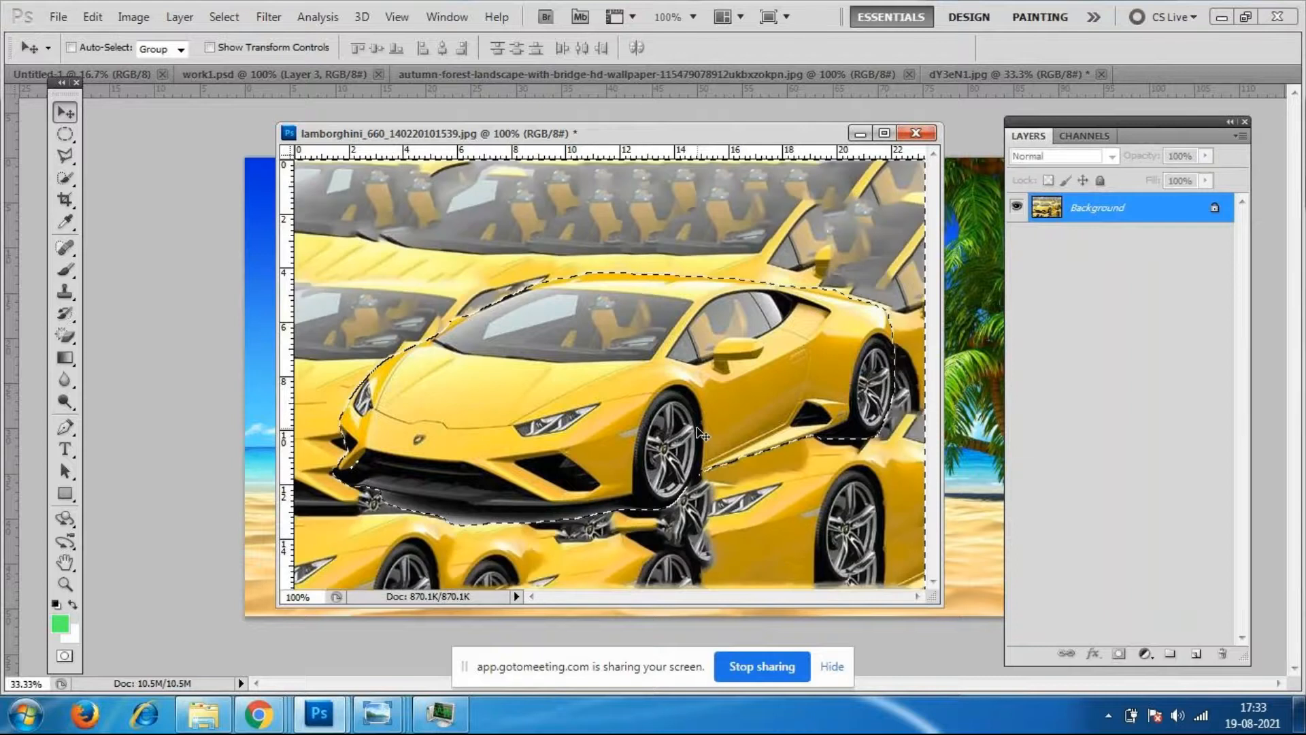
{"action": "key", "text": "ctrl+z"}
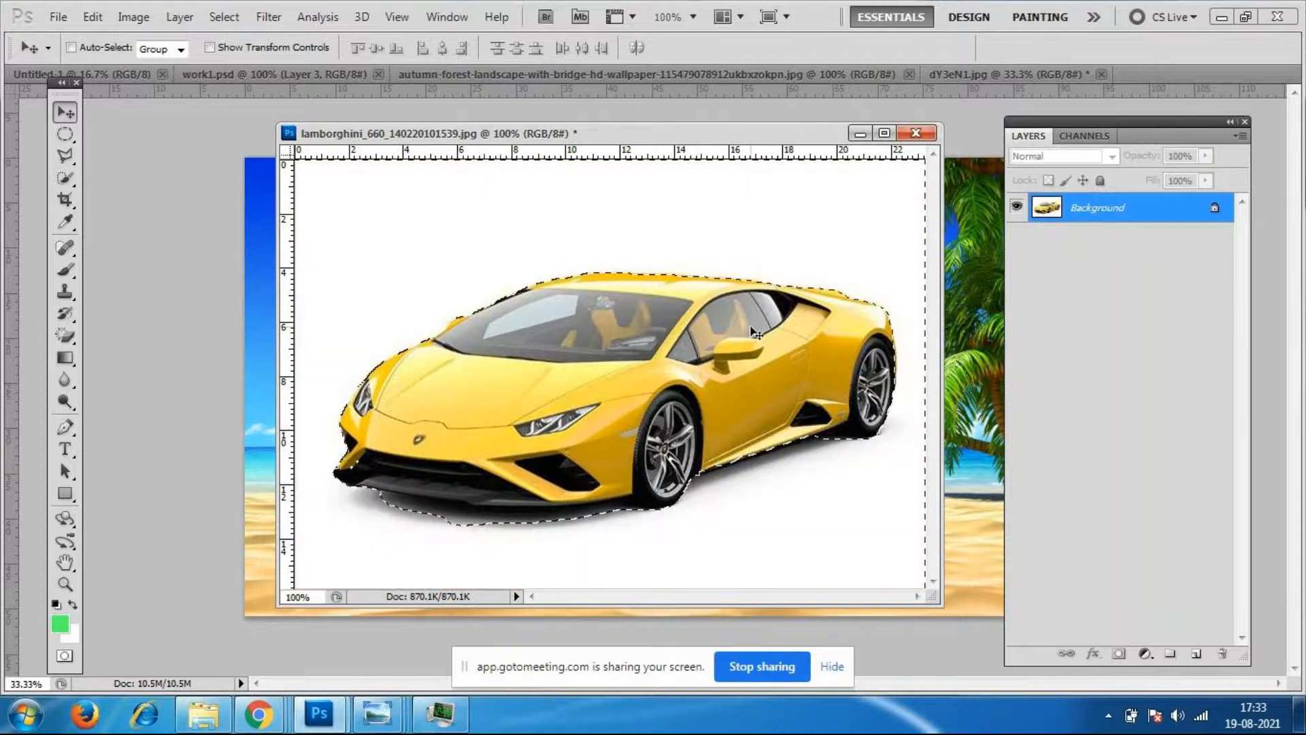
Convert the car image's locked Background into the editable Layer 0, and try deleting the selected white area.
{"action": "double_click", "coordinate": [1218, 207]}
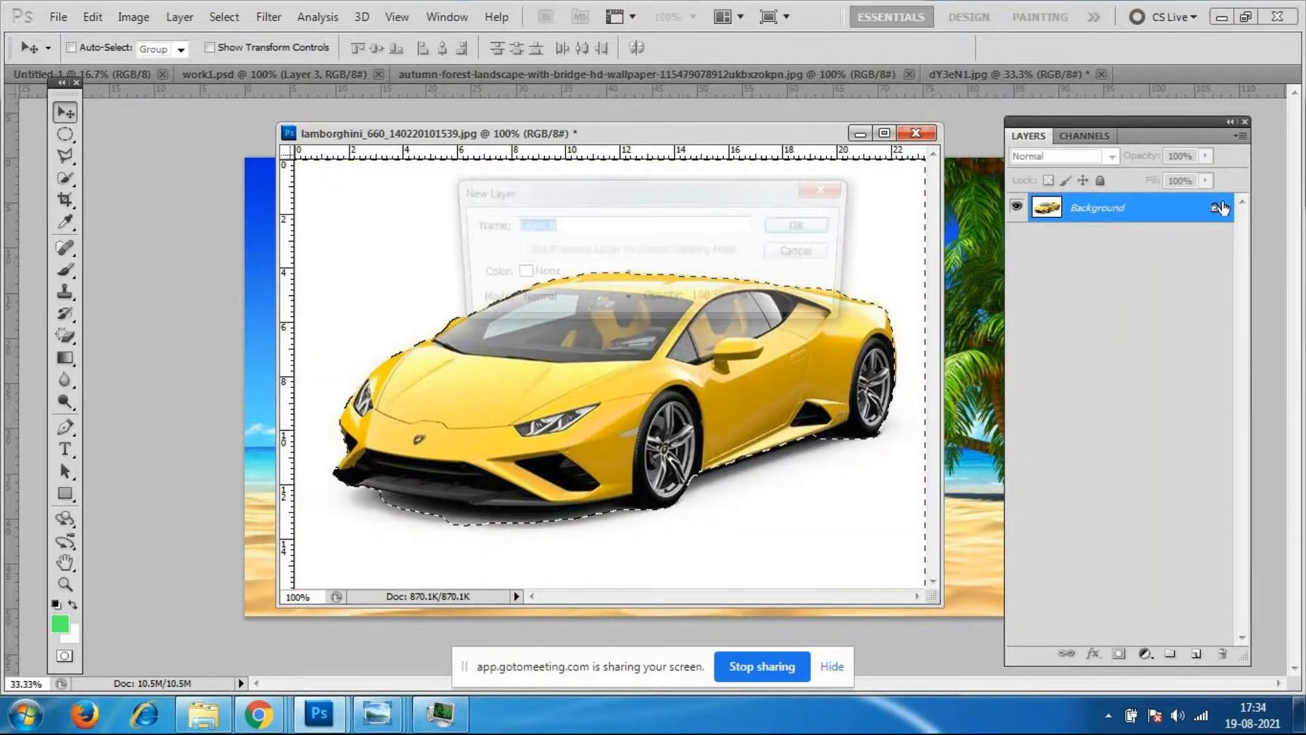
{"action": "left_click", "coordinate": [820, 226]}
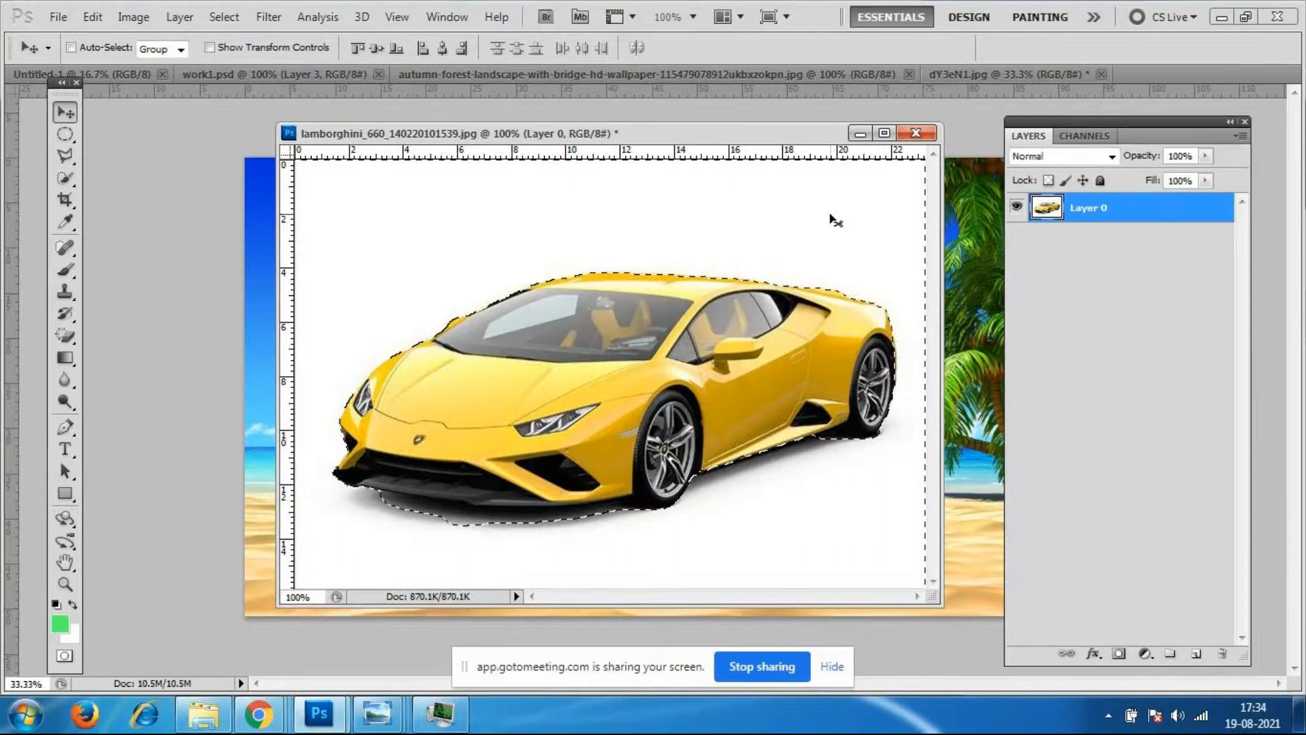
{"action": "key", "text": "Delete"}
{"action": "key", "text": "ctrl+z"}
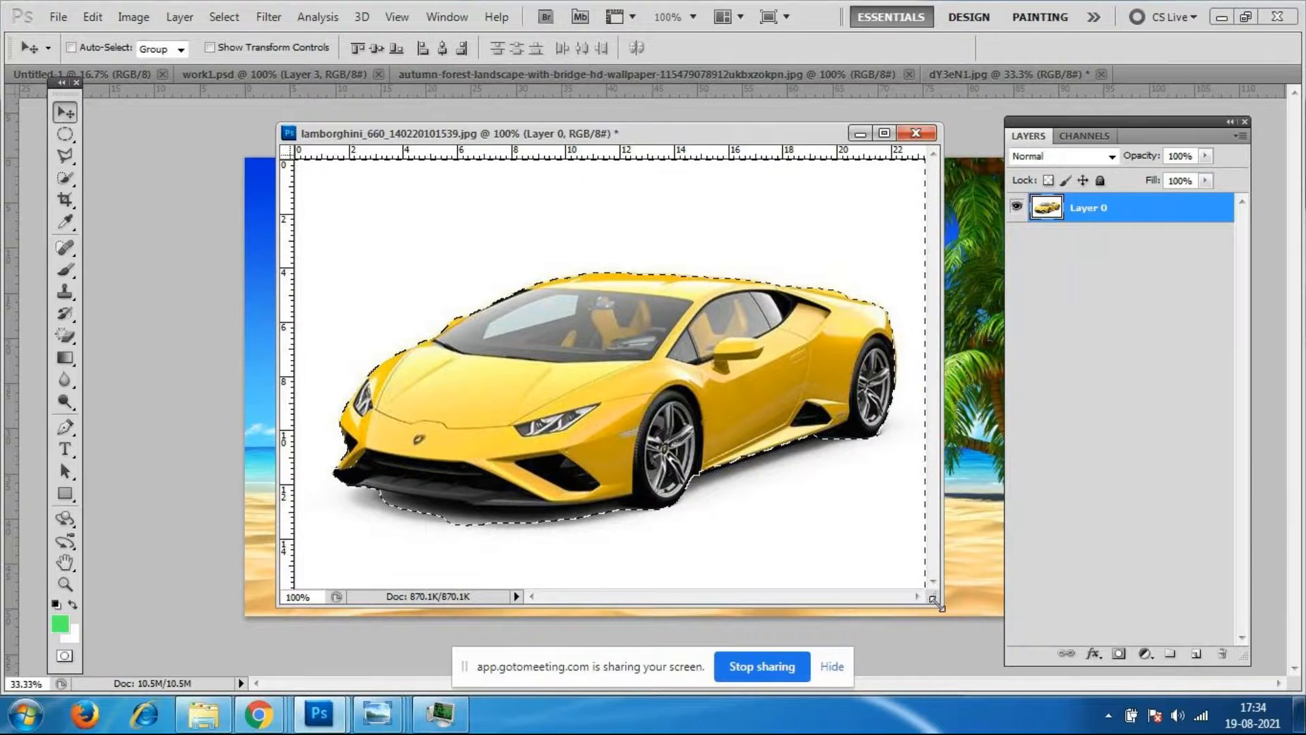
Enlarge the floating car window to show the whole image and reactivate the Quick Selection tool after choosing the Polygonal Lasso.
{"action": "left_click_drag", "start_coordinate": [937, 603], "coordinate": [1000, 670]}
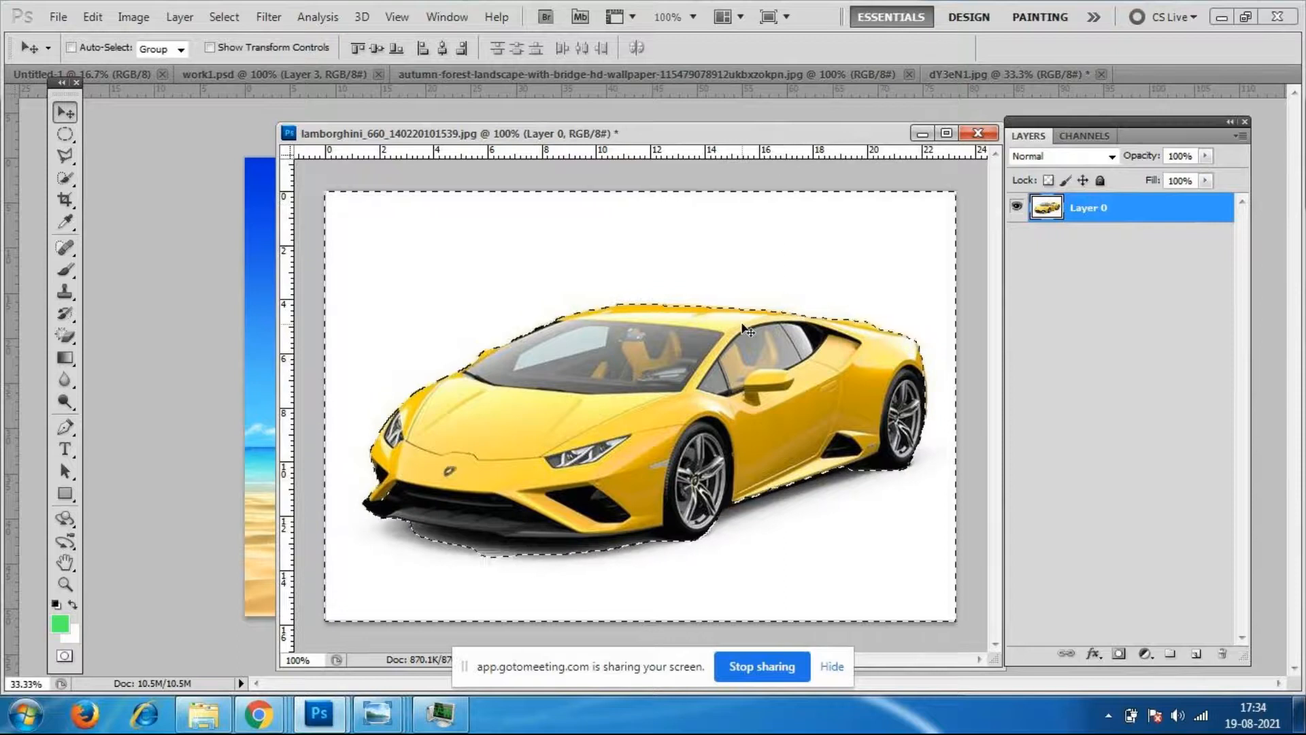
{"action": "left_click", "coordinate": [71, 162]}
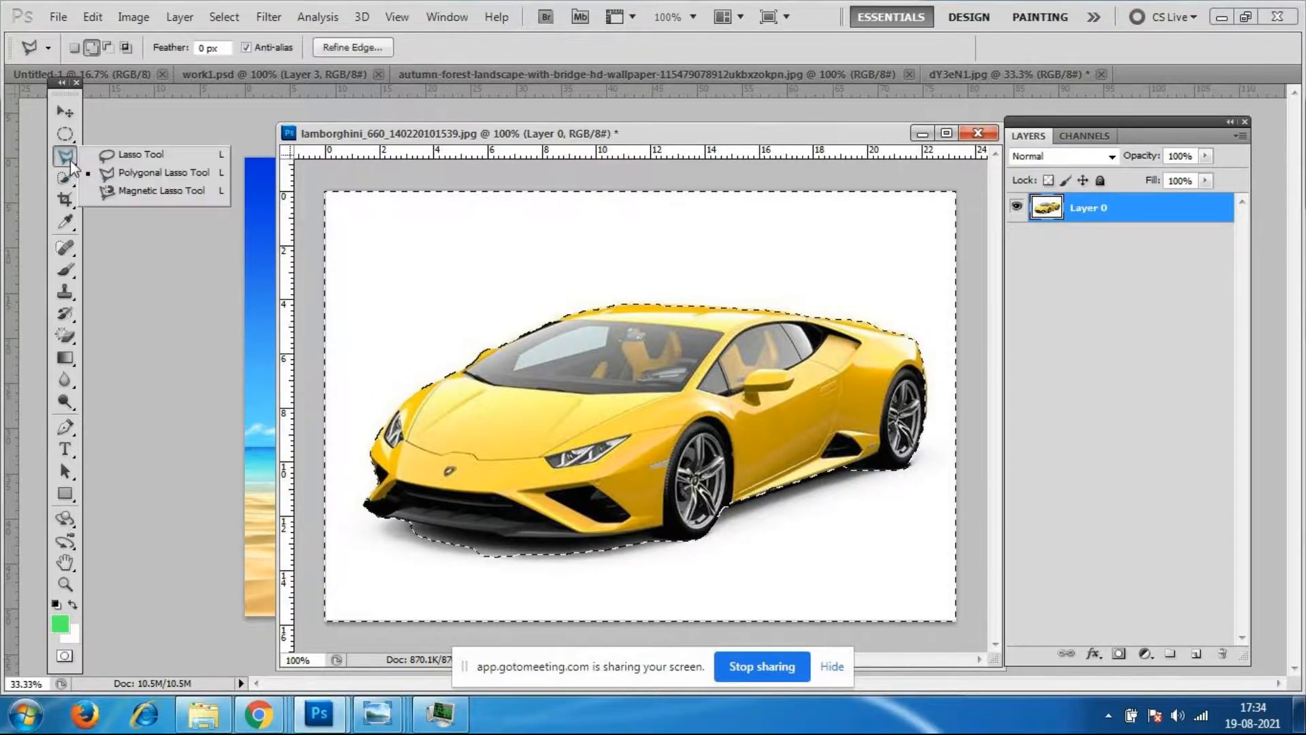
{"action": "left_click", "coordinate": [129, 172]}
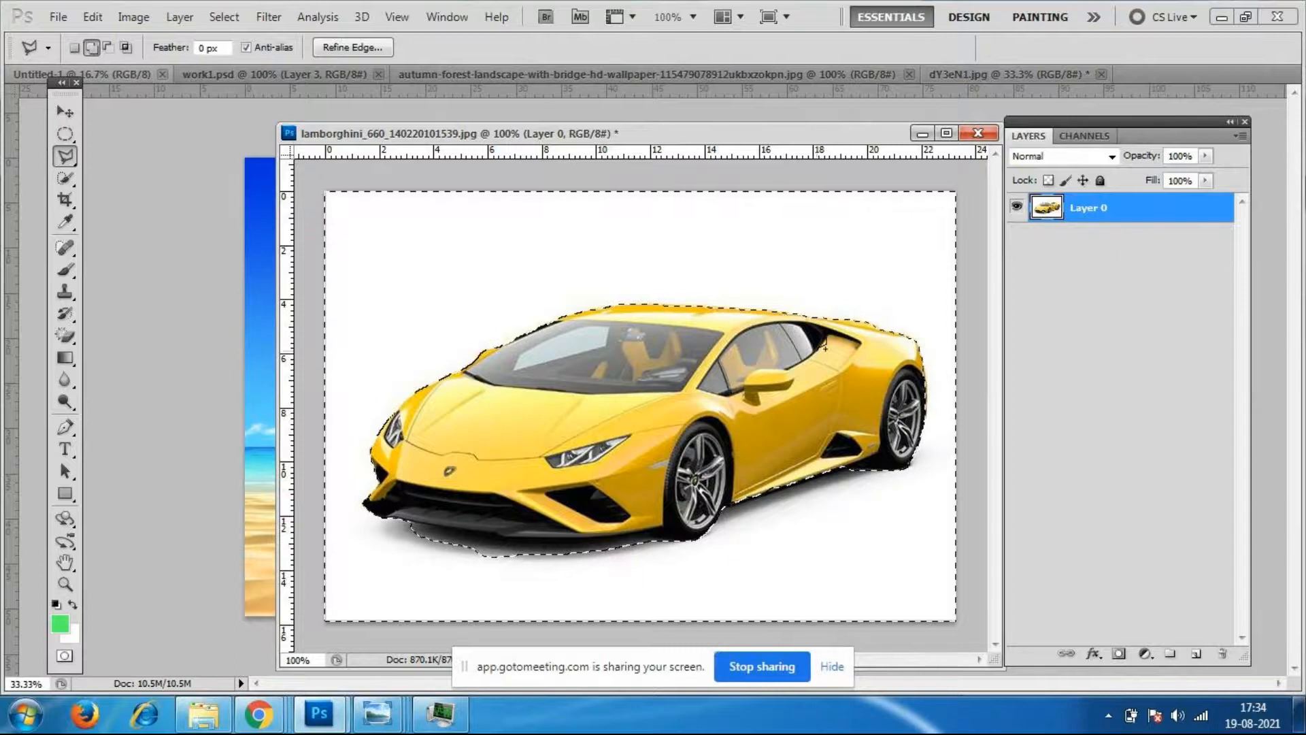
{"action": "left_click", "coordinate": [66, 178]}
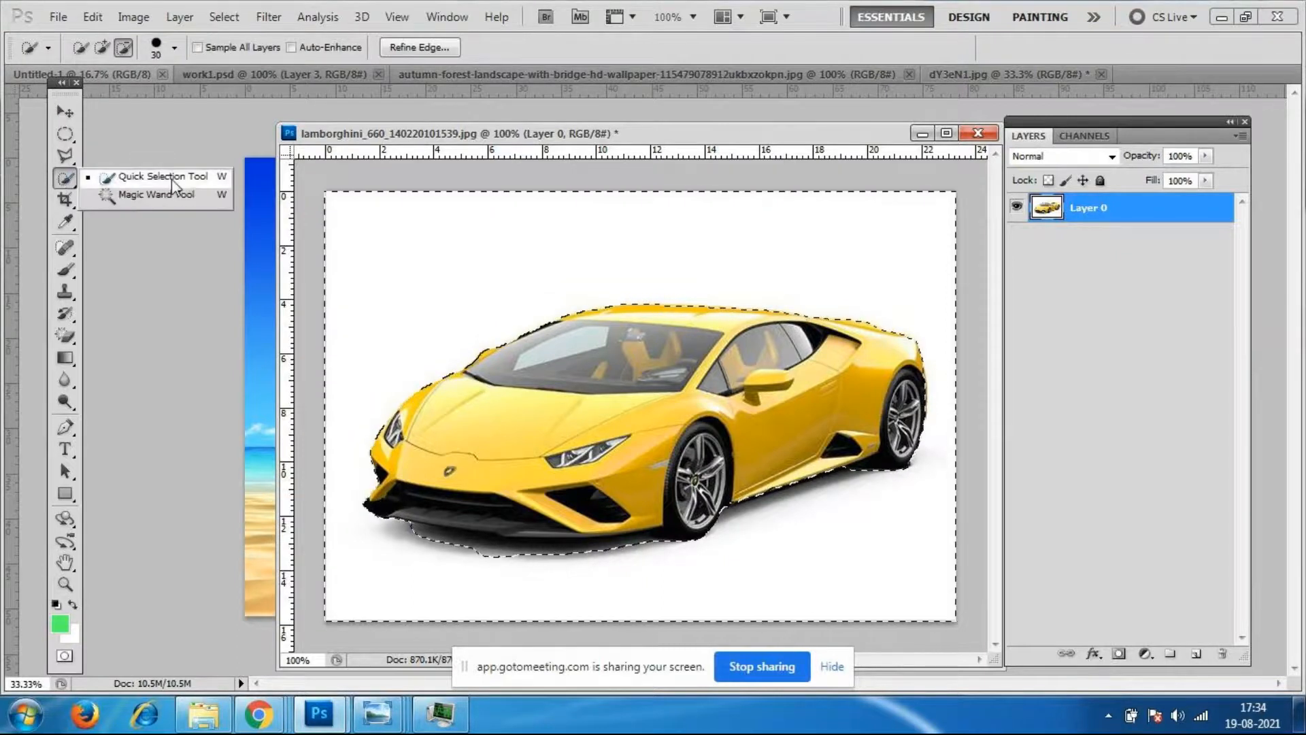
{"action": "left_click", "coordinate": [163, 177]}
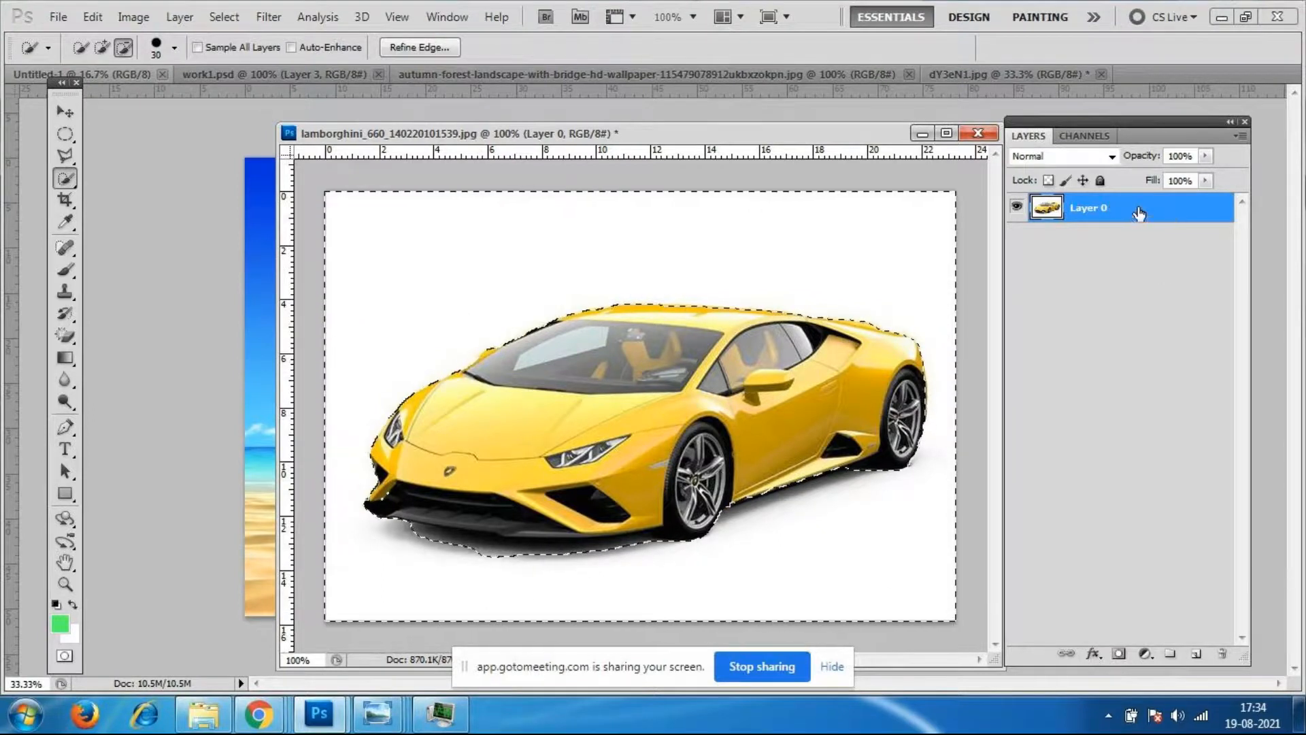
Apply the full lock to Layer 0 and release it again.
{"action": "left_click", "coordinate": [1101, 180]}
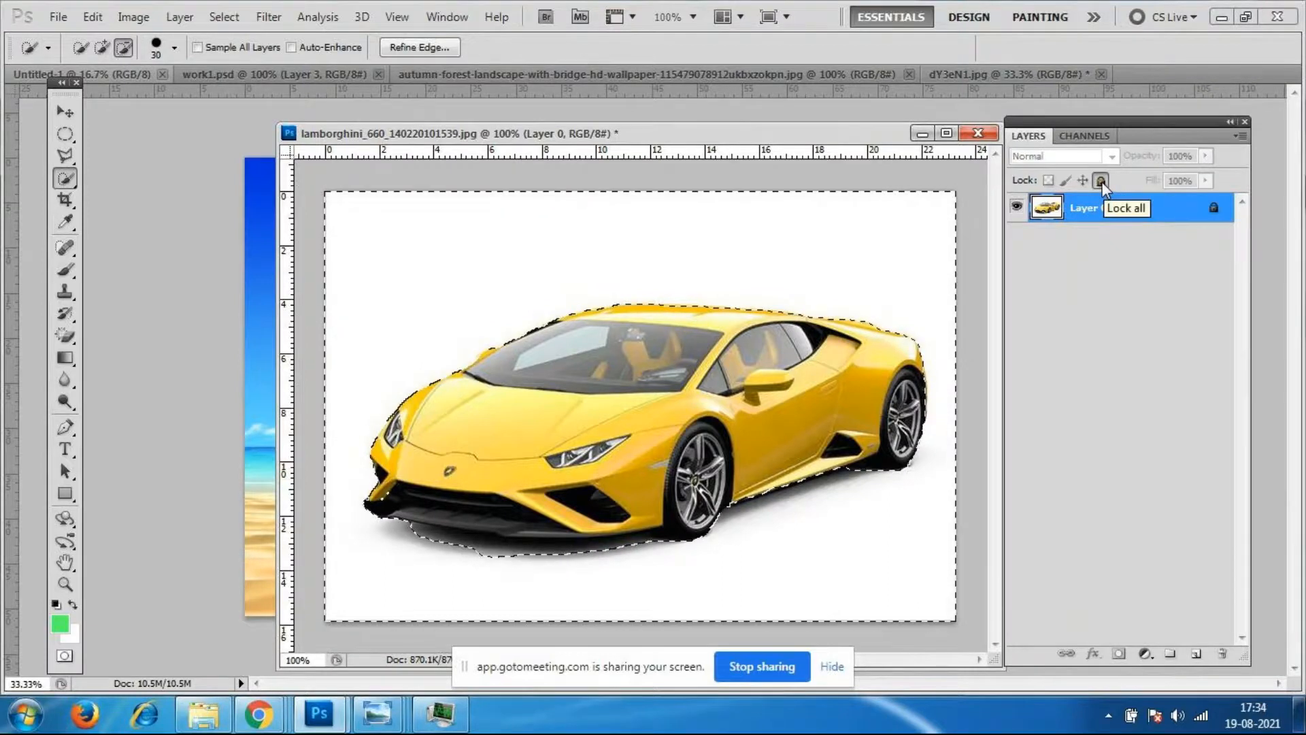
{"action": "left_click", "coordinate": [1101, 180]}
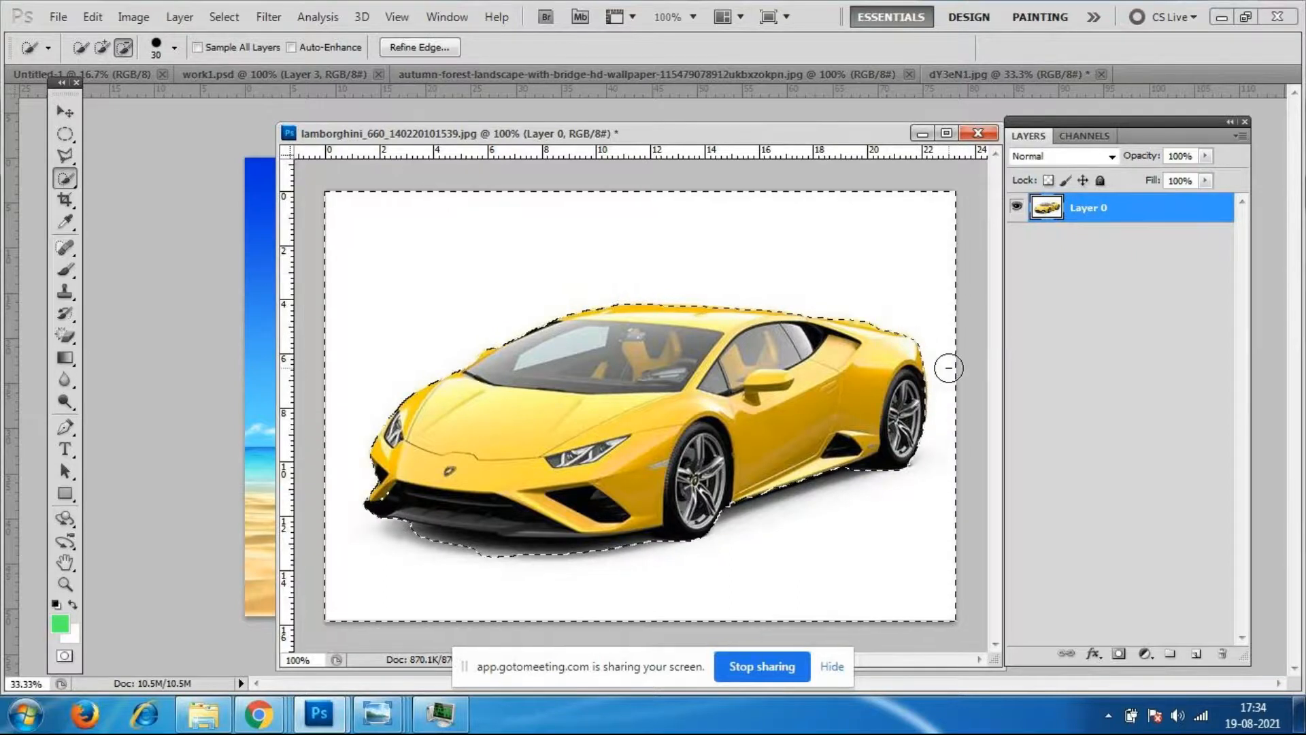
Check the participants and chat in the GoToMeeting window, and return to the car image in Photoshop.
{"action": "mouse_move", "coordinate": [258, 714]}
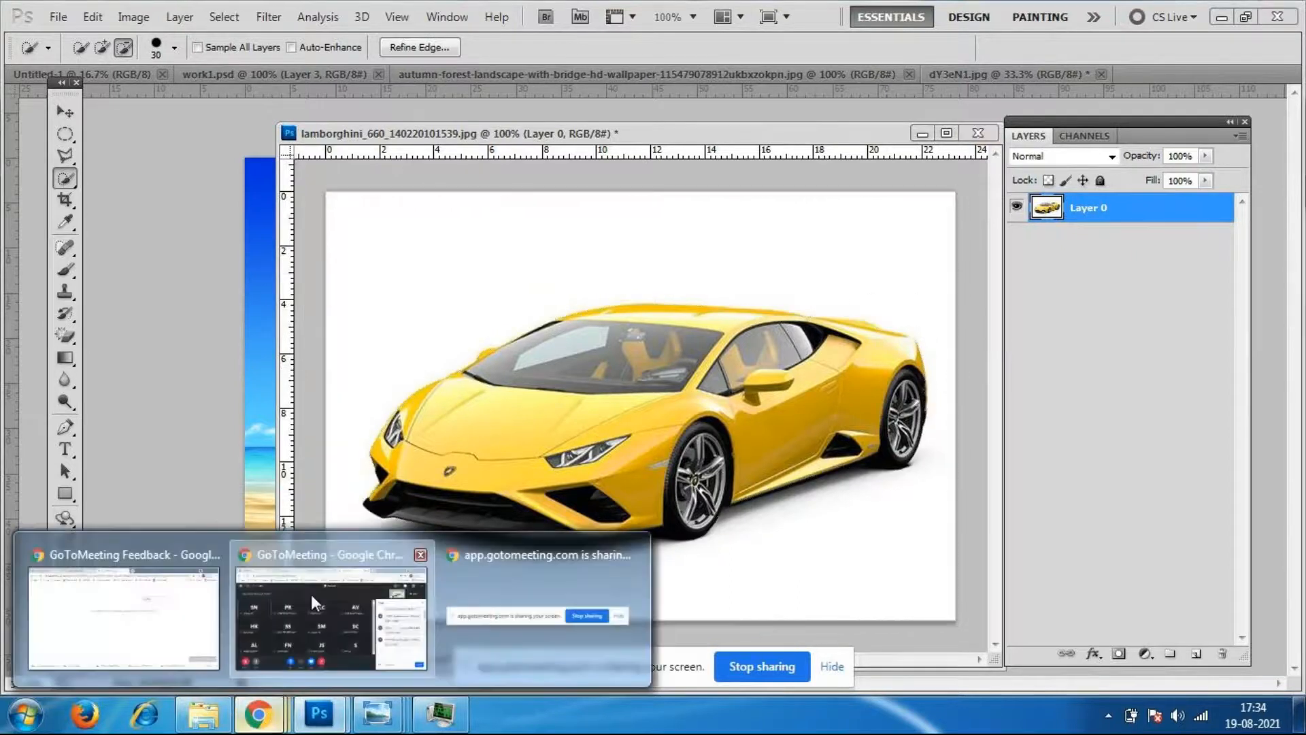
{"action": "left_click", "coordinate": [313, 594]}
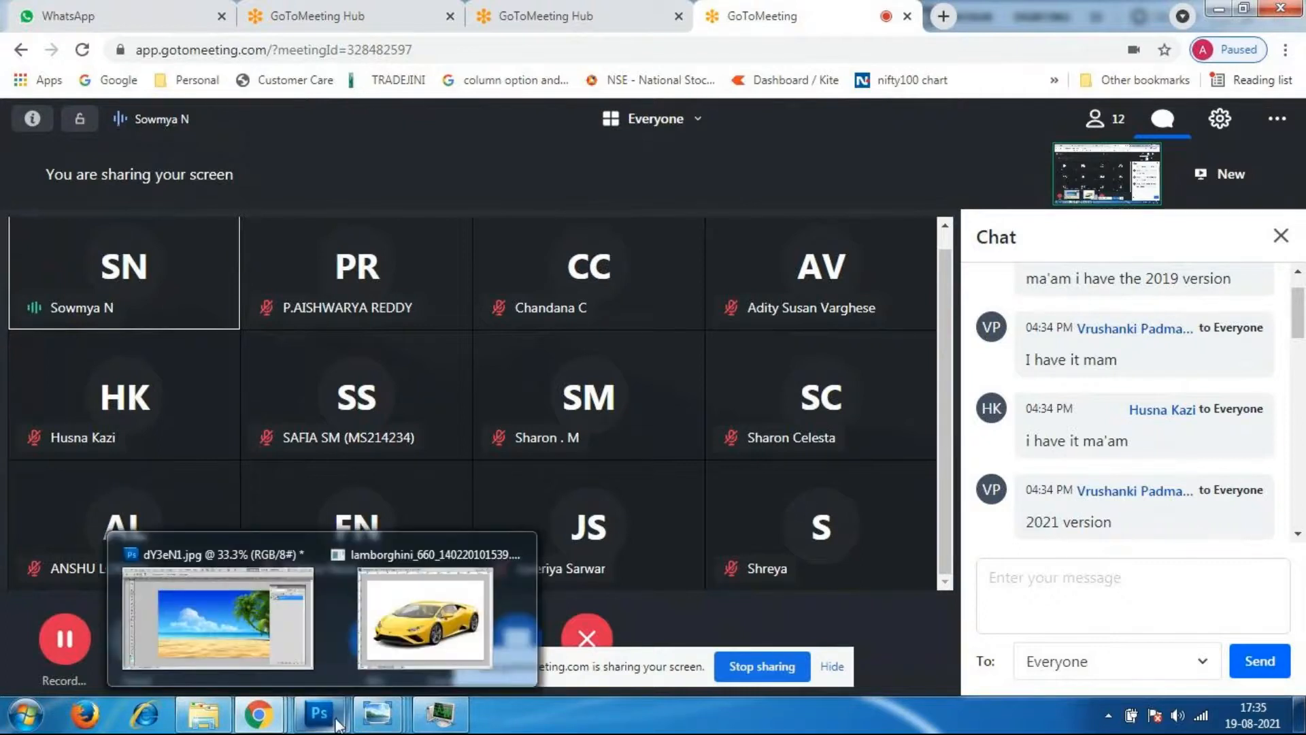
{"action": "mouse_move", "coordinate": [1276, 727]}
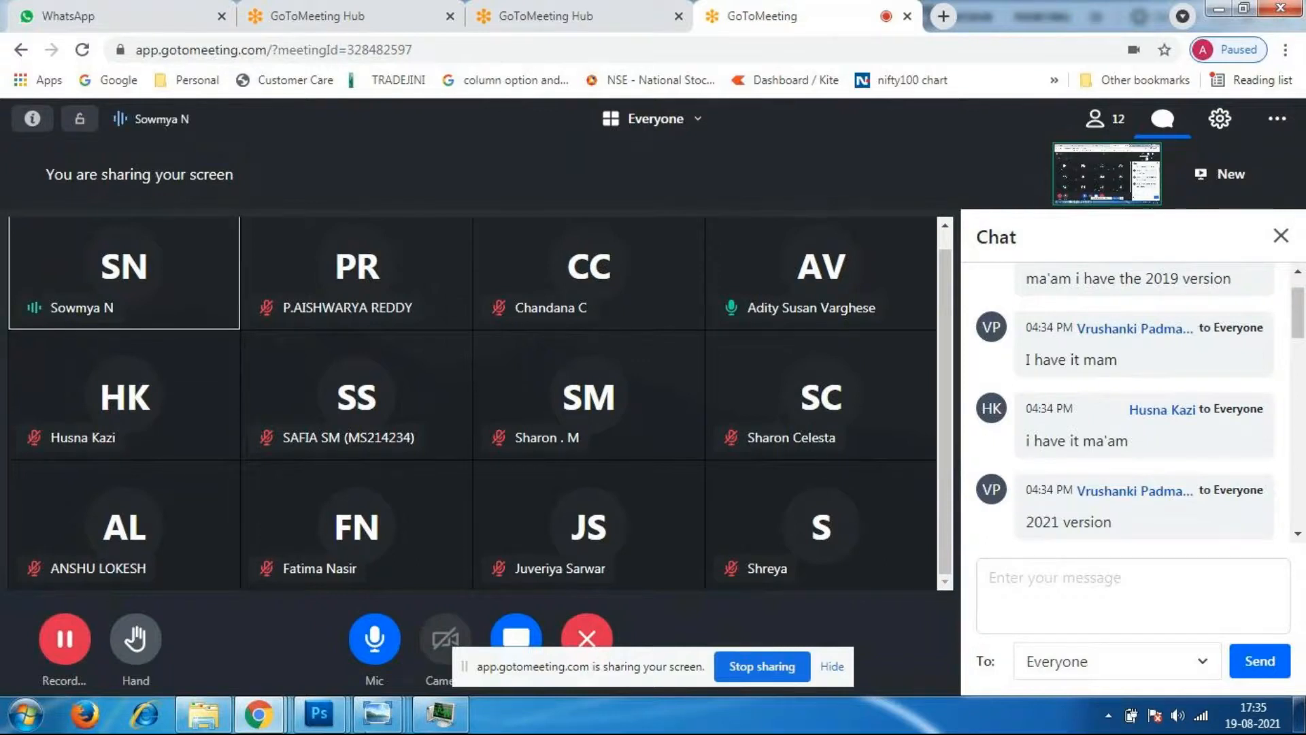
{"action": "left_click", "coordinate": [317, 722]}
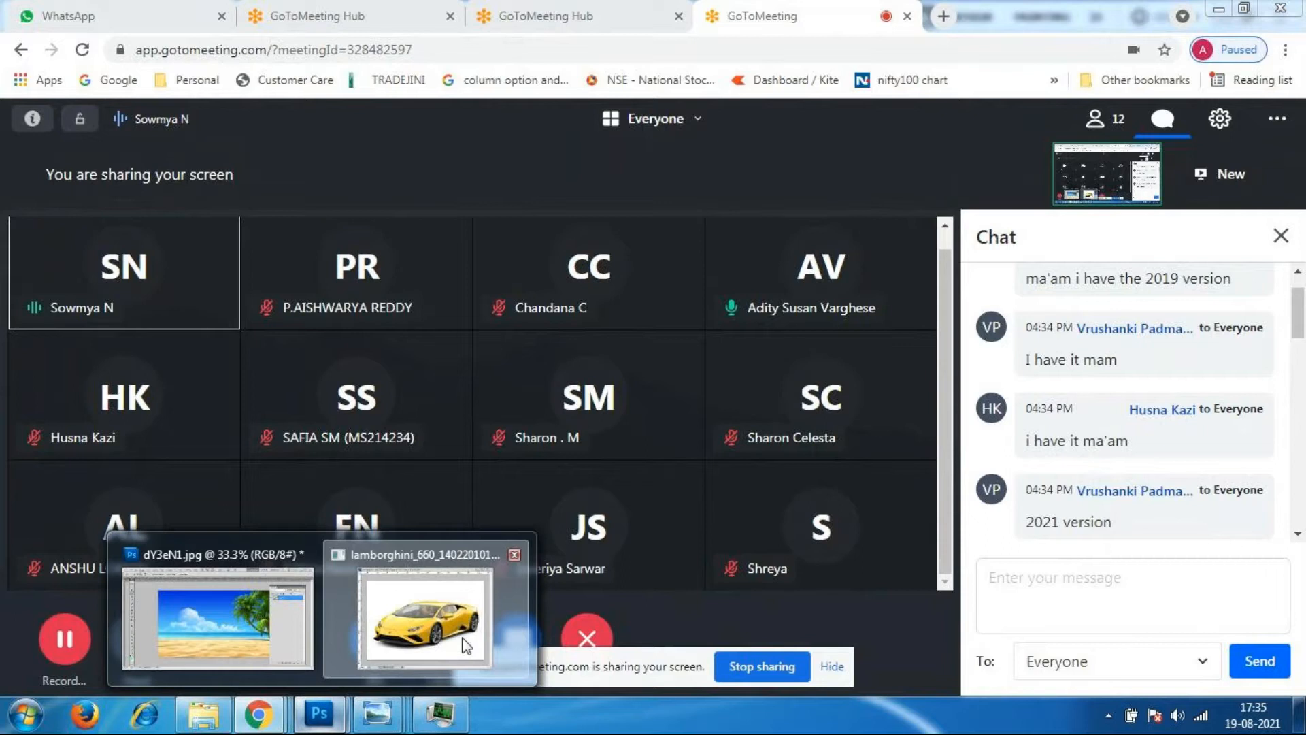
{"action": "mouse_move", "coordinate": [319, 714]}
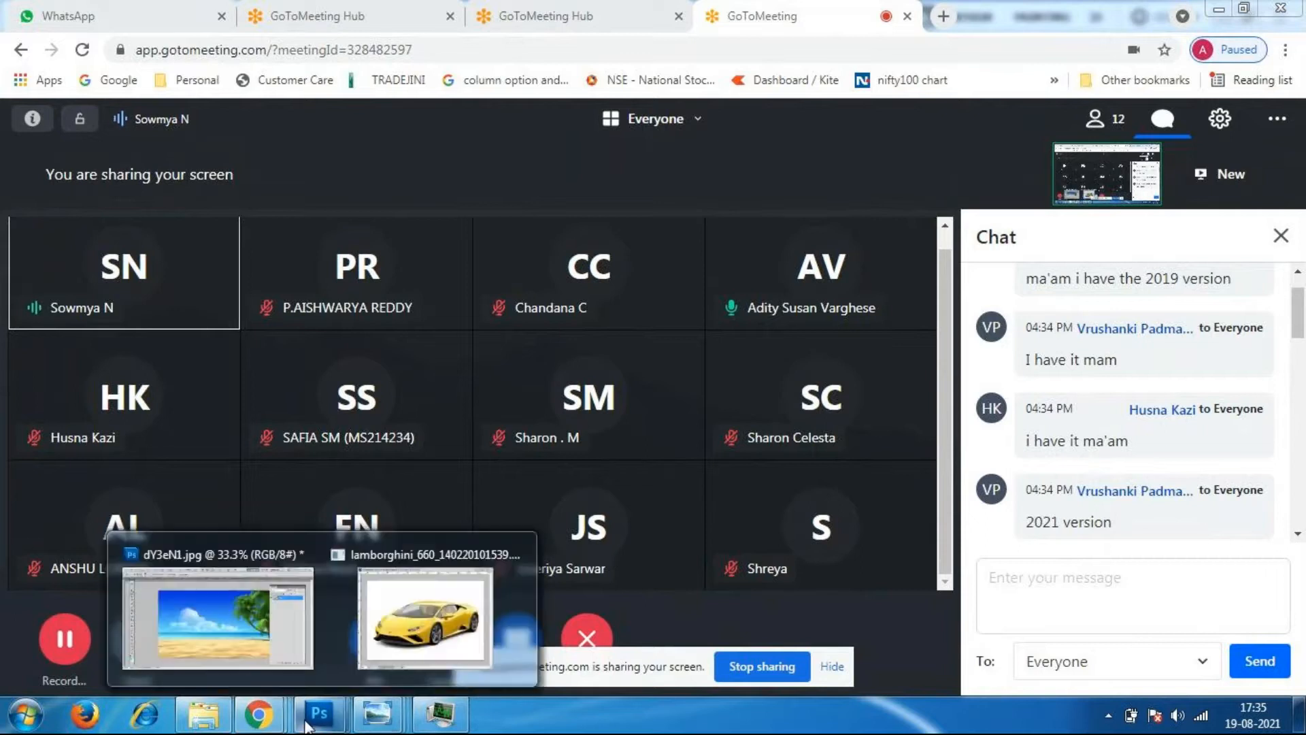
{"action": "left_click", "coordinate": [424, 577]}
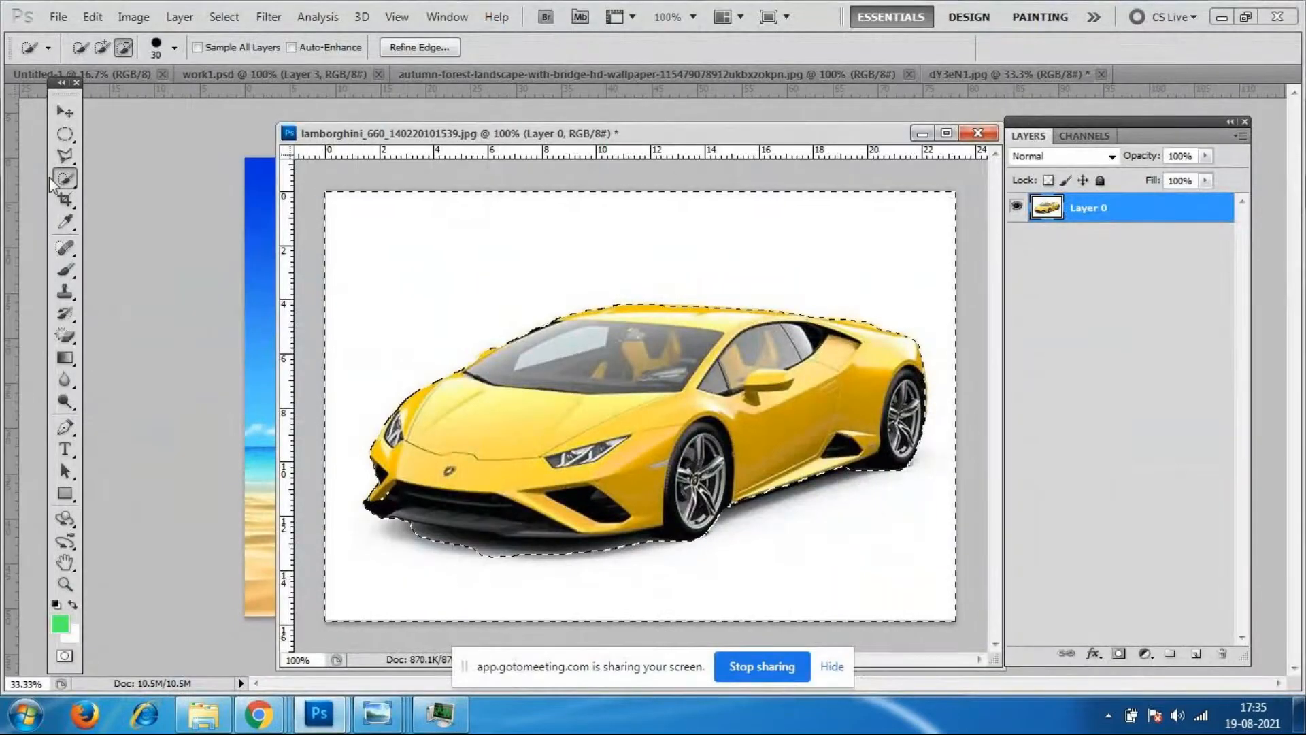
Reselect the Quick Selection tool, check the GoToMeeting window once more, and return to the car image in Photoshop.
{"action": "left_click", "coordinate": [64, 180]}
{"action": "left_click", "coordinate": [136, 177]}
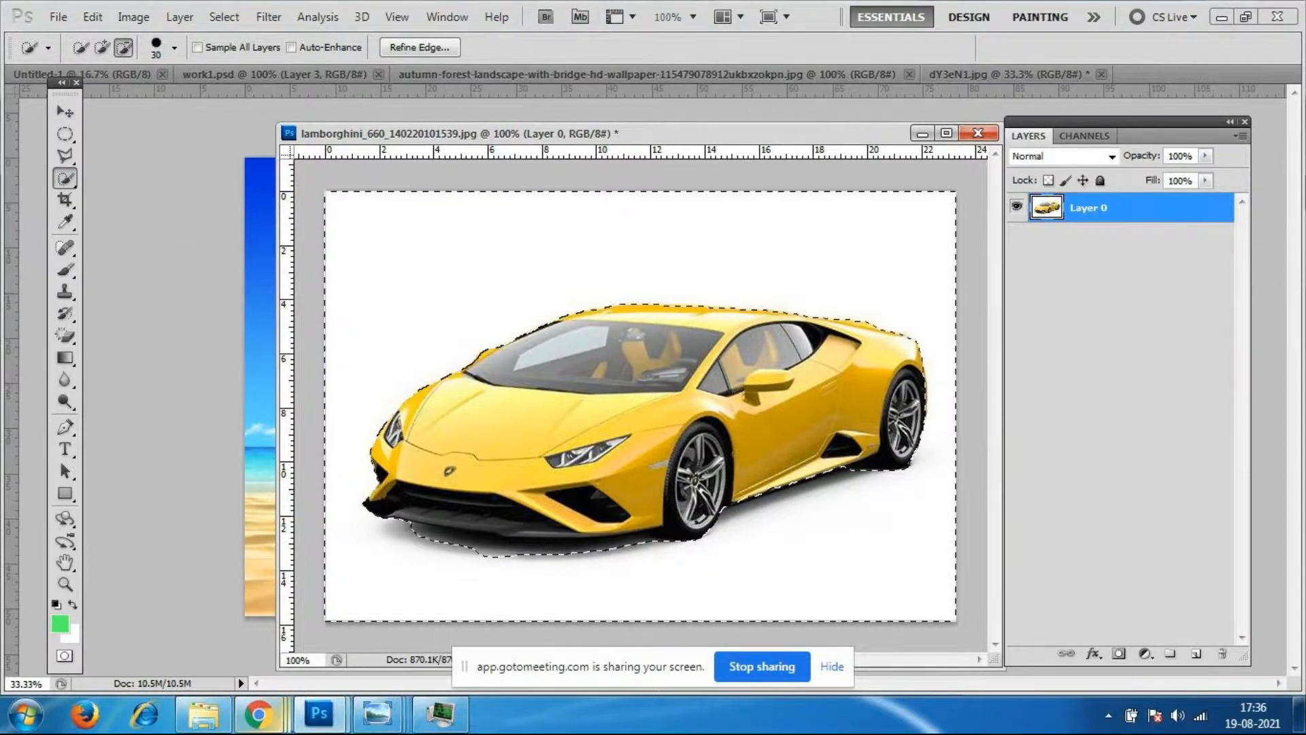
{"action": "left_click", "coordinate": [307, 724]}
{"action": "left_click", "coordinate": [425, 621]}
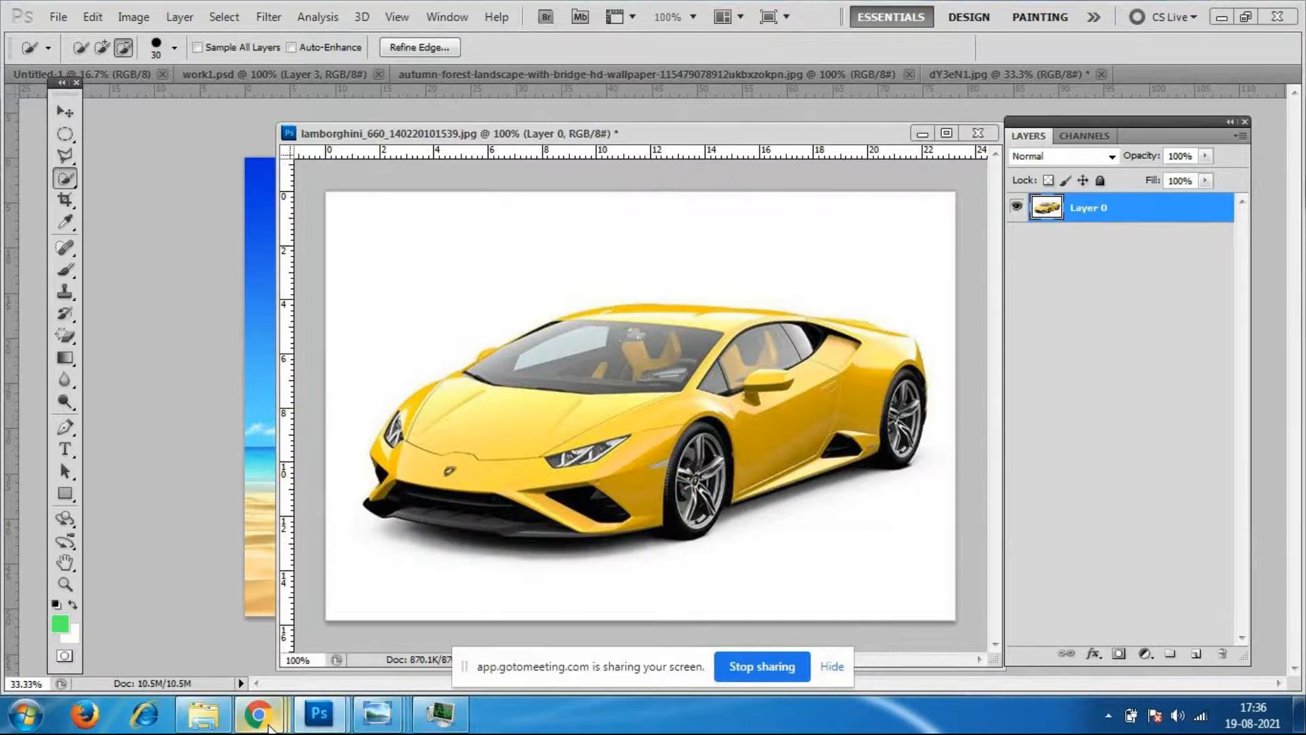
{"action": "mouse_move", "coordinate": [258, 714]}
{"action": "left_click", "coordinate": [292, 656]}
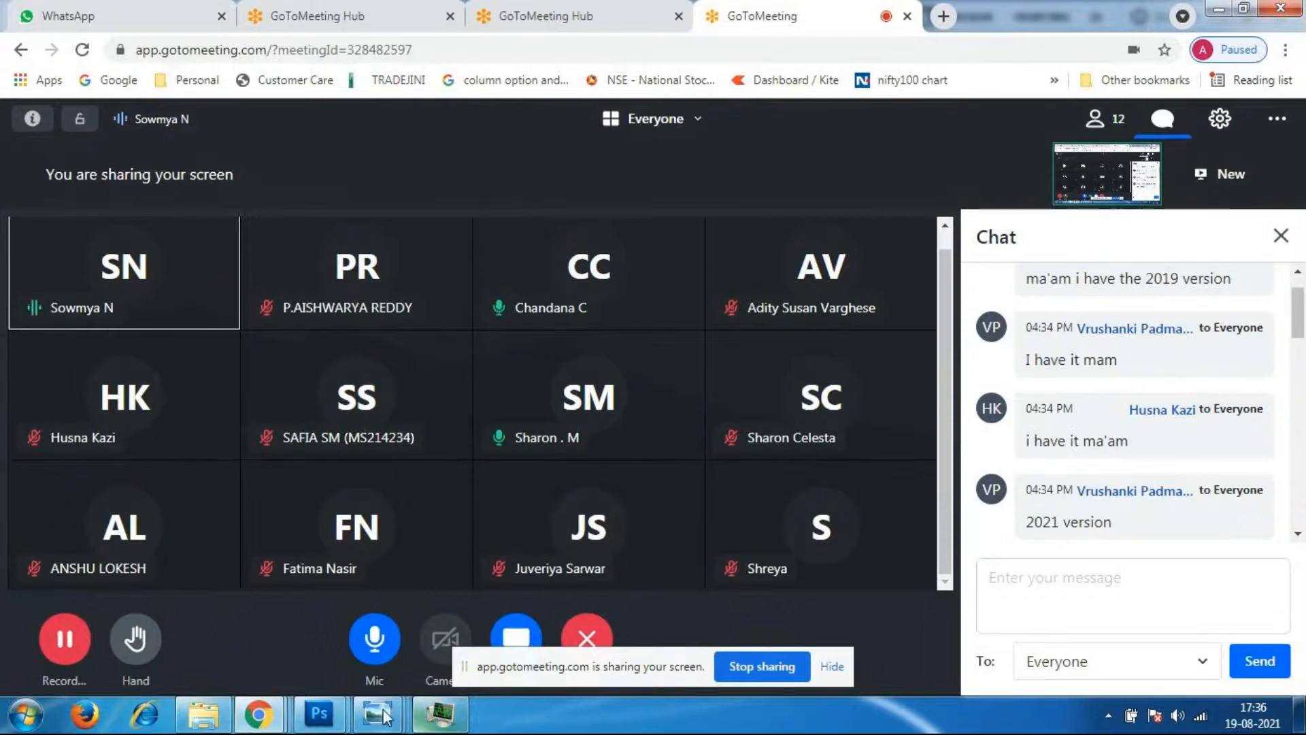
{"action": "mouse_move", "coordinate": [333, 722]}
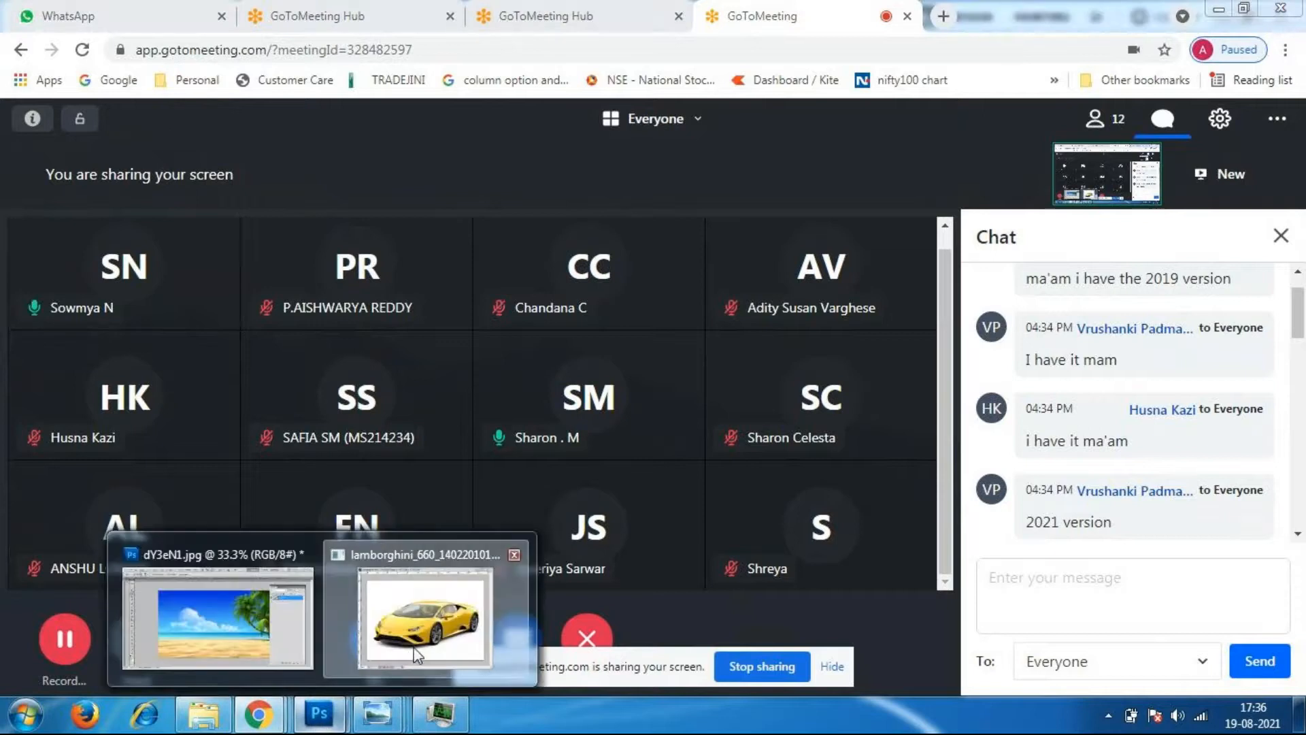
{"action": "left_click", "coordinate": [411, 648]}
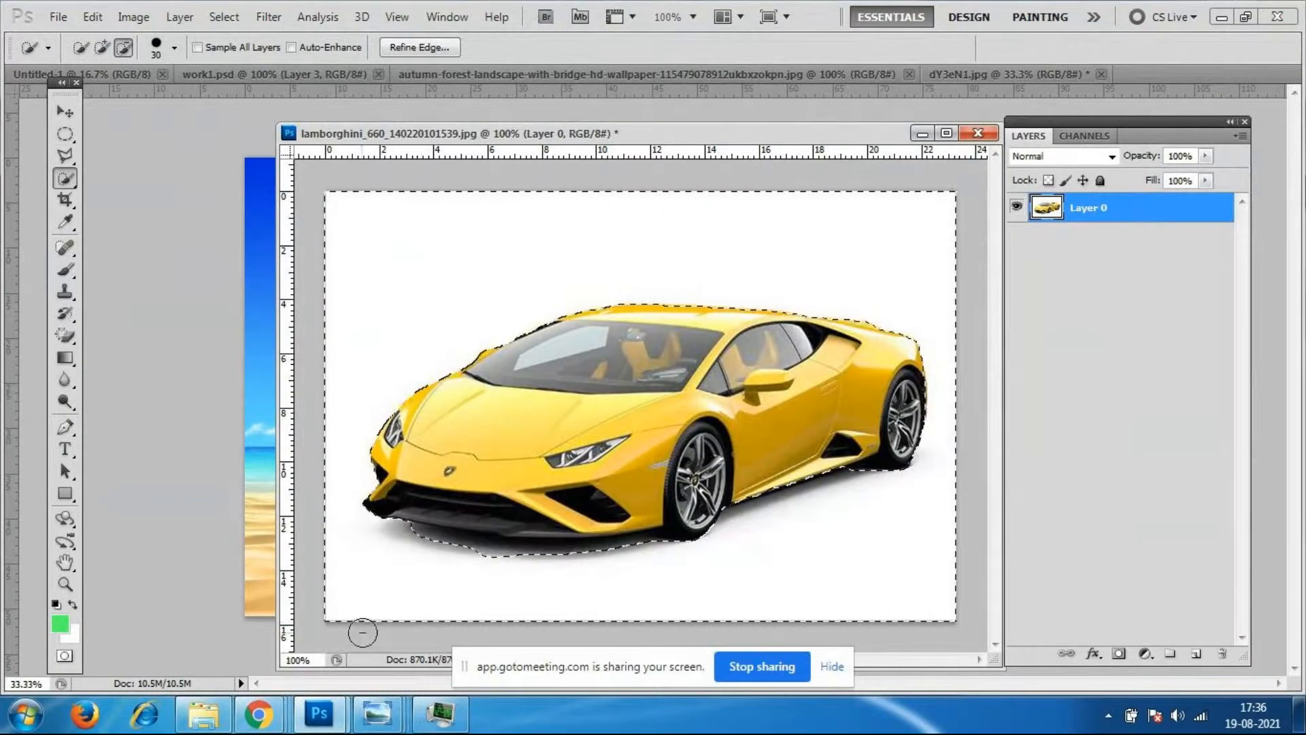
Delete the selected white background around the car on Layer 0 and deselect.
{"action": "left_click", "coordinate": [66, 111]}
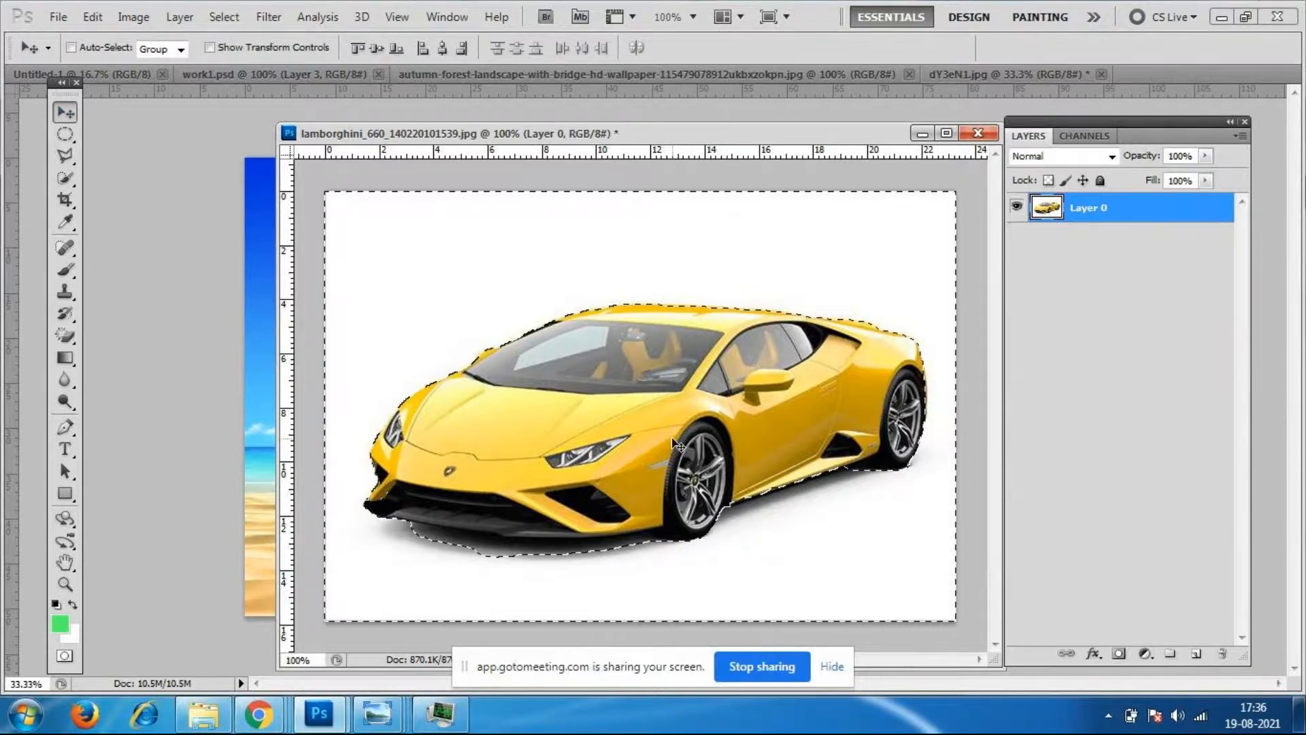
{"action": "key", "text": "Delete"}
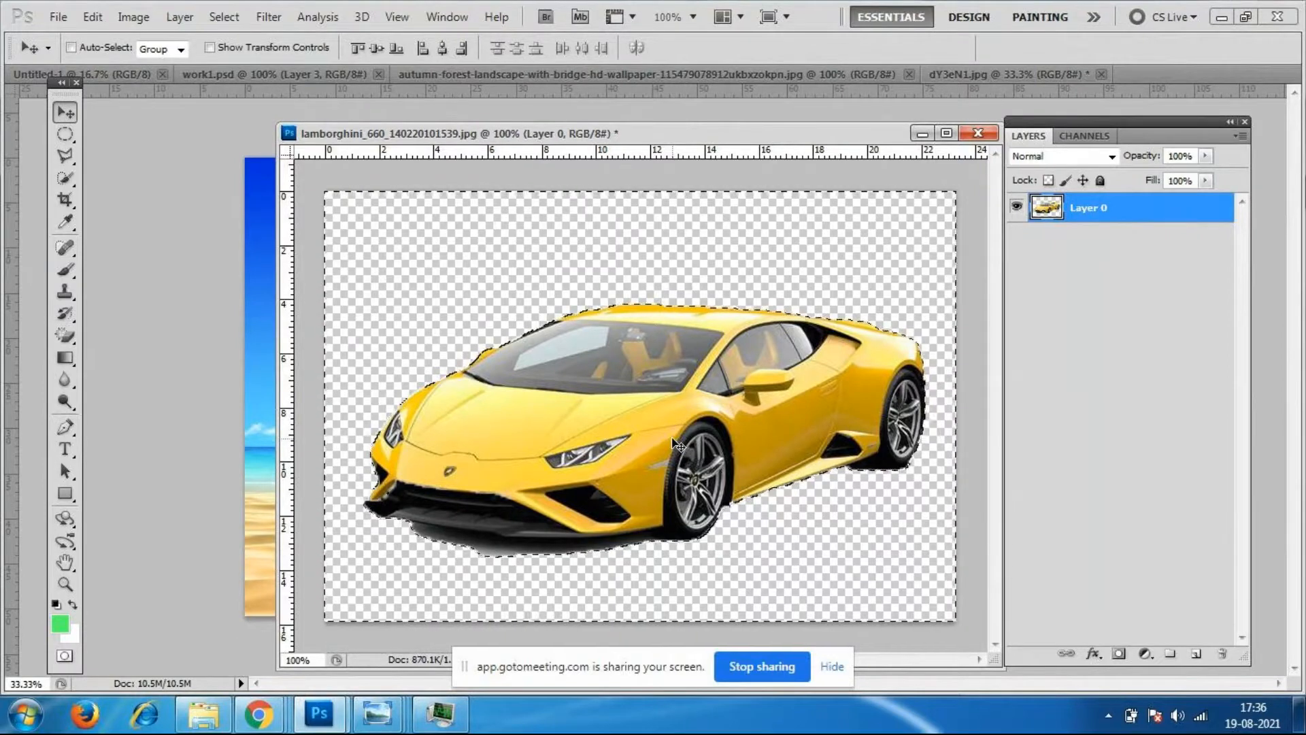
{"action": "key", "text": "ctrl+z"}
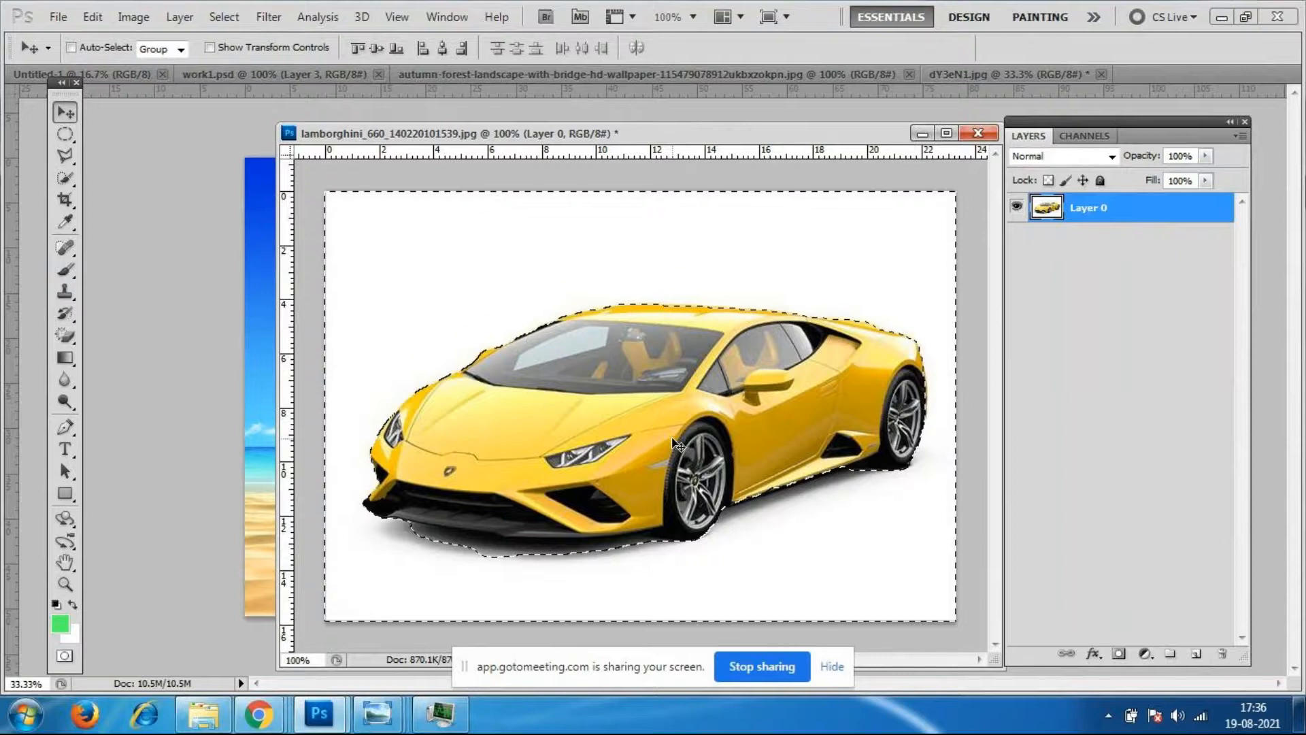
{"action": "key", "text": "ctrl+z"}
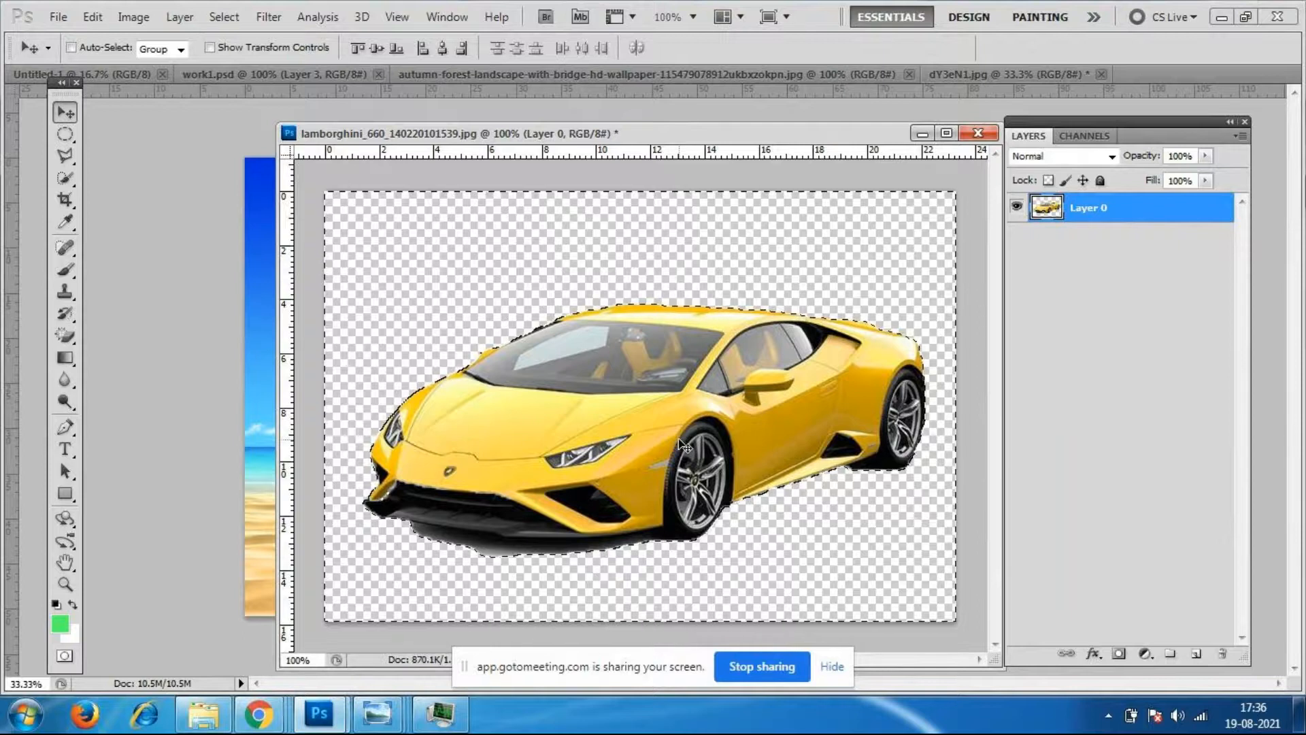
{"action": "key", "text": "ctrl+d"}
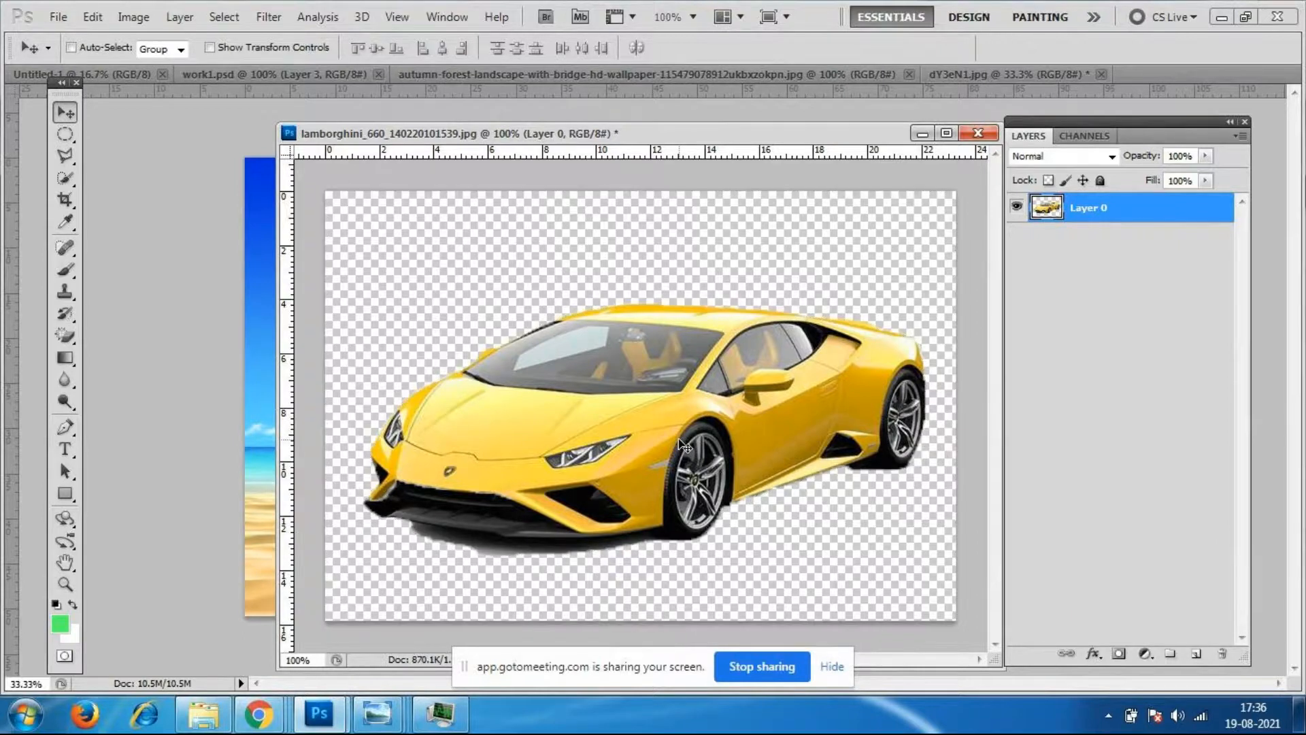
{"action": "key", "text": "ctrl+z"}
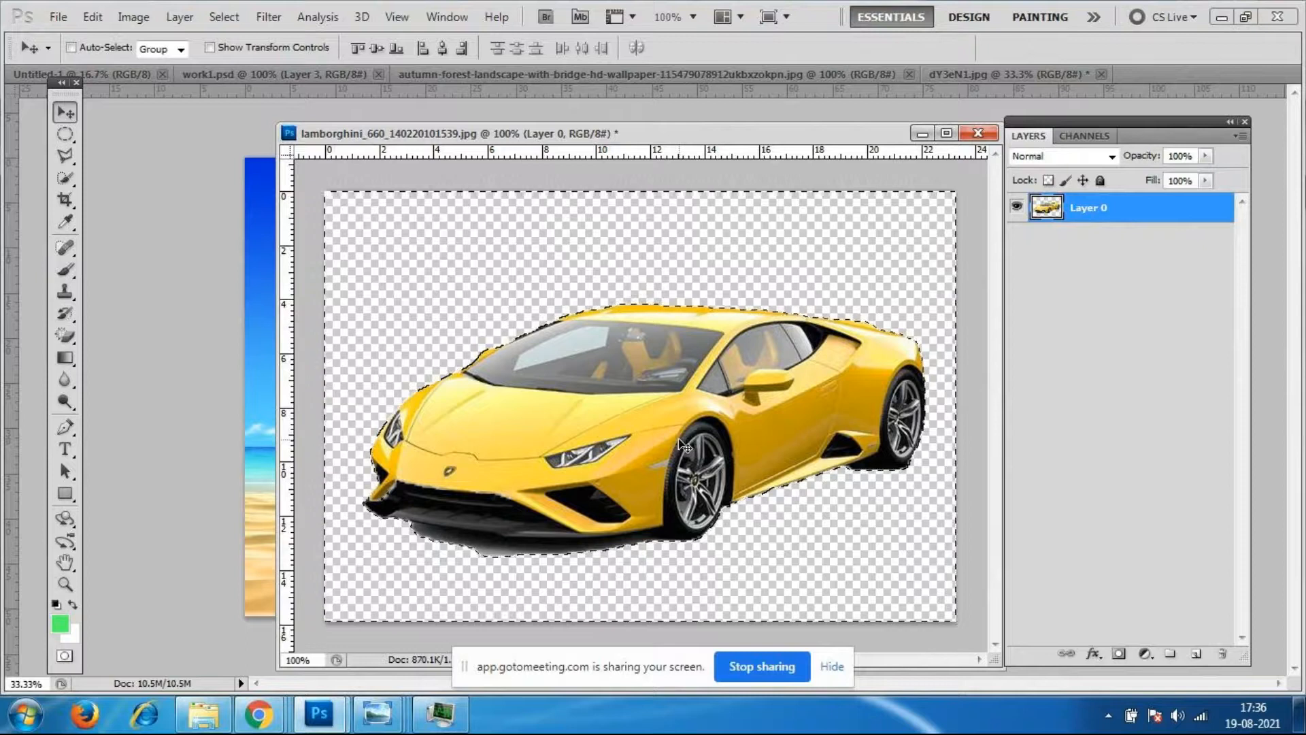
{"action": "key", "text": "ctrl+d"}
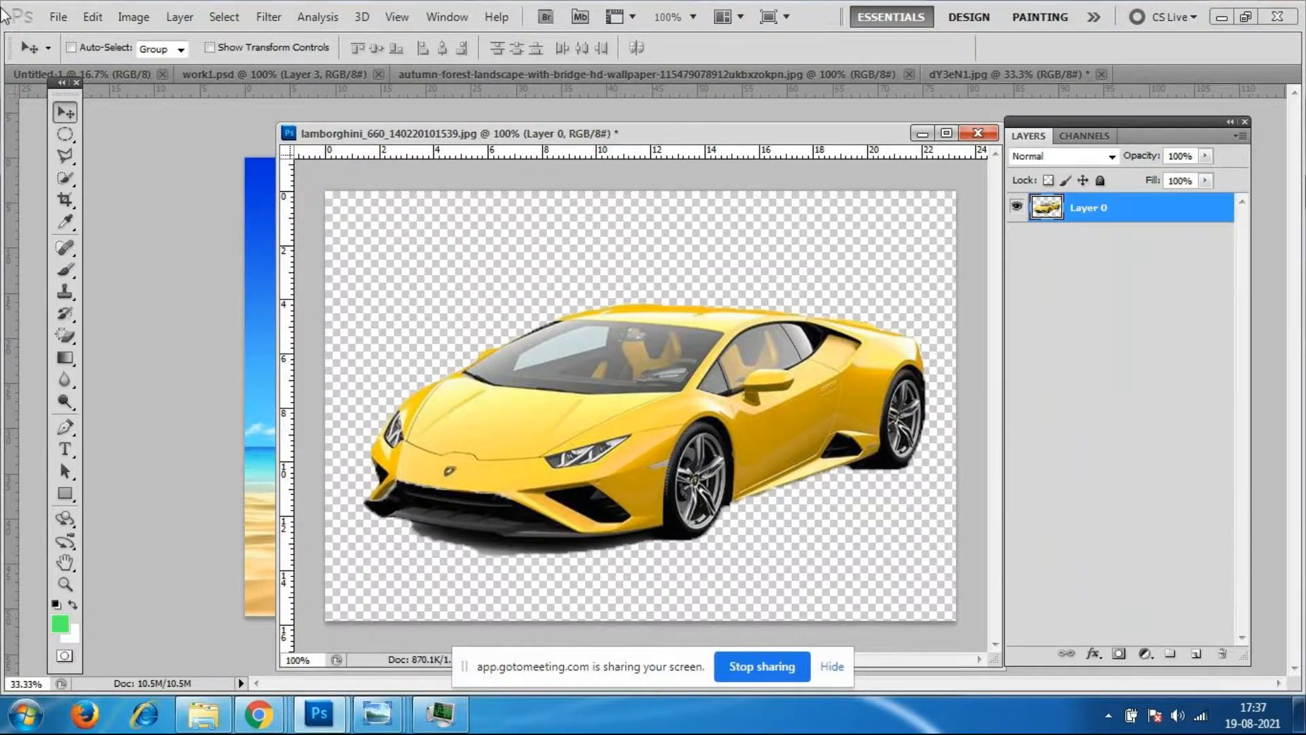
Move the car window aside and place the cut-out car on the sand of the beach image dY3eN1.jpg.
{"action": "left_click_drag", "start_coordinate": [562, 135], "coordinate": [923, 149]}
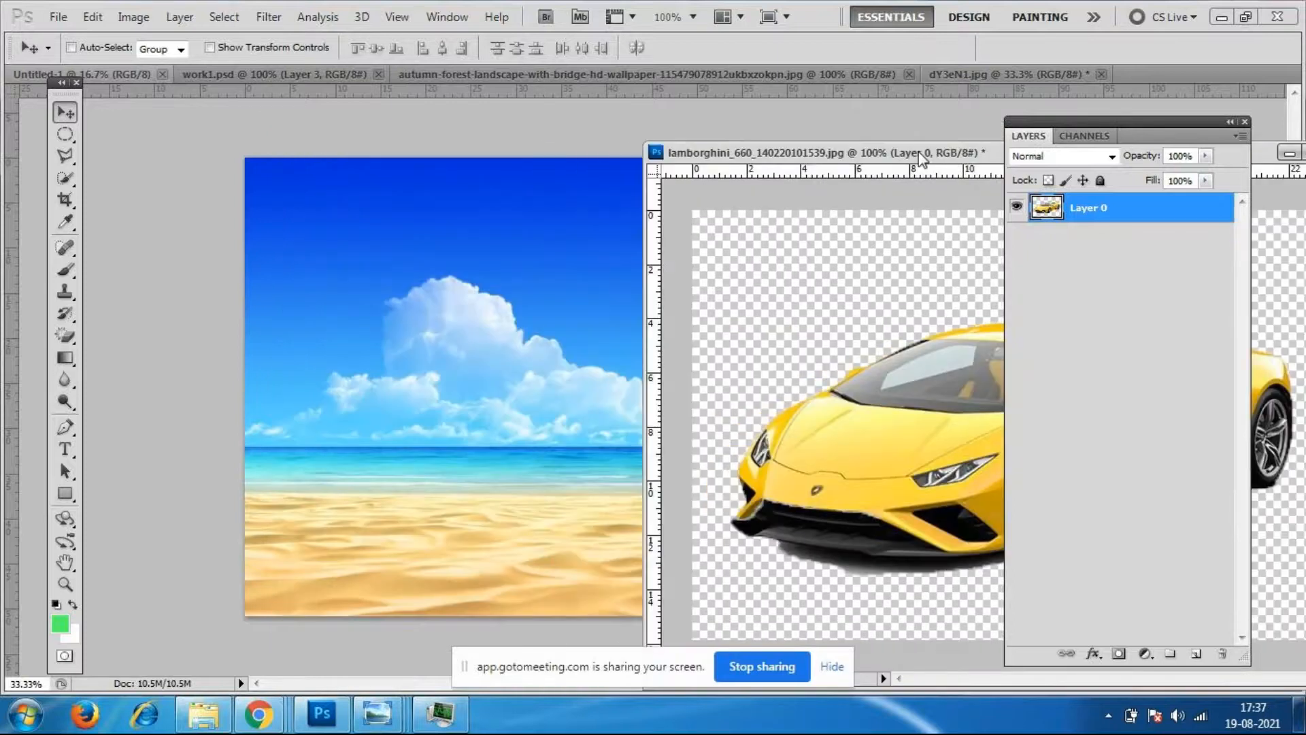
{"action": "left_click_drag", "start_coordinate": [938, 437], "coordinate": [520, 504]}
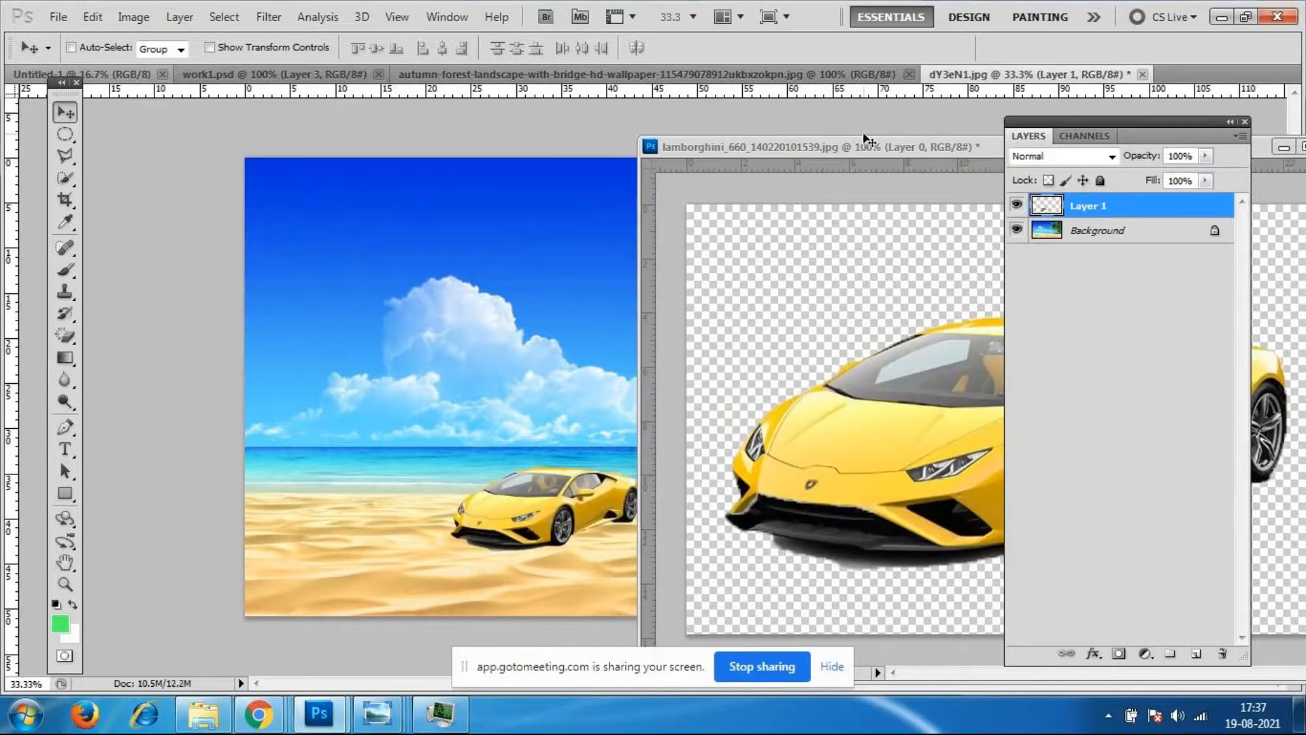
{"action": "left_click", "coordinate": [854, 154]}
Move the floating lamborghini image clear of the beach scene and close it.
{"action": "left_click_drag", "start_coordinate": [853, 154], "coordinate": [1054, 258]}
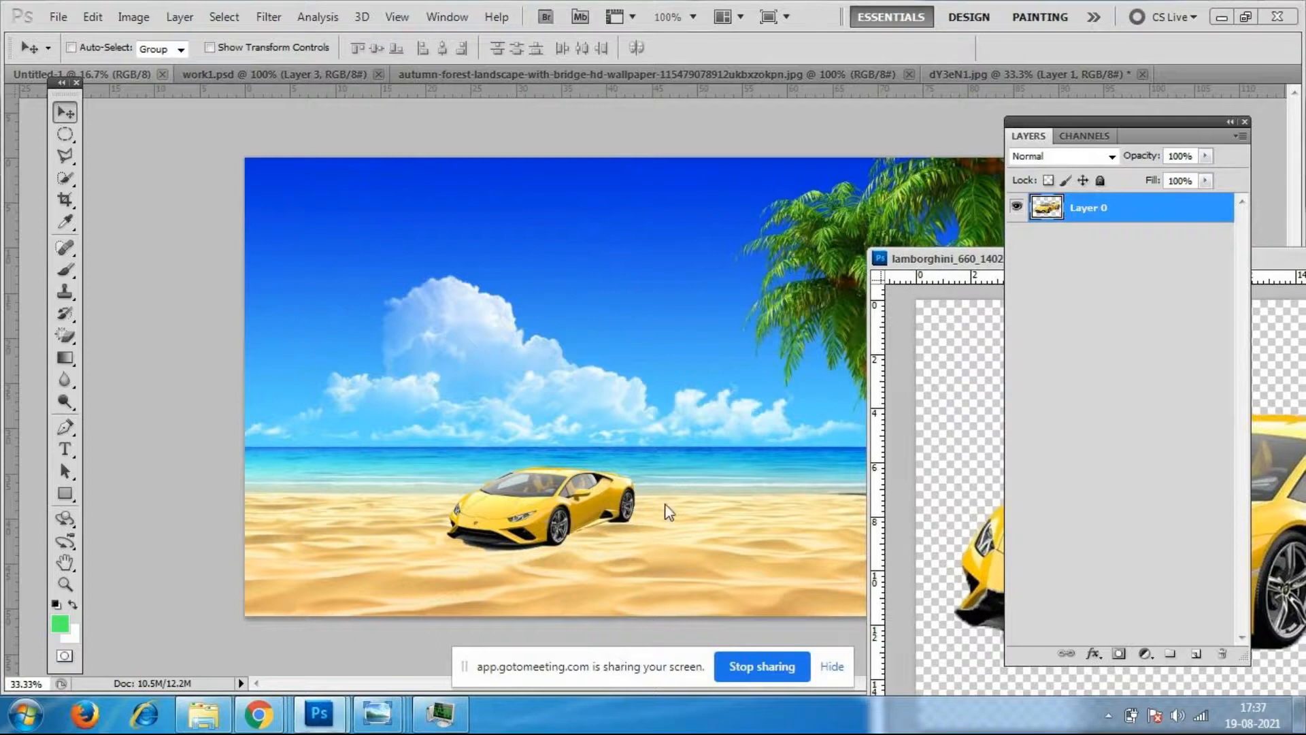
{"action": "key", "text": "ctrl+t"}
{"action": "left_click", "coordinate": [589, 497]}
{"action": "left_click_drag", "start_coordinate": [970, 253], "coordinate": [205, 266]}
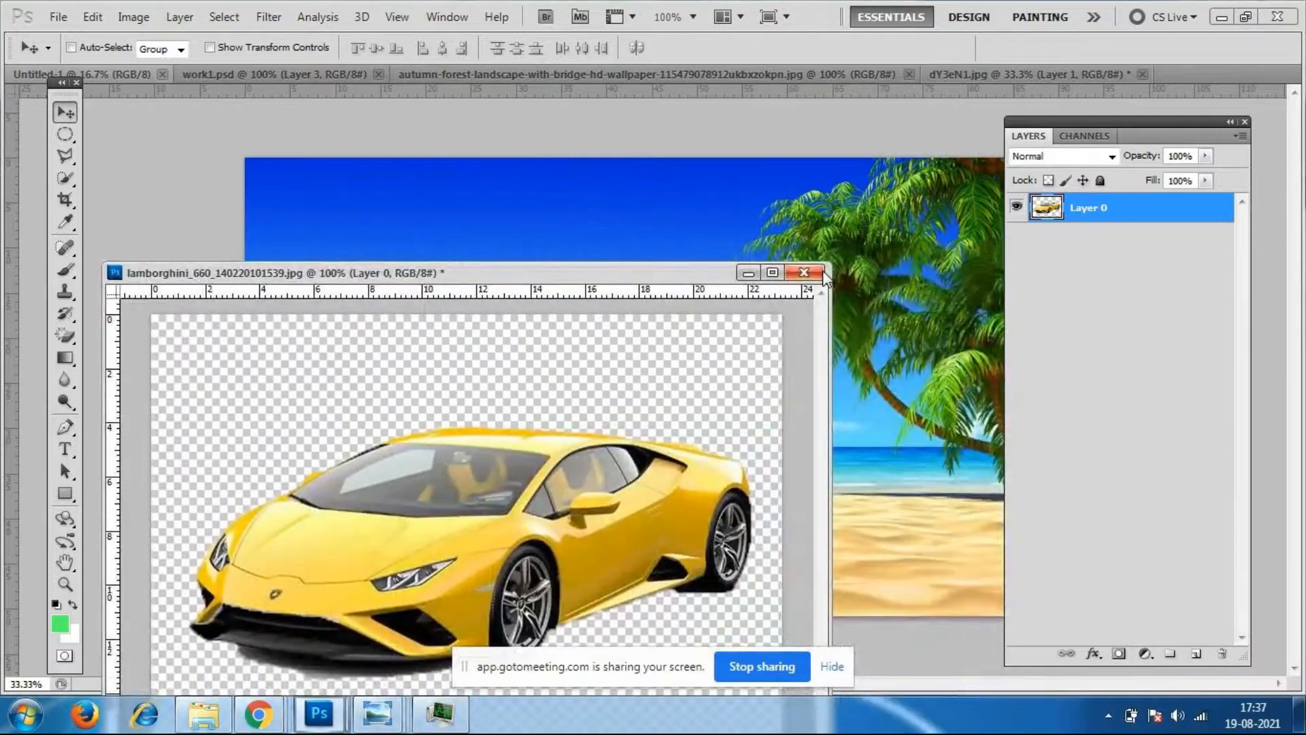
{"action": "left_click", "coordinate": [805, 273]}
{"action": "left_click", "coordinate": [667, 289]}
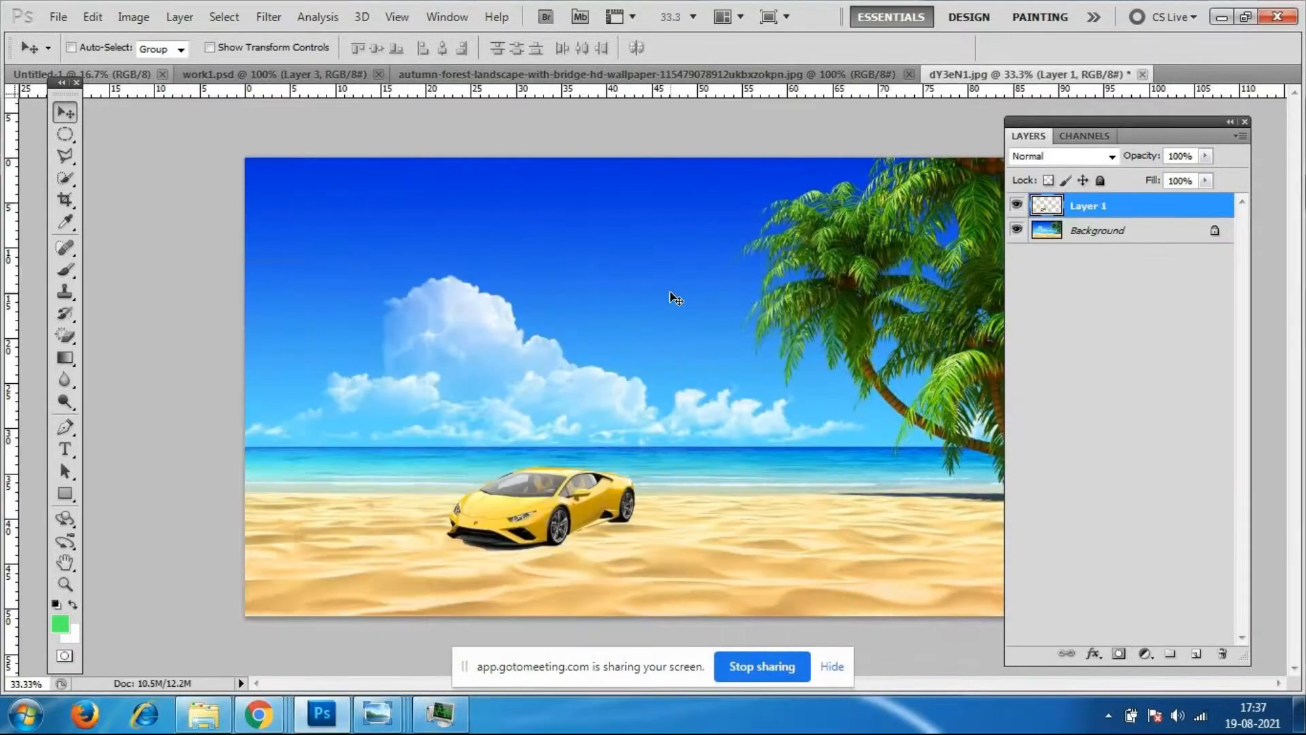
Scale the car on Layer 1 to about 191% and move it across the sand towards the palm trees.
{"action": "key", "text": "ctrl+t"}
{"action": "left_click_drag", "start_coordinate": [647, 461], "coordinate": [721, 428]}
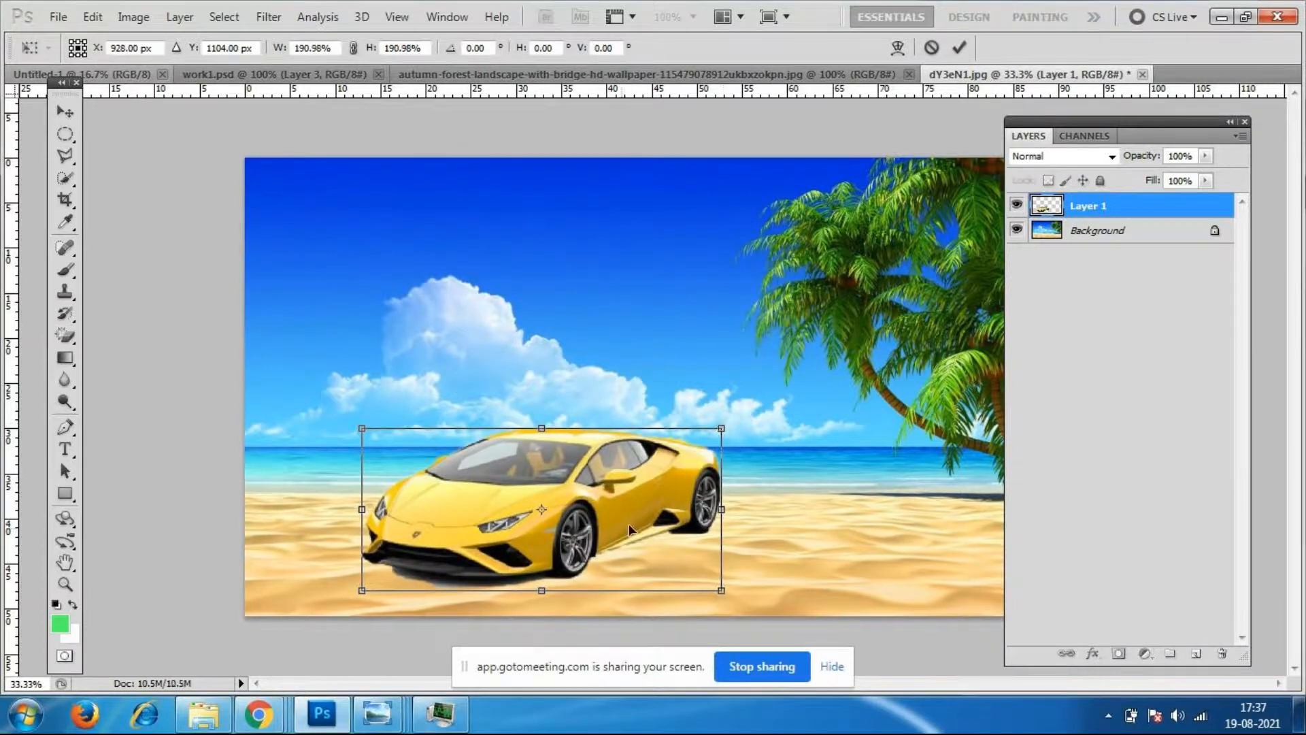
{"action": "left_click_drag", "start_coordinate": [605, 513], "coordinate": [763, 523]}
{"action": "key", "text": "Return"}
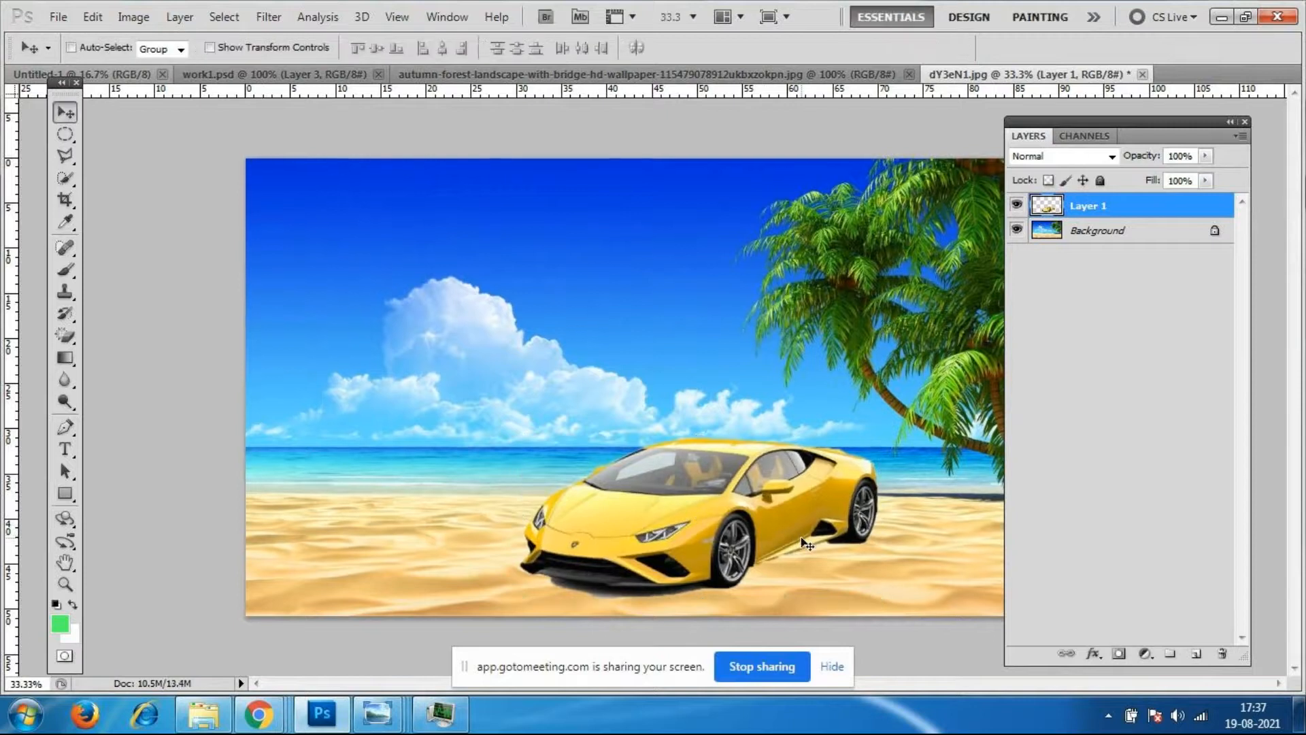
Rotate the car slightly clockwise and shift it a little up the beach, away from the palm trees.
{"action": "key", "text": "ctrl+minus"}
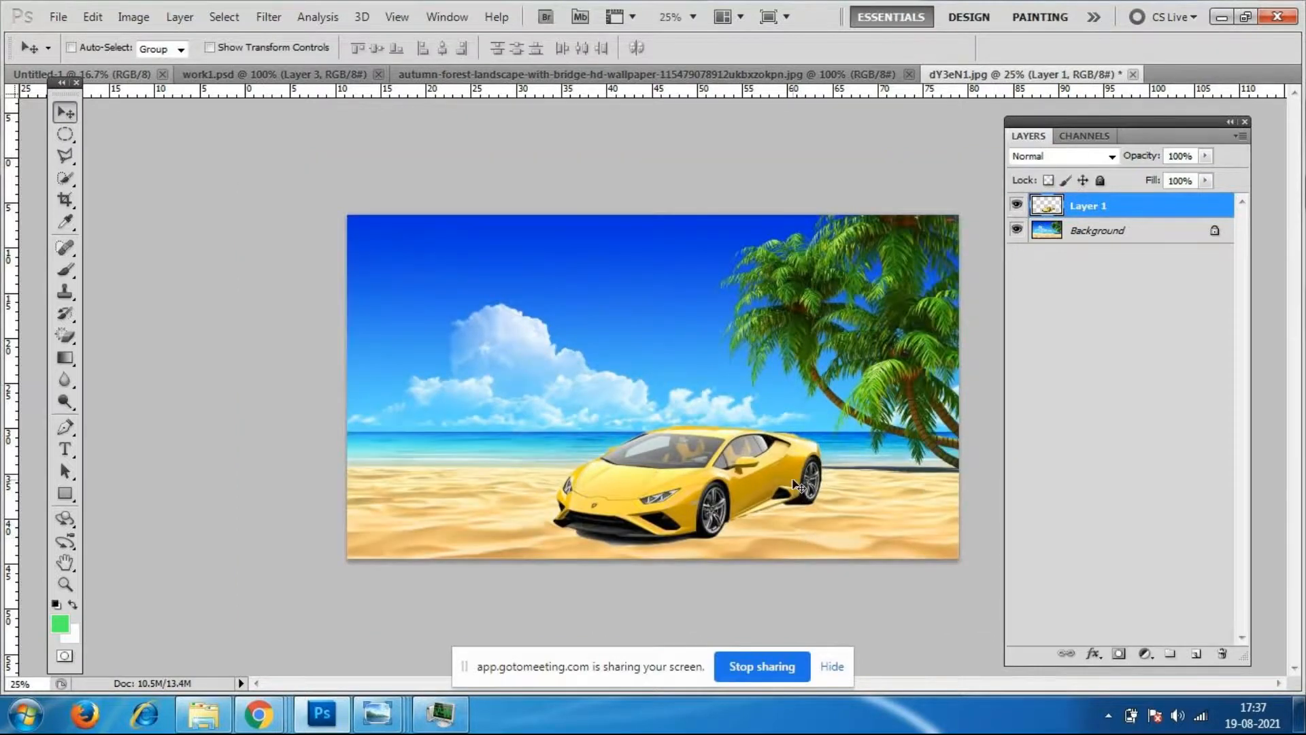
{"action": "key", "text": "ctrl+t"}
{"action": "left_click_drag", "start_coordinate": [851, 547], "coordinate": [846, 556]}
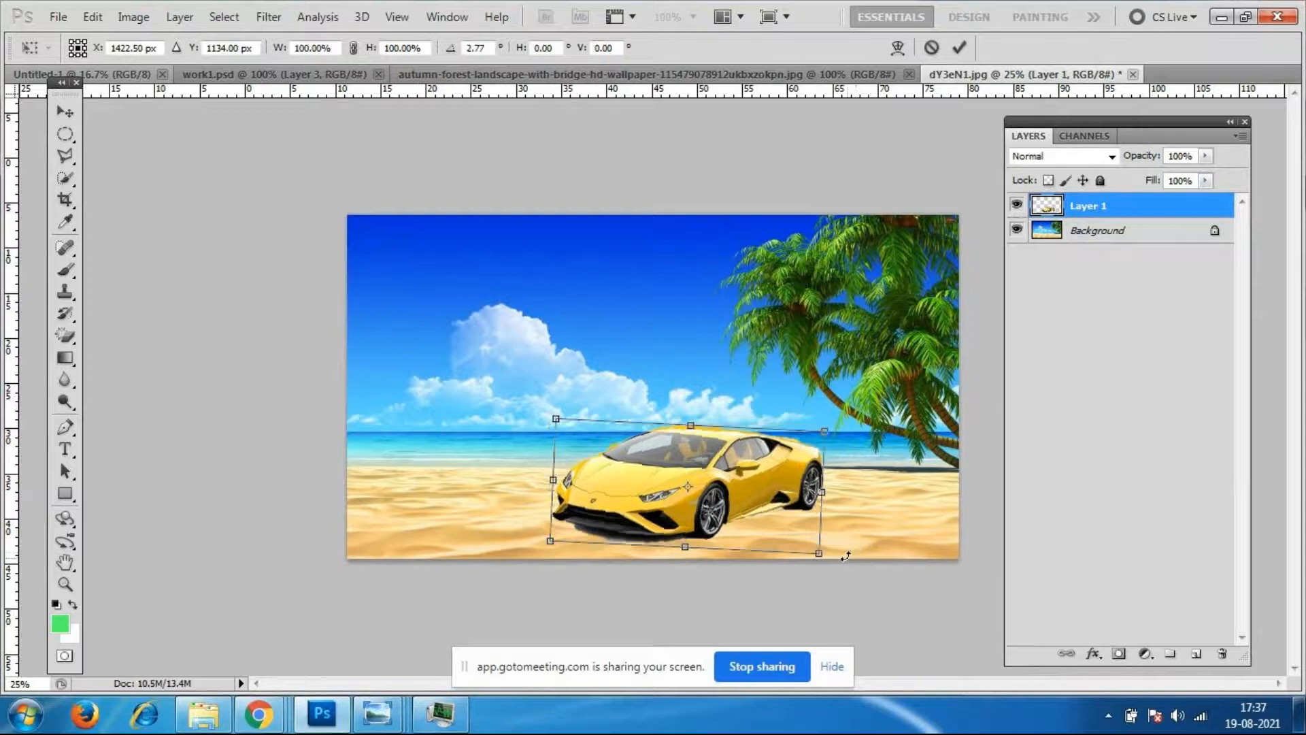
{"action": "key", "text": "Return"}
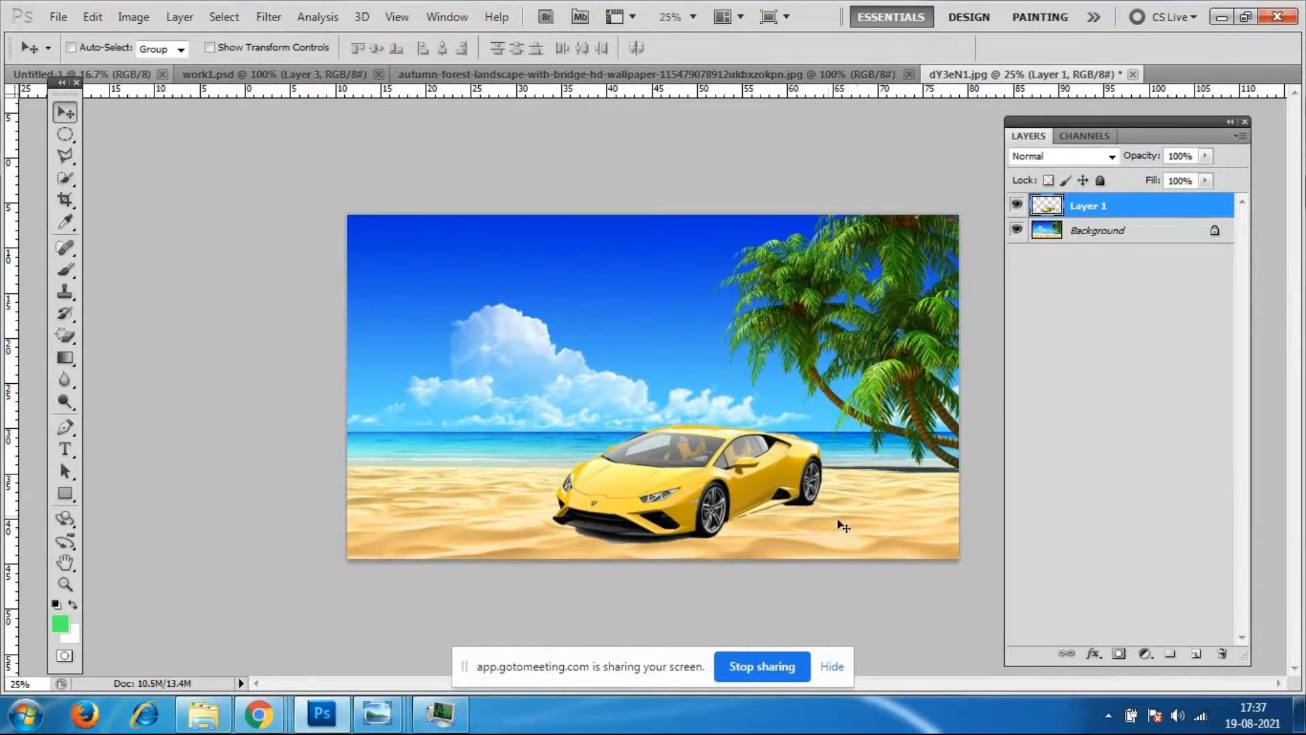
{"action": "left_click_drag", "start_coordinate": [717, 472], "coordinate": [693, 465]}
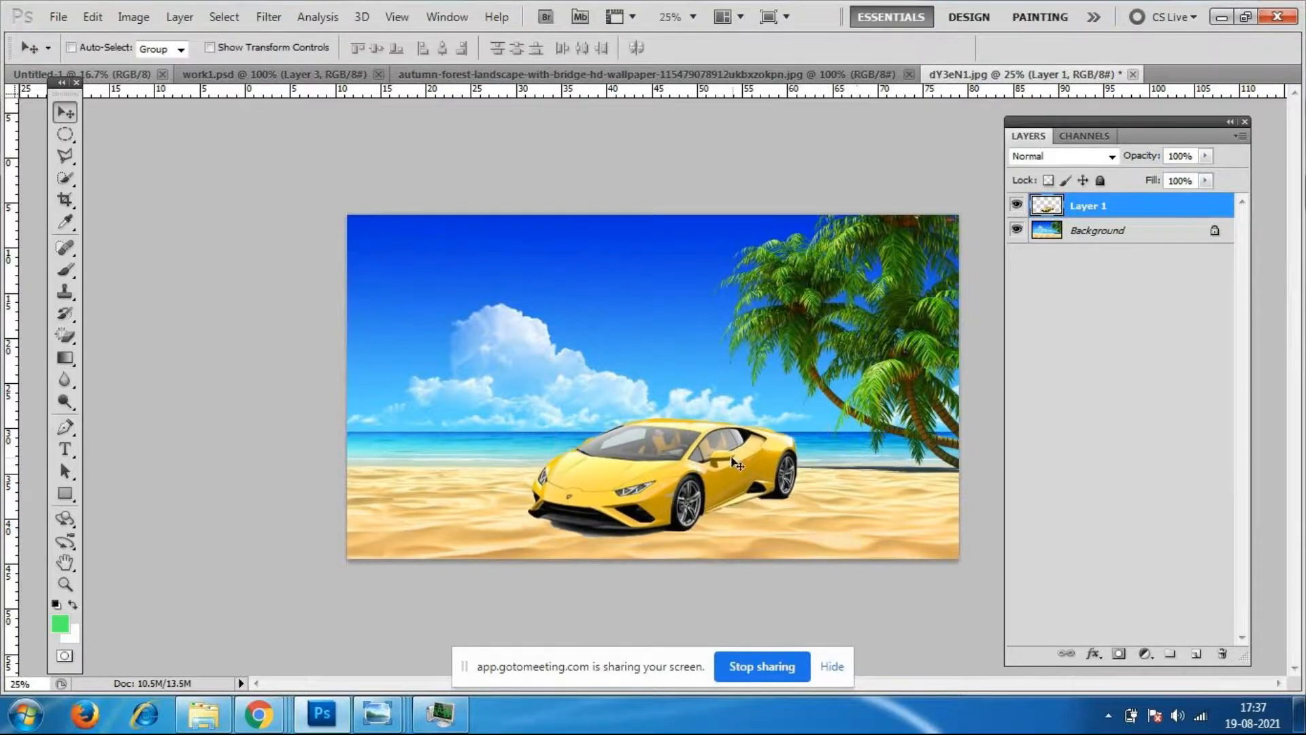
Rotate the car about -0.75°, reduce its size, and move it lower so it sits on the sand.
{"action": "key", "text": "ctrl+t"}
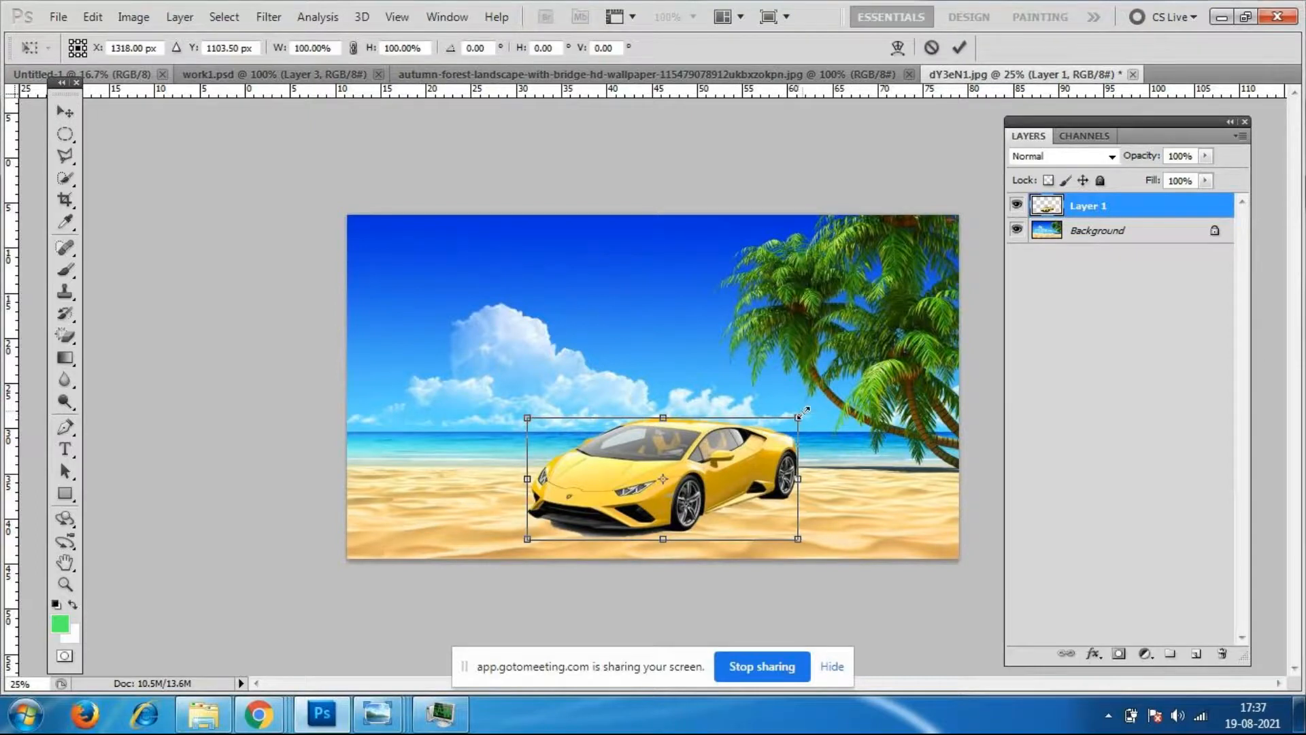
{"action": "mouse_move", "coordinate": [823, 416]}
{"action": "left_mouse_down"}
{"action": "mouse_move", "coordinate": [815, 423]}
{"action": "mouse_move", "coordinate": [811, 405]}
{"action": "mouse_move", "coordinate": [815, 416]}
{"action": "left_mouse_up"}
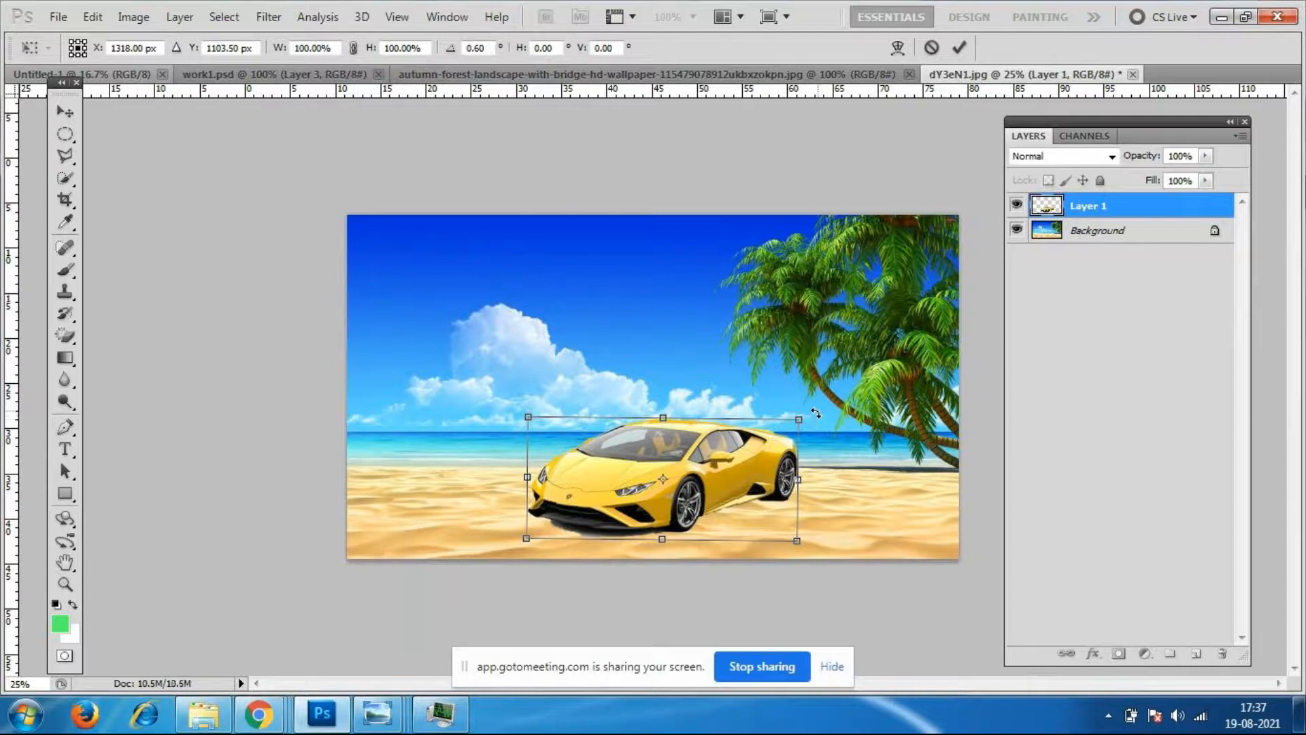
{"action": "left_click_drag", "start_coordinate": [816, 413], "coordinate": [819, 407]}
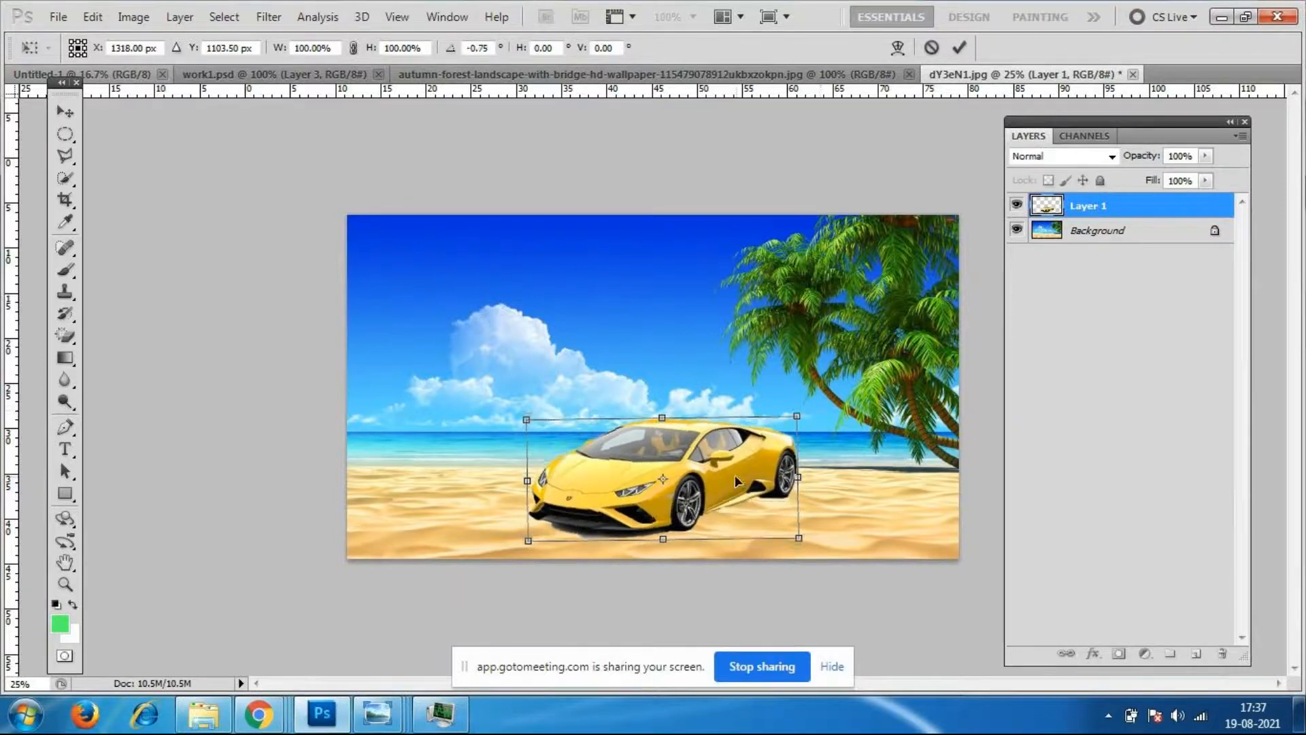
{"action": "left_click_drag", "start_coordinate": [794, 532], "coordinate": [774, 526]}
{"action": "left_click_drag", "start_coordinate": [751, 477], "coordinate": [719, 484]}
{"action": "key", "text": "Return"}
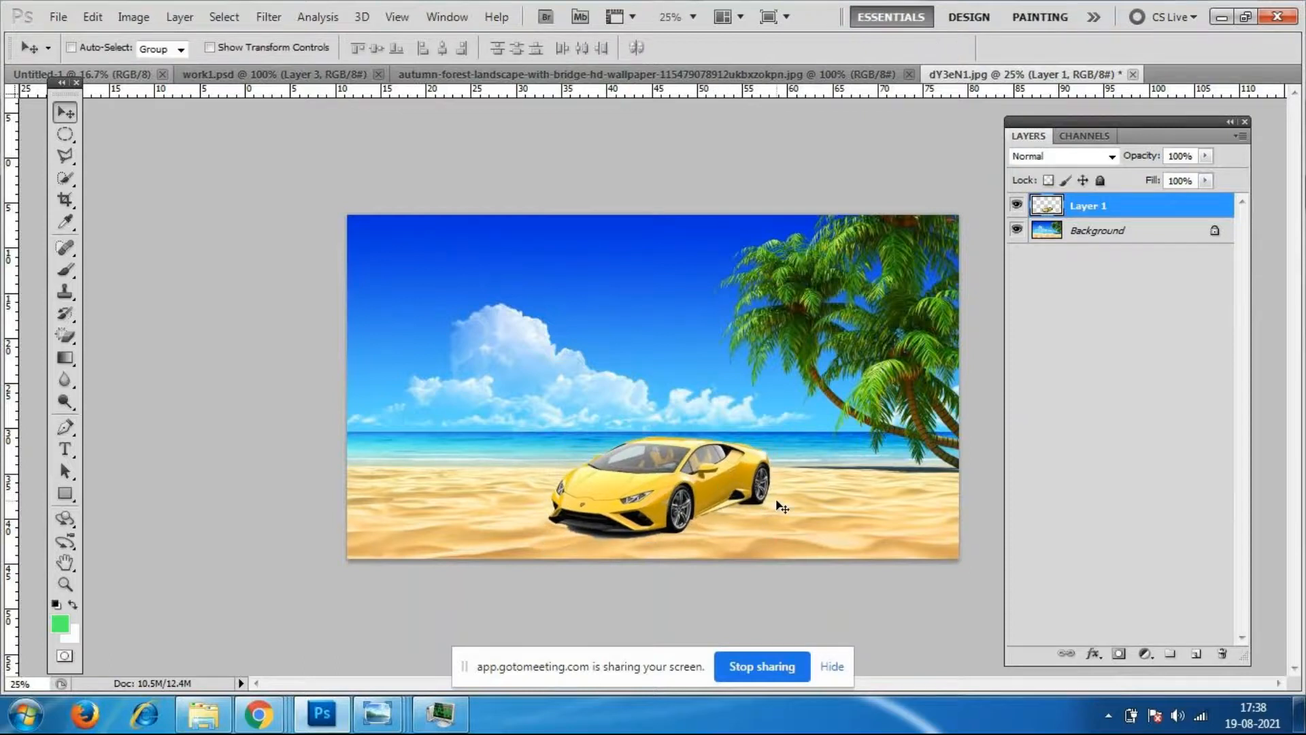
Scale the car on Layer 1 to about 105.6% and shift it across the sand, slightly closer to the palm trees.
{"action": "key", "text": "ctrl+t"}
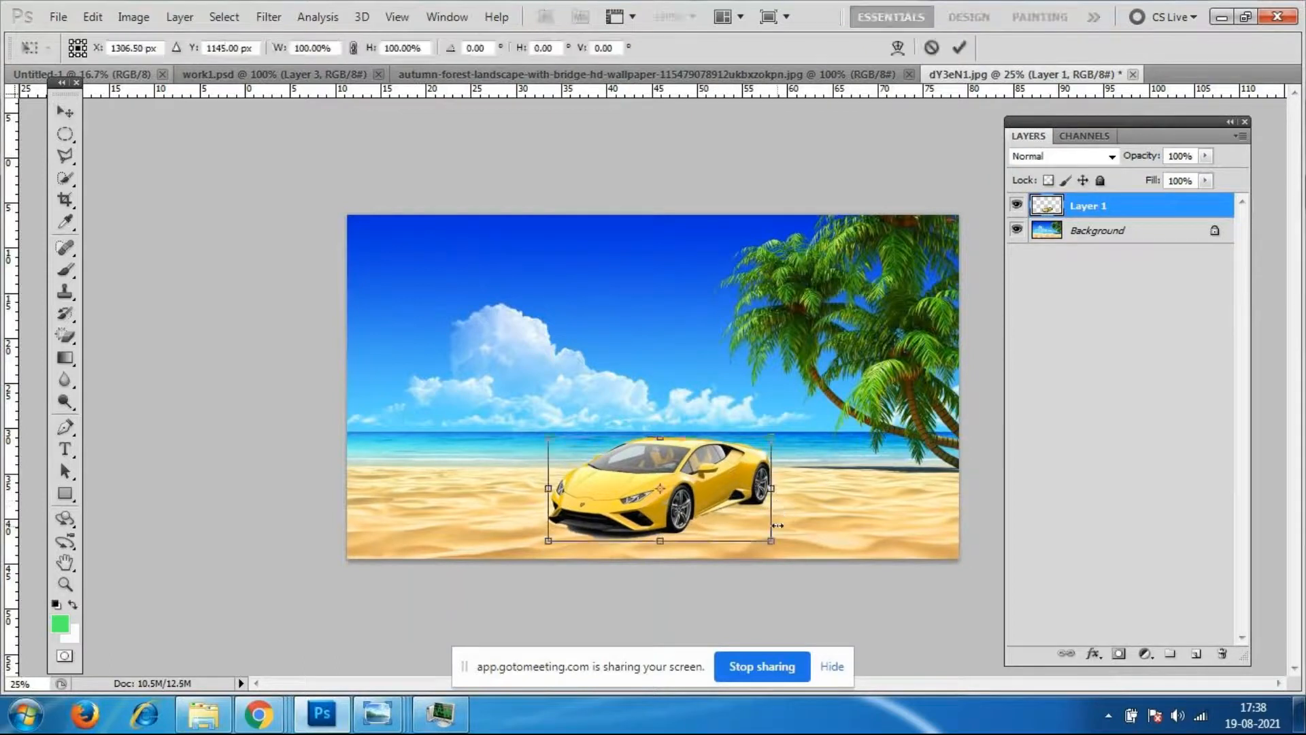
{"action": "left_click_drag", "start_coordinate": [771, 541], "coordinate": [779, 542]}
{"action": "mouse_move", "coordinate": [726, 481]}
{"action": "left_mouse_down"}
{"action": "mouse_move", "coordinate": [773, 483]}
{"action": "mouse_move", "coordinate": [745, 480]}
{"action": "left_mouse_up"}
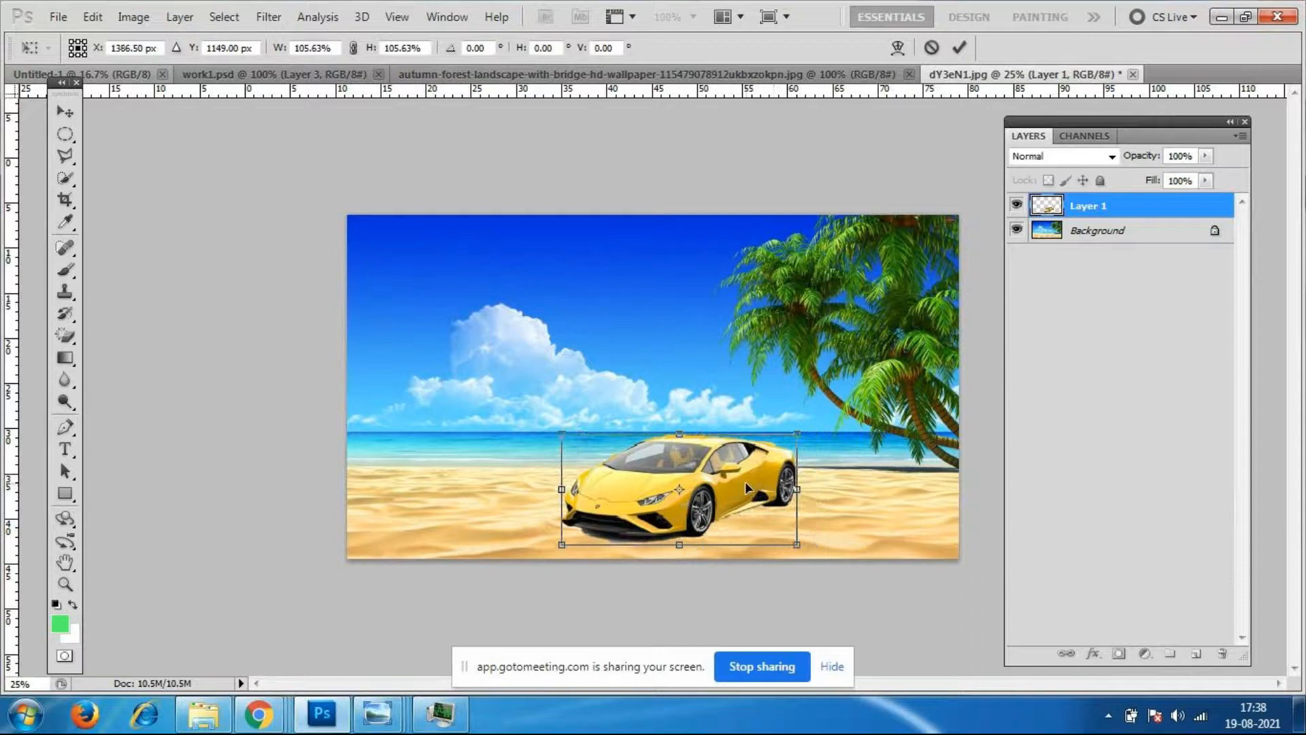
{"action": "key", "text": "Return"}
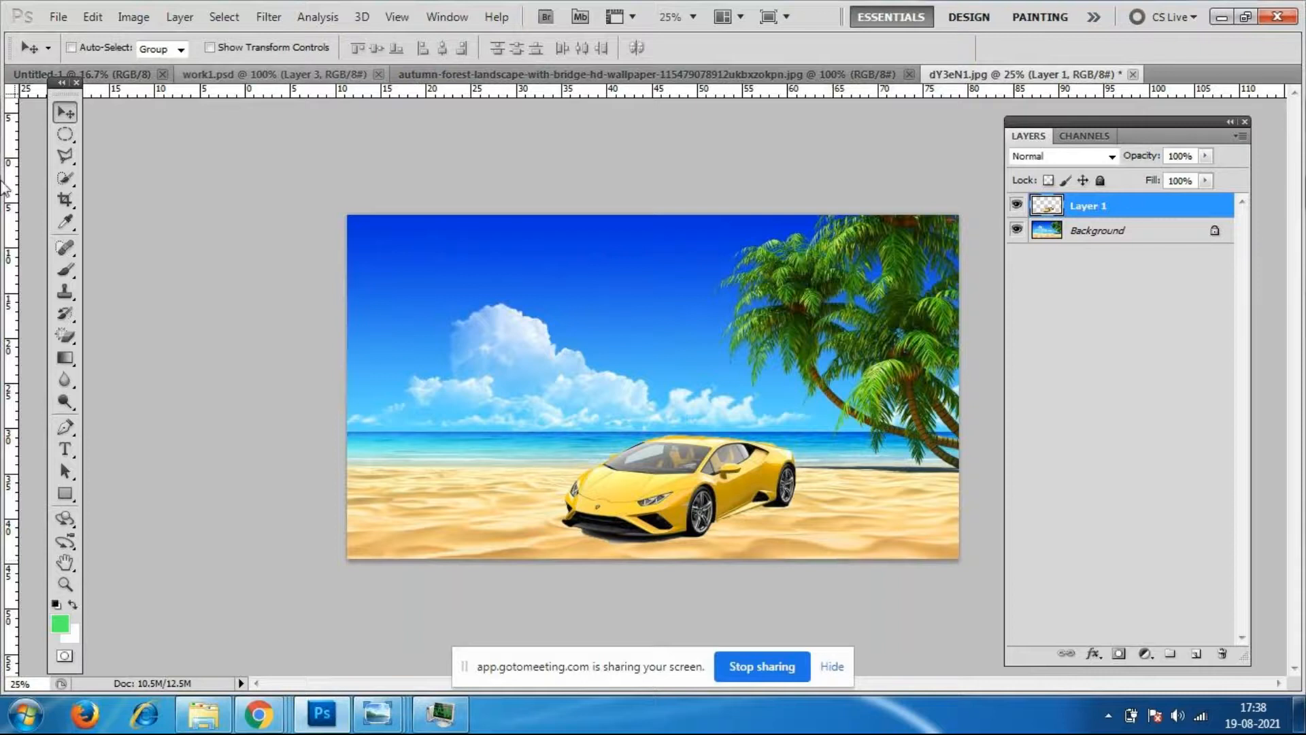
{"action": "left_click", "coordinate": [65, 179]}
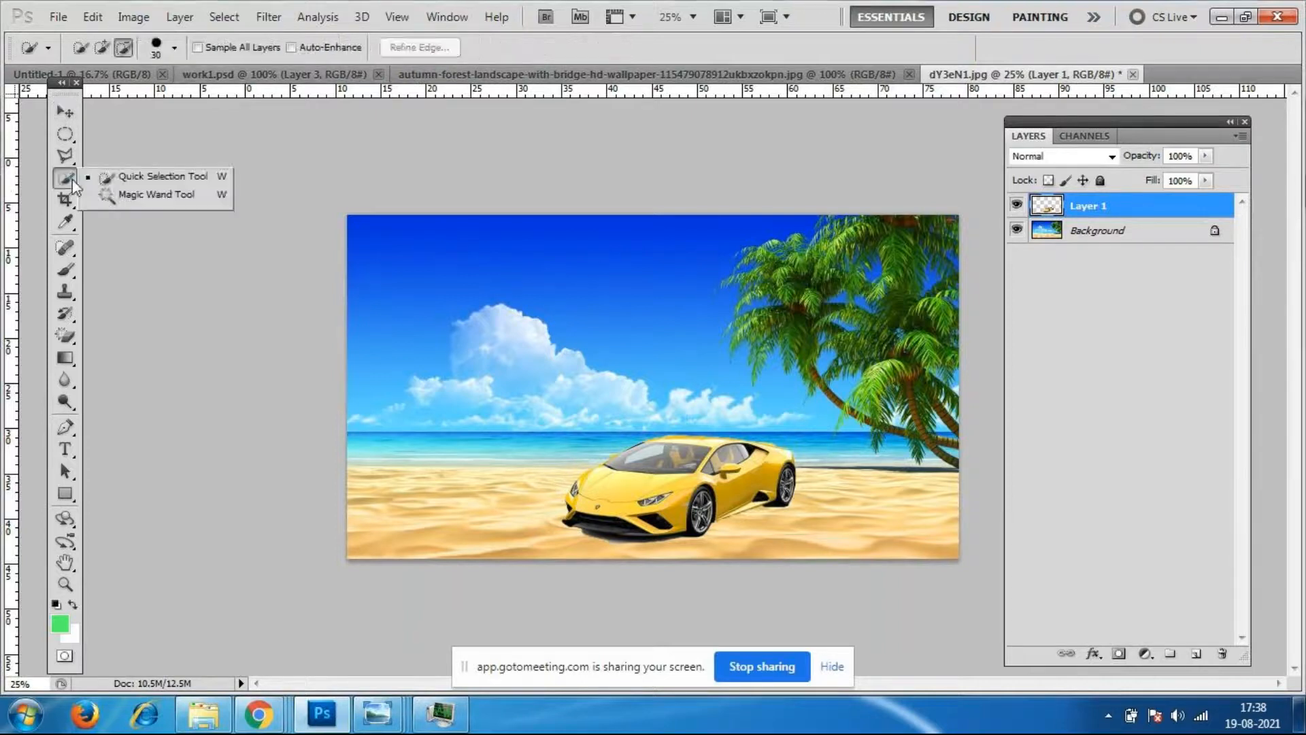
{"action": "left_click", "coordinate": [61, 177]}
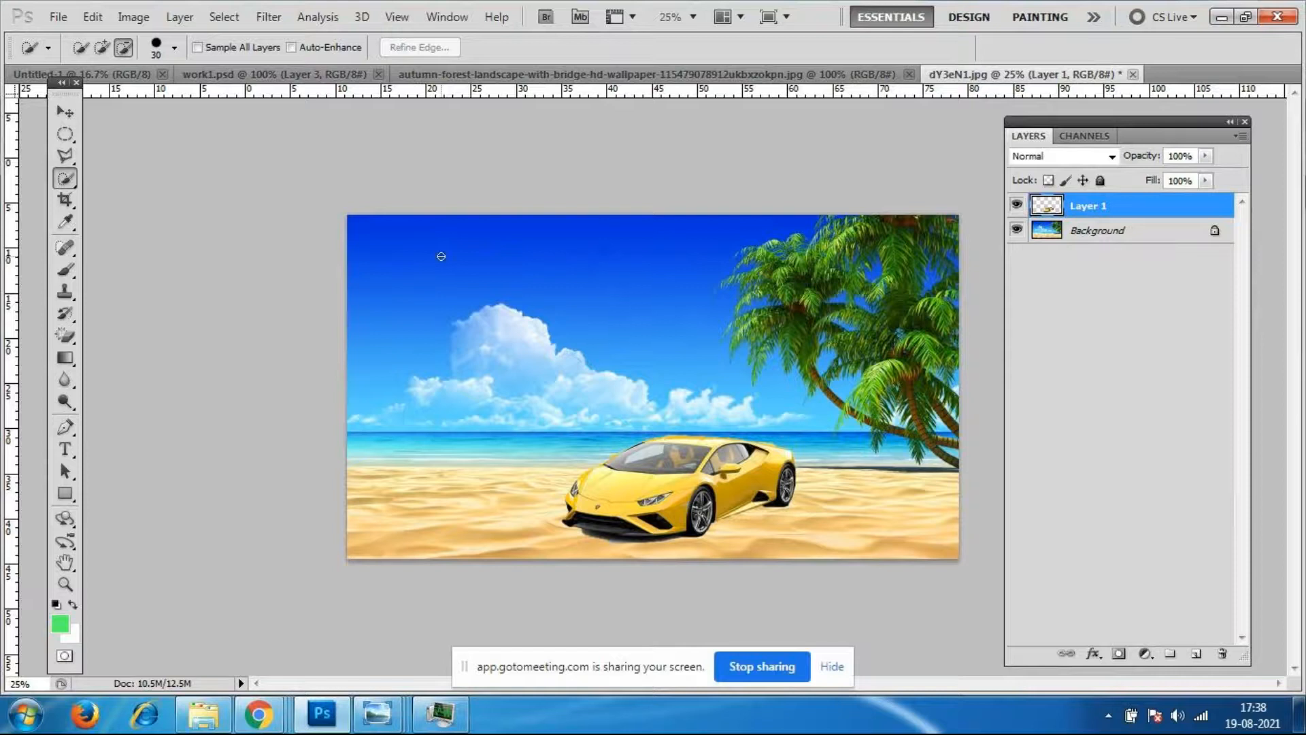
{"action": "key", "text": "ctrl+t"}
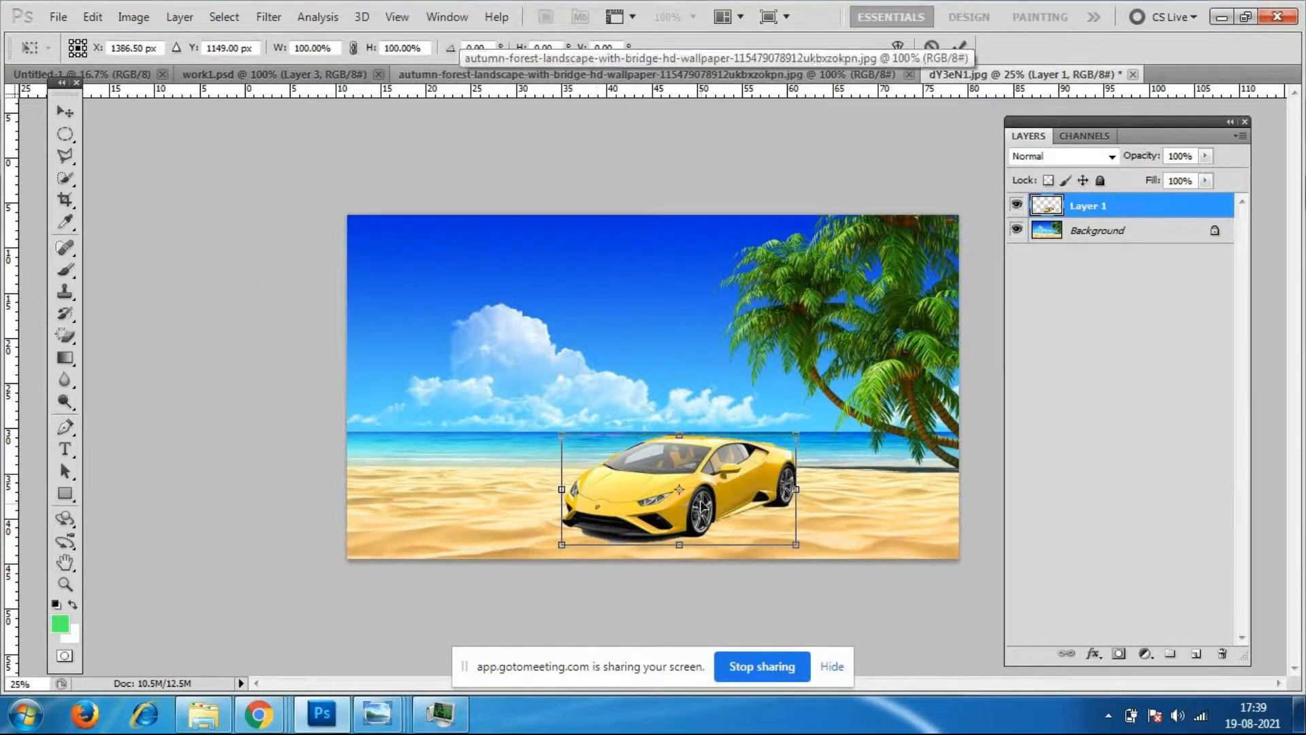
{"action": "right_click", "coordinate": [710, 479]}
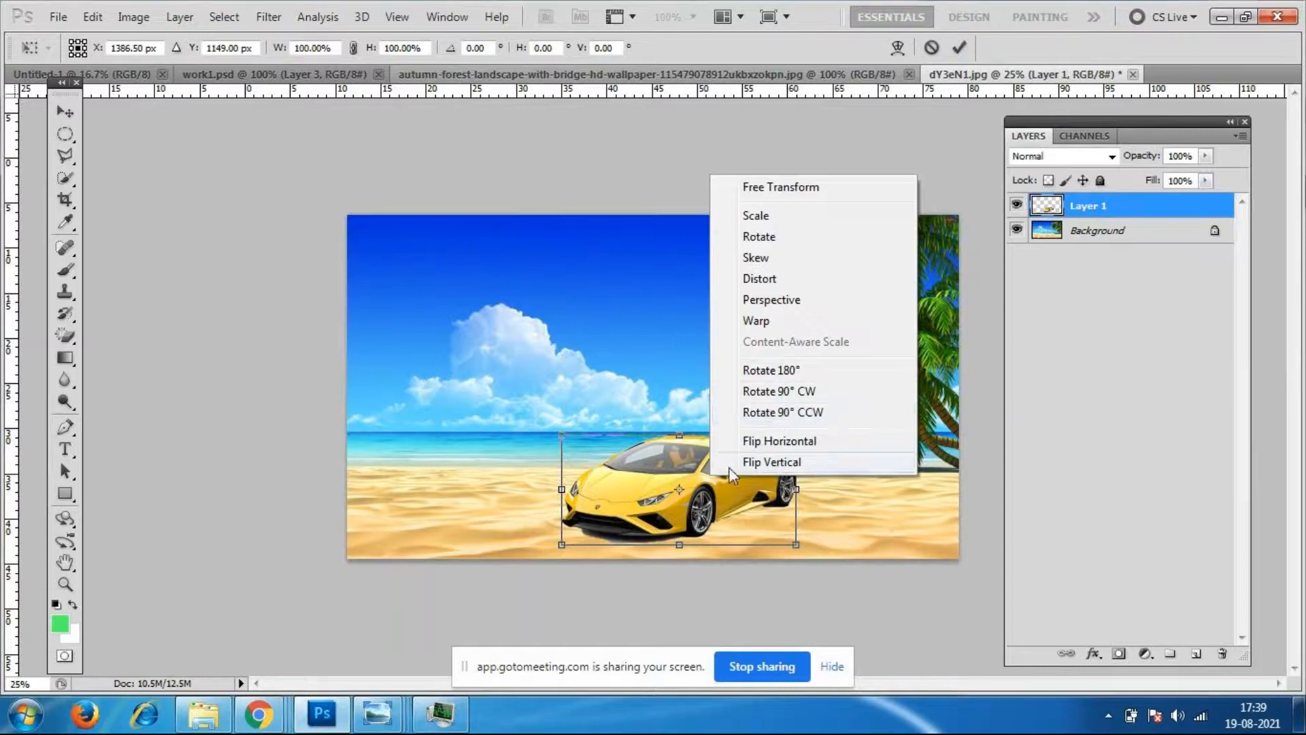
{"action": "left_click", "coordinate": [667, 507]}
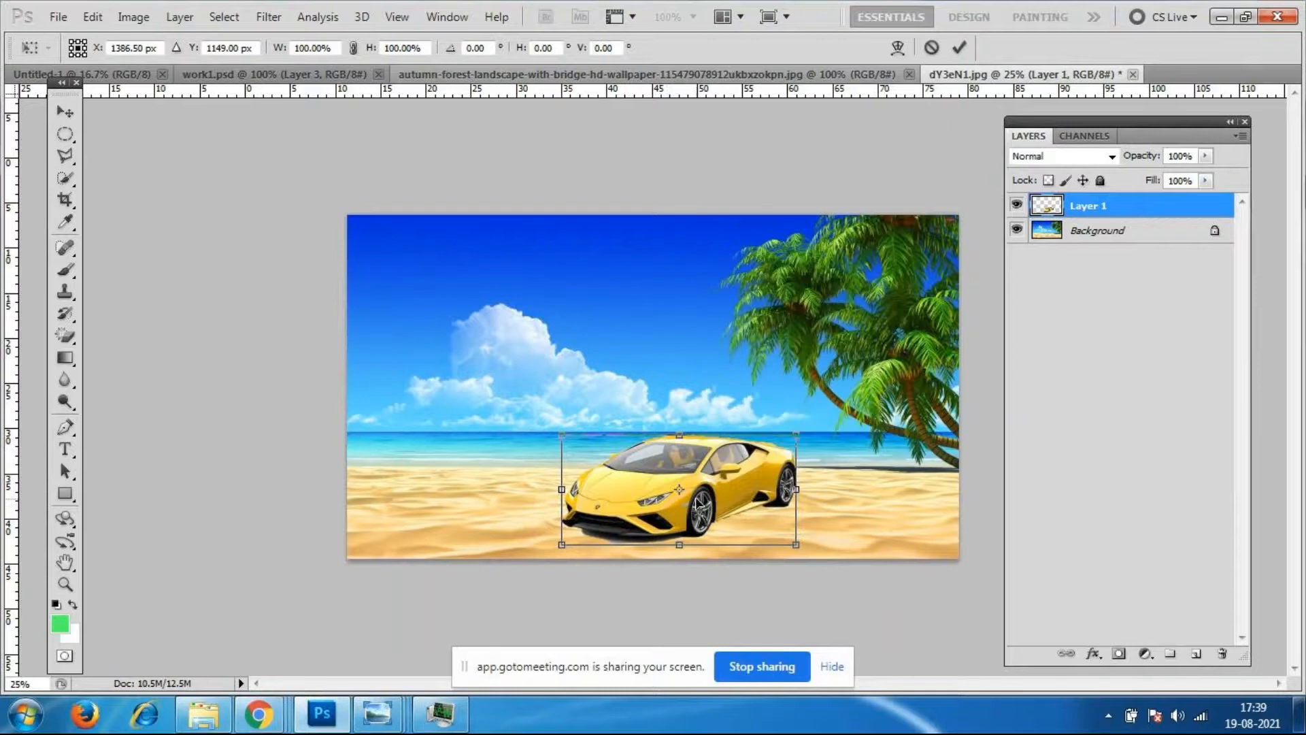
{"action": "key", "text": "Return"}
{"action": "key", "text": "w"}
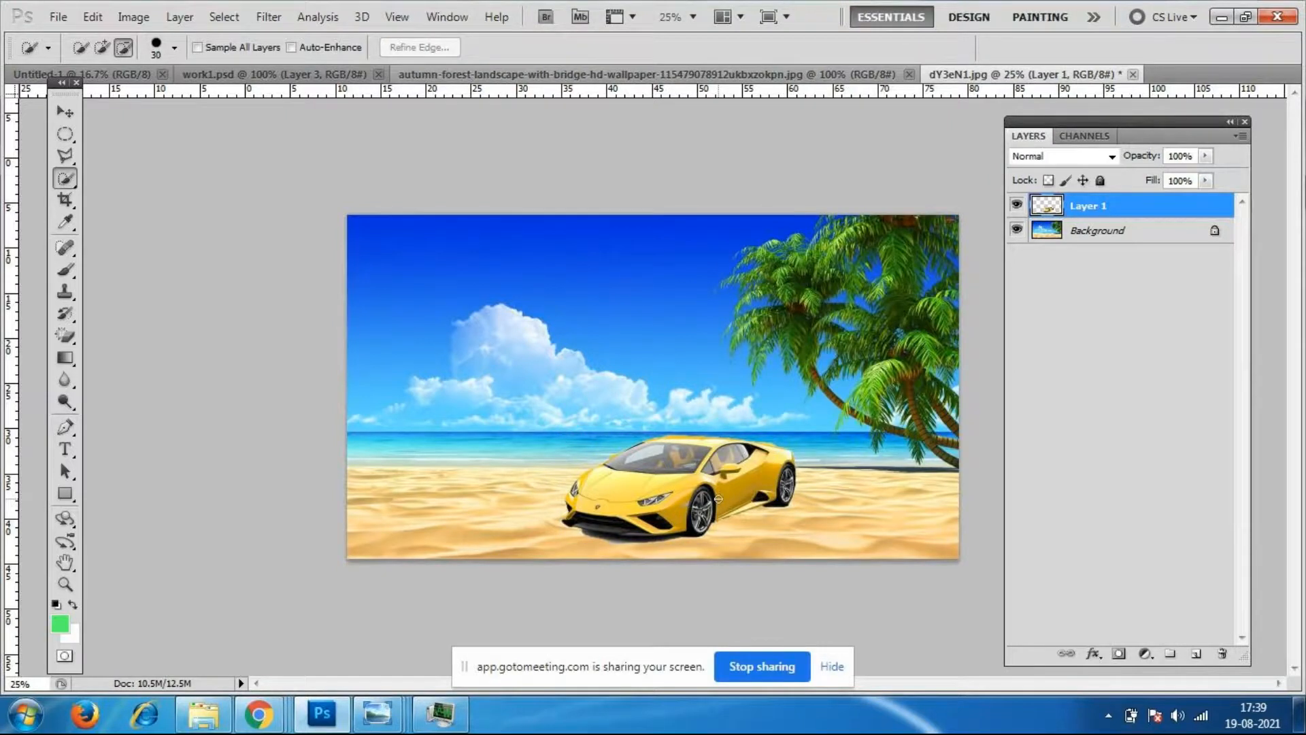
Try rotating the car 90° clockwise, 90° counterclockwise and 180°, undoing each rotation.
{"action": "key", "text": "ctrl+t"}
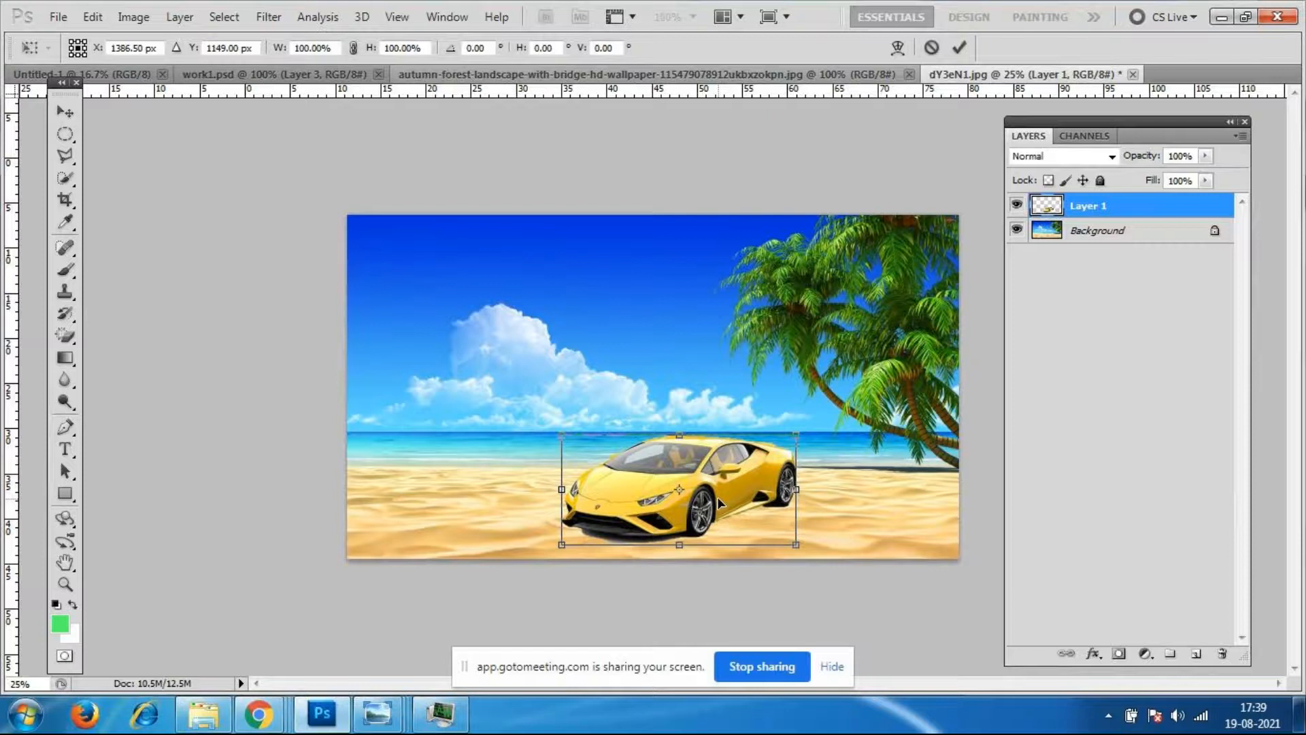
{"action": "right_click", "coordinate": [720, 503]}
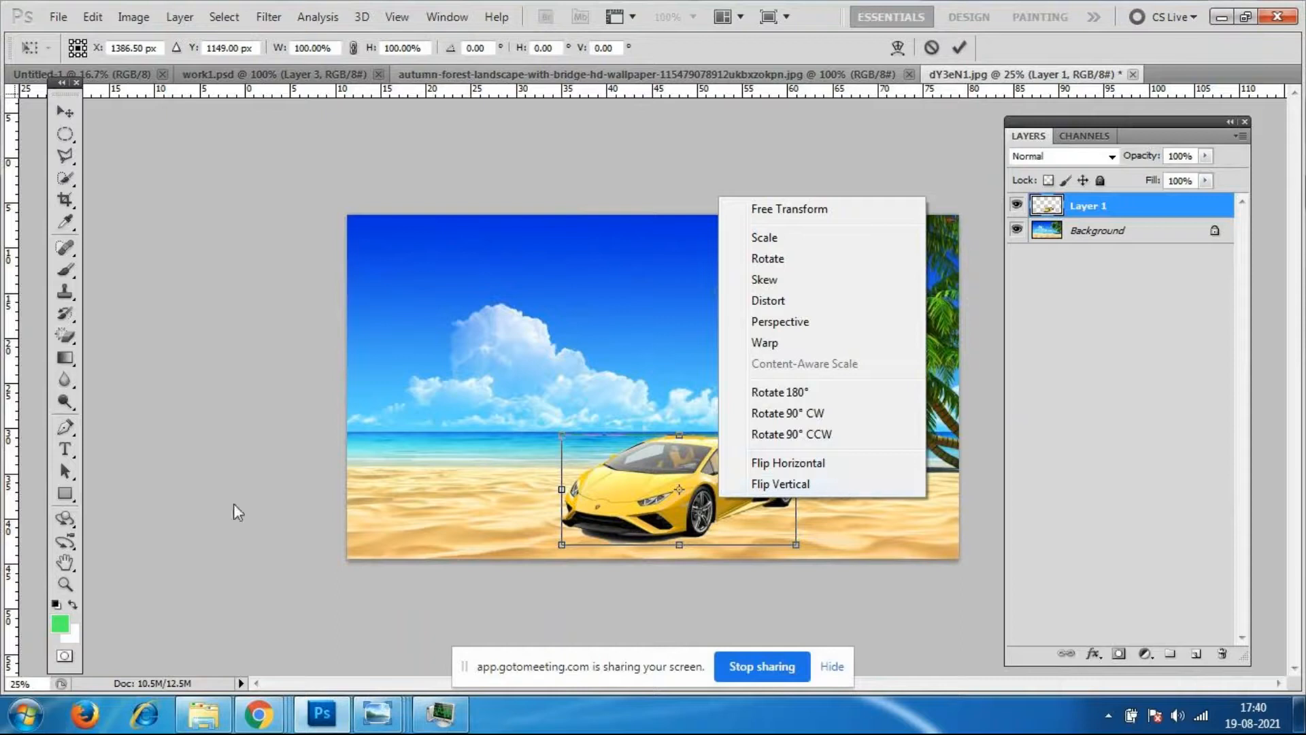
{"action": "left_click", "coordinate": [809, 416]}
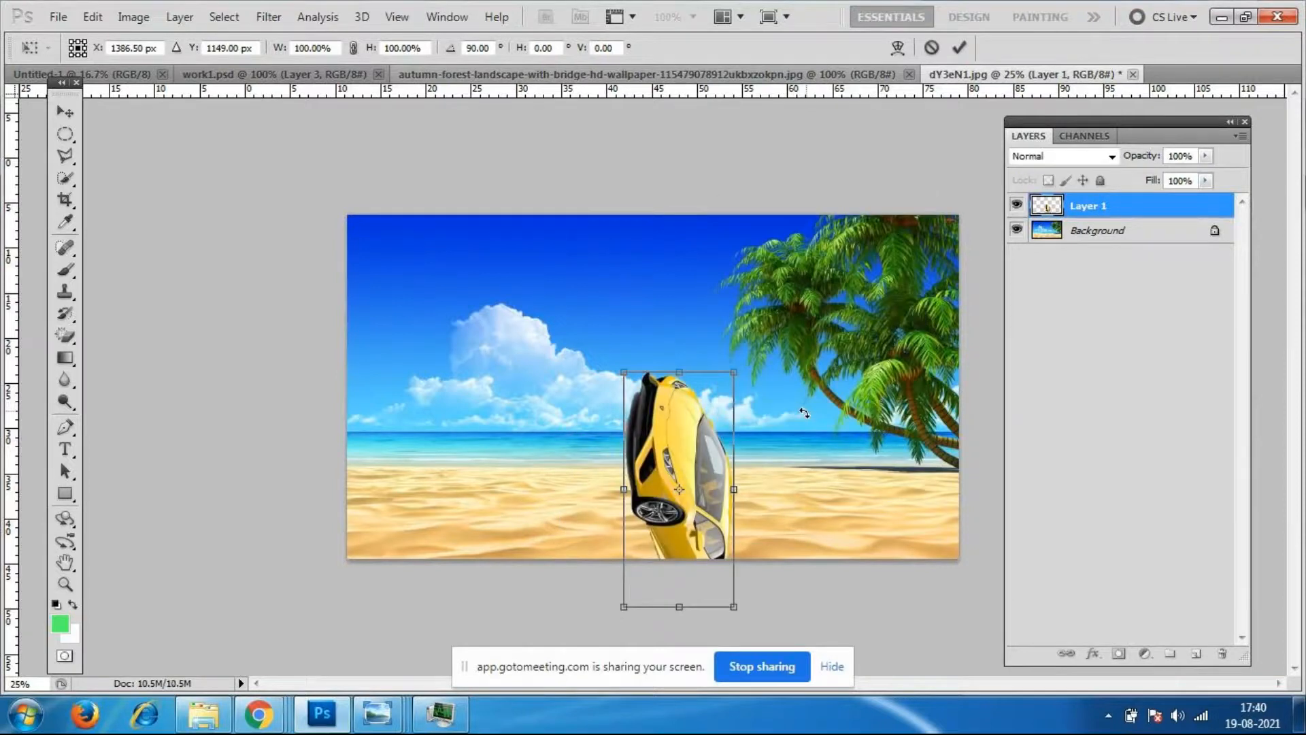
{"action": "key", "text": "ctrl+z"}
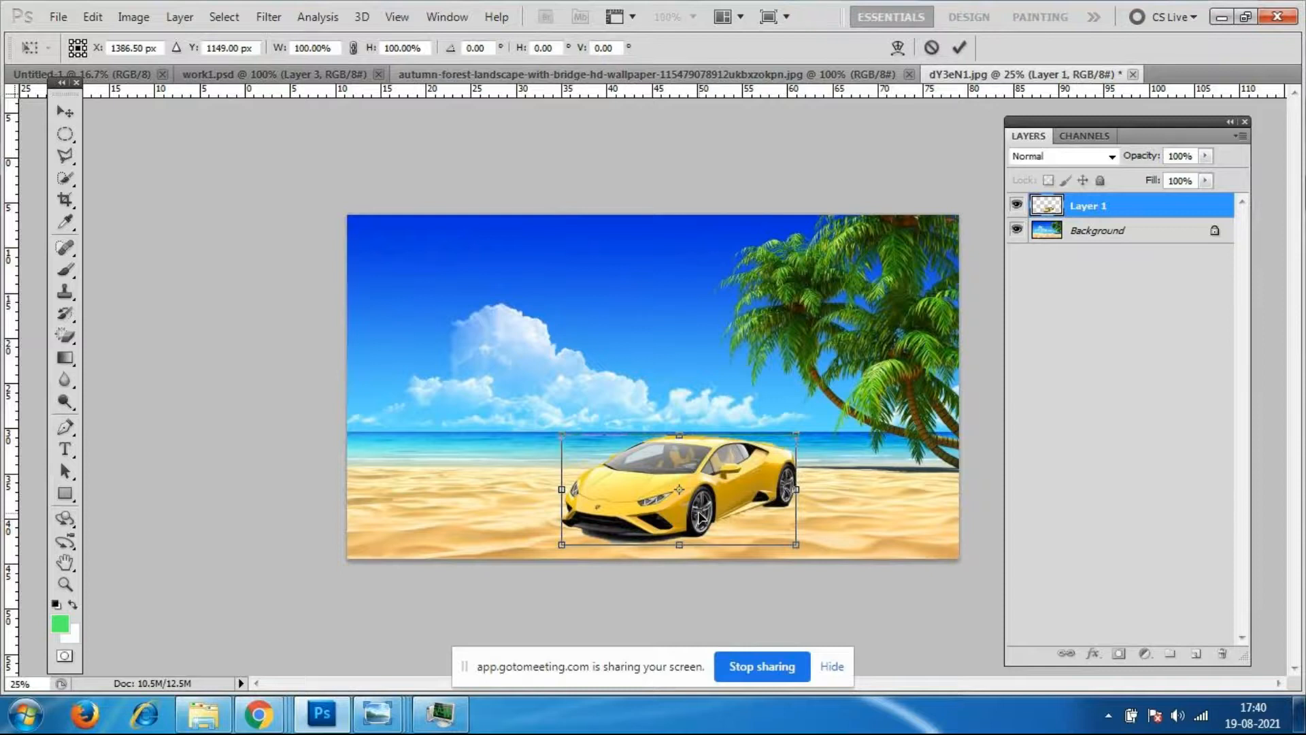
{"action": "right_click", "coordinate": [698, 517]}
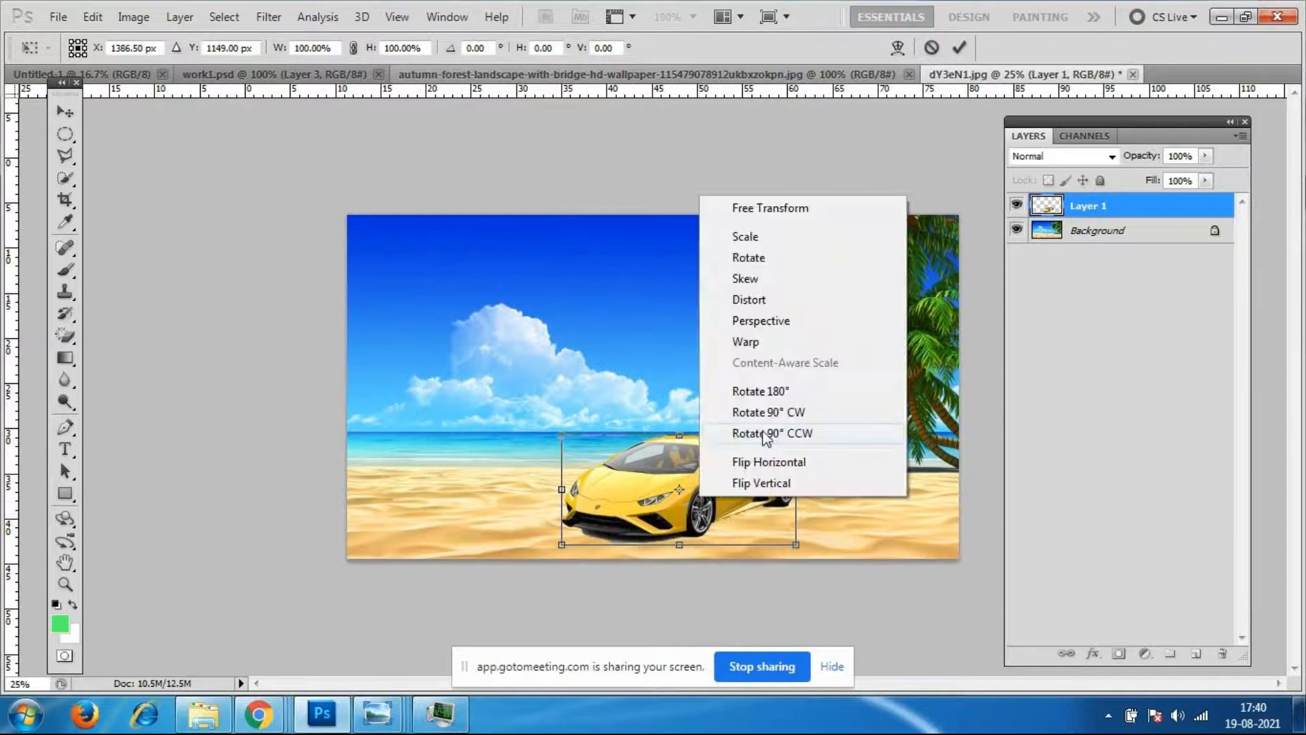
{"action": "left_click", "coordinate": [766, 439]}
{"action": "key", "text": "ctrl+z"}
{"action": "right_click", "coordinate": [702, 468]}
{"action": "left_click", "coordinate": [756, 366]}
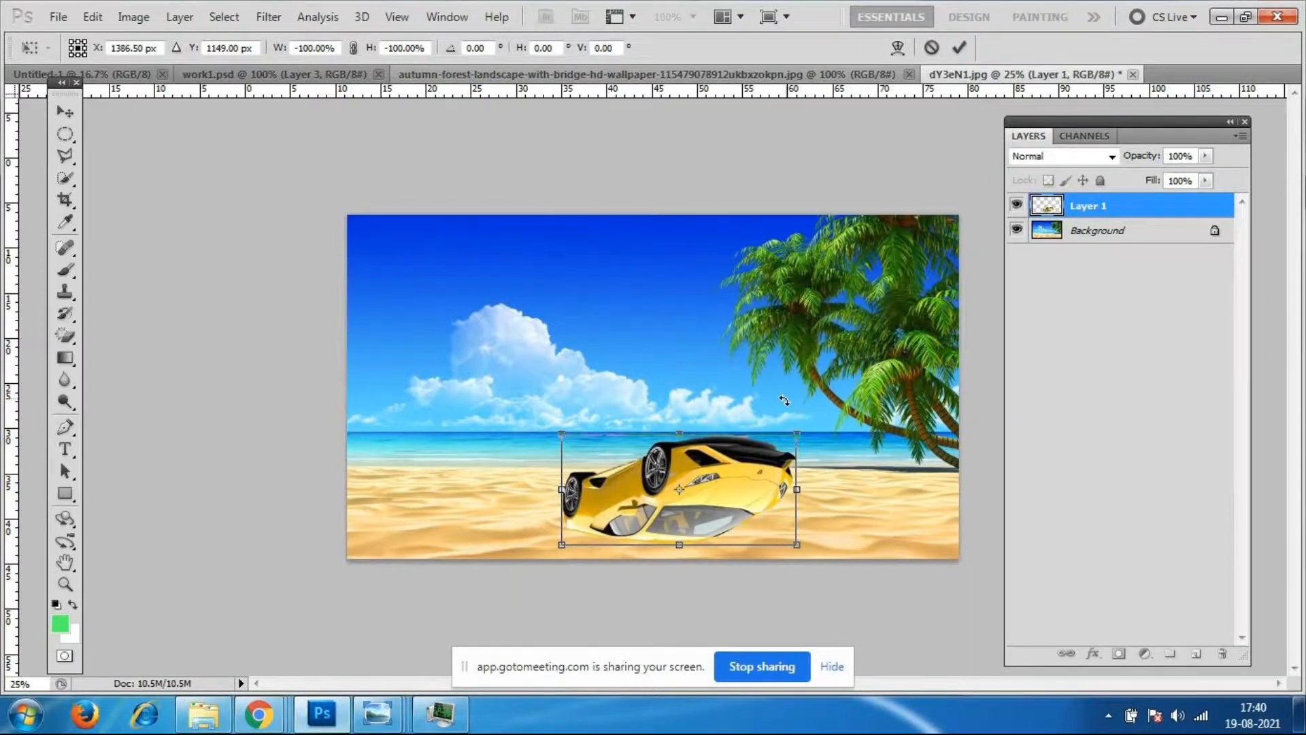
{"action": "key", "text": "ctrl+z"}
Try flipping the car horizontally within Free Transform, undoing the flip each time.
{"action": "right_click", "coordinate": [679, 488]}
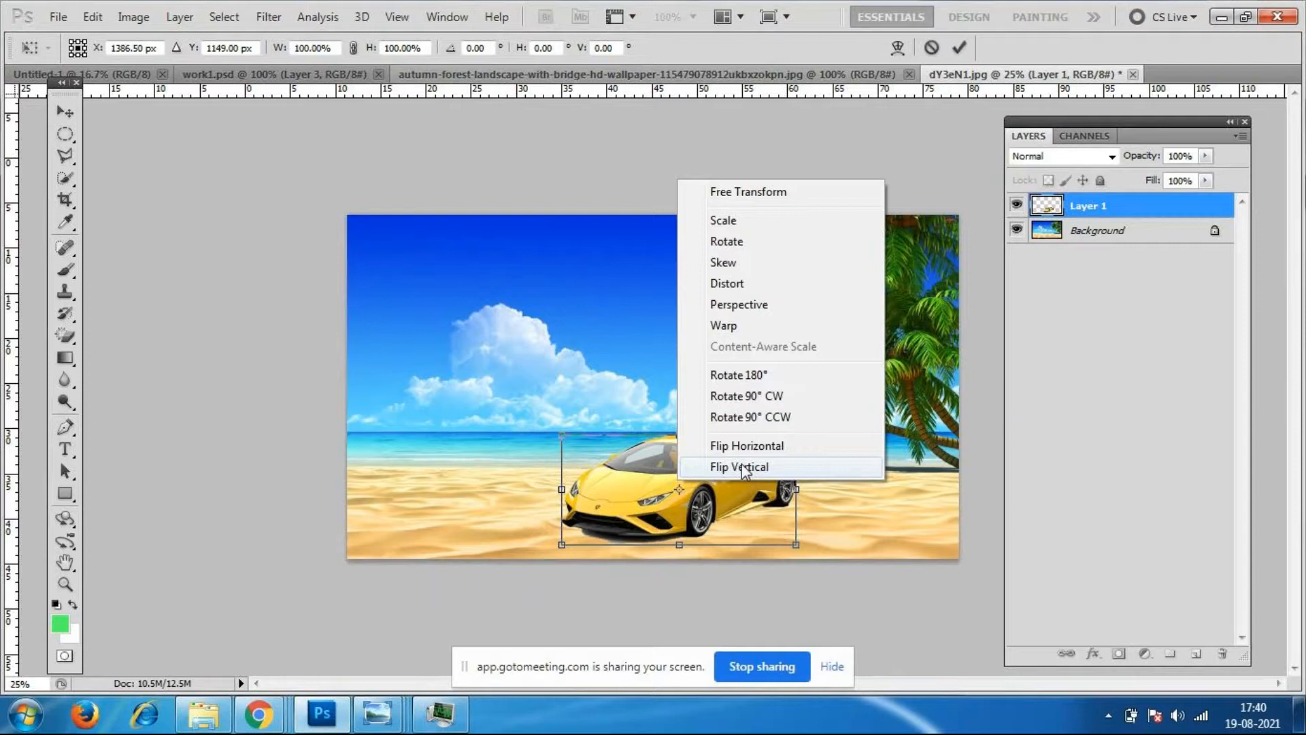
{"action": "left_click", "coordinate": [731, 446]}
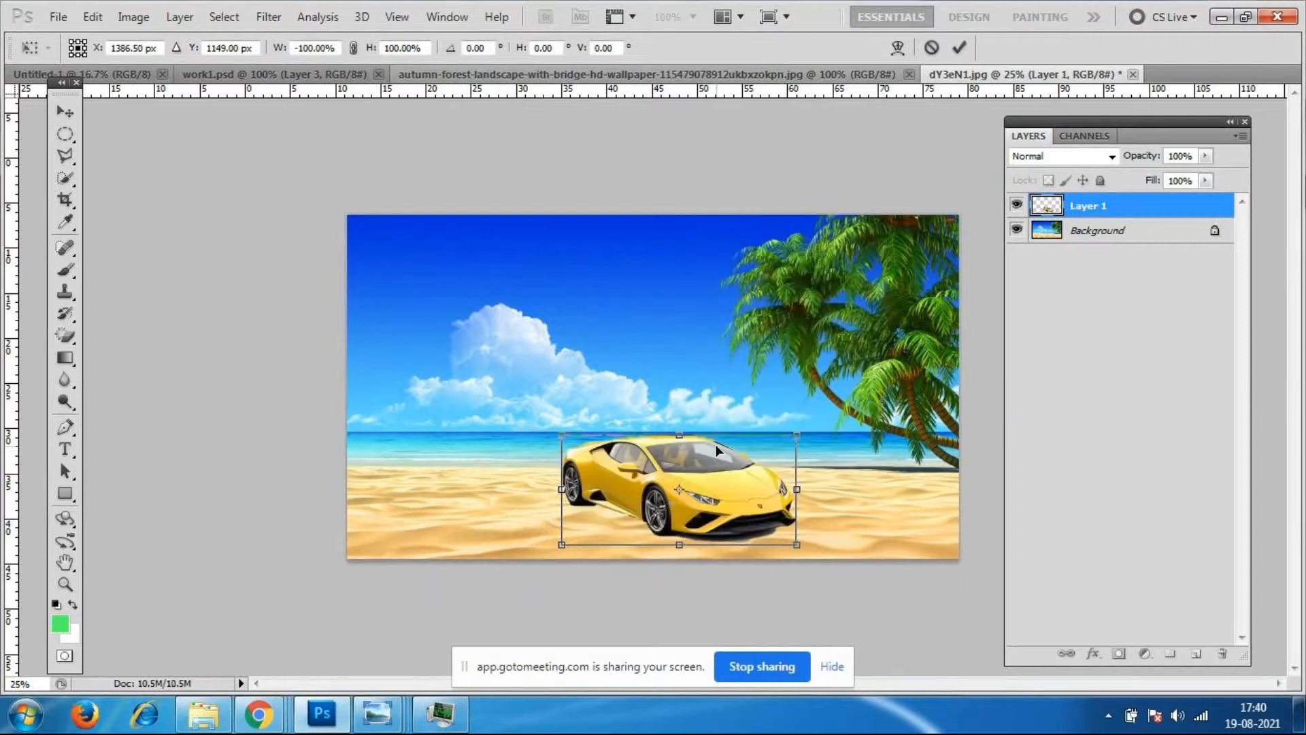
{"action": "key", "text": "ctrl+z"}
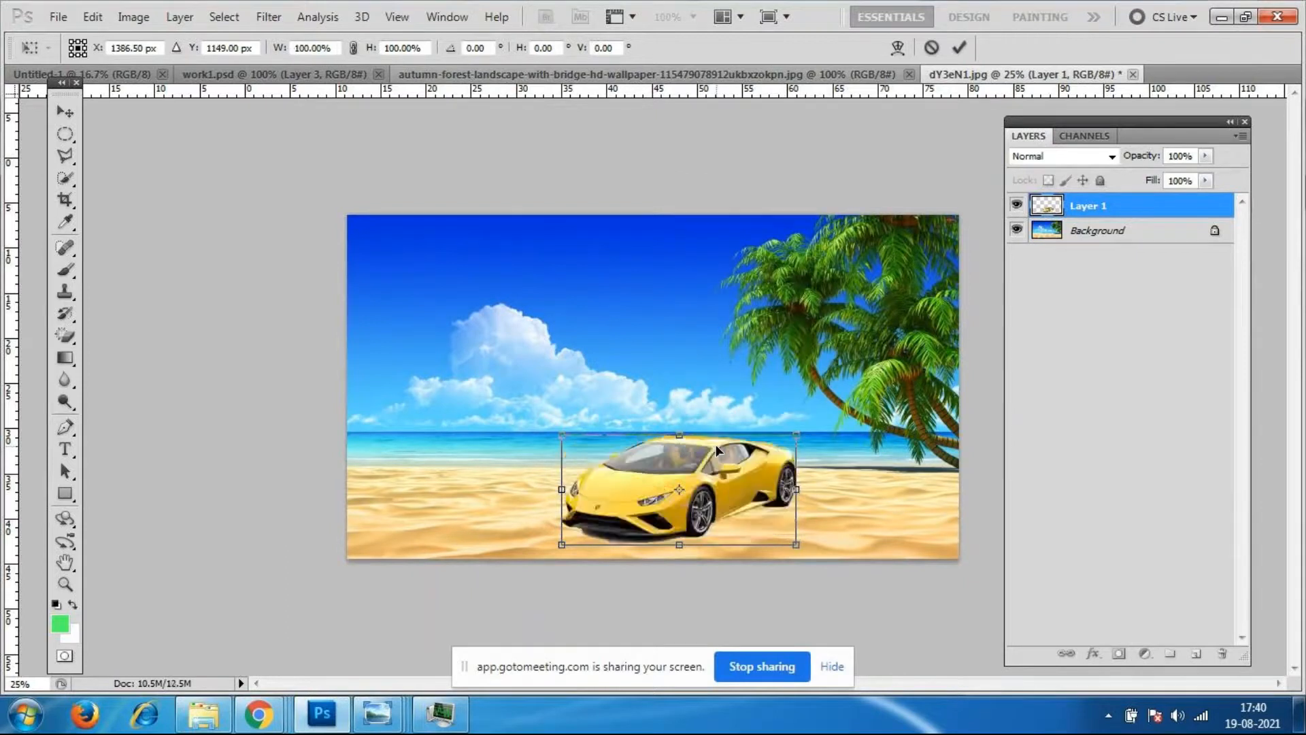
{"action": "right_click", "coordinate": [716, 470]}
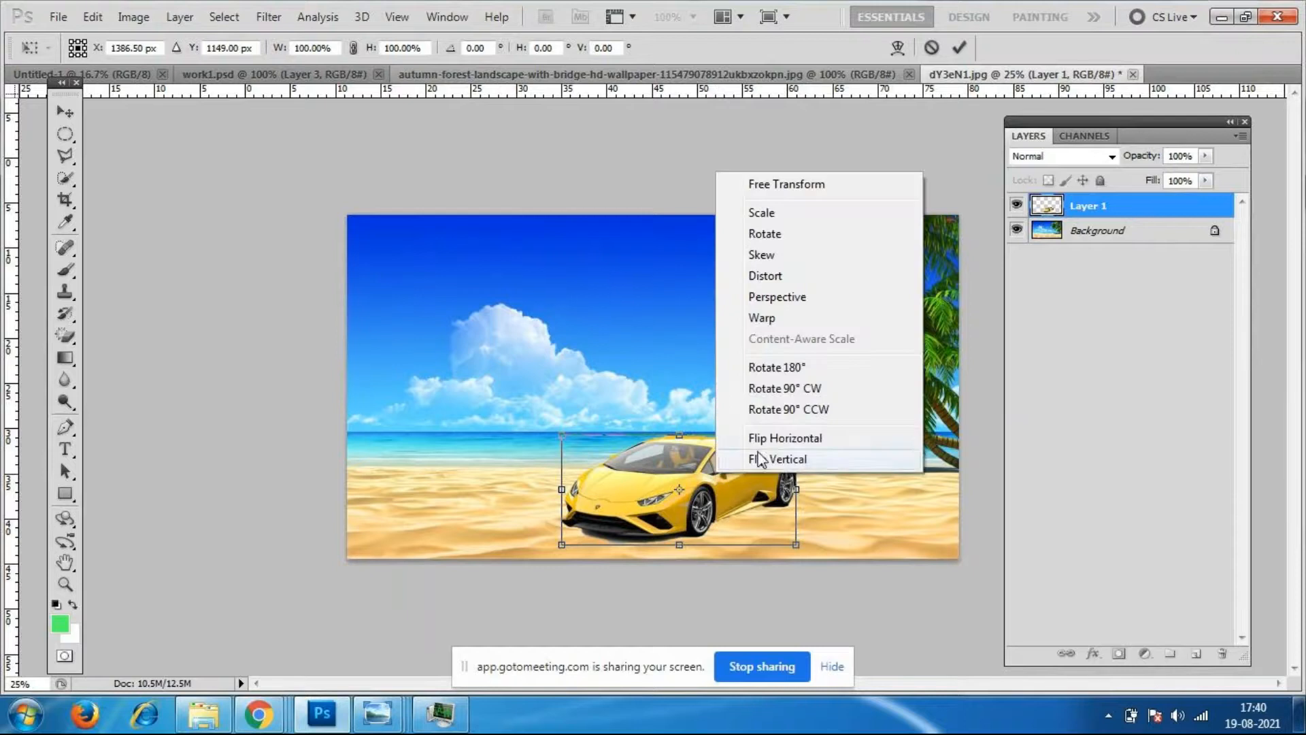
{"action": "left_click", "coordinate": [782, 438]}
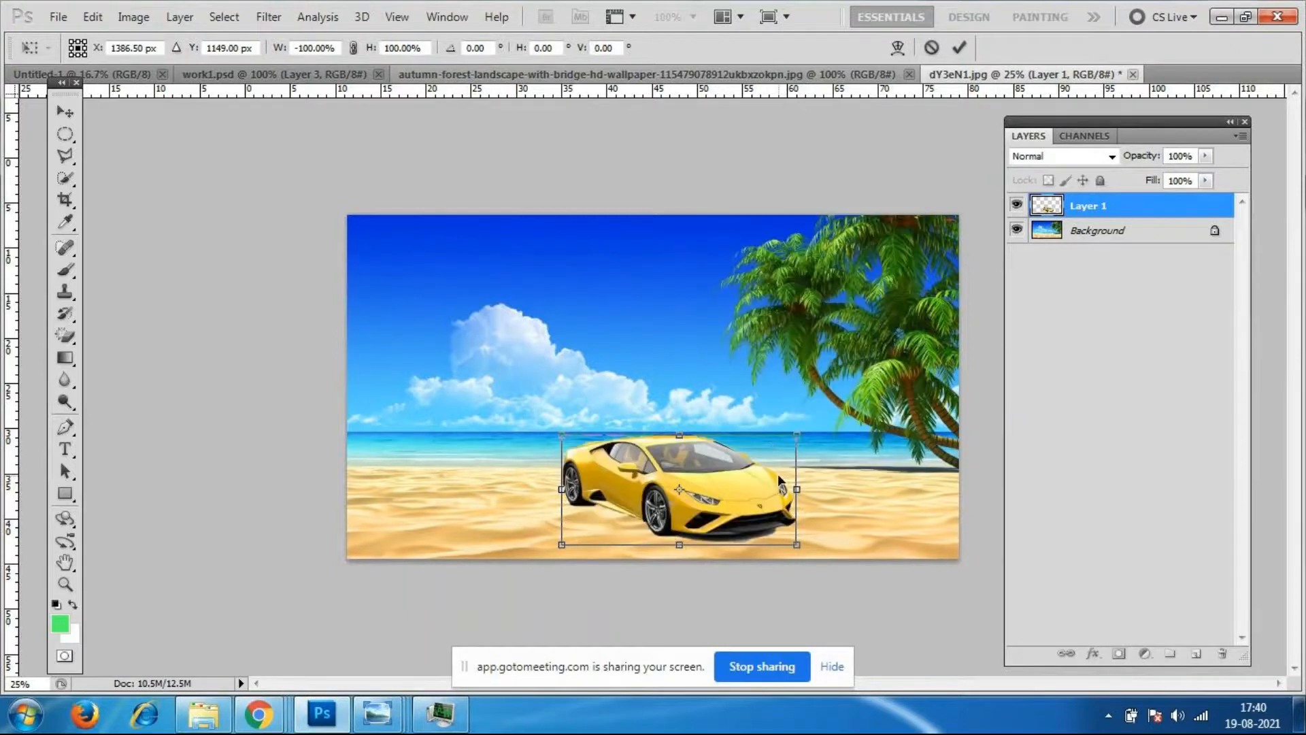
{"action": "key", "text": "ctrl+z"}
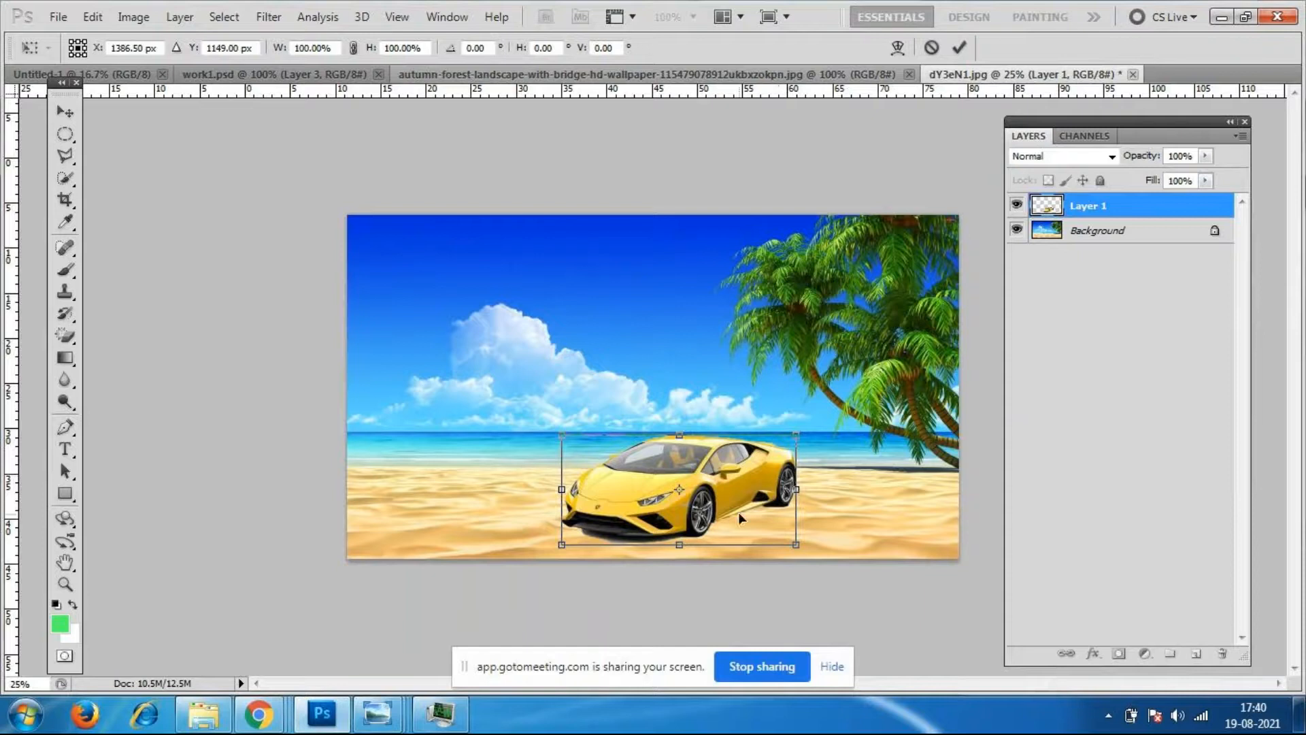
{"action": "key", "text": "Return"}
{"action": "key", "text": "w"}
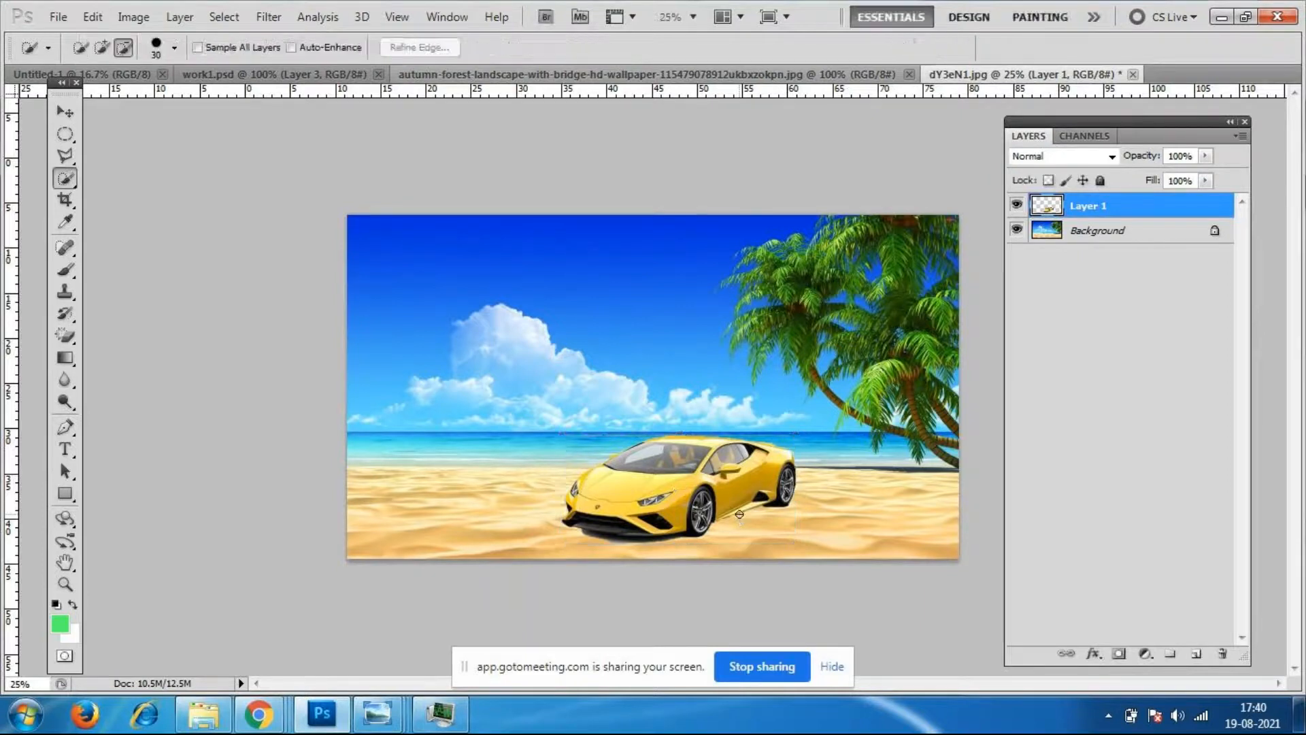
Flip the car horizontally and move it across the sand to the side of the beach opposite the palm trees.
{"action": "key", "text": "ctrl+t"}
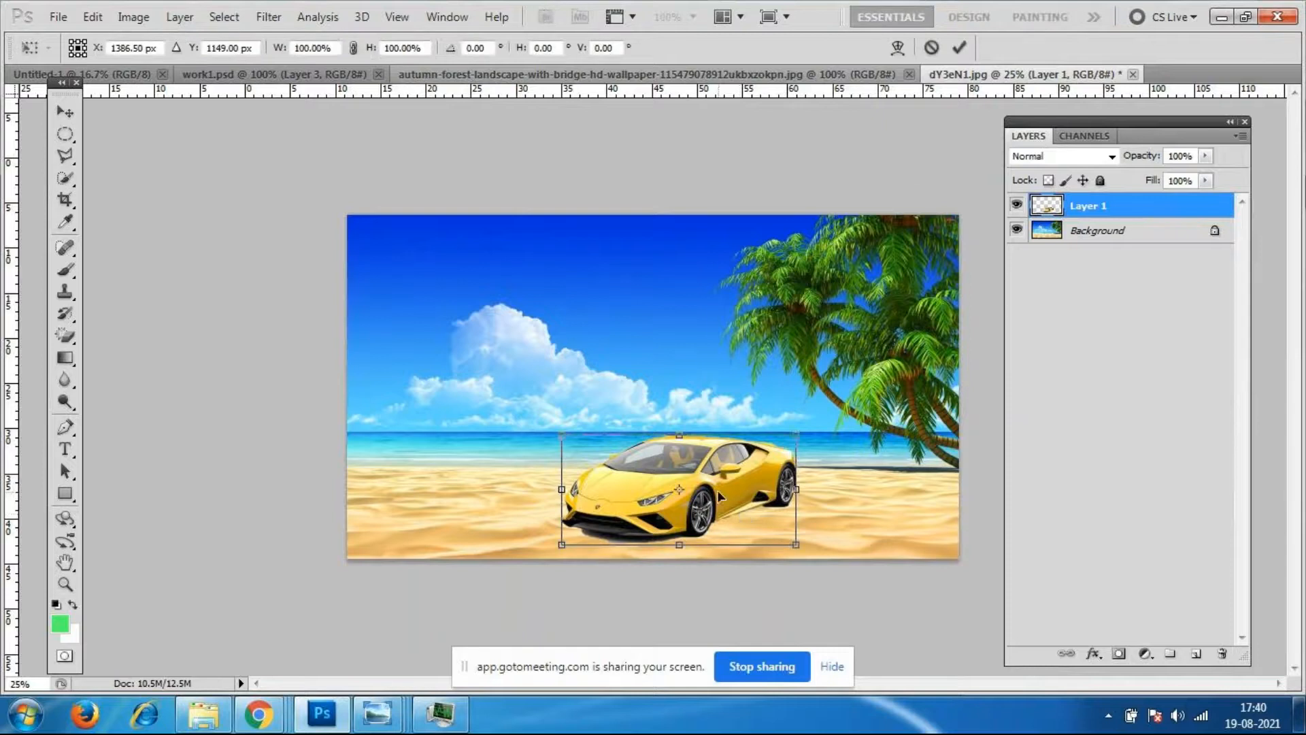
{"action": "right_click", "coordinate": [719, 493]}
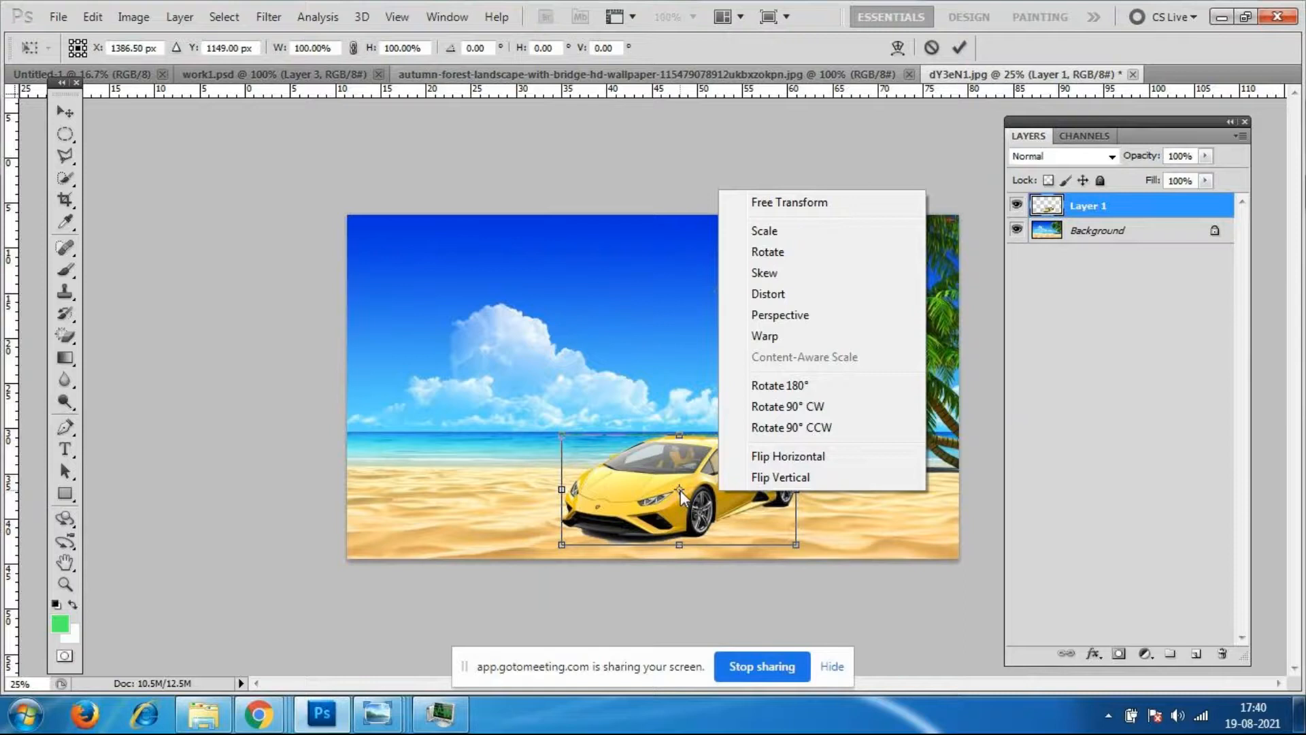
{"action": "left_click", "coordinate": [827, 457]}
{"action": "left_click_drag", "start_coordinate": [747, 484], "coordinate": [554, 483]}
{"action": "key", "text": "w"}
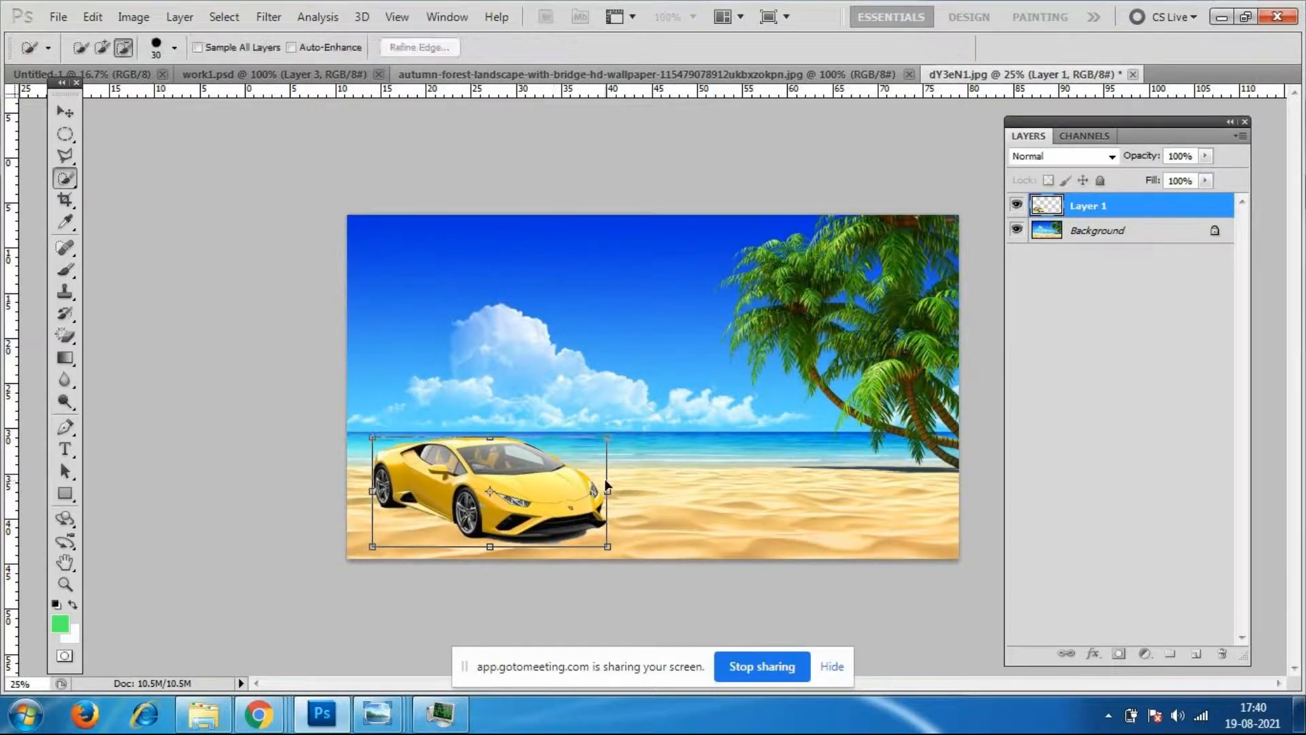
{"action": "key", "text": "Return"}
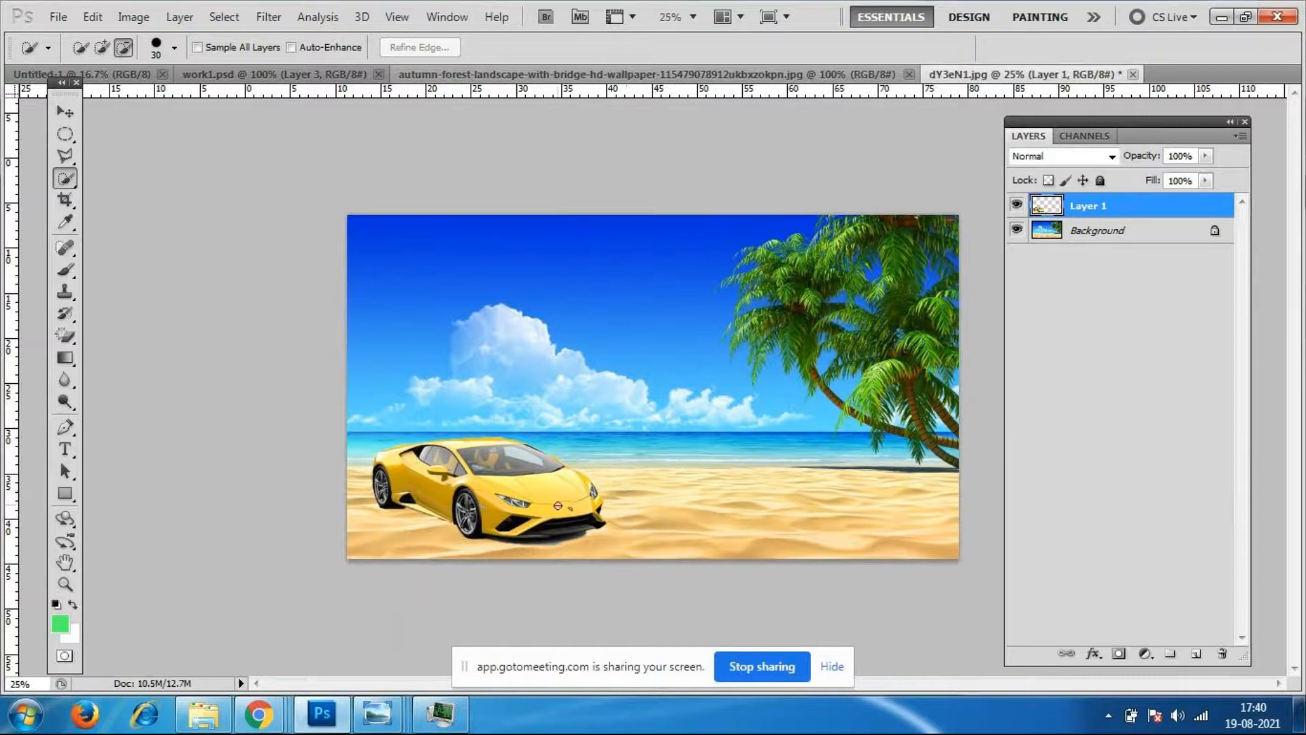
Scale the flipped car up proportionally from its centre to about 105.8%.
{"action": "key", "text": "ctrl+t"}
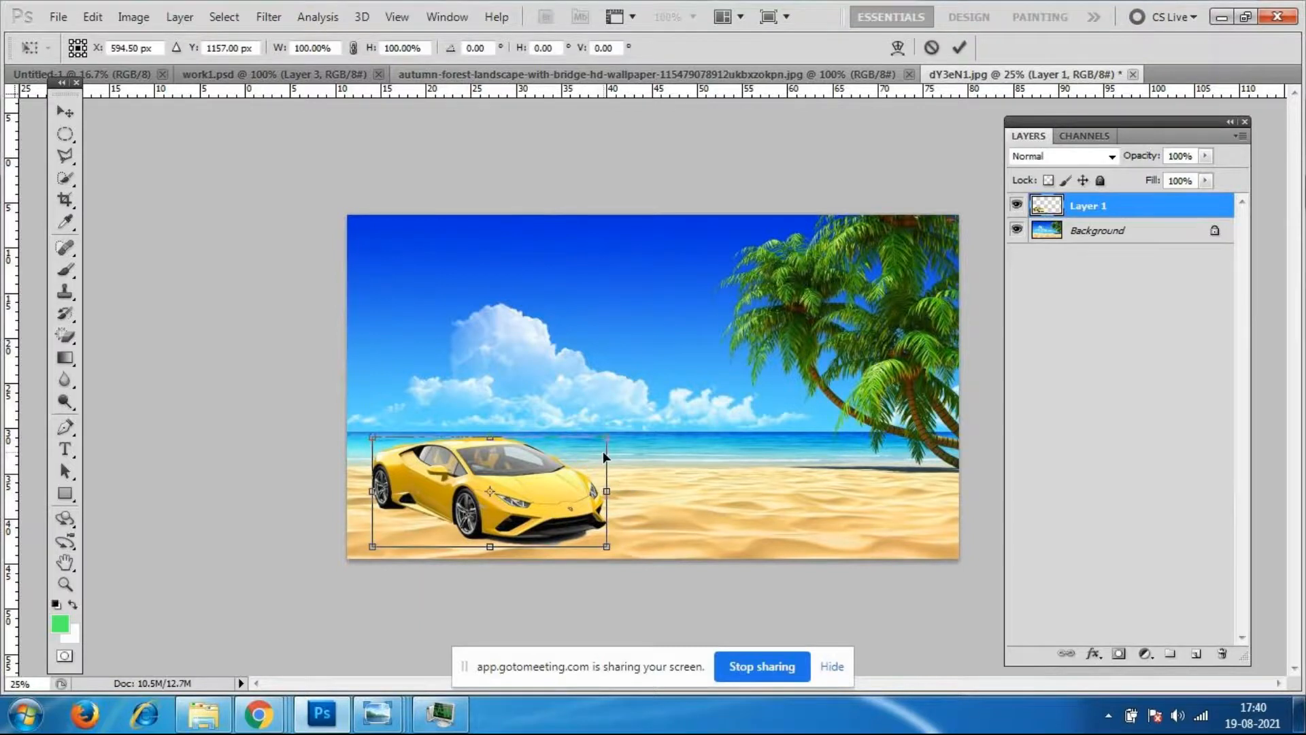
{"action": "mouse_move", "coordinate": [606, 438]}
{"action": "left_mouse_down"}
{"action": "mouse_move", "coordinate": [624, 432]}
{"action": "mouse_move", "coordinate": [616, 439]}
{"action": "left_mouse_up"}
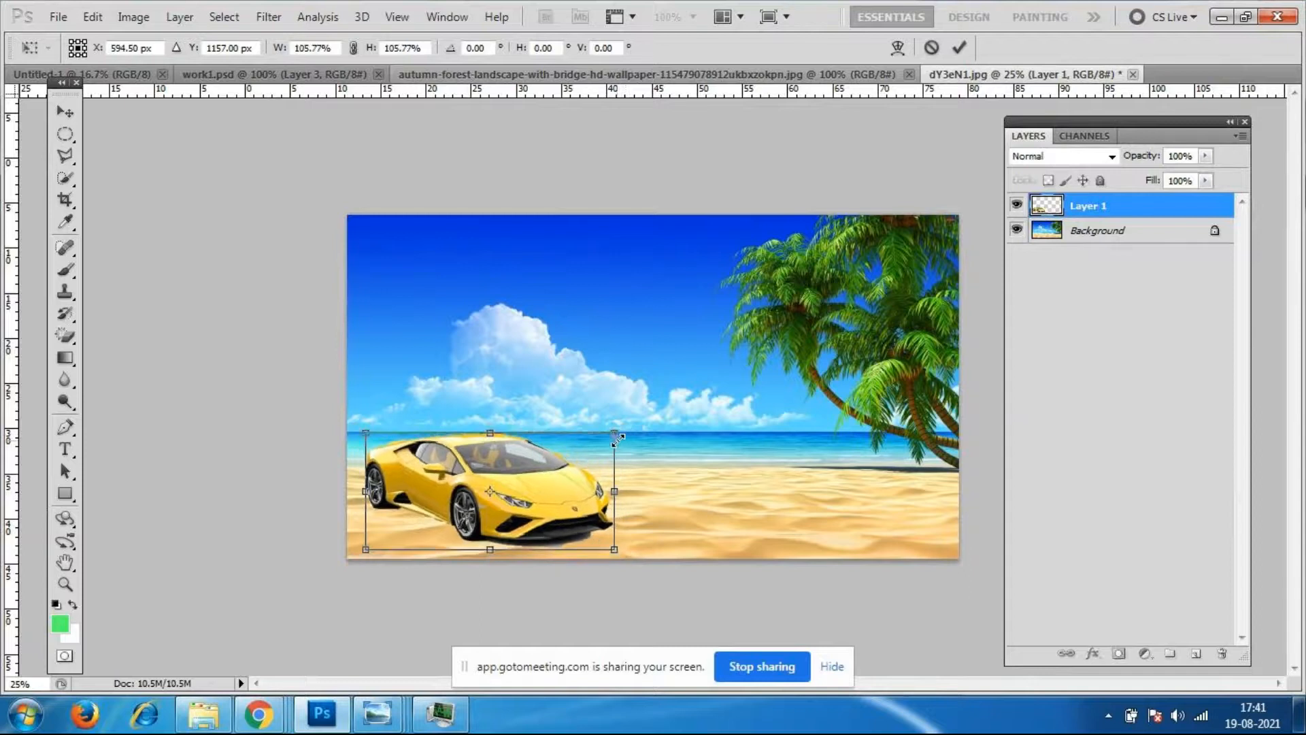
{"action": "key", "text": "Return"}
{"action": "key", "text": "w"}
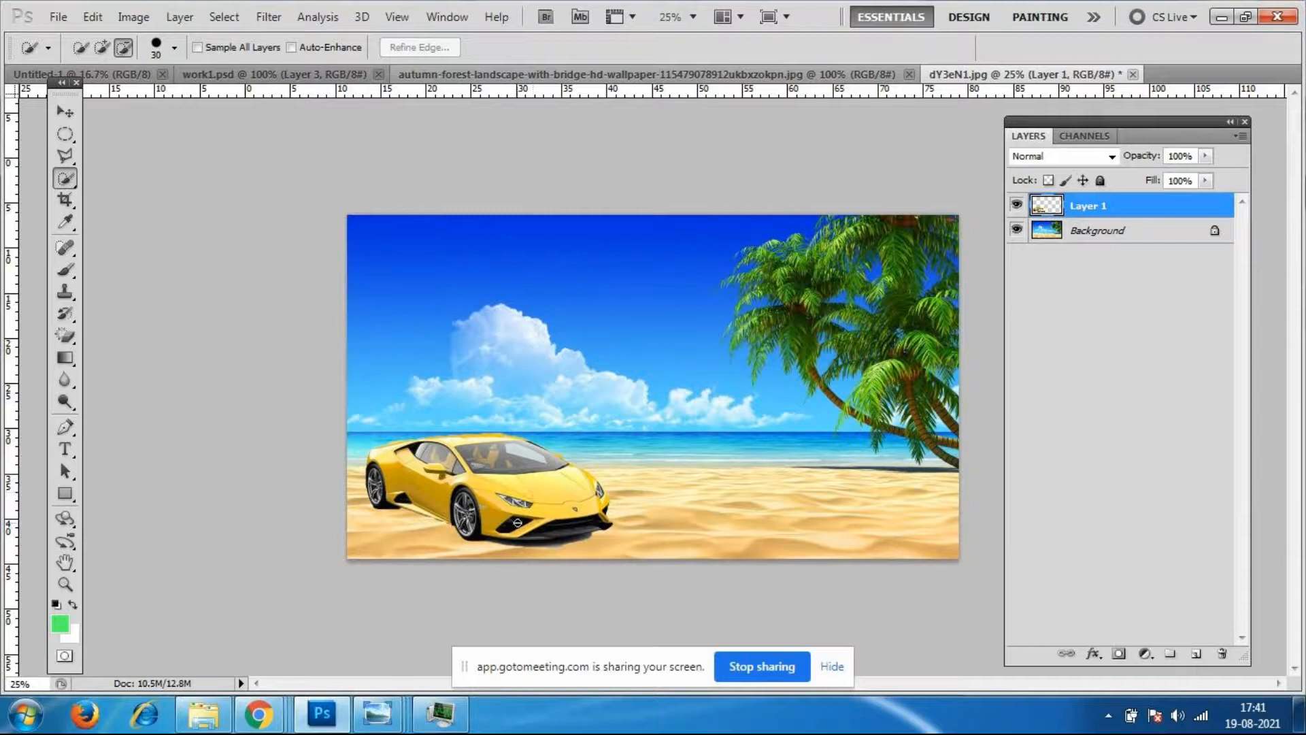
Duplicate Layer 1 within dY3eN1.jpg and move the duplicate car across the sand beside the original, near the palm trees.
{"action": "left_click", "coordinate": [65, 112]}
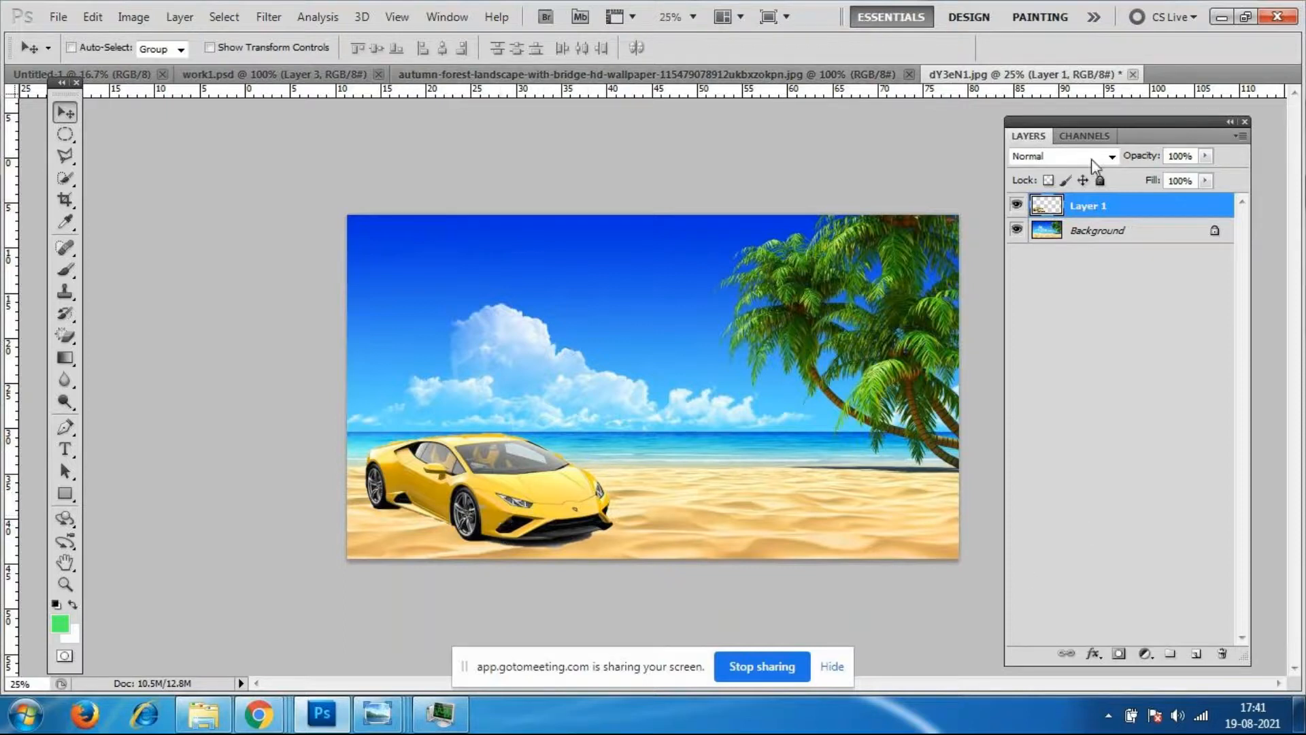
{"action": "left_click_drag", "start_coordinate": [1152, 124], "coordinate": [1138, 132]}
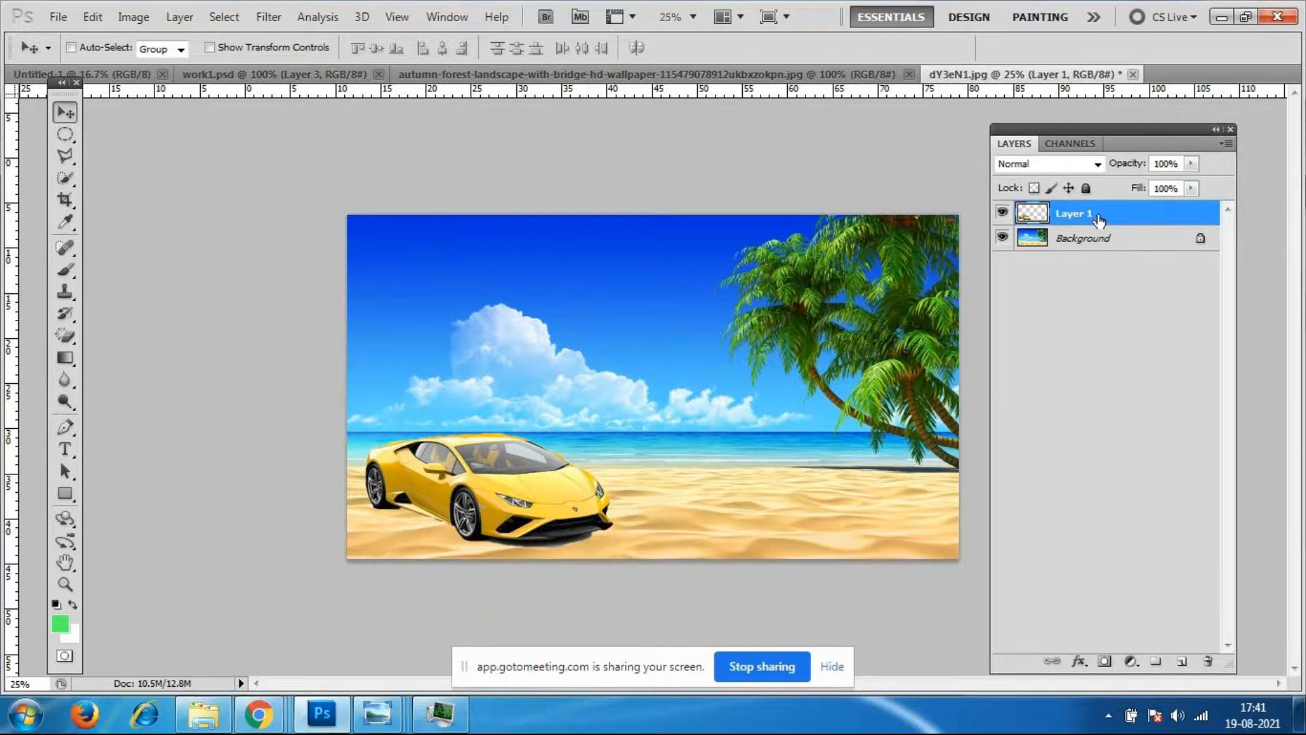
{"action": "right_click", "coordinate": [1109, 216]}
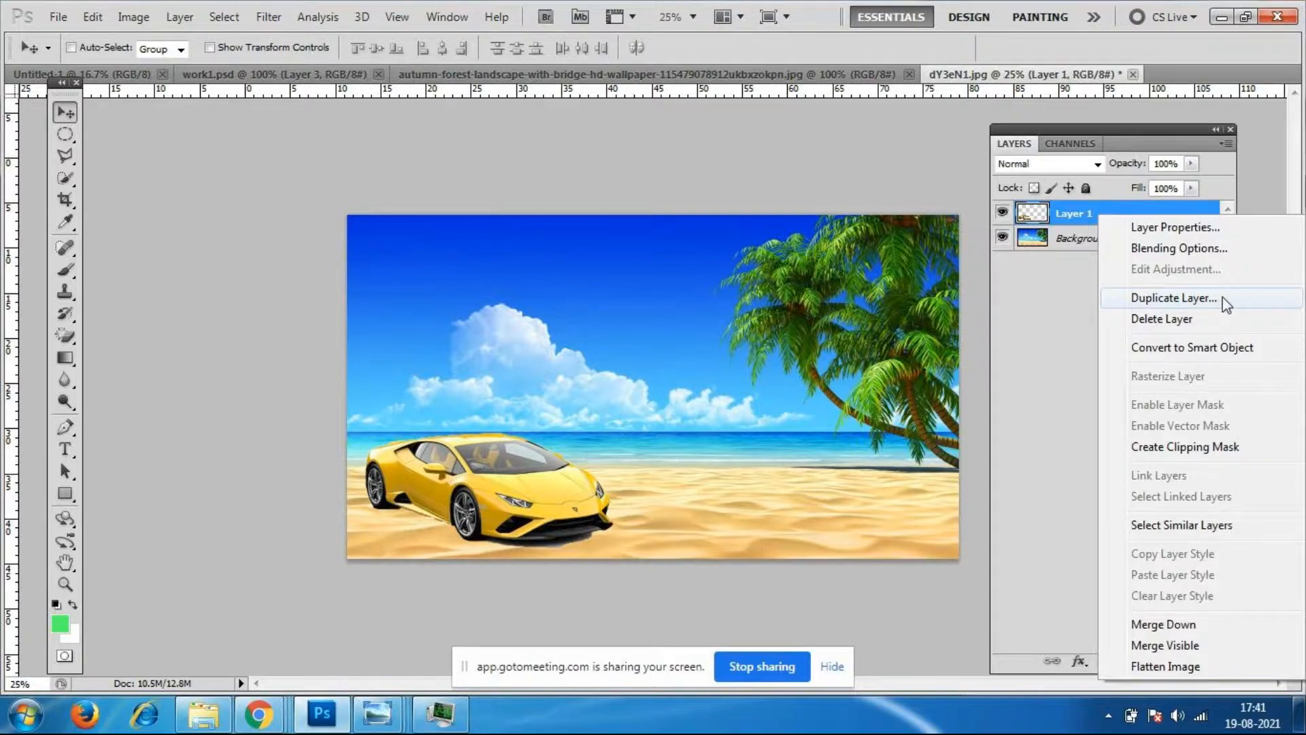
{"action": "left_click", "coordinate": [1213, 300]}
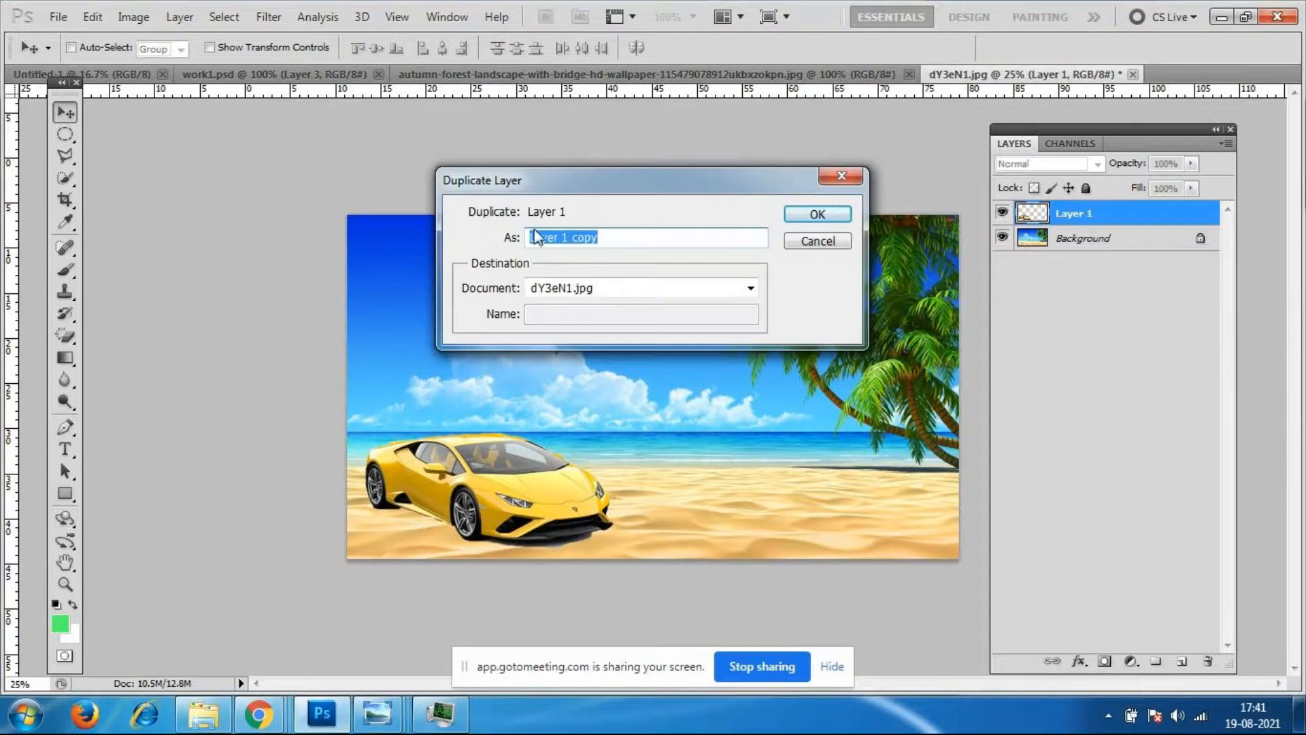
{"action": "left_click", "coordinate": [823, 215]}
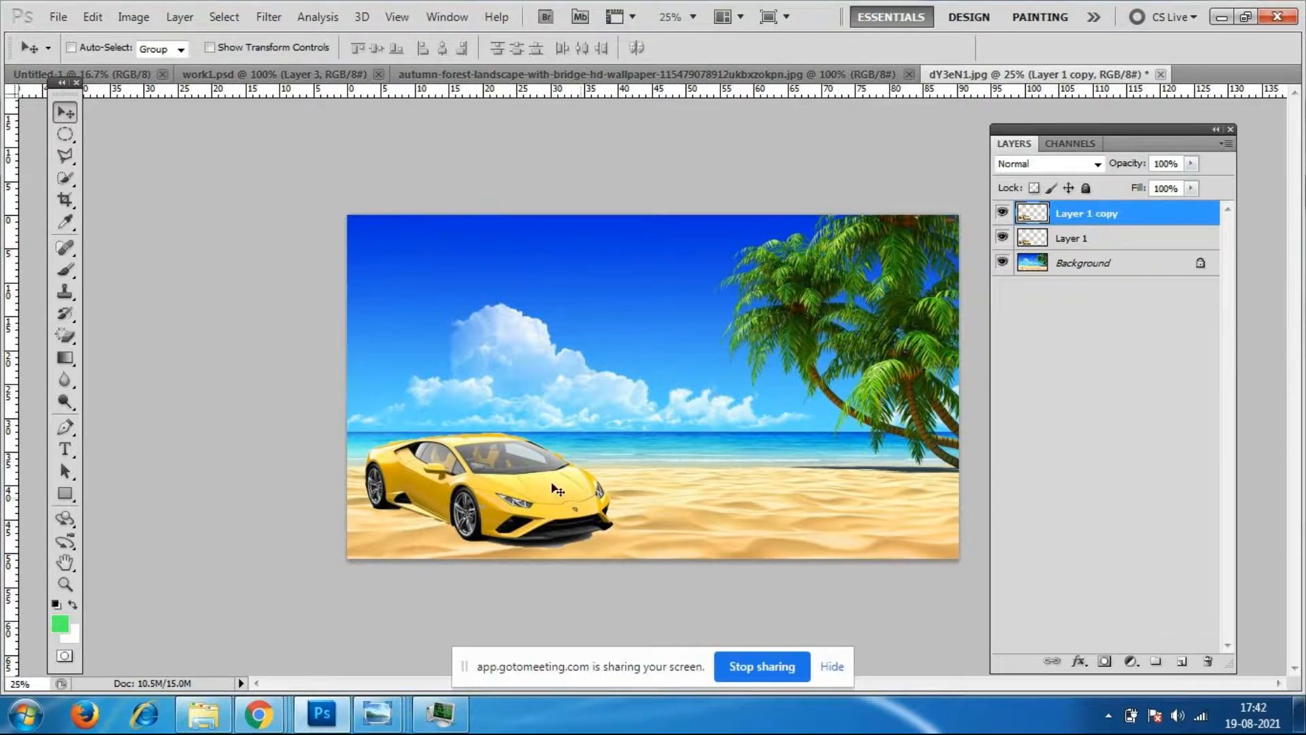
{"action": "left_click_drag", "start_coordinate": [529, 504], "coordinate": [817, 496]}
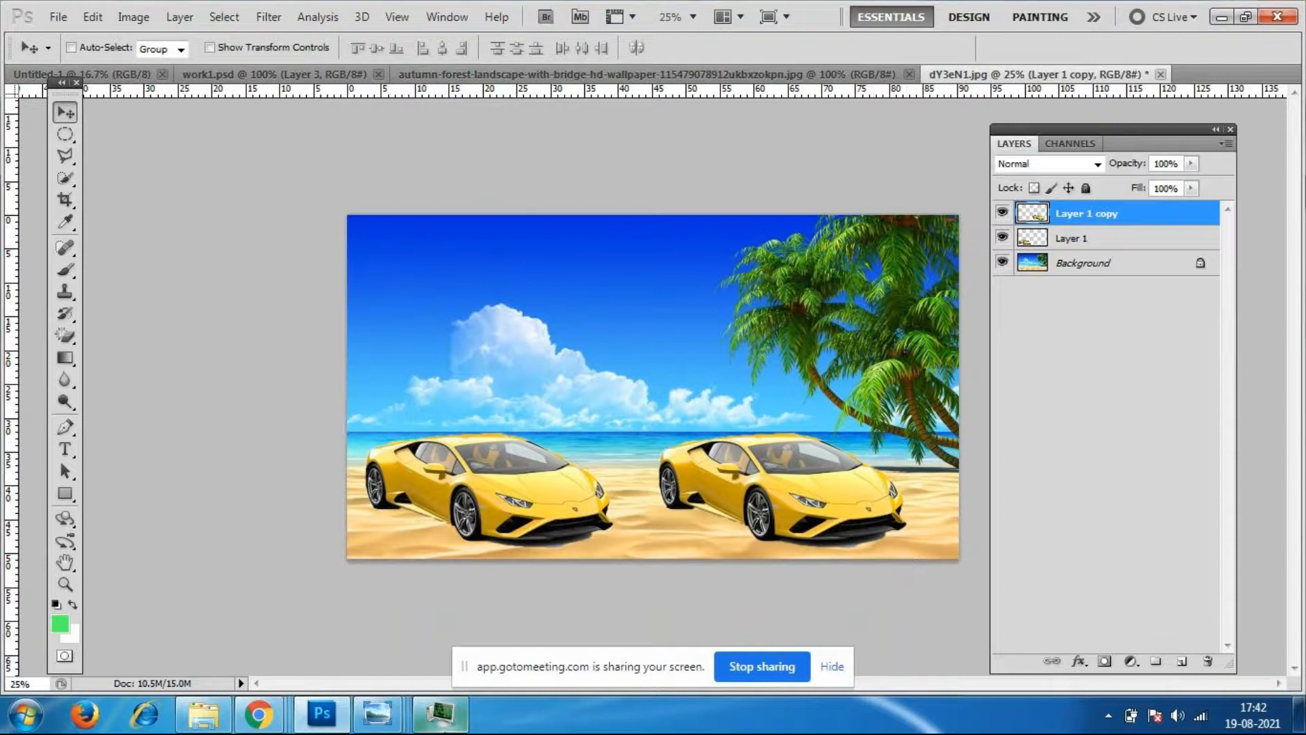
Try flipping the duplicate car horizontally so that it faces the original car.
{"action": "mouse_move", "coordinate": [441, 714]}
{"action": "key", "text": "ctrl+t"}
{"action": "right_click", "coordinate": [862, 487]}
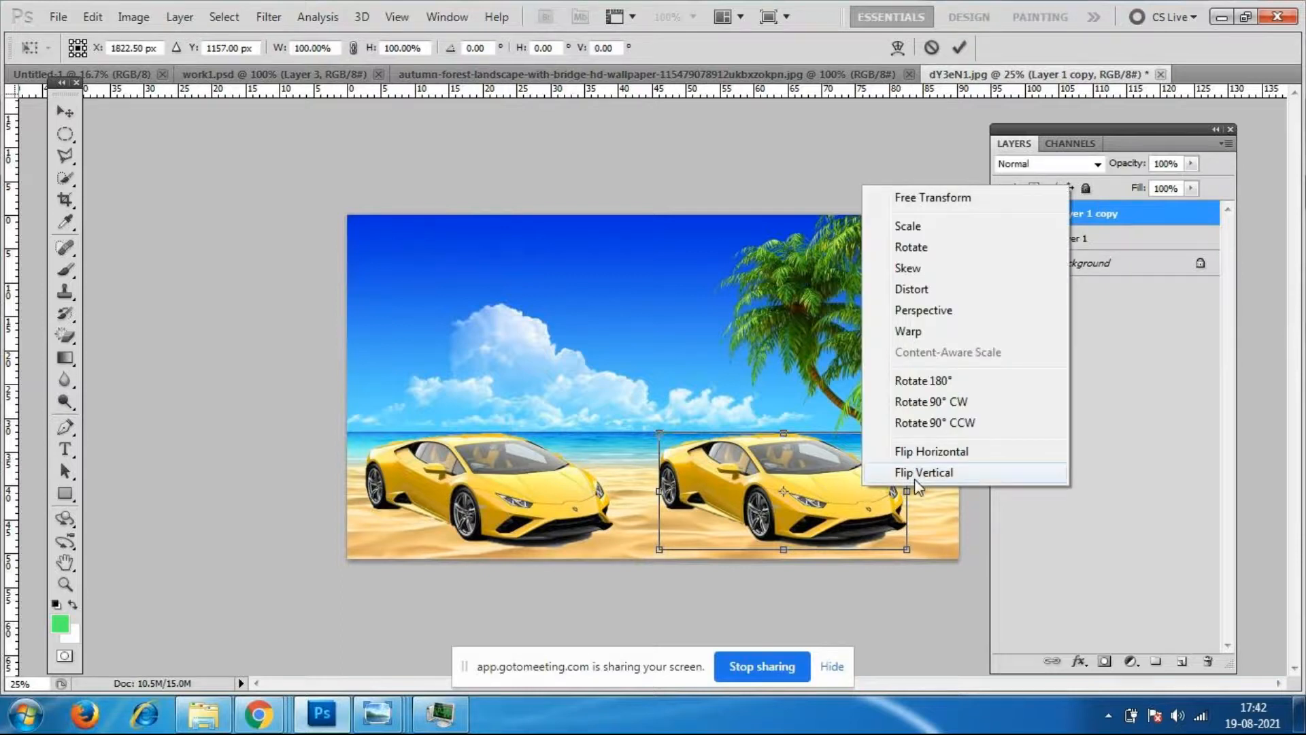
{"action": "left_click", "coordinate": [929, 454]}
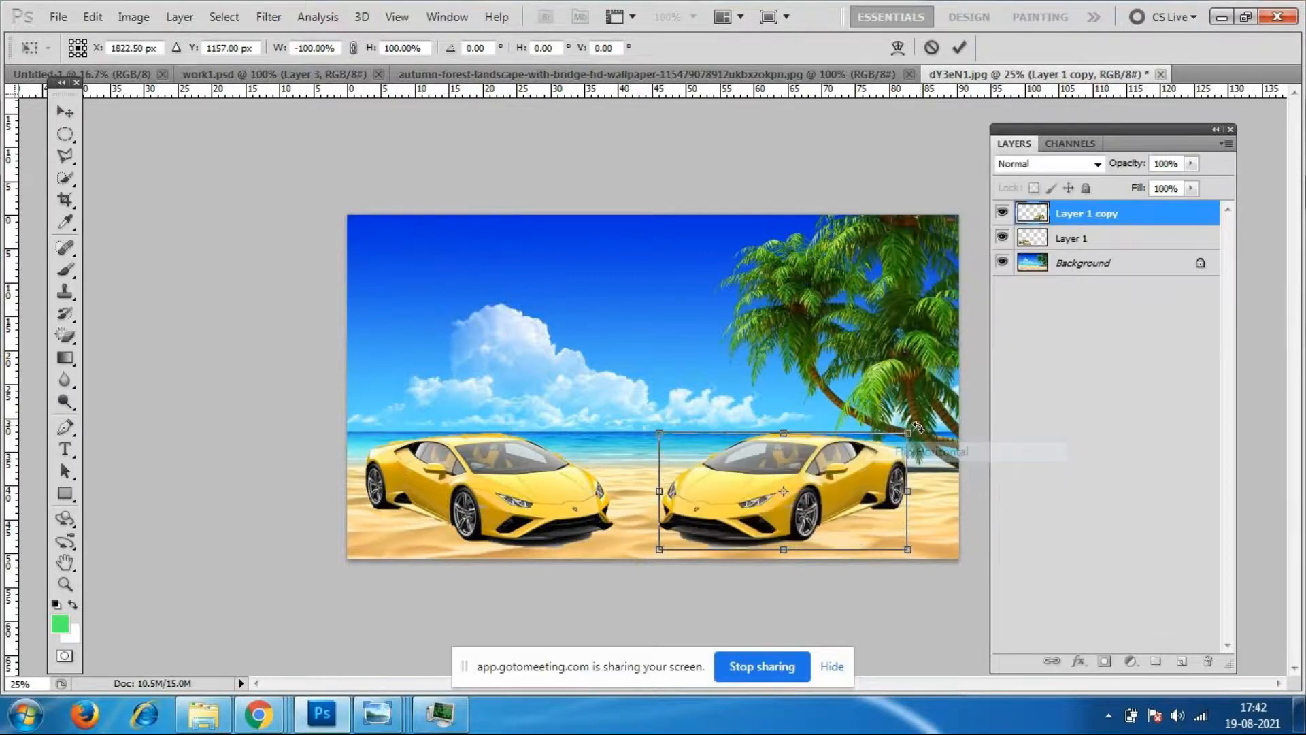
{"action": "key", "text": "Return"}
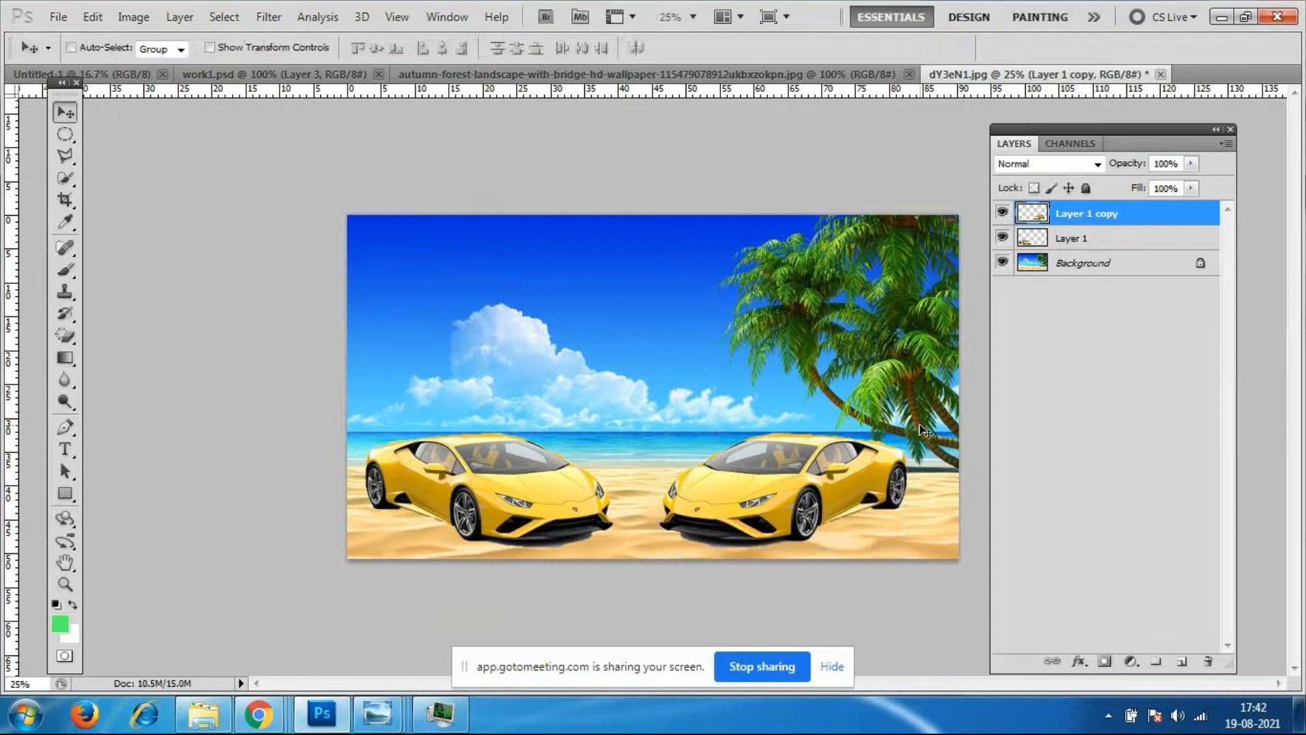
{"action": "key", "text": "ctrl+plus"}
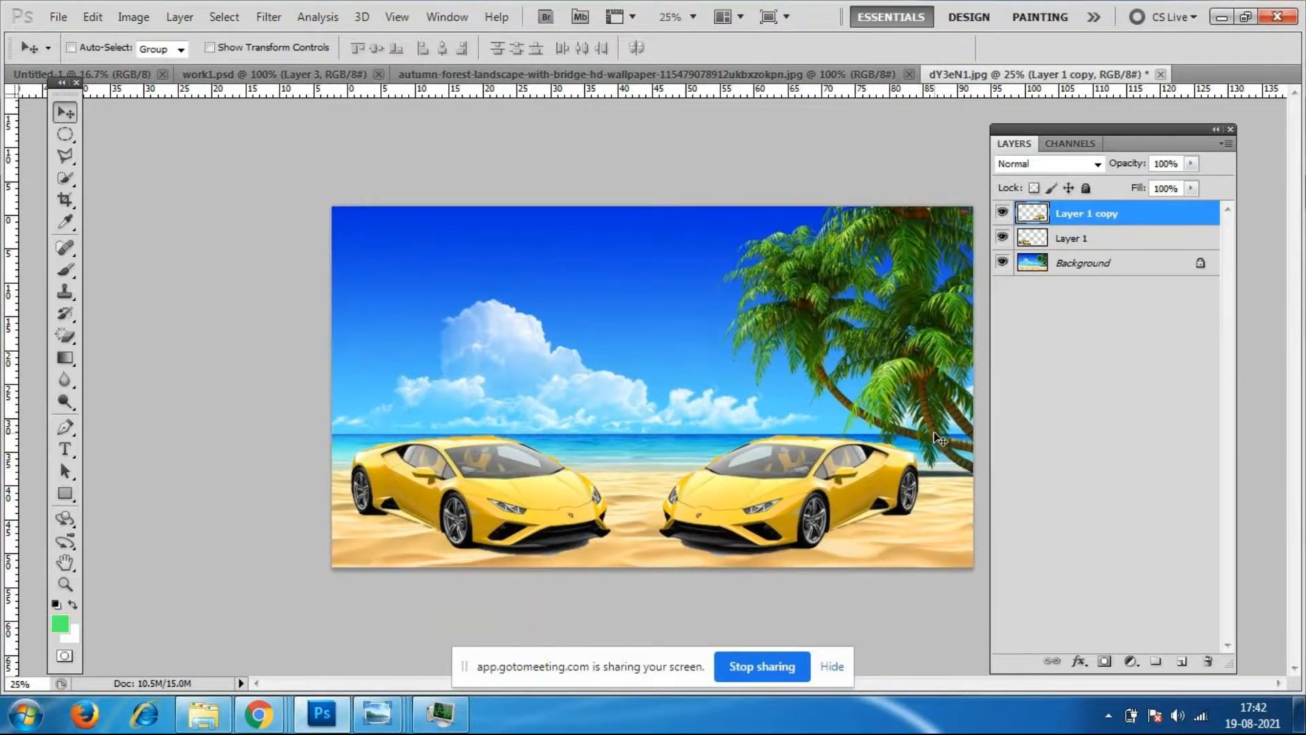
{"action": "key", "text": "ctrl+minus"}
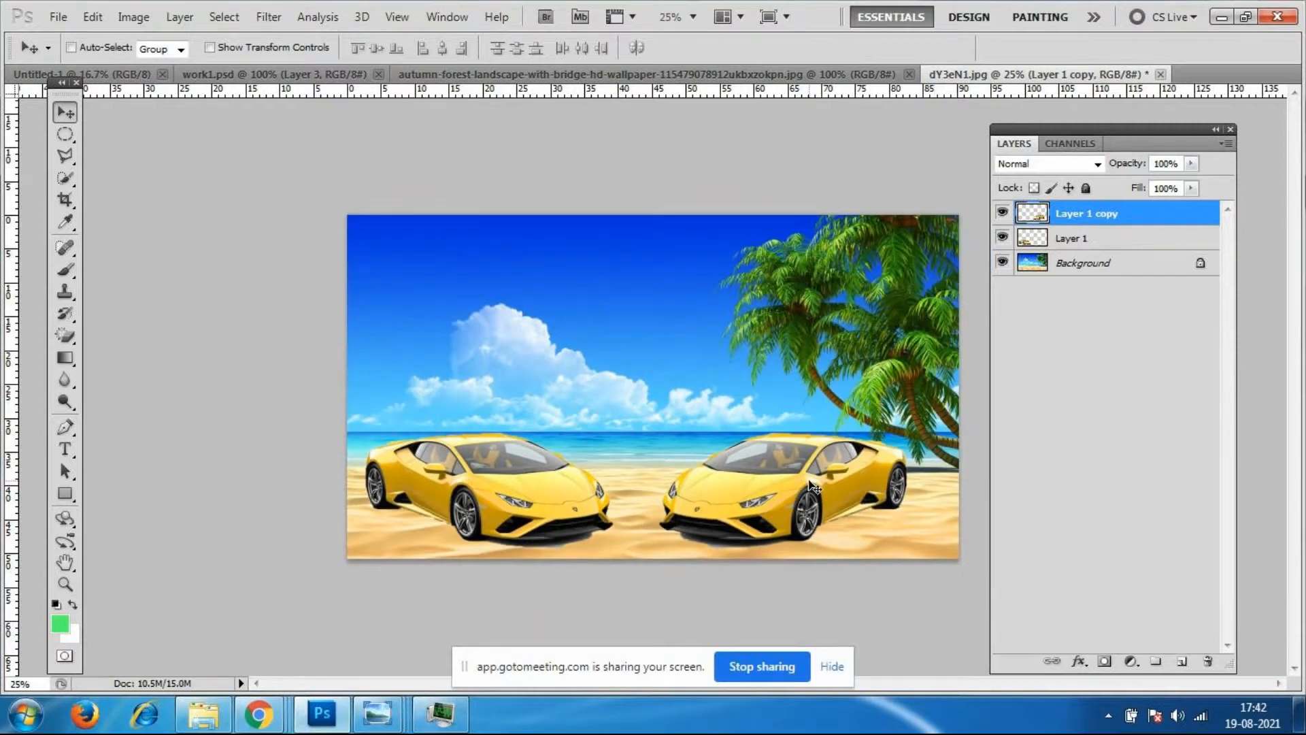
Try scaling the flipped duplicate down proportionally to about 72% and 88% while repositioning it, cancel, and undo its horizontal flip.
{"action": "key", "text": "ctrl+t"}
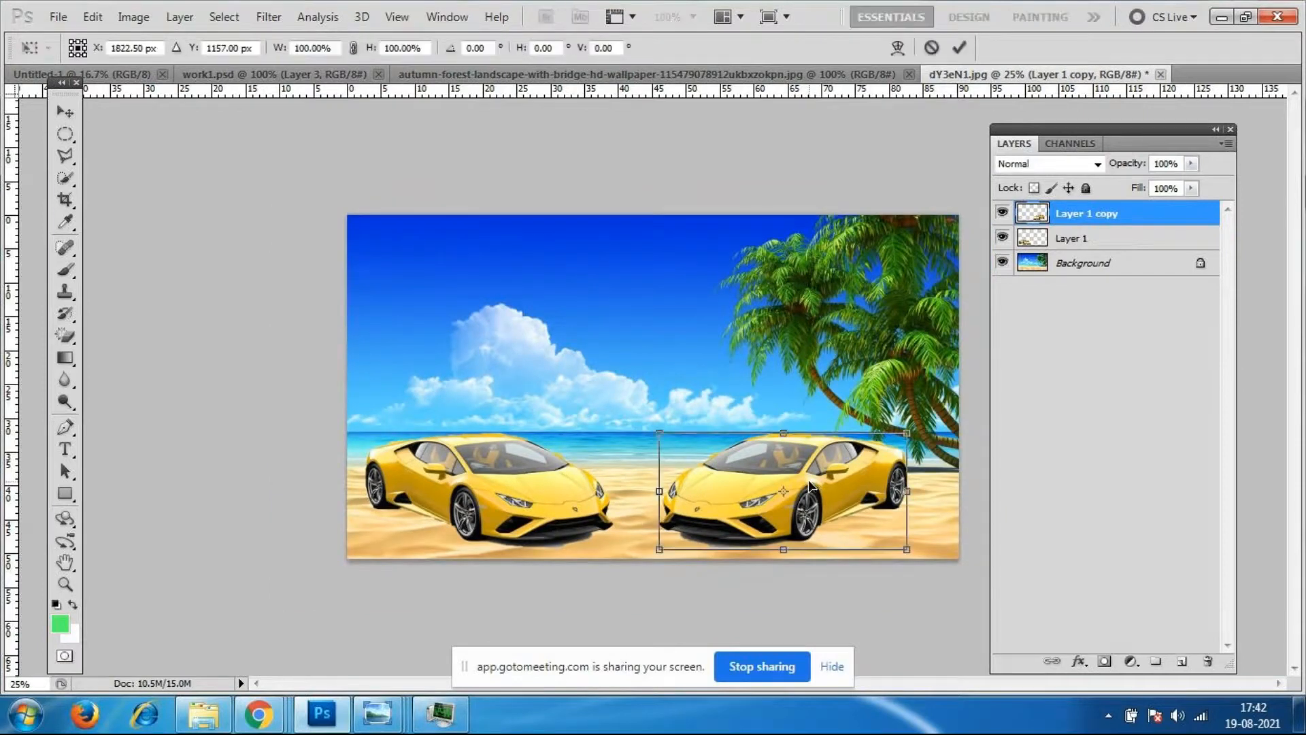
{"action": "left_click_drag", "start_coordinate": [909, 544], "coordinate": [872, 534]}
{"action": "left_click_drag", "start_coordinate": [836, 473], "coordinate": [896, 470]}
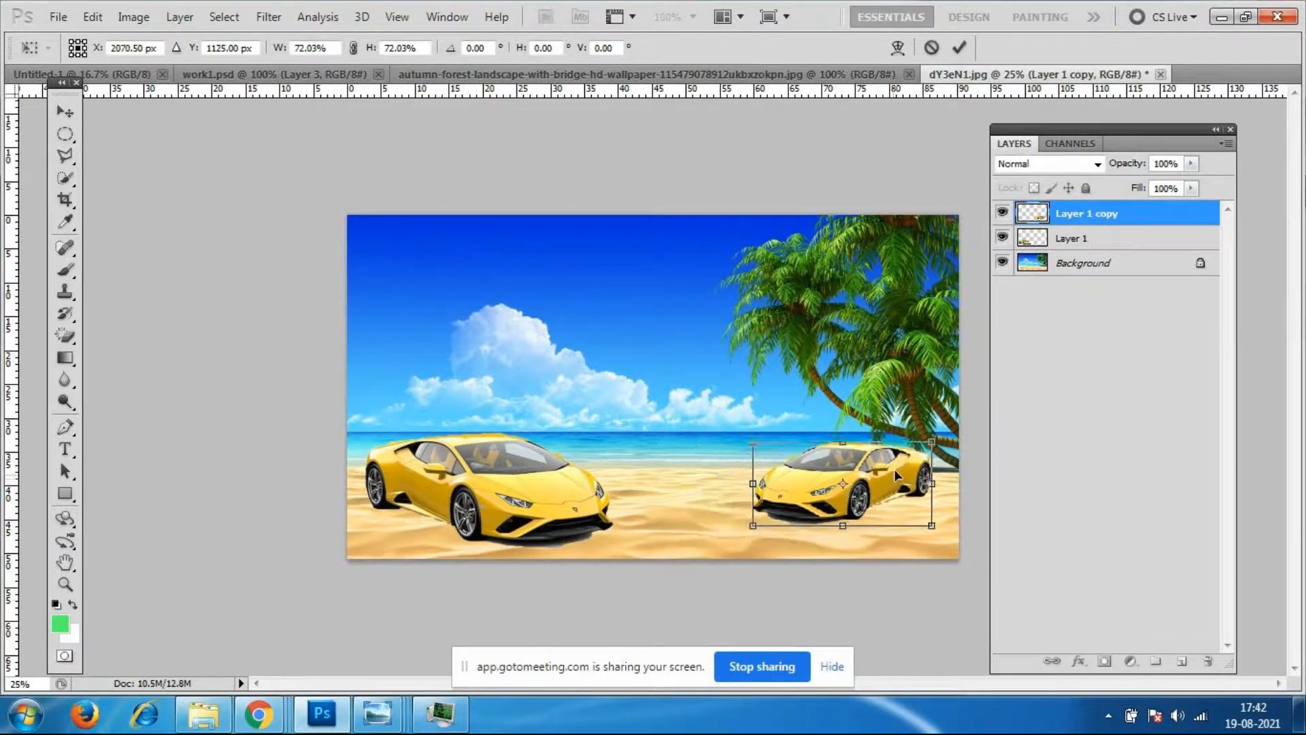
{"action": "left_click_drag", "start_coordinate": [933, 517], "coordinate": [800, 484]}
{"action": "left_click_drag", "start_coordinate": [901, 432], "coordinate": [867, 469]}
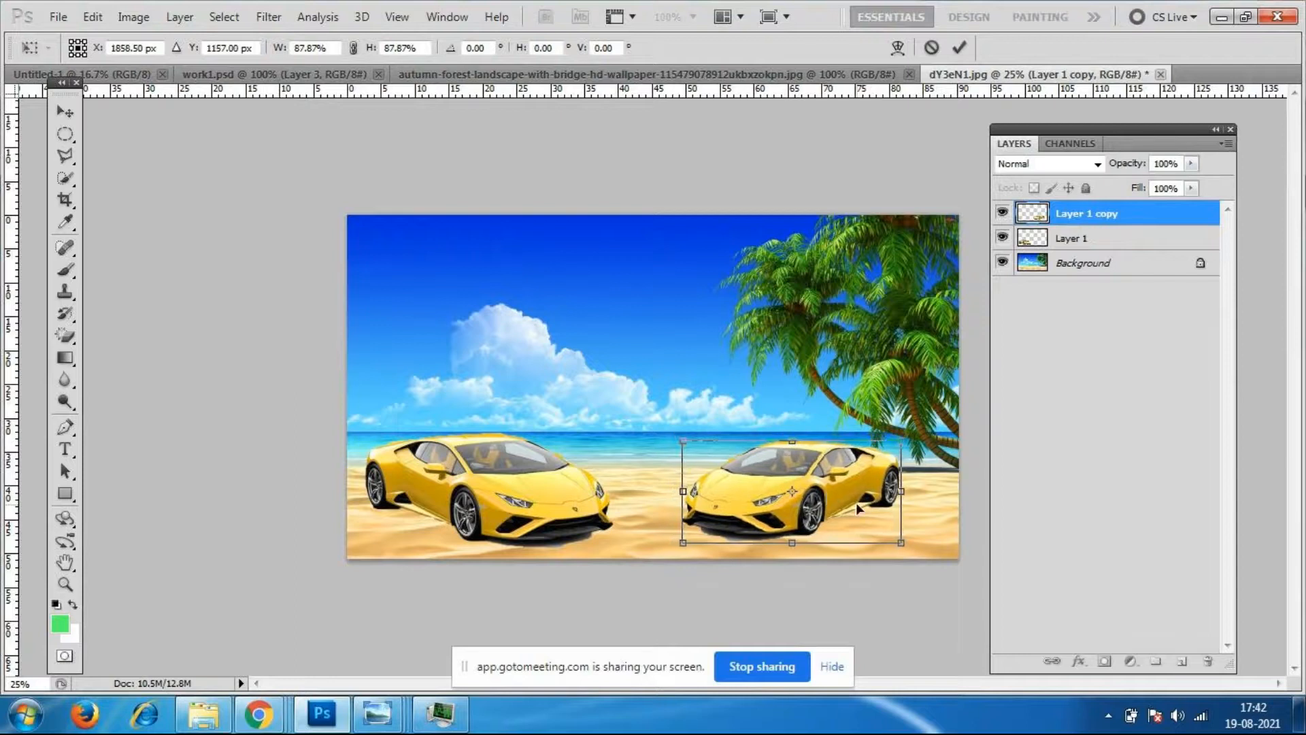
{"action": "key", "text": "Escape"}
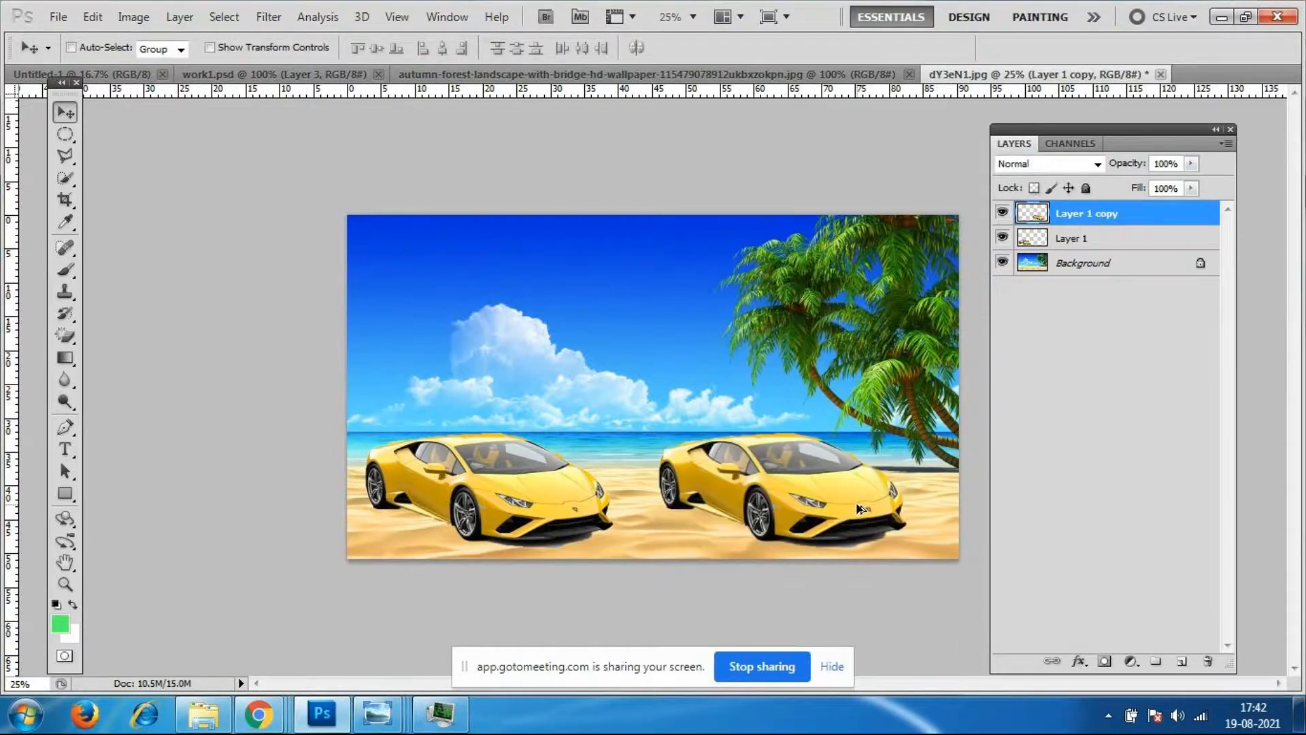
Move the duplicate car slightly up and closer to the original, to about X 1722.5 px, Y 1125 px.
{"action": "key", "text": "ctrl+t"}
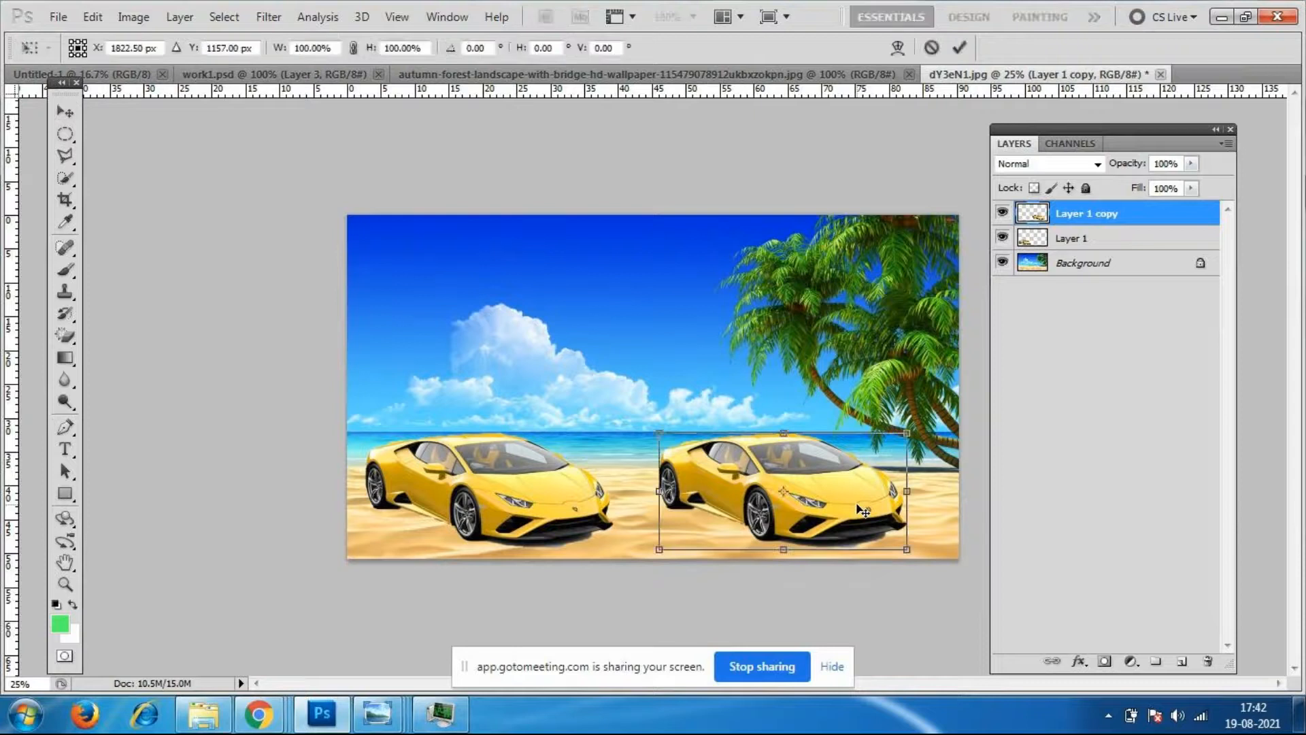
{"action": "mouse_move", "coordinate": [834, 496]}
{"action": "left_mouse_down"}
{"action": "mouse_move", "coordinate": [737, 499]}
{"action": "mouse_move", "coordinate": [847, 495]}
{"action": "mouse_move", "coordinate": [835, 496]}
{"action": "left_mouse_up"}
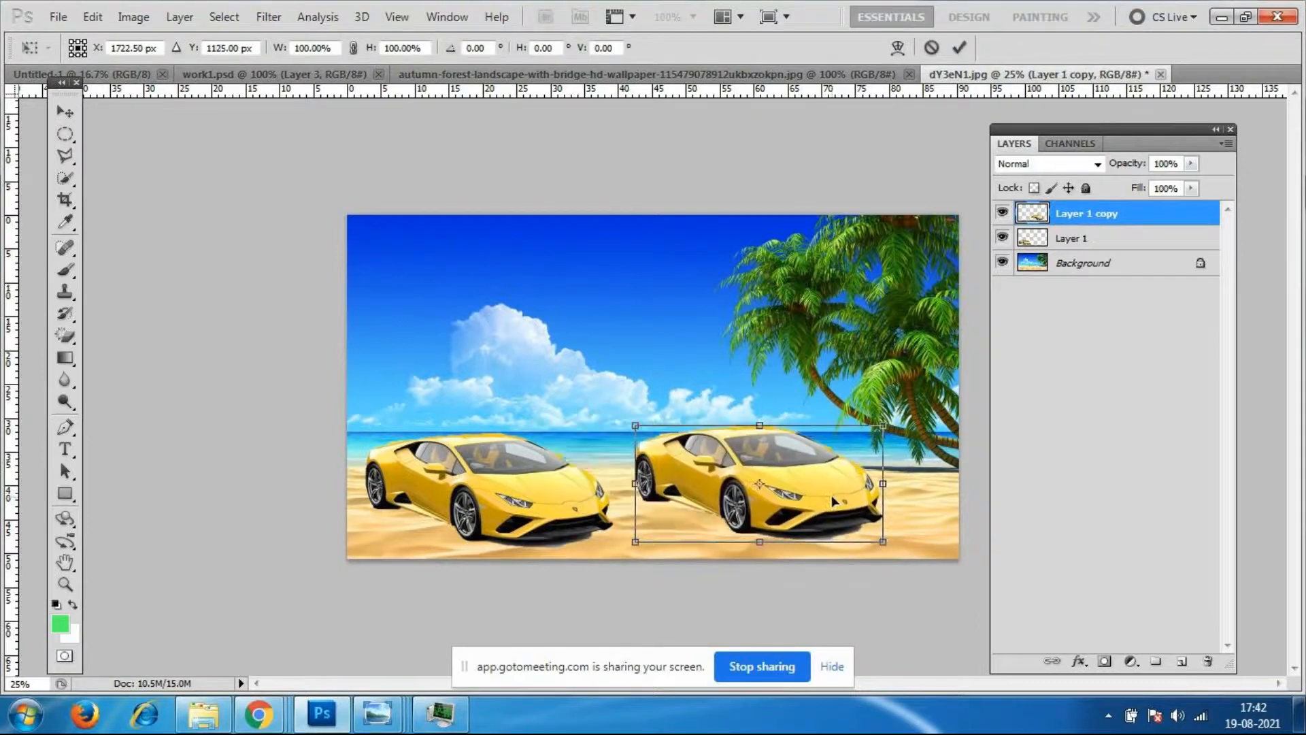
{"action": "key", "text": "Return"}
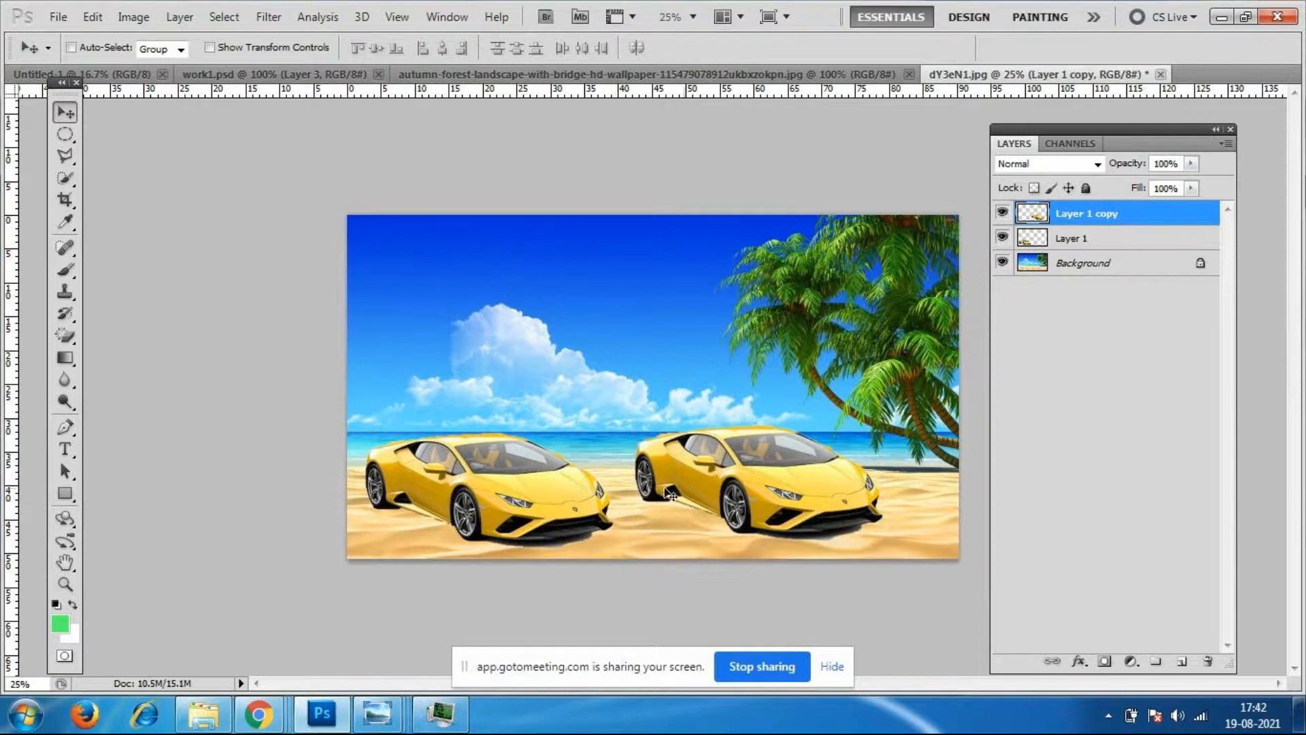
Place Layer 1 copy beneath Layer 1 and move the duplicate car partly behind the original.
{"action": "mouse_move", "coordinate": [1116, 216]}
{"action": "left_mouse_down"}
{"action": "mouse_move", "coordinate": [1119, 239]}
{"action": "mouse_move", "coordinate": [1118, 221]}
{"action": "left_mouse_up"}
{"action": "left_click_drag", "start_coordinate": [1113, 222], "coordinate": [1107, 263]}
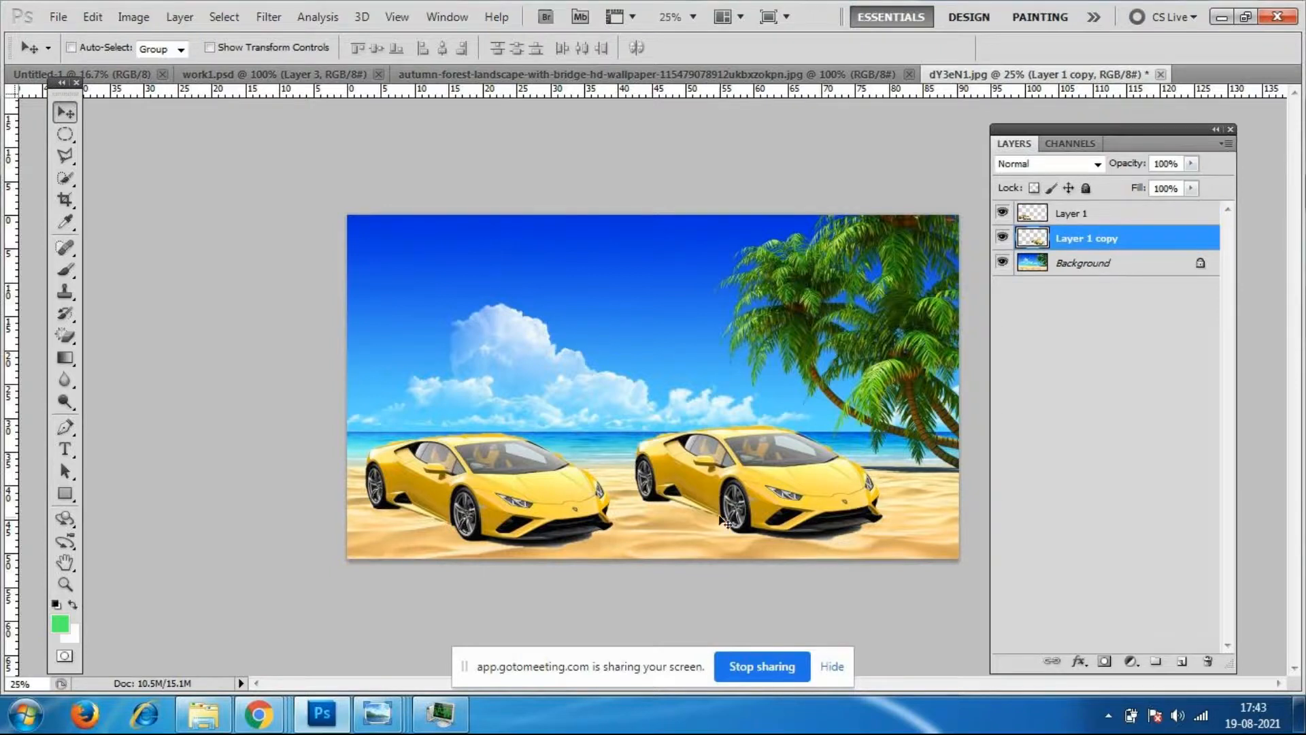
{"action": "left_click_drag", "start_coordinate": [813, 493], "coordinate": [677, 491]}
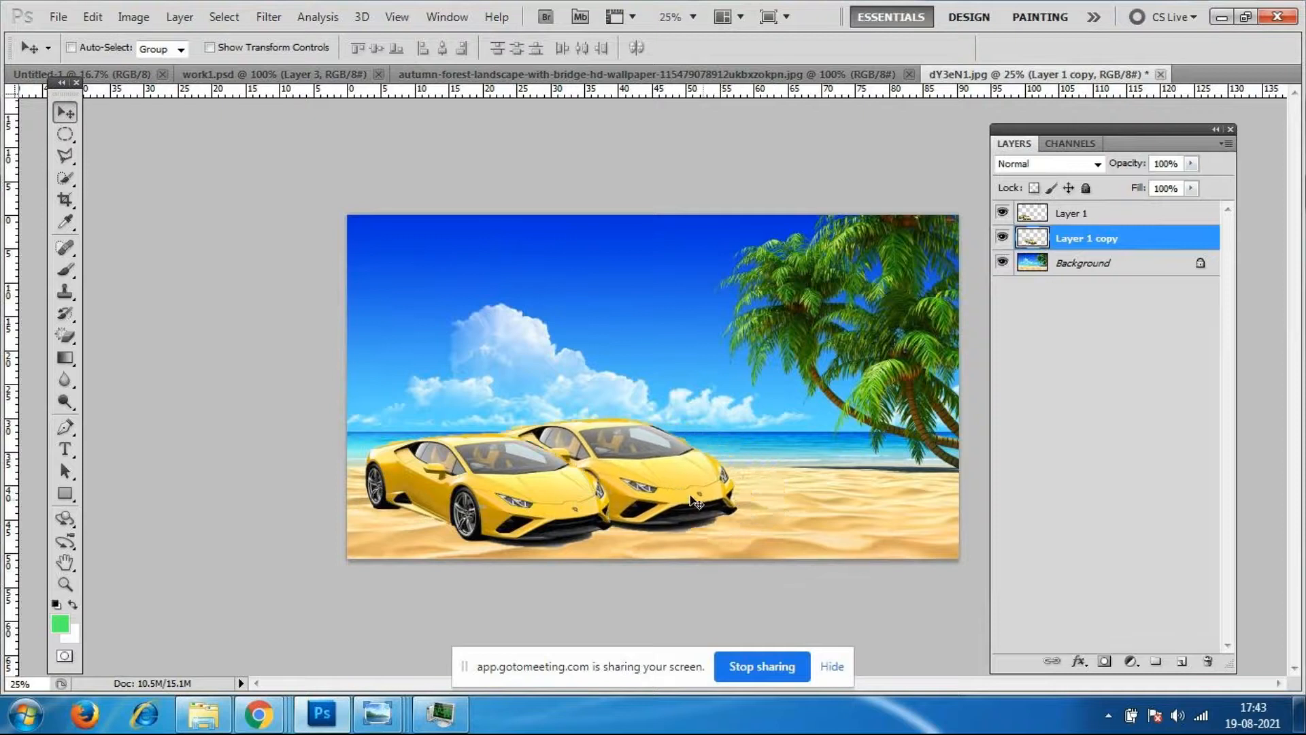
Try scaling the rear car to about 77% behind the original, and undo the scaling, the move and the layer reordering.
{"action": "key", "text": "ctrl+t"}
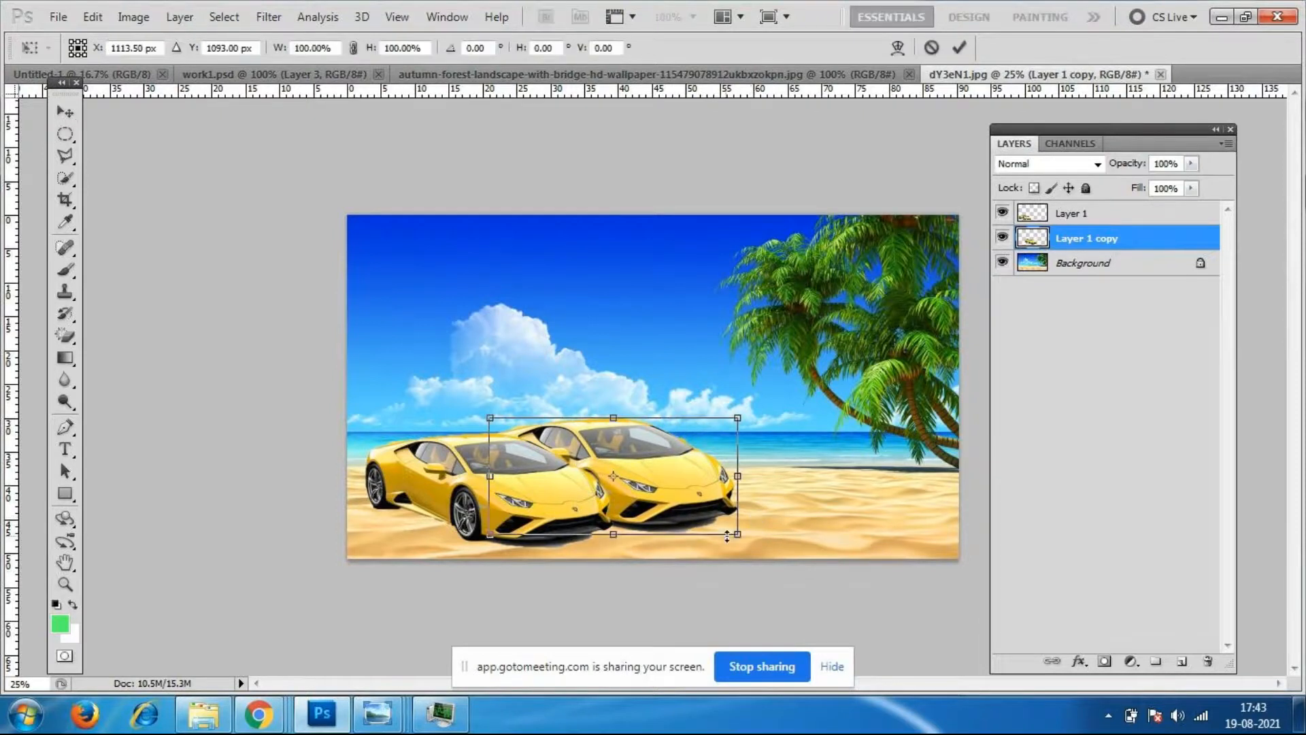
{"action": "left_click_drag", "start_coordinate": [738, 533], "coordinate": [697, 522]}
{"action": "left_click_drag", "start_coordinate": [684, 478], "coordinate": [679, 477]}
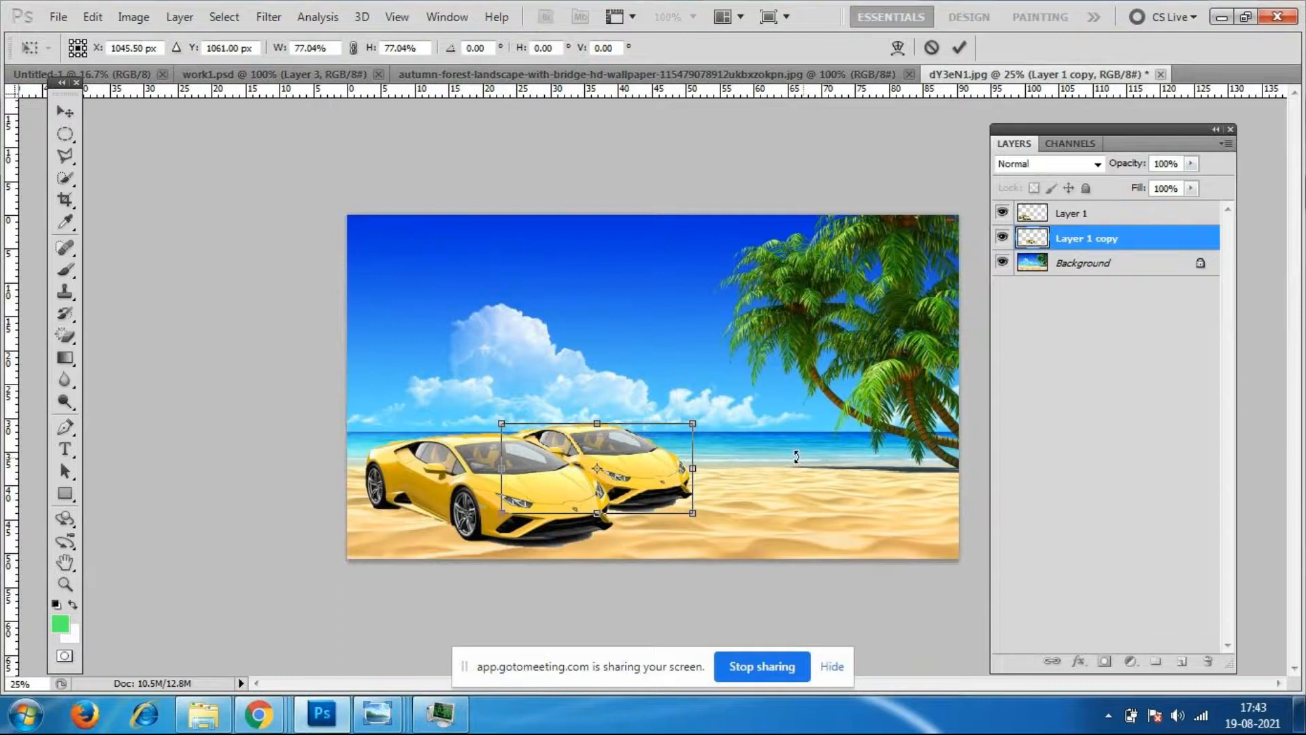
{"action": "key", "text": "Return"}
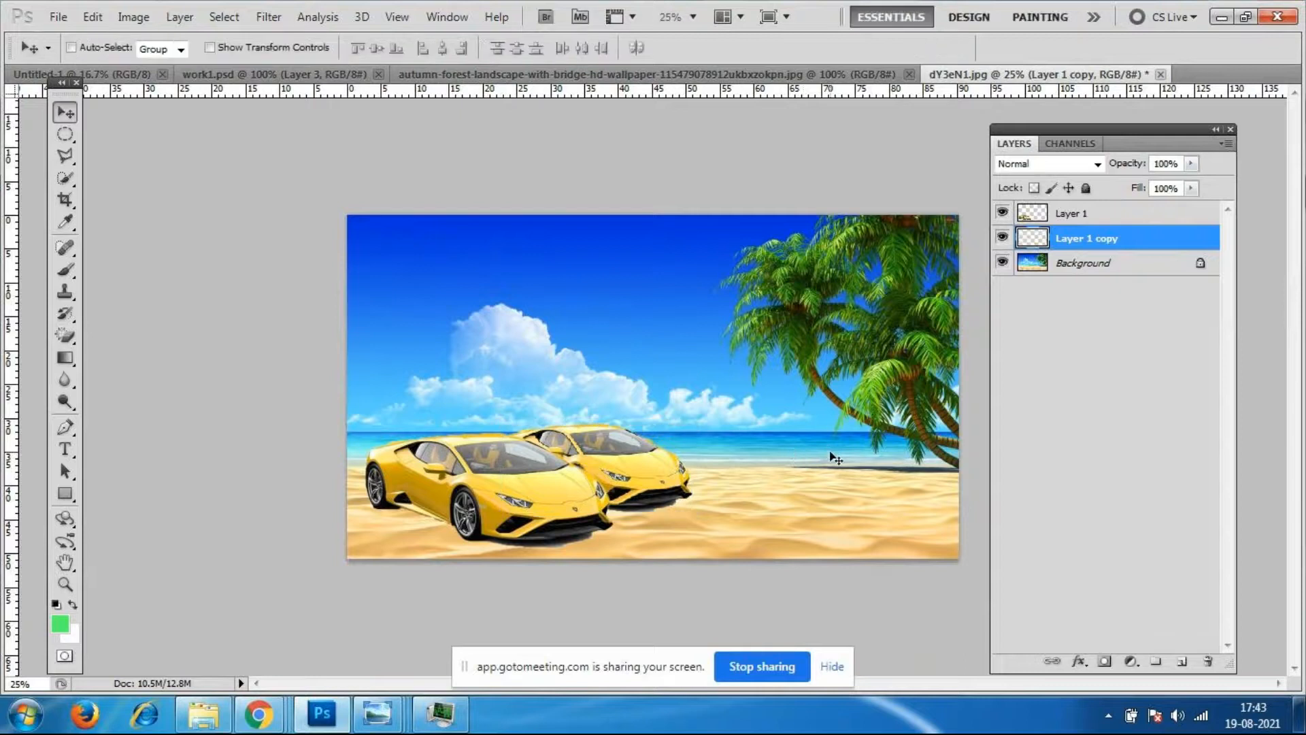
{"action": "key", "text": "ctrl+bracketright"}
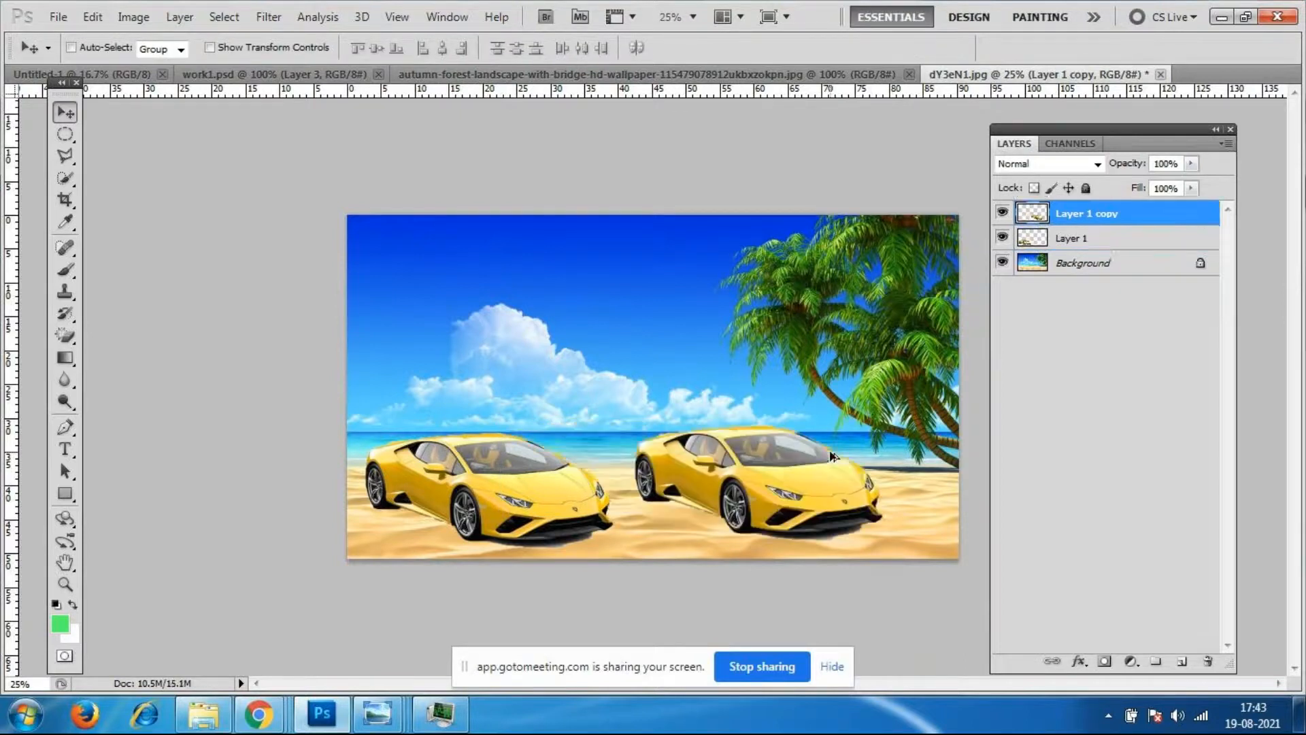
Flip the duplicate car on Layer 1 copy horizontally so the two cars face each other.
{"action": "key", "text": "ctrl+t"}
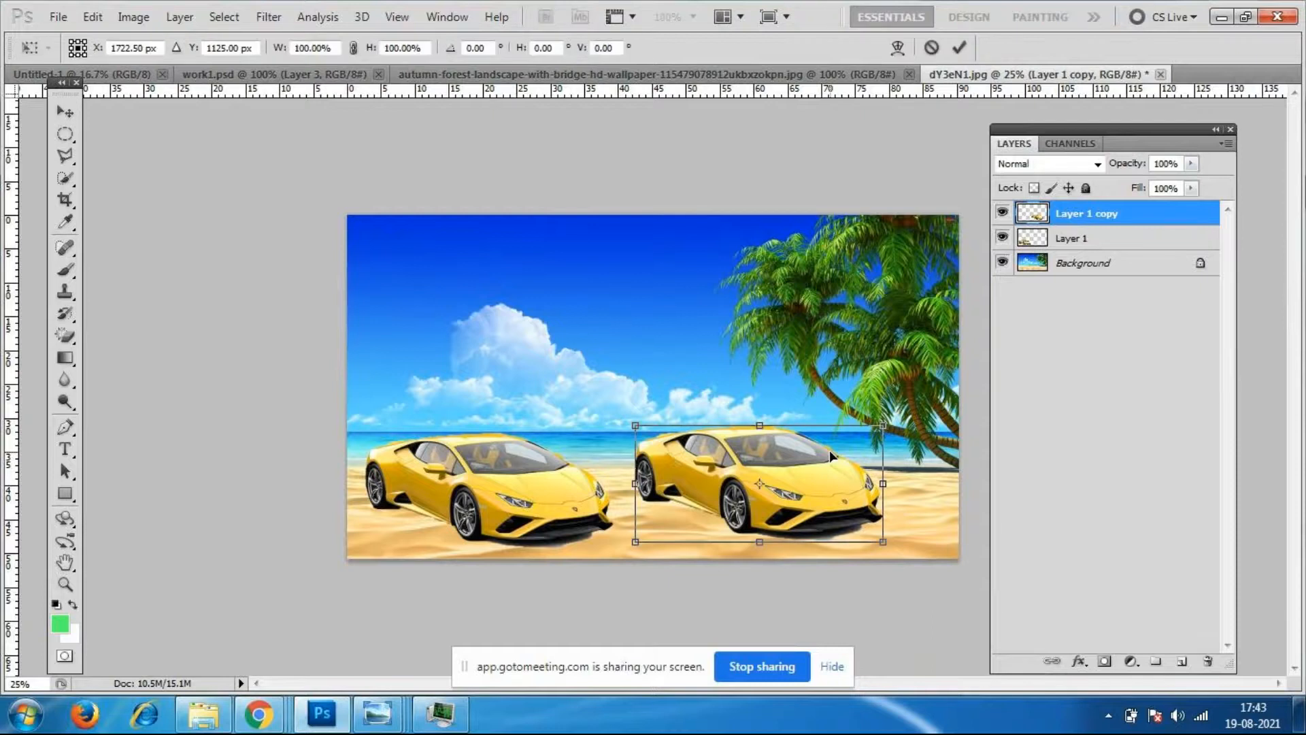
{"action": "right_click", "coordinate": [758, 441]}
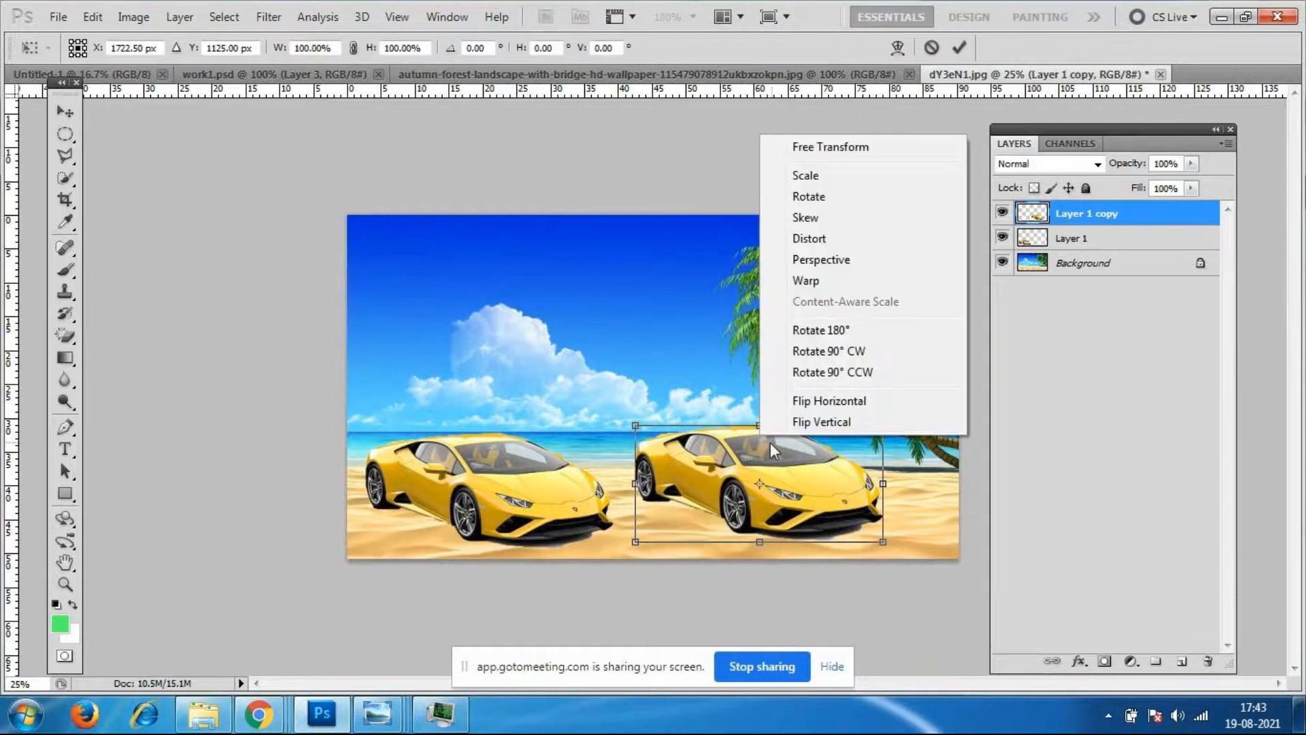
{"action": "left_click", "coordinate": [816, 400]}
{"action": "key", "text": "Return"}
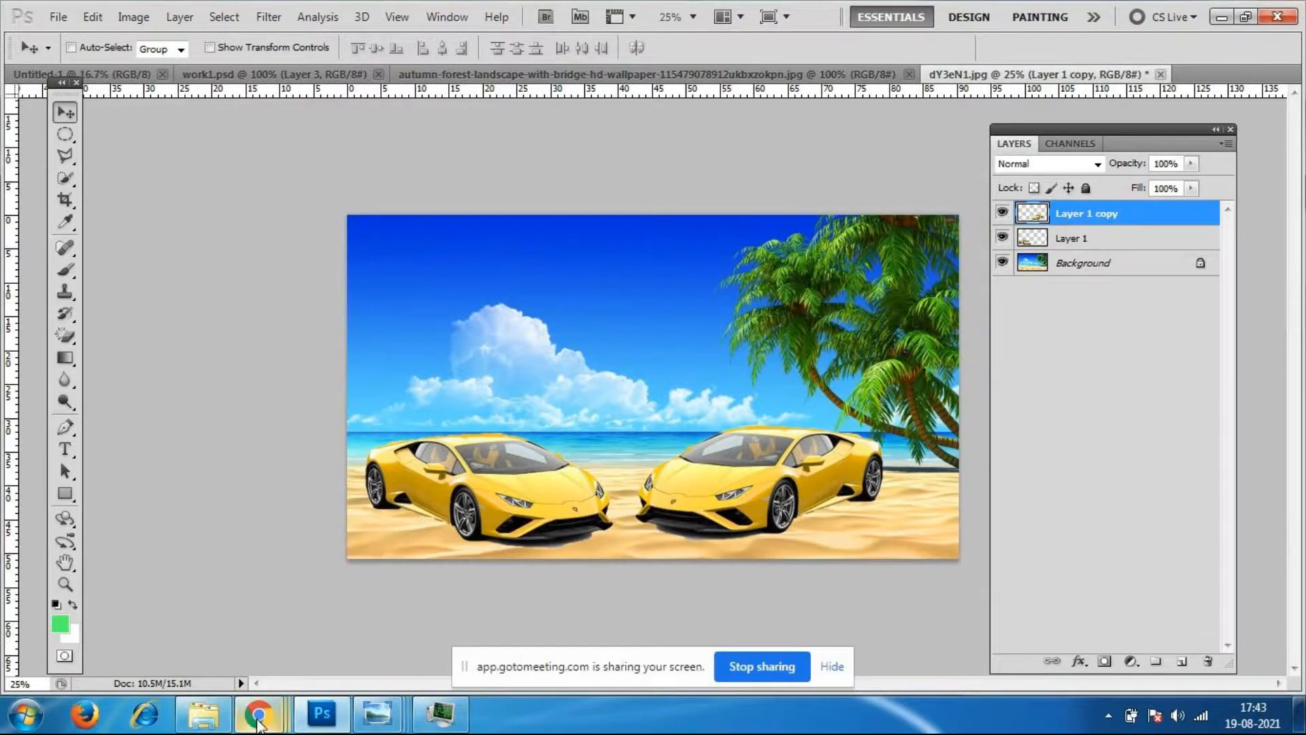
Check the GoToMeeting session in Chrome, view the Quick Selection and Magic Wand tool group in Photoshop, and return from another meeting check.
{"action": "mouse_move", "coordinate": [259, 724]}
{"action": "left_click", "coordinate": [301, 615]}
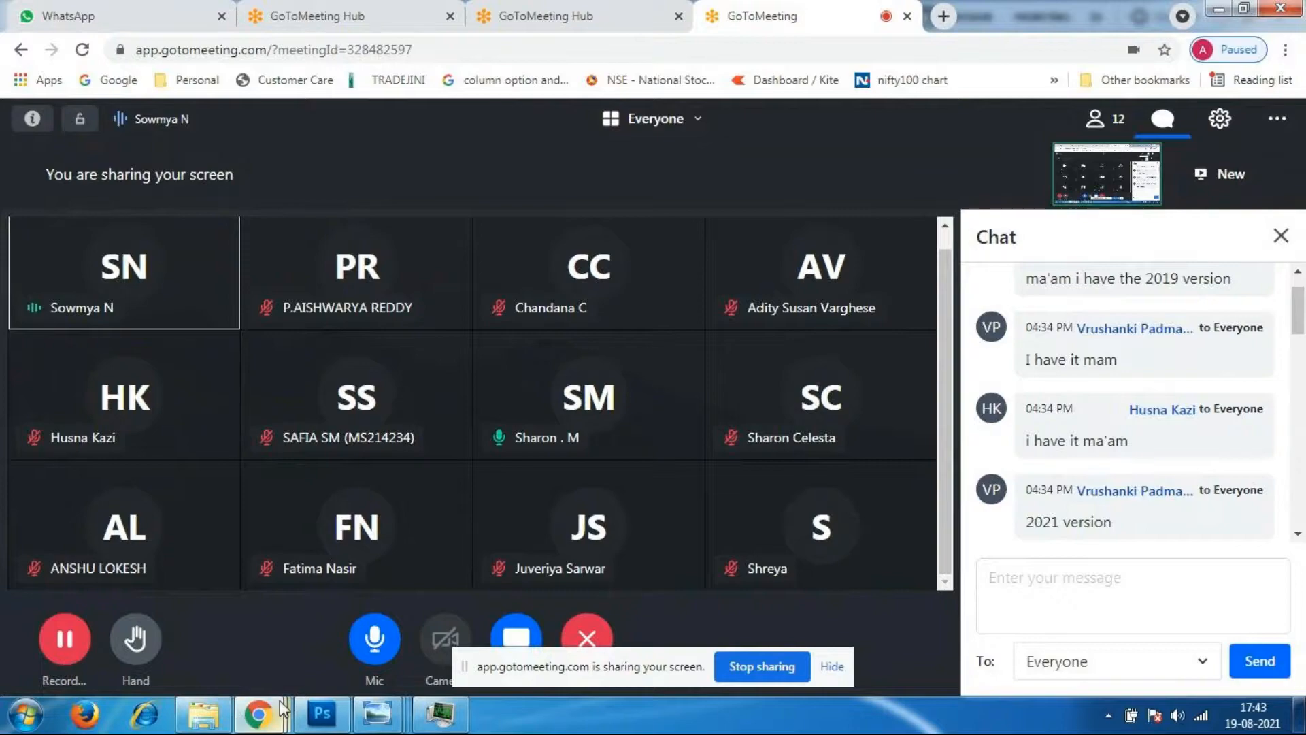
{"action": "left_click", "coordinate": [333, 720]}
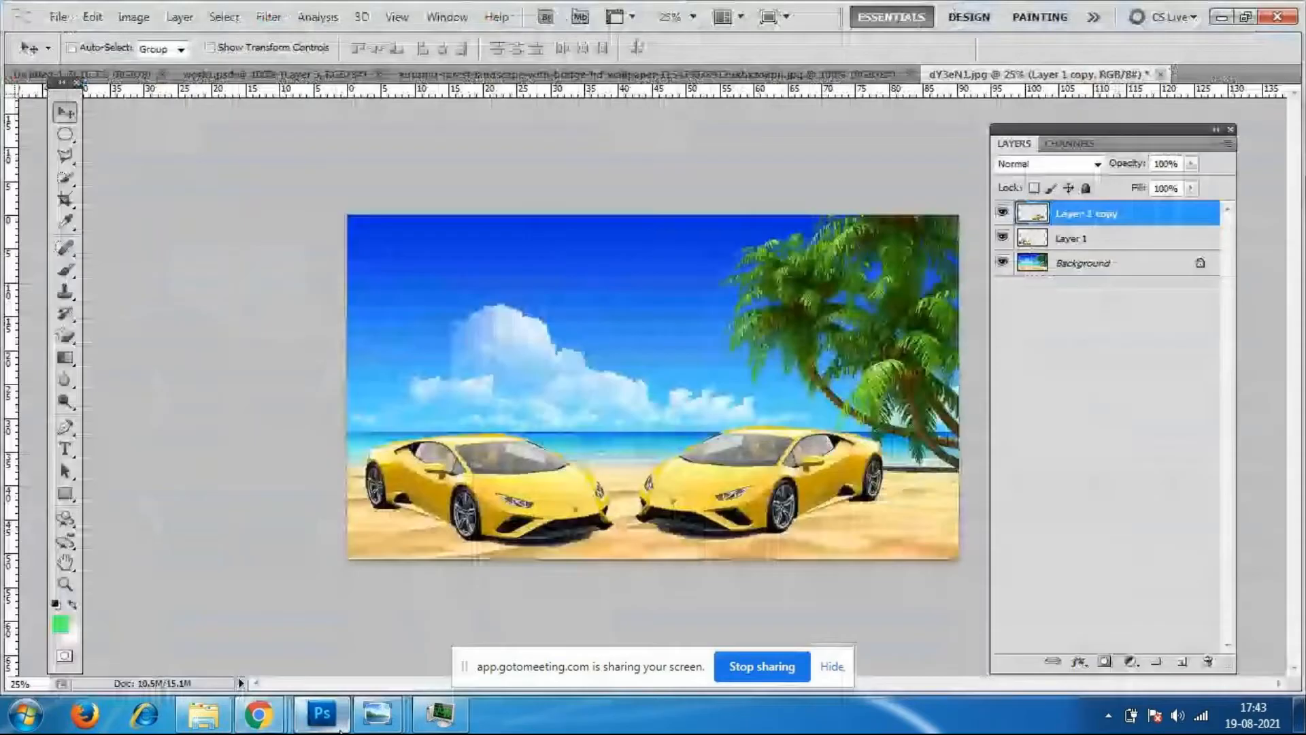
{"action": "left_click", "coordinate": [65, 178]}
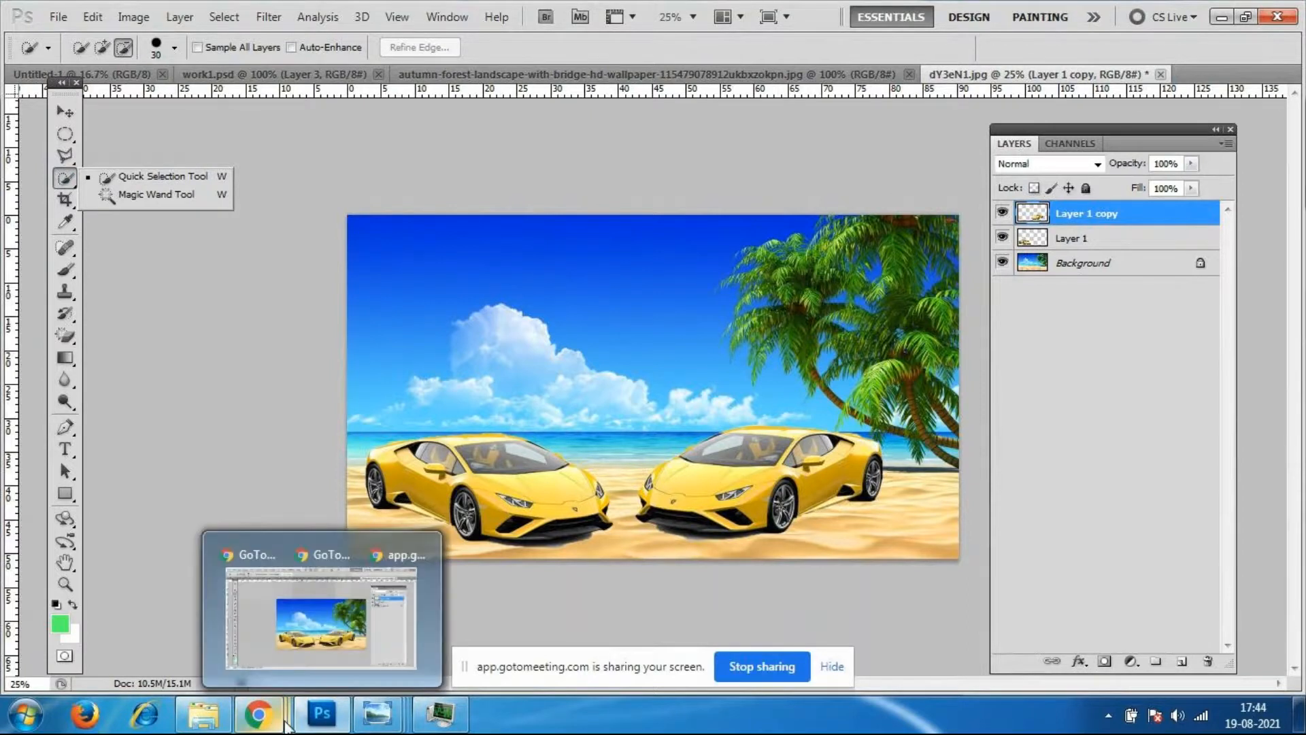
{"action": "mouse_move", "coordinate": [261, 723]}
{"action": "left_click", "coordinate": [331, 619]}
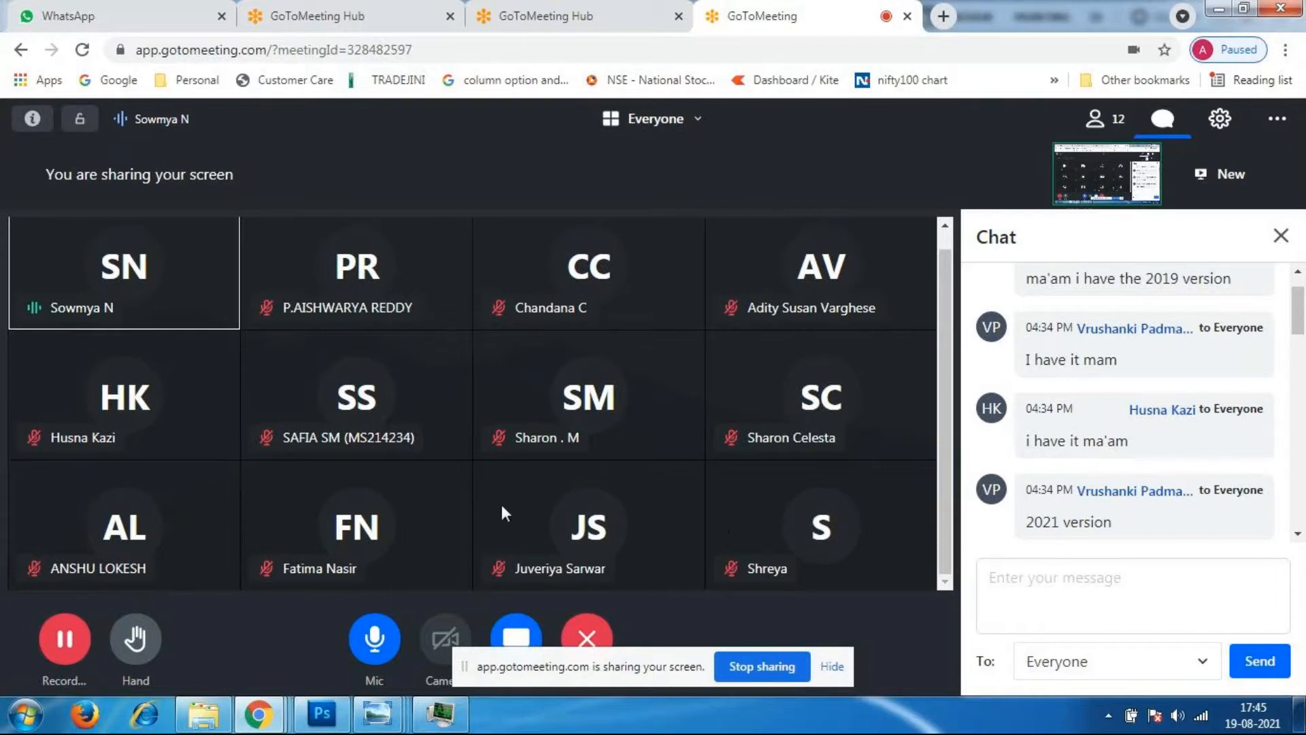
{"action": "left_click", "coordinate": [333, 716]}
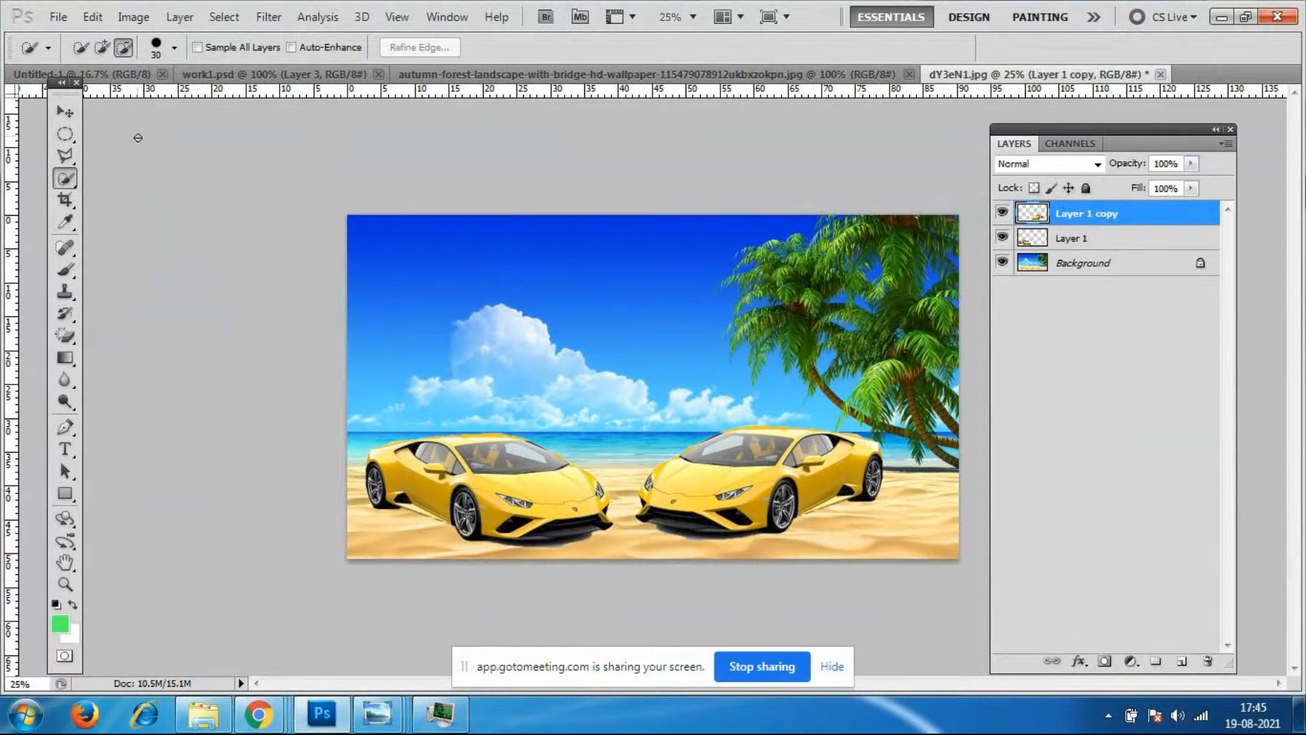
Move the Layer 1 copy car slightly toward the palm trees and the Layer 1 car slightly toward the beach's centre.
{"action": "left_click", "coordinate": [64, 113]}
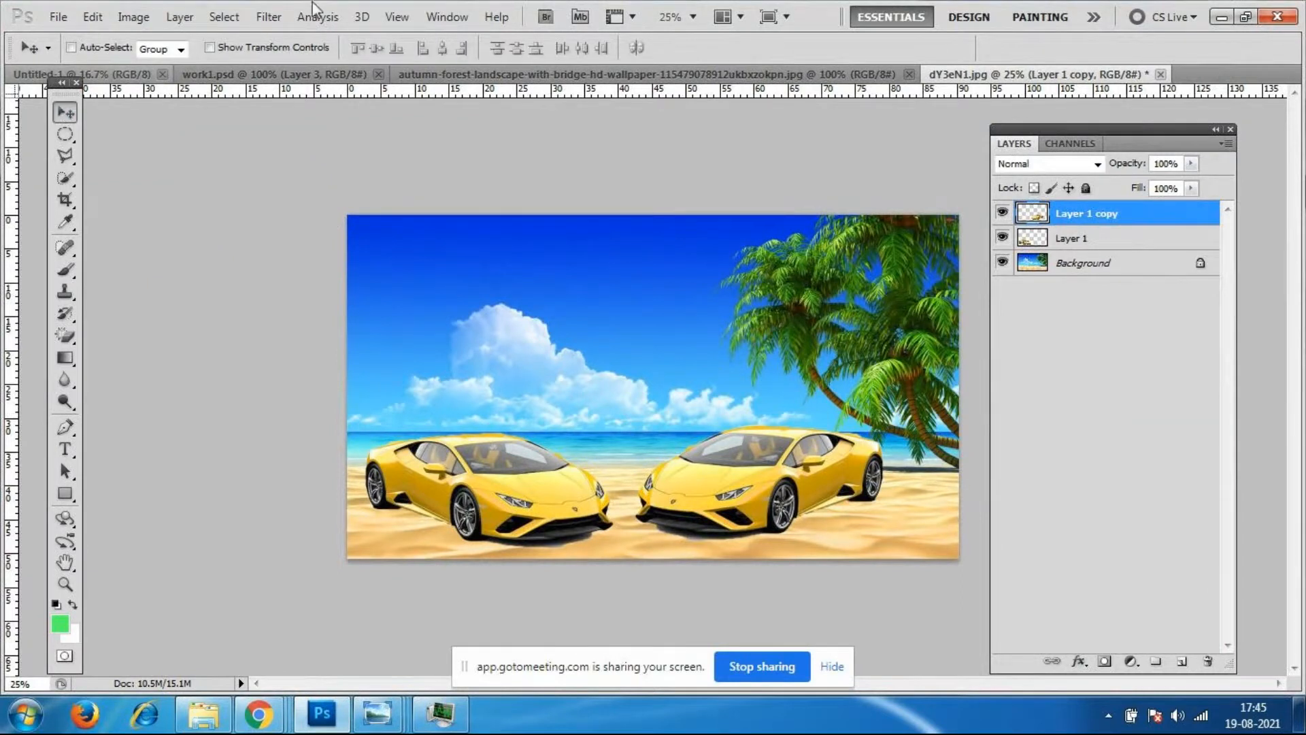
{"action": "left_click_drag", "start_coordinate": [794, 487], "coordinate": [818, 496]}
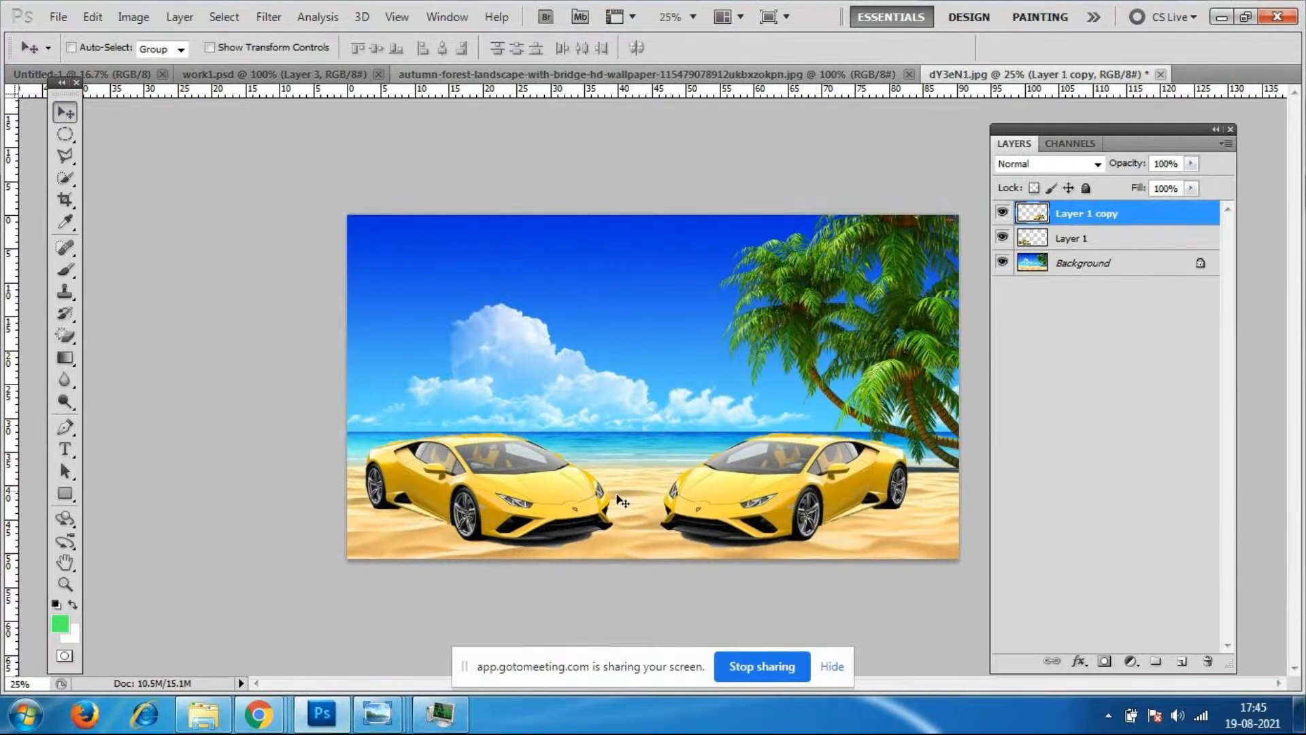
{"action": "left_click", "coordinate": [1079, 239]}
{"action": "left_click_drag", "start_coordinate": [529, 501], "coordinate": [544, 498]}
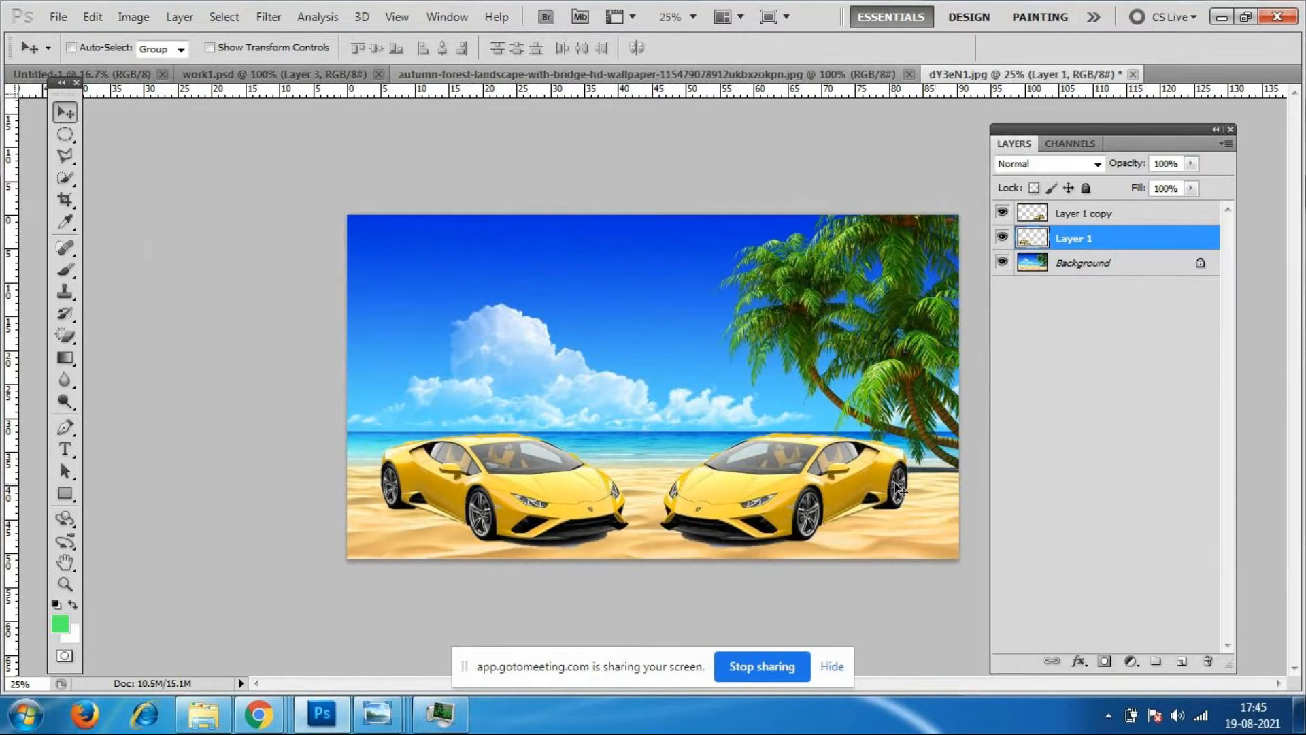
Try flipping the Layer 1 car horizontally within Free Transform, and undo the flip.
{"action": "key", "text": "ctrl+t"}
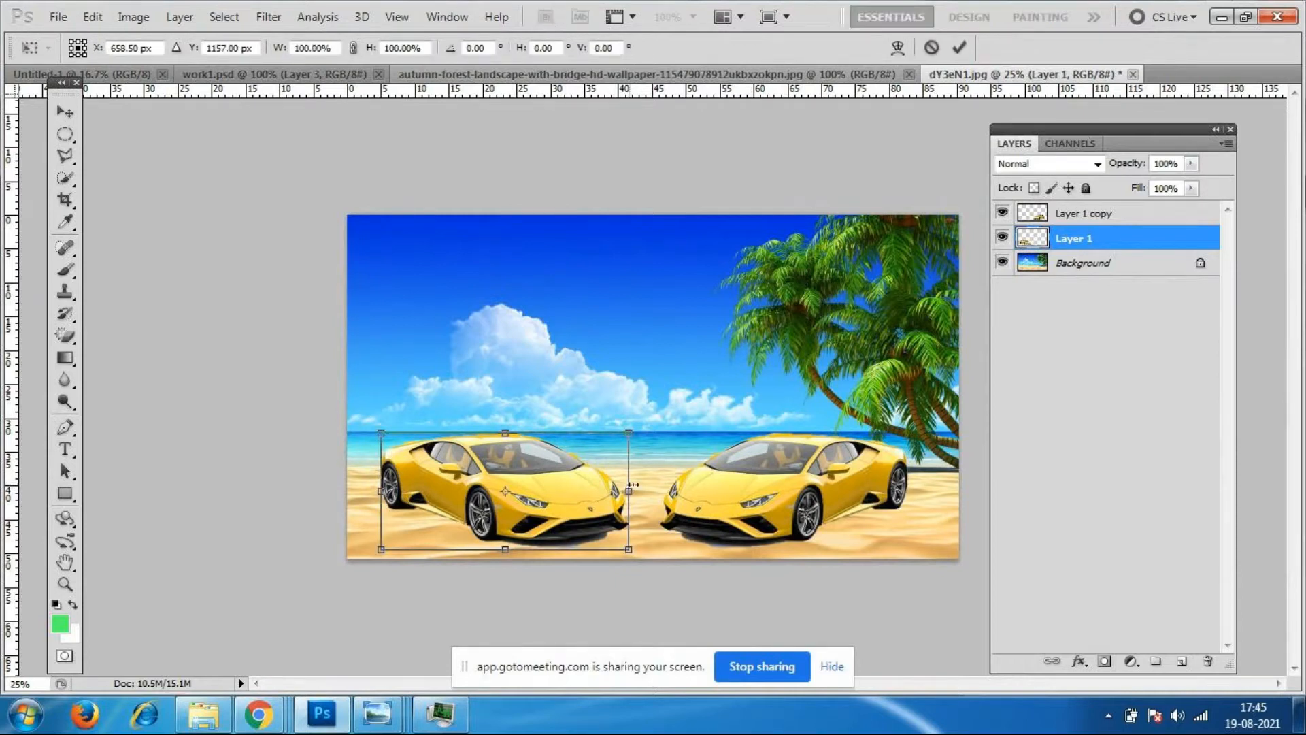
{"action": "right_click", "coordinate": [575, 496]}
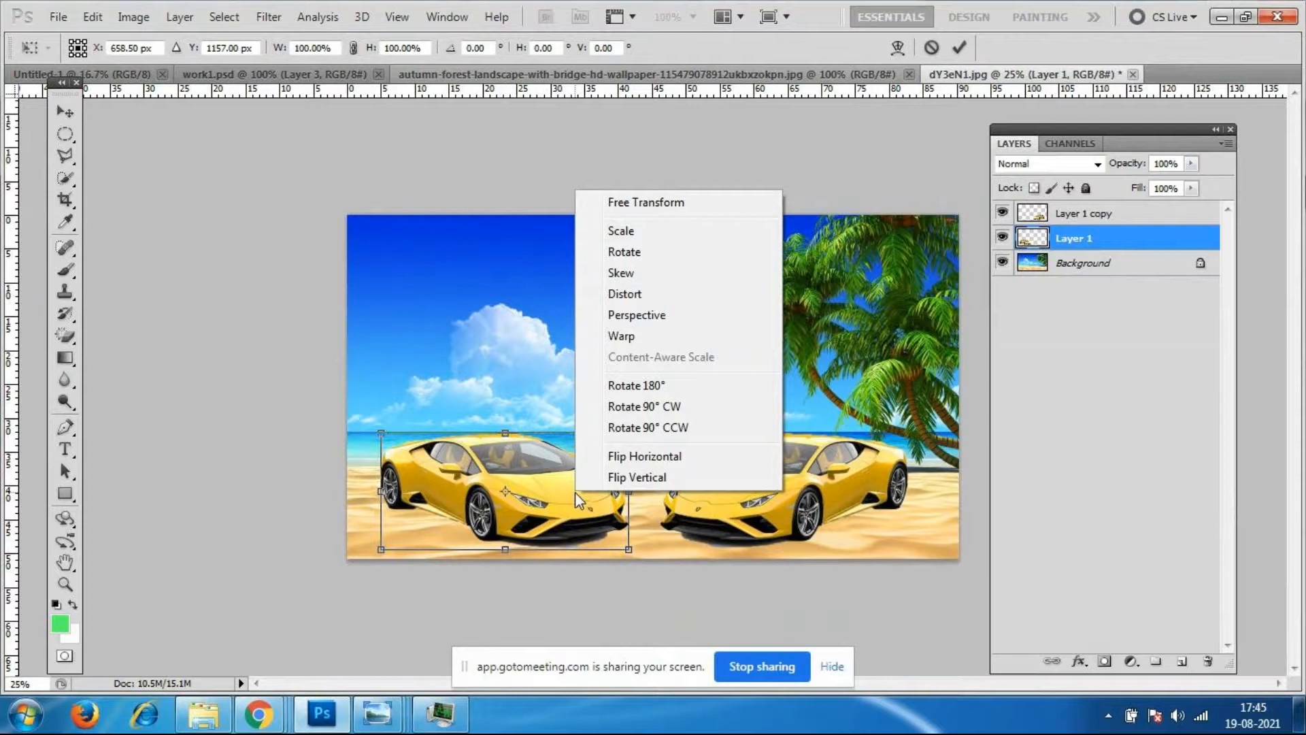
{"action": "left_click", "coordinate": [644, 457]}
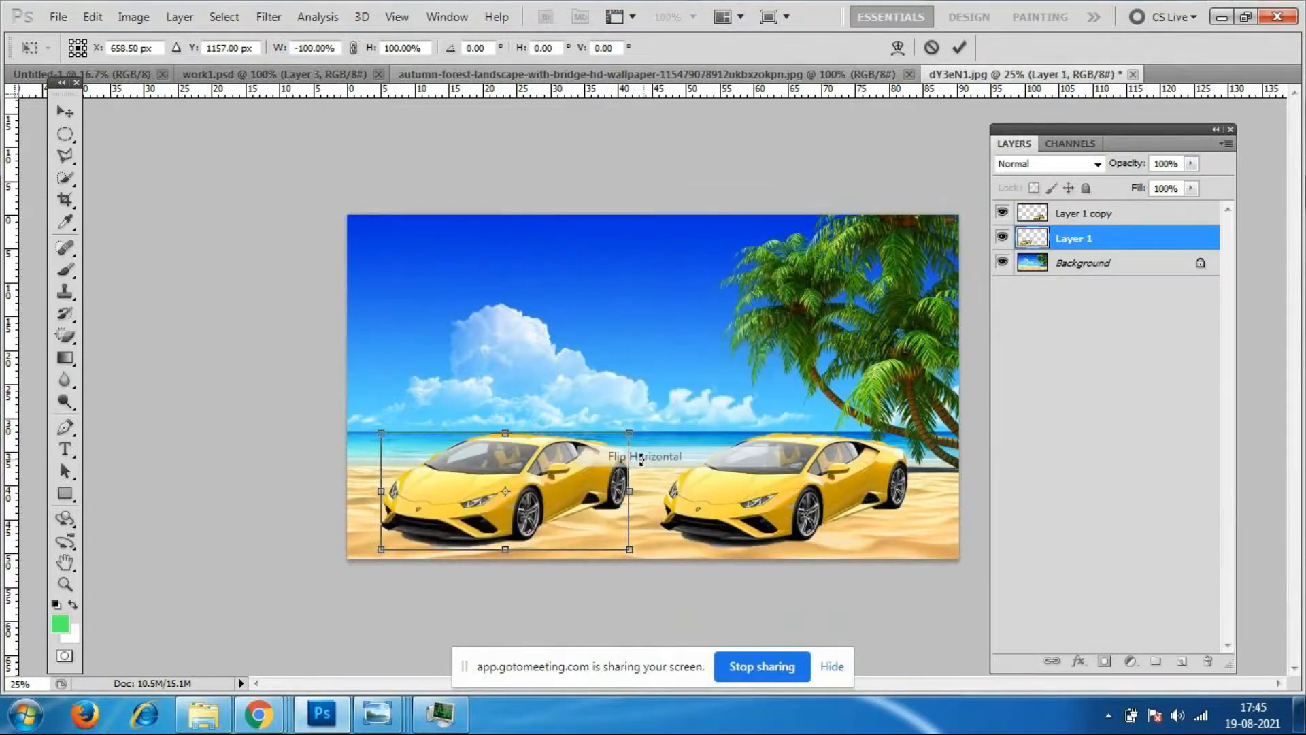
{"action": "key", "text": "ctrl+z"}
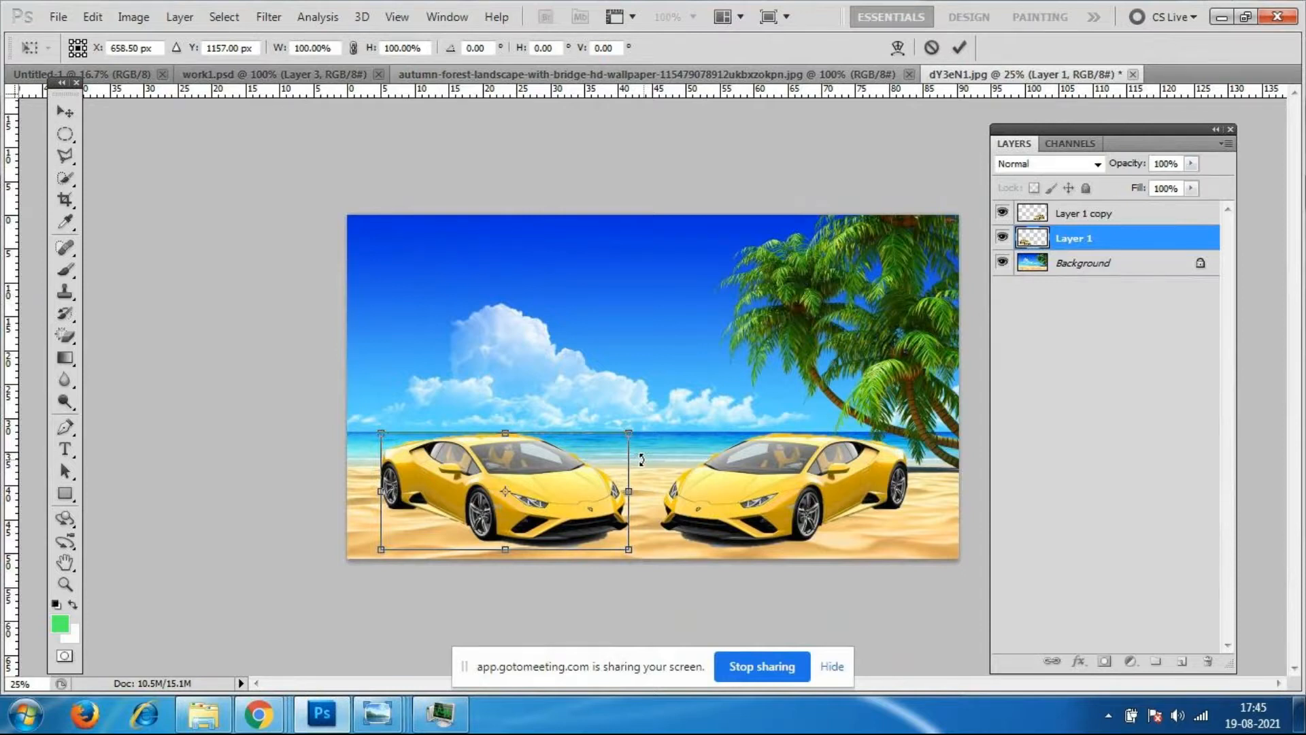
{"action": "key", "text": "Return"}
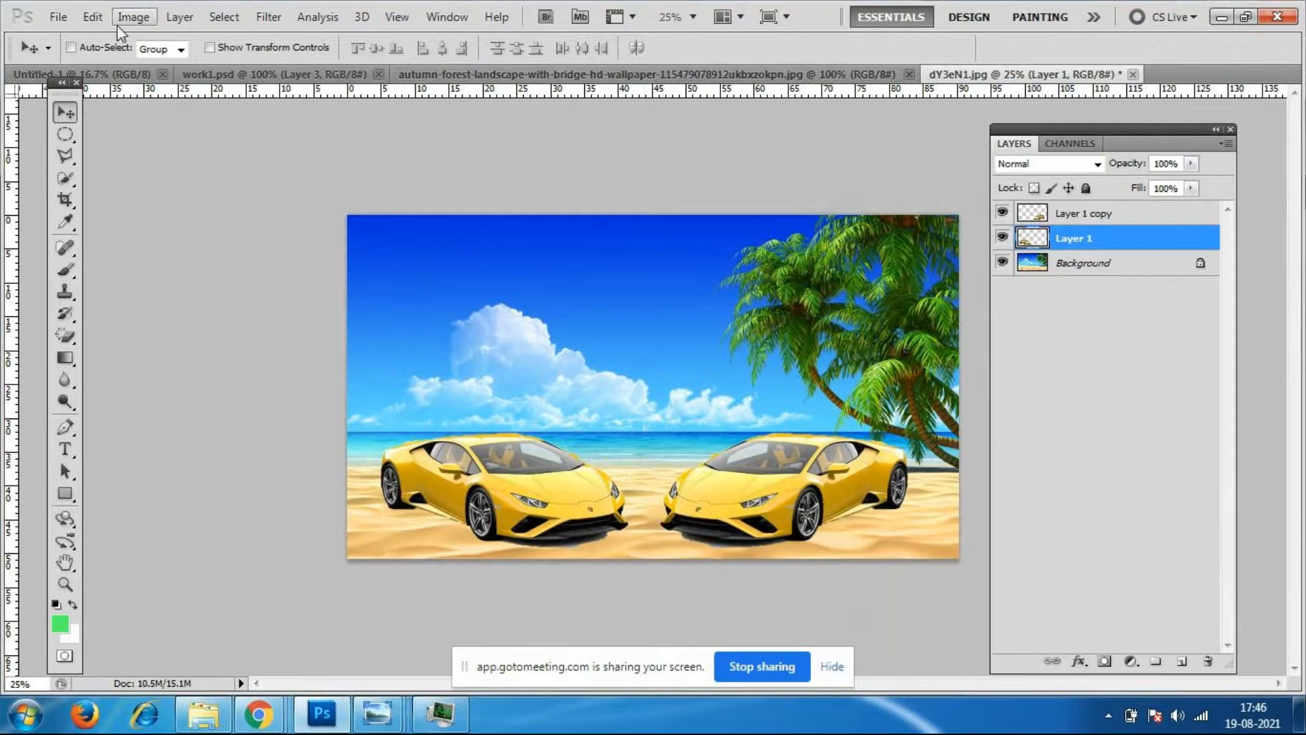
{"action": "left_click", "coordinate": [50, 19]}
{"action": "left_click", "coordinate": [63, 53]}
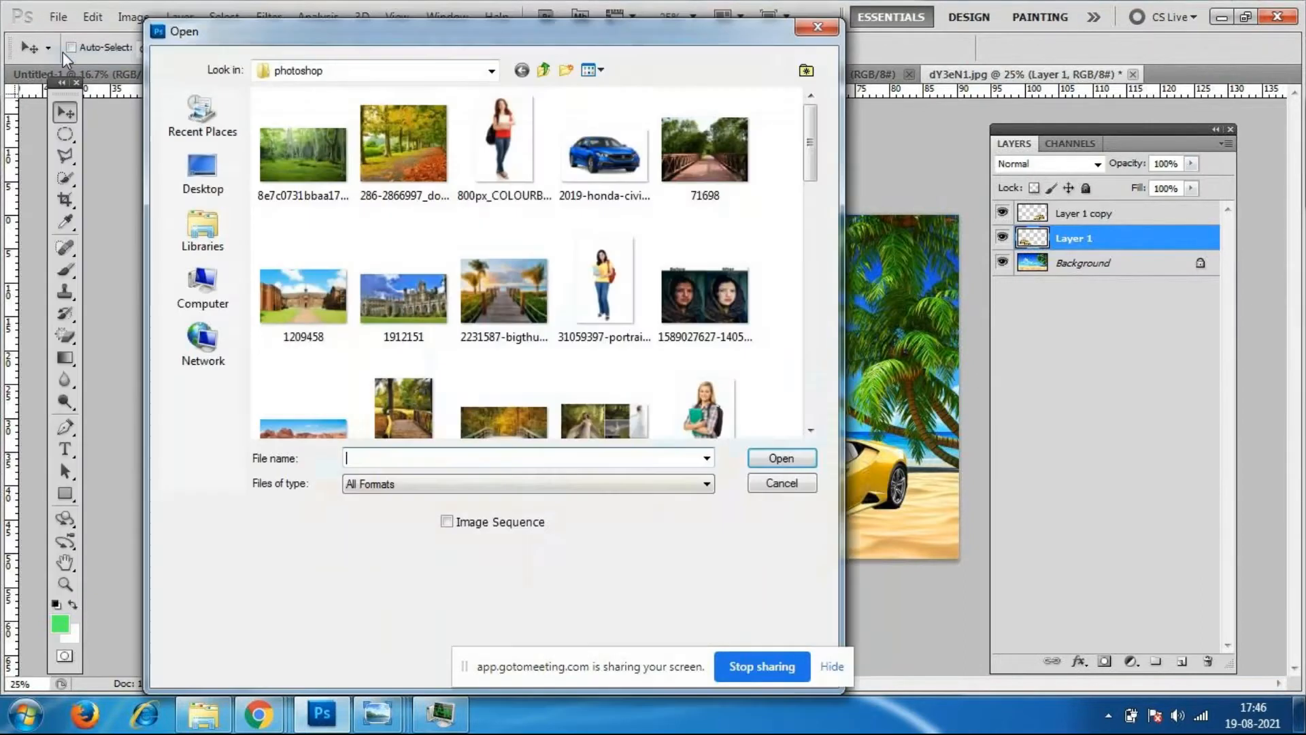
{"action": "left_click_drag", "start_coordinate": [814, 134], "coordinate": [798, 312]}
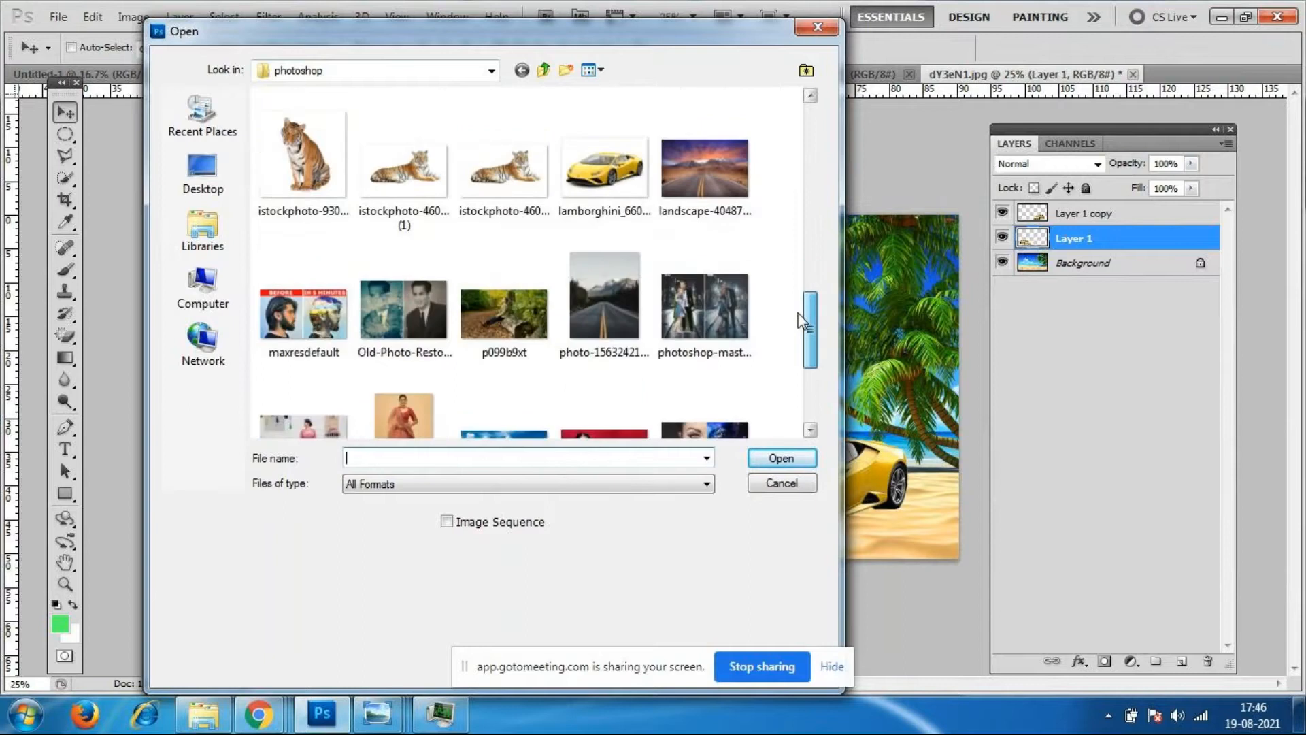
{"action": "left_click", "coordinate": [435, 169]}
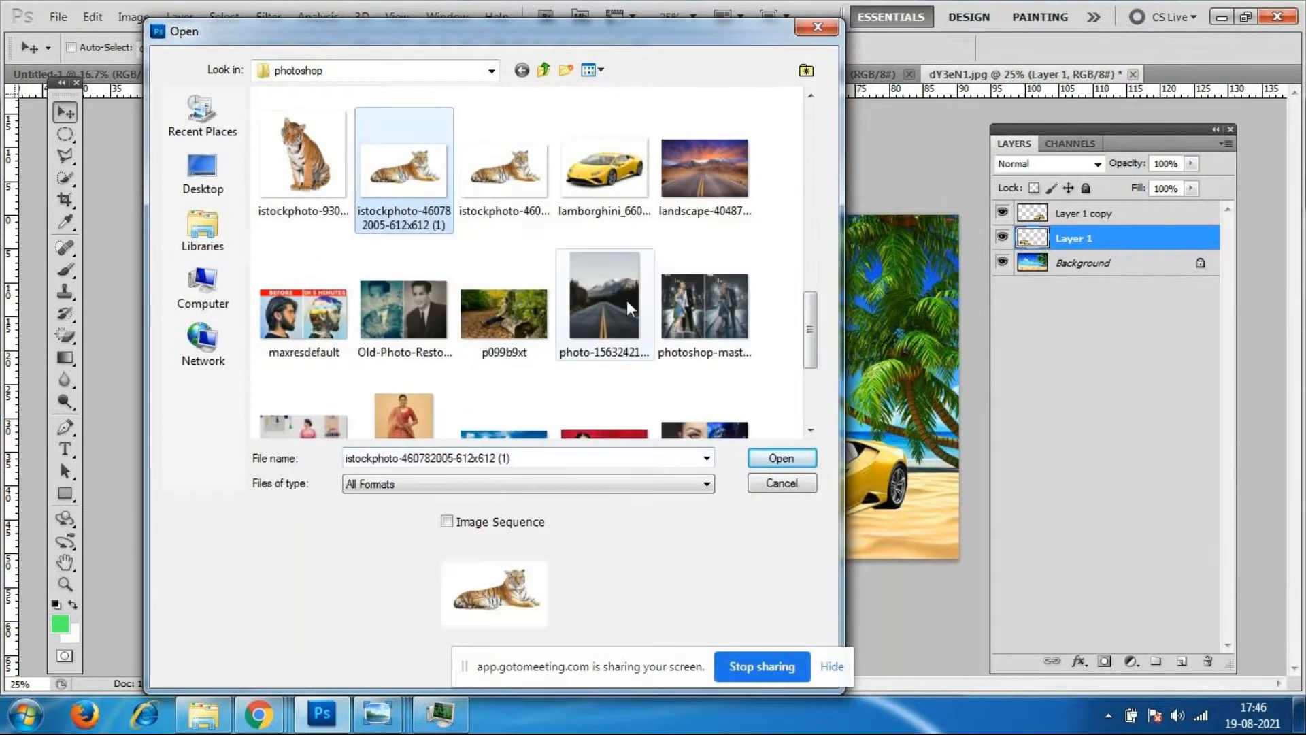
{"action": "left_click", "coordinate": [780, 458]}
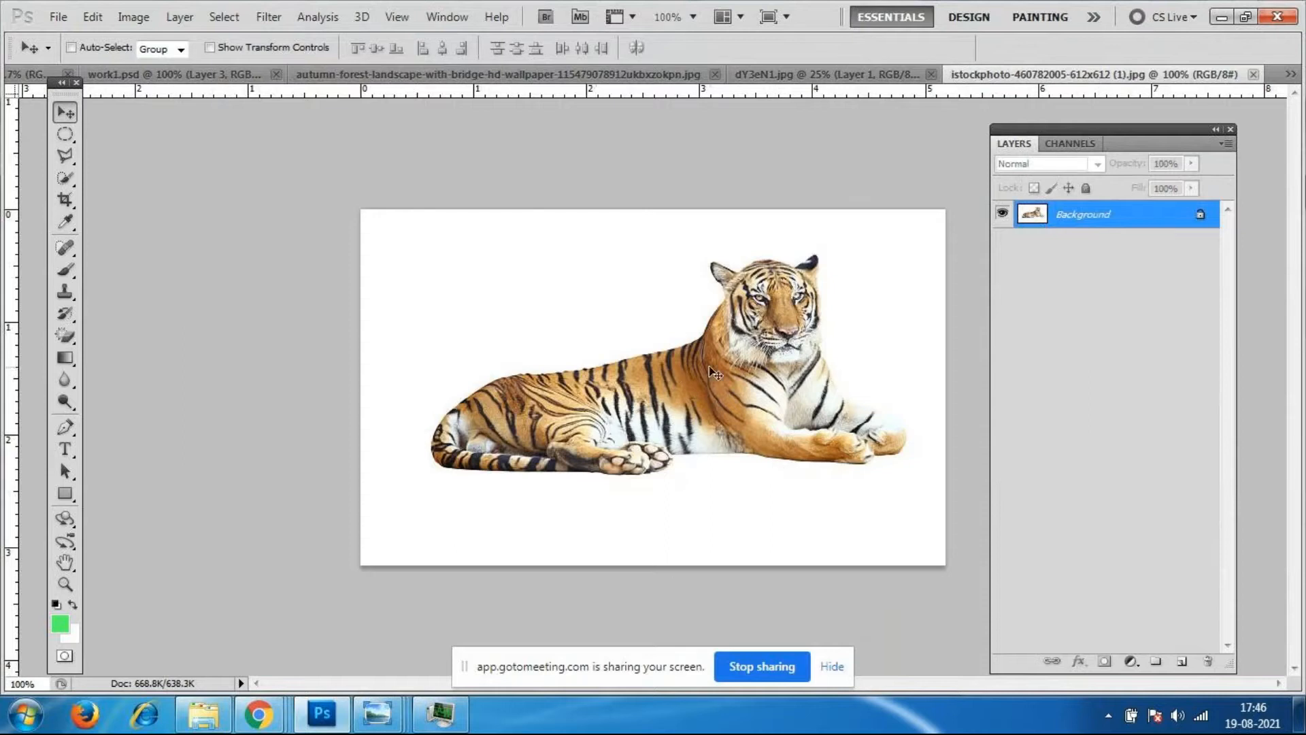
Select the entire white background around the tiger with the Quick Selection tool, starting a new selection and adding to it.
{"action": "left_click", "coordinate": [58, 182]}
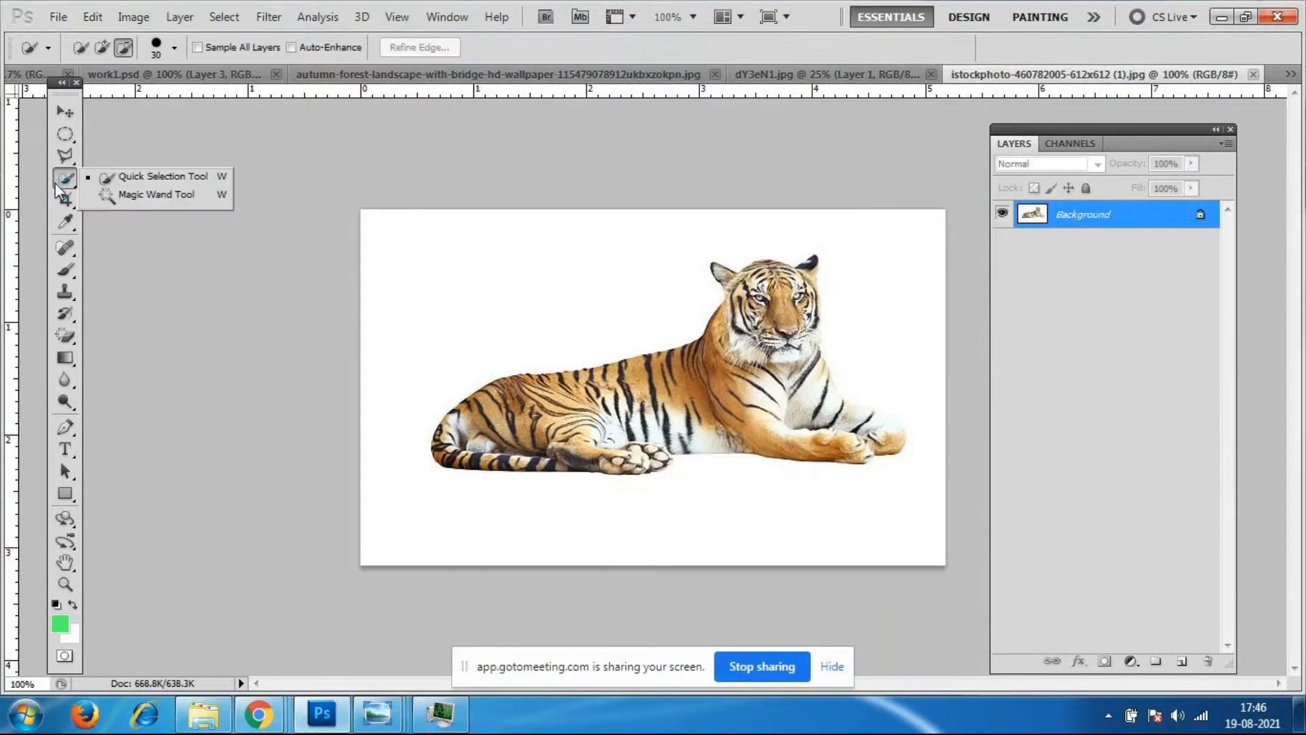
{"action": "left_click", "coordinate": [175, 178]}
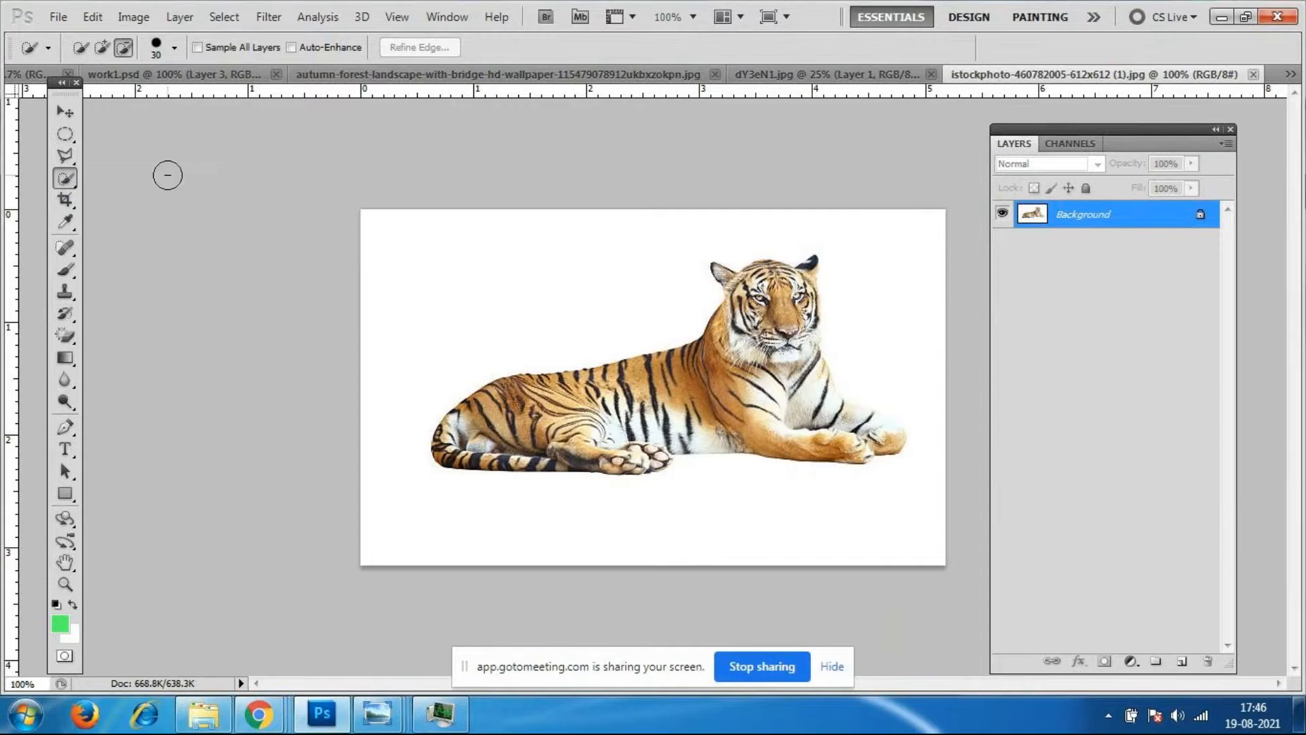
{"action": "left_click", "coordinate": [63, 179]}
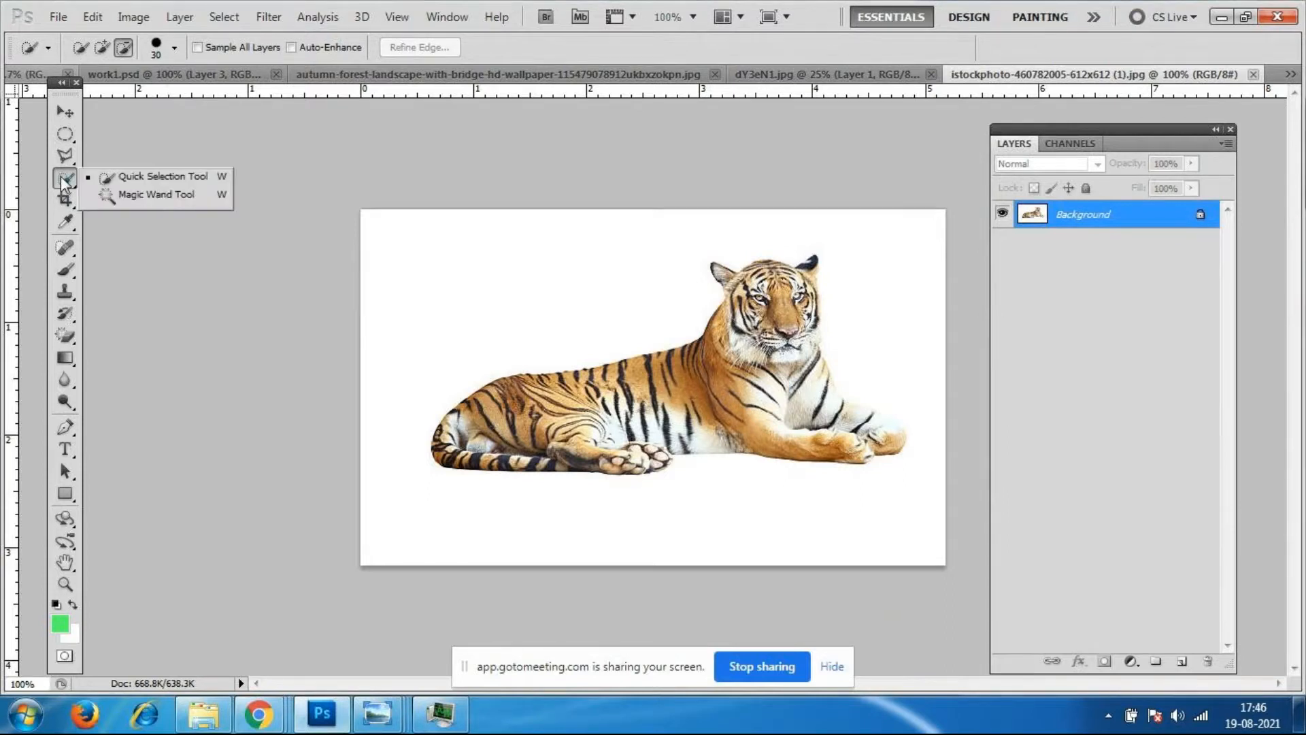
{"action": "left_click", "coordinate": [149, 177]}
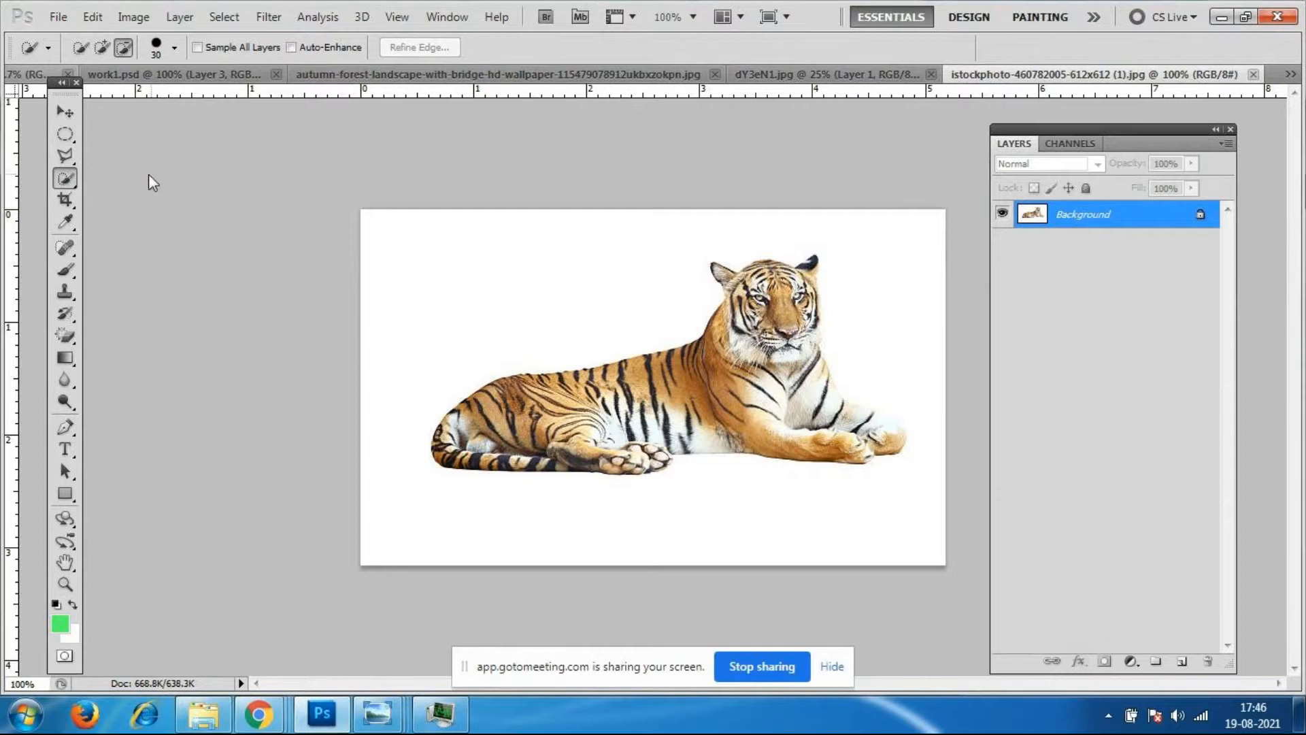
{"action": "left_click", "coordinate": [80, 47]}
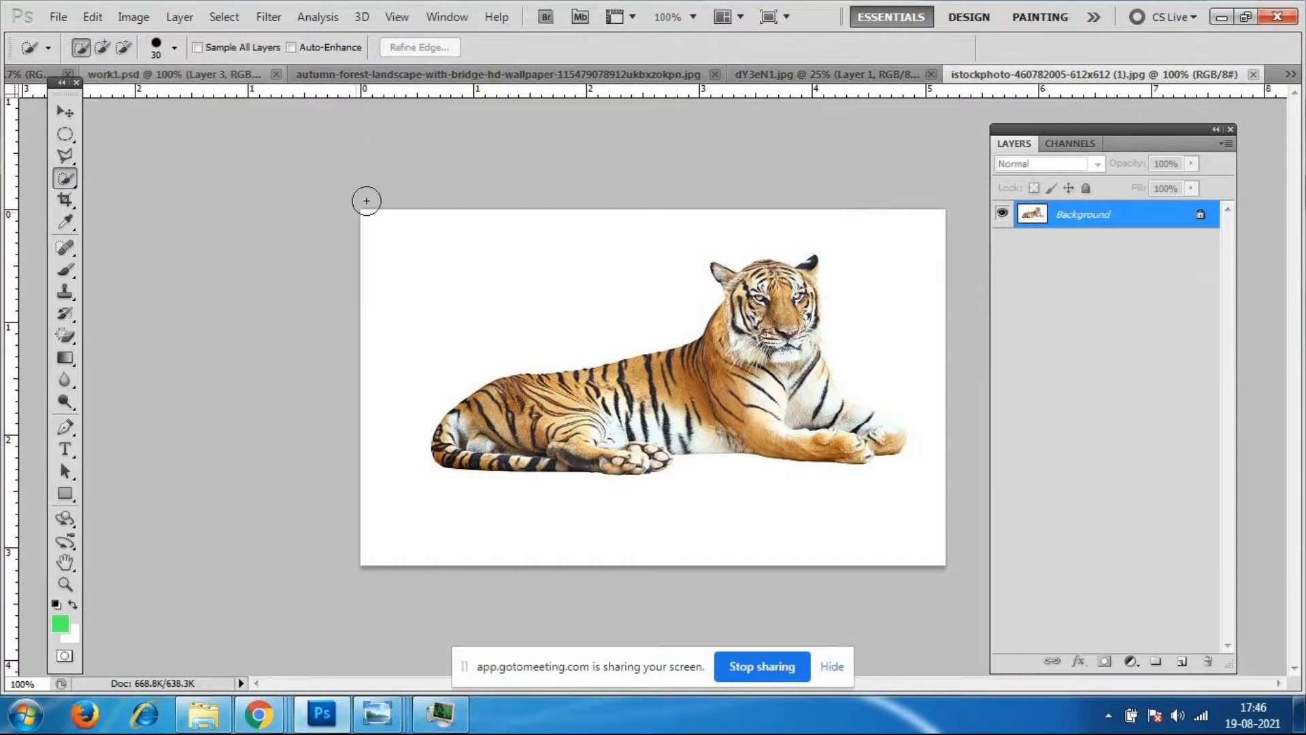
{"action": "left_click", "coordinate": [521, 290]}
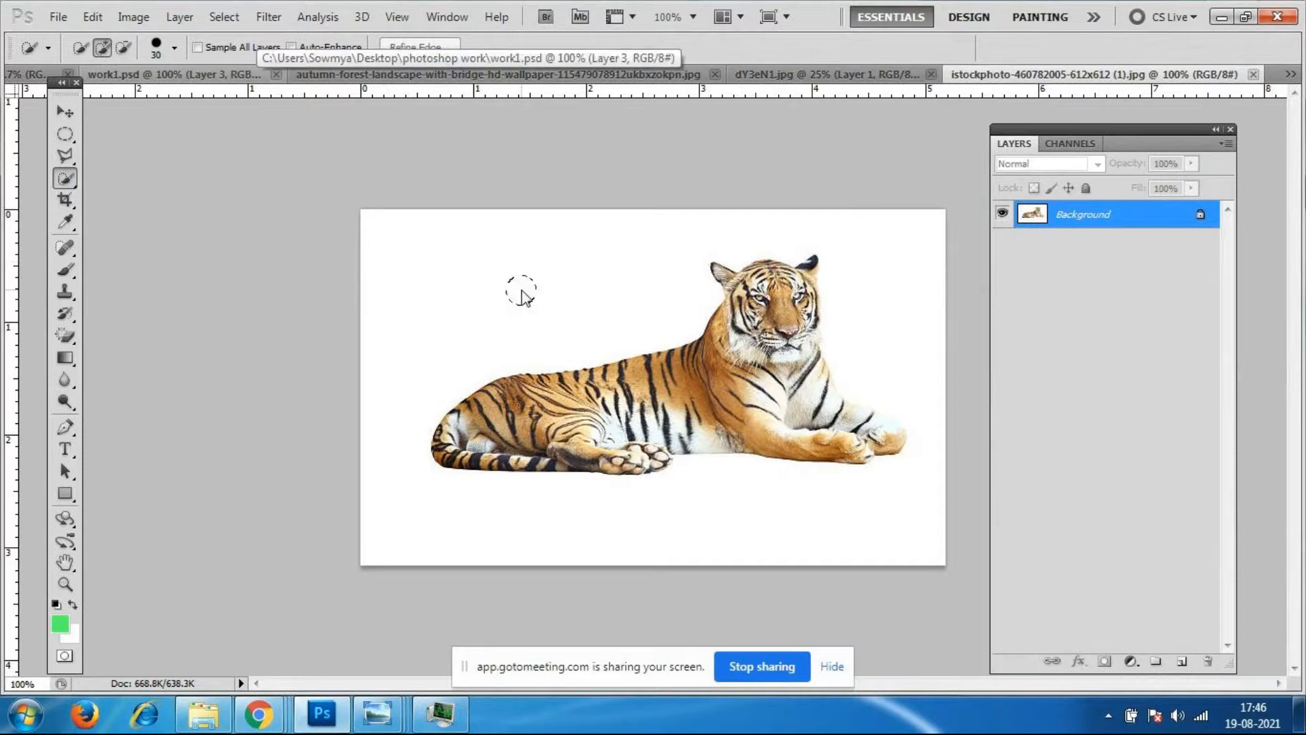
{"action": "left_click", "coordinate": [640, 291]}
{"action": "left_click", "coordinate": [511, 347]}
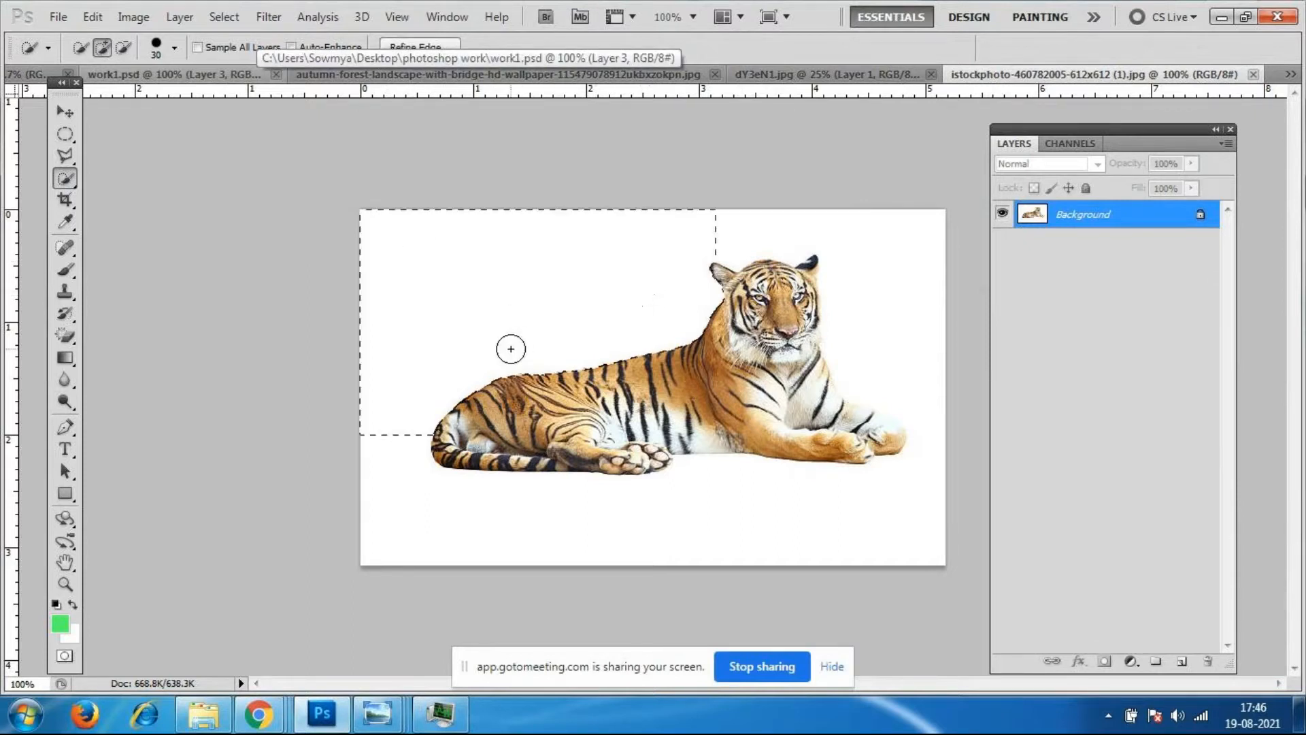
{"action": "left_click", "coordinate": [819, 222]}
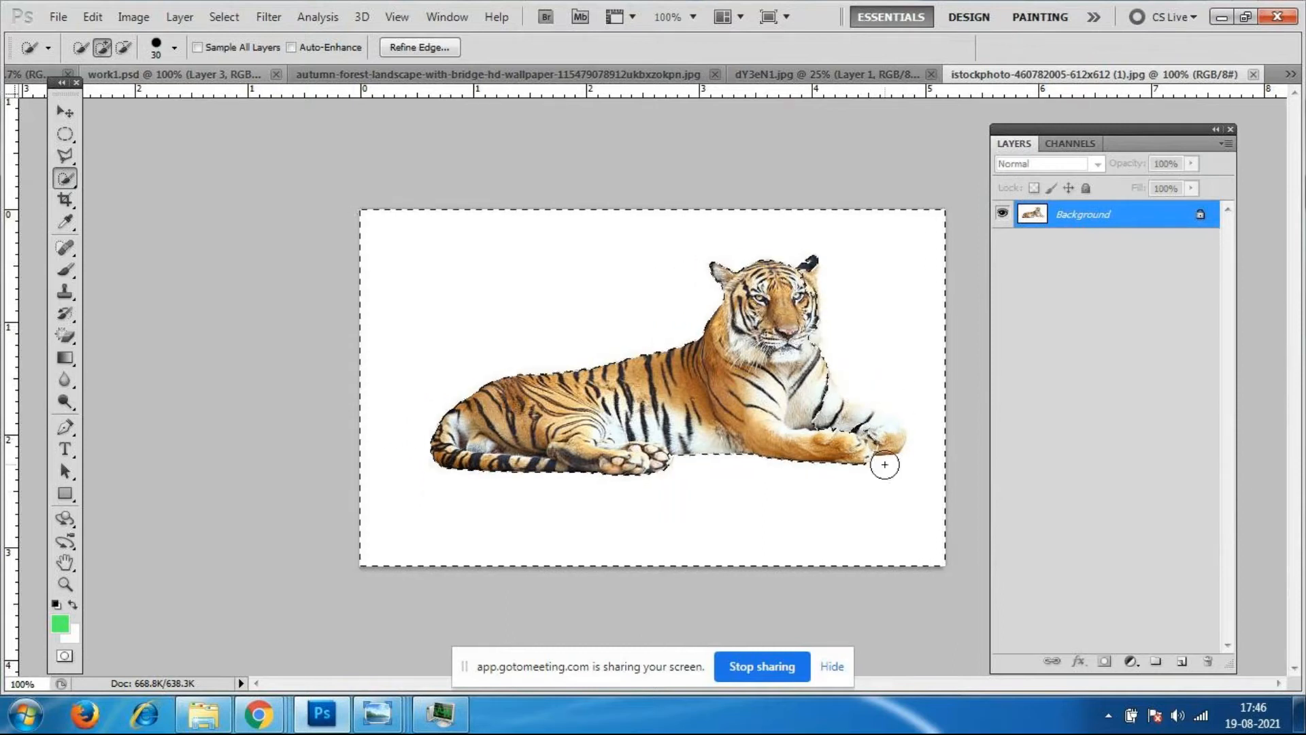
Subtract the tiger's outstretched front paws and the edge along its head and chin from the background selection.
{"action": "left_click", "coordinate": [123, 48]}
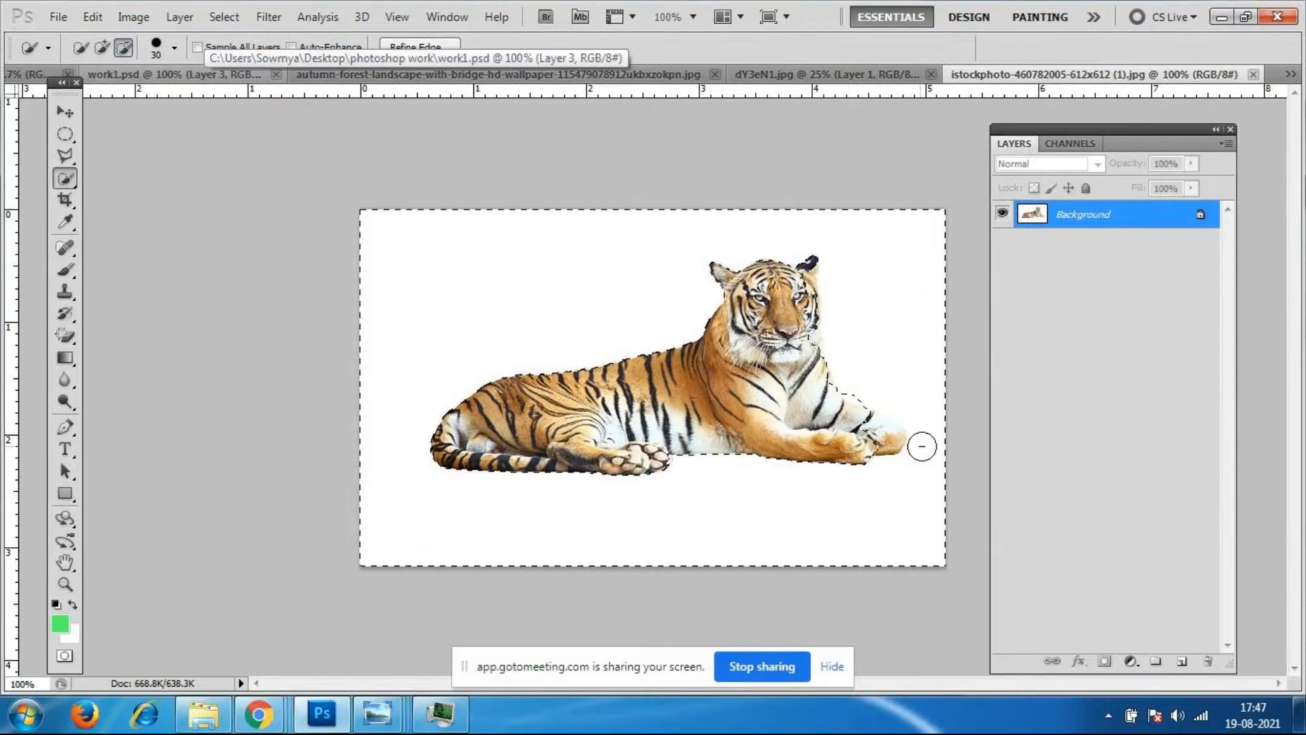
{"action": "left_click", "coordinate": [889, 433]}
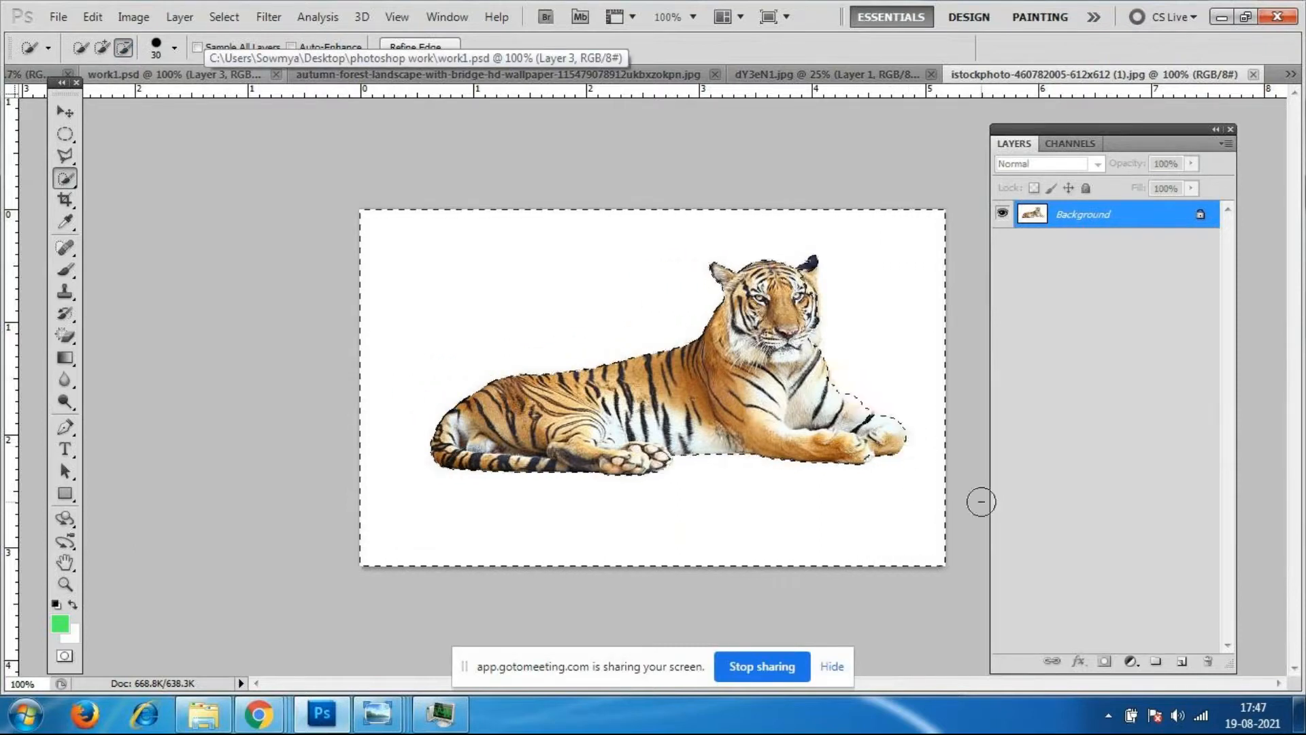
{"action": "left_click", "coordinate": [816, 396]}
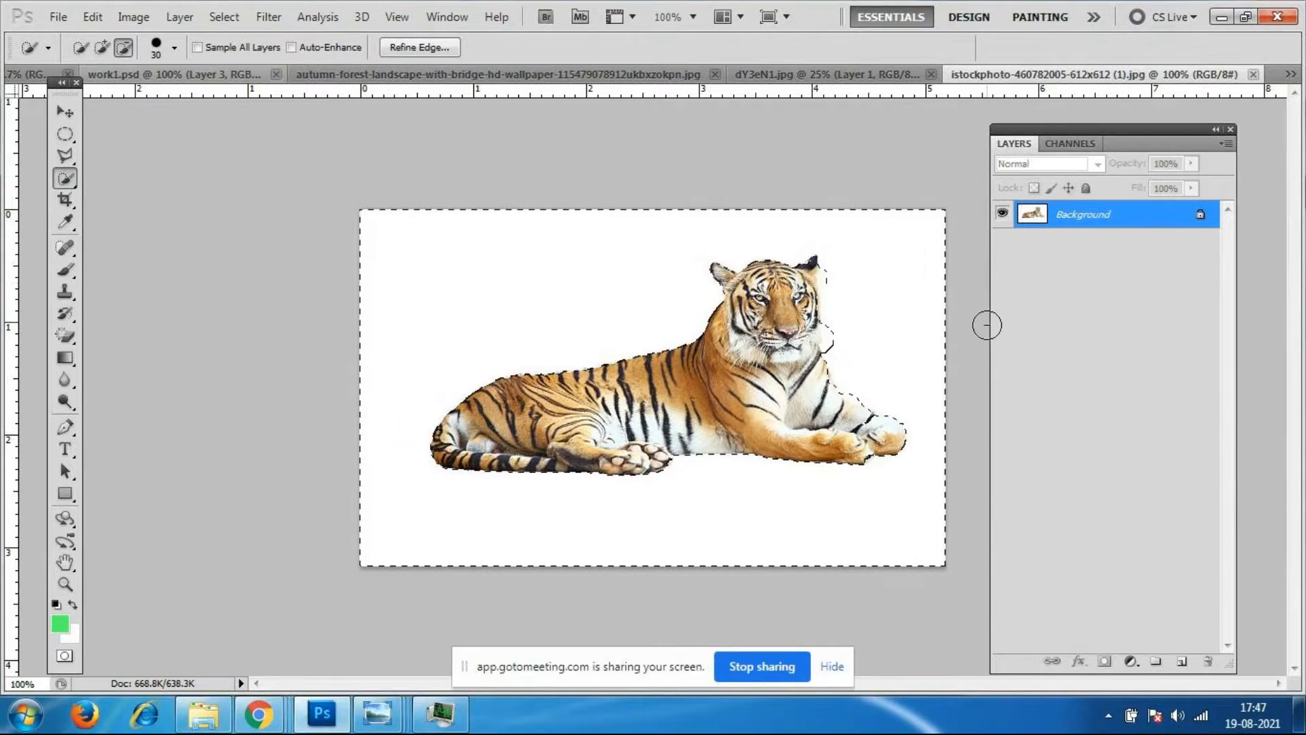
Add the white patches beside the tiger's ear and chin back to the background selection.
{"action": "key", "text": "ctrl+plus"}
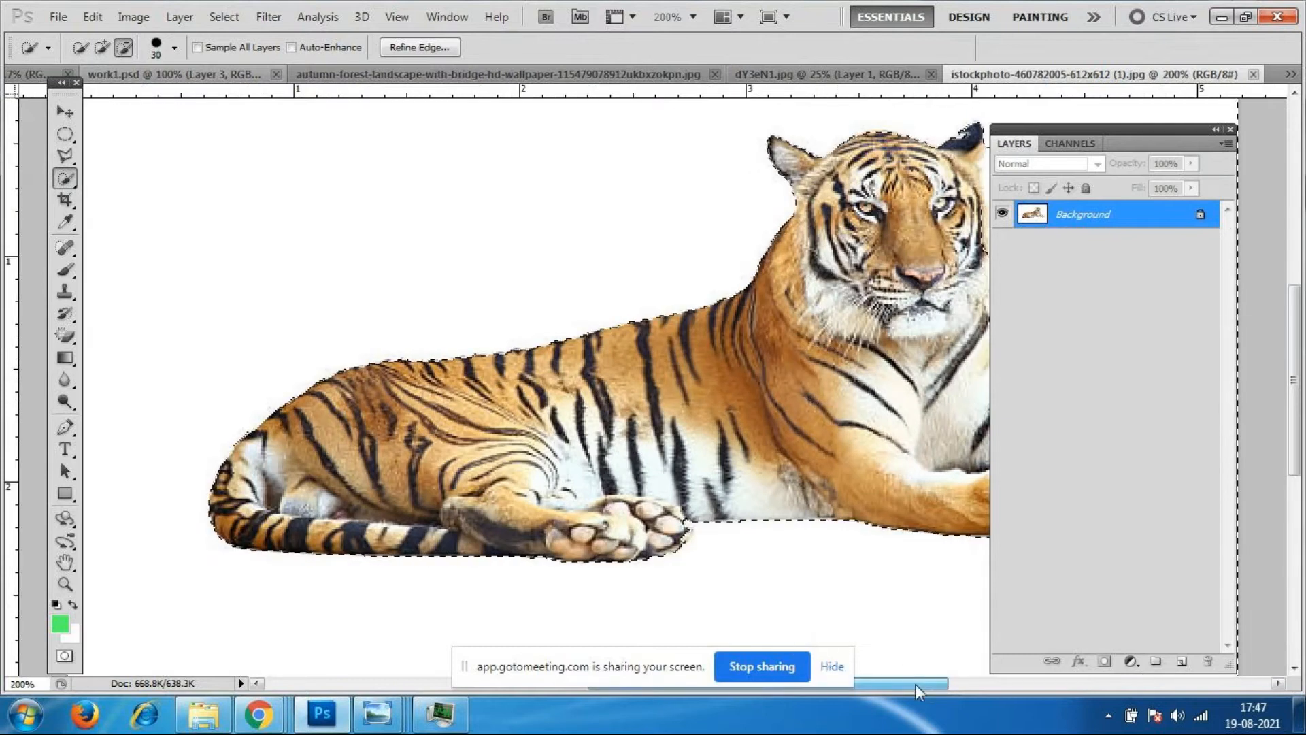
{"action": "left_click_drag", "start_coordinate": [916, 683], "coordinate": [1005, 684]}
{"action": "scroll", "coordinate": [823, 374], "scroll_direction": "up", "scroll_amount": 3}
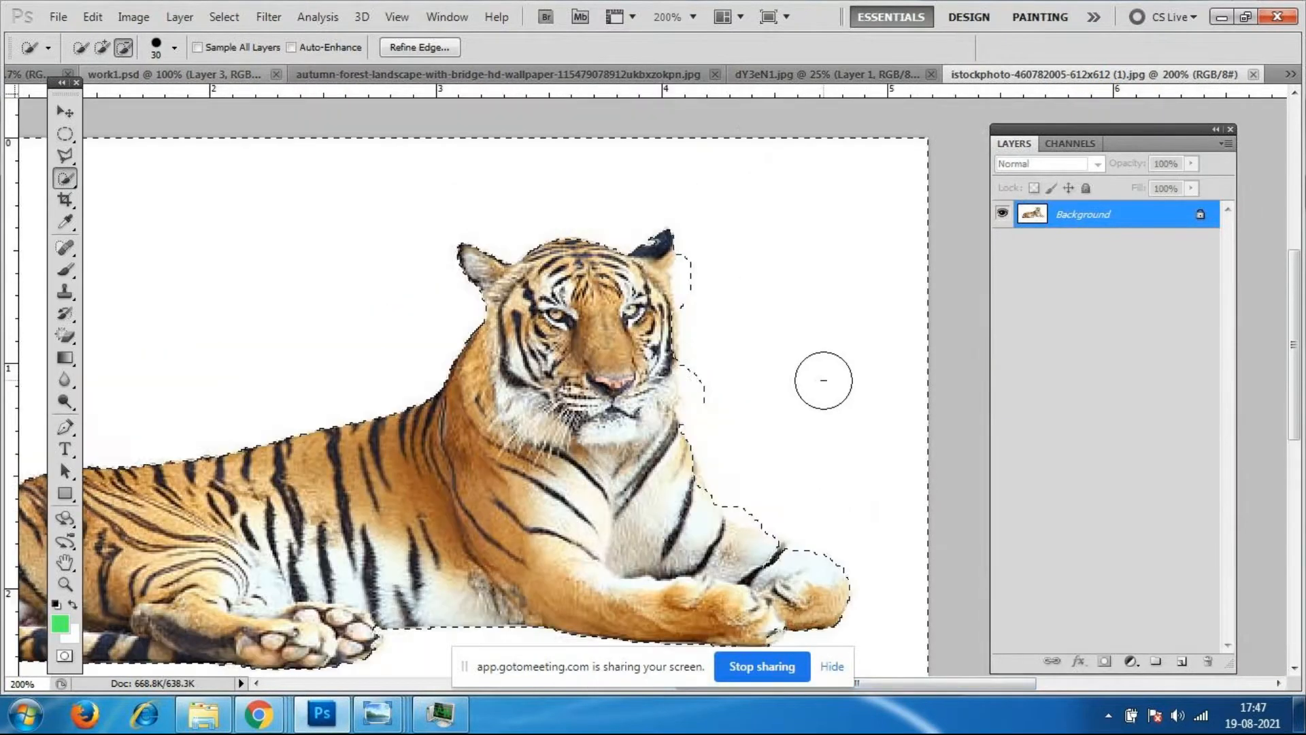
{"action": "left_click", "coordinate": [103, 49]}
{"action": "left_click", "coordinate": [690, 276]}
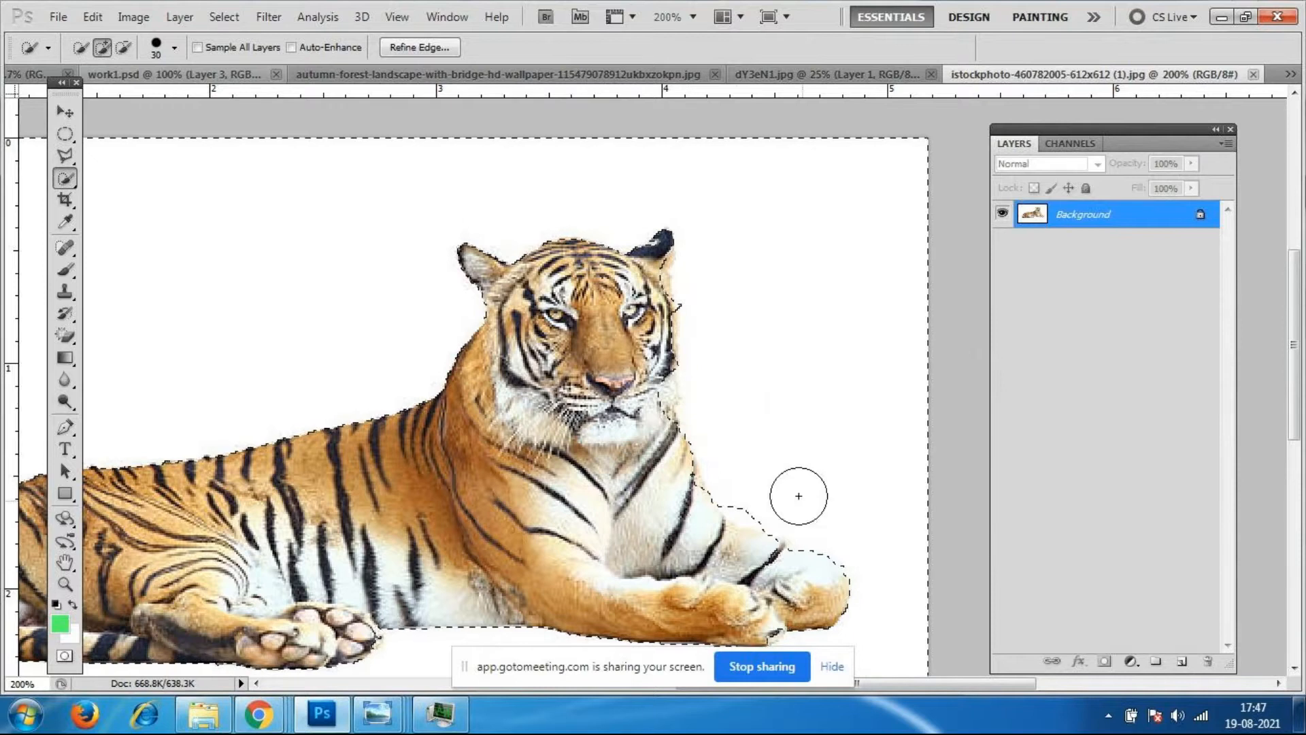
{"action": "left_click_drag", "start_coordinate": [682, 371], "coordinate": [674, 318]}
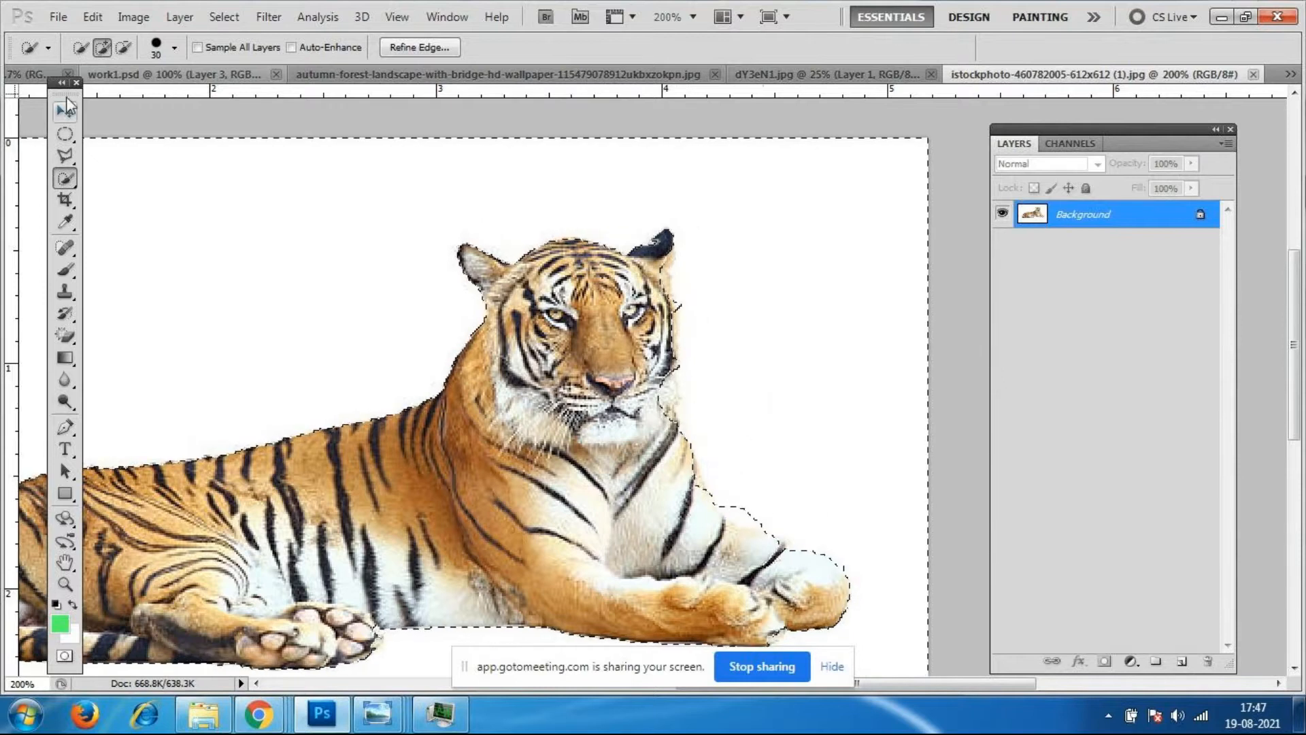
Subtract a strip along the outer side of the tiger's face from the selection and view the brush settings.
{"action": "left_click", "coordinate": [124, 48]}
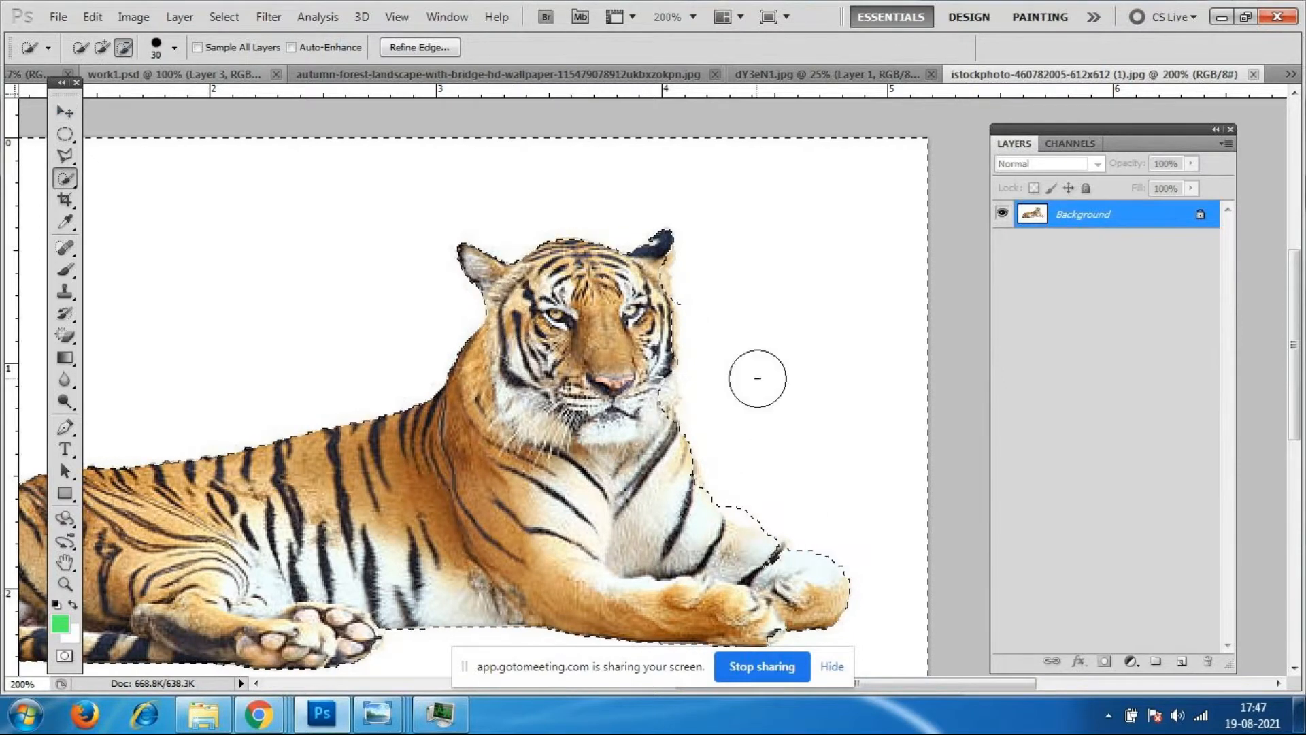
{"action": "mouse_move", "coordinate": [687, 385]}
{"action": "left_mouse_down"}
{"action": "mouse_move", "coordinate": [667, 379]}
{"action": "mouse_move", "coordinate": [659, 326]}
{"action": "mouse_move", "coordinate": [687, 312]}
{"action": "left_mouse_up"}
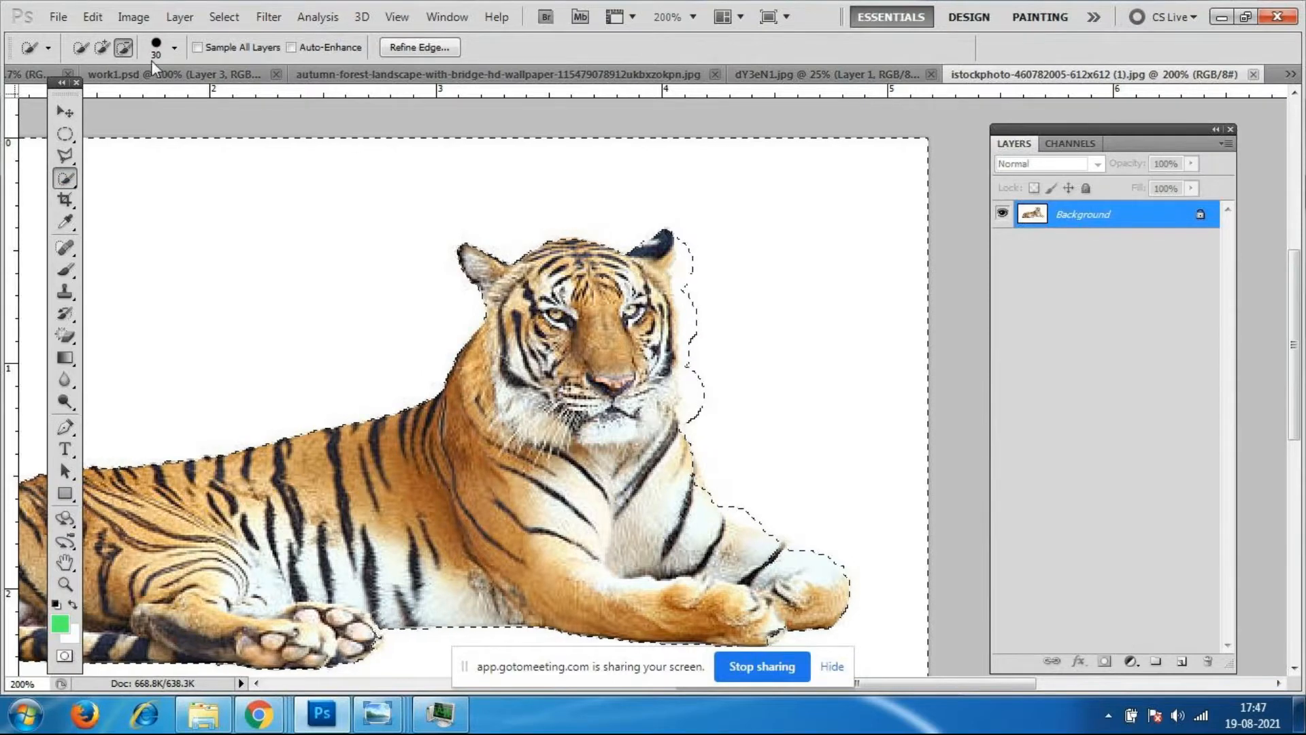
{"action": "left_click", "coordinate": [176, 48]}
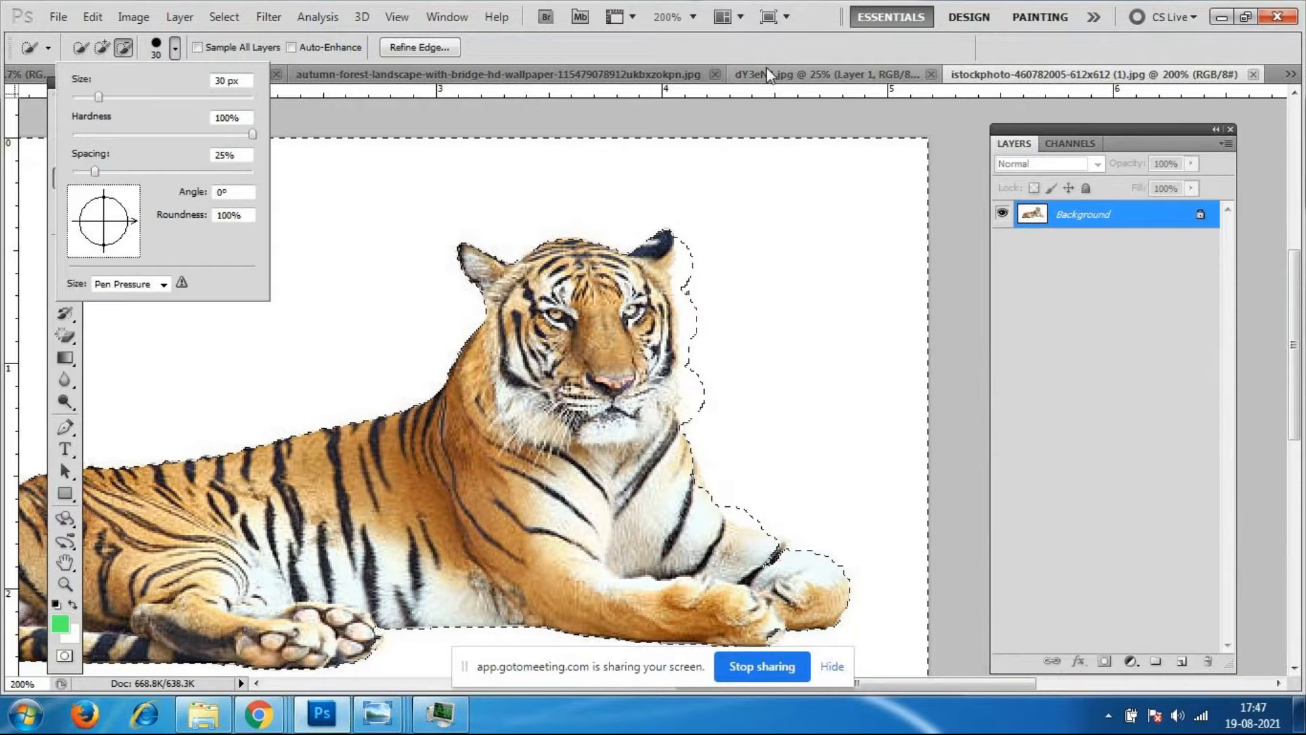
{"action": "left_click", "coordinate": [693, 53]}
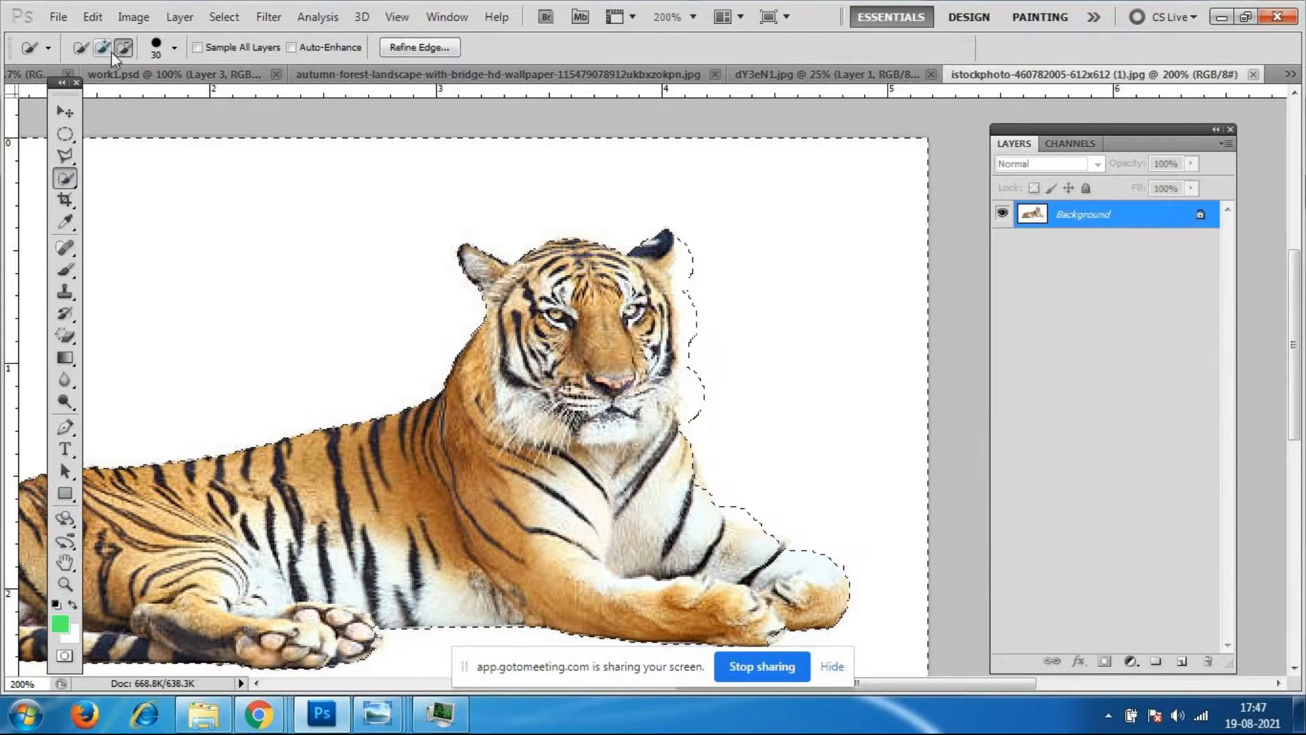
Set the Quick Selection brush size to 13 px and add the white strip beside the tiger's head to the selection.
{"action": "left_click", "coordinate": [174, 49]}
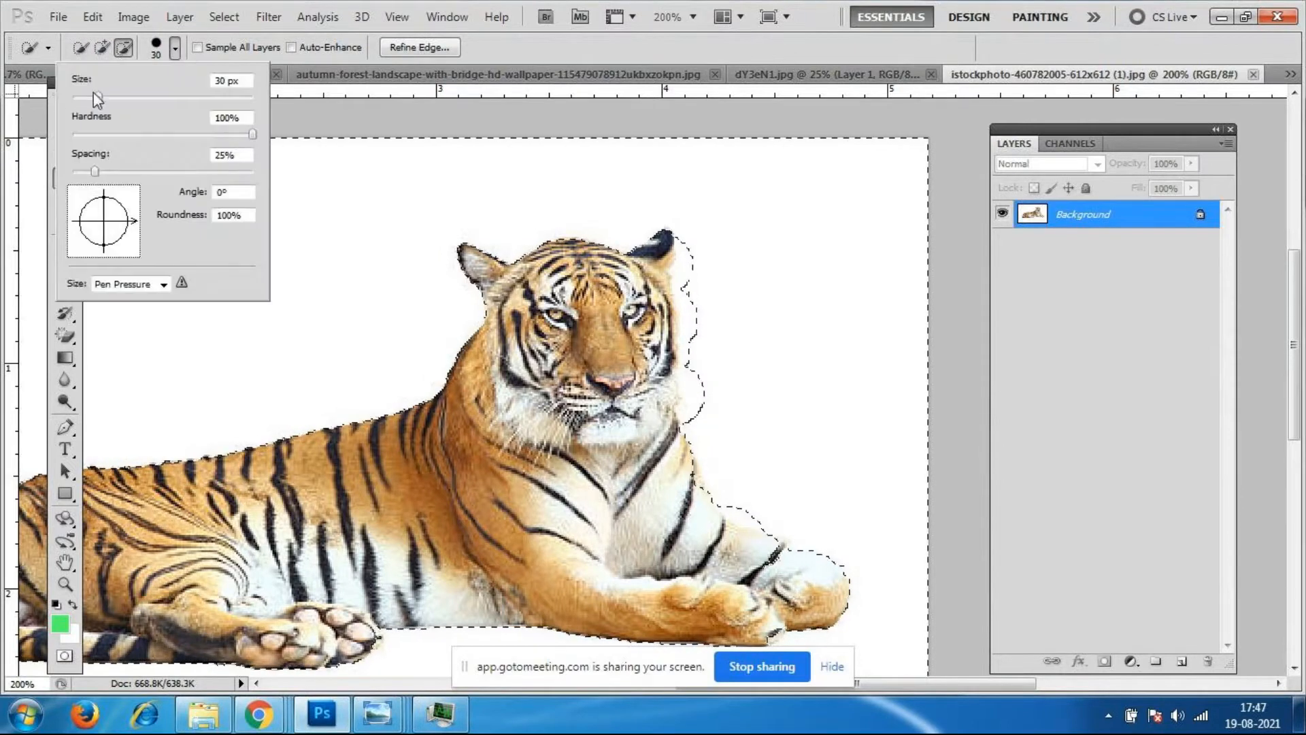
{"action": "left_click_drag", "start_coordinate": [96, 95], "coordinate": [87, 97]}
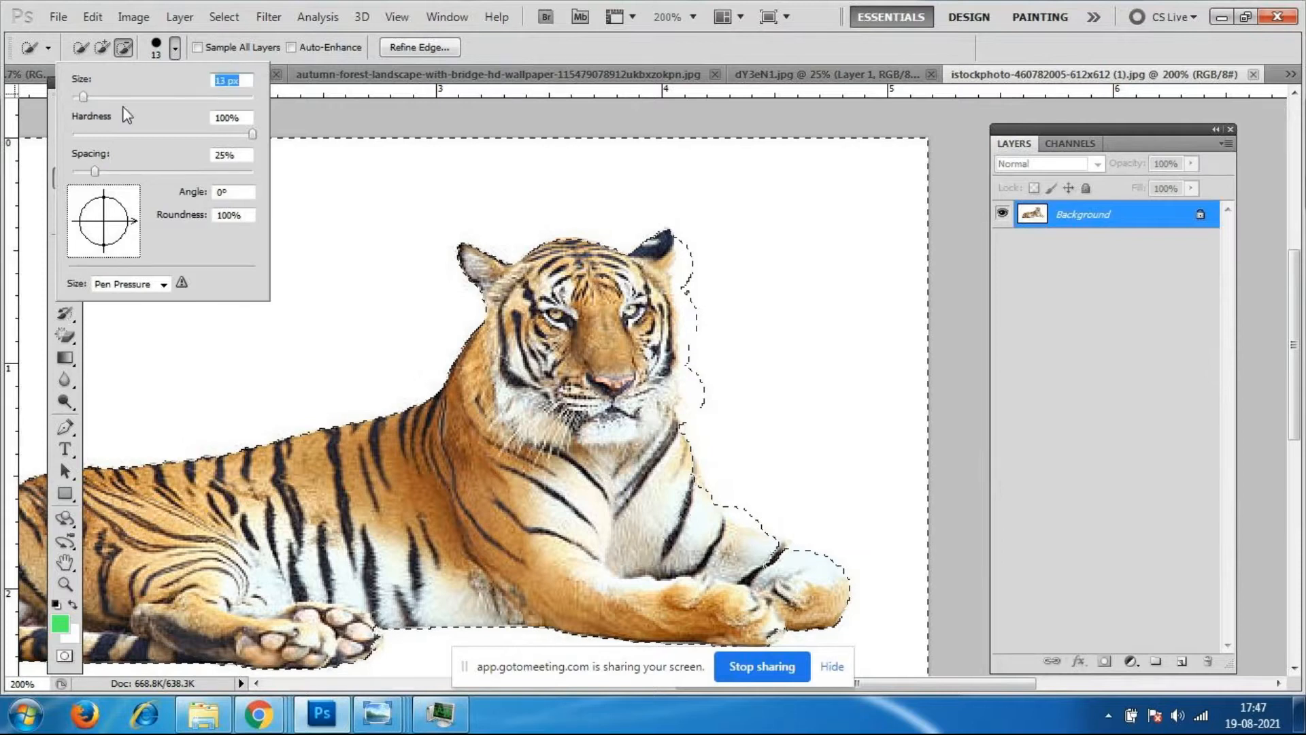
{"action": "left_click", "coordinate": [634, 47]}
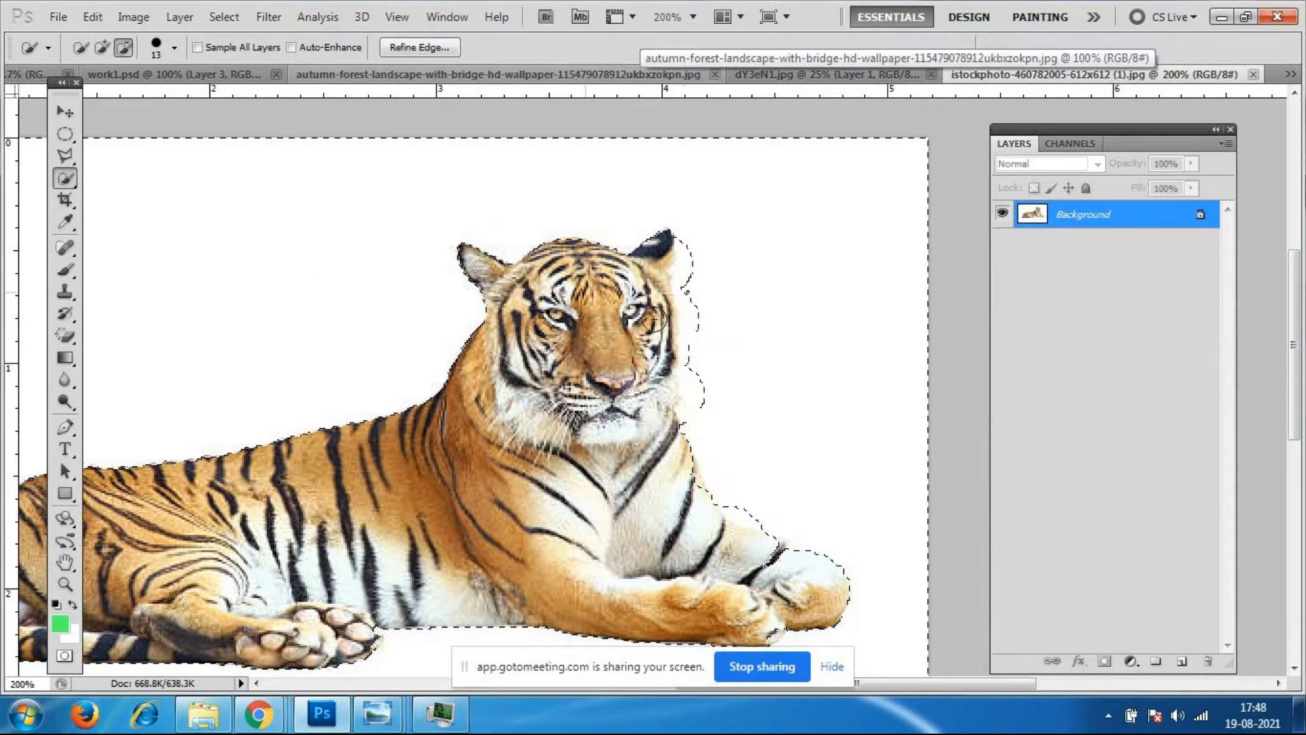
{"action": "left_click", "coordinate": [103, 48]}
{"action": "left_click", "coordinate": [691, 332]}
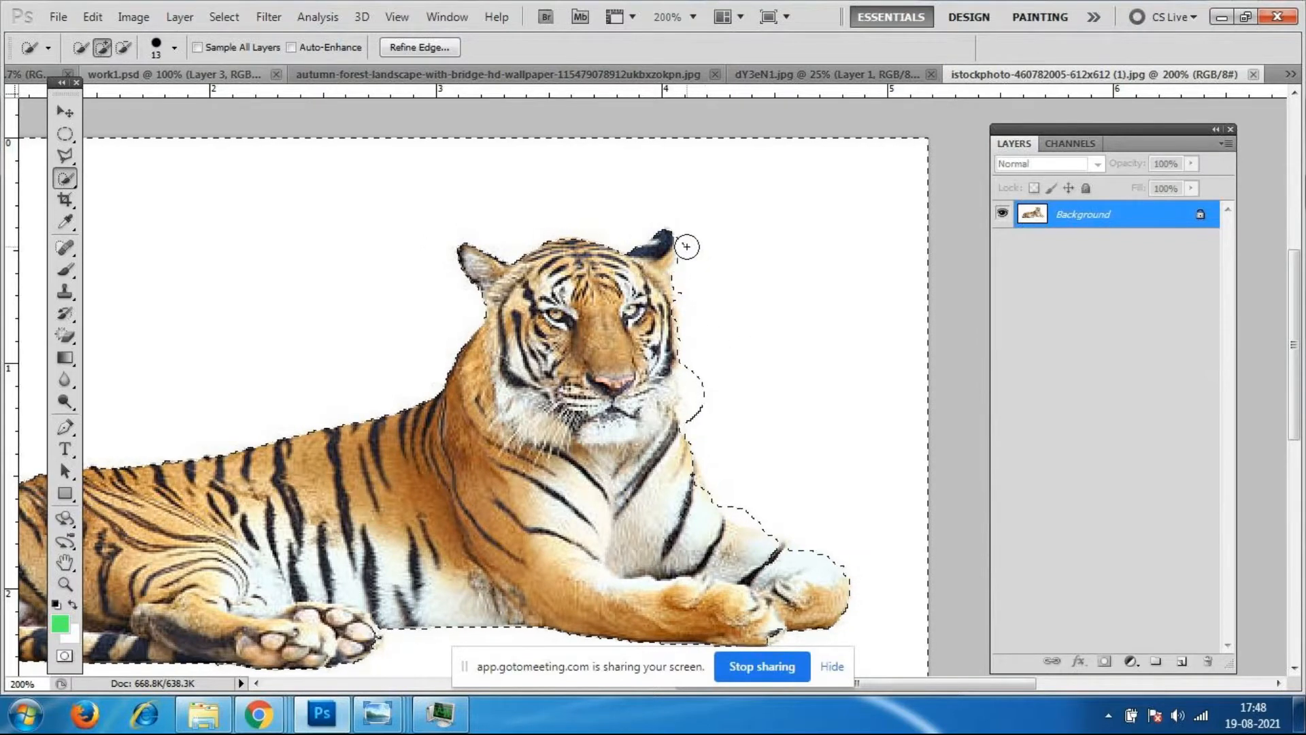
{"action": "left_click_drag", "start_coordinate": [690, 375], "coordinate": [690, 394], "text": "alt"}
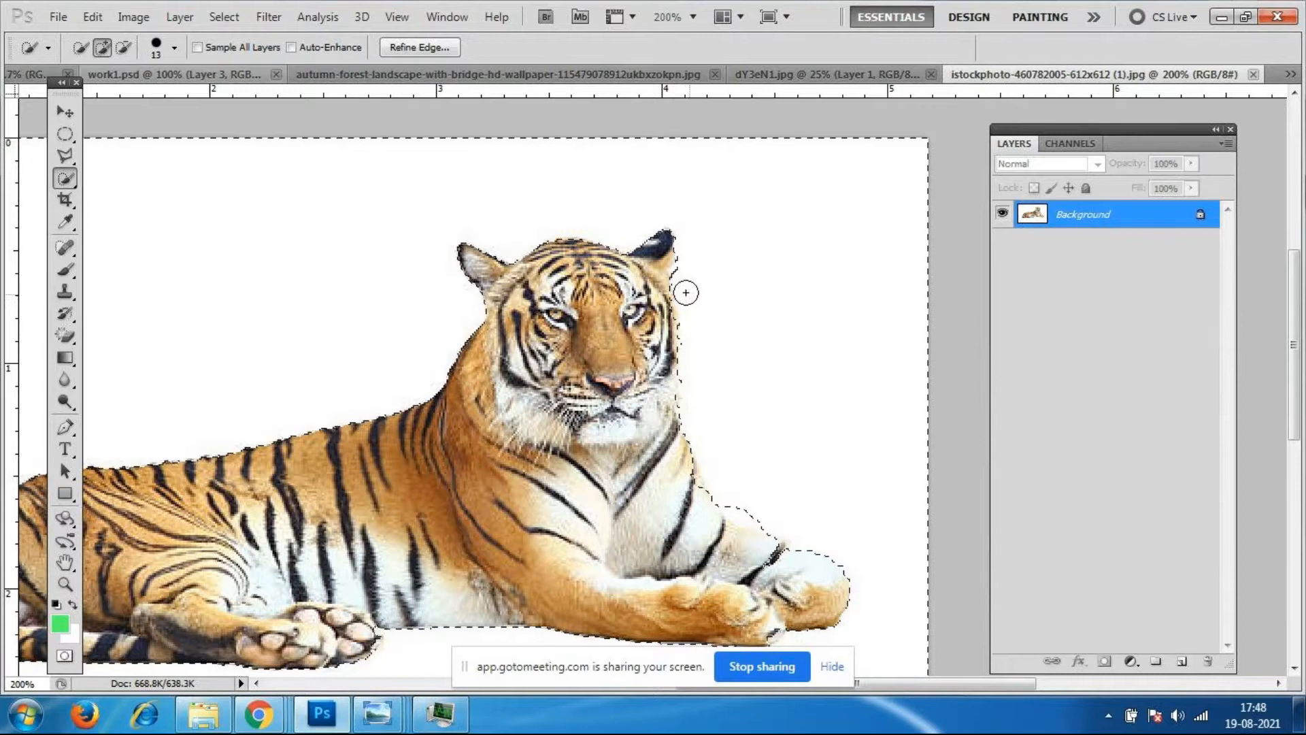
Inspect the selection edge around the tiger and view the tools in the Lasso and Quick Selection groups.
{"action": "scroll", "coordinate": [832, 403], "scroll_direction": "down", "scroll_amount": 3}
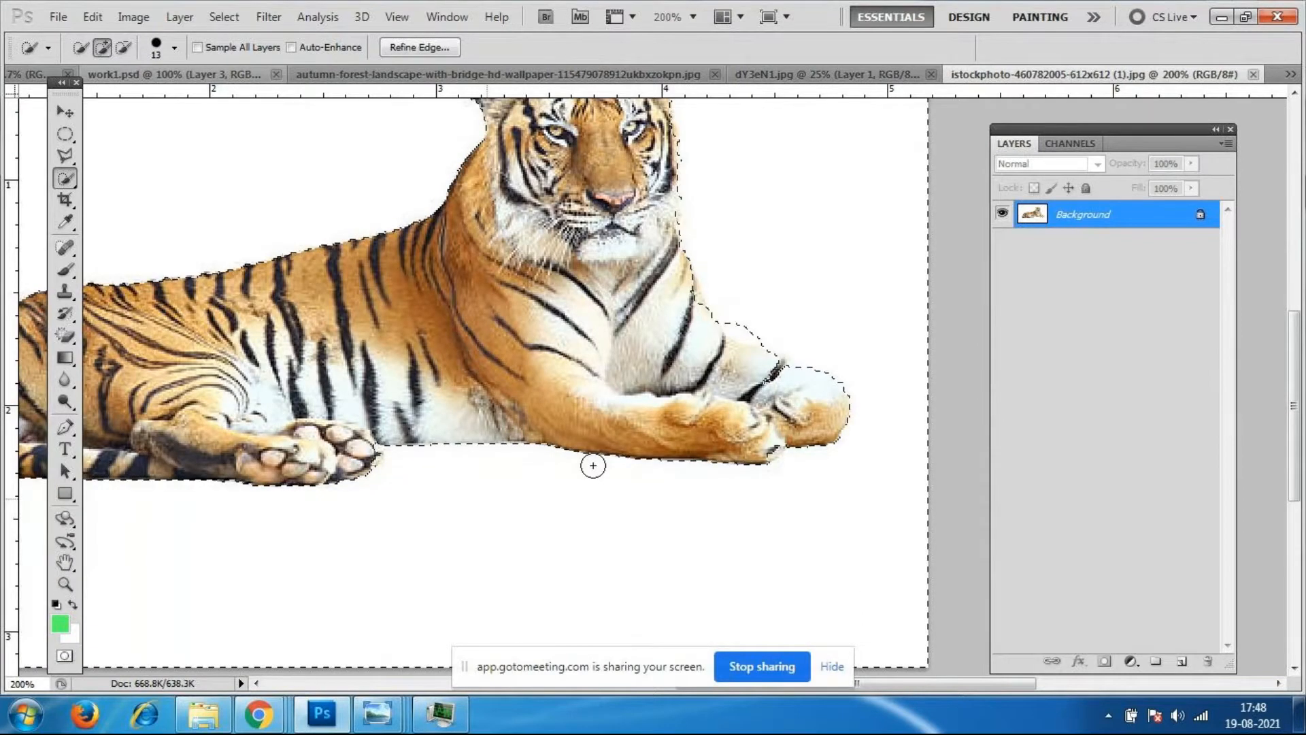
{"action": "left_click_drag", "start_coordinate": [911, 686], "coordinate": [851, 679]}
{"action": "scroll", "coordinate": [866, 547], "scroll_direction": "up", "scroll_amount": 1}
{"action": "scroll", "coordinate": [866, 546], "scroll_direction": "up", "scroll_amount": 1}
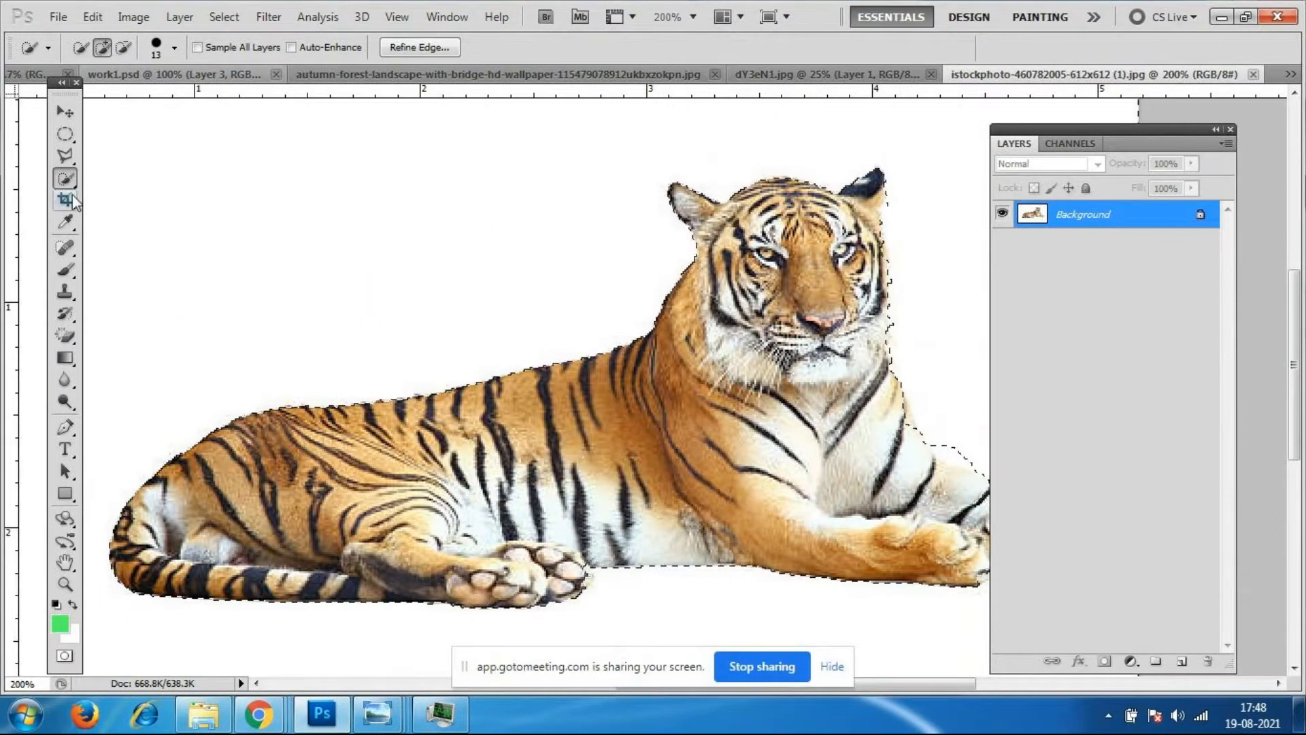
{"action": "left_click", "coordinate": [65, 158]}
{"action": "right_click", "coordinate": [64, 157]}
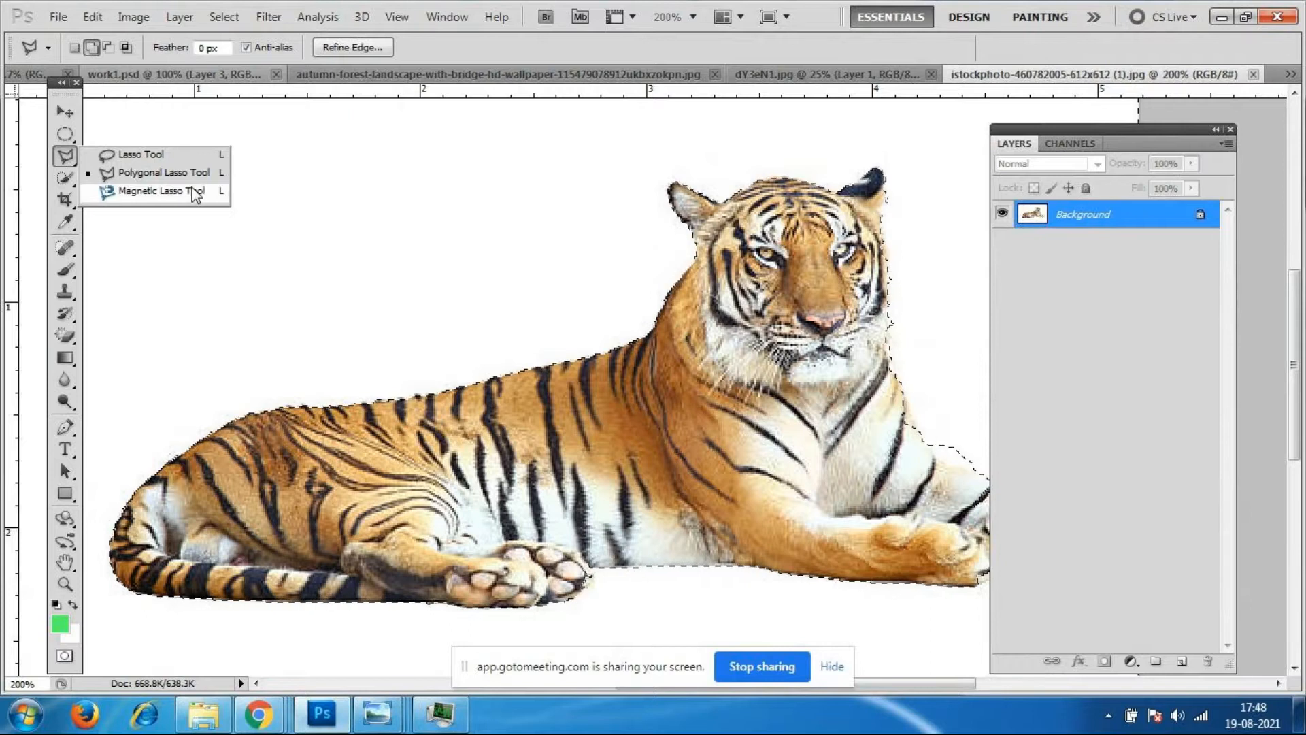
{"action": "left_click", "coordinate": [60, 178]}
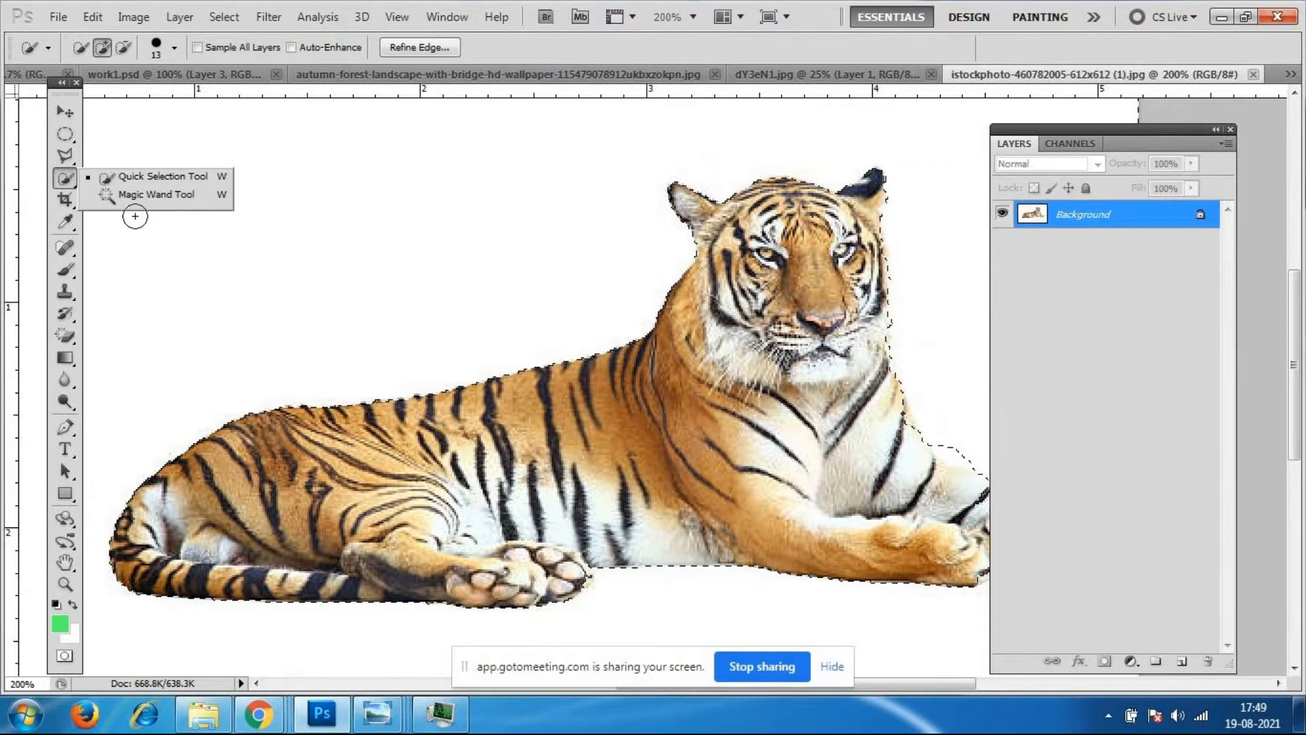
{"action": "left_click", "coordinate": [157, 178]}
{"action": "left_click", "coordinate": [71, 175]}
{"action": "left_click", "coordinate": [152, 178]}
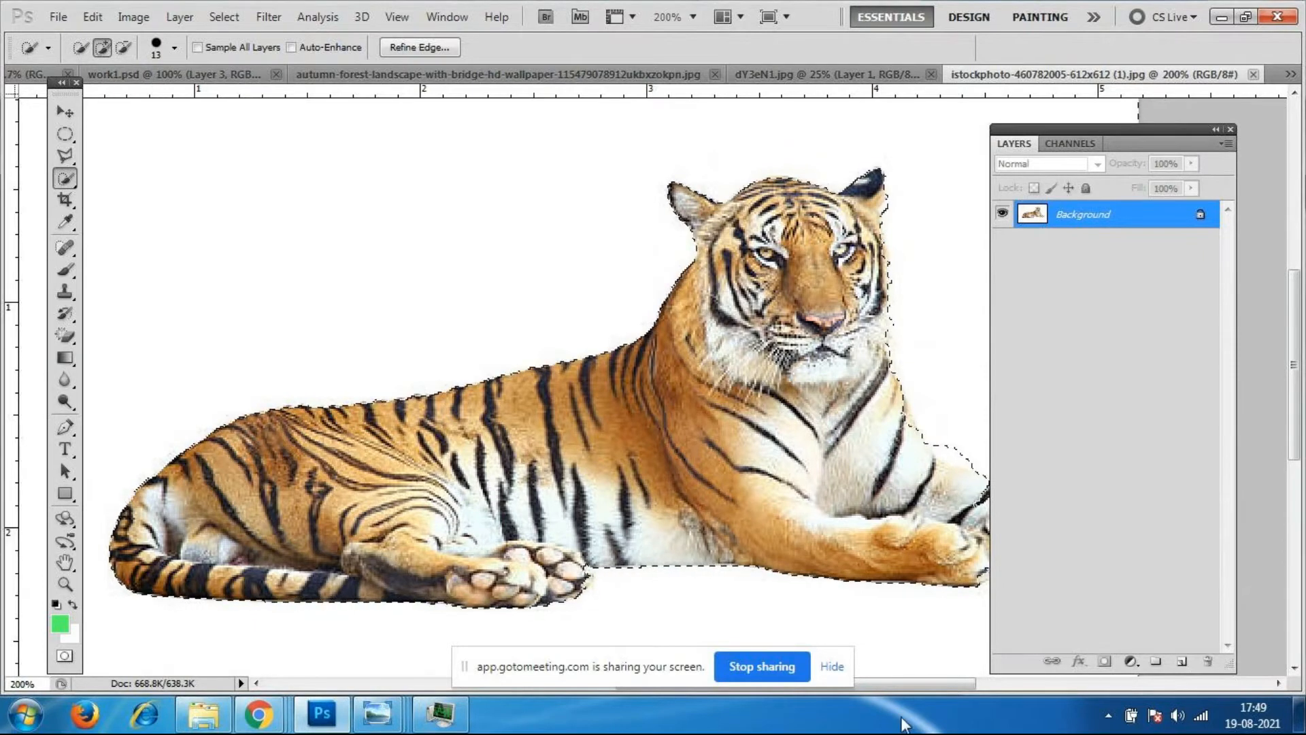
{"action": "left_click_drag", "start_coordinate": [893, 689], "coordinate": [921, 683]}
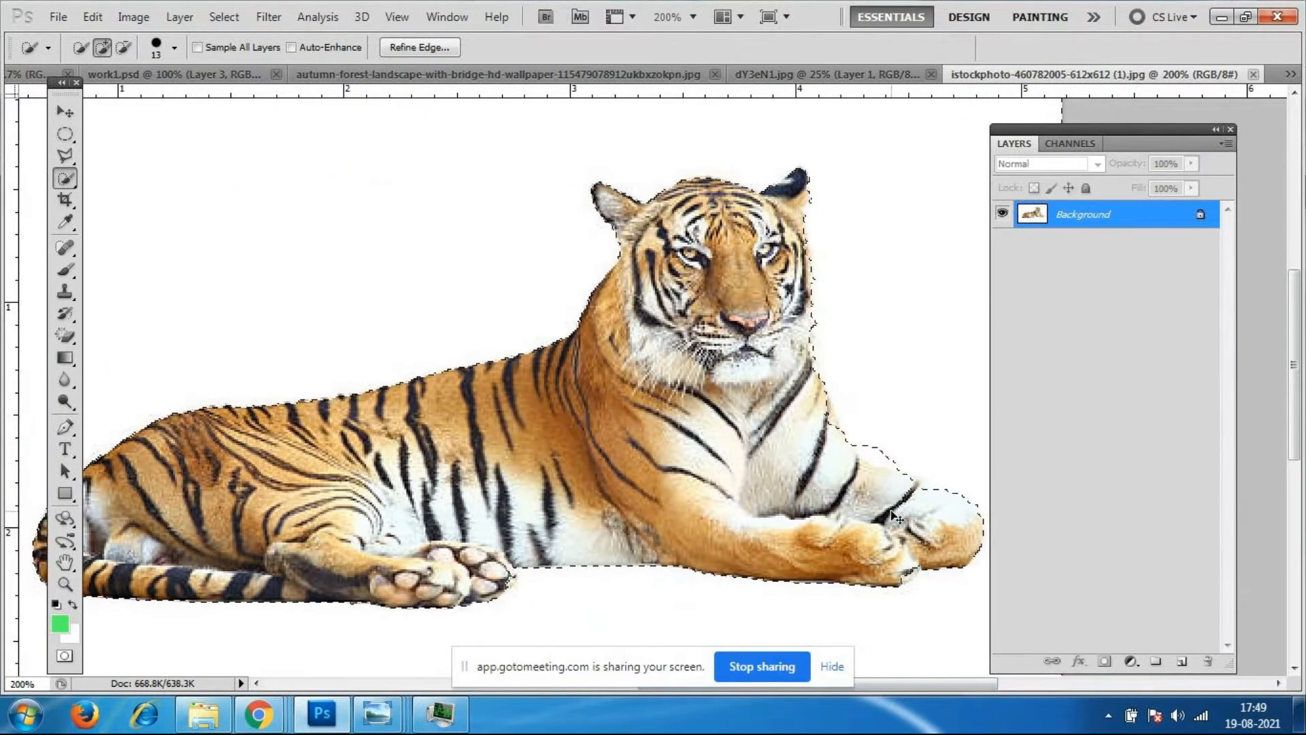
{"action": "key", "text": "ctrl+minus"}
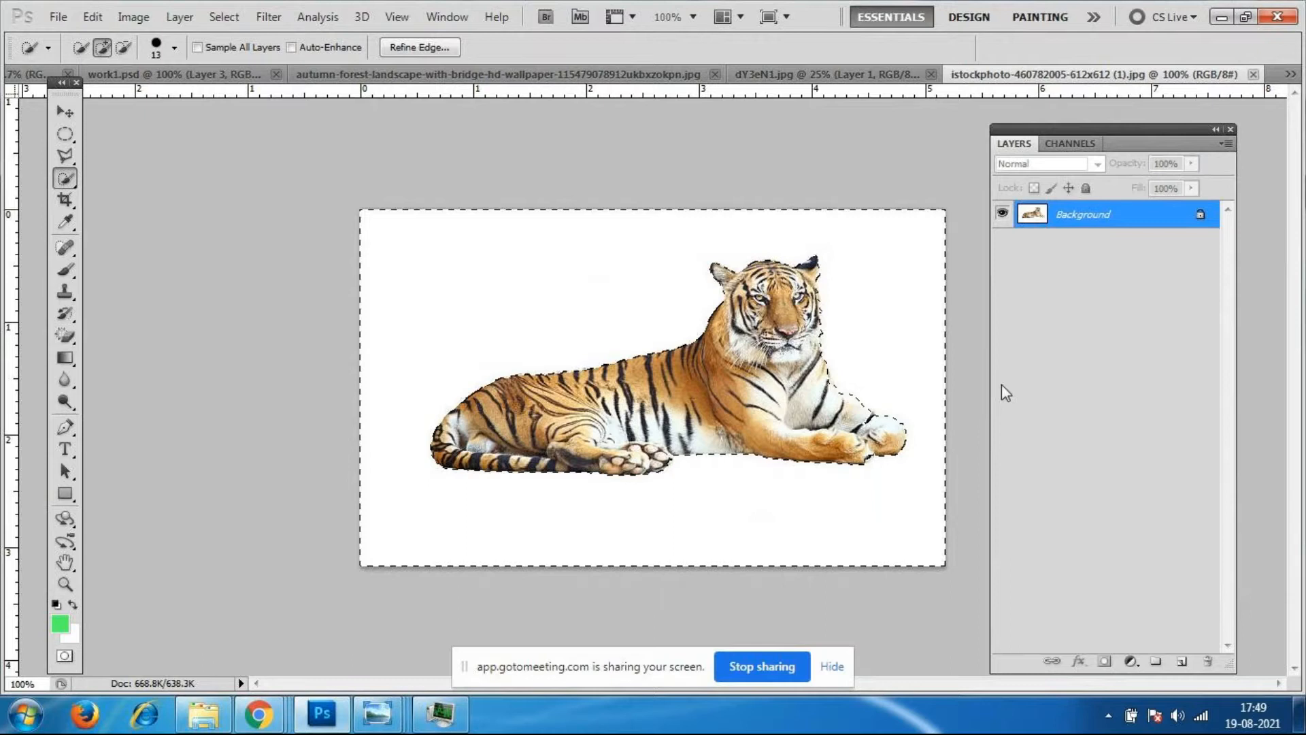
Convert the tiger photo's Background into a regular layer and delete the selected white area.
{"action": "double_click", "coordinate": [1200, 216]}
{"action": "left_click", "coordinate": [807, 227]}
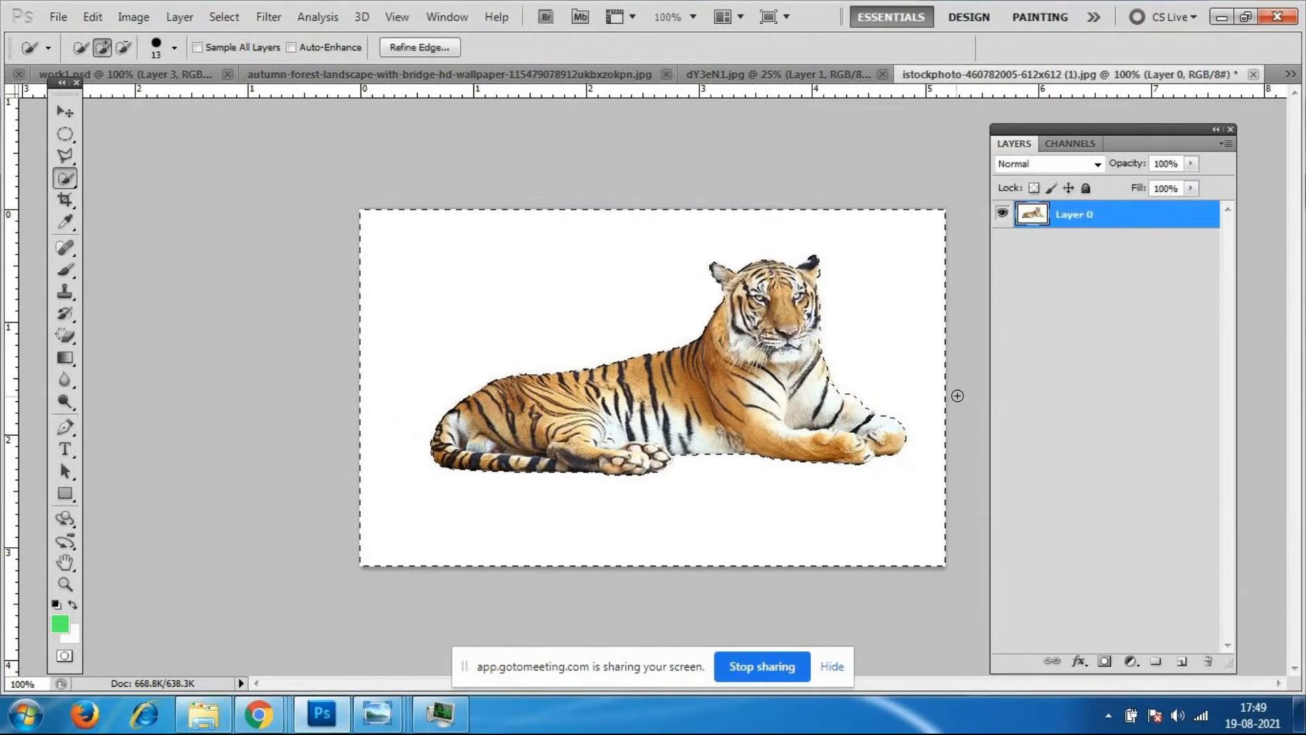
{"action": "key", "text": "Delete"}
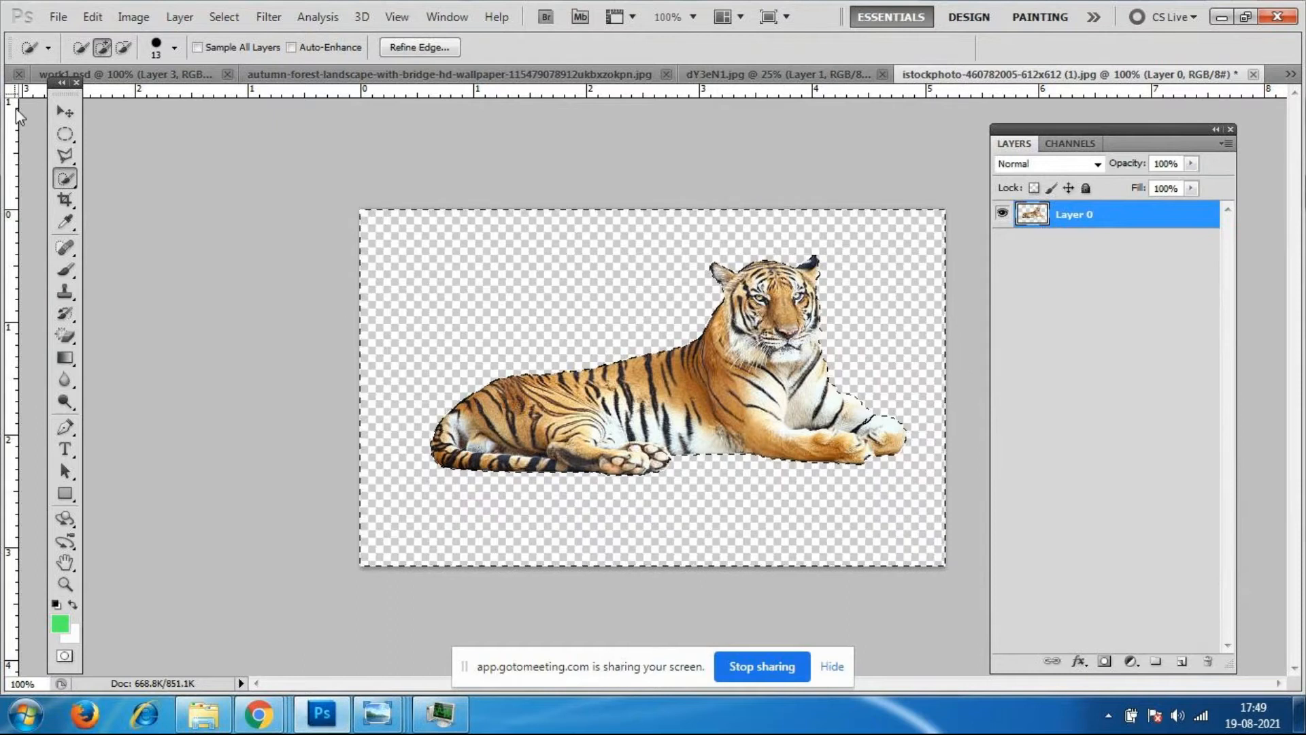
Copy the cut-out tiger into the dY3eN1.jpg beach image and close the tiger document without saving it.
{"action": "left_click", "coordinate": [65, 111]}
{"action": "left_click_drag", "start_coordinate": [1068, 75], "coordinate": [692, 196]}
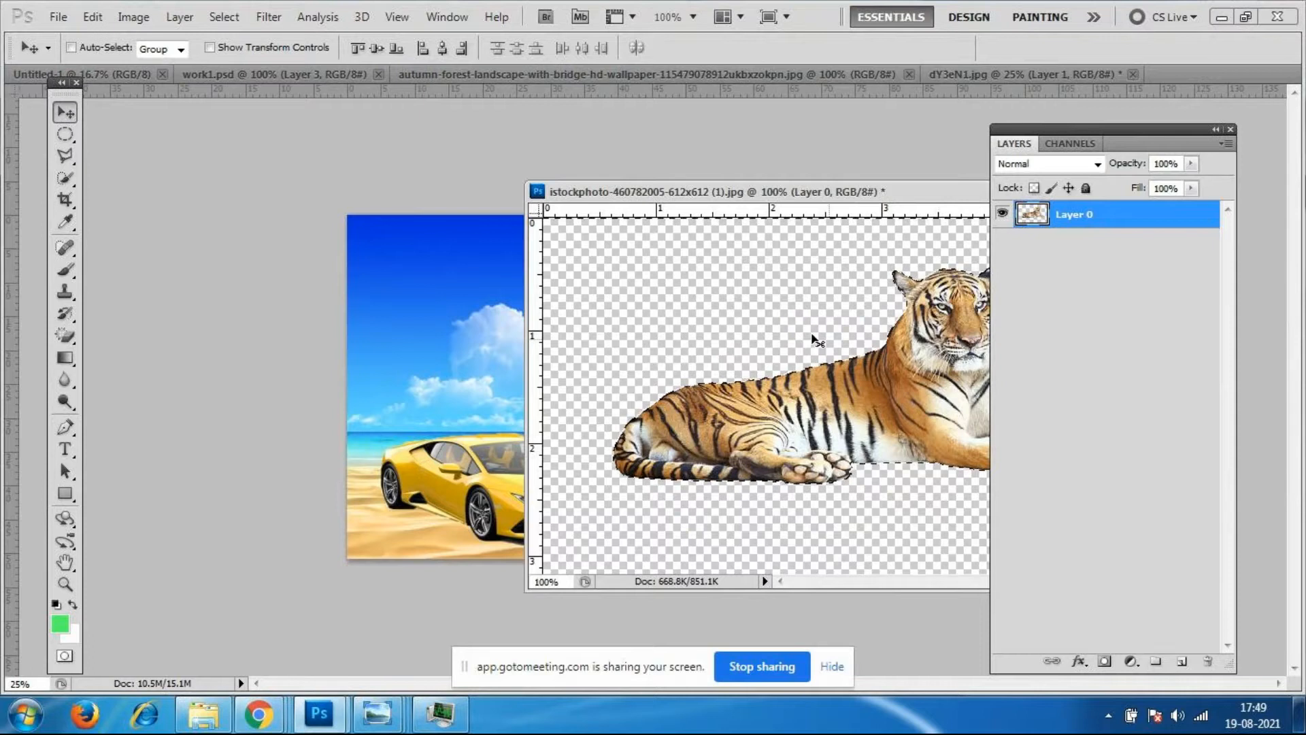
{"action": "left_click_drag", "start_coordinate": [765, 432], "coordinate": [479, 438]}
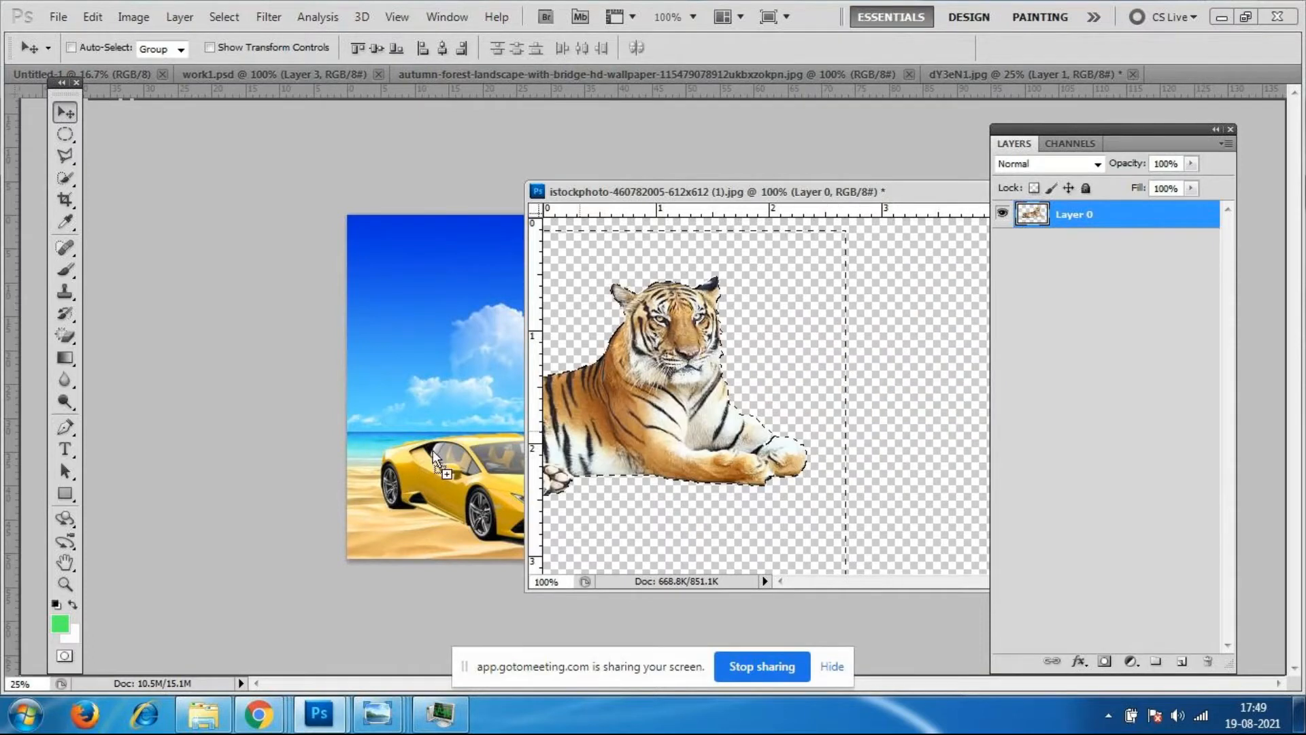
{"action": "left_click_drag", "start_coordinate": [768, 198], "coordinate": [436, 493]}
{"action": "left_click_drag", "start_coordinate": [714, 390], "coordinate": [504, 182]}
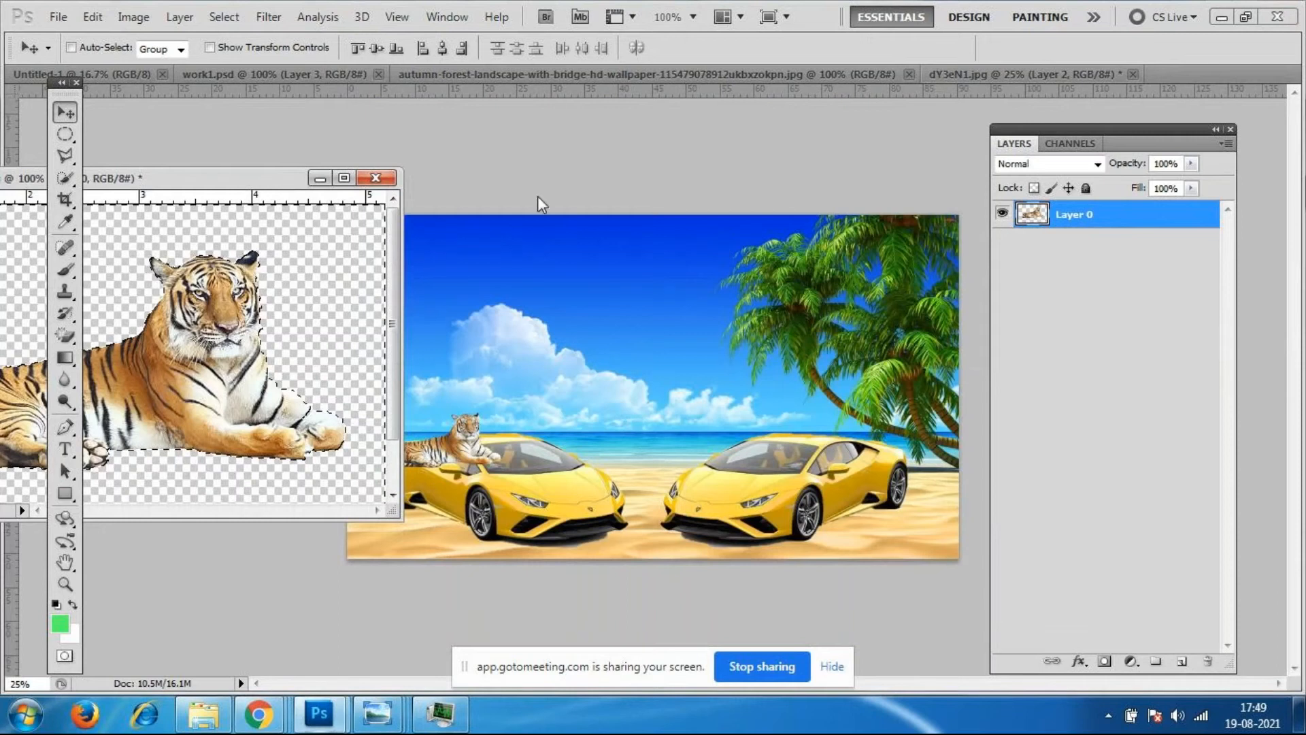
{"action": "left_click", "coordinate": [375, 178]}
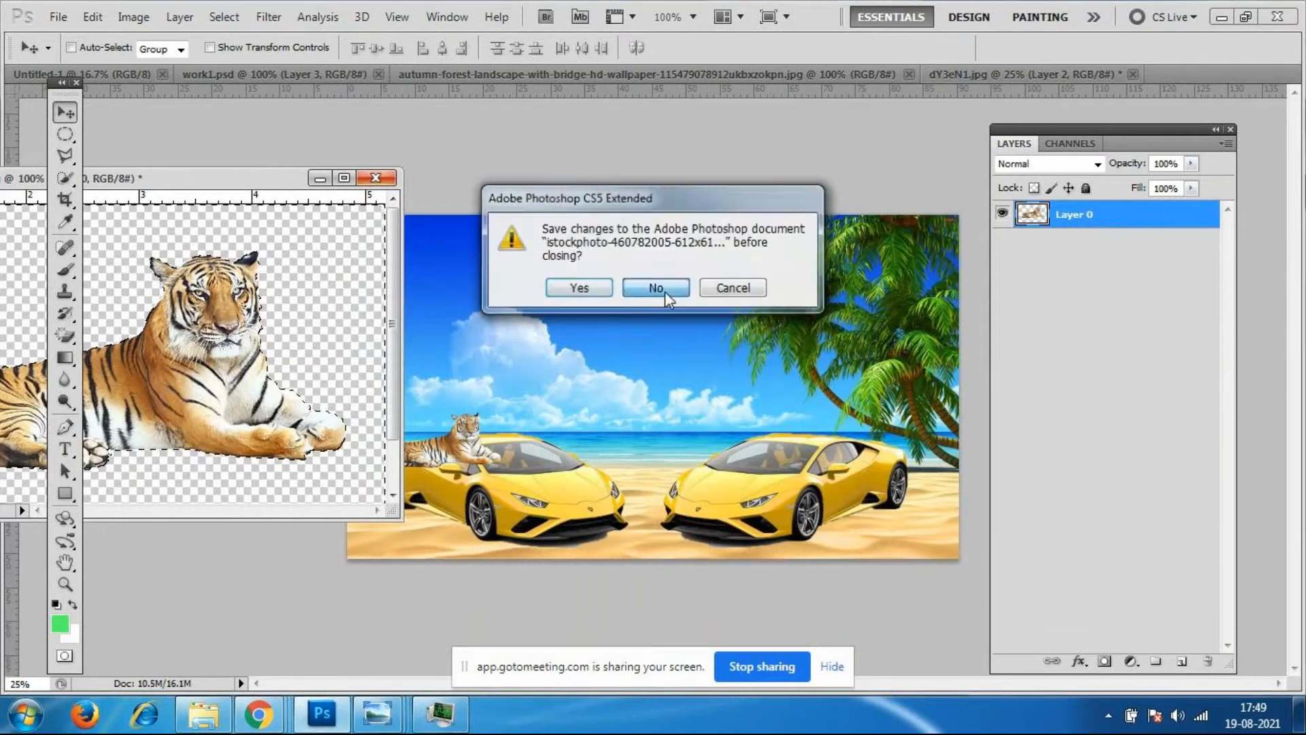
{"action": "left_click", "coordinate": [656, 288]}
Place the tiger on the sand between the two cars, scaled proportionally to about 155%.
{"action": "left_click_drag", "start_coordinate": [480, 408], "coordinate": [670, 486]}
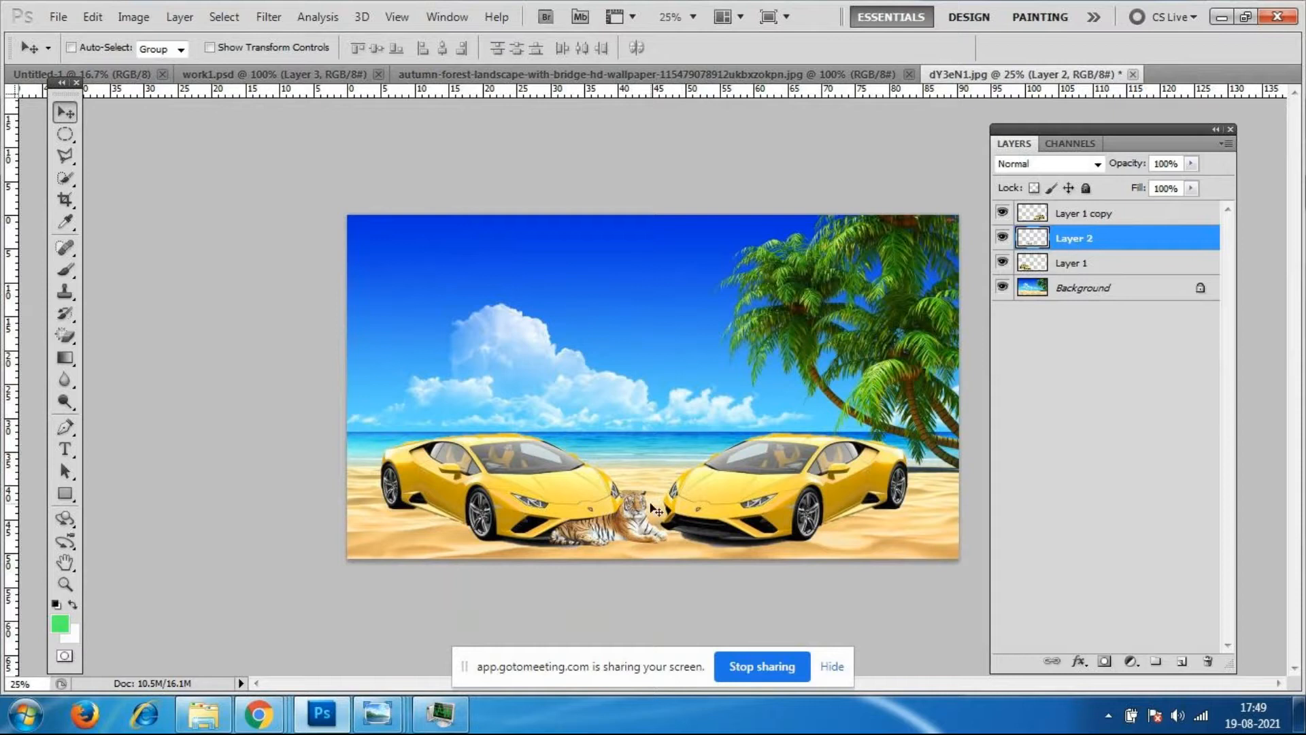
{"action": "key", "text": "ctrl+t"}
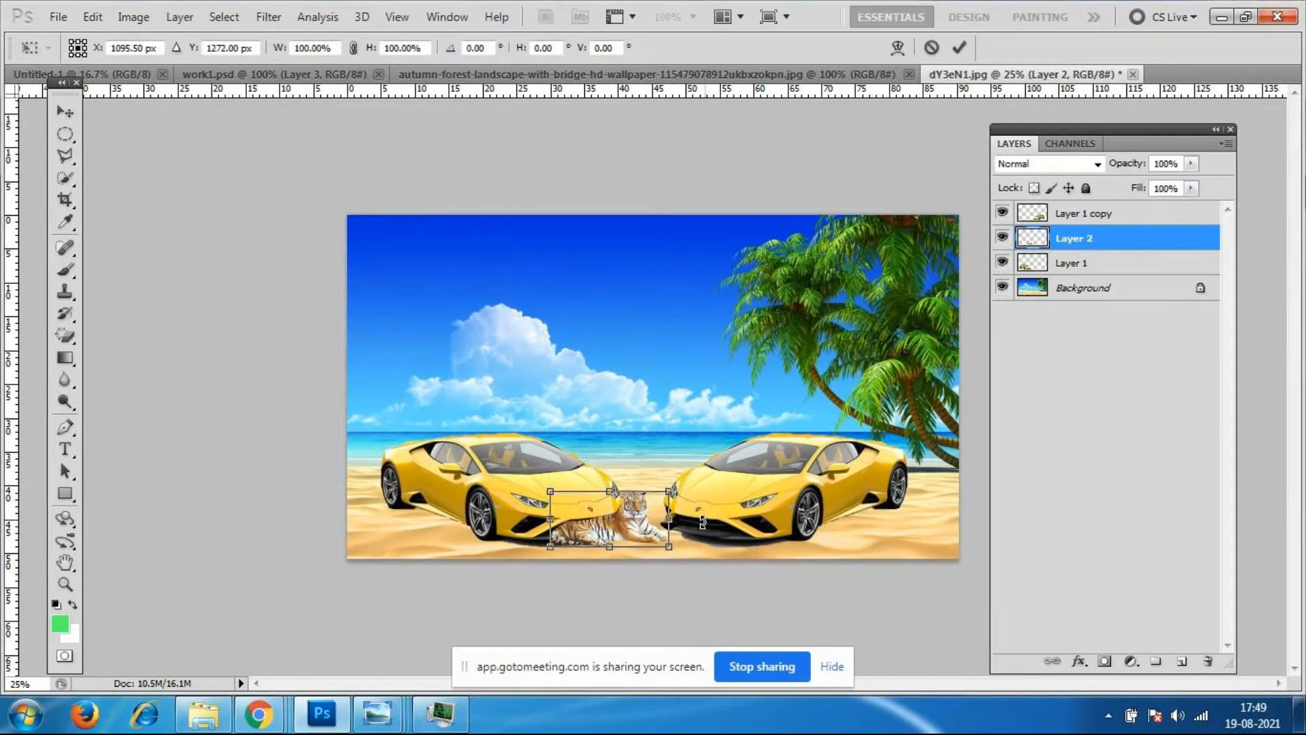
{"action": "left_click_drag", "start_coordinate": [669, 489], "coordinate": [699, 468]}
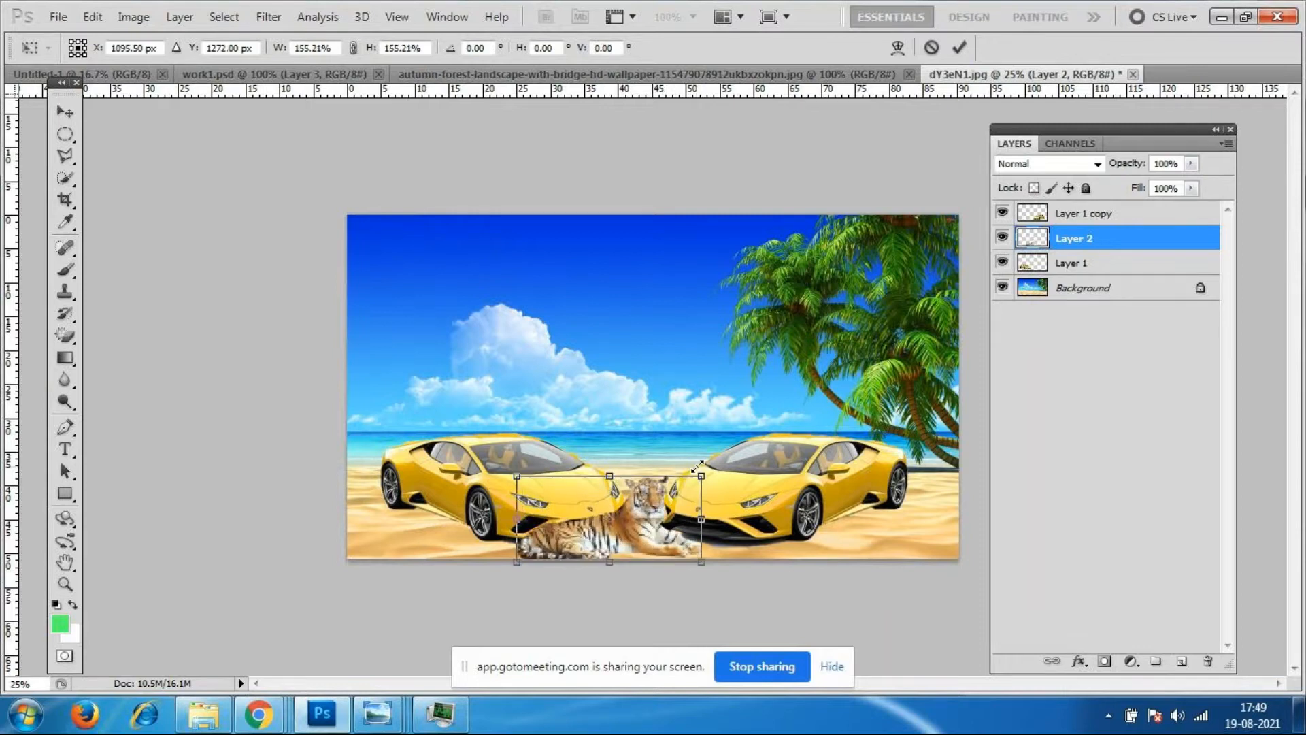
{"action": "key", "text": "Return"}
{"action": "left_click_drag", "start_coordinate": [655, 523], "coordinate": [644, 513]}
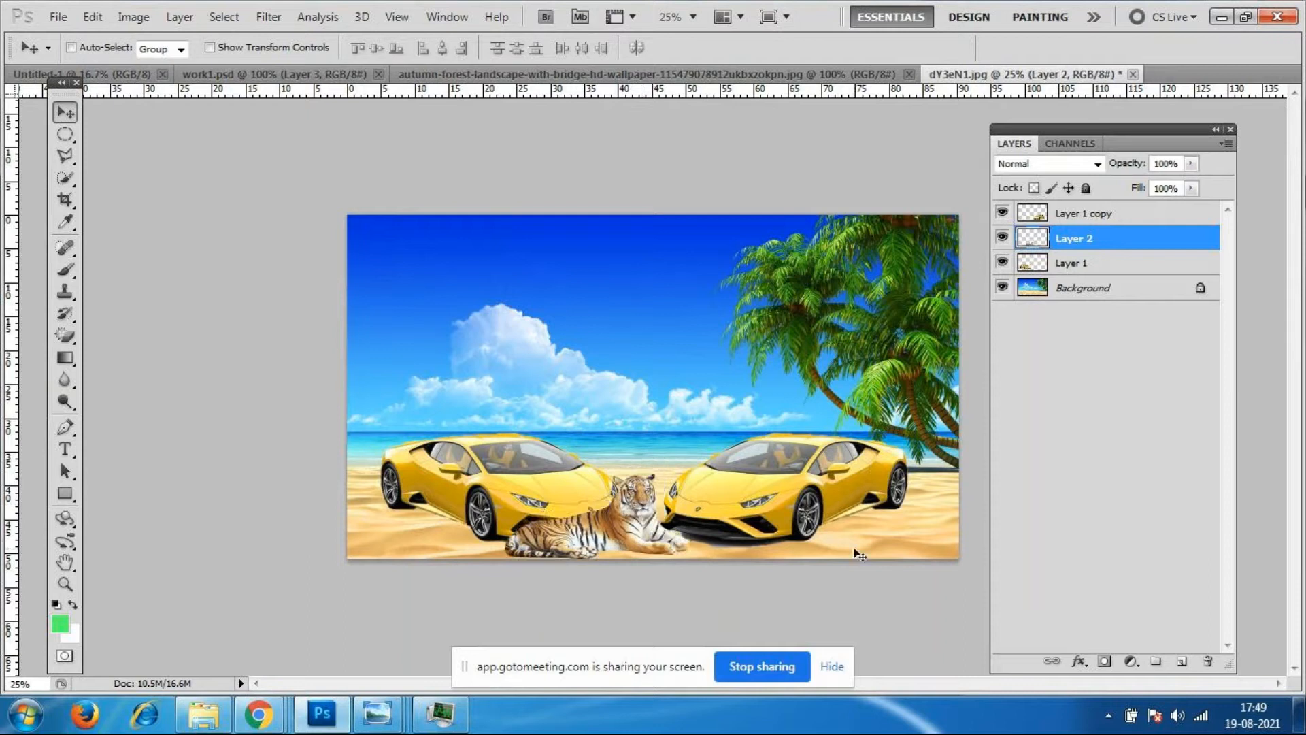
Shift the right car on Layer 1 copy further right in large nudges to widen the gap between the cars.
{"action": "left_click", "coordinate": [1114, 215]}
{"action": "key", "text": "shift+Right"}
{"action": "key", "text": "shift+Right"}
{"action": "key", "text": "shift+Right"}
{"action": "key", "text": "shift+Right"}
{"action": "key", "text": "shift+Right"}
{"action": "key", "text": "shift+Right"}
{"action": "key", "text": "shift+Right"}
{"action": "key", "text": "shift+Right"}
{"action": "key", "text": "shift+Right"}
{"action": "key", "text": "shift+Right"}
{"action": "key", "text": "shift+Right"}
{"action": "key", "text": "shift+Right"}
{"action": "key", "text": "shift+Right"}
Nudge the tiger on Layer 2 right so it lies more centrally between the two cars.
{"action": "left_click", "coordinate": [1088, 246]}
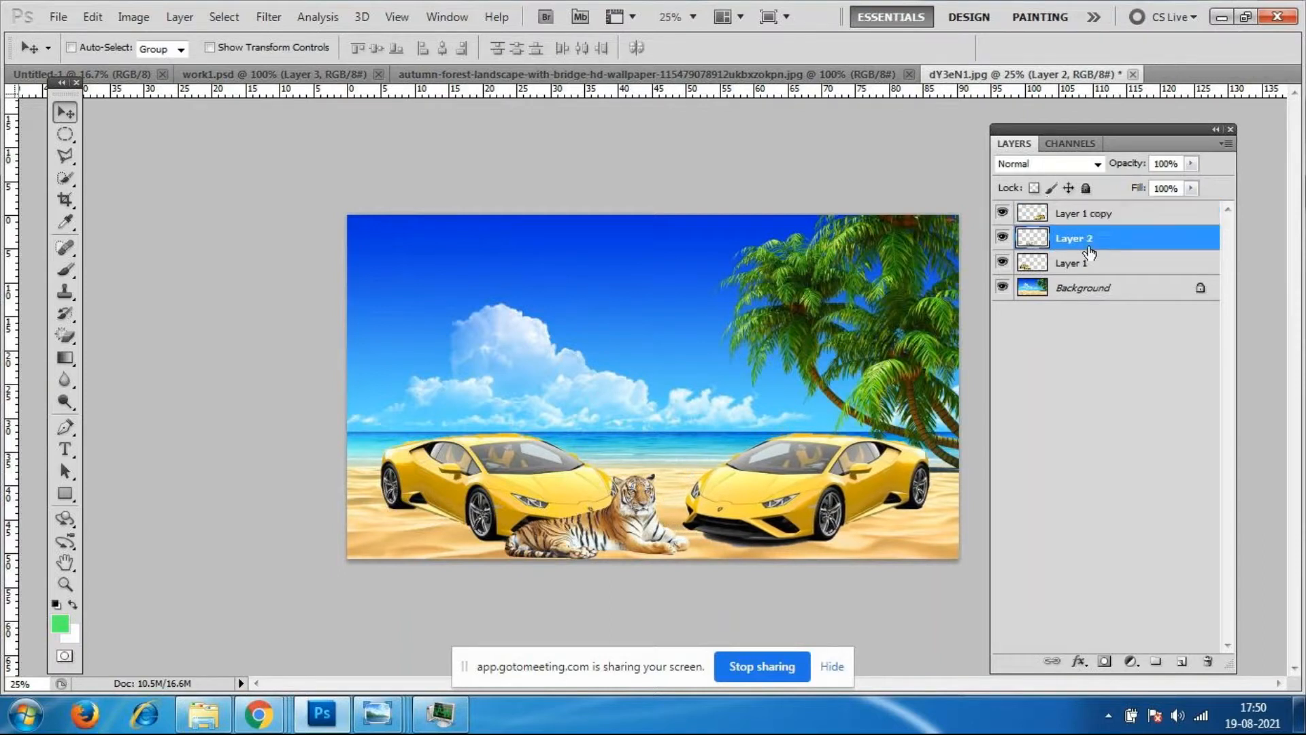
{"action": "key", "text": "shift+Right"}
{"action": "key", "text": "shift+Right"}
{"action": "key", "text": "shift+Right"}
{"action": "key", "text": "shift+Right"}
{"action": "key", "text": "shift+Right"}
{"action": "key", "text": "shift+Right"}
{"action": "key", "text": "shift+Right"}
{"action": "key", "text": "shift+Right"}
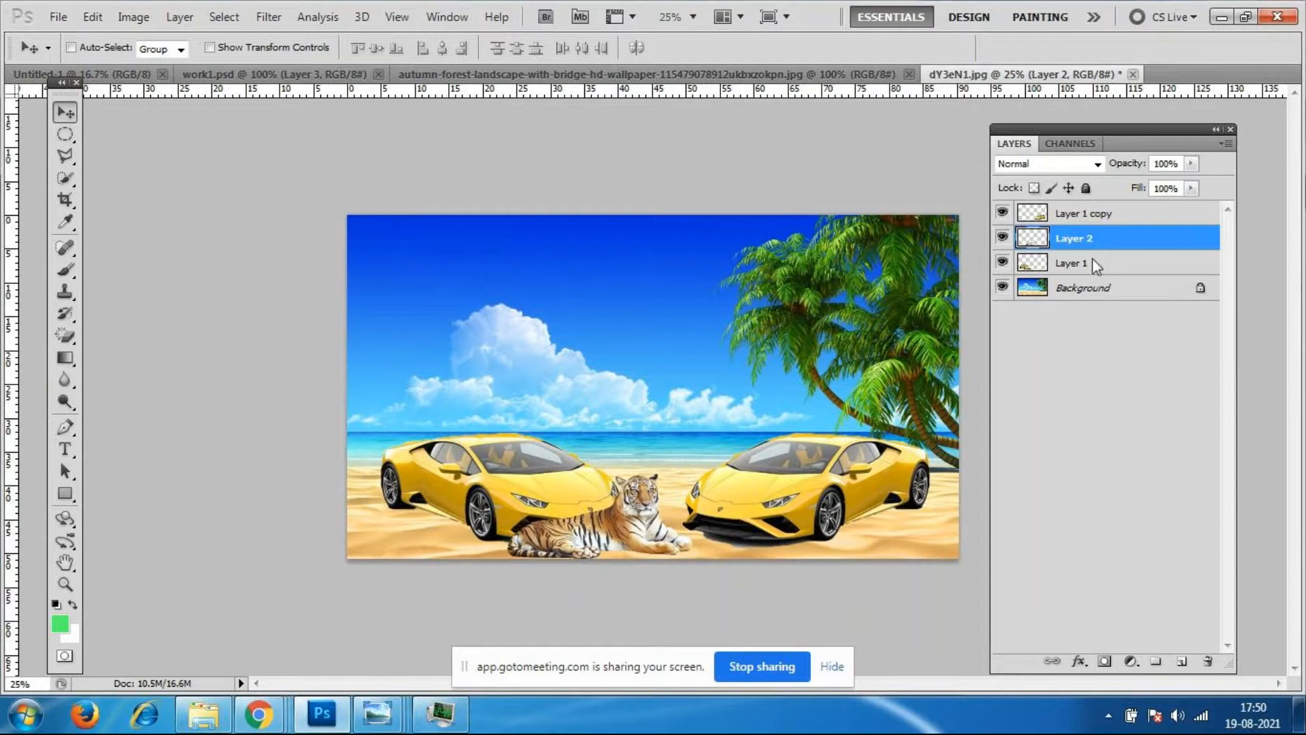
{"action": "key", "text": "shift+Right"}
{"action": "key", "text": "shift+Right"}
{"action": "key", "text": "shift+Right"}
{"action": "key", "text": "shift+Right"}
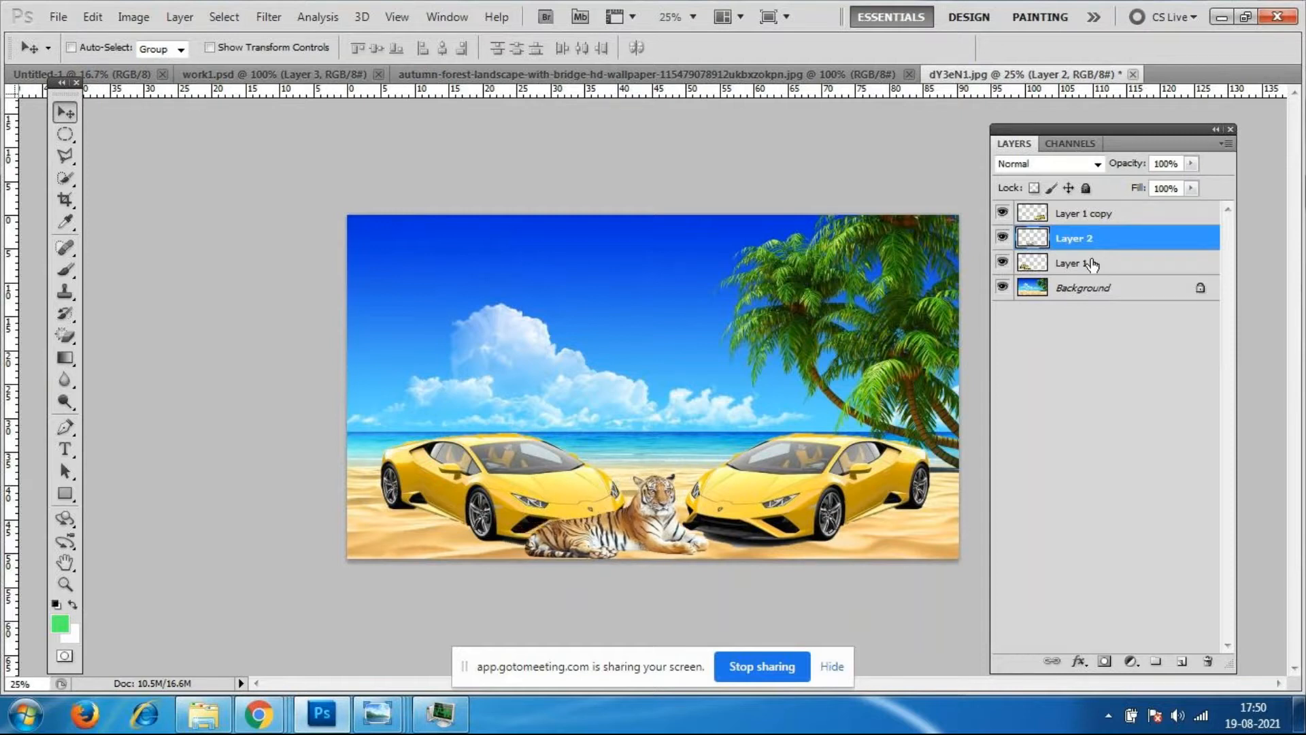
Nudge the left car on Layer 1 slightly left, away from the tiger.
{"action": "left_click", "coordinate": [1095, 264]}
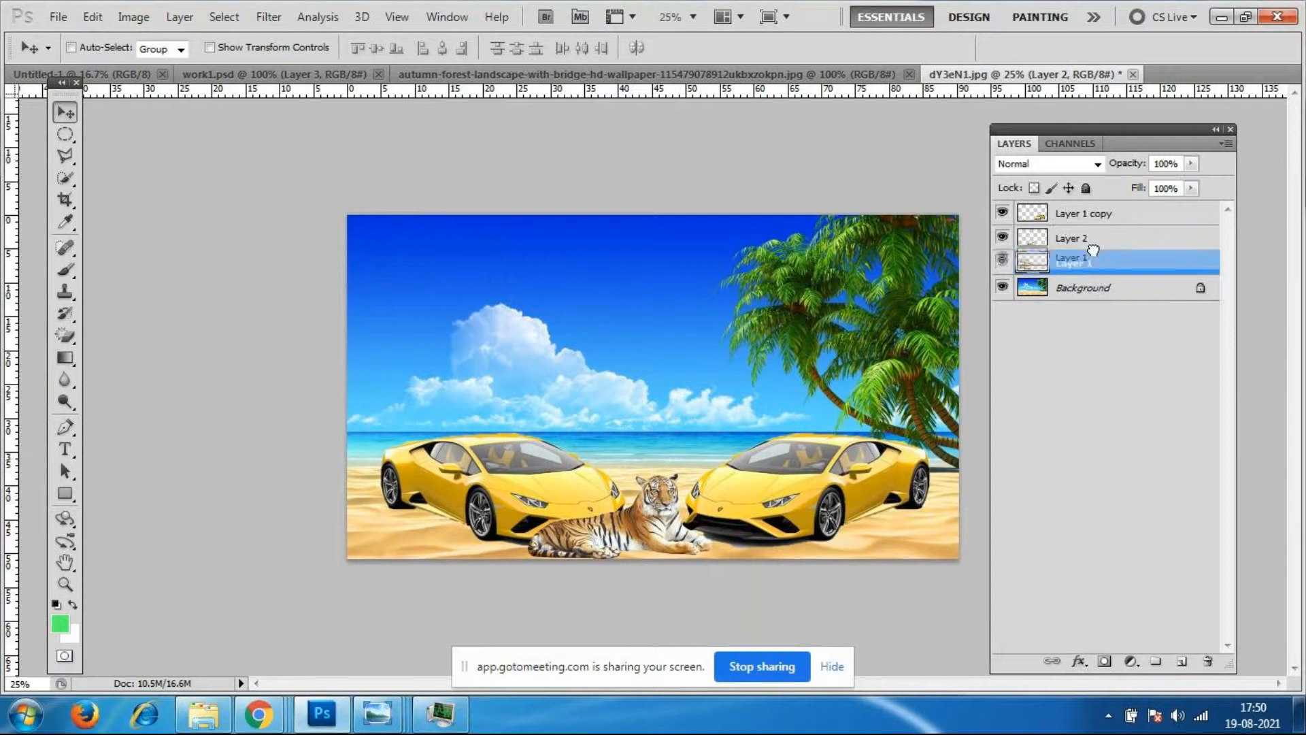
{"action": "key", "text": "shift+Left"}
{"action": "key", "text": "shift+Left"}
{"action": "key", "text": "shift+Left"}
{"action": "key", "text": "shift+Left"}
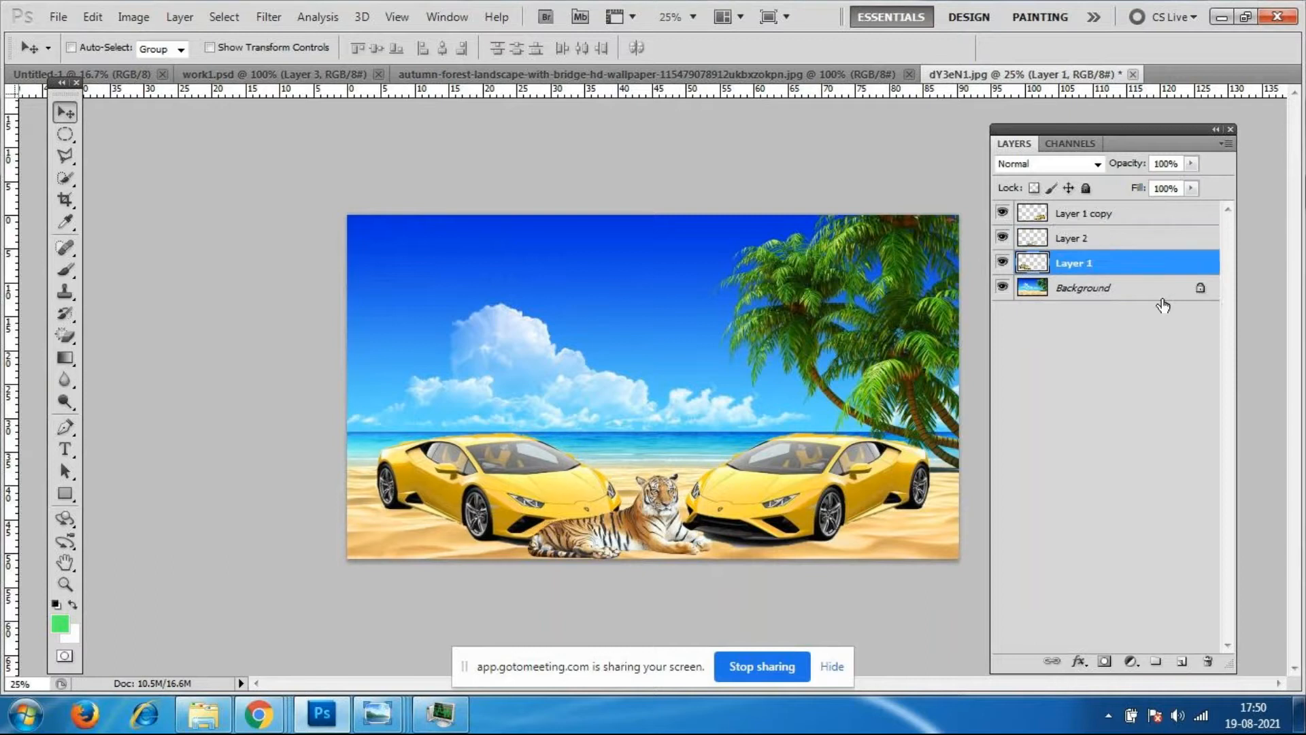
{"action": "key", "text": "shift+Left"}
{"action": "key", "text": "shift+Left"}
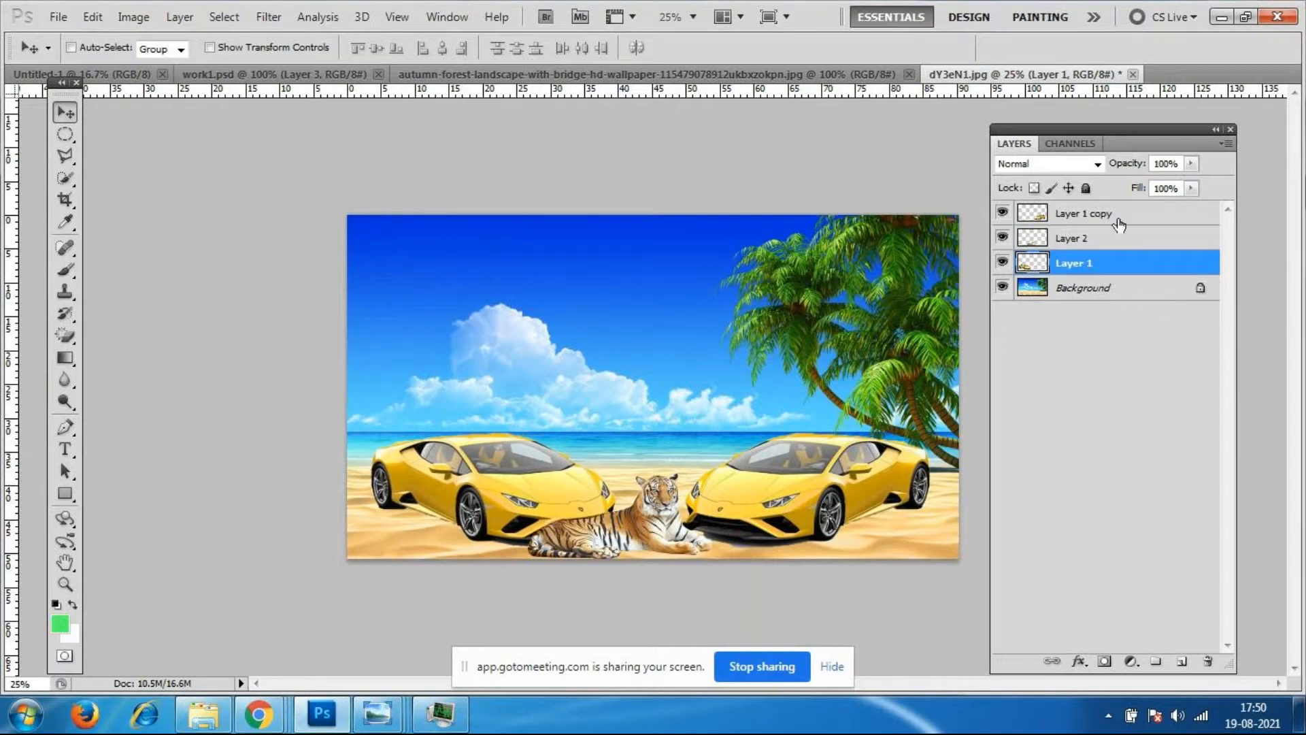
Nudge the right car on Layer 1 copy a little further right, away from the tiger.
{"action": "left_click", "coordinate": [1157, 215]}
{"action": "key", "text": "shift+Right"}
{"action": "key", "text": "shift+Right"}
{"action": "key", "text": "shift+Right"}
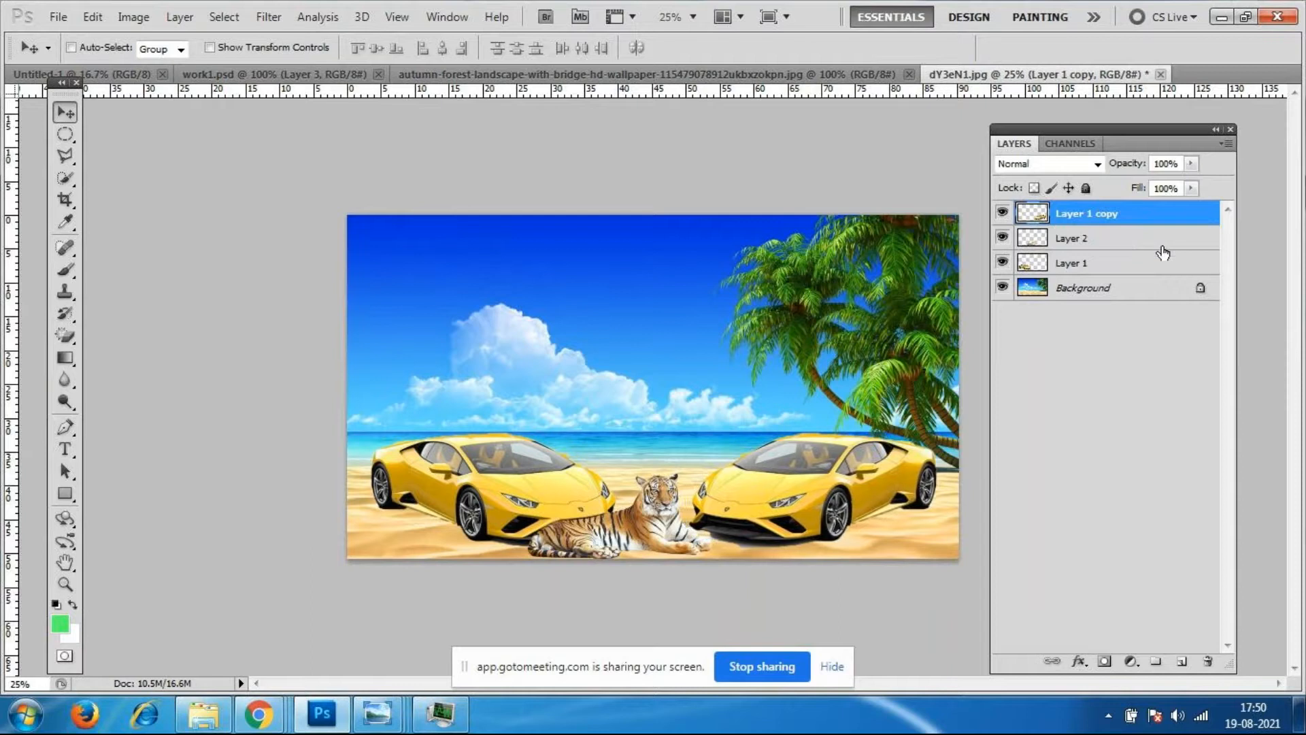
{"action": "key", "text": "shift+Right"}
{"action": "key", "text": "shift+Right"}
{"action": "key", "text": "shift+Right"}
Scale the tiger on Layer 2 proportionally to about 116% and shift it slightly left and up.
{"action": "left_click", "coordinate": [1066, 242]}
{"action": "key", "text": "ctrl+t"}
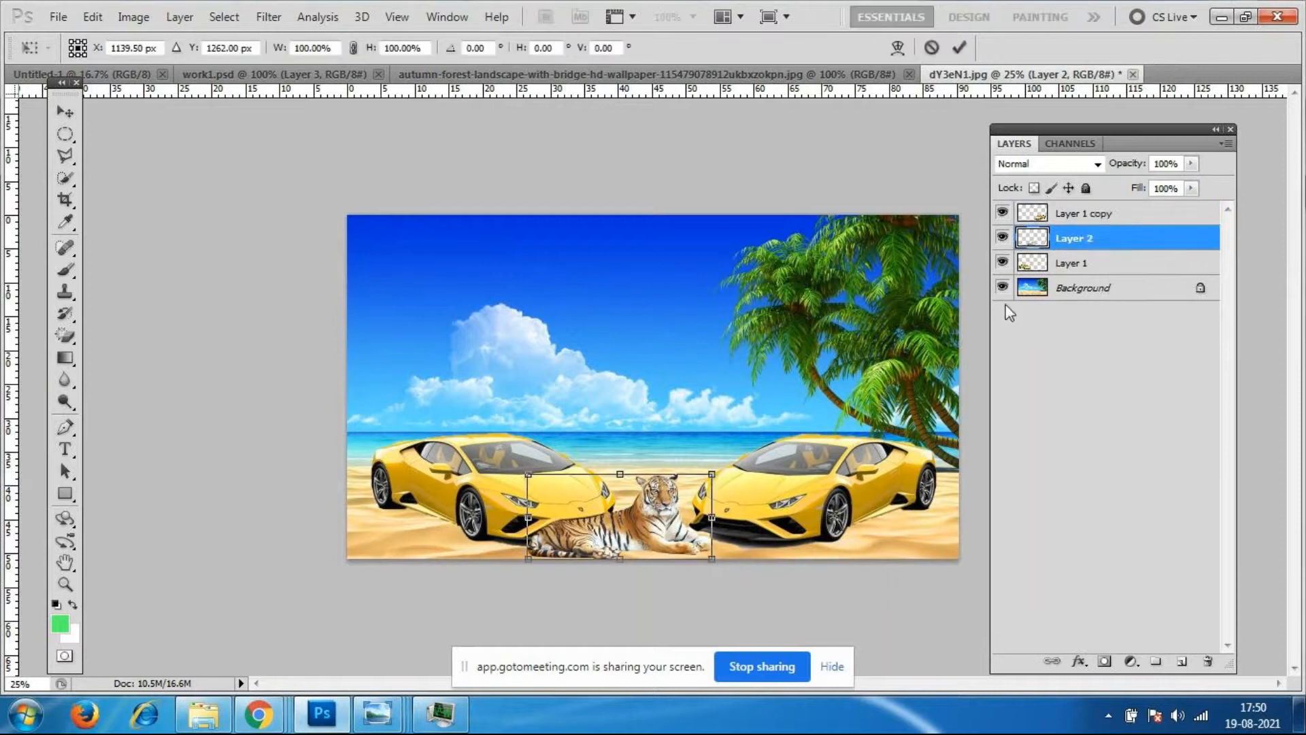
{"action": "left_click_drag", "start_coordinate": [714, 471], "coordinate": [728, 465]}
{"action": "mouse_move", "coordinate": [672, 531]}
{"action": "left_mouse_down"}
{"action": "mouse_move", "coordinate": [702, 522]}
{"action": "mouse_move", "coordinate": [662, 523]}
{"action": "mouse_move", "coordinate": [670, 514]}
{"action": "mouse_move", "coordinate": [806, 504]}
{"action": "mouse_move", "coordinate": [610, 513]}
{"action": "mouse_move", "coordinate": [694, 515]}
{"action": "mouse_move", "coordinate": [663, 521]}
{"action": "left_mouse_up"}
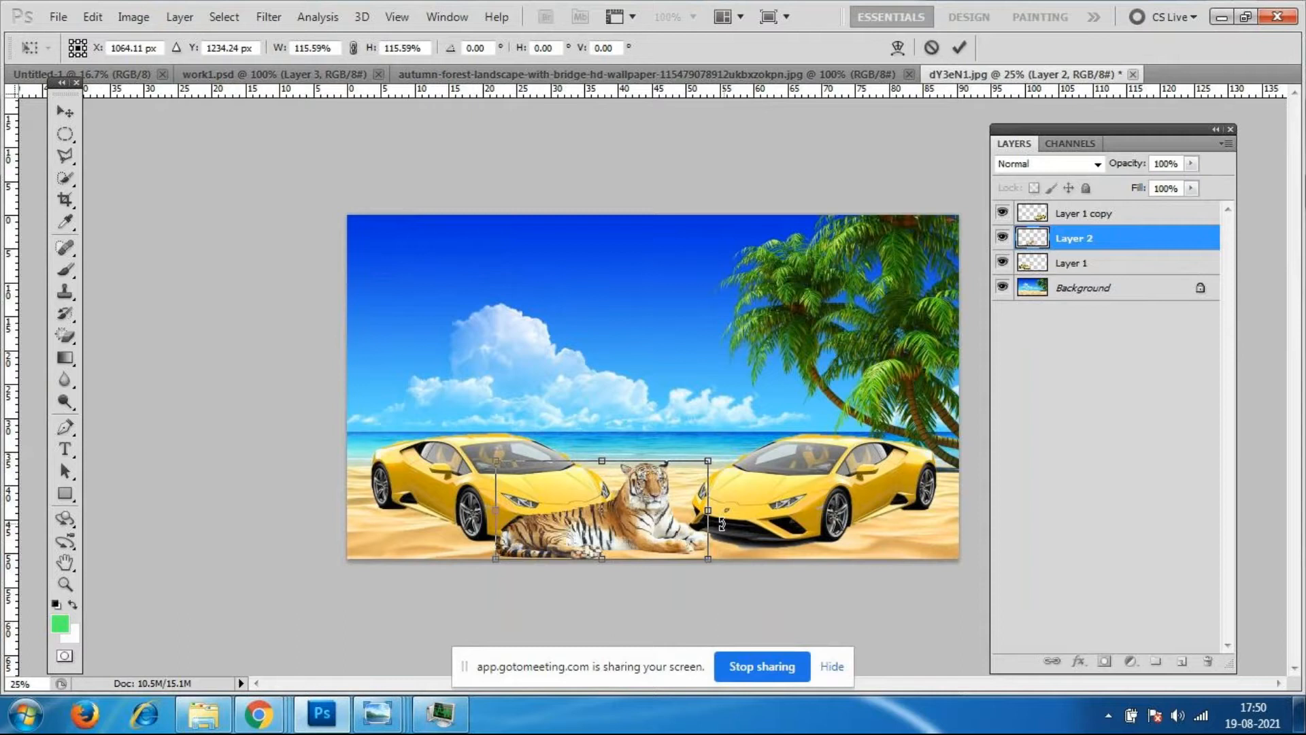
{"action": "key", "text": "Return"}
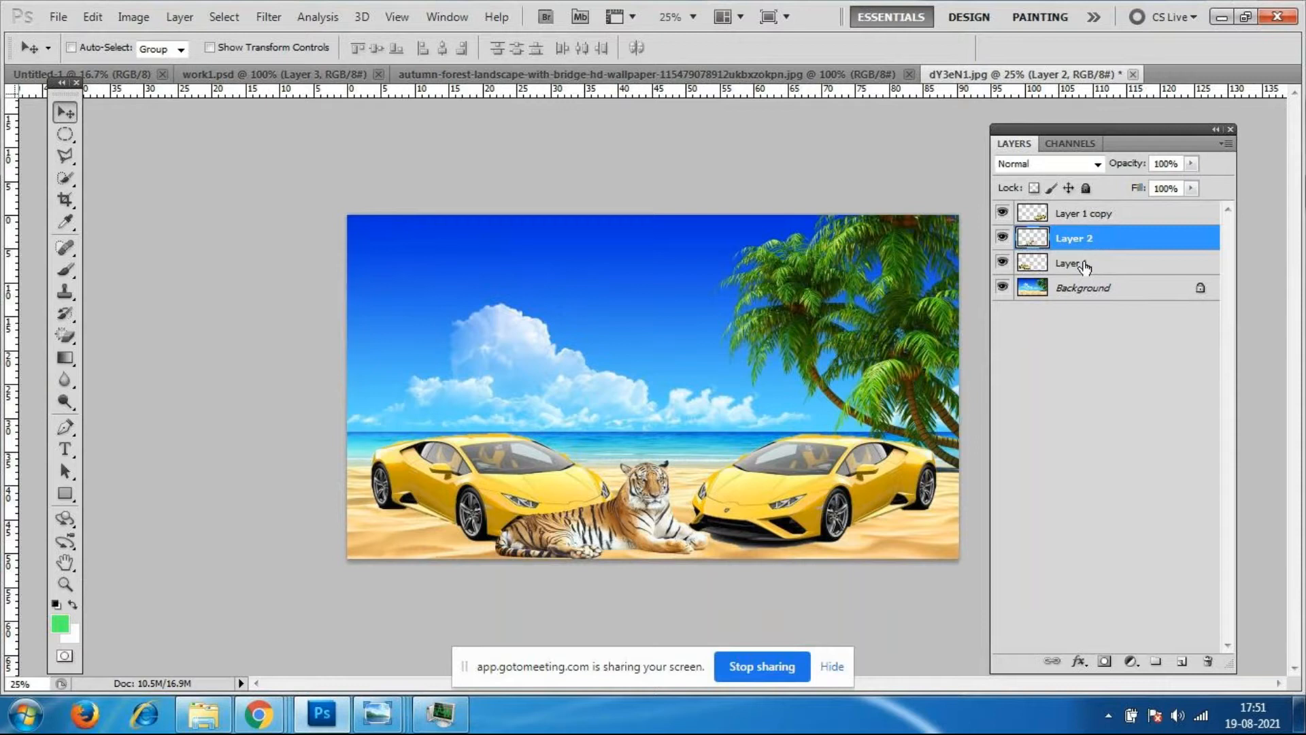
Check the tiger layer by hiding and showing it, and move the tiger left and up over the left car's front.
{"action": "left_click", "coordinate": [1002, 239]}
{"action": "left_click", "coordinate": [1002, 238]}
{"action": "left_click", "coordinate": [1002, 239]}
{"action": "left_click", "coordinate": [1002, 238]}
{"action": "left_click_drag", "start_coordinate": [610, 574], "coordinate": [571, 530]}
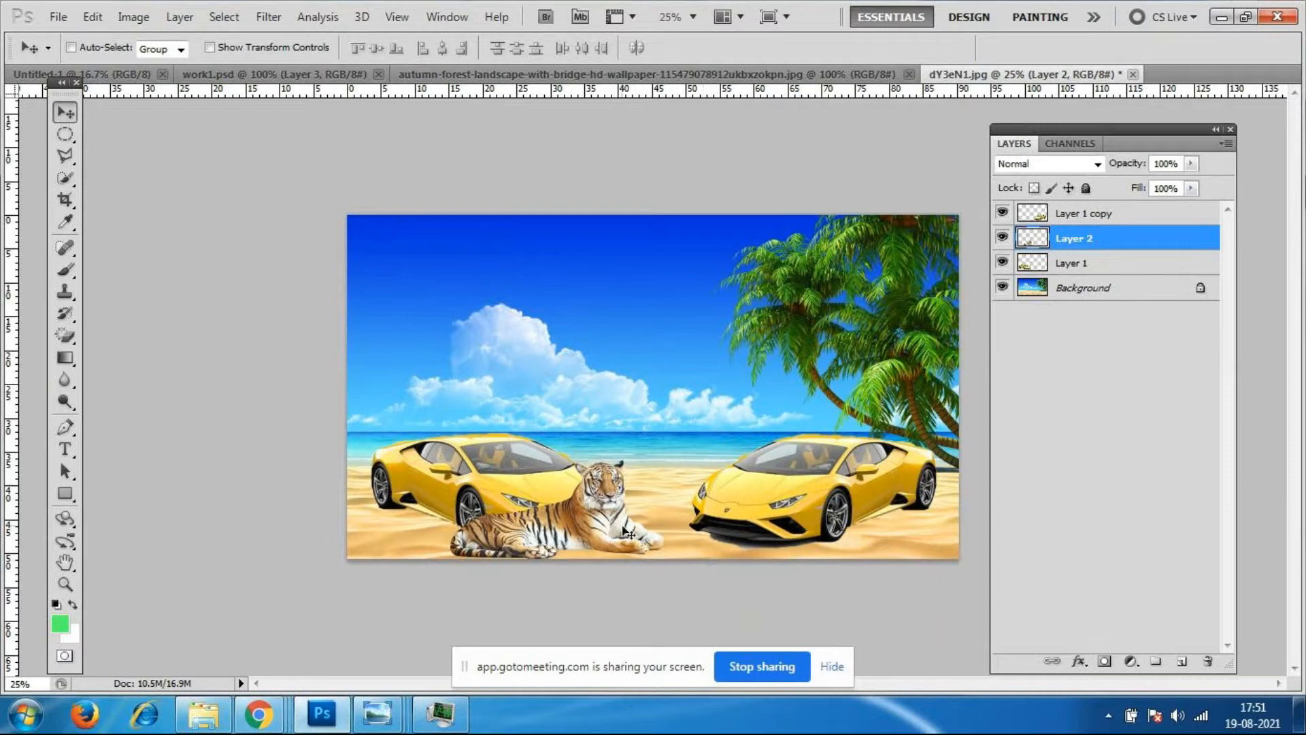
{"action": "left_click_drag", "start_coordinate": [626, 533], "coordinate": [626, 504]}
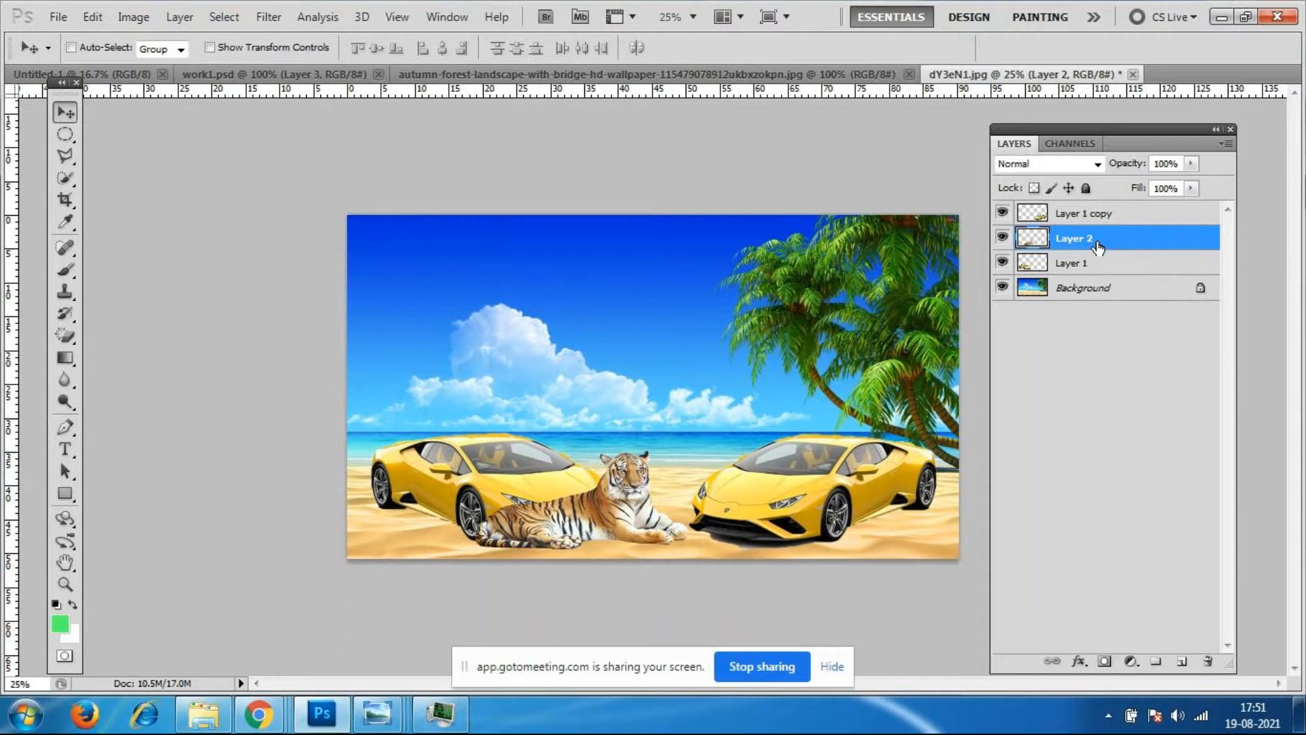
{"action": "left_click_drag", "start_coordinate": [620, 514], "coordinate": [620, 515]}
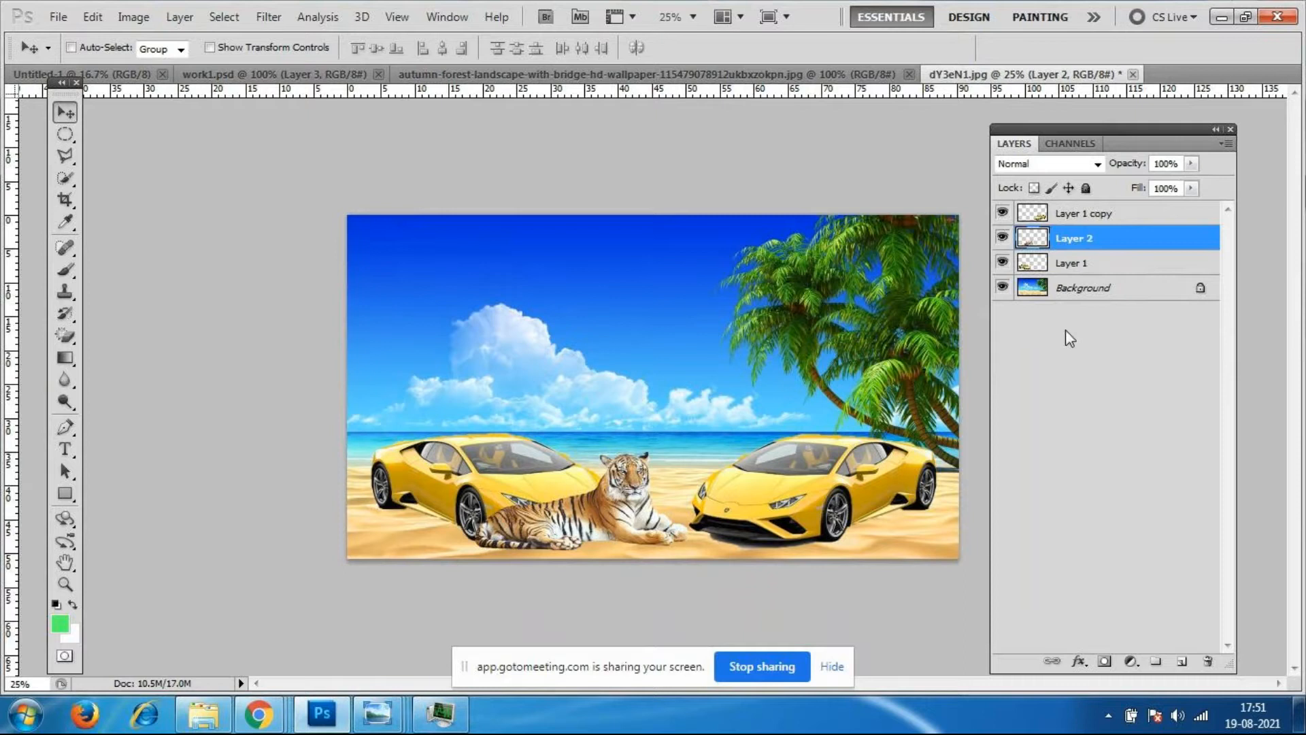
Hide and show Layer 2 repeatedly to examine how the tiger stacks between the two car layers.
{"action": "left_click", "coordinate": [1002, 238]}
{"action": "left_click", "coordinate": [1002, 238]}
{"action": "left_click", "coordinate": [1002, 238]}
{"action": "left_click", "coordinate": [1002, 238]}
{"action": "left_click", "coordinate": [1002, 238]}
{"action": "left_click", "coordinate": [1003, 238]}
{"action": "left_click", "coordinate": [1003, 238]}
{"action": "left_click", "coordinate": [1002, 239]}
{"action": "left_click", "coordinate": [1002, 238]}
{"action": "left_click", "coordinate": [1003, 238]}
Move Layer 2 above Layer 1 copy to the top of the layer stack and toggle its visibility.
{"action": "left_click_drag", "start_coordinate": [1097, 244], "coordinate": [1097, 211]}
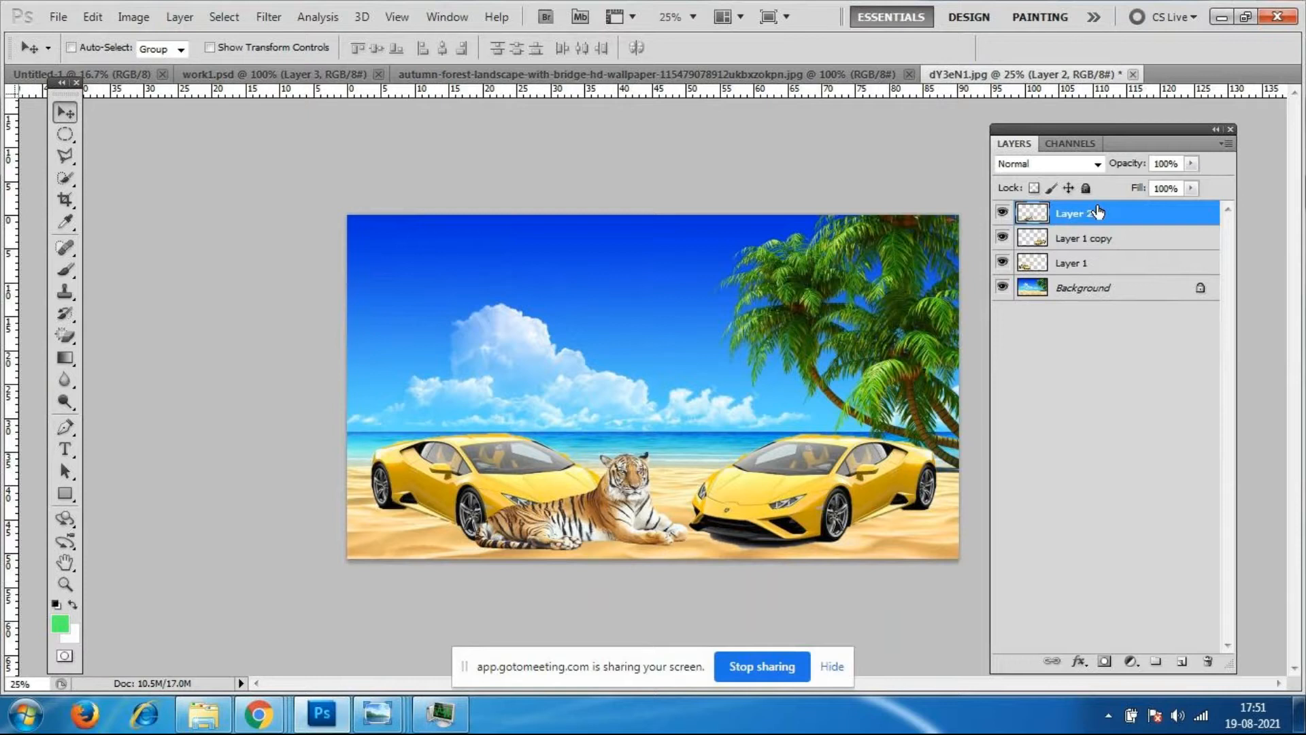
{"action": "left_click", "coordinate": [1002, 212]}
{"action": "left_click", "coordinate": [1002, 212]}
Move the tiger right so its front paws overlap the right car, and nudge it slightly down.
{"action": "left_click_drag", "start_coordinate": [635, 496], "coordinate": [714, 491]}
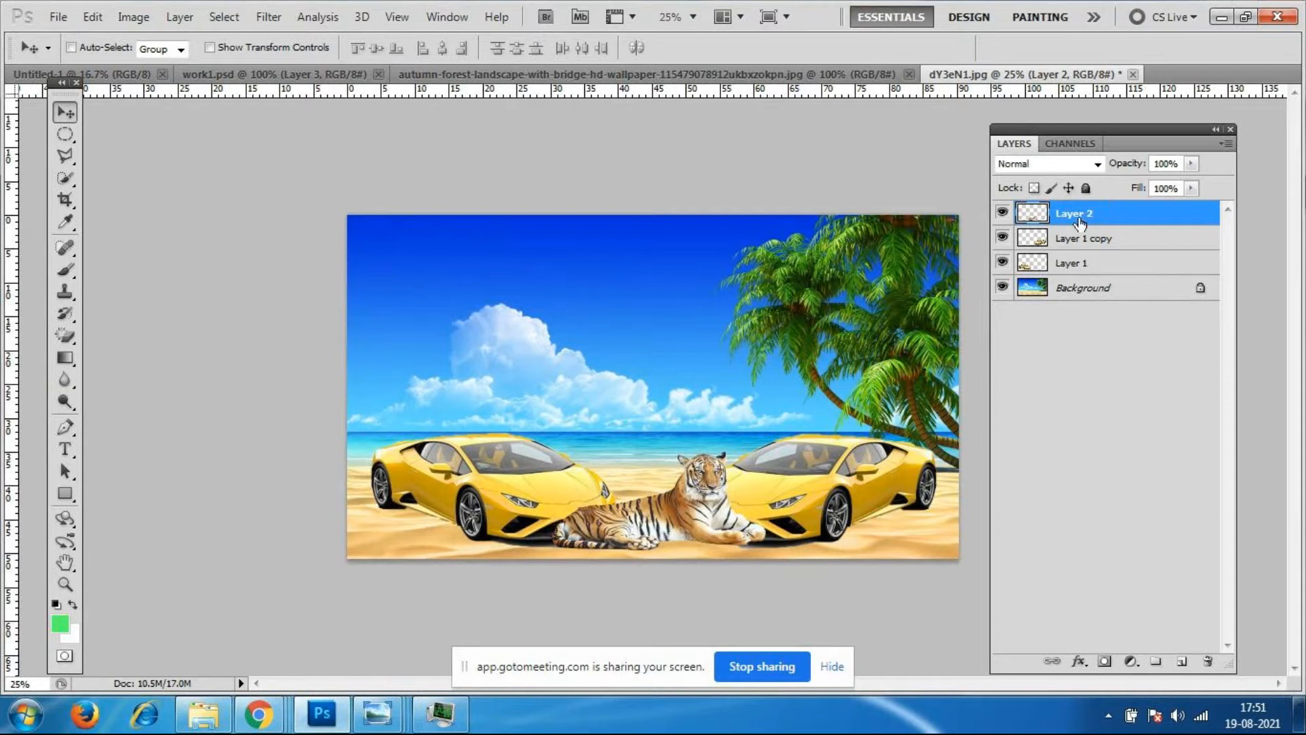
{"action": "left_click_drag", "start_coordinate": [729, 516], "coordinate": [716, 508]}
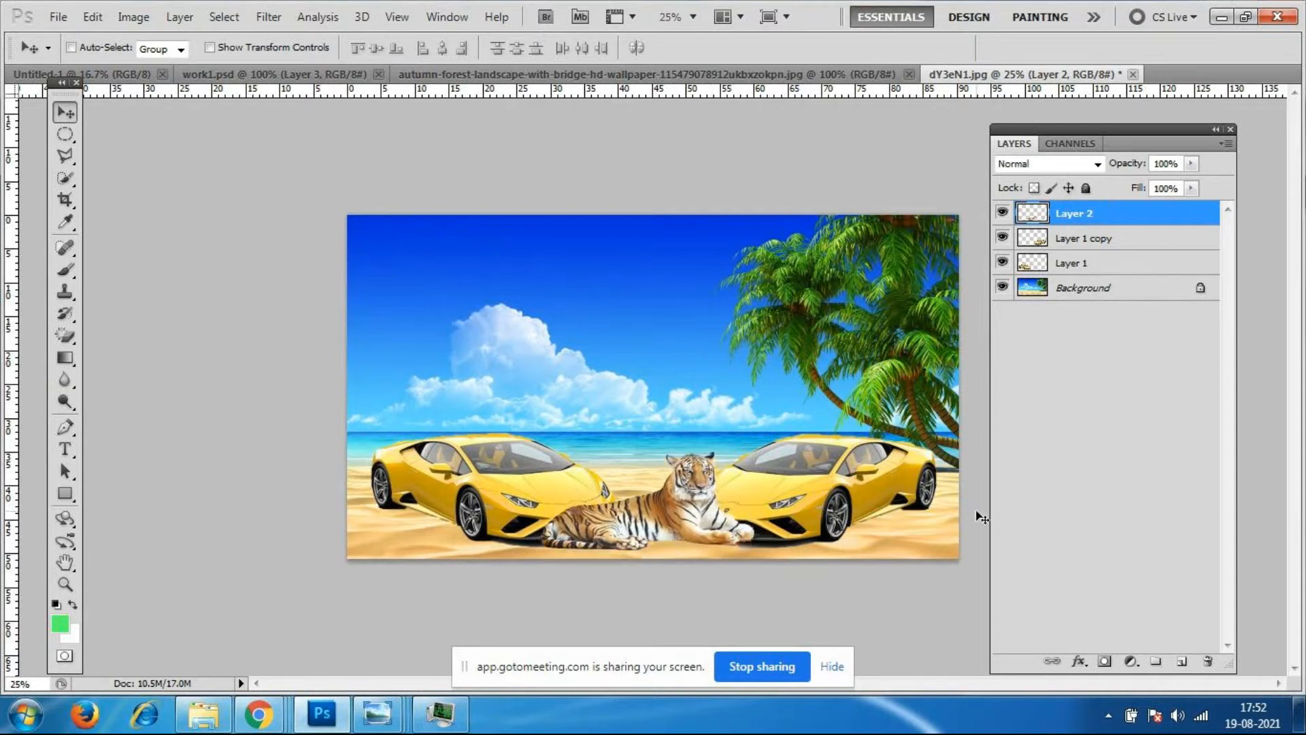
{"action": "key", "text": "shift+Down"}
{"action": "key", "text": "shift+Down"}
{"action": "key", "text": "shift+Down"}
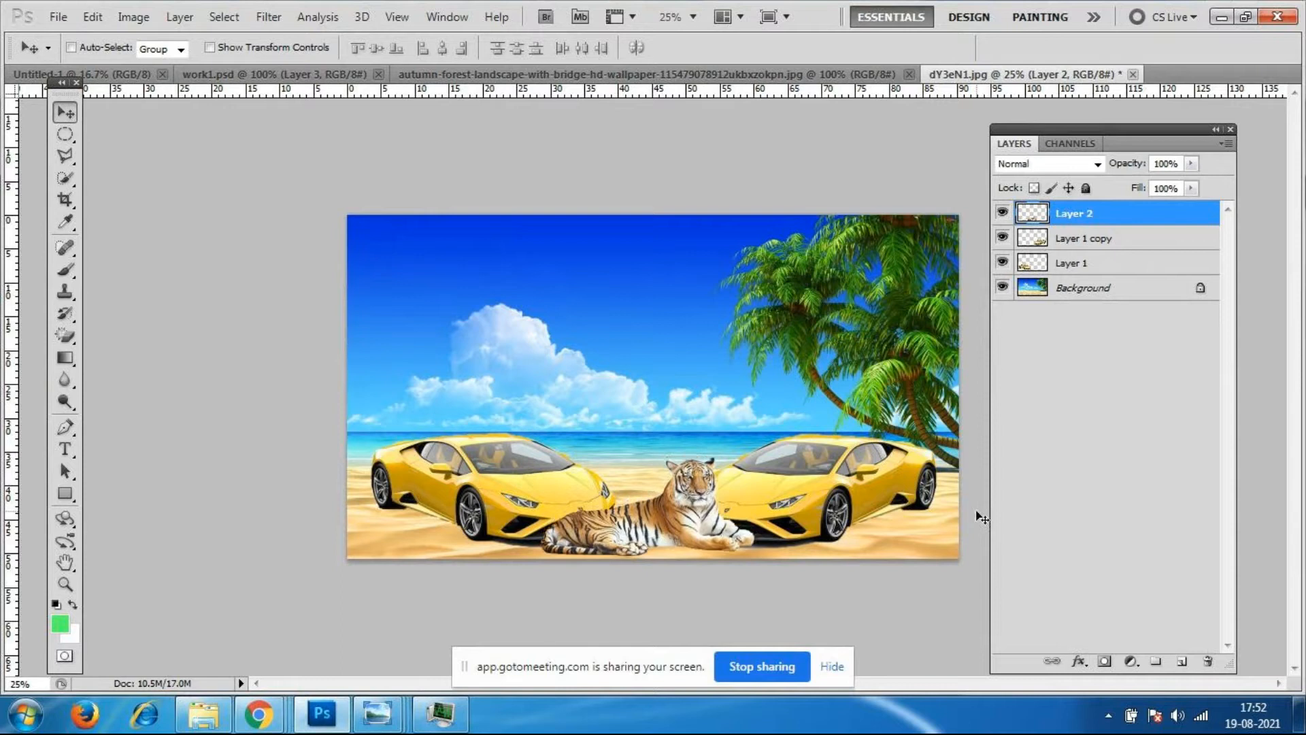
Try placing the tiger layer behind both cars, raised toward the shoreline and scaled down proportionally.
{"action": "left_click_drag", "start_coordinate": [1089, 216], "coordinate": [1080, 264]}
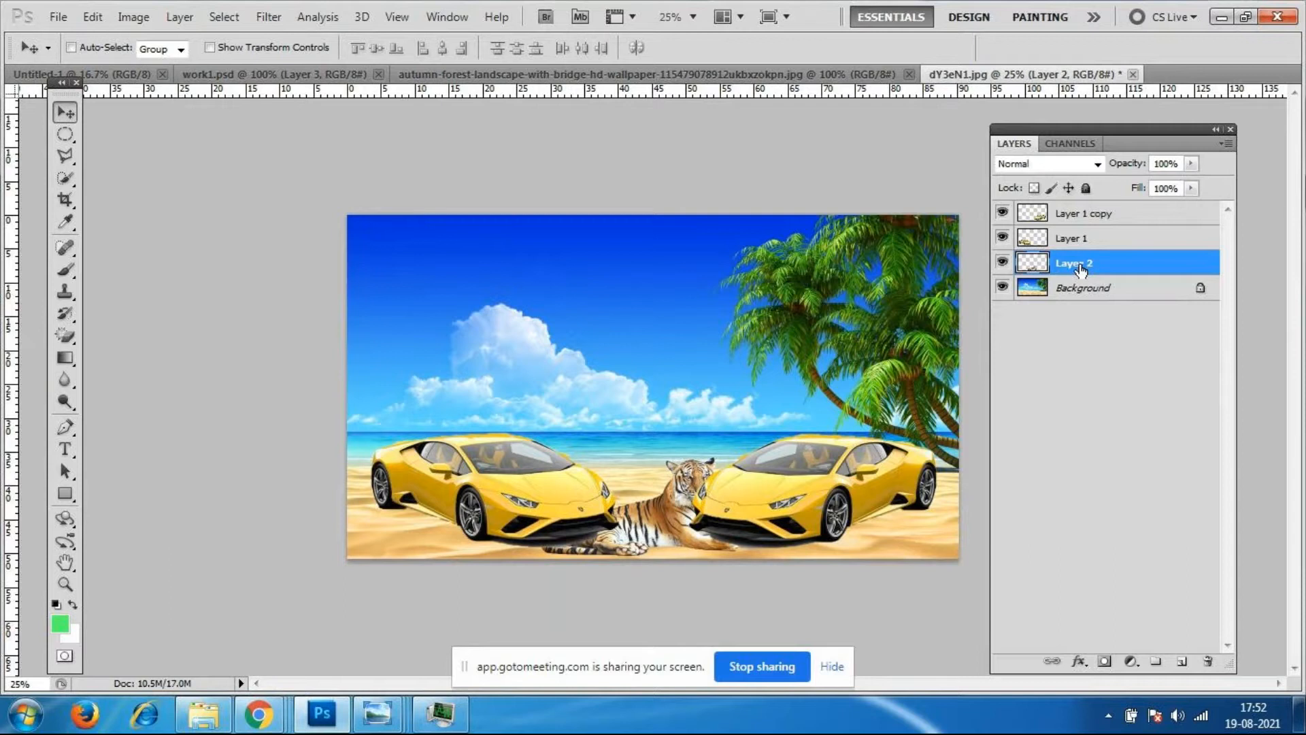
{"action": "left_click_drag", "start_coordinate": [679, 475], "coordinate": [678, 457]}
{"action": "key", "text": "ctrl+t"}
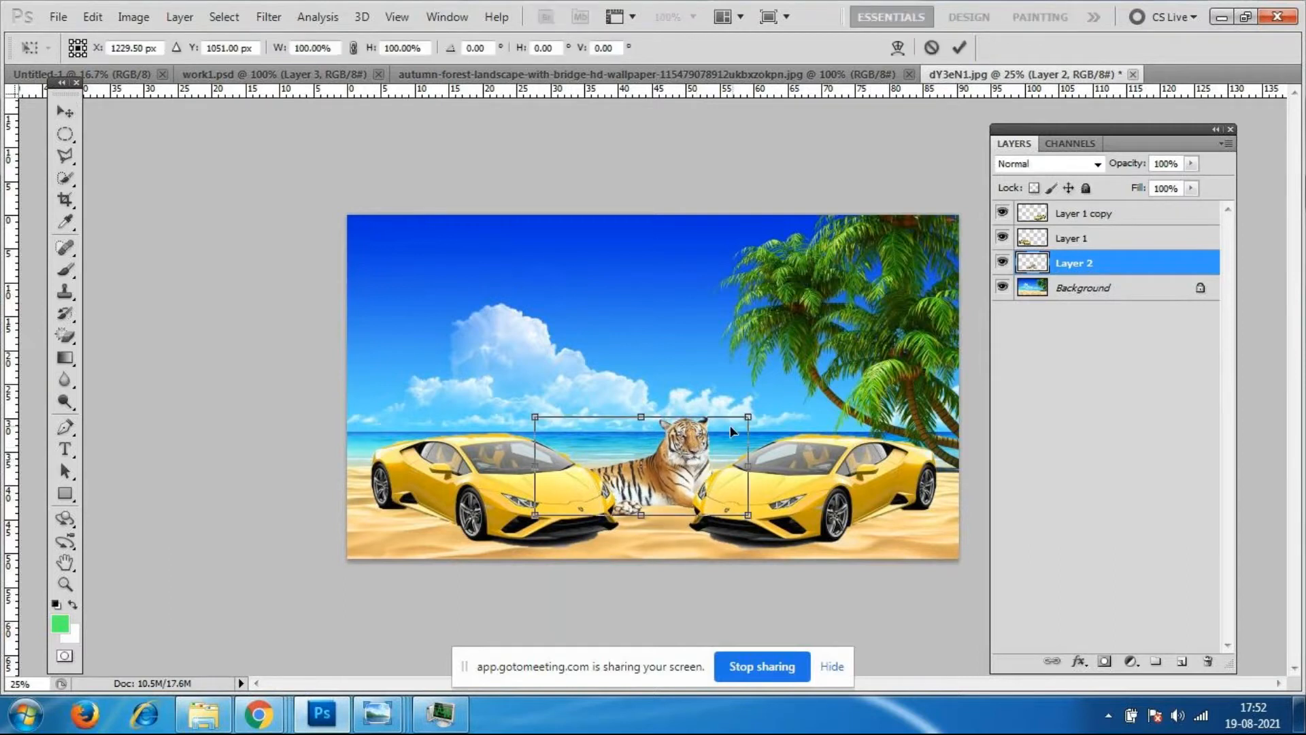
{"action": "left_click_drag", "start_coordinate": [748, 417], "coordinate": [677, 488]}
{"action": "key", "text": "Return"}
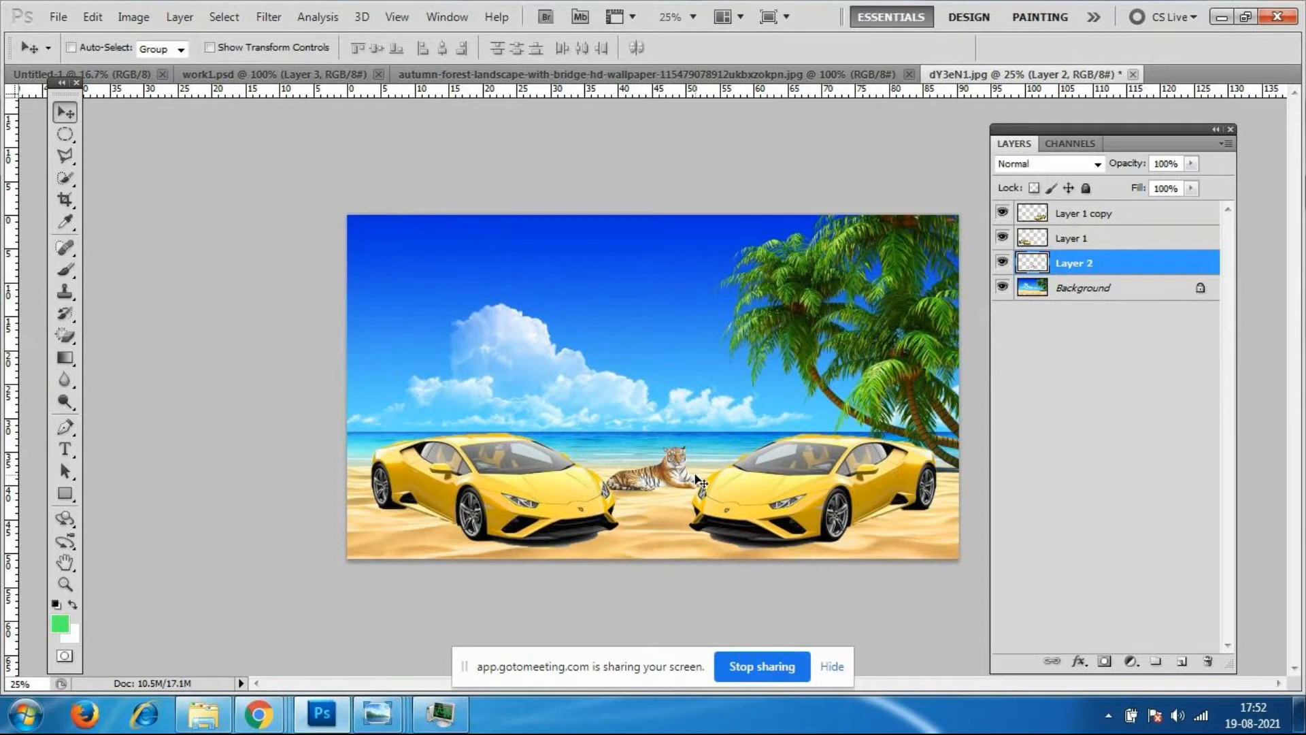
Undo the tiger's scaling and move, and try Layer 2 below Layer 1 copy before returning it to the top.
{"action": "key", "text": "ctrl+z"}
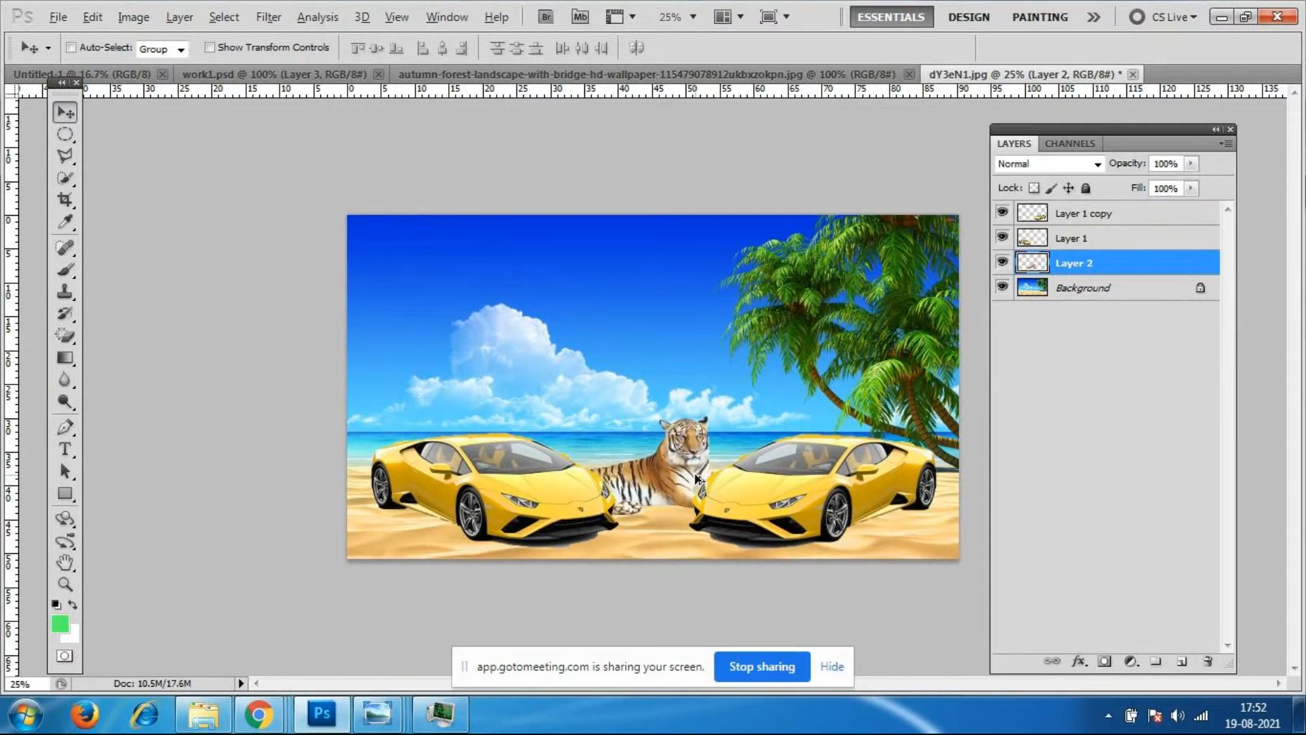
{"action": "key", "text": "ctrl+alt+z"}
{"action": "key", "text": "ctrl+shift+bracketright"}
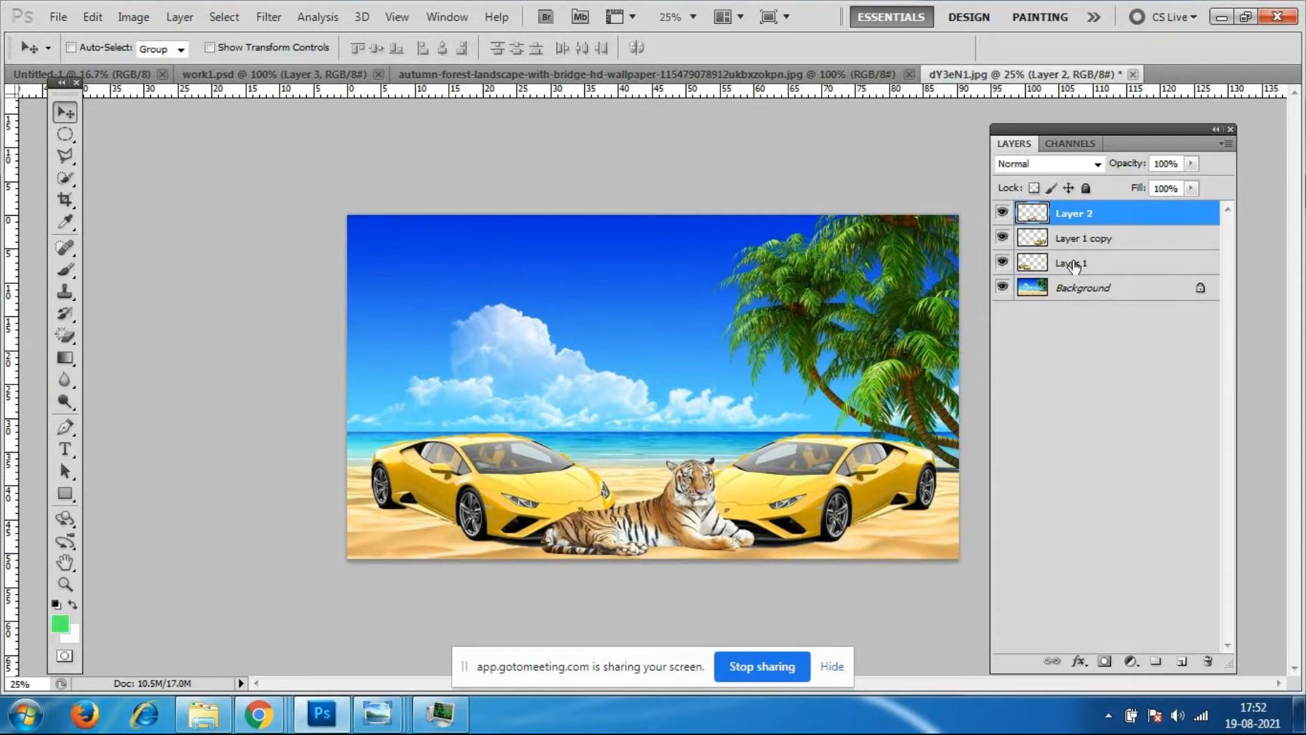
{"action": "key", "text": "ctrl+bracketleft"}
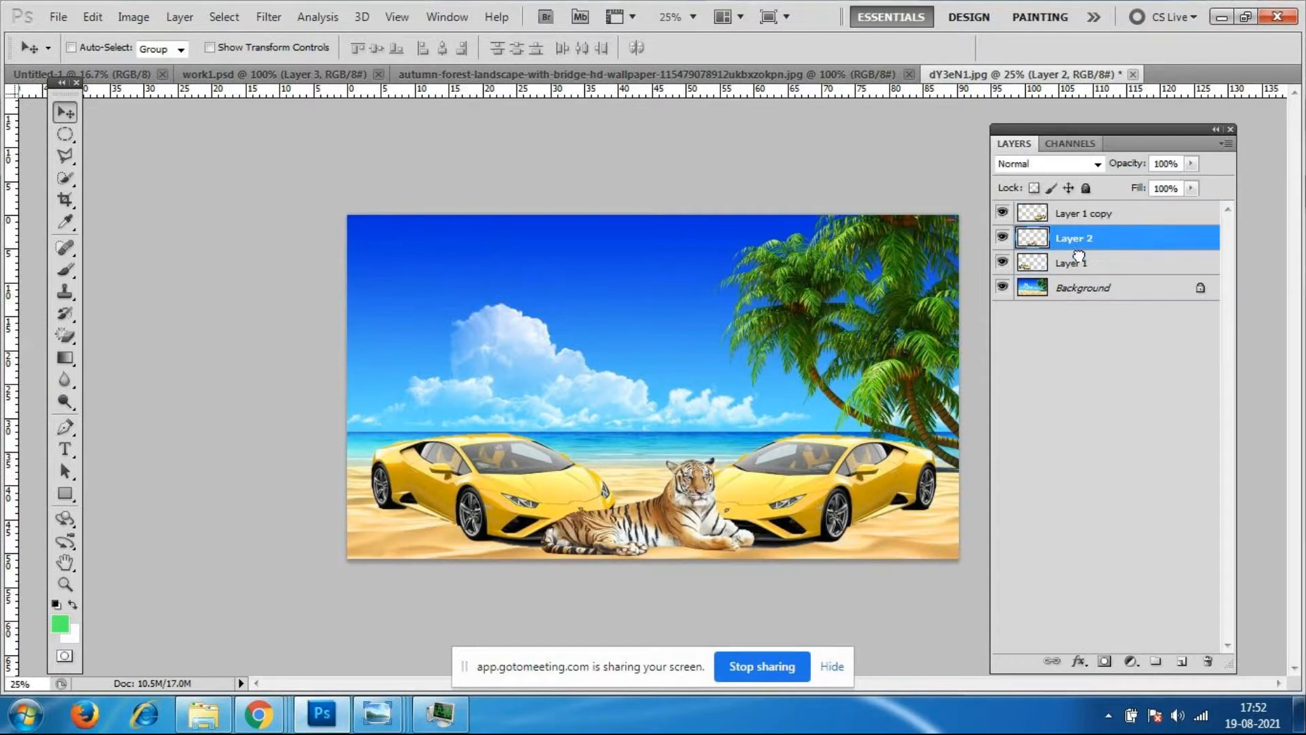
{"action": "key", "text": "ctrl+bracketright"}
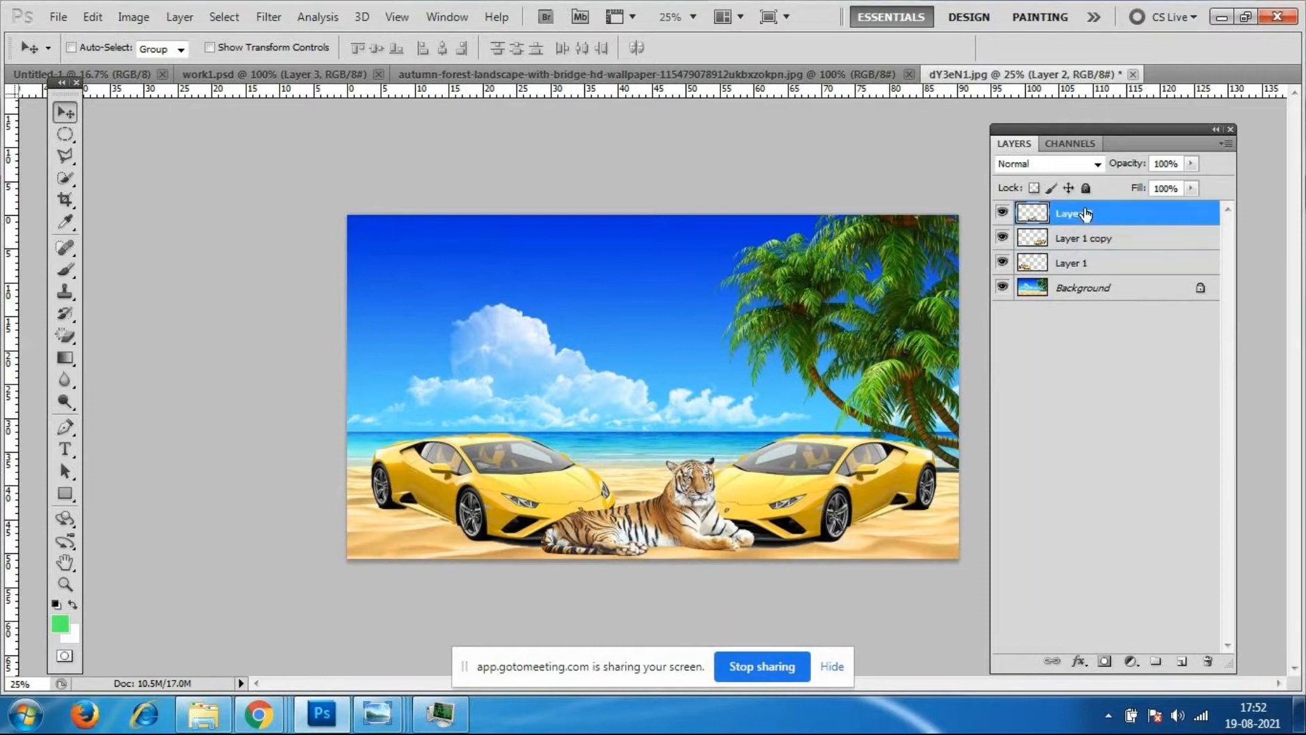
Enlarge the tiger proportionally to about 108% and position it in the foreground between the two cars.
{"action": "key", "text": "ctrl+t"}
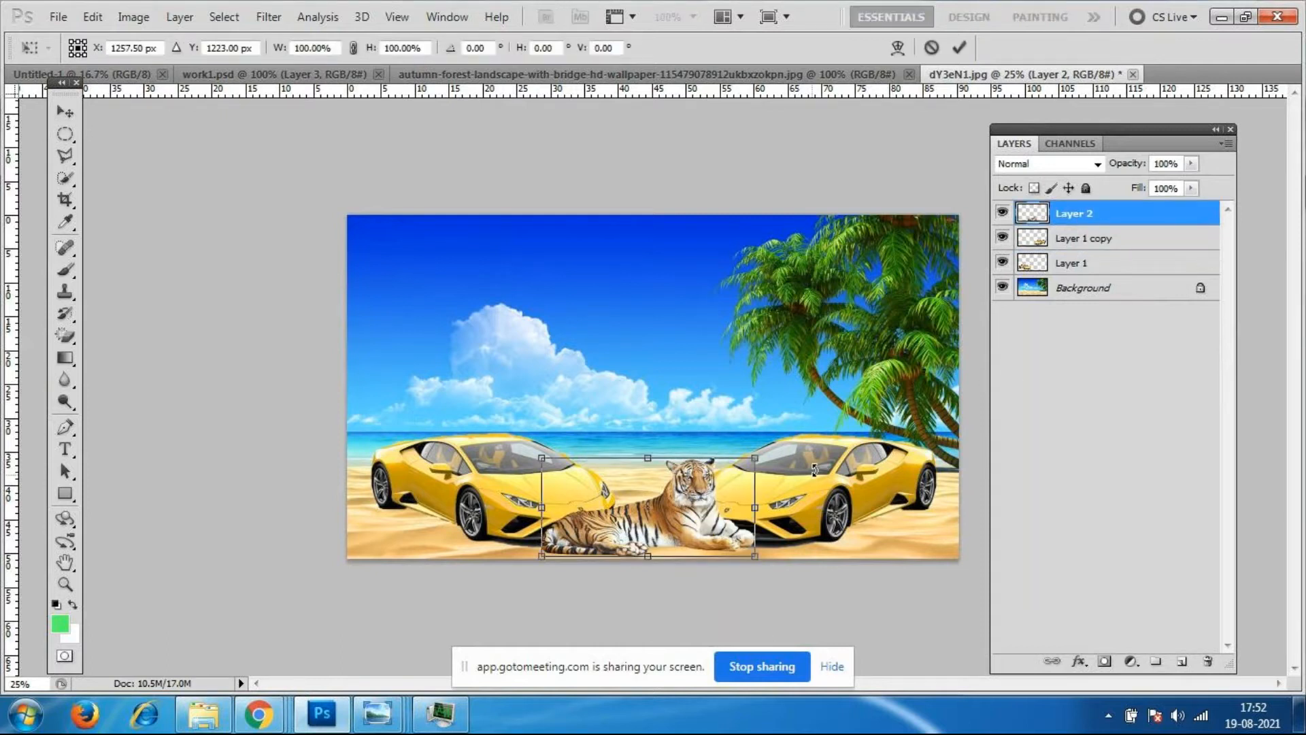
{"action": "left_click_drag", "start_coordinate": [761, 460], "coordinate": [771, 456]}
{"action": "left_click_drag", "start_coordinate": [721, 508], "coordinate": [718, 498]}
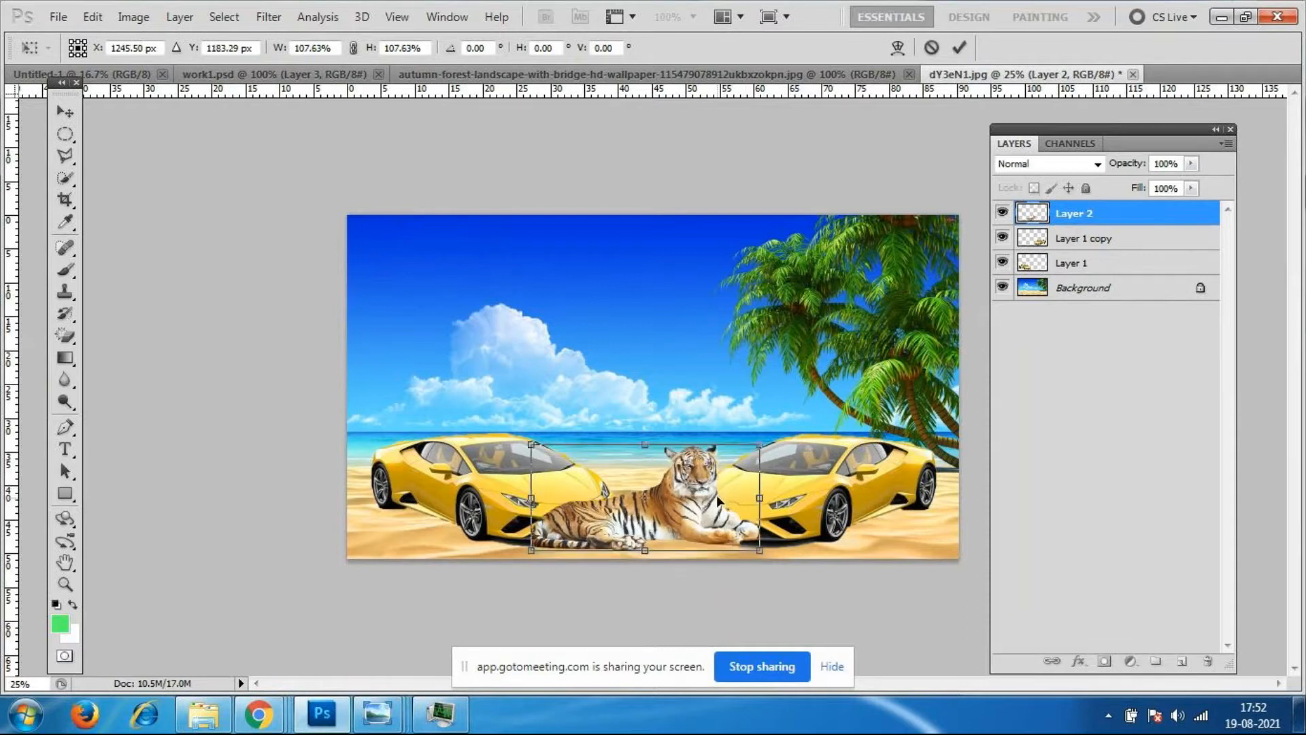
{"action": "key", "text": "Return"}
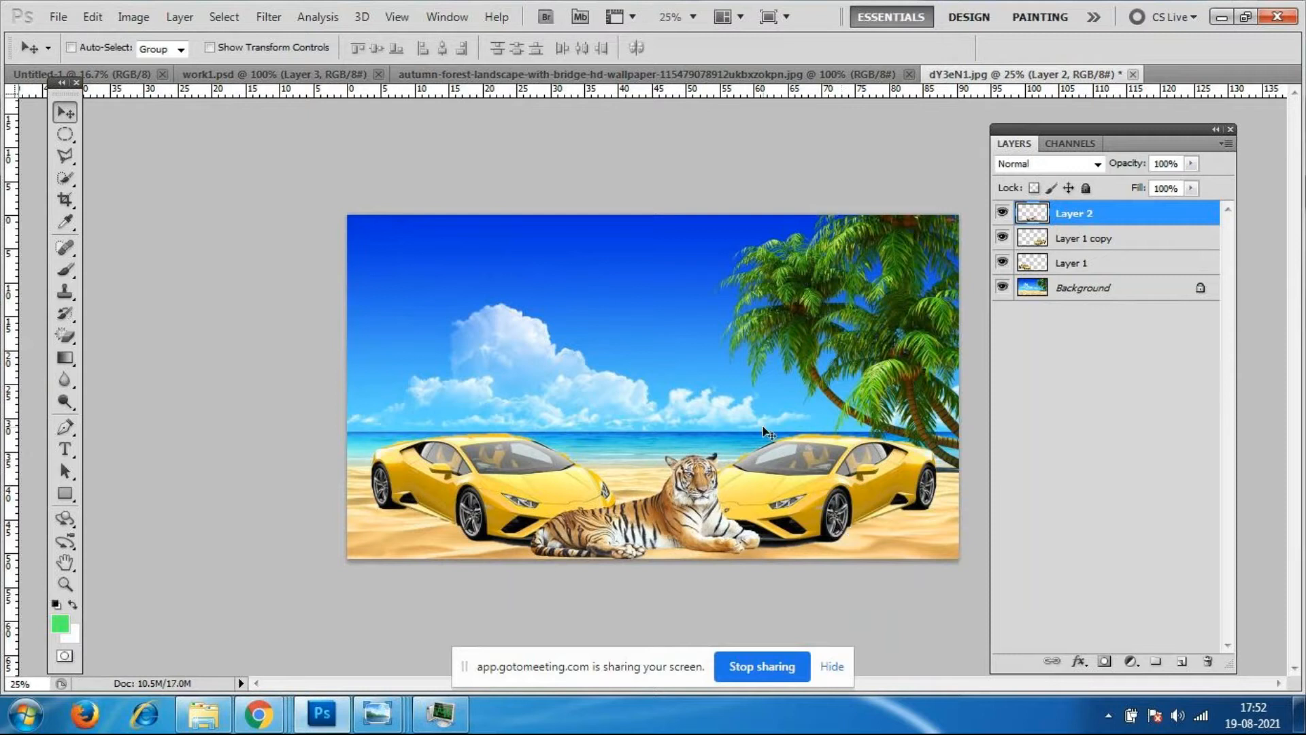
{"action": "left_click", "coordinate": [78, 160]}
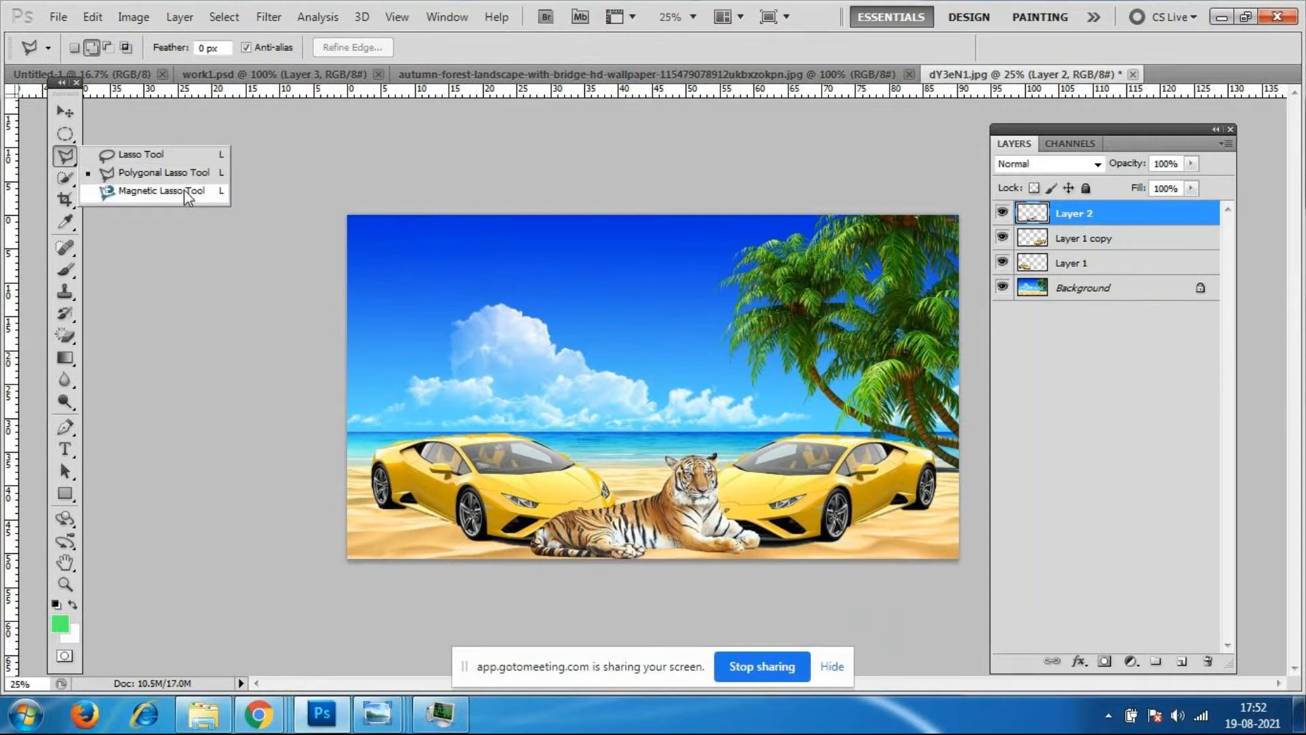
{"action": "left_click", "coordinate": [66, 175]}
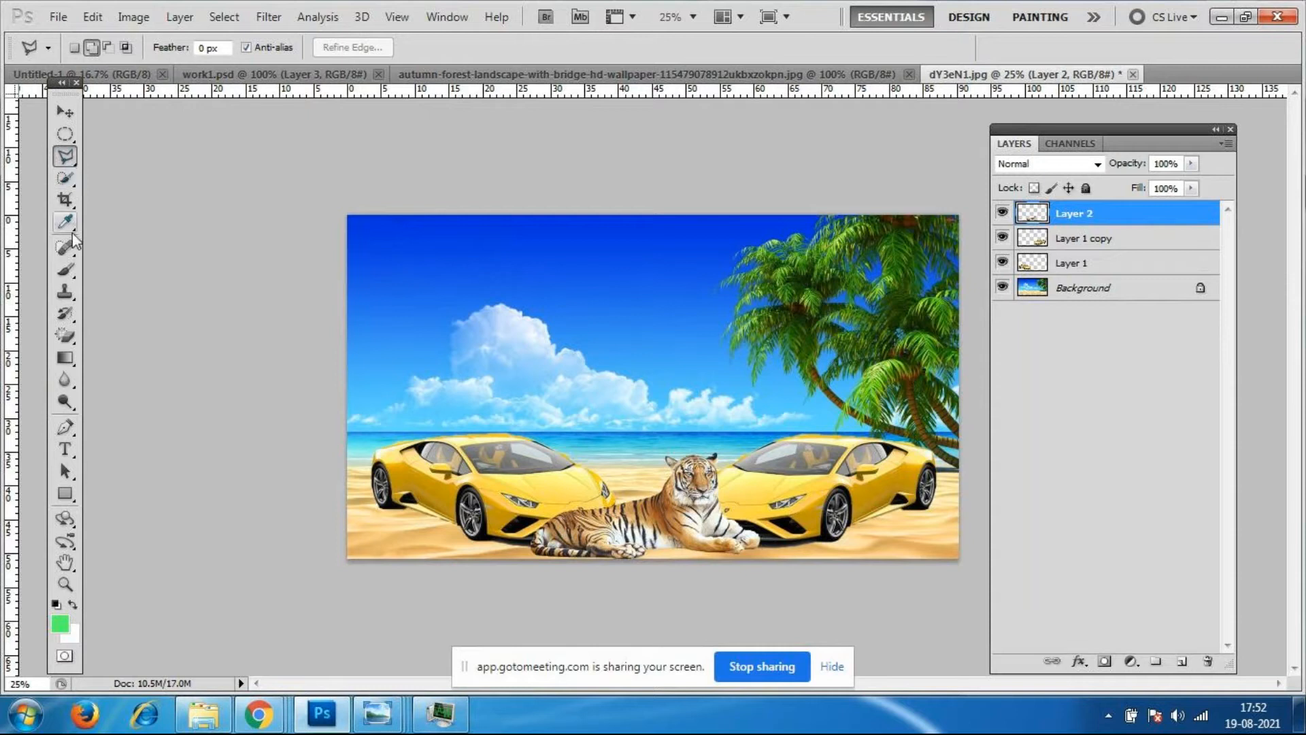
{"action": "left_click", "coordinate": [66, 175]}
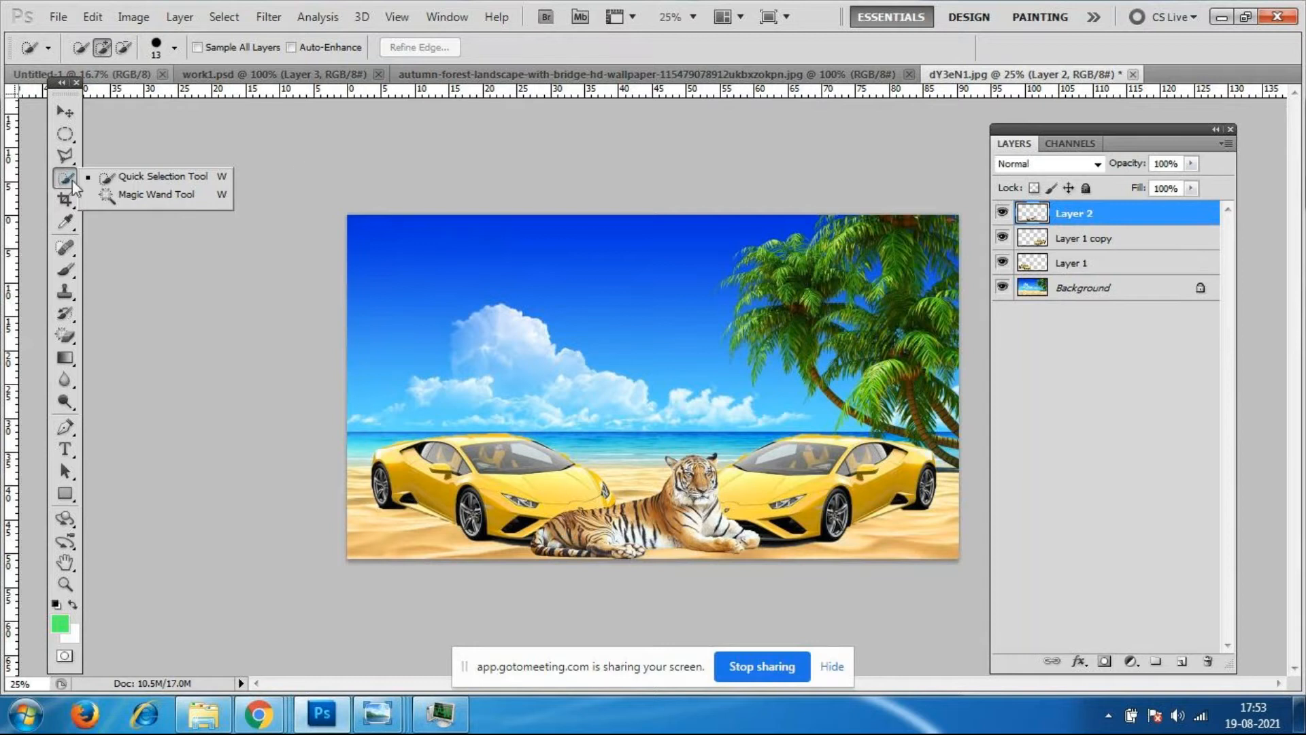
{"action": "left_click", "coordinate": [61, 178]}
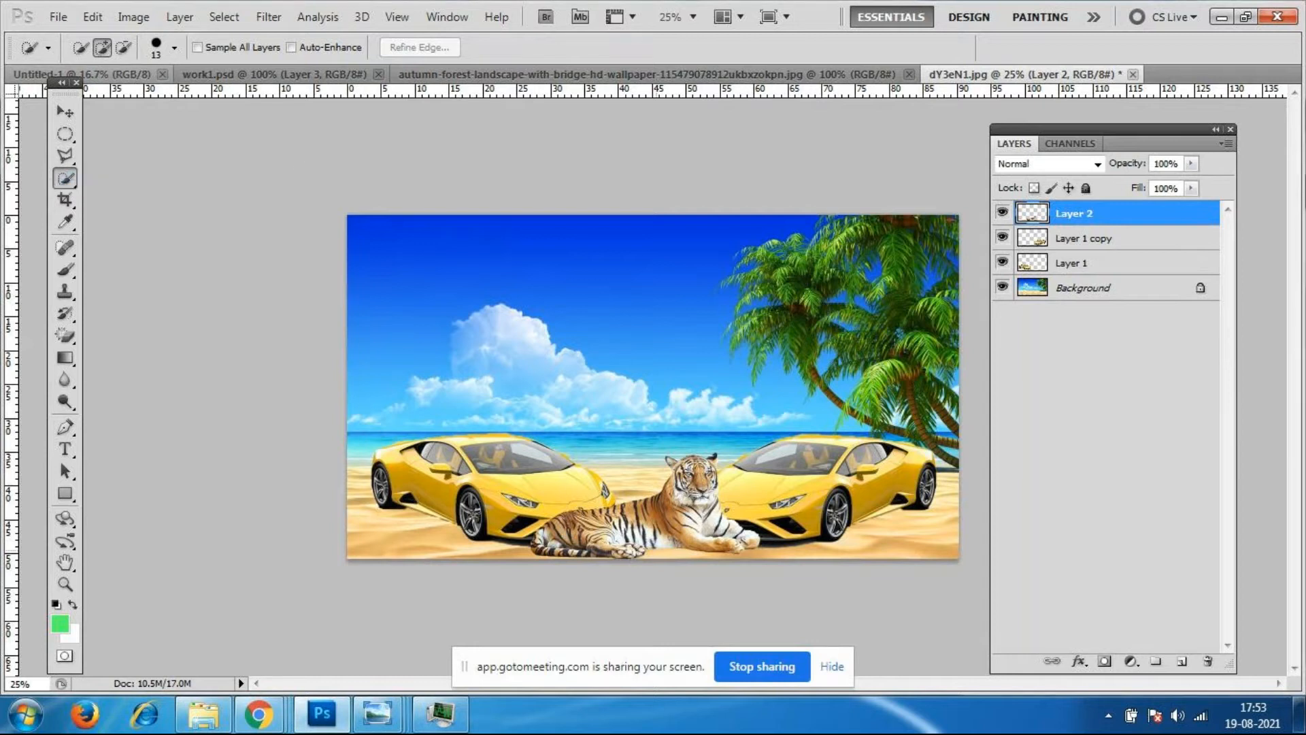
{"action": "left_click", "coordinate": [53, 20]}
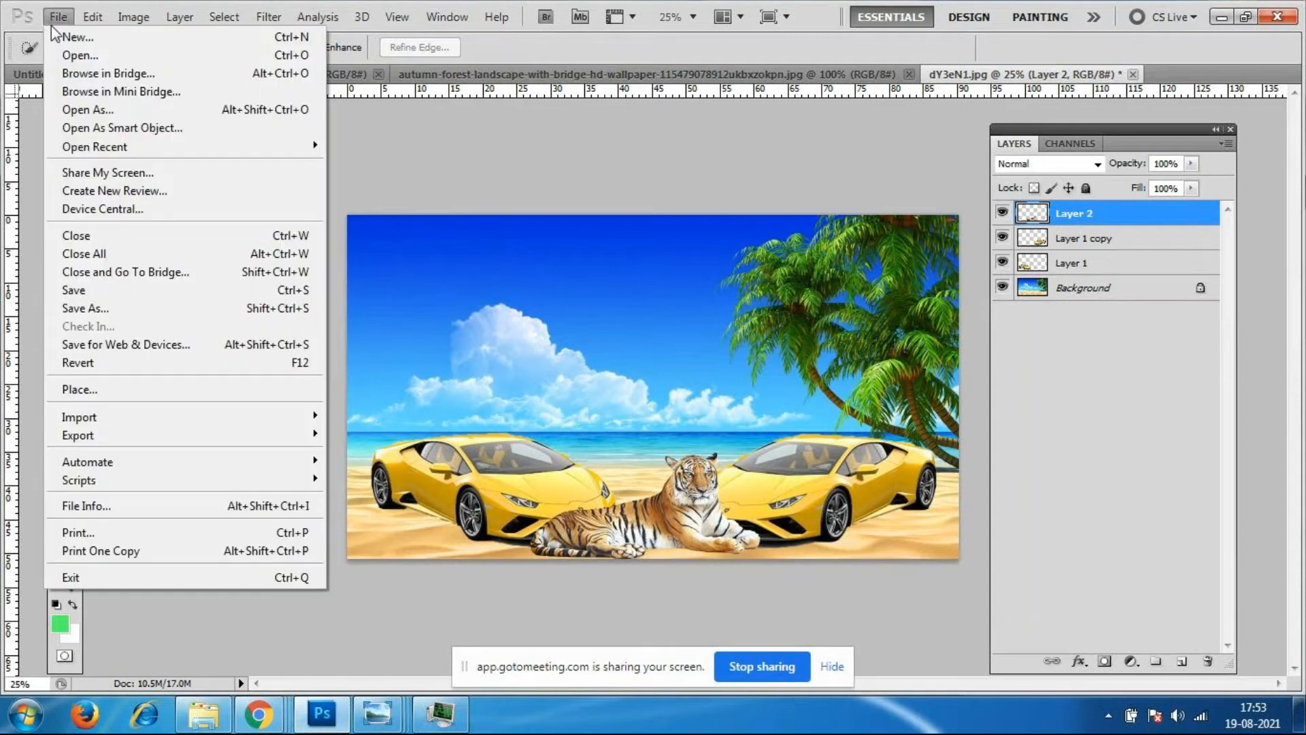
{"action": "left_click", "coordinate": [76, 56]}
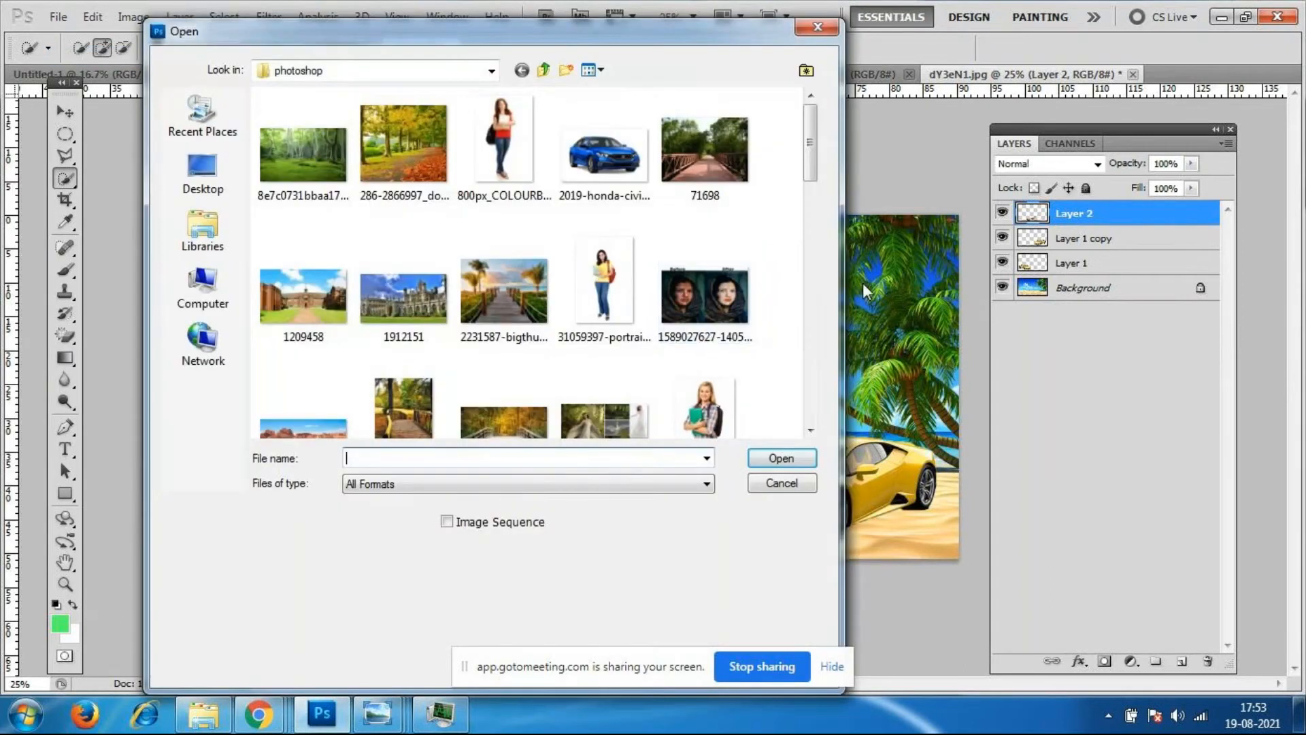
{"action": "left_click_drag", "start_coordinate": [806, 128], "coordinate": [748, 361]}
{"action": "left_click", "coordinate": [600, 246]}
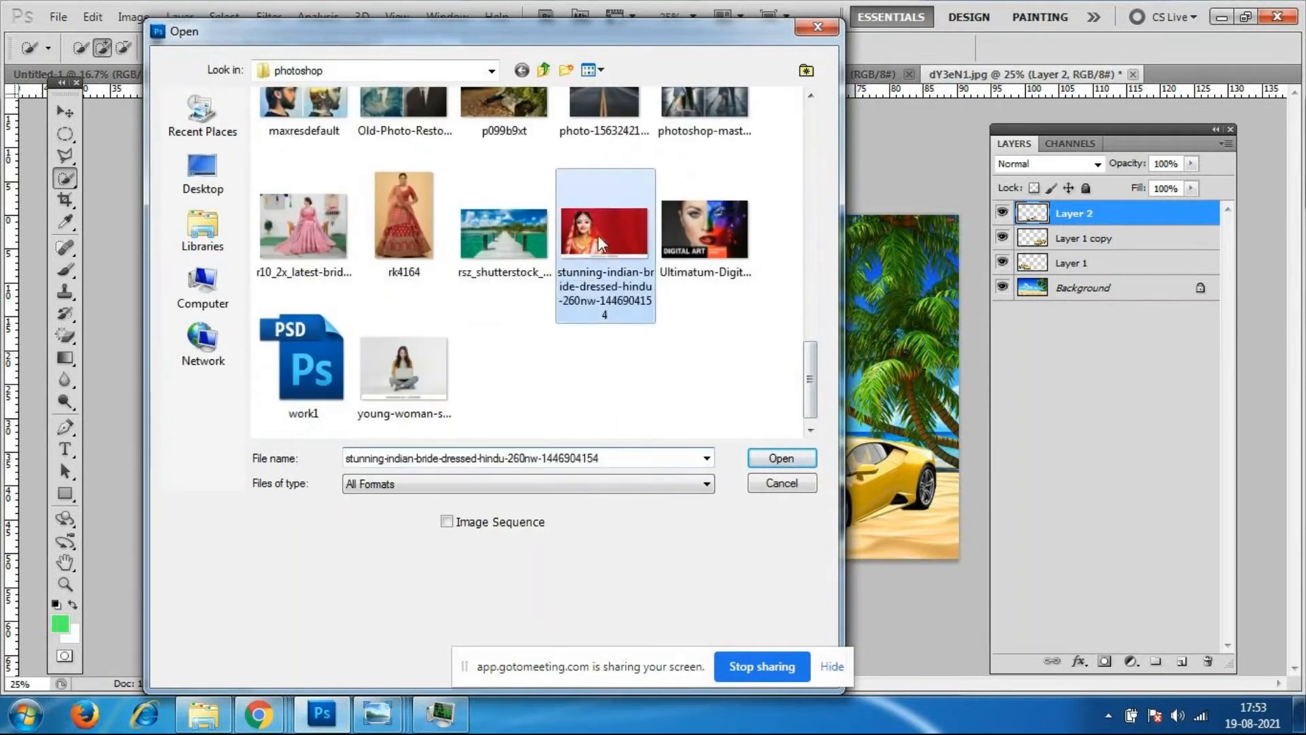
{"action": "left_click", "coordinate": [781, 458]}
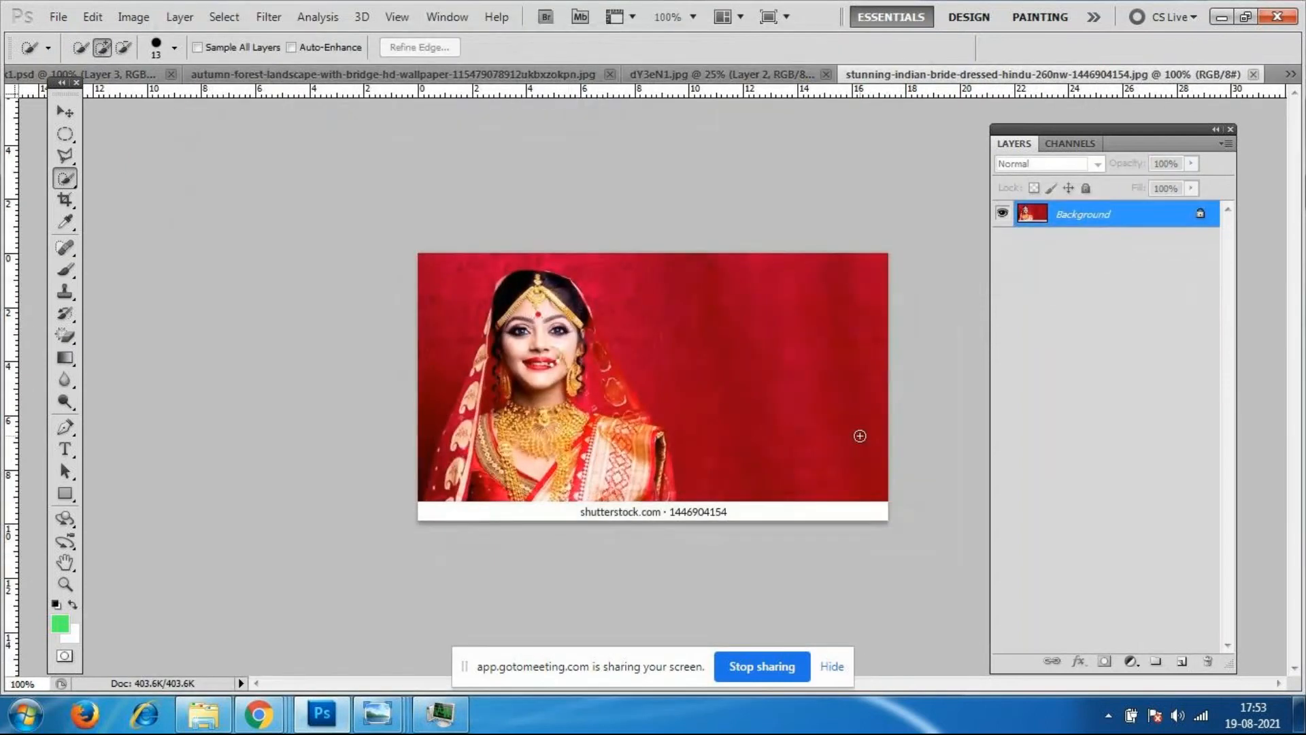
{"action": "key", "text": "ctrl+plus"}
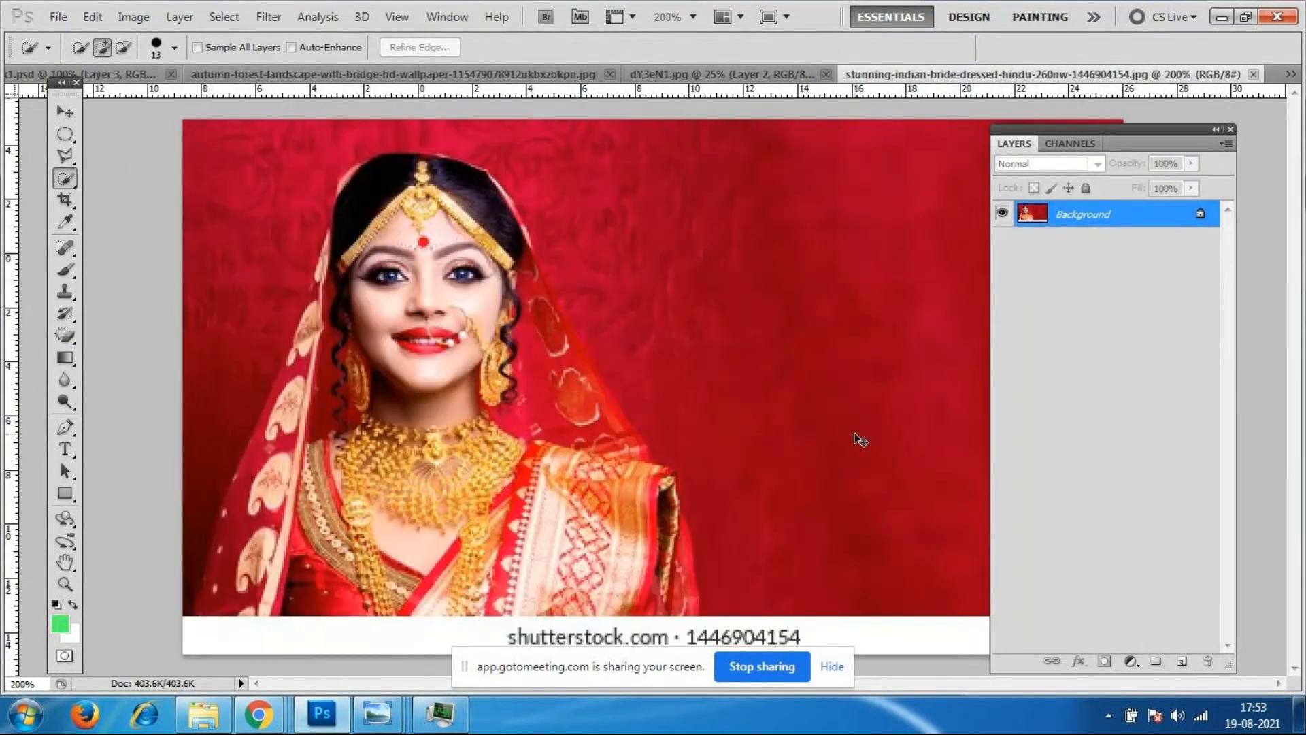
{"action": "key", "text": "ctrl+minus"}
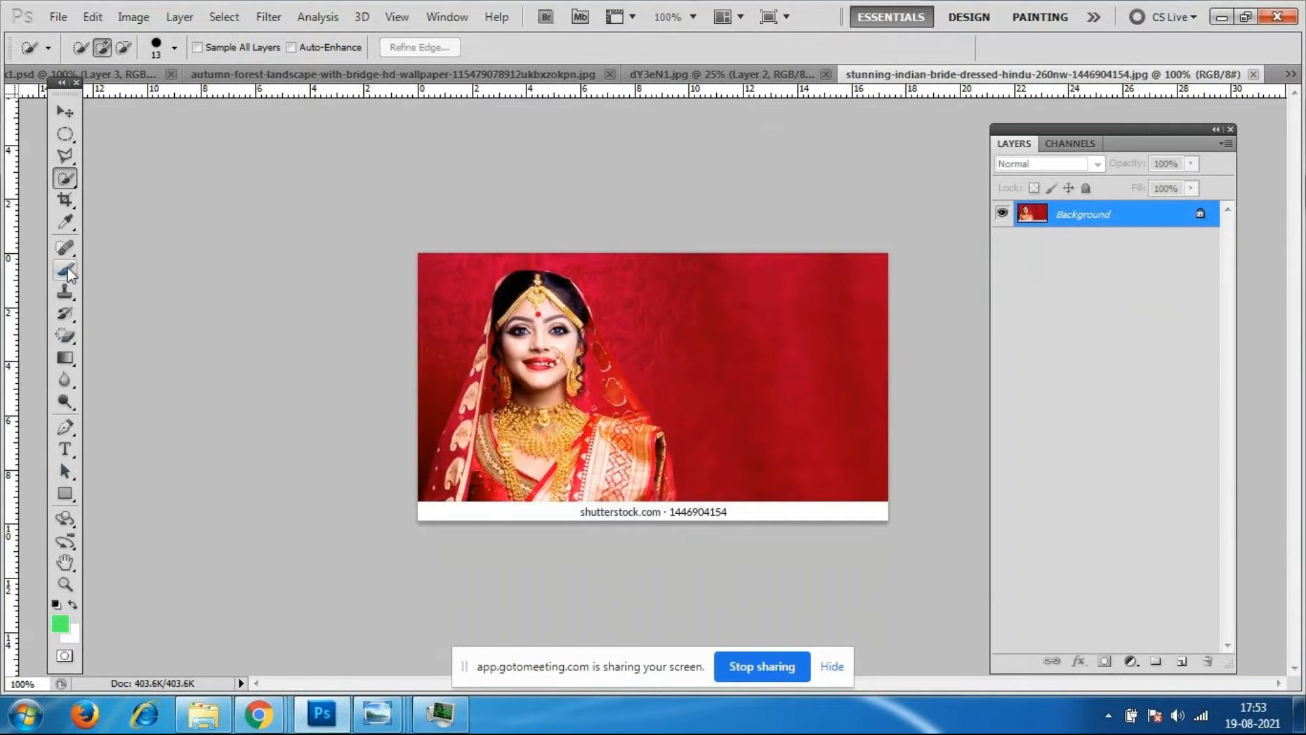
Try selecting the red backdrop on both sides of the bride with the Quick Selection tool.
{"action": "left_click", "coordinate": [65, 178]}
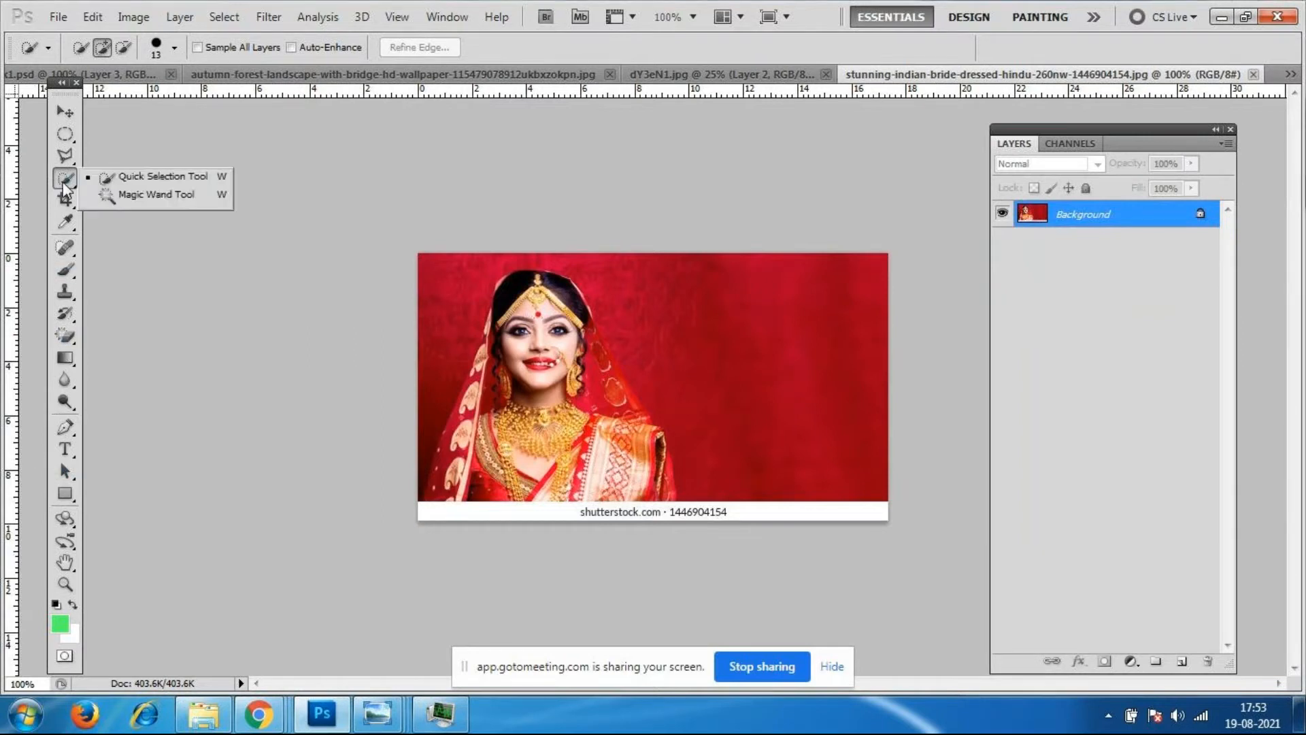
{"action": "left_click", "coordinate": [158, 180]}
{"action": "left_click", "coordinate": [698, 342]}
{"action": "left_click", "coordinate": [781, 380]}
{"action": "left_click", "coordinate": [769, 455]}
{"action": "mouse_move", "coordinate": [689, 388]}
{"action": "left_mouse_down"}
{"action": "mouse_move", "coordinate": [743, 388]}
{"action": "mouse_move", "coordinate": [624, 341]}
{"action": "mouse_move", "coordinate": [612, 408]}
{"action": "mouse_move", "coordinate": [652, 427]}
{"action": "left_mouse_up"}
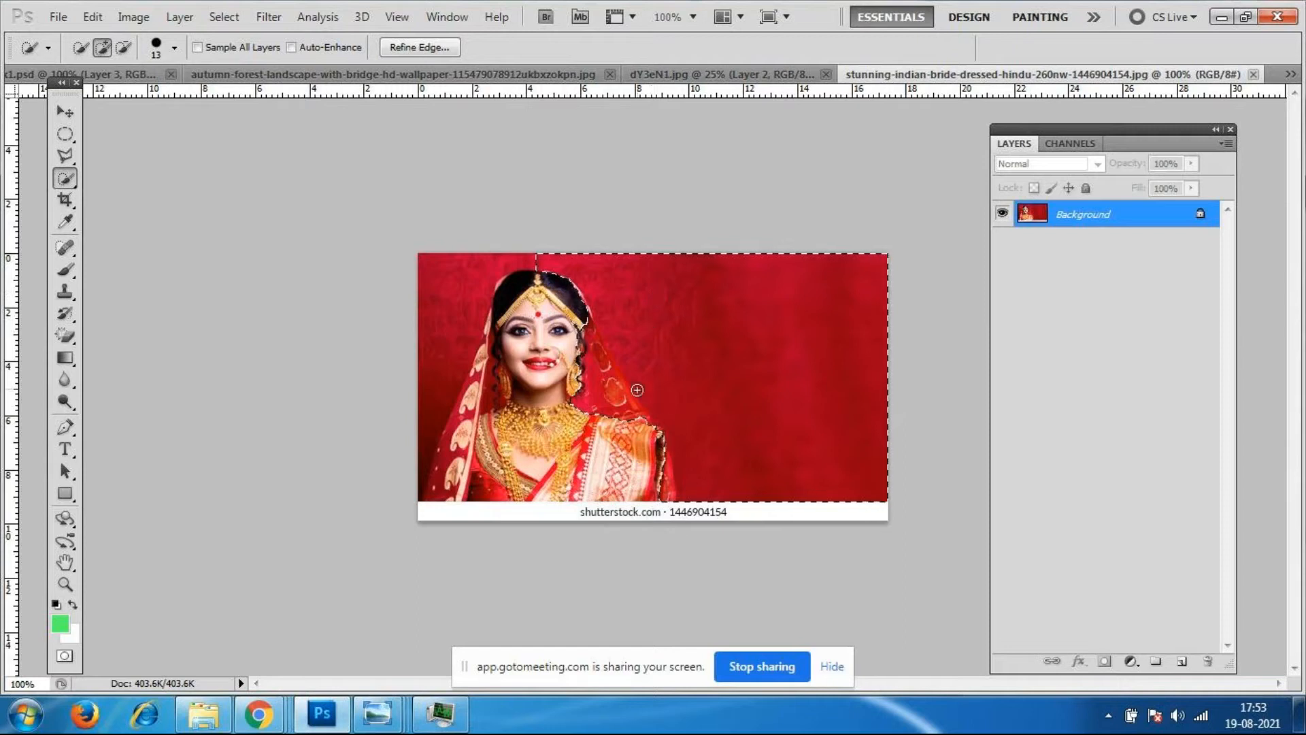
{"action": "left_click_drag", "start_coordinate": [438, 303], "coordinate": [426, 432]}
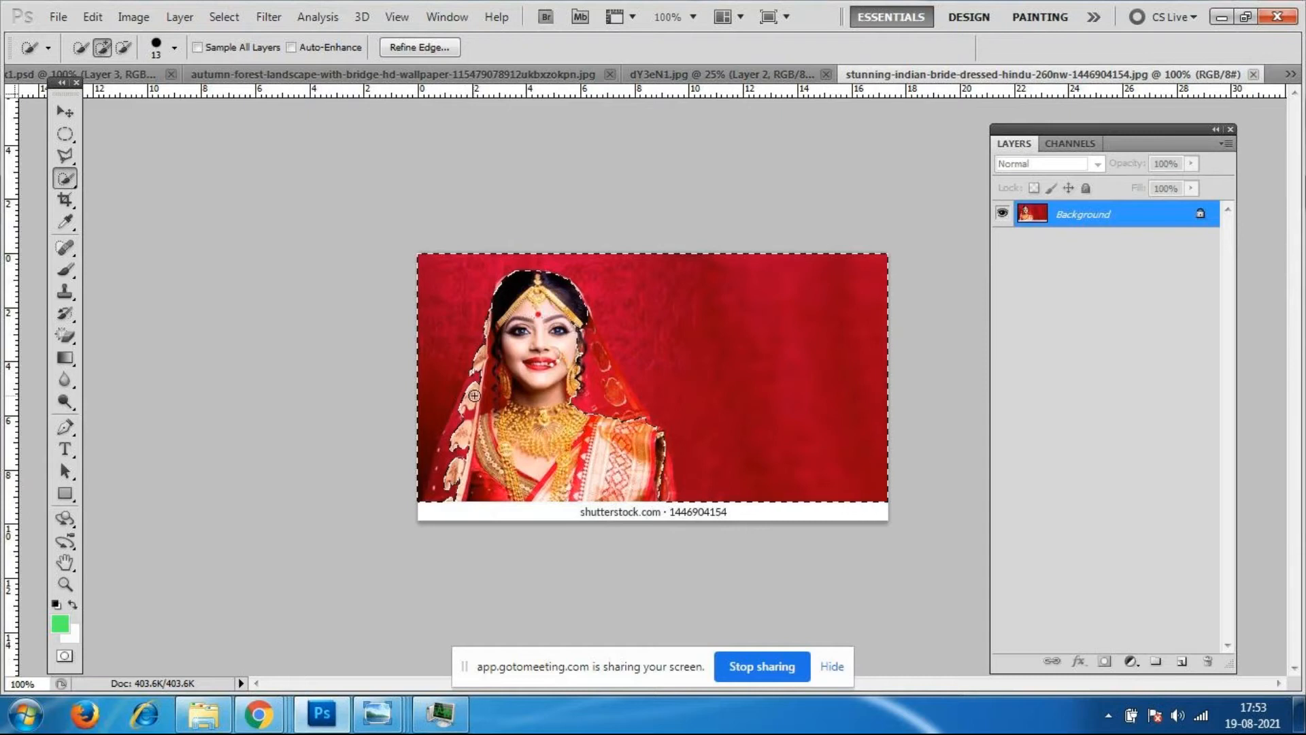
{"action": "key", "text": "ctrl+plus"}
{"action": "key", "text": "ctrl+minus"}
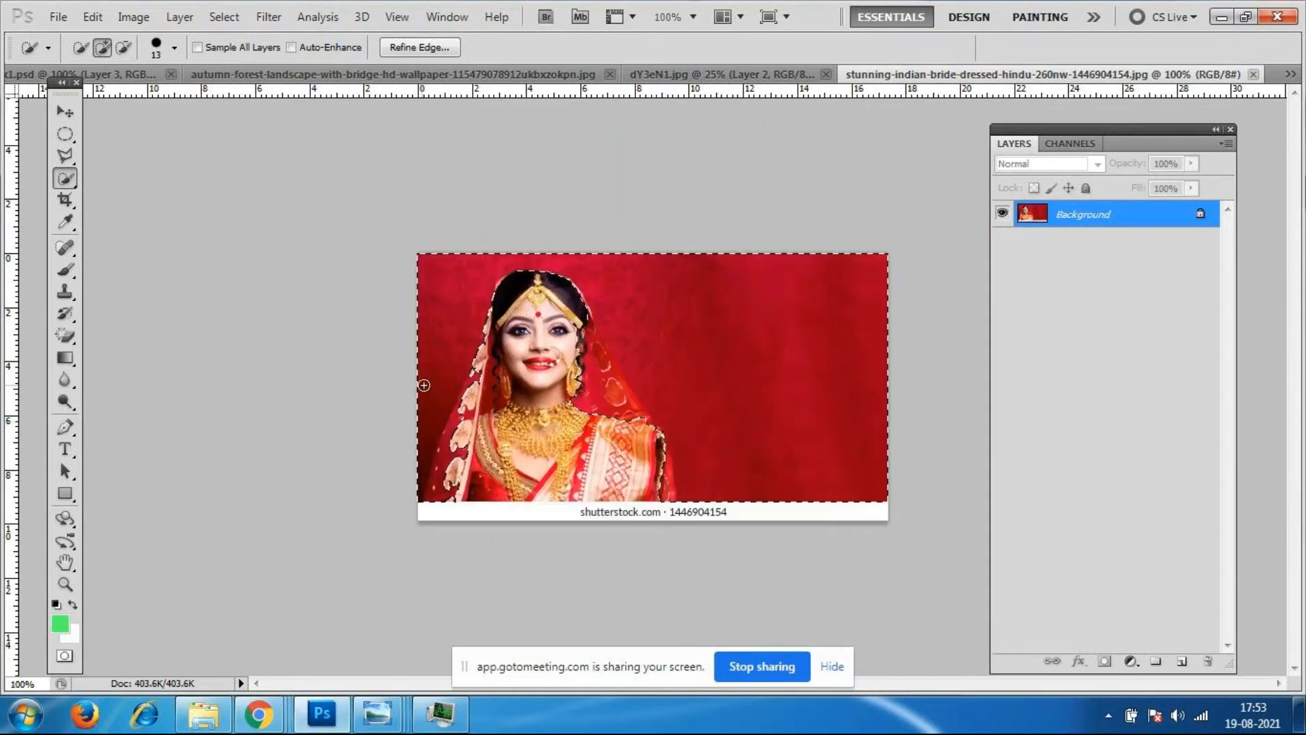
{"action": "key", "text": "ctrl+plus"}
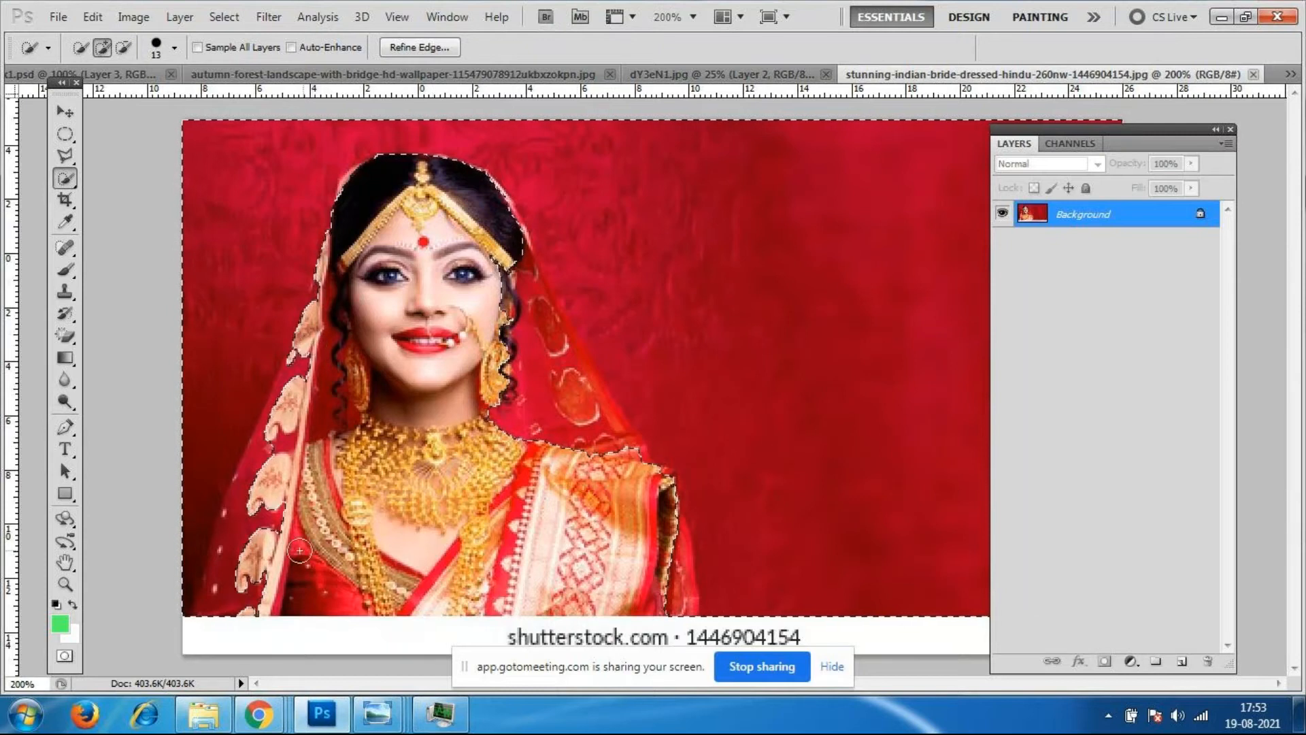
{"action": "key", "text": "ctrl+minus"}
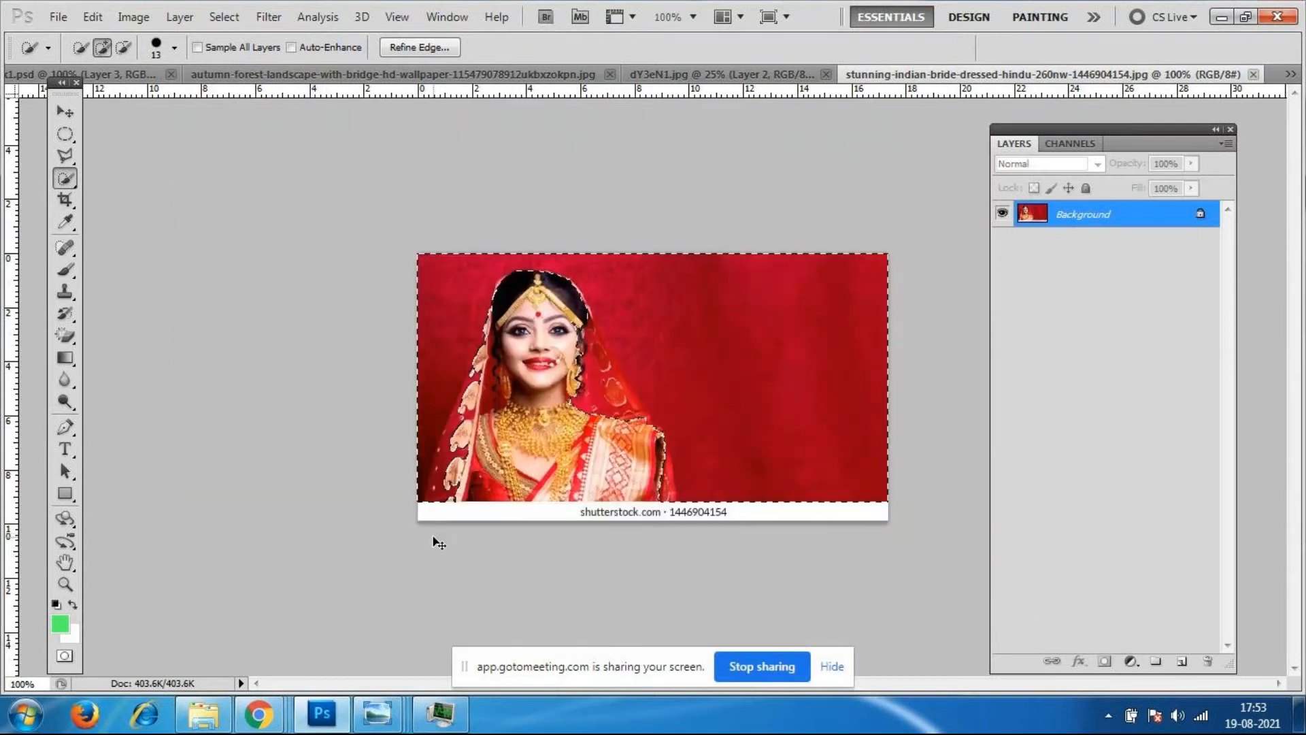
{"action": "key", "text": "ctrl+plus"}
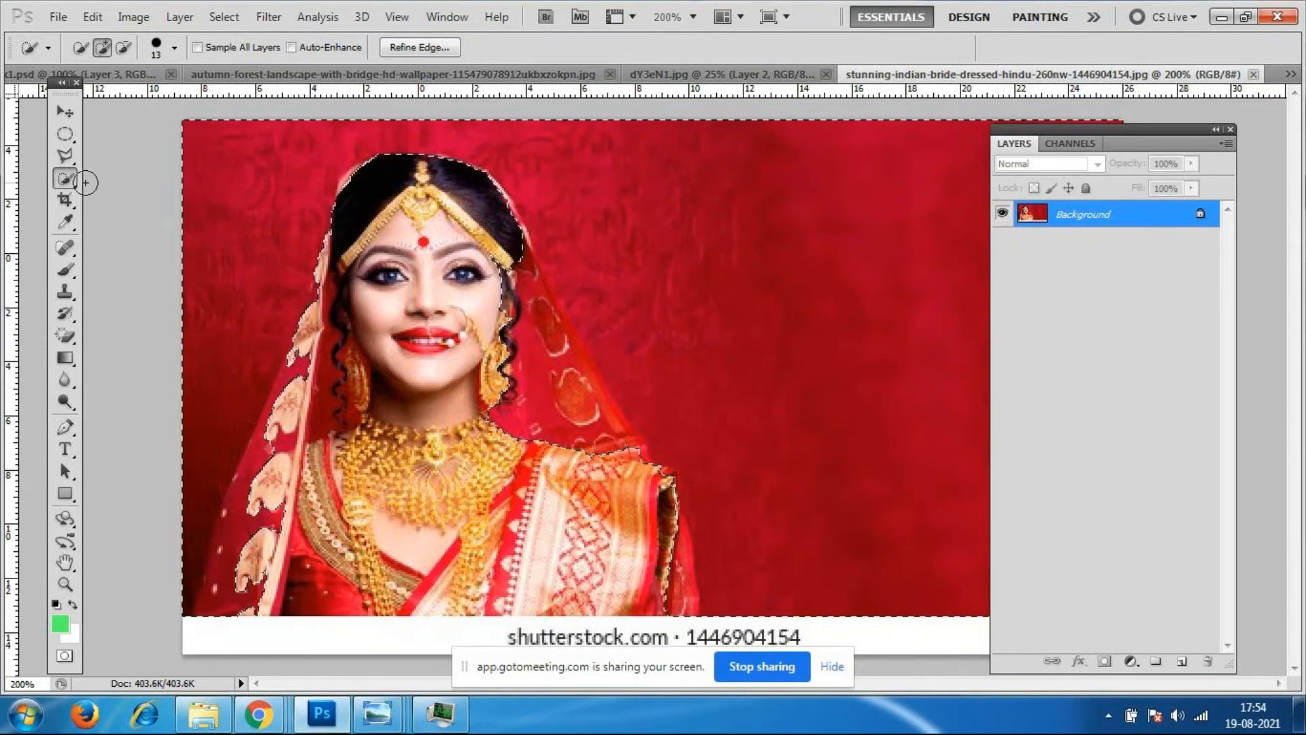
Try subtracting both sides of the bride's veil from the backdrop selection with Quick Selection, and deselect everything.
{"action": "left_click", "coordinate": [65, 179]}
{"action": "left_click", "coordinate": [66, 156]}
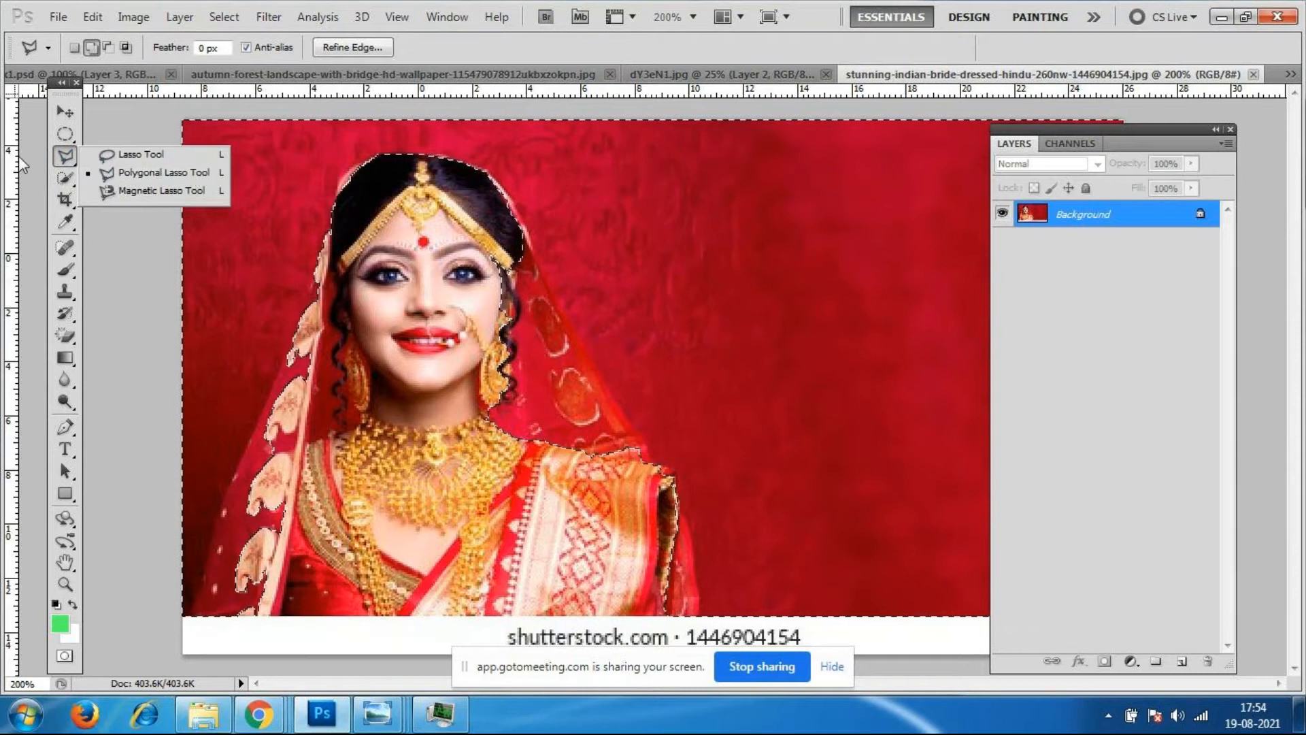
{"action": "left_click", "coordinate": [66, 162]}
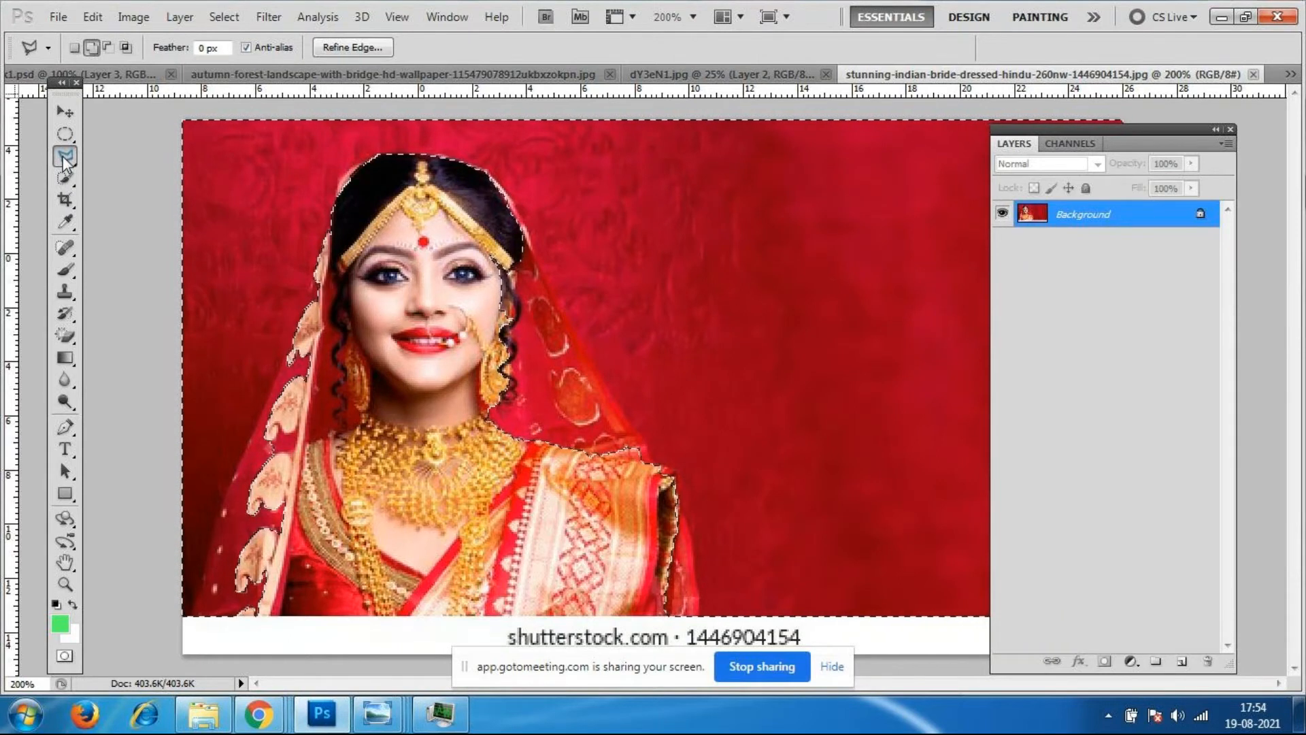
{"action": "left_click_drag", "start_coordinate": [71, 178], "coordinate": [185, 180]}
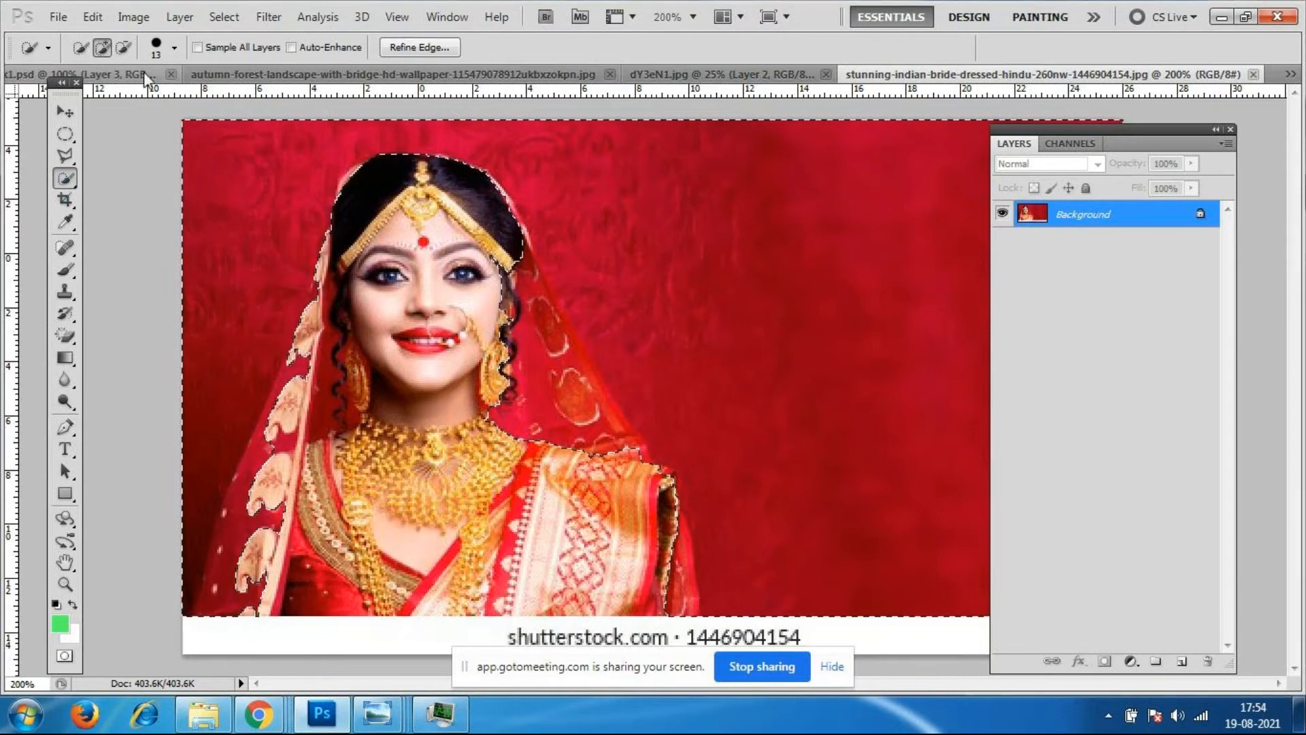
{"action": "left_click", "coordinate": [124, 48]}
{"action": "mouse_move", "coordinate": [568, 387]}
{"action": "left_mouse_down"}
{"action": "mouse_move", "coordinate": [608, 436]}
{"action": "mouse_move", "coordinate": [545, 351]}
{"action": "mouse_move", "coordinate": [519, 279]}
{"action": "mouse_move", "coordinate": [573, 339]}
{"action": "mouse_move", "coordinate": [615, 426]}
{"action": "mouse_move", "coordinate": [517, 258]}
{"action": "mouse_move", "coordinate": [527, 310]}
{"action": "mouse_move", "coordinate": [556, 296]}
{"action": "mouse_move", "coordinate": [600, 391]}
{"action": "left_mouse_up"}
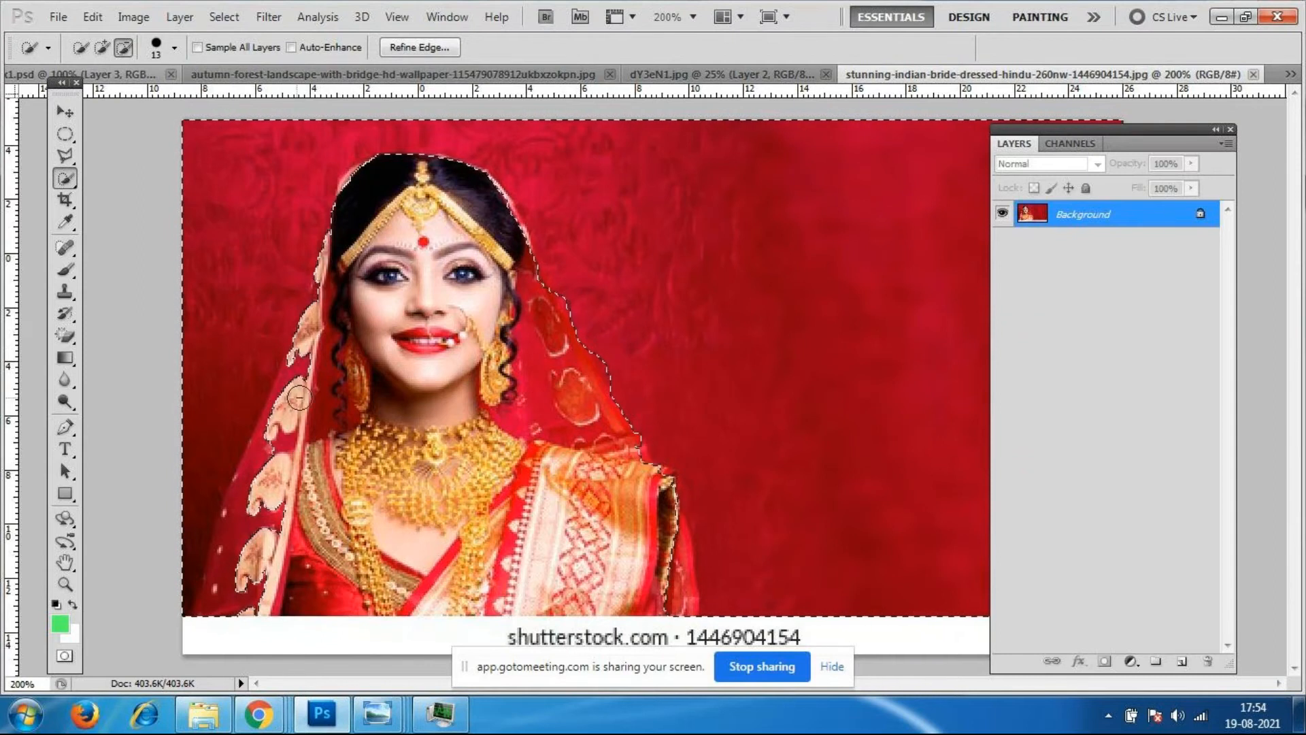
{"action": "left_click_drag", "start_coordinate": [280, 415], "coordinate": [304, 331]}
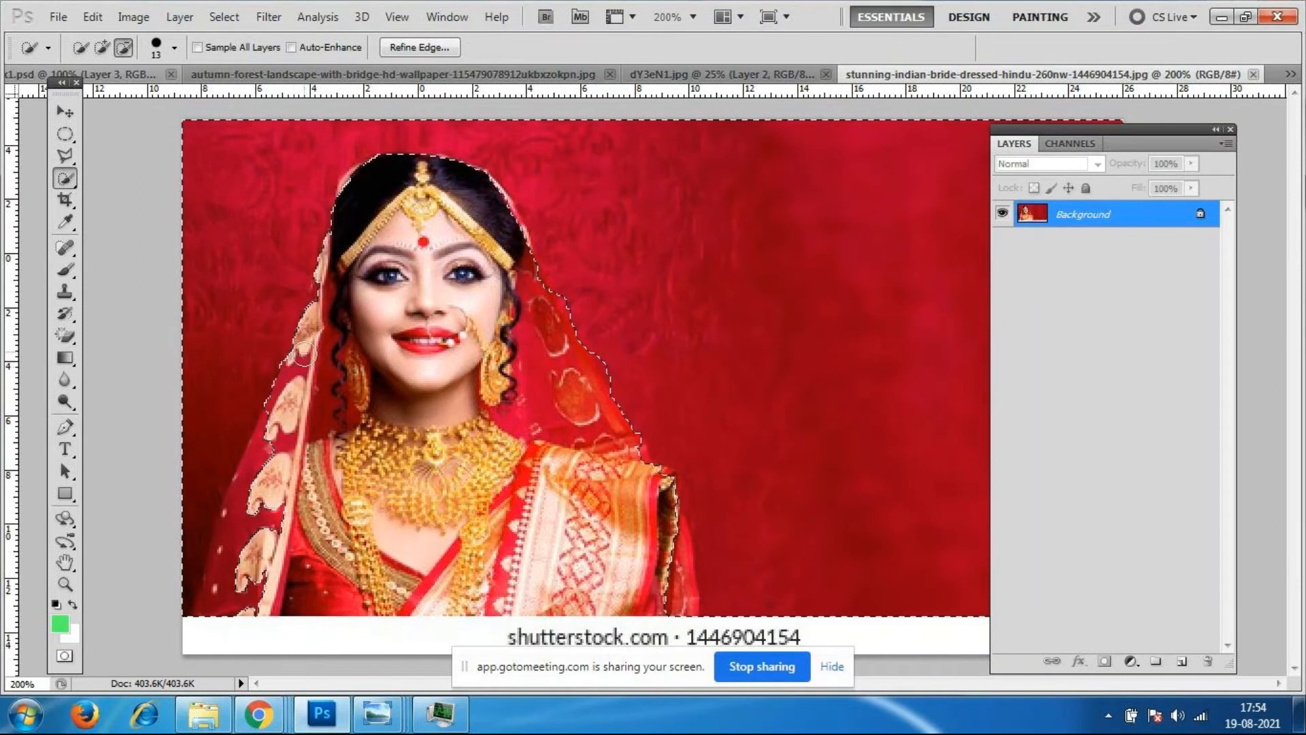
{"action": "mouse_move", "coordinate": [283, 383]}
{"action": "left_mouse_down"}
{"action": "mouse_move", "coordinate": [230, 565]}
{"action": "mouse_move", "coordinate": [249, 604]}
{"action": "left_mouse_up"}
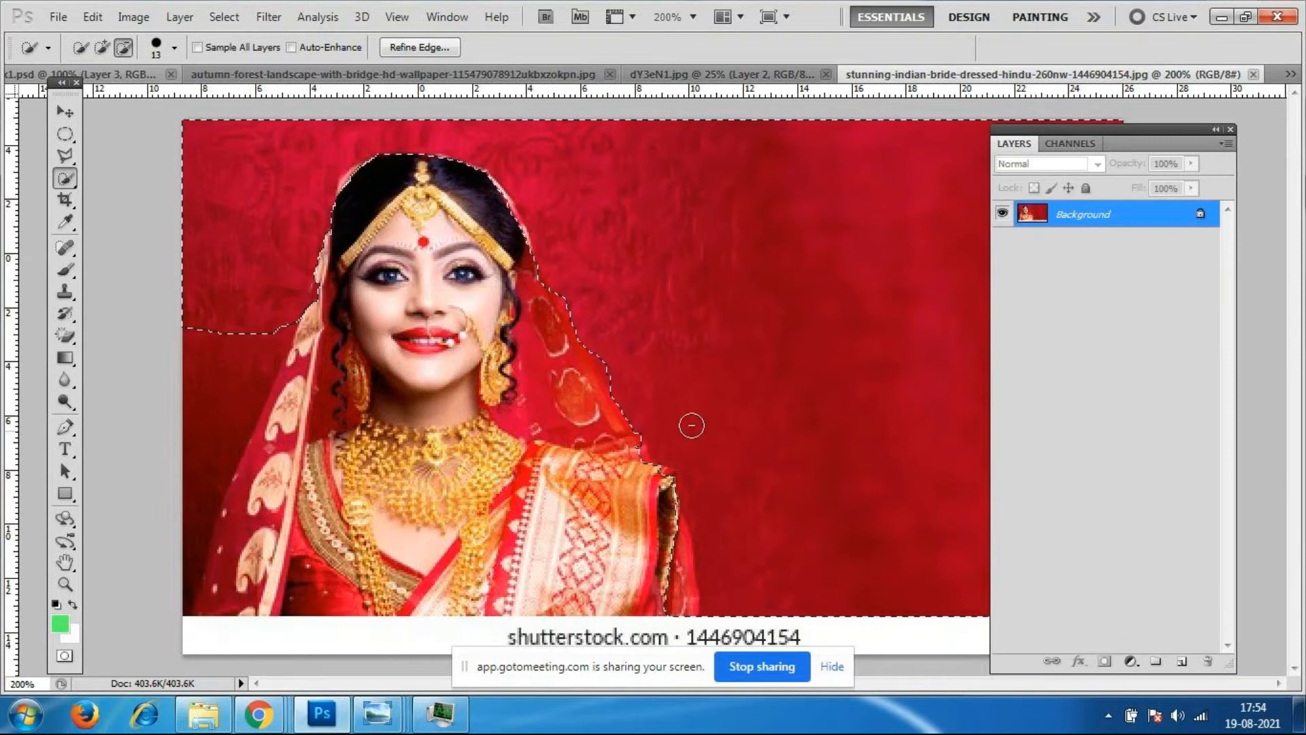
{"action": "key", "text": "ctrl+minus"}
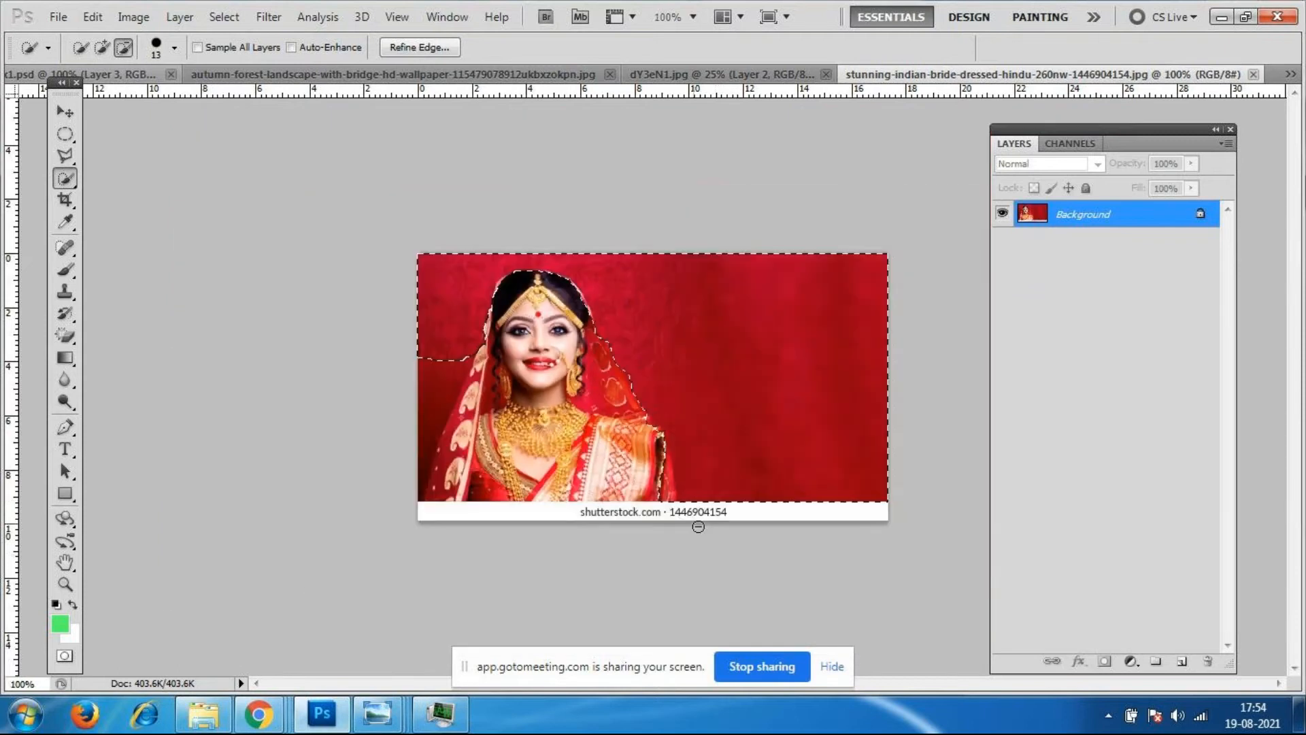
{"action": "key", "text": "ctrl+d"}
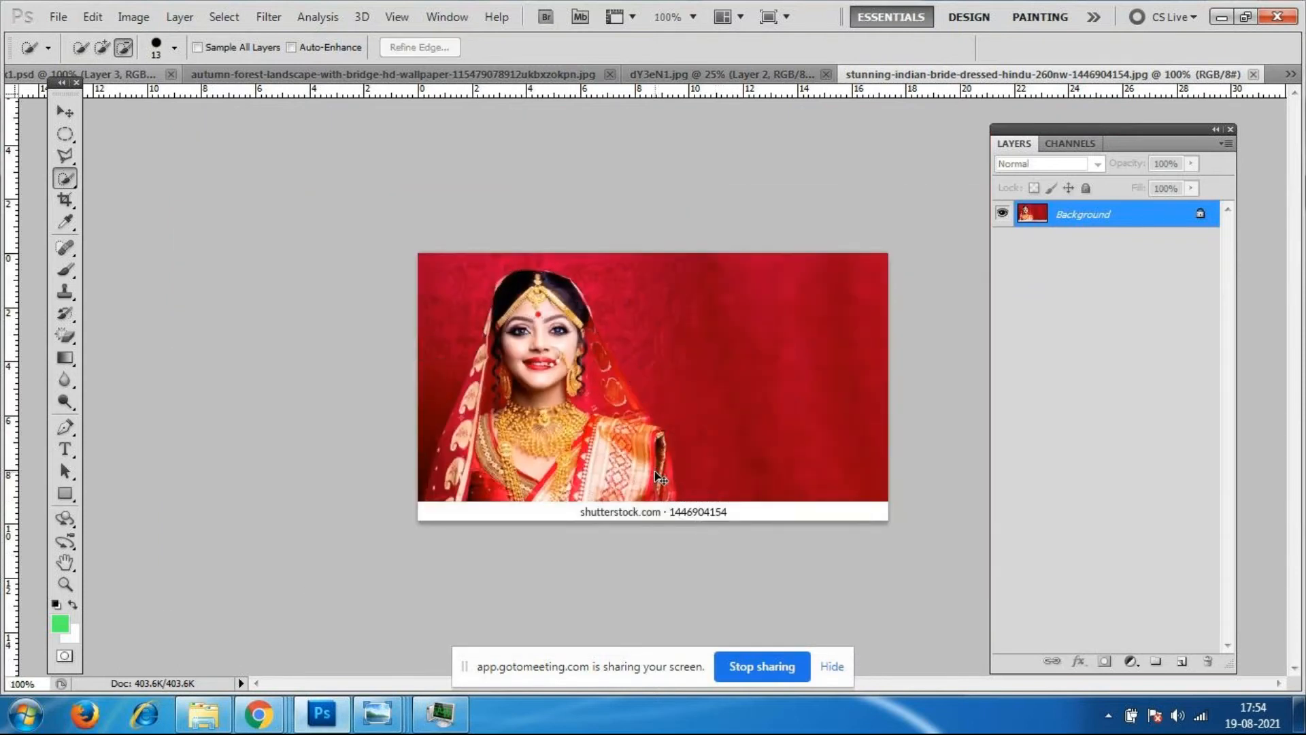
Try outlining the bride with the Polygonal Lasso from her head along the veil and shoulder to the photo's lower edge, and cancel the outline.
{"action": "key", "text": "ctrl+plus"}
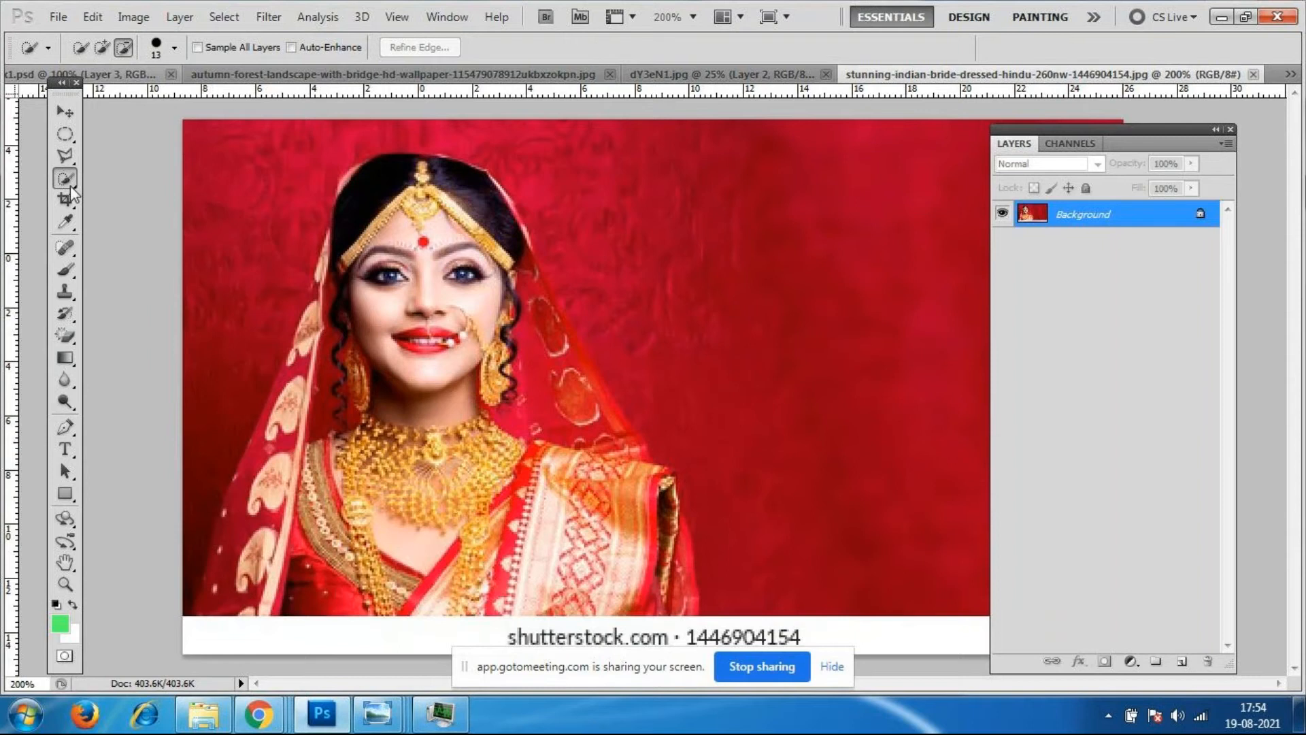
{"action": "left_click_drag", "start_coordinate": [65, 155], "coordinate": [161, 167]}
{"action": "left_click", "coordinate": [487, 169]}
{"action": "left_click", "coordinate": [525, 213]}
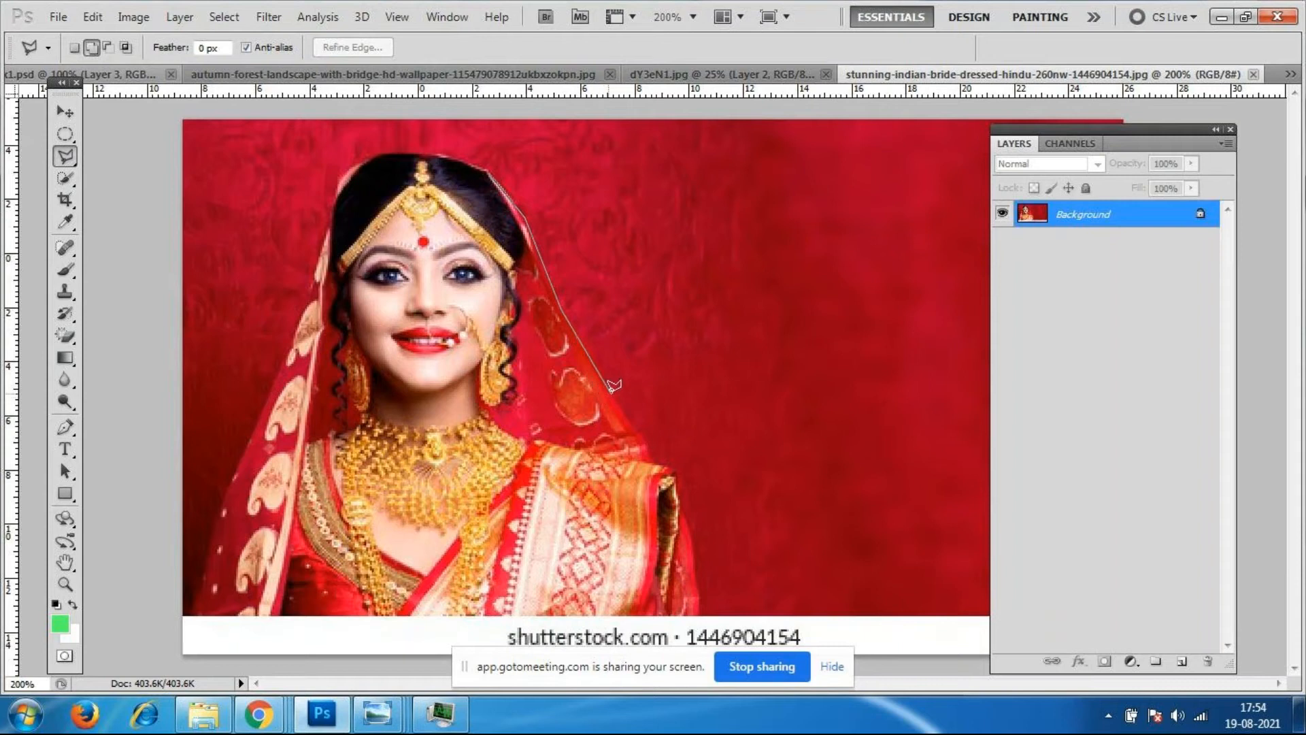
{"action": "left_click", "coordinate": [655, 457]}
{"action": "left_click", "coordinate": [678, 472]}
{"action": "left_click", "coordinate": [698, 615]}
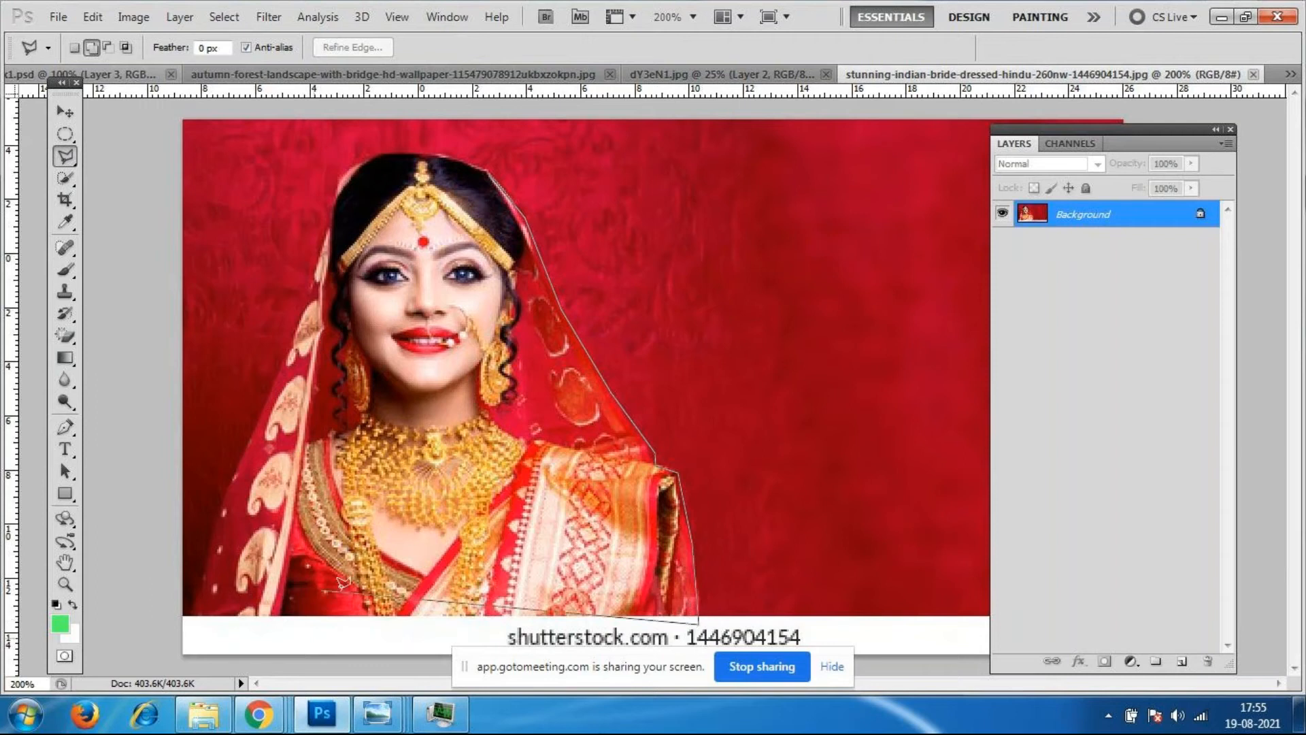
{"action": "key", "text": "Escape"}
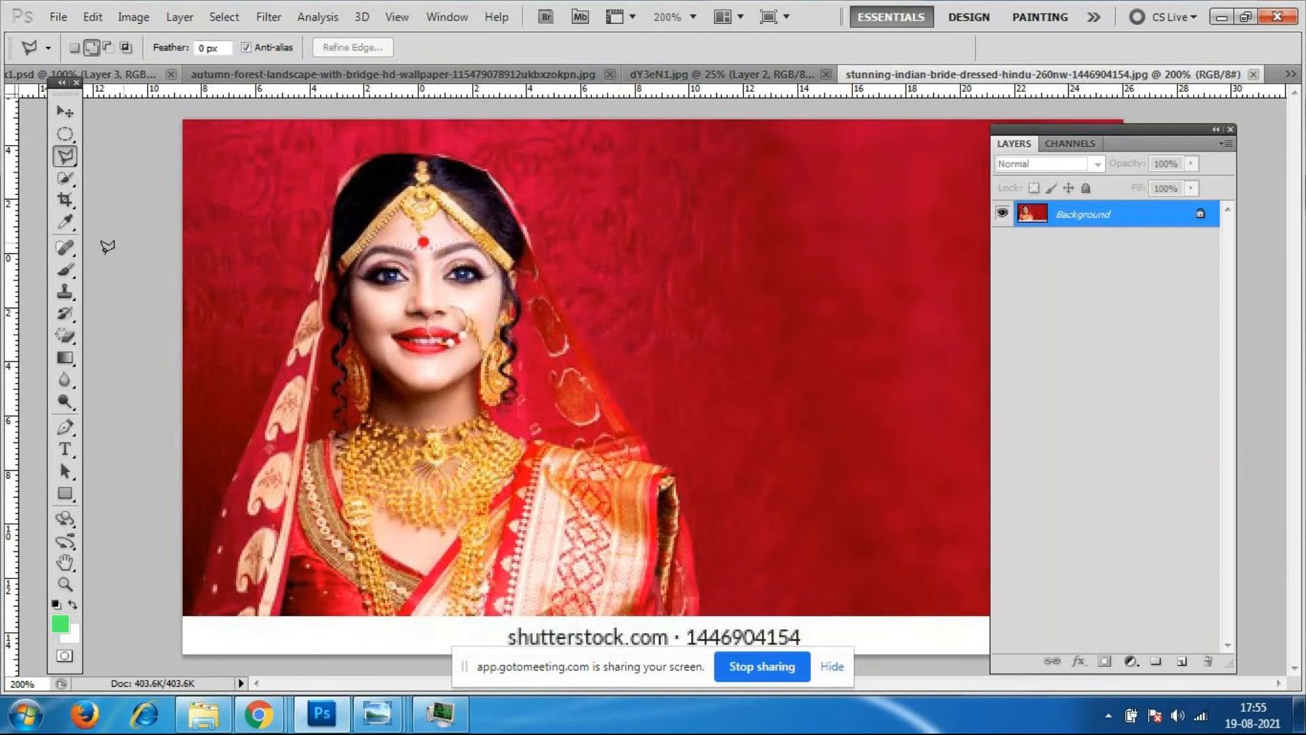
{"action": "left_click", "coordinate": [65, 112]}
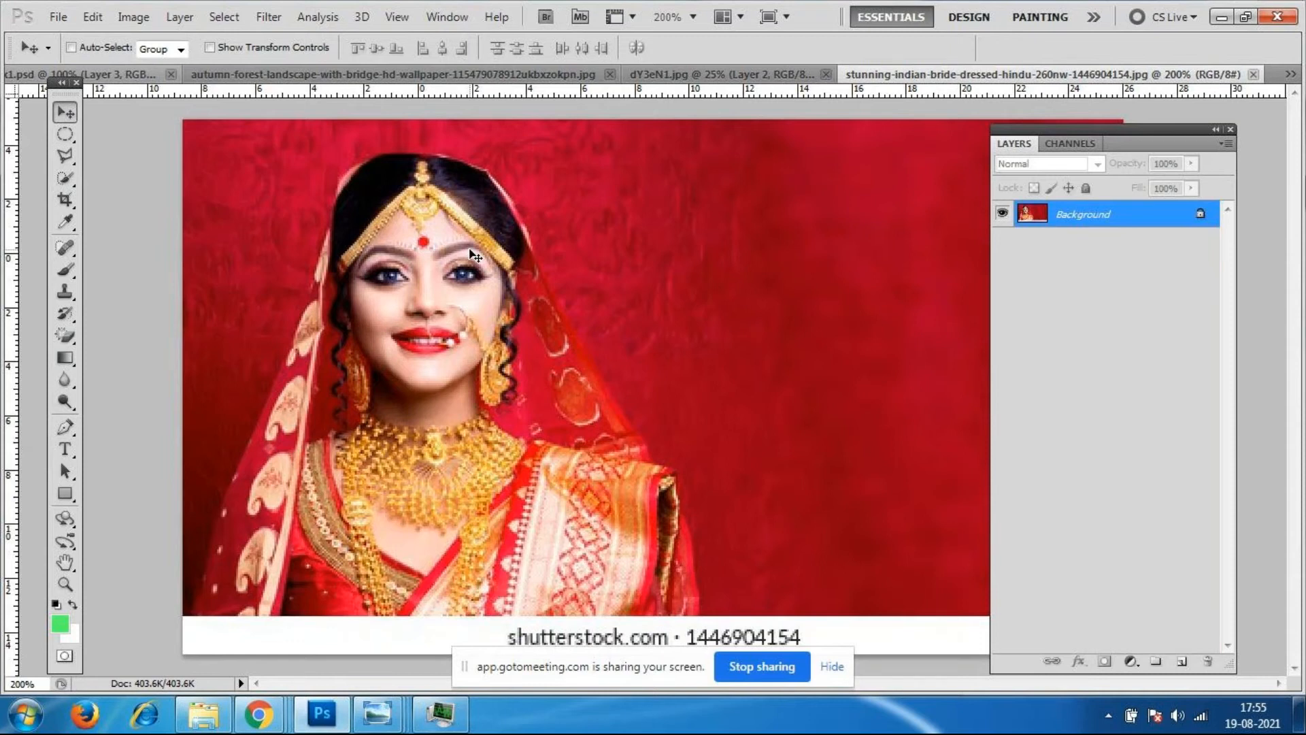
Switch to the GoToMeeting window in Chrome and read through the participants' chat messages.
{"action": "mouse_move", "coordinate": [259, 714]}
{"action": "left_click", "coordinate": [259, 633]}
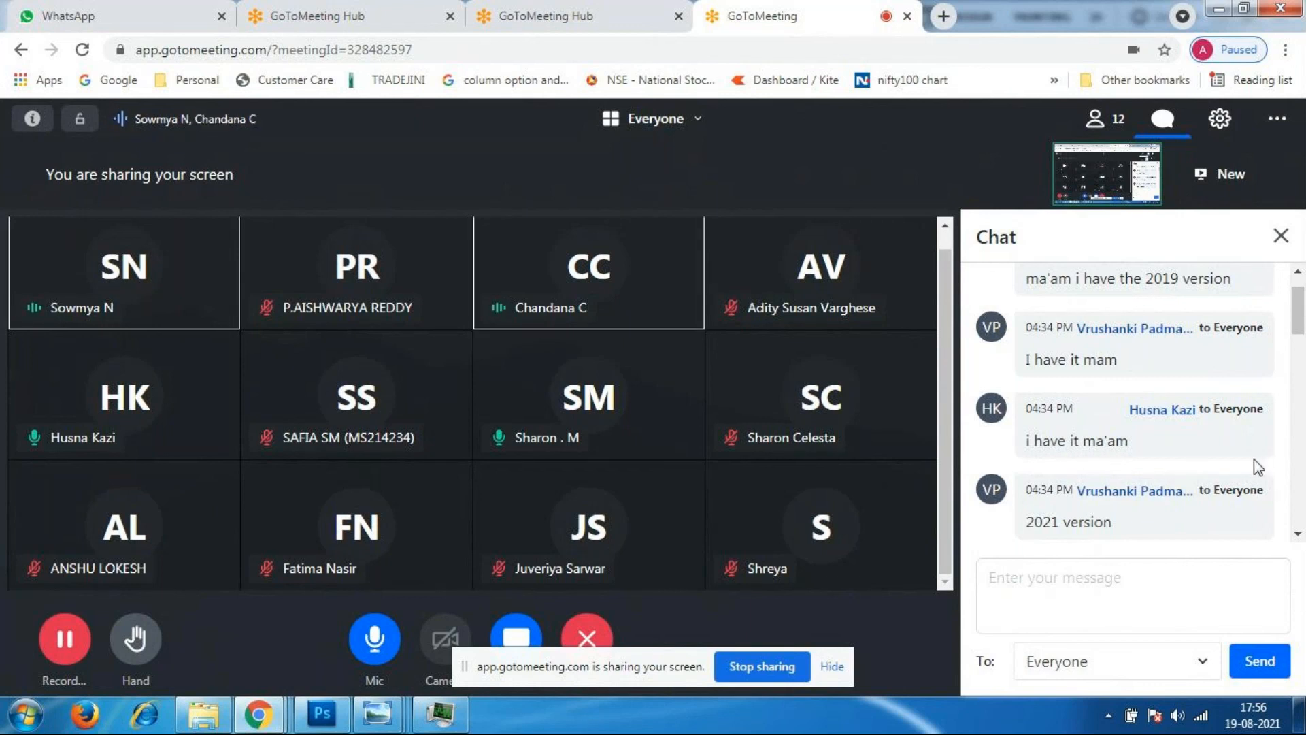
{"action": "scroll", "coordinate": [1252, 456], "scroll_direction": "up", "scroll_amount": 1}
{"action": "scroll", "coordinate": [1245, 408], "scroll_direction": "down", "scroll_amount": 4}
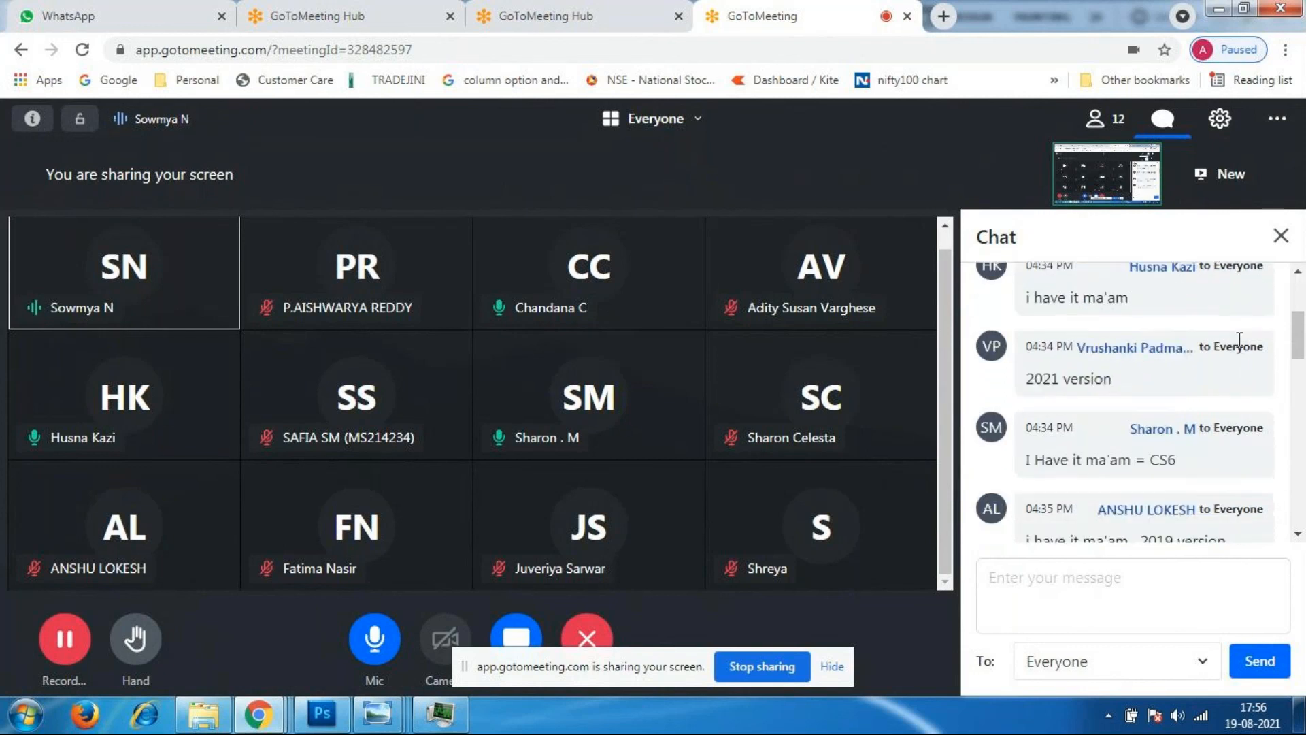
Review the meeting chat from the Photoshop version replies through to the latest lasso tool message, and return to the earliest messages.
{"action": "scroll", "coordinate": [1238, 338], "scroll_direction": "down", "scroll_amount": 3}
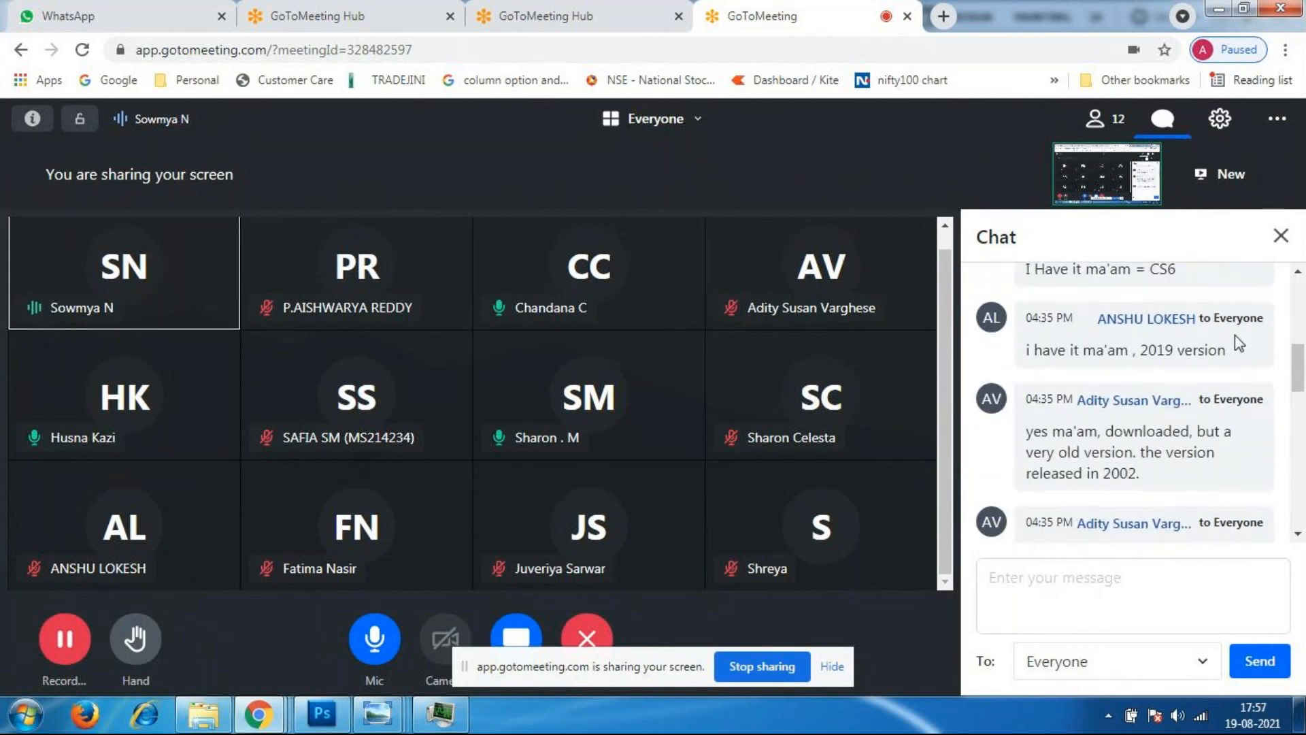
{"action": "scroll", "coordinate": [1218, 381], "scroll_direction": "down", "scroll_amount": 8}
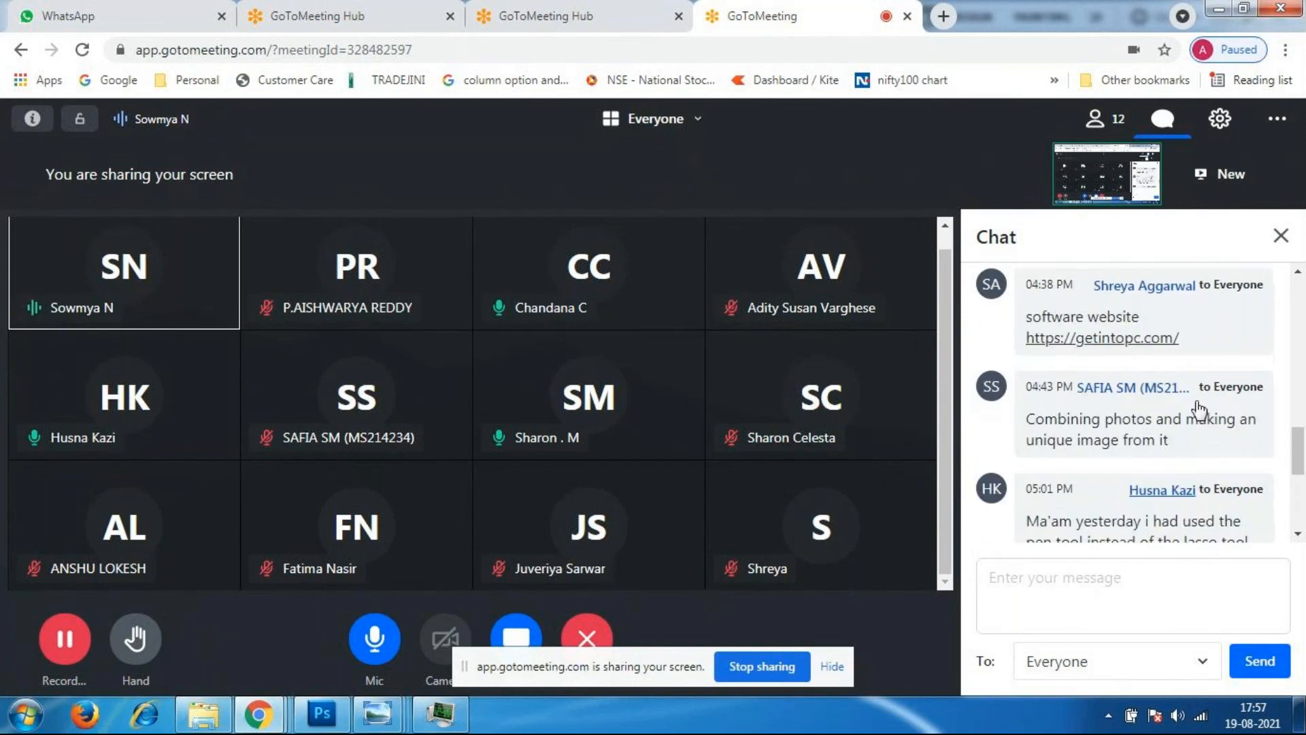
{"action": "scroll", "coordinate": [1156, 421], "scroll_direction": "up", "scroll_amount": 3}
{"action": "scroll", "coordinate": [1124, 456], "scroll_direction": "down", "scroll_amount": 8}
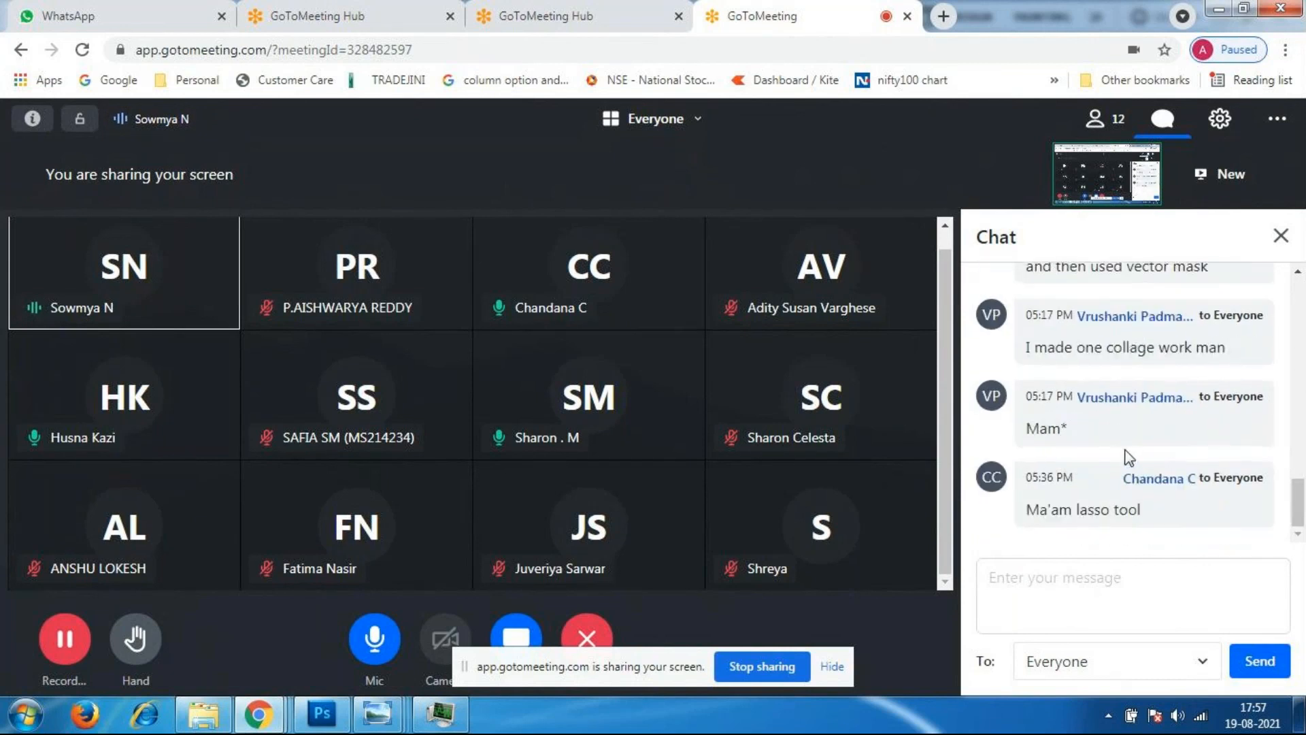
{"action": "scroll", "coordinate": [1150, 463], "scroll_direction": "up", "scroll_amount": 10}
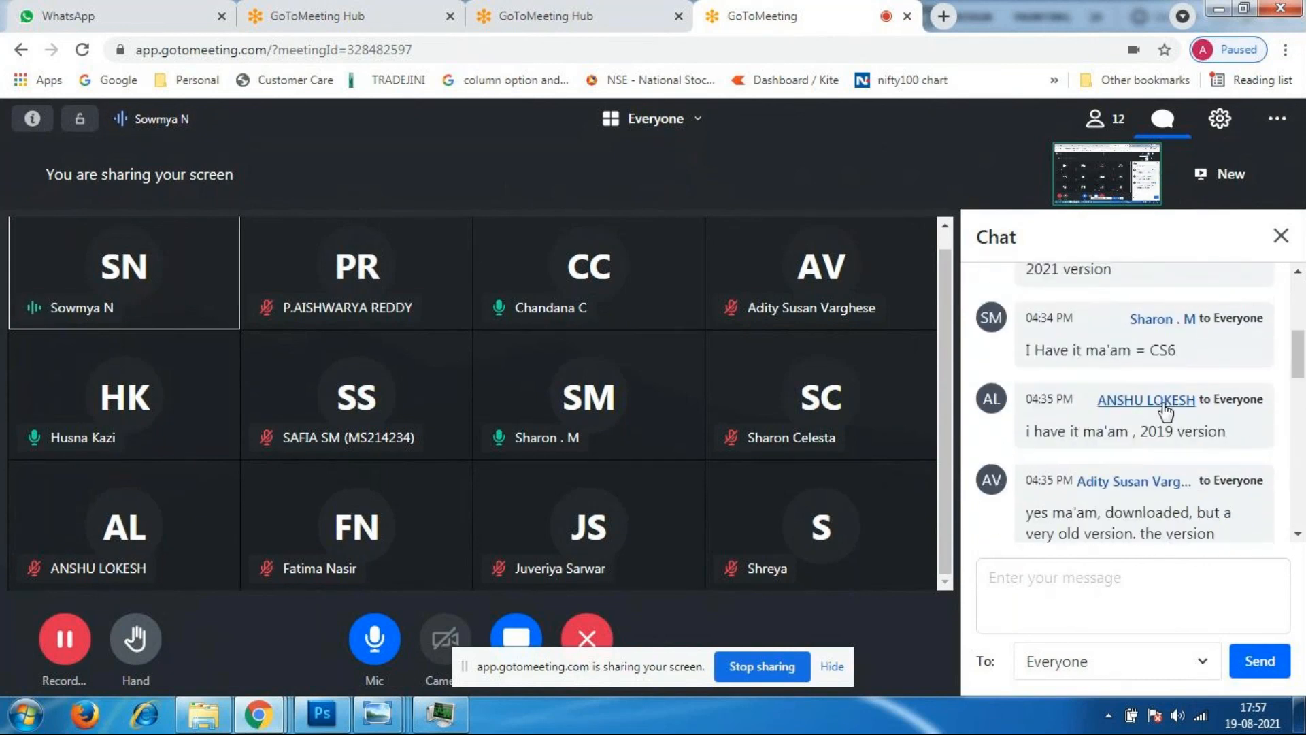
{"action": "scroll", "coordinate": [1160, 409], "scroll_direction": "up", "scroll_amount": 5}
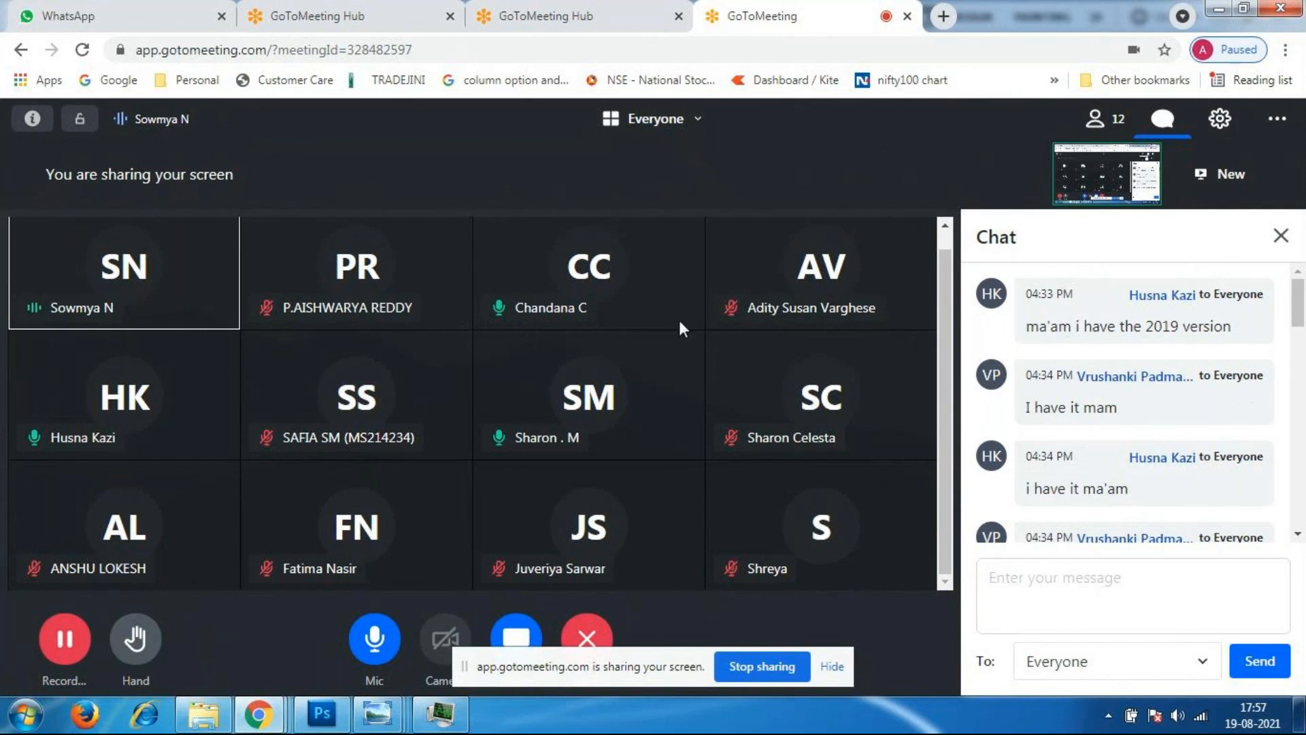
{"action": "mouse_move", "coordinate": [317, 720]}
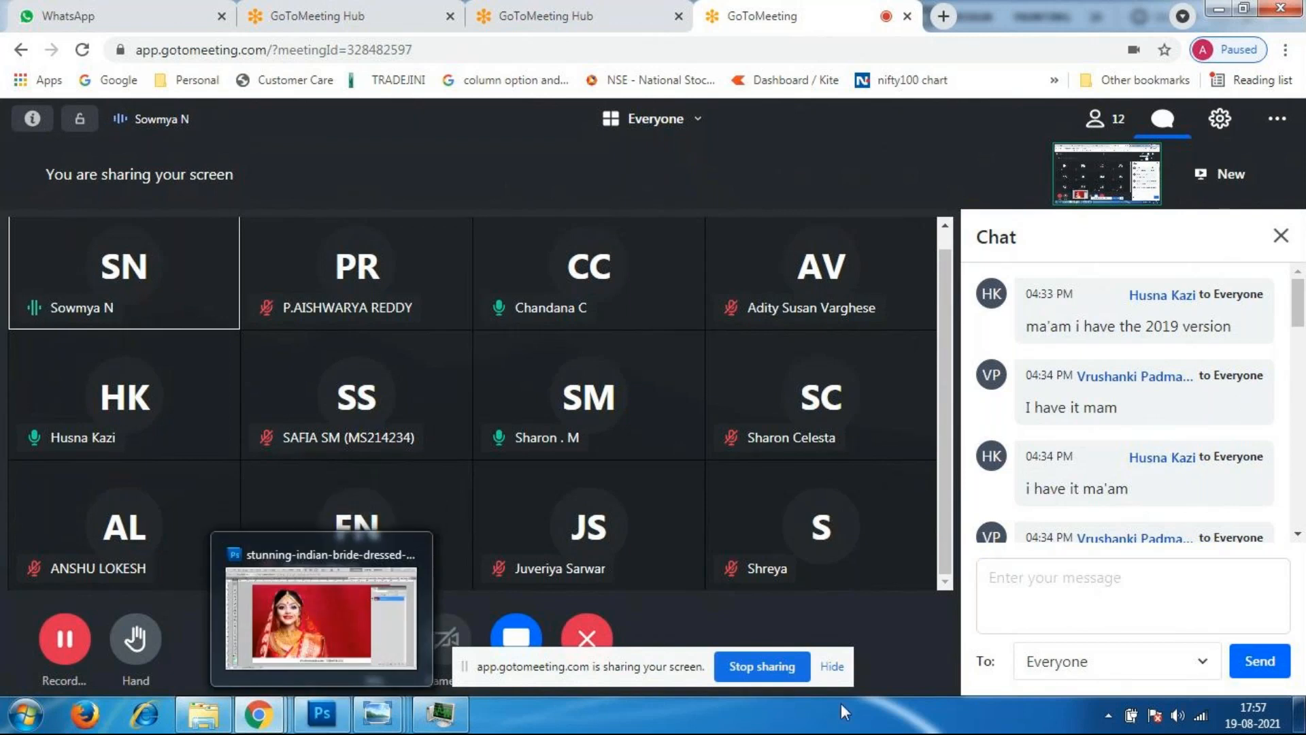